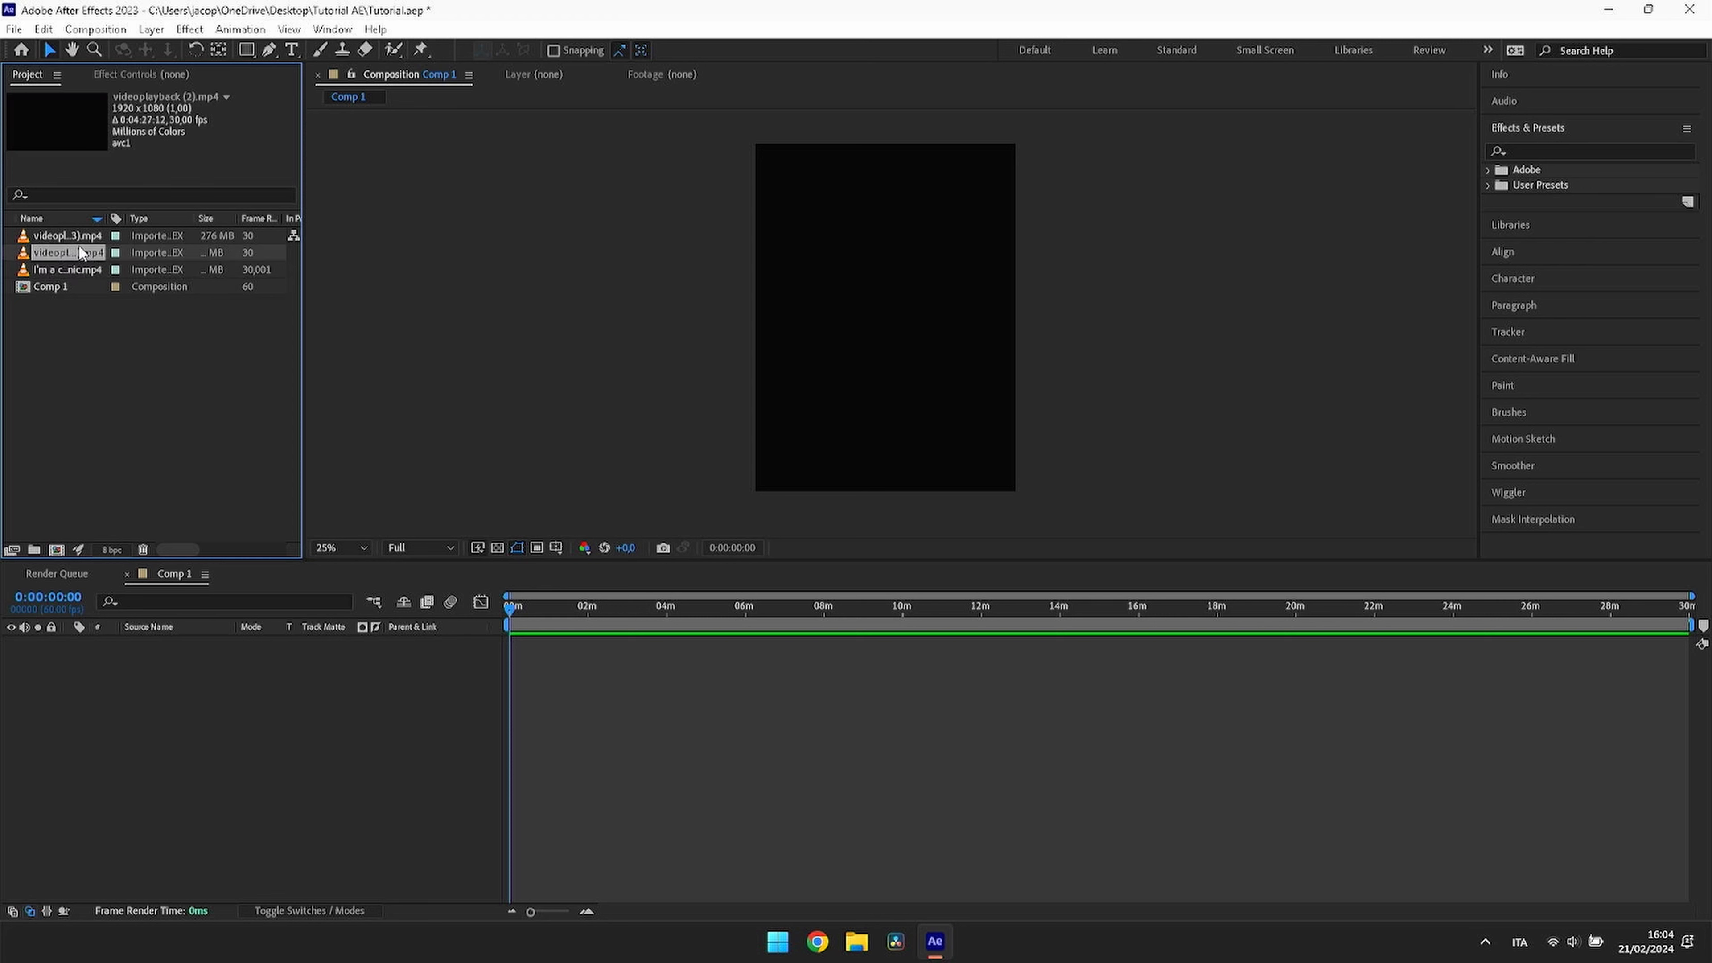
pyautogui.click(80, 235)
pyautogui.click(54, 266)
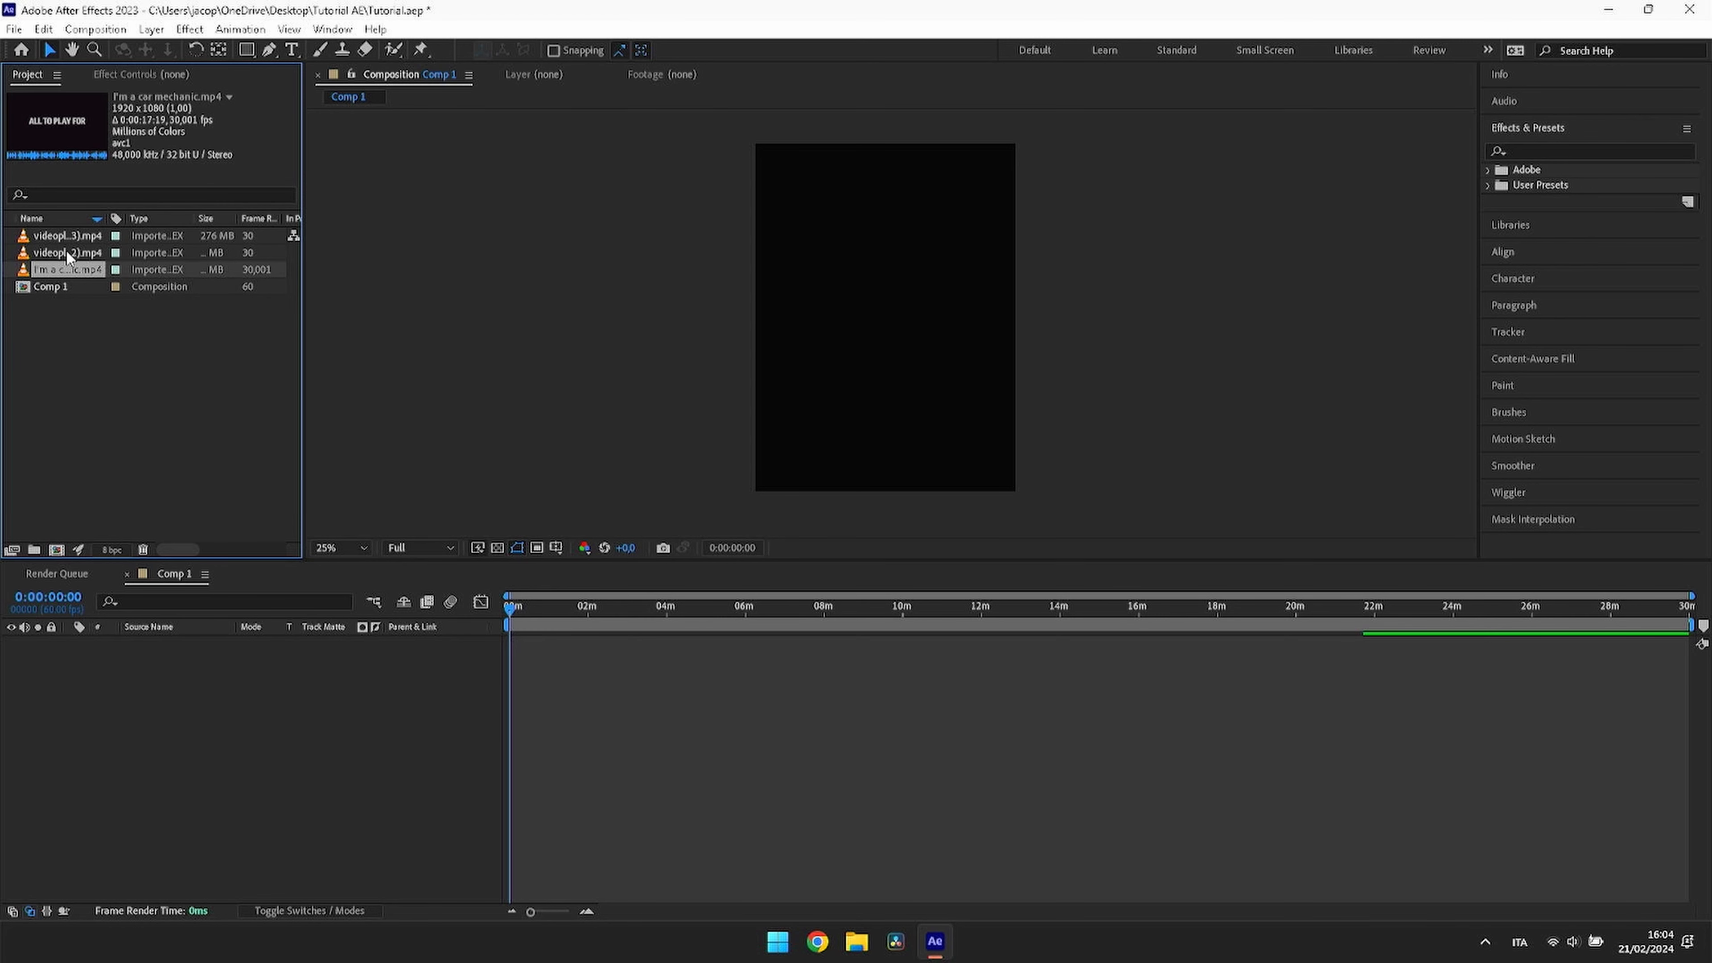
pyautogui.click(66, 251)
pyautogui.click(73, 235)
pyautogui.click(106, 367)
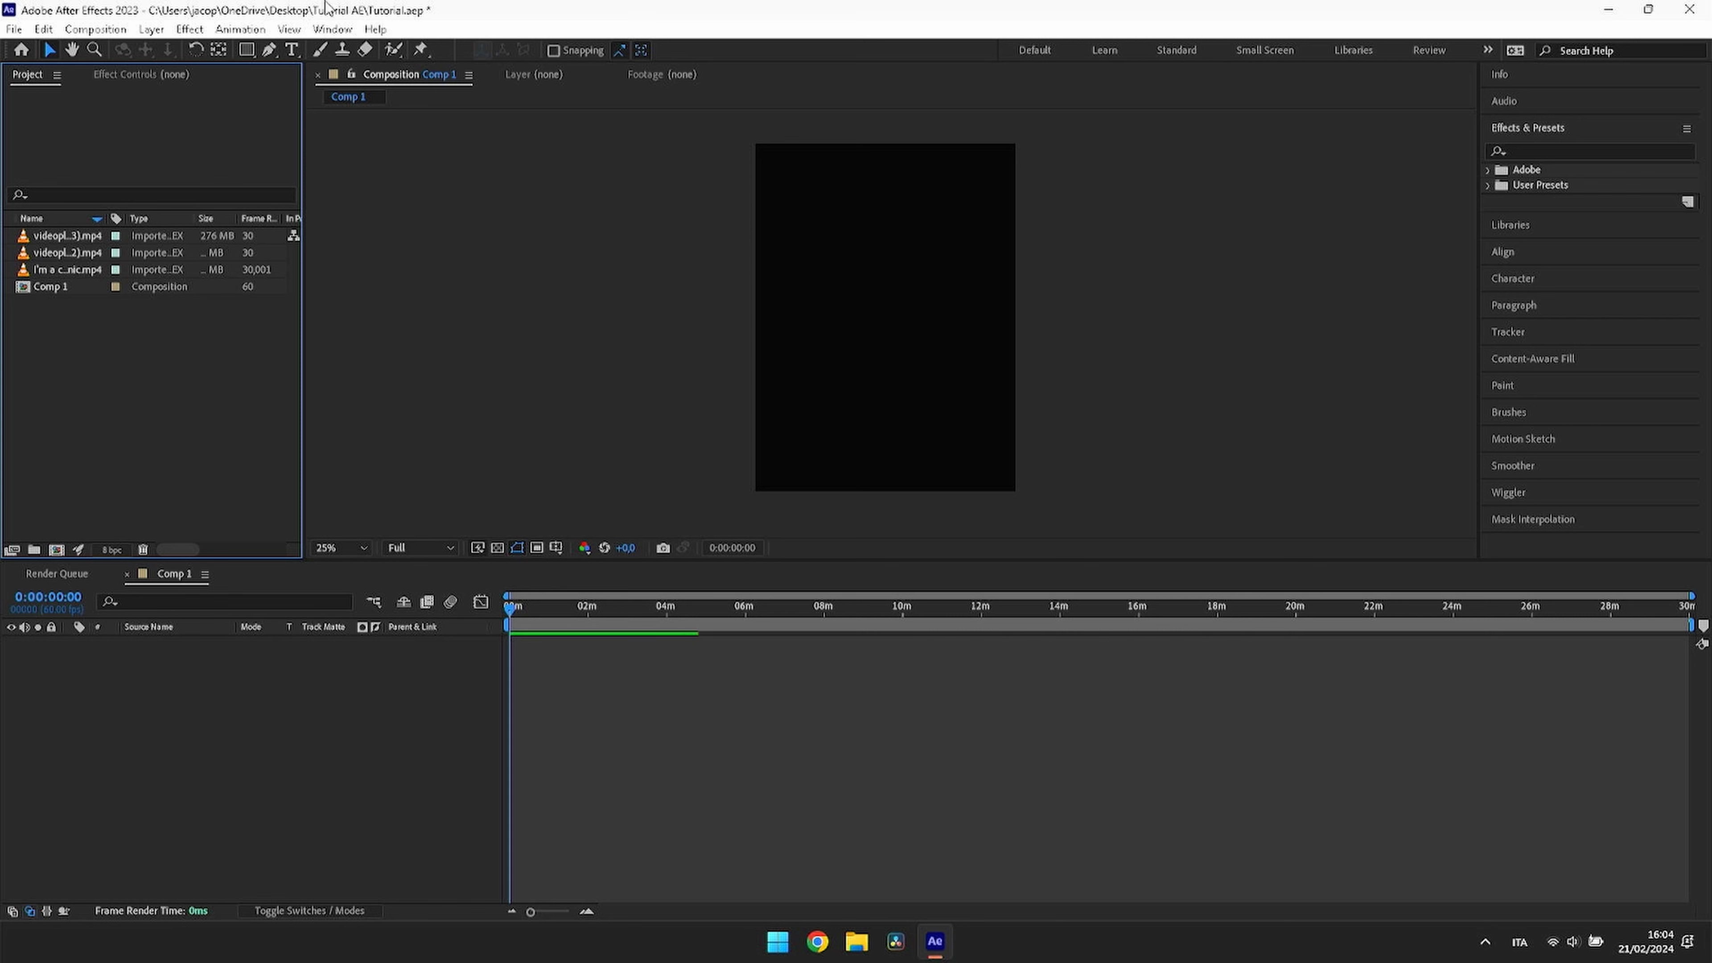
# Step: Add the "I'm a car mechanic.mp4" footage to the Comp 1 timeline as a layer
pyautogui.click(80, 268)
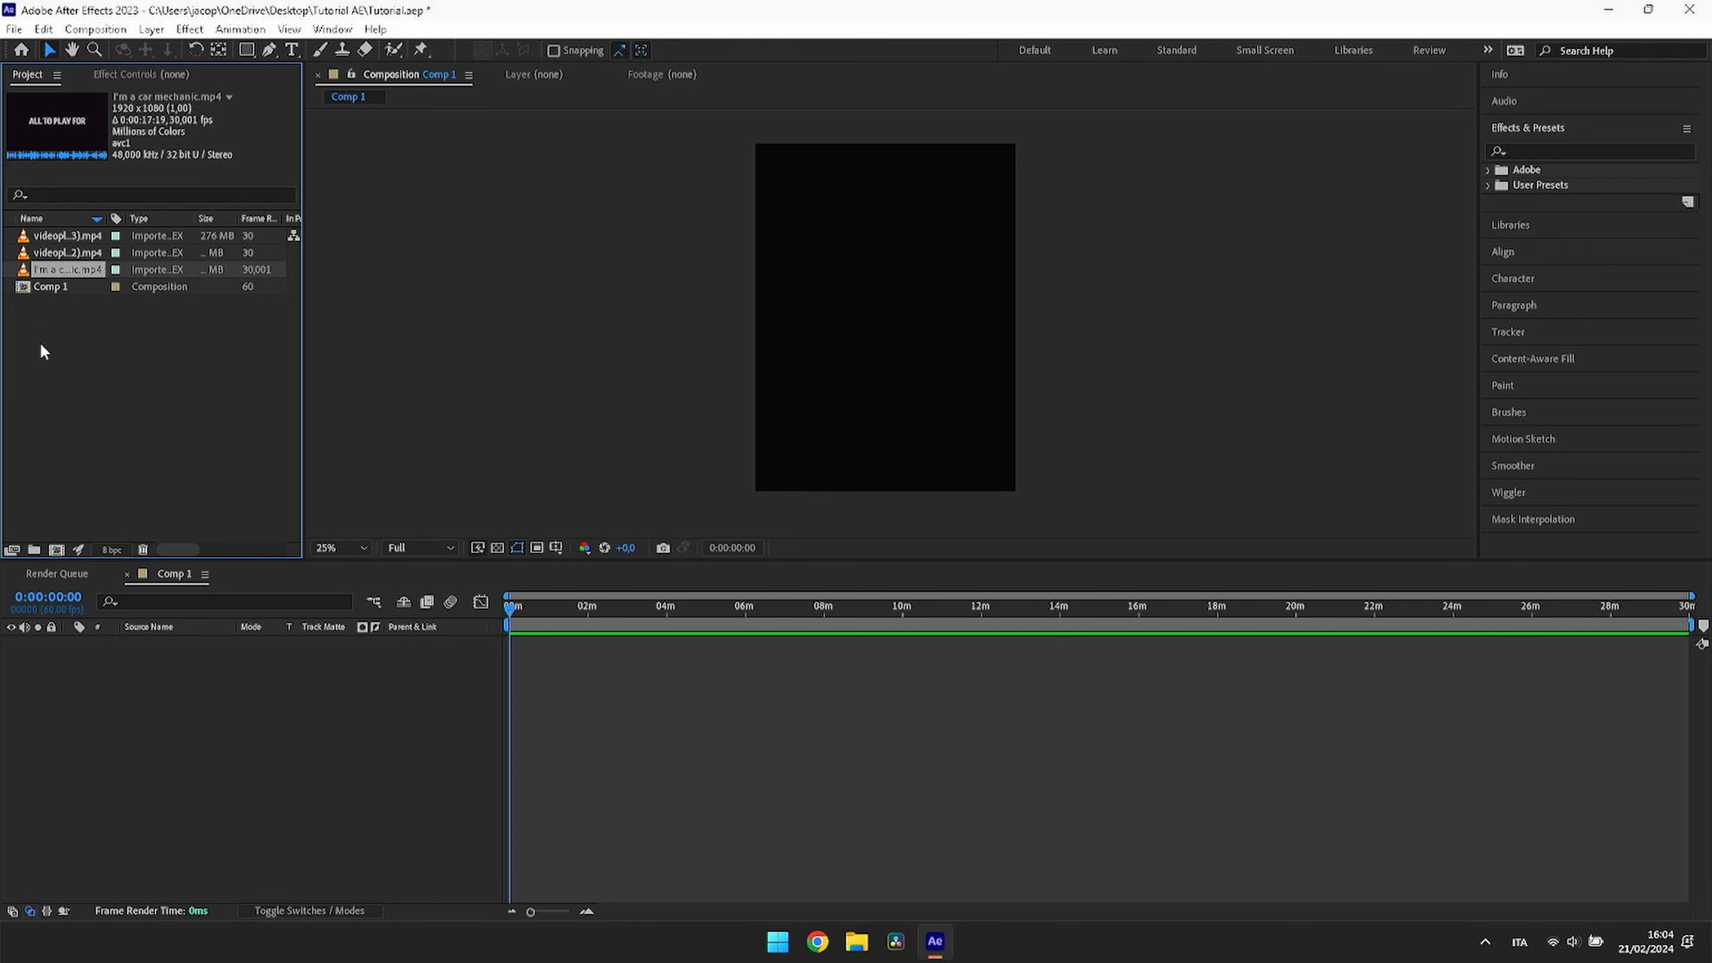
pyautogui.moveTo(64, 269); pyautogui.dragTo(509, 671)
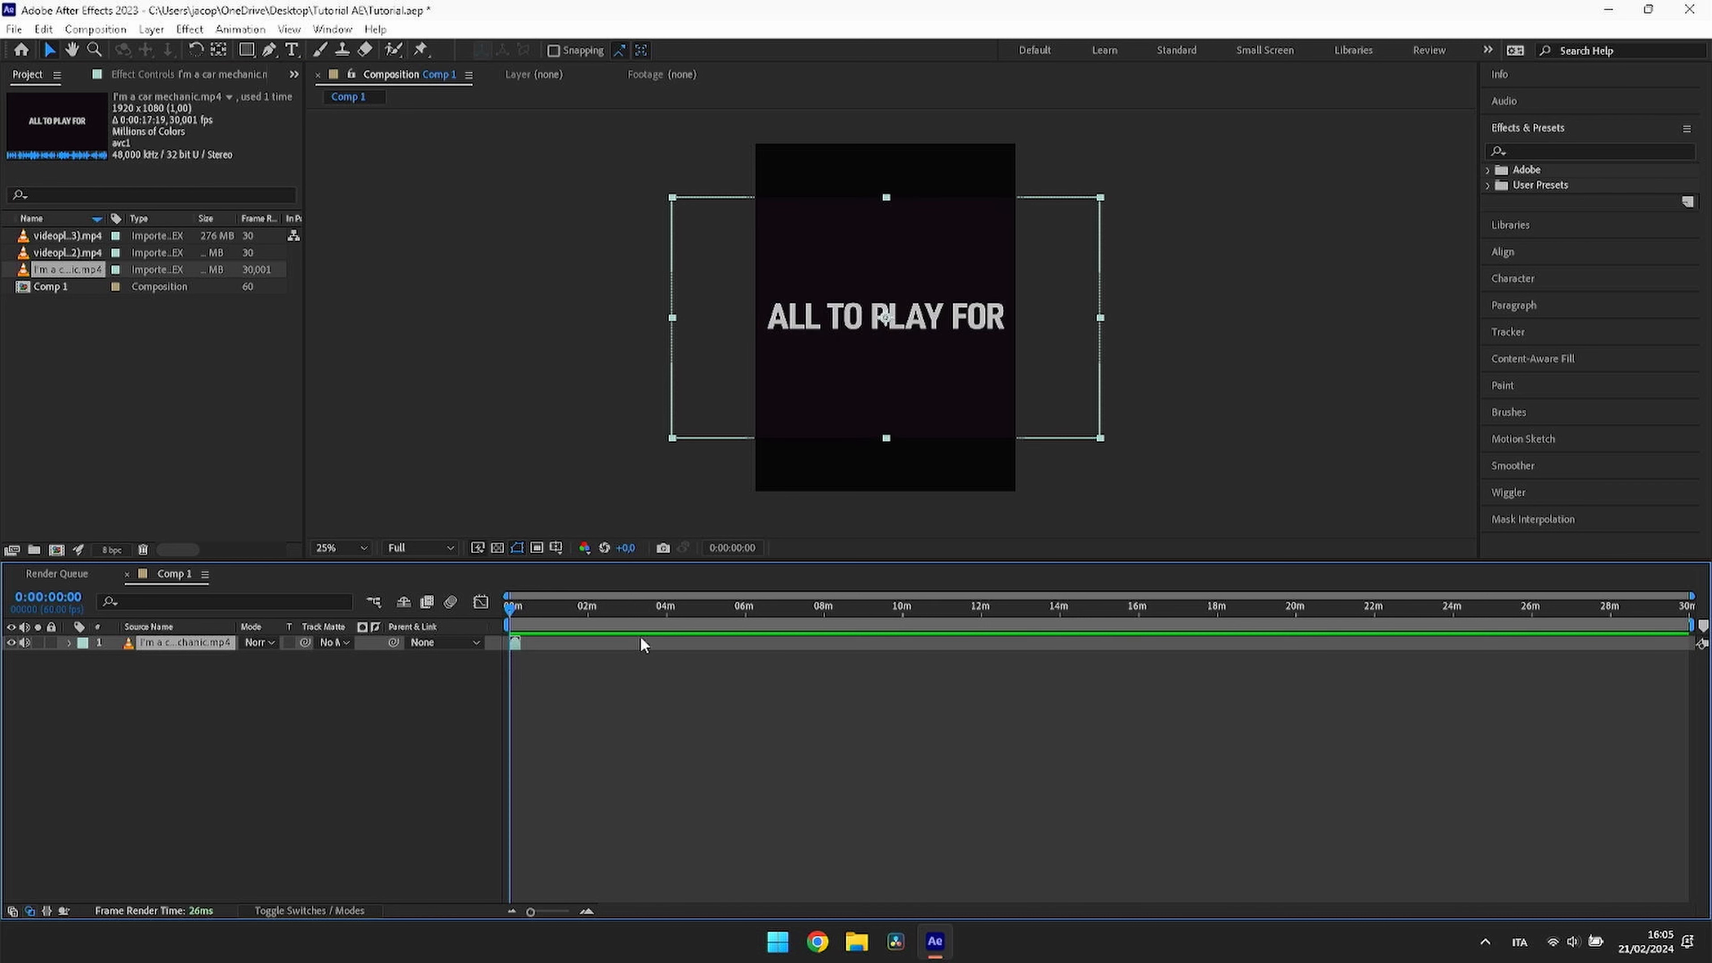
pyautogui.moveTo(585, 608); pyautogui.dragTo(488, 638)
# Step: Set the duration of Comp 1 to 0:00:30:00 in the composition settings
pyautogui.click(91, 31)
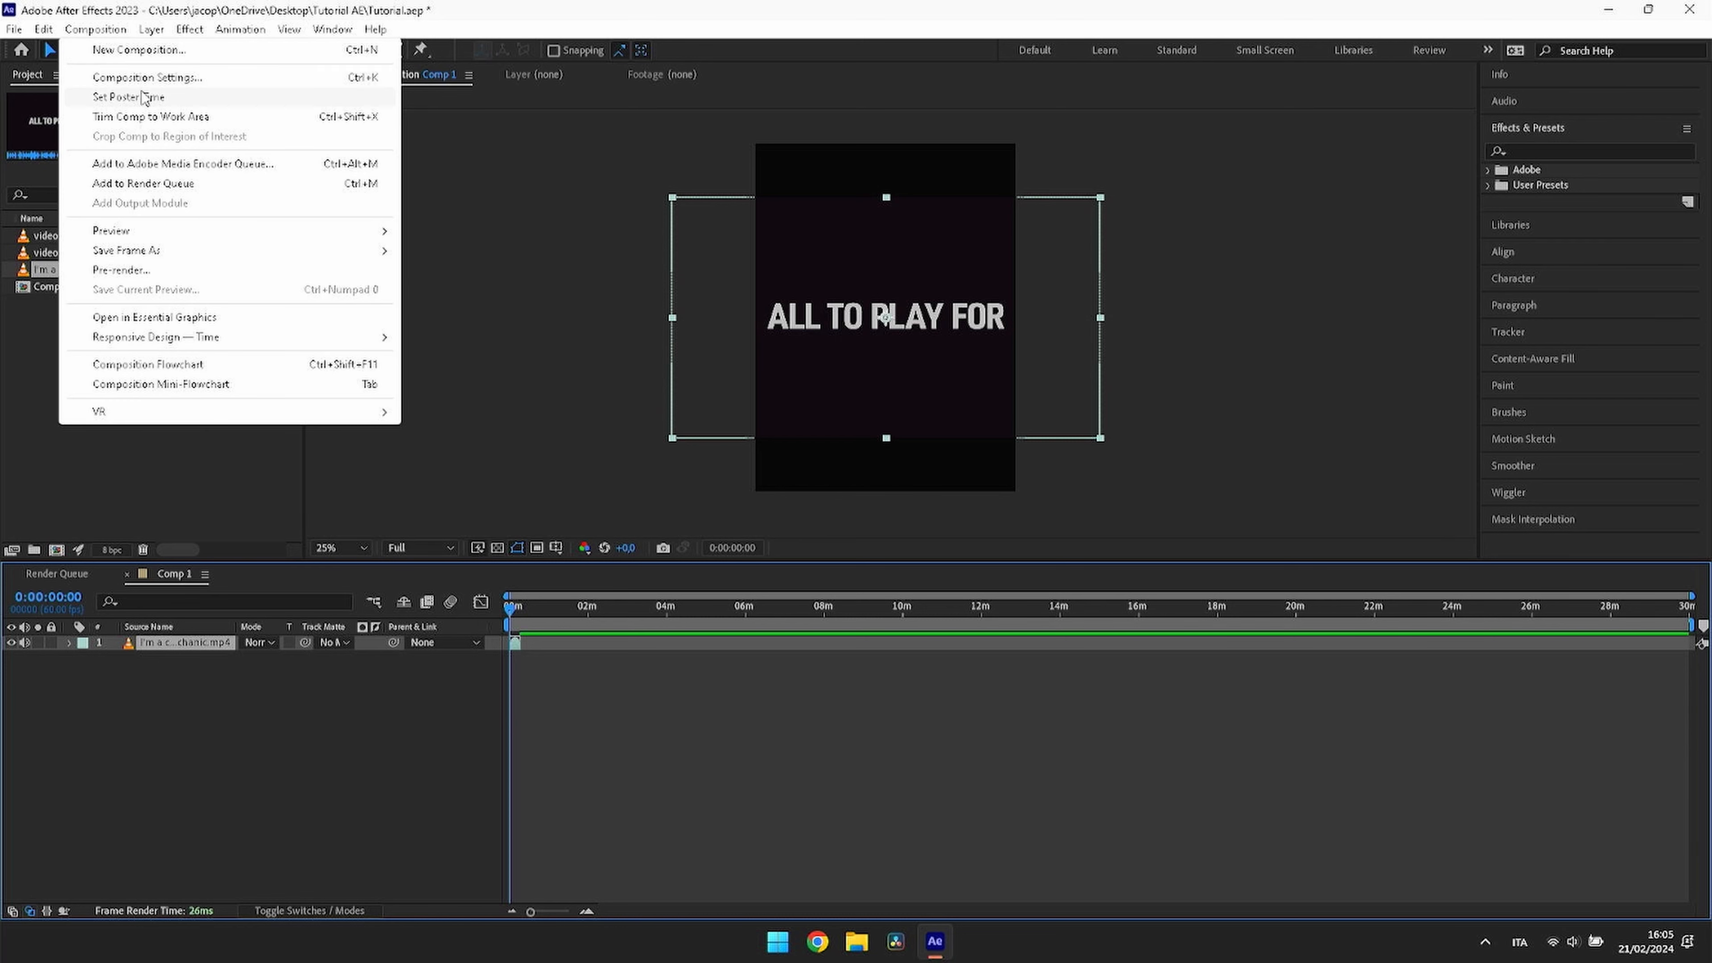
pyautogui.click(159, 78)
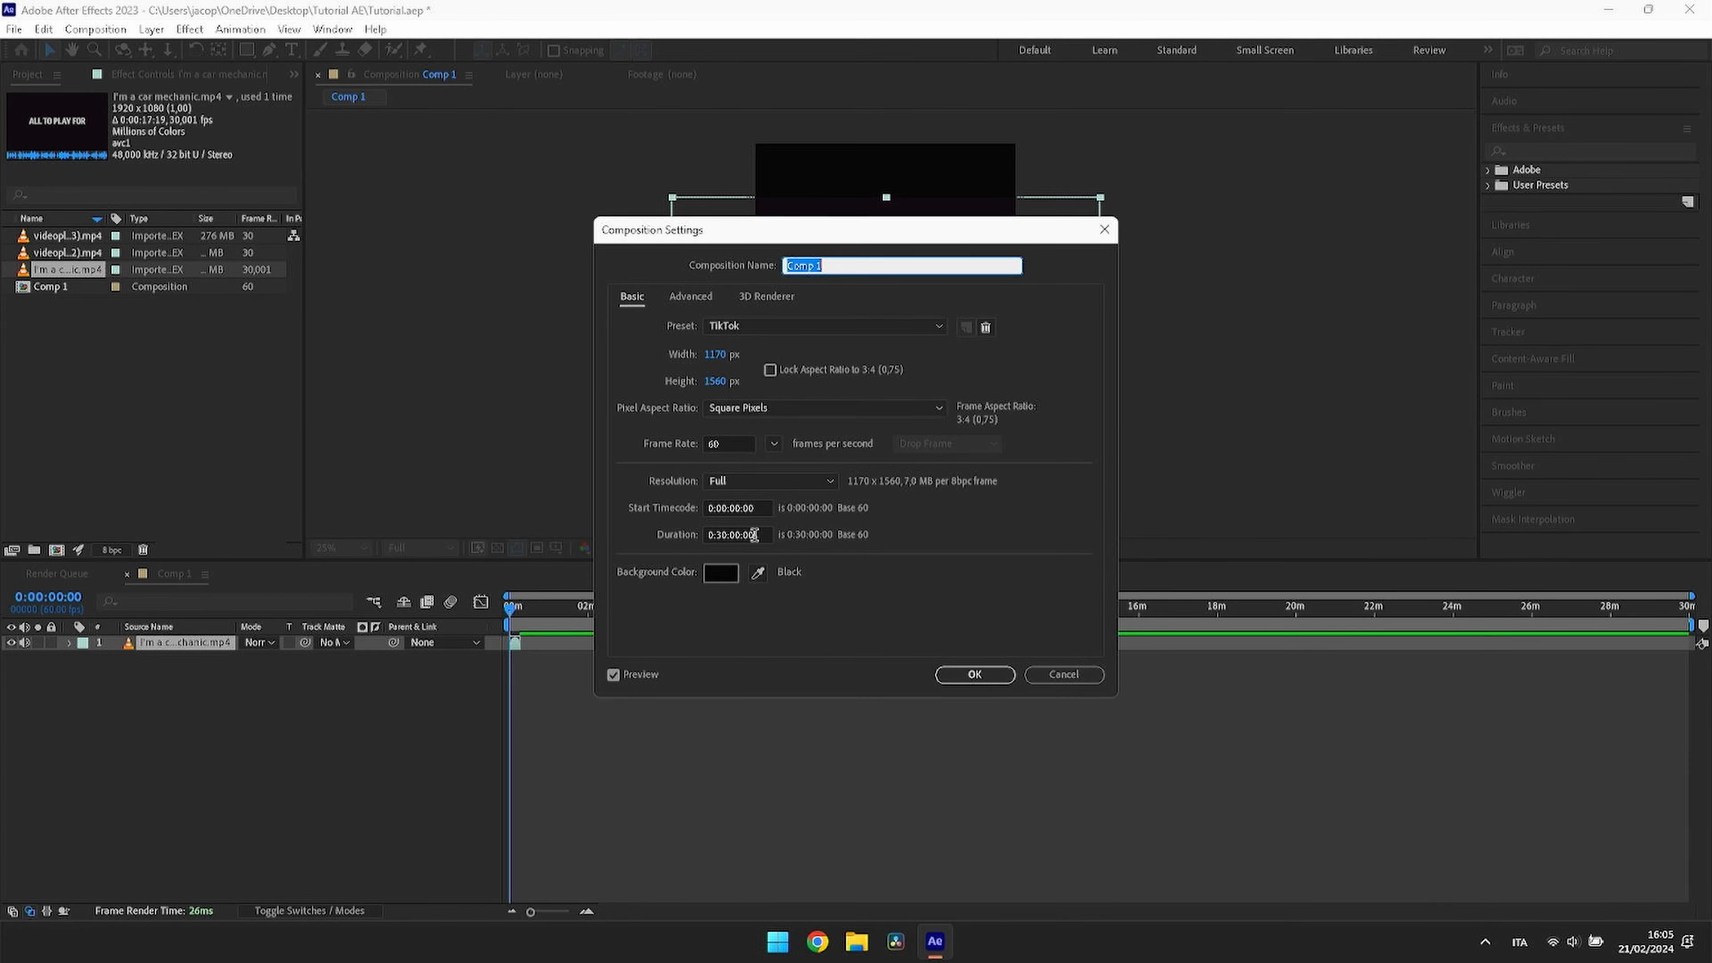
pyautogui.moveTo(755, 535); pyautogui.dragTo(717, 538)
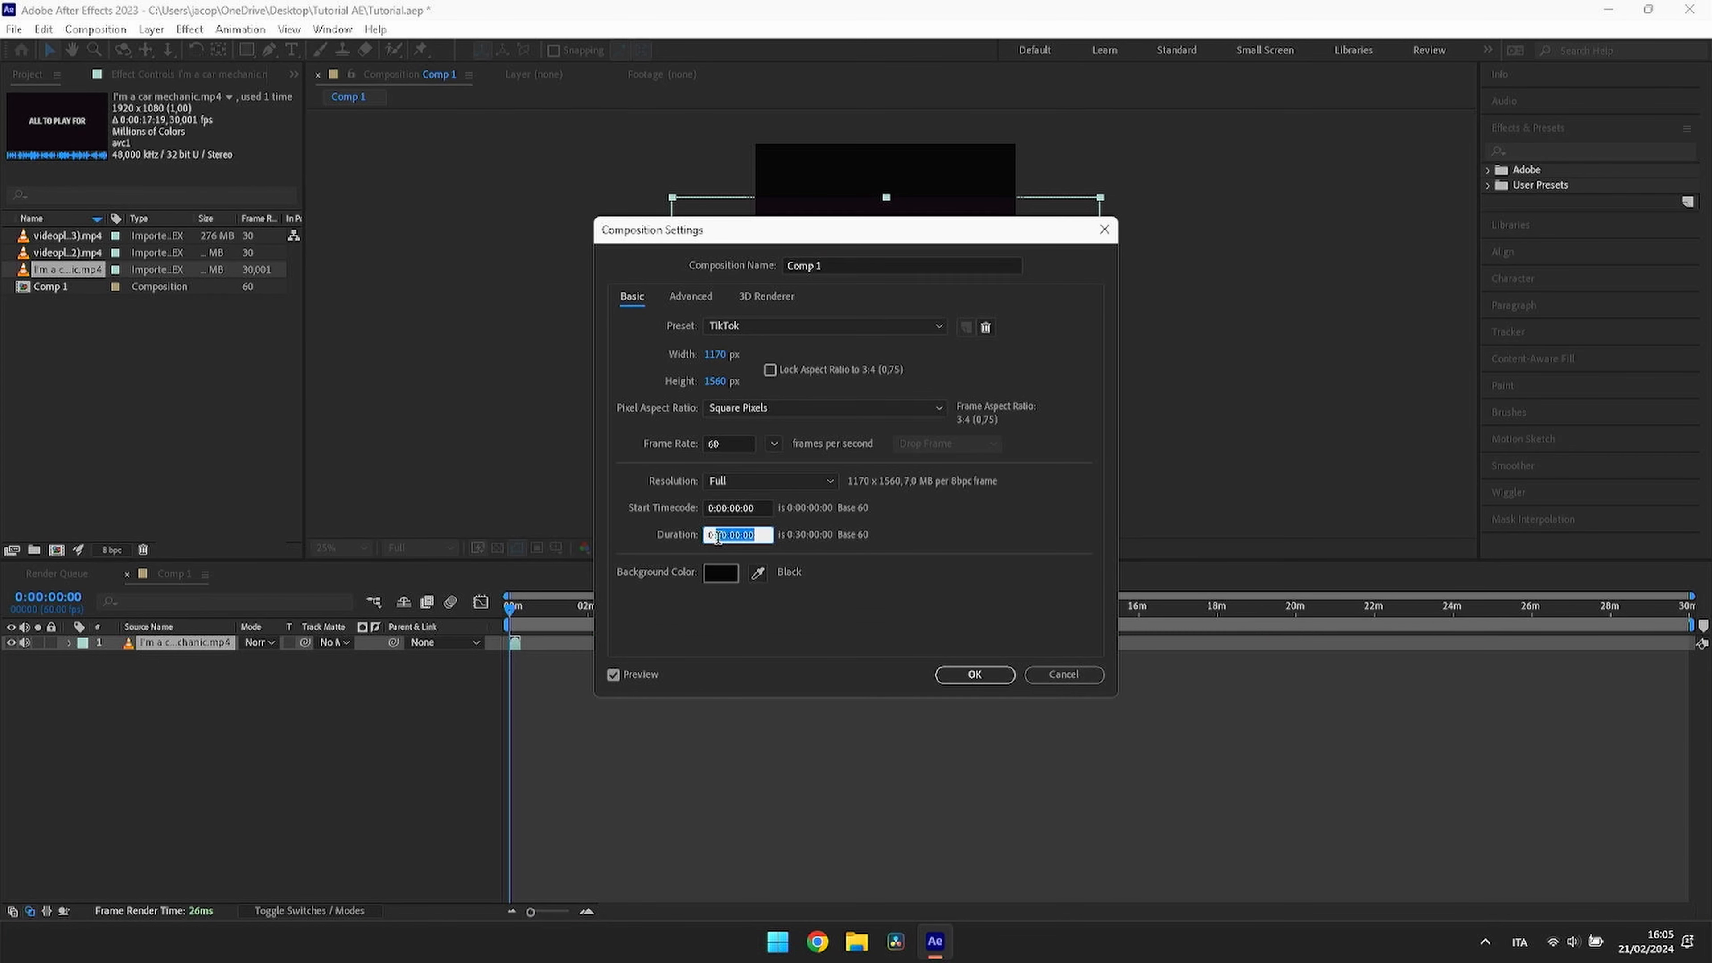
pyautogui.write('00:30:00')
pyautogui.click(916, 570)
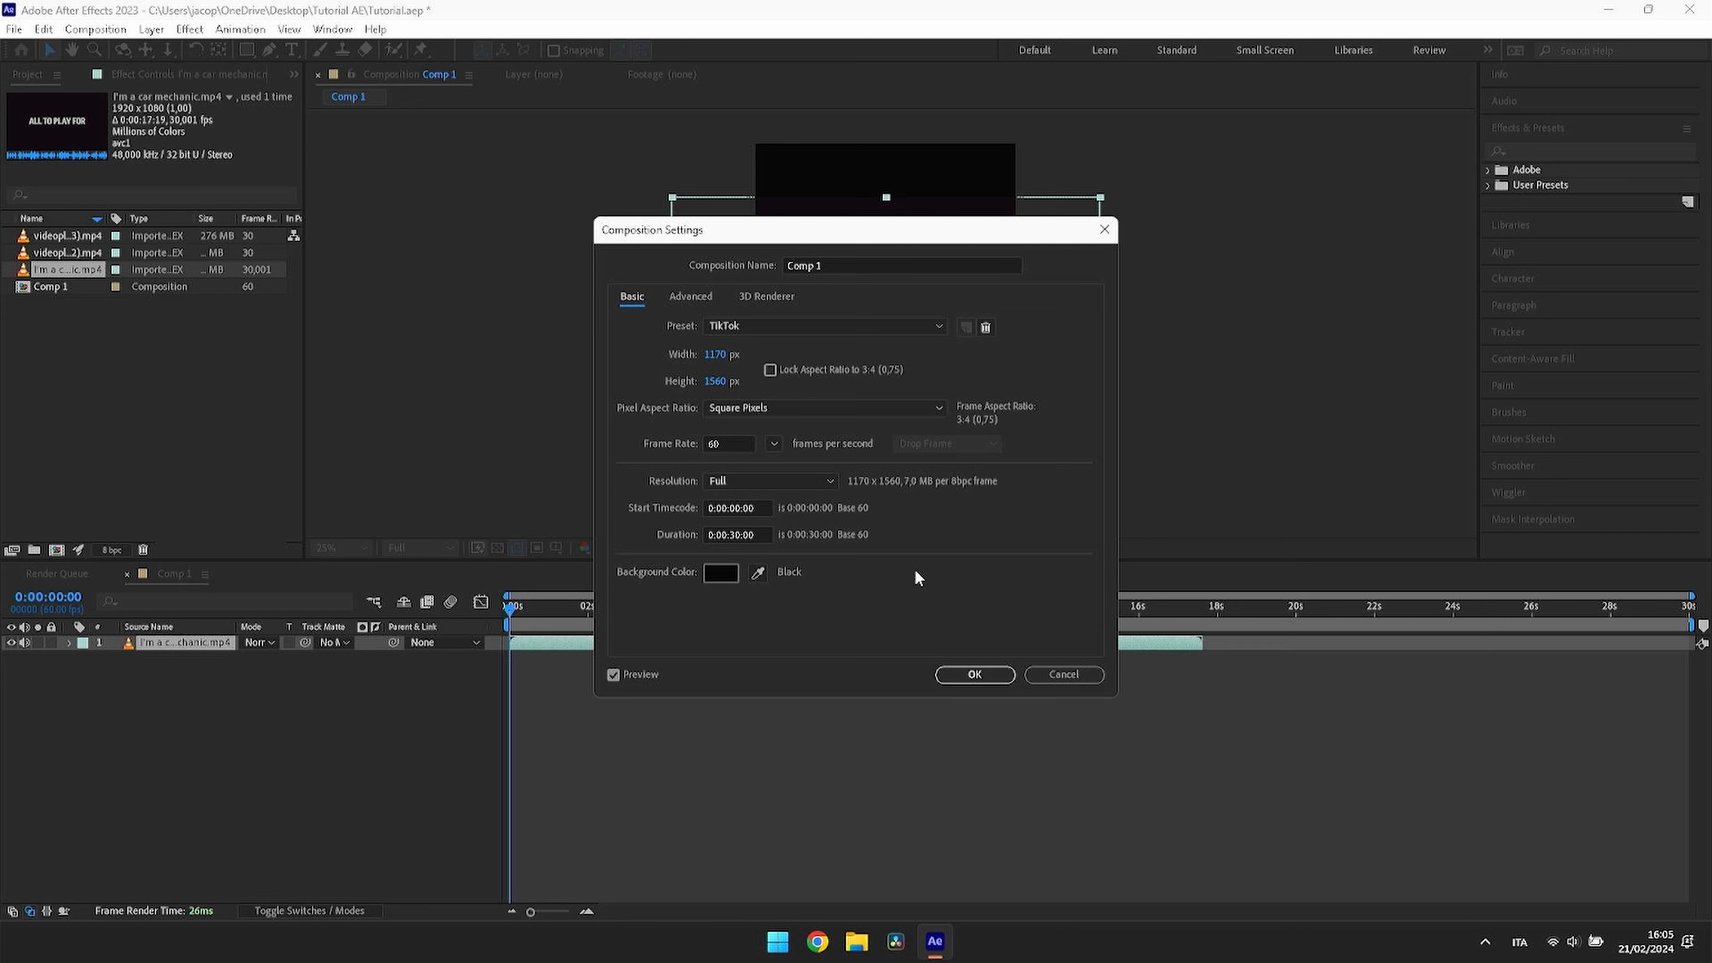
pyautogui.click(973, 670)
# Step: Scale the car mechanic clip with Fit to Comp Height so it fills the vertical frame
pyautogui.moveTo(884, 607); pyautogui.dragTo(764, 623)
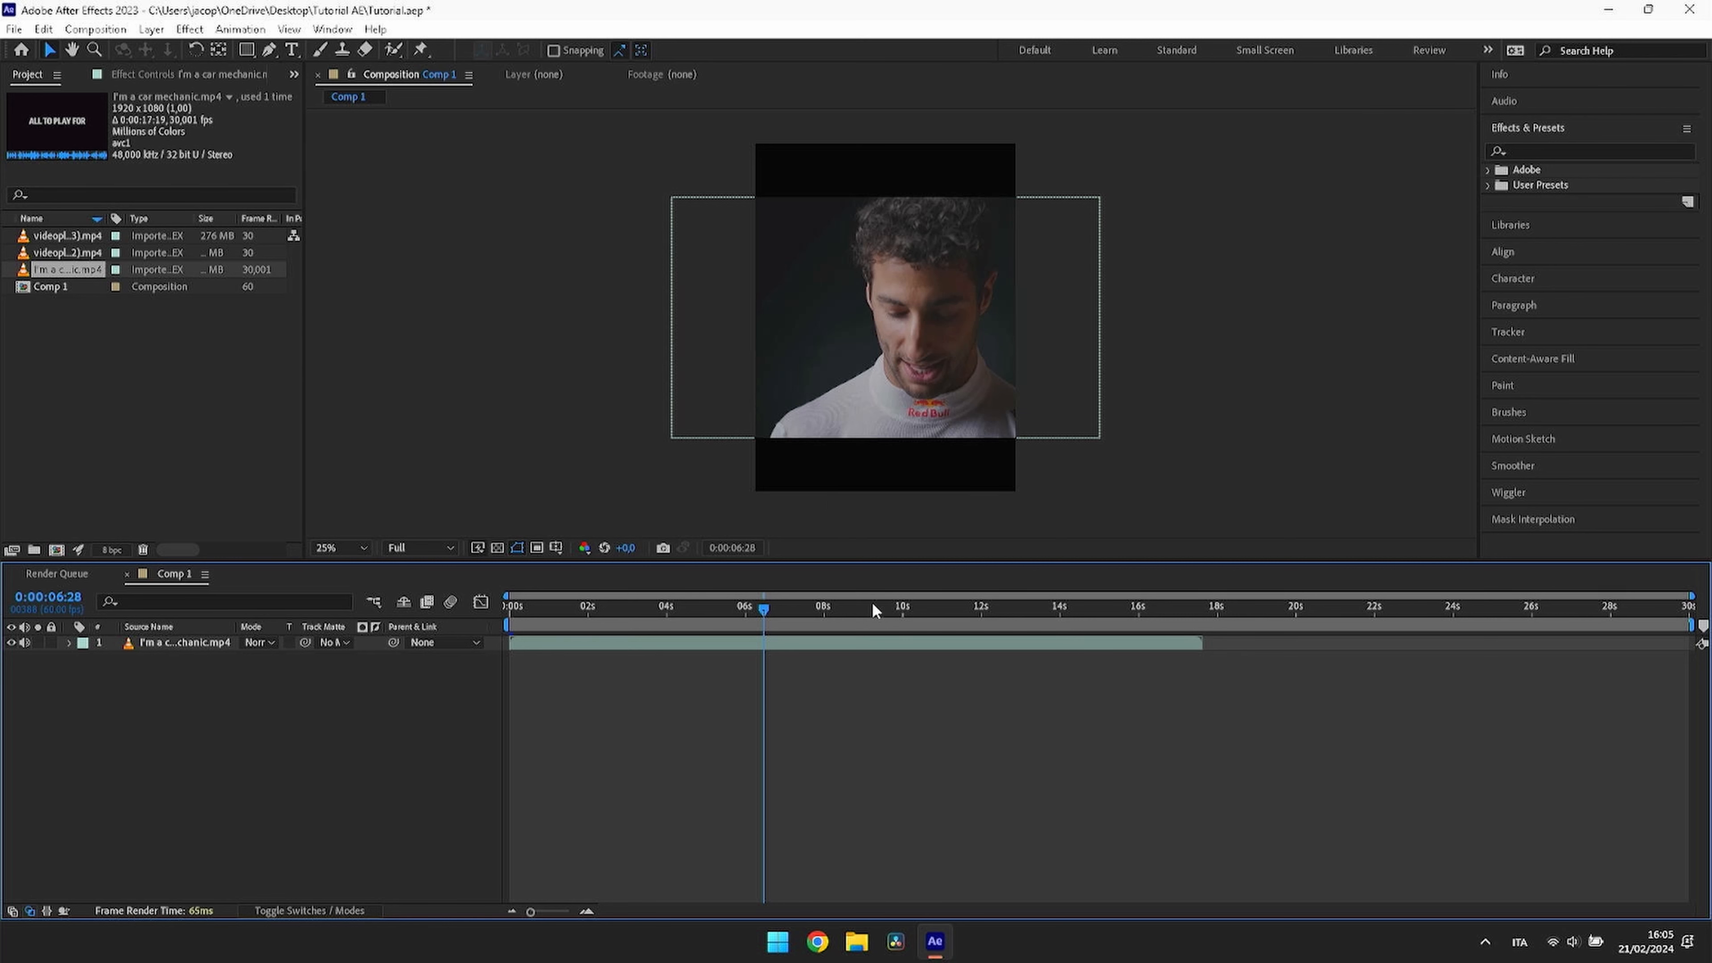
pyautogui.moveTo(872, 602); pyautogui.dragTo(438, 659)
pyautogui.click(545, 644)
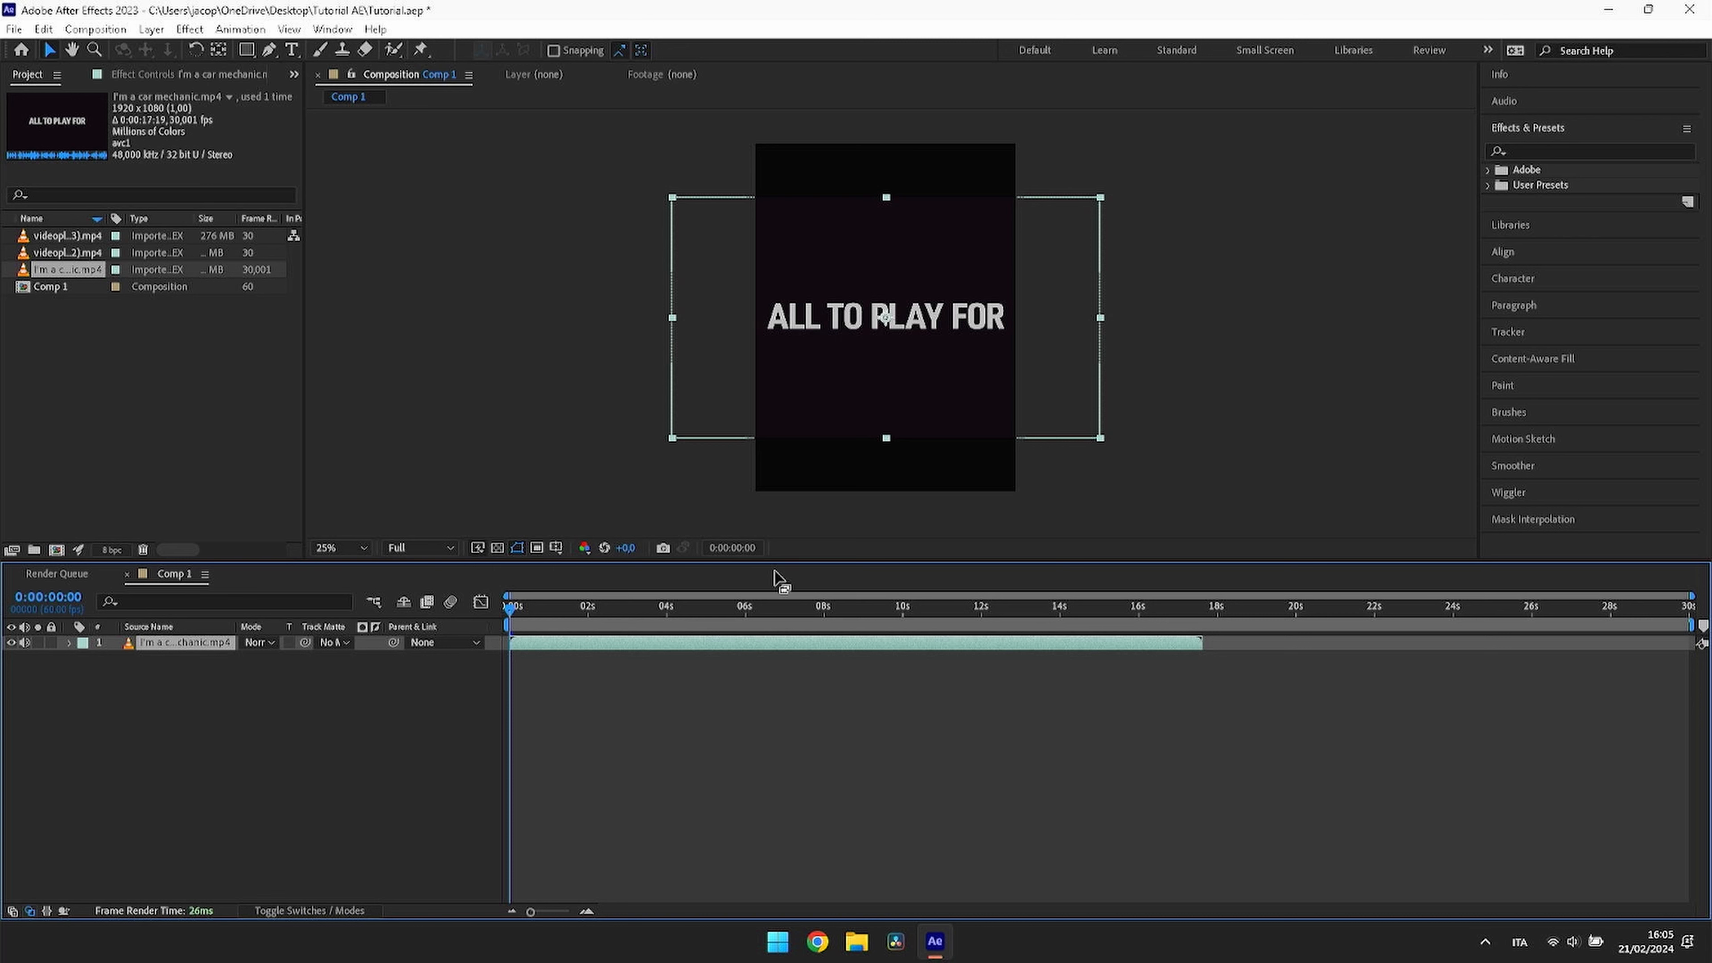
pyautogui.rightClick(737, 648)
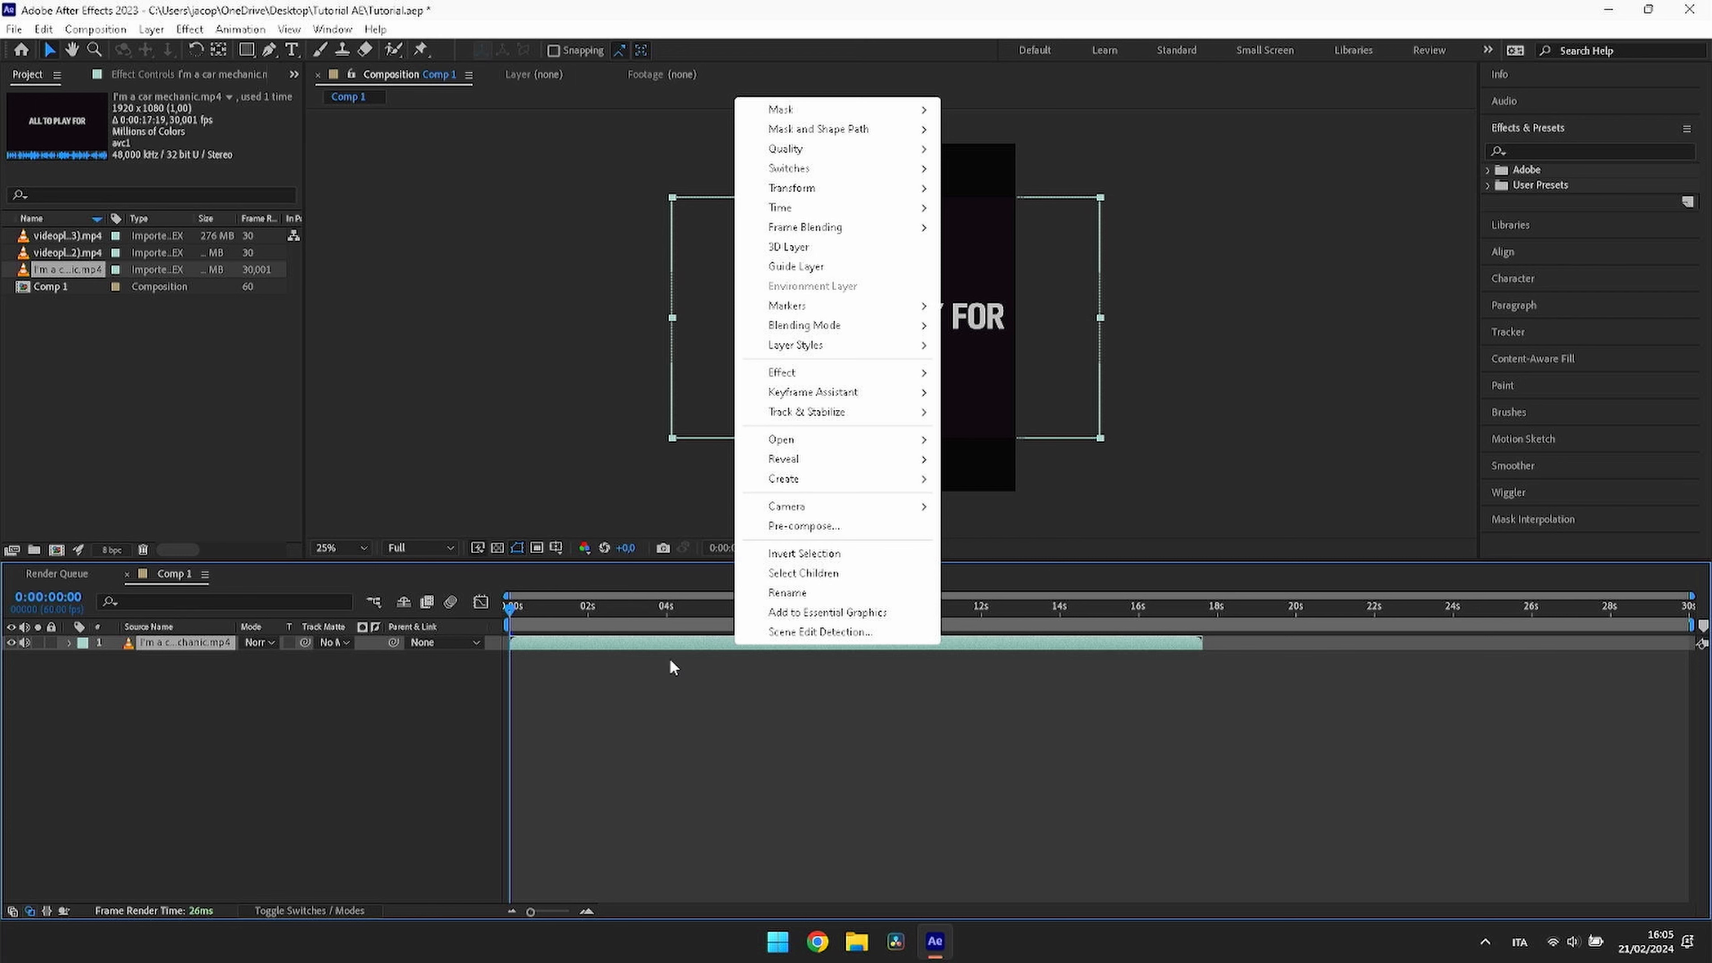
pyautogui.moveTo(813, 186)
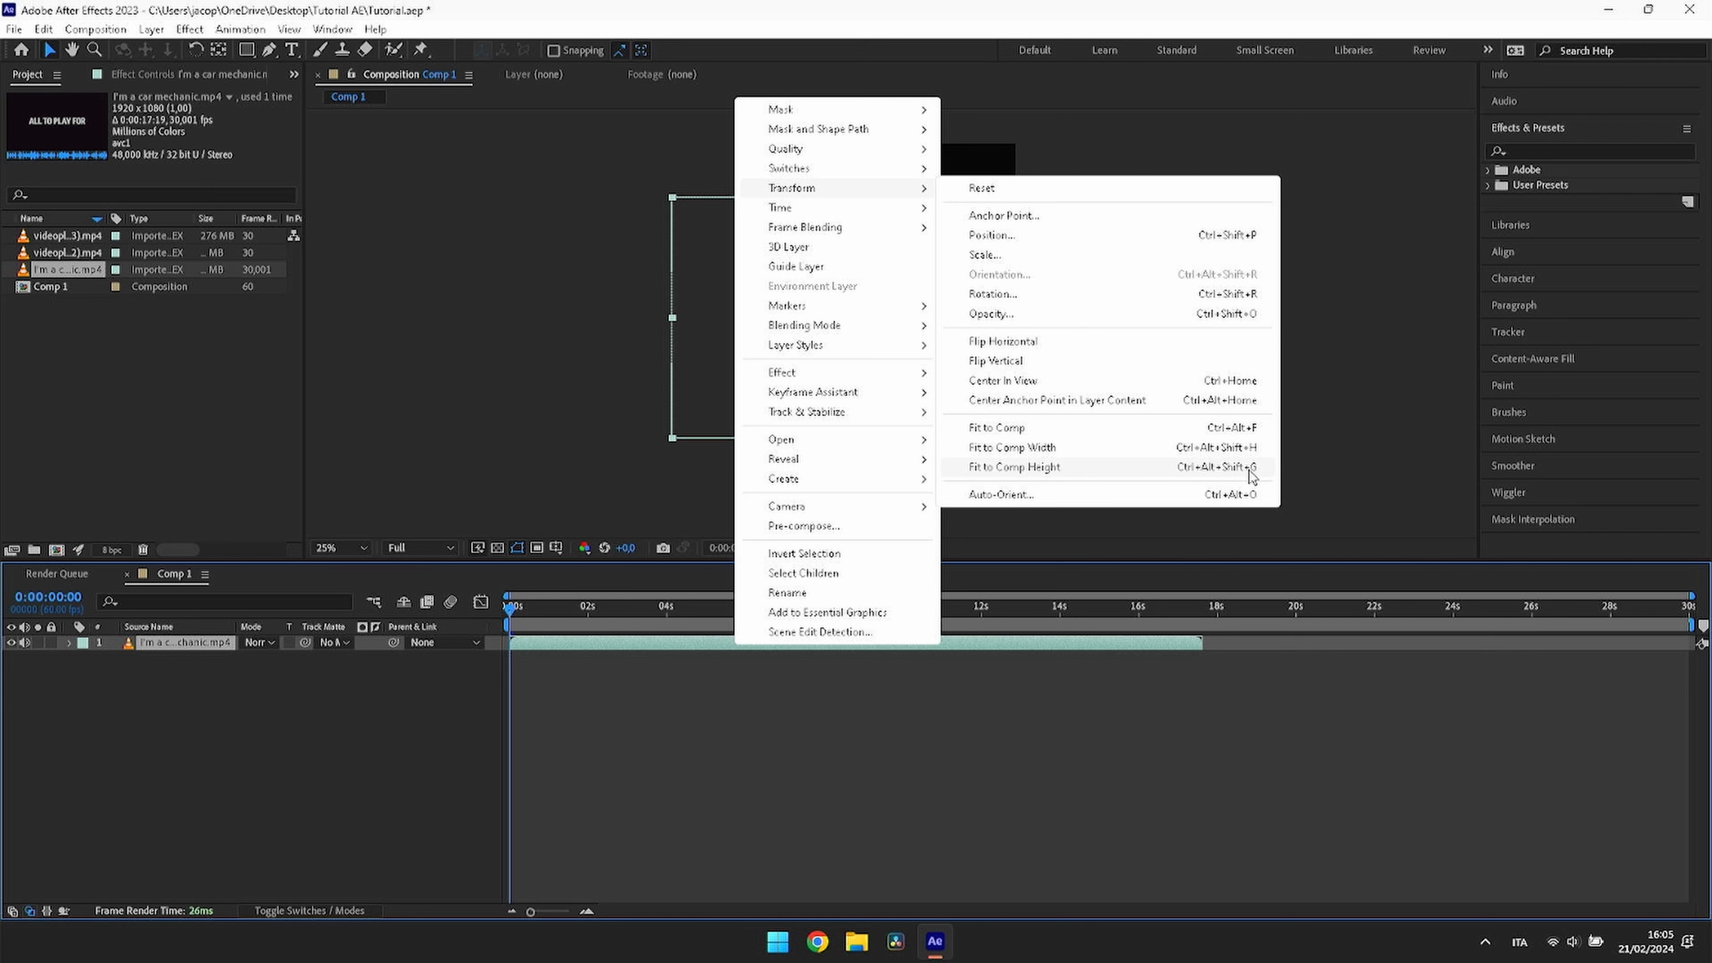
pyautogui.click(1038, 468)
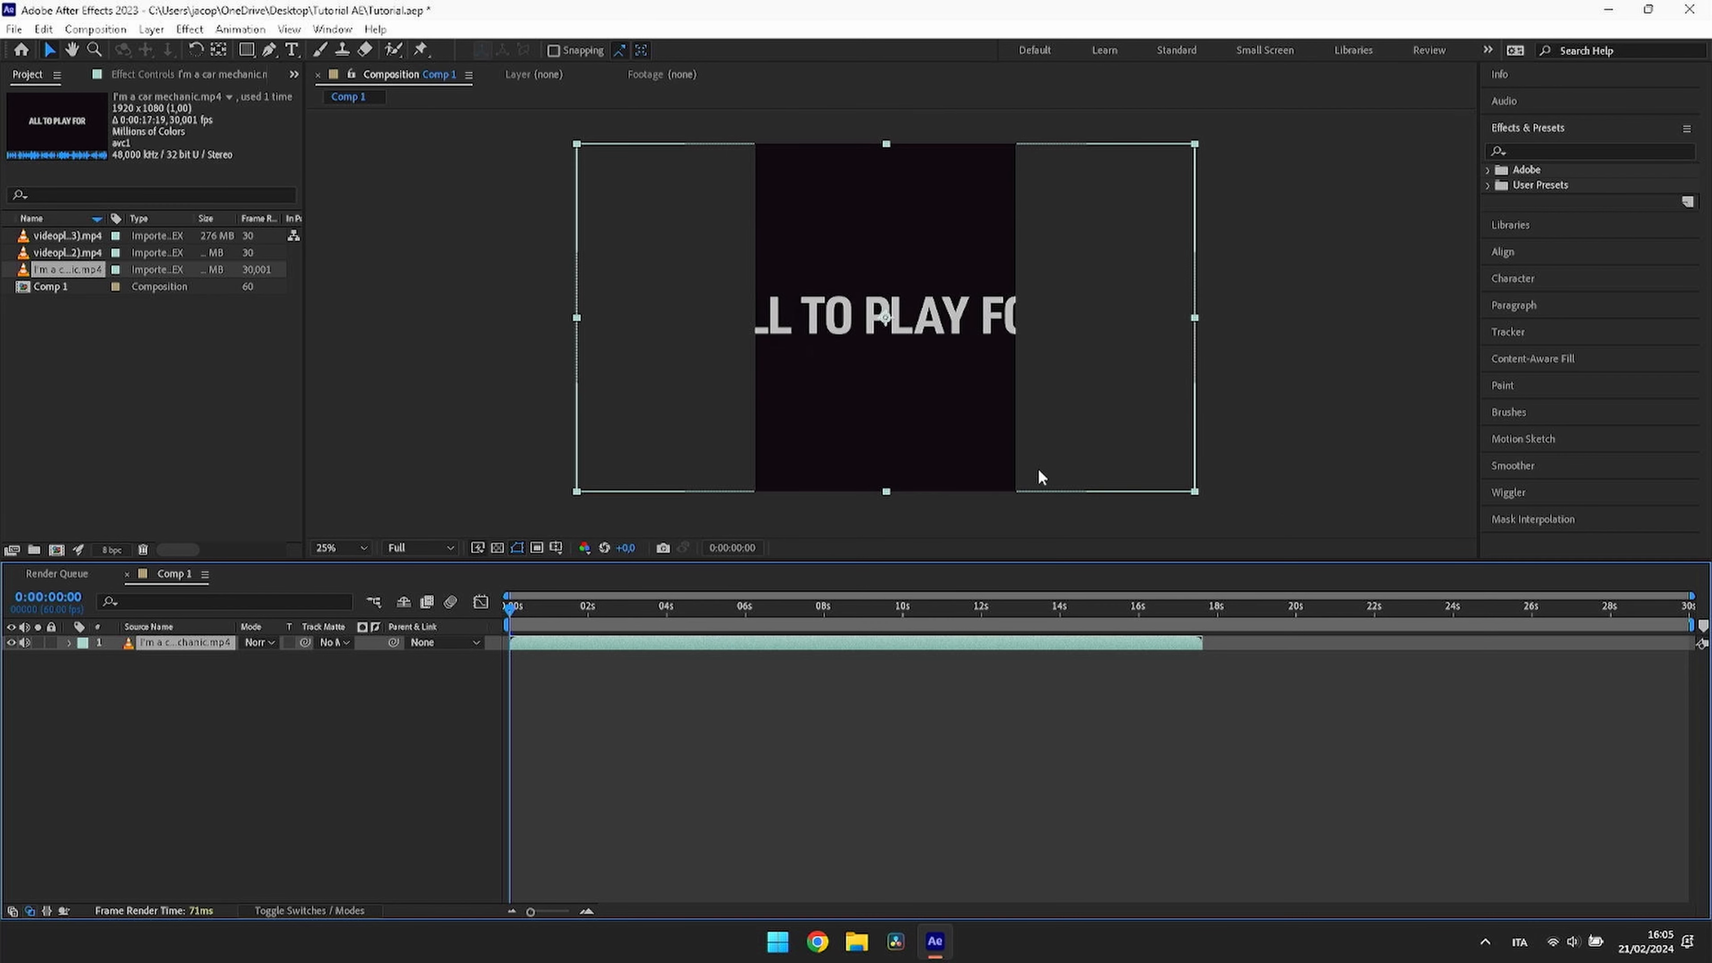
pyautogui.moveTo(620, 609); pyautogui.dragTo(466, 642)
pyautogui.click(865, 704)
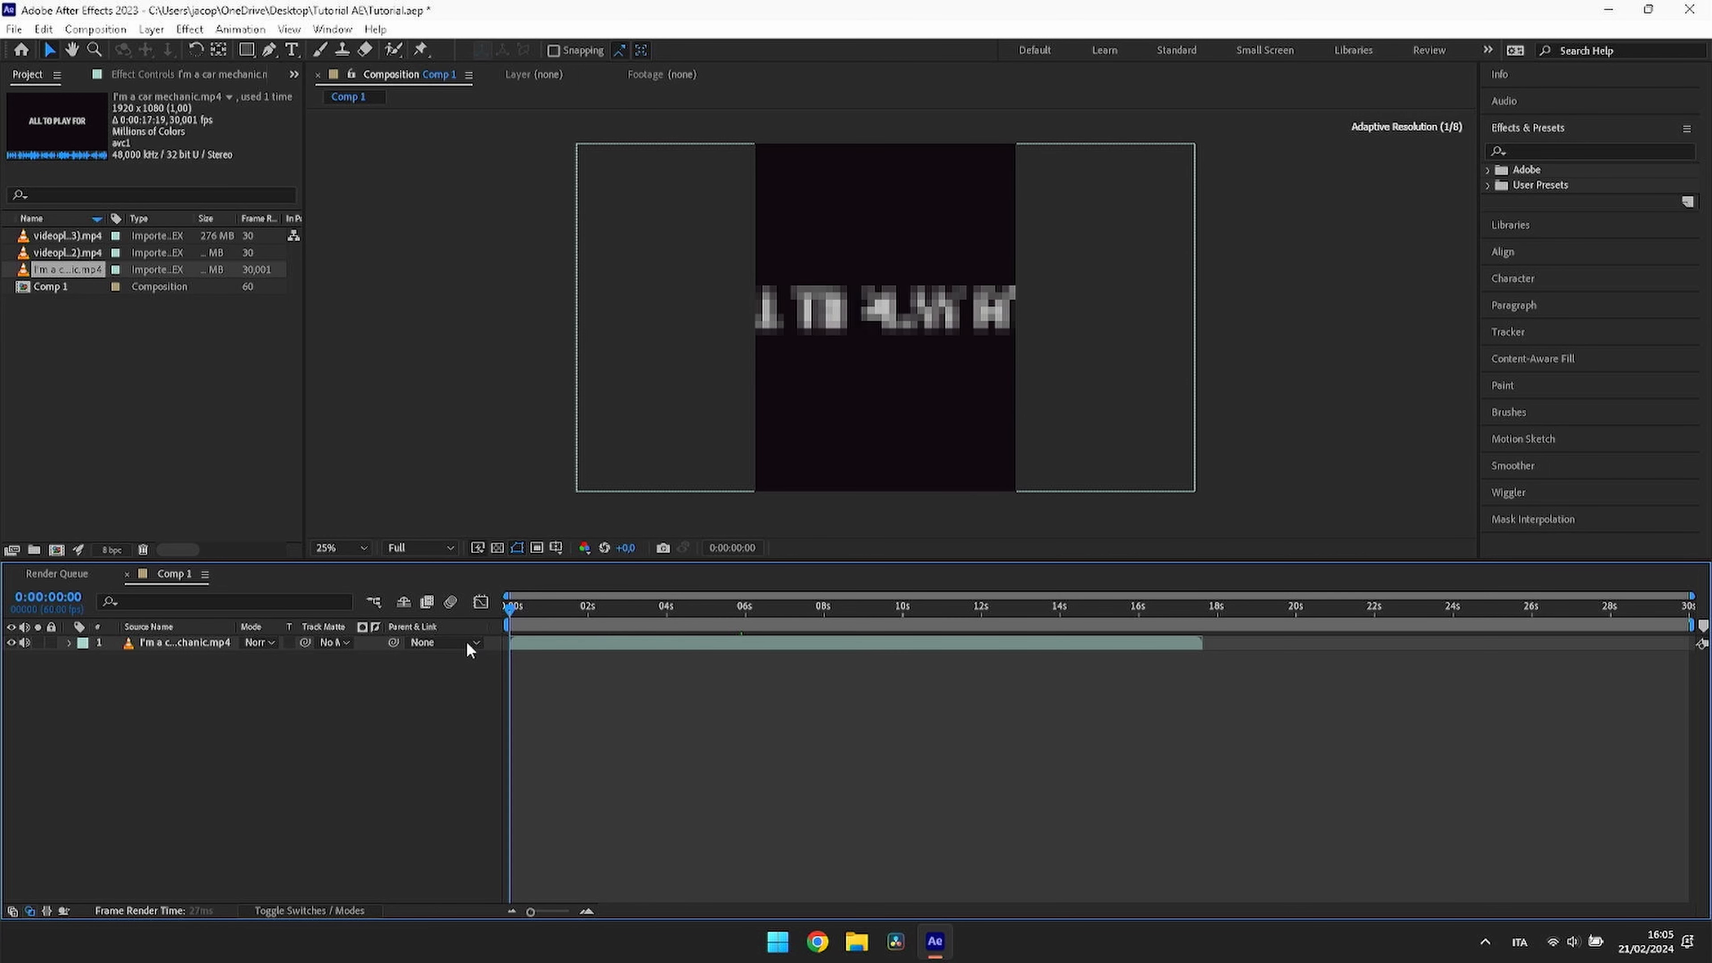
# Step: Dismiss the low memory warning and lower the composition's preview resolution to Quarter
pyautogui.click(602, 640)
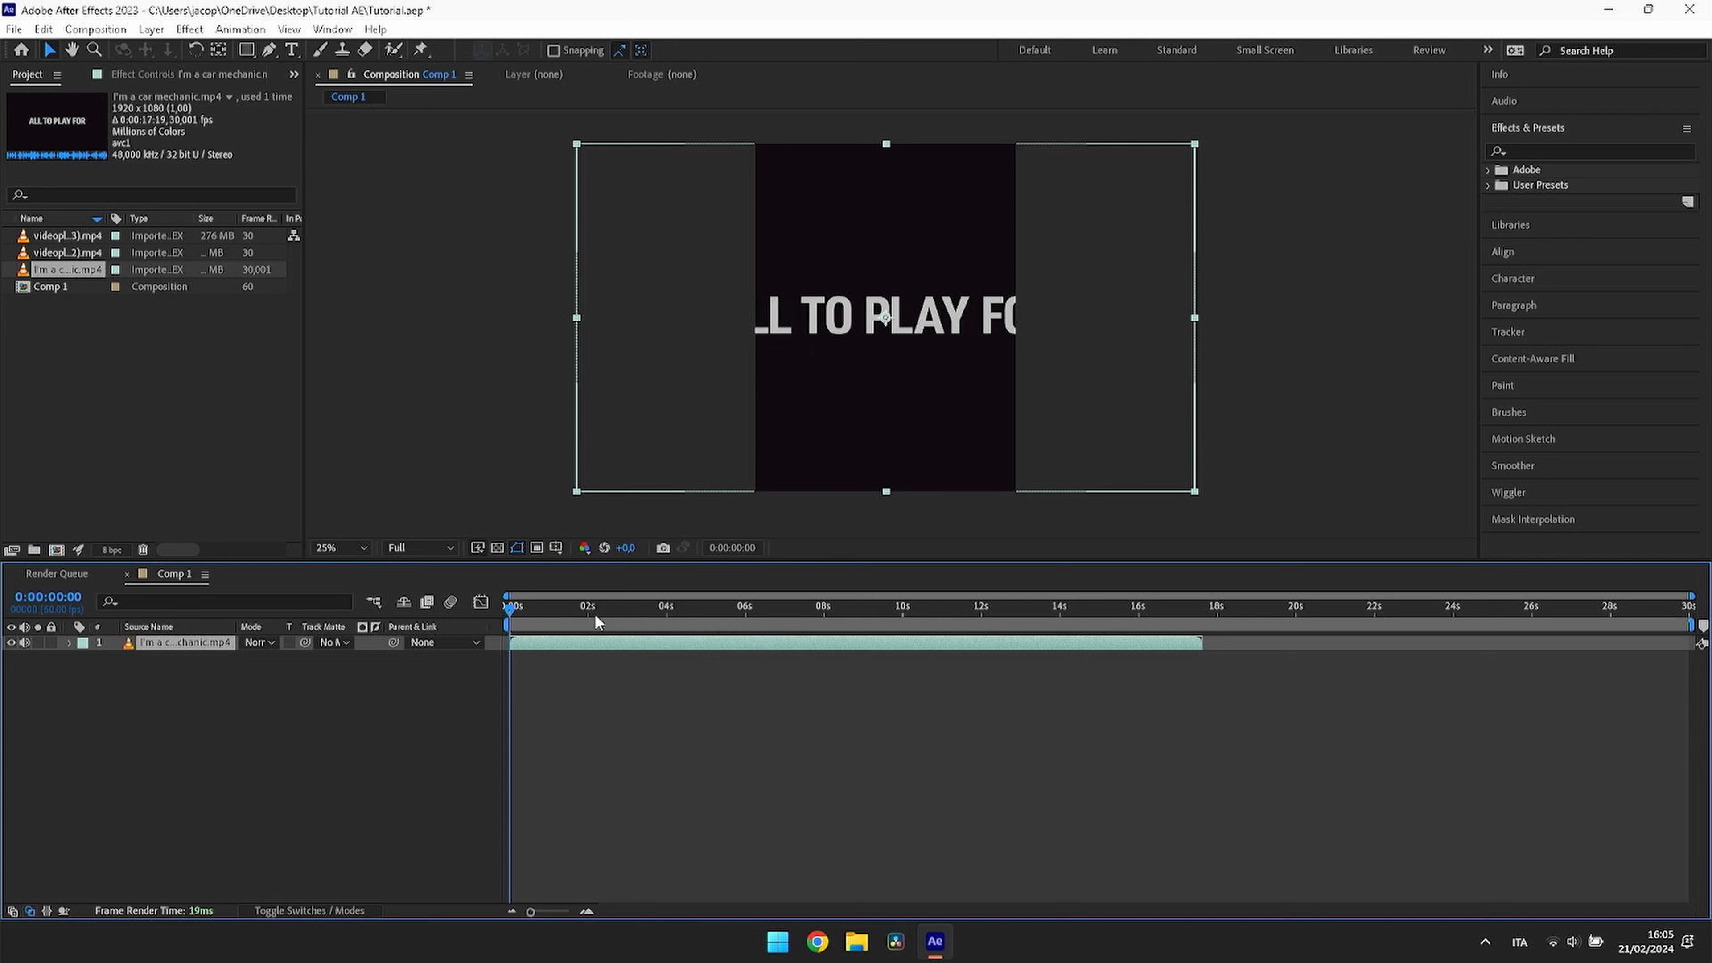
pyautogui.moveTo(586, 616); pyautogui.dragTo(805, 627)
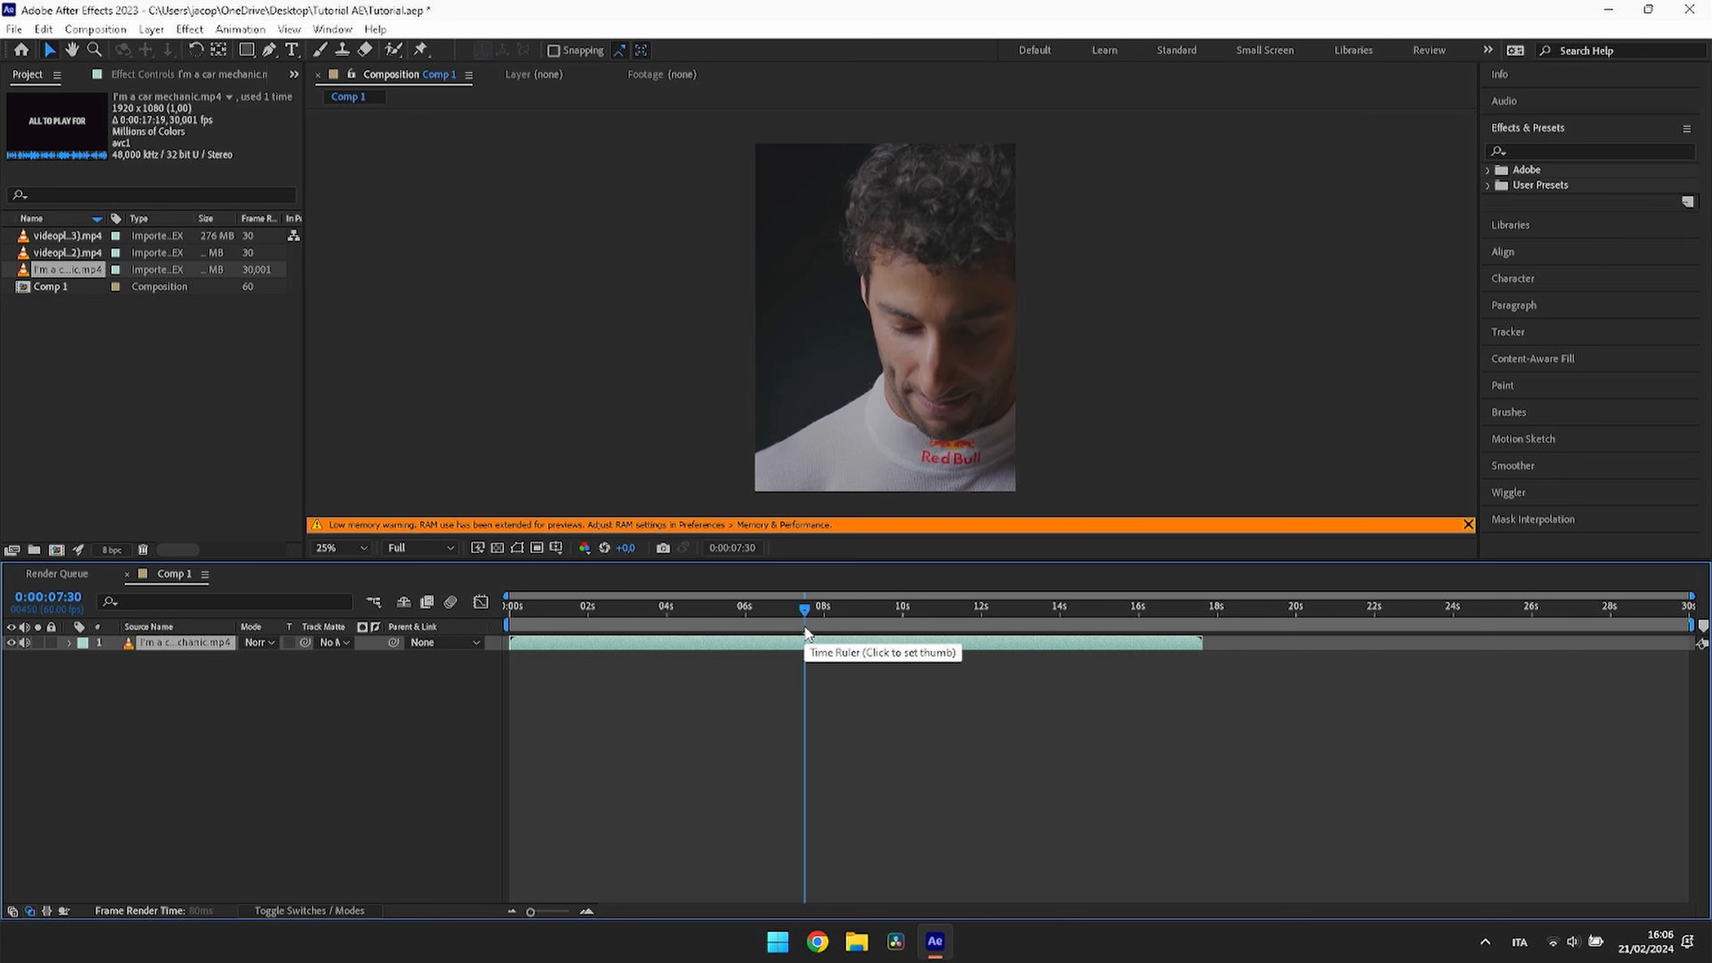
pyautogui.click(805, 642)
pyautogui.moveTo(806, 620); pyautogui.dragTo(955, 605)
pyautogui.click(1468, 525)
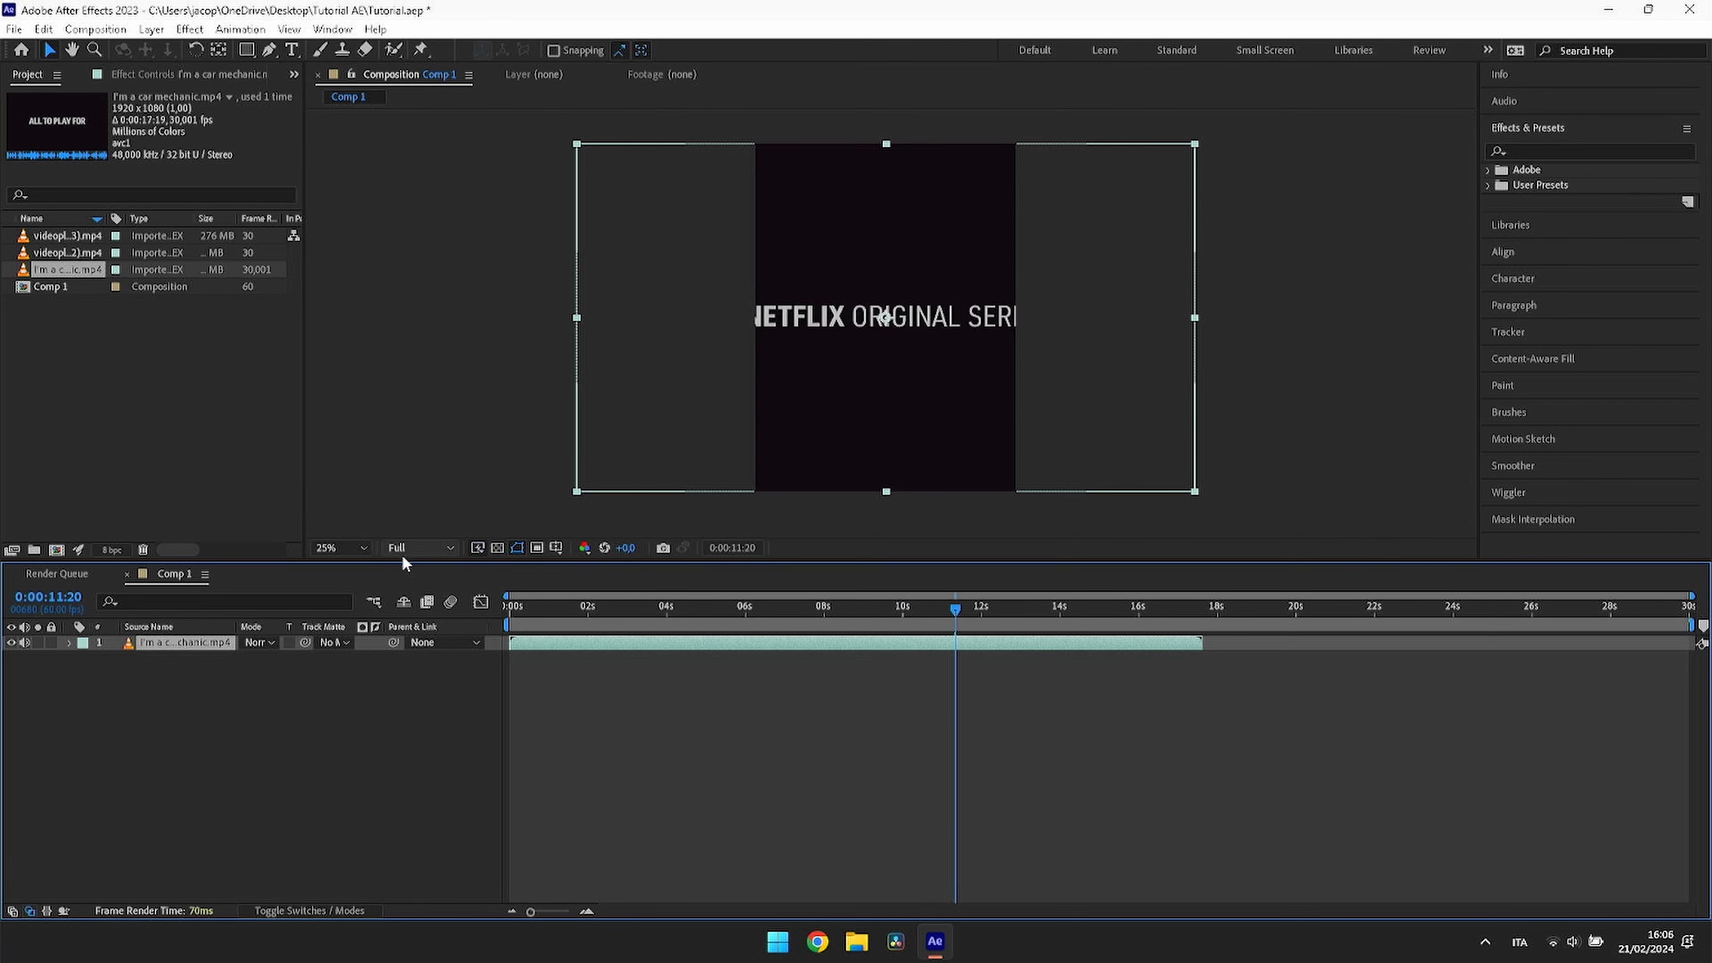
pyautogui.click(424, 547)
pyautogui.click(419, 648)
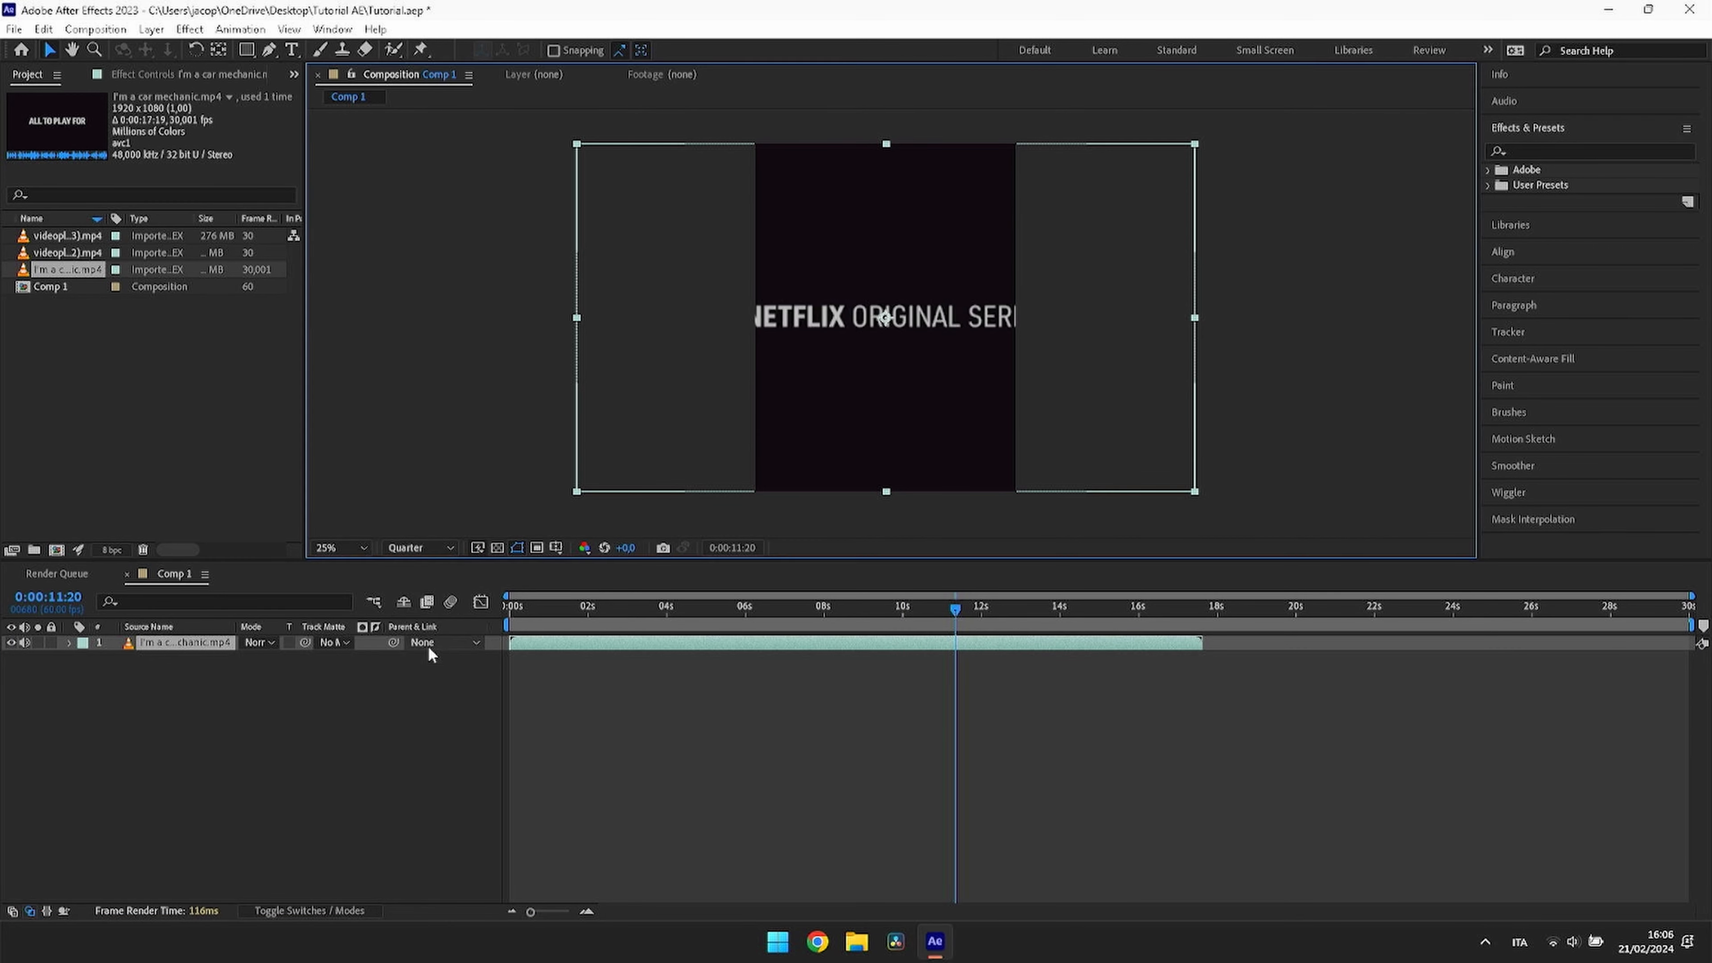
pyautogui.click(490, 374)
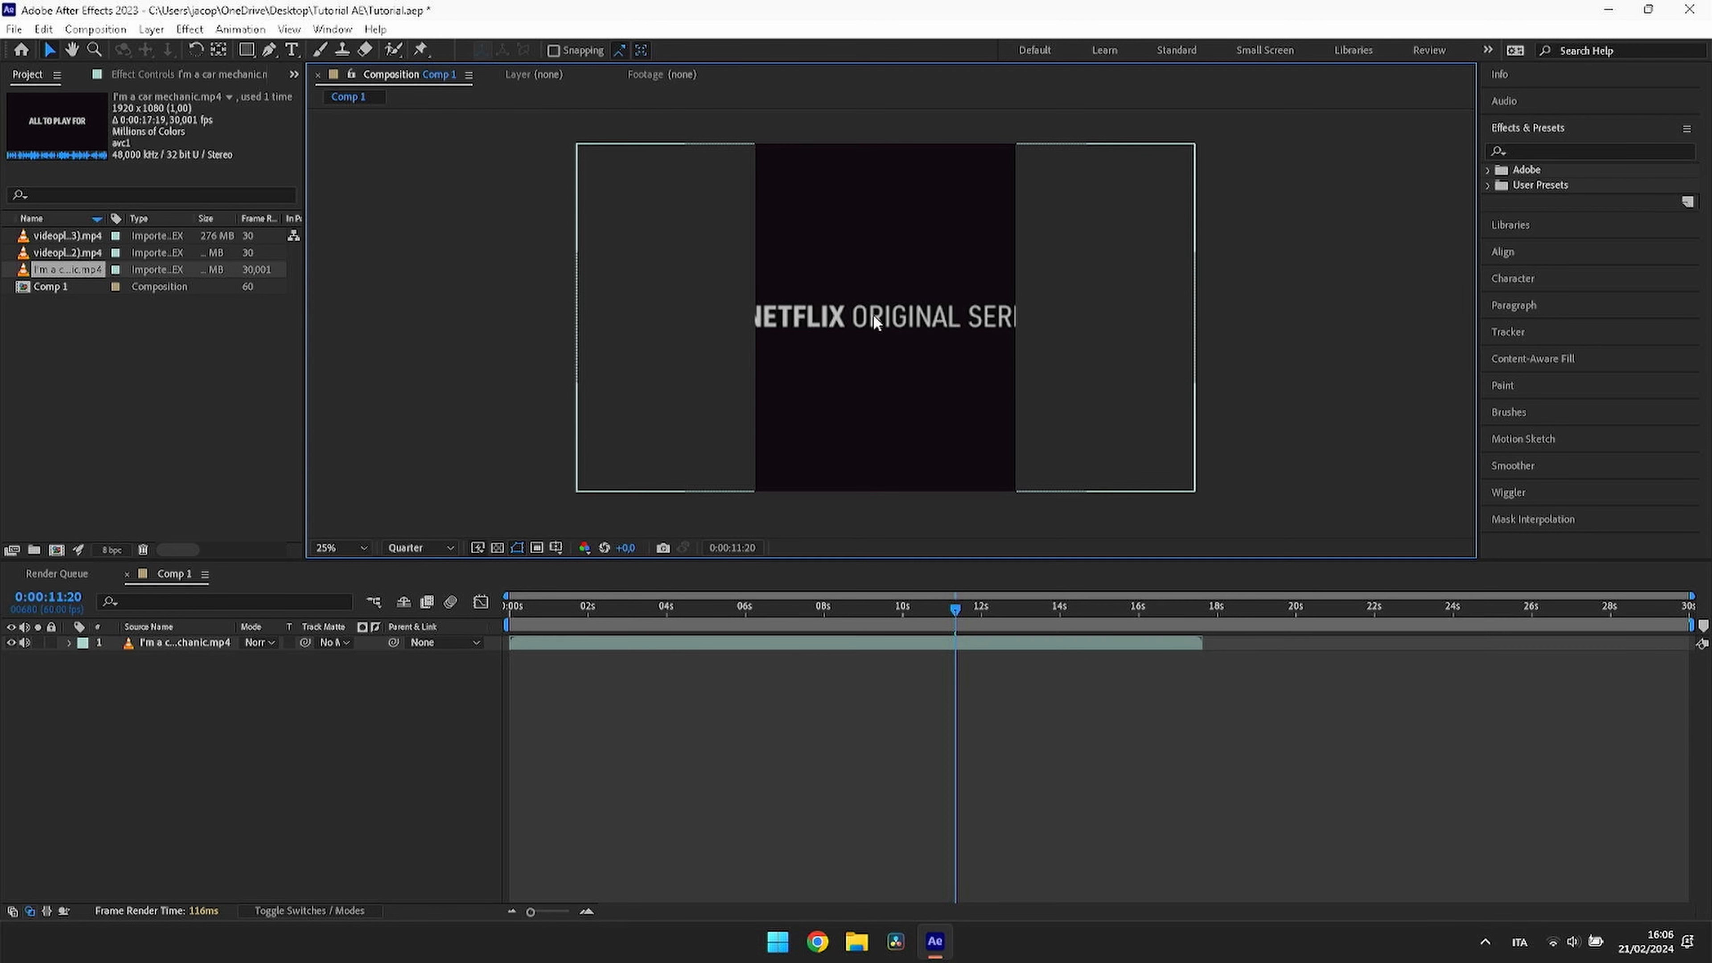
# Step: Locate the start of the portrait shot at about 0:00:12:54 and dismiss the low memory warning
pyautogui.moveTo(961, 609); pyautogui.dragTo(985, 609)
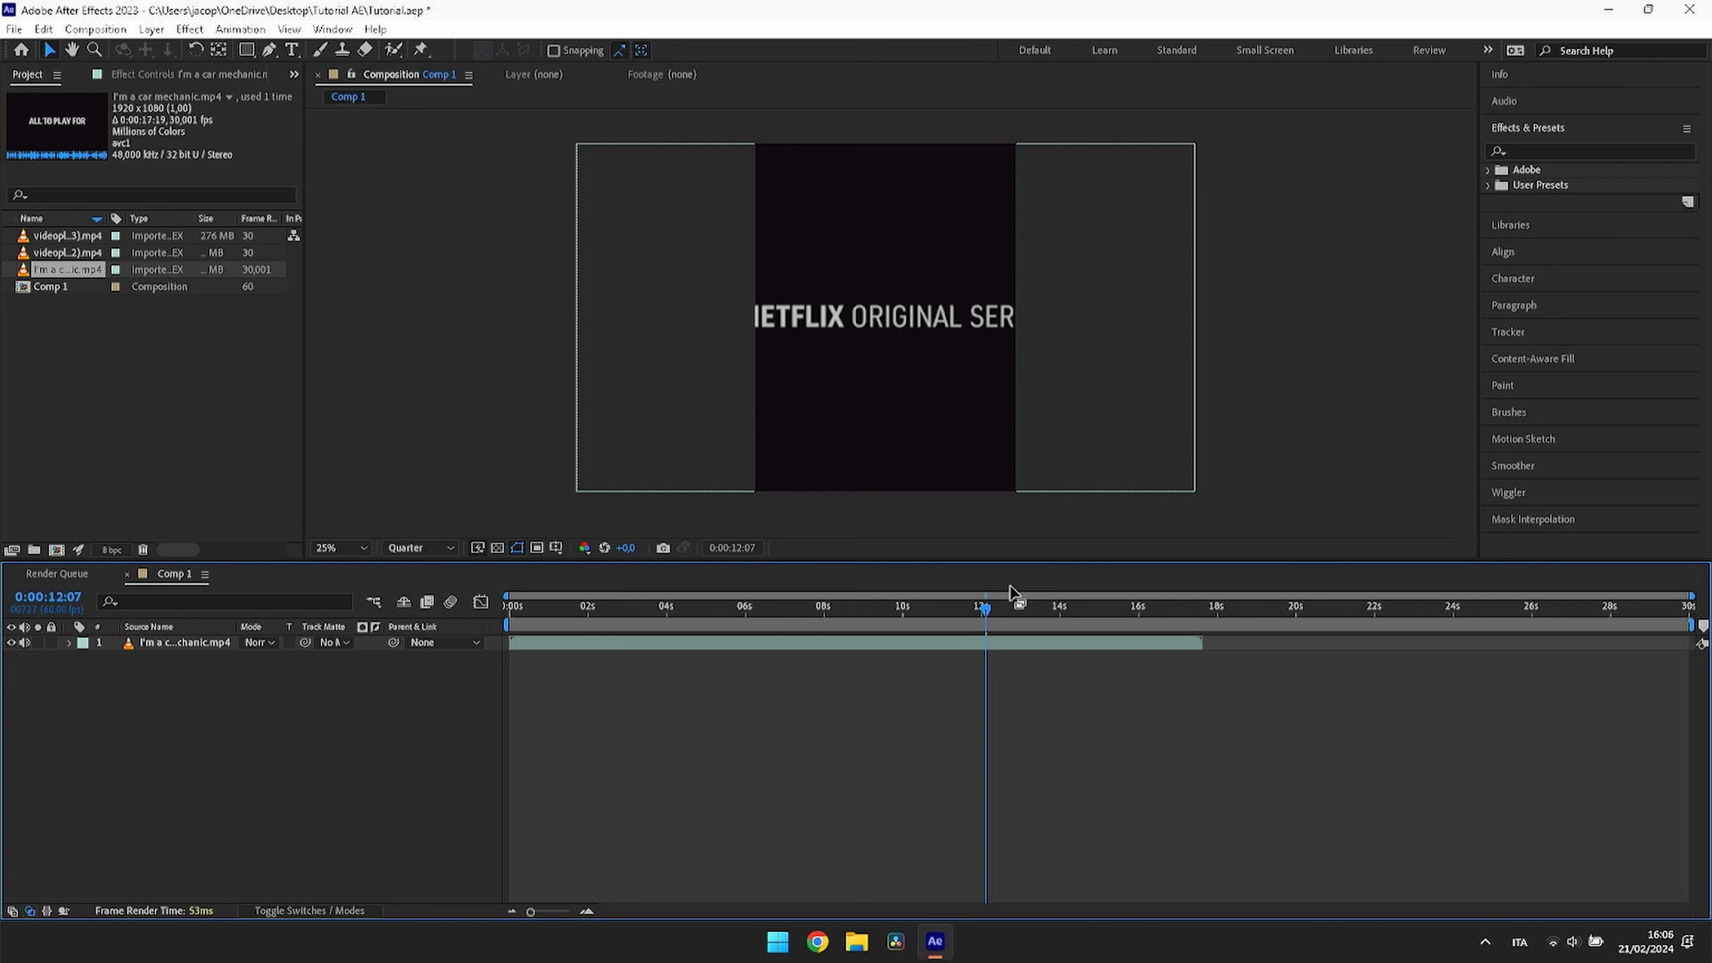
pyautogui.moveTo(1004, 609); pyautogui.dragTo(948, 609)
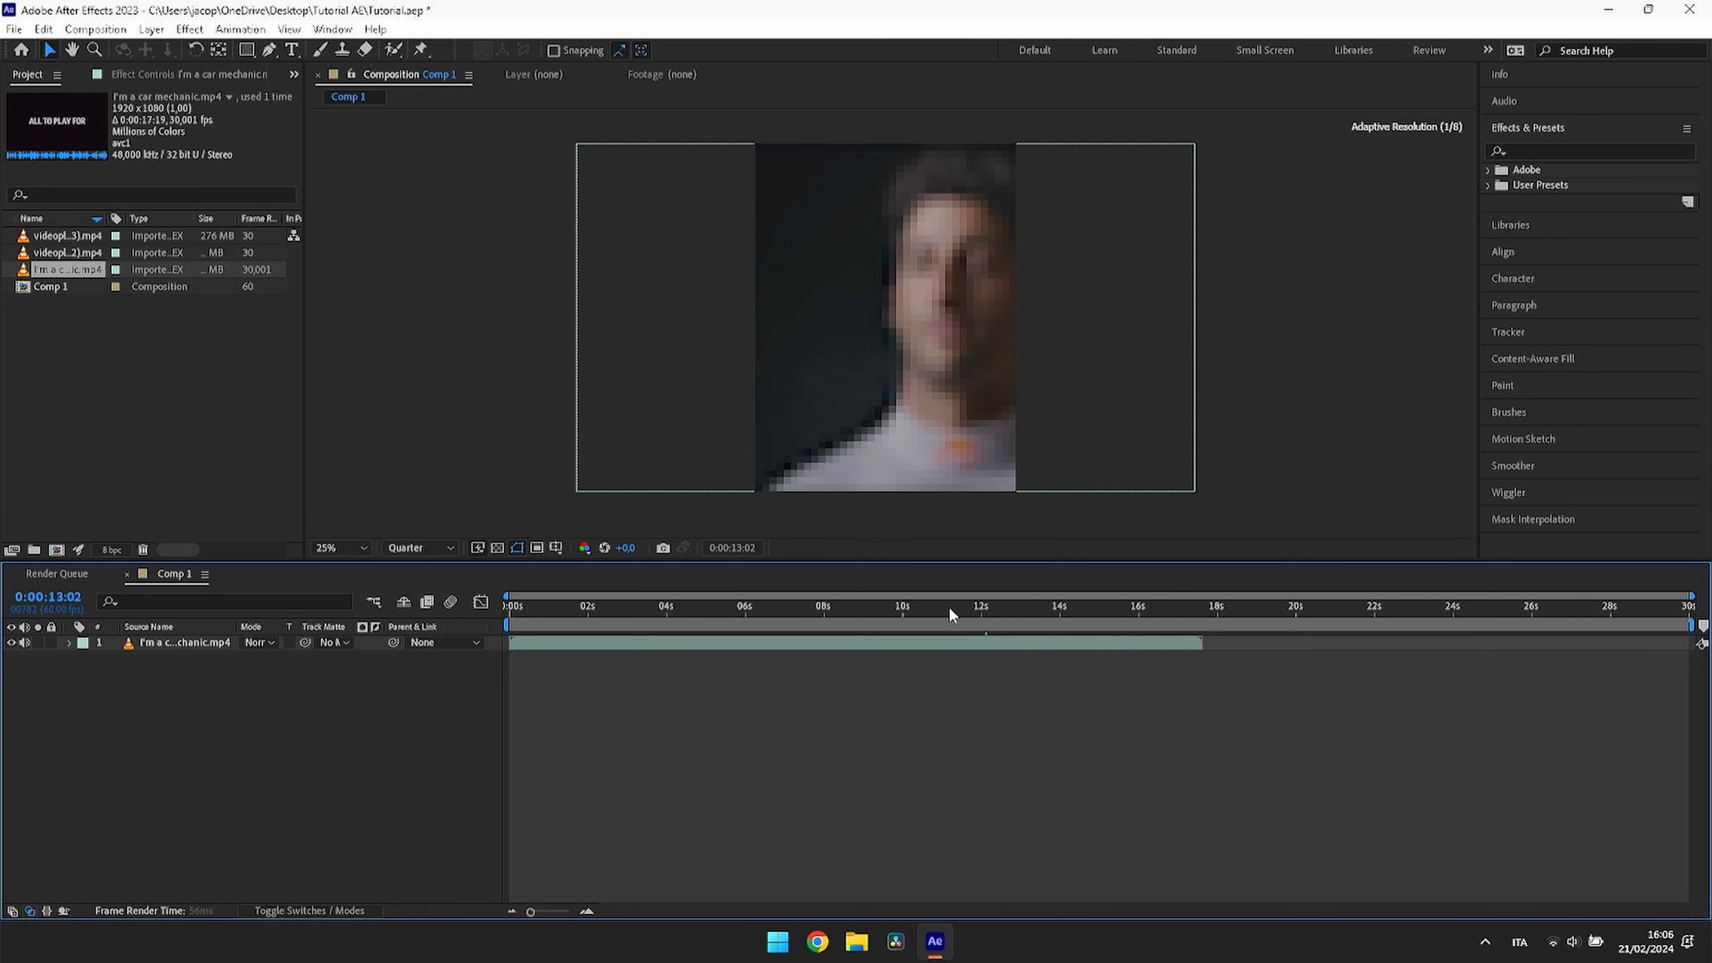
pyautogui.click(1004, 609)
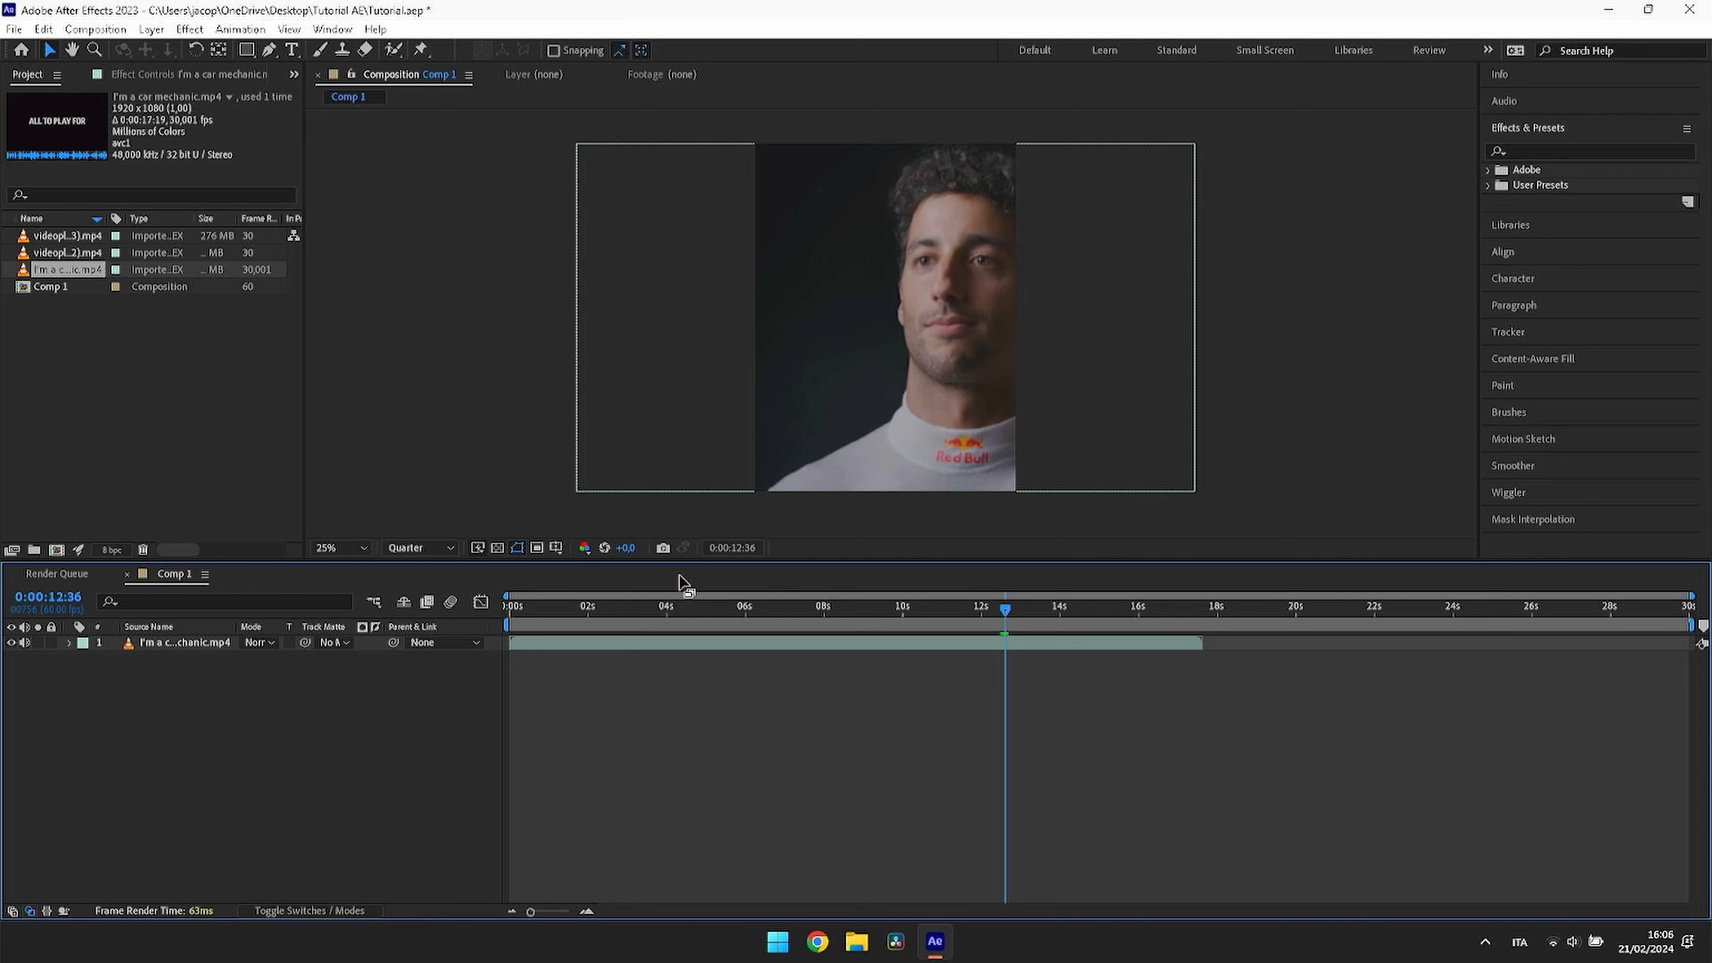
pyautogui.moveTo(1008, 612)
pyautogui.mouseDown()
pyautogui.moveTo(1024, 613)
pyautogui.moveTo(973, 635)
pyautogui.moveTo(1017, 610)
pyautogui.mouseUp()
pyautogui.press('space')
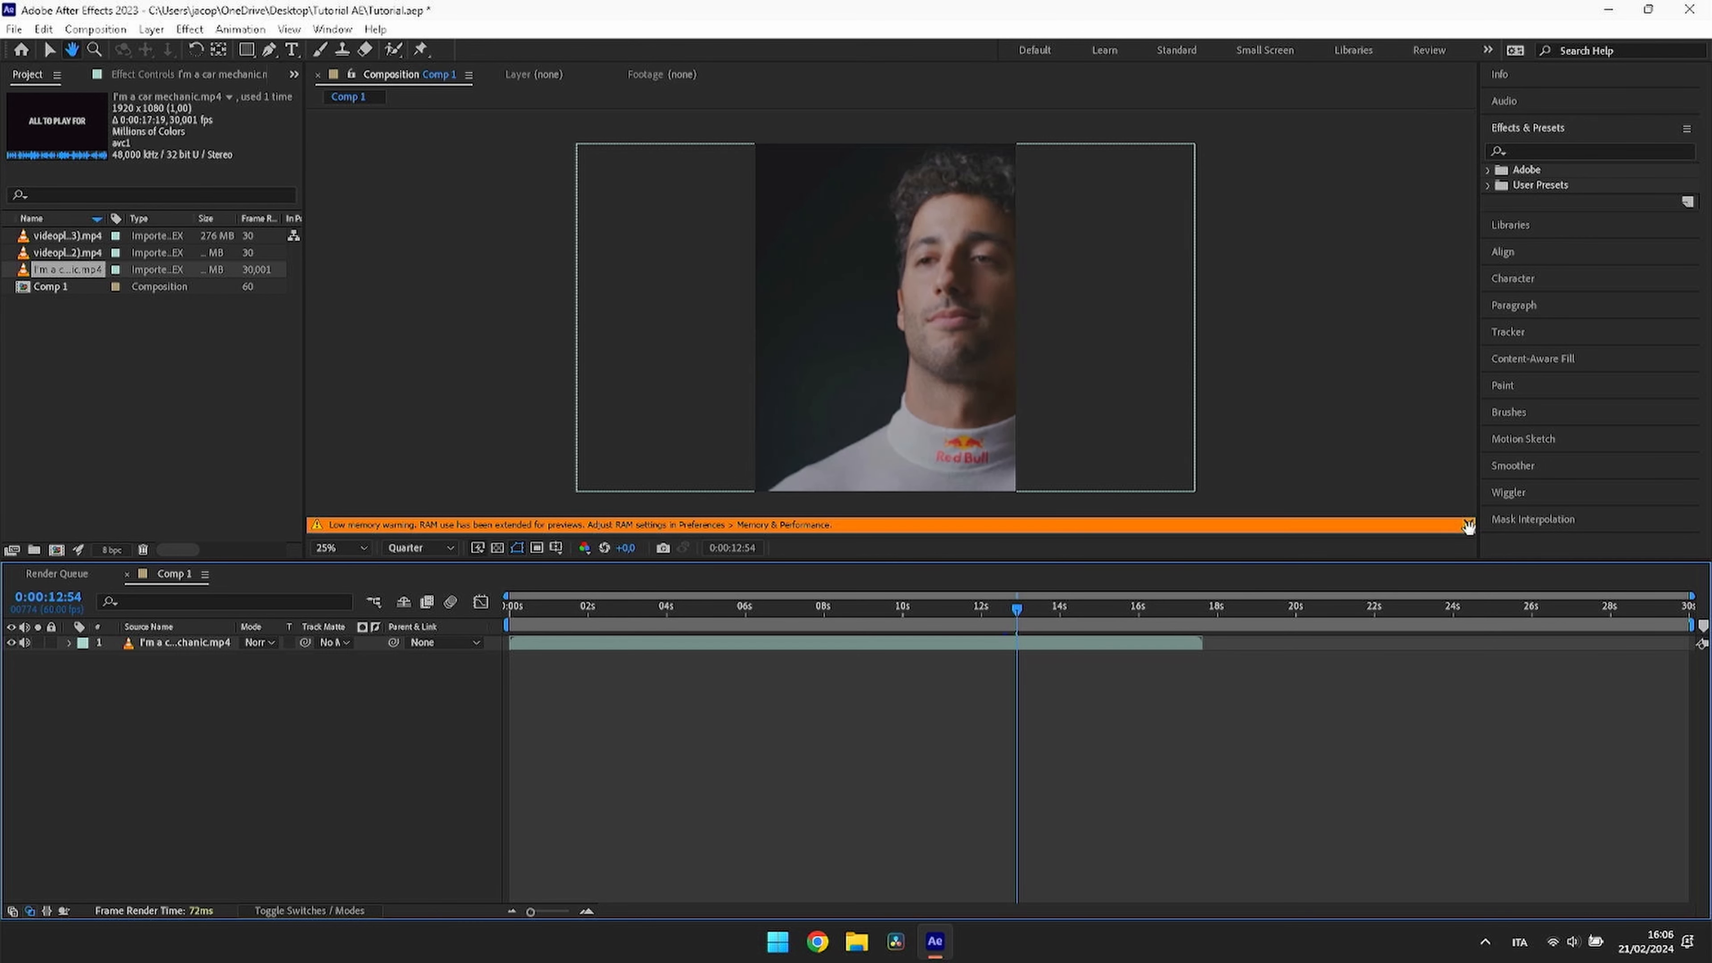
pyautogui.click(1468, 525)
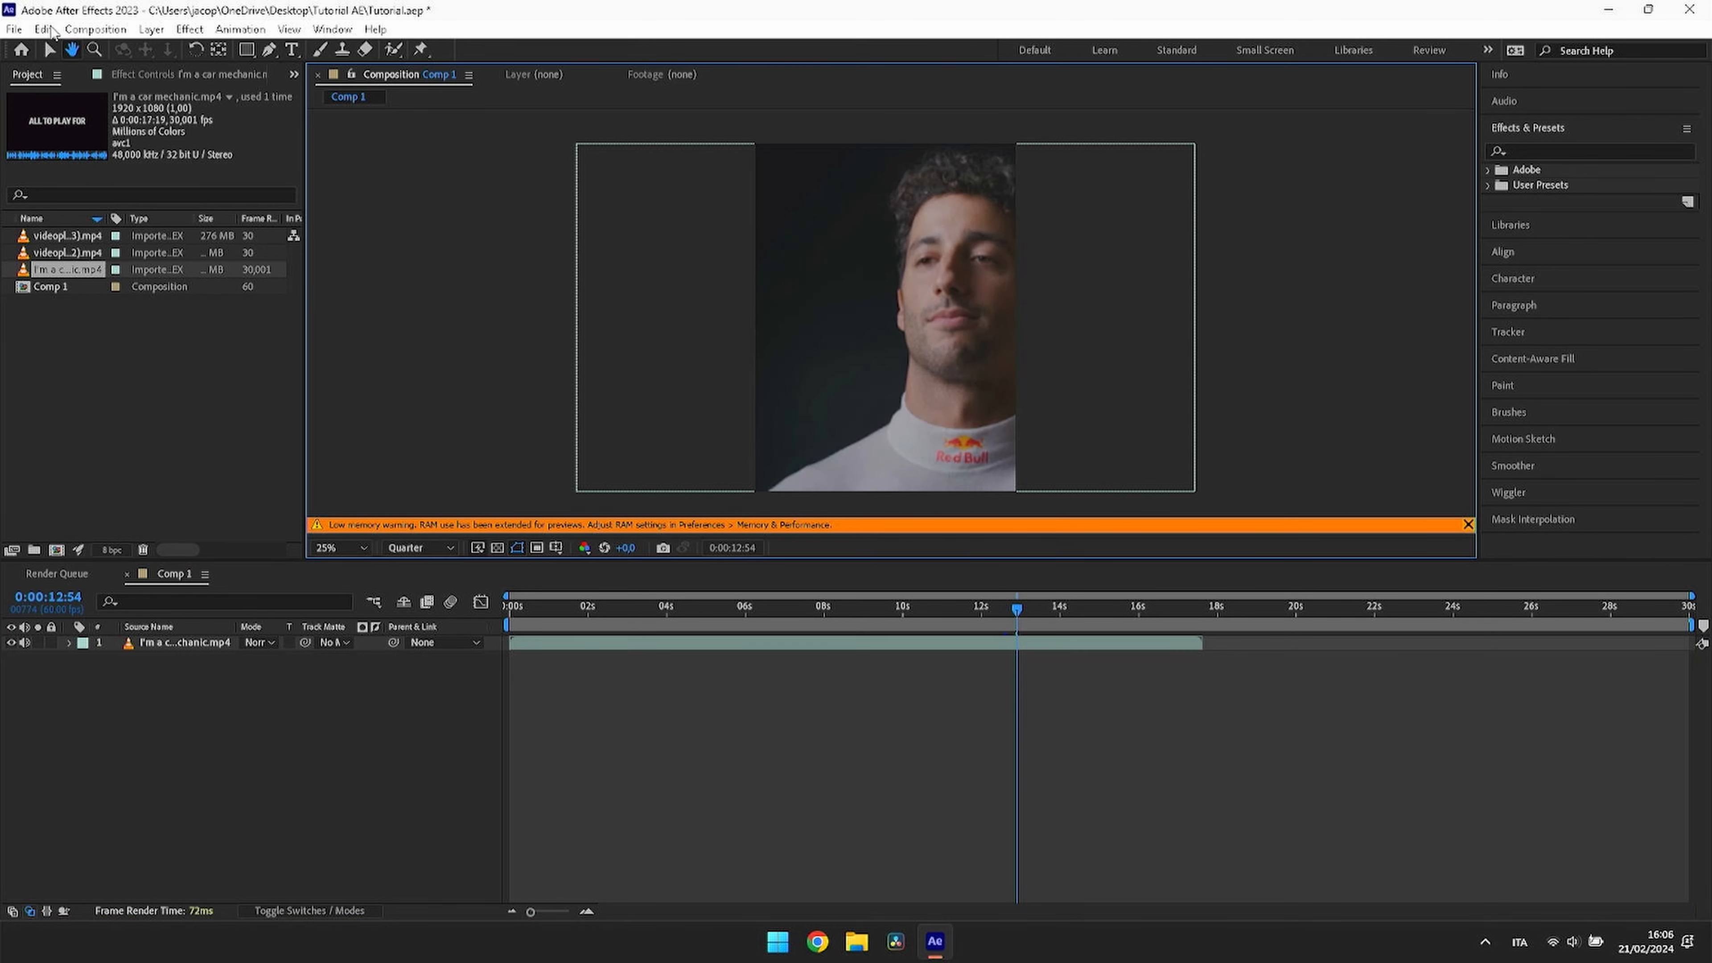
pyautogui.click(48, 49)
pyautogui.click(1468, 525)
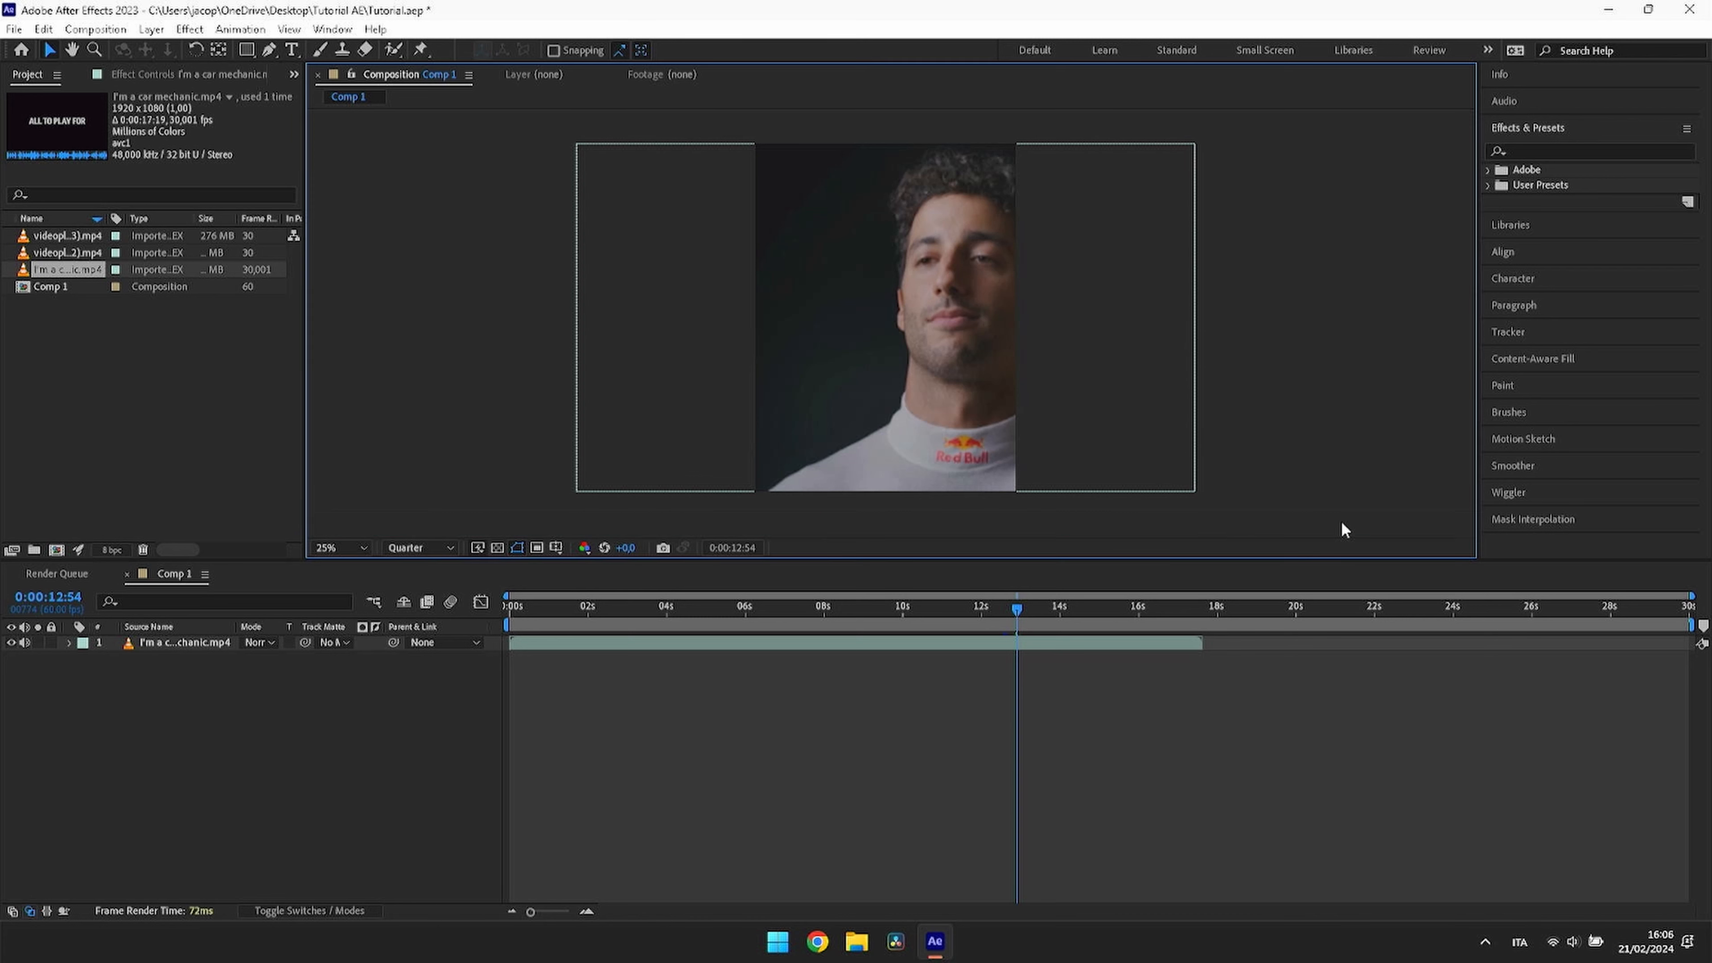
# Step: Split the clip at 0:00:12:51 and delete the part before the cut
pyautogui.click(1018, 624)
pyautogui.moveTo(1018, 623)
pyautogui.mouseDown()
pyautogui.moveTo(1034, 621)
pyautogui.moveTo(1014, 626)
pyautogui.mouseUp()
pyautogui.click(1034, 647)
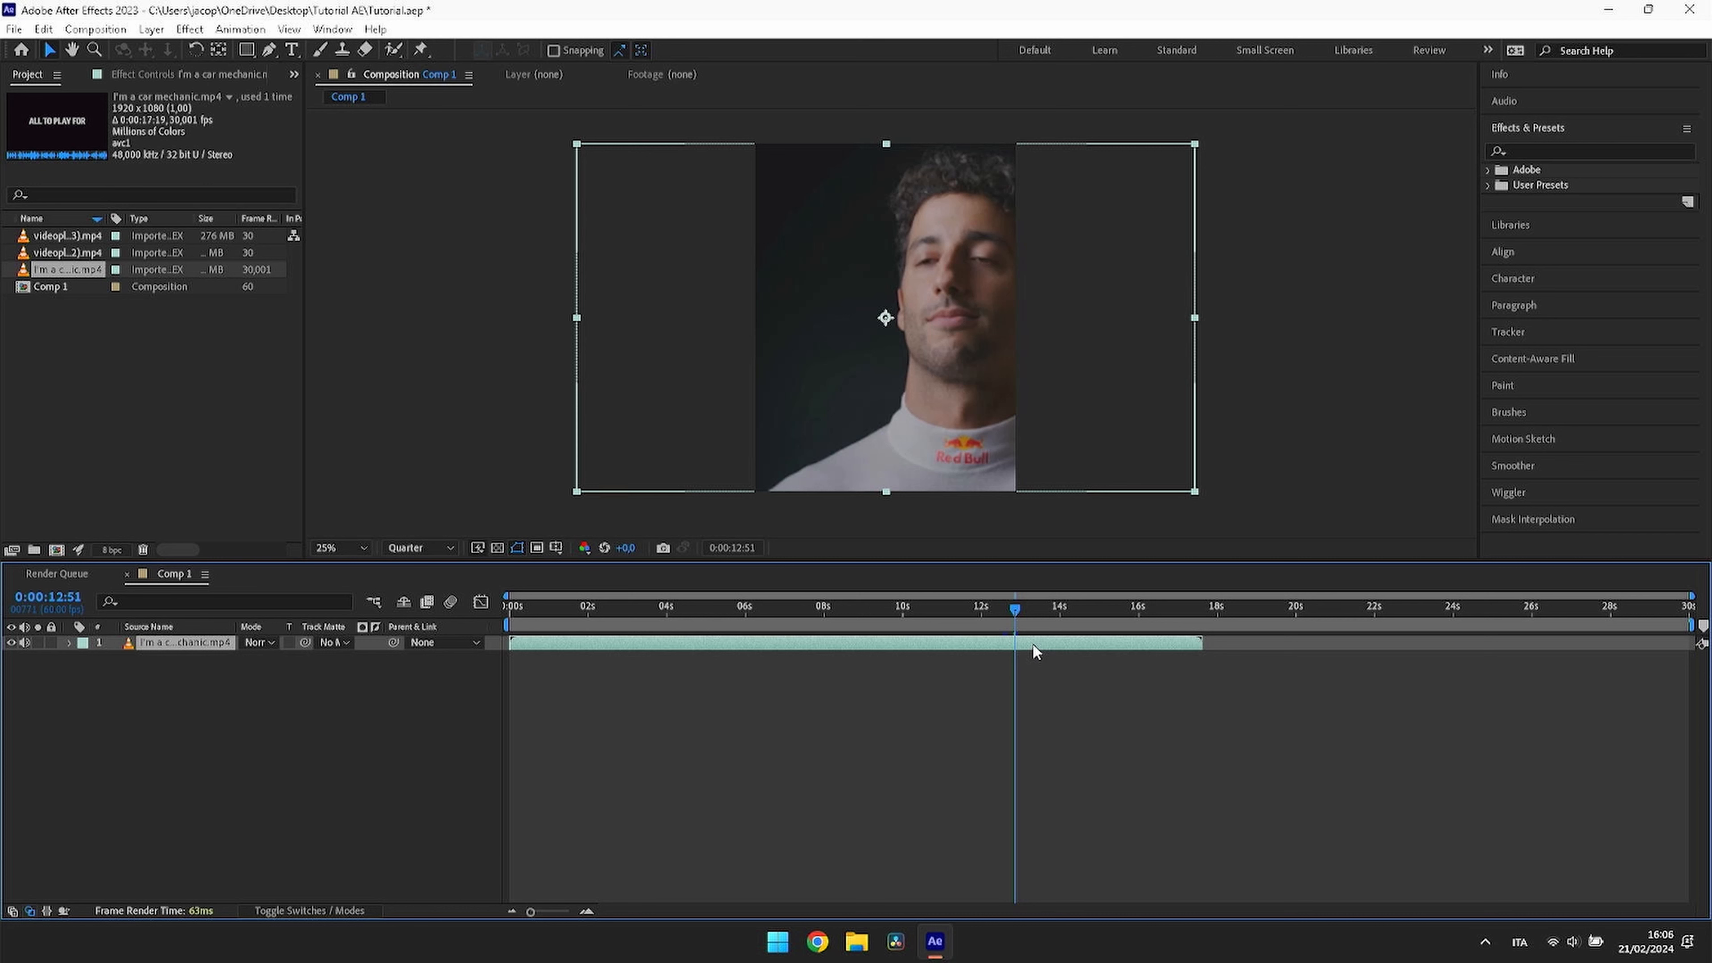
pyautogui.hotkey('ctrl', 'shift', 'd')
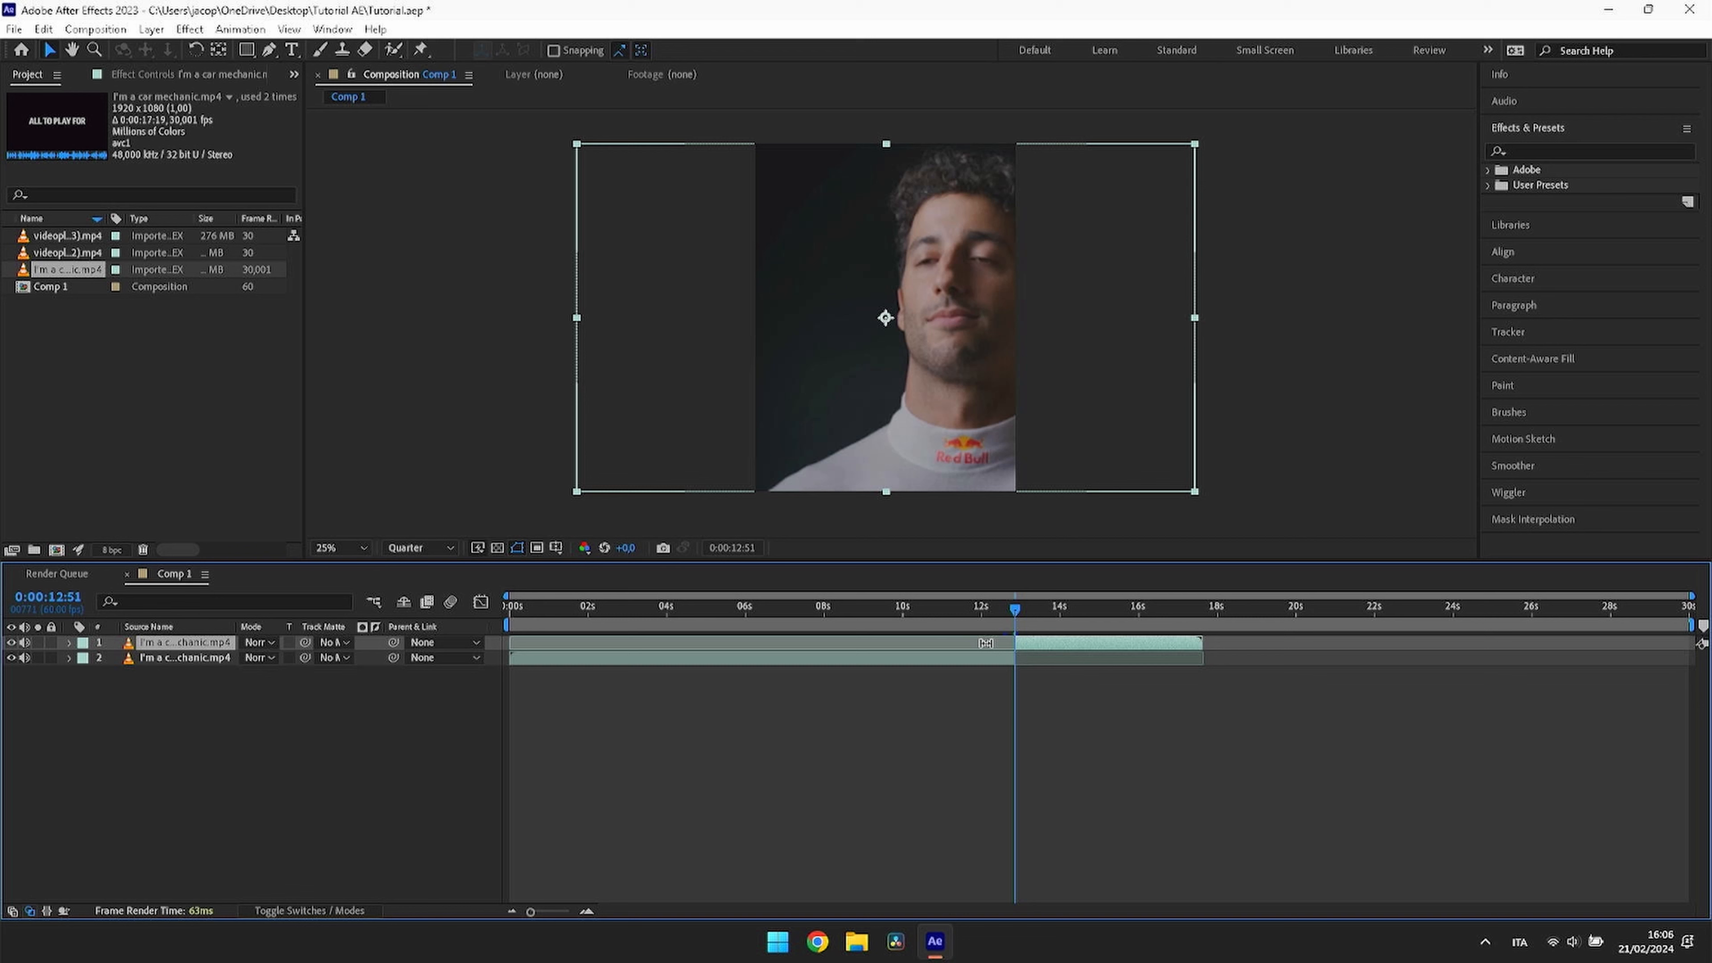
pyautogui.click(932, 660)
pyautogui.press('Delete')
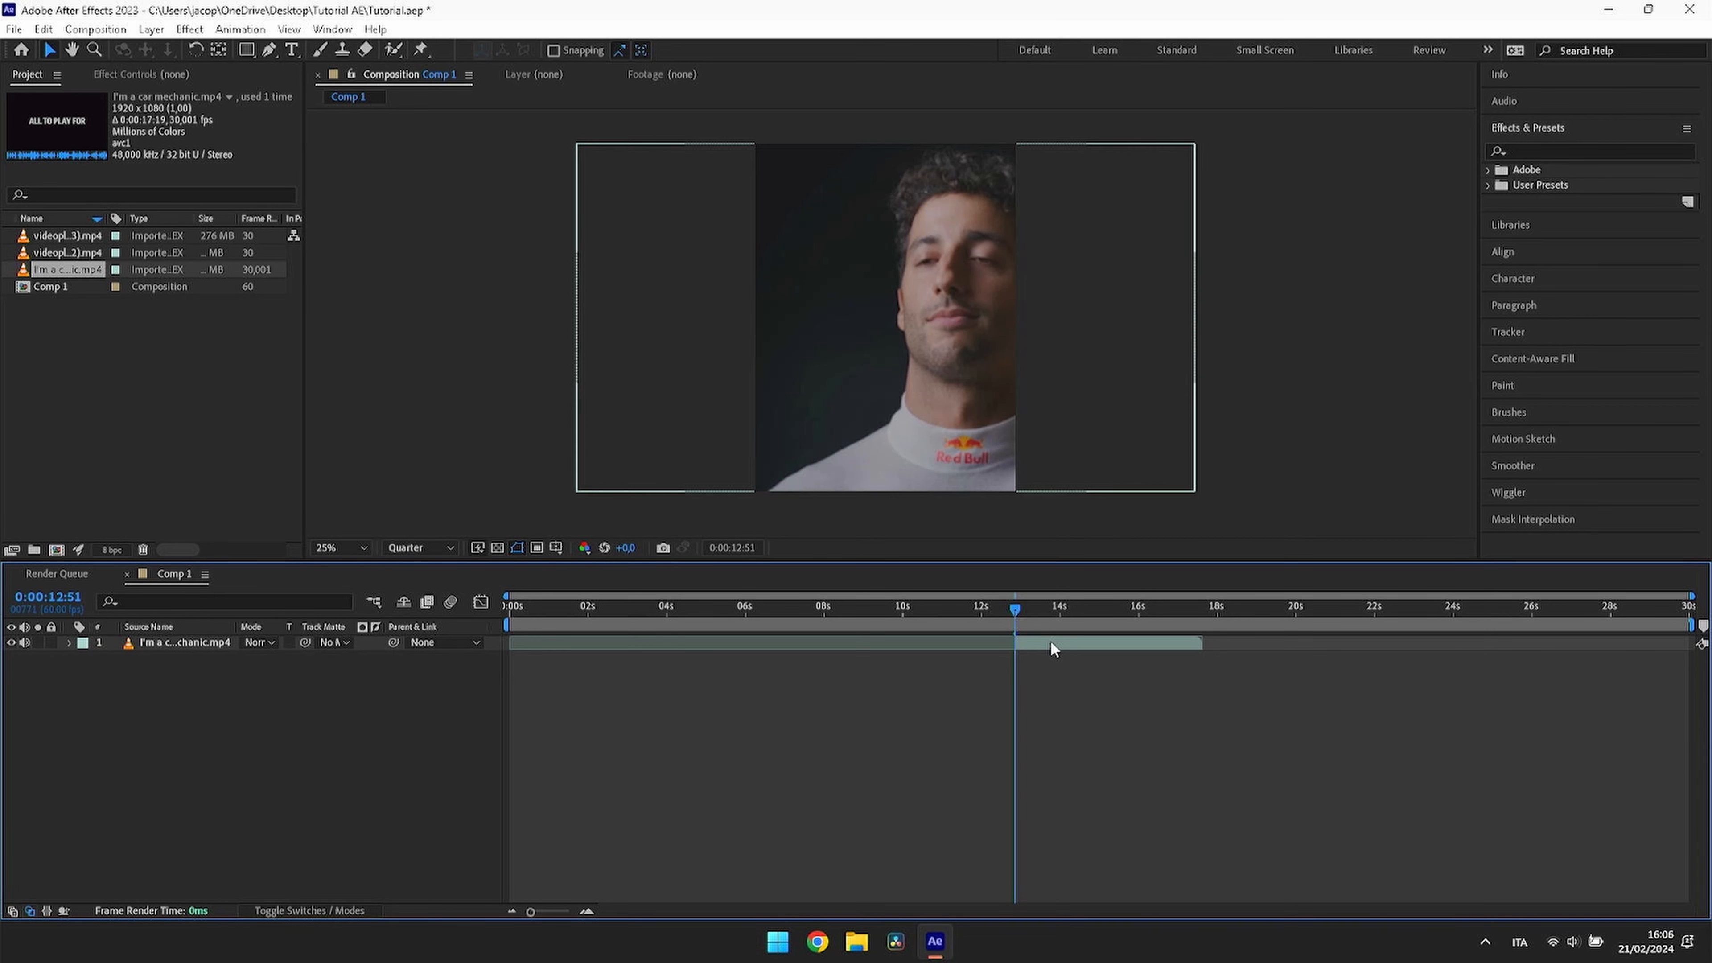
# Step: Move the remaining portrait clip so it starts at 0:00:00:00
pyautogui.moveTo(1050, 640); pyautogui.dragTo(556, 641)
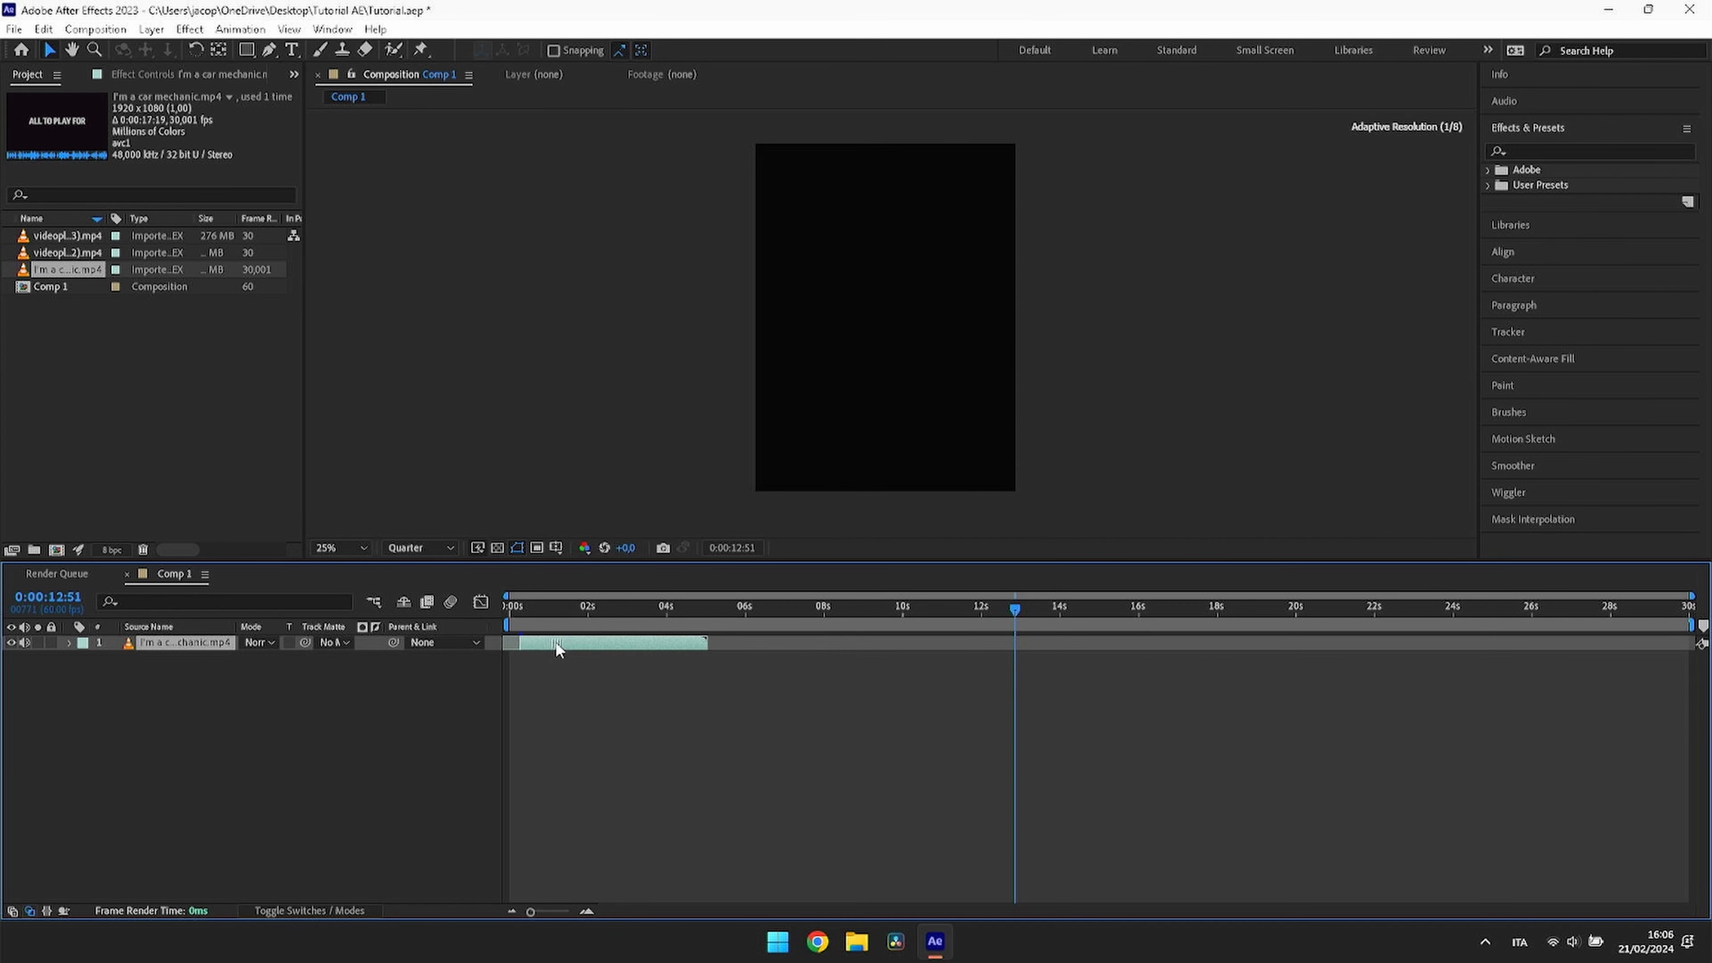
pyautogui.press('Home')
pyautogui.press('[')
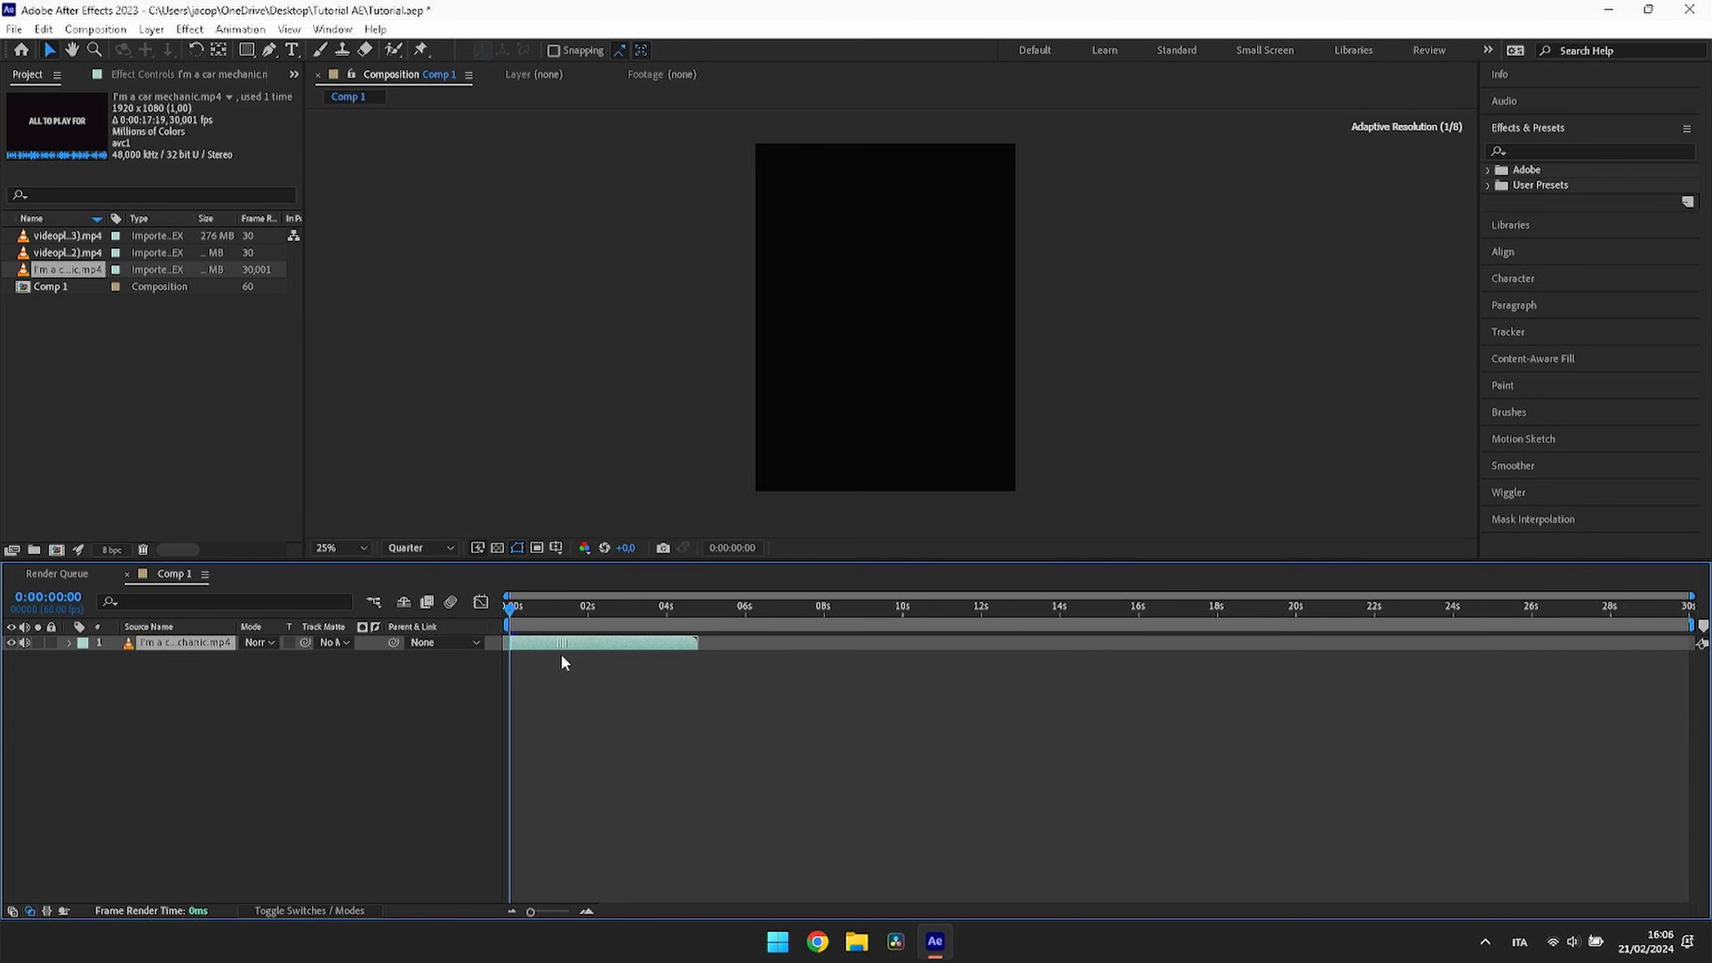
# Step: Shift the clip horizontally to Position 282, 780 so the man is centred in the frame
pyautogui.moveTo(554, 629); pyautogui.dragTo(590, 634)
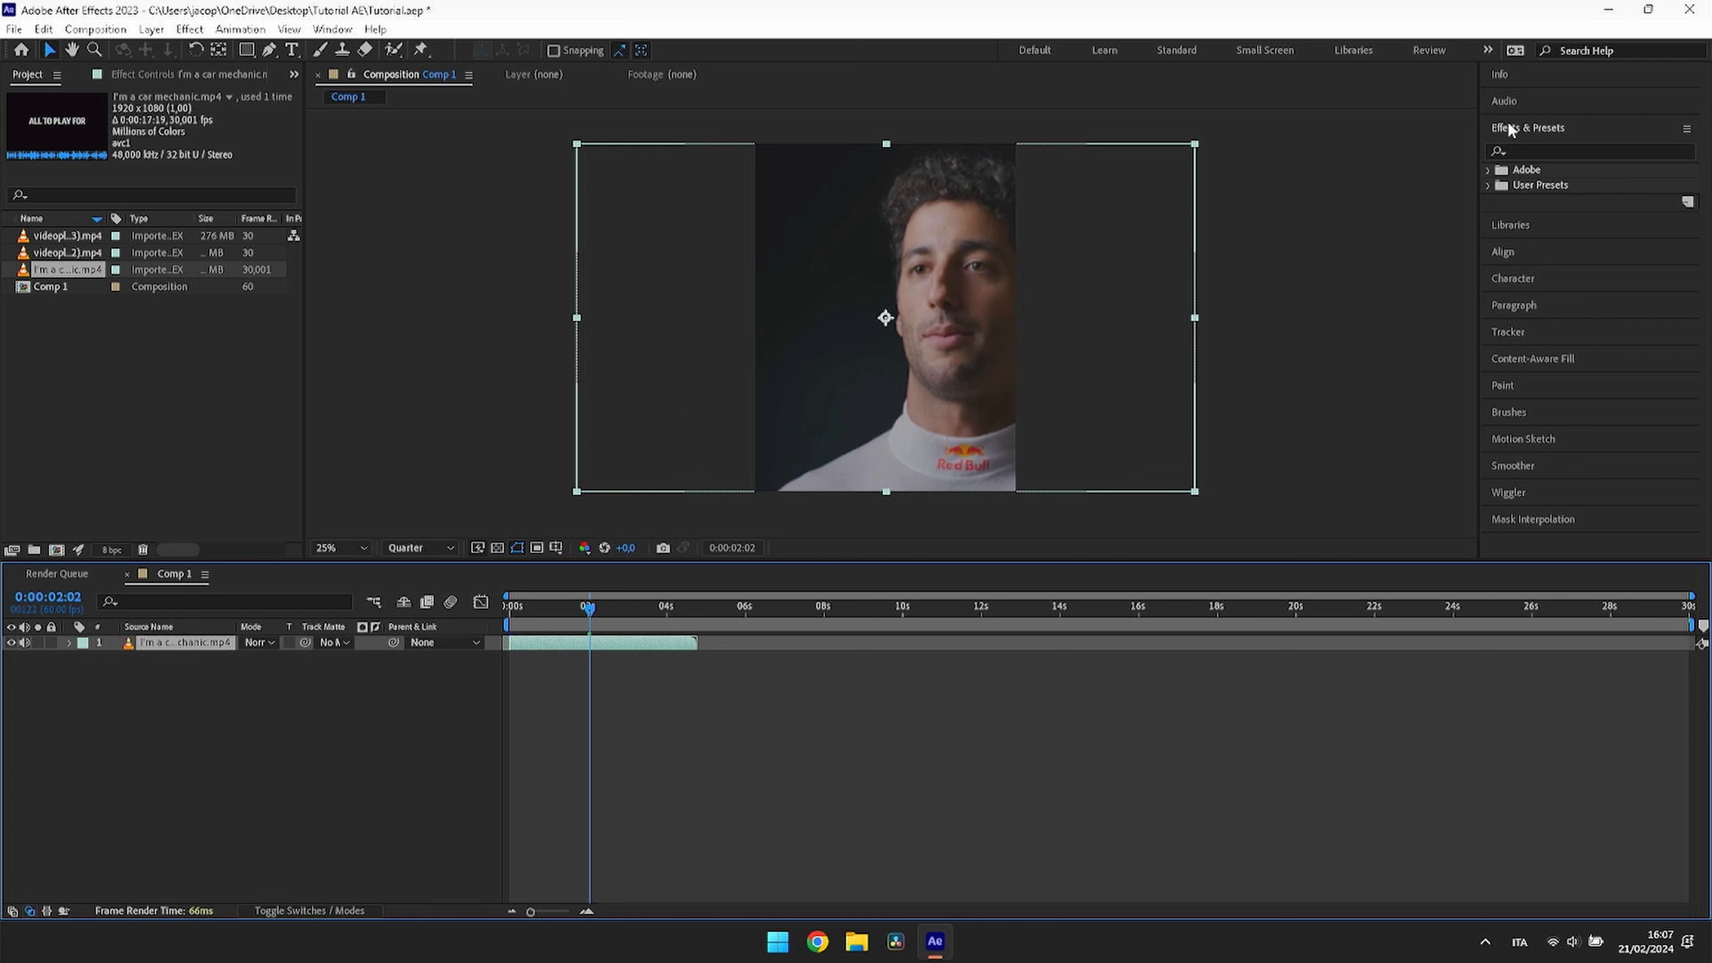
pyautogui.click(1503, 252)
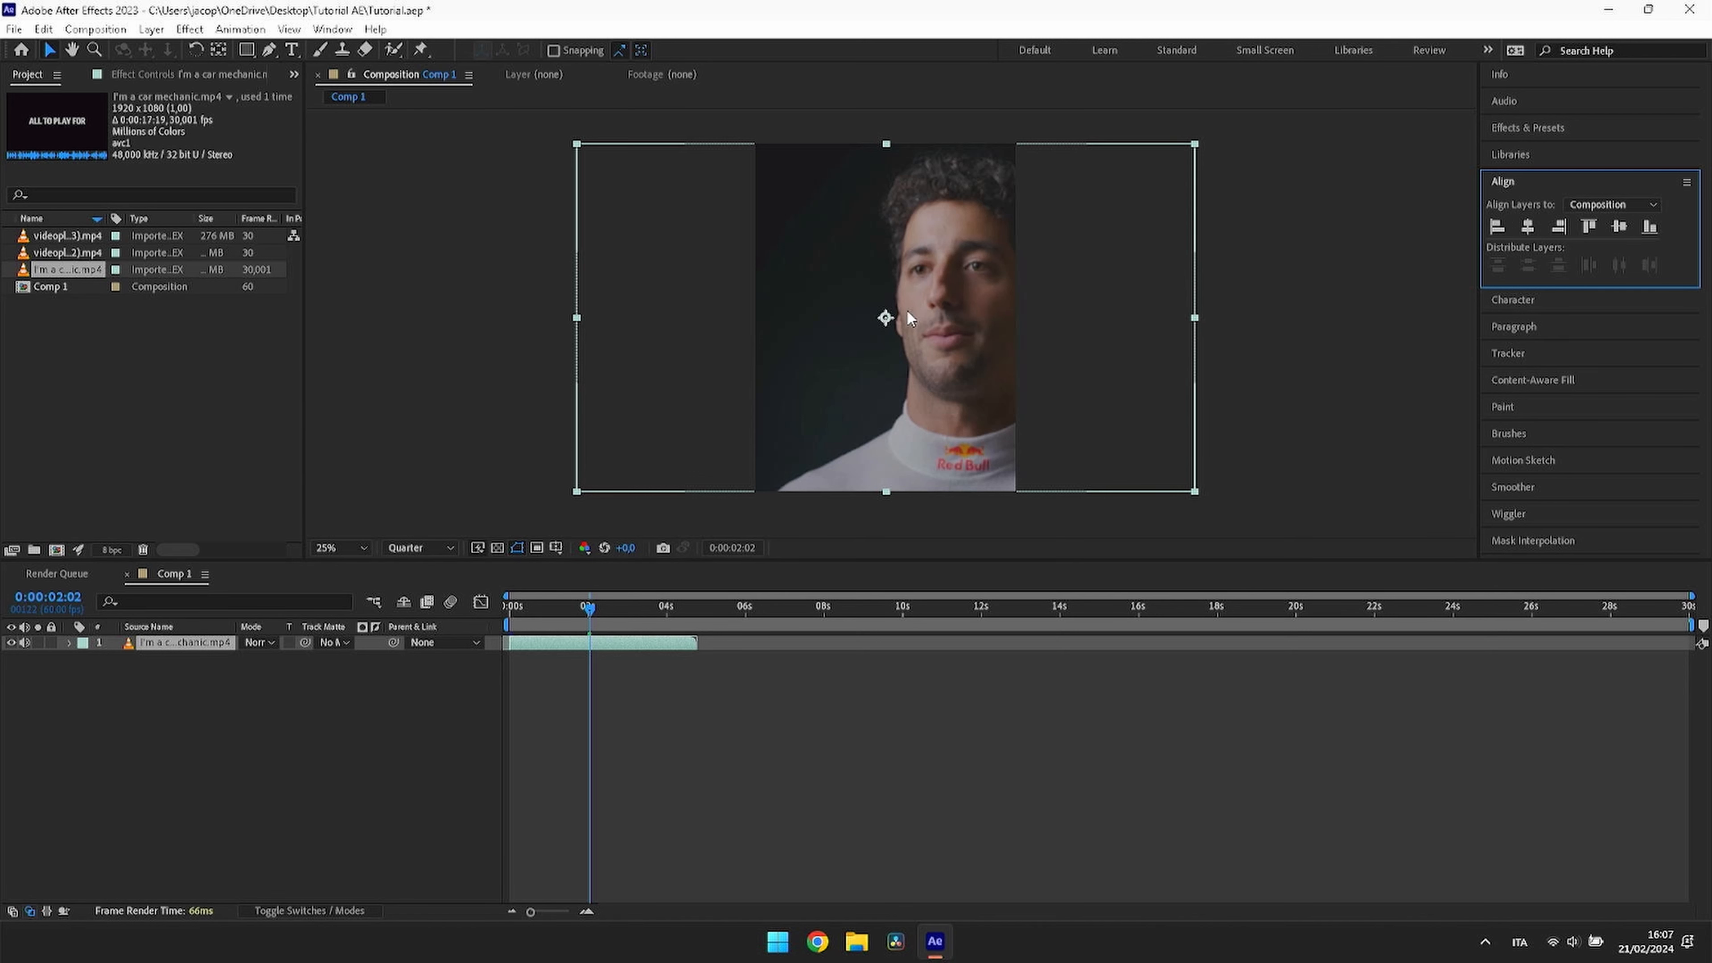
pyautogui.moveTo(582, 612); pyautogui.dragTo(482, 653)
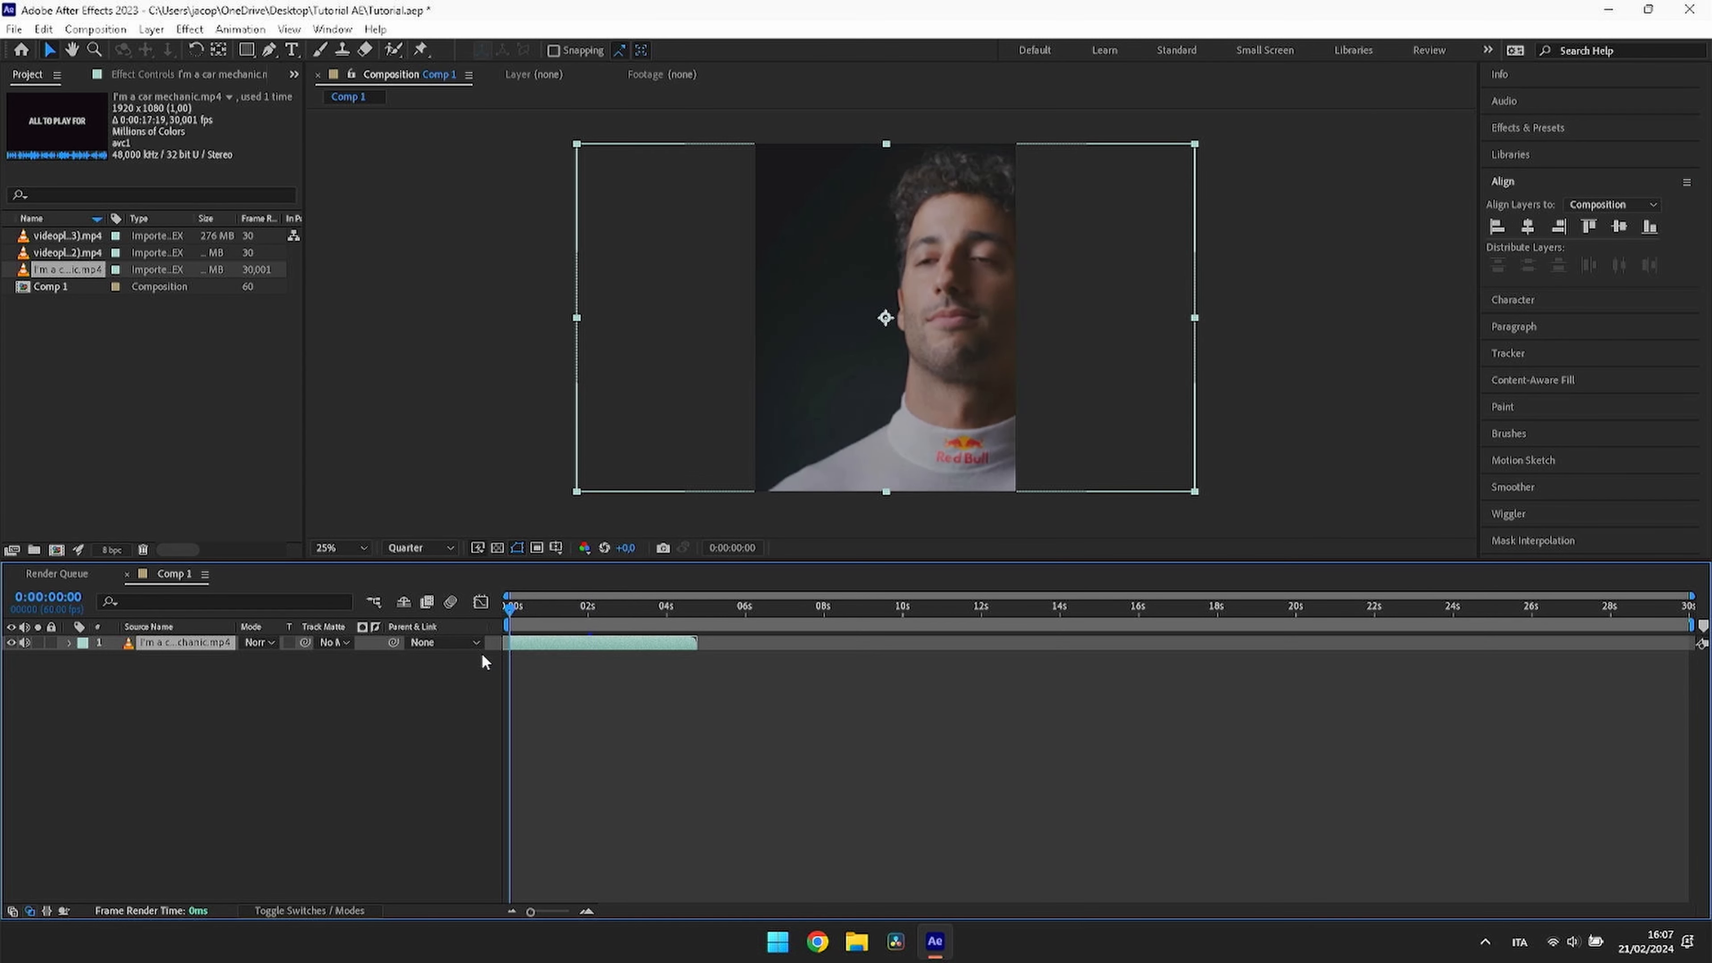
pyautogui.press('p')
pyautogui.moveTo(250, 658); pyautogui.dragTo(38, 716)
pyautogui.click(749, 787)
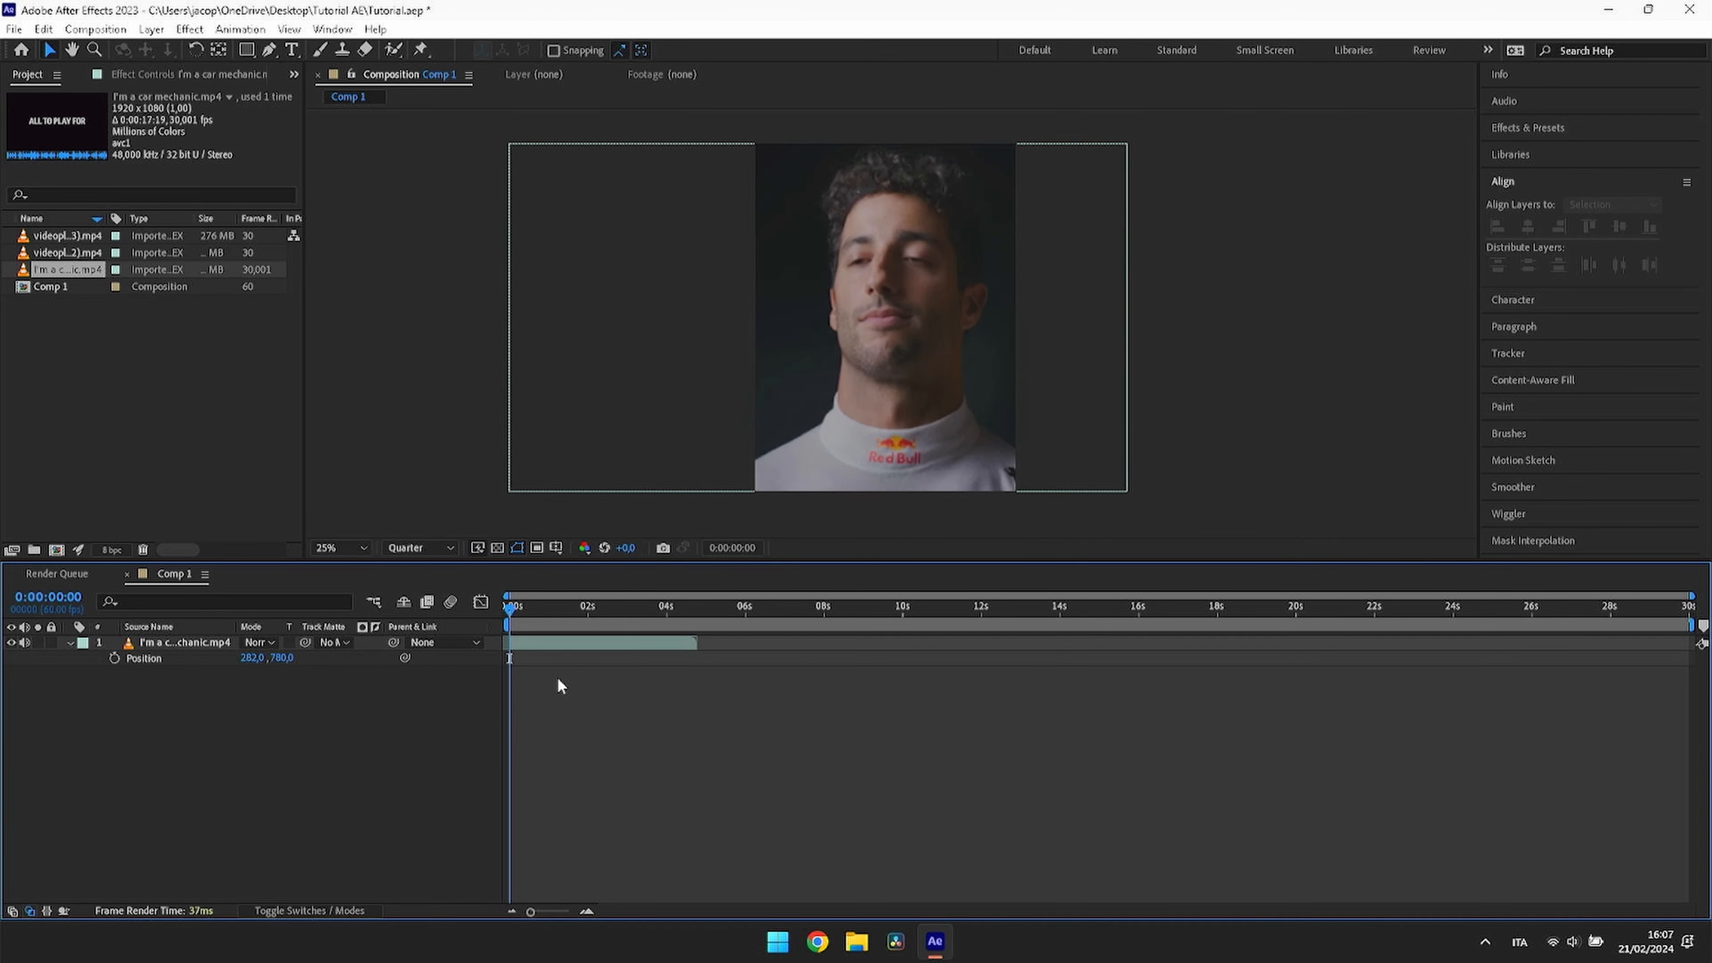
# Step: Trim the end of the portrait clip by splitting it at 0:00:03:25 and deleting the part after the cut
pyautogui.moveTo(510, 606); pyautogui.dragTo(640, 643)
pyautogui.click(633, 644)
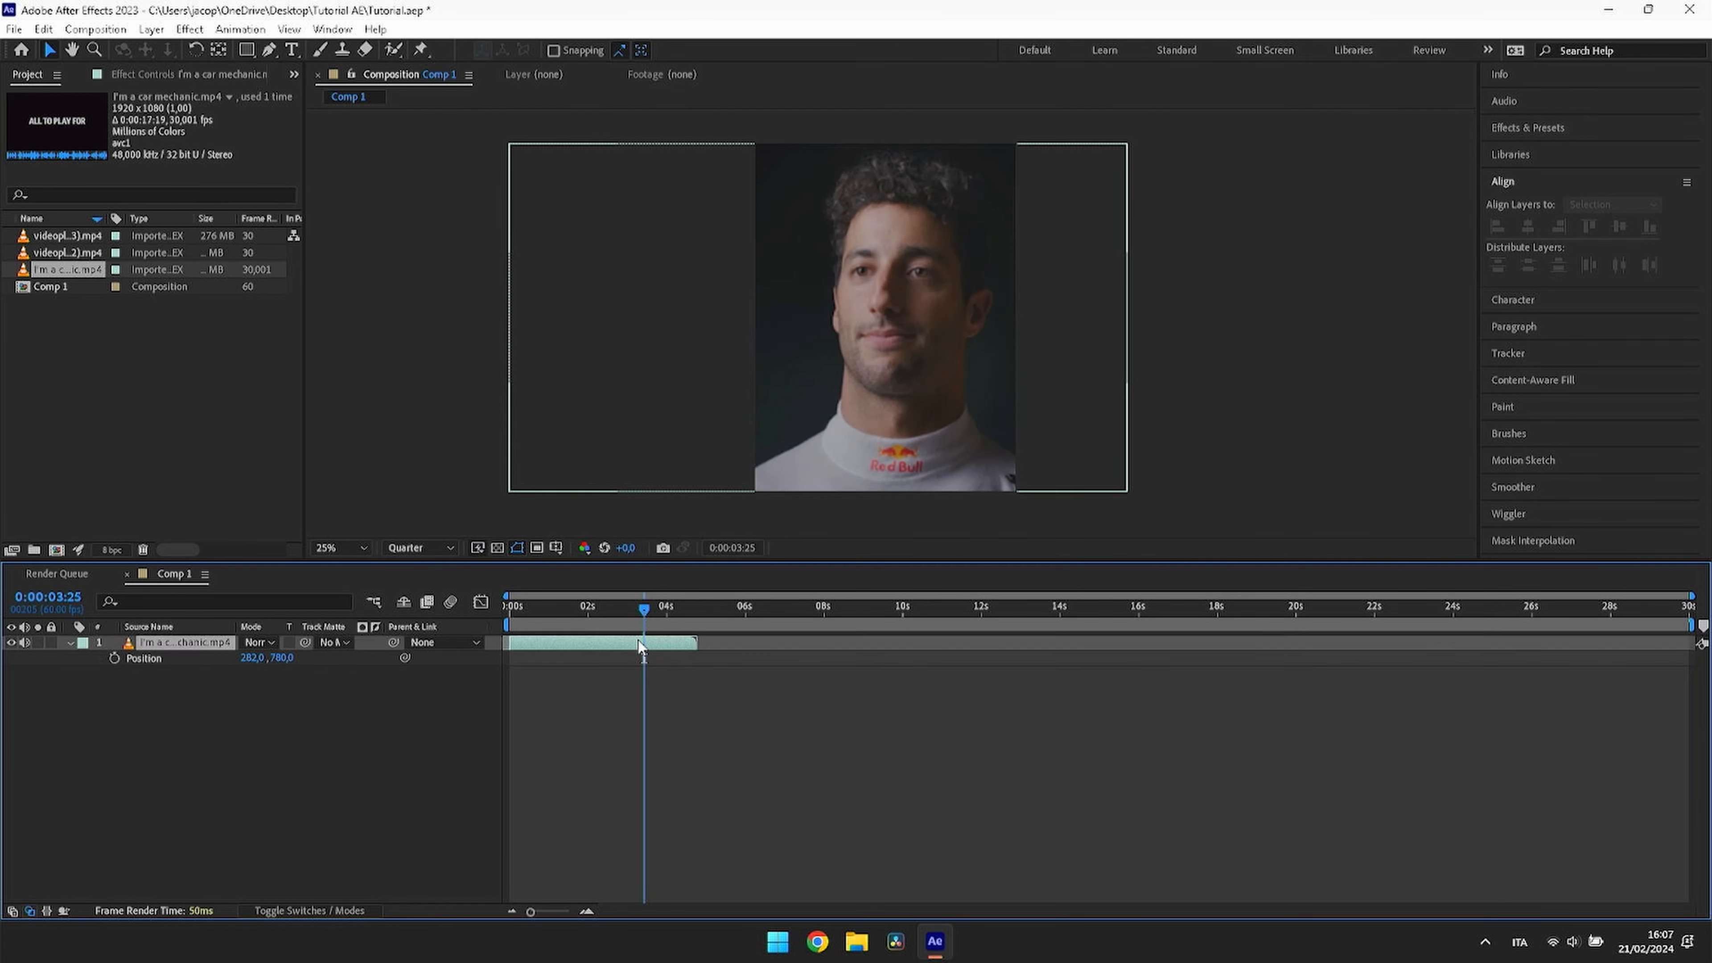
pyautogui.hotkey('ctrl', 'shift', 'd')
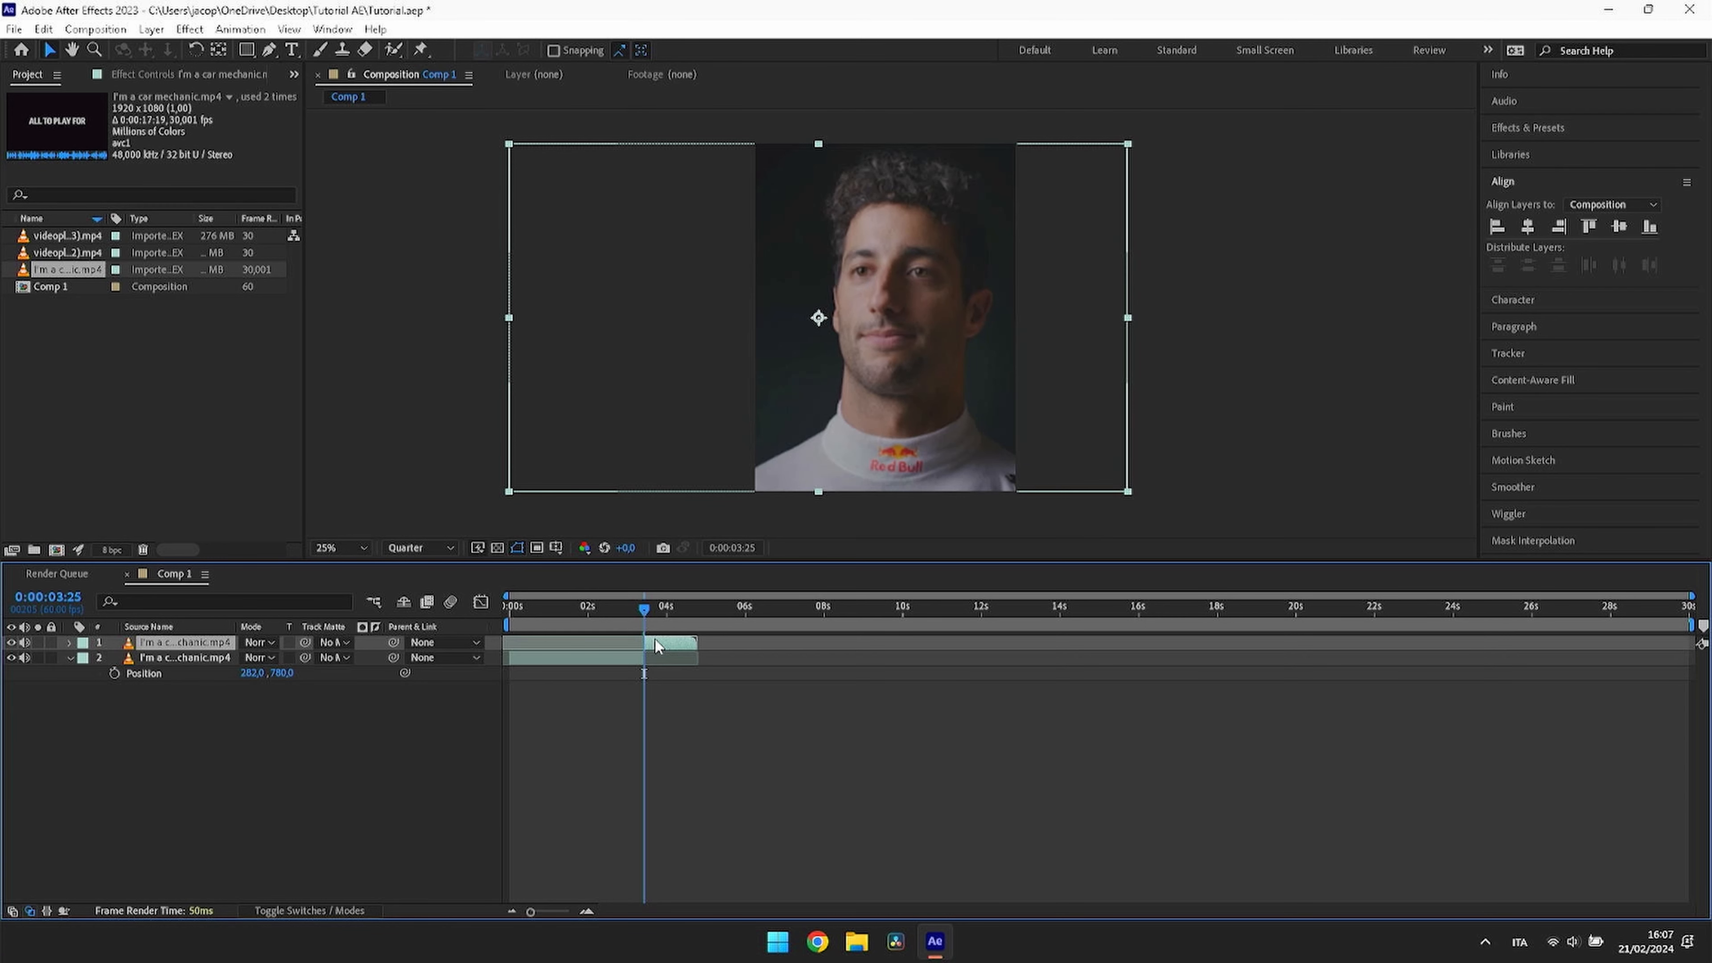
pyautogui.press('Delete')
pyautogui.moveTo(637, 626); pyautogui.dragTo(522, 637)
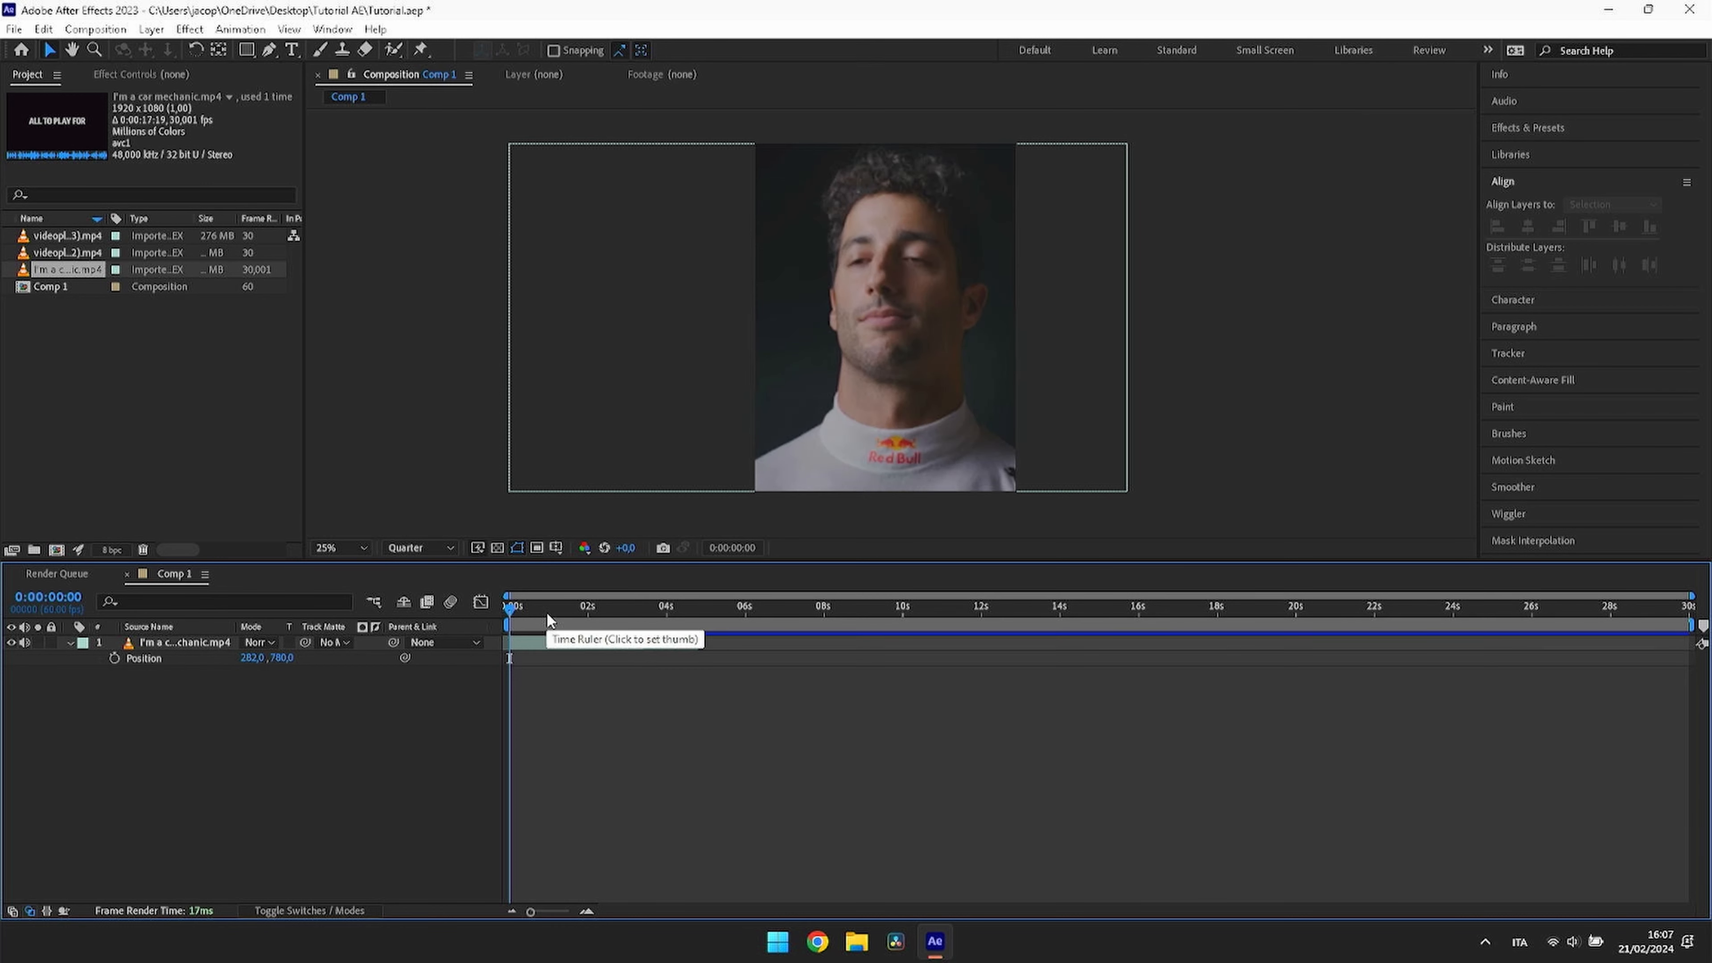
pyautogui.moveTo(546, 612); pyautogui.dragTo(499, 643)
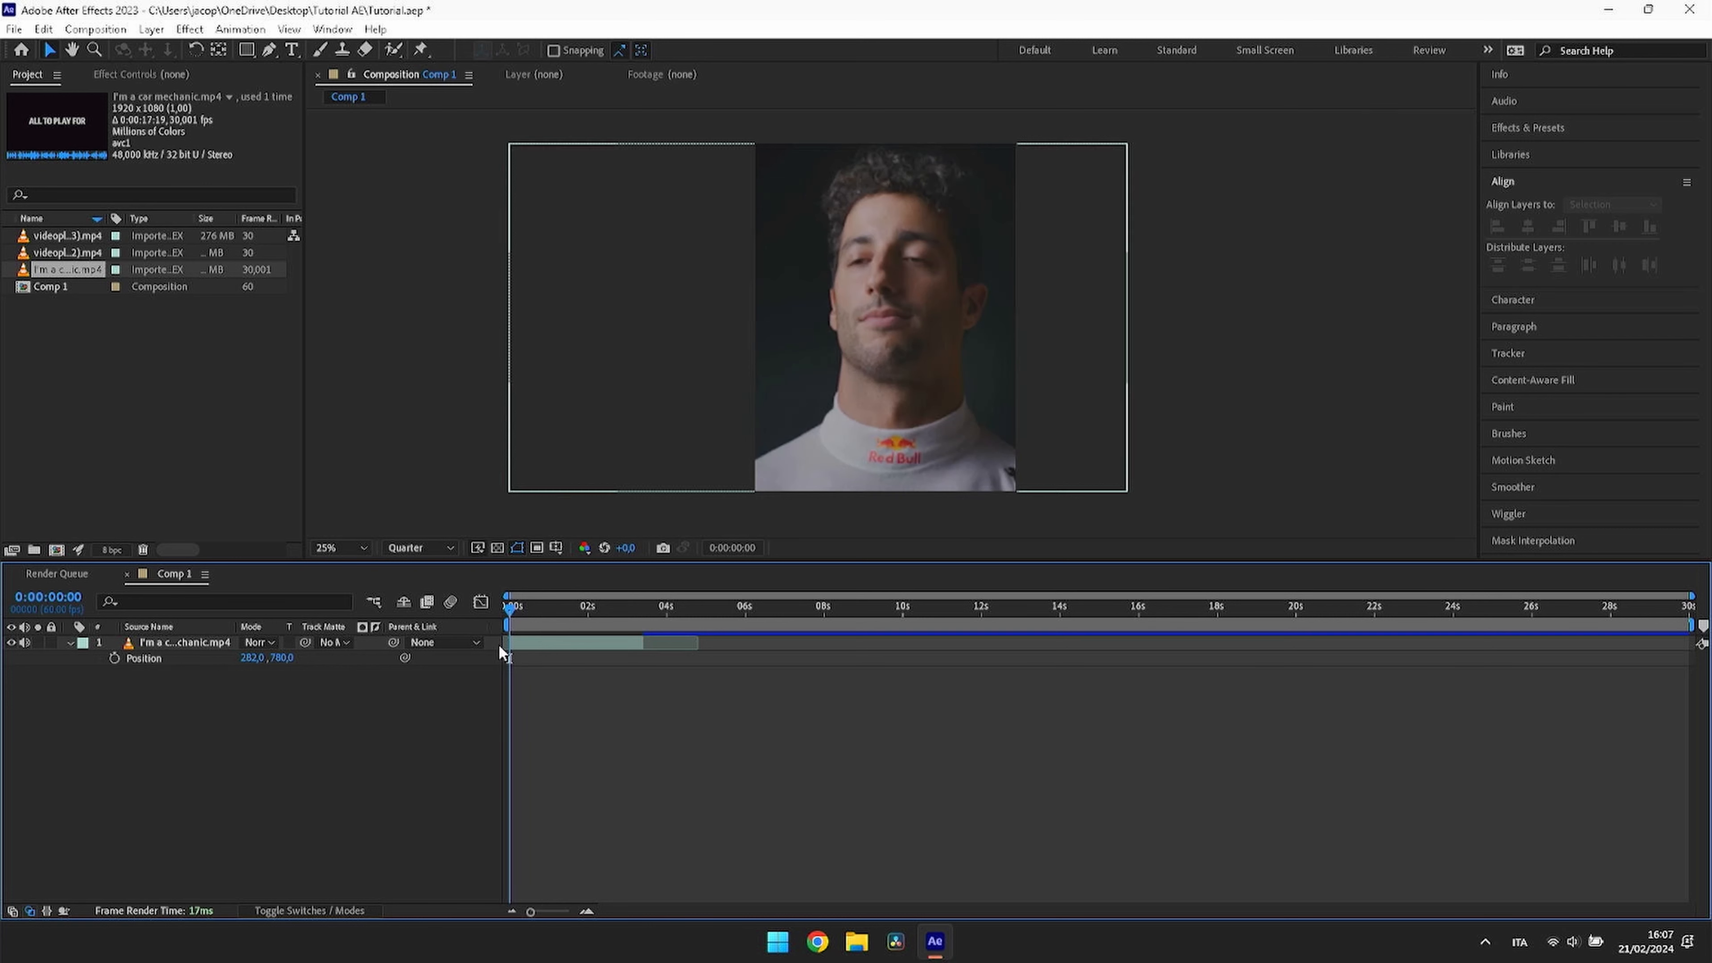
pyautogui.moveTo(602, 612); pyautogui.dragTo(641, 619)
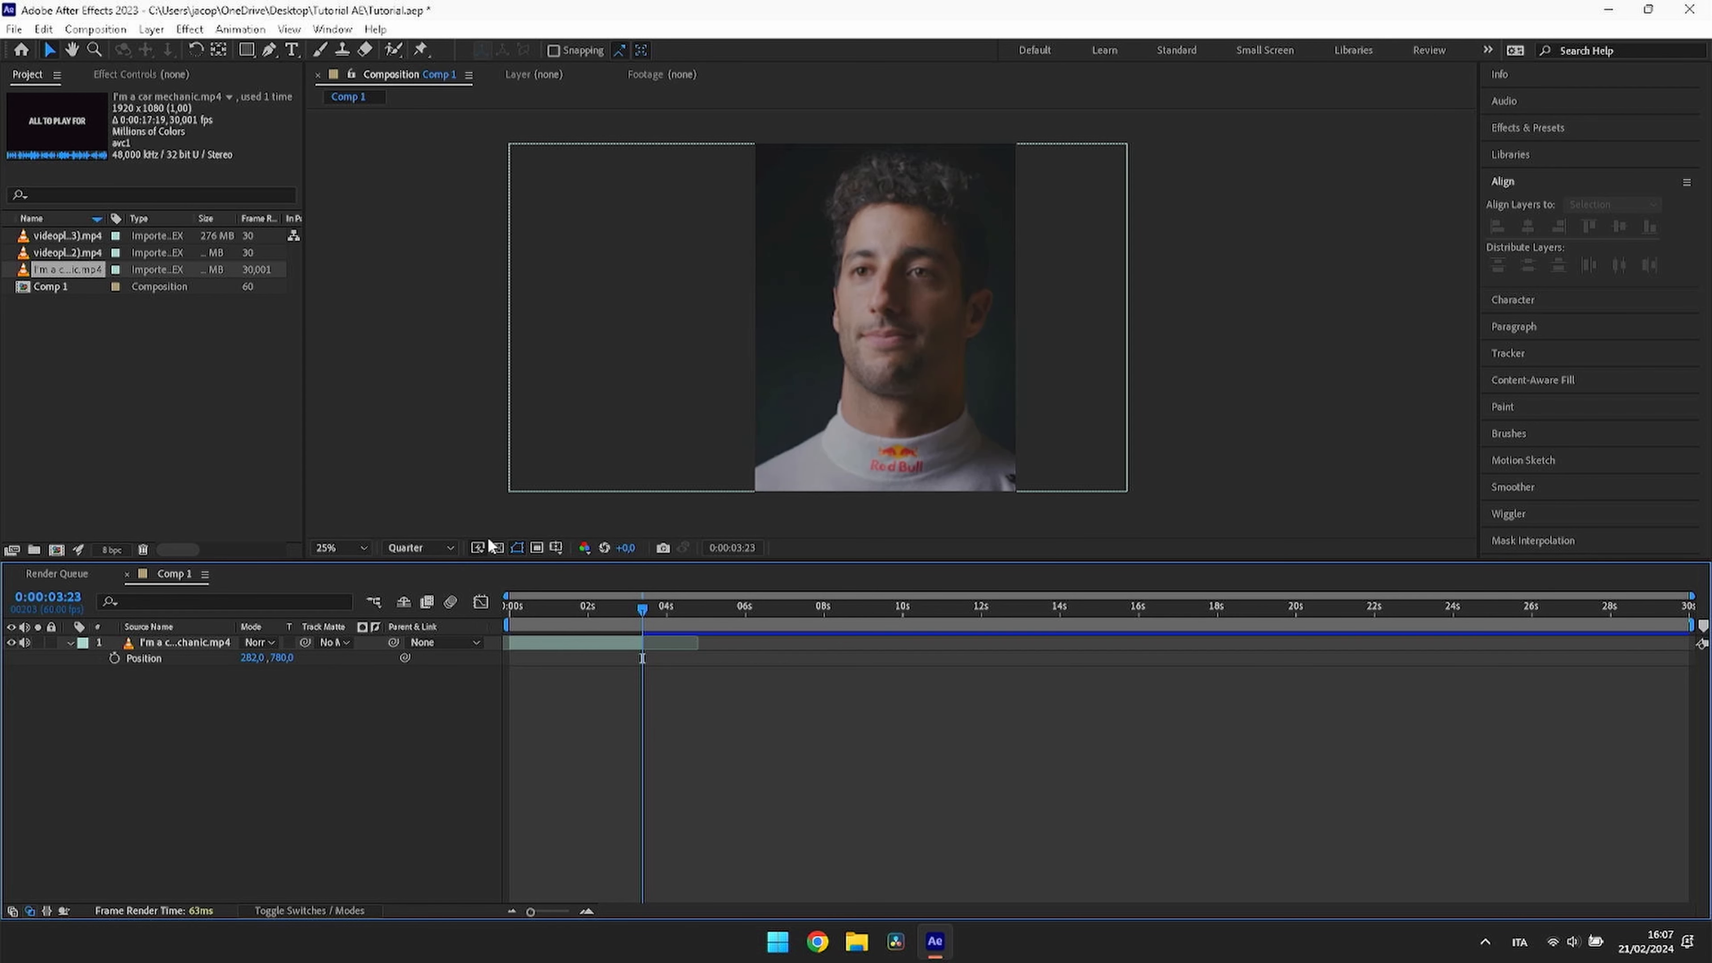
pyautogui.press('Home')
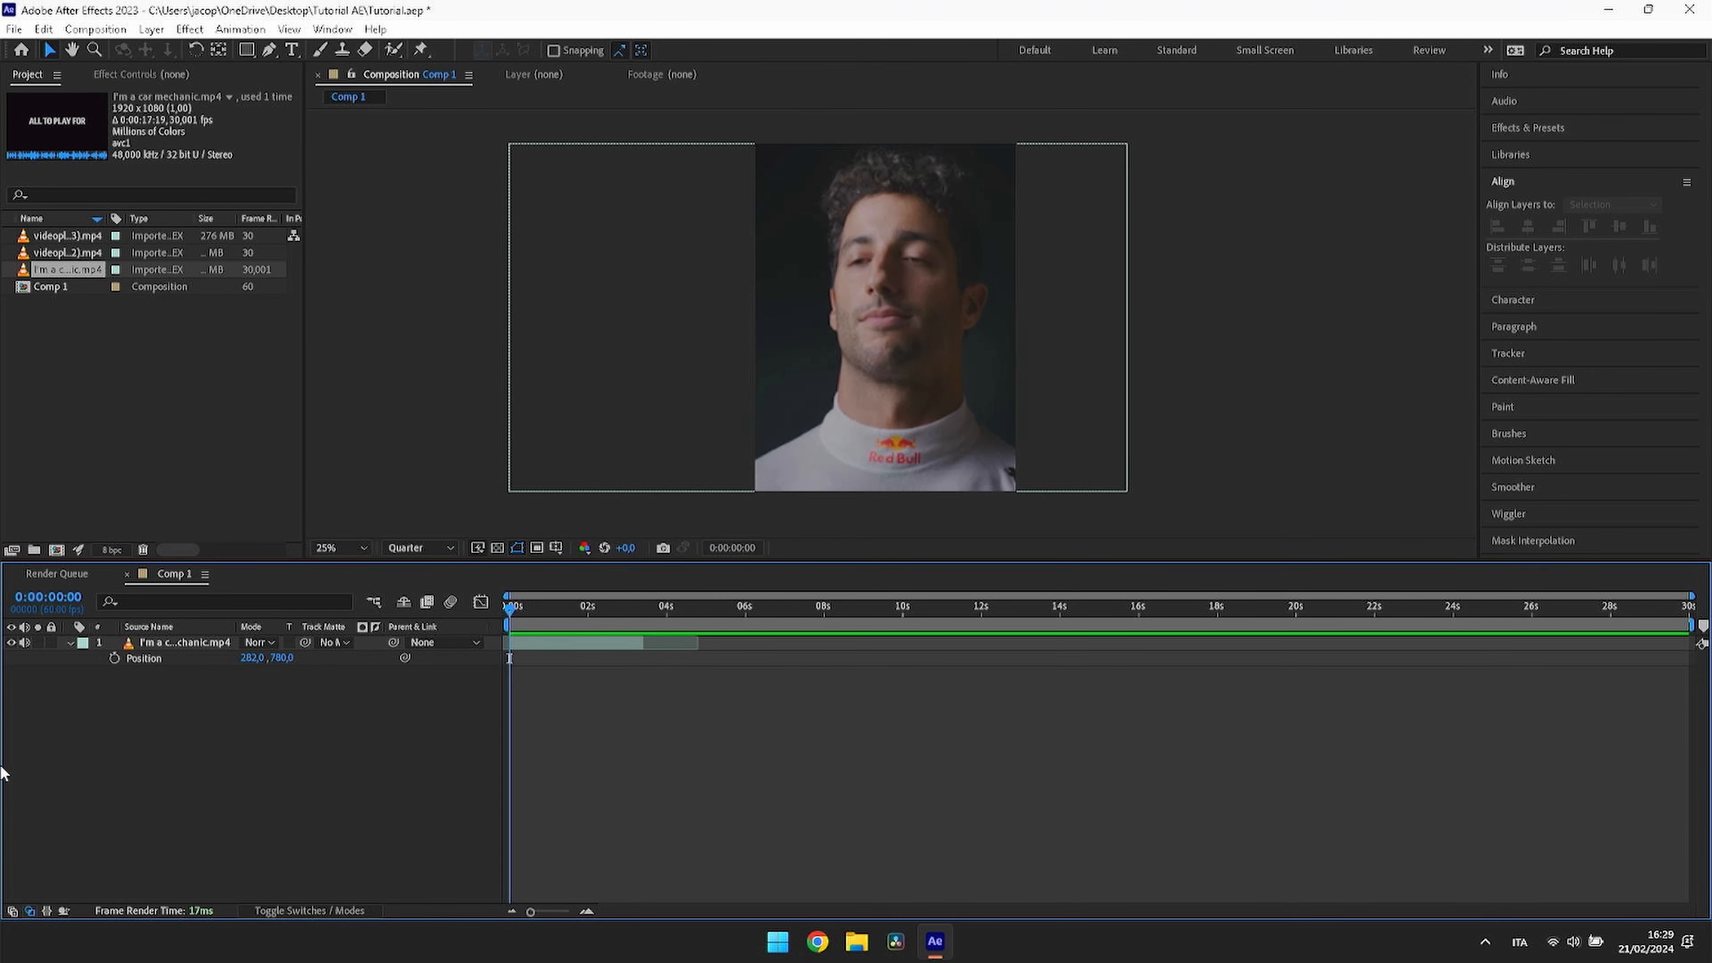
# Step: Import Music.mp3 from the Tutorial AE folder and add it to Comp 1 below the video clip, starting at 0:00:00:00
pyautogui.rightClick(122, 347)
pyautogui.moveTo(188, 440)
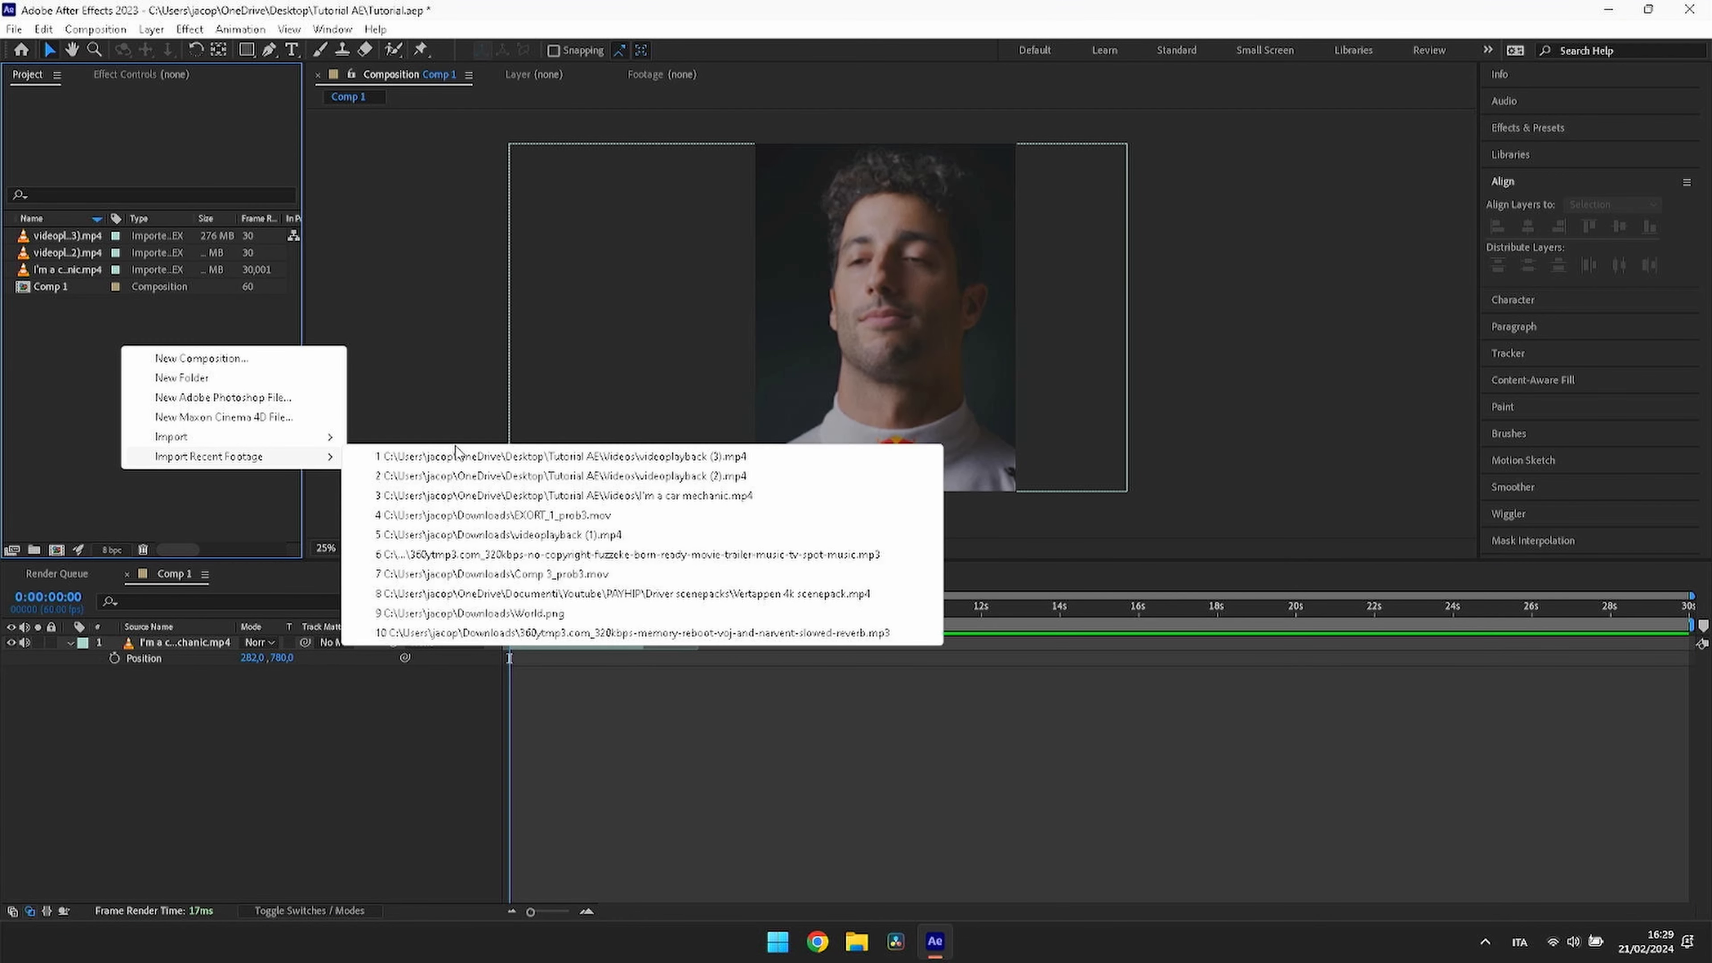
pyautogui.click(389, 436)
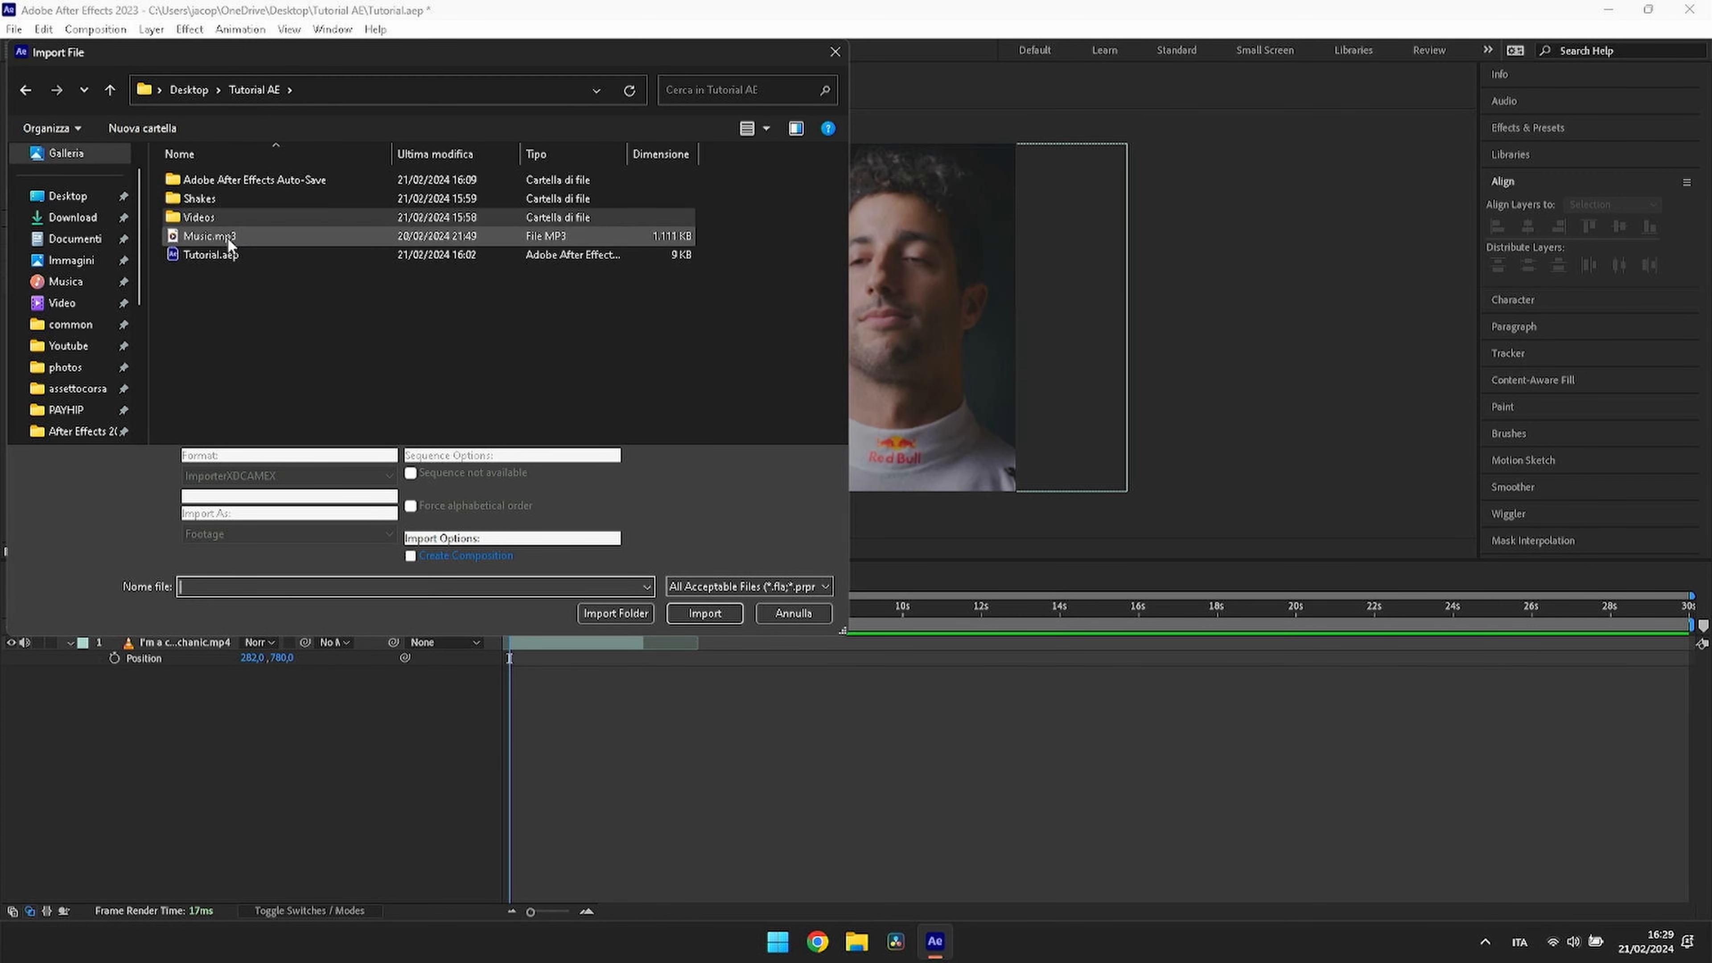
pyautogui.click(228, 236)
pyautogui.click(703, 613)
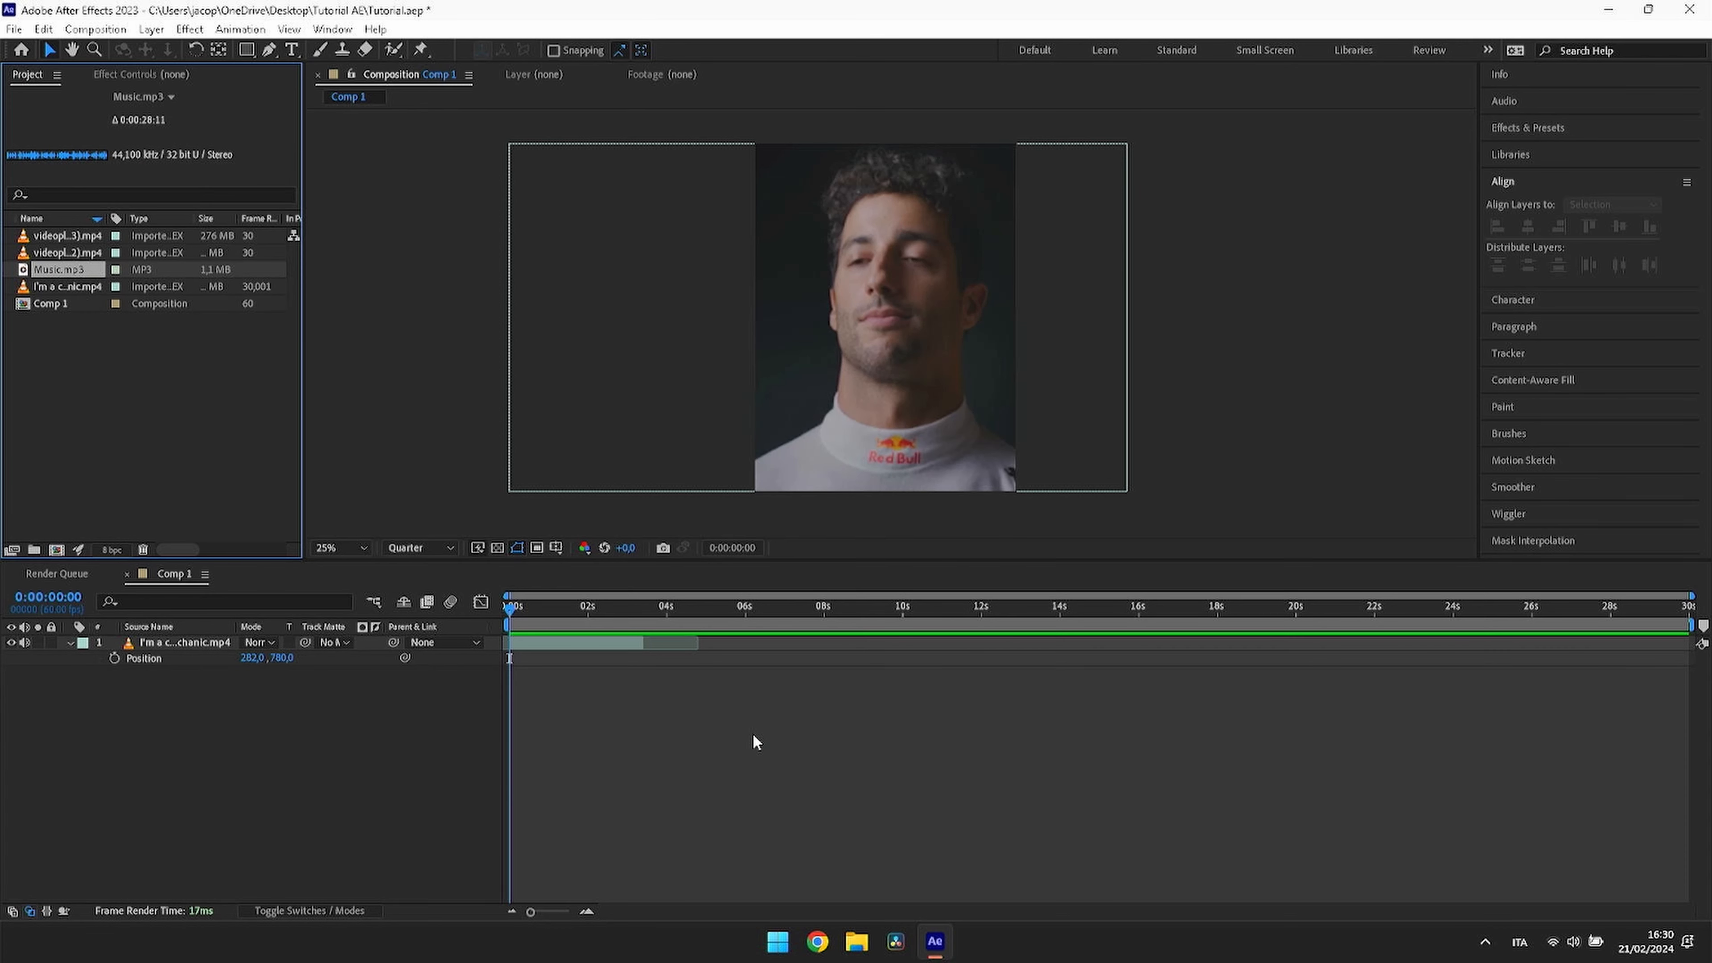
pyautogui.moveTo(88, 272); pyautogui.dragTo(500, 685)
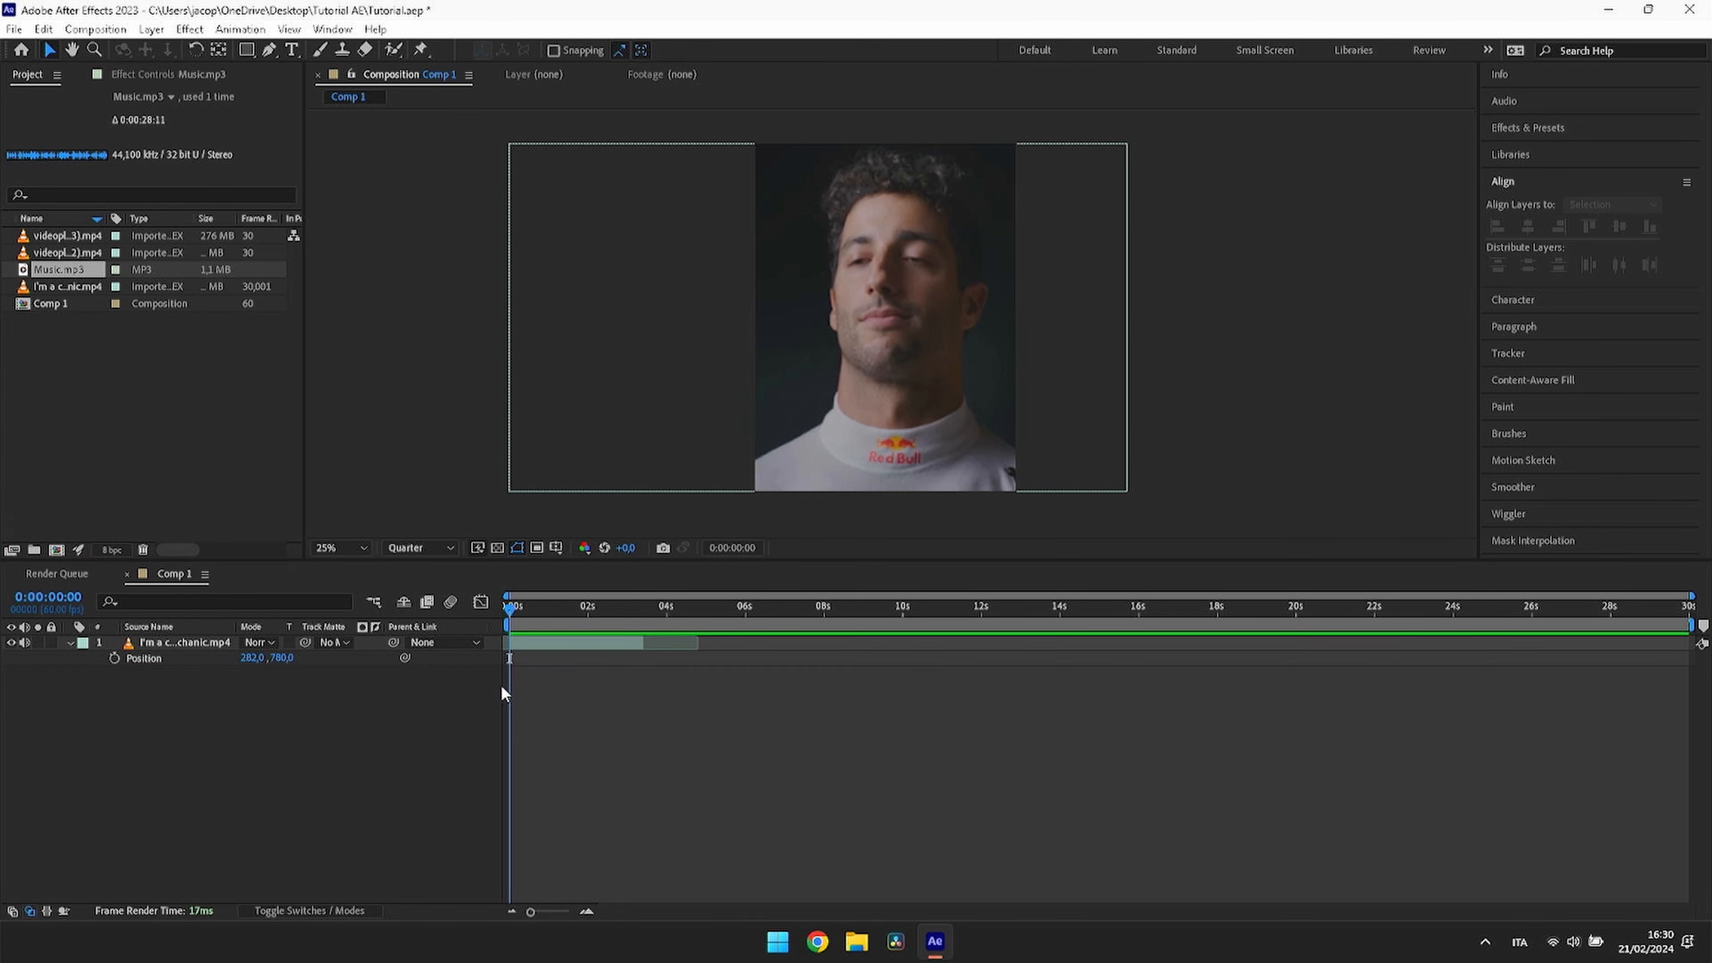
# Step: Play the clip with the music, then lower the audio level of Music.mp3 to -2.5 dB
pyautogui.press('space')
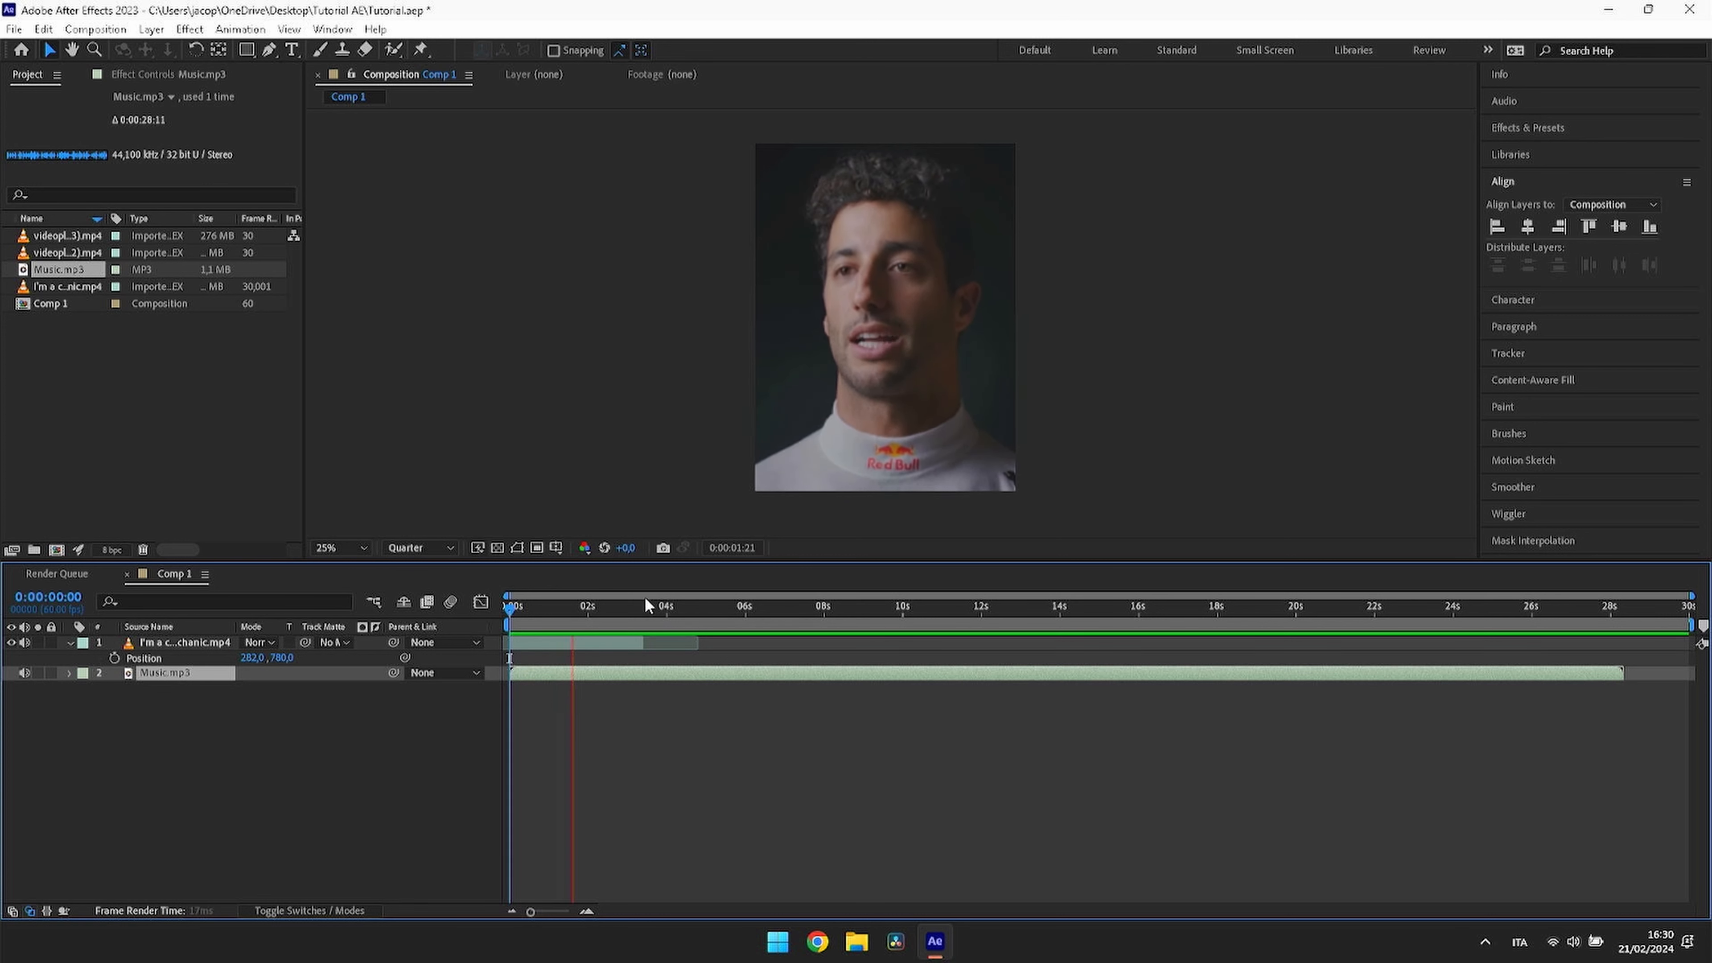
pyautogui.click(635, 605)
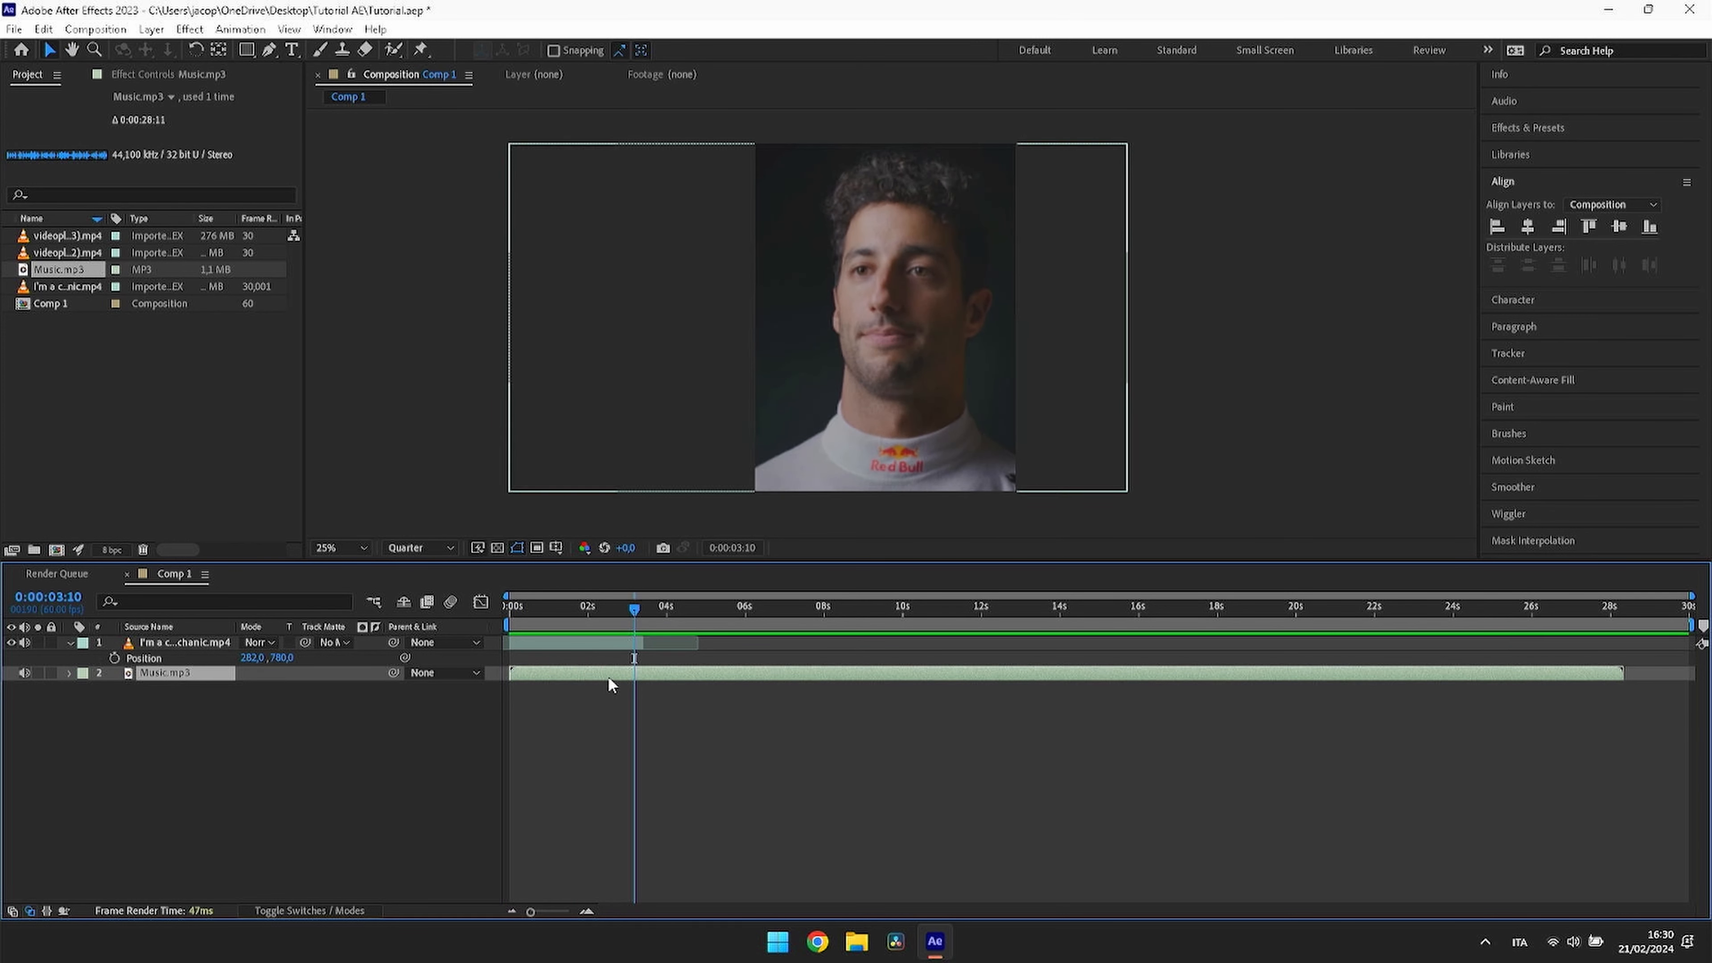
pyautogui.click(1504, 101)
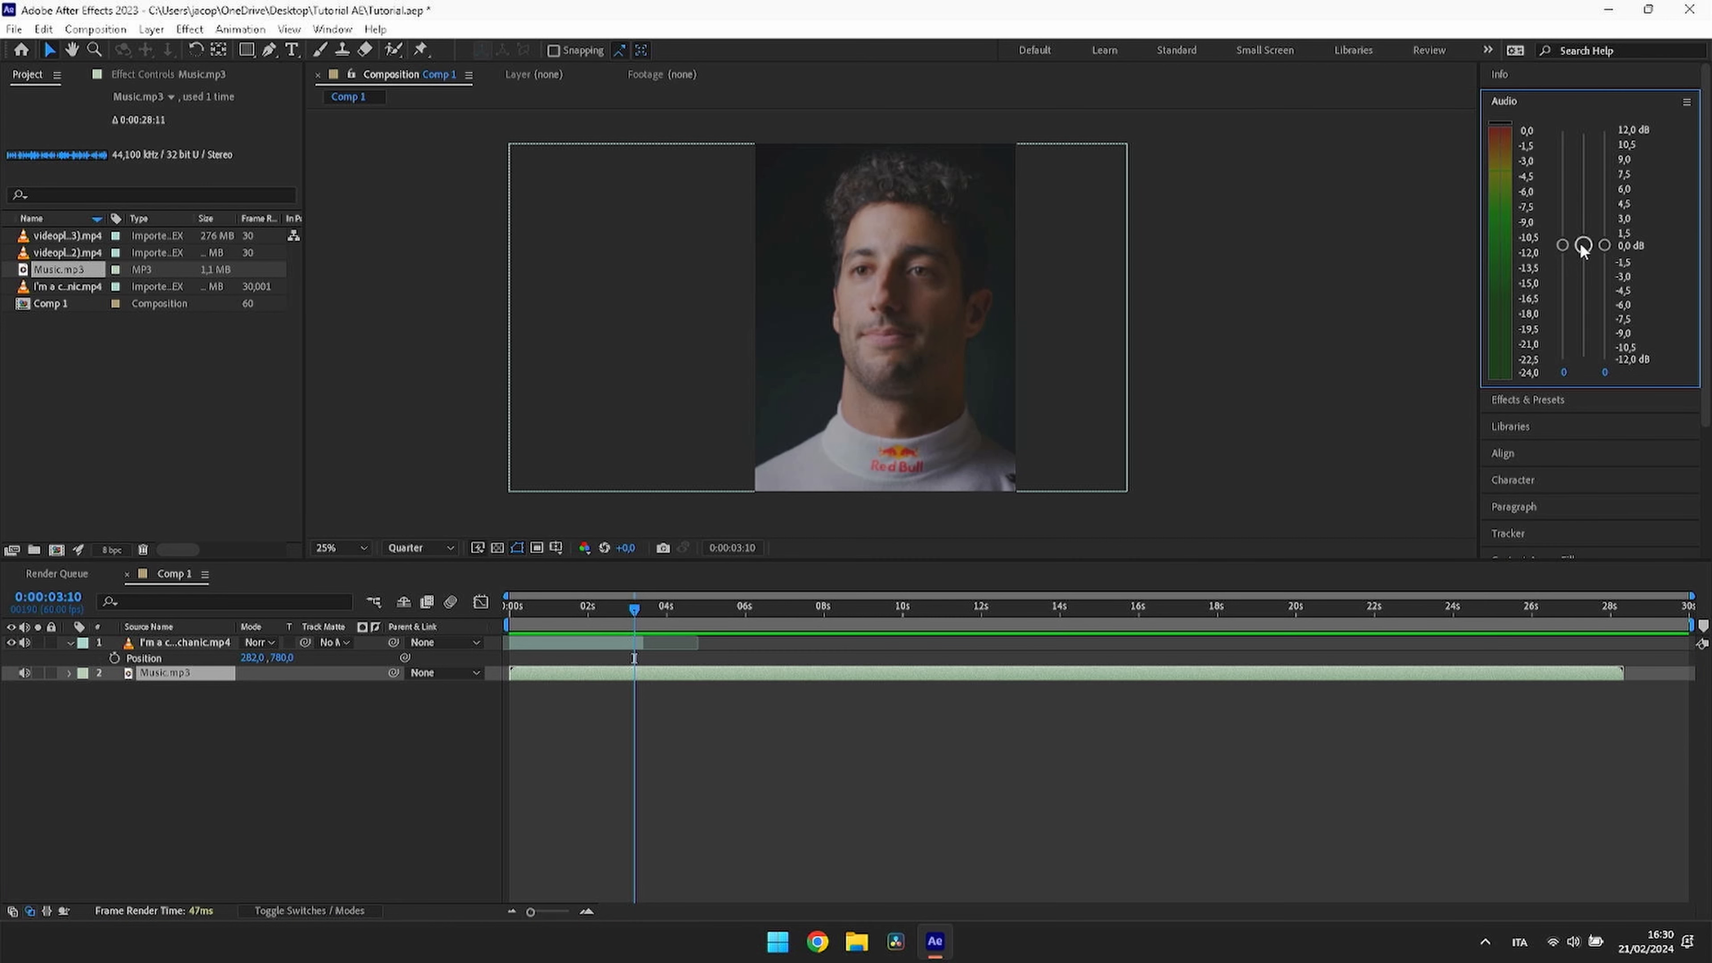
pyautogui.moveTo(1582, 246); pyautogui.dragTo(1579, 275)
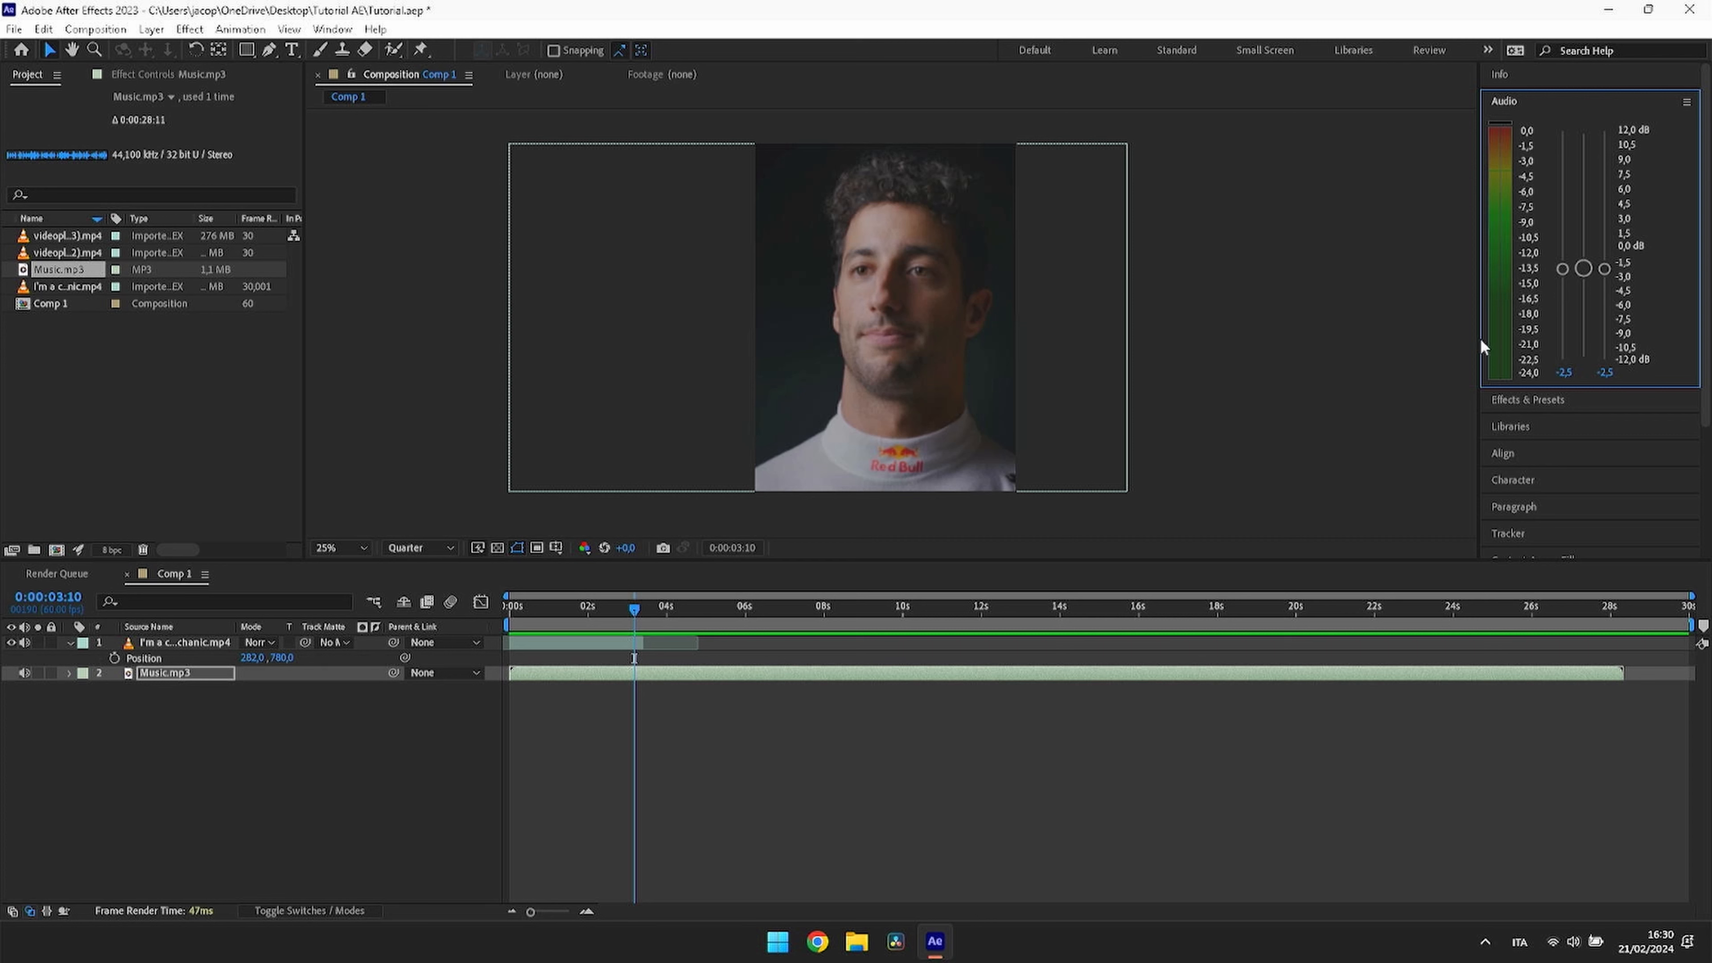
# Step: Raise the audio level of the car mechanic clip to 3.4 dB and play the mix from the start
pyautogui.click(593, 644)
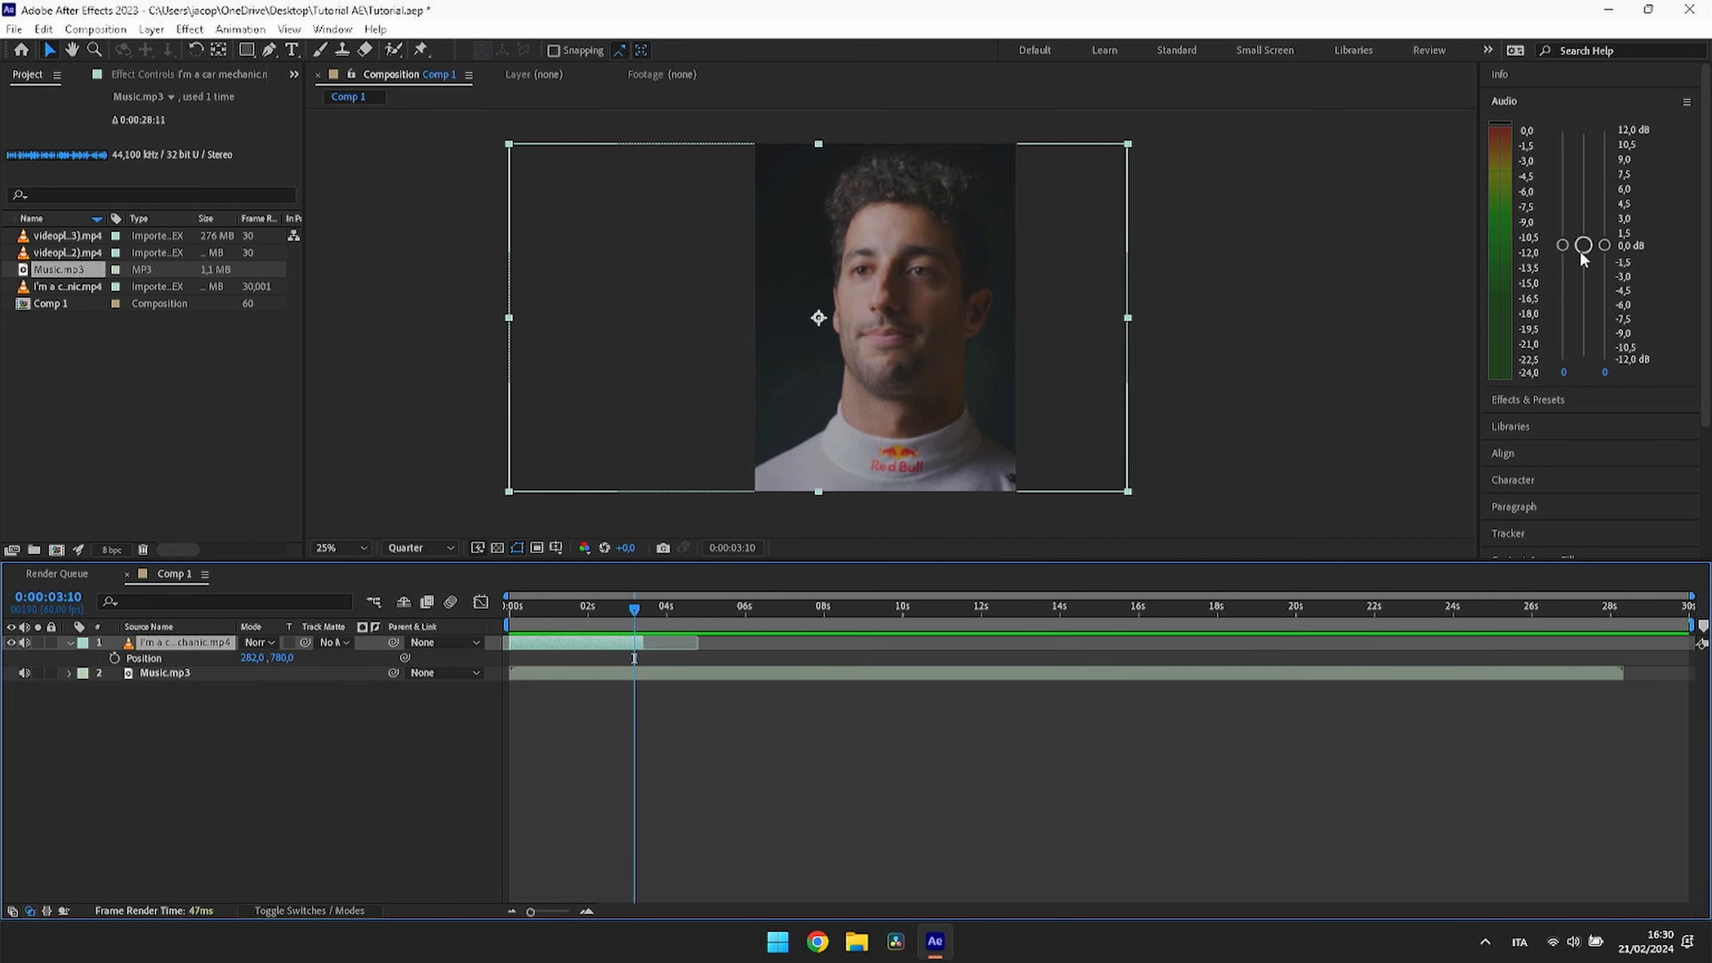
pyautogui.moveTo(1583, 248); pyautogui.dragTo(1592, 228)
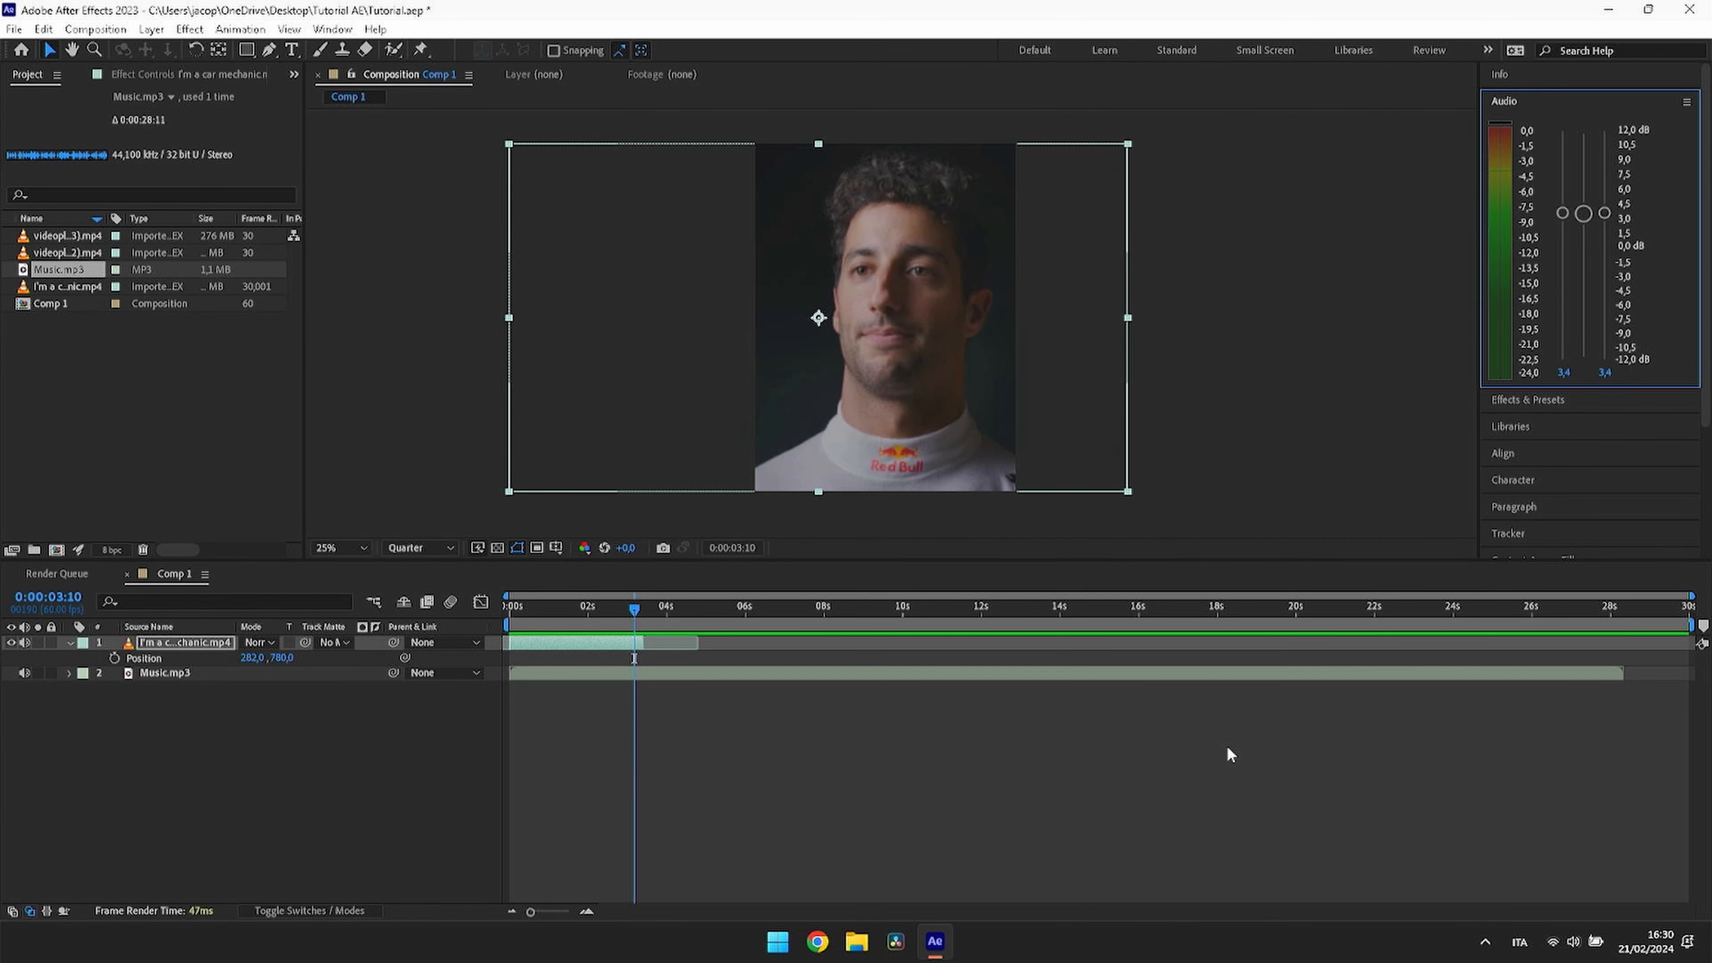
pyautogui.click(1081, 798)
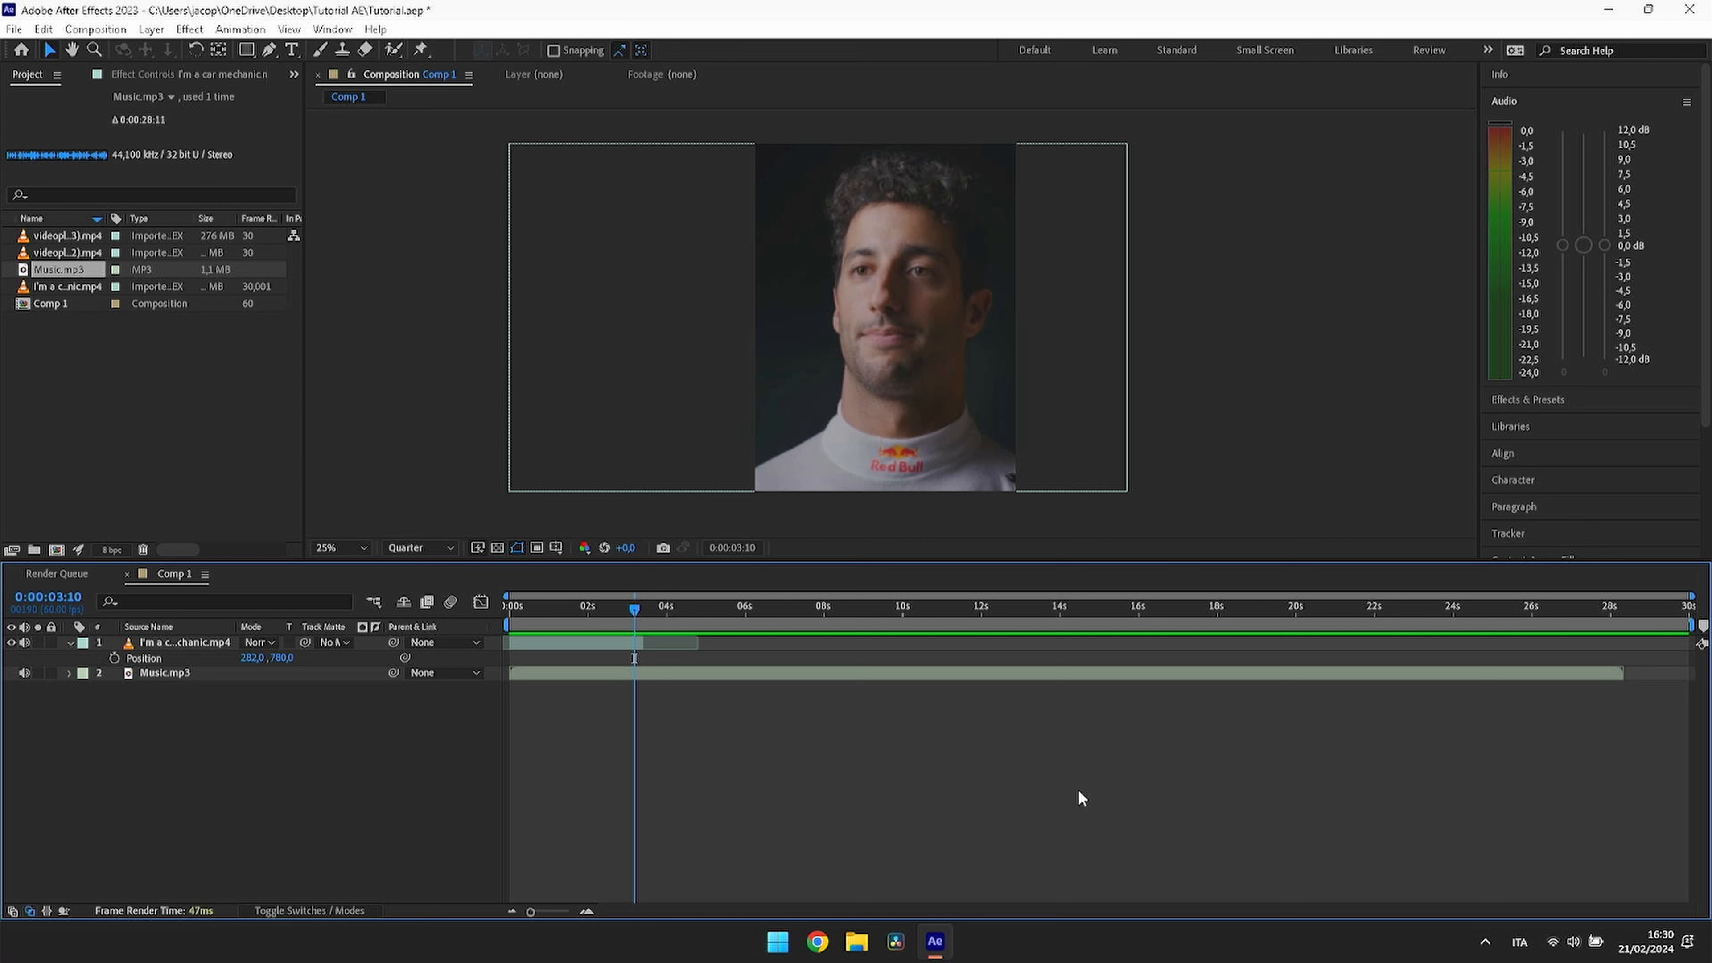
pyautogui.moveTo(625, 617); pyautogui.dragTo(484, 634)
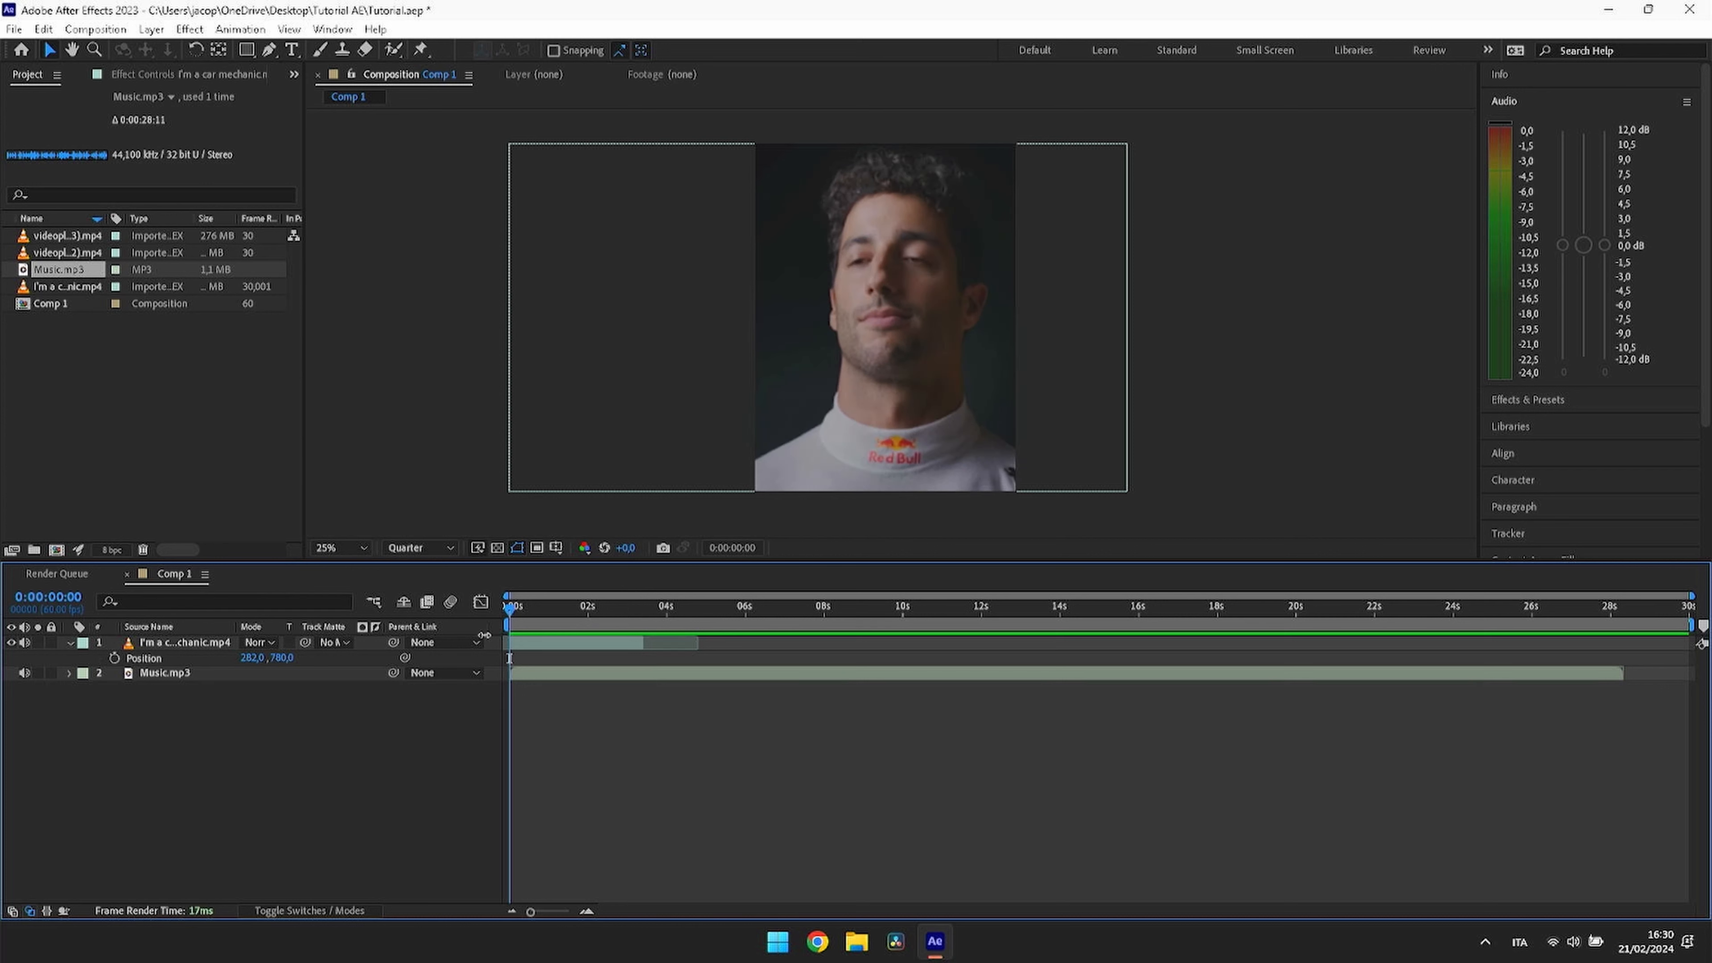
pyautogui.press('space')
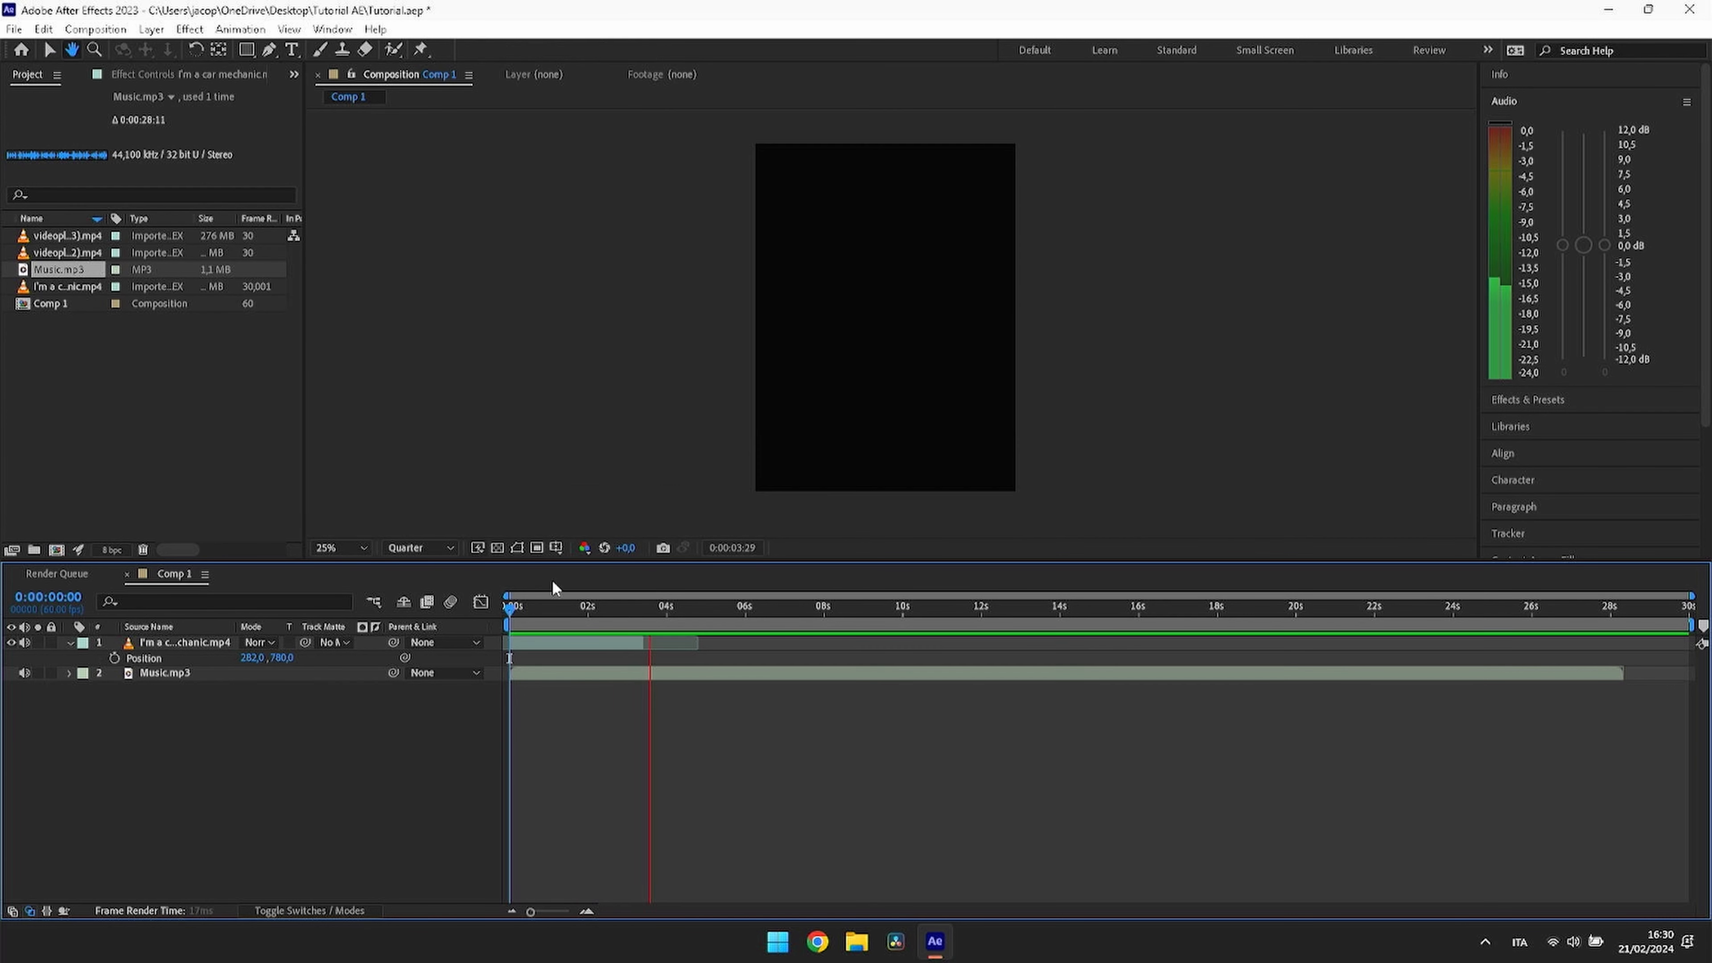
pyautogui.press('space')
# Step: Raise the car mechanic clip's audio level to 8.2 dB and preview the mix from the start
pyautogui.click(600, 642)
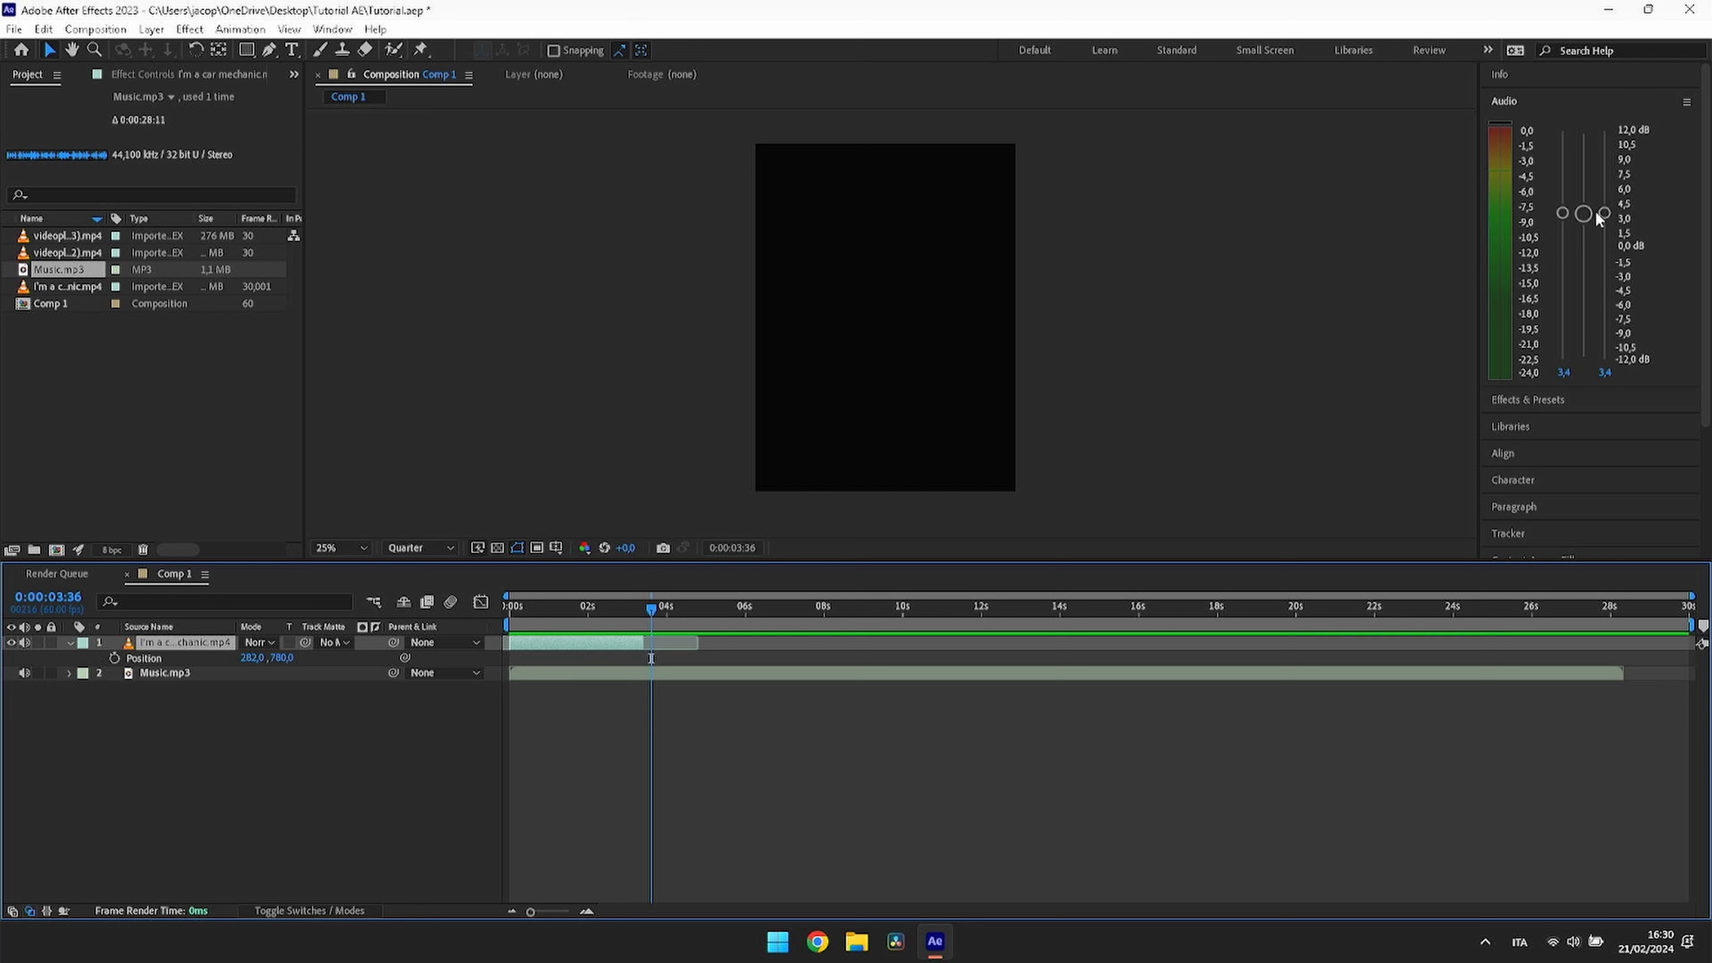
pyautogui.moveTo(1584, 213); pyautogui.dragTo(1601, 178)
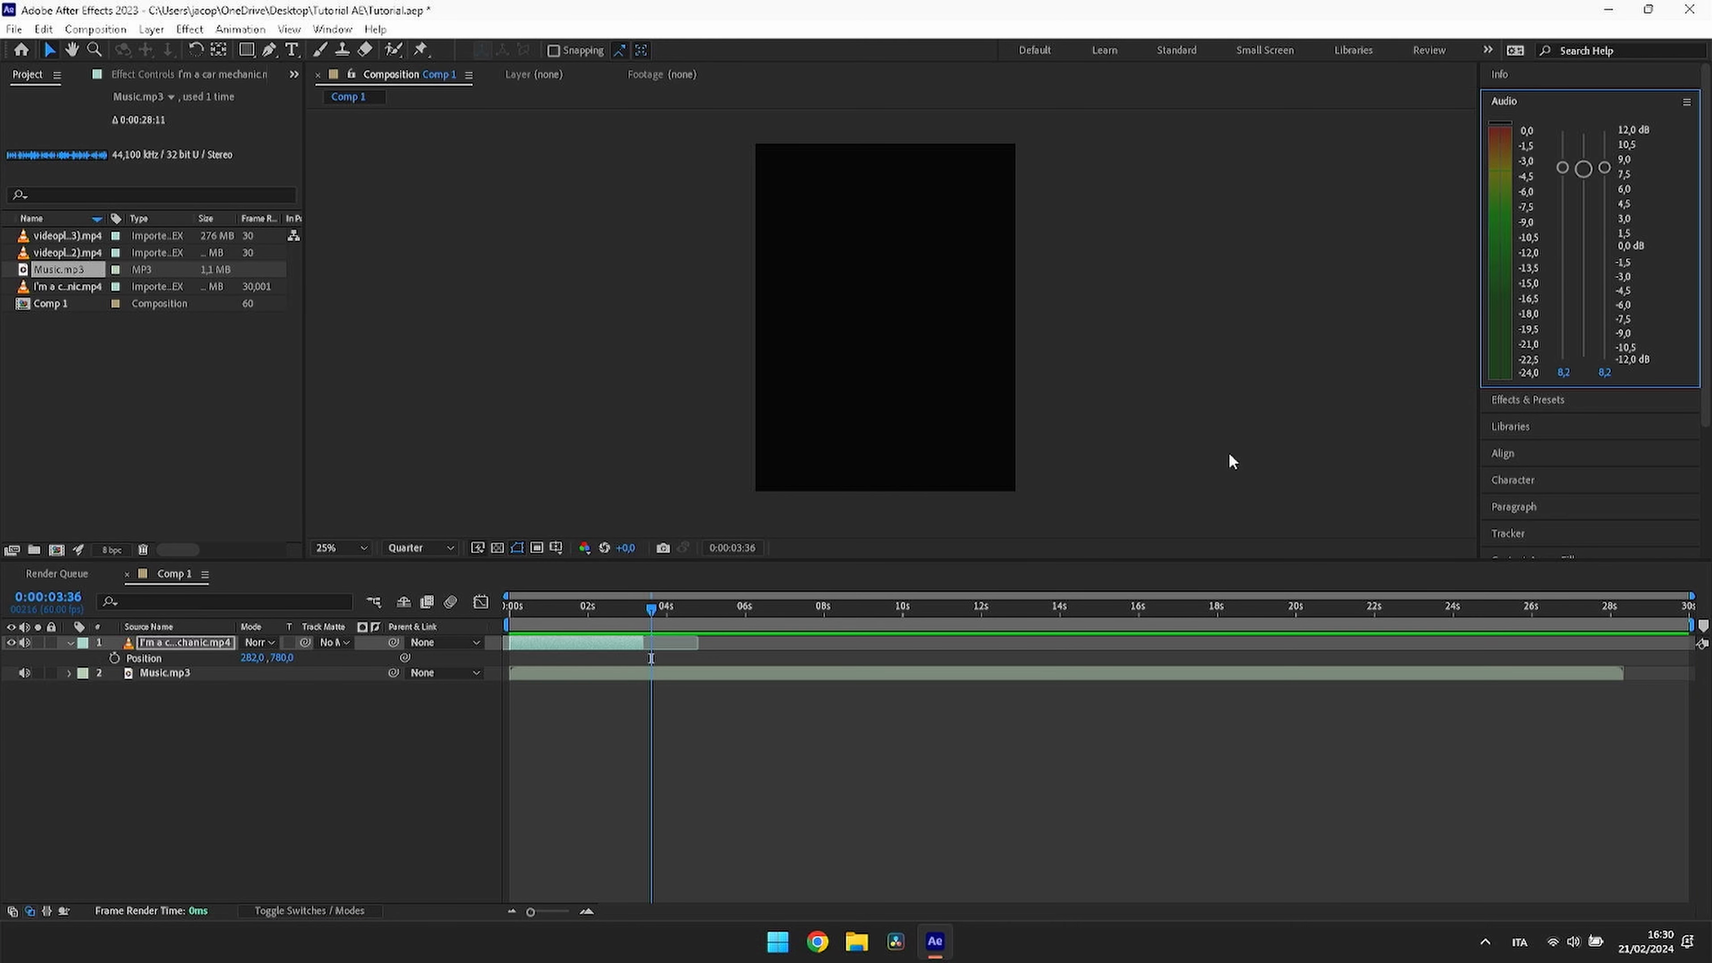
pyautogui.moveTo(651, 612); pyautogui.dragTo(426, 649)
pyautogui.press('space')
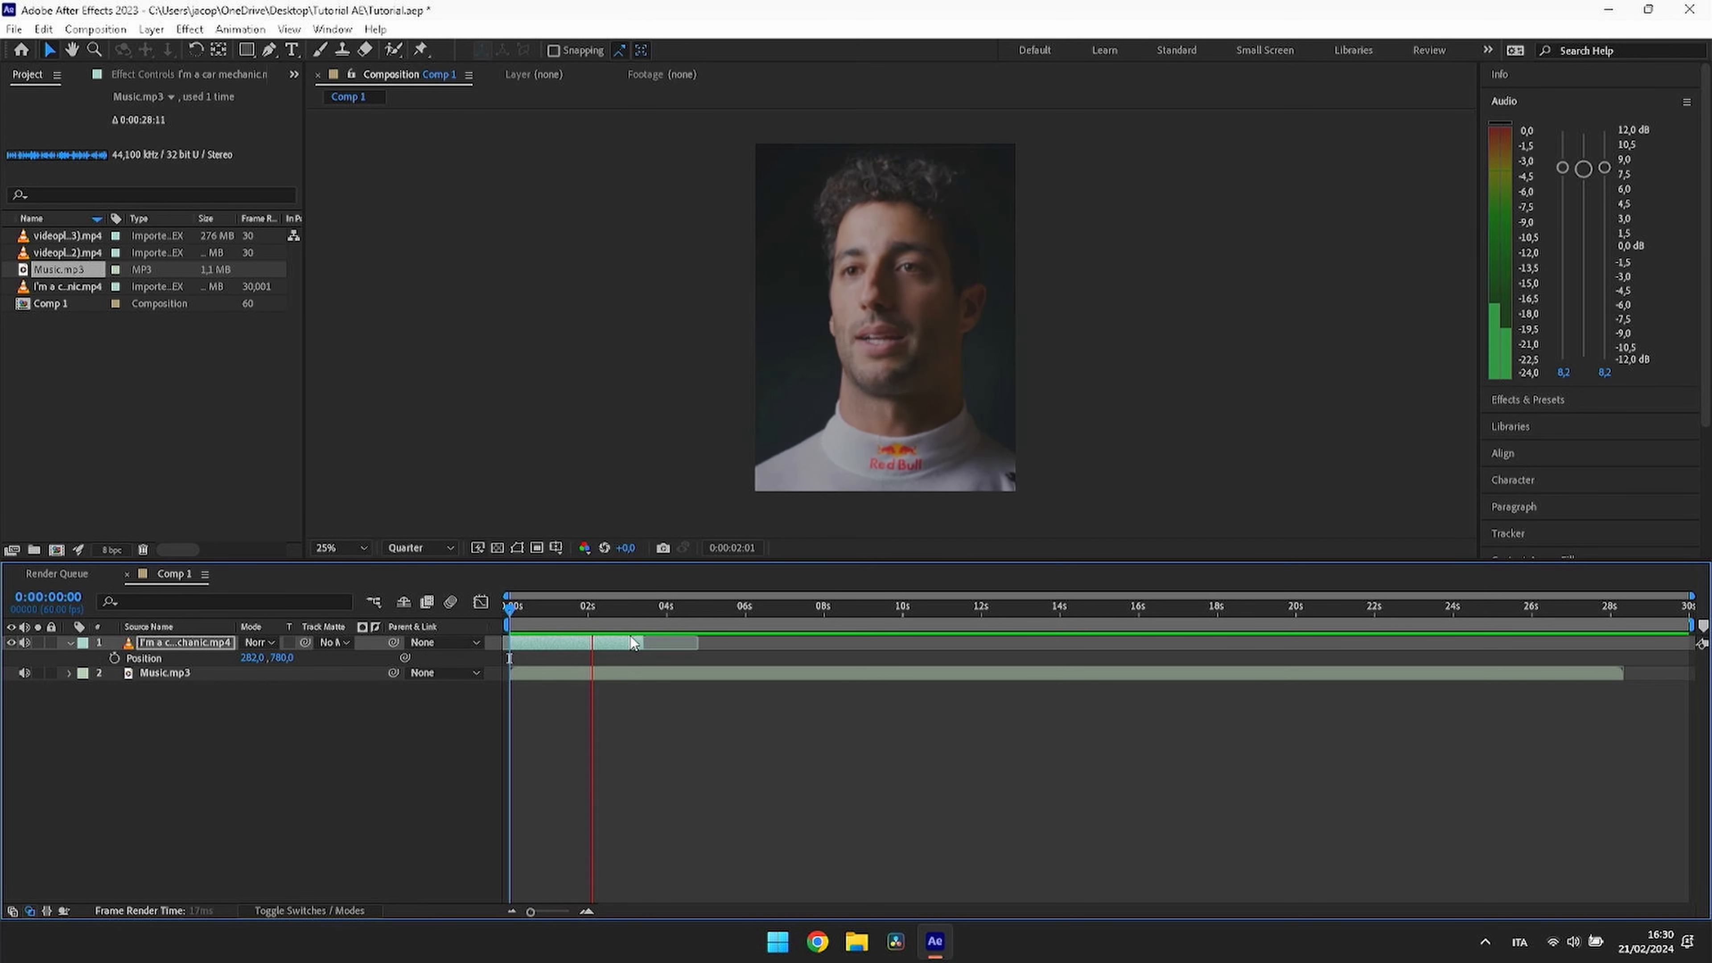
pyautogui.press('space')
# Step: Lower Music.mp3 to -4.9 dB, raise the car mechanic clip's audio to 9.6 dB and preview the mix
pyautogui.click(702, 683)
pyautogui.click(722, 673)
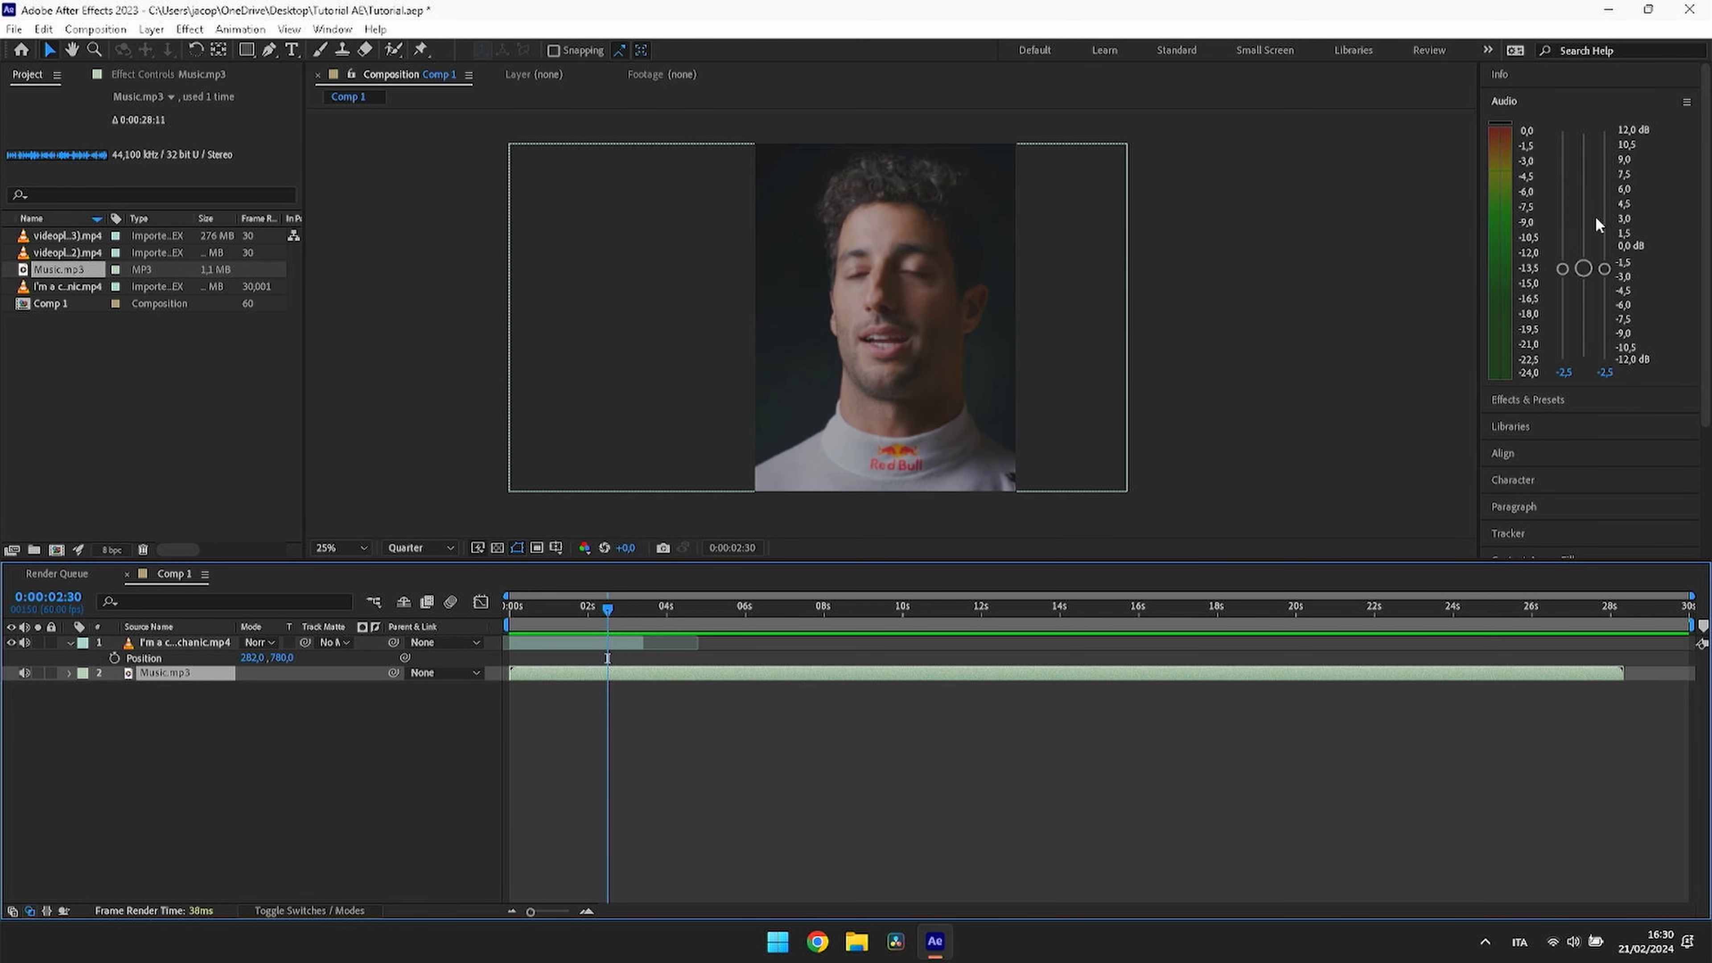
pyautogui.moveTo(1583, 268); pyautogui.dragTo(1583, 291)
pyautogui.click(594, 642)
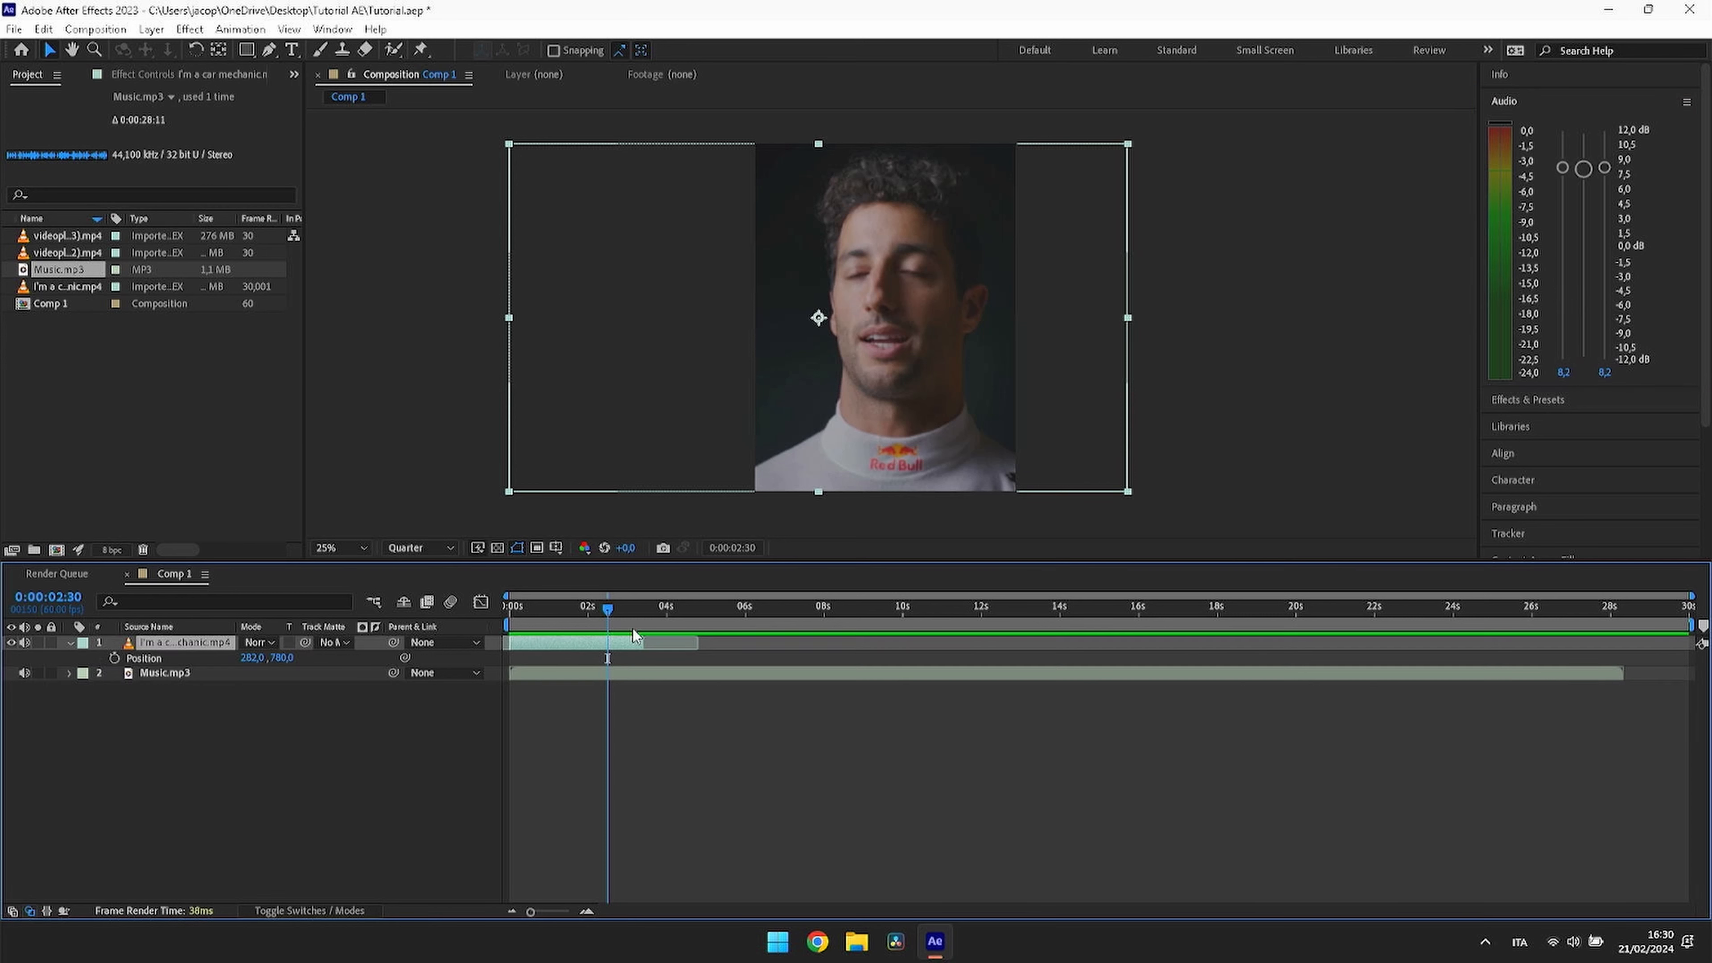
pyautogui.moveTo(1583, 168); pyautogui.dragTo(1583, 155)
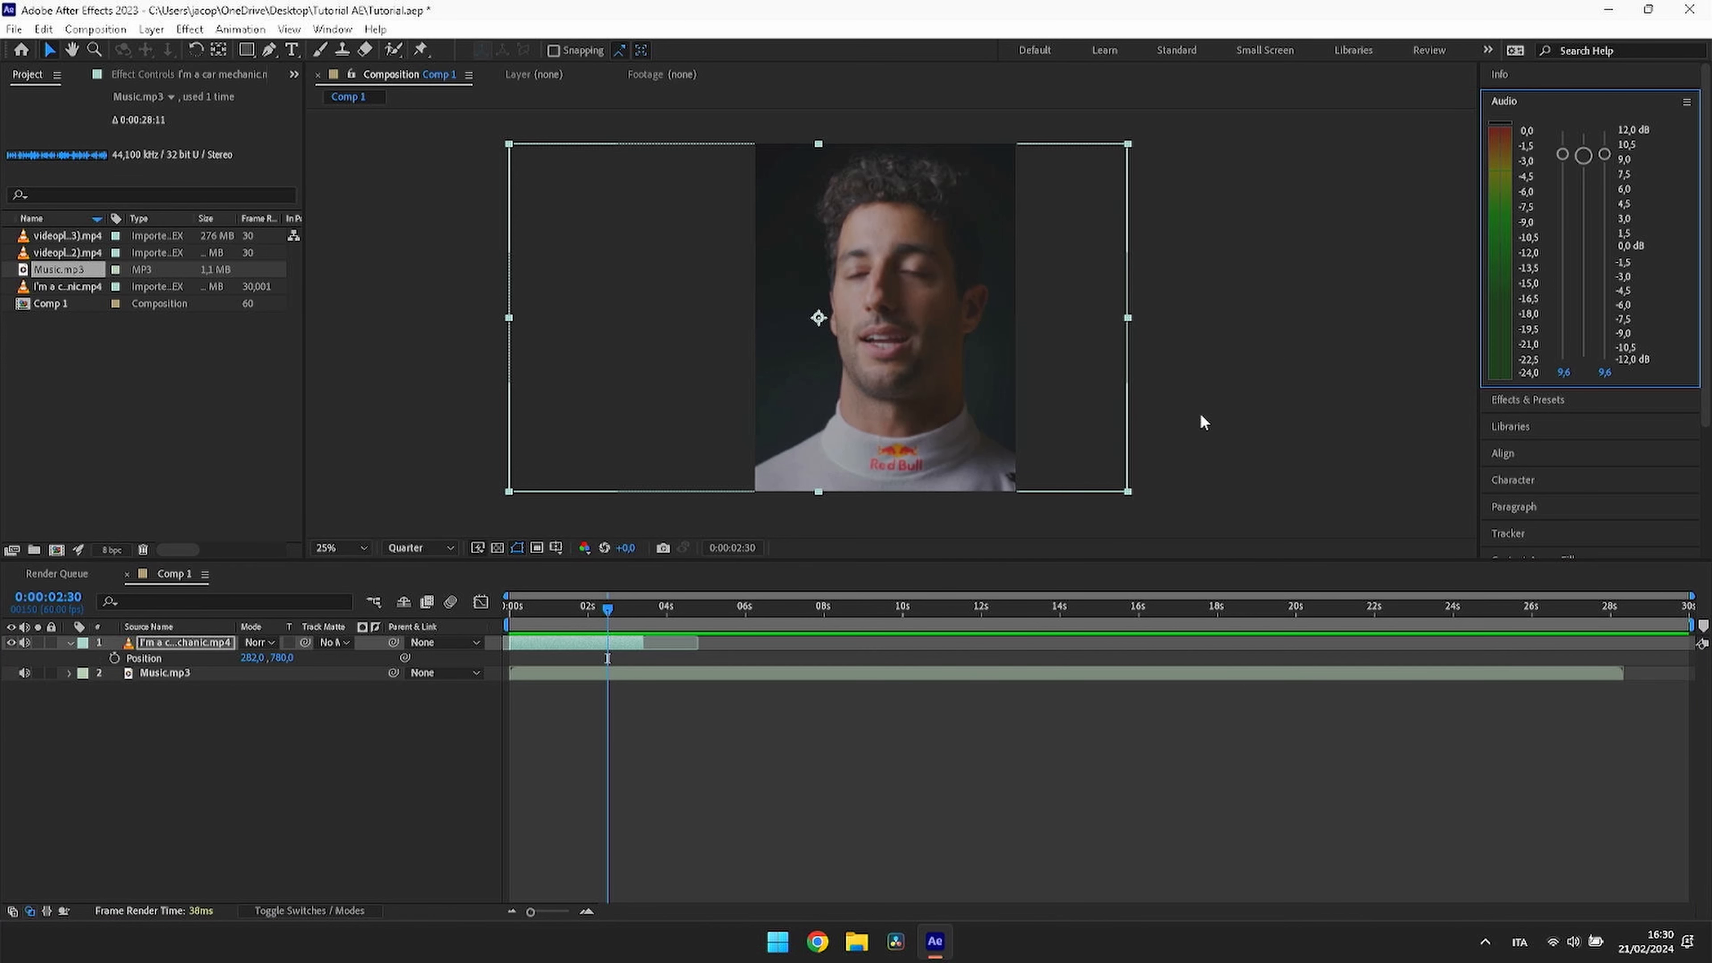
pyautogui.click(595, 628)
pyautogui.press('space')
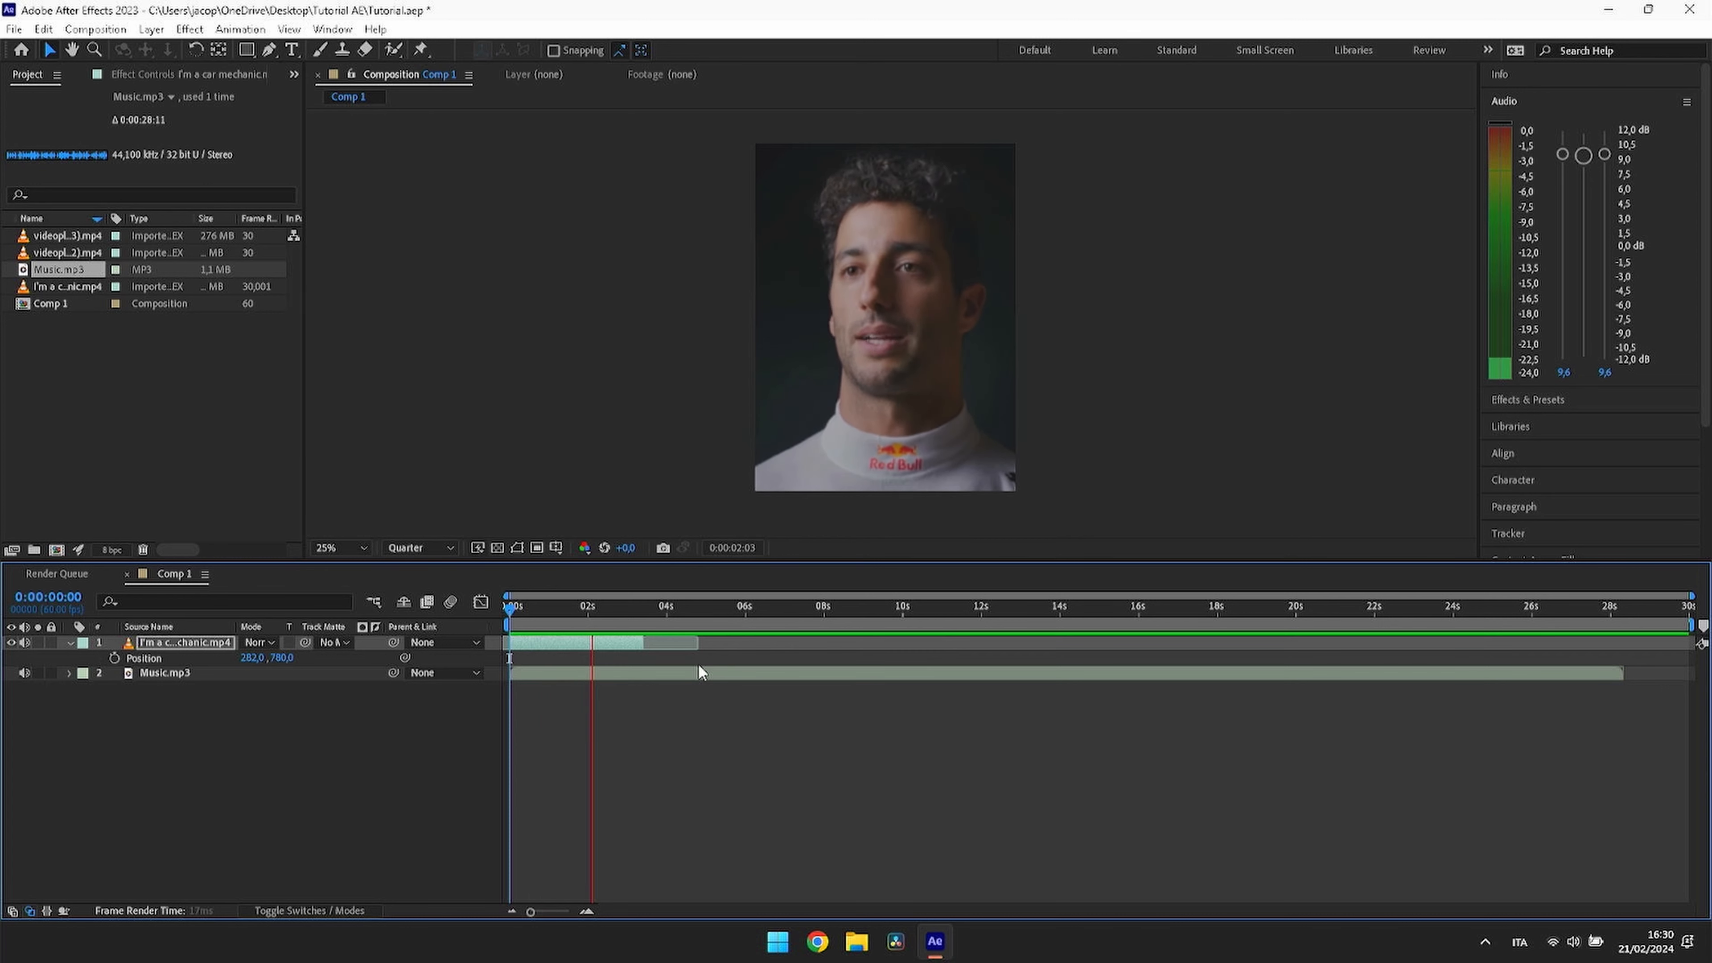
pyautogui.press('space')
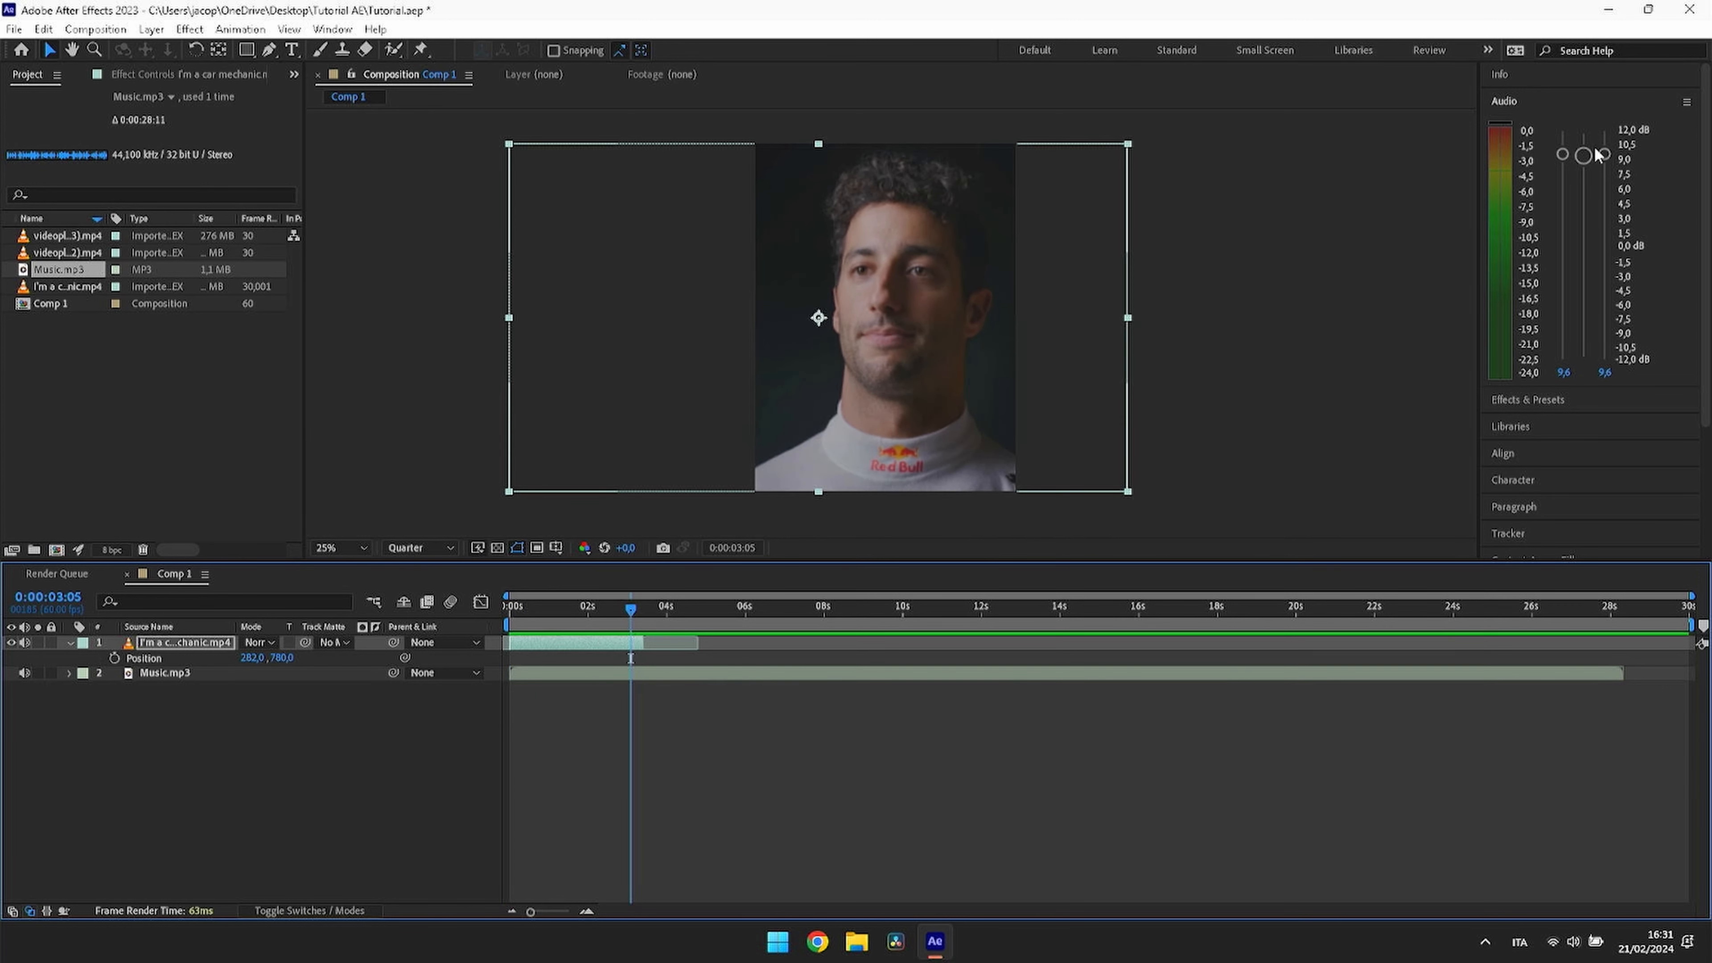
# Step: Set the car mechanic clip's audio level to 12 dB and preview the mix from the start
pyautogui.moveTo(1596, 153); pyautogui.dragTo(1596, 128)
pyautogui.press('Home')
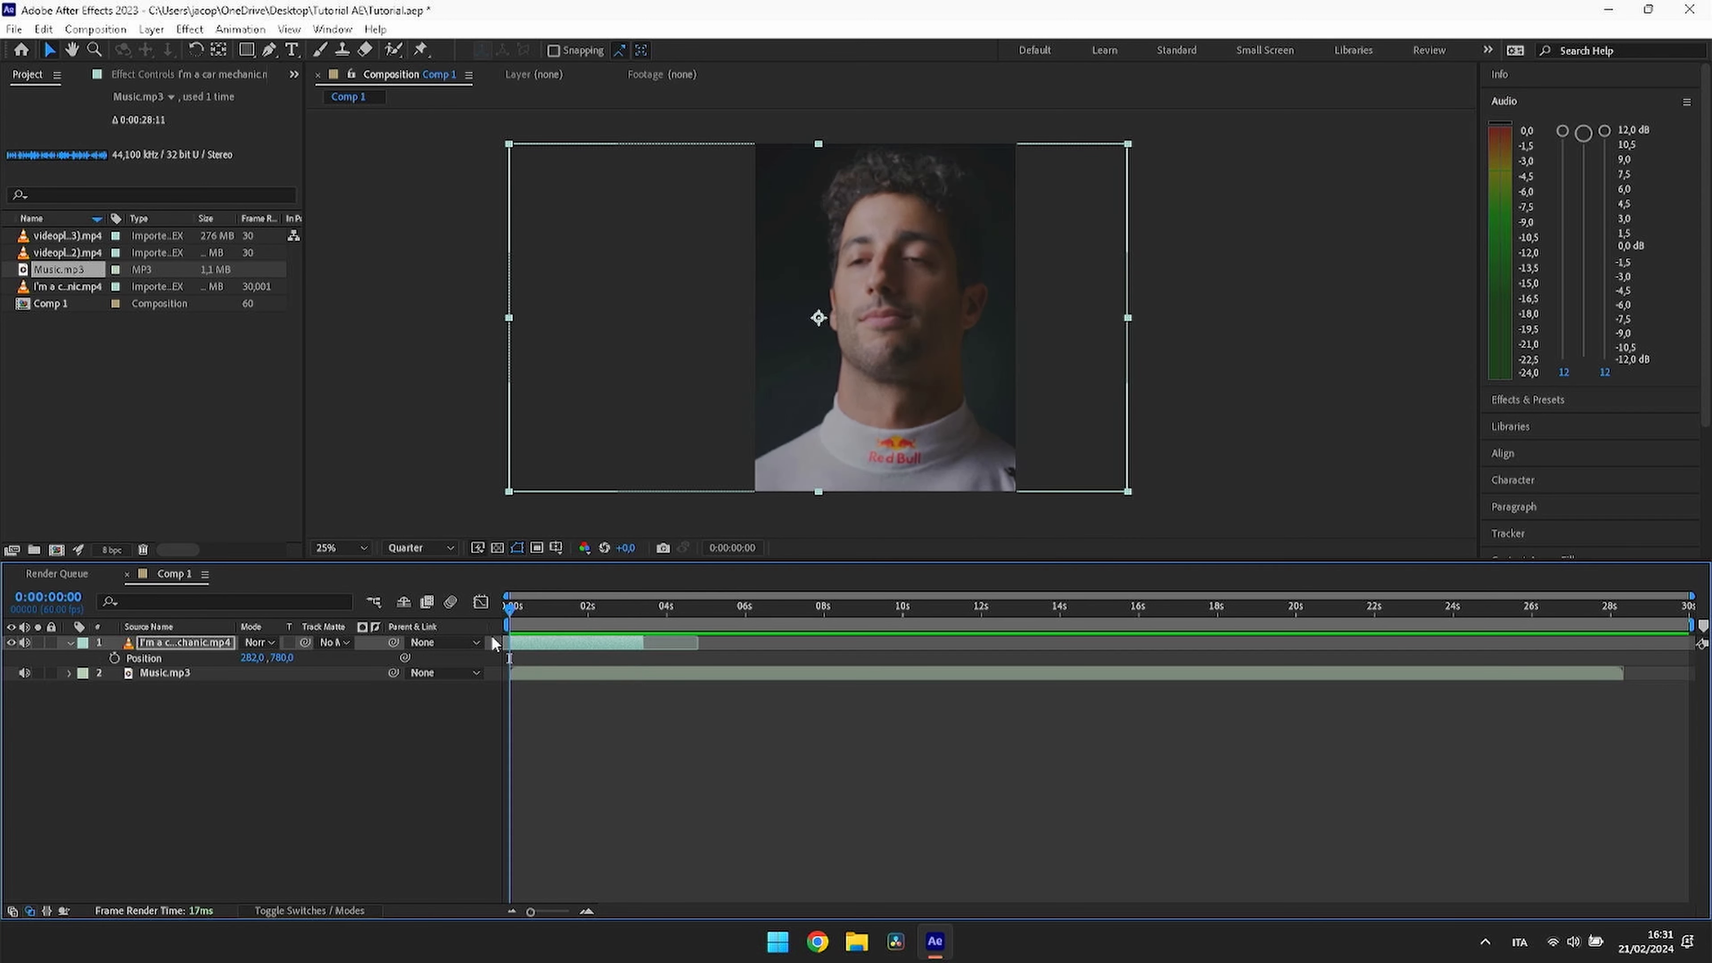
pyautogui.press('space')
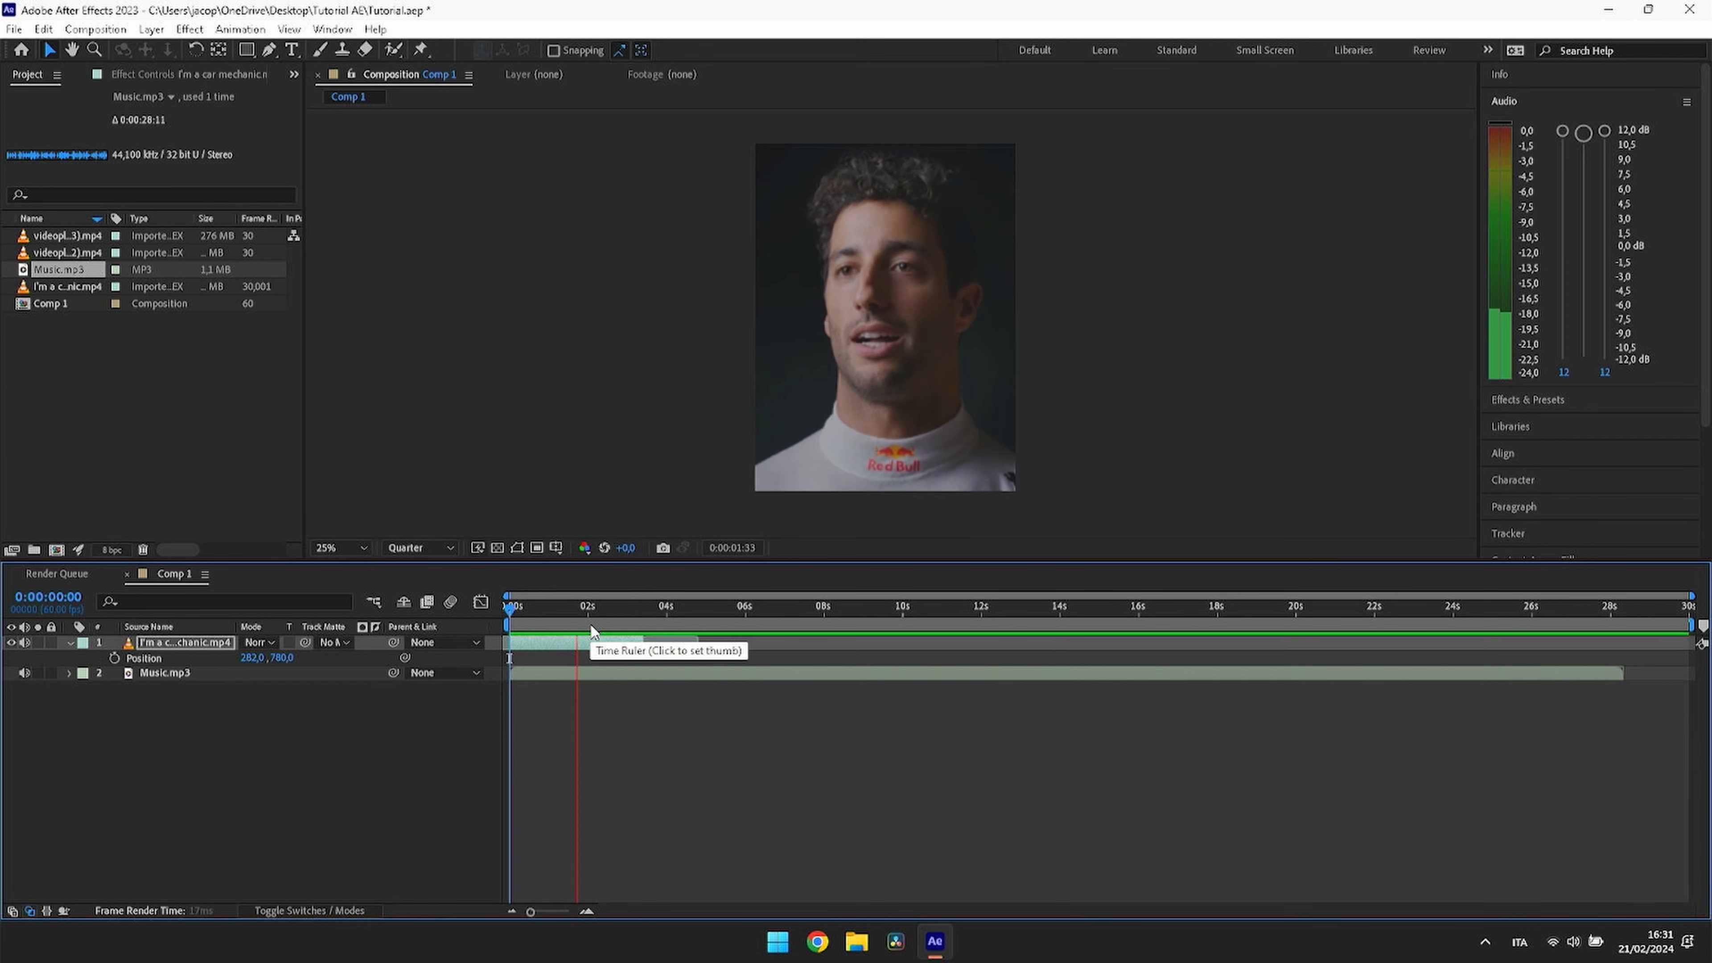
pyautogui.press('space')
# Step: Lower the audio level of Music.mp3 to -9.7 dB and play the mix from the start
pyautogui.click(835, 668)
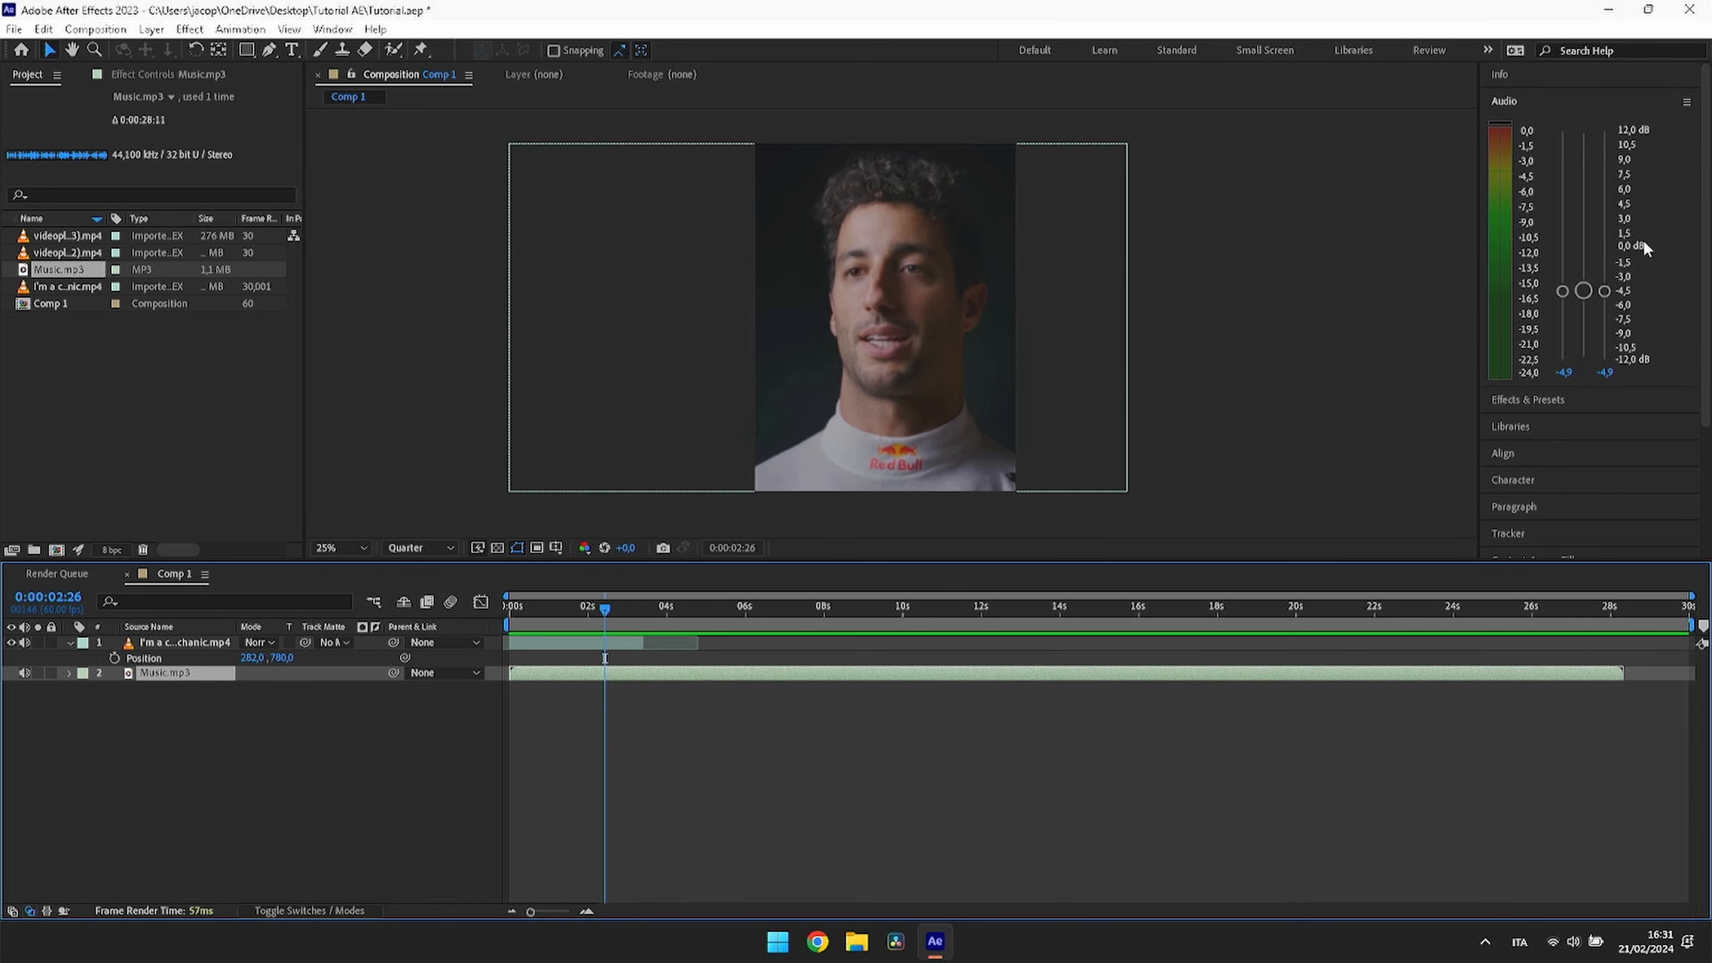
pyautogui.moveTo(1584, 291); pyautogui.dragTo(1583, 333)
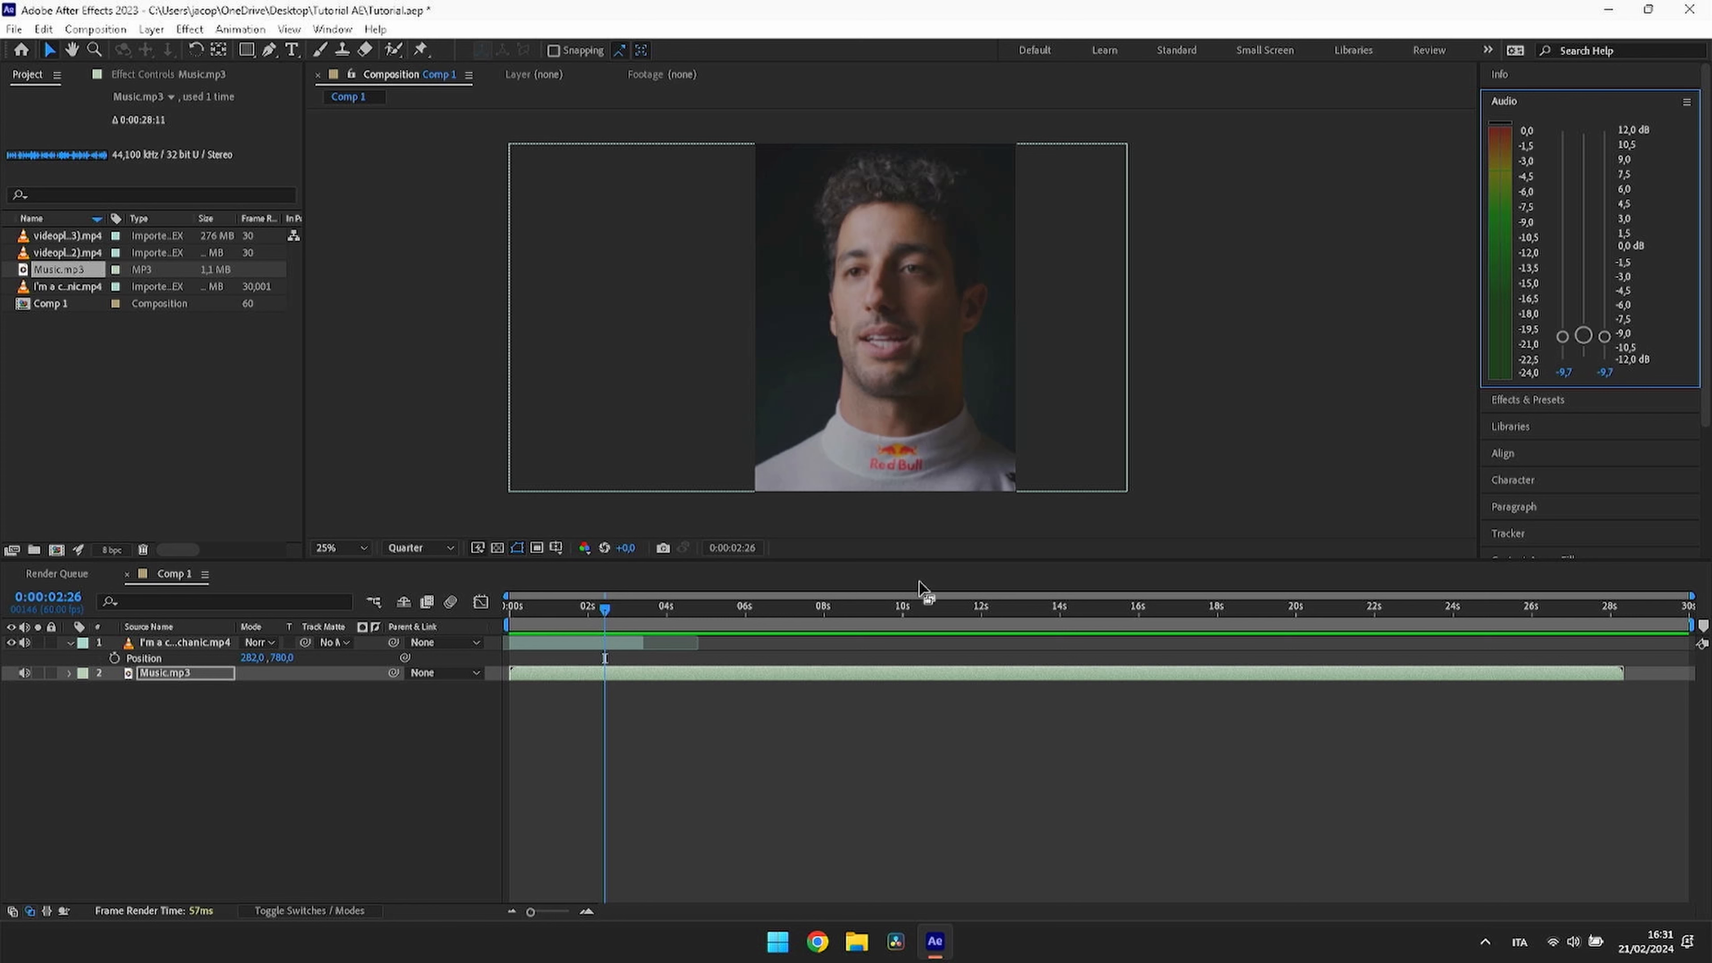
pyautogui.moveTo(604, 611); pyautogui.dragTo(389, 683)
pyautogui.press('space')
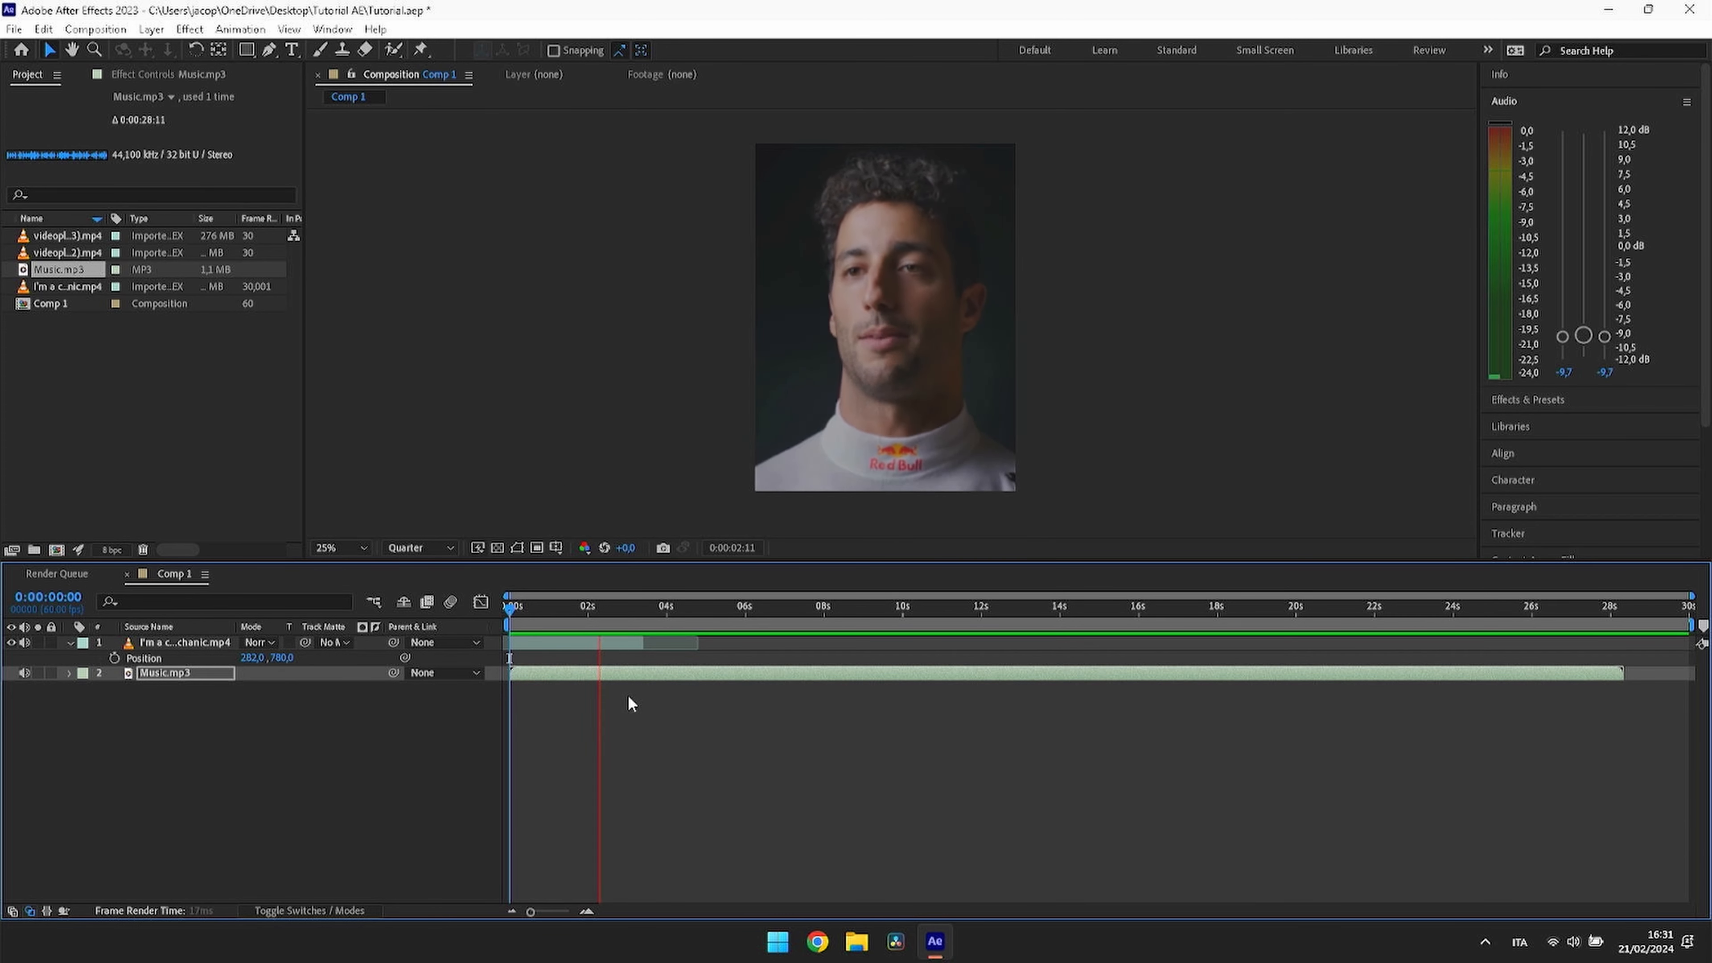
pyautogui.press('space')
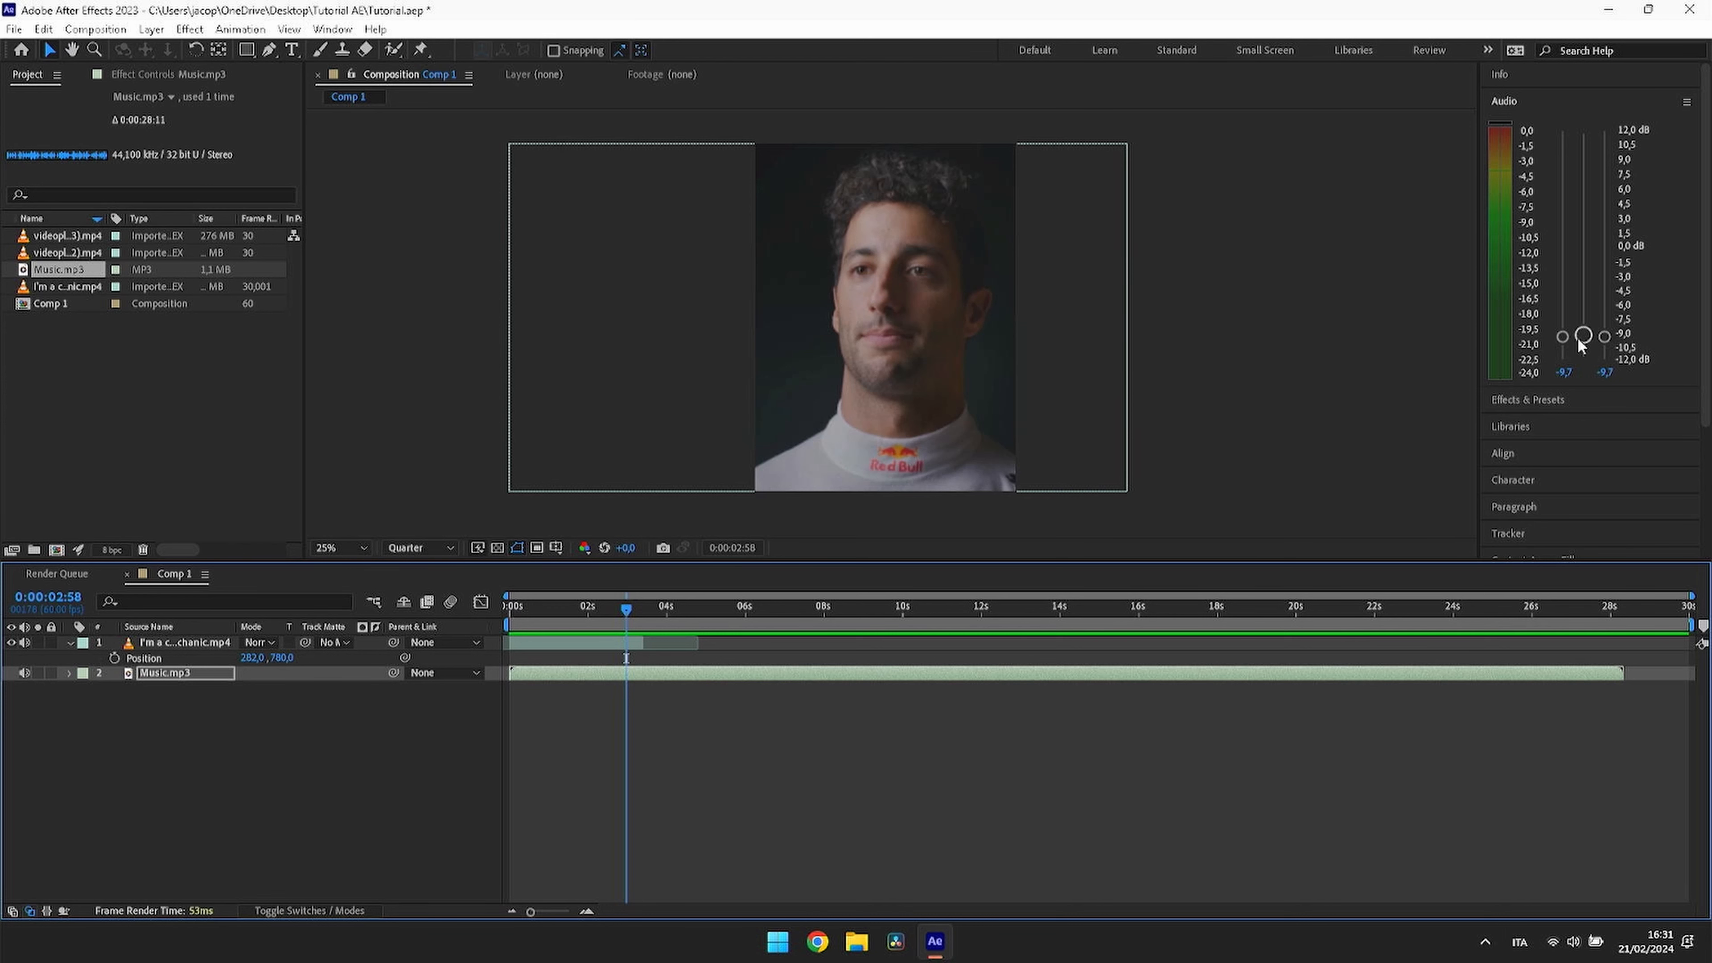
# Step: Set the audio level of Music.mp3 to -12 dB and preview the balance with the voice from the start
pyautogui.moveTo(1583, 335); pyautogui.dragTo(1583, 358)
pyautogui.moveTo(625, 609); pyautogui.dragTo(439, 651)
pyautogui.press('space')
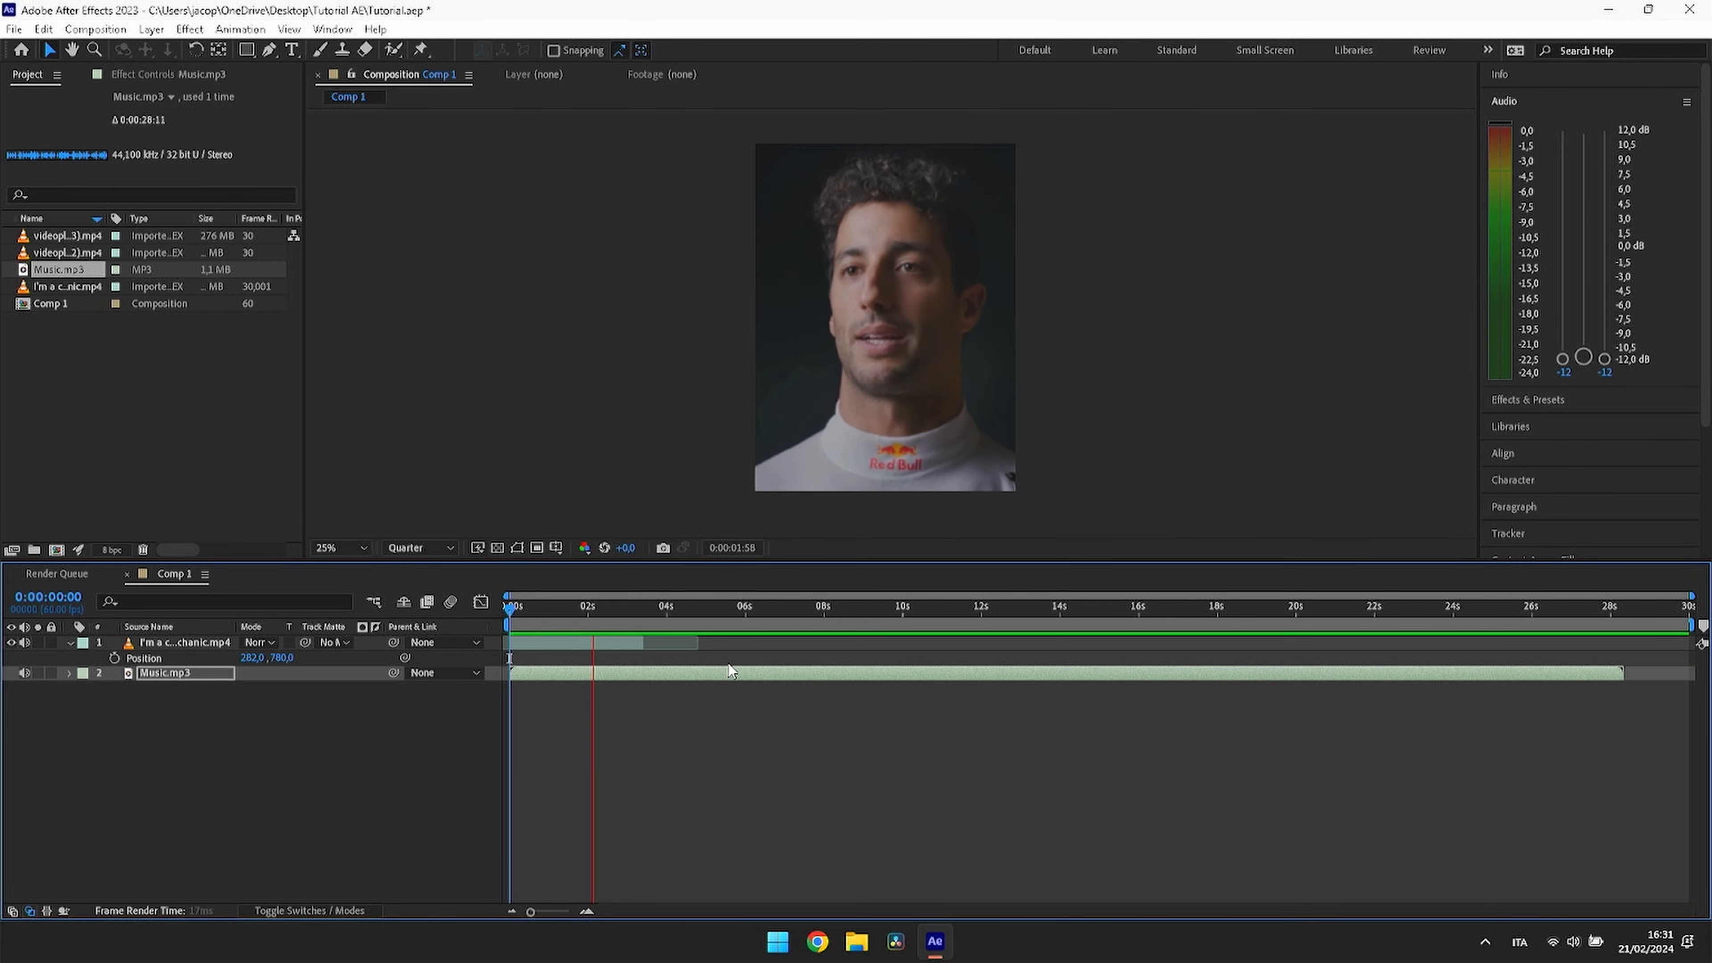
pyautogui.press('space')
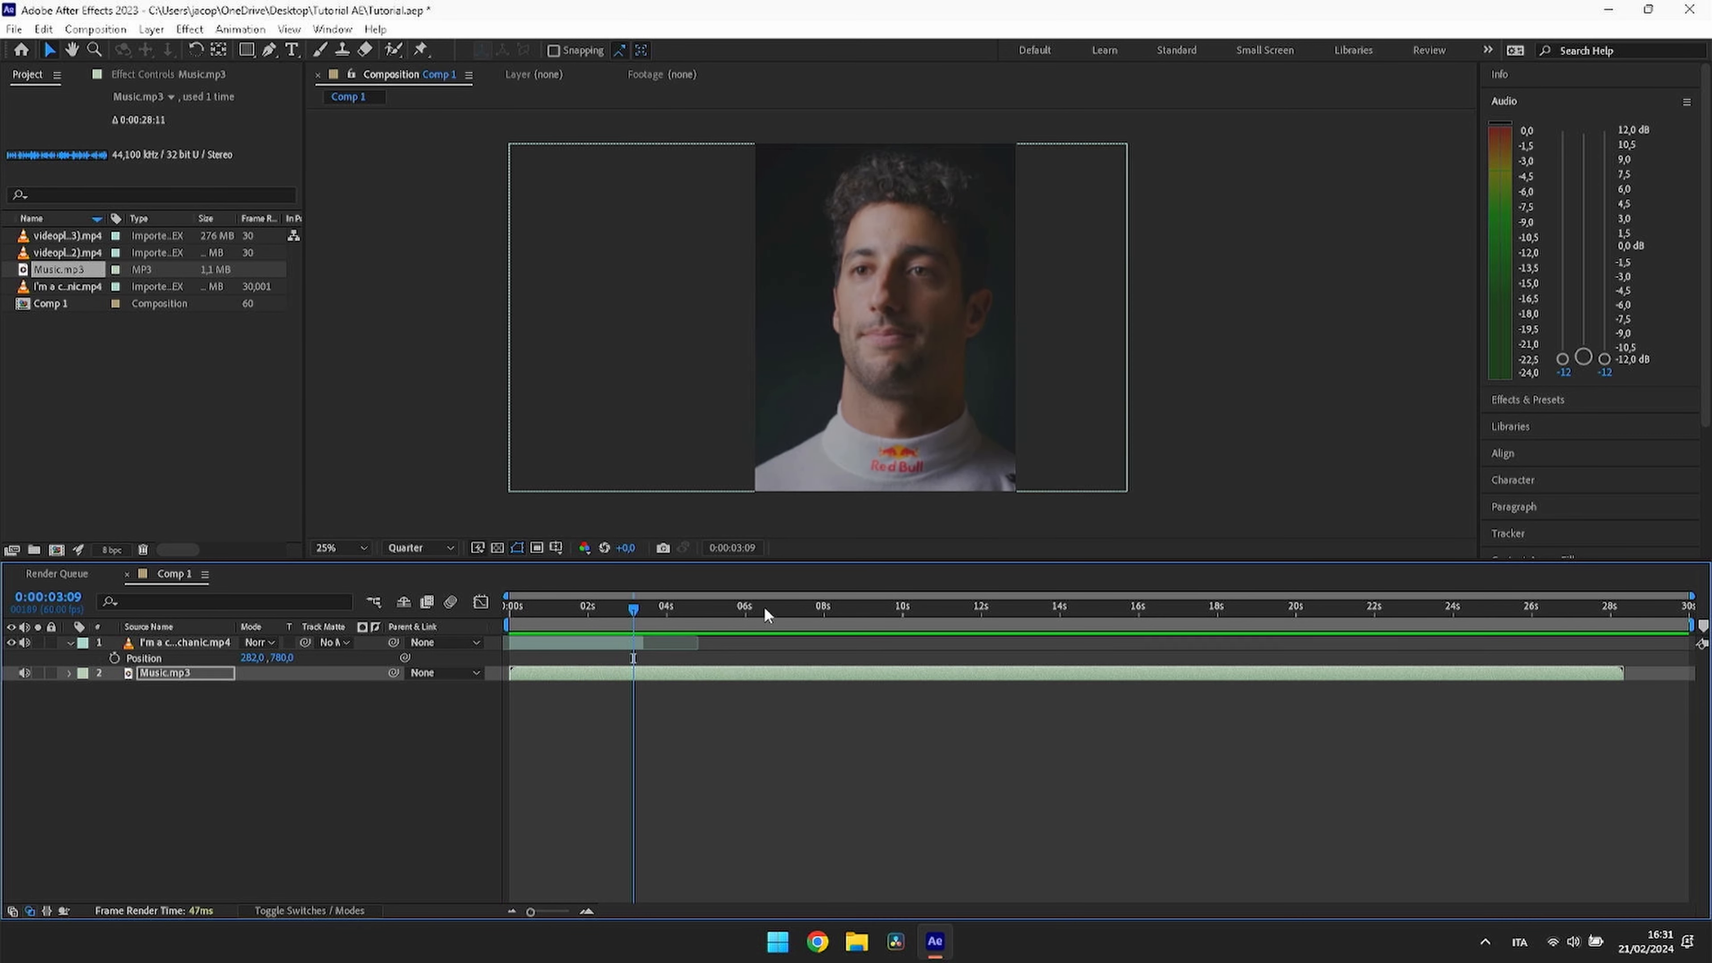
# Step: Check the car mechanic clip's audio level and preview the mix from the start of the composition
pyautogui.click(603, 642)
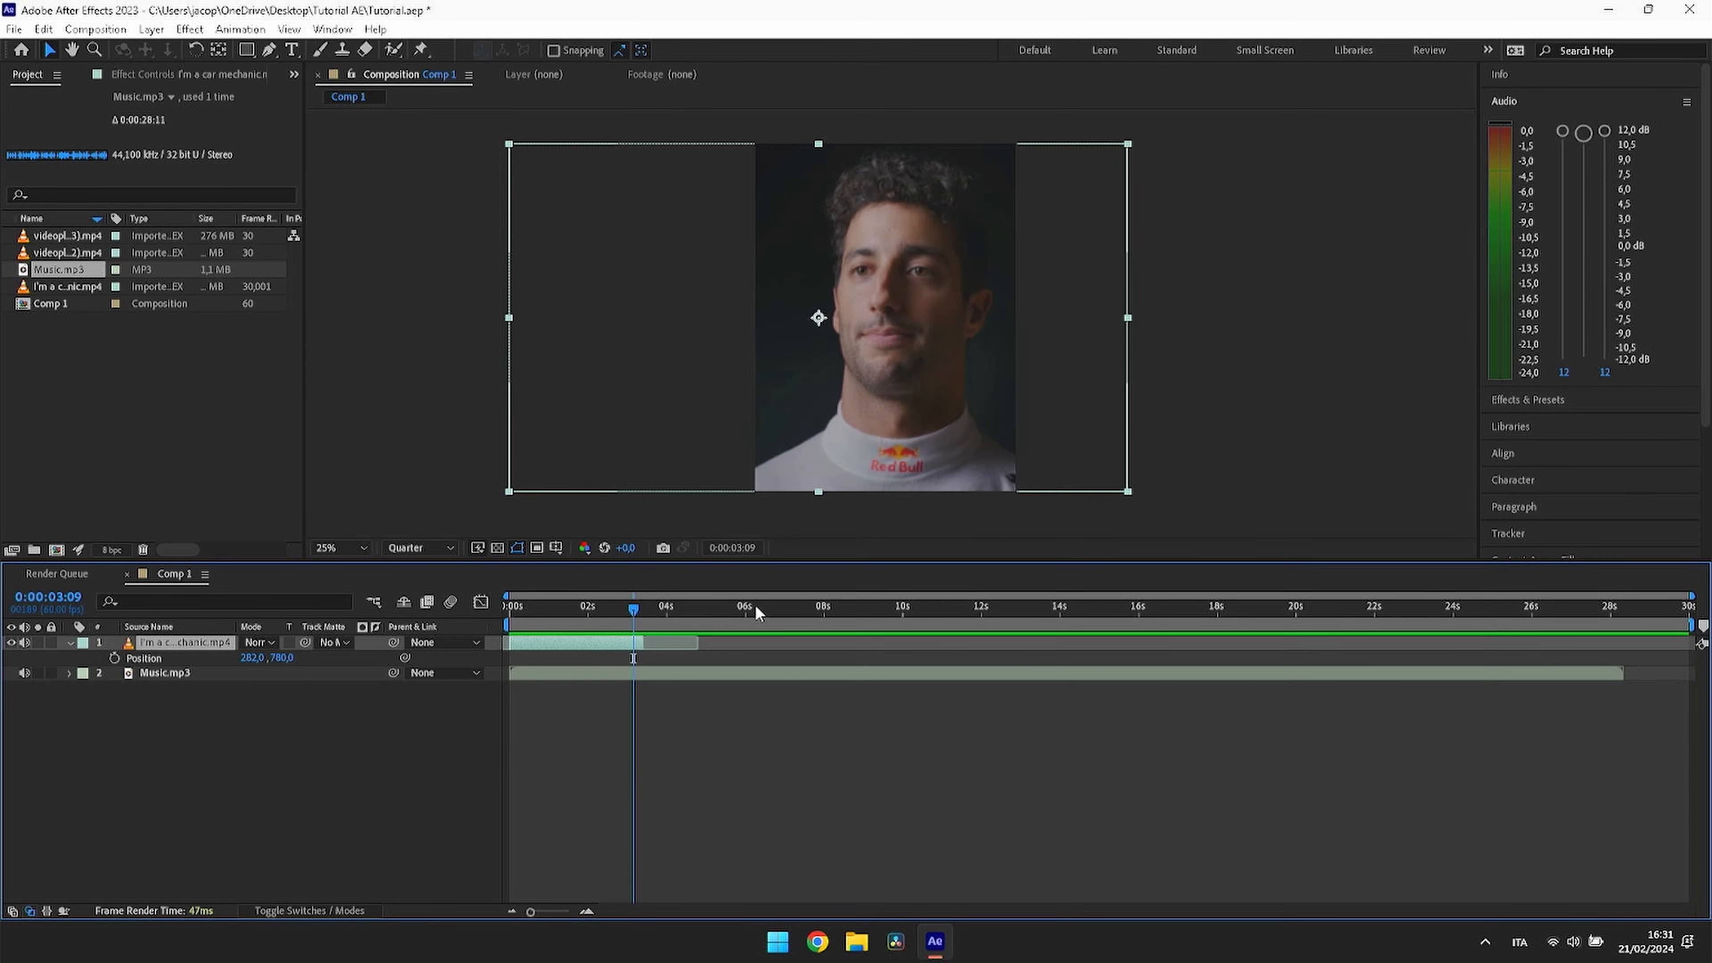
pyautogui.click(1608, 154)
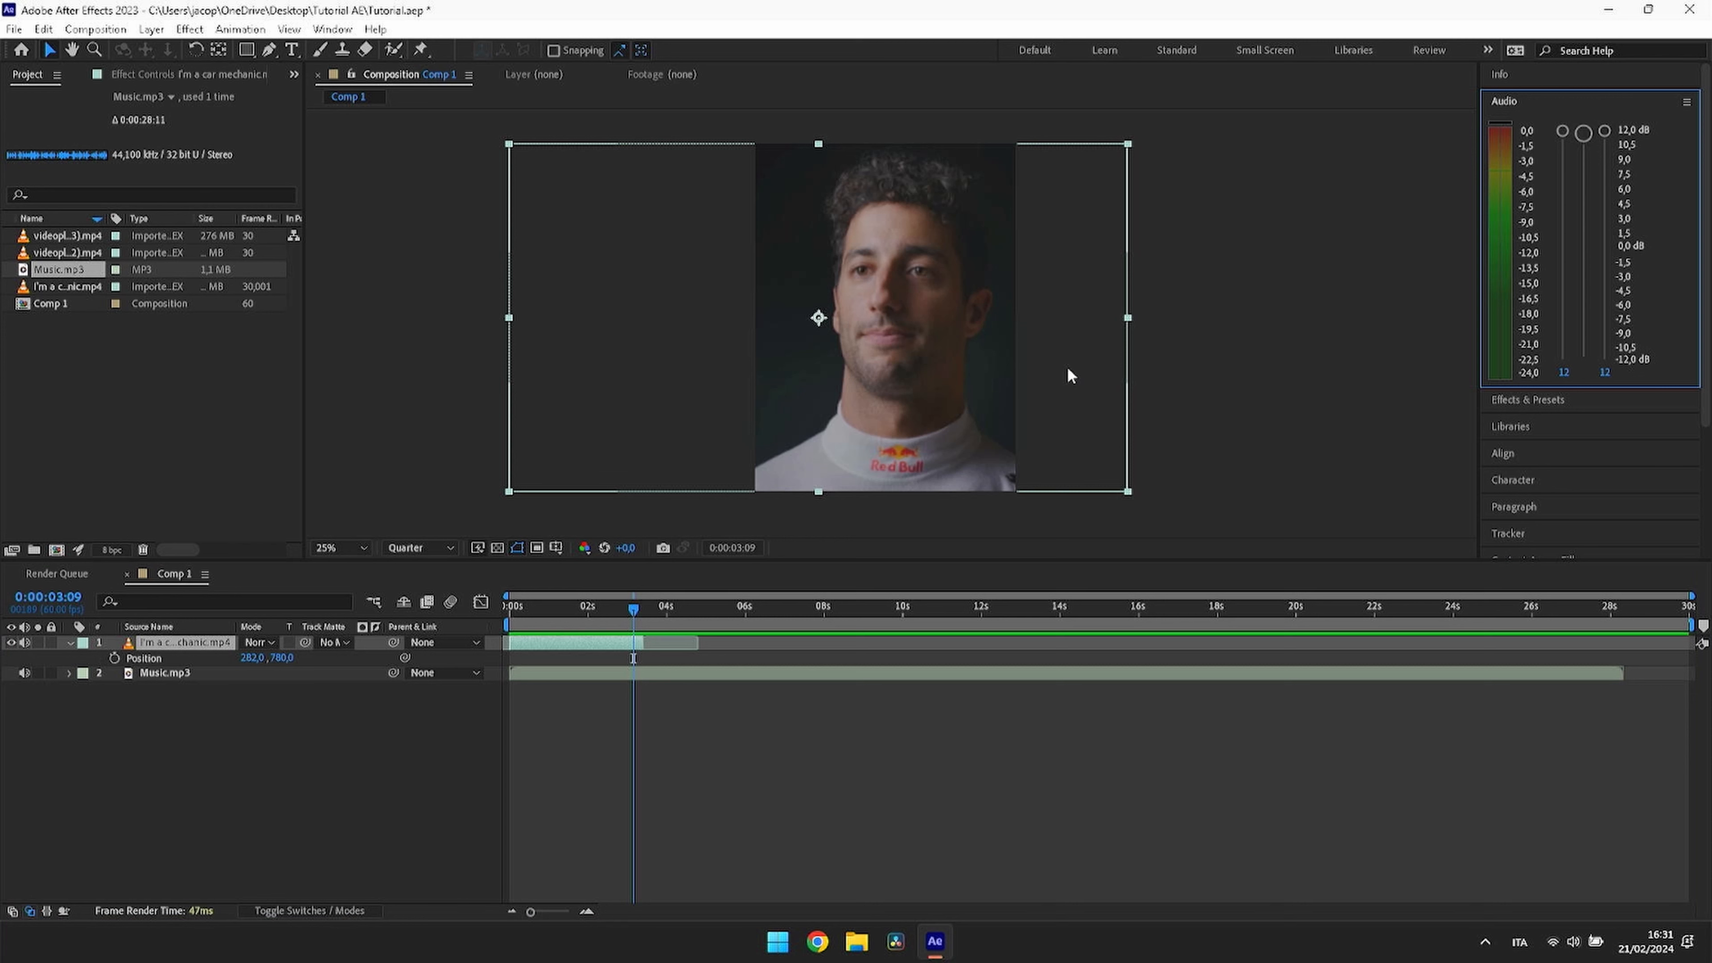
pyautogui.moveTo(634, 612); pyautogui.dragTo(478, 644)
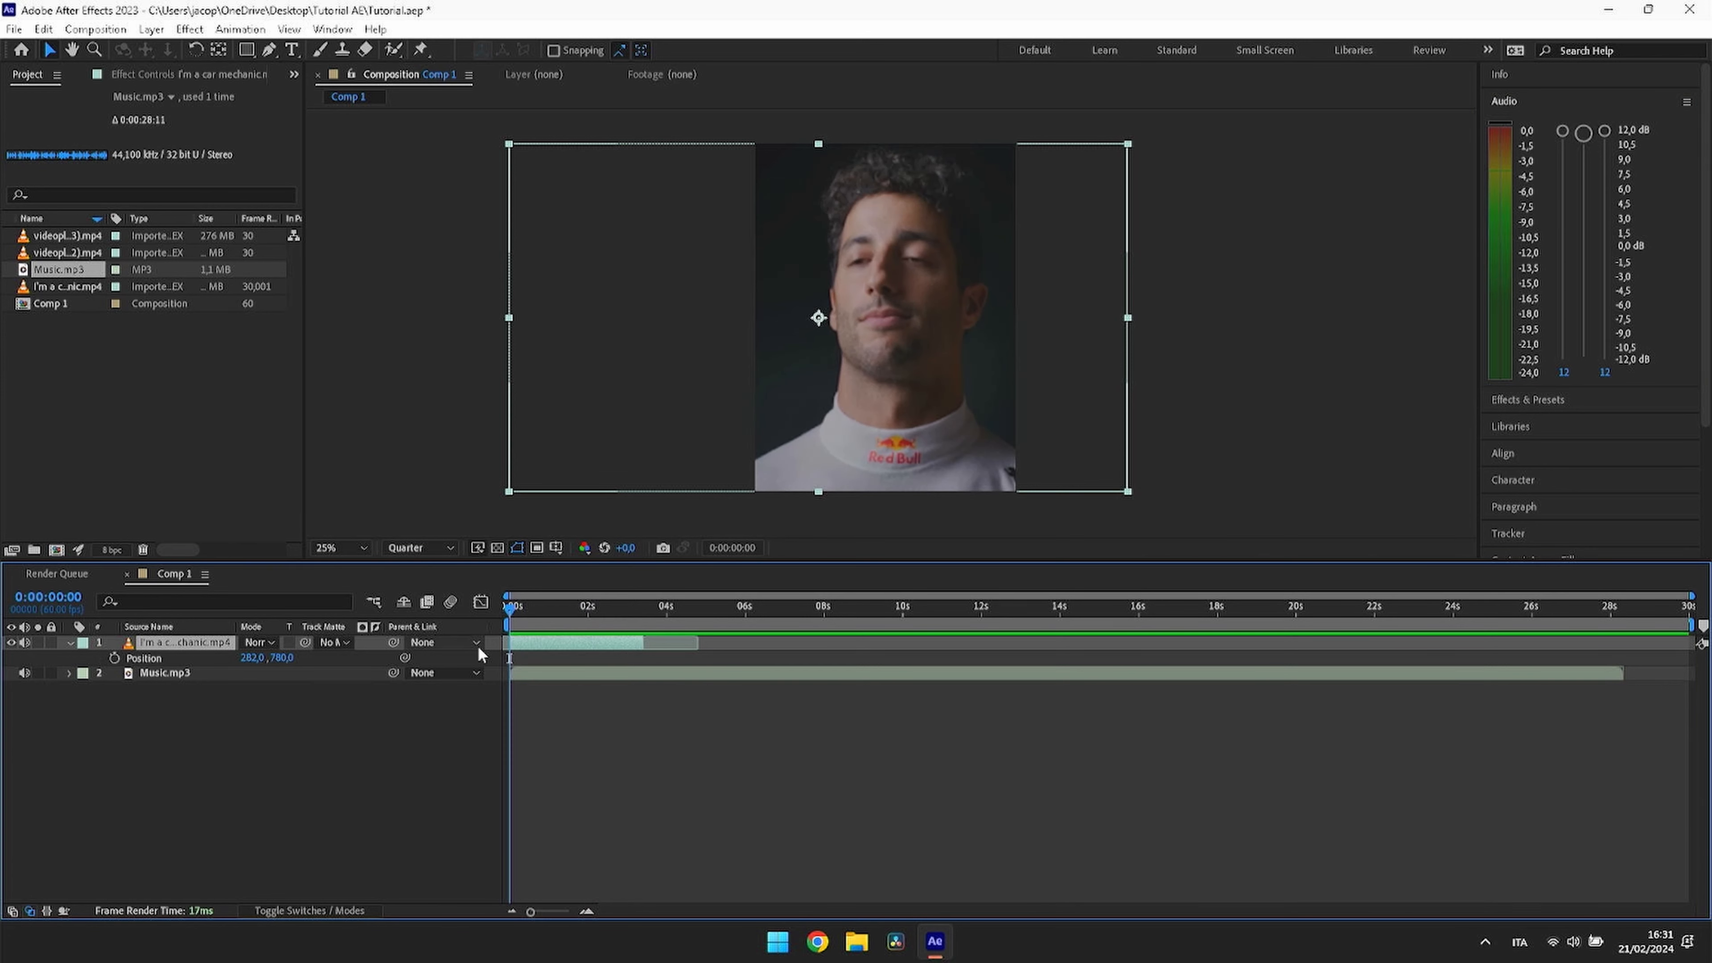
pyautogui.press('space')
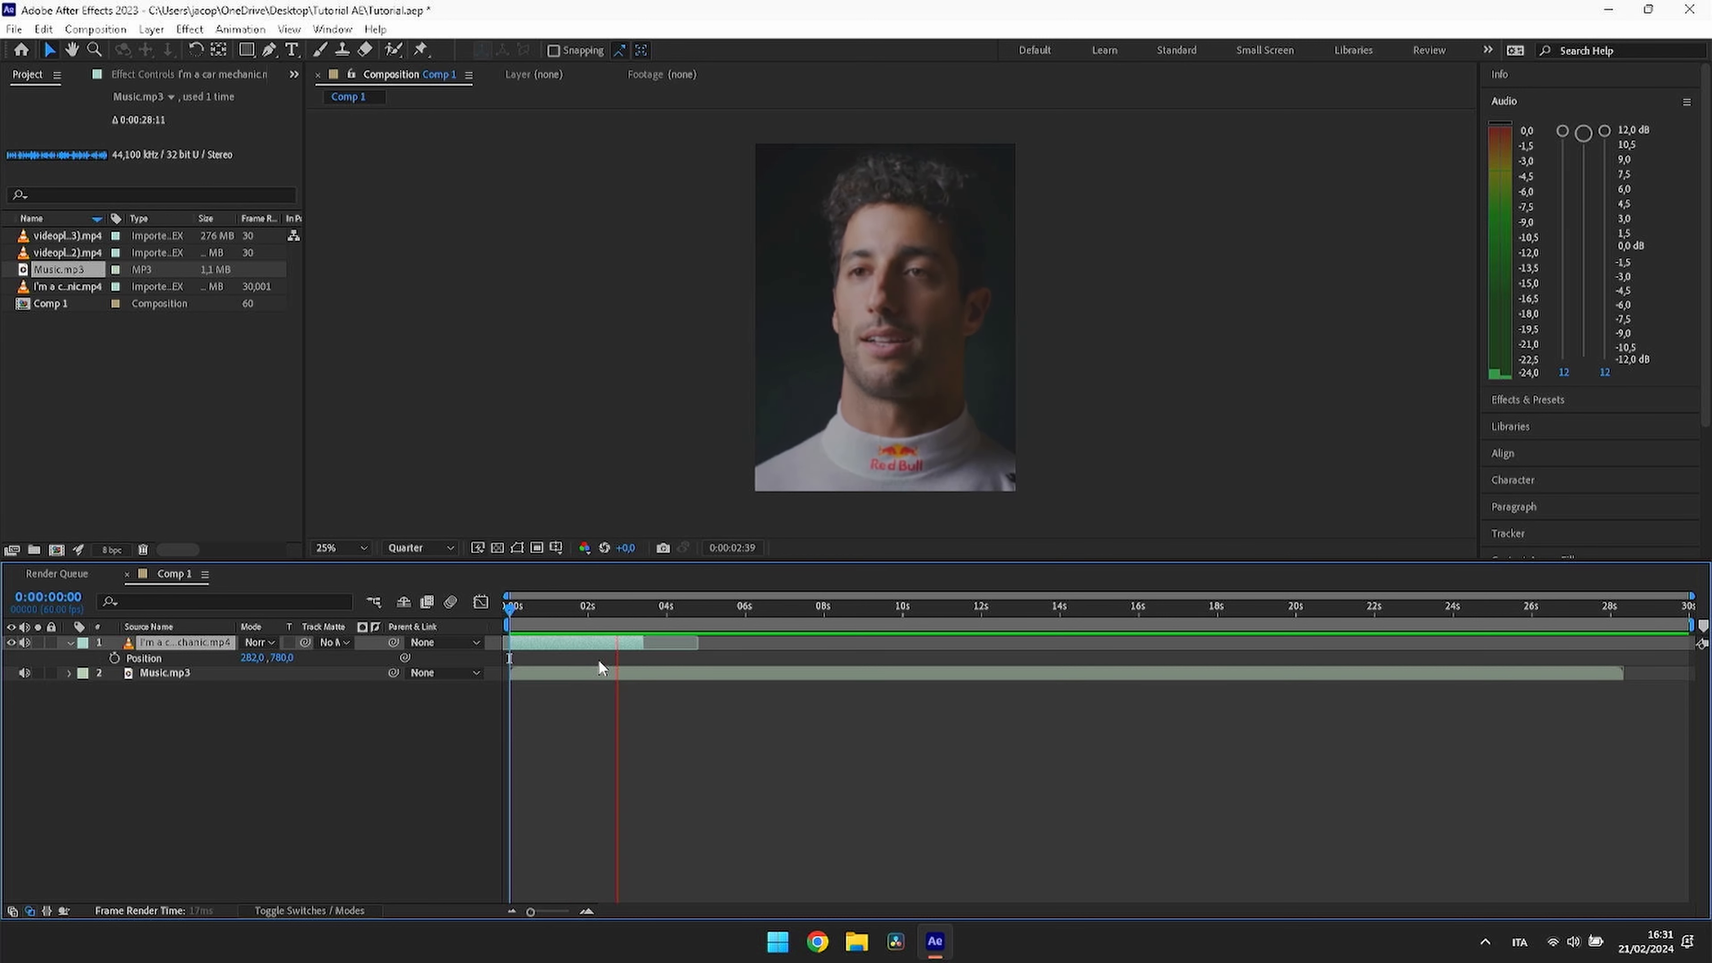
pyautogui.press('space')
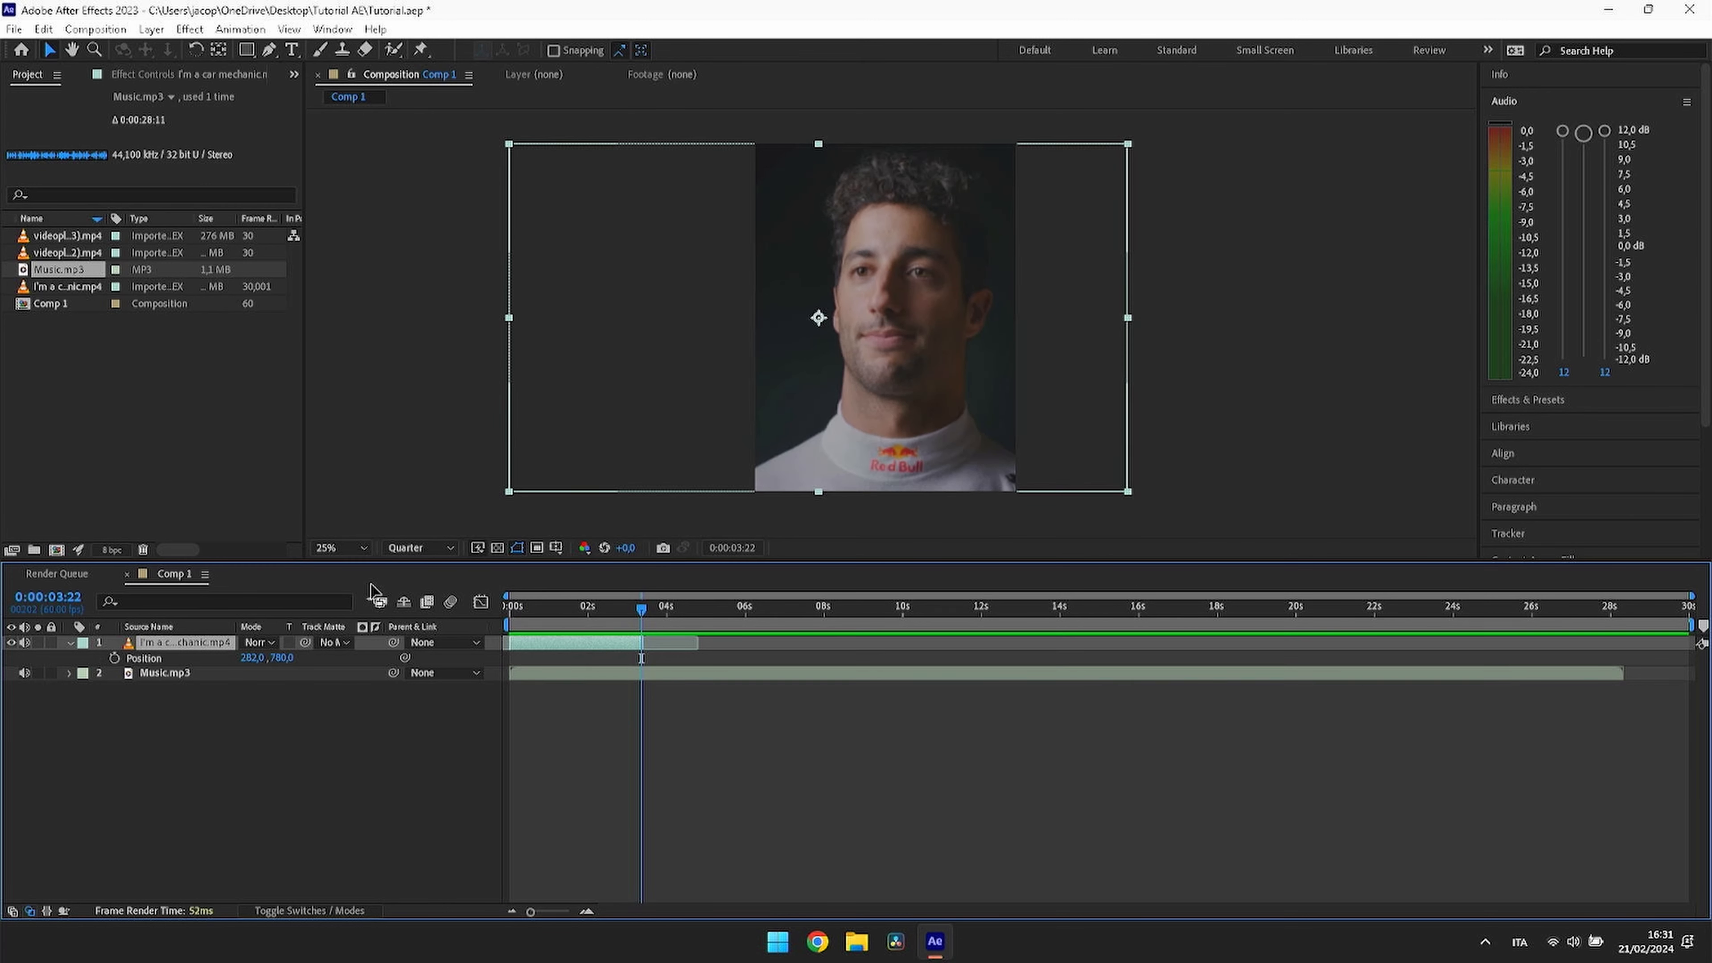
pyautogui.click(73, 344)
pyautogui.click(71, 252)
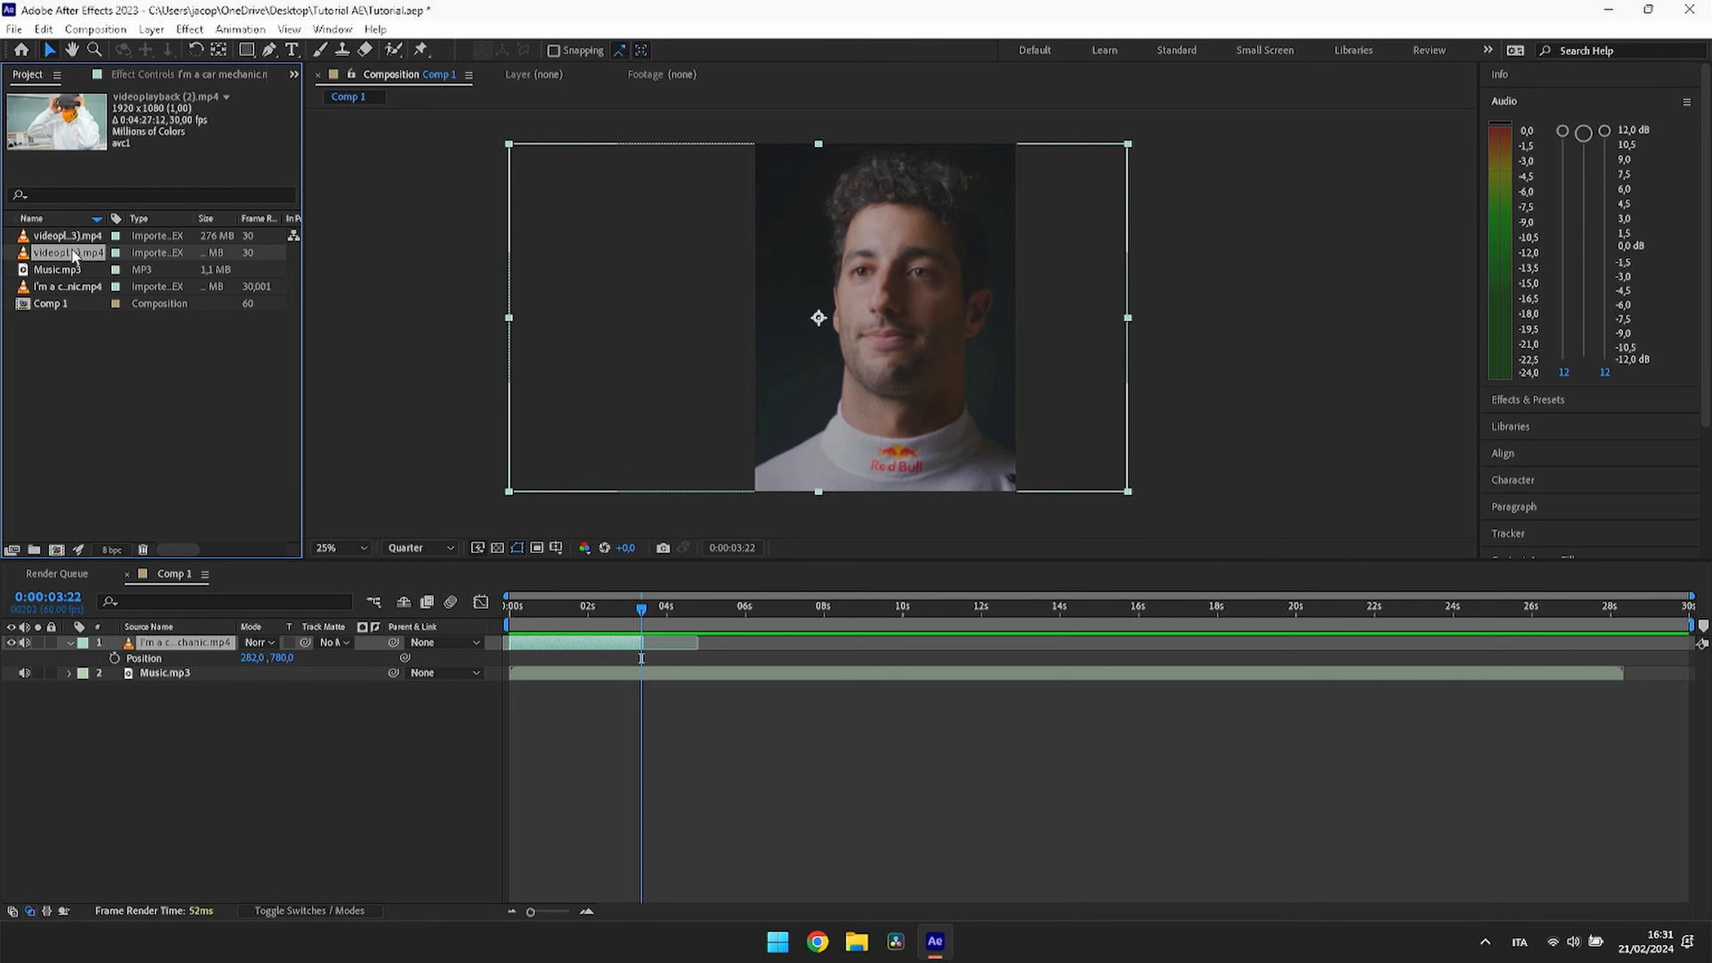
pyautogui.click(85, 239)
# Step: Split Music.mp3 at 0:00:10:57, delete the earlier part, and shift the remainder earlier with its start extended back to the composition's beginning
pyautogui.click(697, 673)
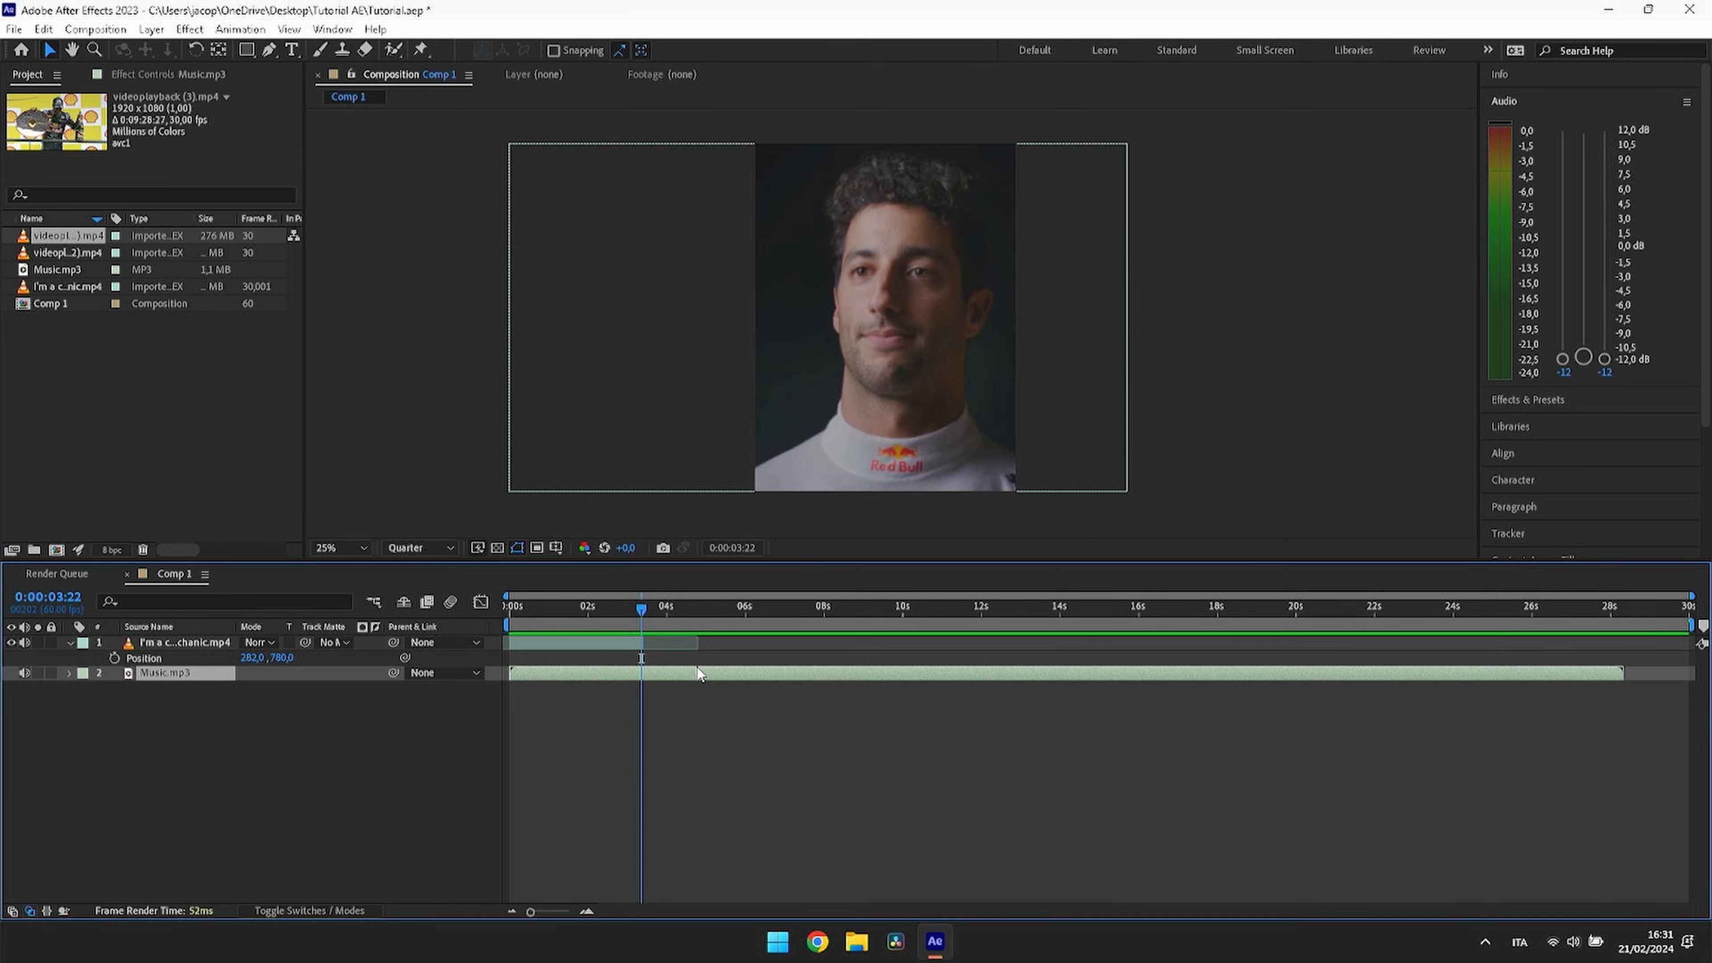
pyautogui.press('space')
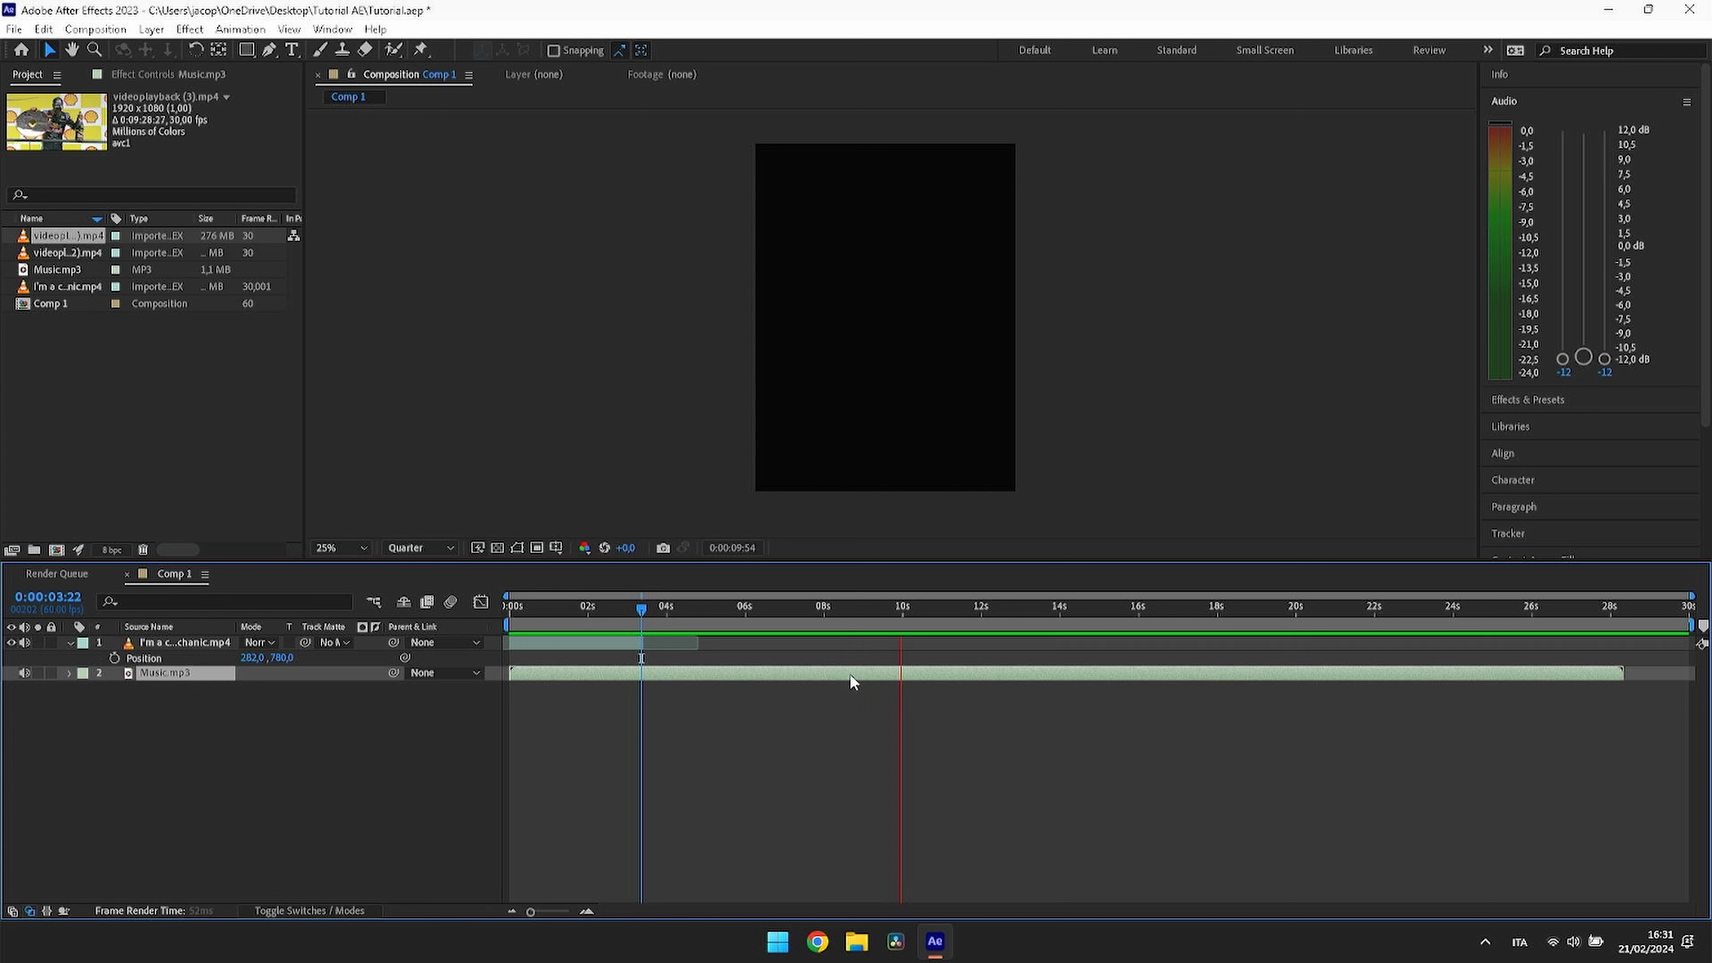
pyautogui.press('space')
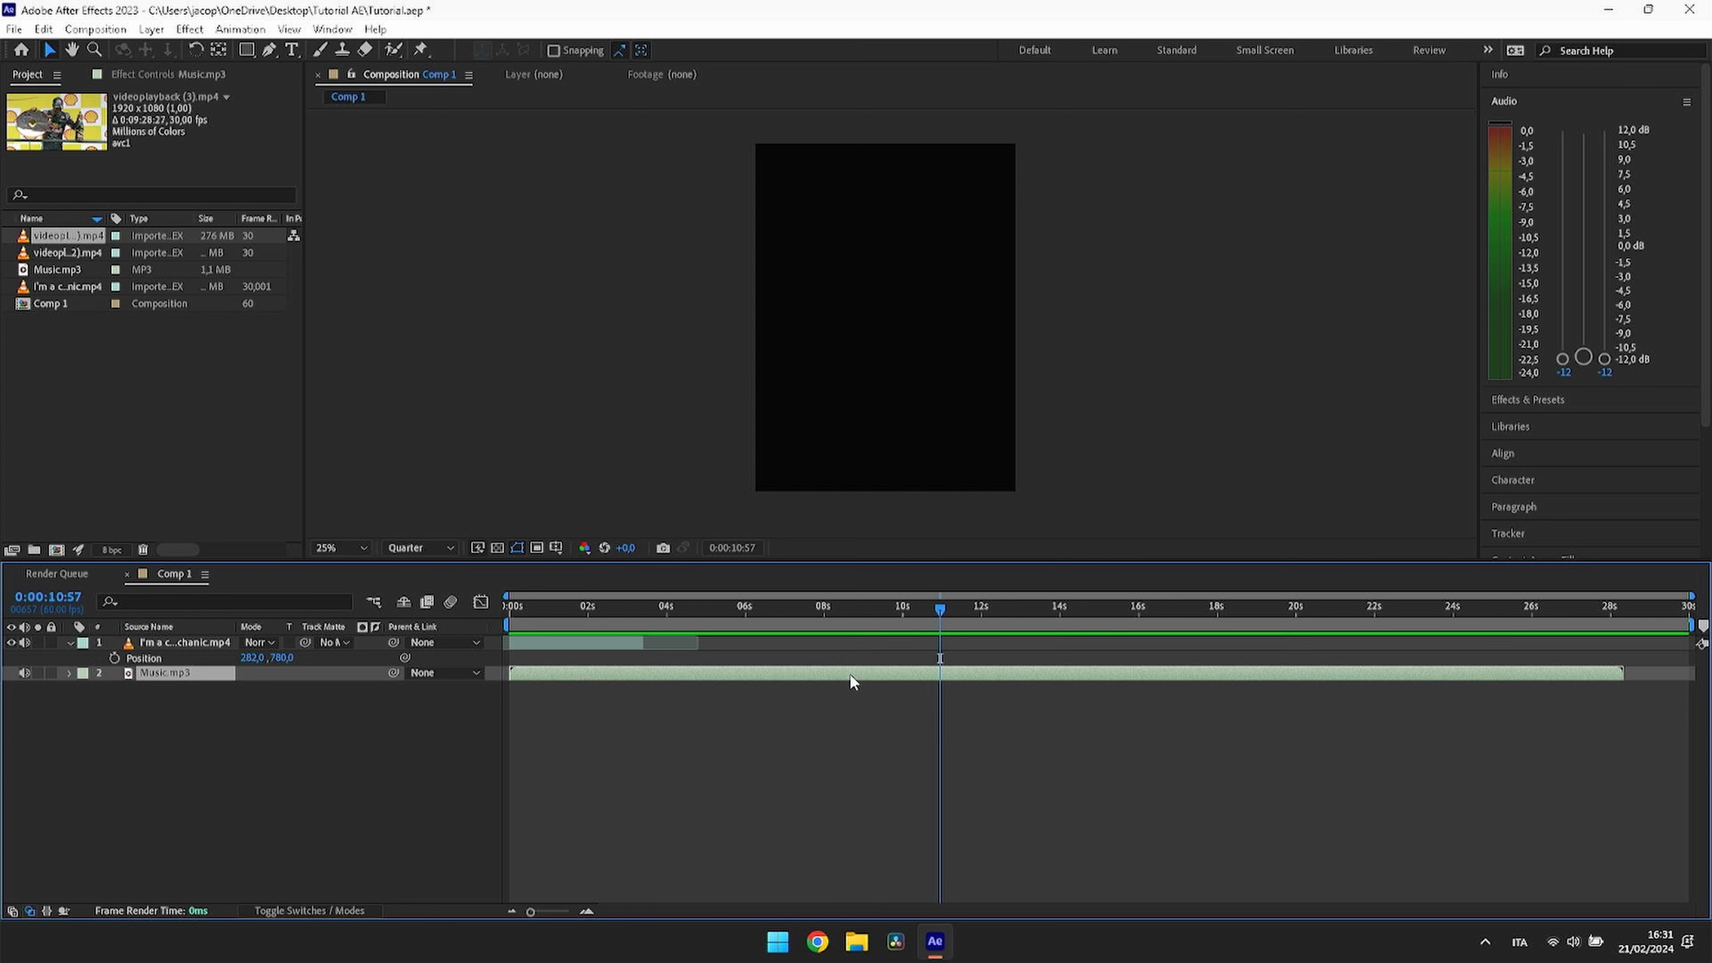
pyautogui.hotkey('ctrl', 'shift', 'd')
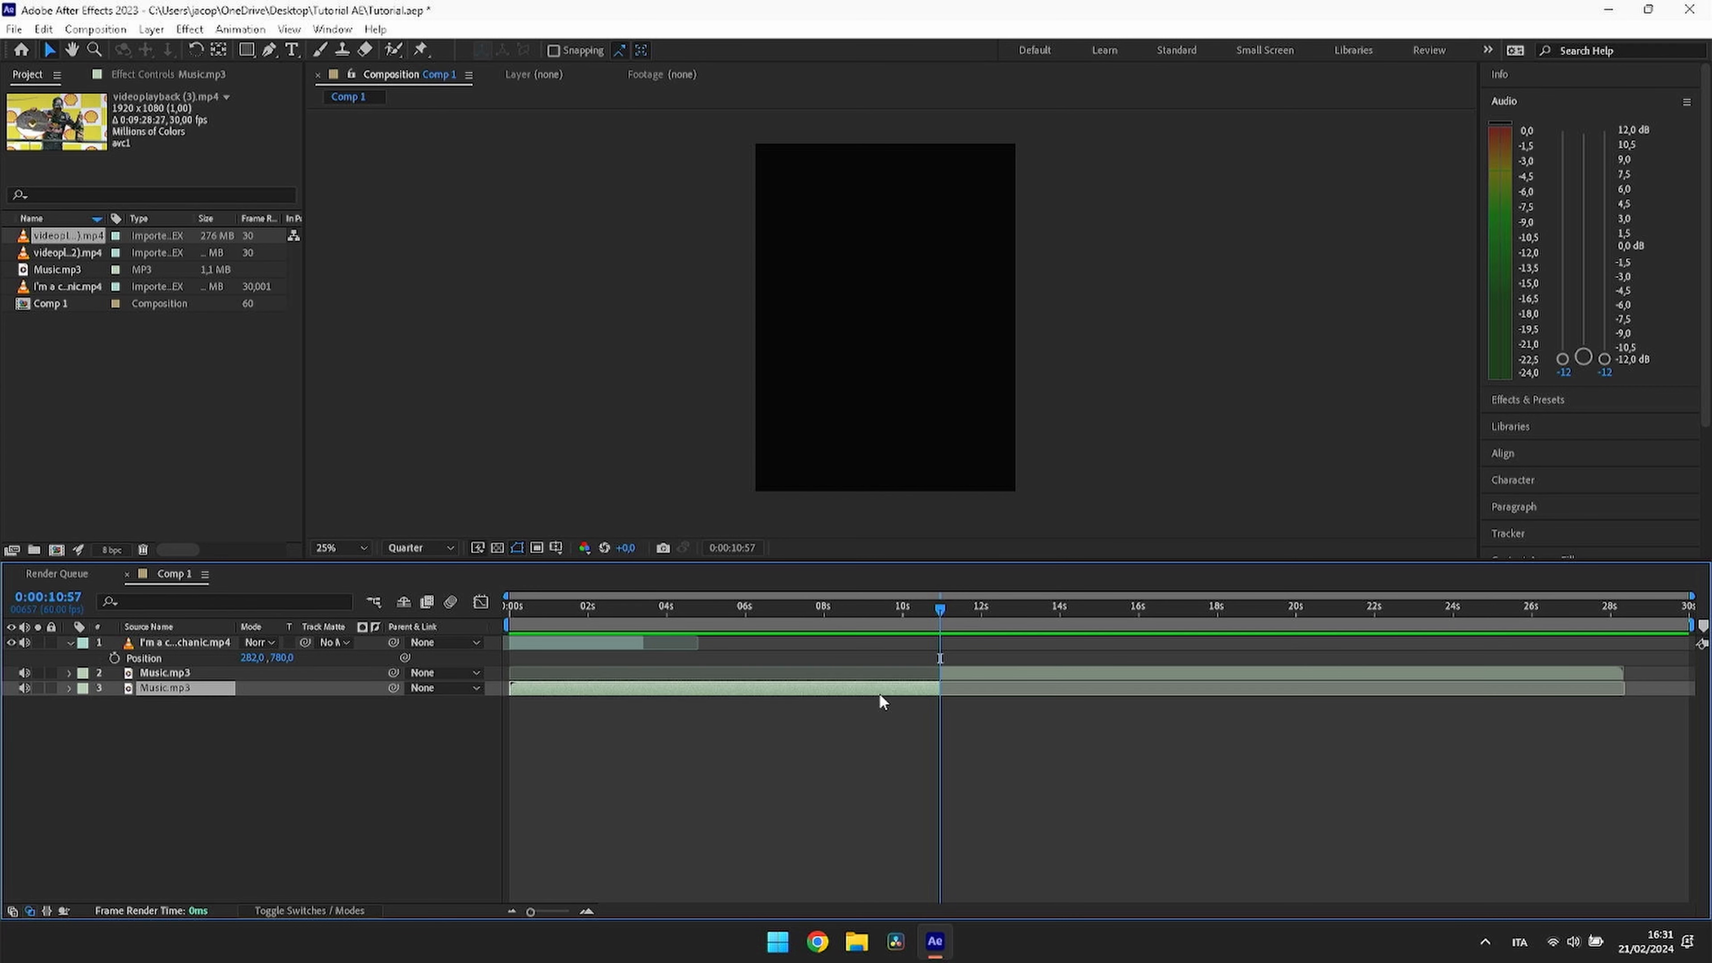
pyautogui.press('Delete')
pyautogui.moveTo(967, 682); pyautogui.dragTo(507, 676)
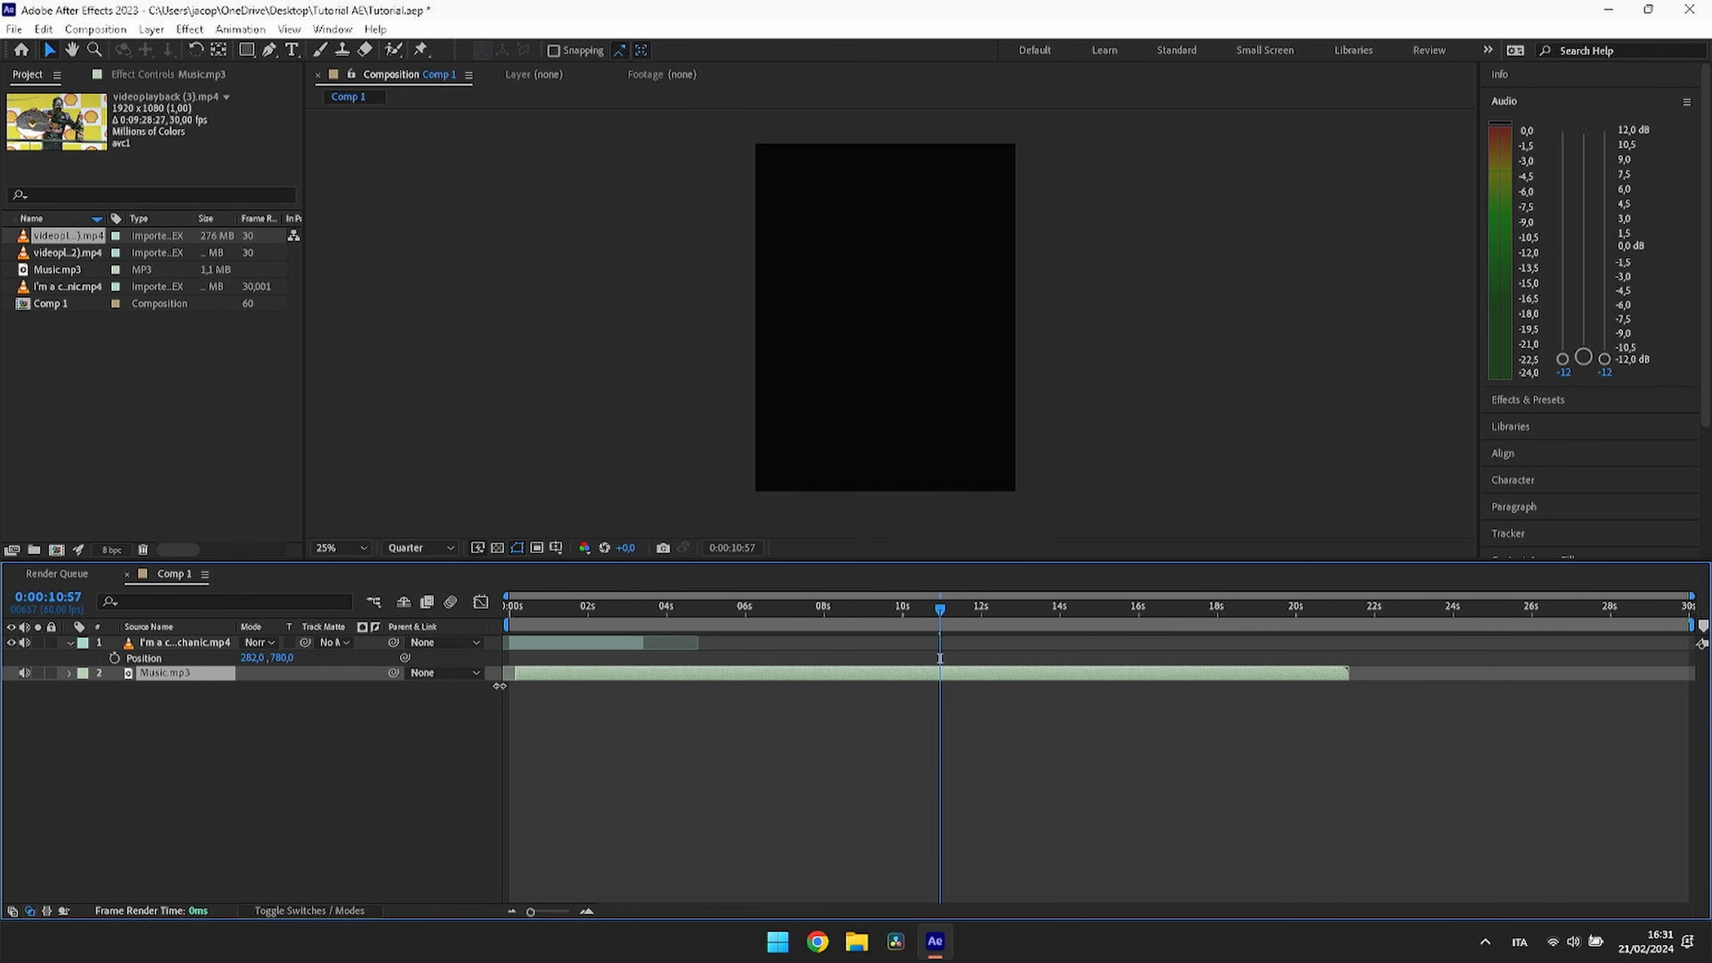
# Step: Preview the sound around the end of the car mechanic clip and shift Music.mp3 slightly earlier to line up its beat with the cut
pyautogui.moveTo(646, 605); pyautogui.dragTo(599, 643)
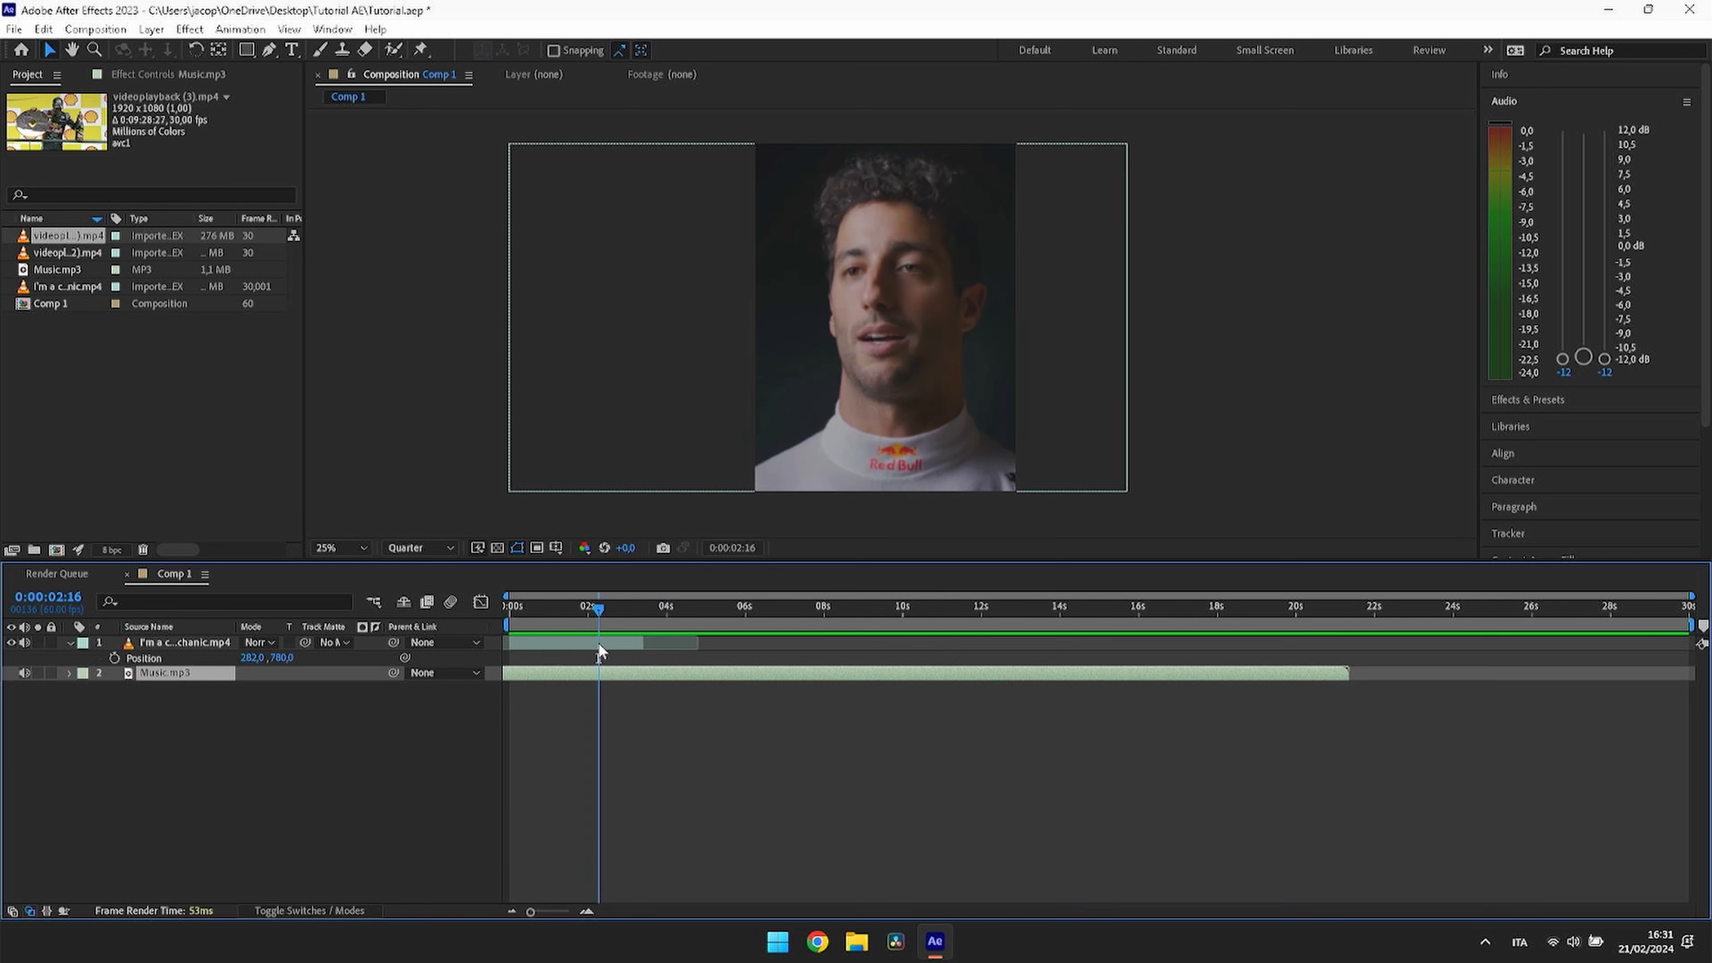
pyautogui.press('space')
pyautogui.press('space')
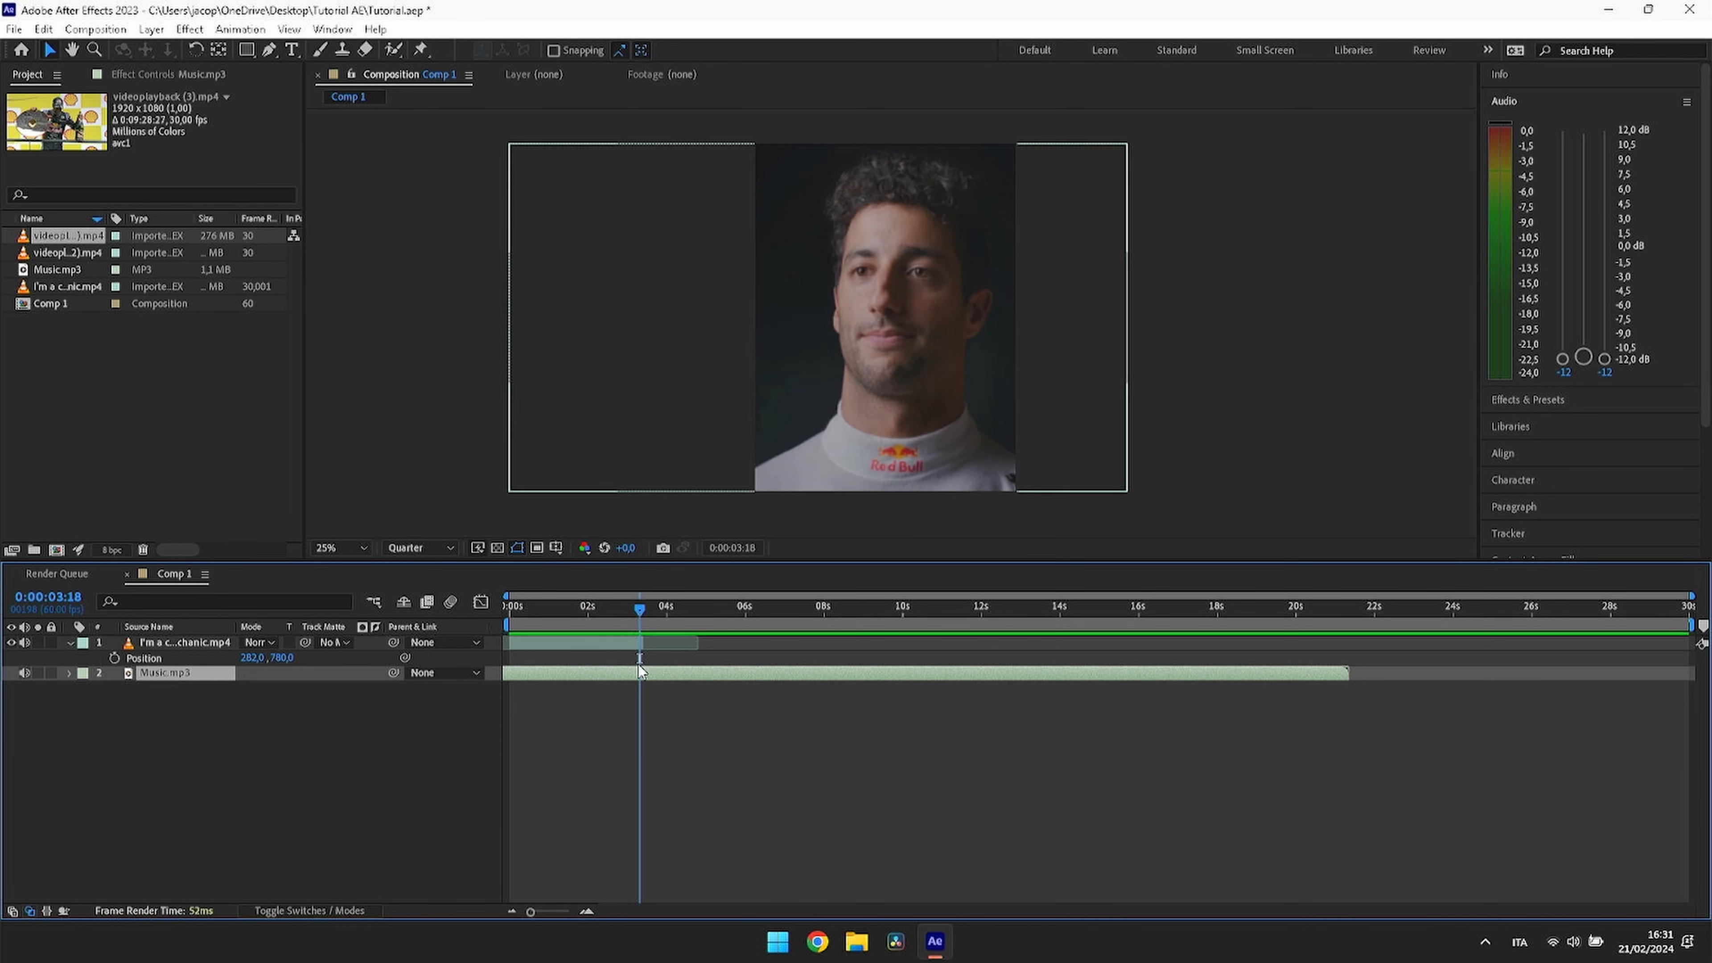
pyautogui.press('space')
pyautogui.press('space')
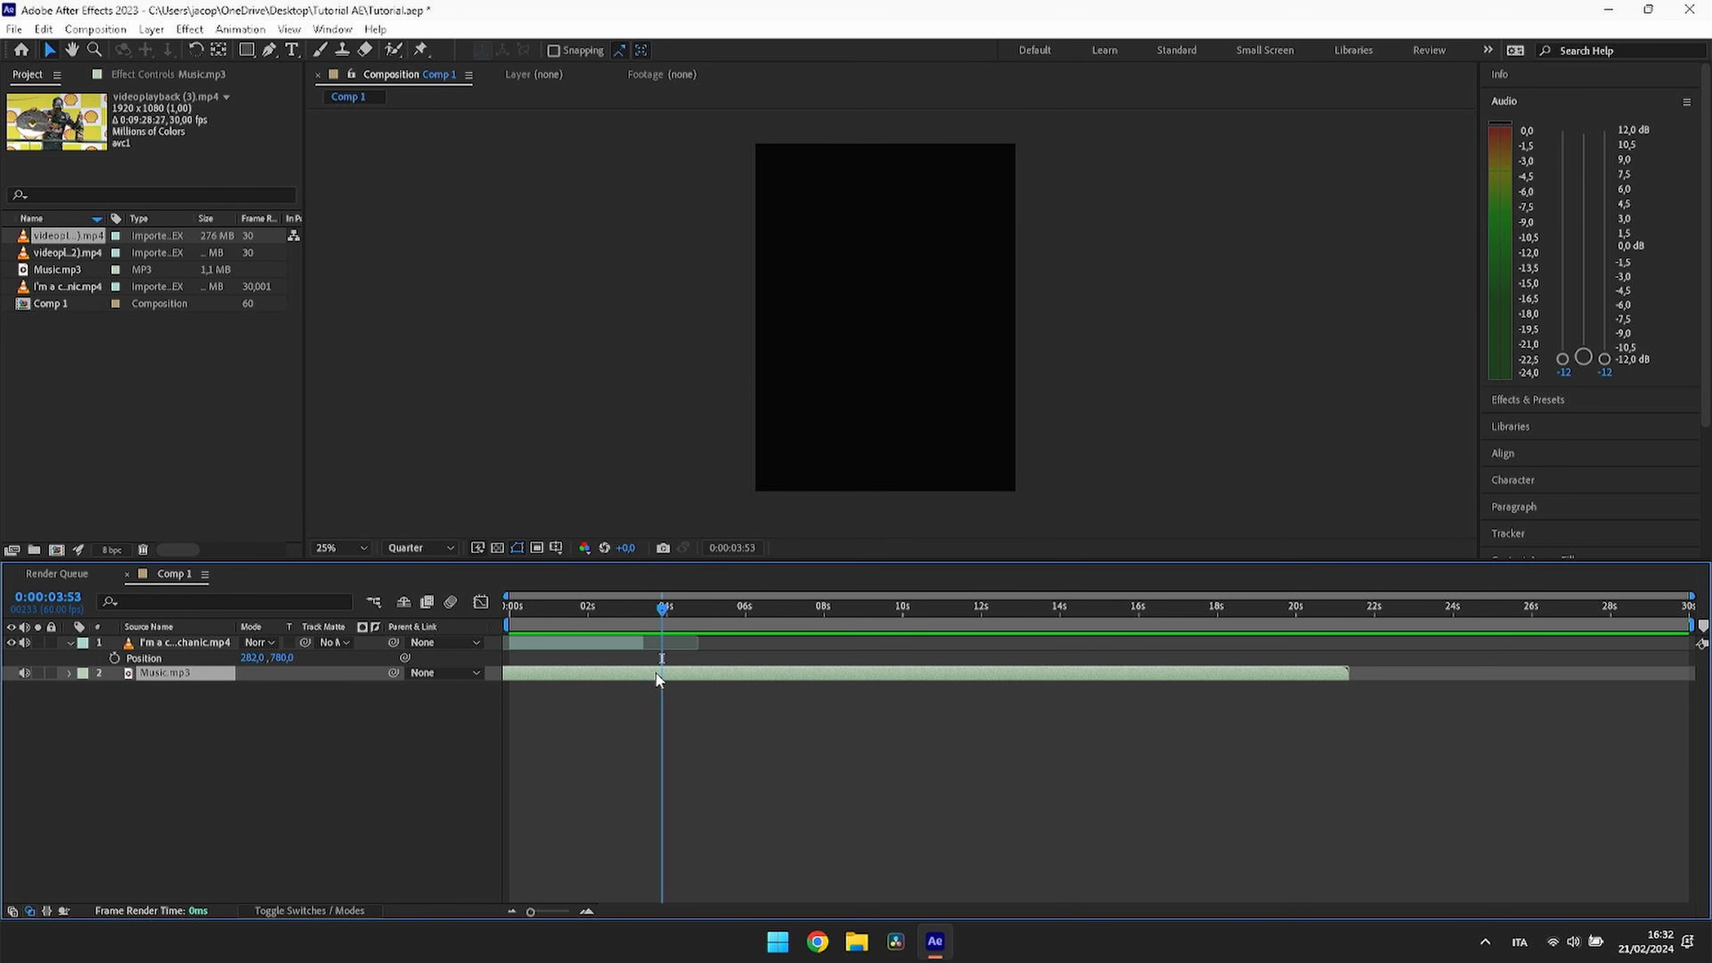
pyautogui.moveTo(656, 673); pyautogui.dragTo(643, 680)
# Step: Convert the composition's audio to keyframes using Keyframe Assistant
pyautogui.rightClick(648, 674)
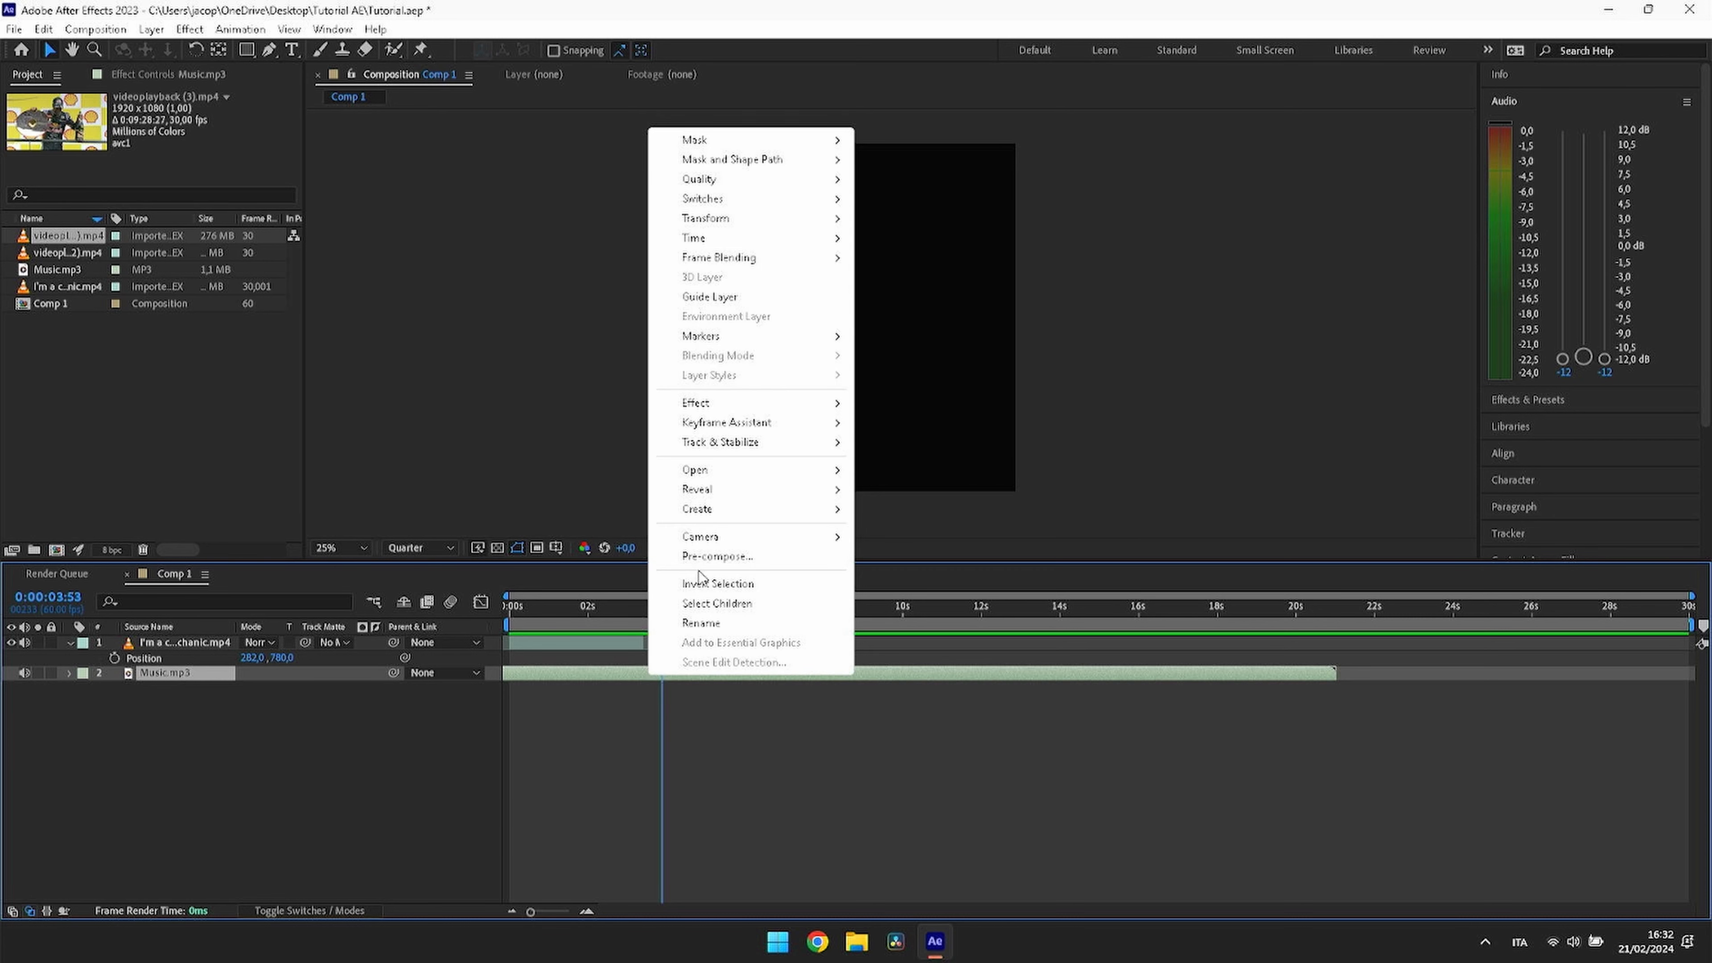
pyautogui.moveTo(770, 423)
pyautogui.click(967, 423)
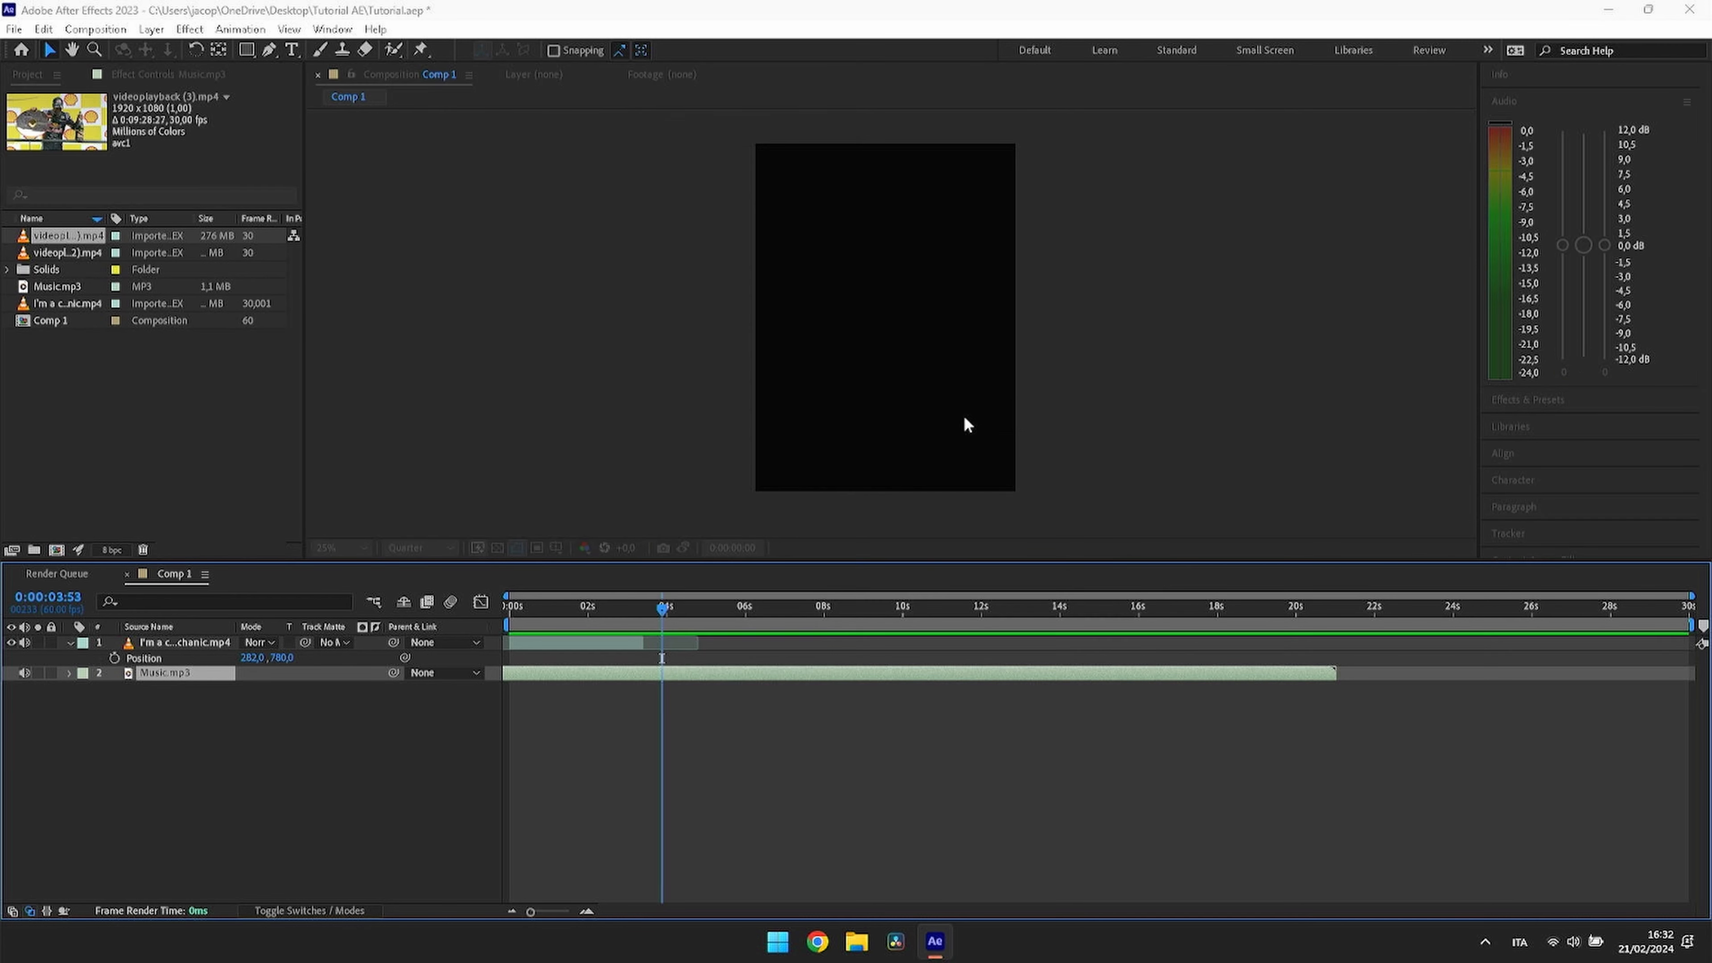
pyautogui.click(660, 642)
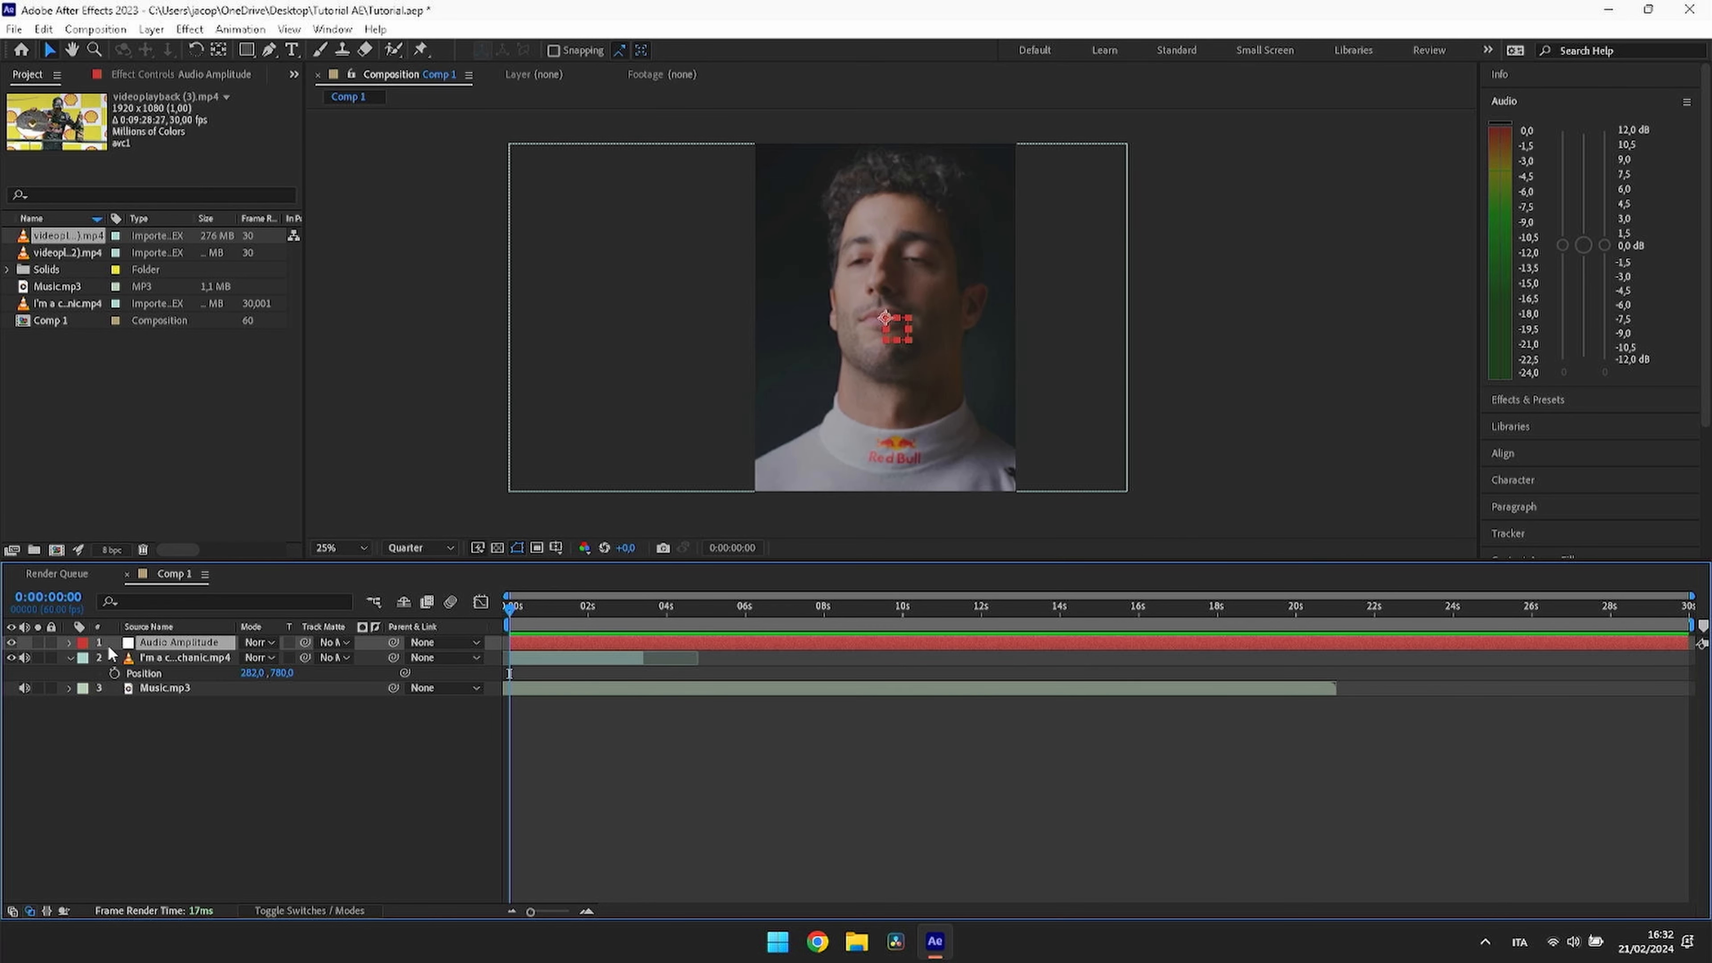
# Step: Expand the Audio Amplitude layer's Both Channels effect and display its Slider curve in the Graph Editor
pyautogui.click(70, 643)
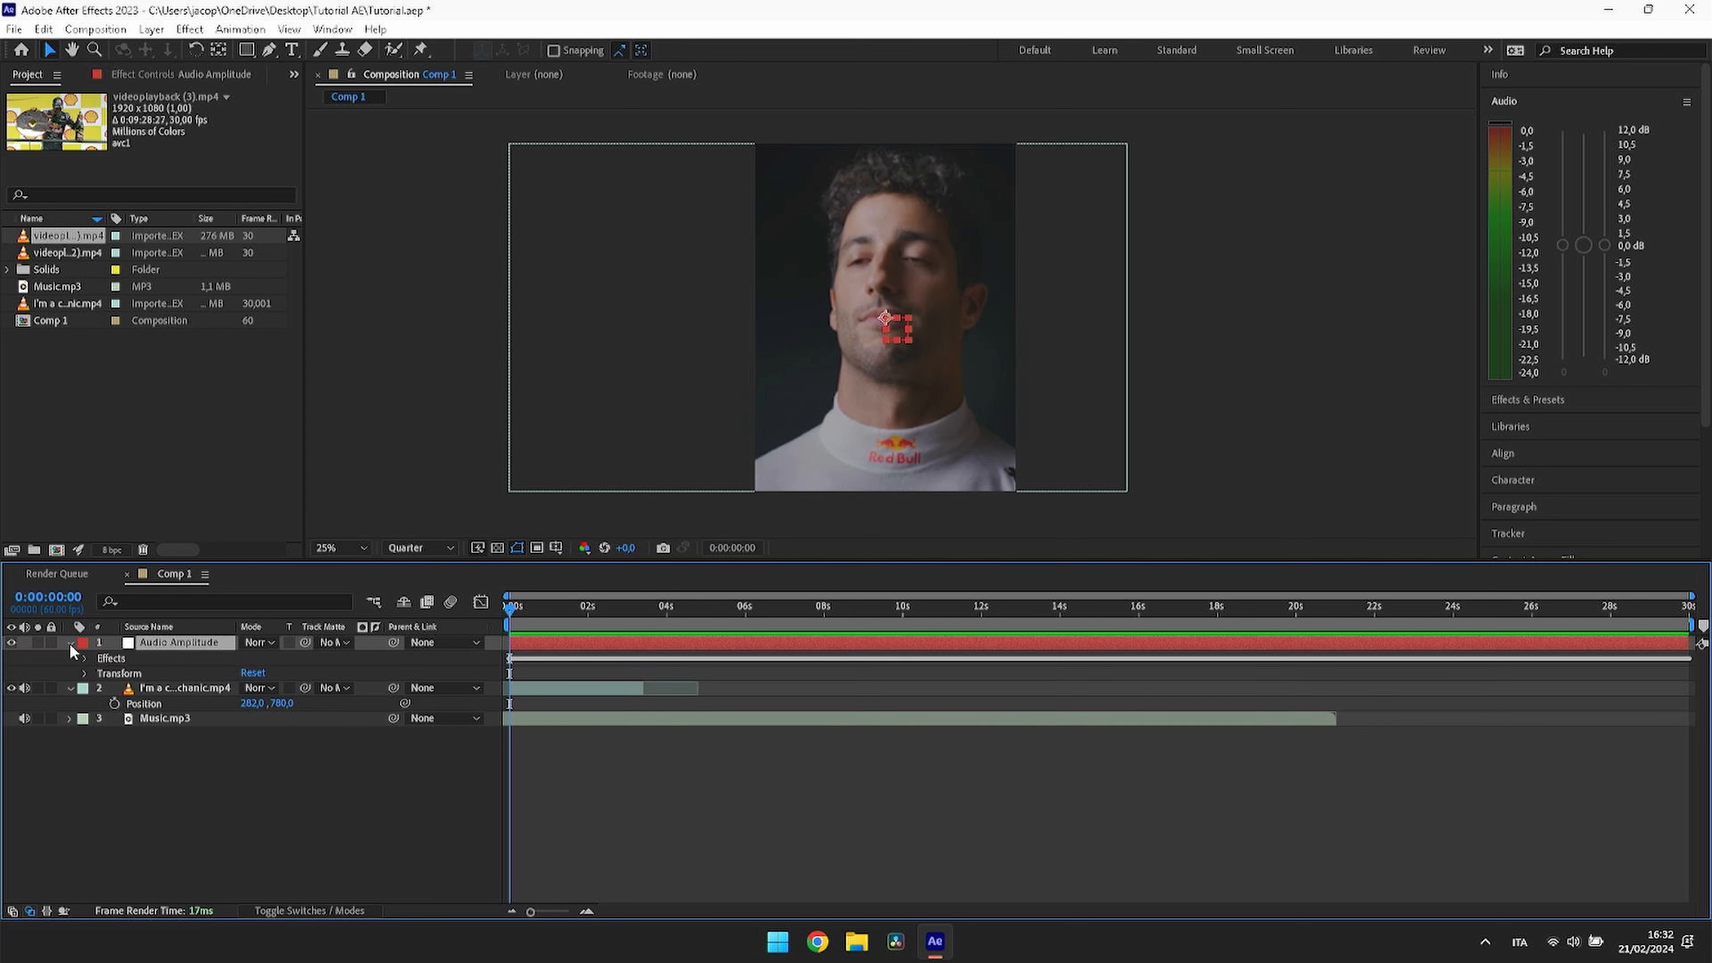
pyautogui.click(85, 658)
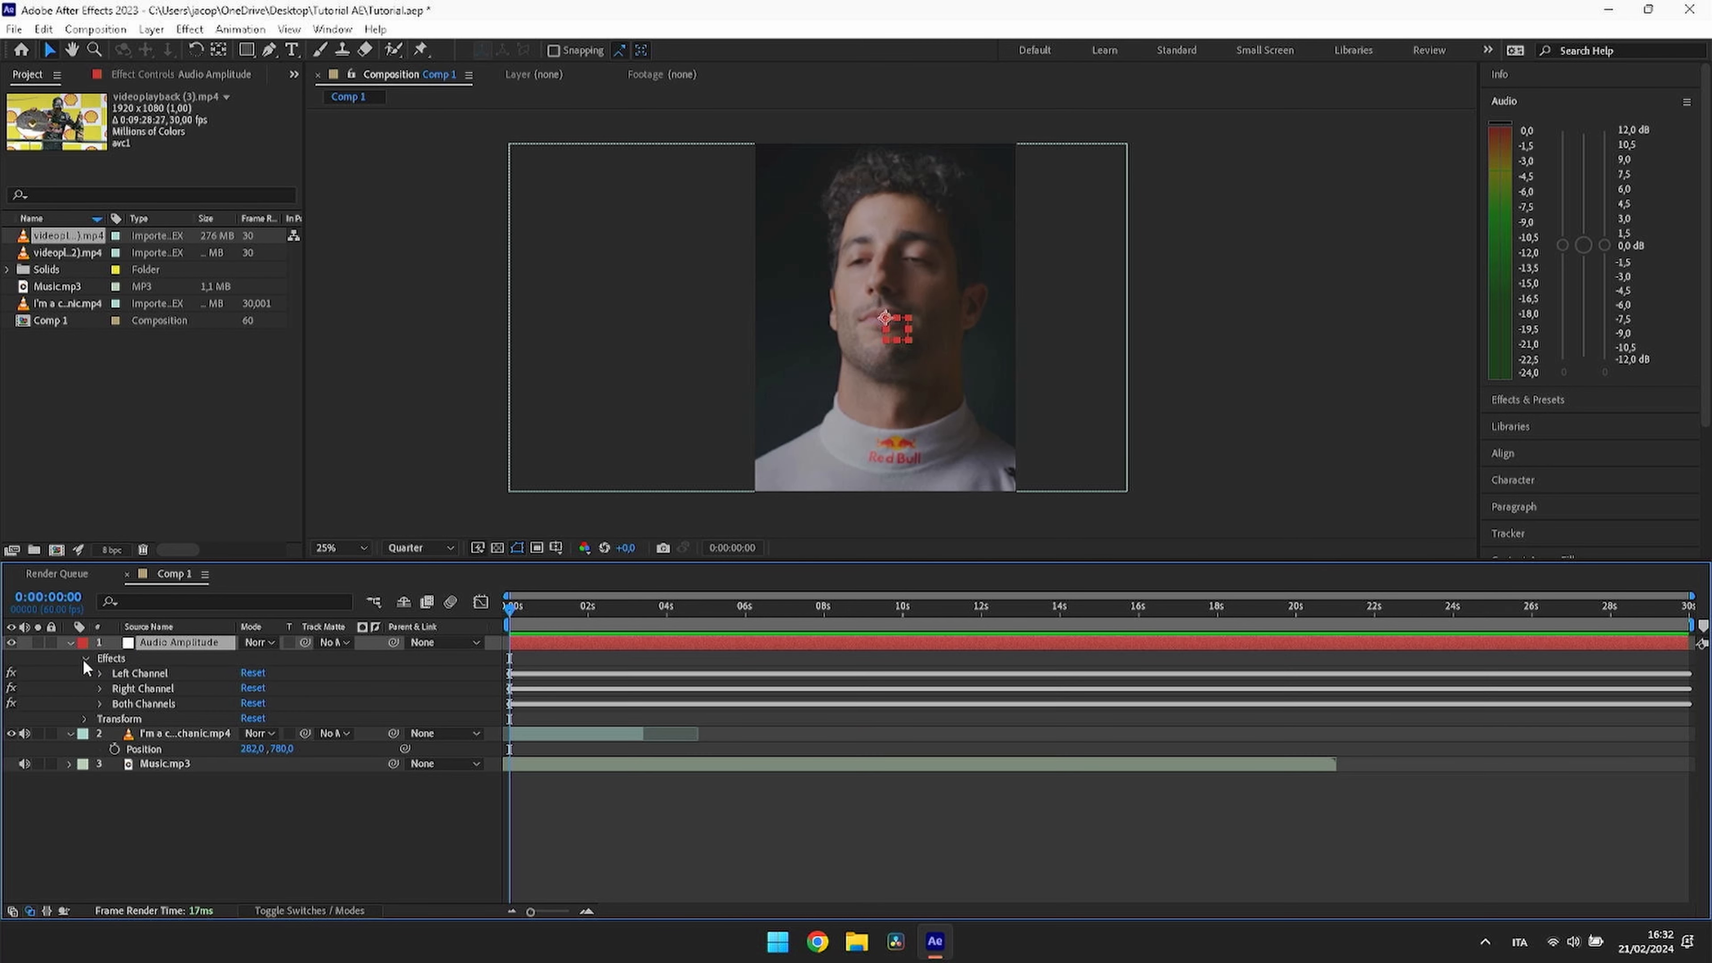
pyautogui.click(142, 704)
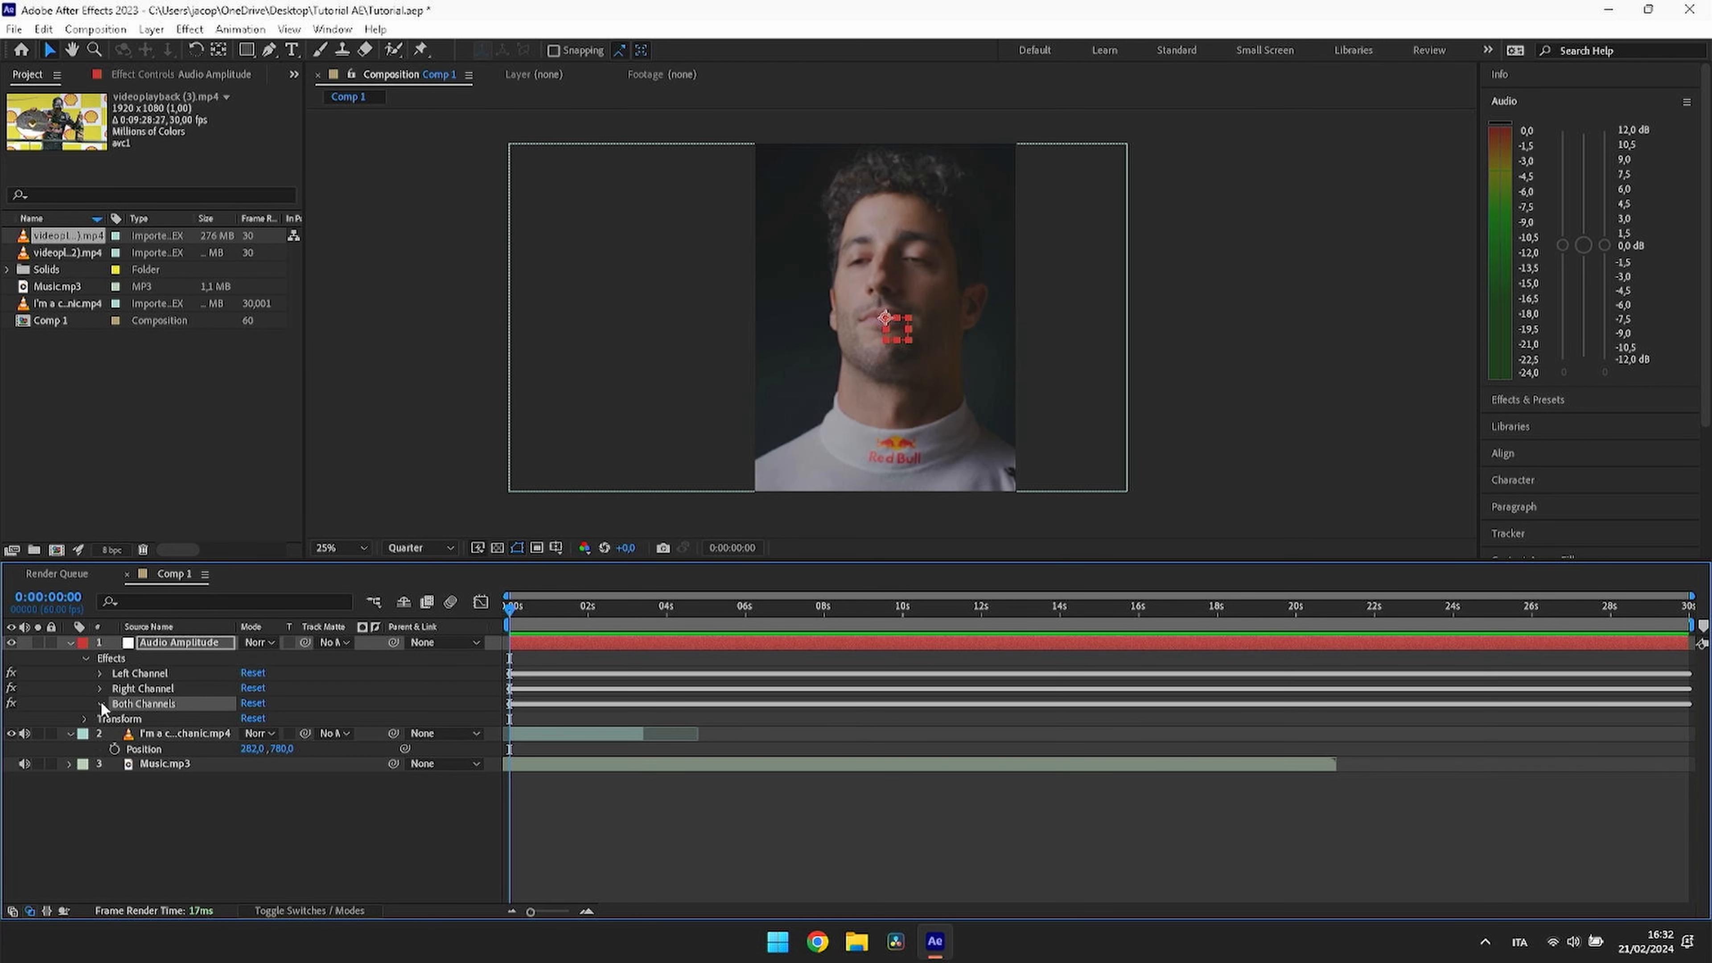
pyautogui.click(101, 703)
pyautogui.click(182, 719)
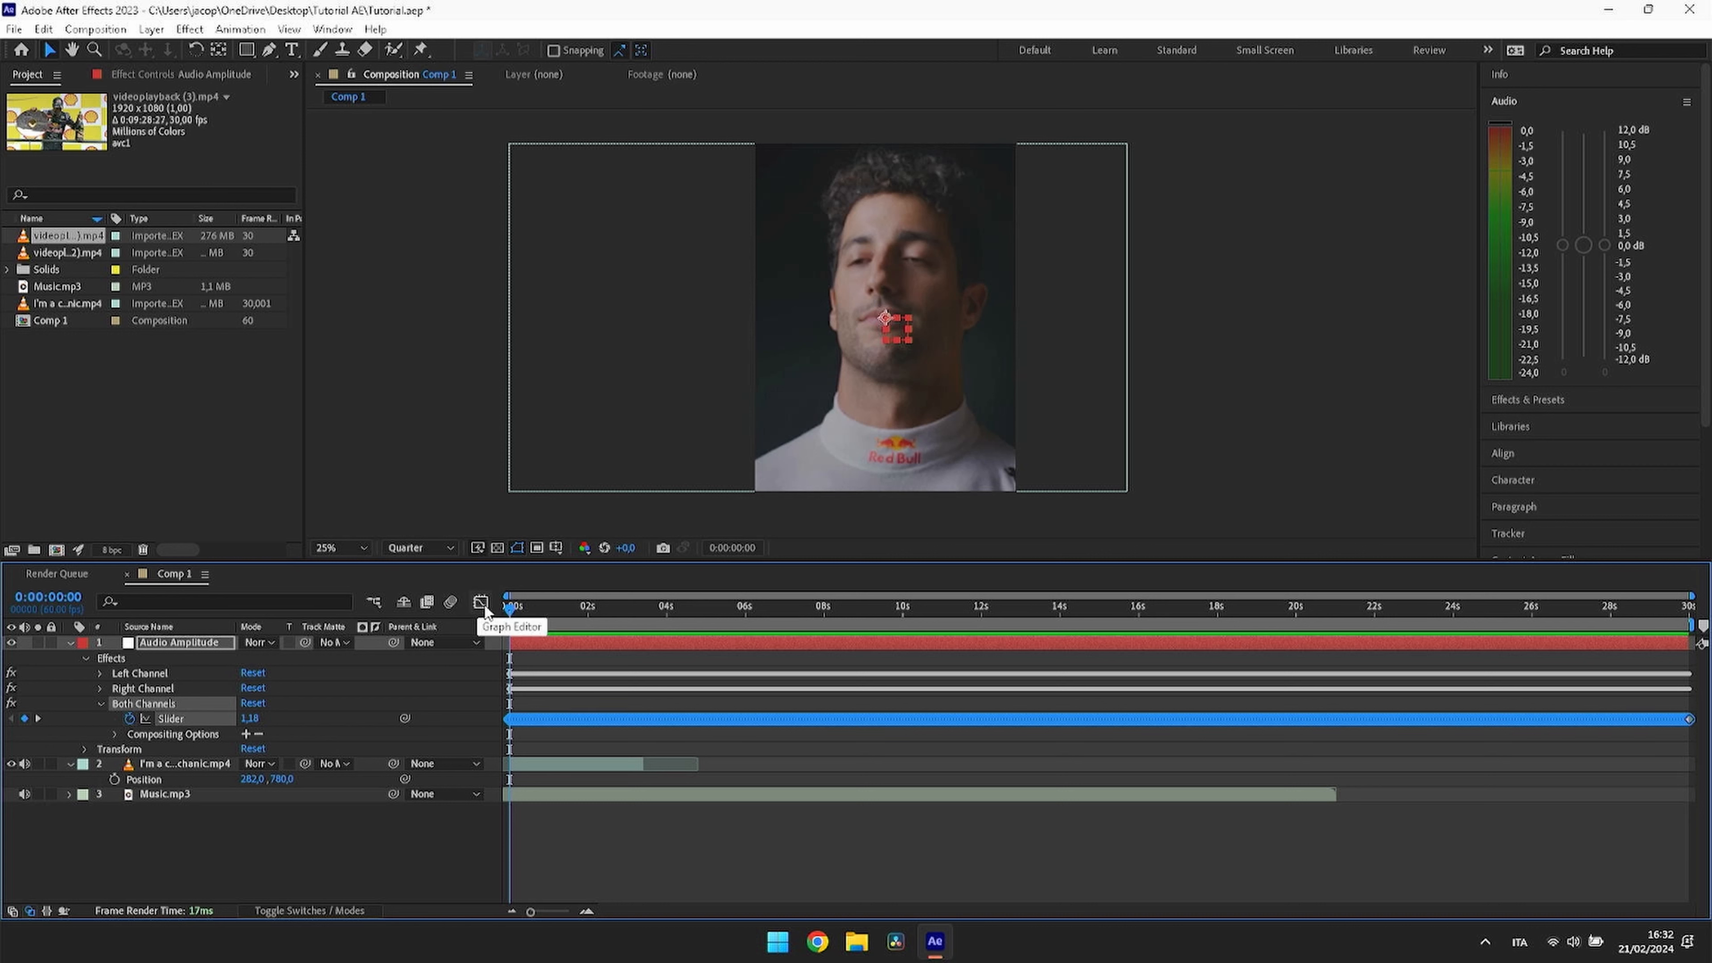
pyautogui.click(483, 609)
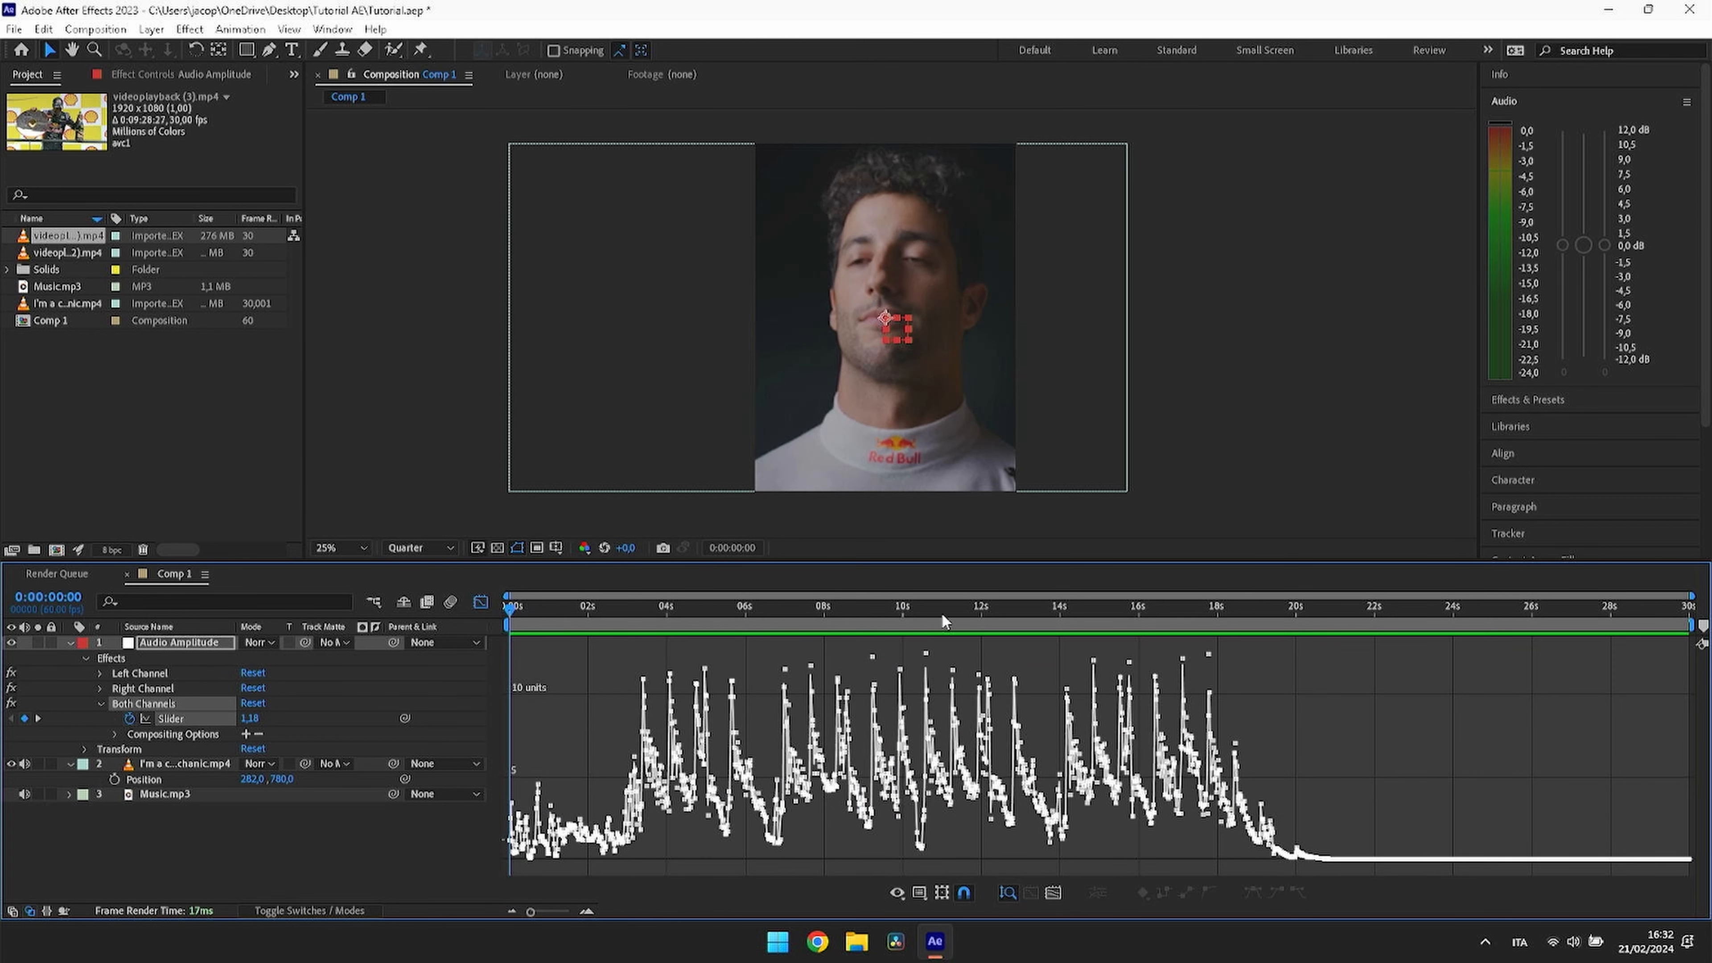
# Step: Add composition markers on the first four high amplitude peaks, from 0:00:03:24 to 0:00:05:40, with the timeline zoomed in
pyautogui.moveTo(942, 615); pyautogui.dragTo(644, 712)
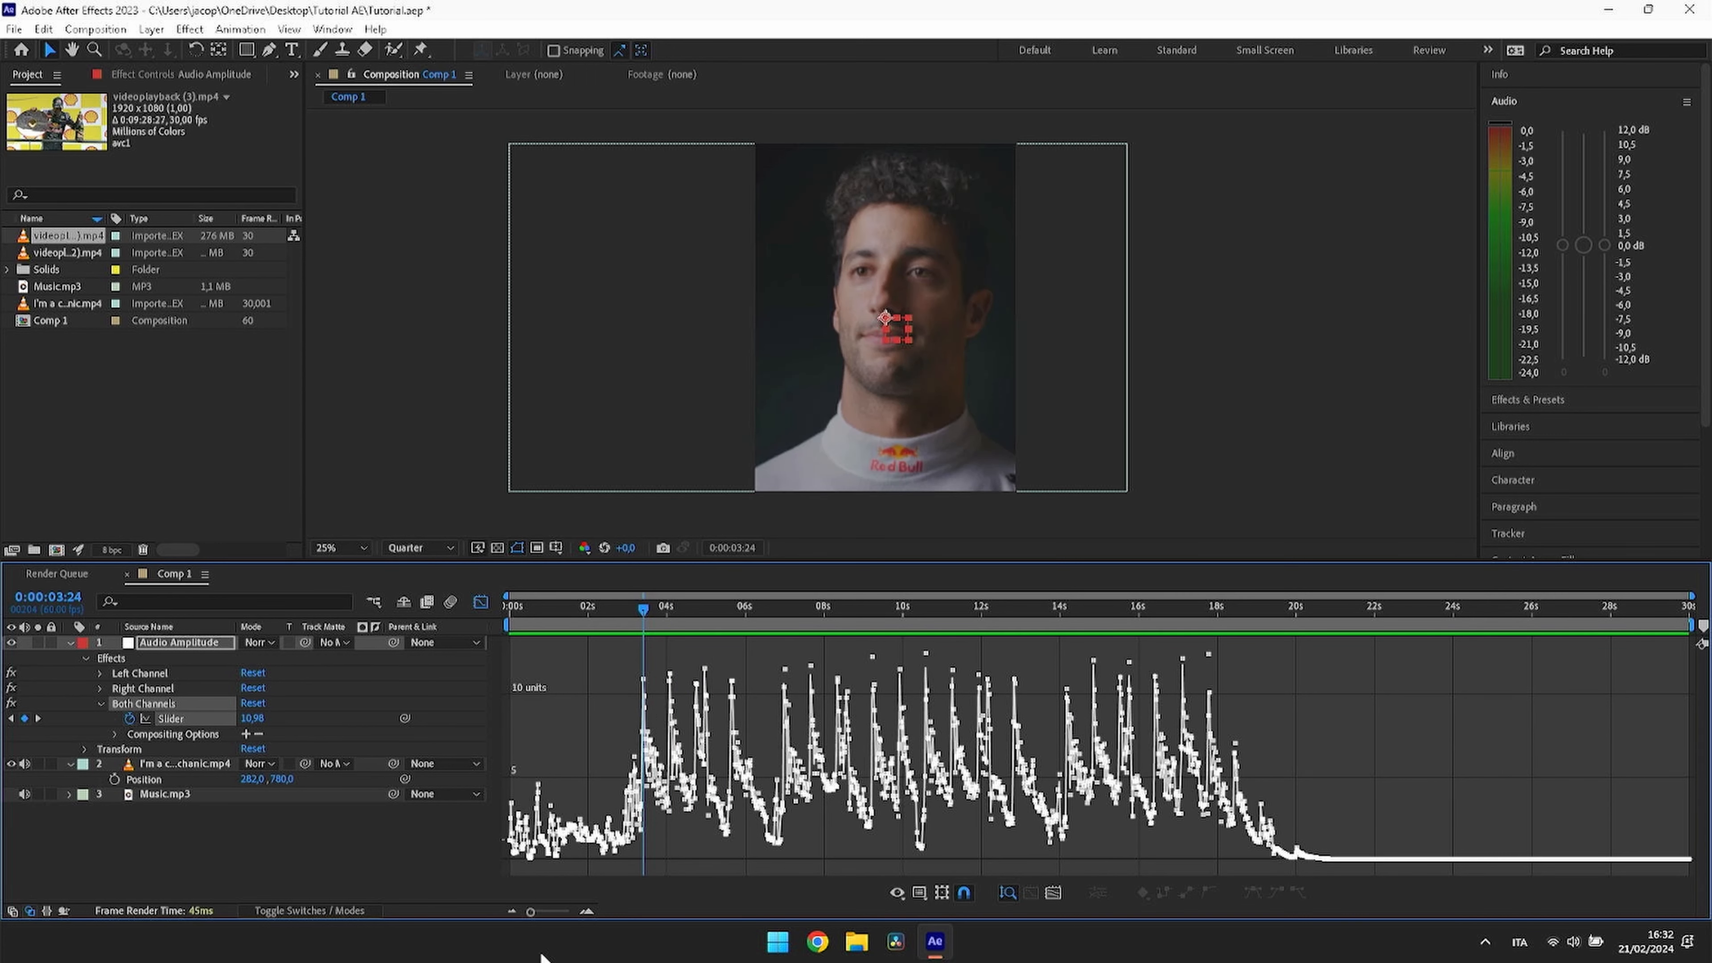
pyautogui.click(549, 914)
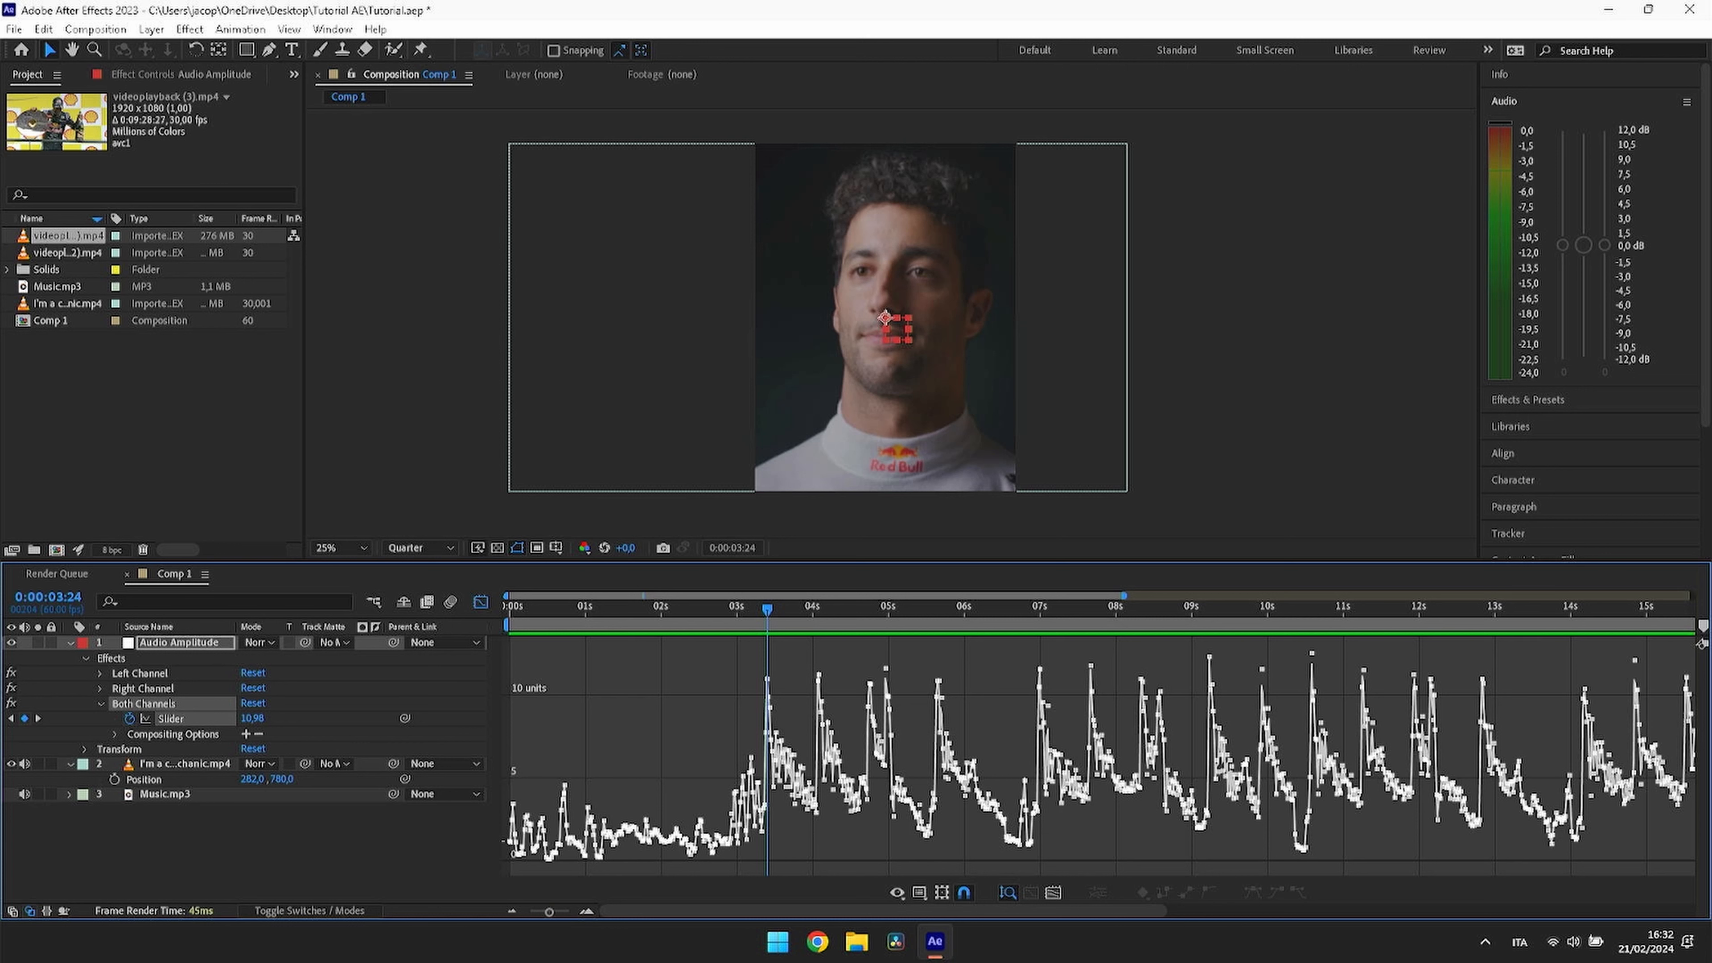
pyautogui.moveTo(768, 631); pyautogui.dragTo(815, 643)
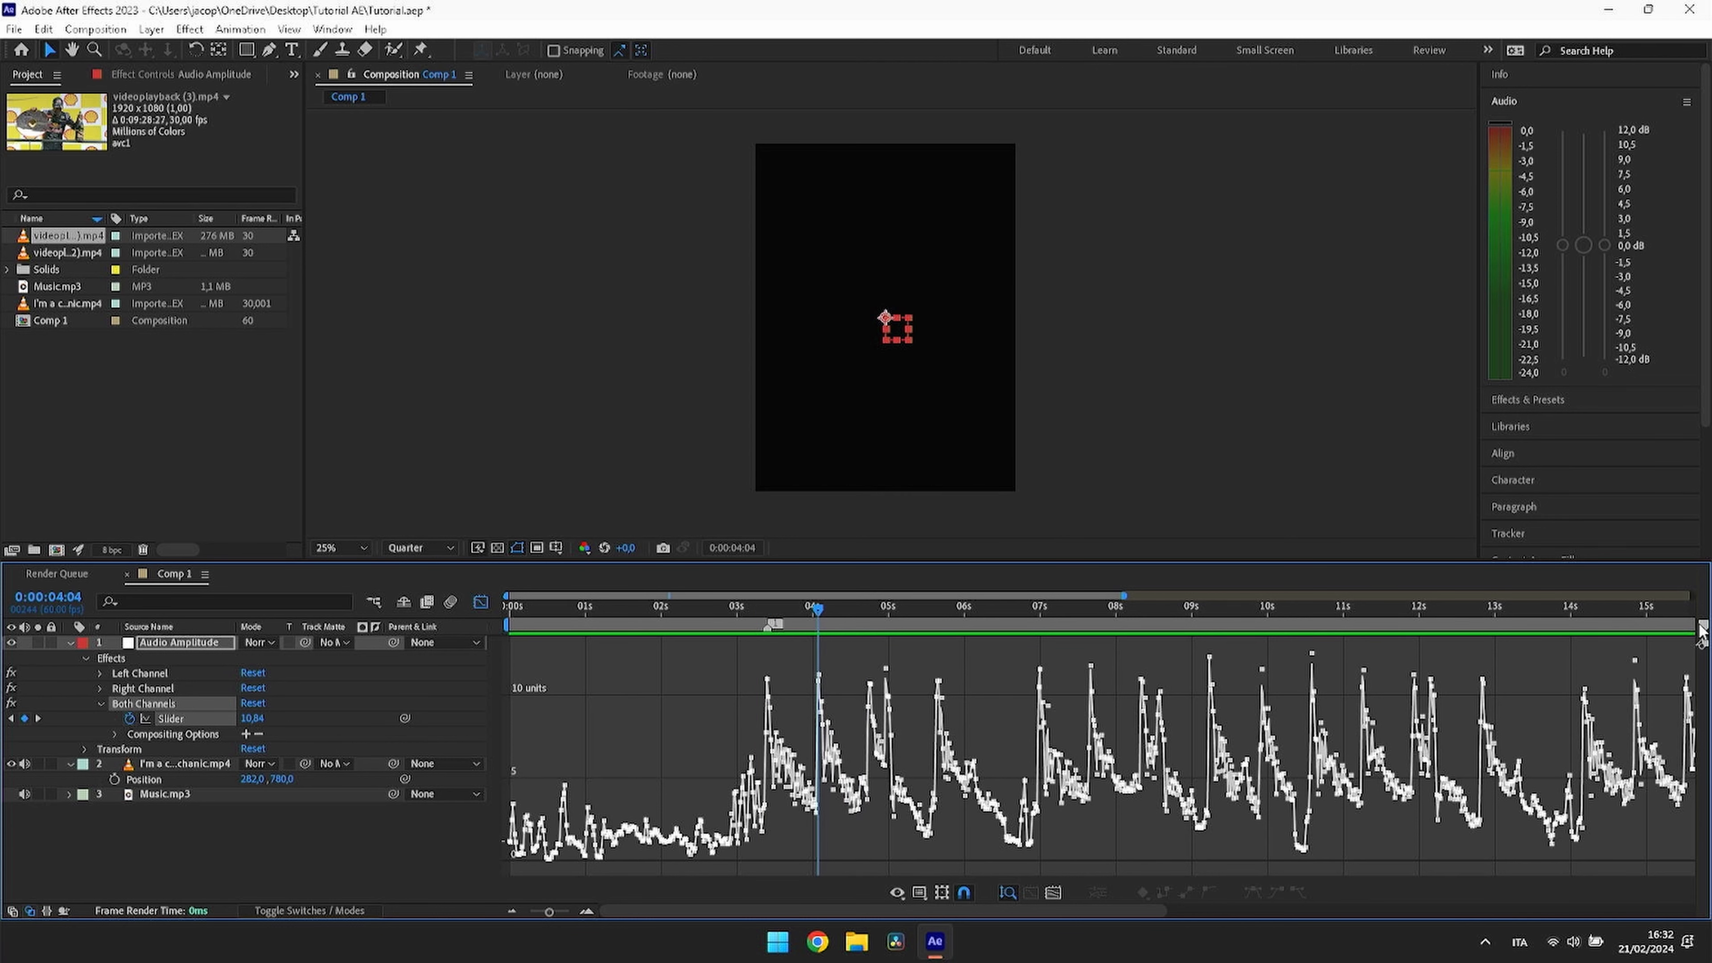
pyautogui.moveTo(993, 613)
pyautogui.mouseDown()
pyautogui.moveTo(888, 652)
pyautogui.moveTo(958, 632)
pyautogui.moveTo(939, 637)
pyautogui.mouseUp()
pyautogui.press('KP_Multiply')
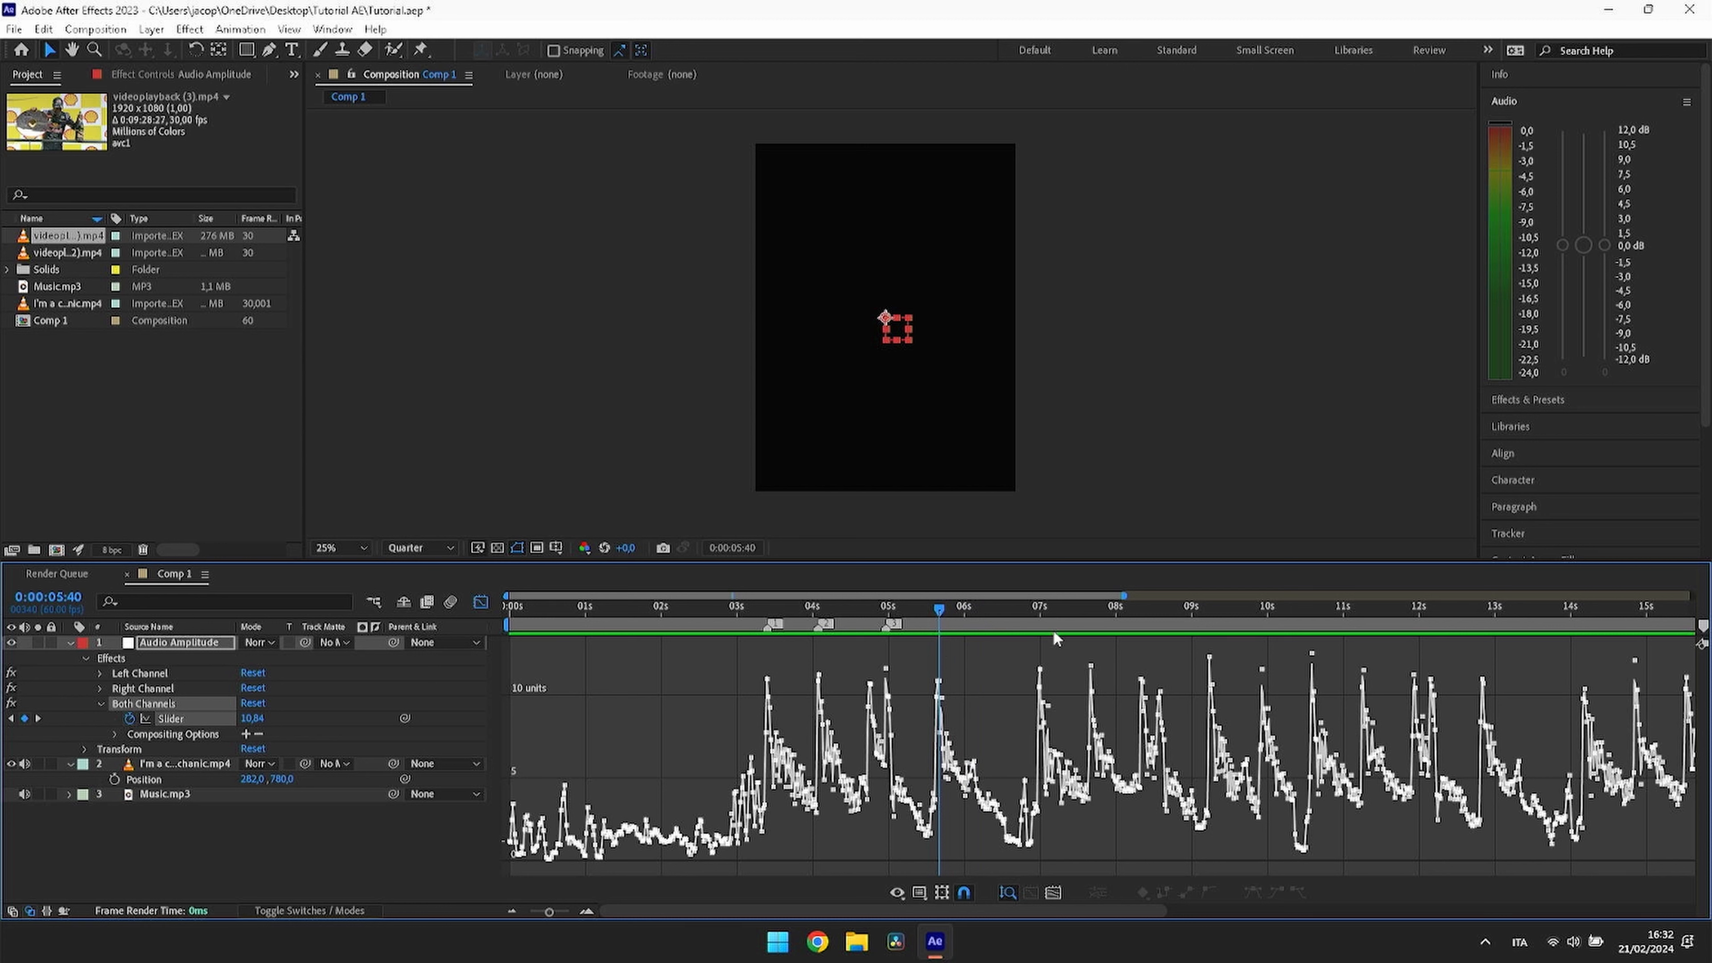
pyautogui.press('KP_Multiply')
# Step: Add composition markers on the next main amplitude peaks, from about 7 s through 0:00:07:40 and 0:00:08:20 to 0:00:09:14
pyautogui.moveTo(1079, 610)
pyautogui.mouseDown()
pyautogui.moveTo(1039, 627)
pyautogui.moveTo(1110, 637)
pyautogui.moveTo(1091, 643)
pyautogui.mouseUp()
pyautogui.press('KP_Multiply')
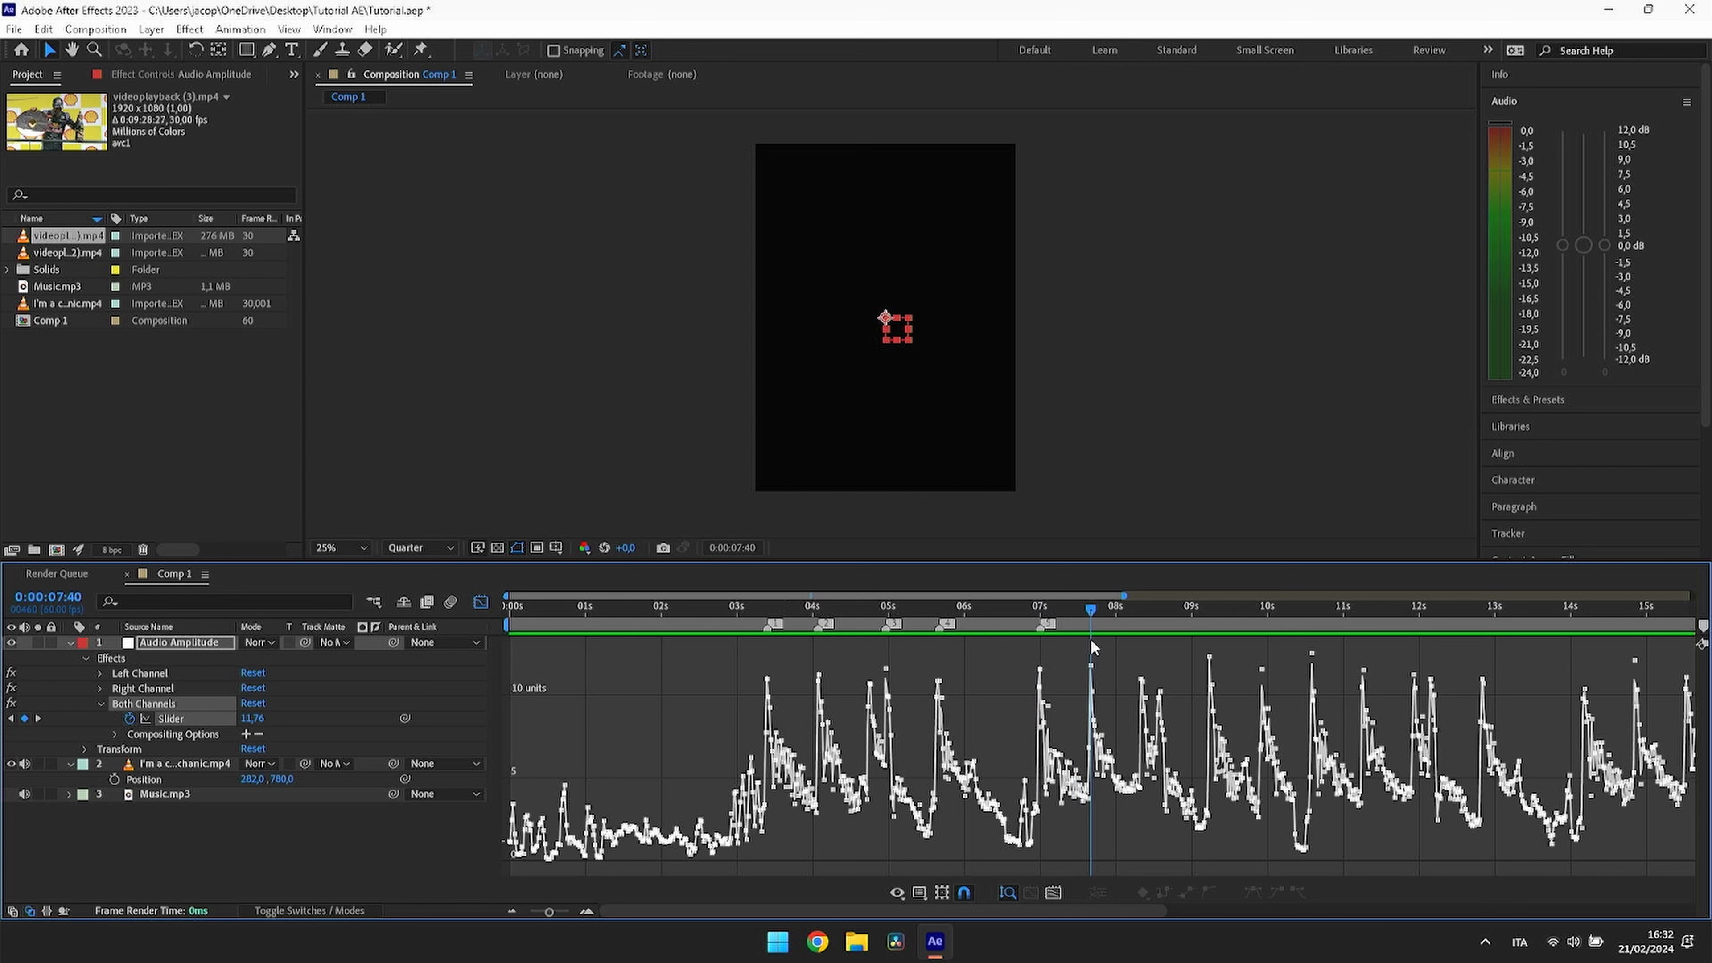
pyautogui.press('KP_Multiply')
pyautogui.moveTo(1217, 628); pyautogui.dragTo(1144, 655)
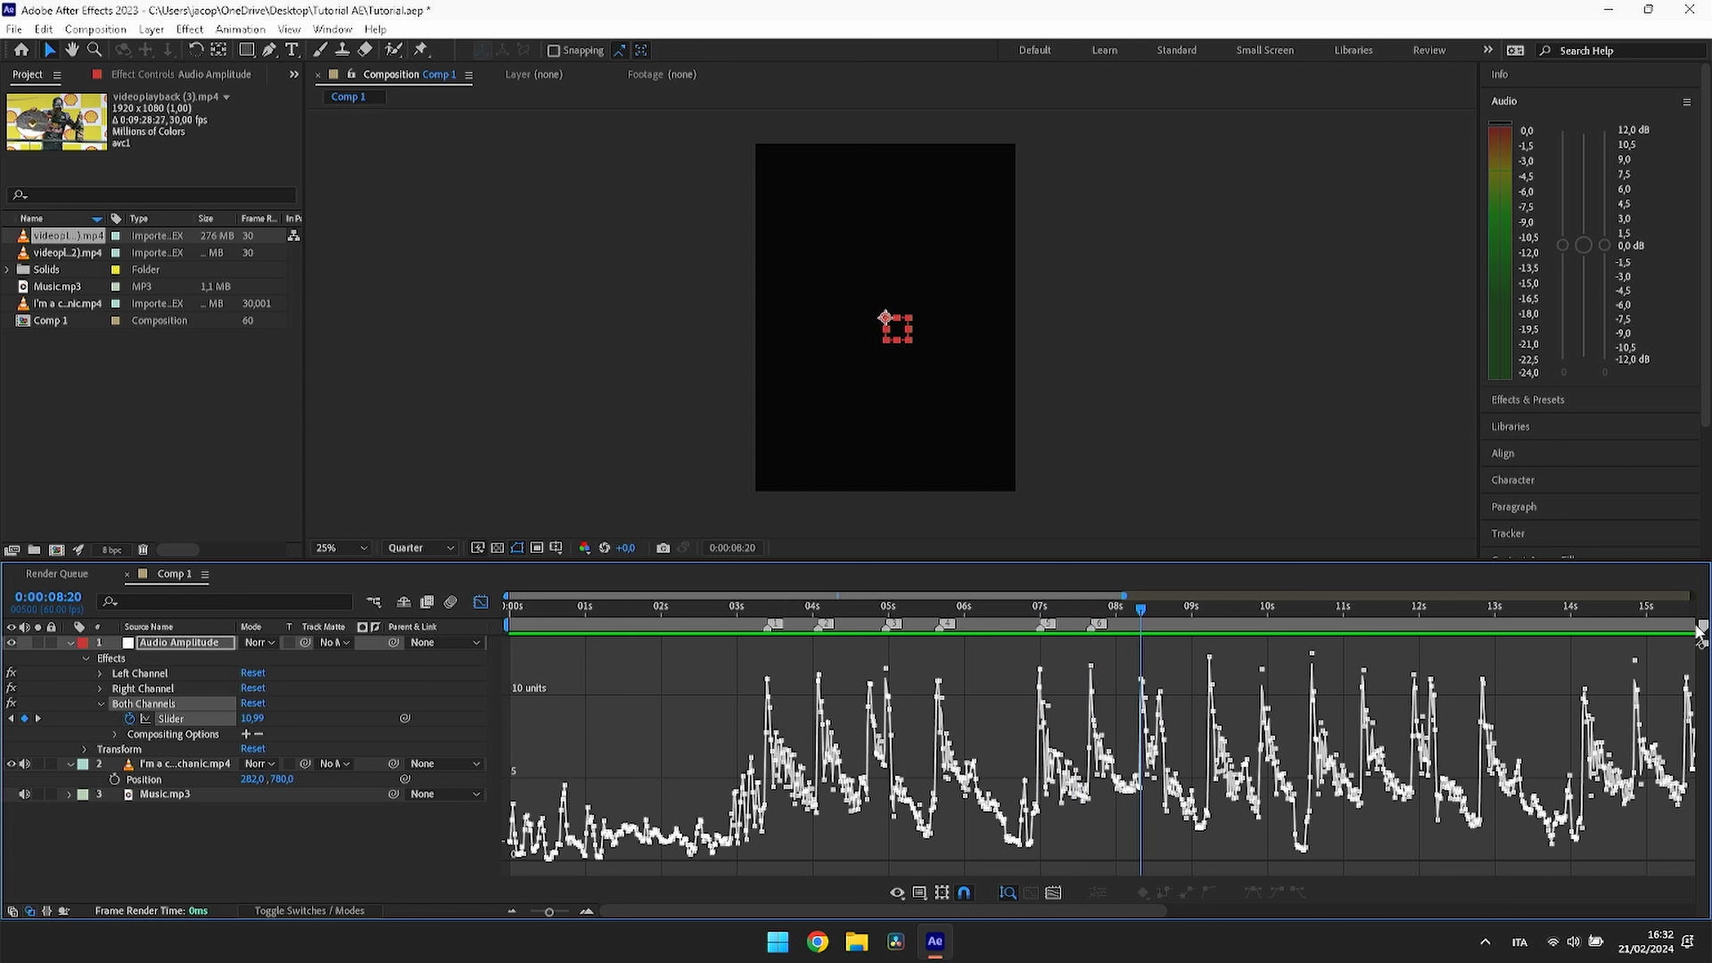
pyautogui.press('KP_Multiply')
pyautogui.moveTo(1197, 607); pyautogui.dragTo(1212, 619)
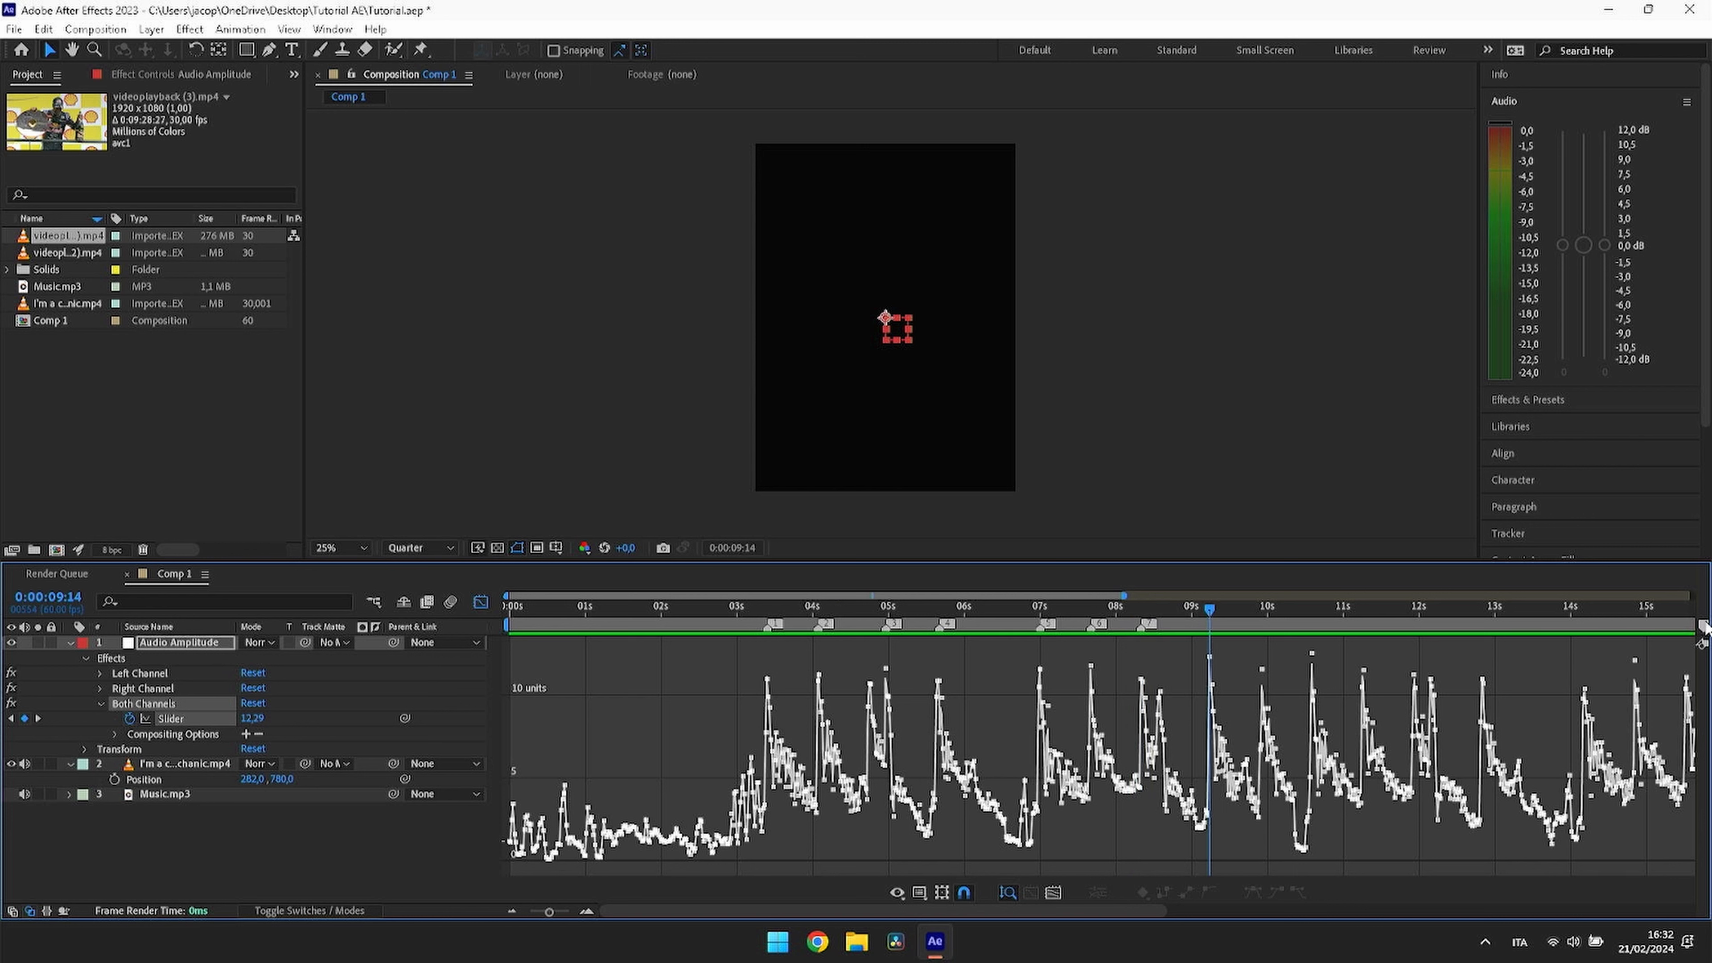
pyautogui.press('KP_Multiply')
# Step: Mark the main amplitude peaks from 0:00:09:56 to 0:00:12:50 with composition markers
pyautogui.click(1262, 607)
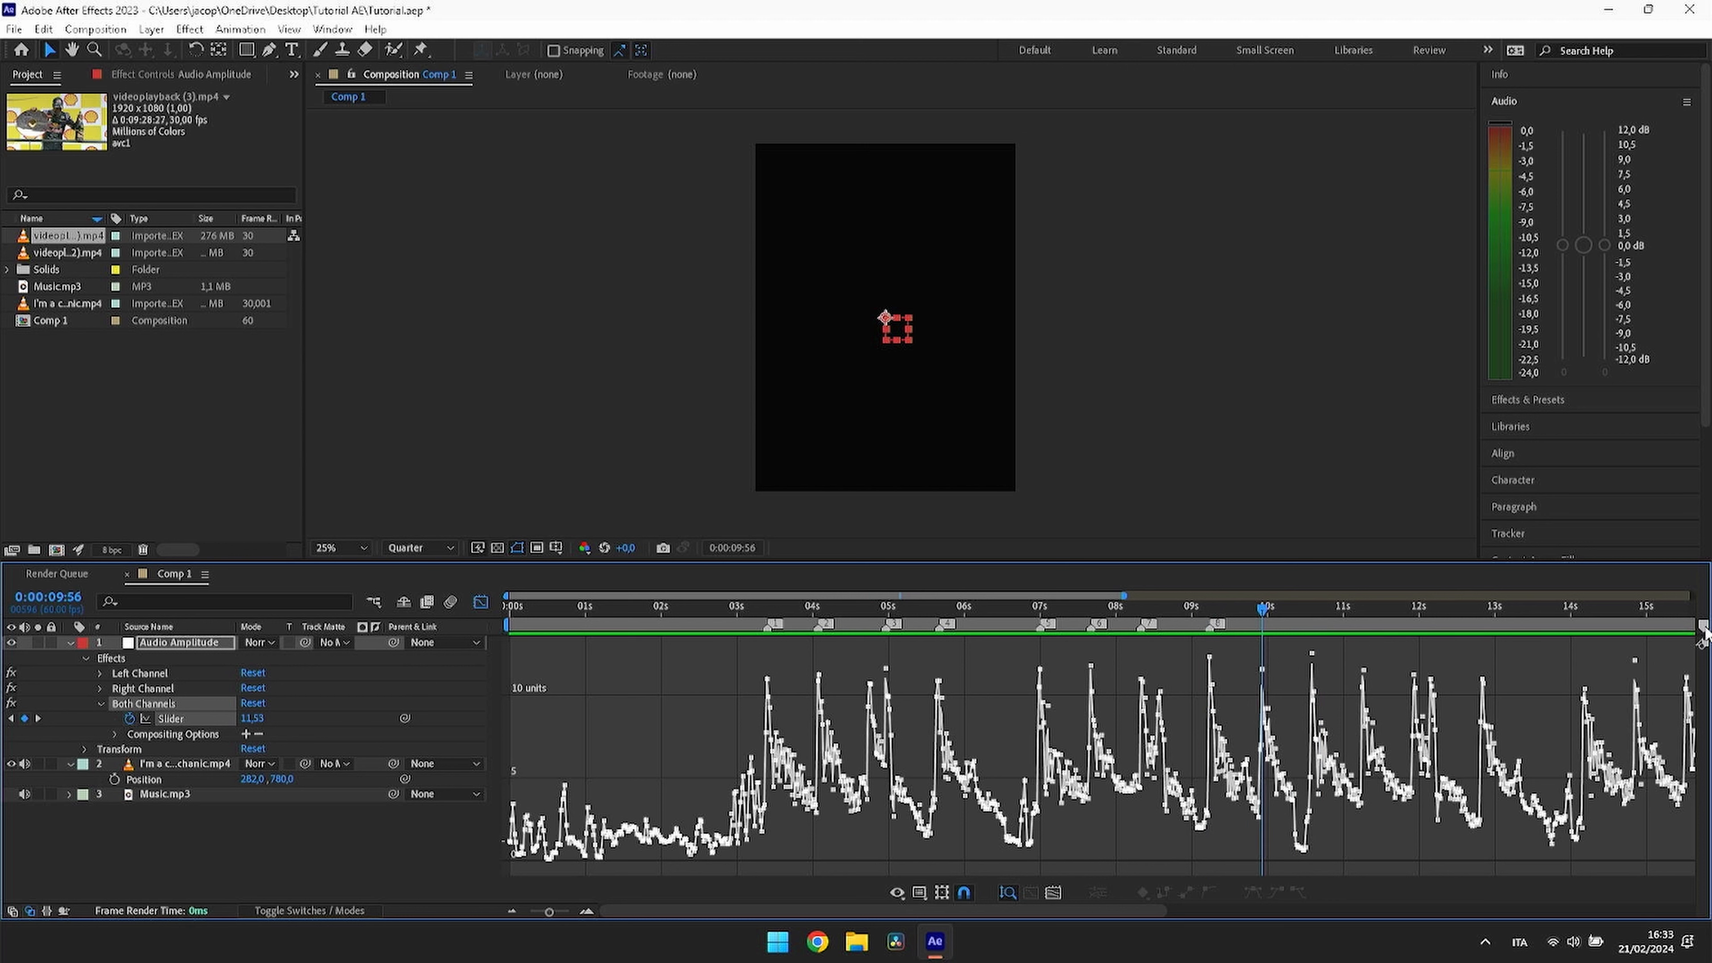
pyautogui.press('KP_Multiply')
pyautogui.moveTo(1365, 612)
pyautogui.mouseDown()
pyautogui.moveTo(1305, 642)
pyautogui.moveTo(1363, 617)
pyautogui.moveTo(1485, 642)
pyautogui.mouseUp()
pyautogui.press('KP_Multiply')
pyautogui.press('KP_Multiply')
pyautogui.press('KP_Multiply')
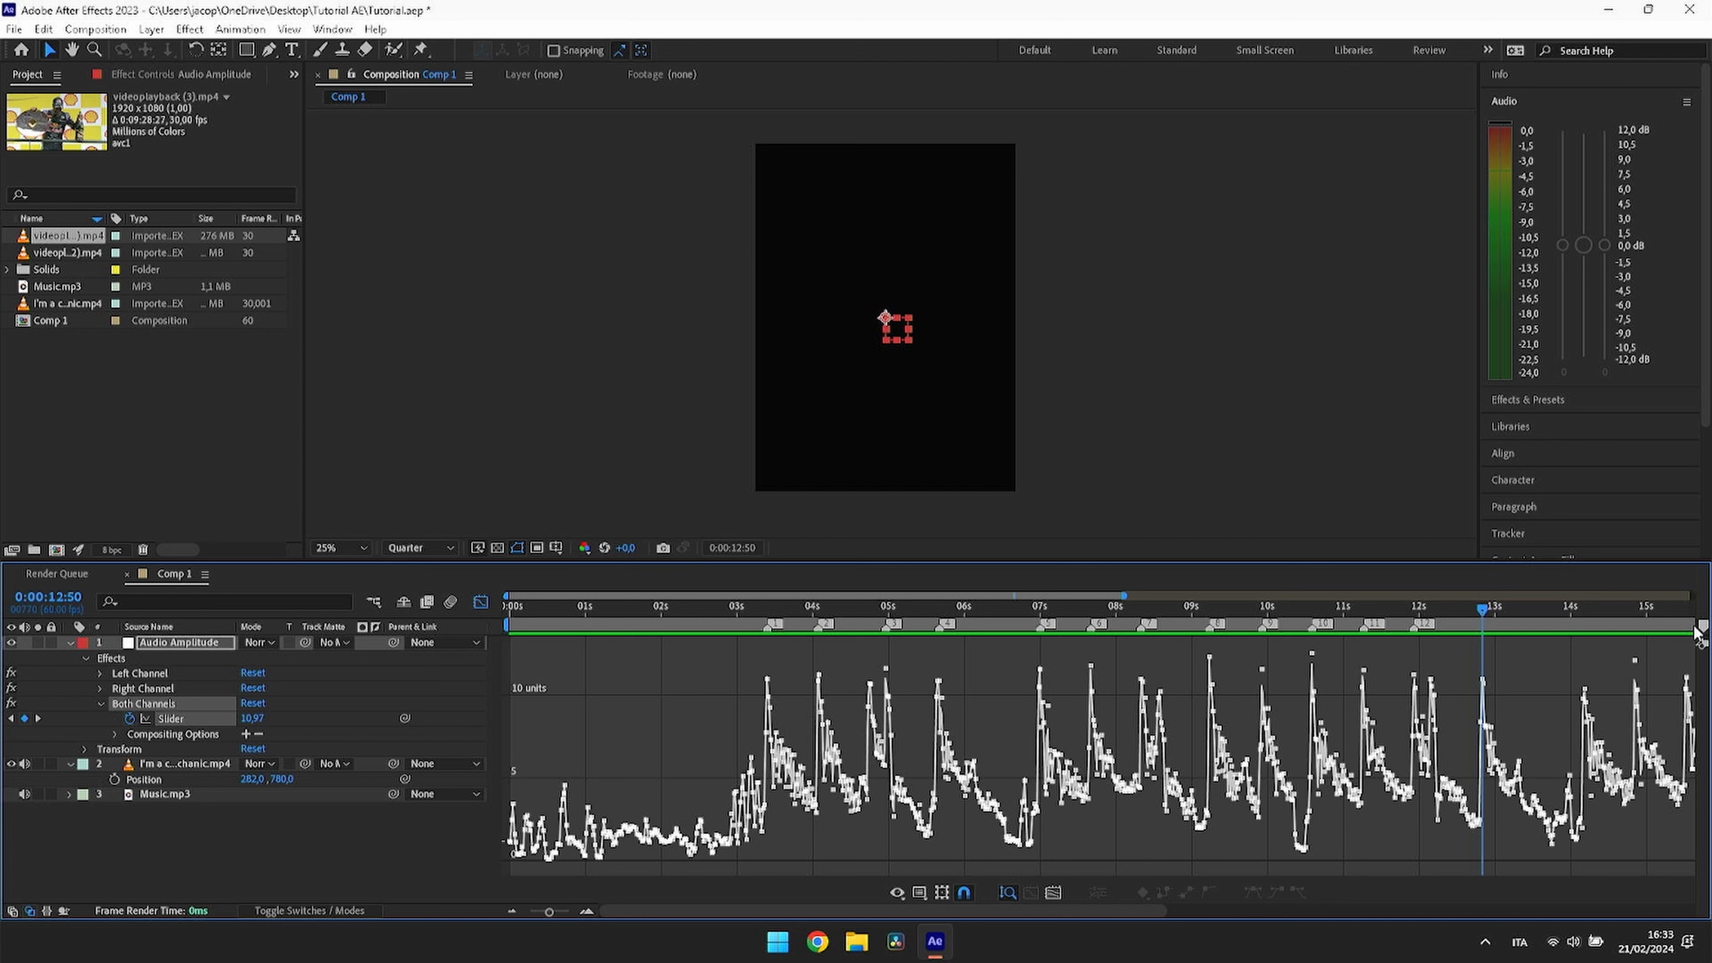
pyautogui.press('KP_Multiply')
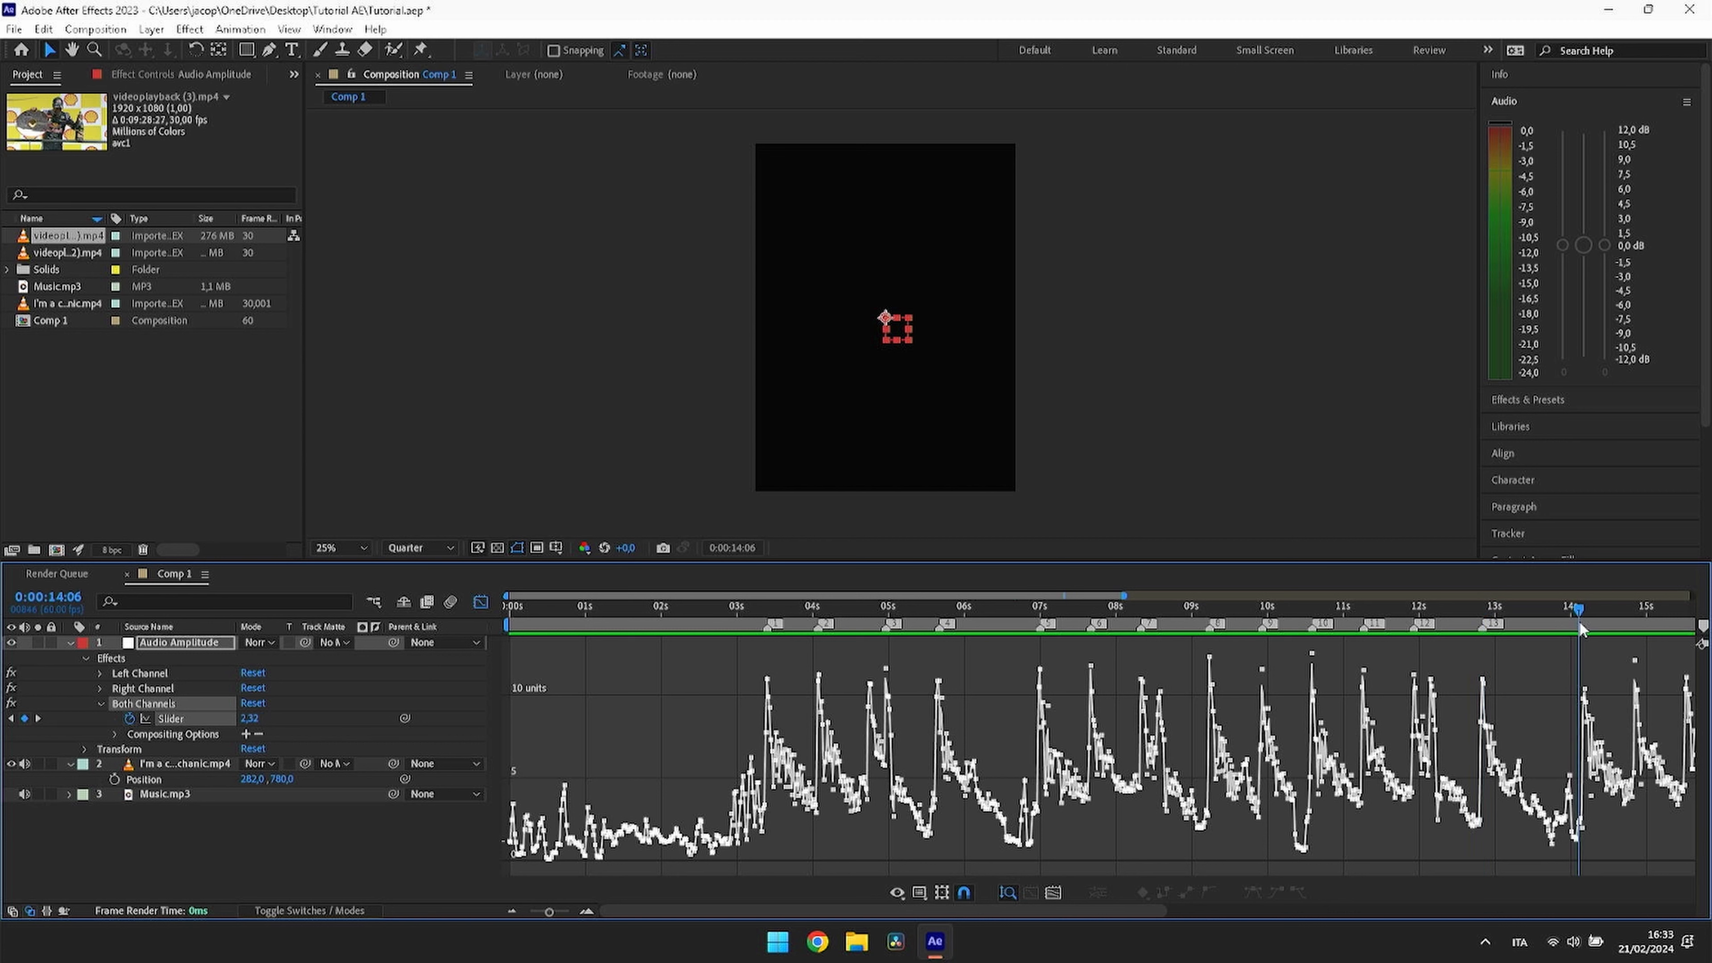
# Step: Mark the remaining main amplitude peaks from 0:00:14:11 to 0:00:17:46 with composition markers, then close the Graph Editor
pyautogui.click(1585, 628)
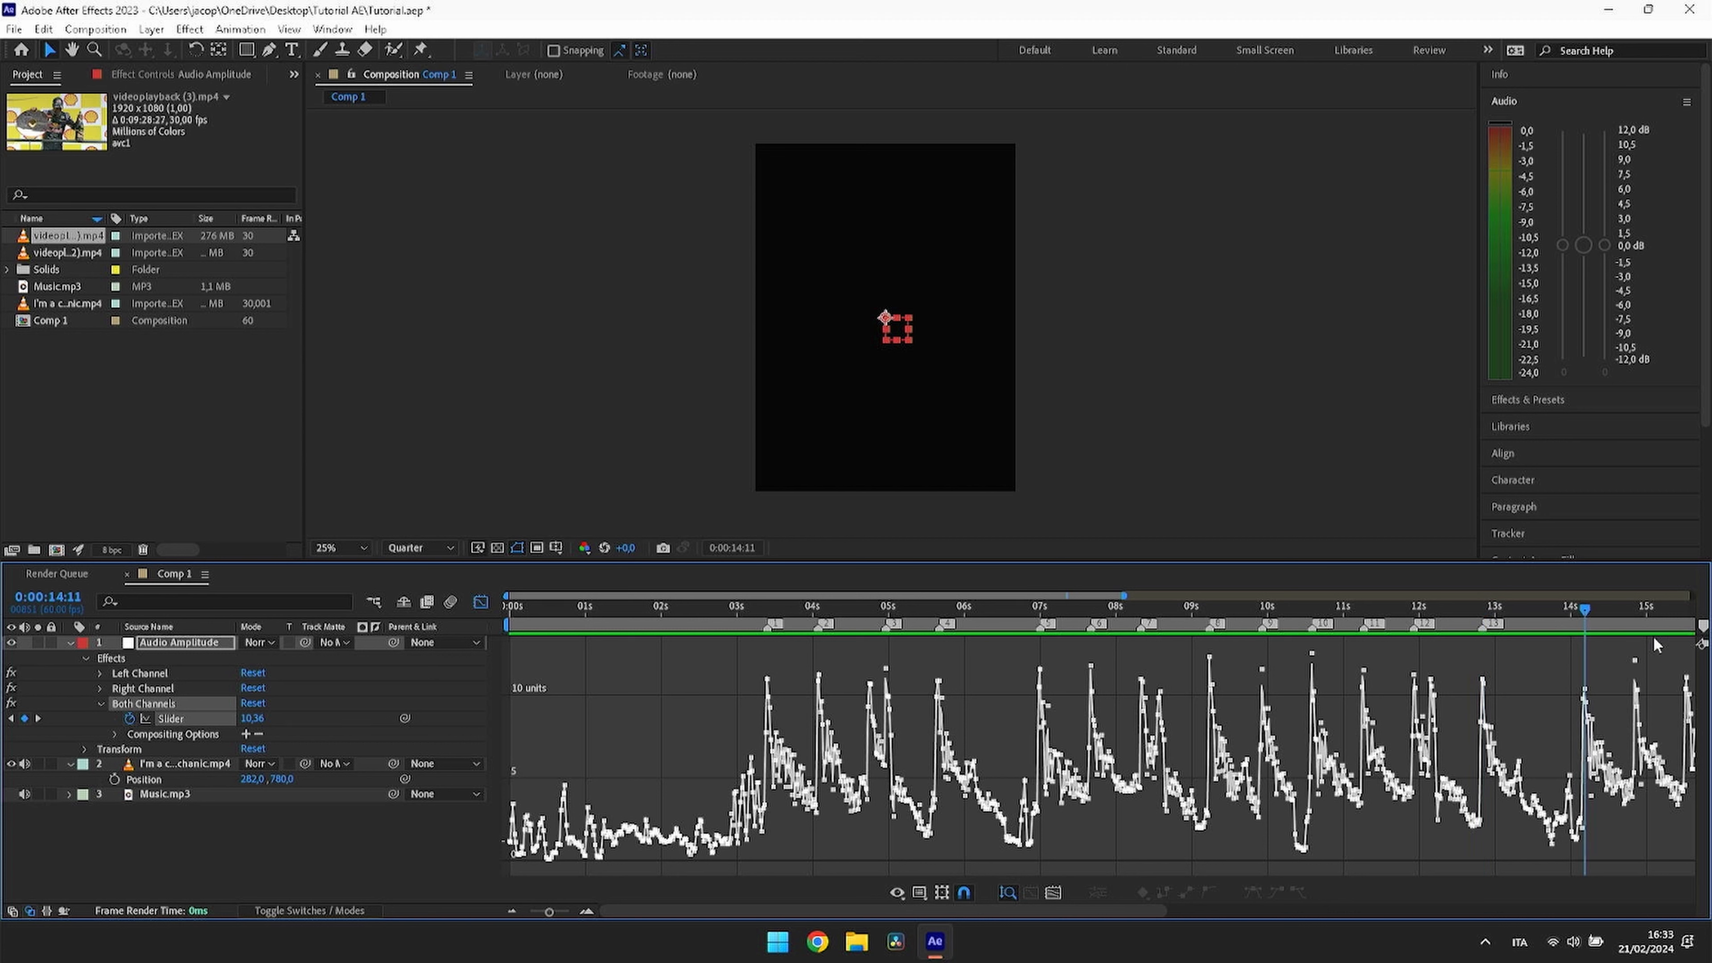
pyautogui.press('KP_Multiply')
pyautogui.click(1638, 630)
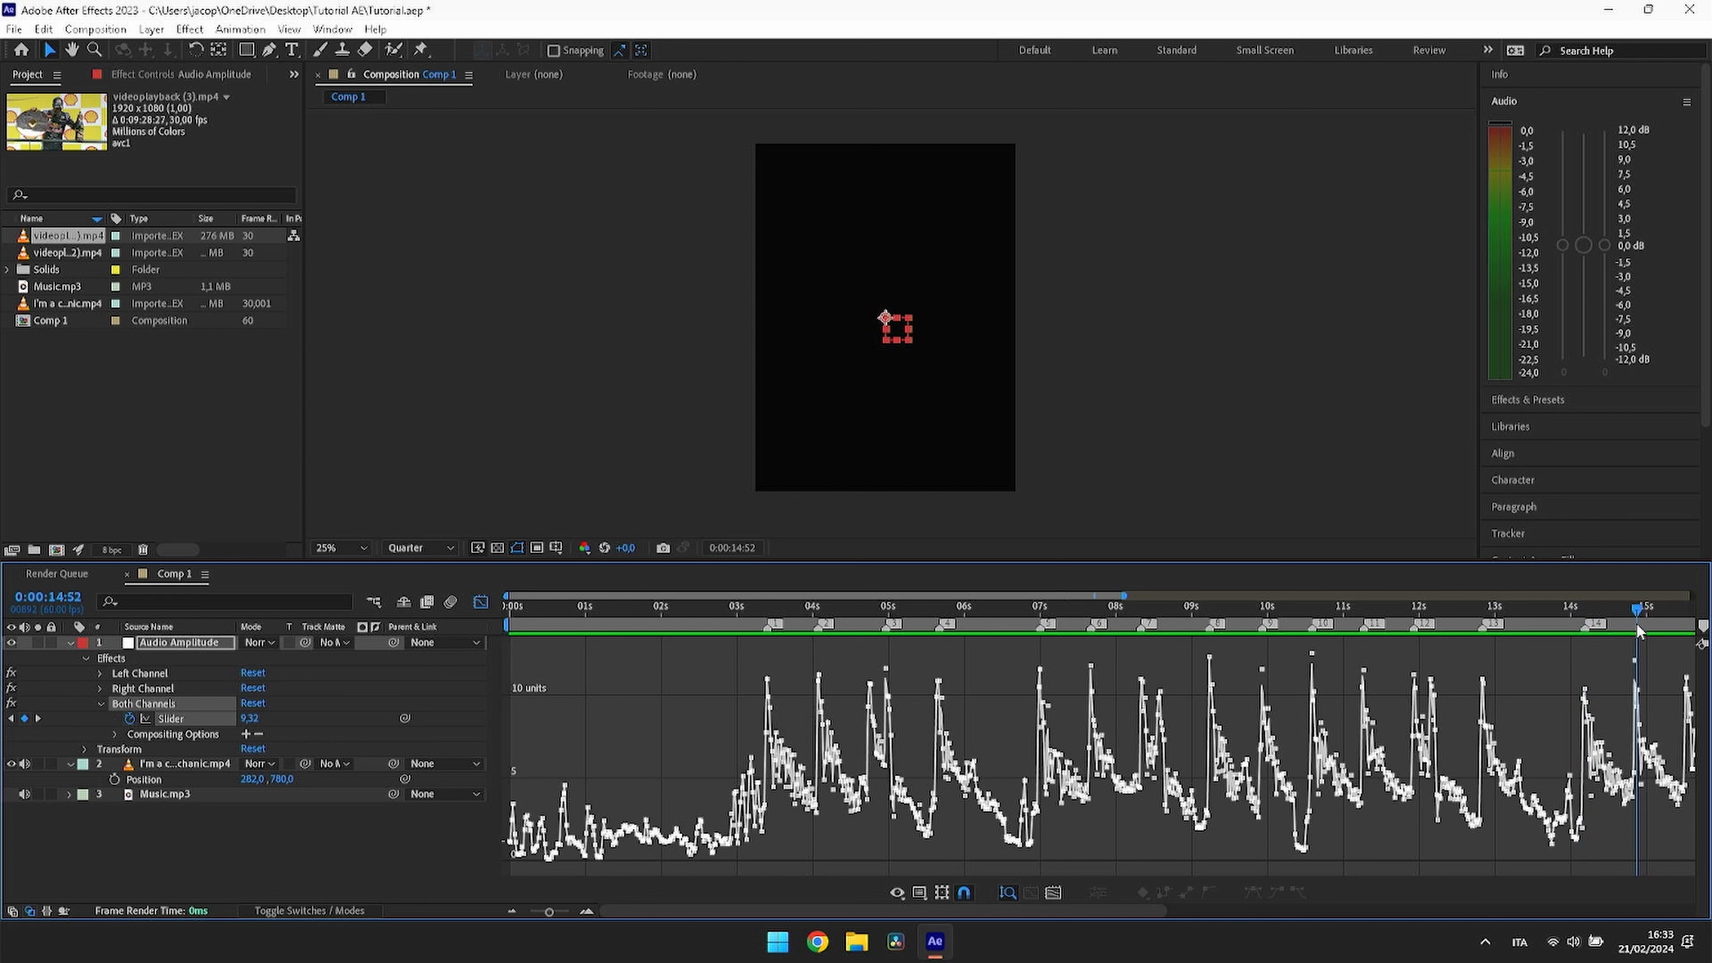
pyautogui.press('KP_Multiply')
pyautogui.moveTo(1647, 618)
pyautogui.mouseDown()
pyautogui.moveTo(1689, 618)
pyautogui.moveTo(1548, 640)
pyautogui.moveTo(1699, 634)
pyautogui.moveTo(1530, 641)
pyautogui.mouseUp()
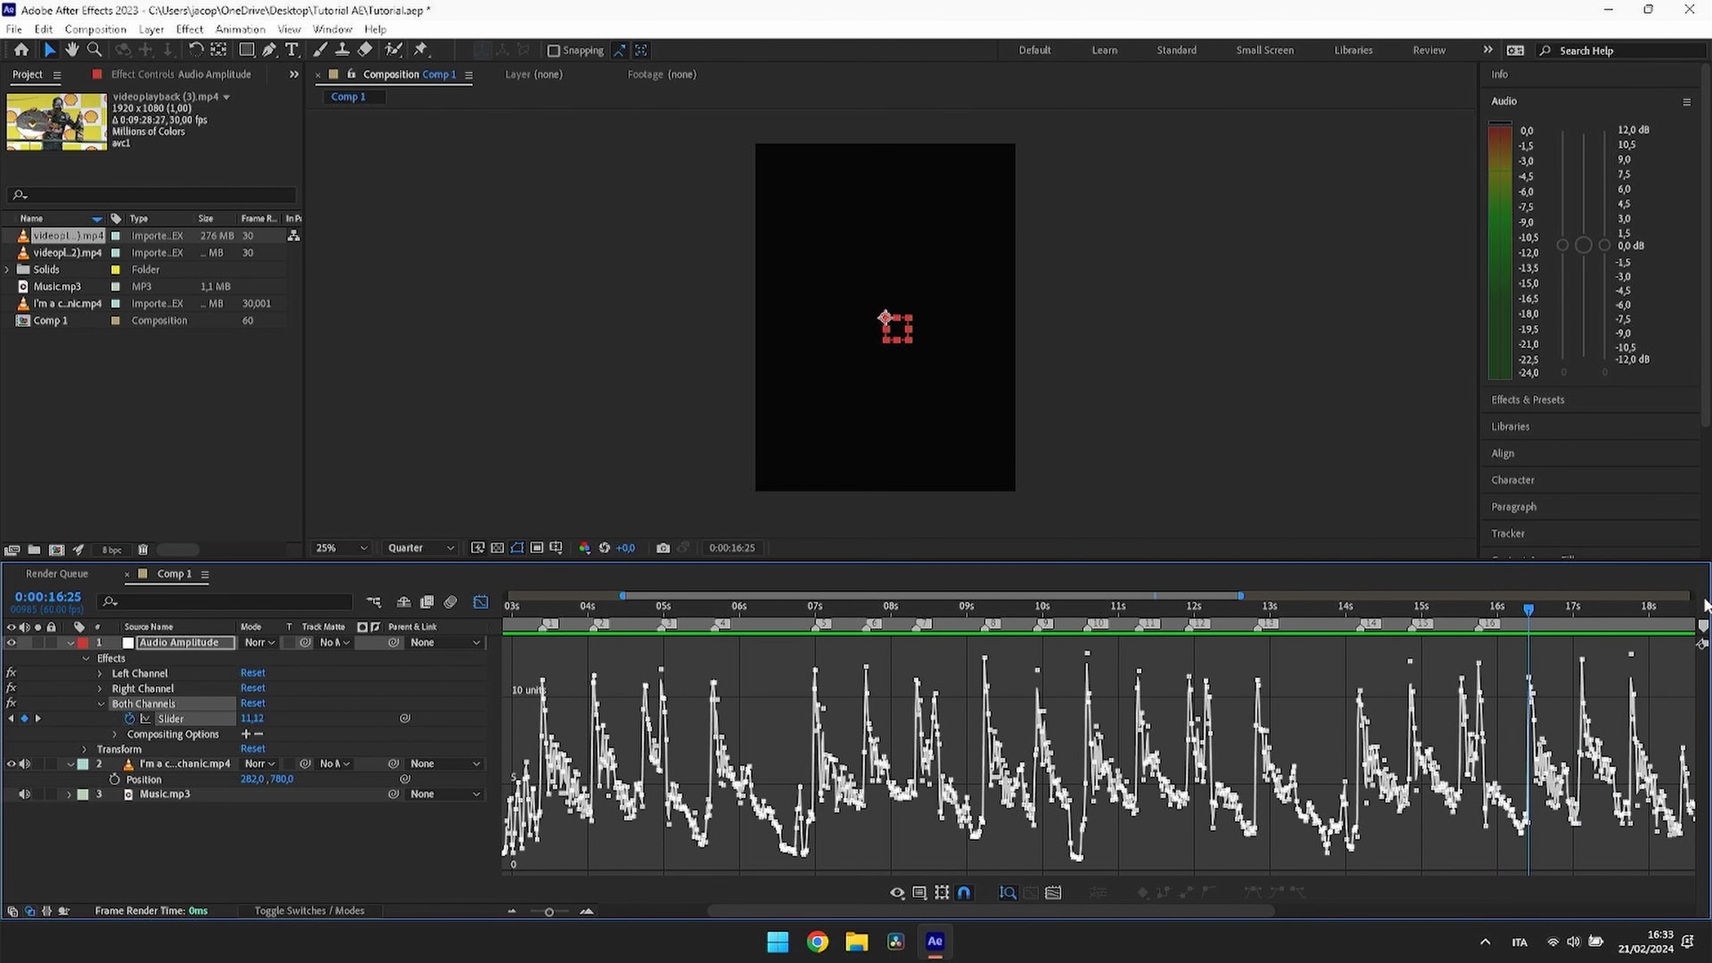
pyautogui.press('KP_Multiply')
pyautogui.click(1602, 617)
pyautogui.moveTo(1601, 617)
pyautogui.mouseDown()
pyautogui.moveTo(1582, 636)
pyautogui.moveTo(1700, 630)
pyautogui.moveTo(1440, 646)
pyautogui.moveTo(1456, 634)
pyautogui.mouseUp()
pyautogui.press('KP_Multiply')
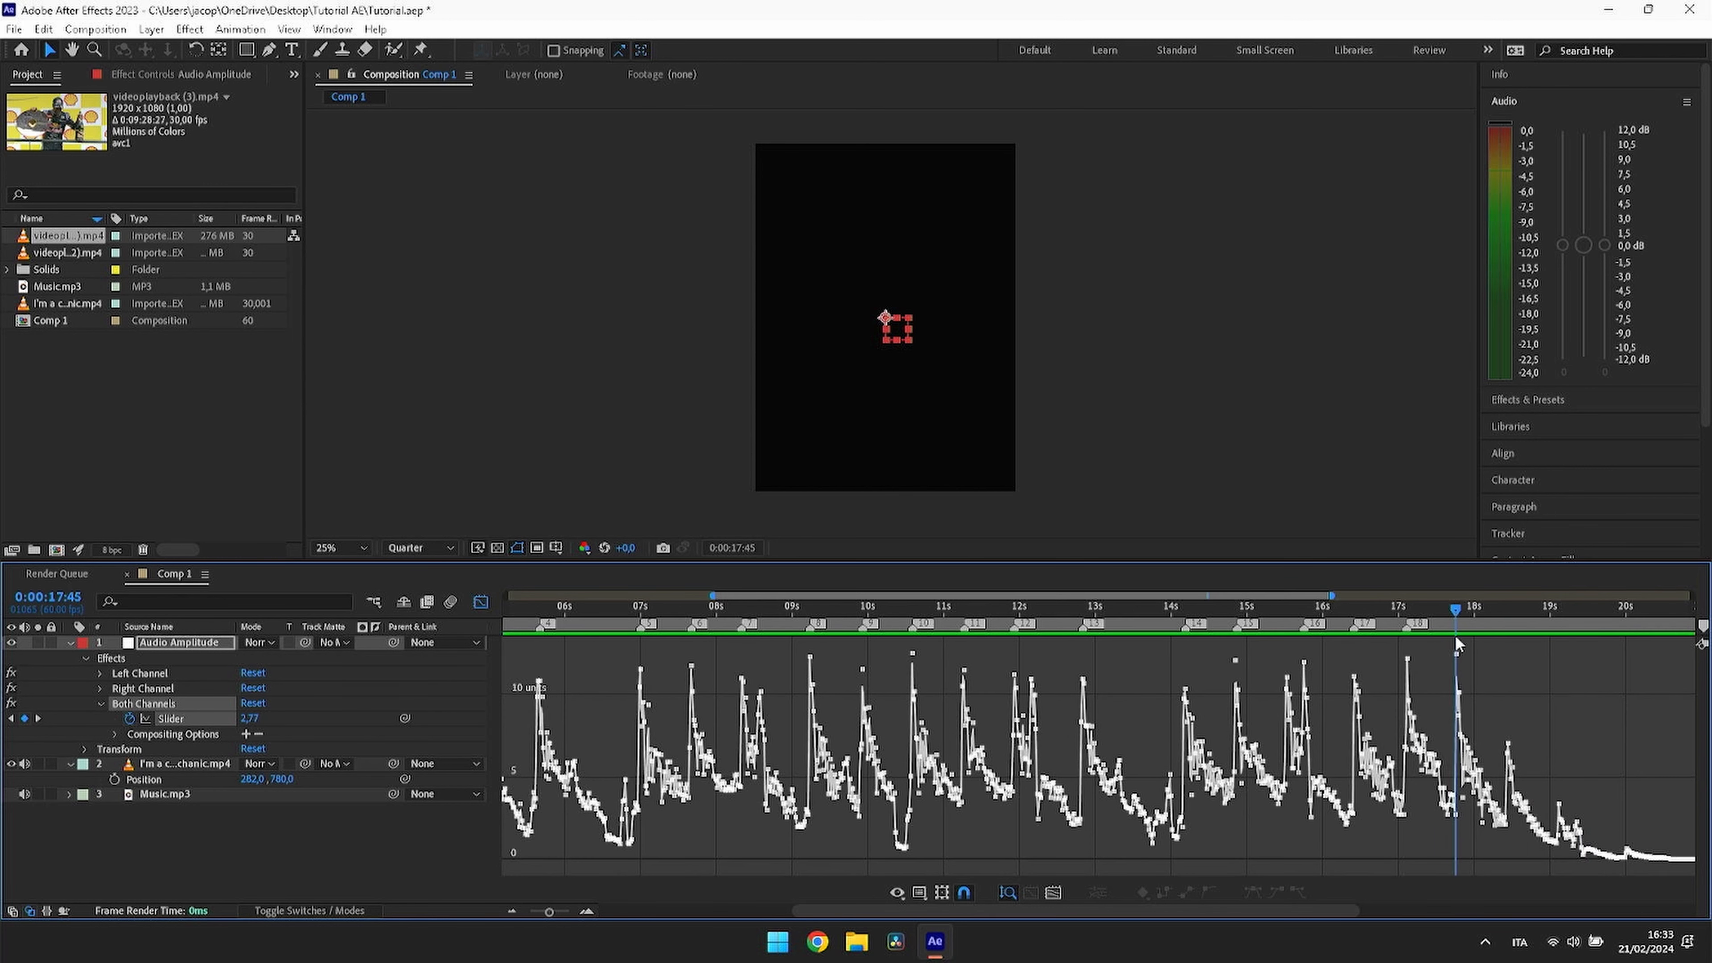
pyautogui.press('KP_Multiply')
pyautogui.click(481, 602)
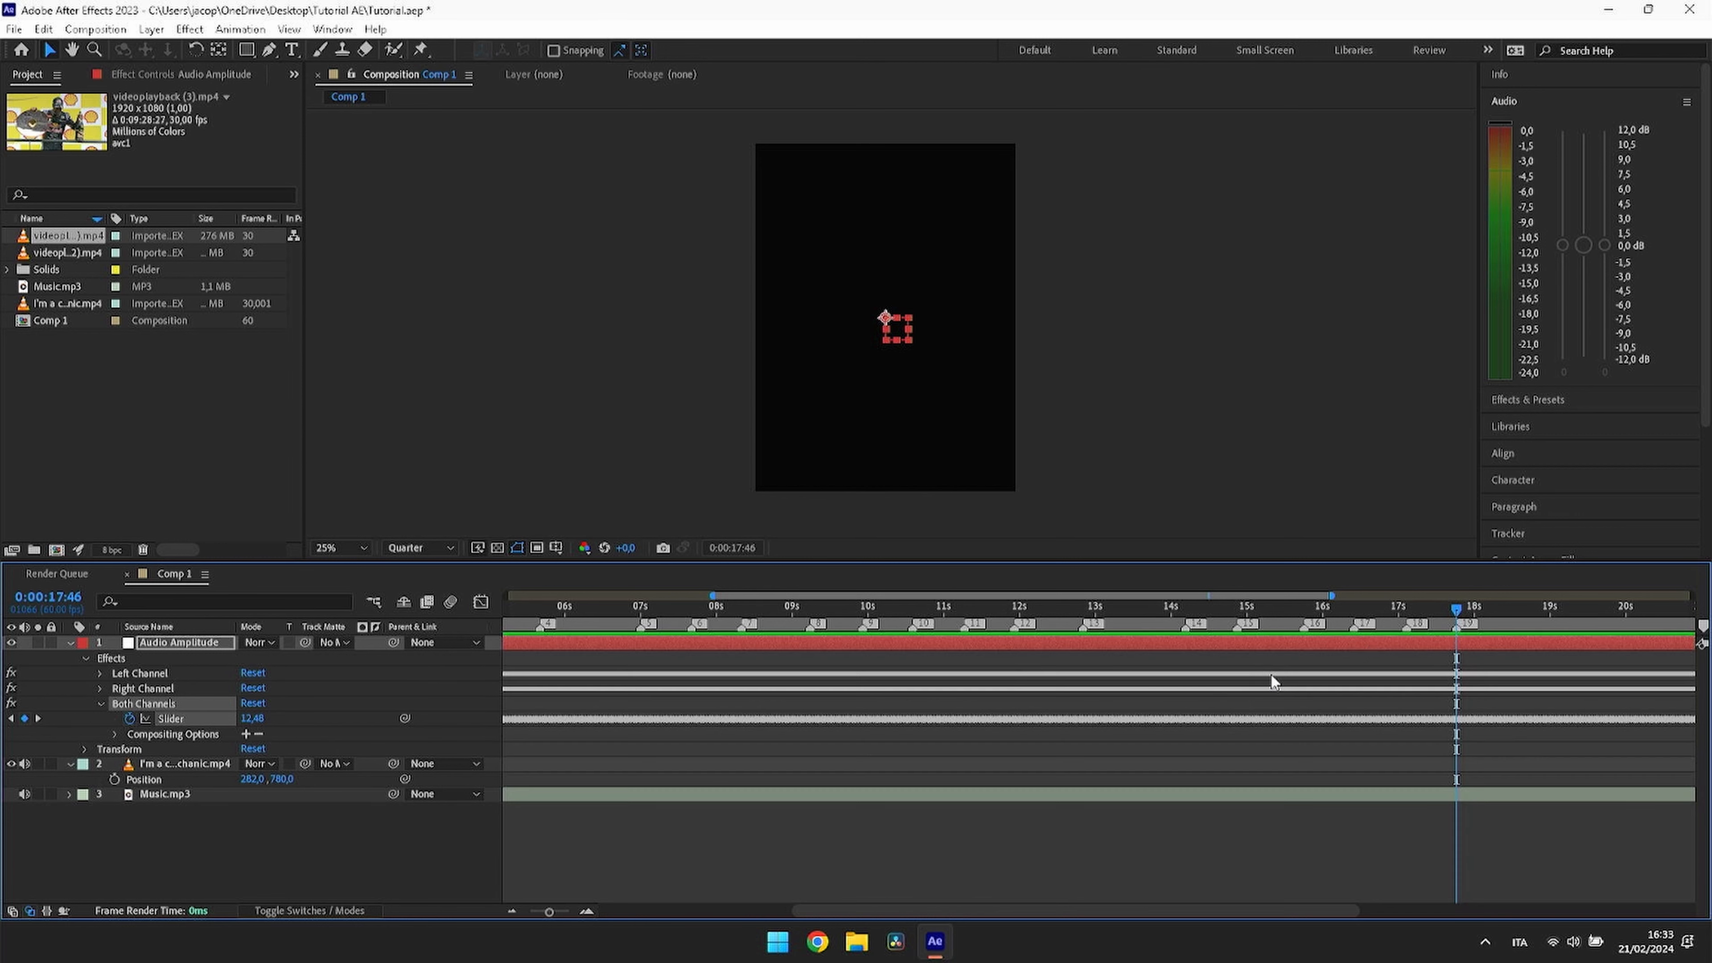
# Step: Place videoplayback (3).mp4 above the interview clip so that it starts at the first composition marker, 0:00:03:24
pyautogui.moveTo(1454, 612); pyautogui.dragTo(895, 678)
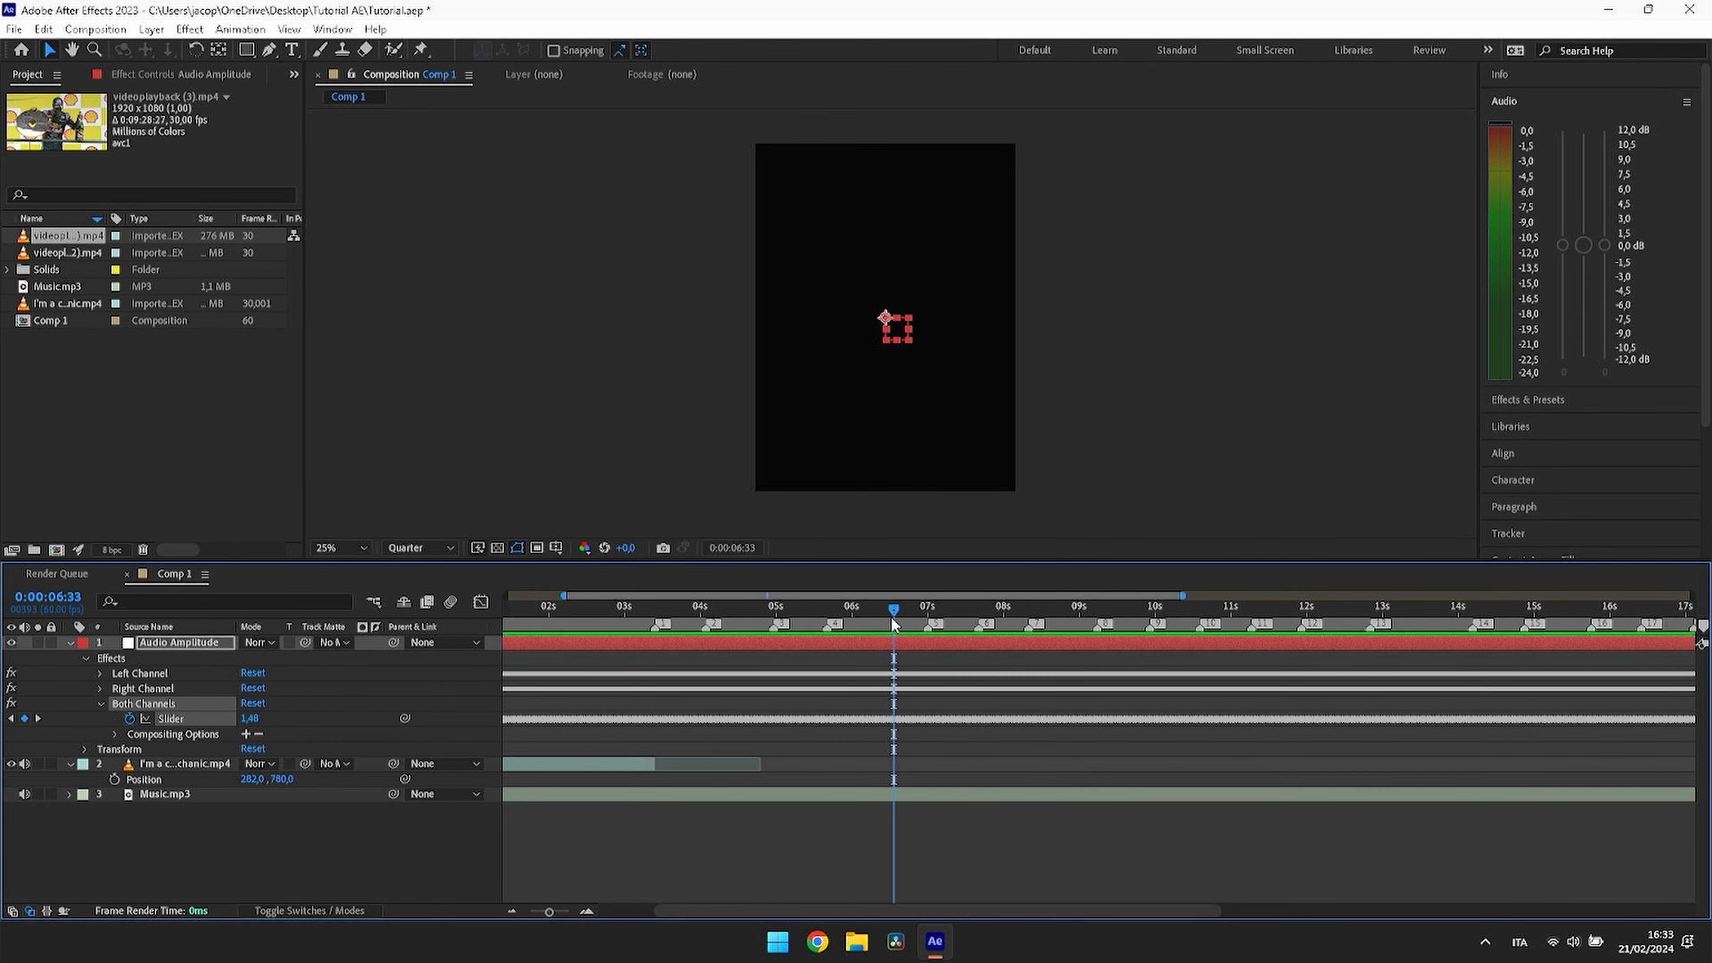
pyautogui.moveTo(892, 613); pyautogui.dragTo(706, 675)
pyautogui.moveTo(549, 911); pyautogui.dragTo(532, 913)
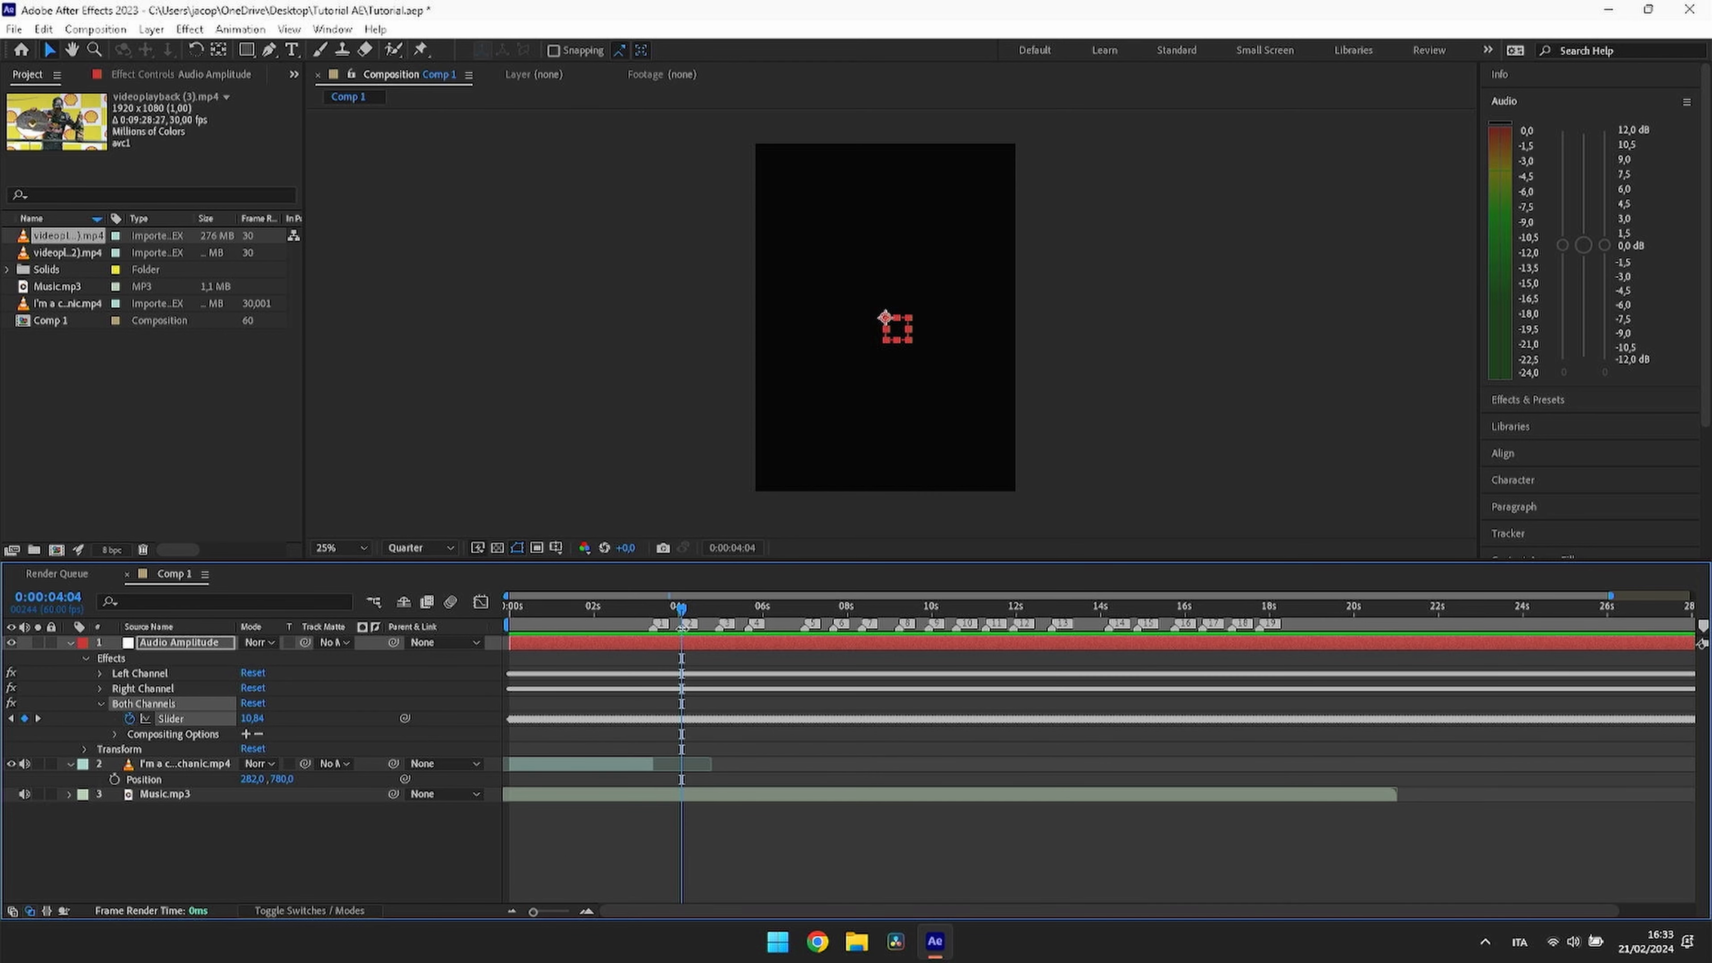
pyautogui.moveTo(676, 617); pyautogui.dragTo(626, 629)
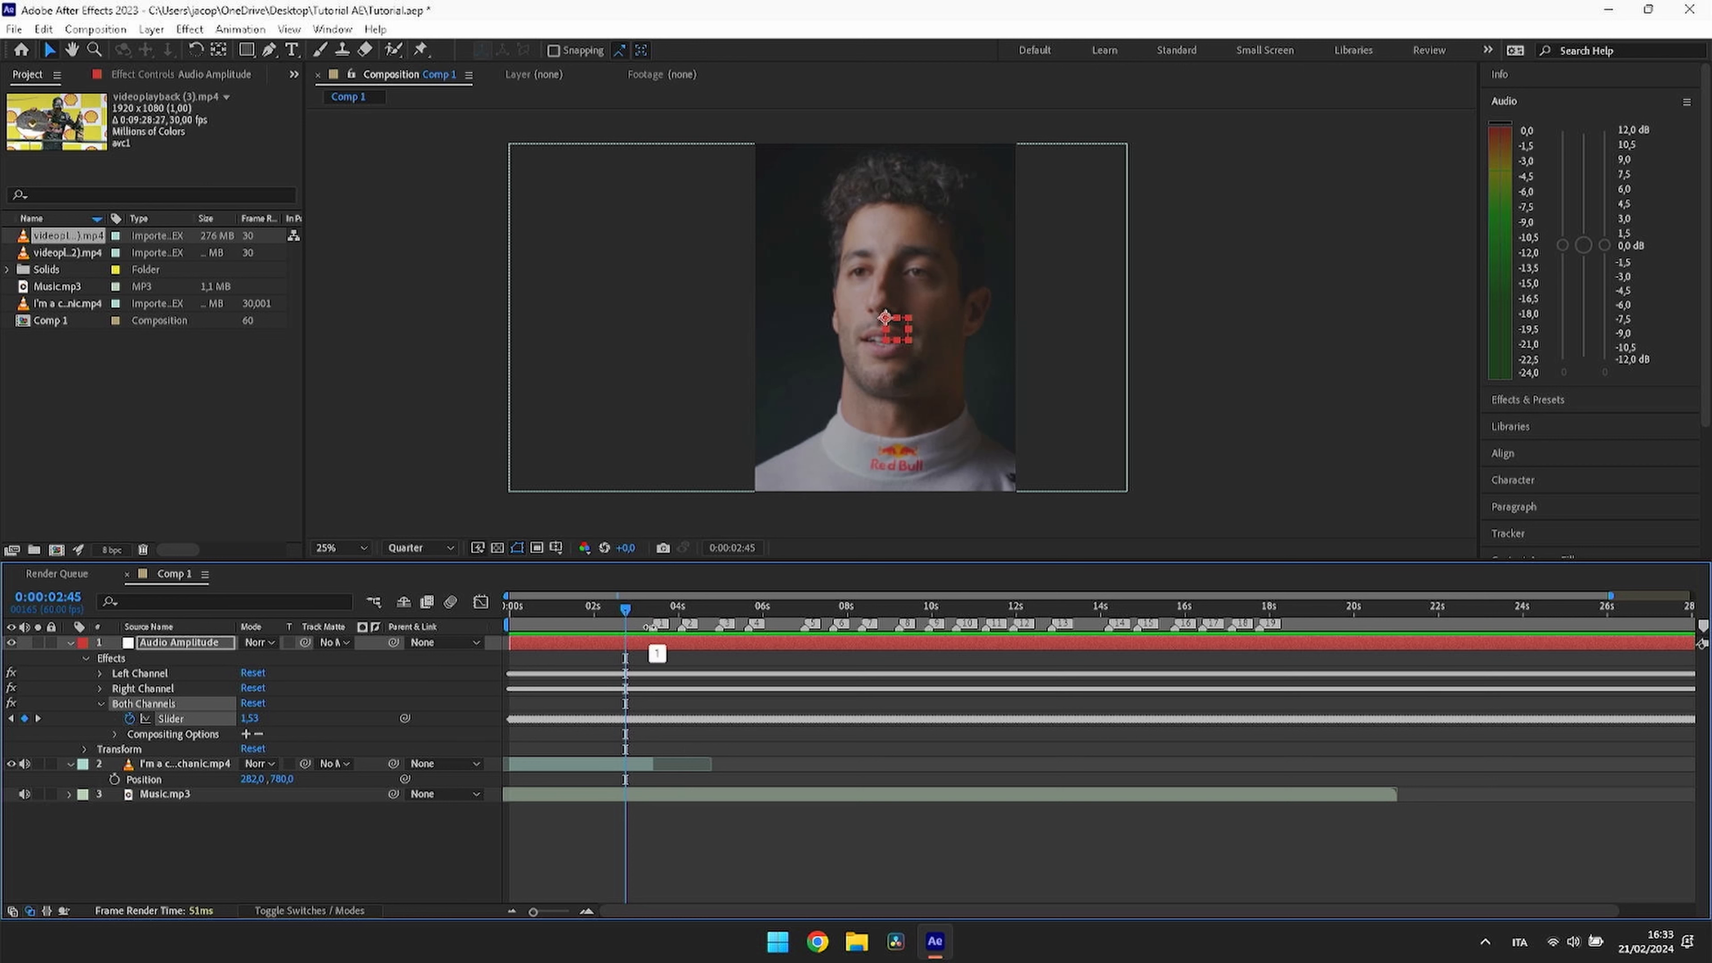
pyautogui.rightClick(651, 629)
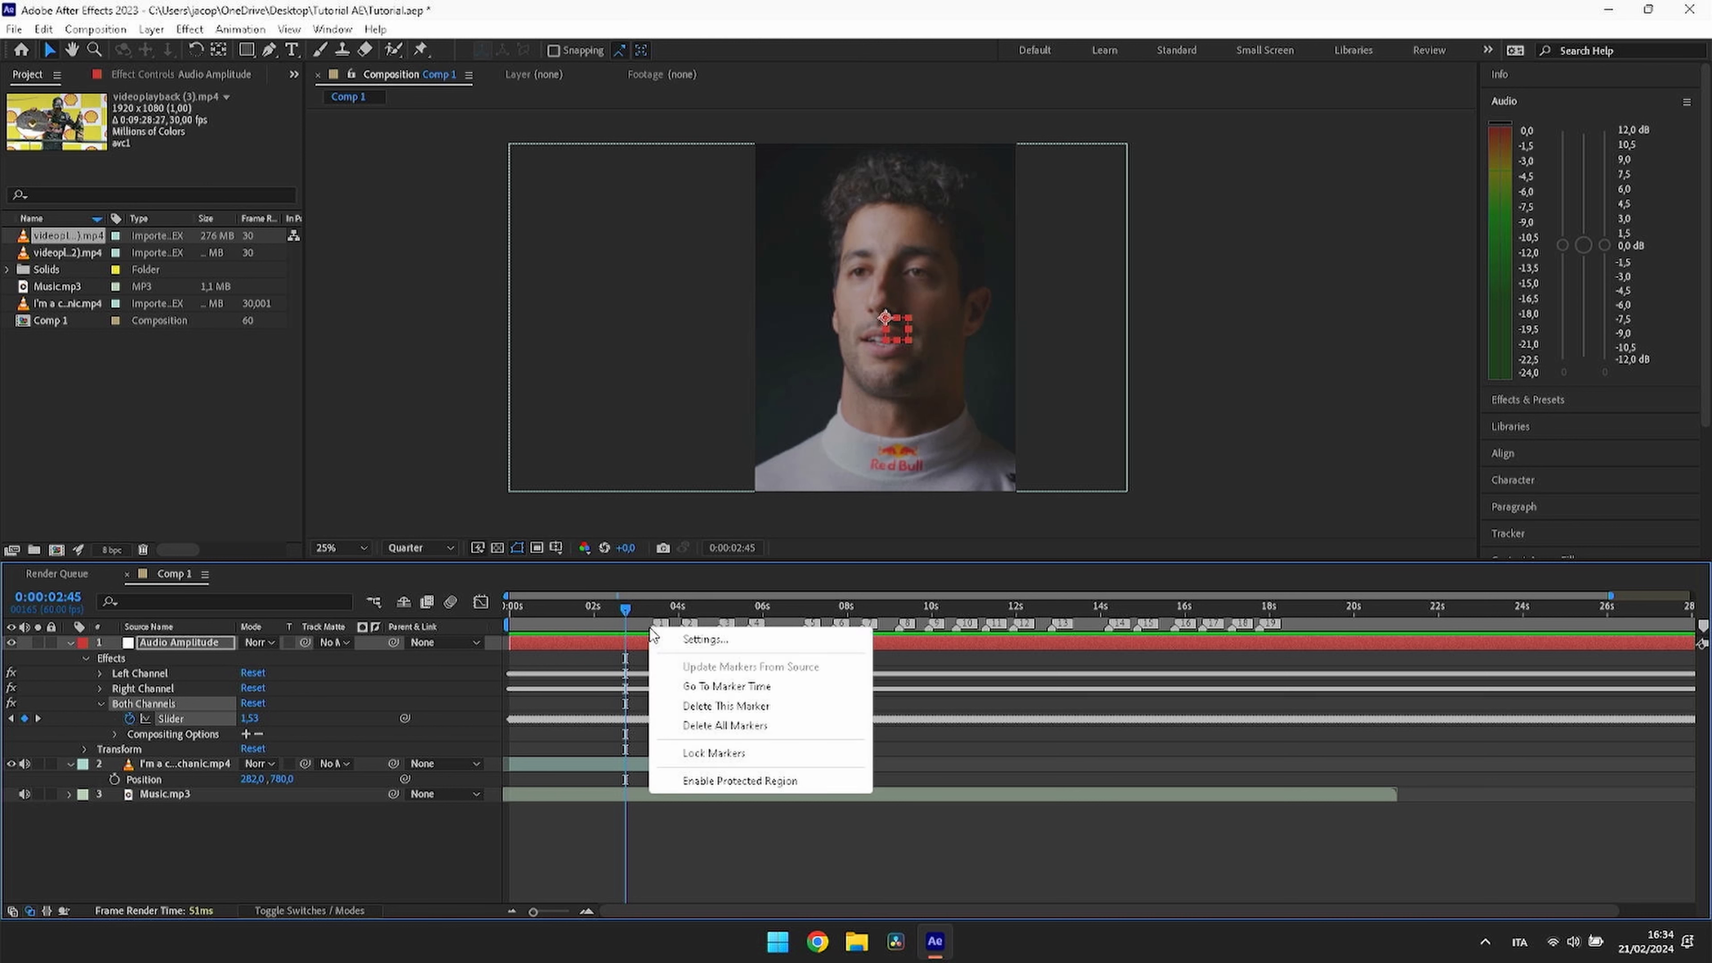
pyautogui.click(704, 687)
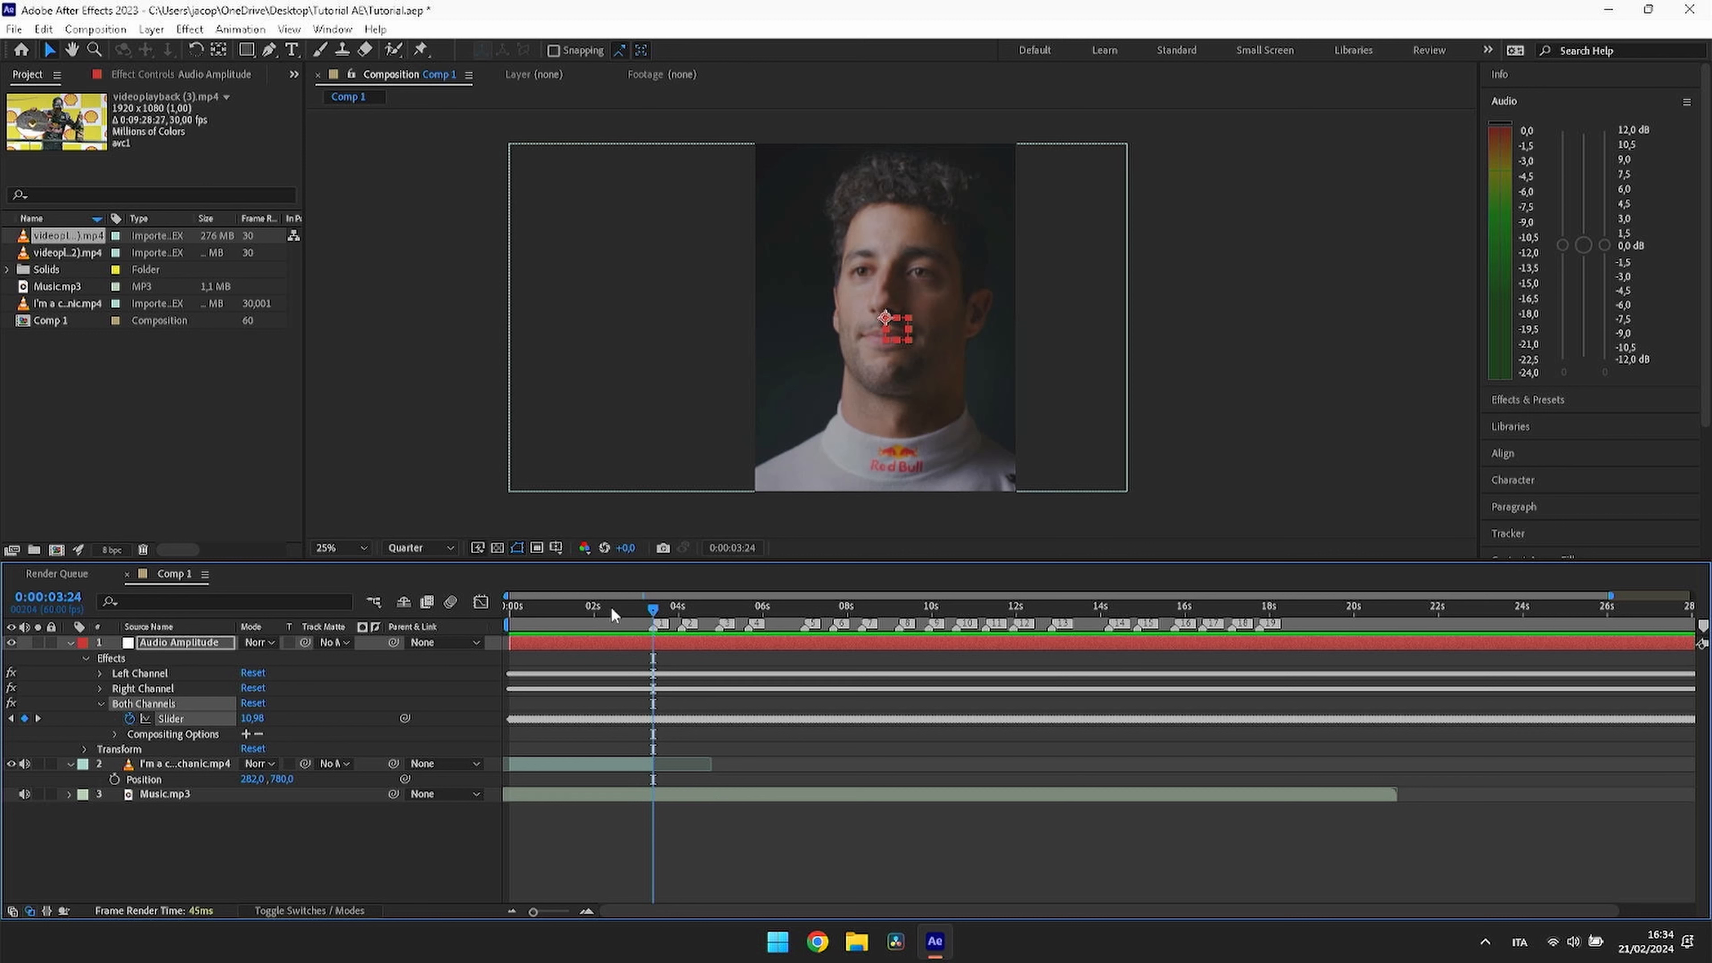
pyautogui.click(59, 240)
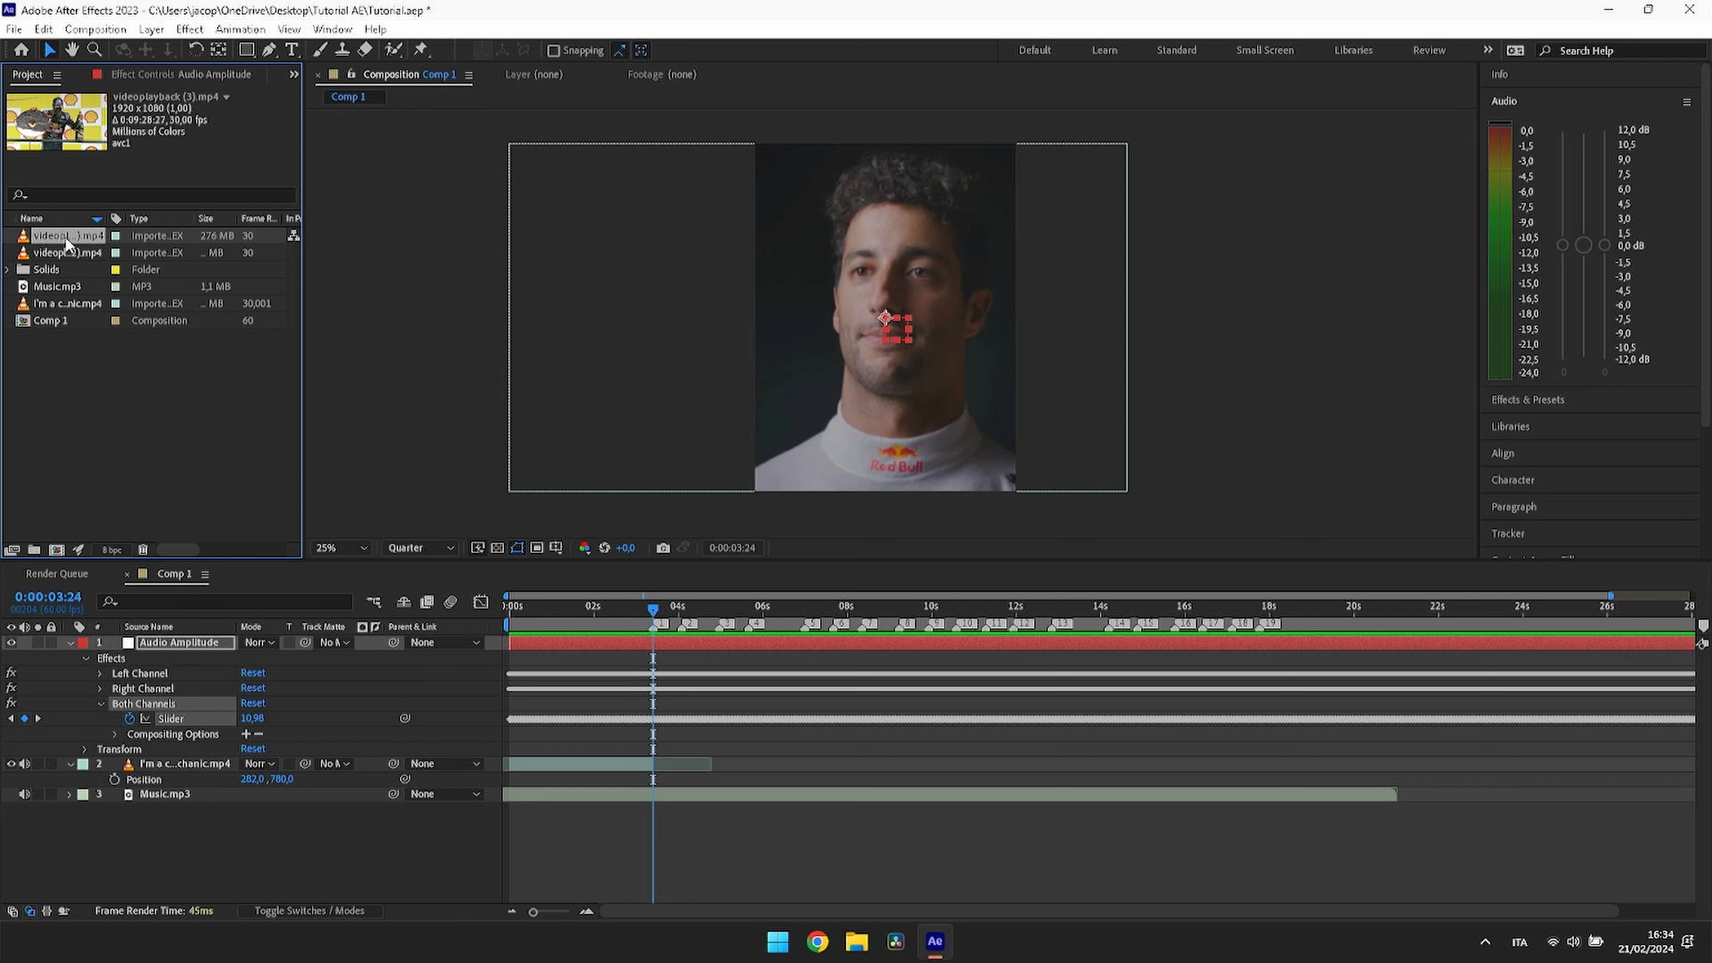
pyautogui.moveTo(64, 235); pyautogui.dragTo(691, 797)
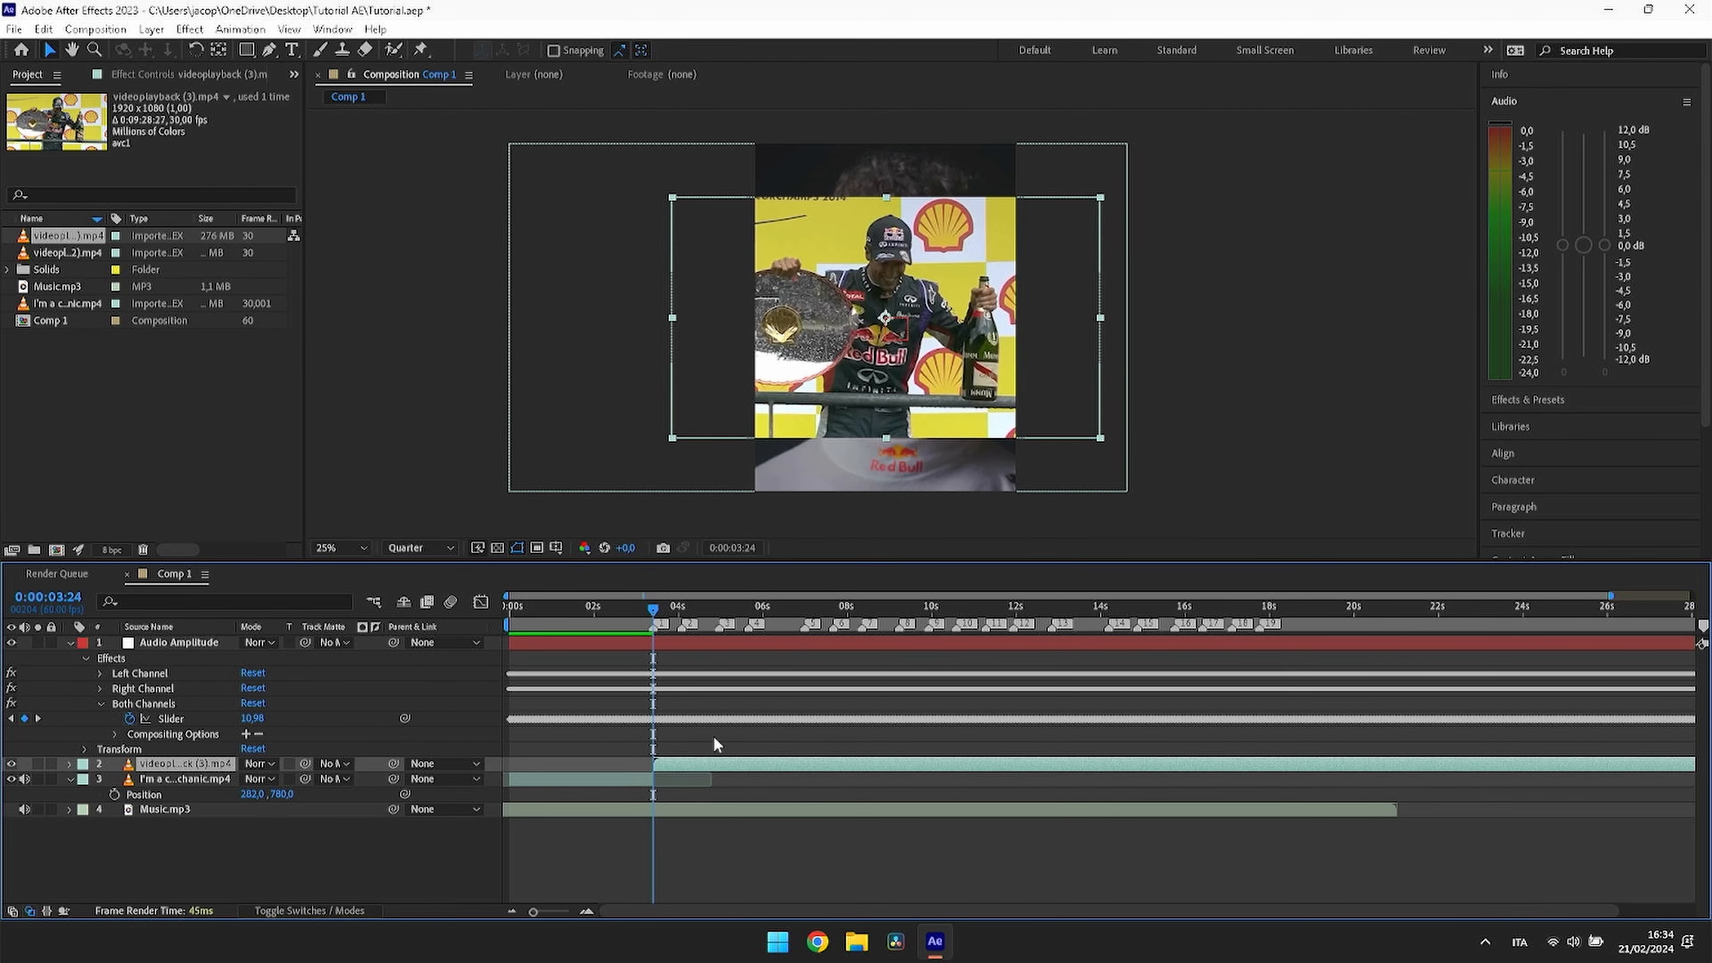
# Step: Fit the videoplayback (3).mp4 layer to the composition height and deselect it
pyautogui.rightClick(708, 765)
pyautogui.moveTo(800, 309)
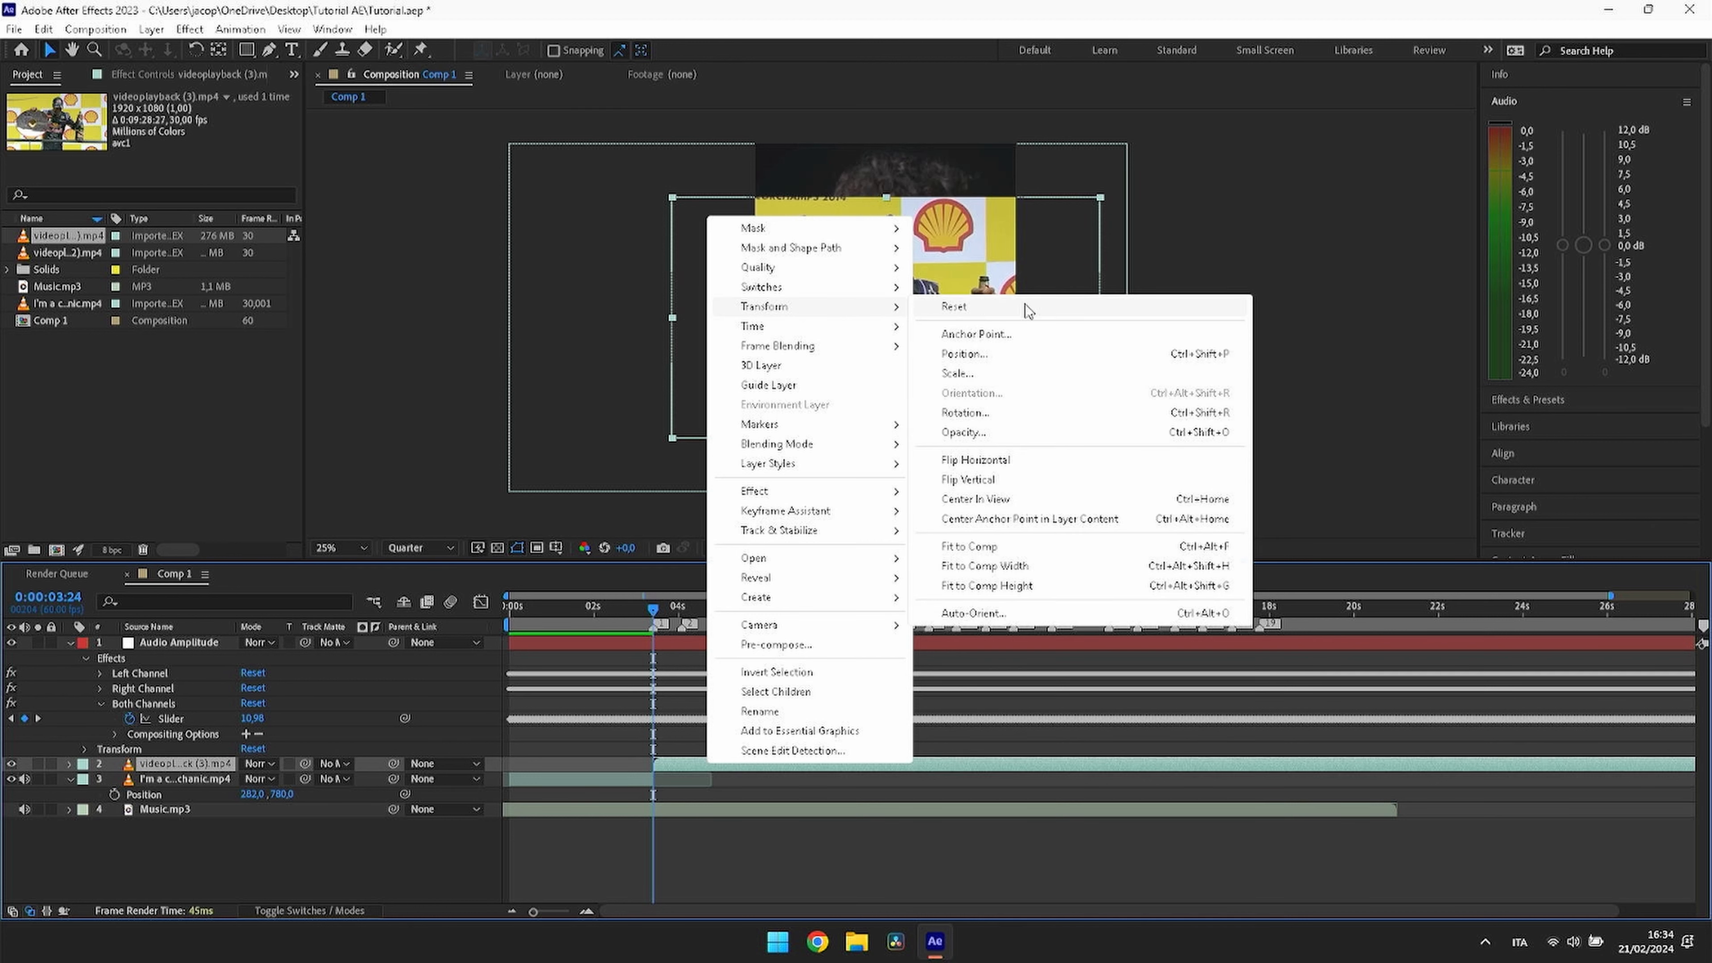
pyautogui.click(981, 585)
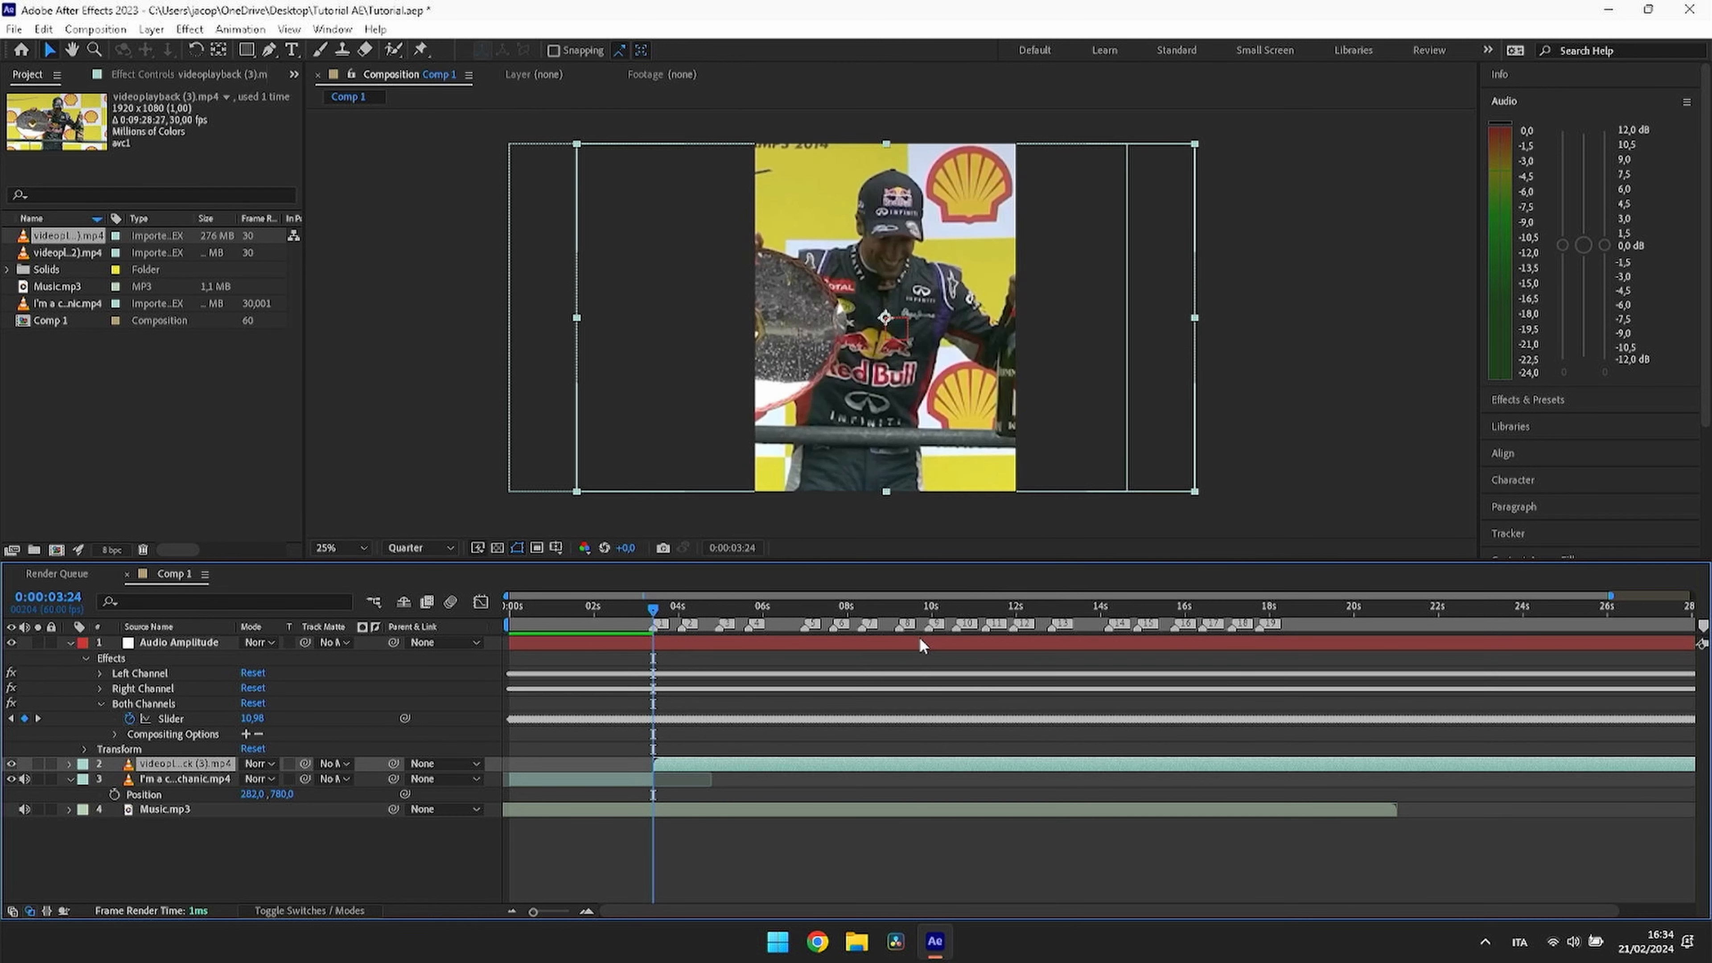
pyautogui.click(1226, 437)
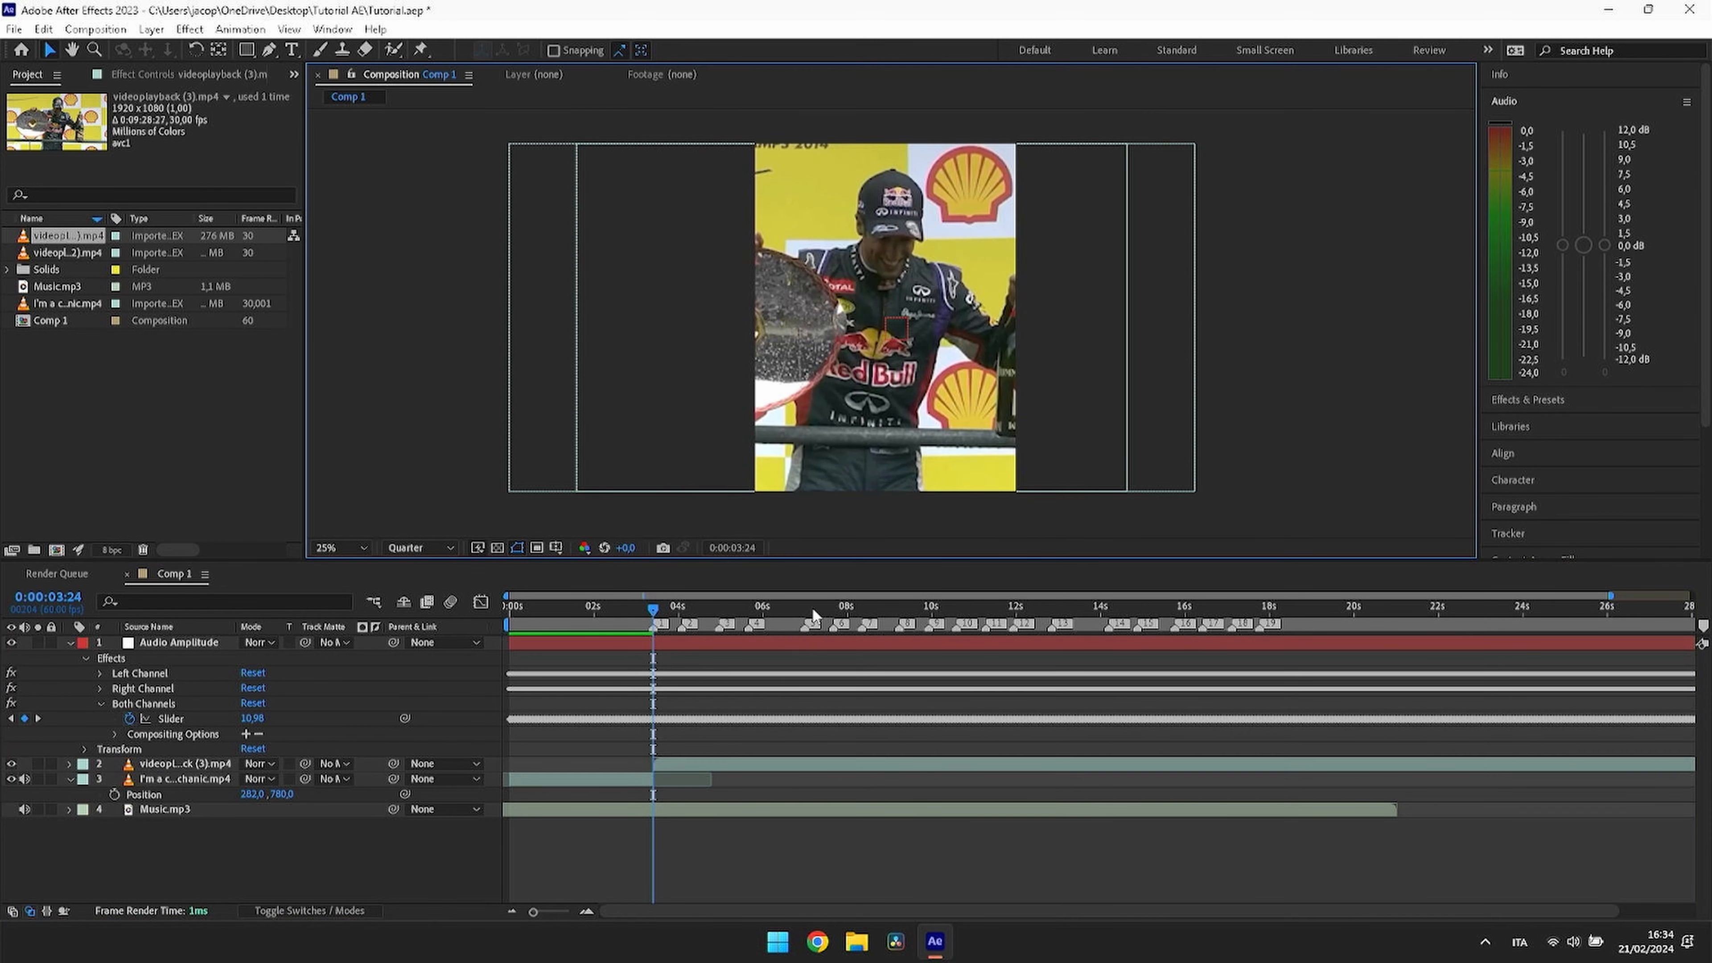
# Step: Move the playhead back before the new clip, select its layer, and return to the first marker's time at 0:00:03:24
pyautogui.moveTo(809, 608); pyautogui.dragTo(630, 687)
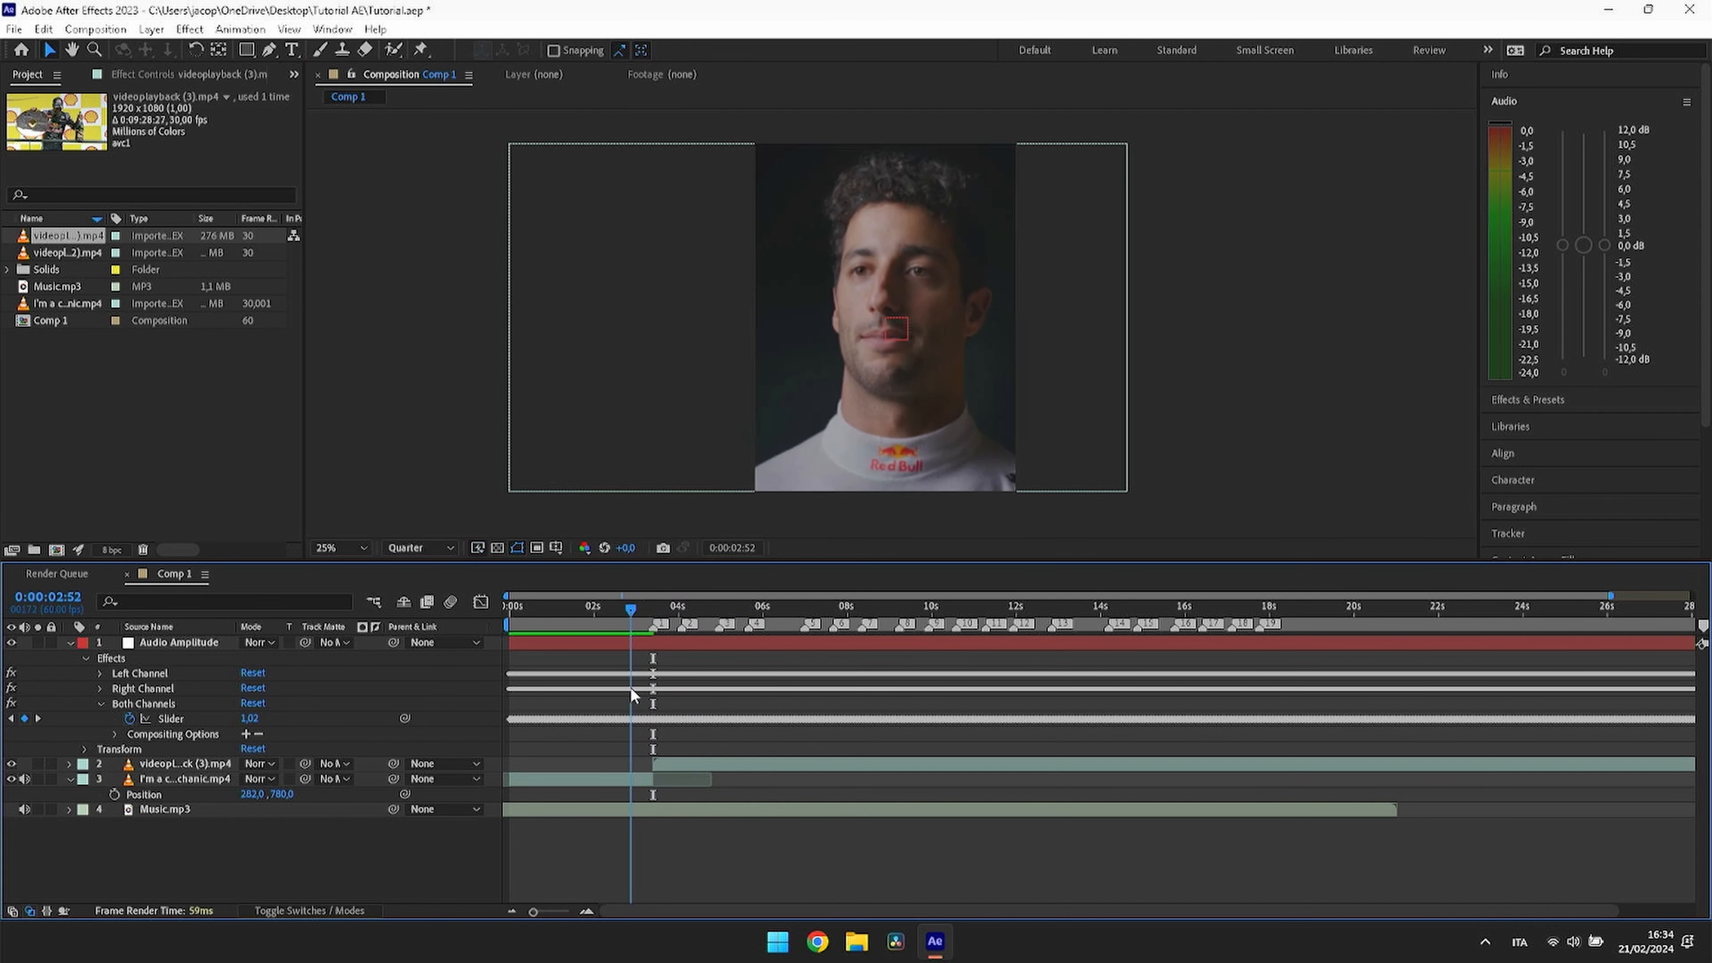
pyautogui.click(683, 763)
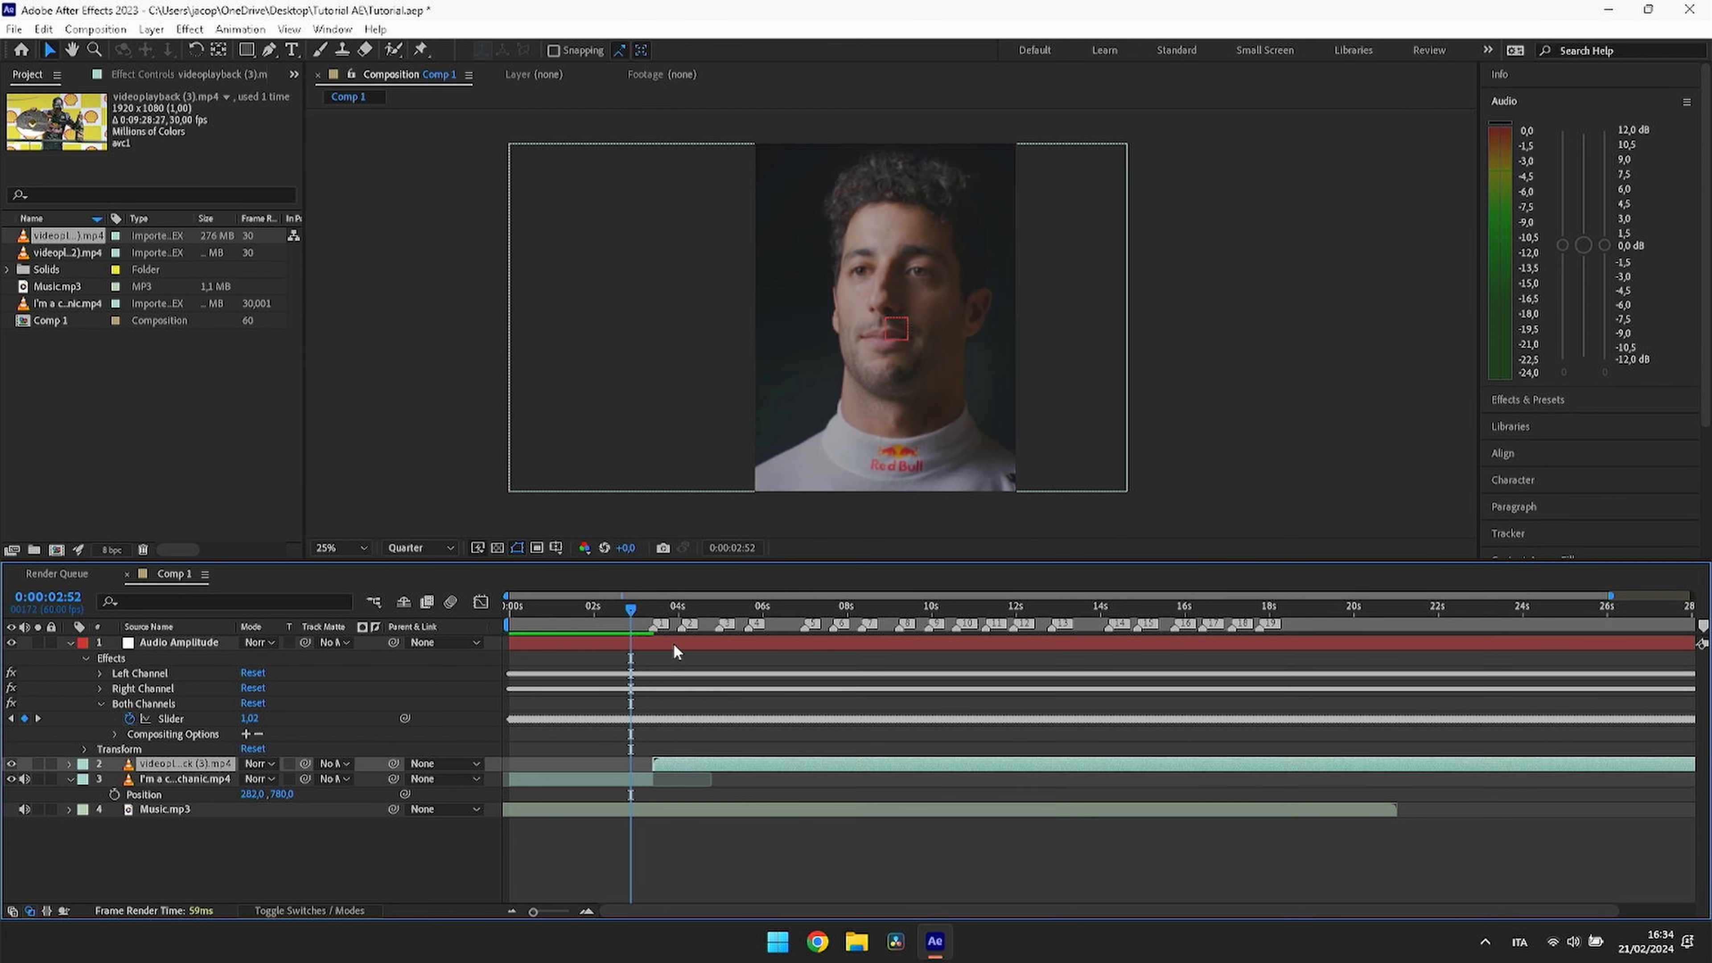
pyautogui.rightClick(685, 626)
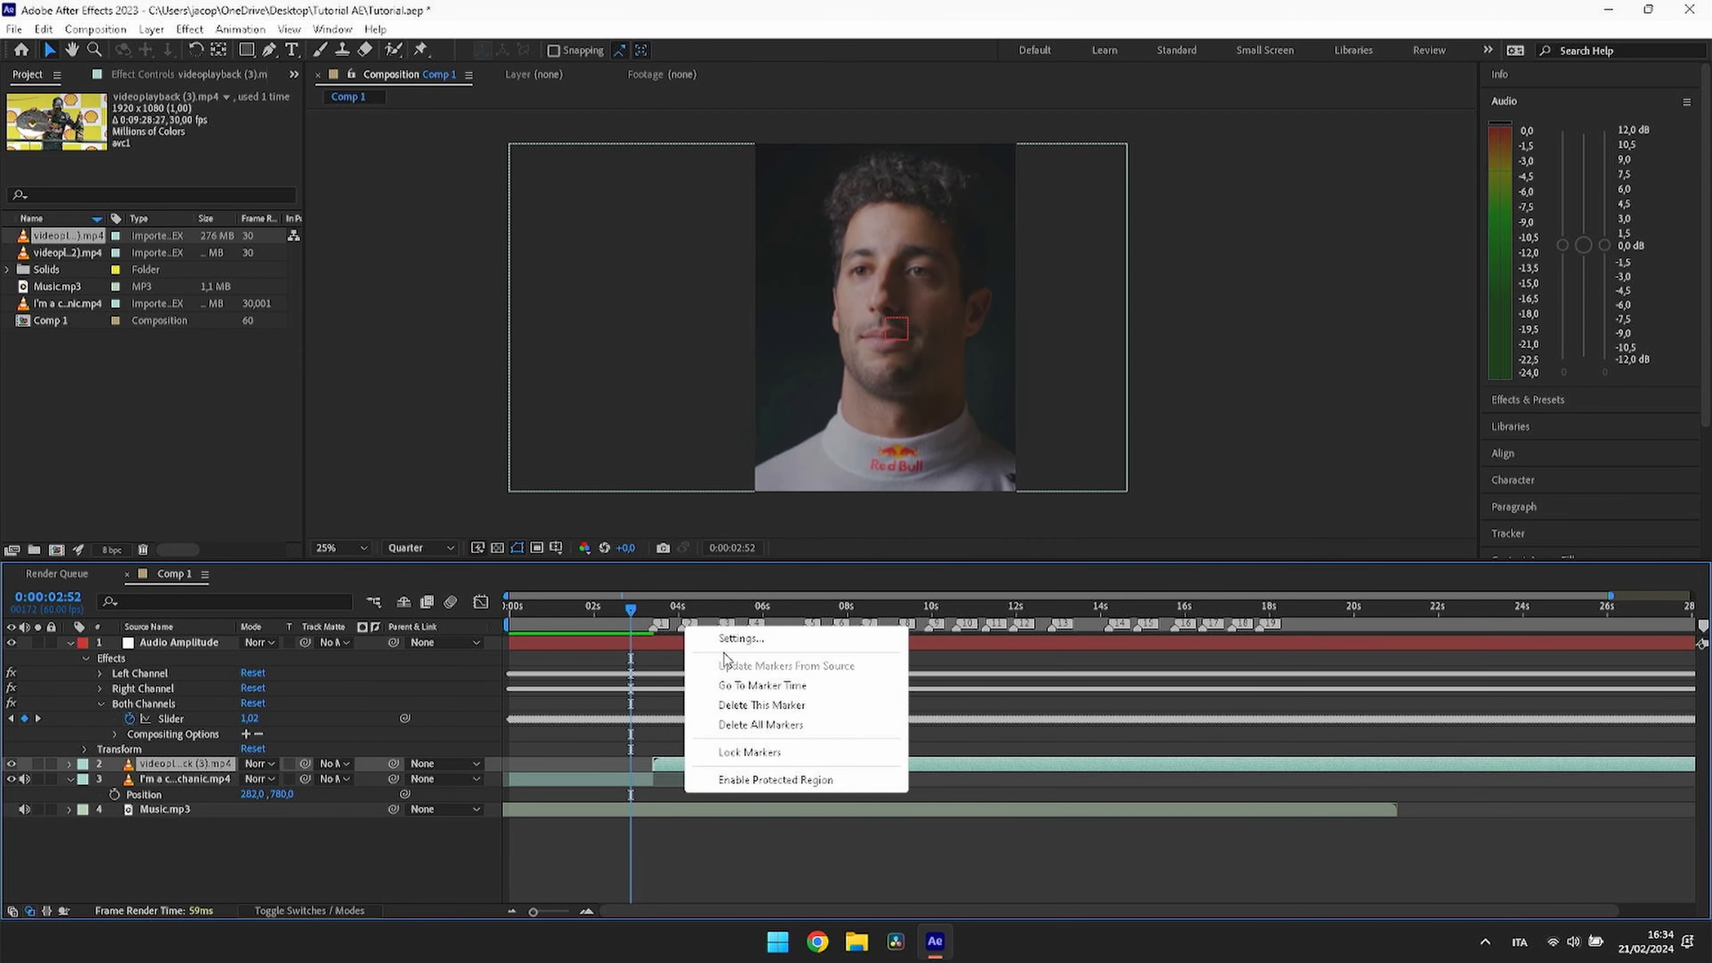
pyautogui.rightClick(655, 626)
pyautogui.rightClick(648, 630)
pyautogui.click(645, 625)
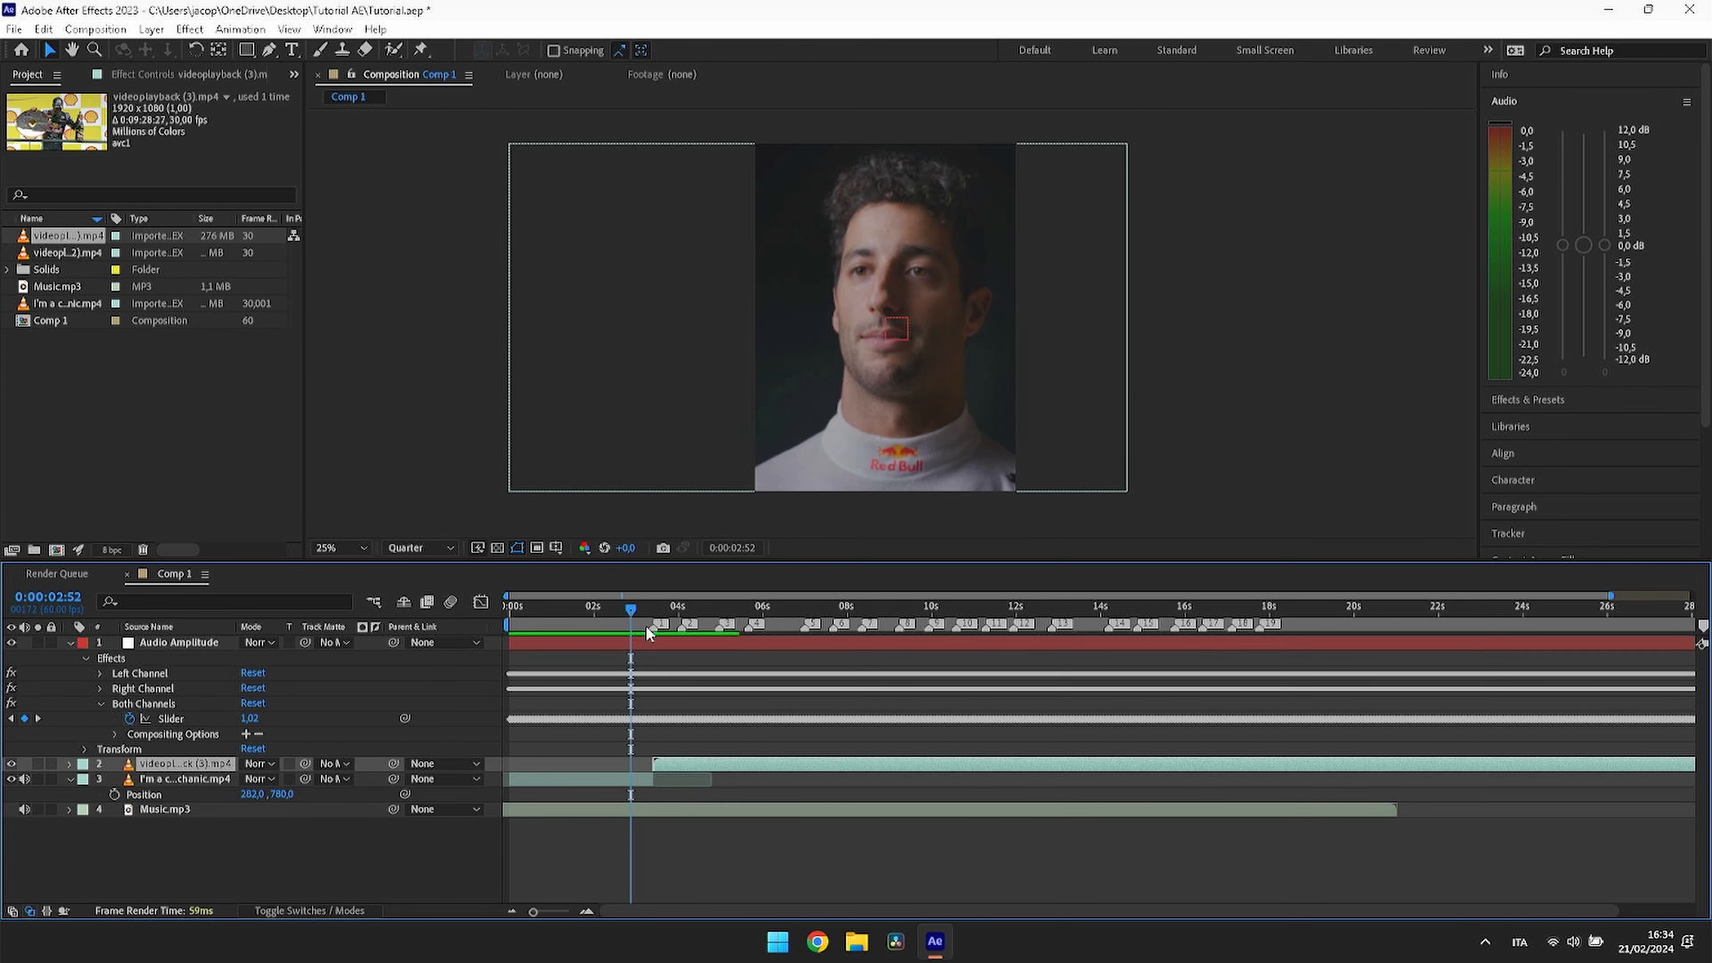
pyautogui.rightClick(647, 626)
pyautogui.click(704, 693)
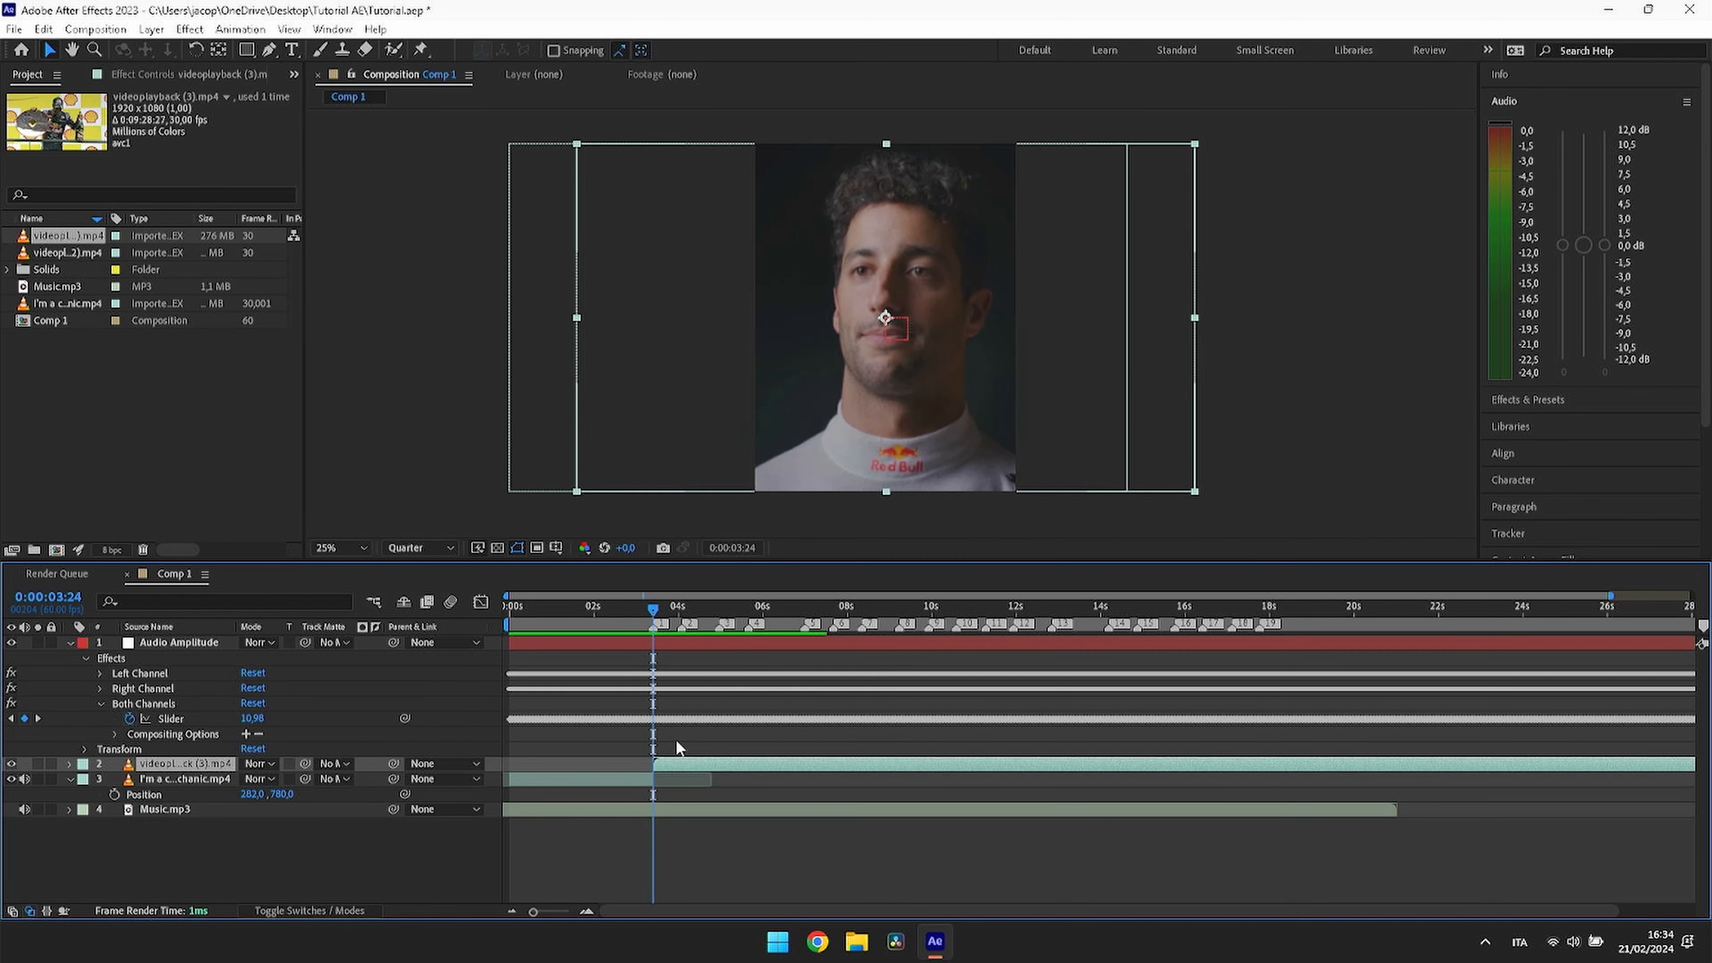
# Step: Open the videoplayback (3).mp4 layer, find the podium celebration, and set its In point to 0:01:19:14
pyautogui.doubleClick(669, 762)
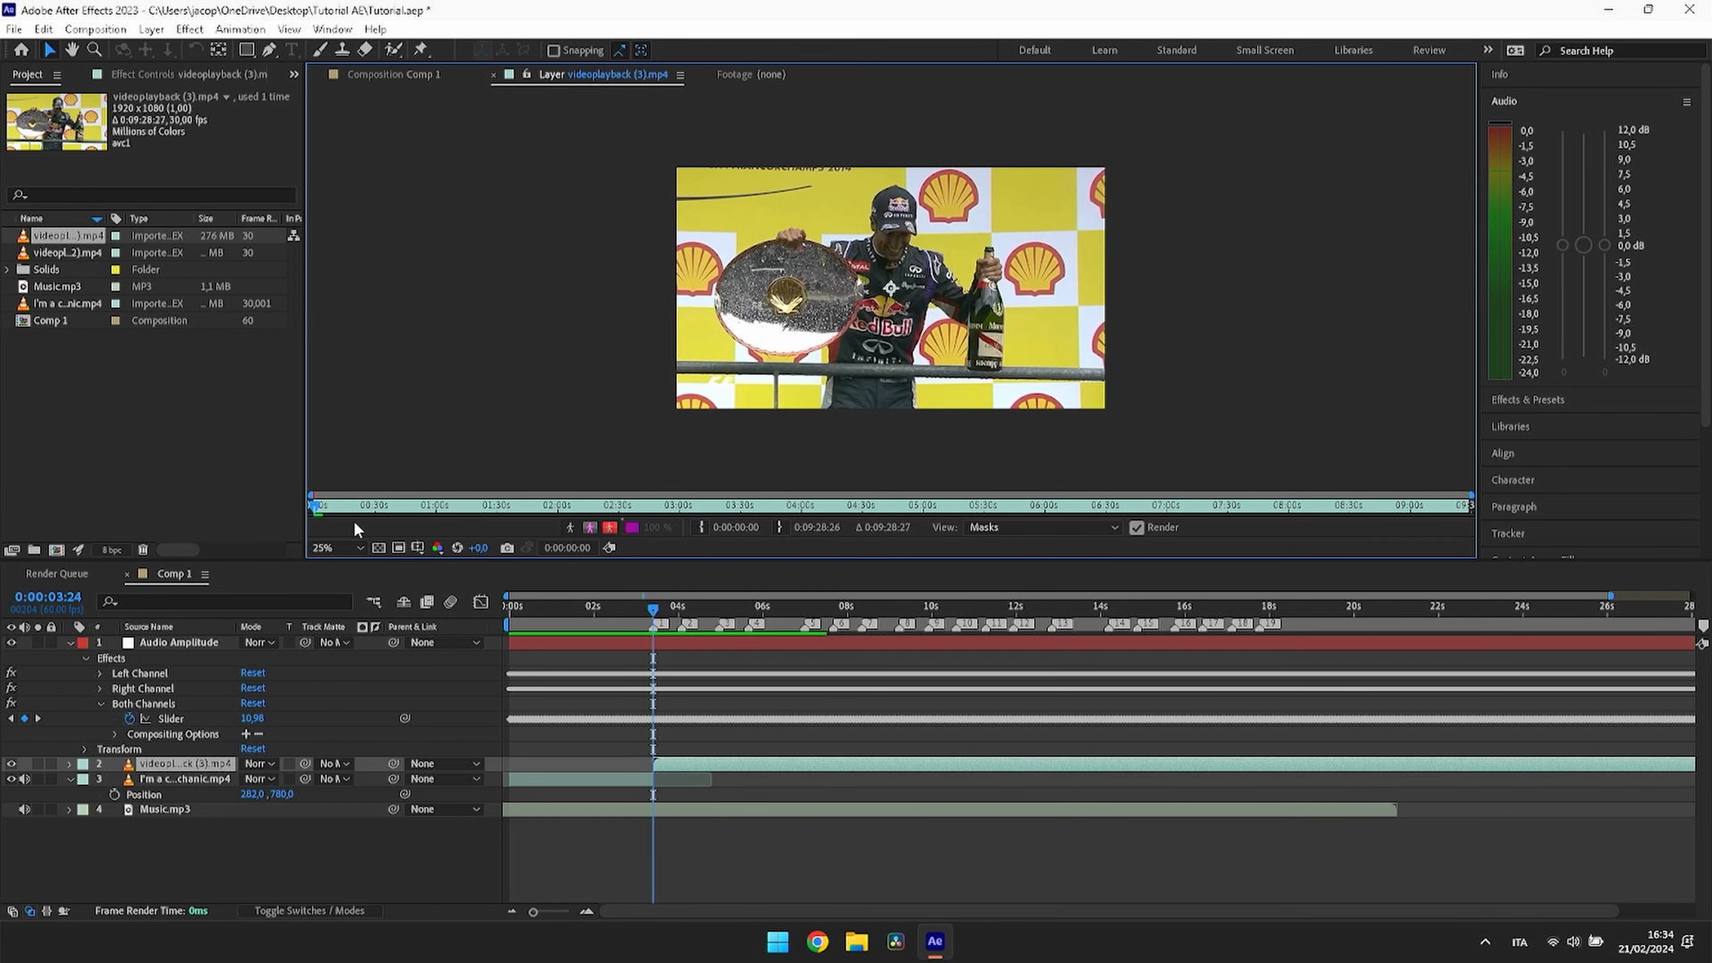
pyautogui.moveTo(329, 513); pyautogui.dragTo(452, 522)
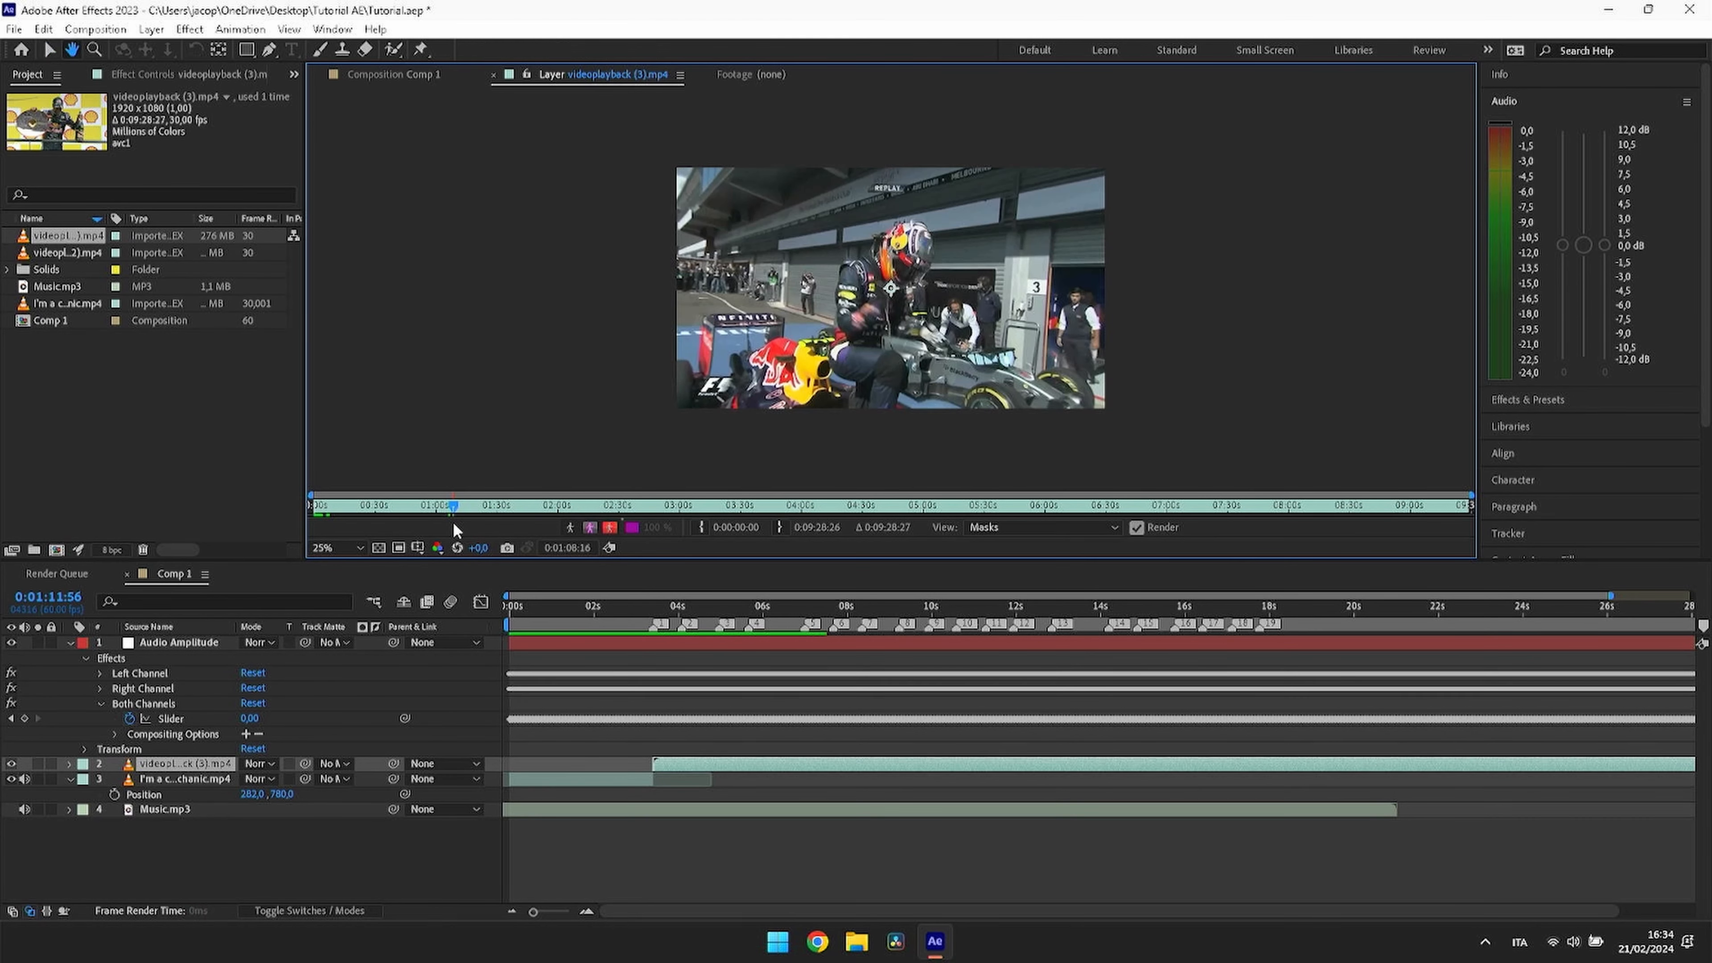
pyautogui.press('space')
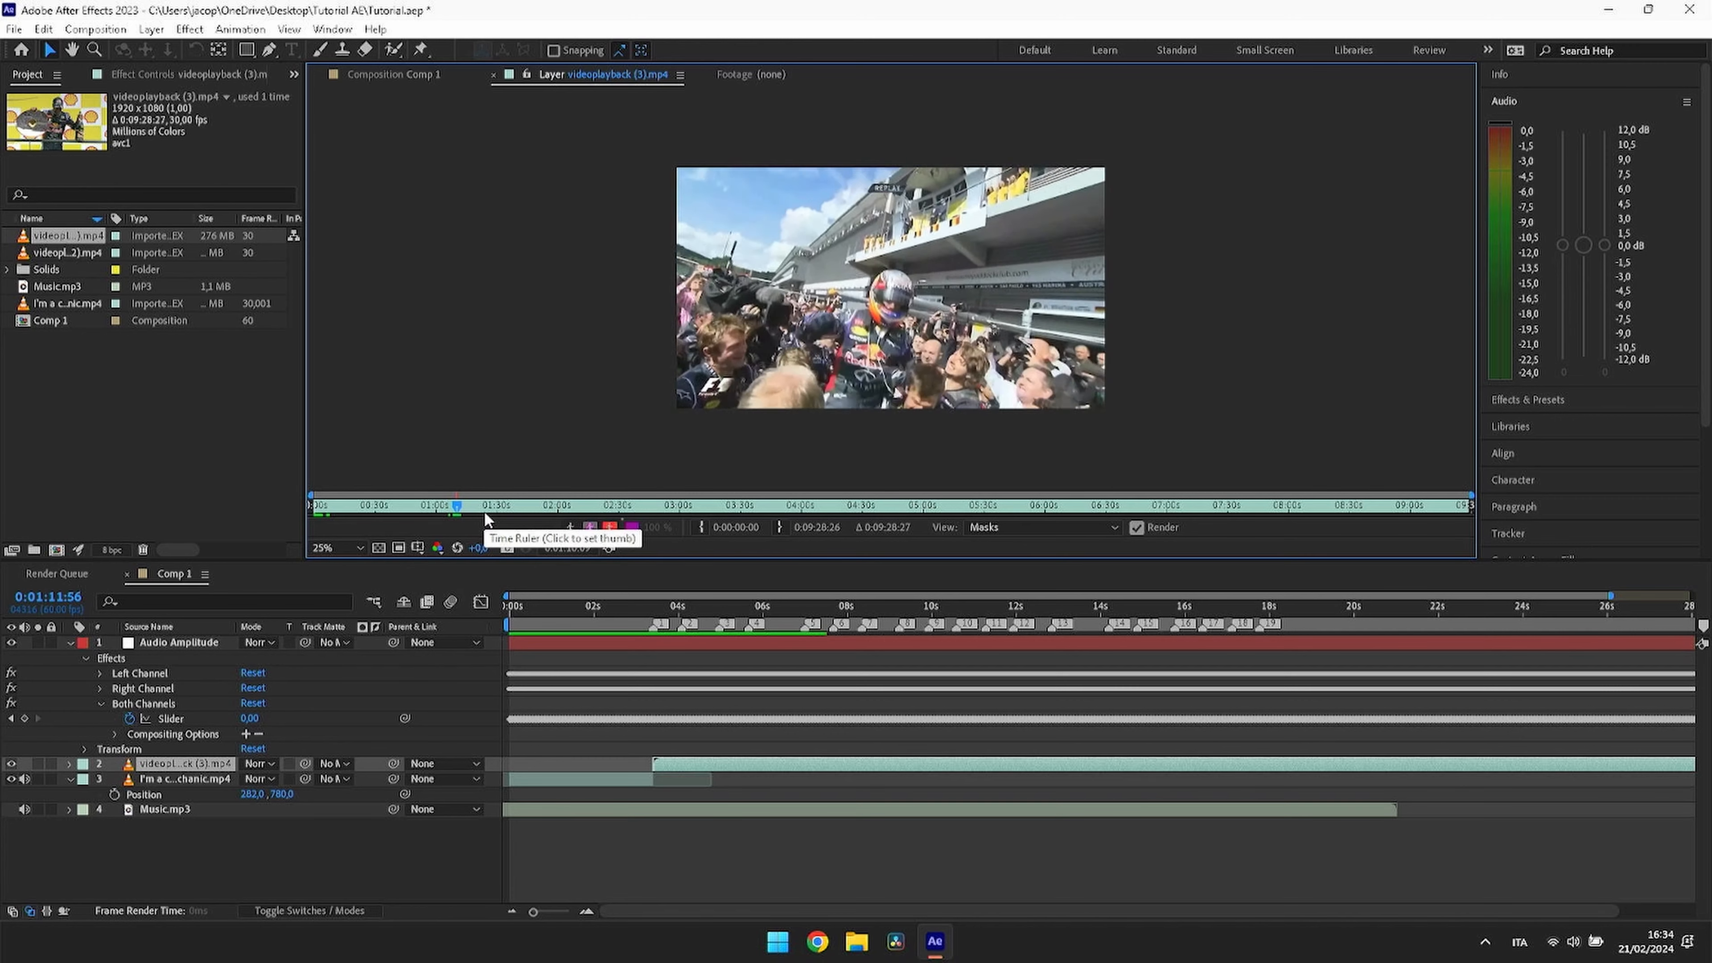
pyautogui.press('space')
pyautogui.press('space')
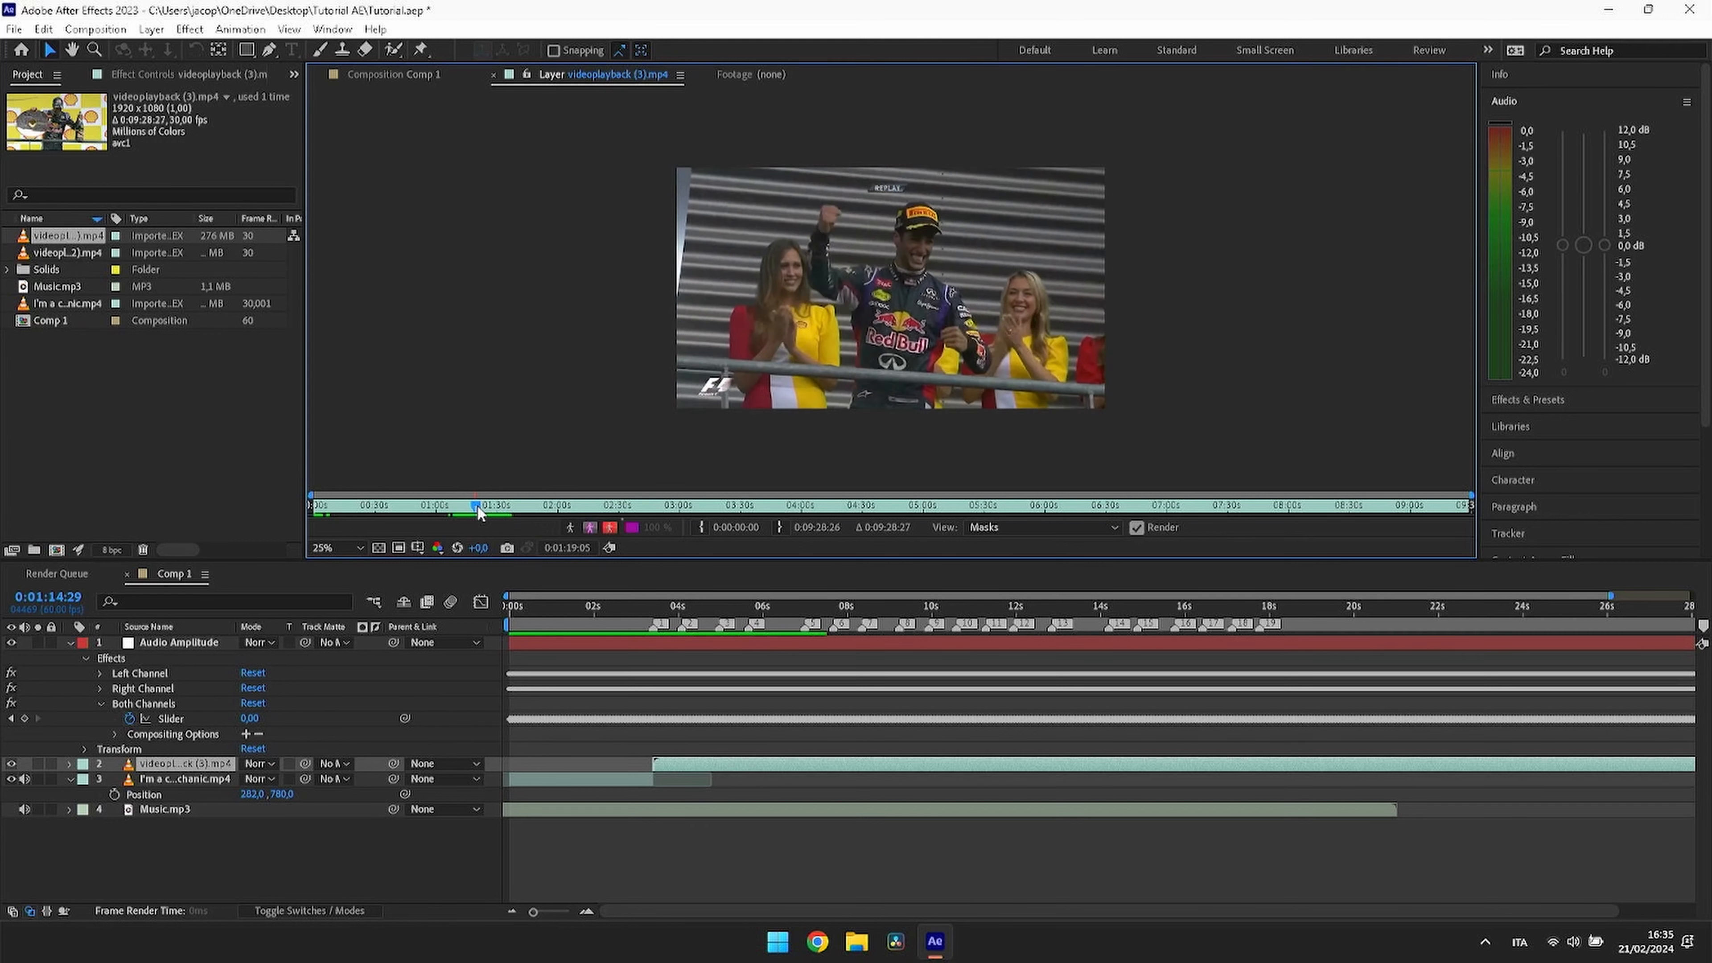
pyautogui.press('space')
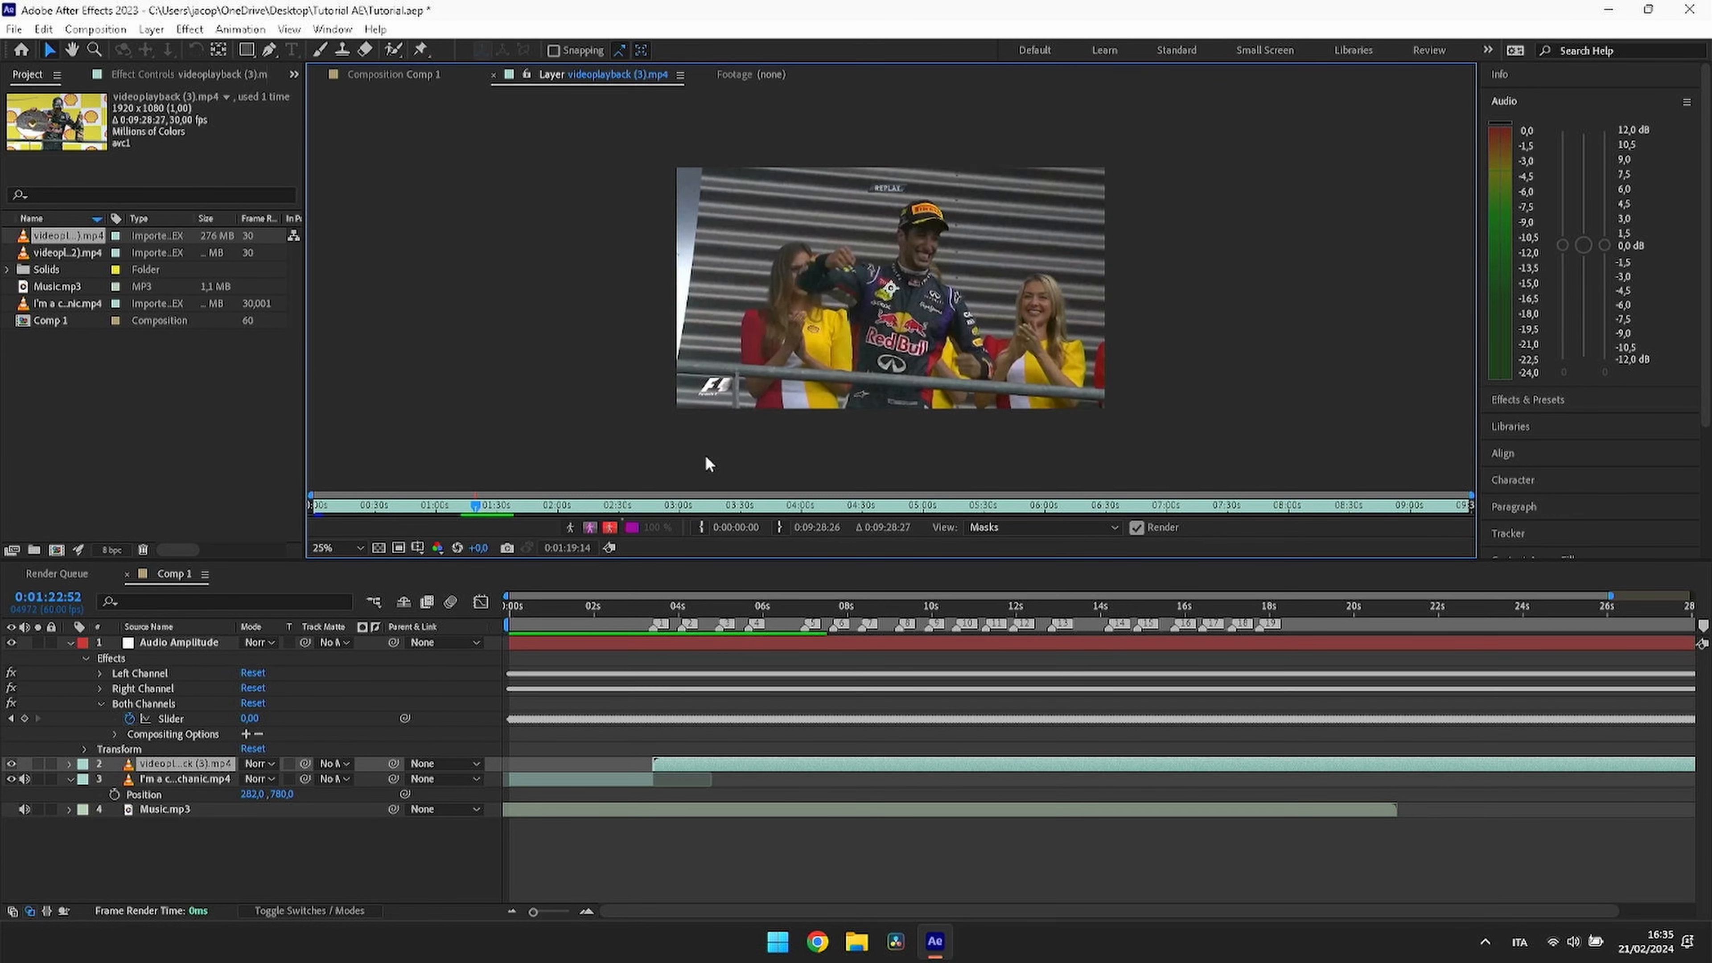
pyautogui.click(701, 527)
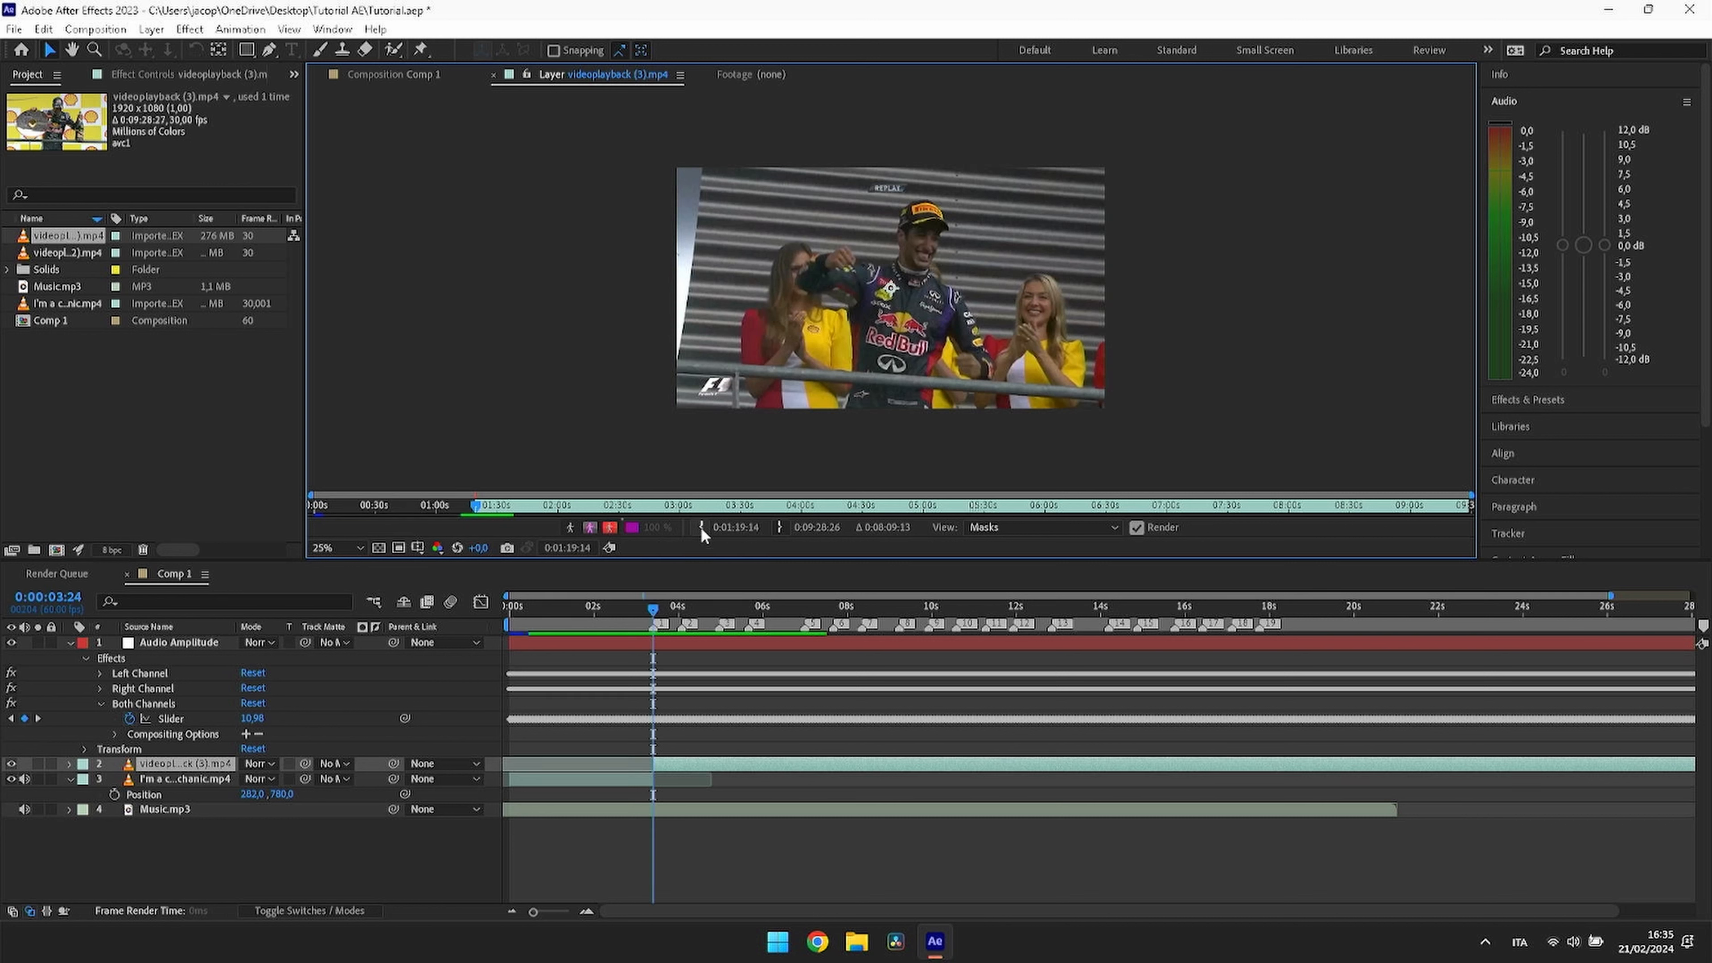
# Step: Split the videoplayback (3).mp4 layer at the second composition marker, 0:00:04:04
pyautogui.rightClick(682, 626)
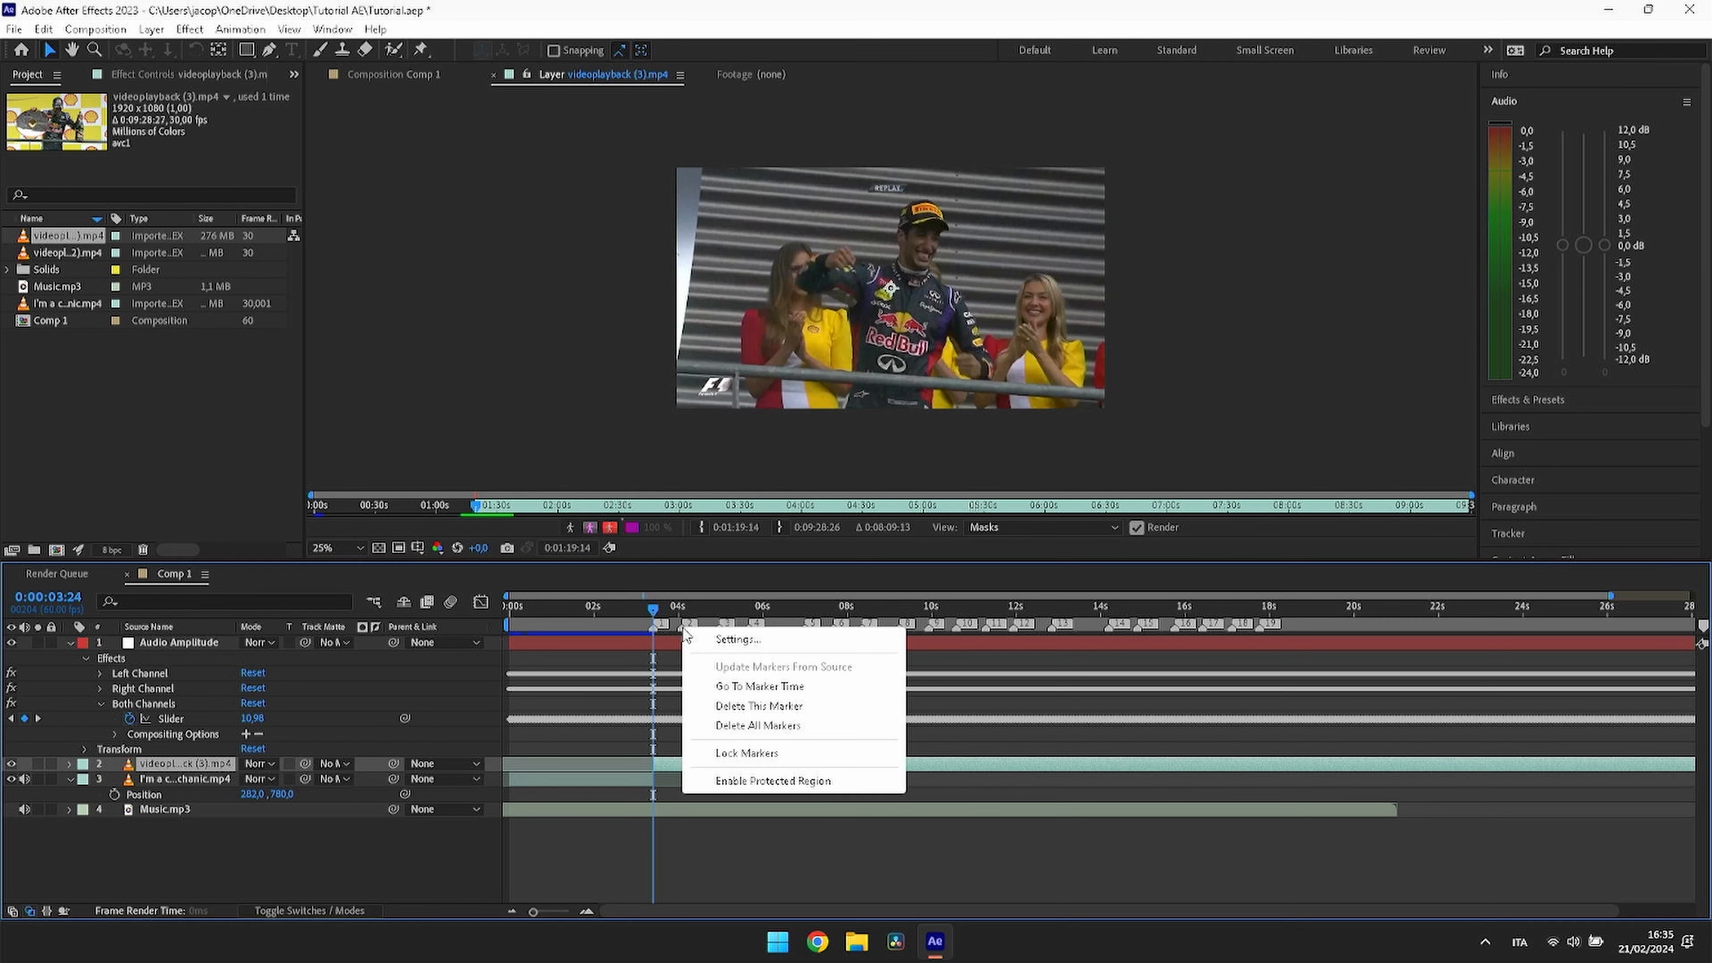
pyautogui.click(739, 691)
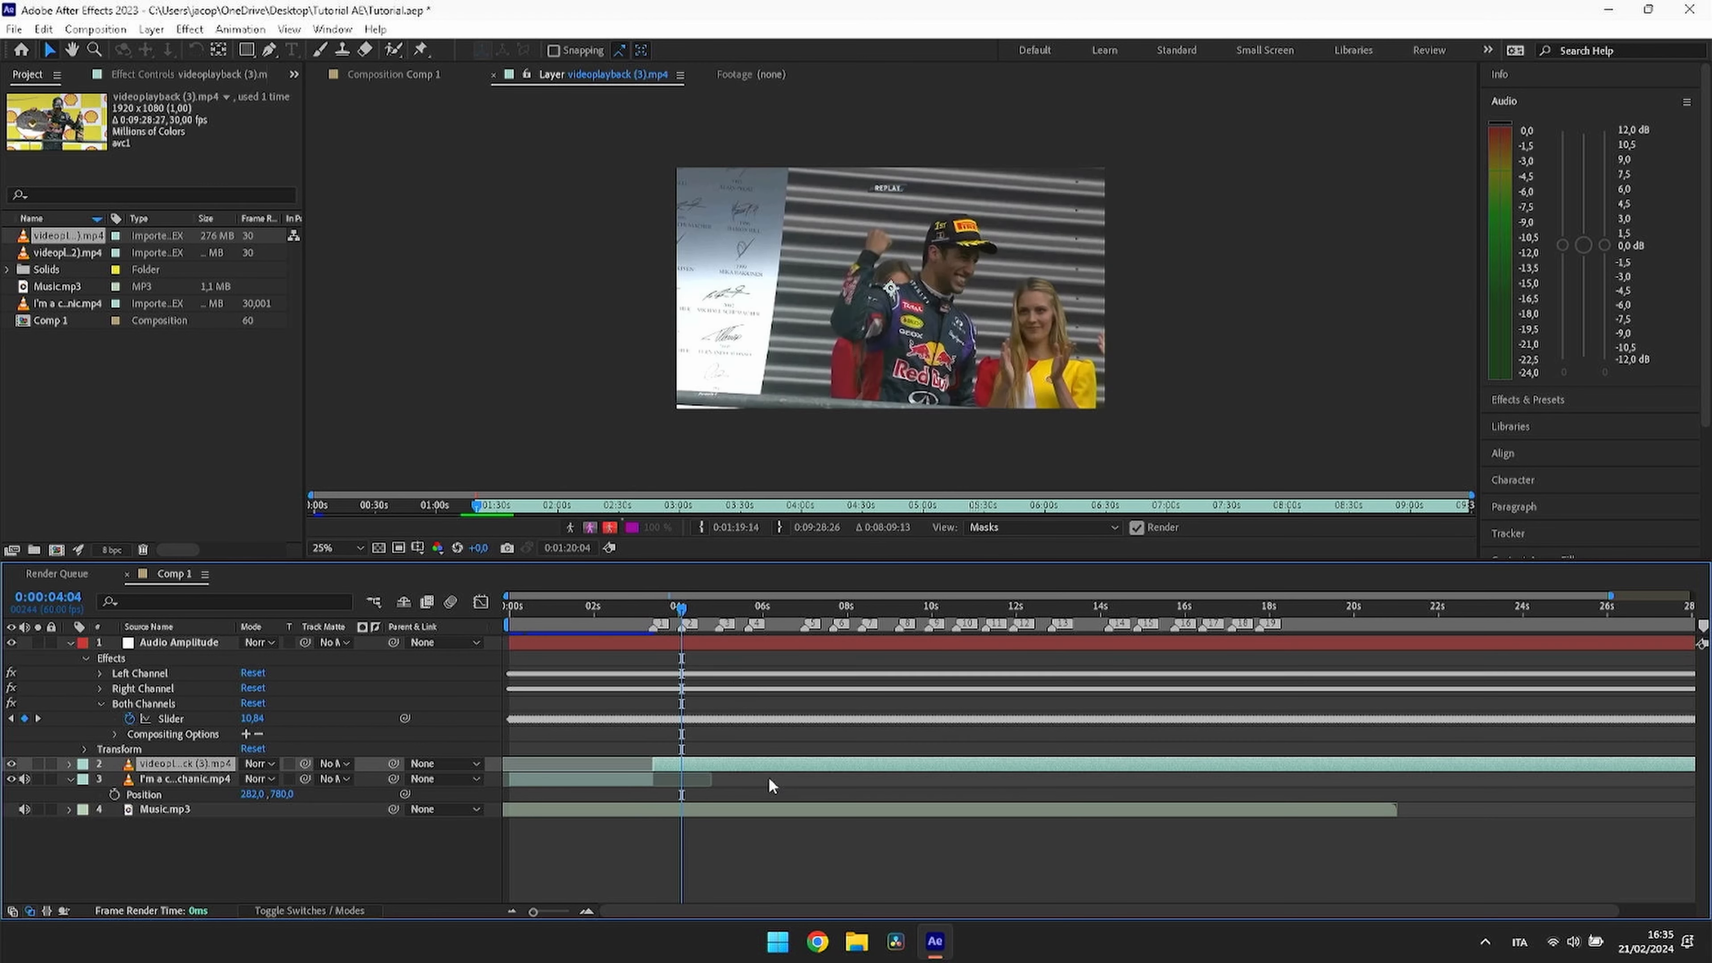
pyautogui.hotkey('ctrl', 'shift', 'd')
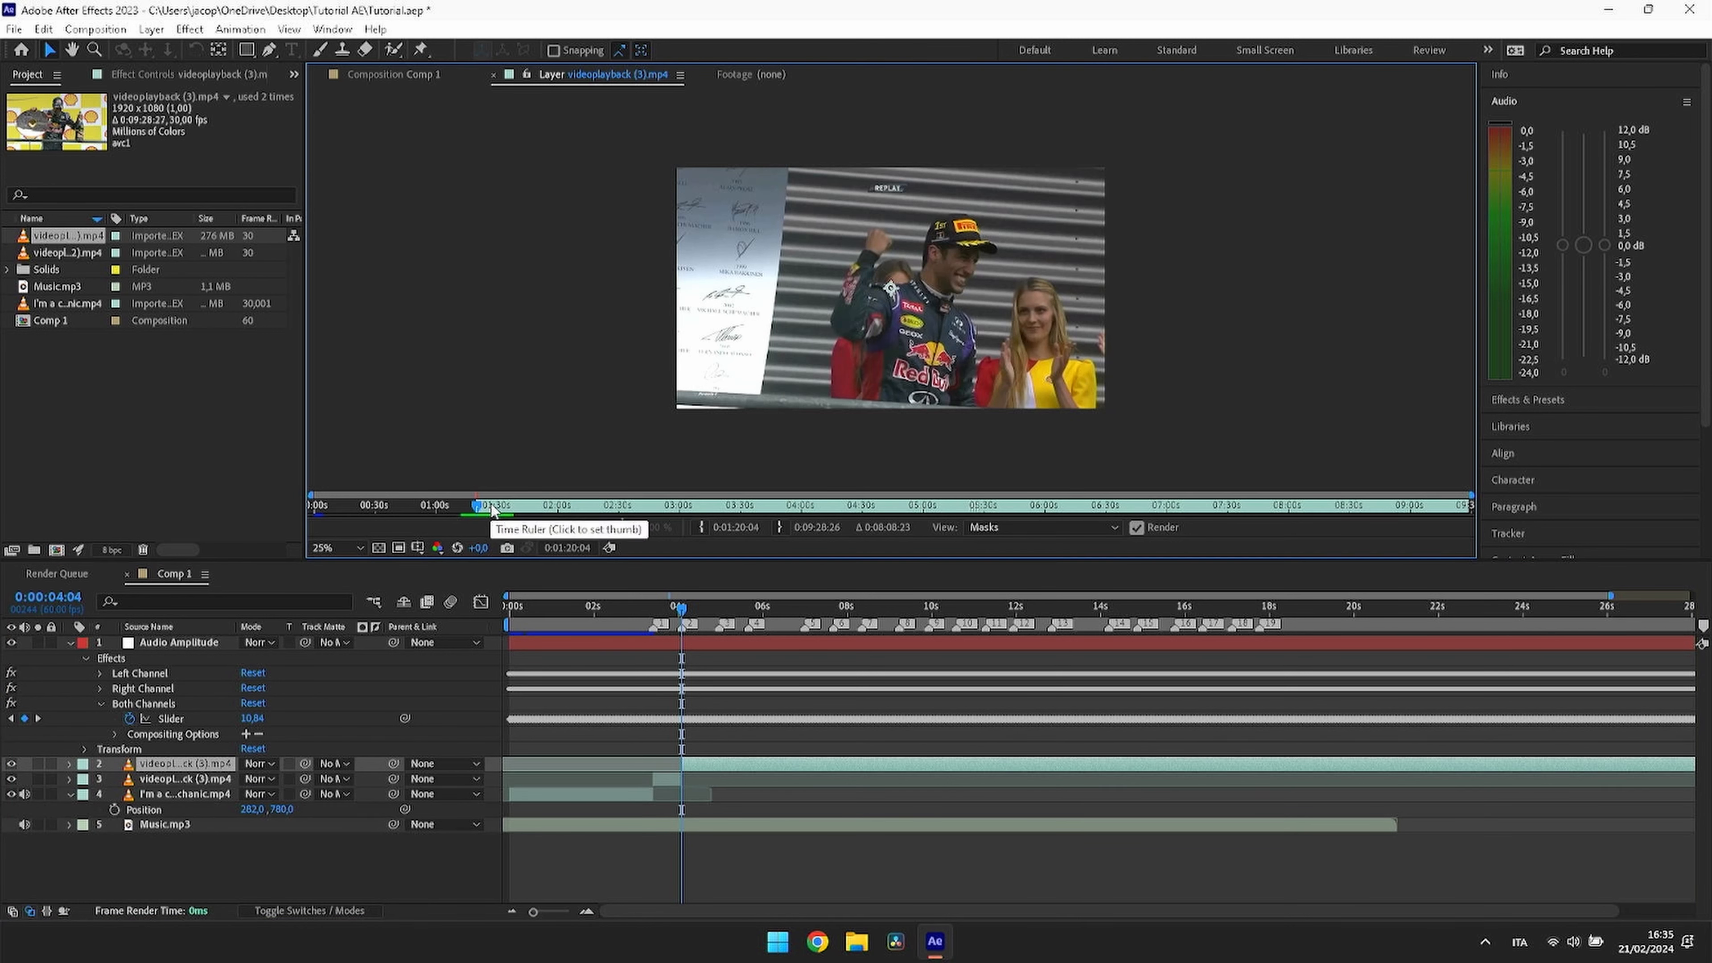
# Step: Find the raised-arms podium shot in the second piece of videoplayback (3).mp4 and set its In point to 0:01:54:11
pyautogui.moveTo(492, 511); pyautogui.dragTo(545, 513)
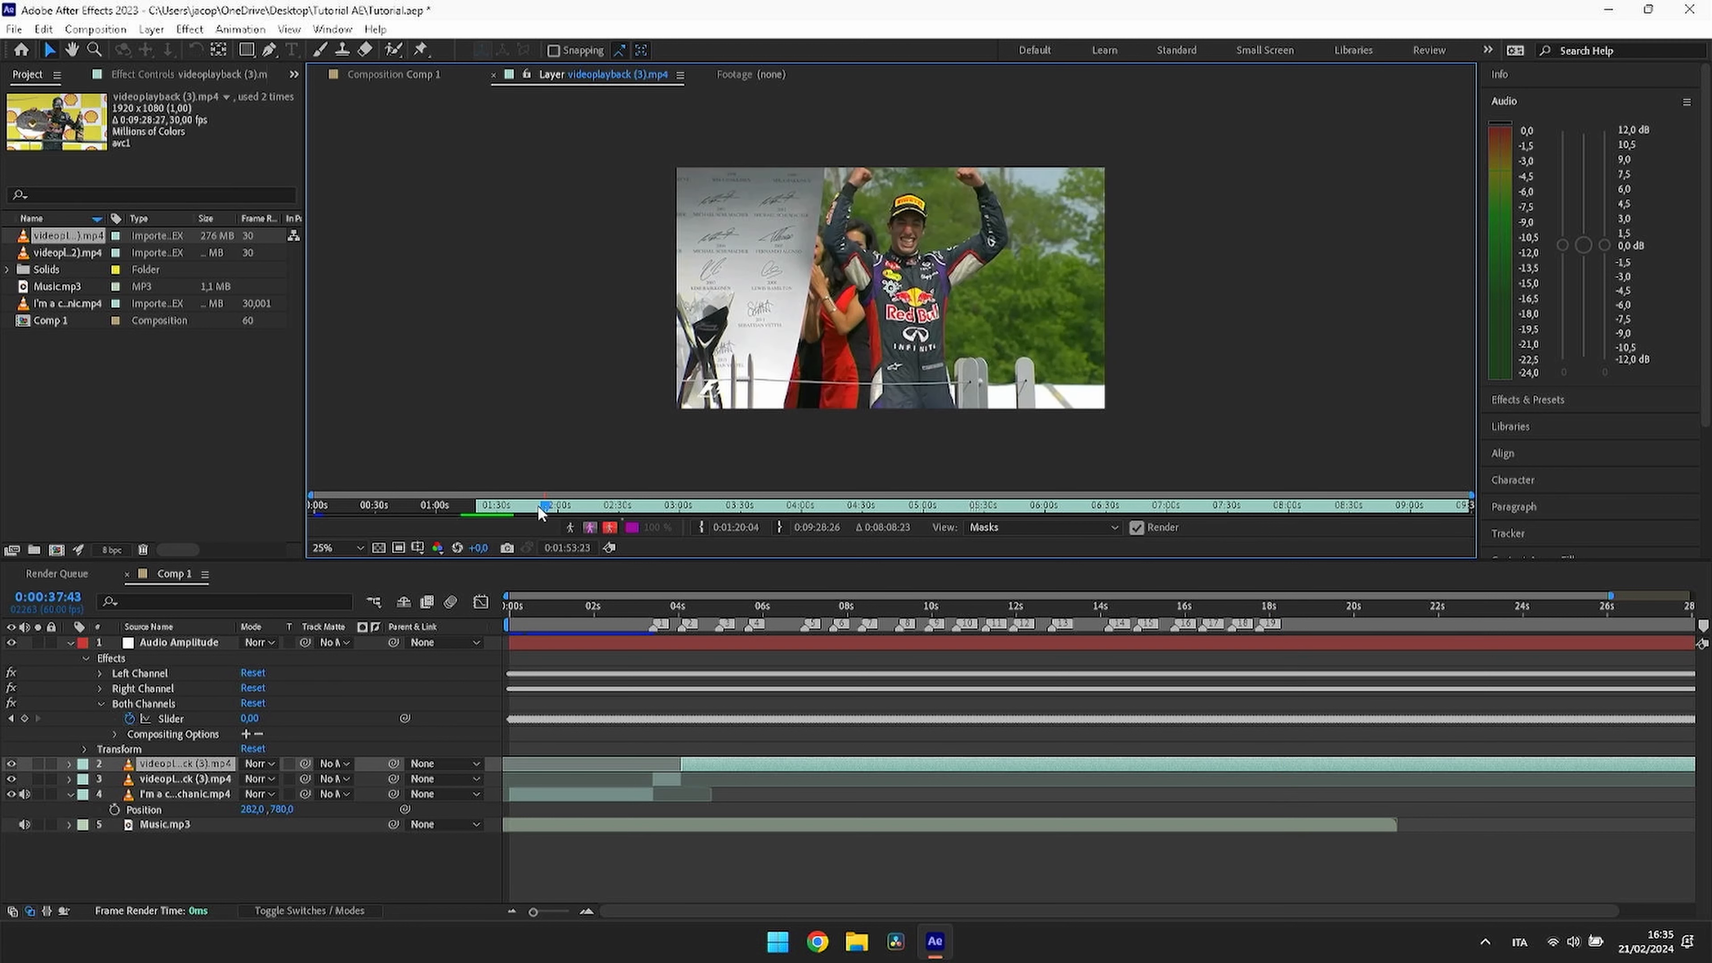
pyautogui.moveTo(545, 514); pyautogui.dragTo(543, 514)
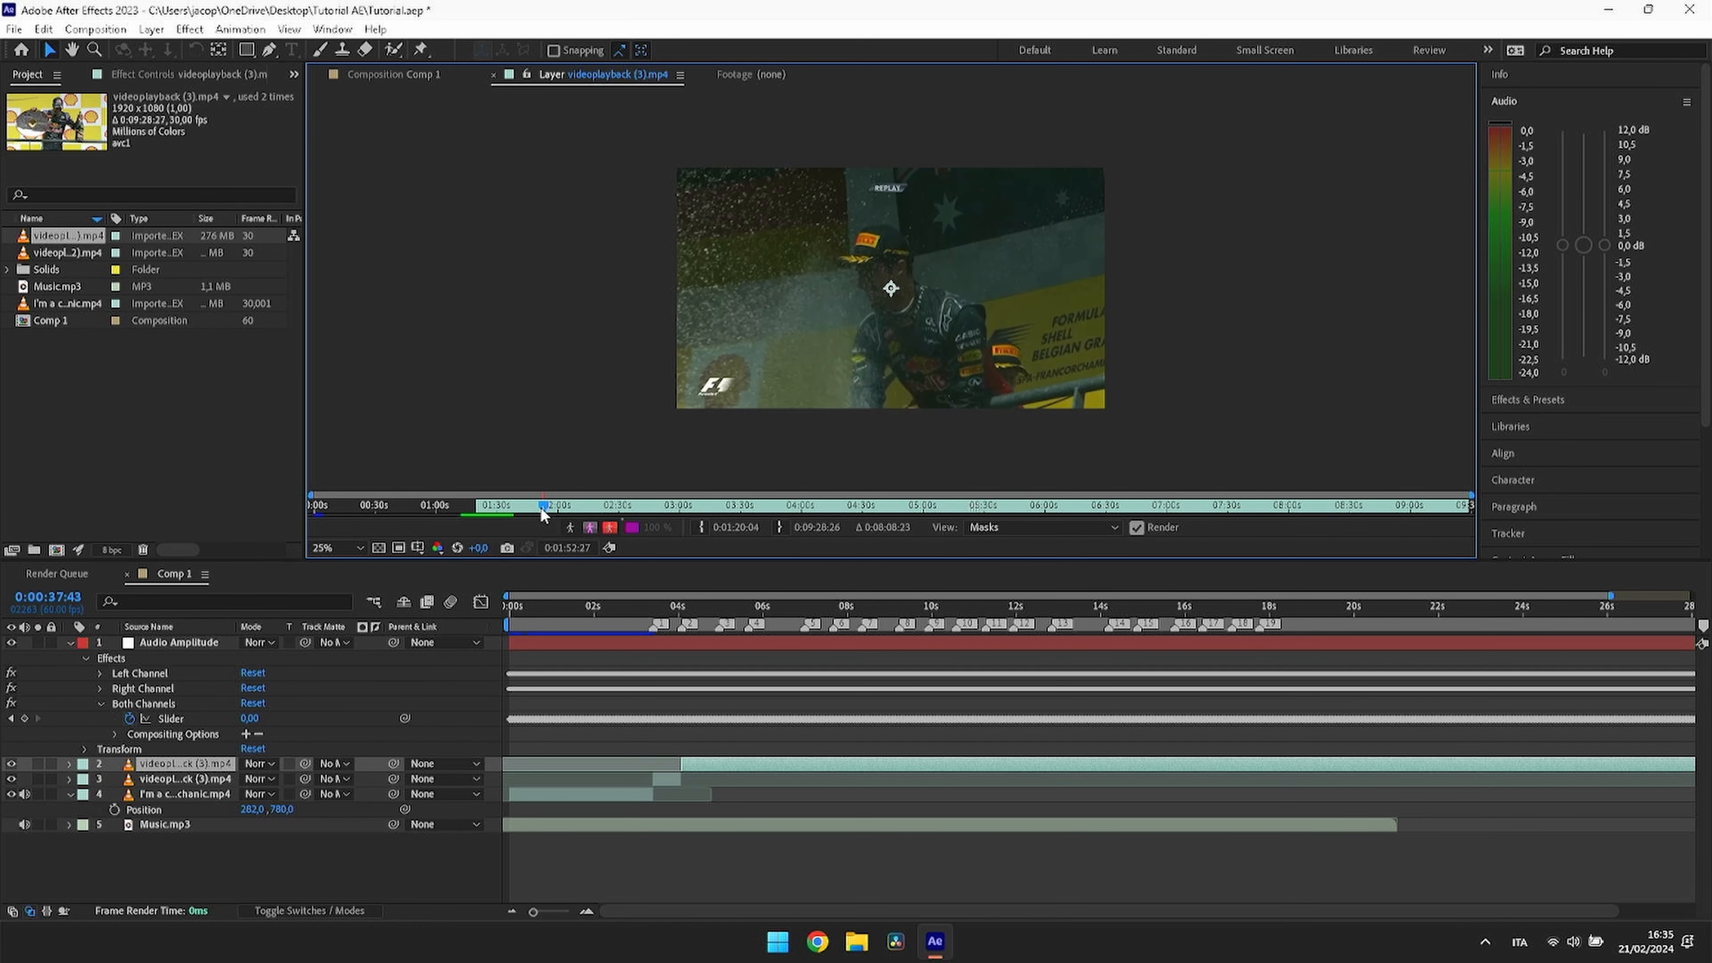
pyautogui.press('space')
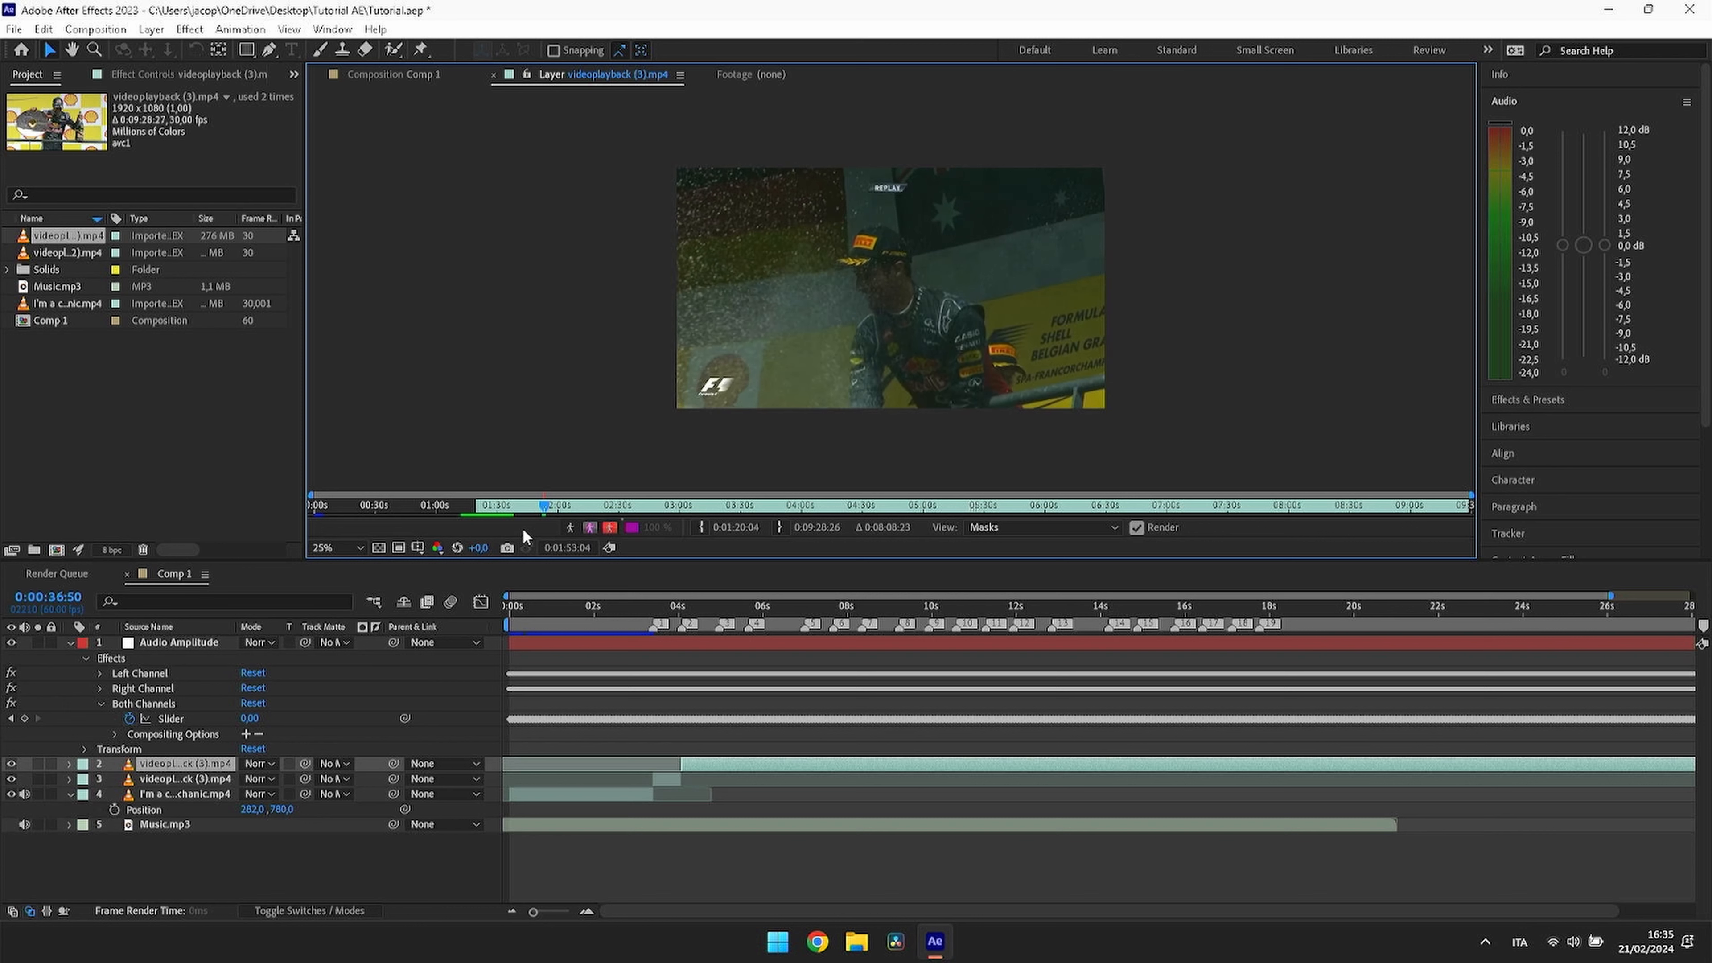
pyautogui.click(702, 527)
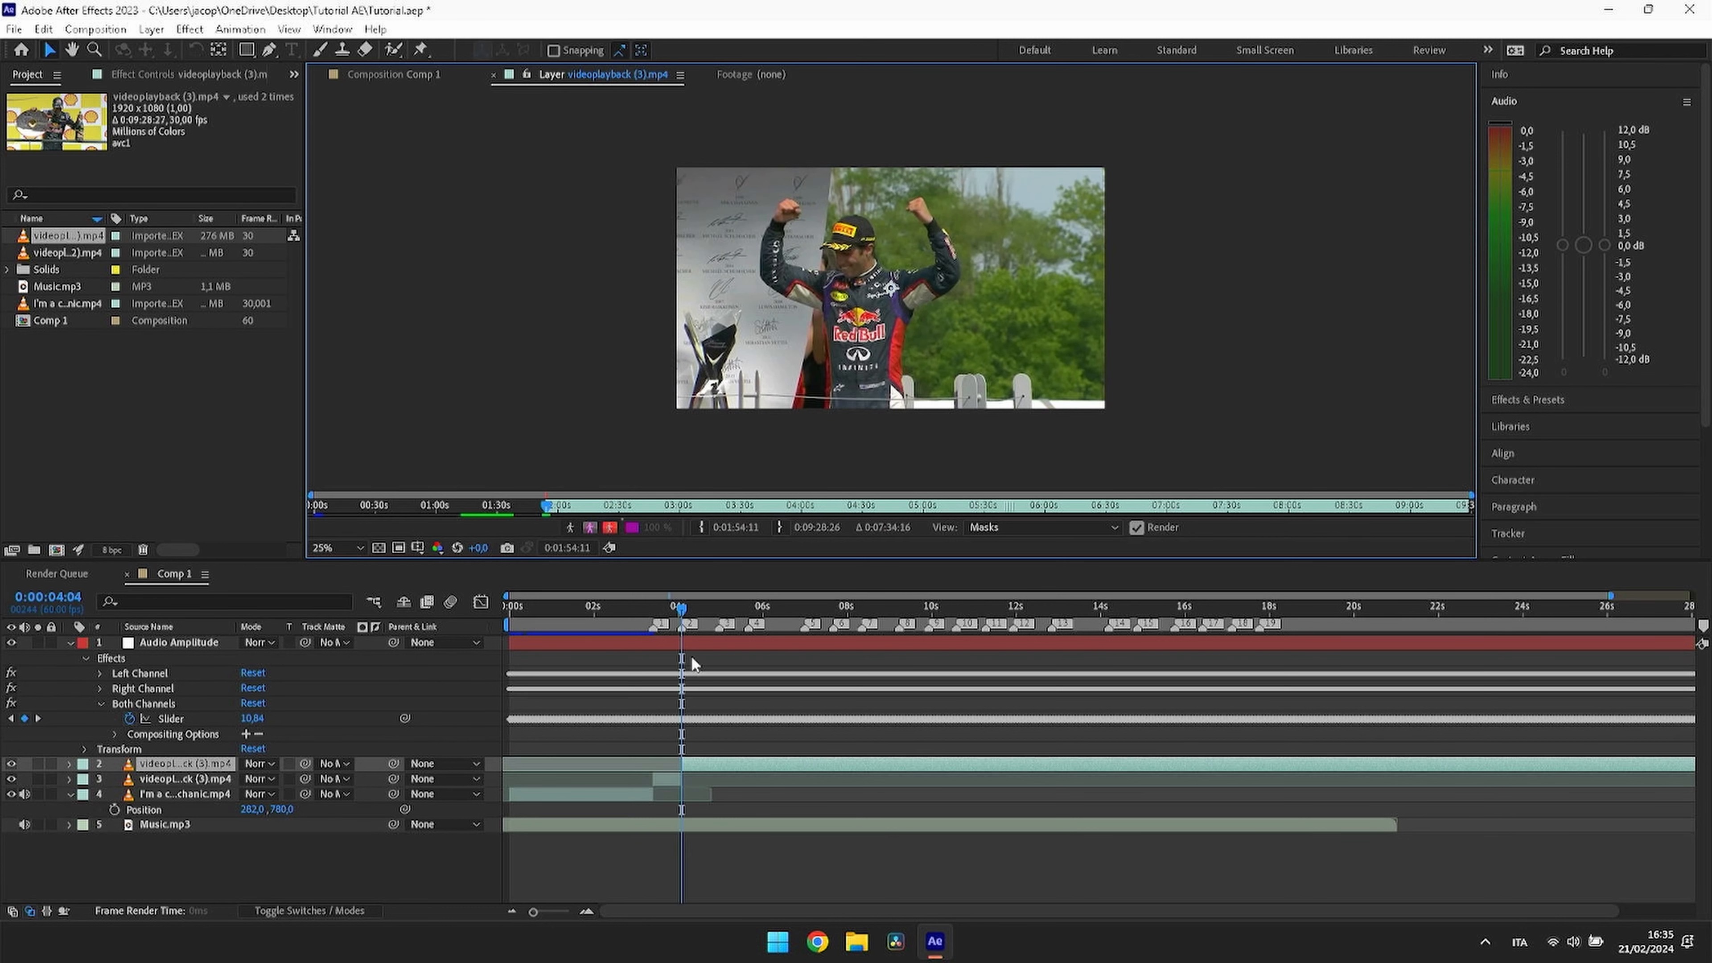
pyautogui.rightClick(720, 626)
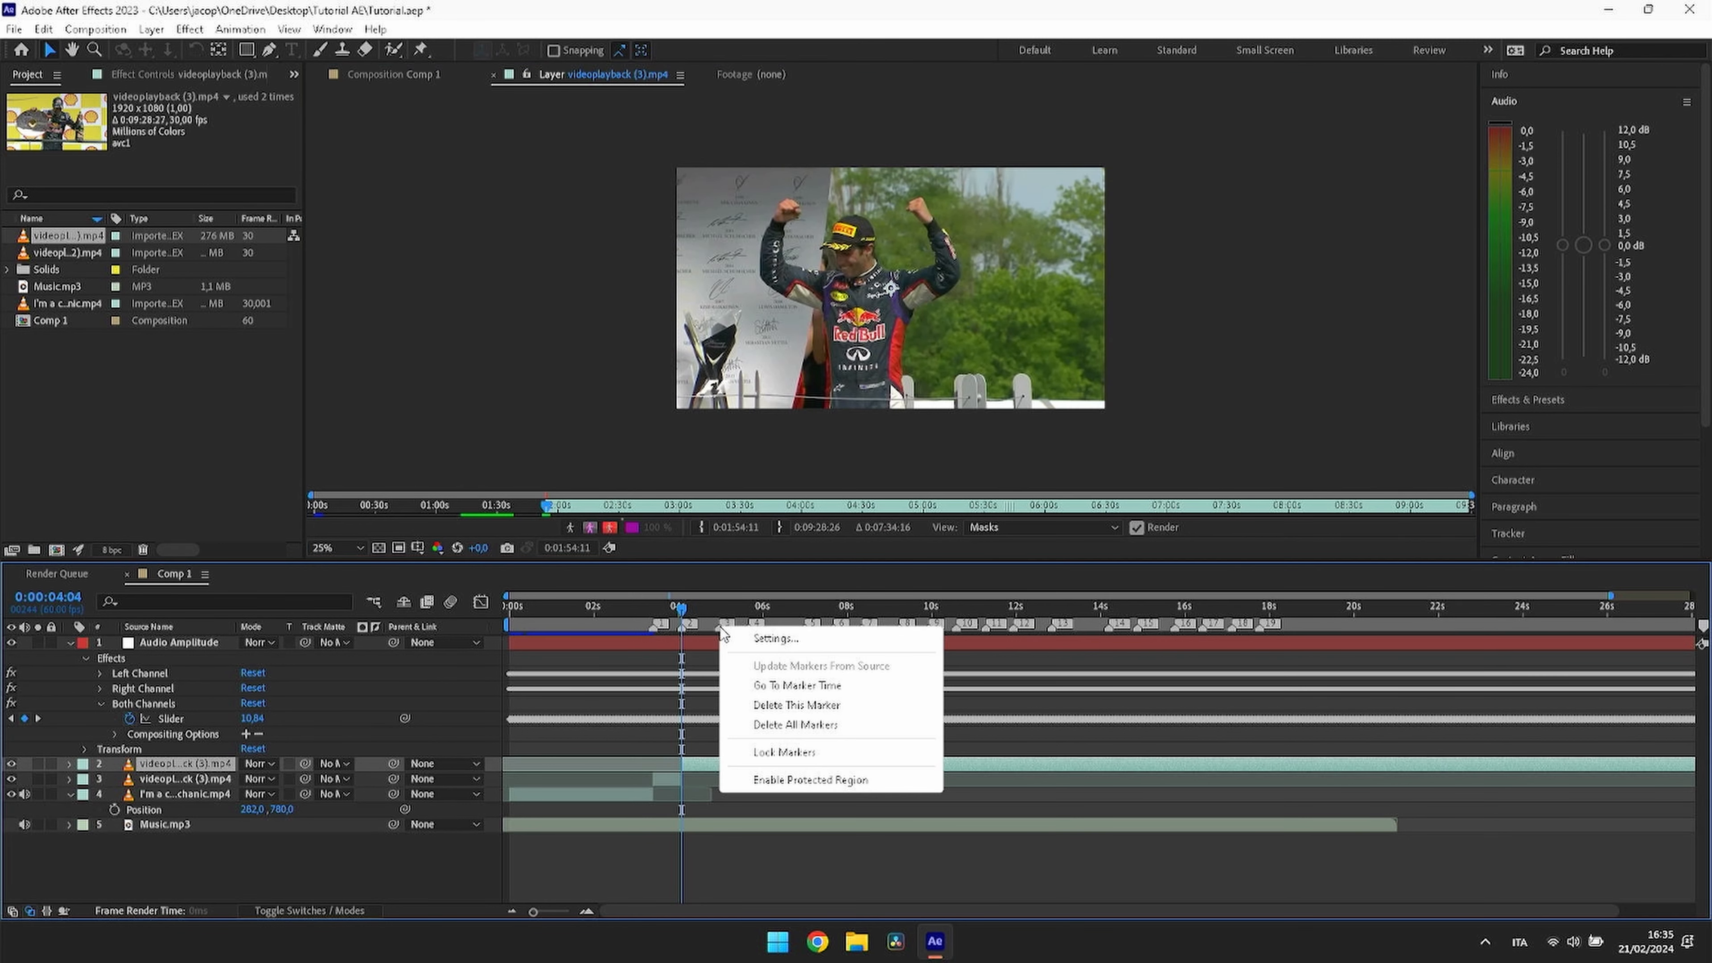
pyautogui.click(750, 686)
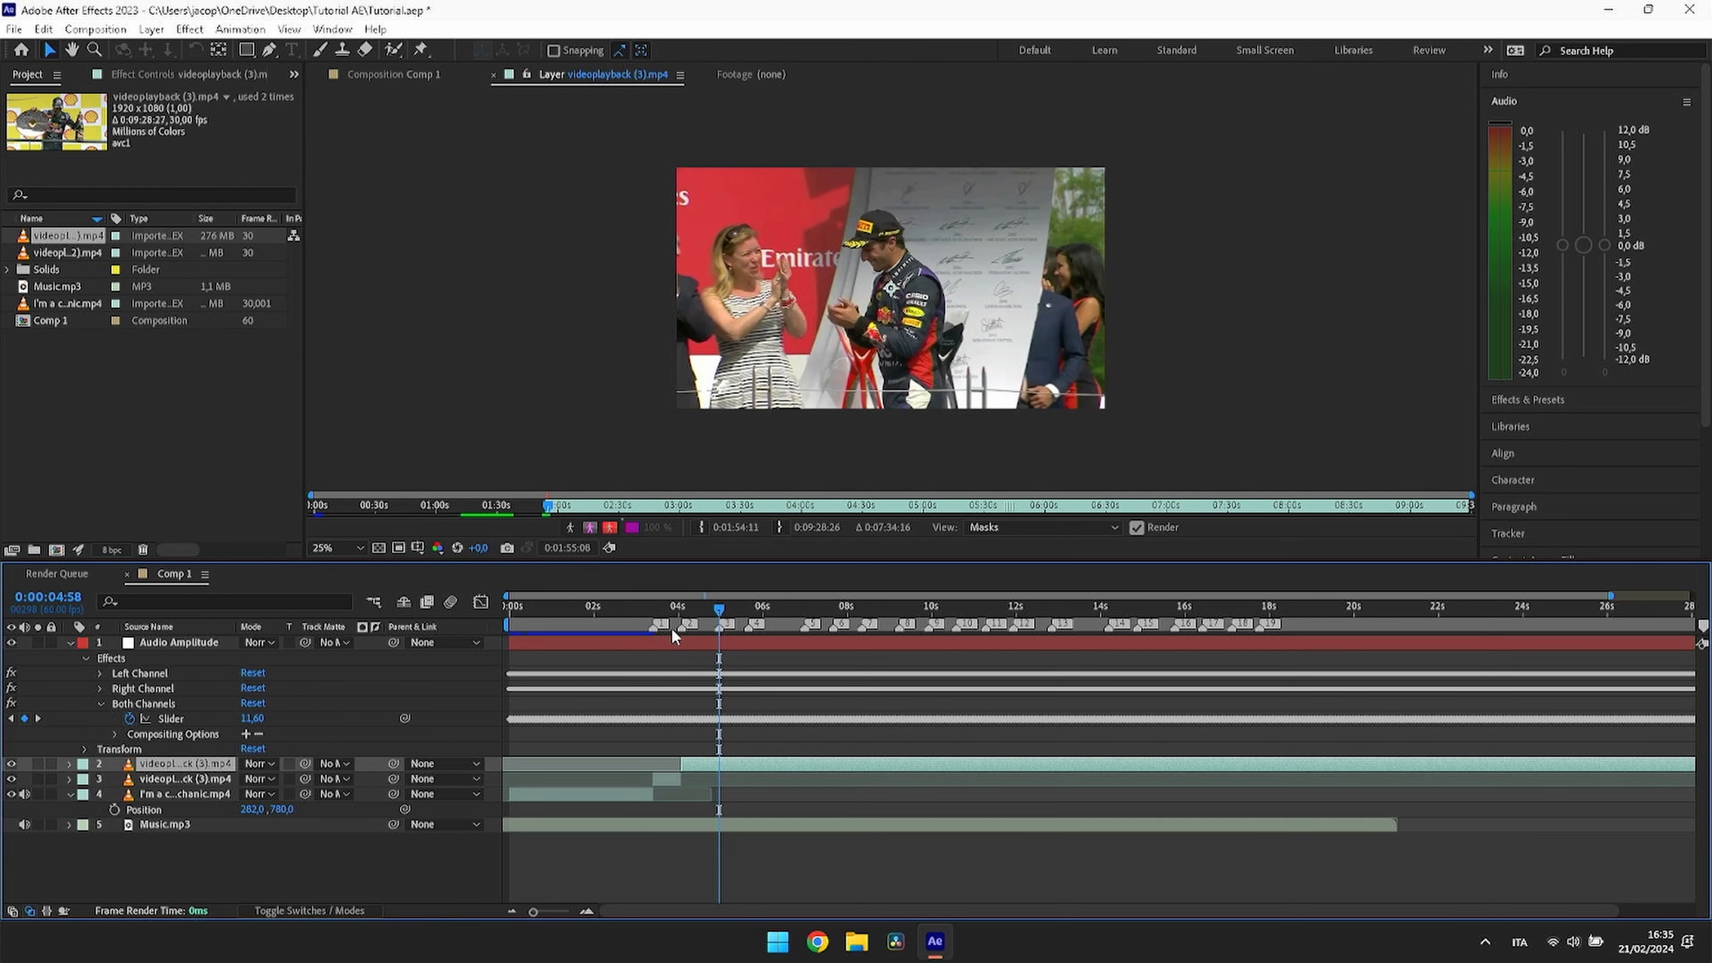
pyautogui.rightClick(685, 627)
pyautogui.click(736, 688)
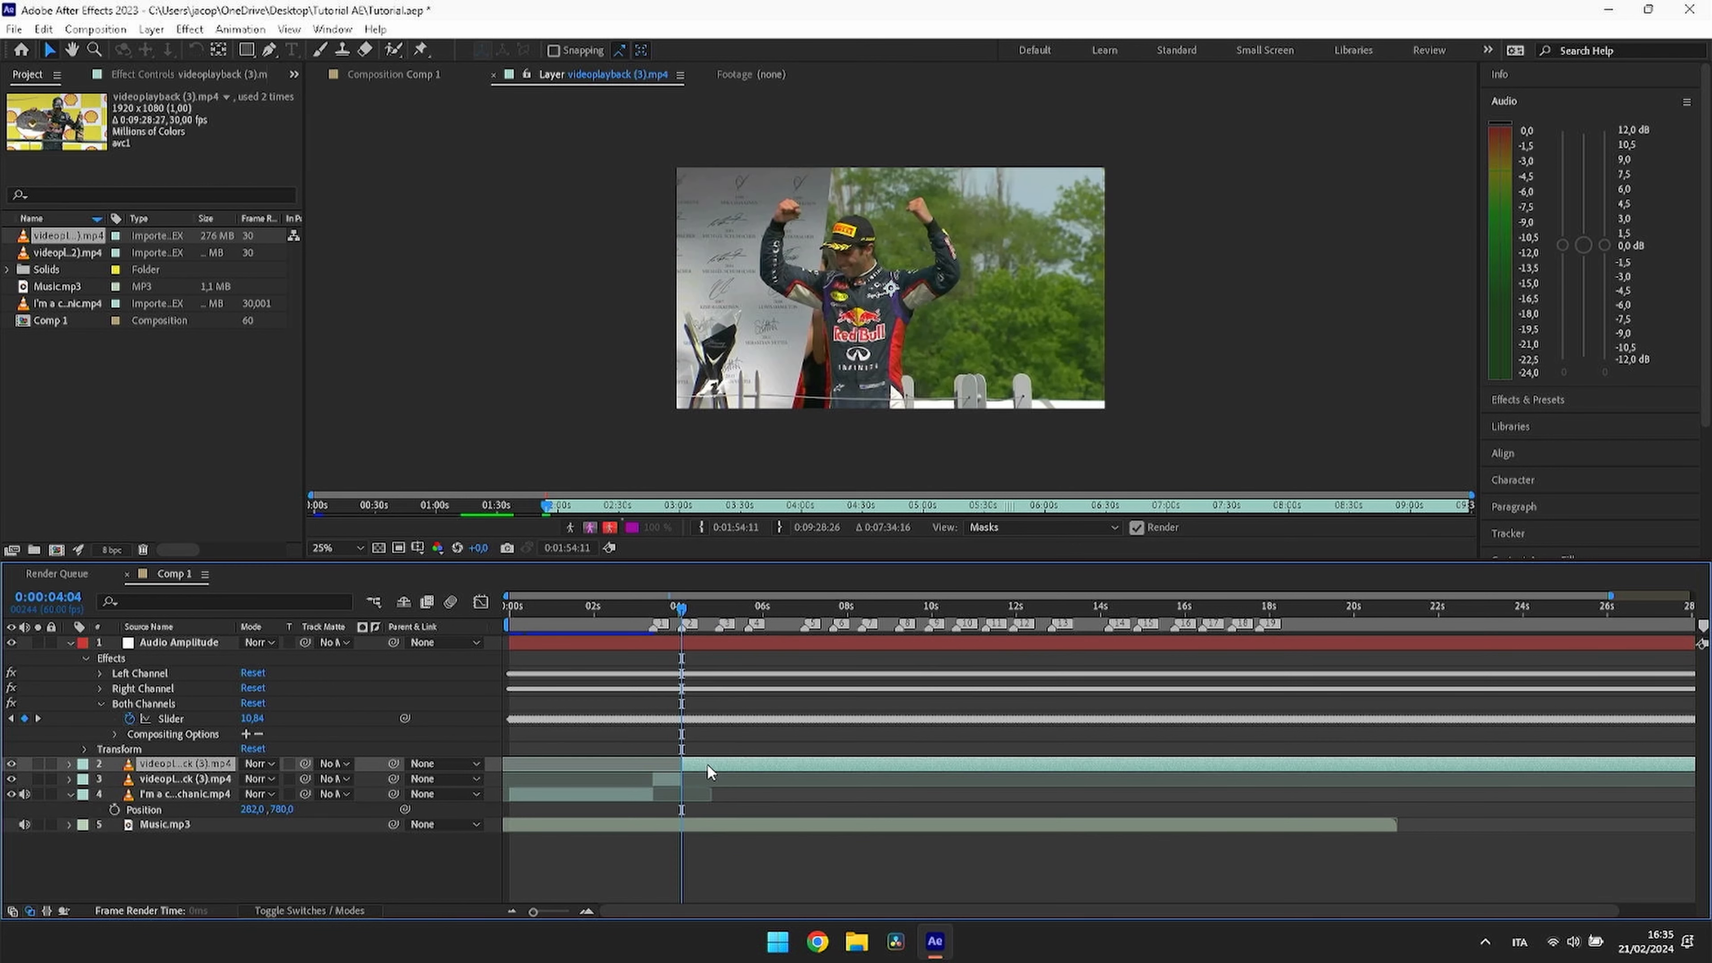
# Step: Find an earlier moment of the raised-arms podium shot and set the layer's In point to 0:01:53:23
pyautogui.click(546, 511)
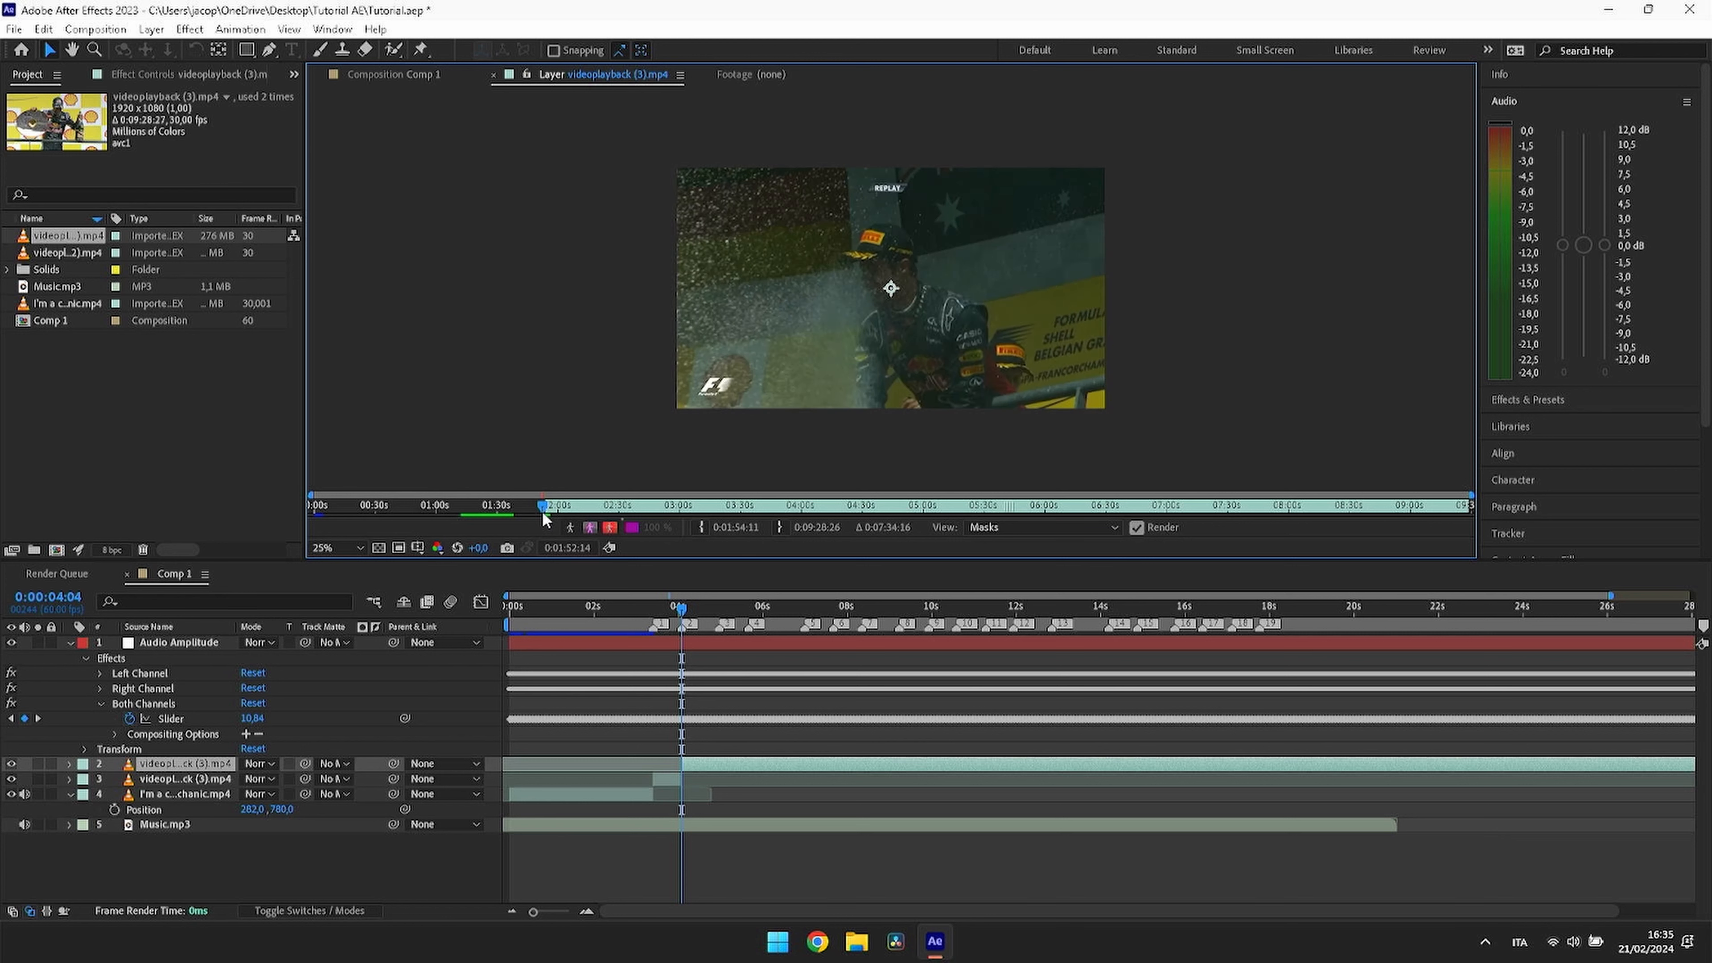
pyautogui.click(702, 527)
# Step: Split the videoplayback (3).mp4 layer at the third composition marker, 0:00:04:58
pyautogui.rightClick(718, 632)
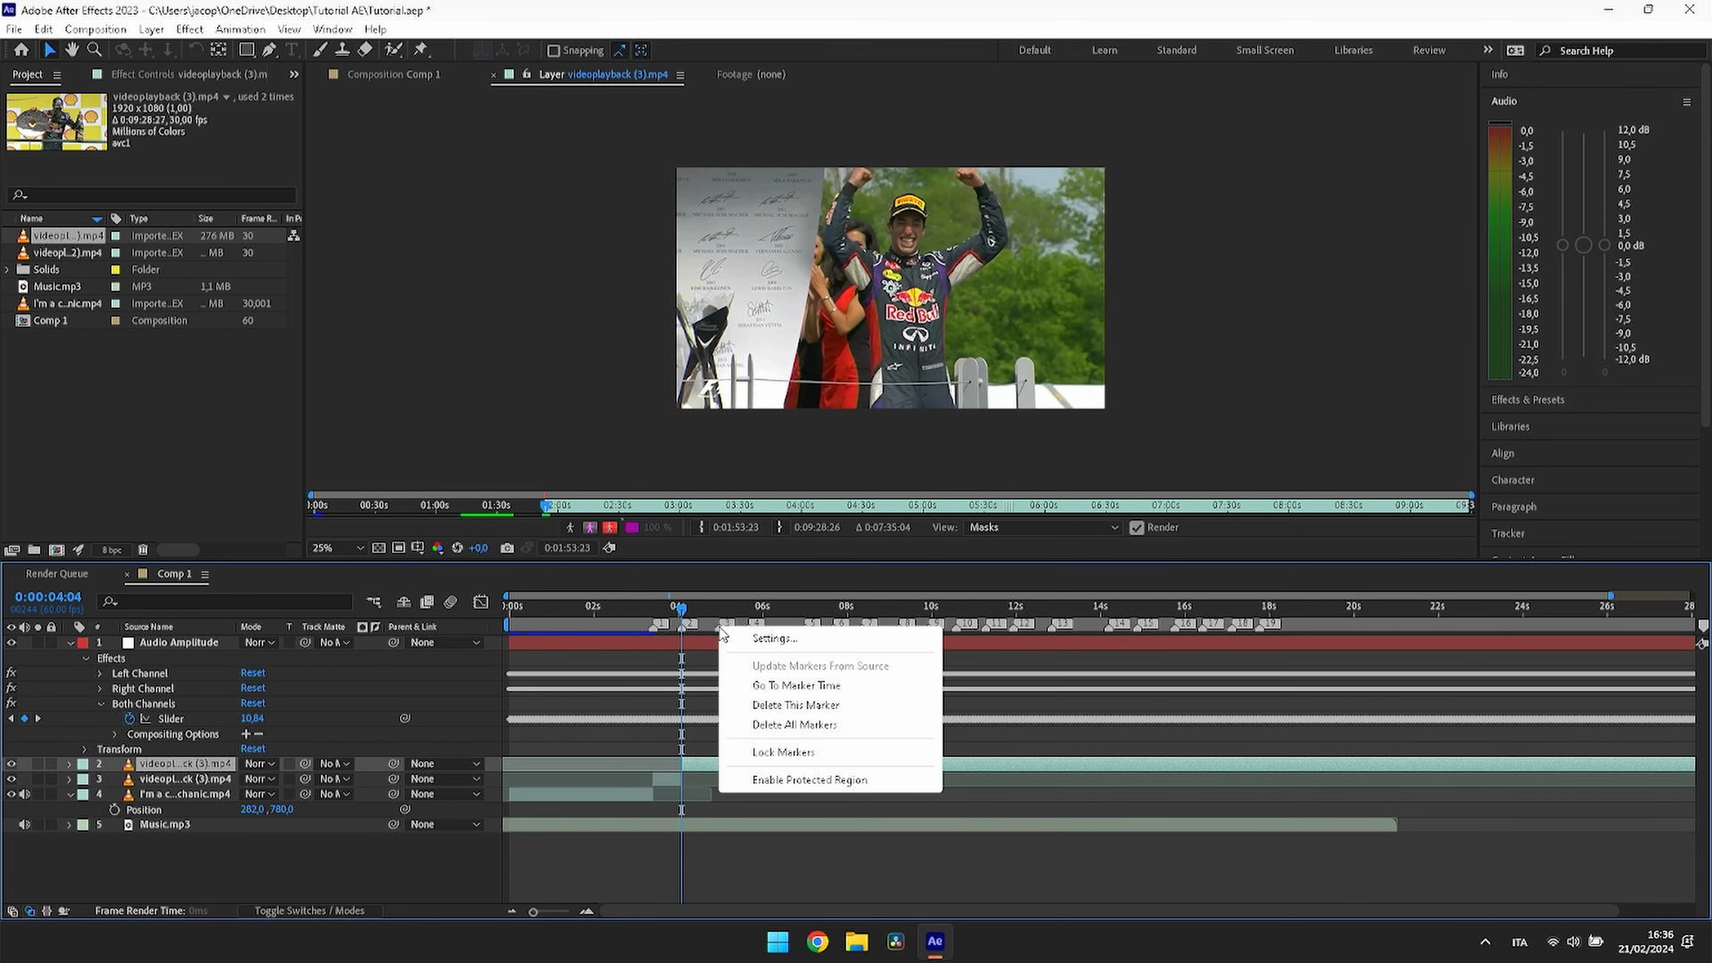
pyautogui.click(771, 690)
pyautogui.moveTo(749, 720)
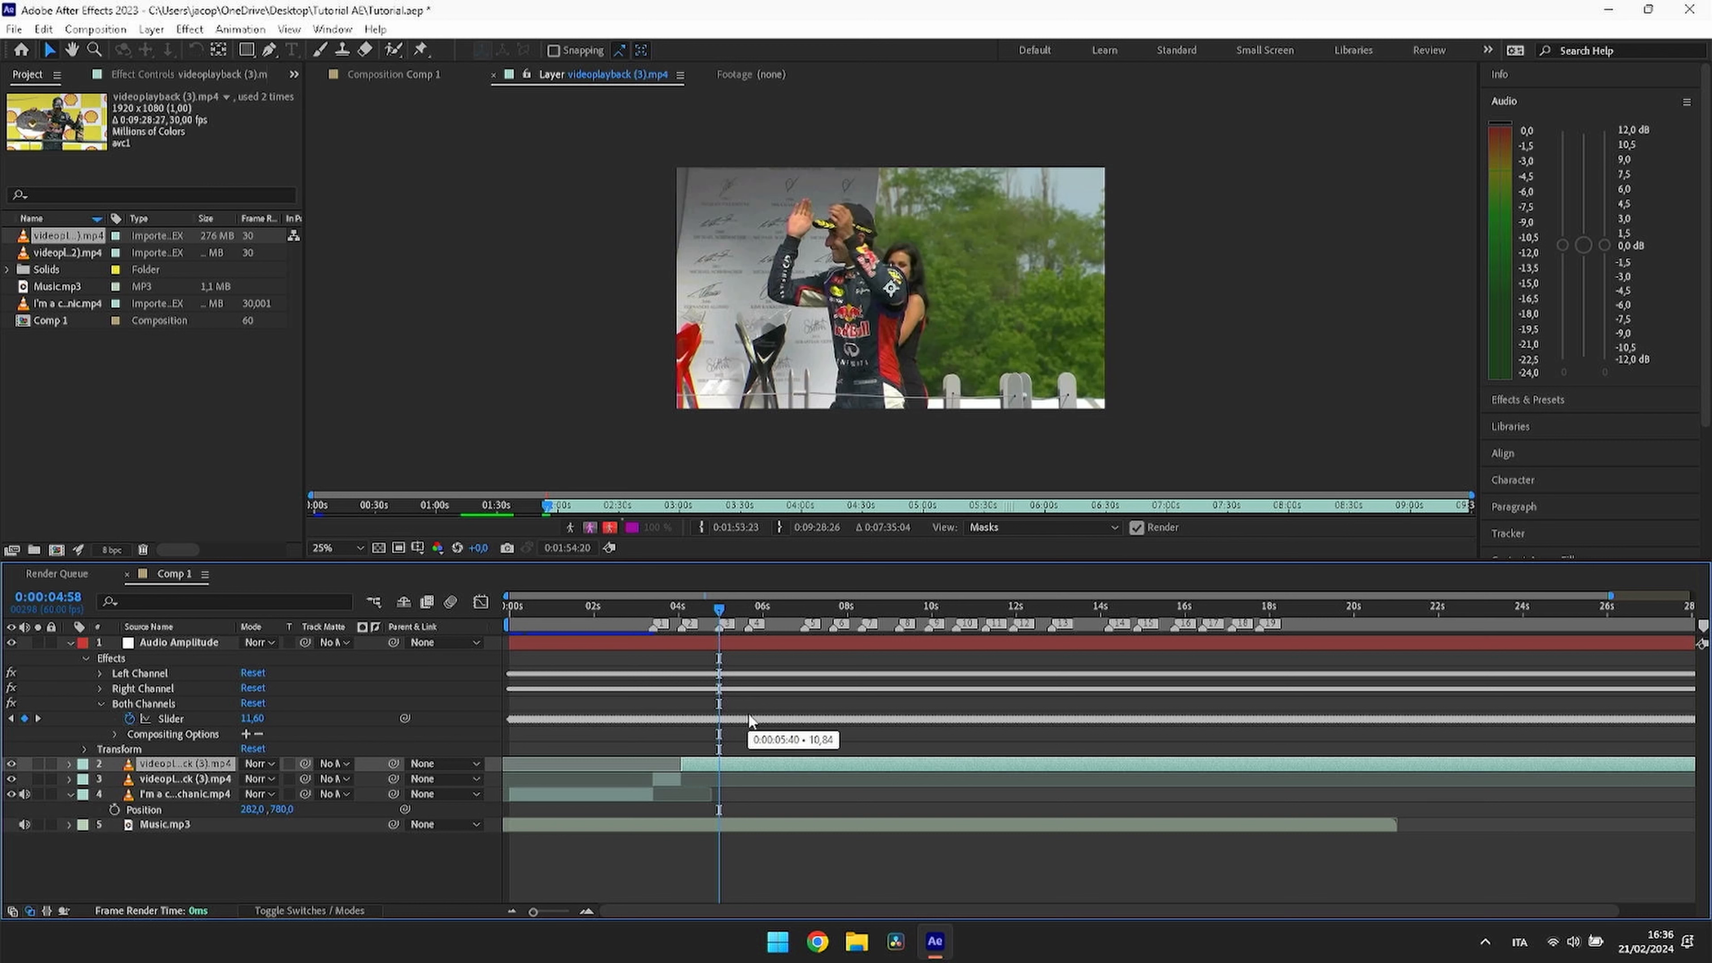
pyautogui.hotkey('ctrl', 'shift', 'd')
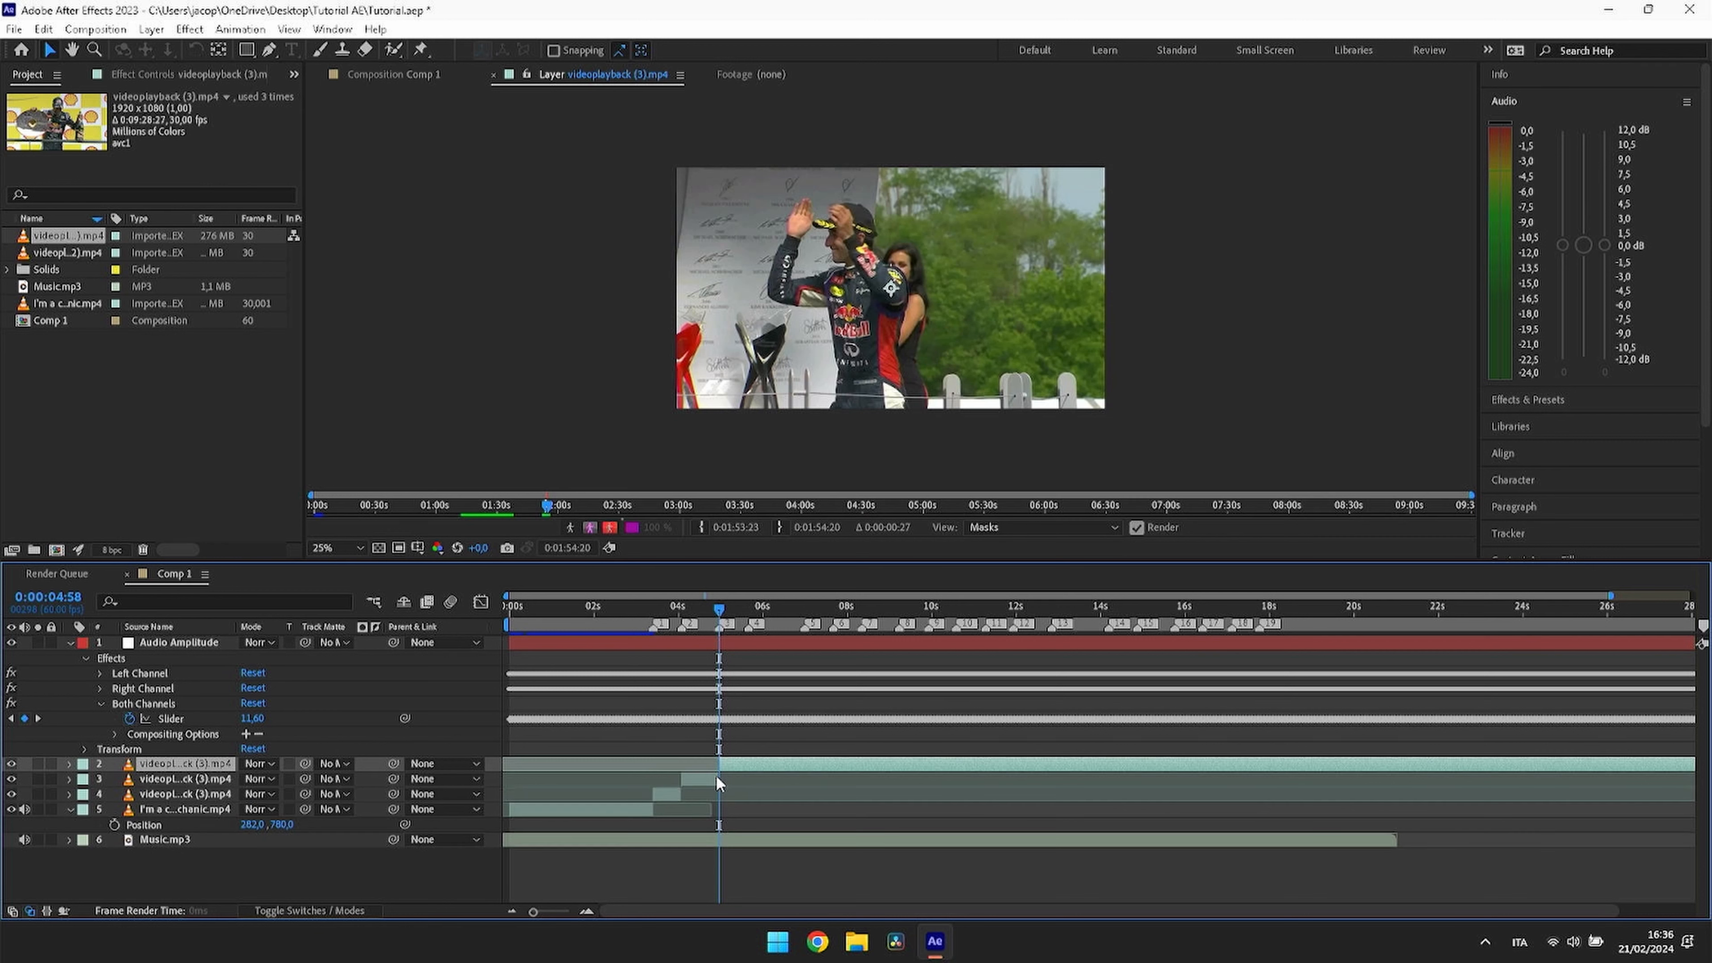
# Step: Find the shot of the helmeted driver raising both fists, set the new piece's In point to 0:02:41:07, and return to 0:00:04:58
pyautogui.click(564, 505)
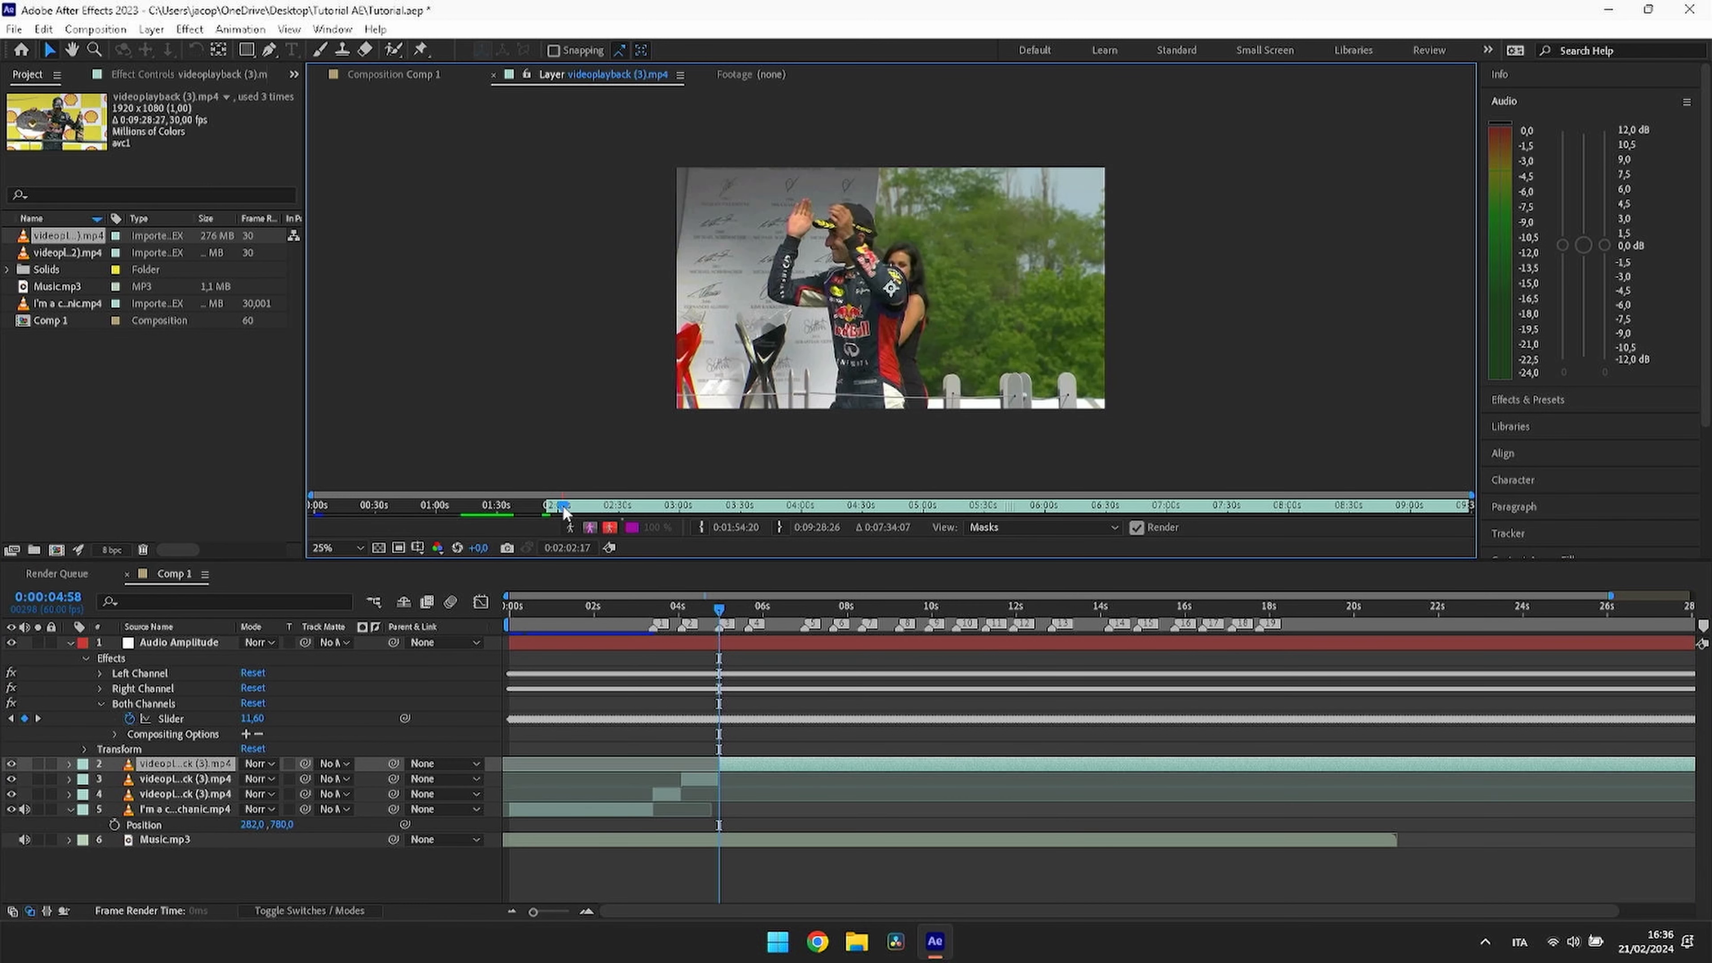
pyautogui.moveTo(563, 513); pyautogui.dragTo(634, 502)
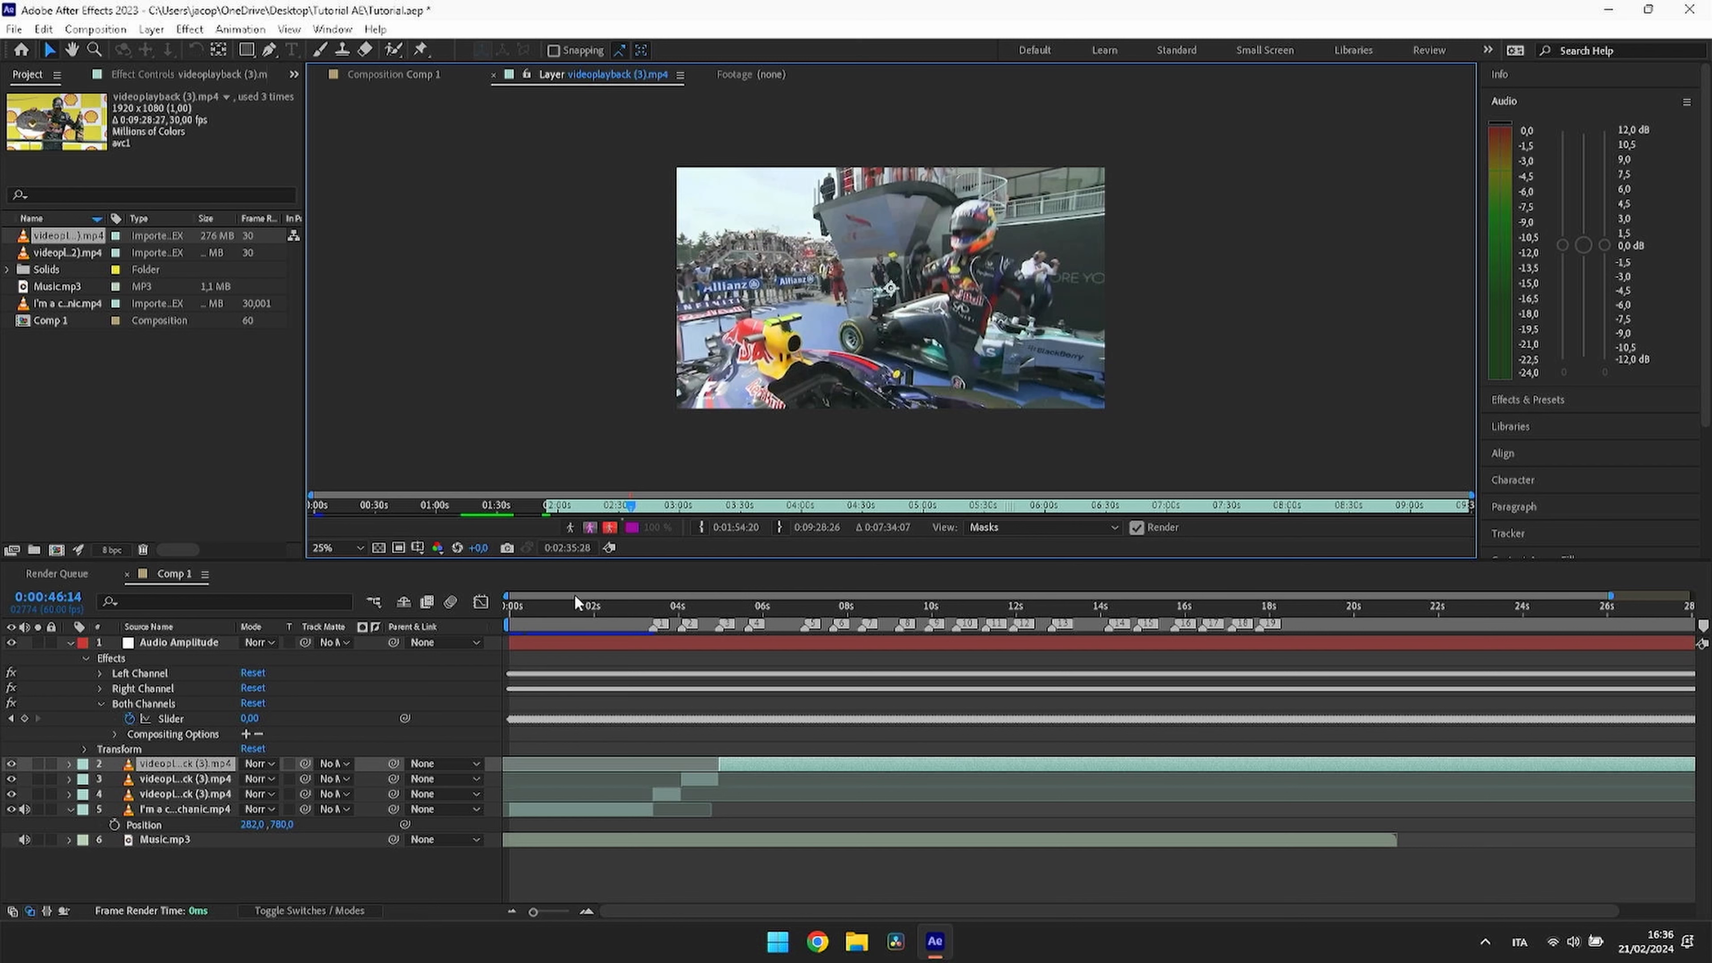
pyautogui.press('space')
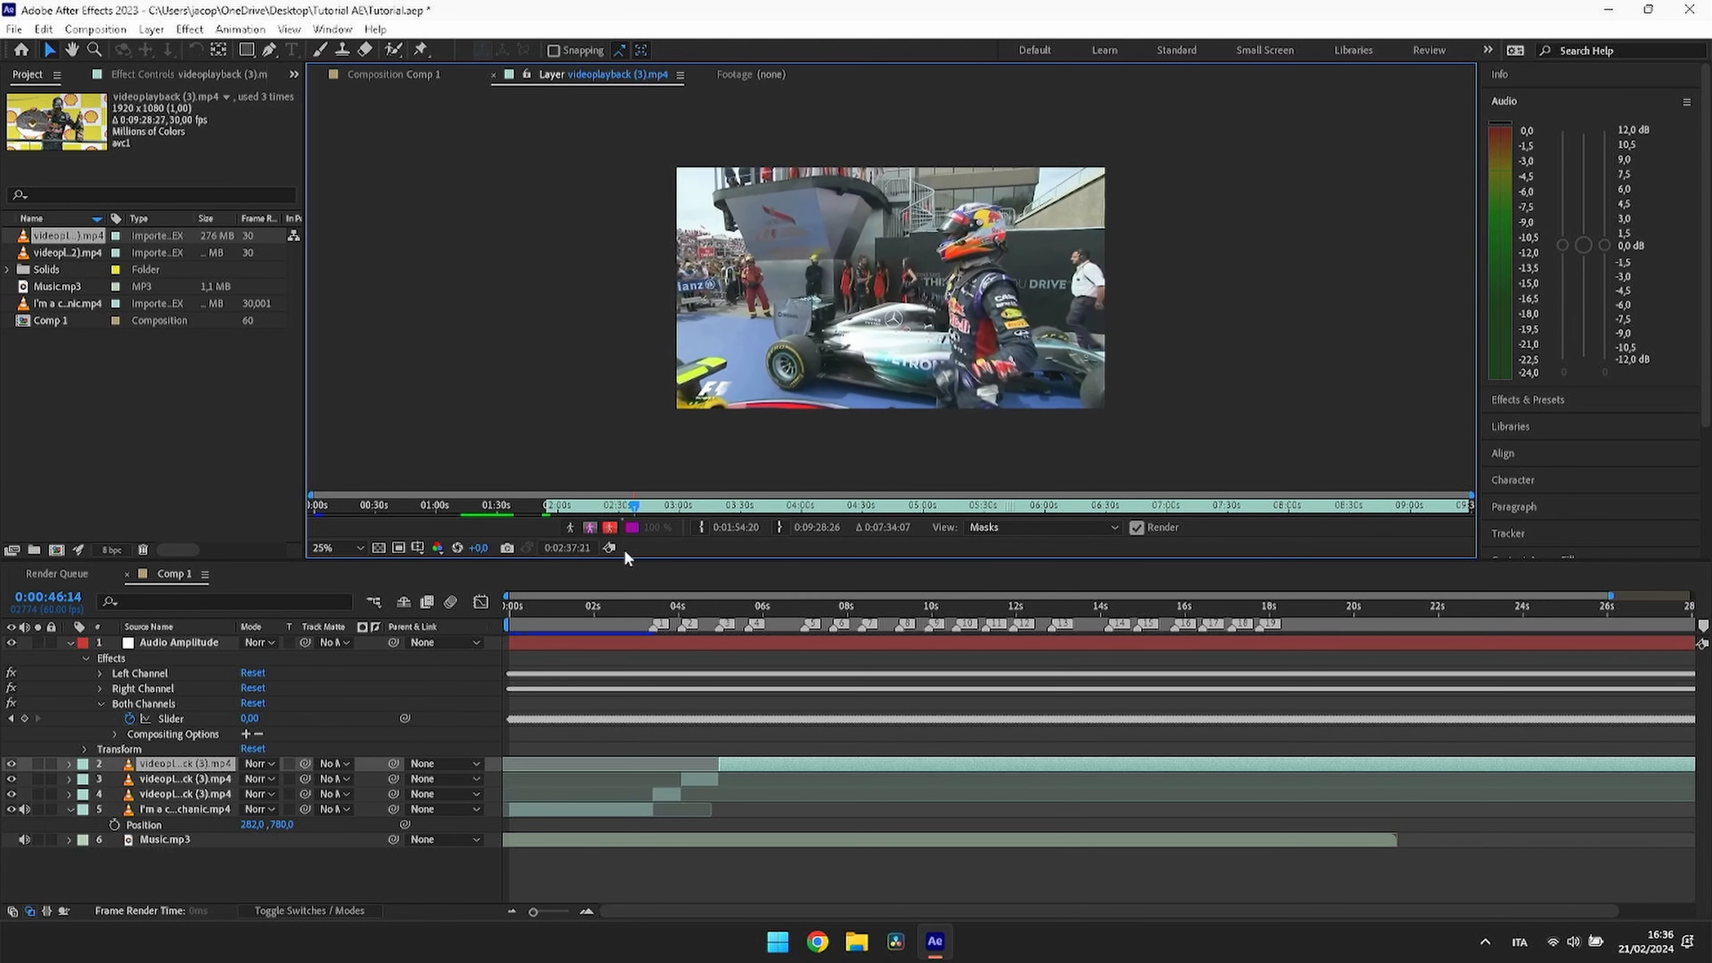
pyautogui.press('space')
pyautogui.press('space')
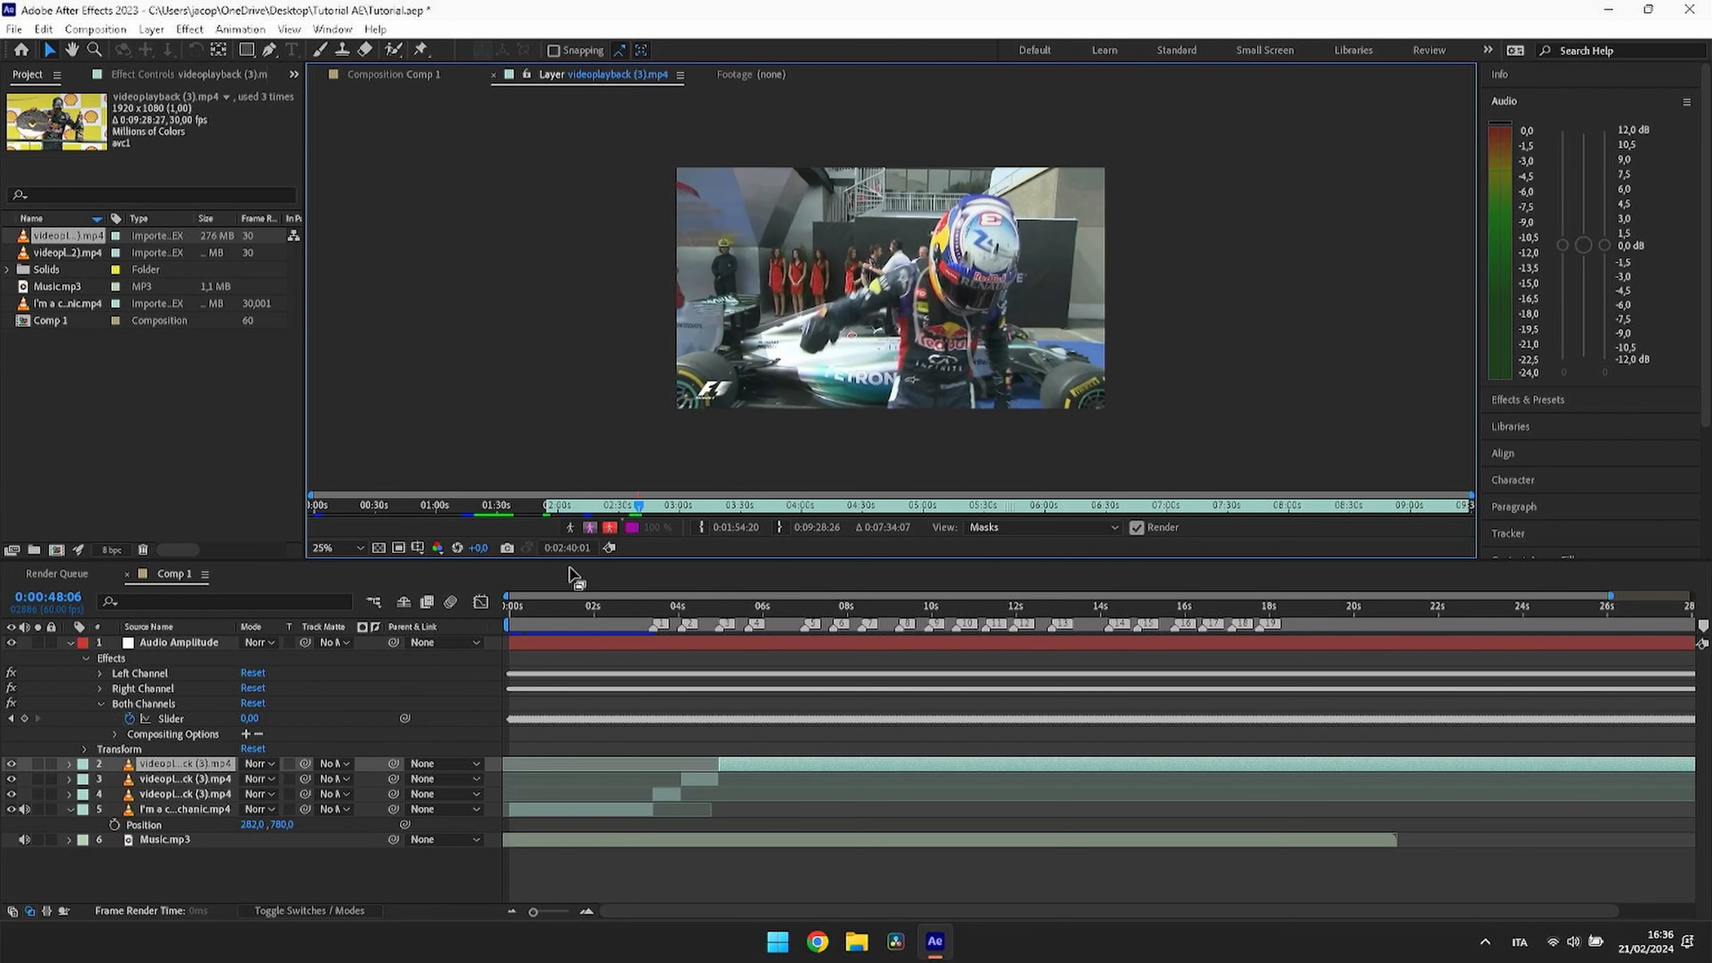
pyautogui.press('space')
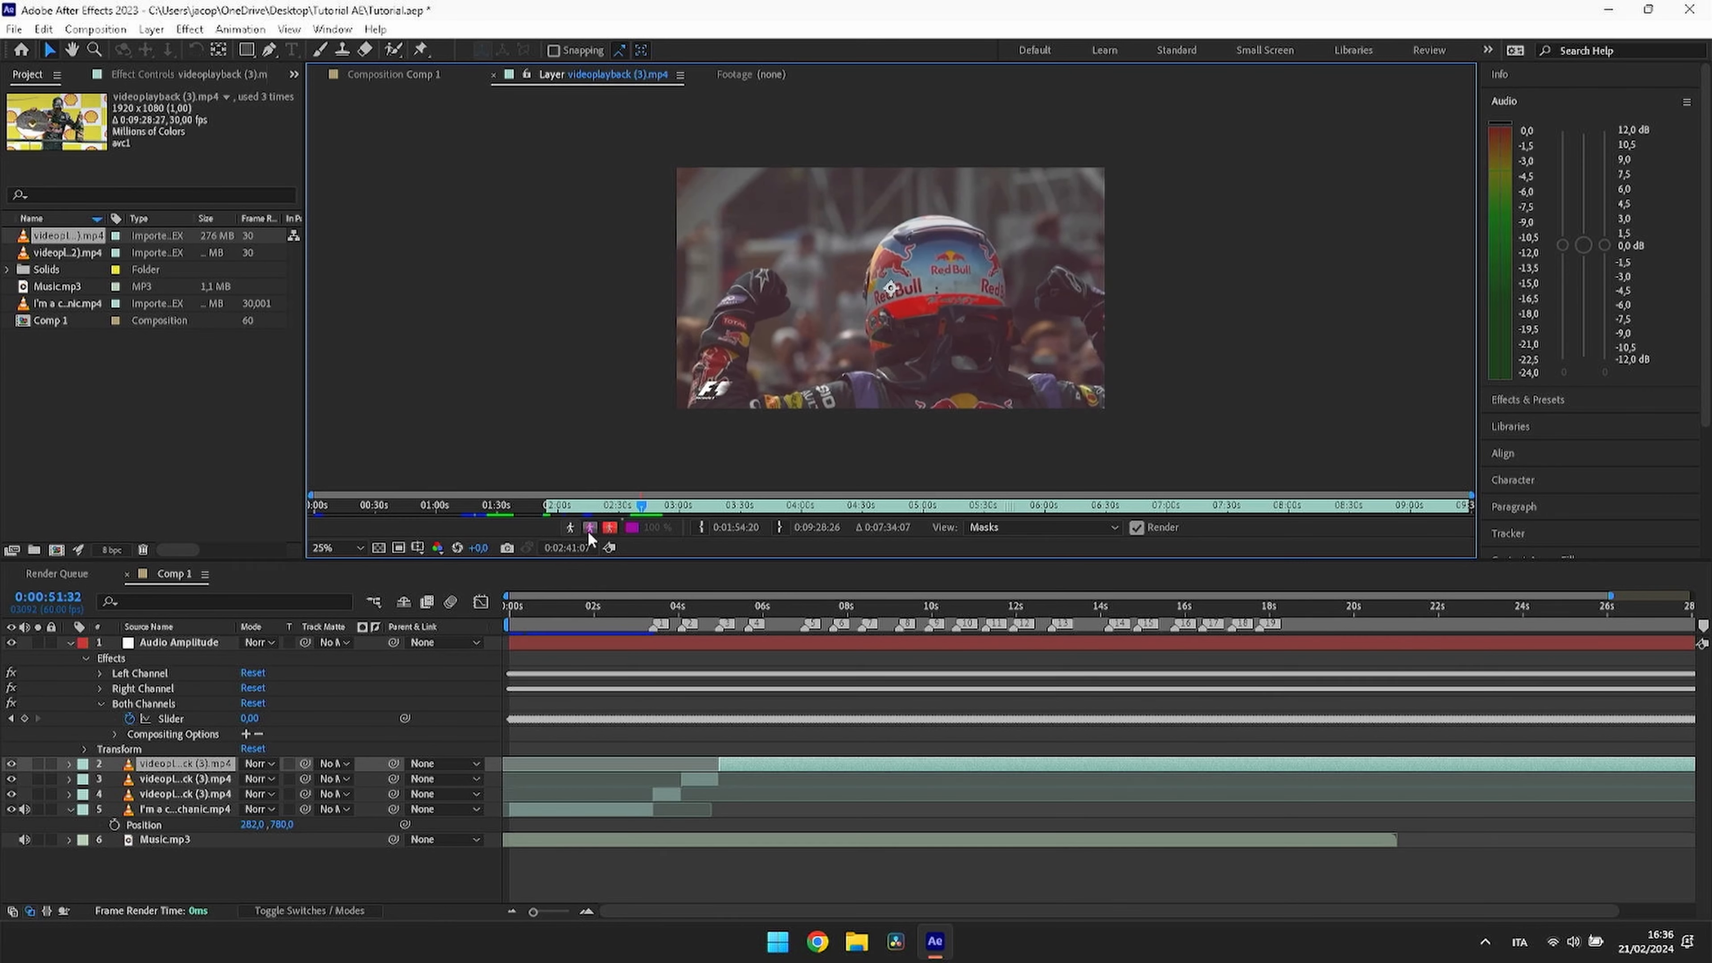
pyautogui.click(699, 527)
pyautogui.click(719, 602)
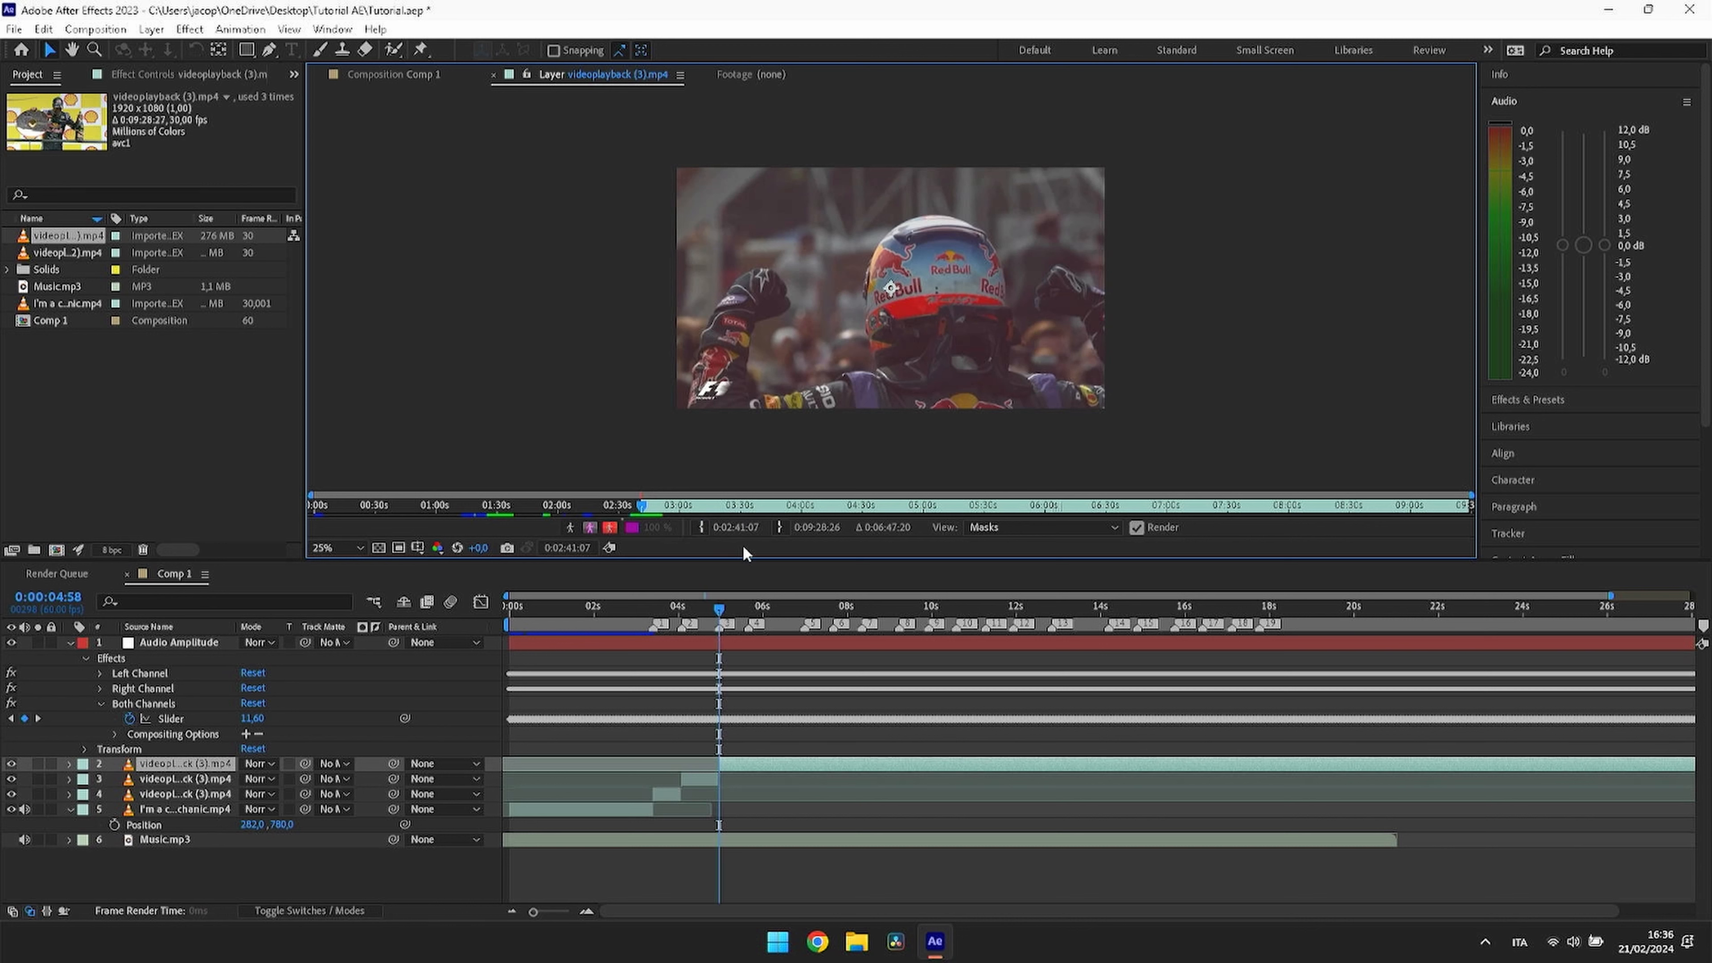
# Step: Split the videoplayback (3).mp4 layer at the fourth composition marker, 0:00:05:40
pyautogui.rightClick(752, 629)
pyautogui.click(875, 689)
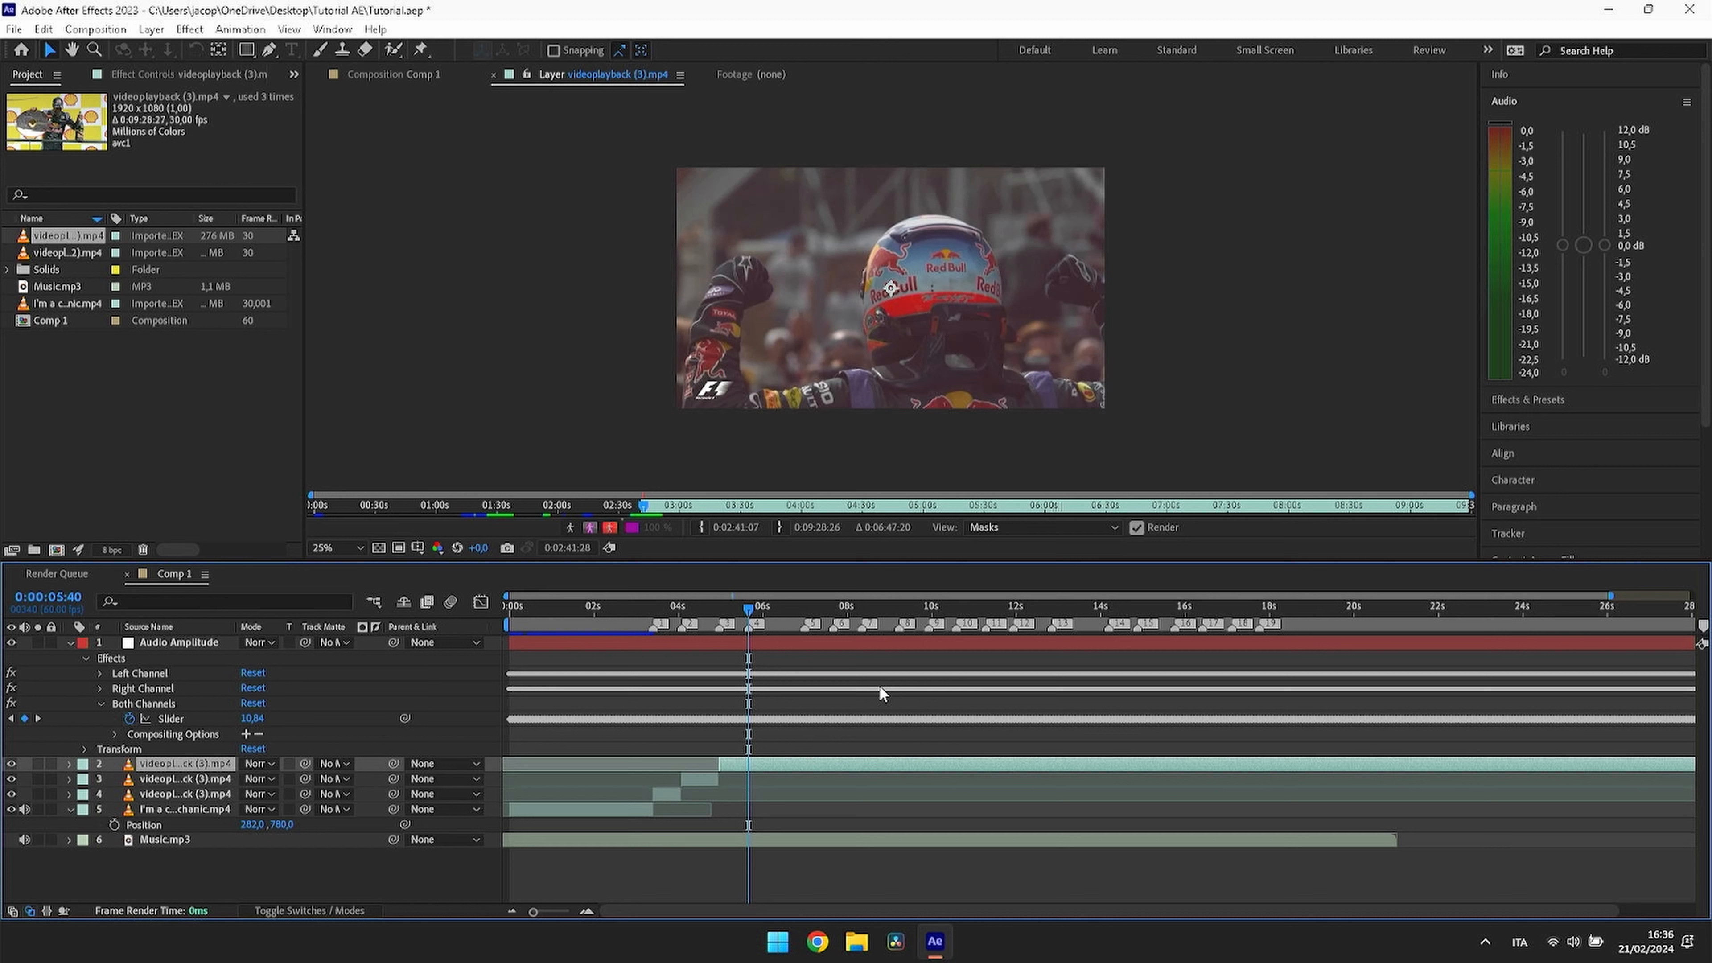
pyautogui.hotkey('ctrl', 'shift', 'd')
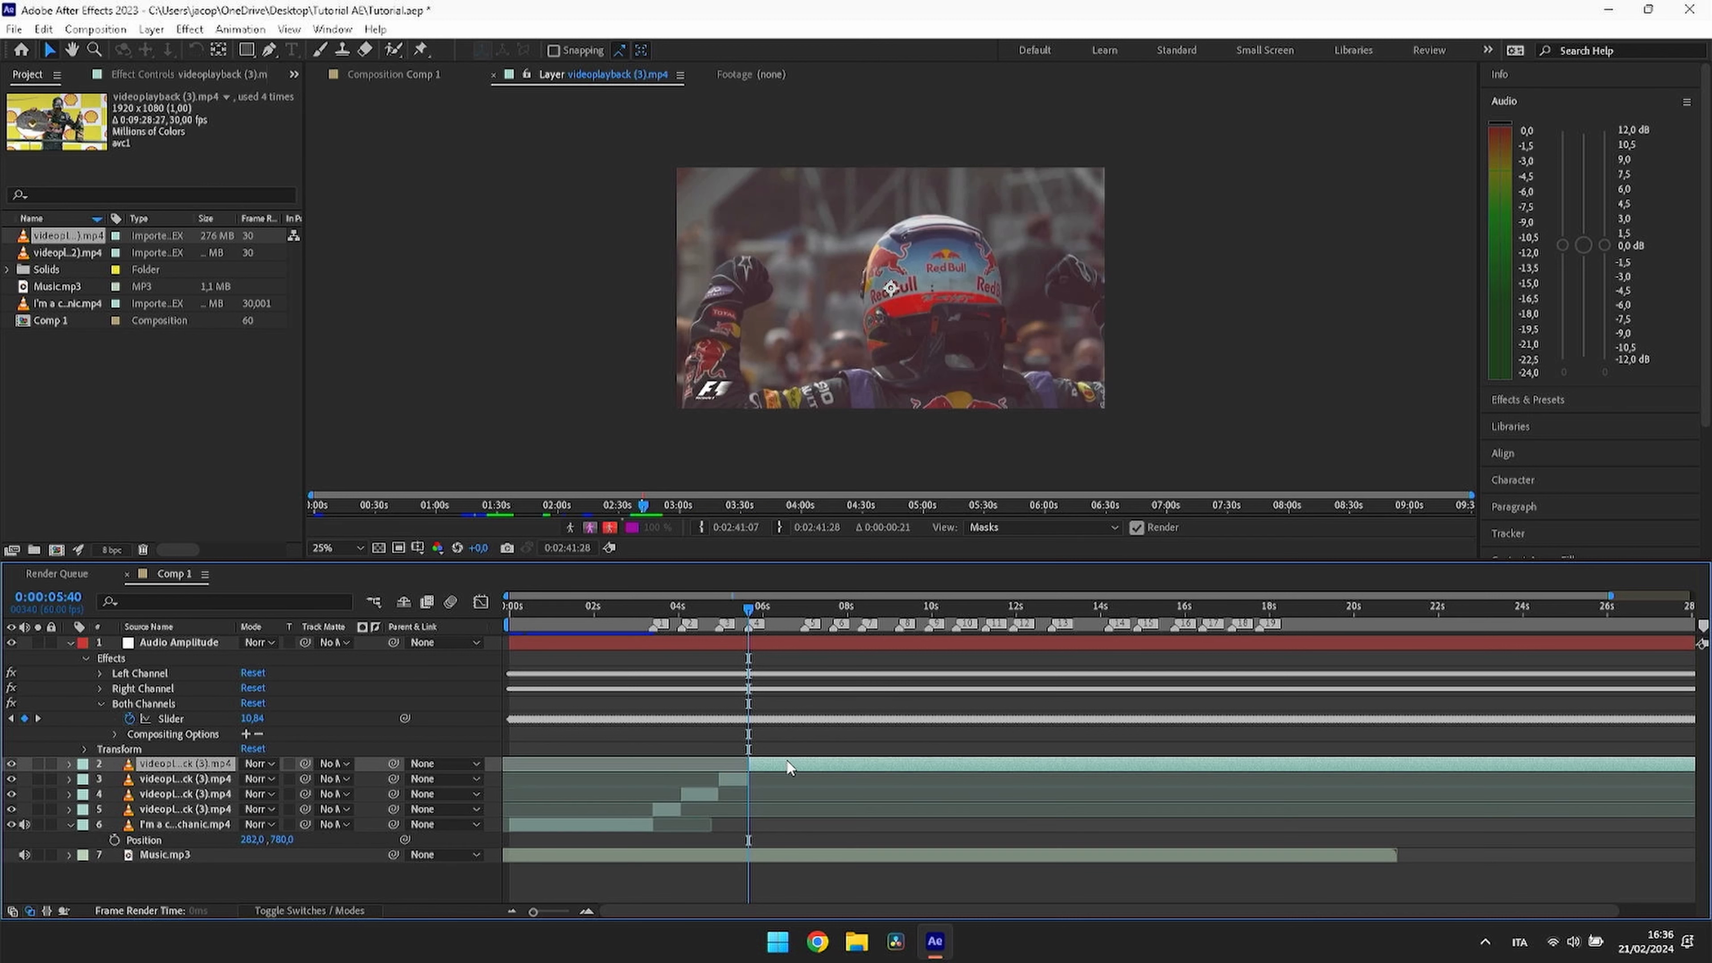
# Step: Find the overhead trophy lift, set the new piece's In point to 0:03:08:00, and return to 0:00:05:40
pyautogui.moveTo(652, 519); pyautogui.dragTo(694, 509)
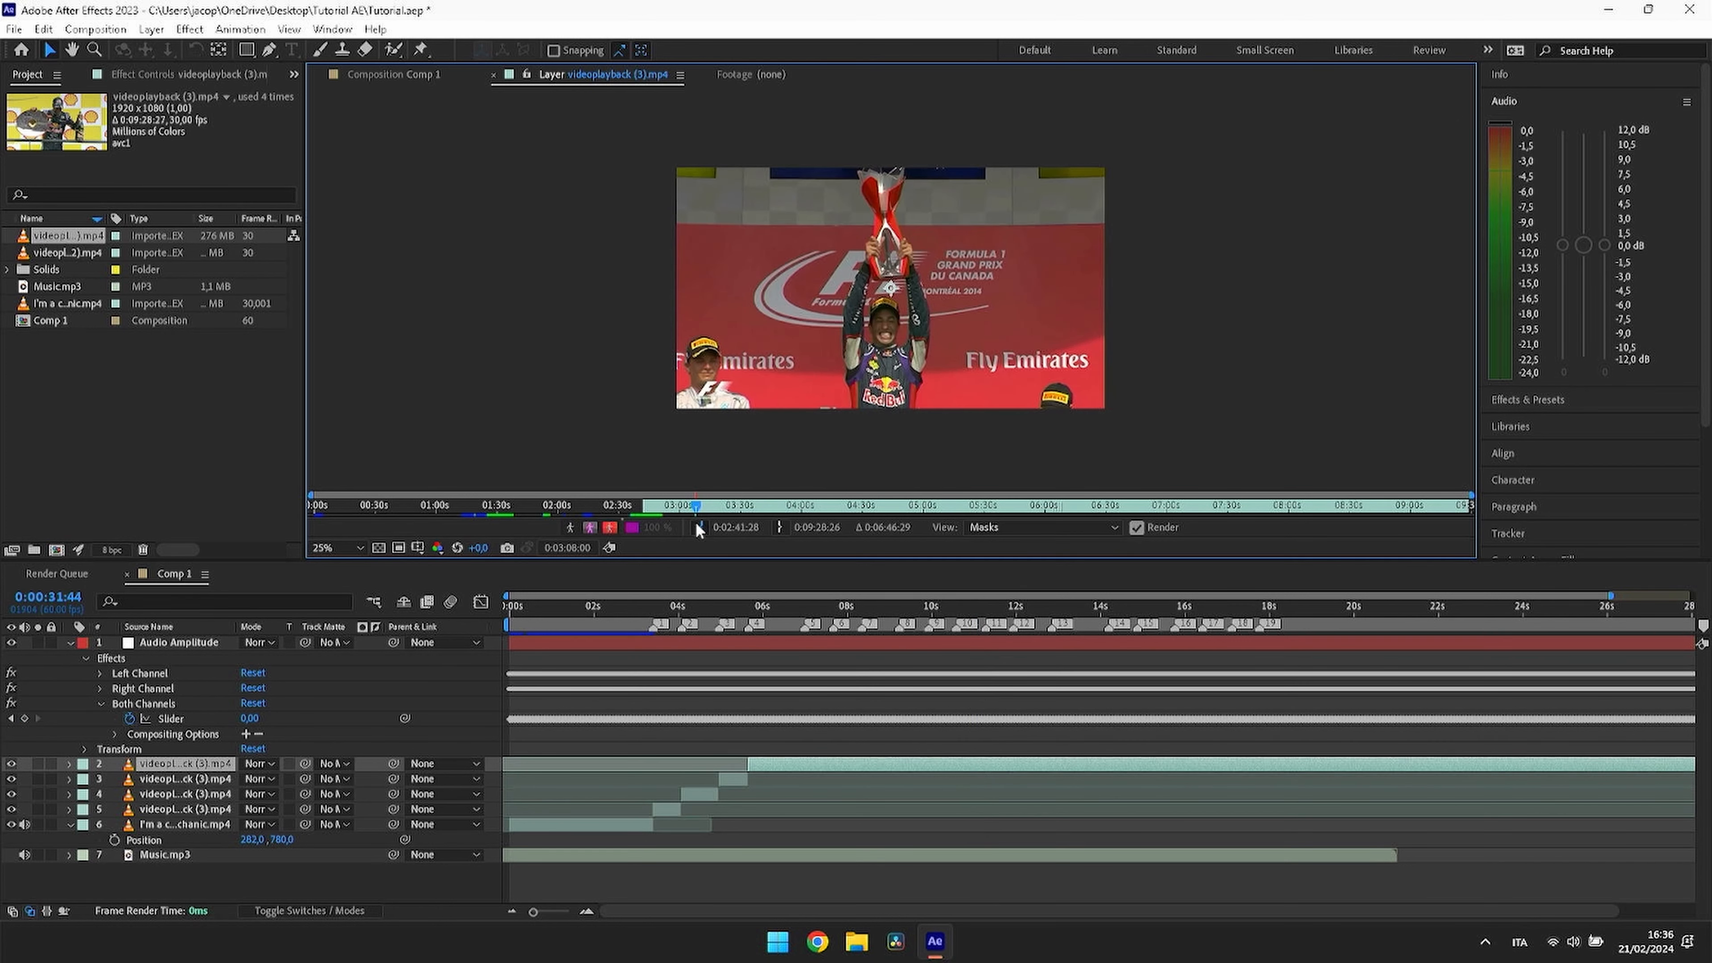
pyautogui.click(700, 527)
pyautogui.click(749, 607)
# Step: Split the videoplayback (3).mp4 layer at the fifth composition marker, 0:00:07:00
pyautogui.rightClick(808, 625)
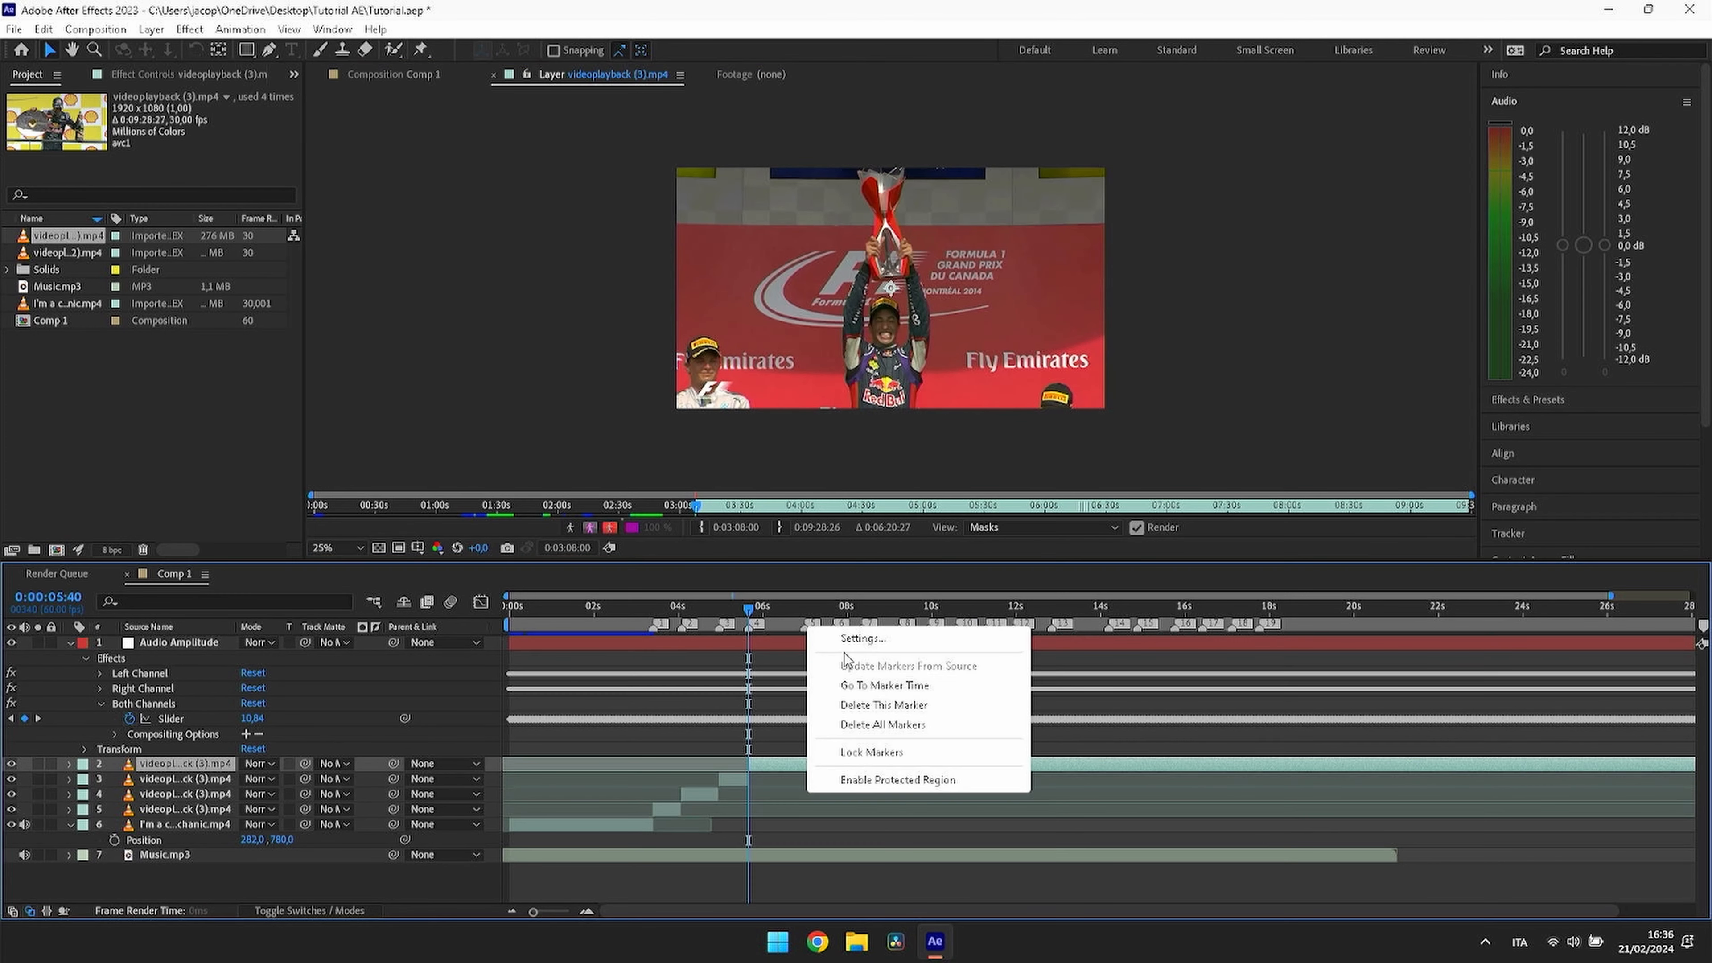
pyautogui.click(872, 687)
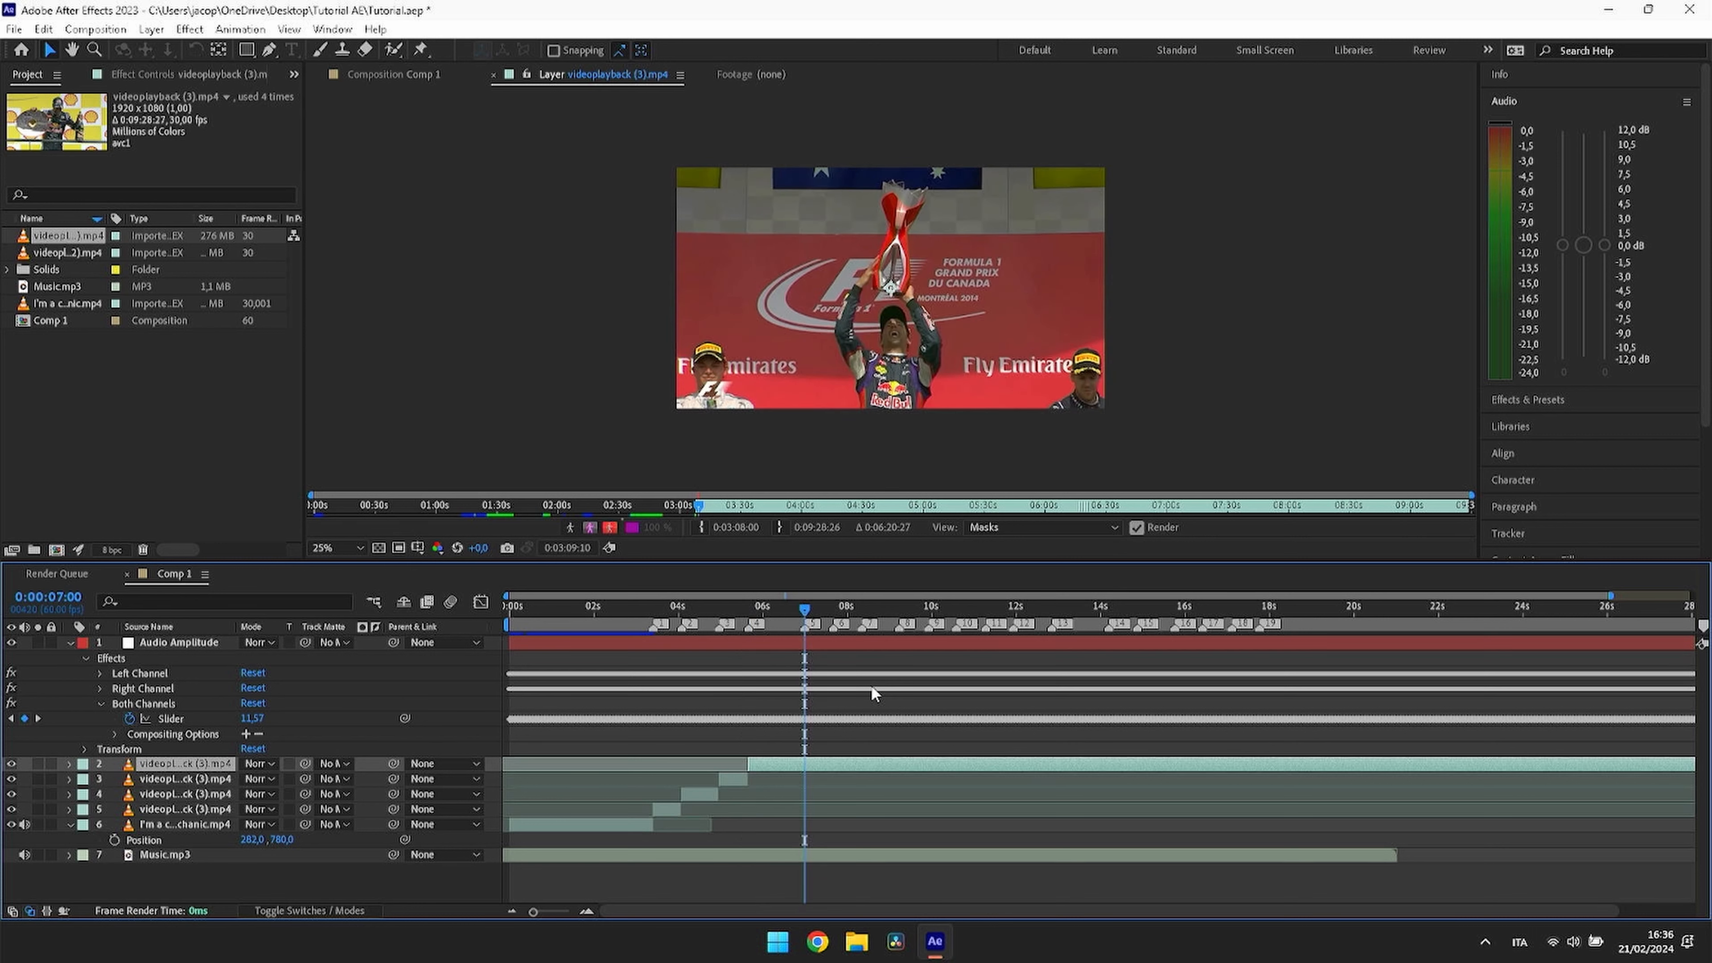
pyautogui.hotkey('ctrl', 'shift', 'd')
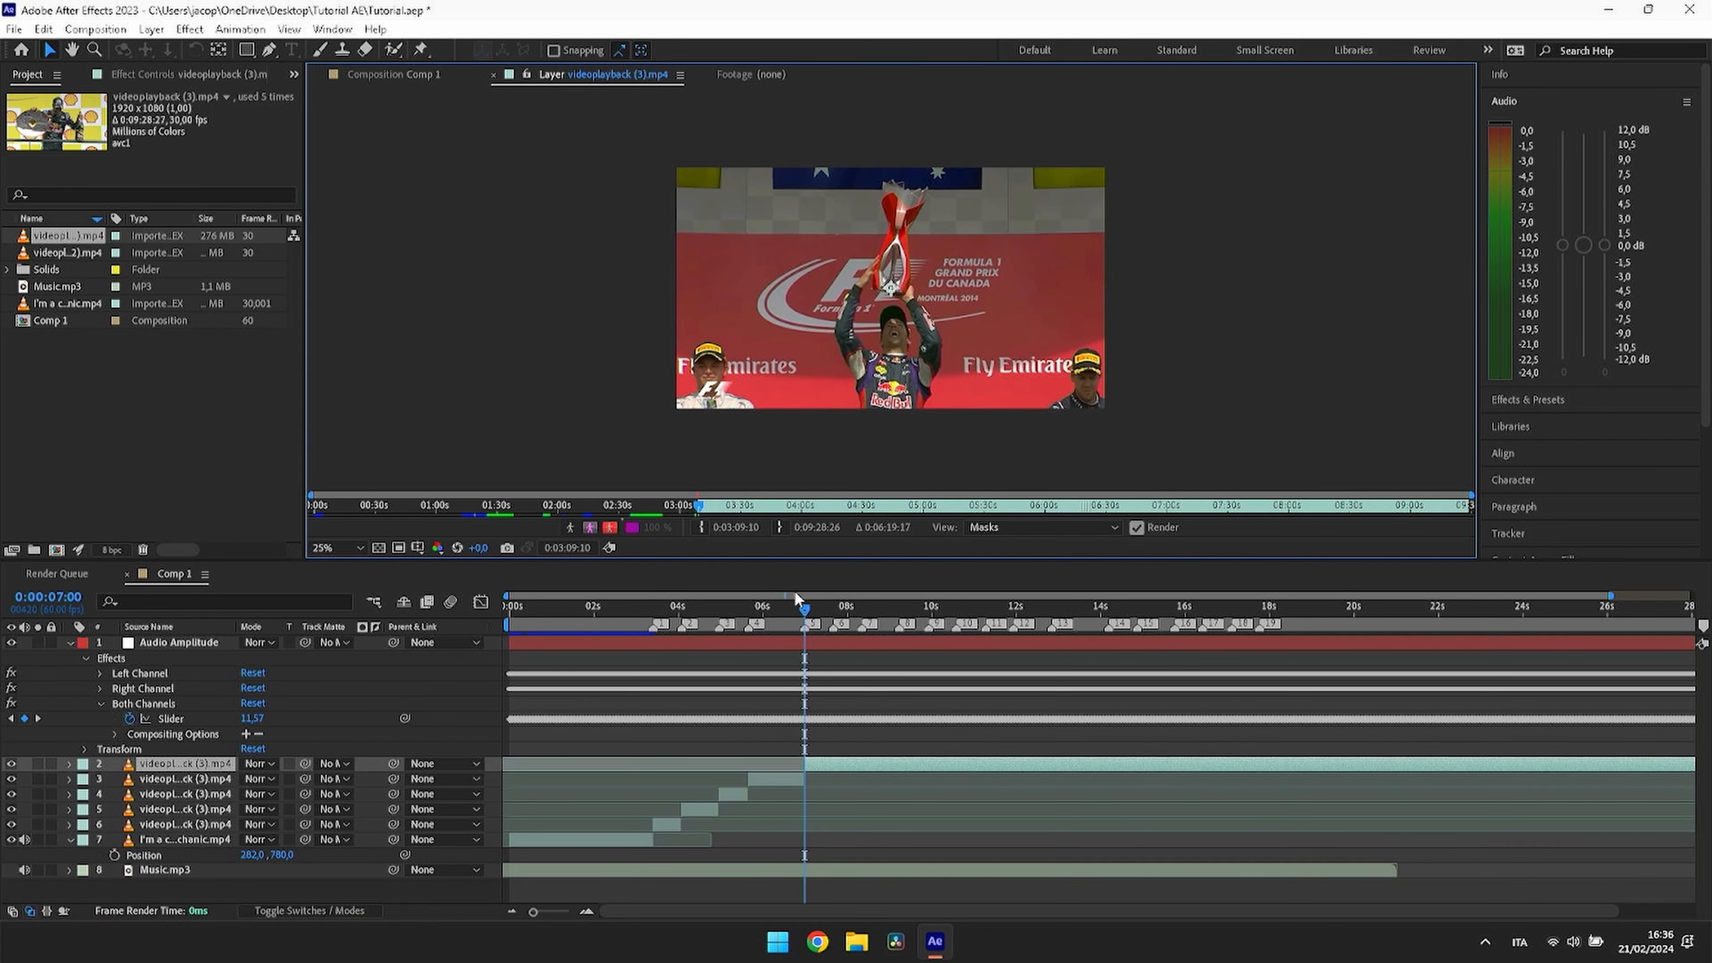
# Step: Find the driver celebrating in the cockpit and set the new videoplayback (3).mp4 piece's In point to 0:03:52:28
pyautogui.click(713, 512)
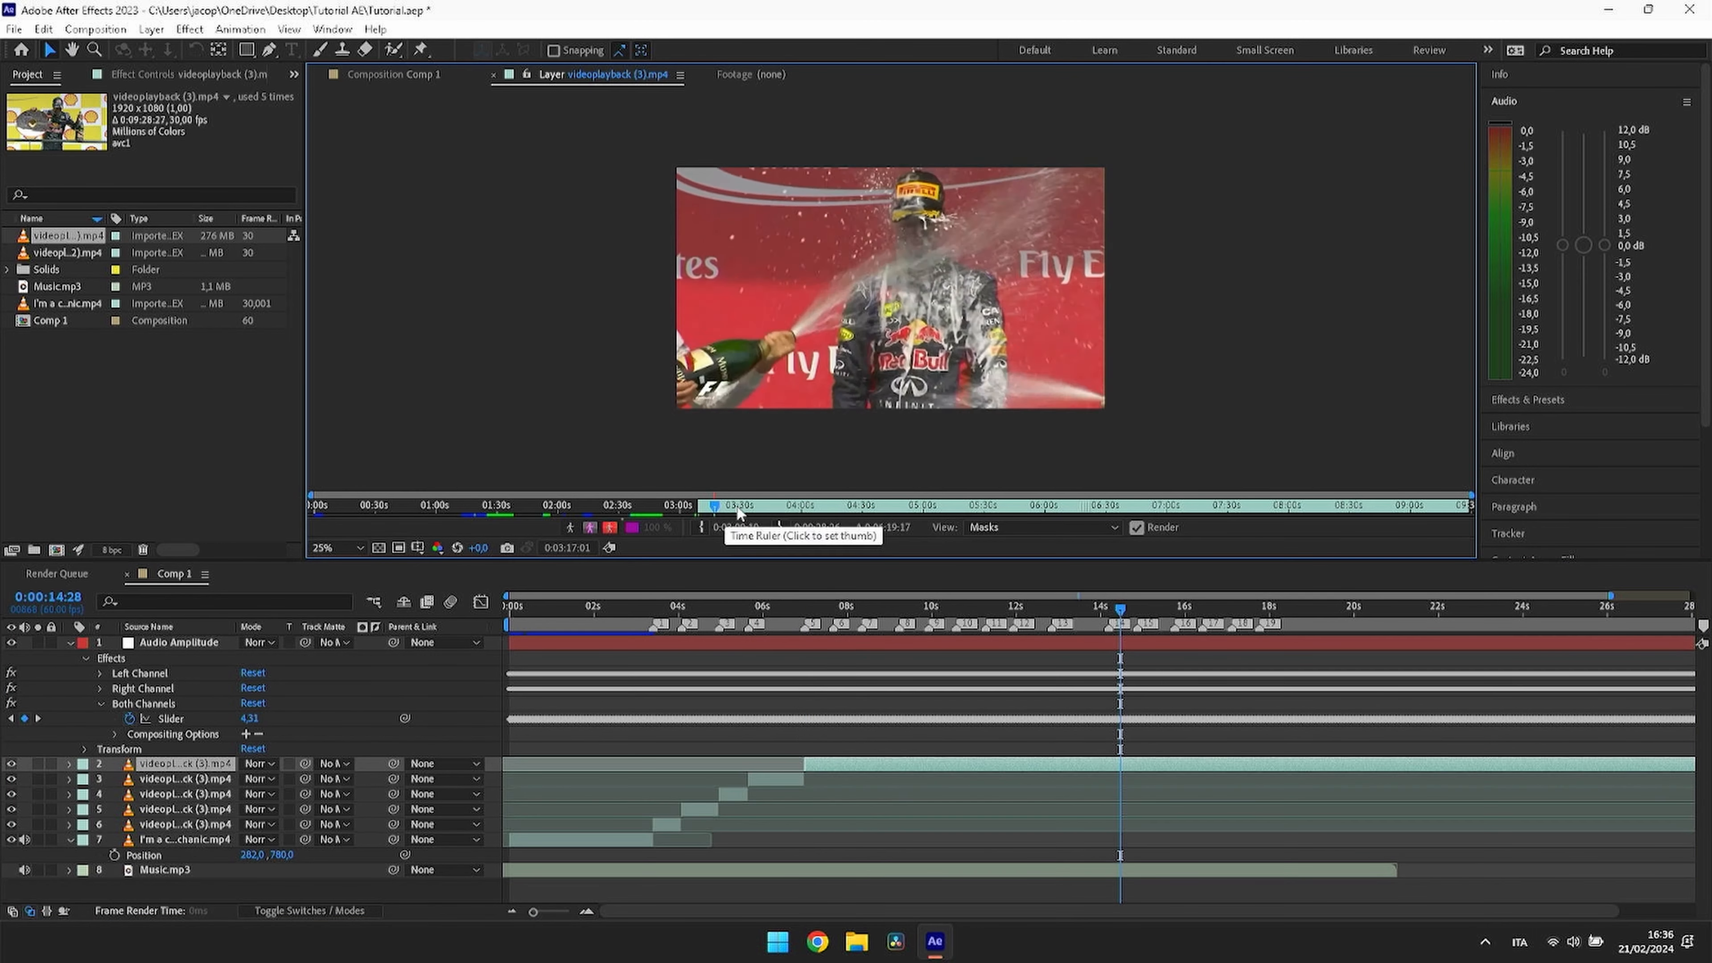
pyautogui.press('space')
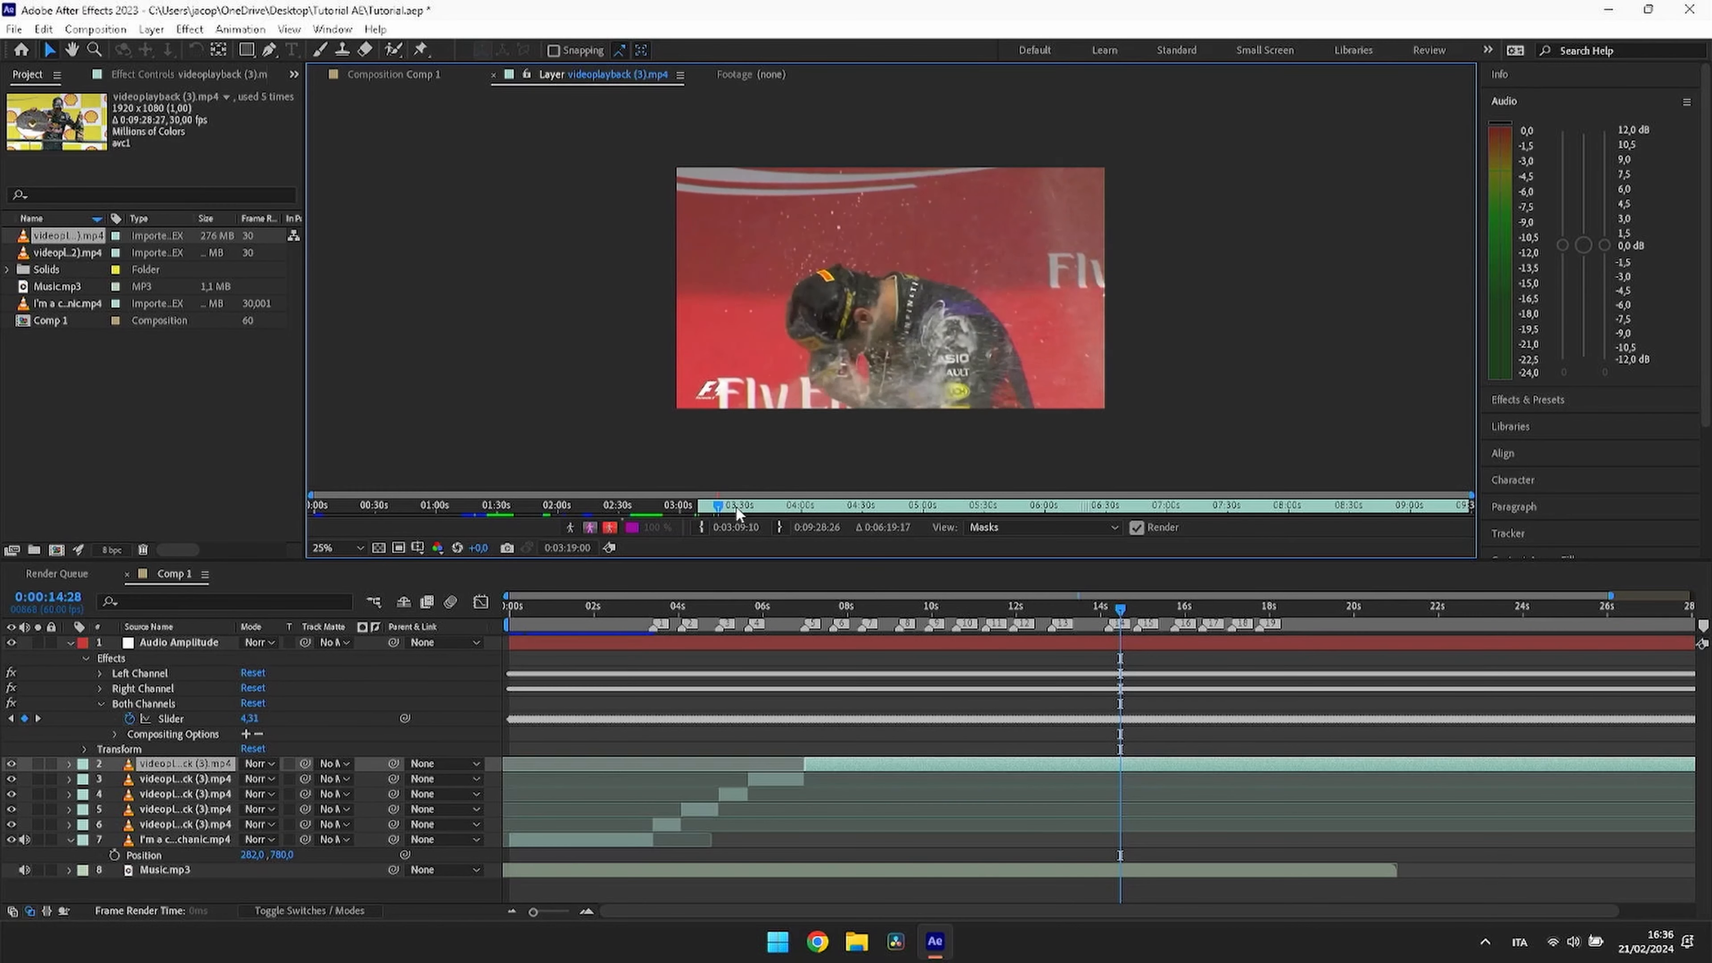
pyautogui.click(734, 504)
pyautogui.click(758, 504)
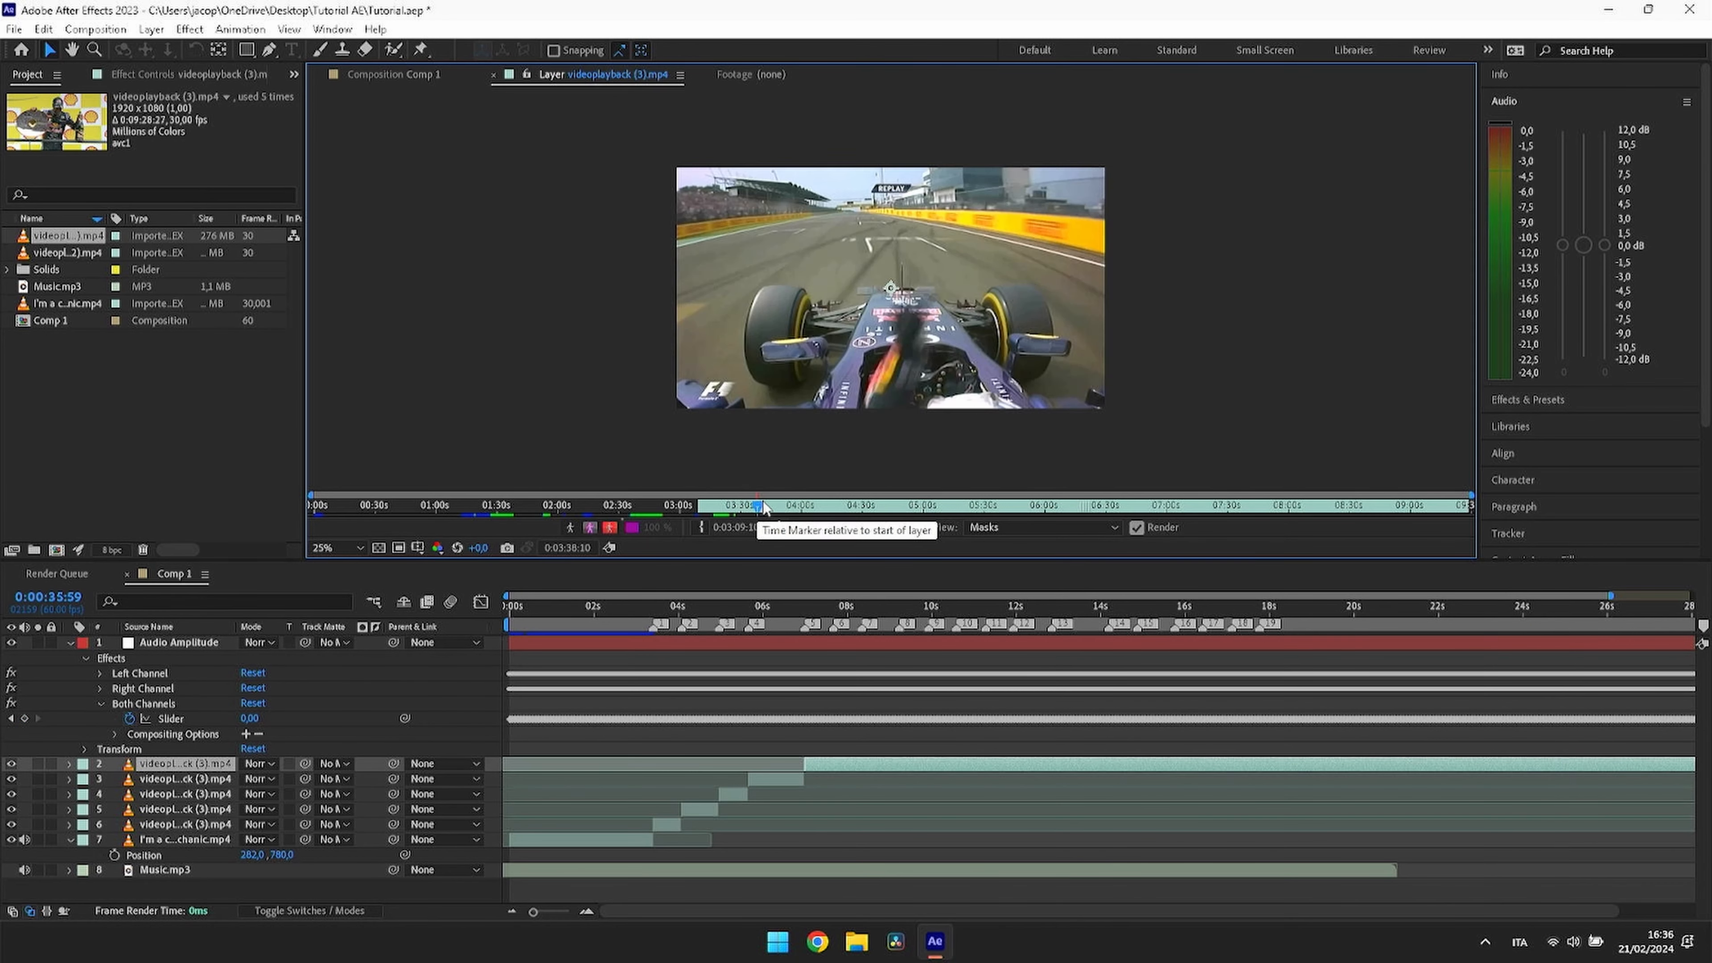
pyautogui.click(799, 506)
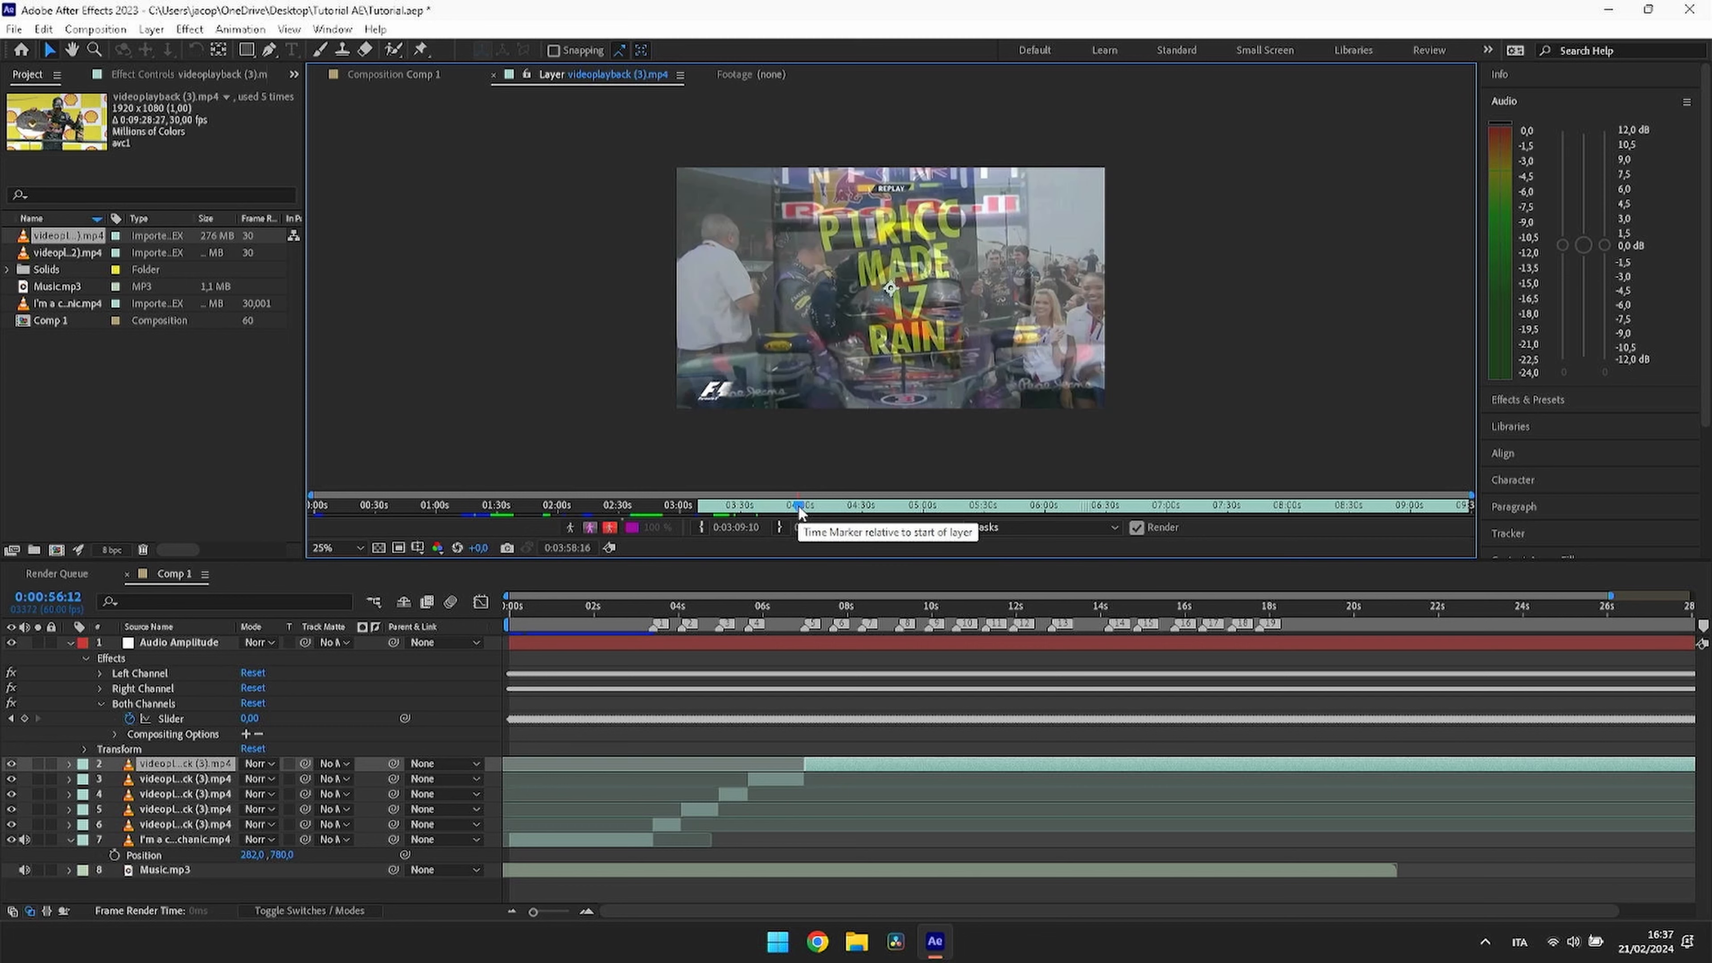
pyautogui.press('space')
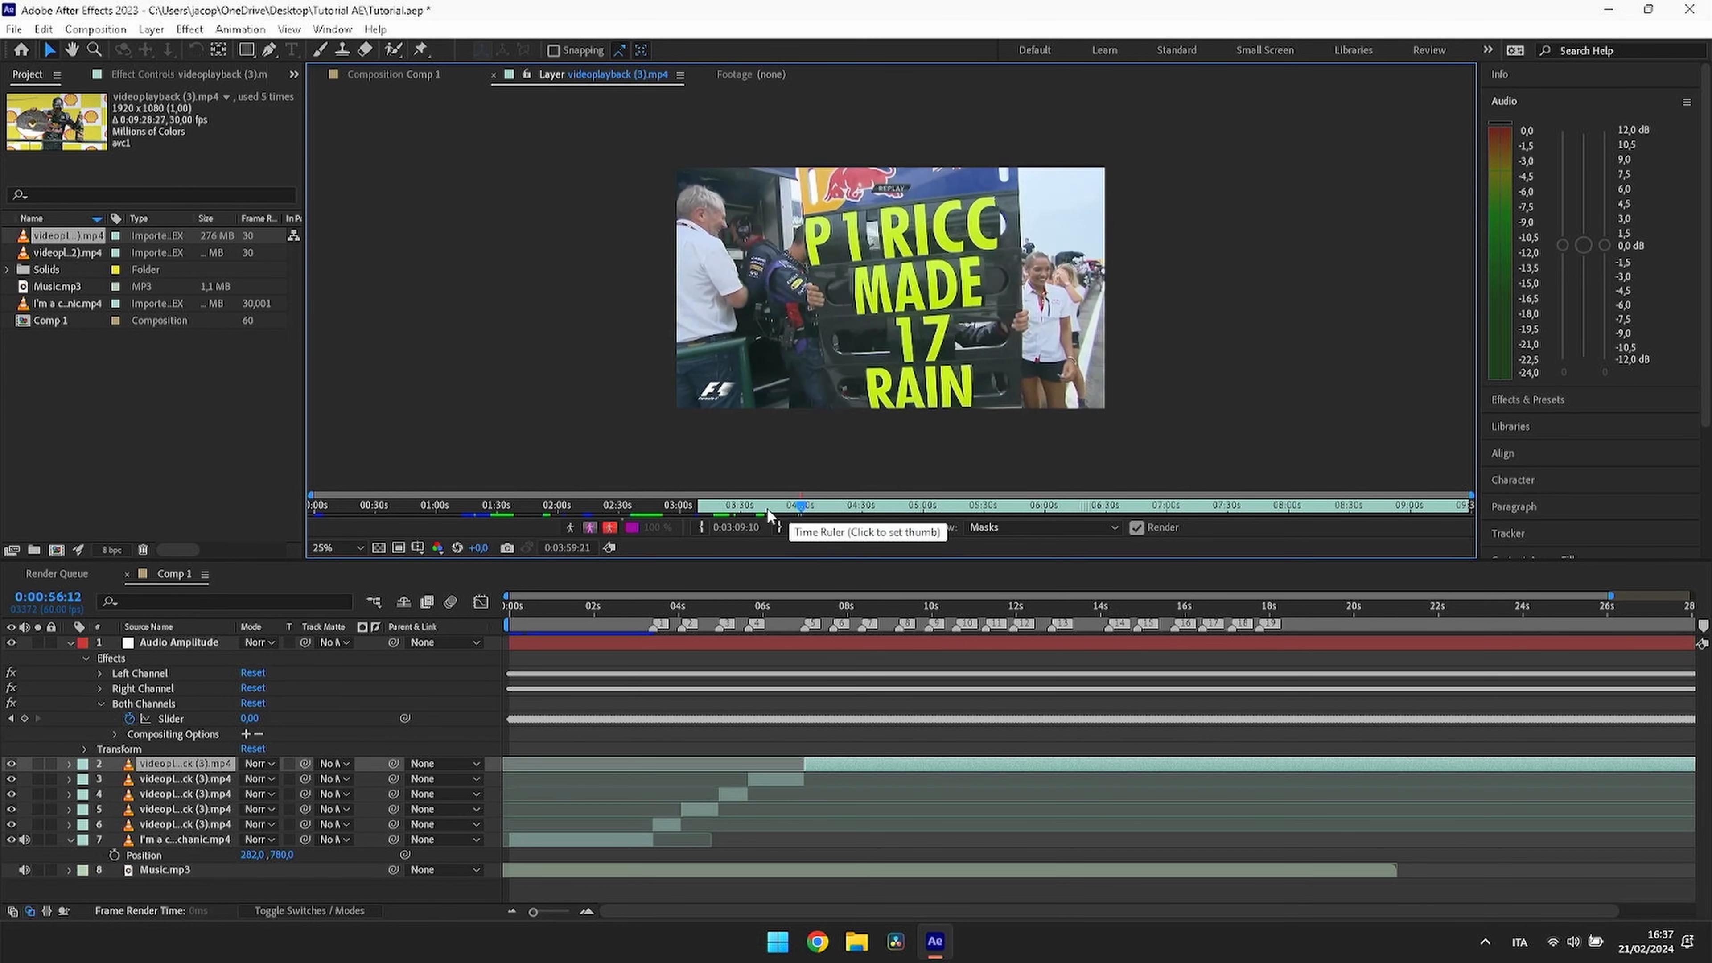
pyautogui.click(787, 506)
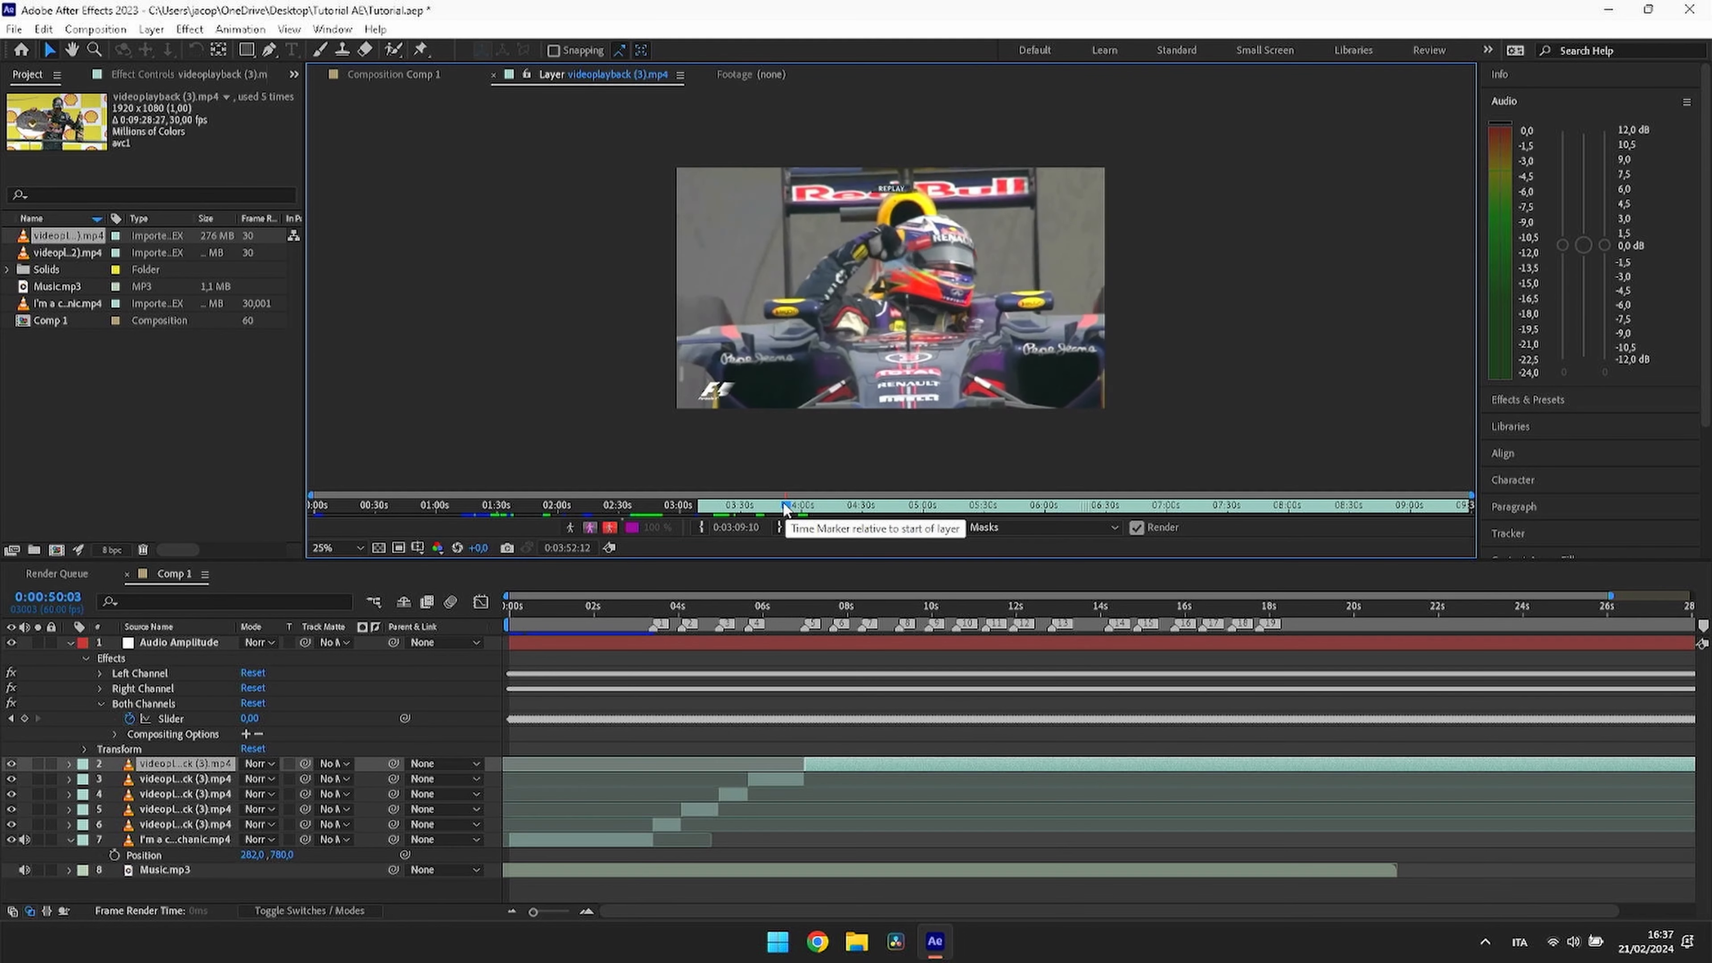
pyautogui.press('space')
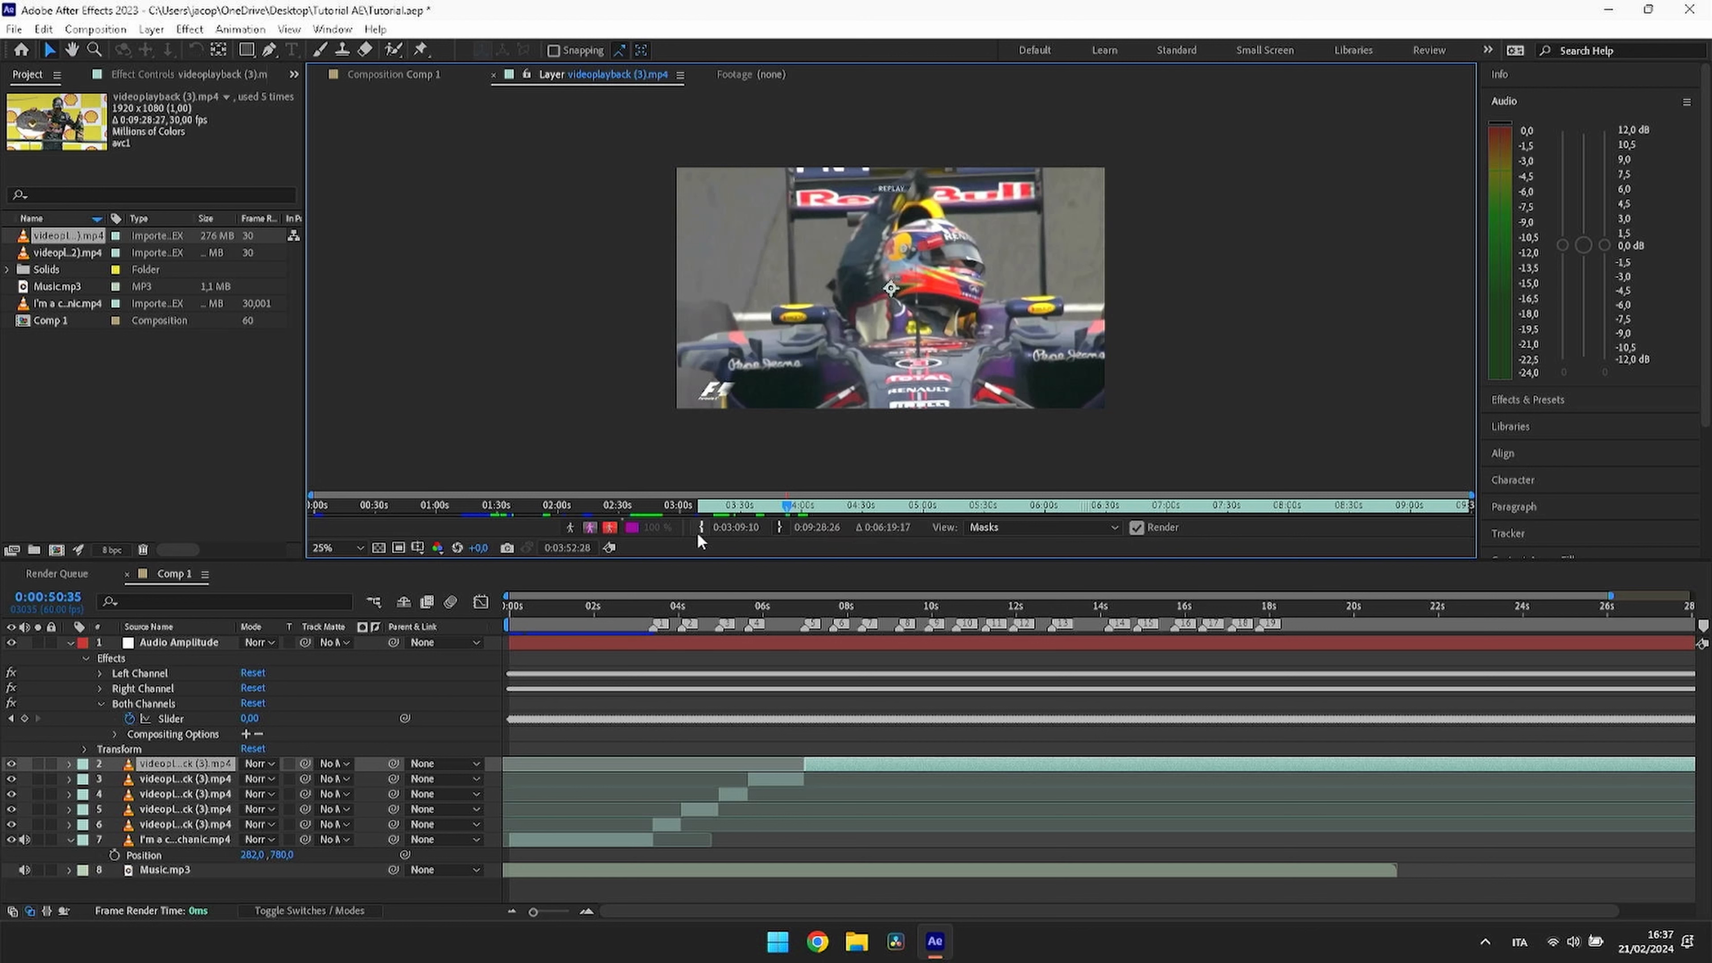
pyautogui.click(700, 527)
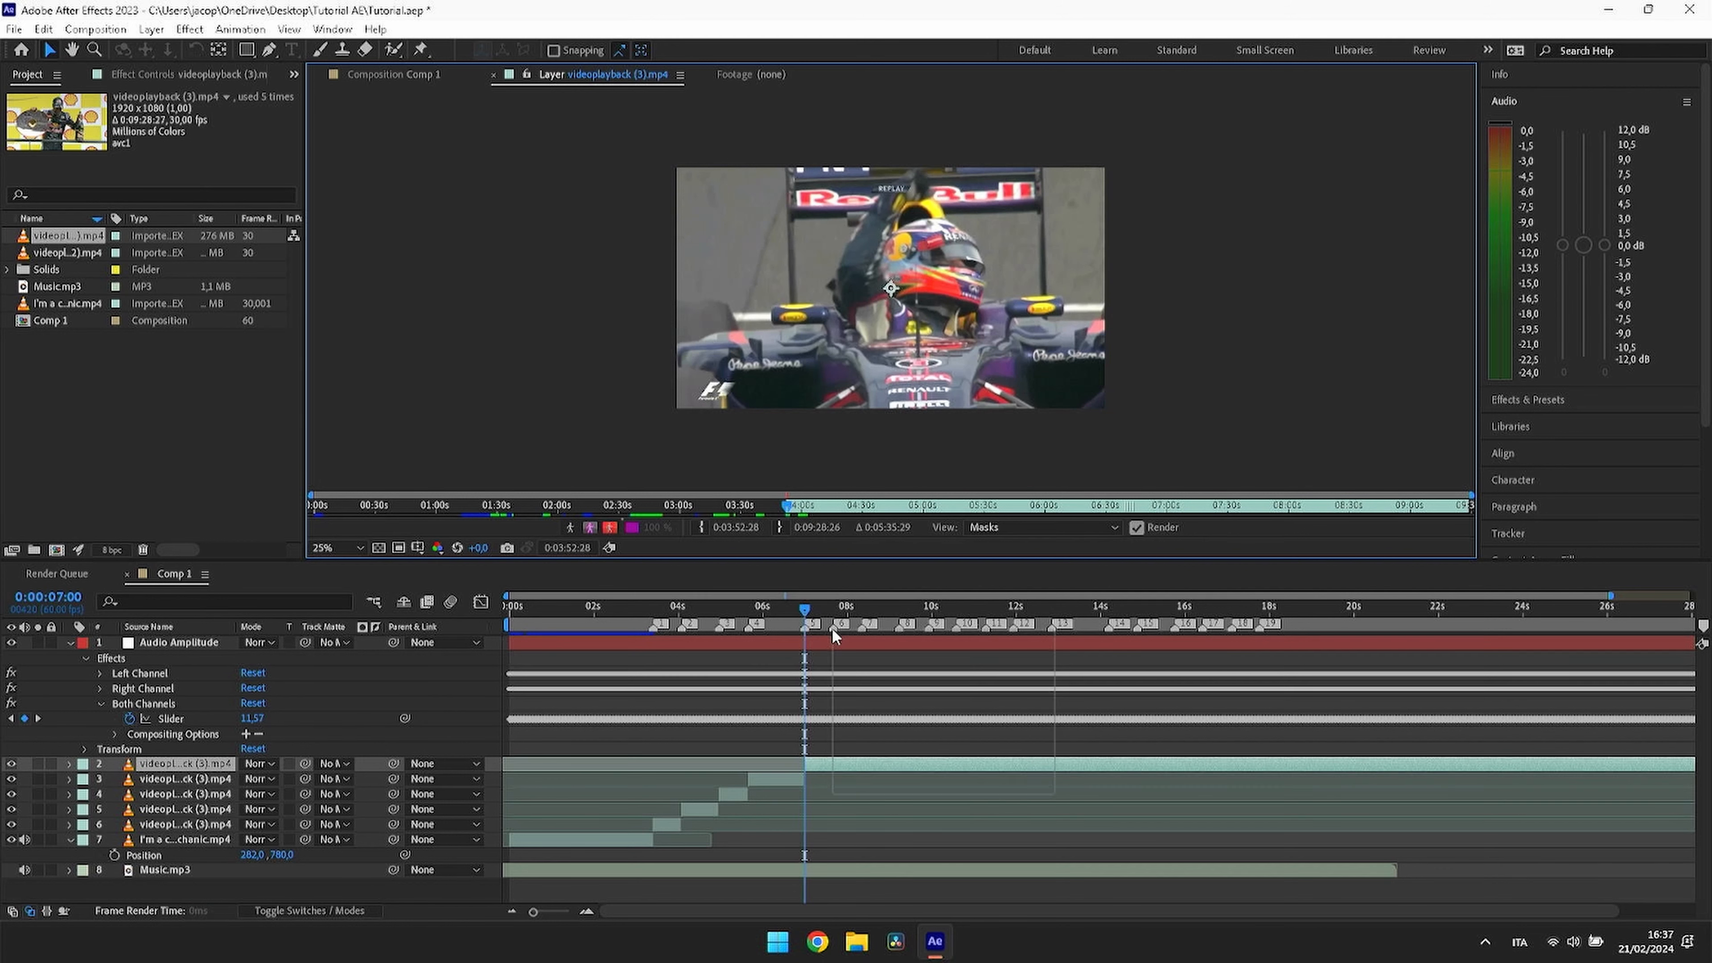
# Step: Split the videoplayback (3).mp4 layer at the sixth composition marker, 0:00:07:40, and open the new piece for trimming
pyautogui.click(902, 686)
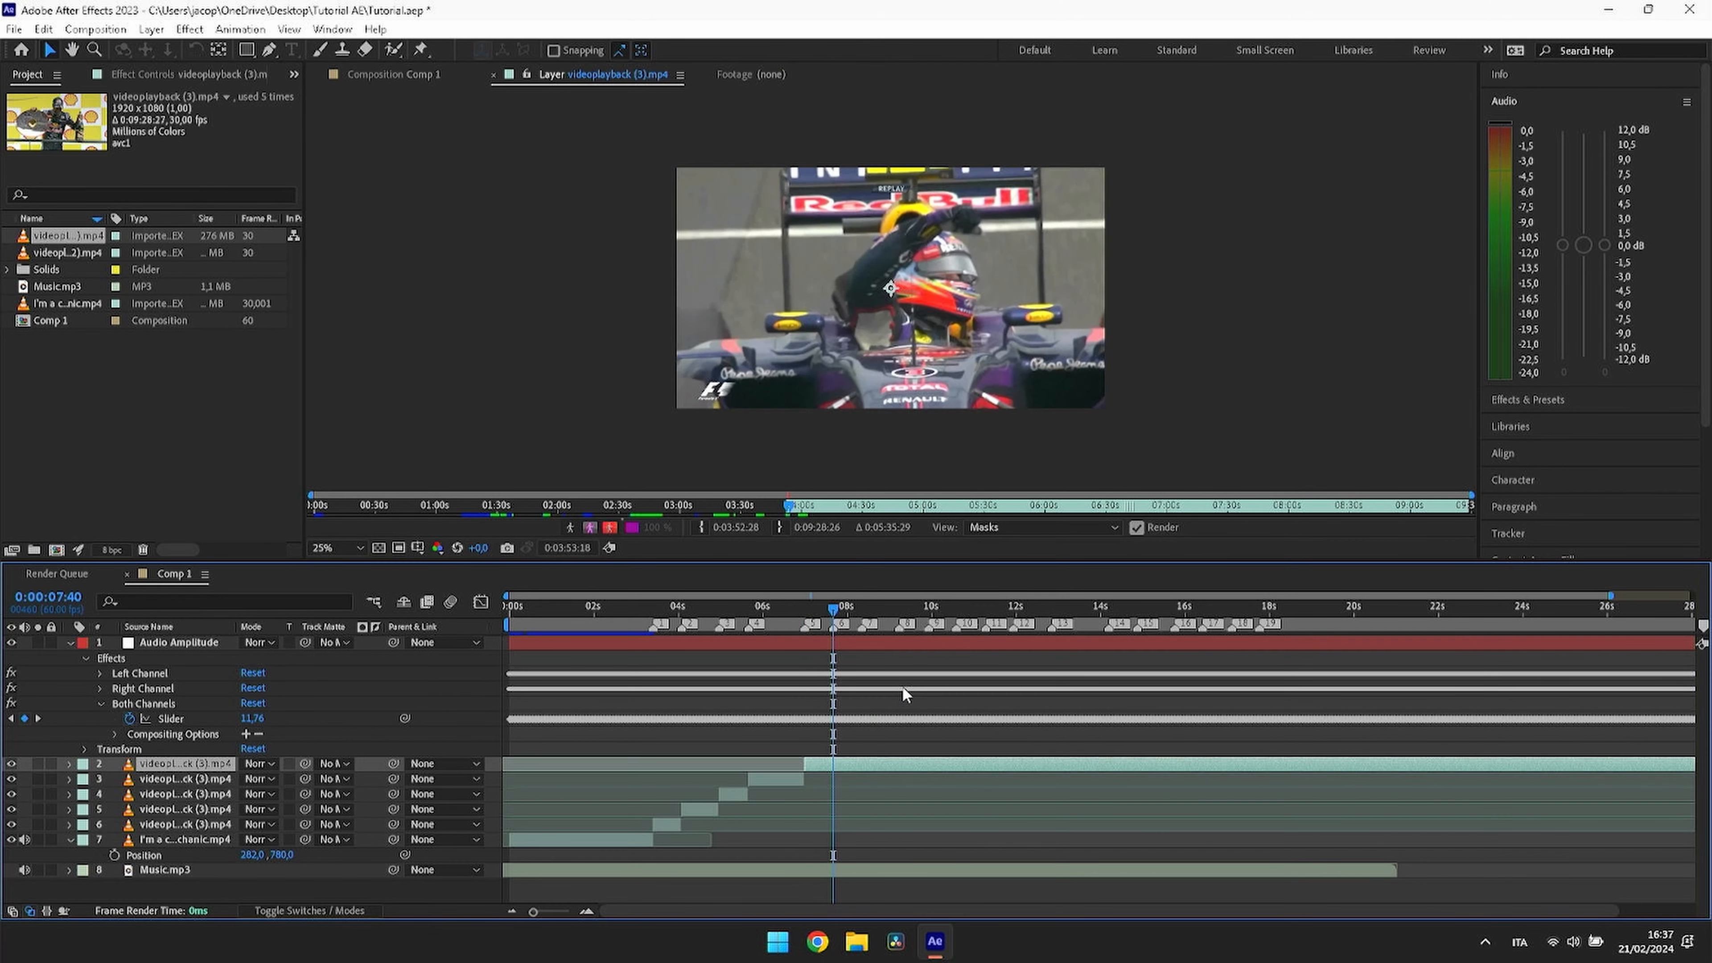
pyautogui.hotkey('ctrl', 'shift', 'd')
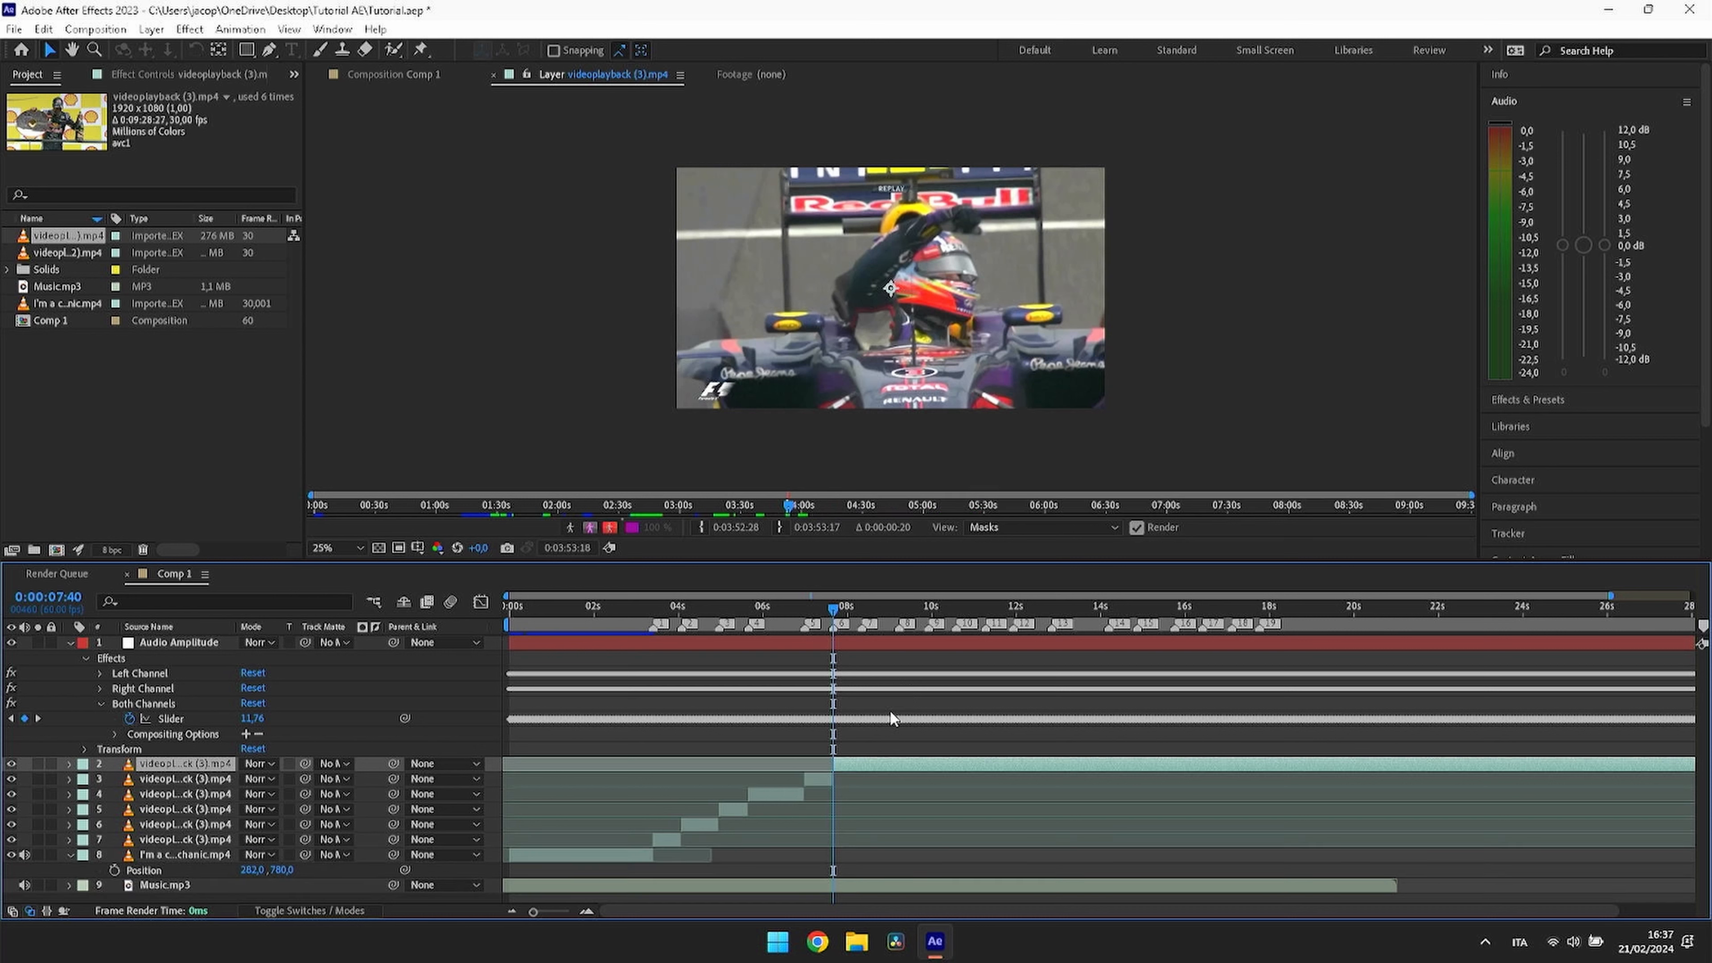
pyautogui.doubleClick(871, 768)
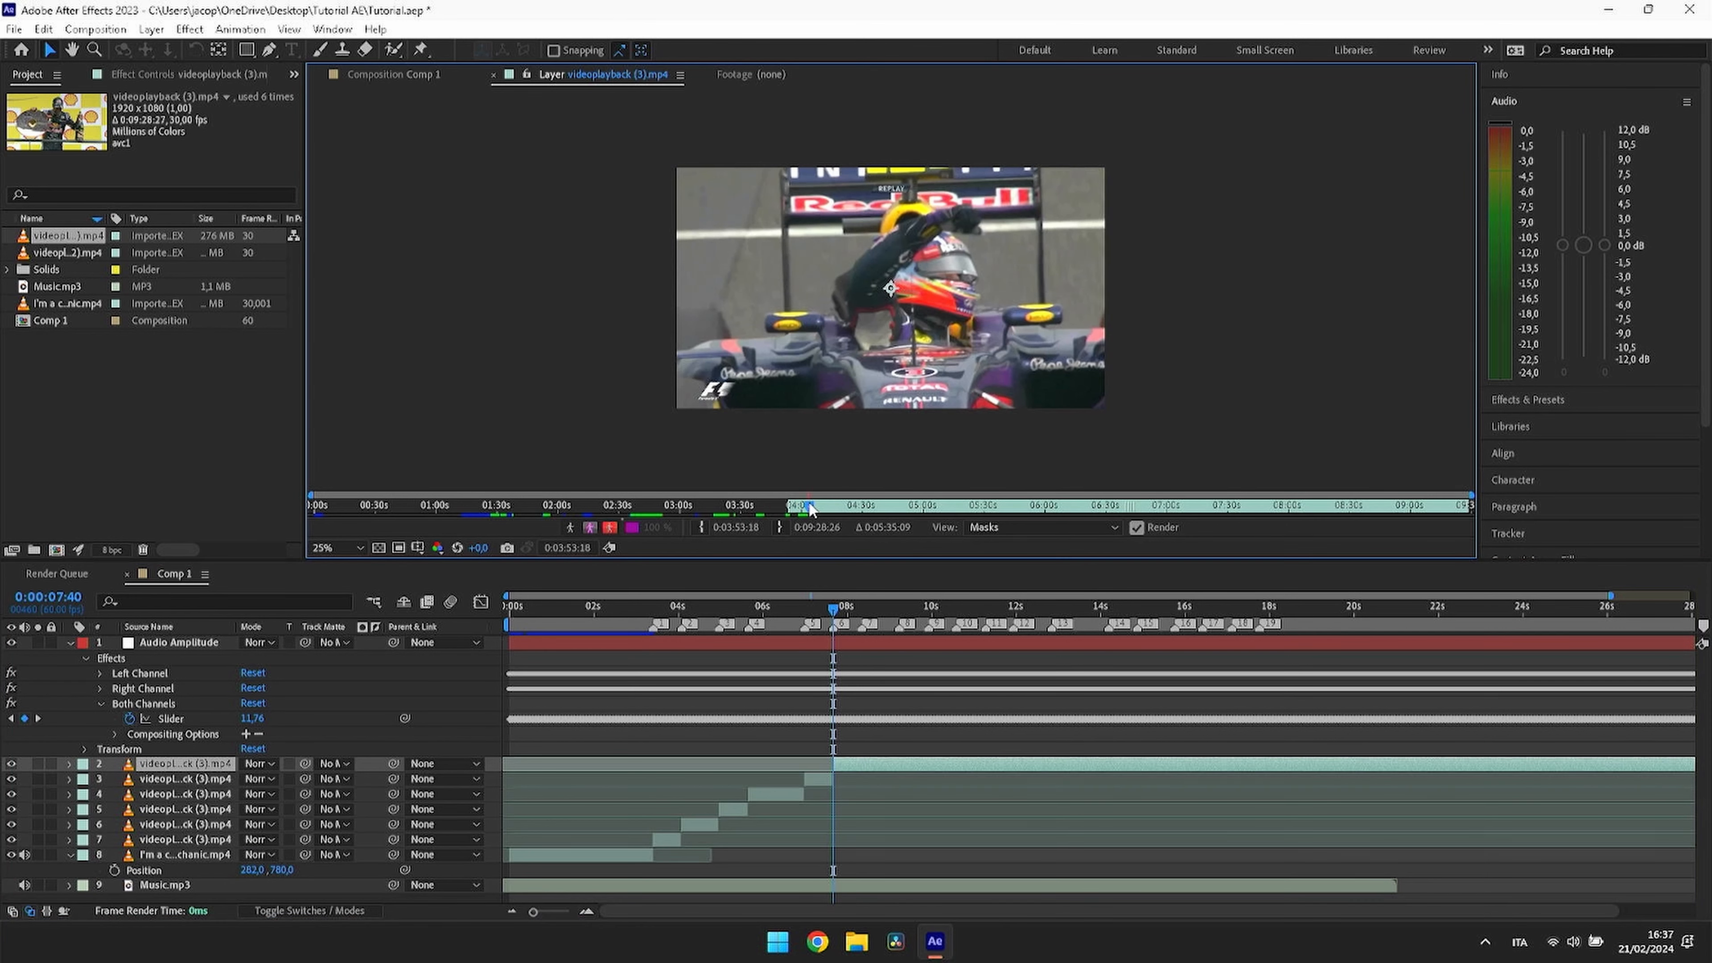
# Step: Find the driver celebrating with raised fists beside the podium building and set the newest videoplayback (3).mp4 piece's In point to 0:04:19:02
pyautogui.moveTo(810, 510); pyautogui.dragTo(836, 507)
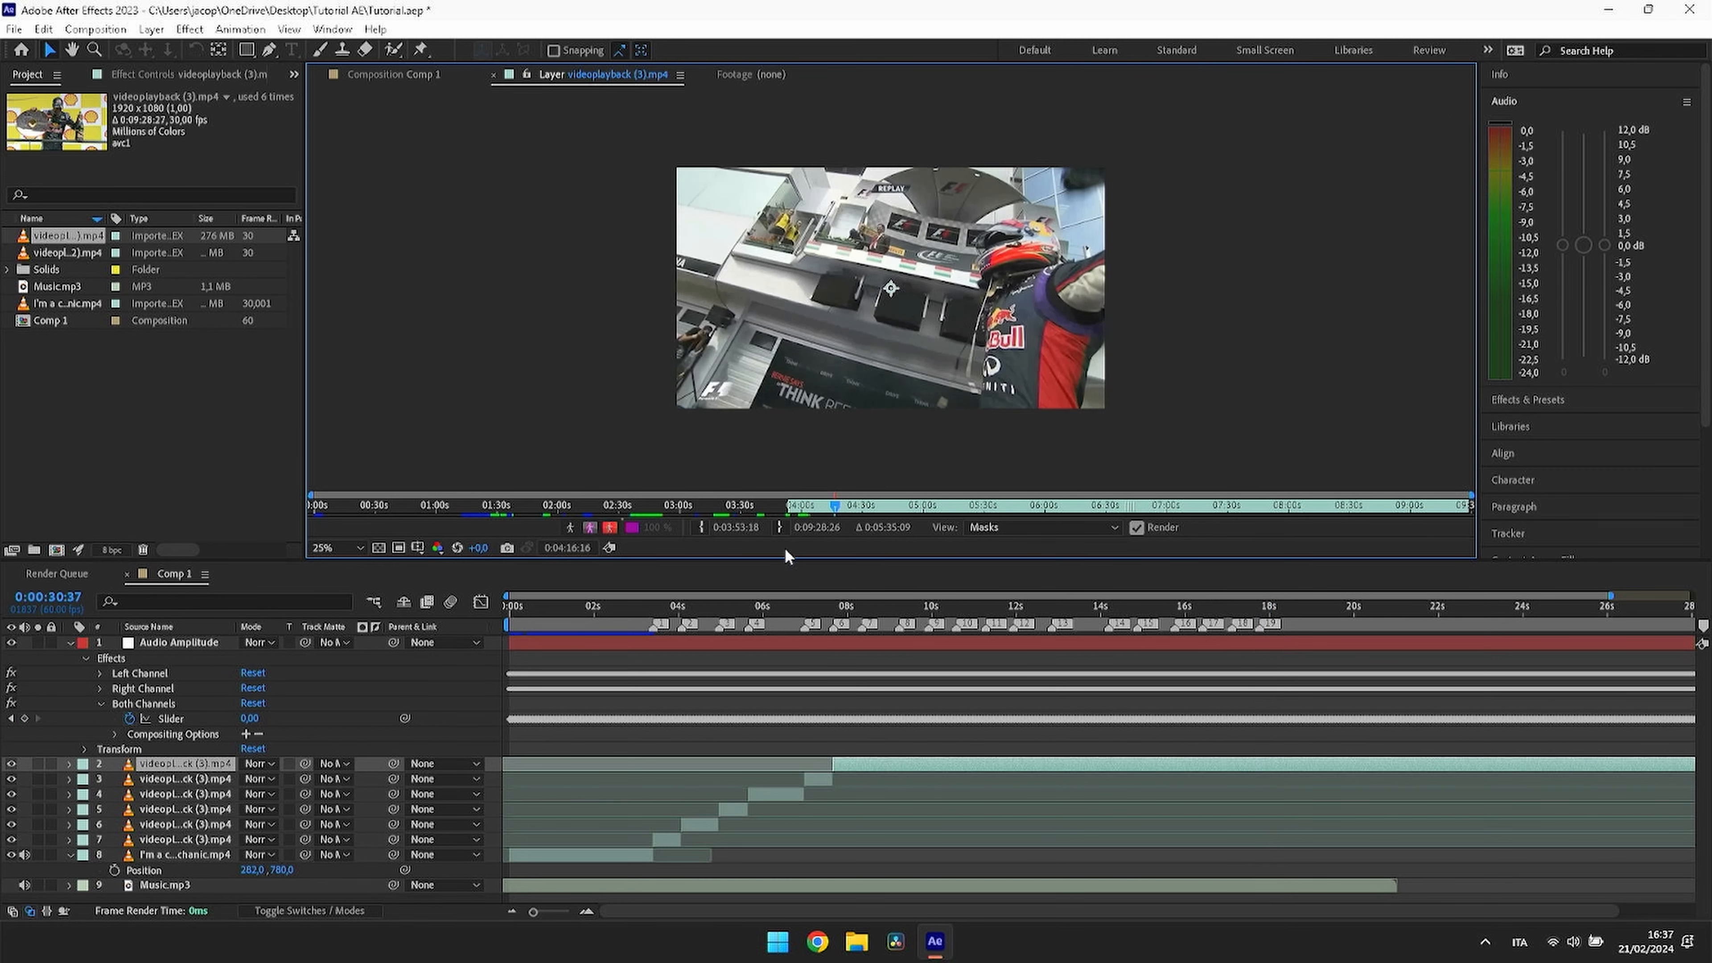
pyautogui.press('space')
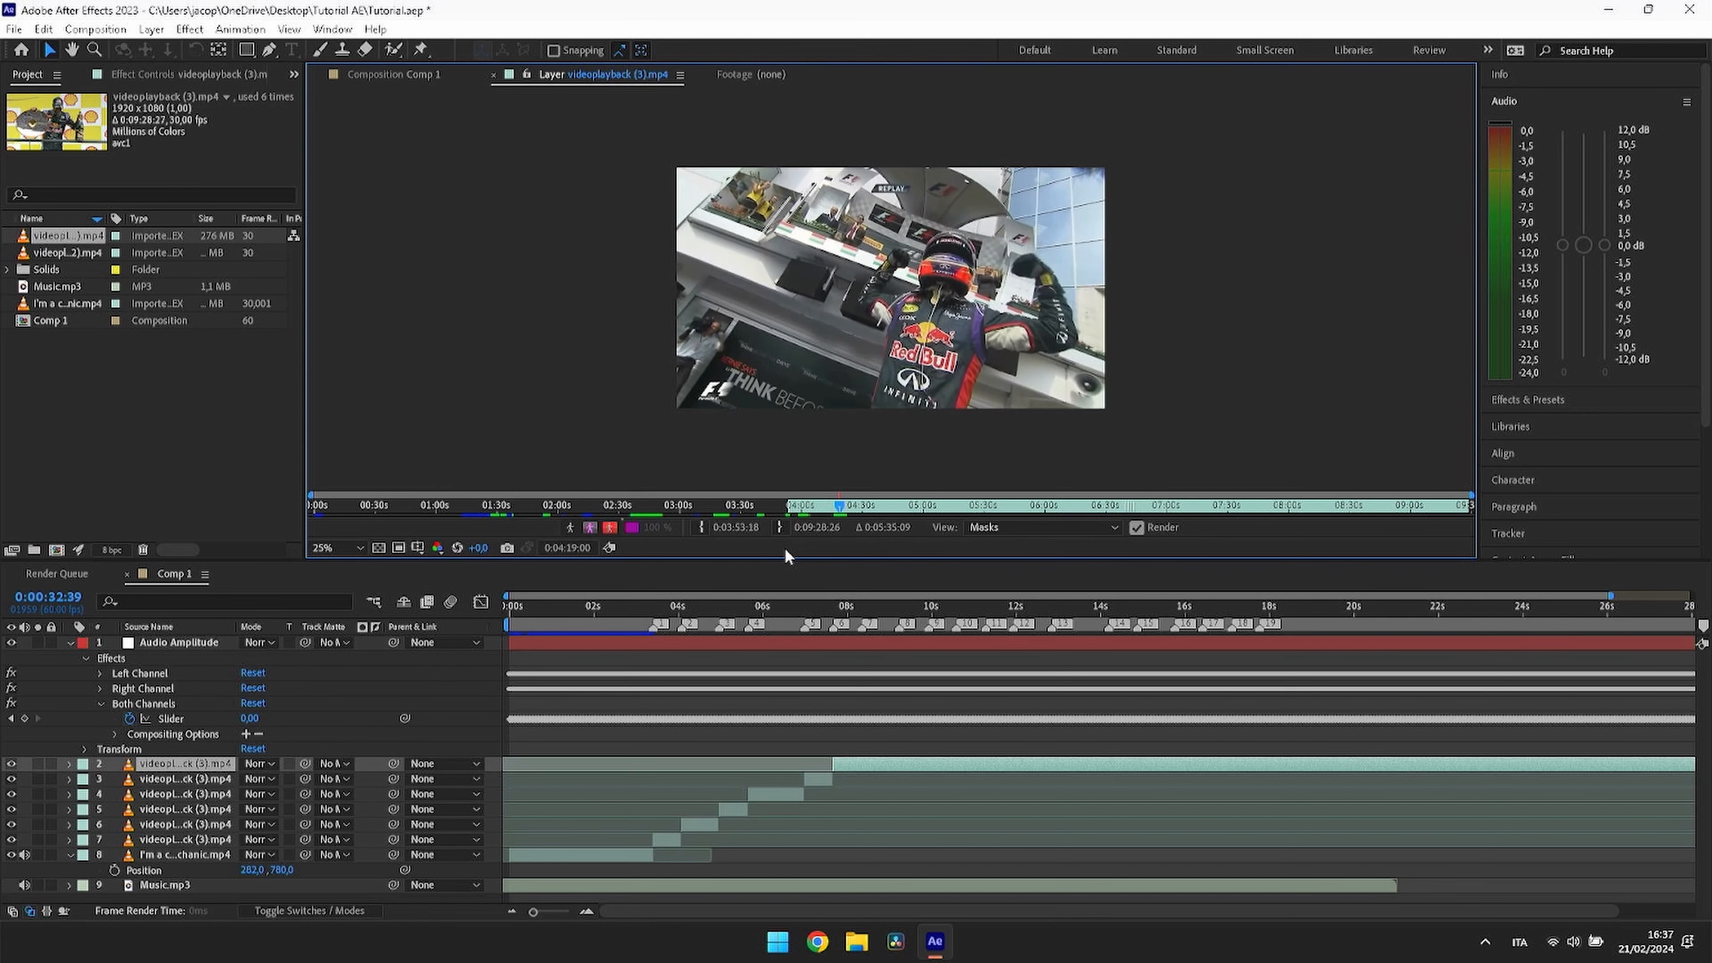
pyautogui.press('space')
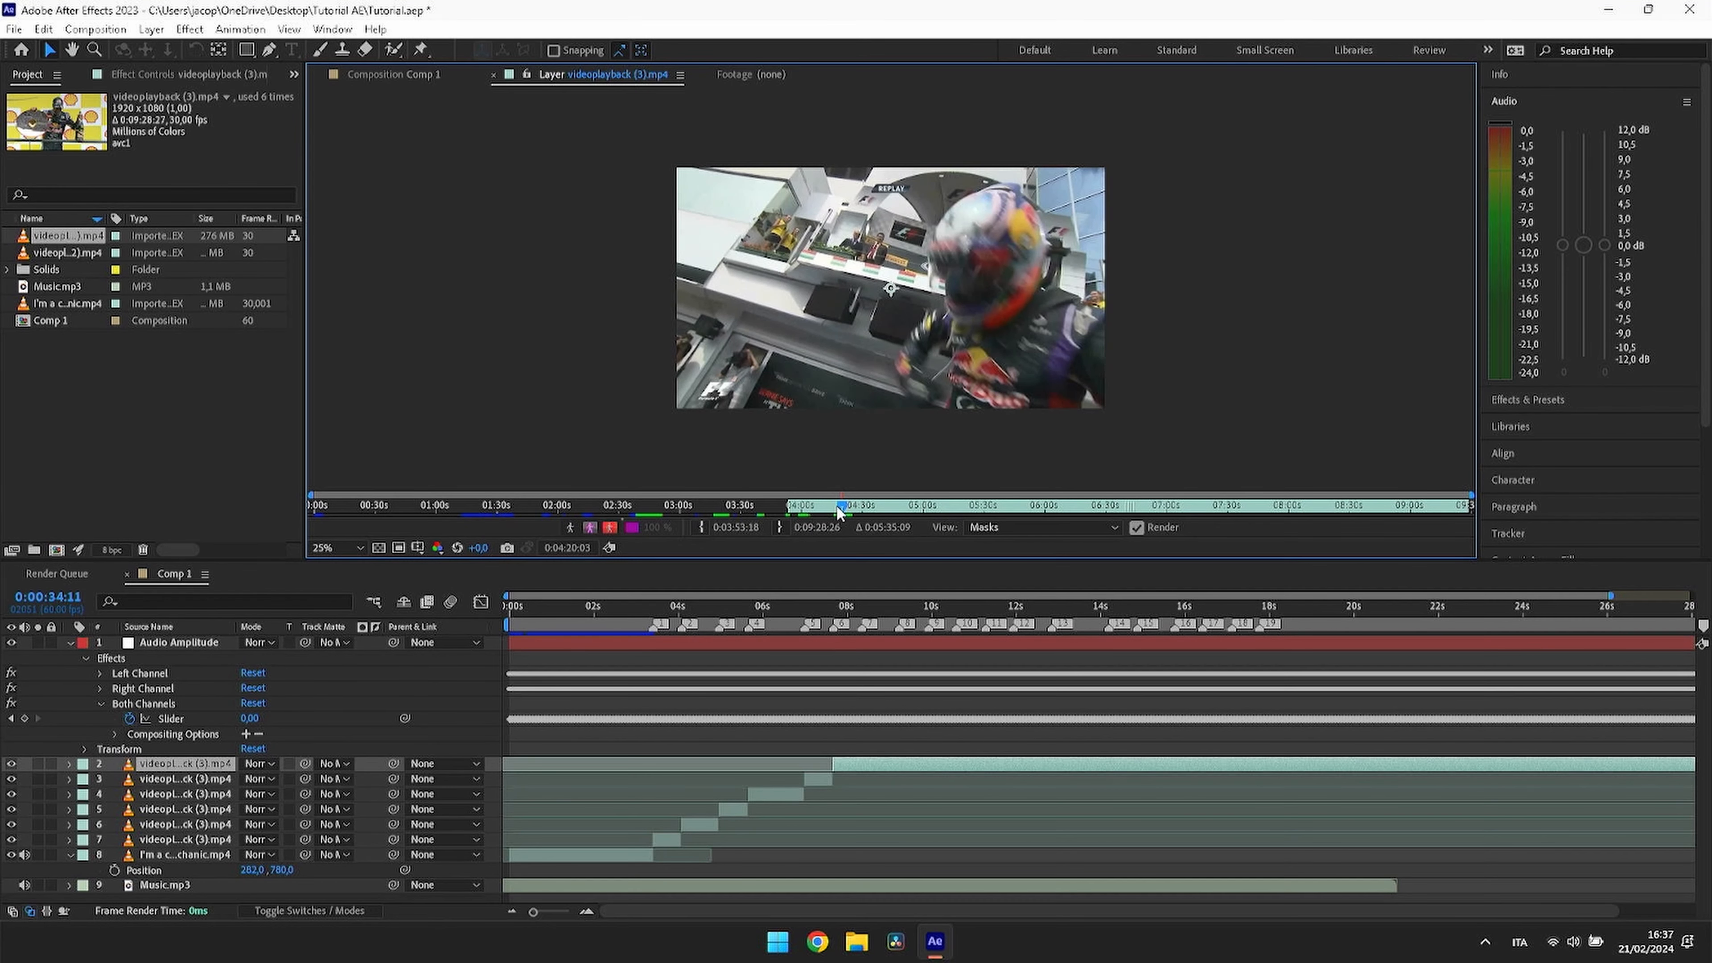
pyautogui.moveTo(837, 510); pyautogui.dragTo(835, 518)
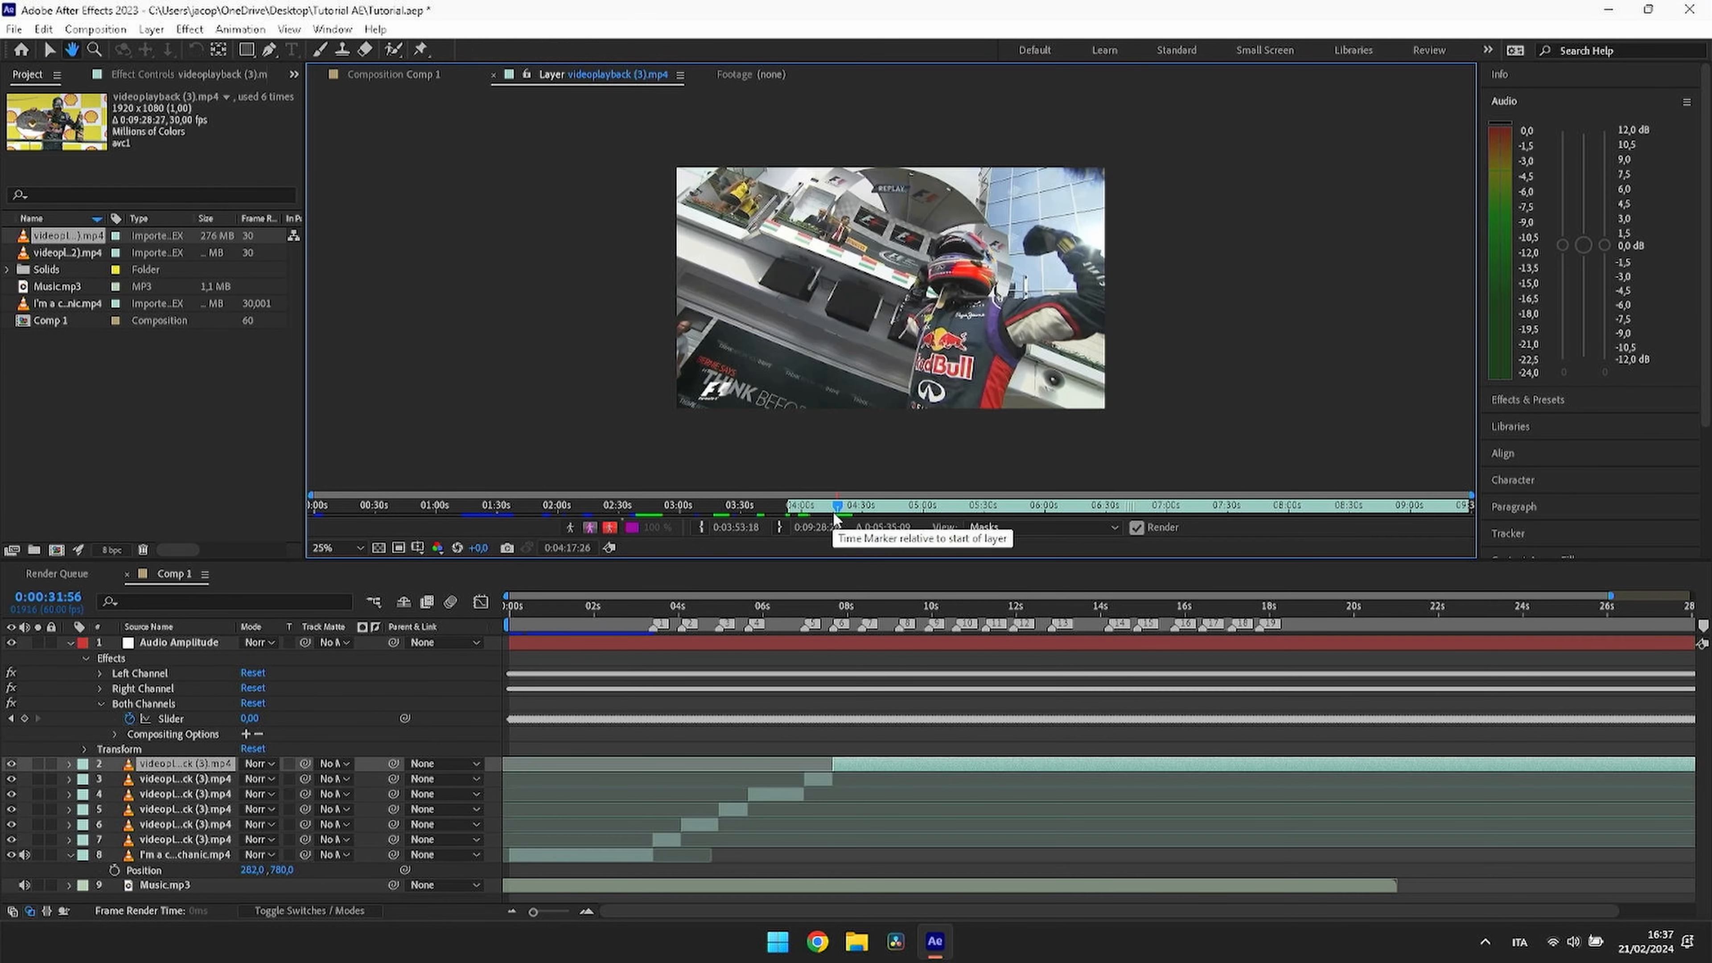
pyautogui.press('space')
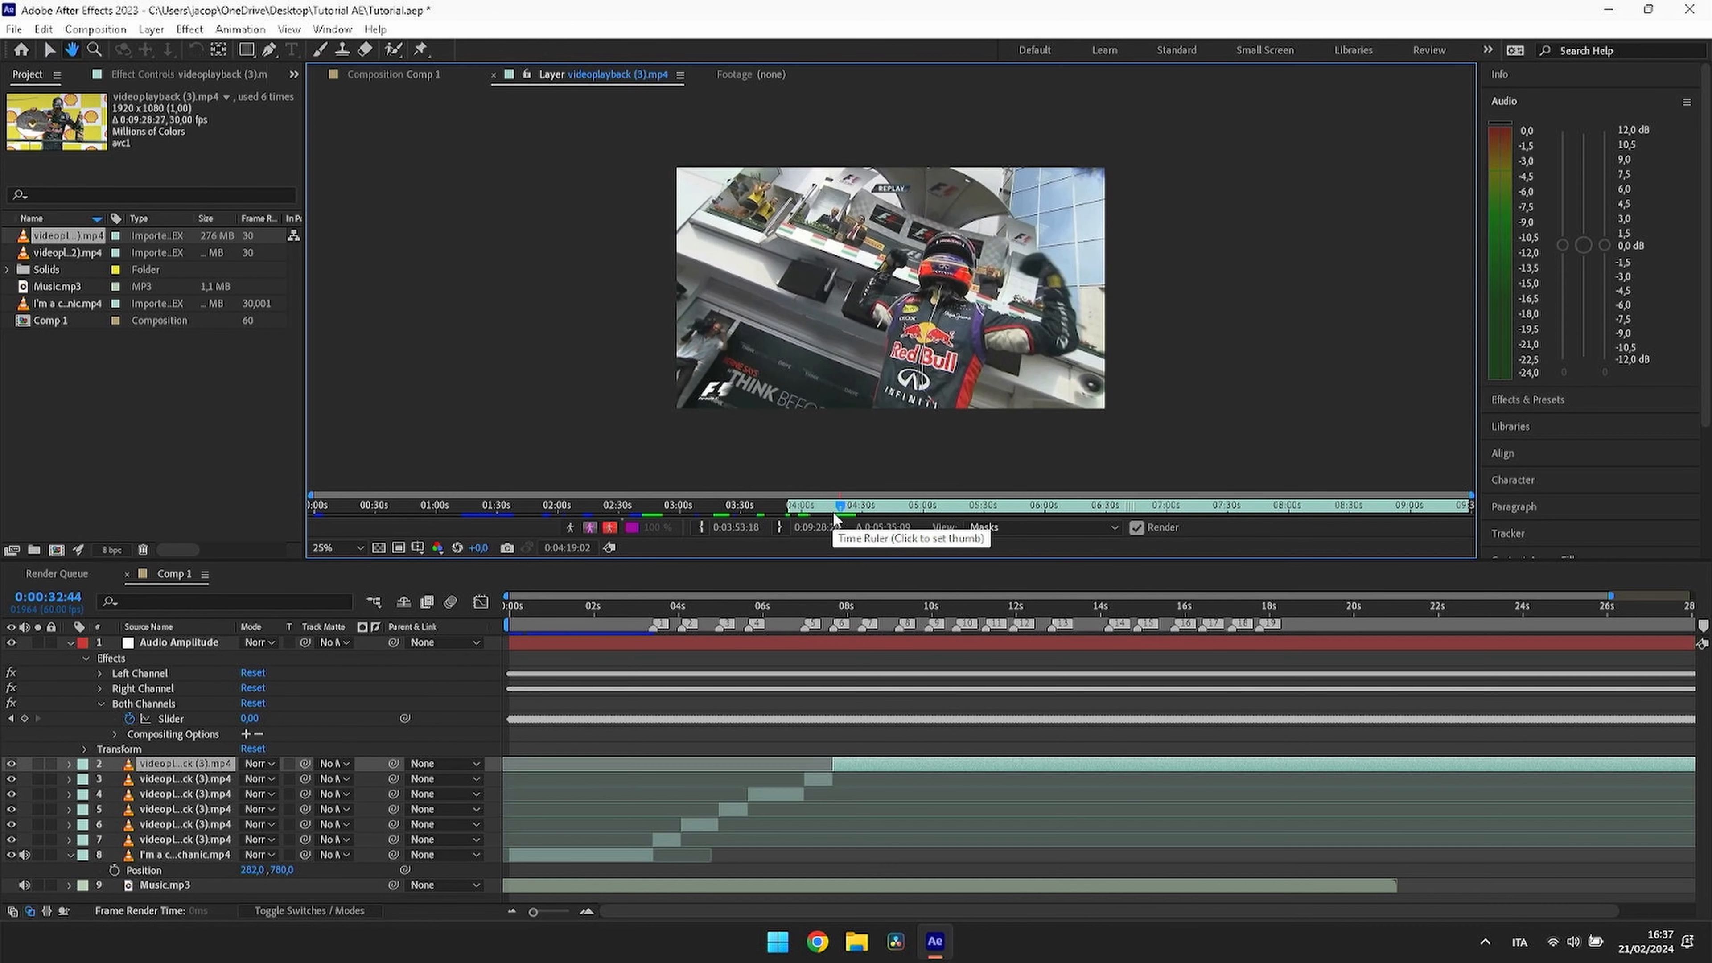
pyautogui.click(701, 526)
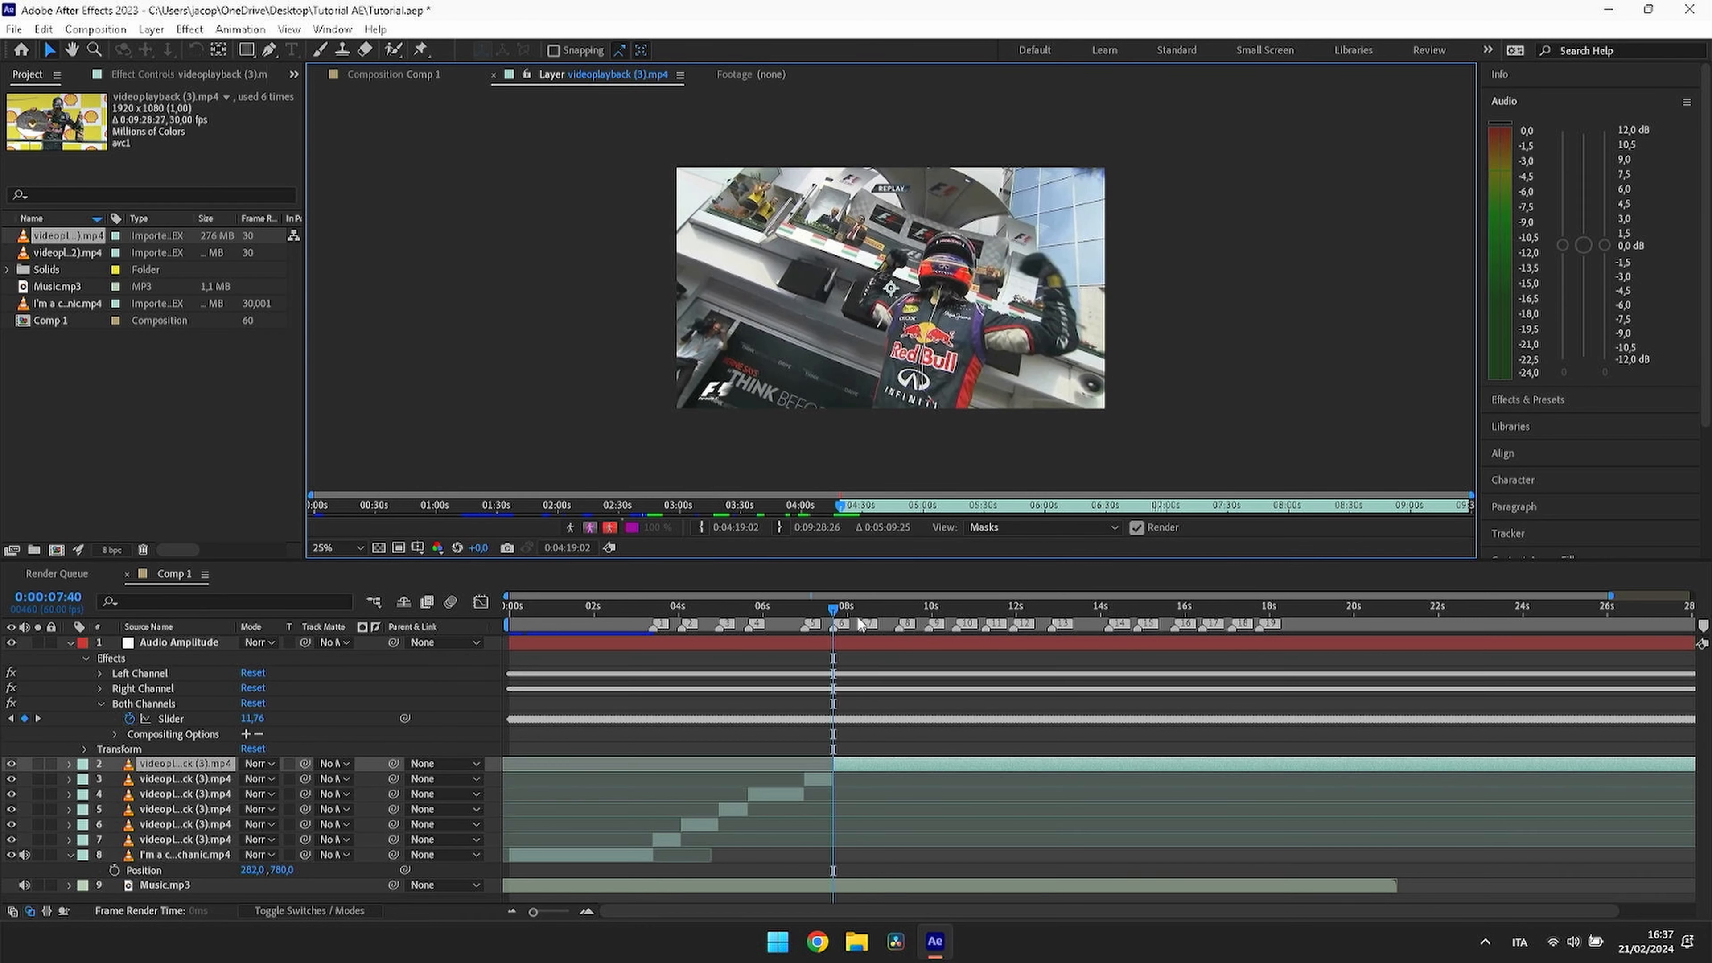
# Step: Split the videoplayback (3).mp4 layer at the seventh composition marker, 0:00:08:20
pyautogui.rightClick(866, 626)
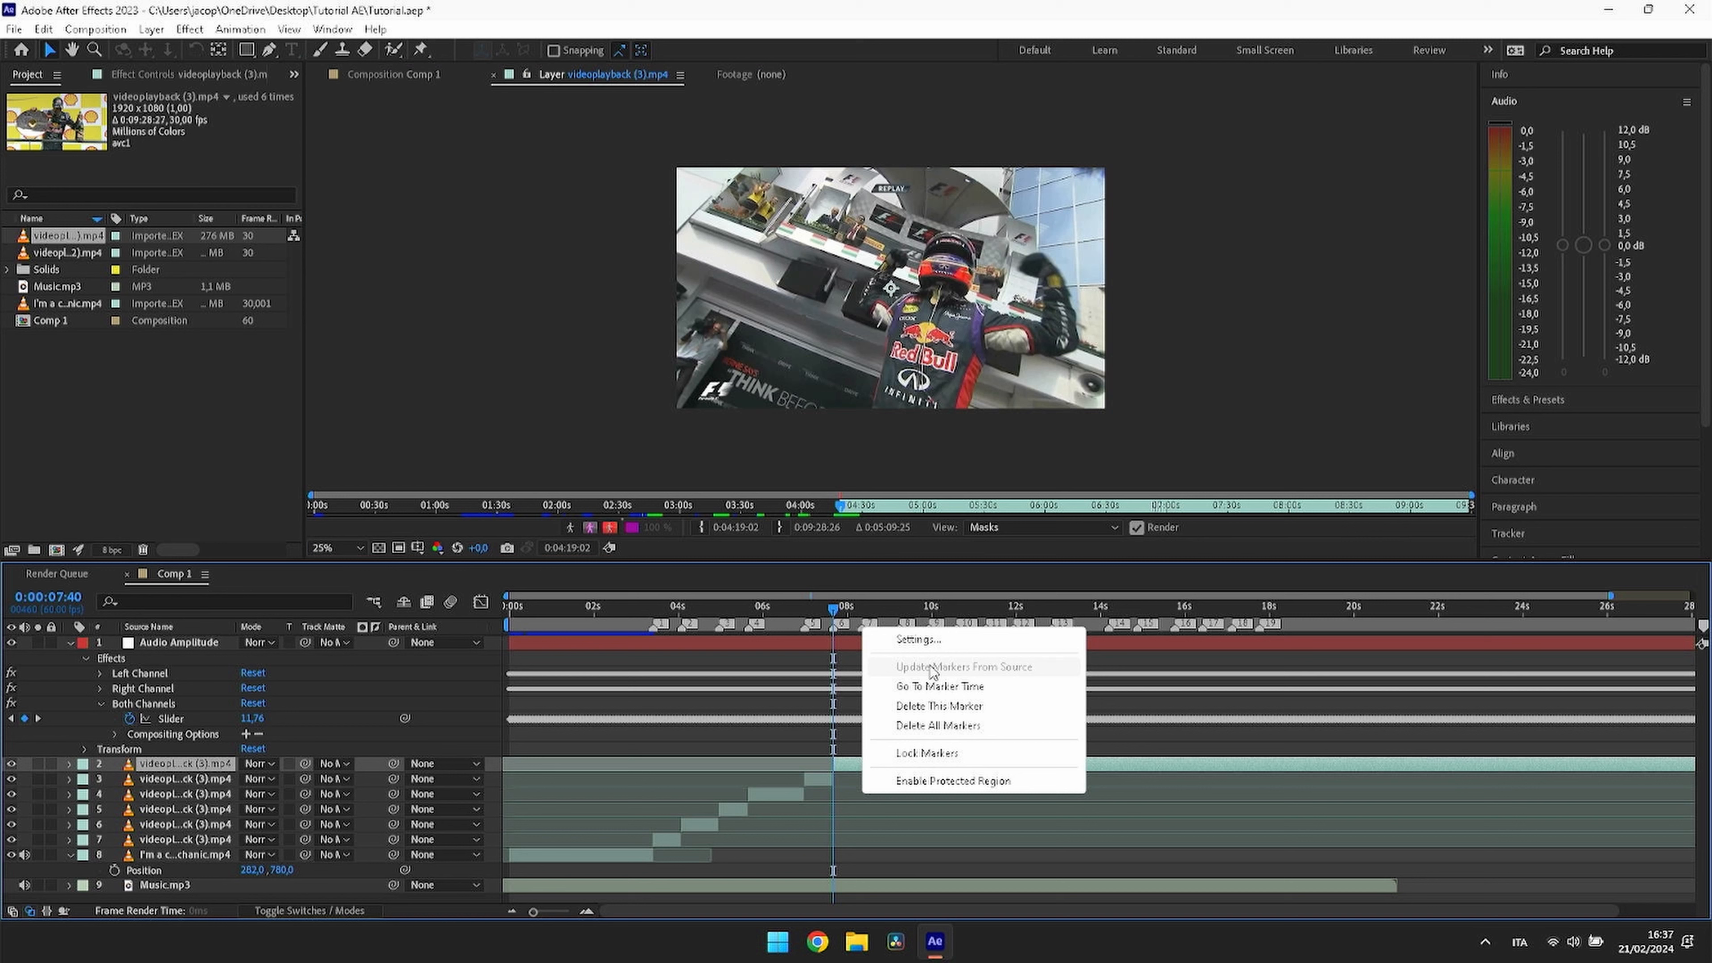
pyautogui.click(936, 688)
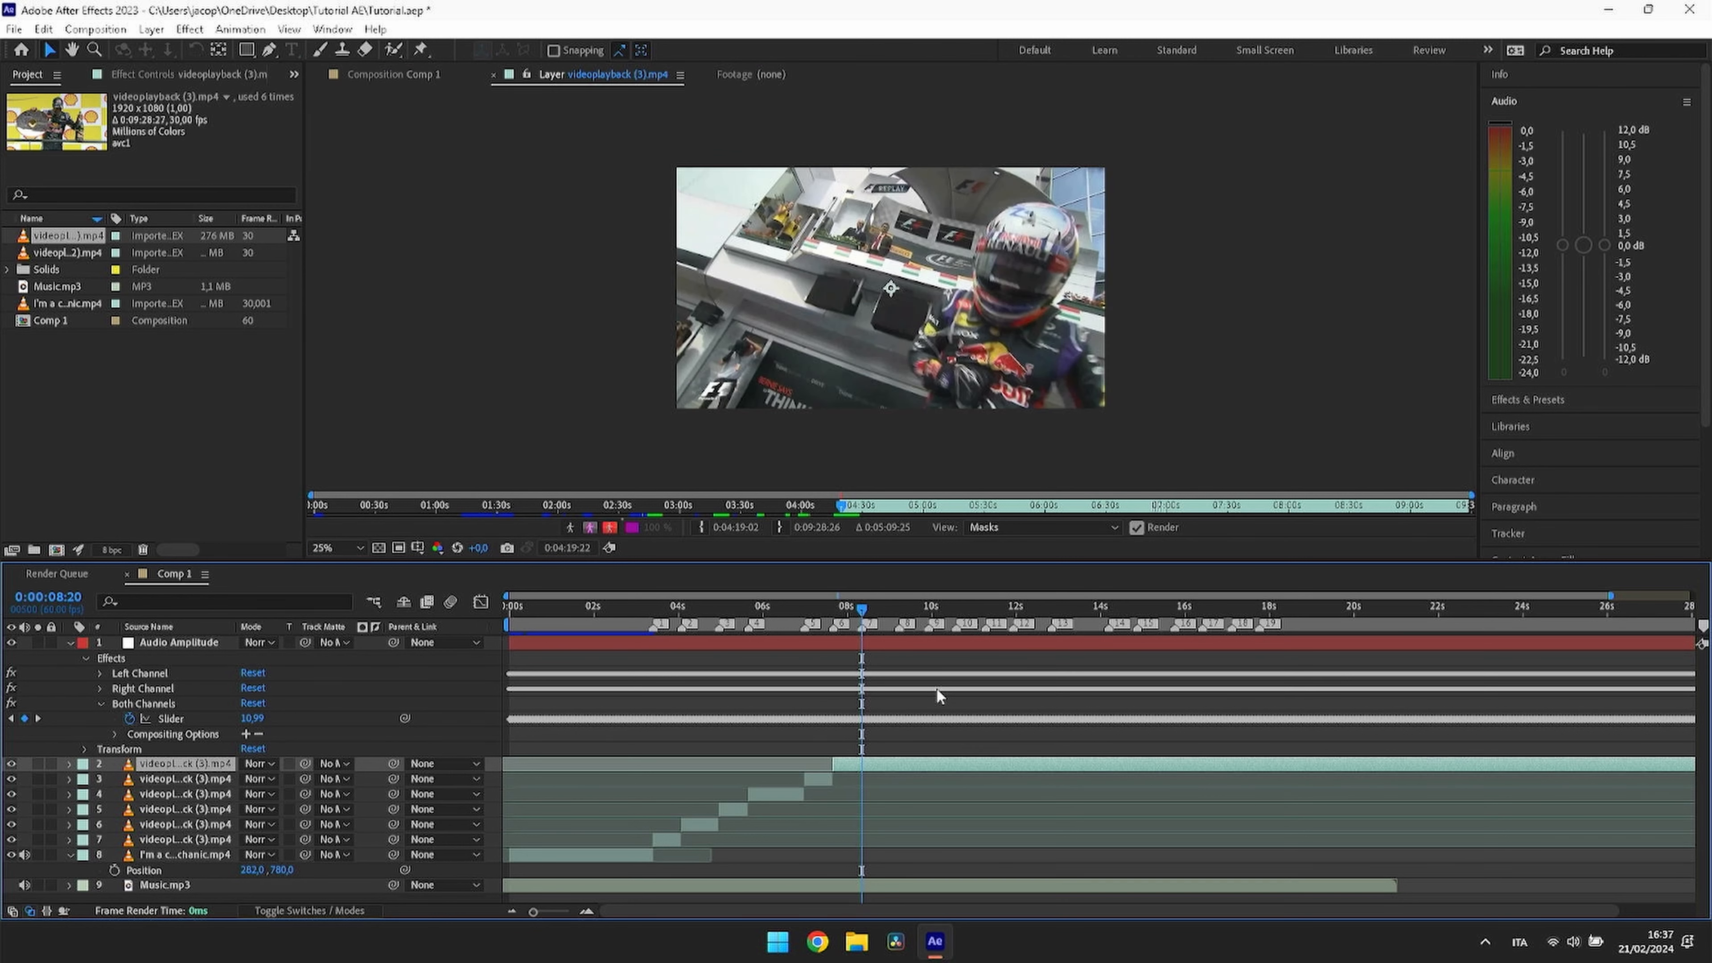
pyautogui.hotkey('ctrl', 'shift', 'd')
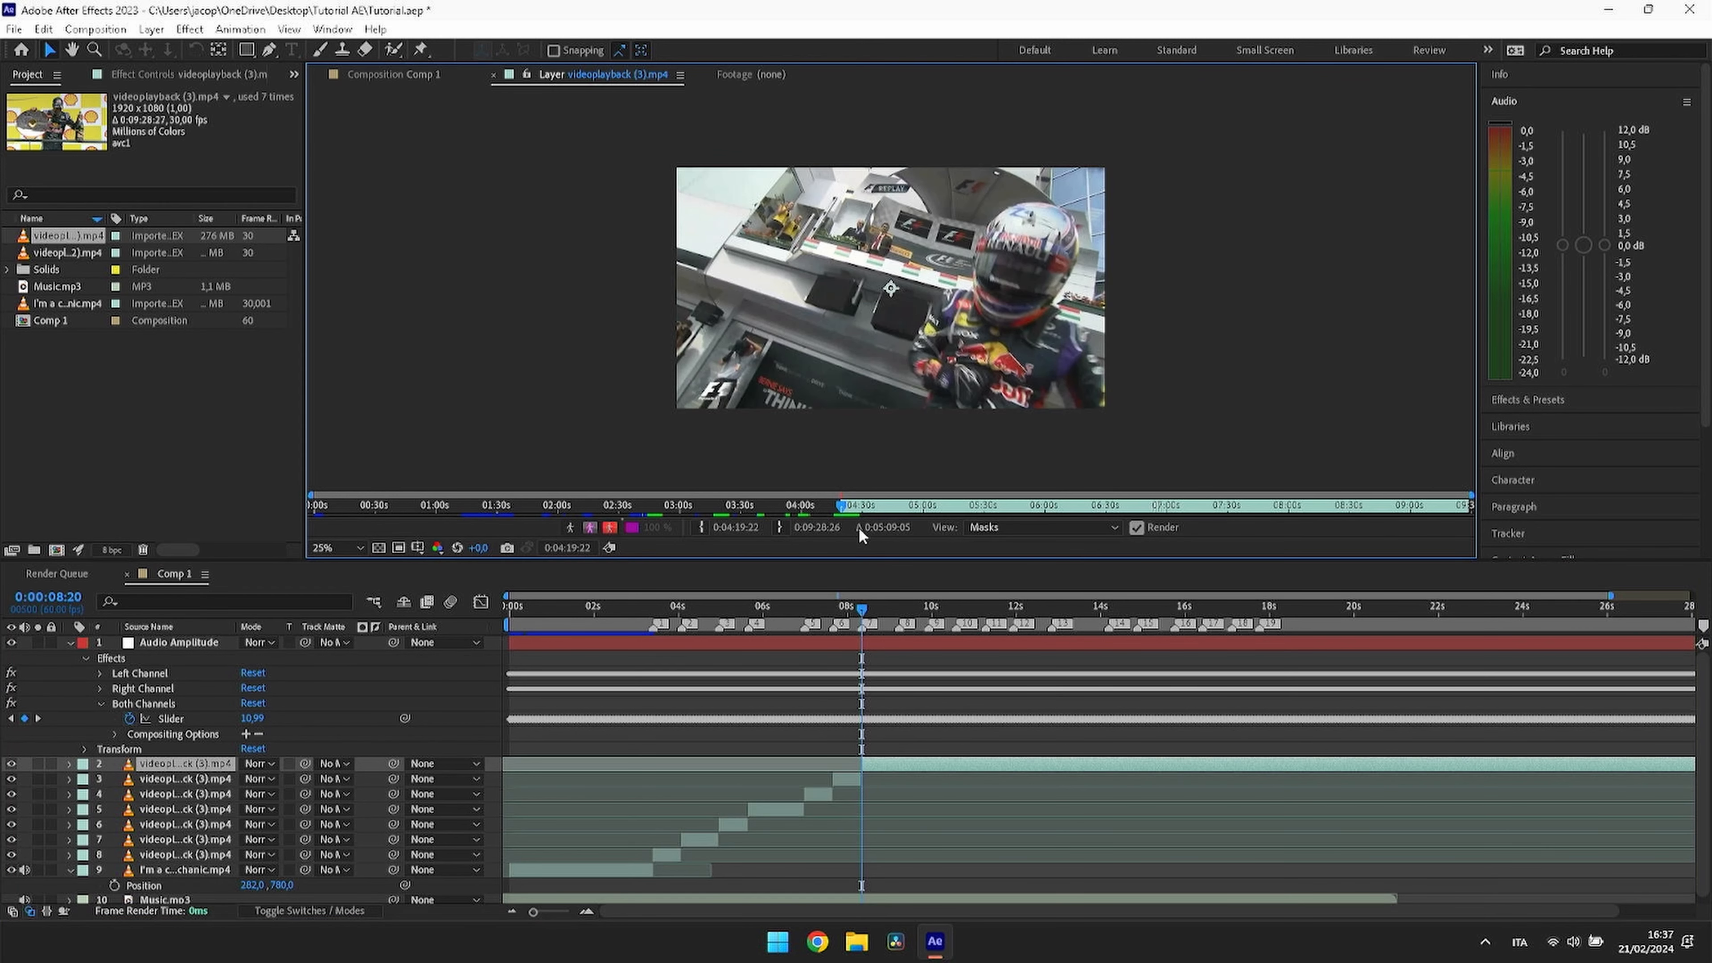
# Step: Find the helmeted driver standing before the photographers and set the new piece's In point to 0:06:17:11
pyautogui.moveTo(874, 509); pyautogui.dragTo(894, 503)
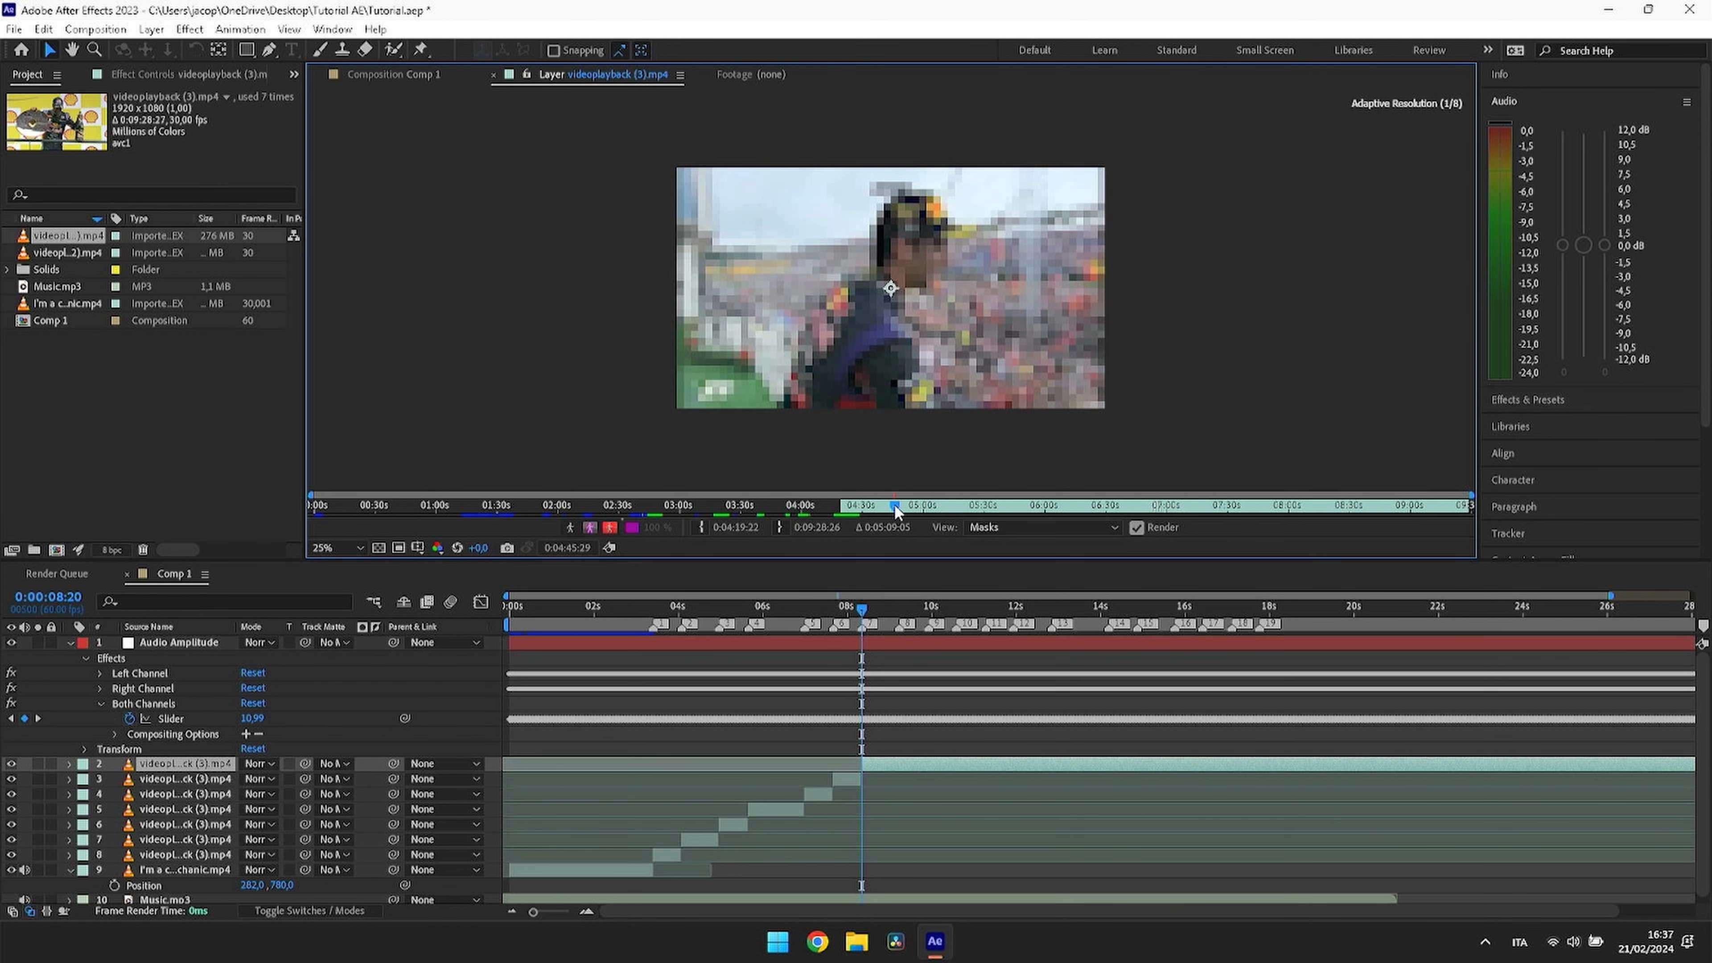
pyautogui.click(926, 504)
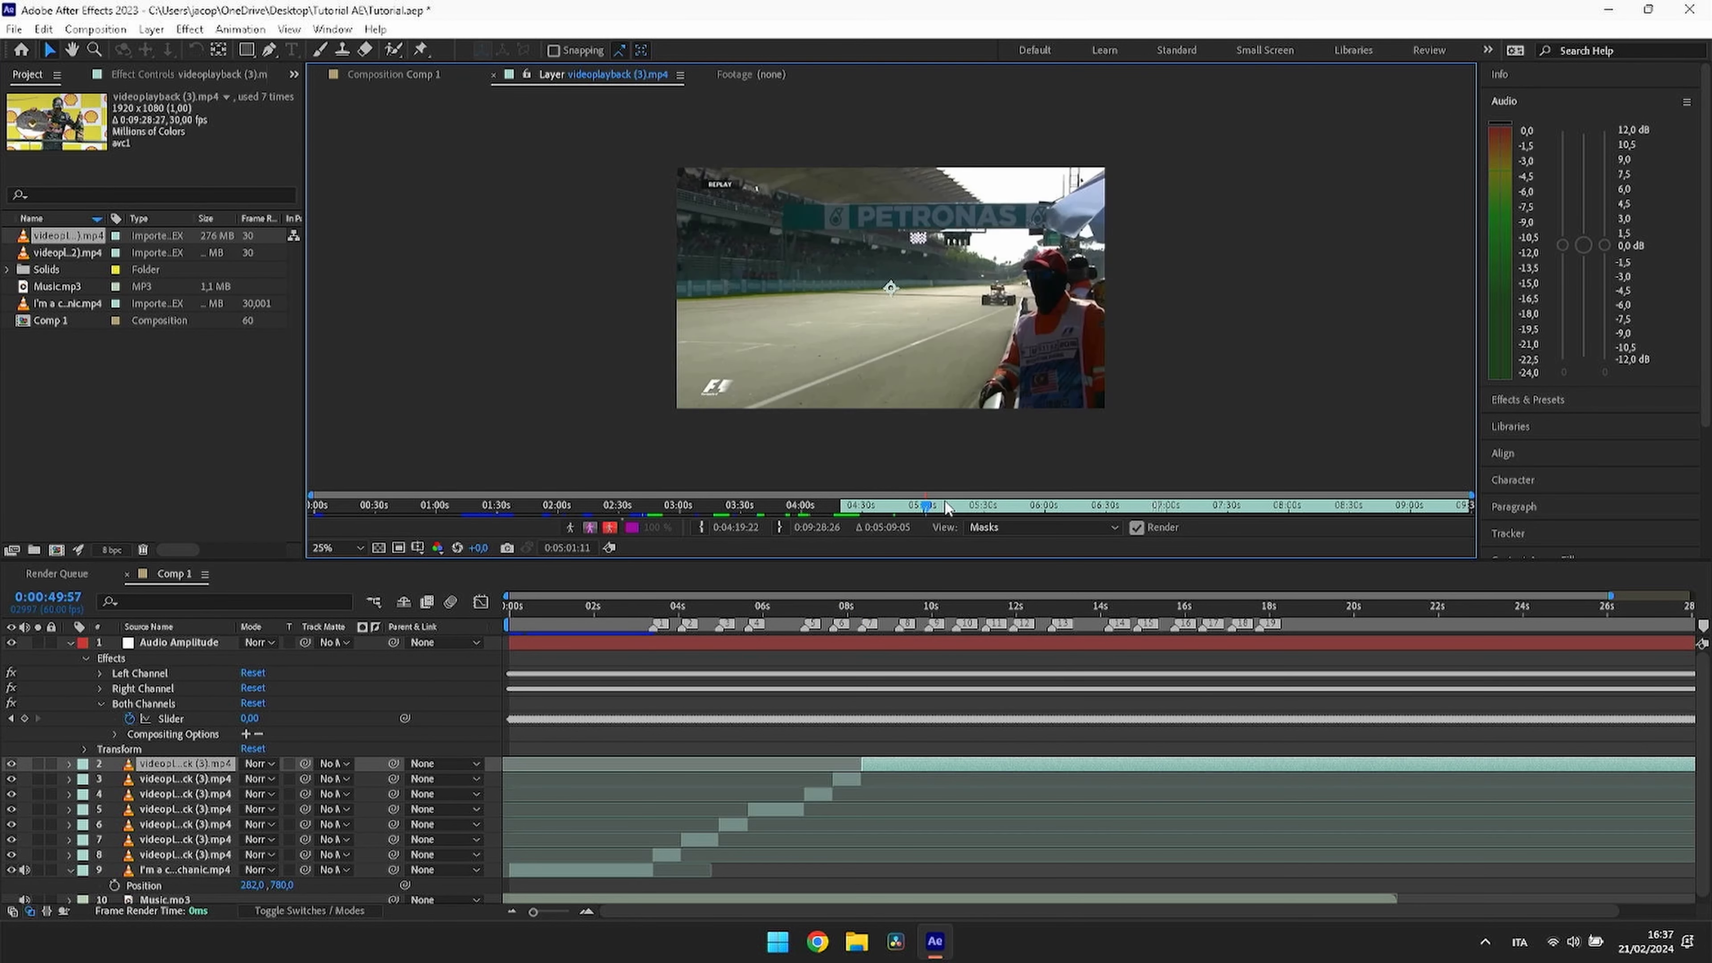
pyautogui.click(963, 503)
pyautogui.moveTo(985, 506); pyautogui.dragTo(1079, 503)
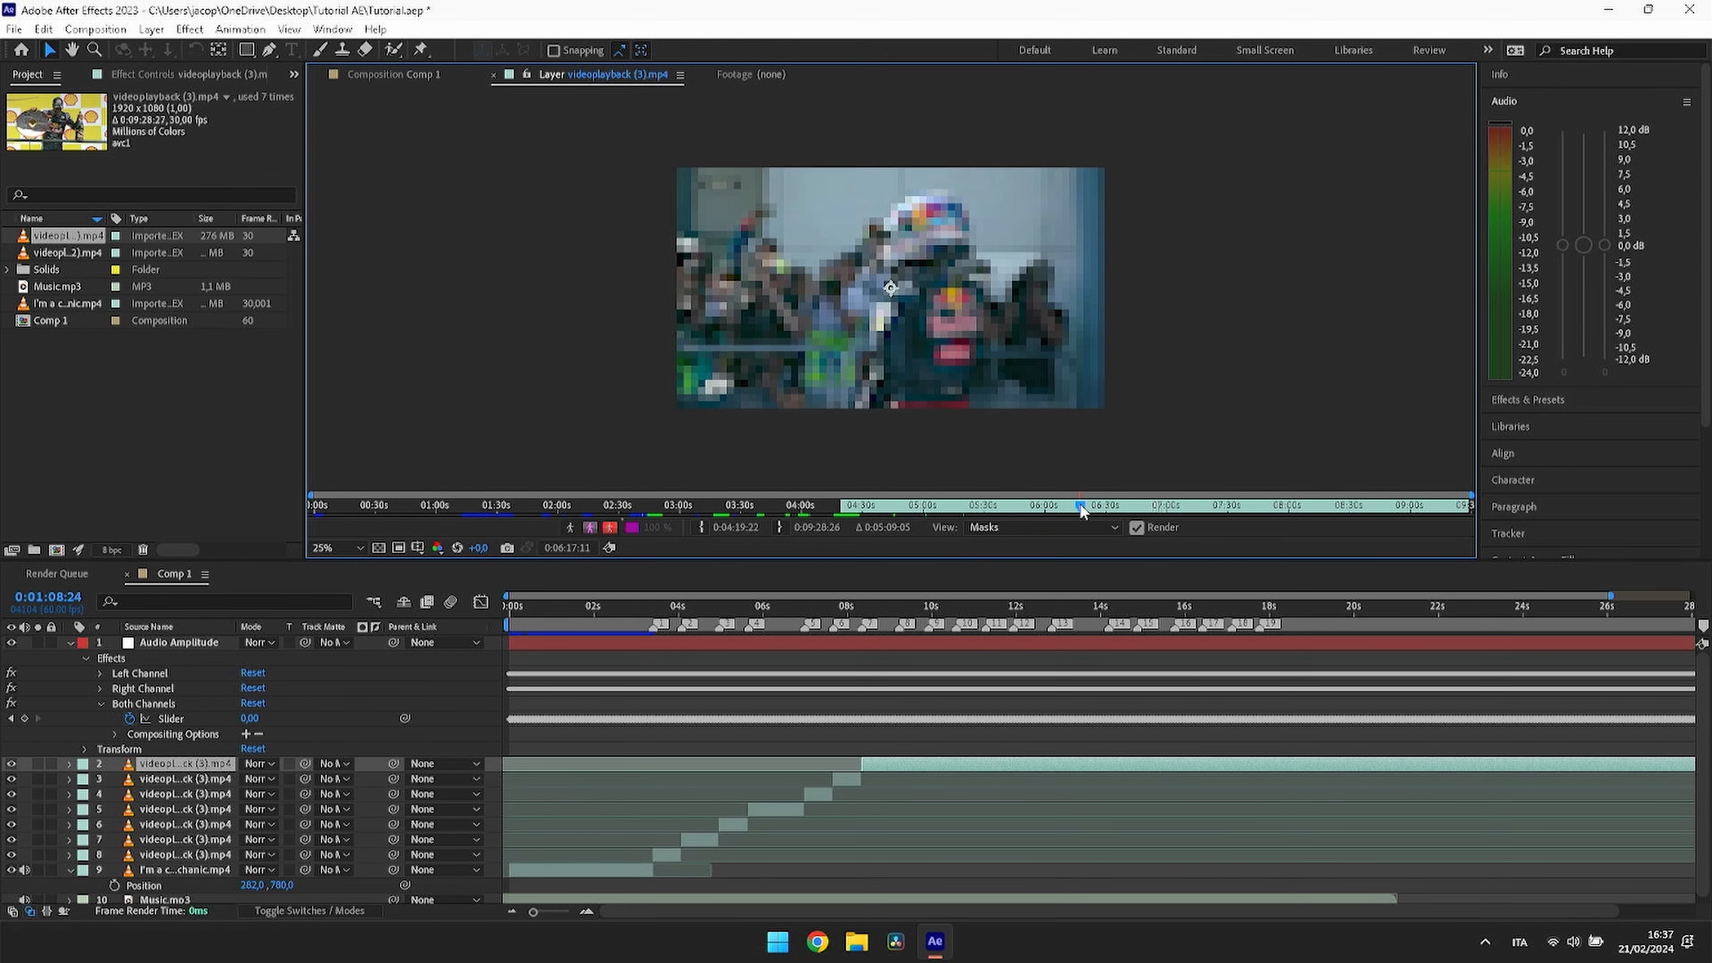
pyautogui.click(705, 528)
# Step: Split the videoplayback (3).mp4 layer at the eighth composition marker, 0:00:09:14
pyautogui.click(902, 628)
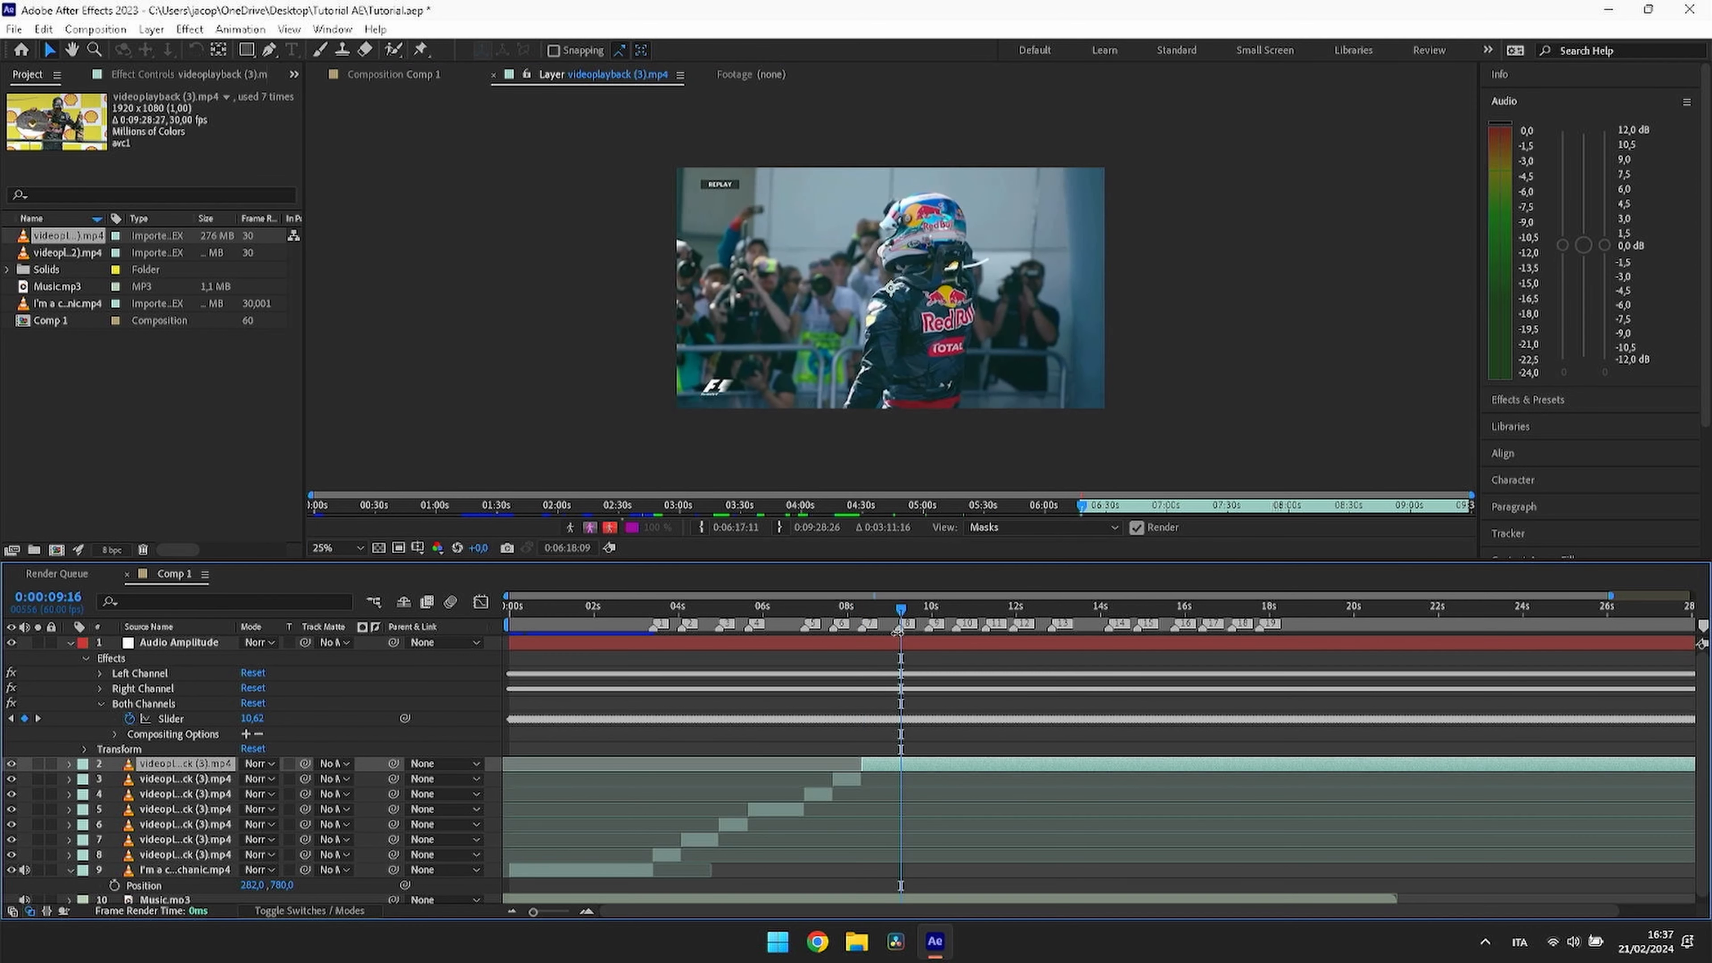
pyautogui.rightClick(898, 630)
pyautogui.click(967, 689)
pyautogui.hotkey('ctrl', 'shift', 'd')
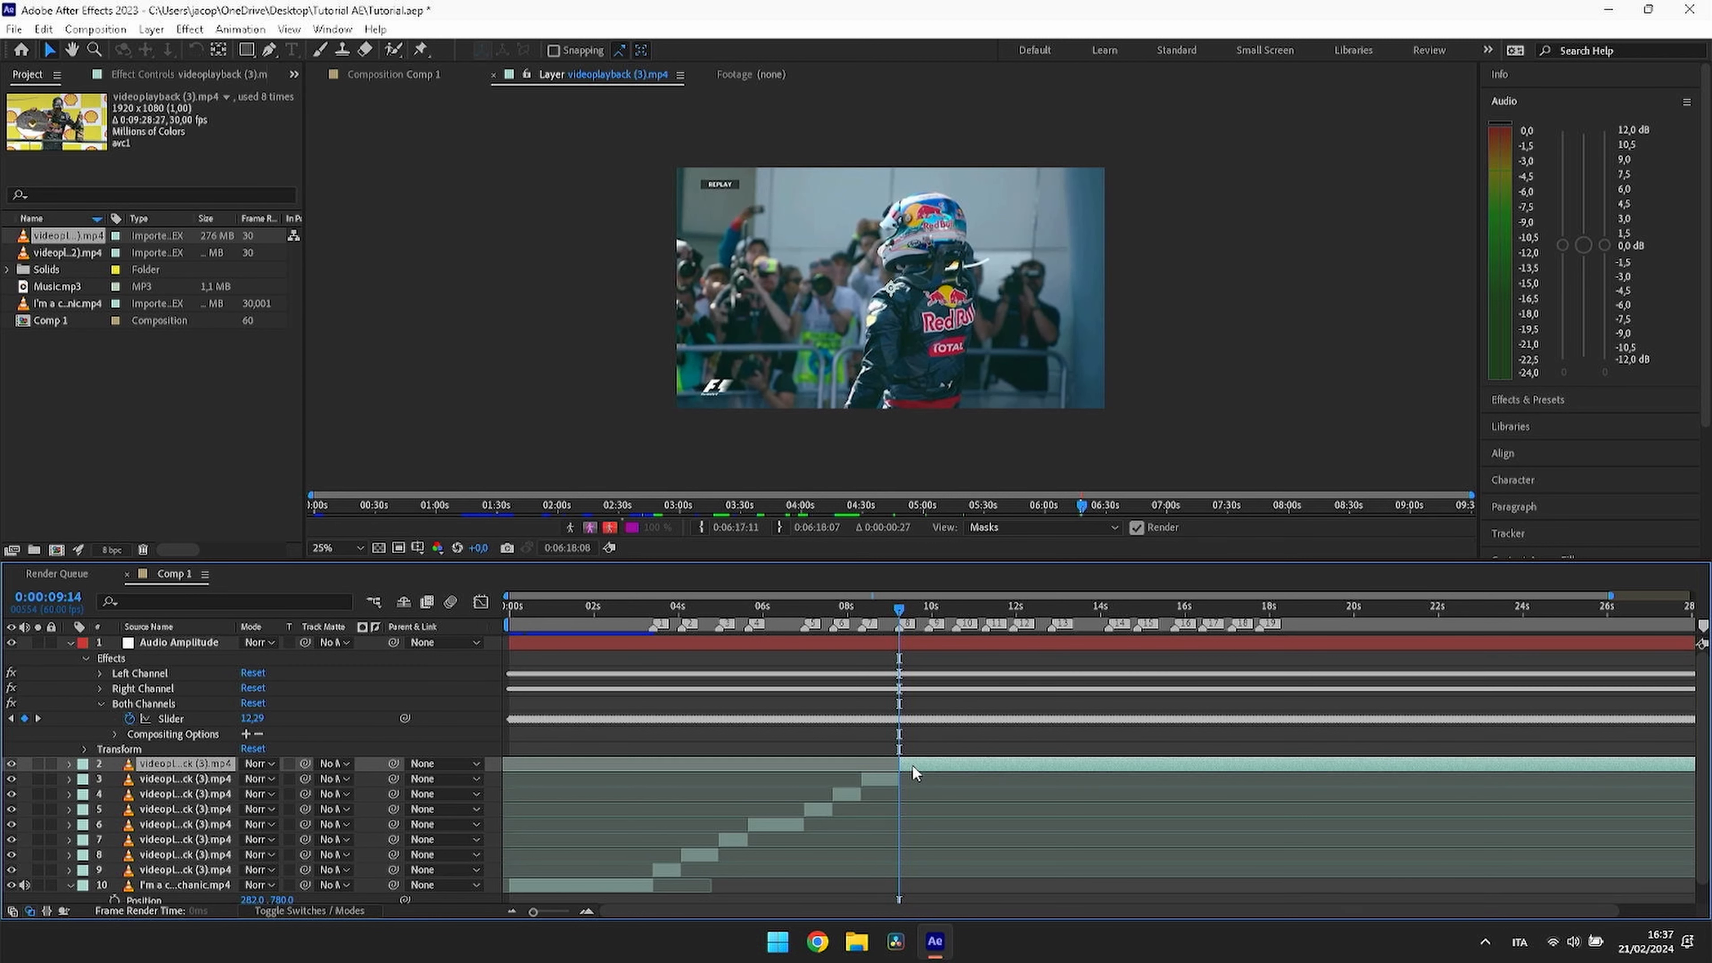
# Step: Open the new piece, find the driver raising both arms on the podium, and set its In point to 0:06:51:19
pyautogui.doubleClick(912, 764)
pyautogui.moveTo(1109, 510); pyautogui.dragTo(1157, 511)
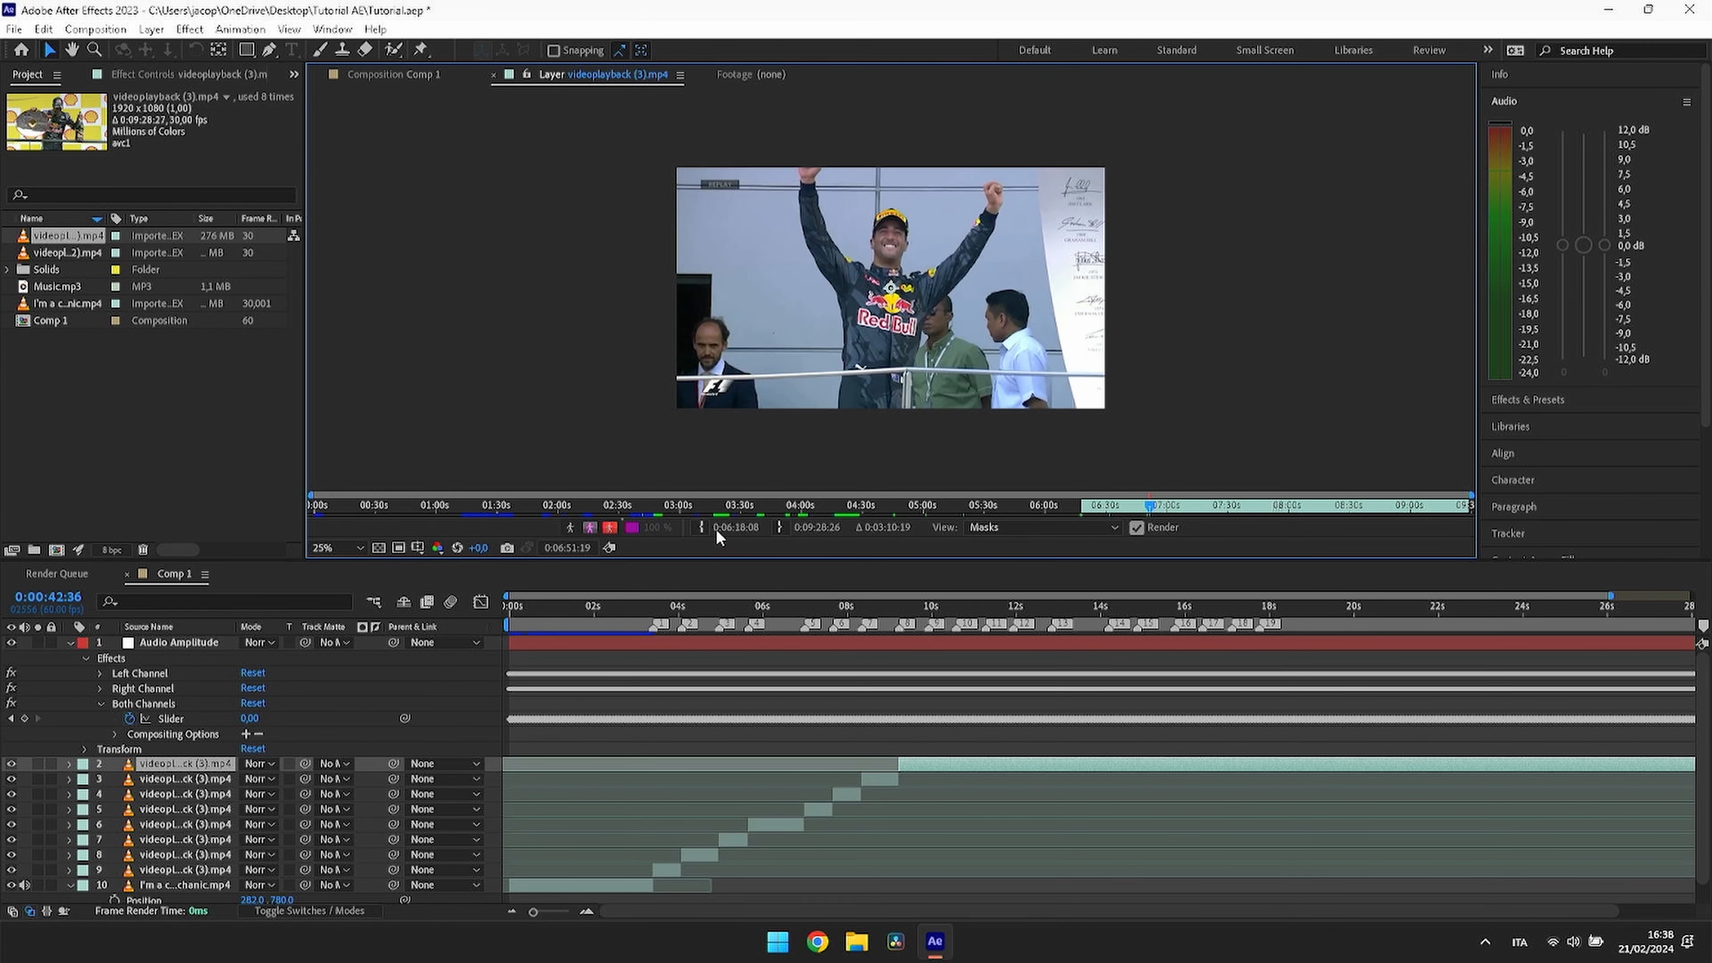
pyautogui.click(699, 527)
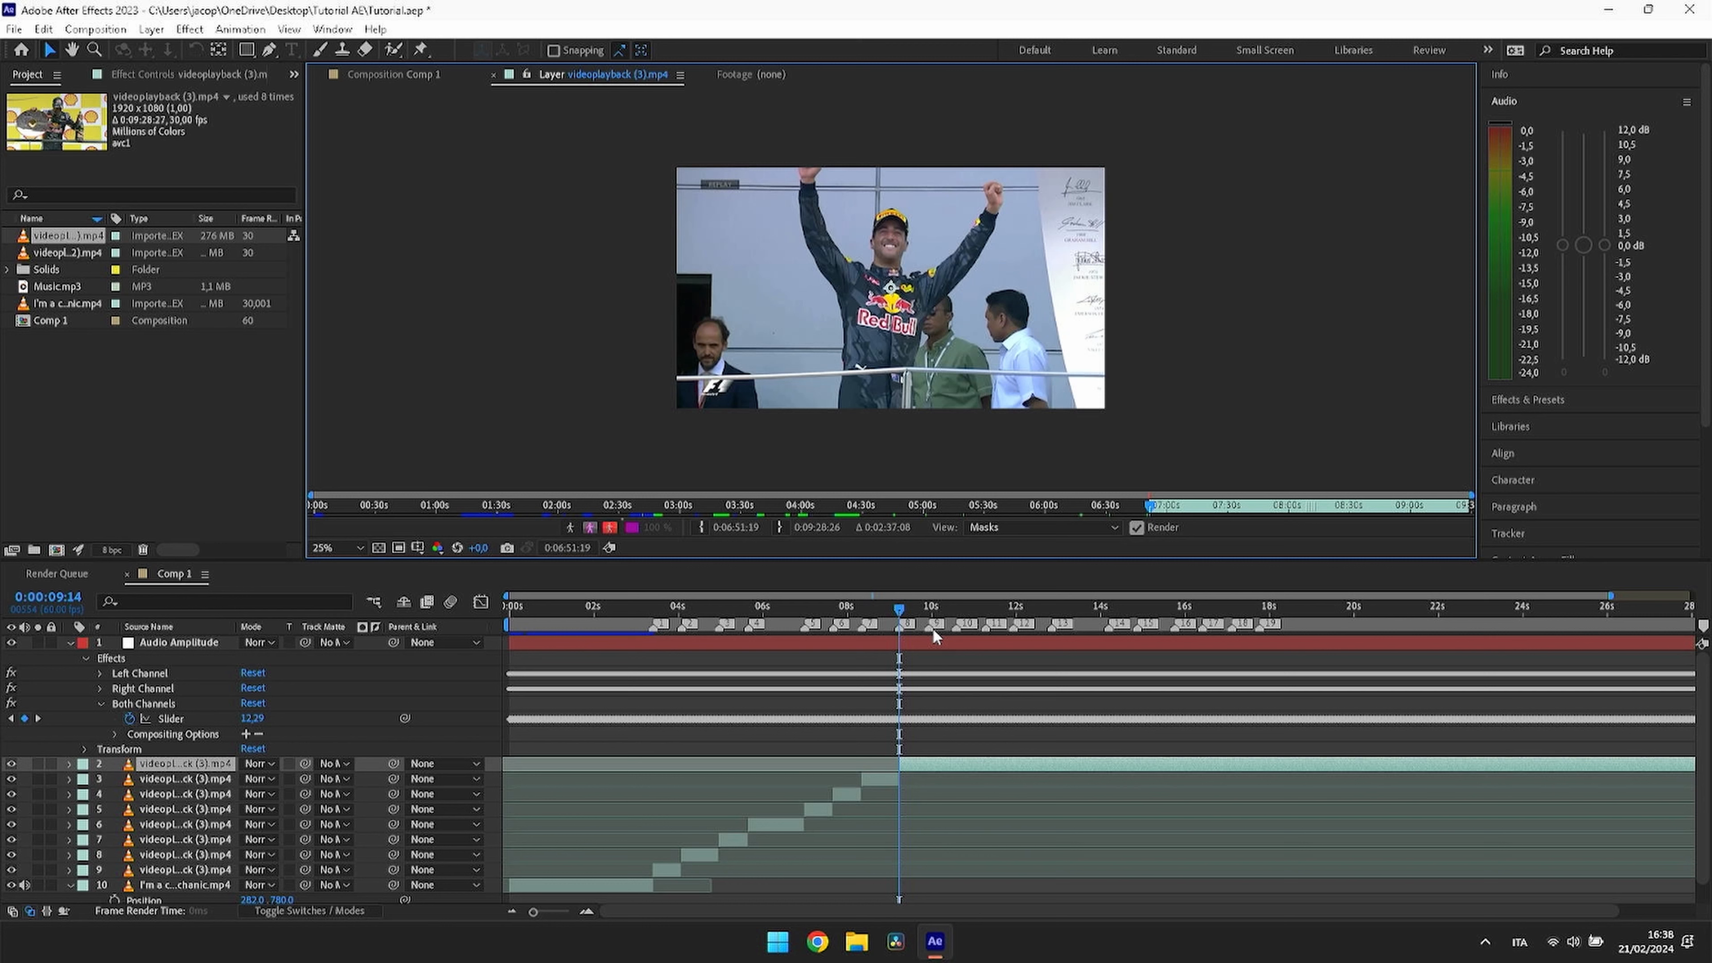
# Step: Split the videoplayback (3).mp4 layer at the ninth composition marker, 0:00:09:56, and delete the piece after the cut
pyautogui.rightClick(932, 628)
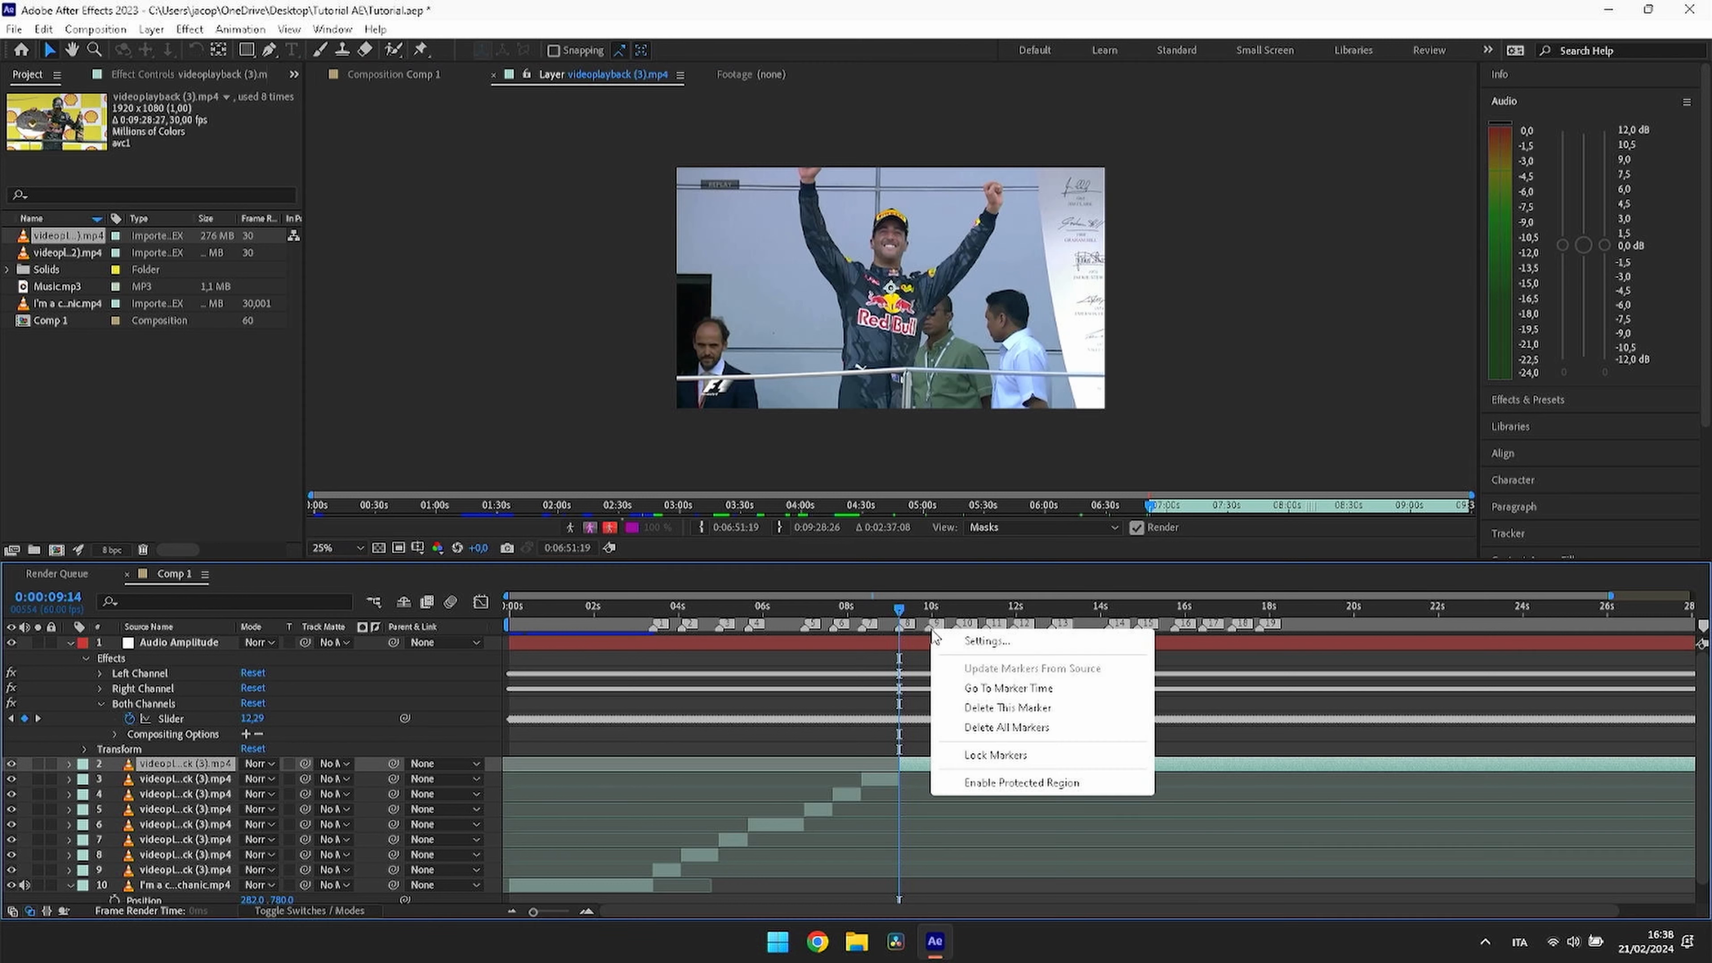
pyautogui.click(968, 688)
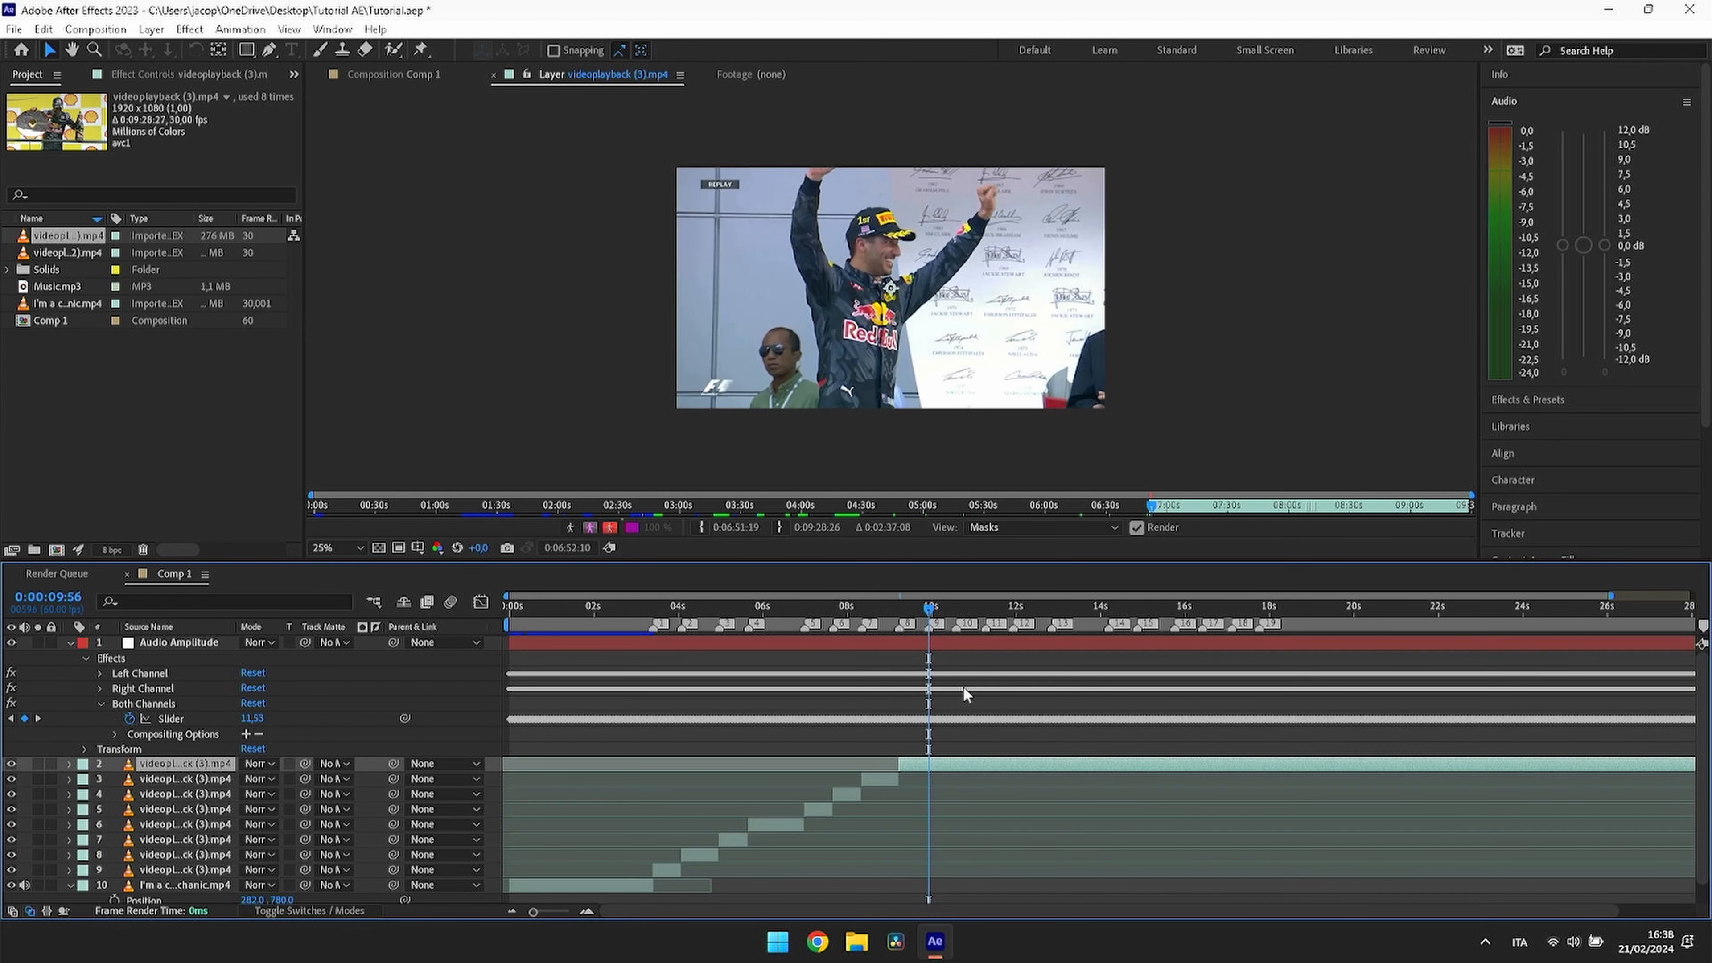
pyautogui.hotkey('ctrl', 'shift', 'd')
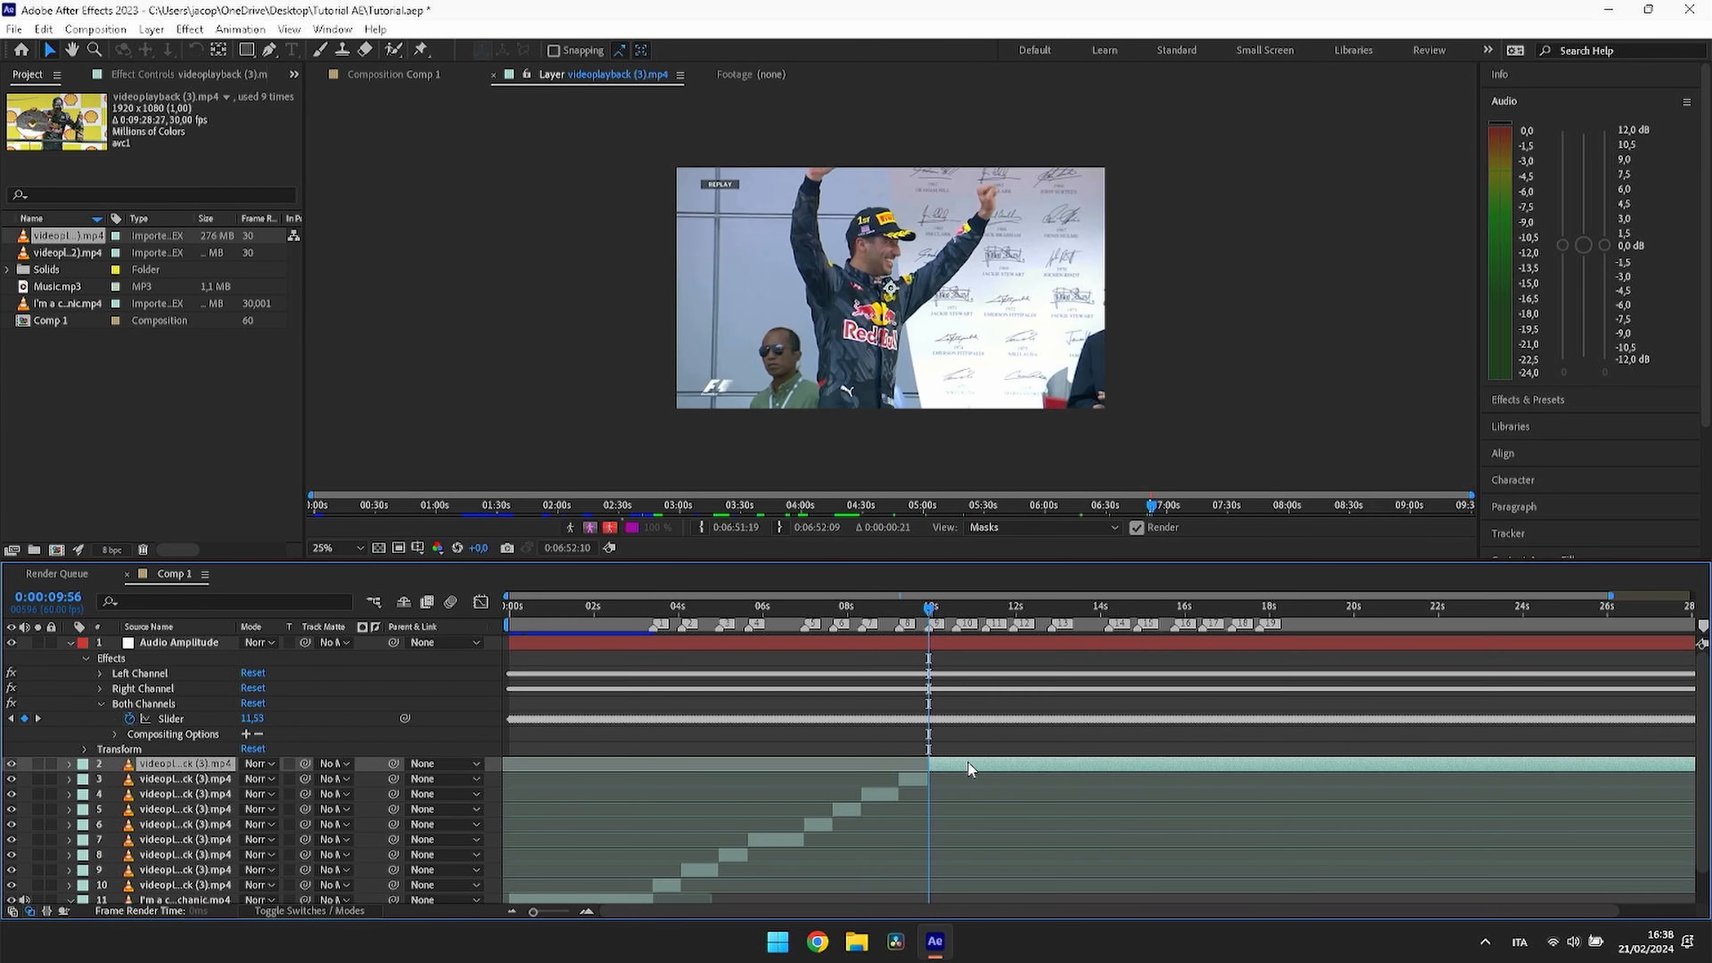
pyautogui.press('Delete')
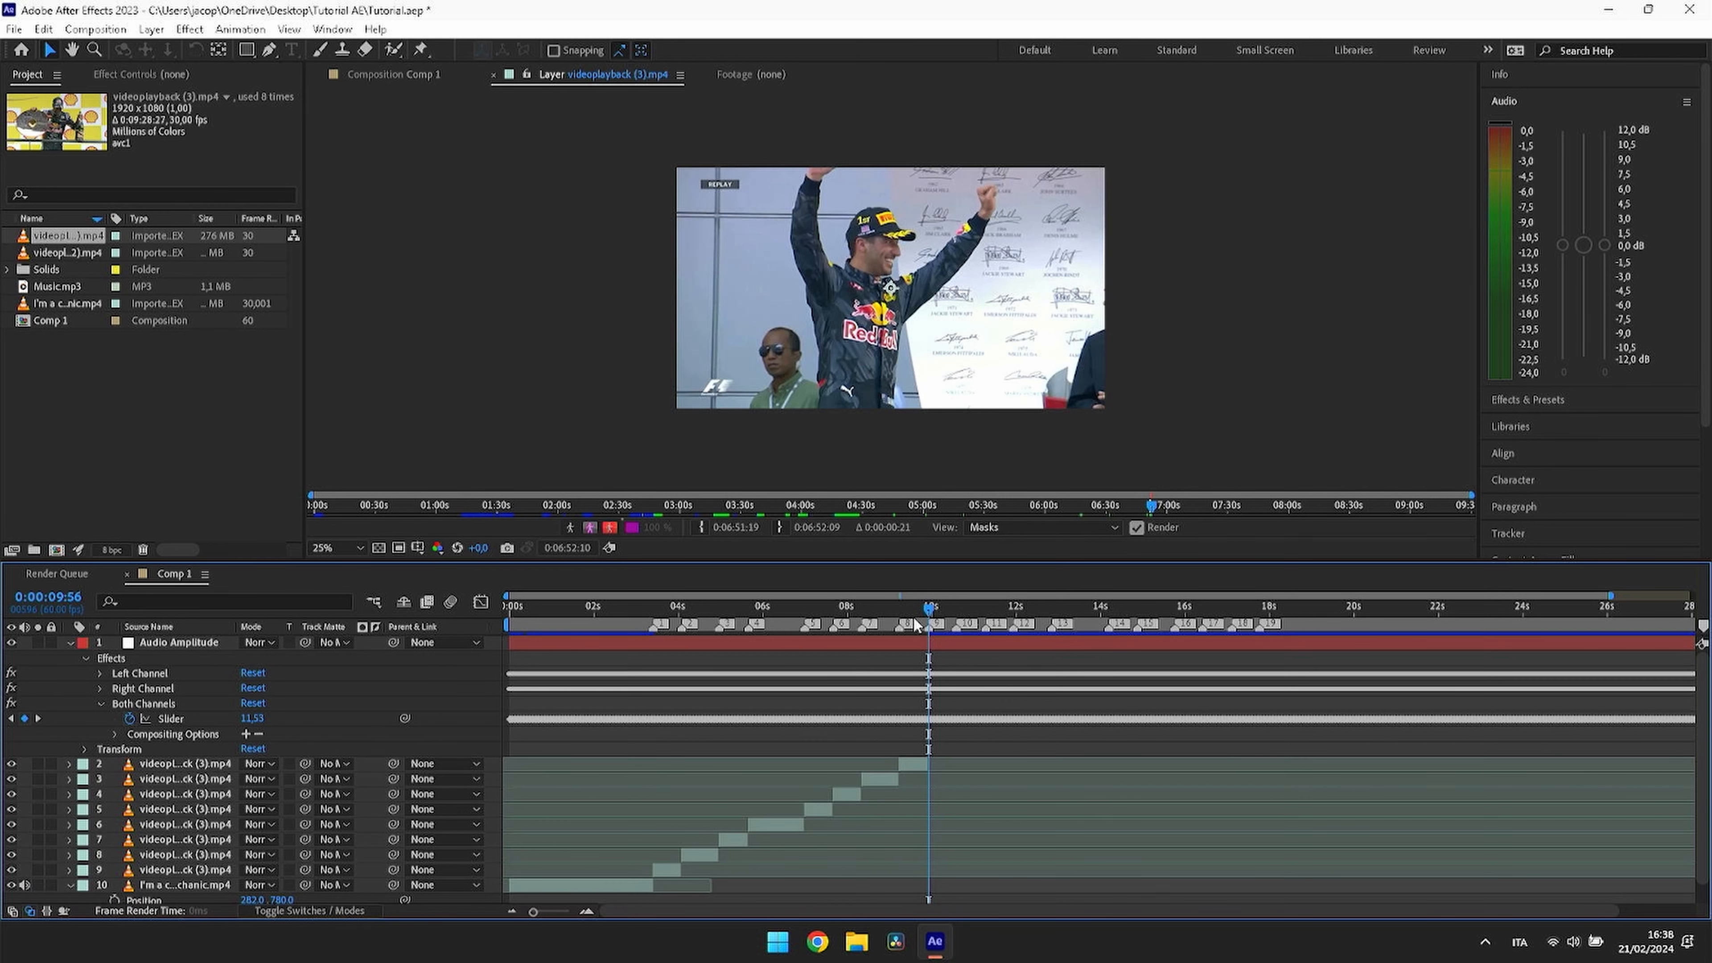
# Step: Return to the Comp 1 view and play back the edit from just before the last podium clip
pyautogui.moveTo(916, 624); pyautogui.dragTo(870, 620)
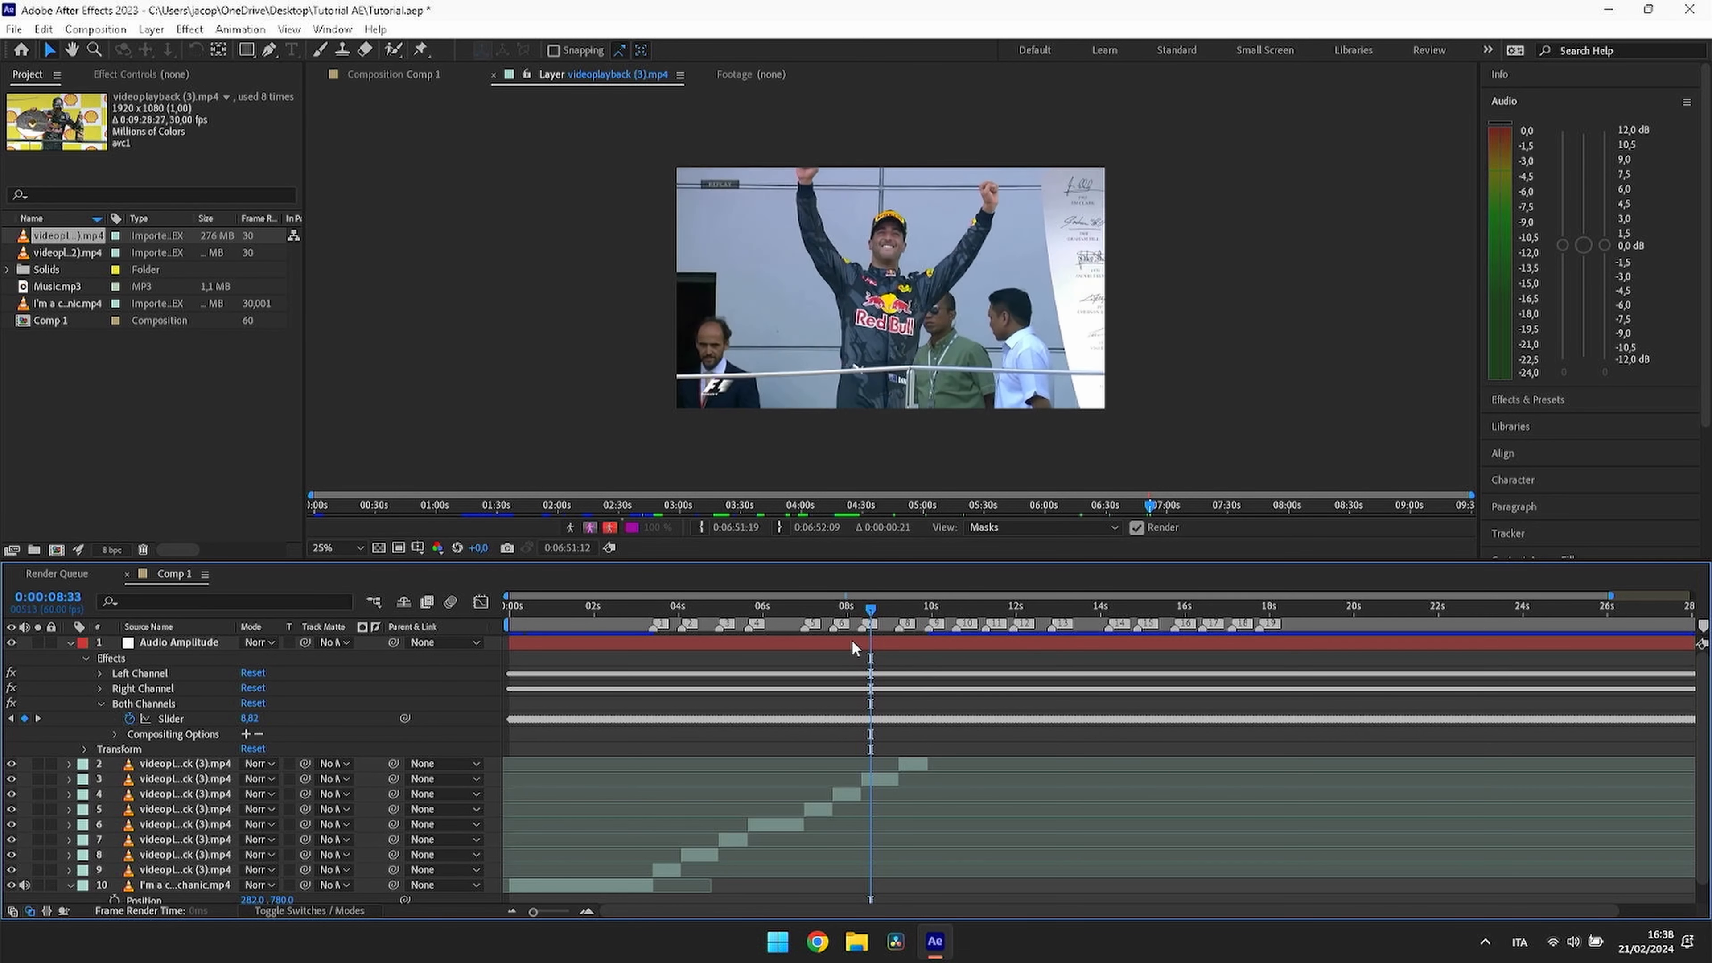
pyautogui.press('space')
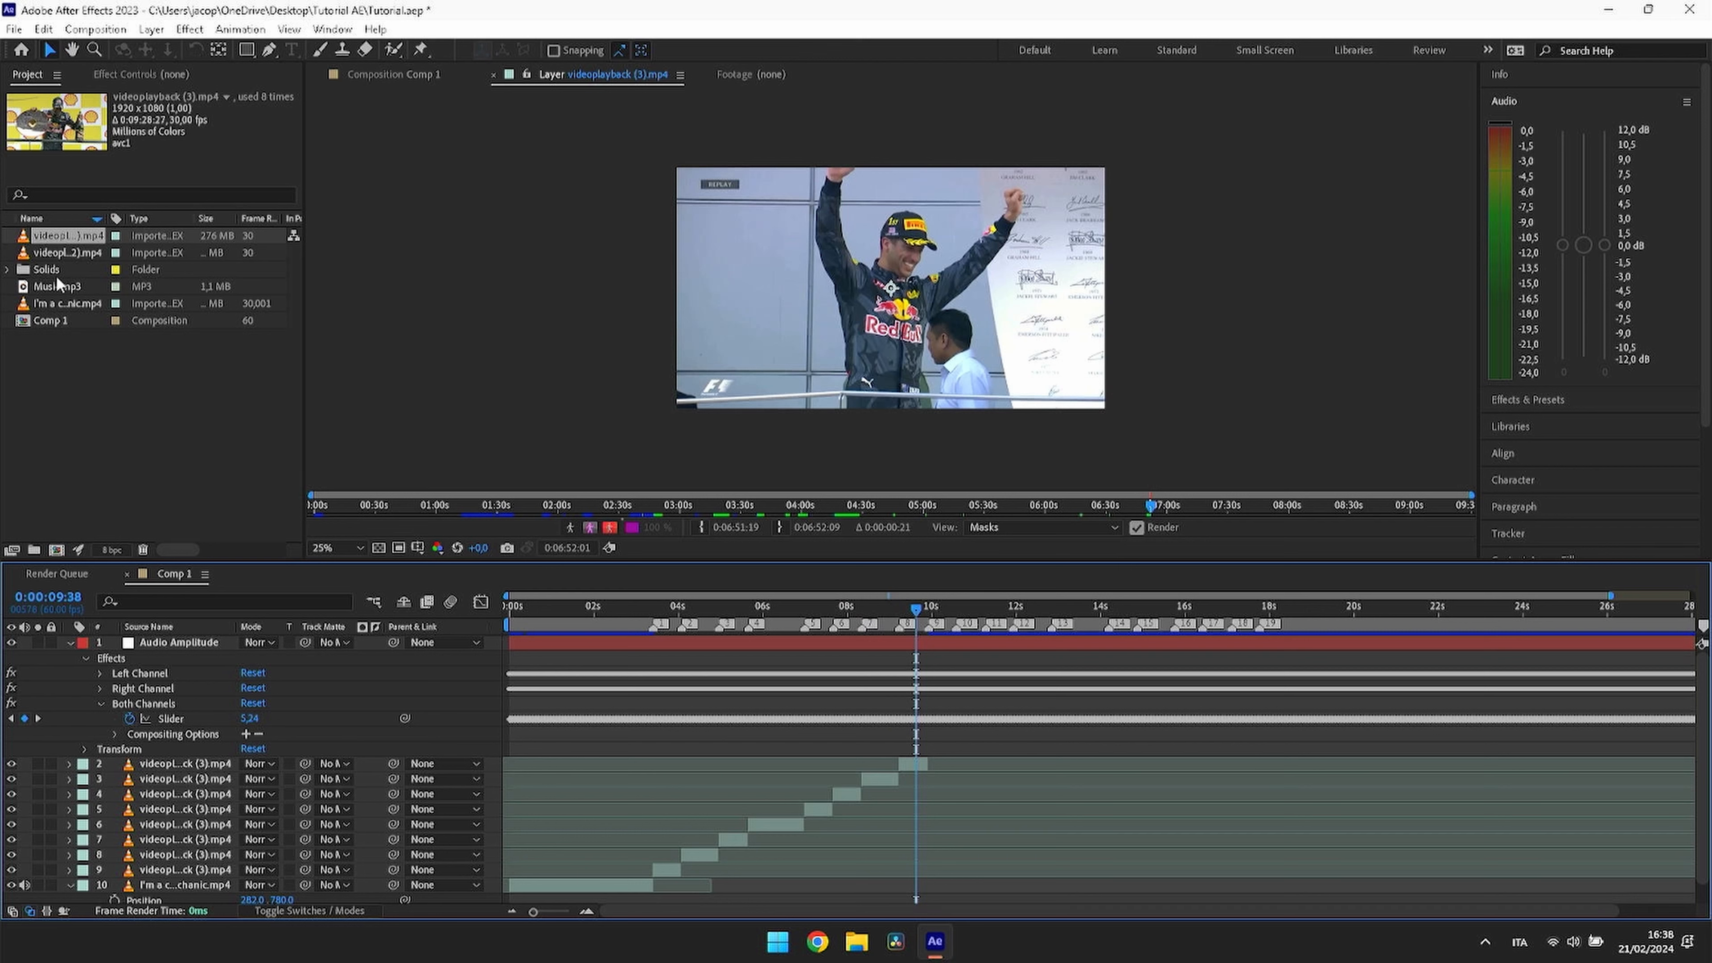
pyautogui.doubleClick(62, 321)
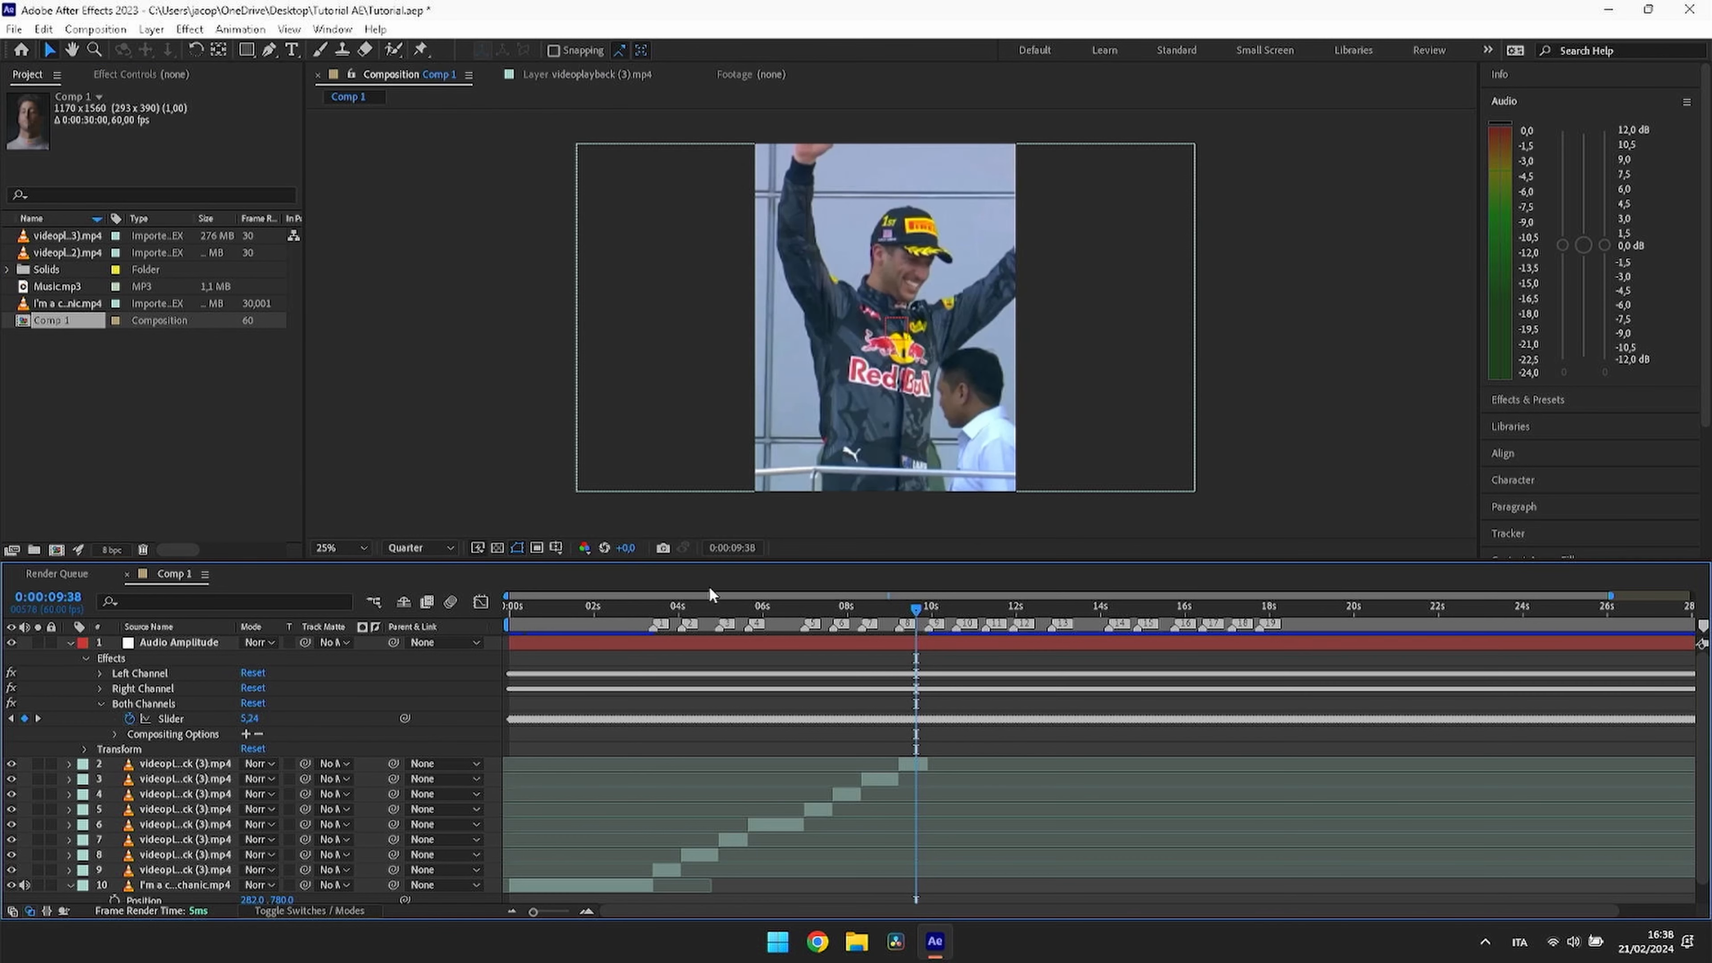
pyautogui.moveTo(918, 609); pyautogui.dragTo(893, 634)
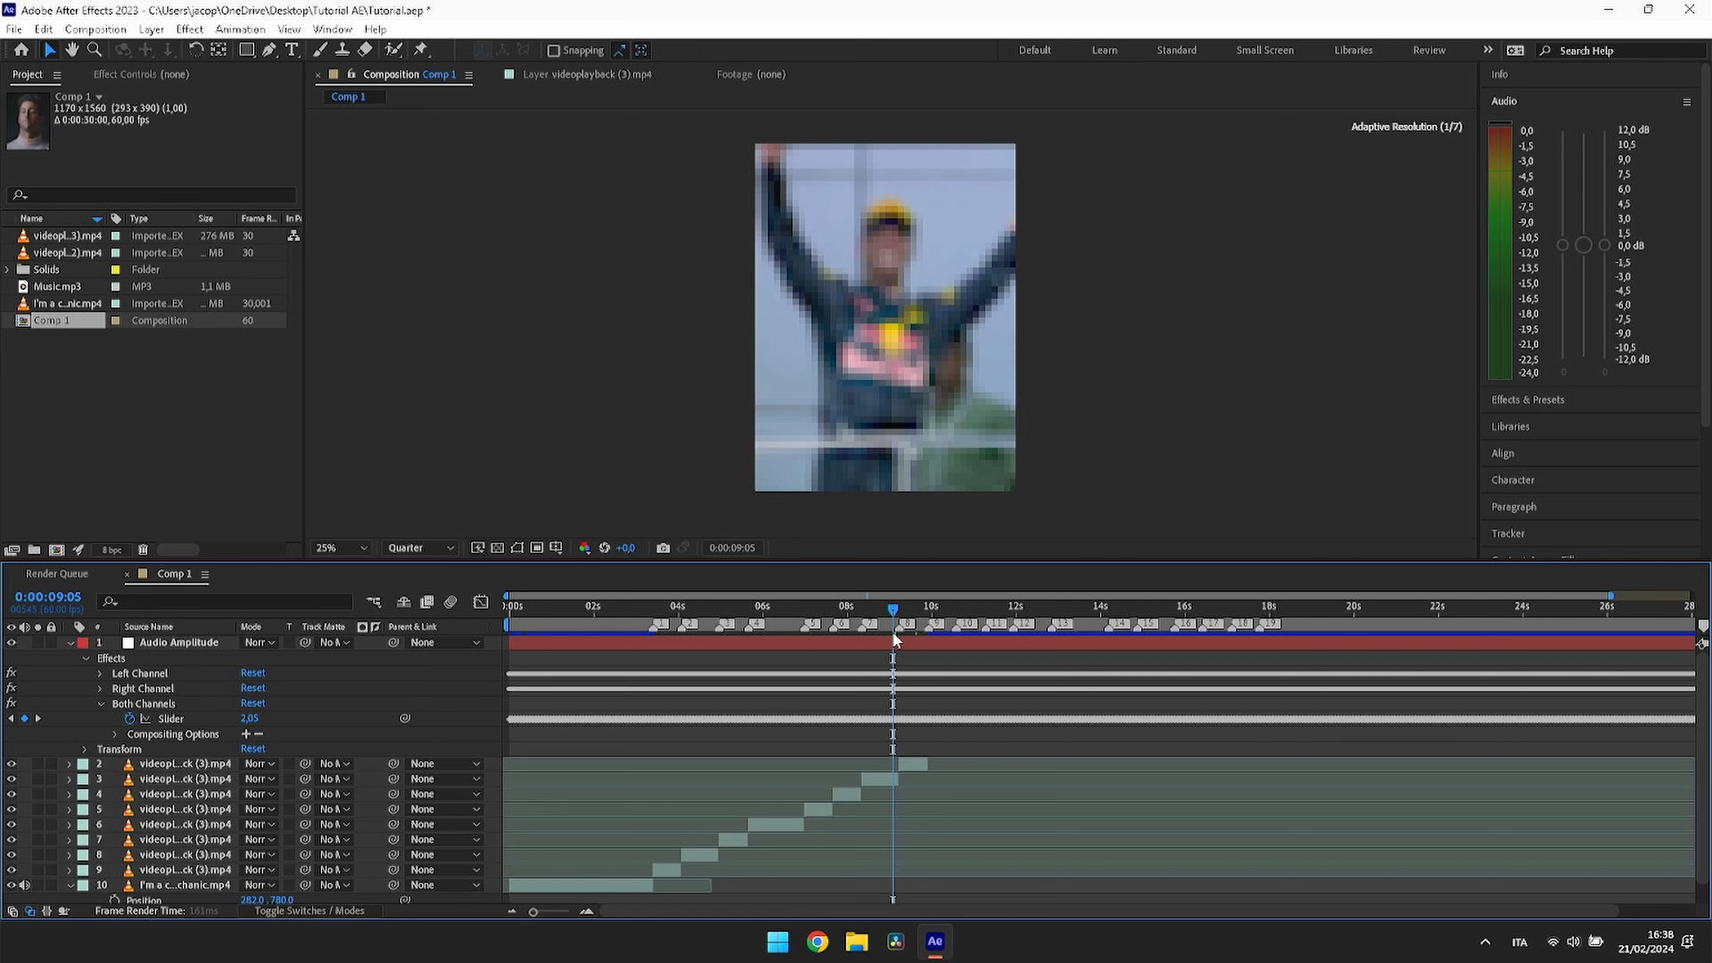
pyautogui.moveTo(936, 607); pyautogui.dragTo(889, 614)
pyautogui.press('space')
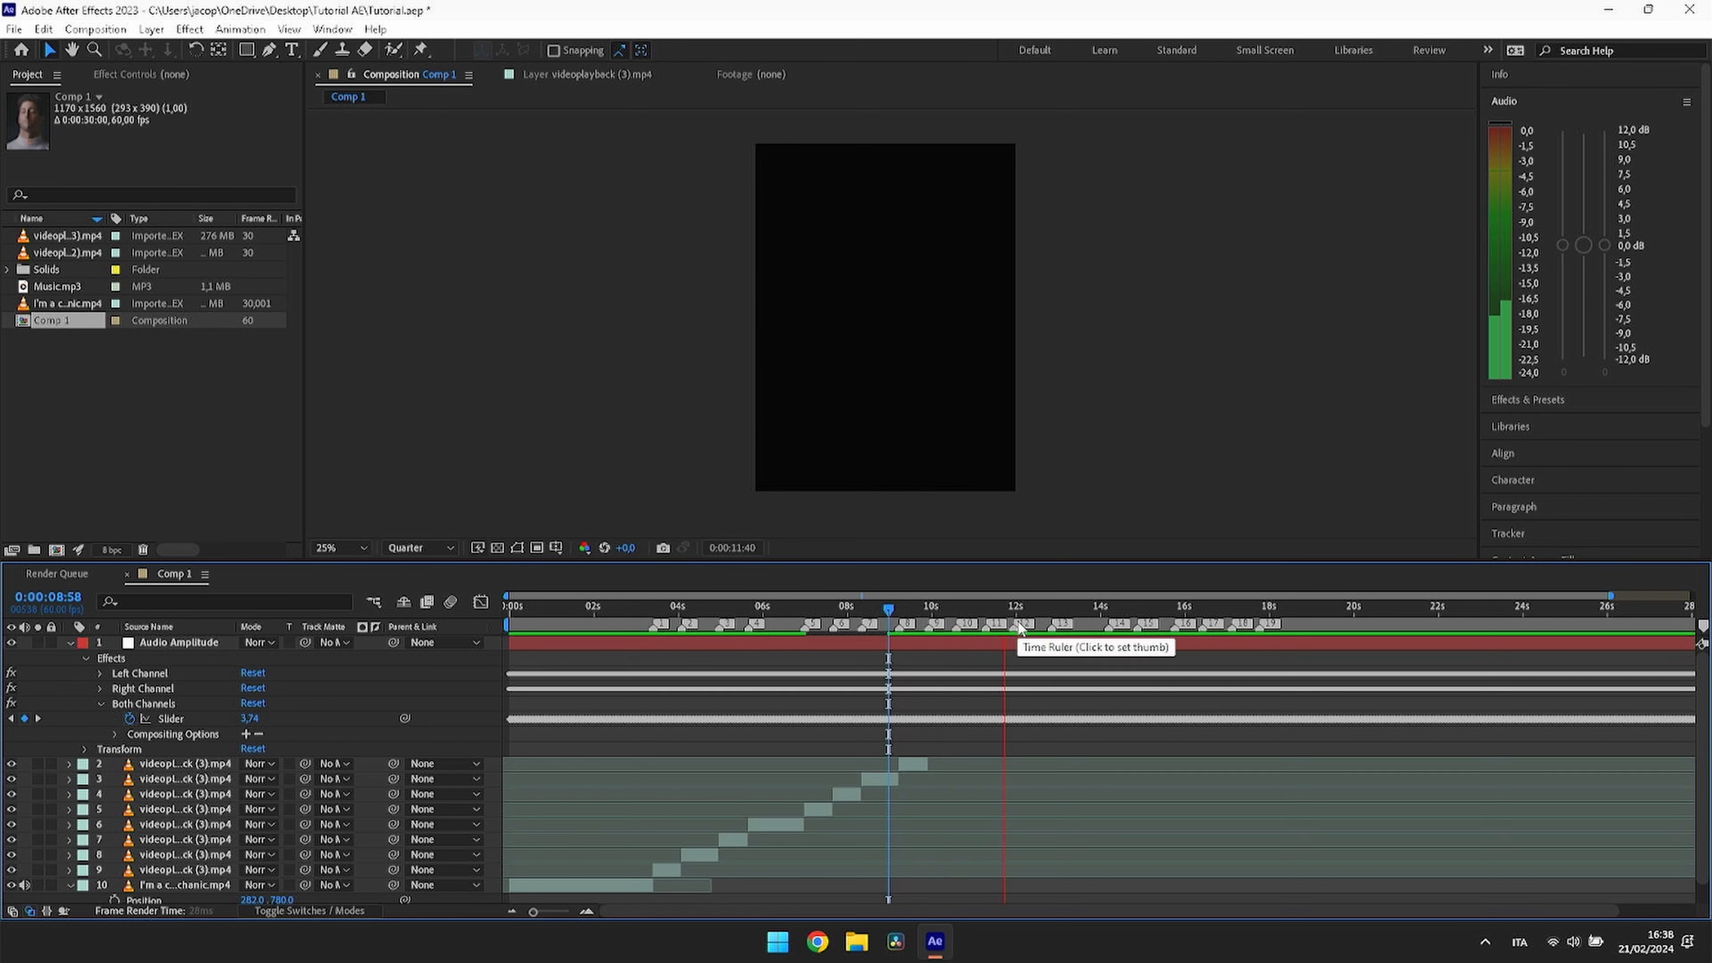
pyautogui.press('space')
# Step: Play back the race clips from the first cut, 0:00:03:23, to check their timing against the music
pyautogui.moveTo(1020, 612); pyautogui.dragTo(653, 634)
pyautogui.press('space')
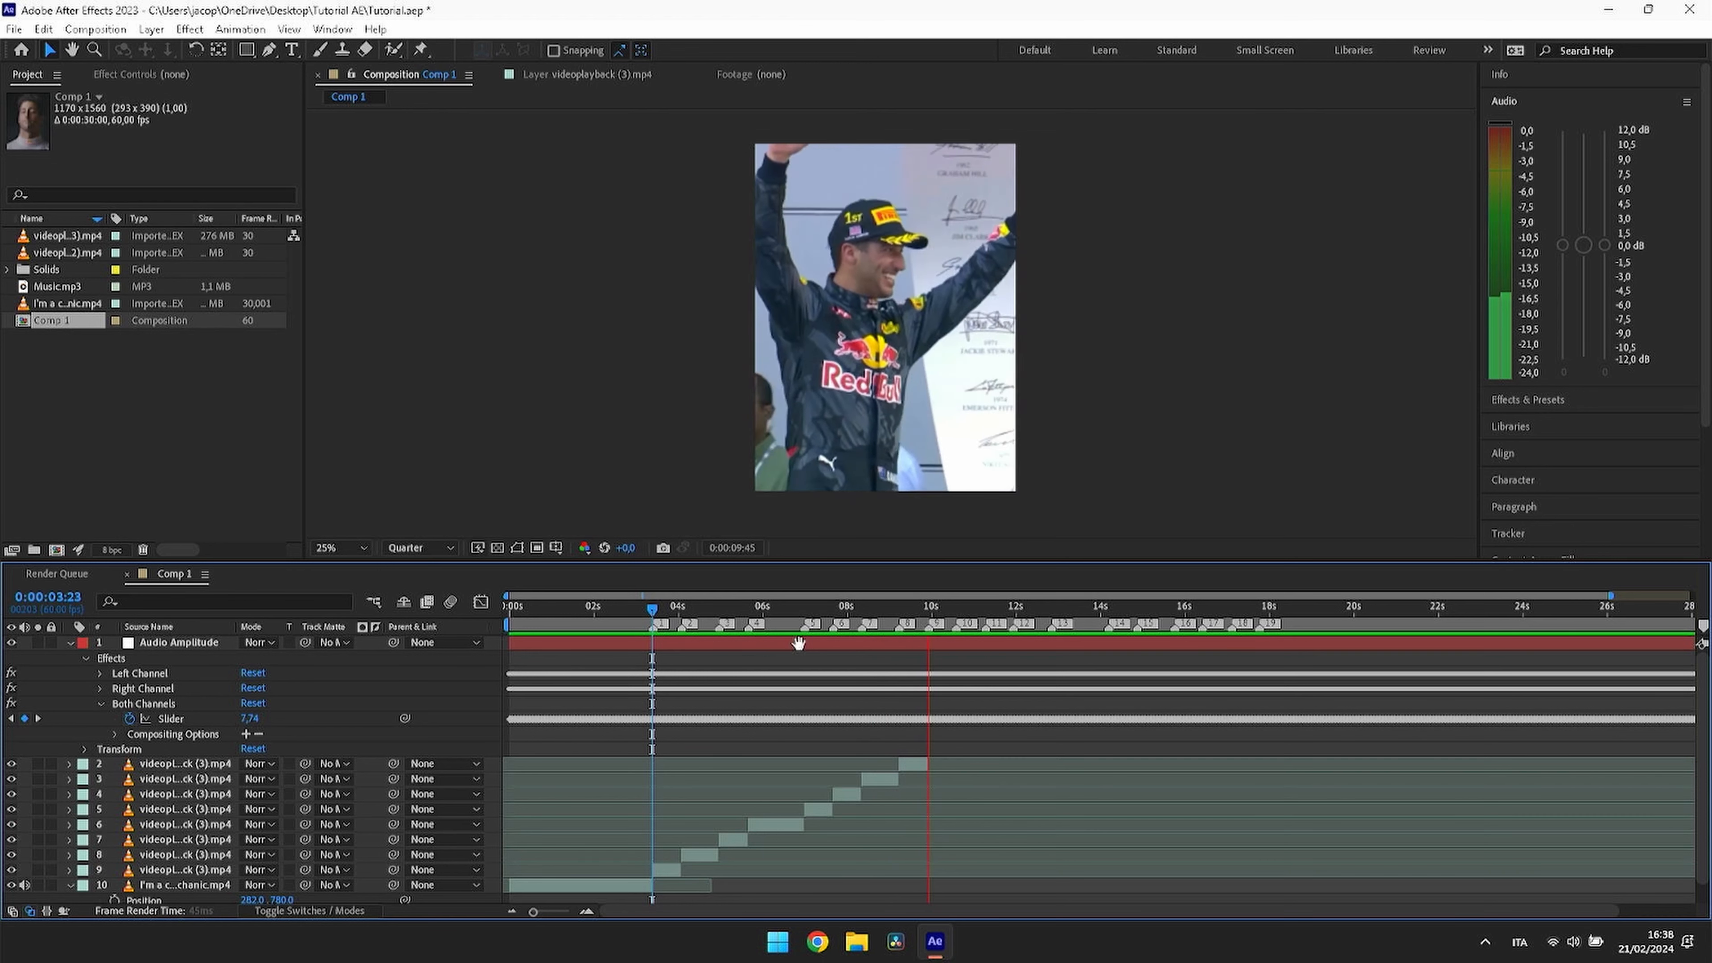
pyautogui.press('space')
pyautogui.press('space')
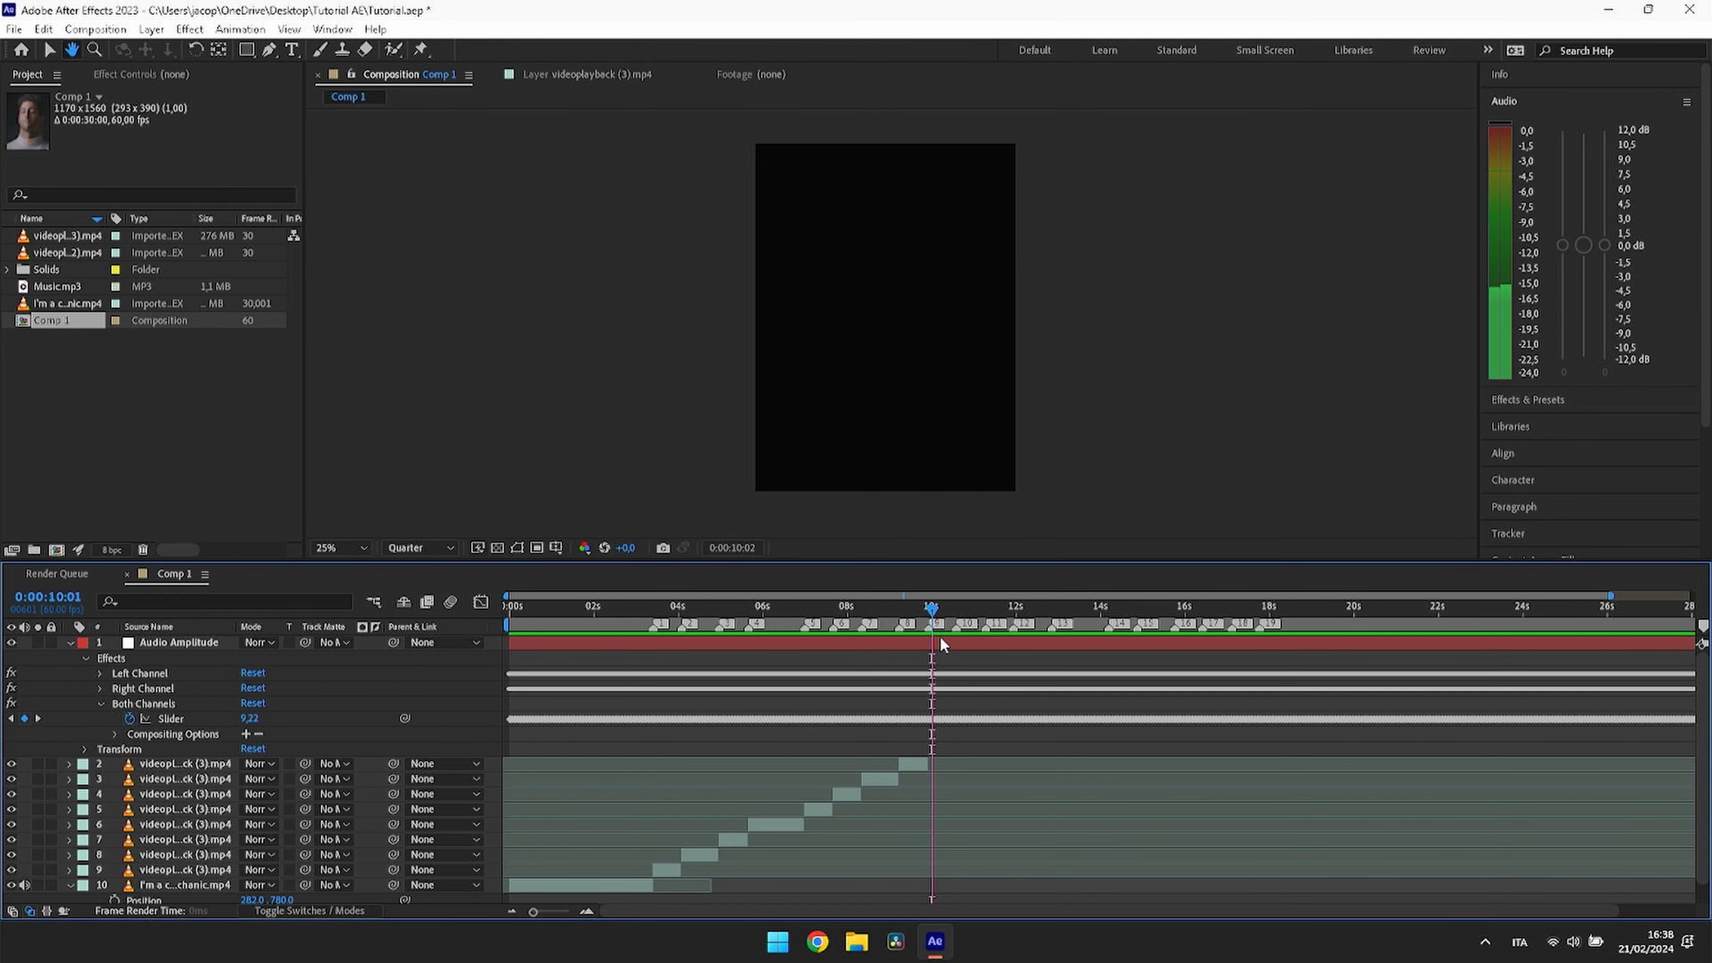
# Step: Extend the last podium clip beyond the ninth composition marker and split it at that marker, 0:00:09:56
pyautogui.moveTo(971, 611); pyautogui.dragTo(926, 614)
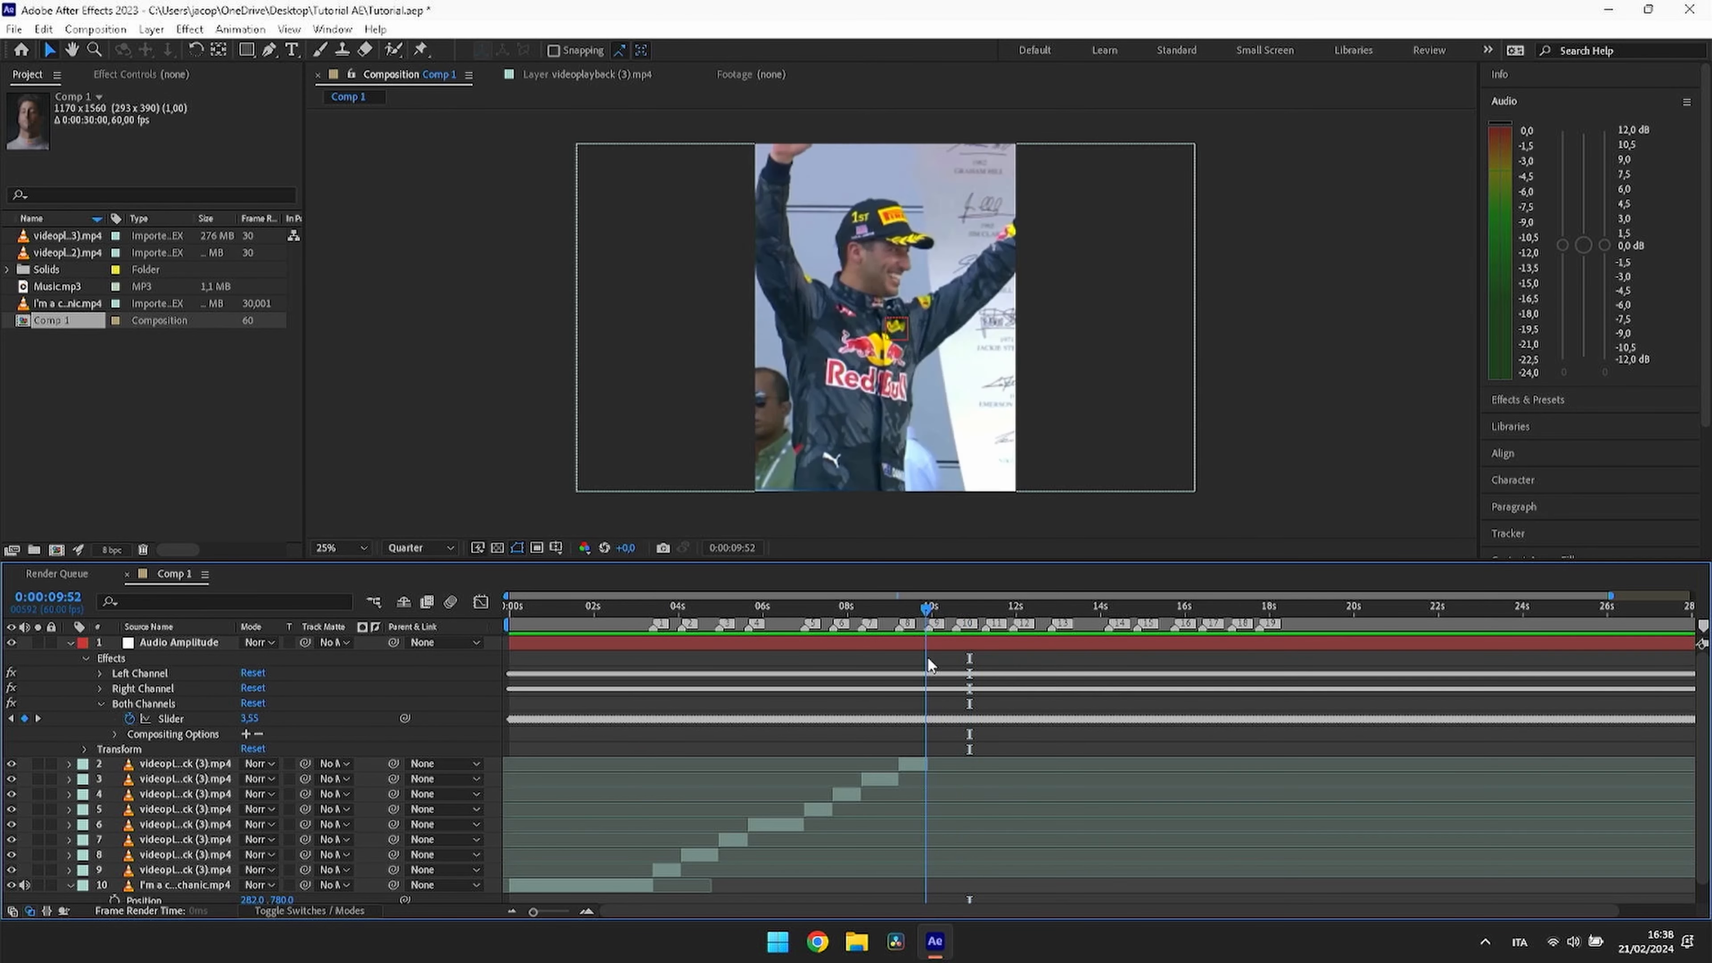
pyautogui.click(909, 767)
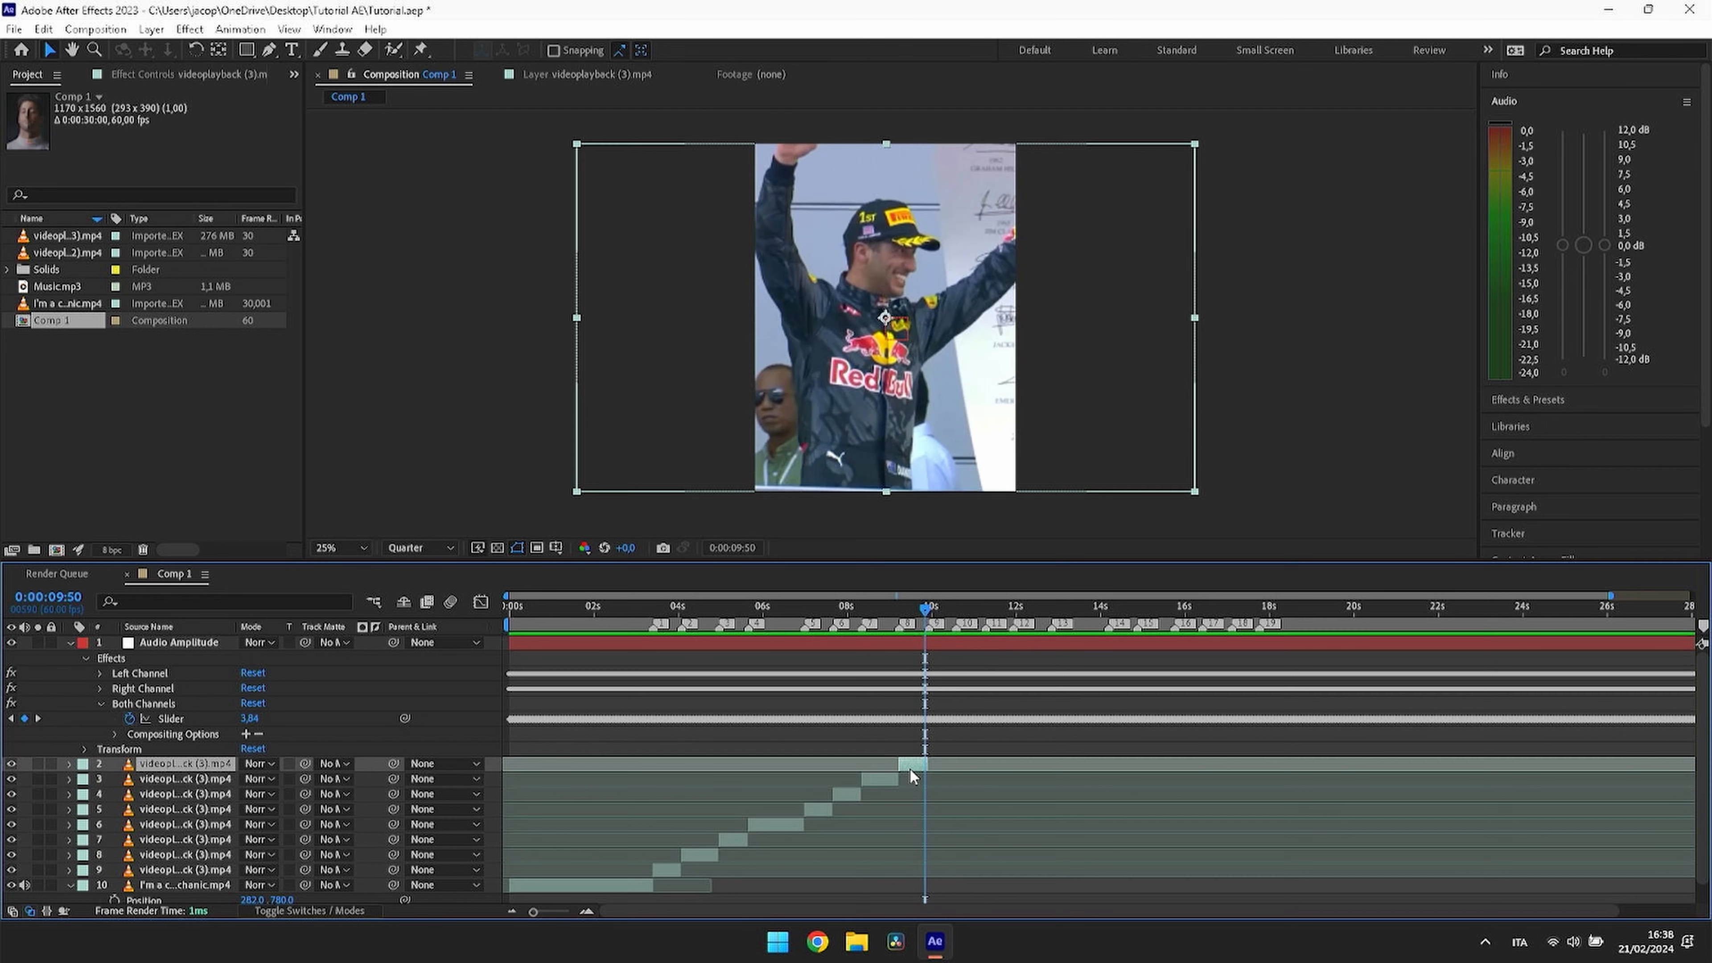
pyautogui.moveTo(928, 764); pyautogui.dragTo(979, 764)
pyautogui.rightClick(924, 627)
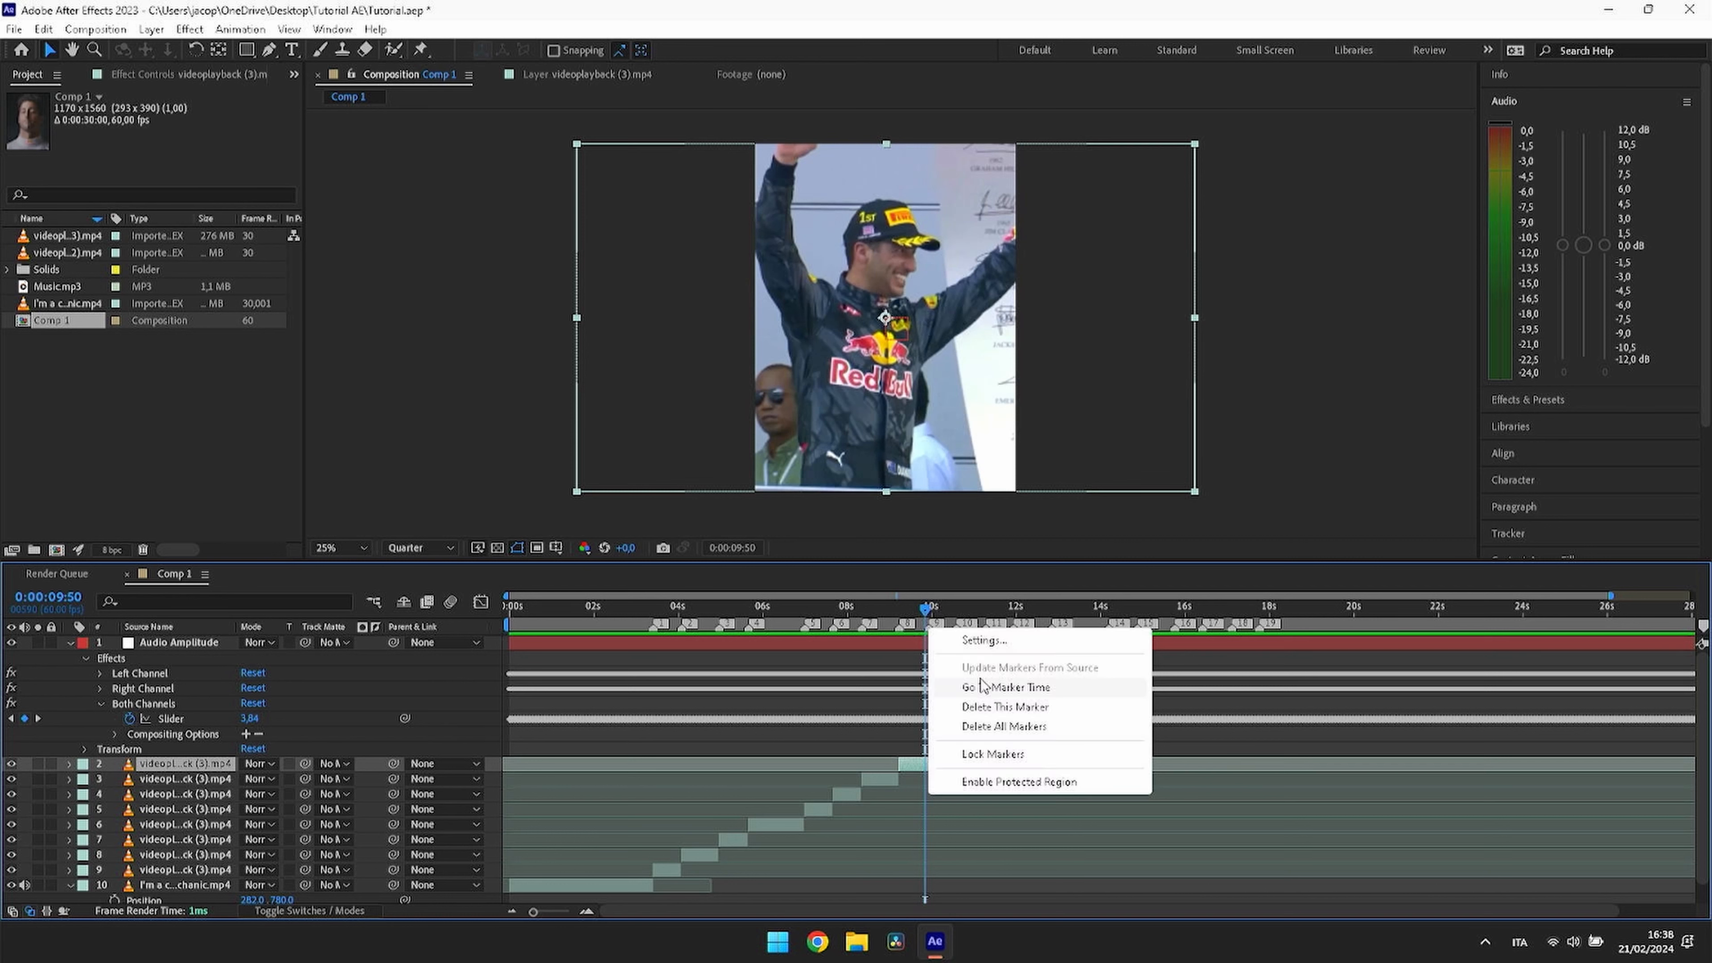
pyautogui.click(979, 682)
pyautogui.hotkey('ctrl', 'shift', 'd')
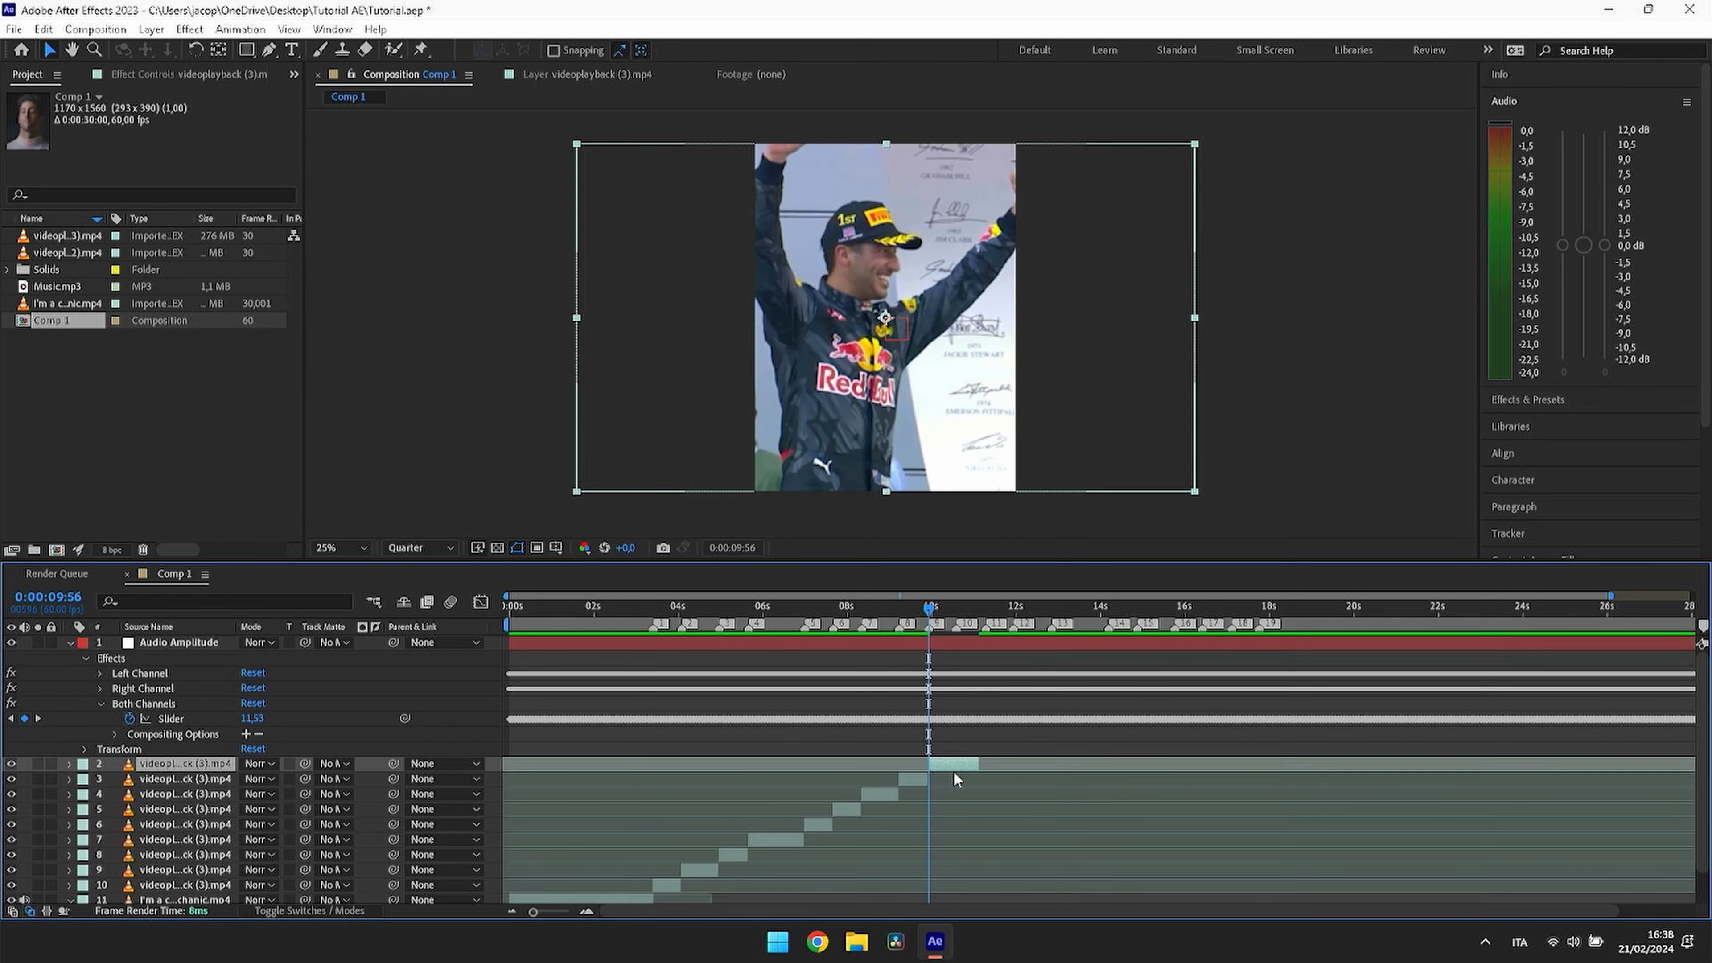
# Step: Browse the source footage of the last videoplayback (3).mp4 clip for another shot and try to start the clip at the helmet shot, 0:08:52:00
pyautogui.doubleClick(954, 767)
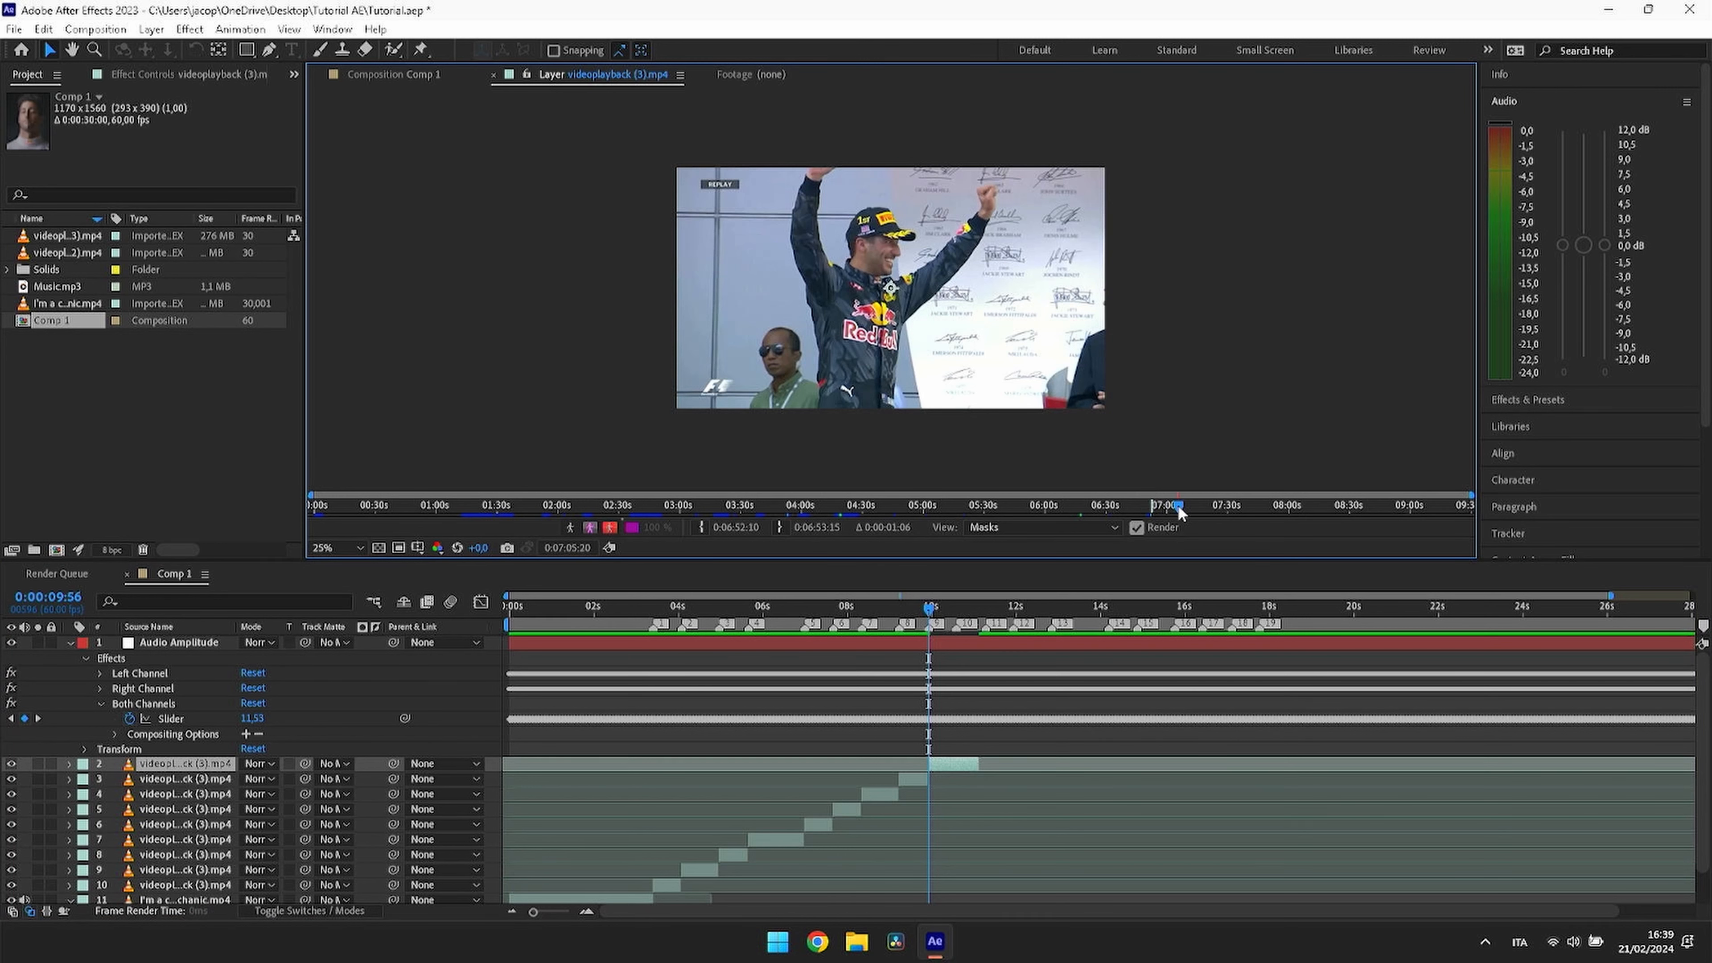
pyautogui.moveTo(1178, 512)
pyautogui.mouseDown()
pyautogui.moveTo(1212, 513)
pyautogui.moveTo(1189, 513)
pyautogui.mouseUp()
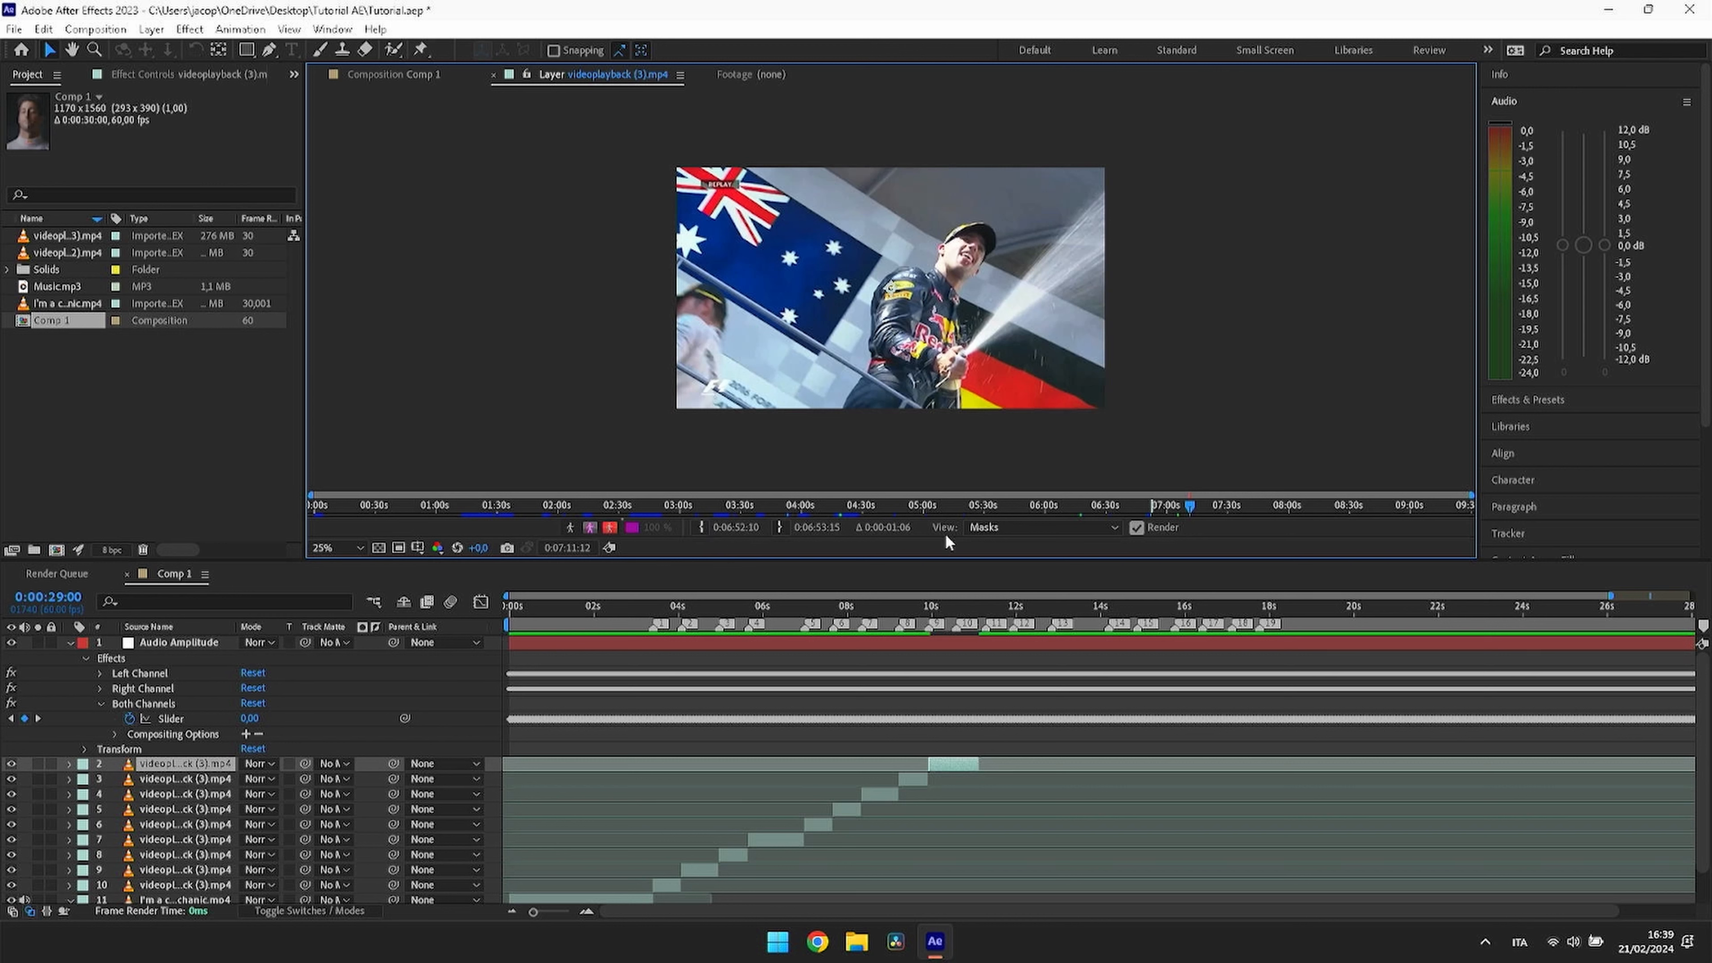
pyautogui.click(1259, 507)
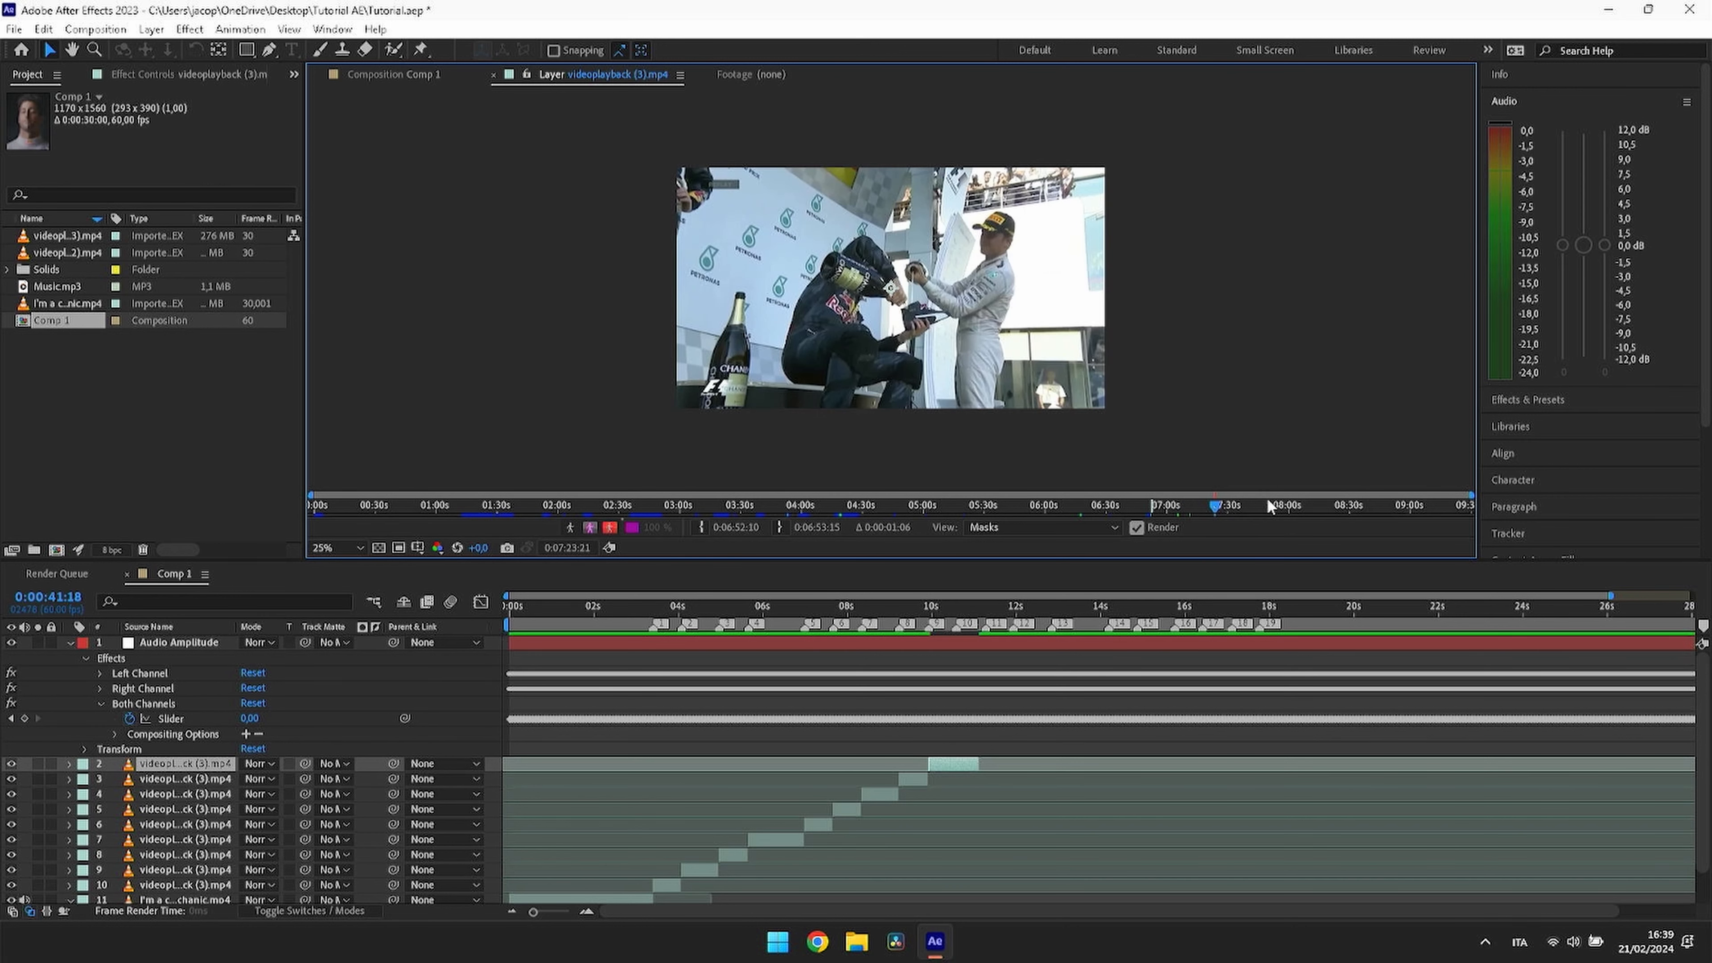
pyautogui.click(1308, 510)
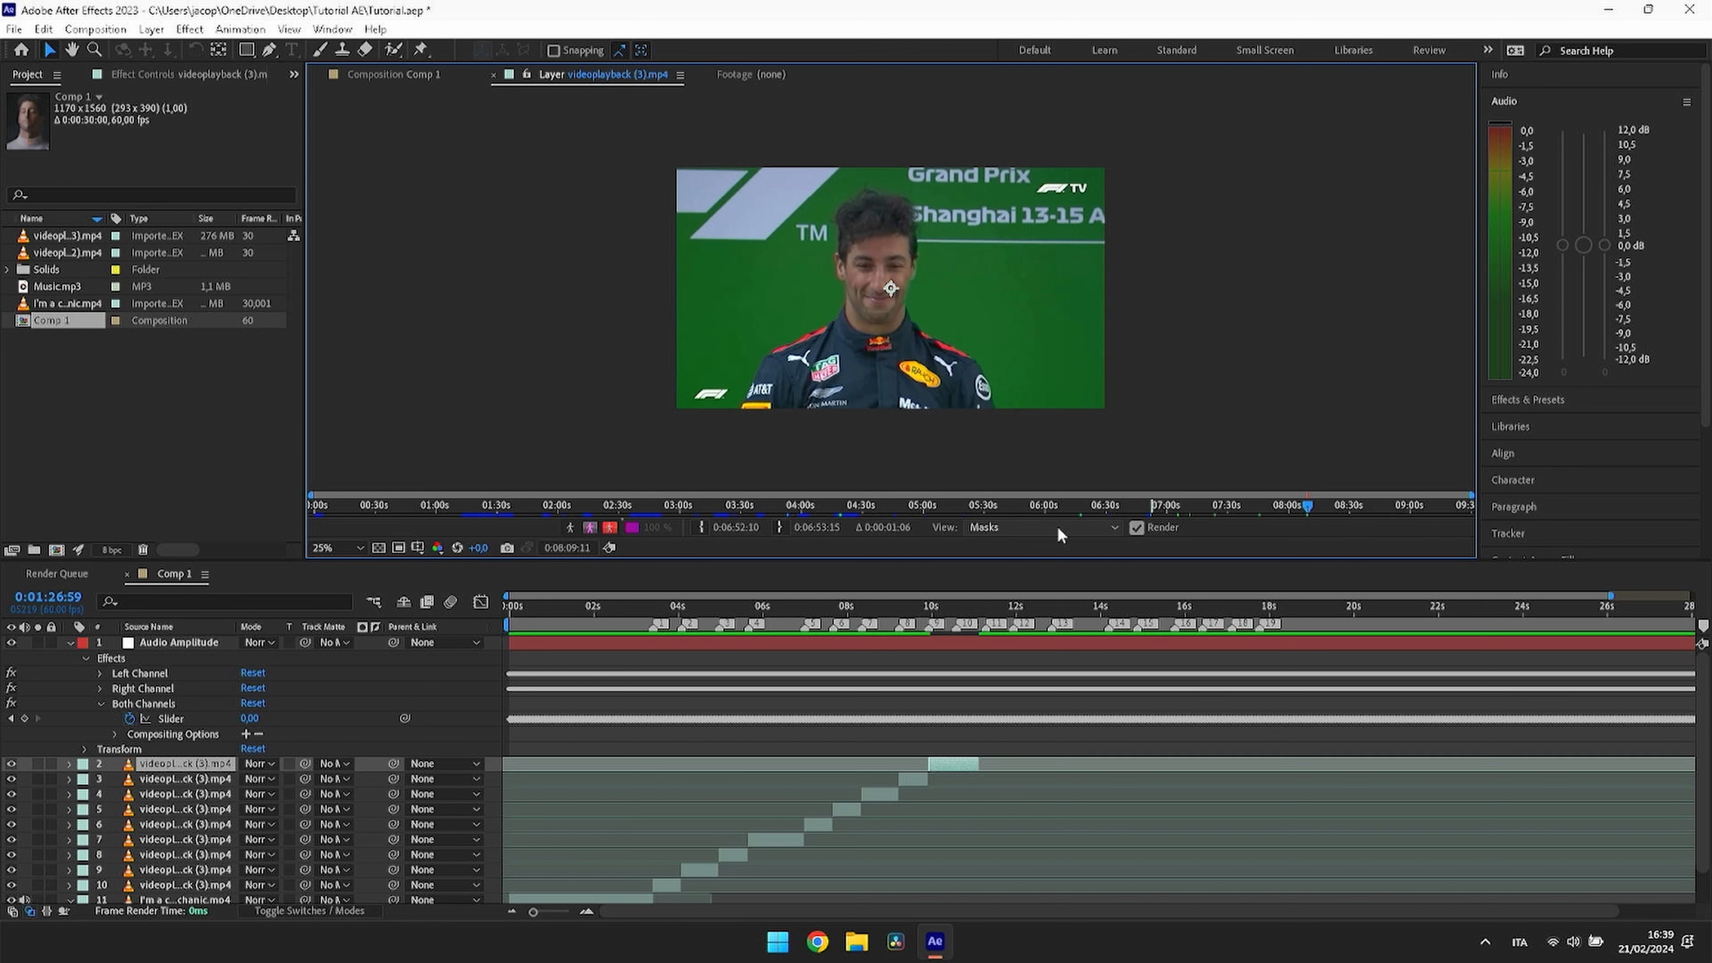
pyautogui.click(1341, 507)
pyautogui.click(1369, 507)
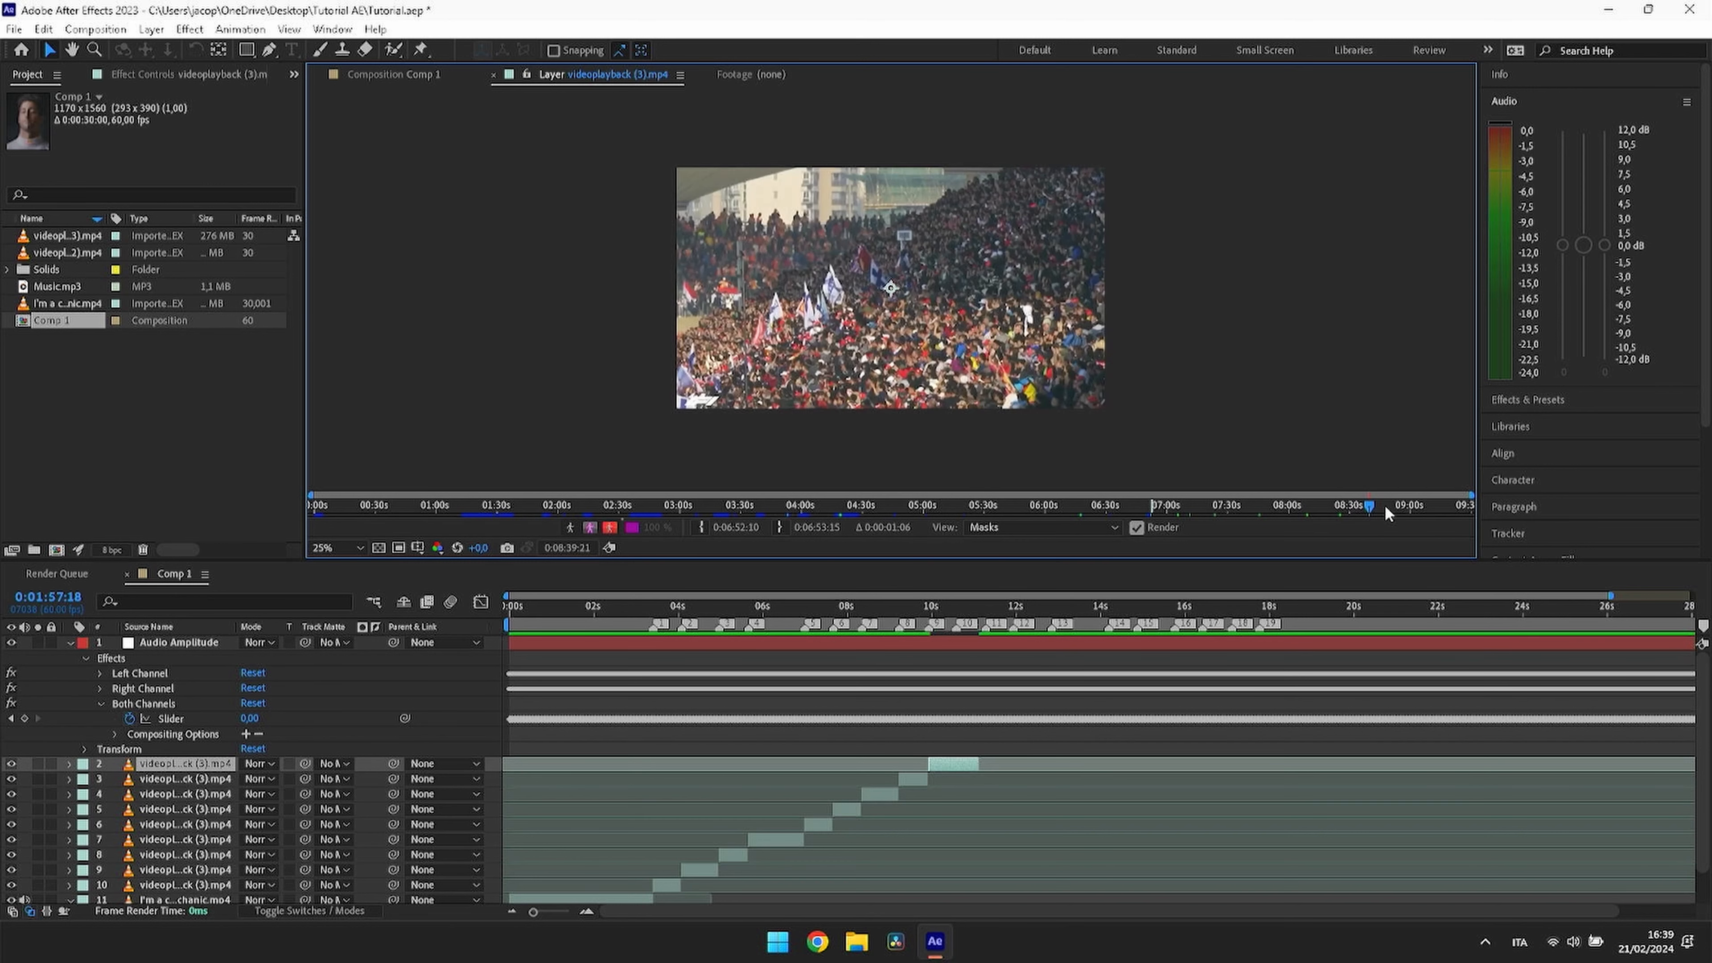
pyautogui.click(1393, 505)
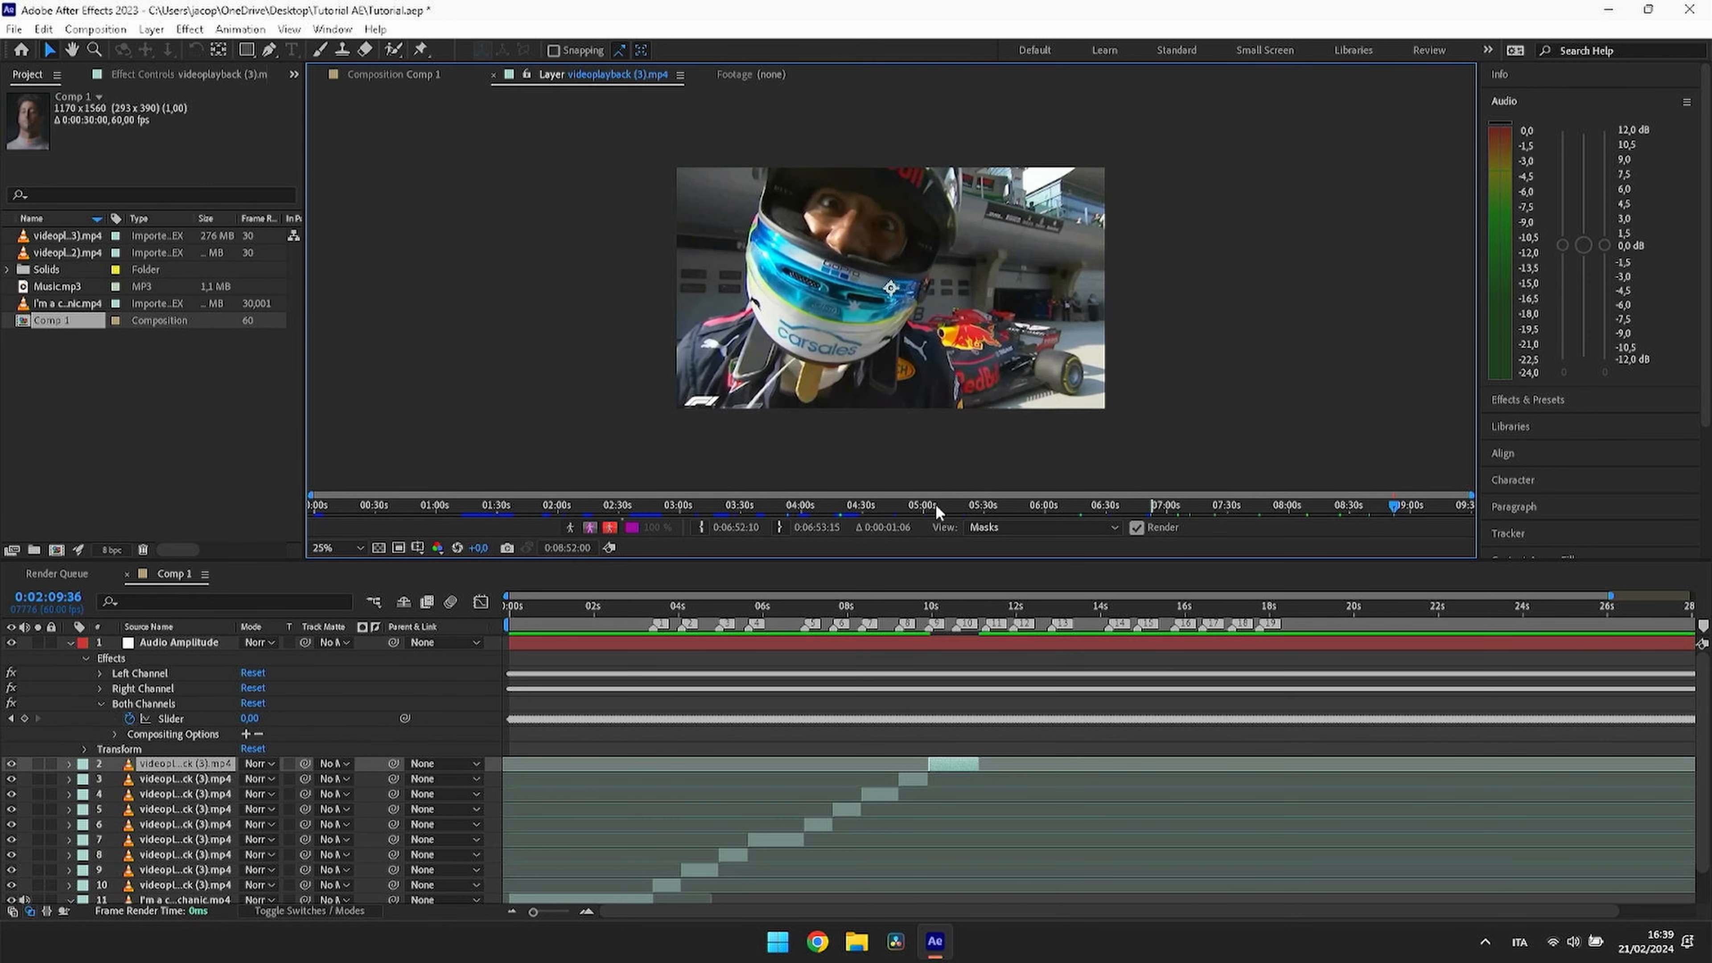
pyautogui.click(701, 526)
pyautogui.hotkey('ctrl', 'z')
# Step: Split the last podium clip at the tenth composition marker, 0:00:10:35
pyautogui.rightClick(955, 627)
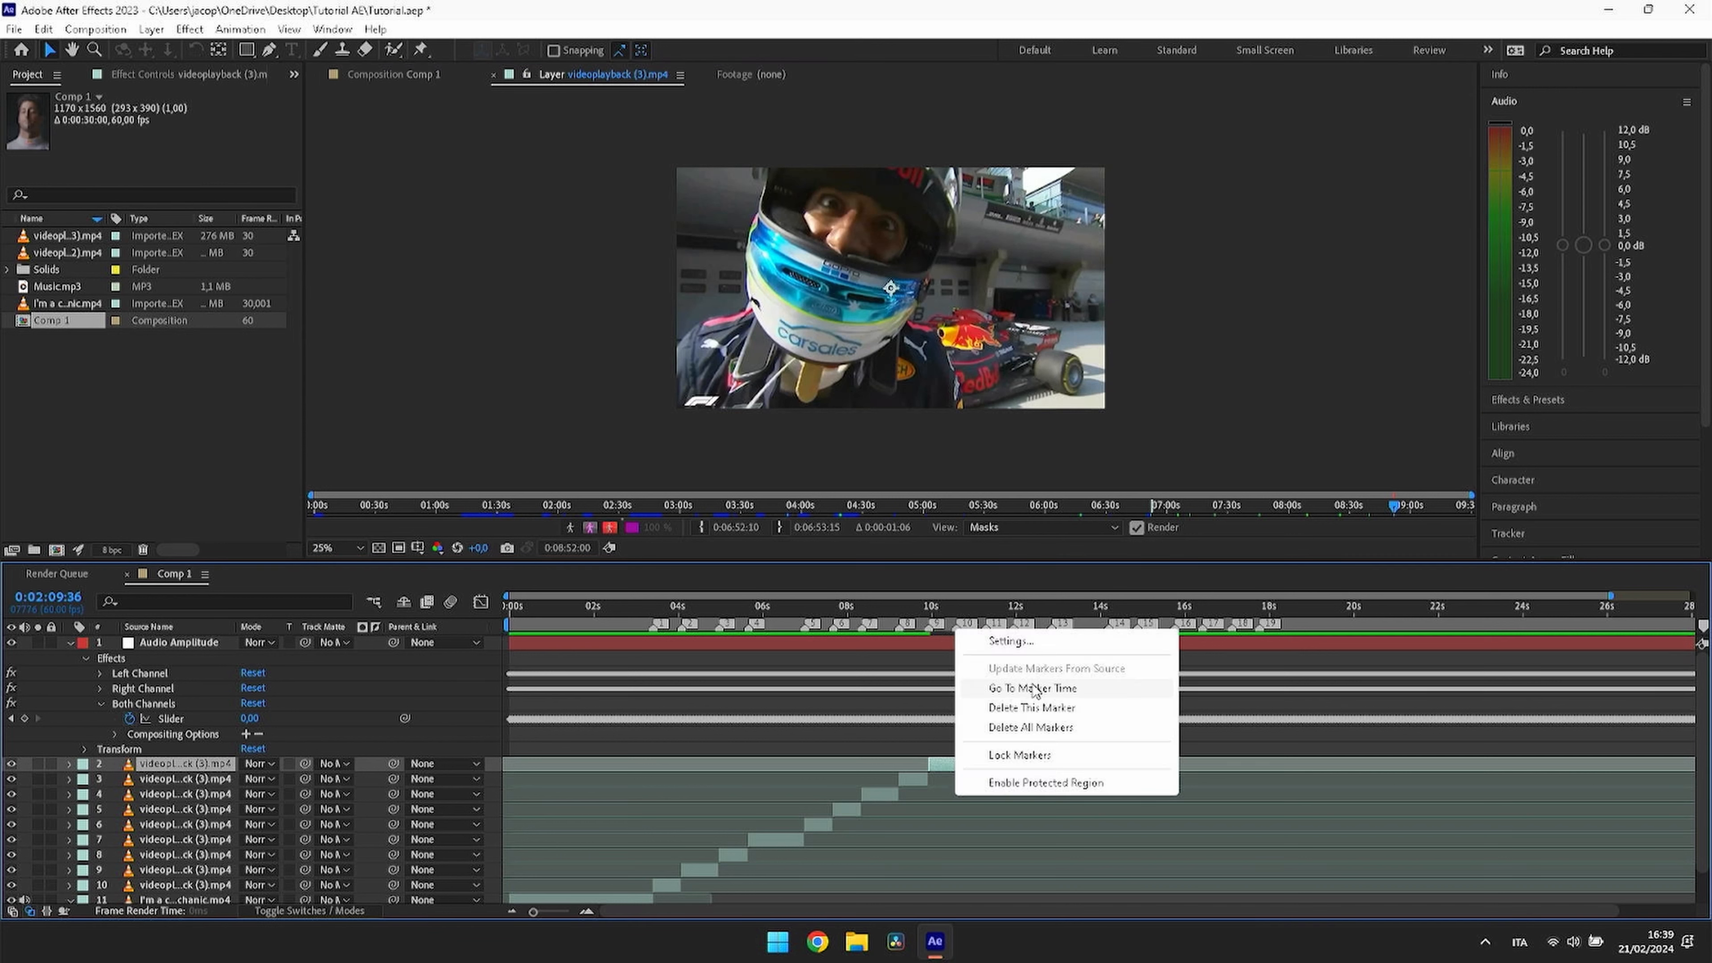
pyautogui.click(1008, 689)
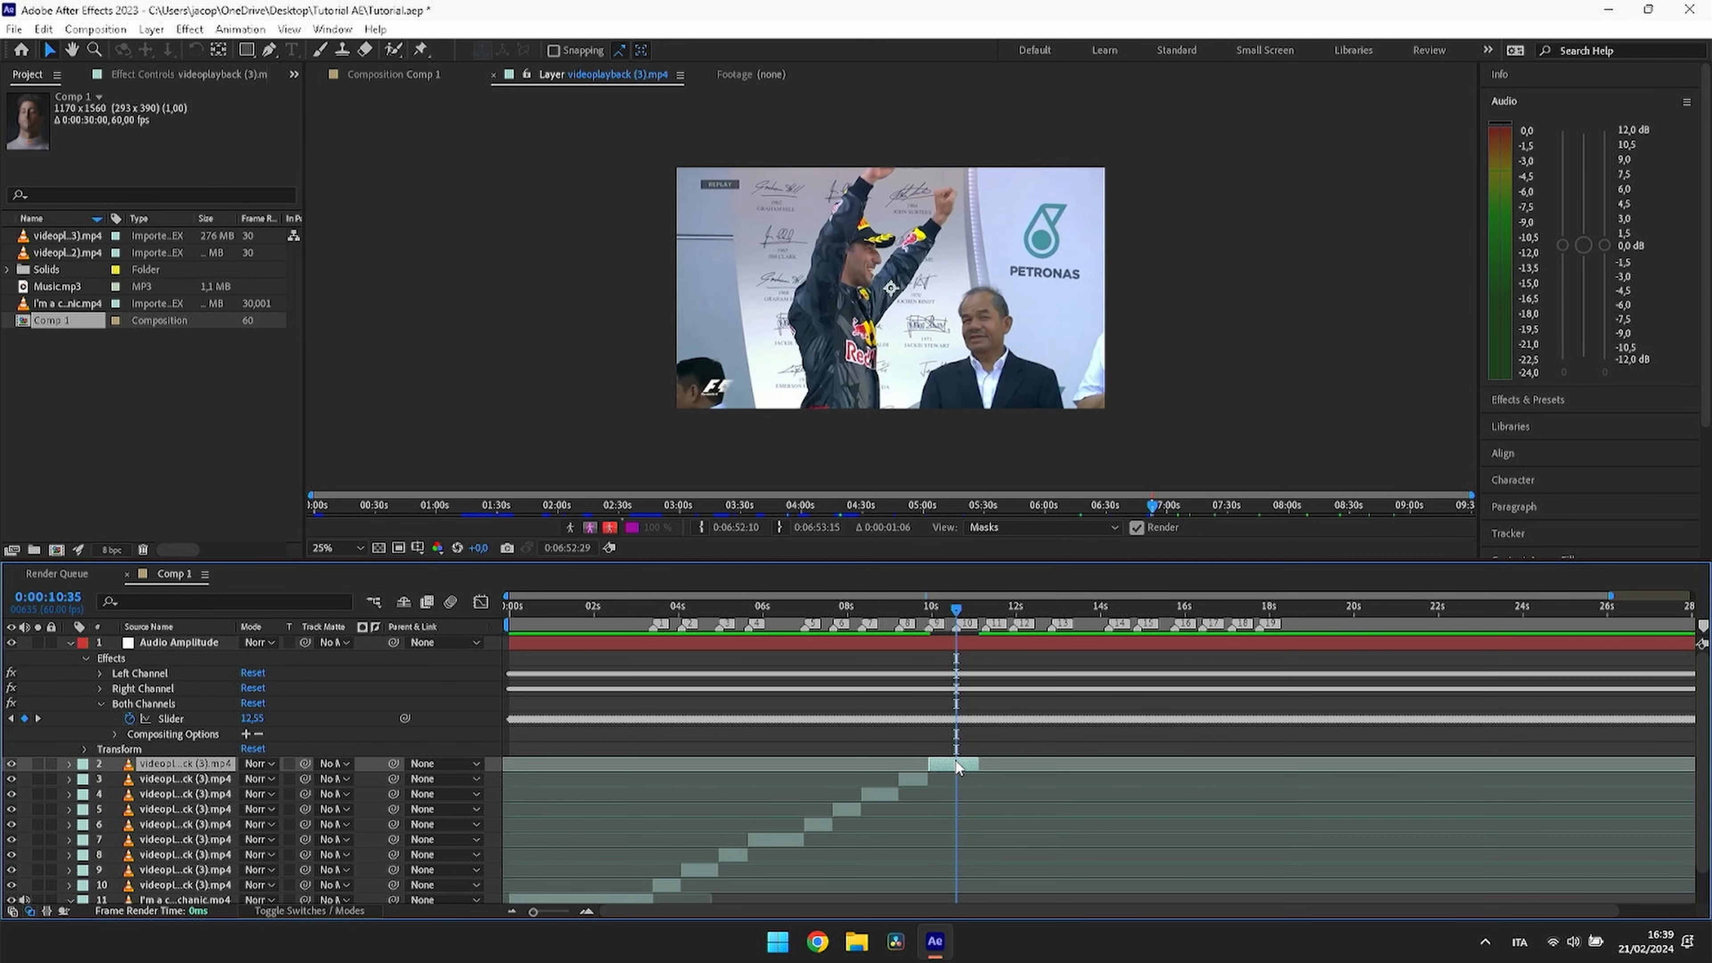
pyautogui.hotkey('ctrl', 'shift', 'd')
# Step: Try to start the piece after the cut at the driver's helmet shot, 0:08:52:07 in its source footage
pyautogui.doubleClick(973, 765)
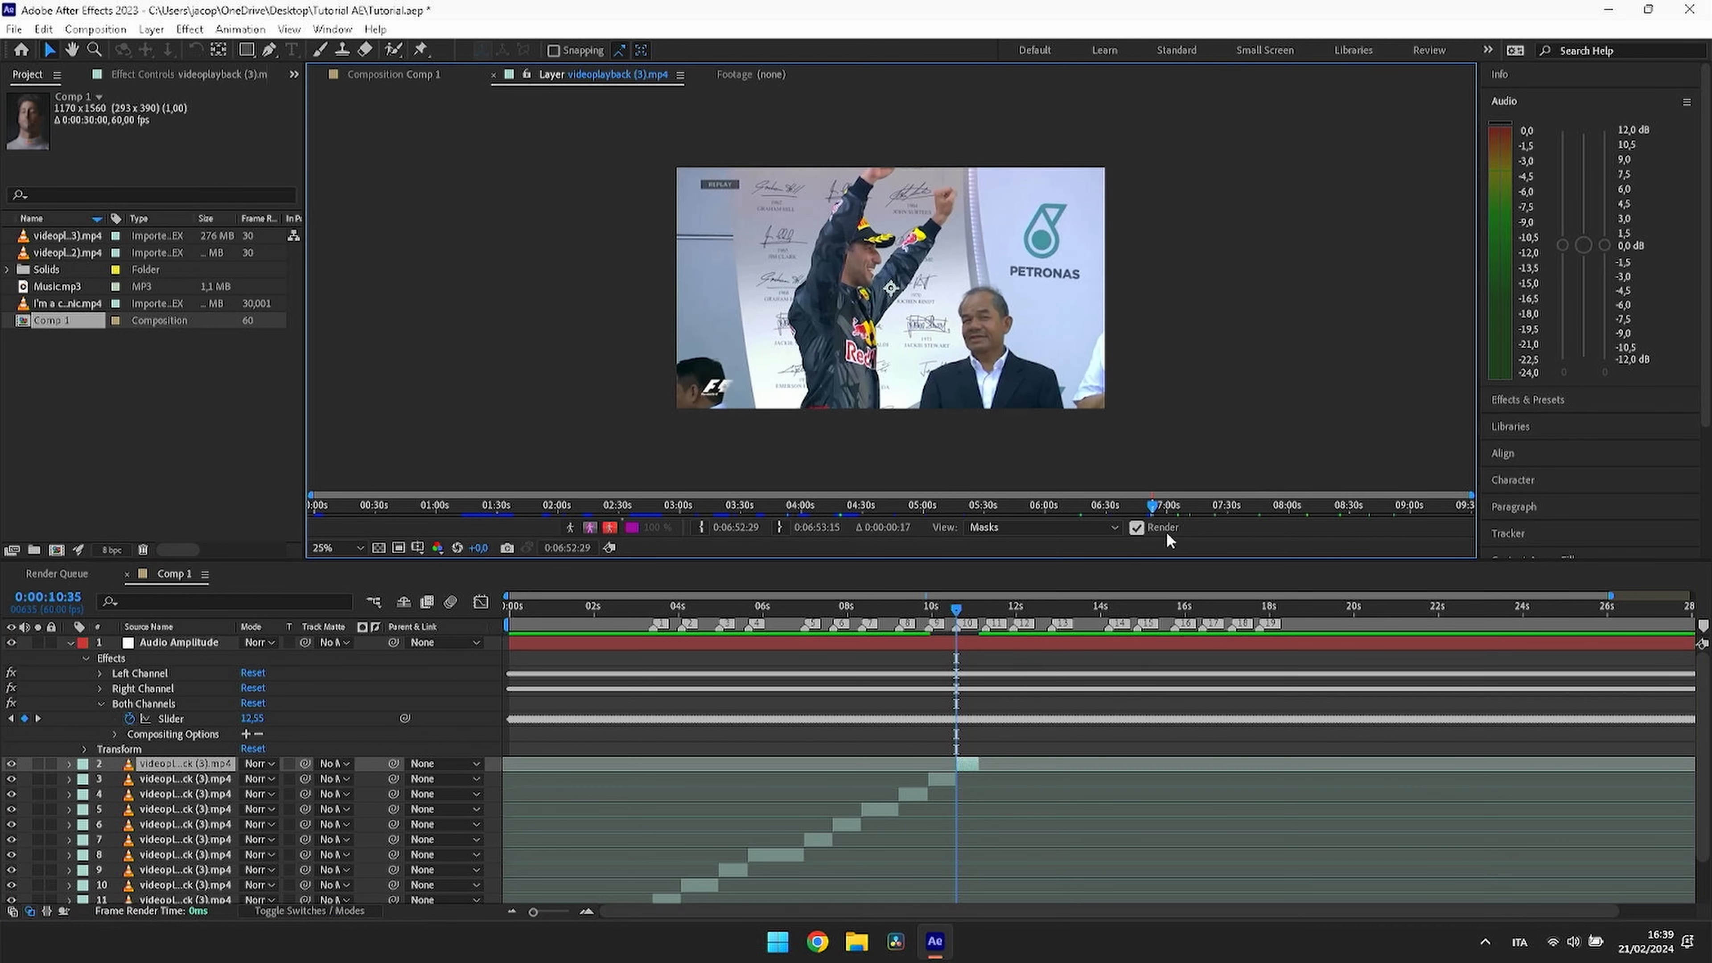
pyautogui.moveTo(1183, 507); pyautogui.dragTo(1389, 504)
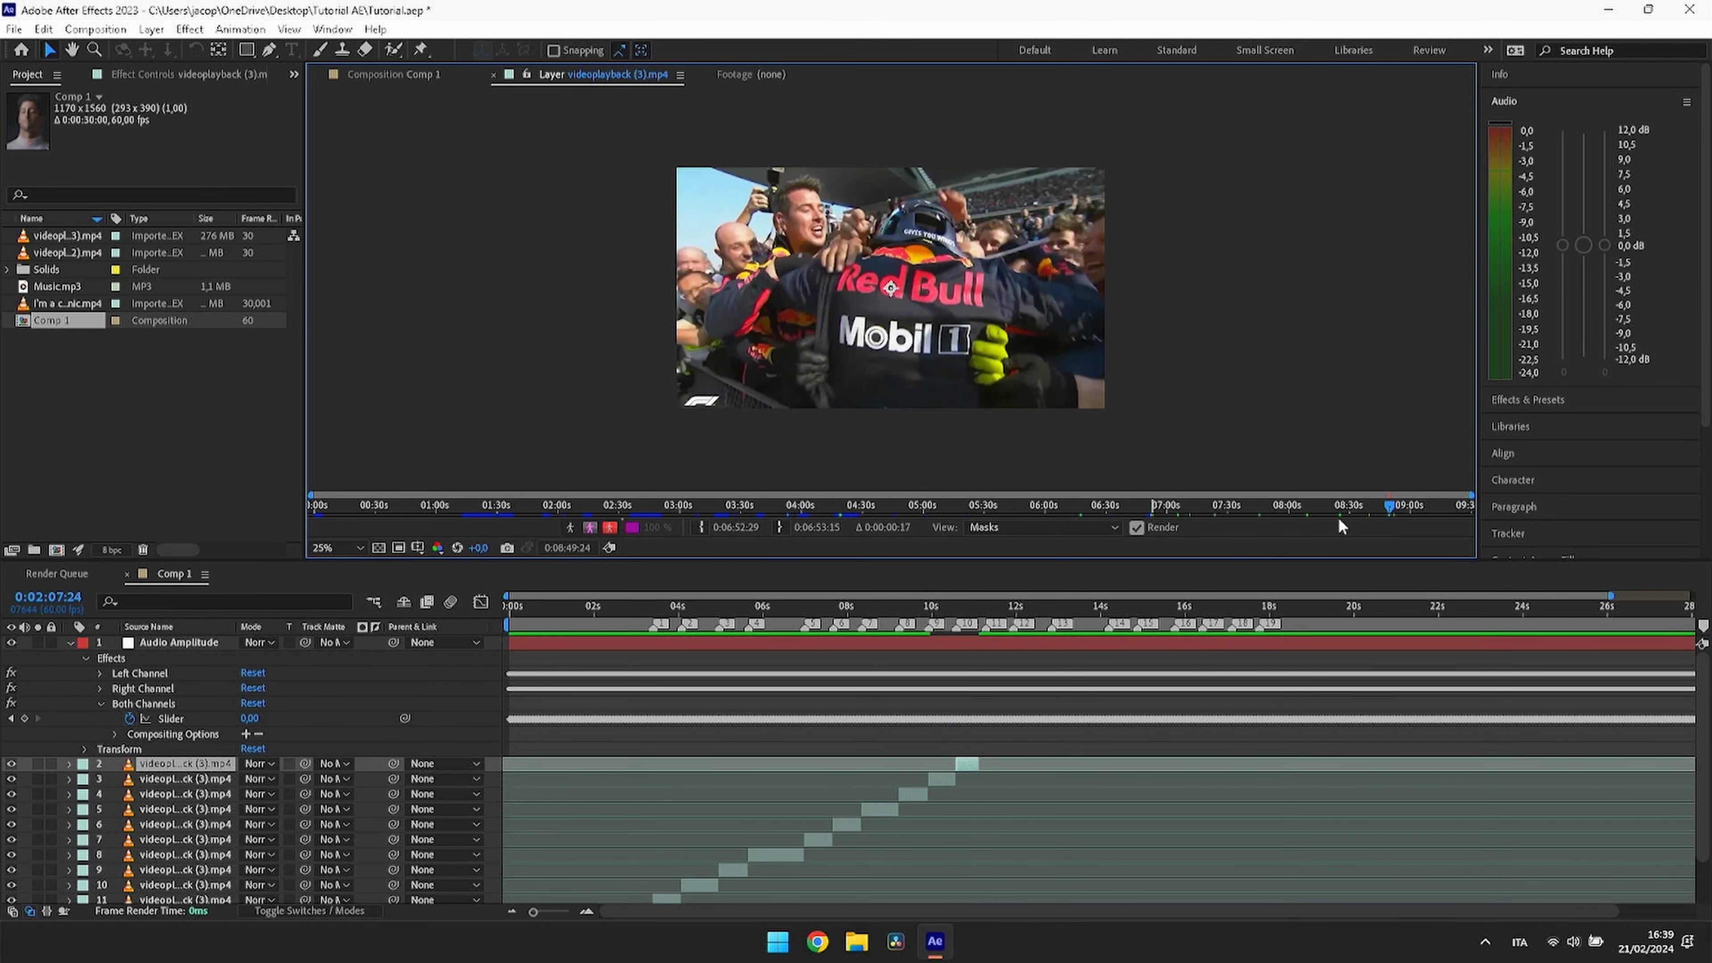
pyautogui.press('space')
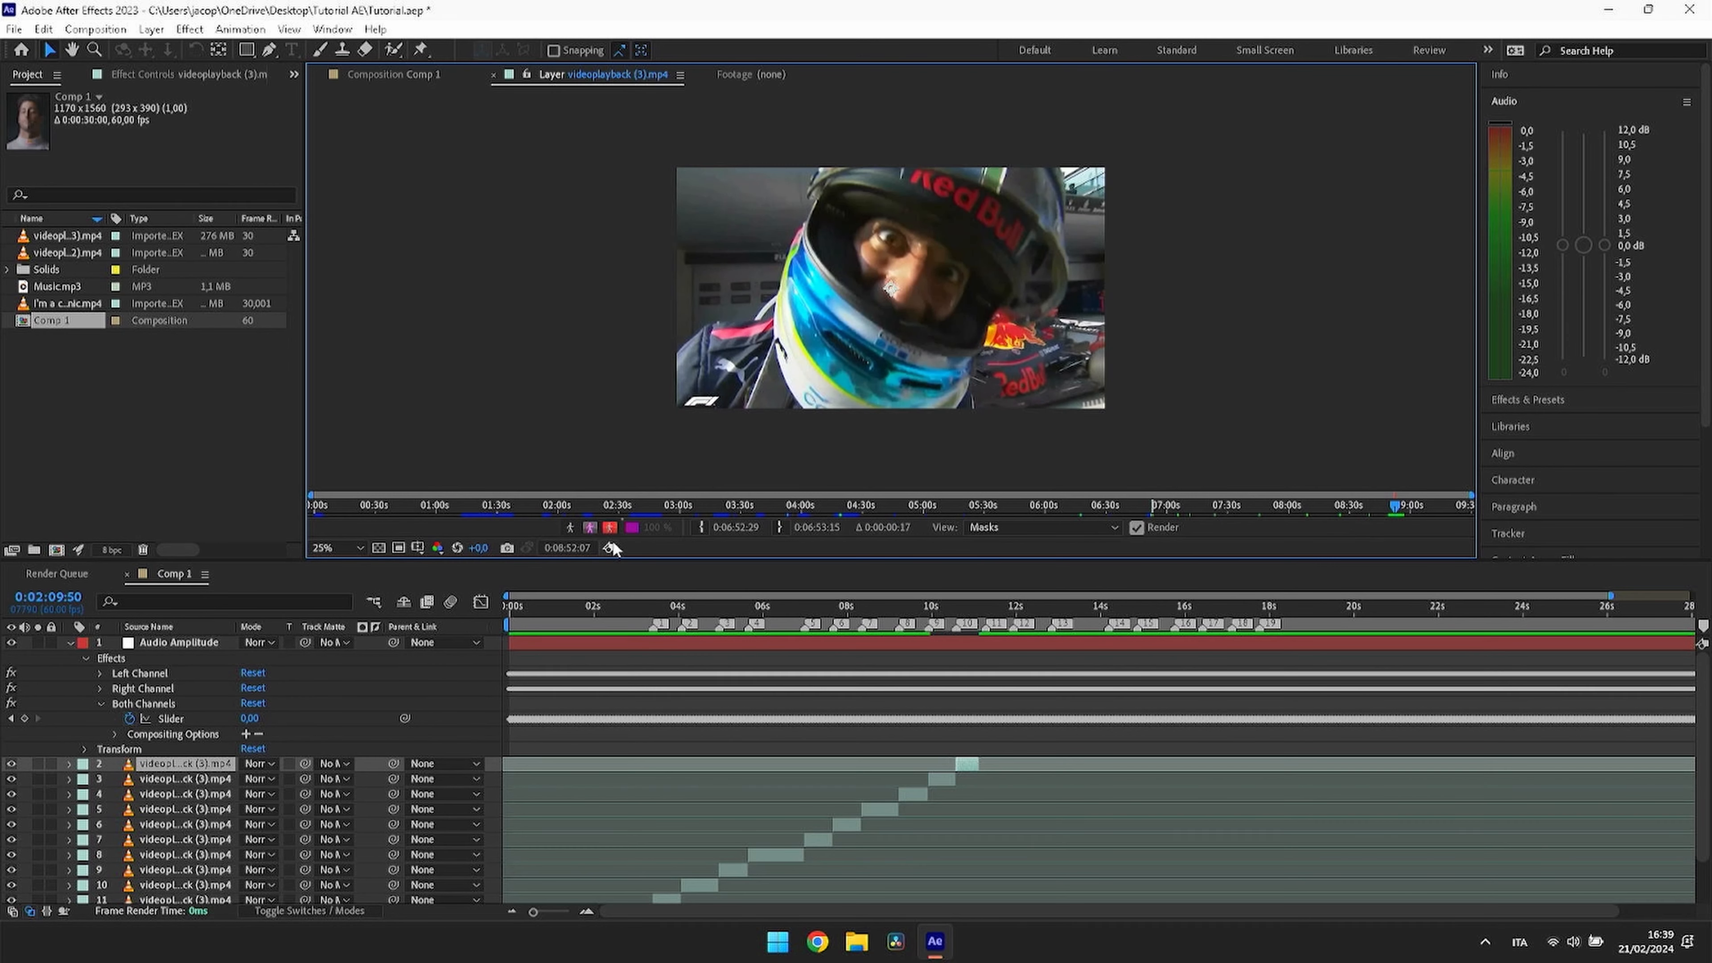
pyautogui.click(704, 530)
pyautogui.hotkey('ctrl', 'z')
pyautogui.rightClick(955, 630)
pyautogui.click(1038, 685)
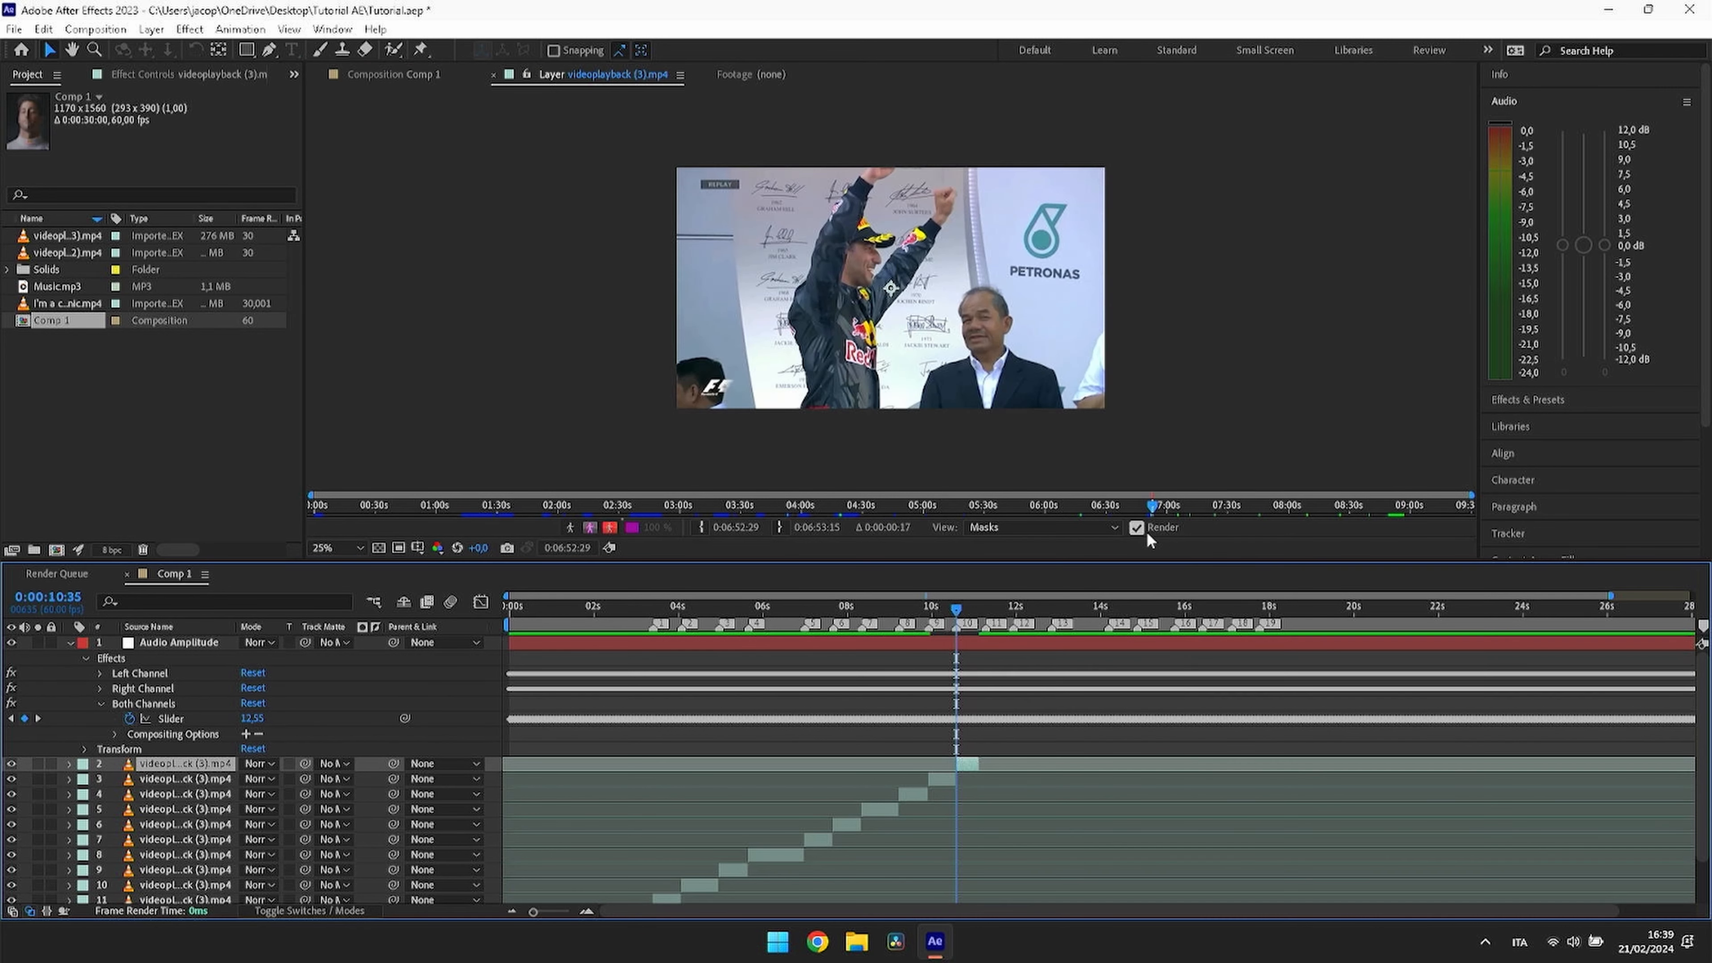
# Step: Extend the out point of the piece after the tenth marker to 0:09:28:26 in its source footage
pyautogui.doubleClick(960, 764)
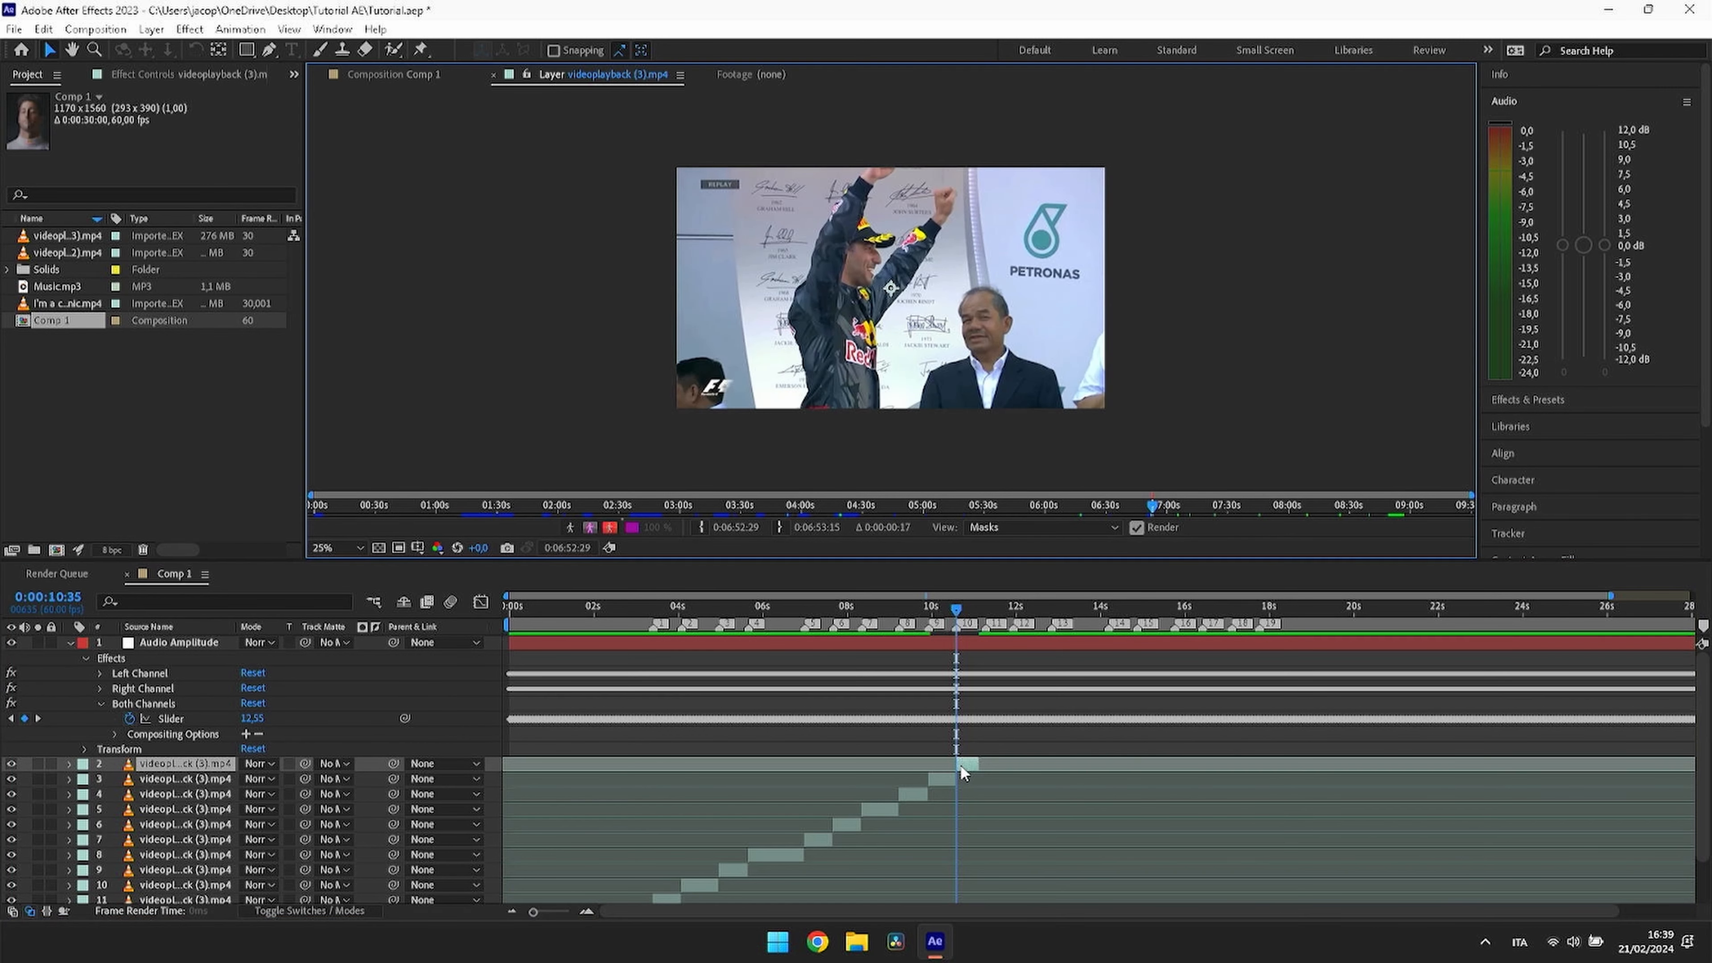
pyautogui.click(967, 767)
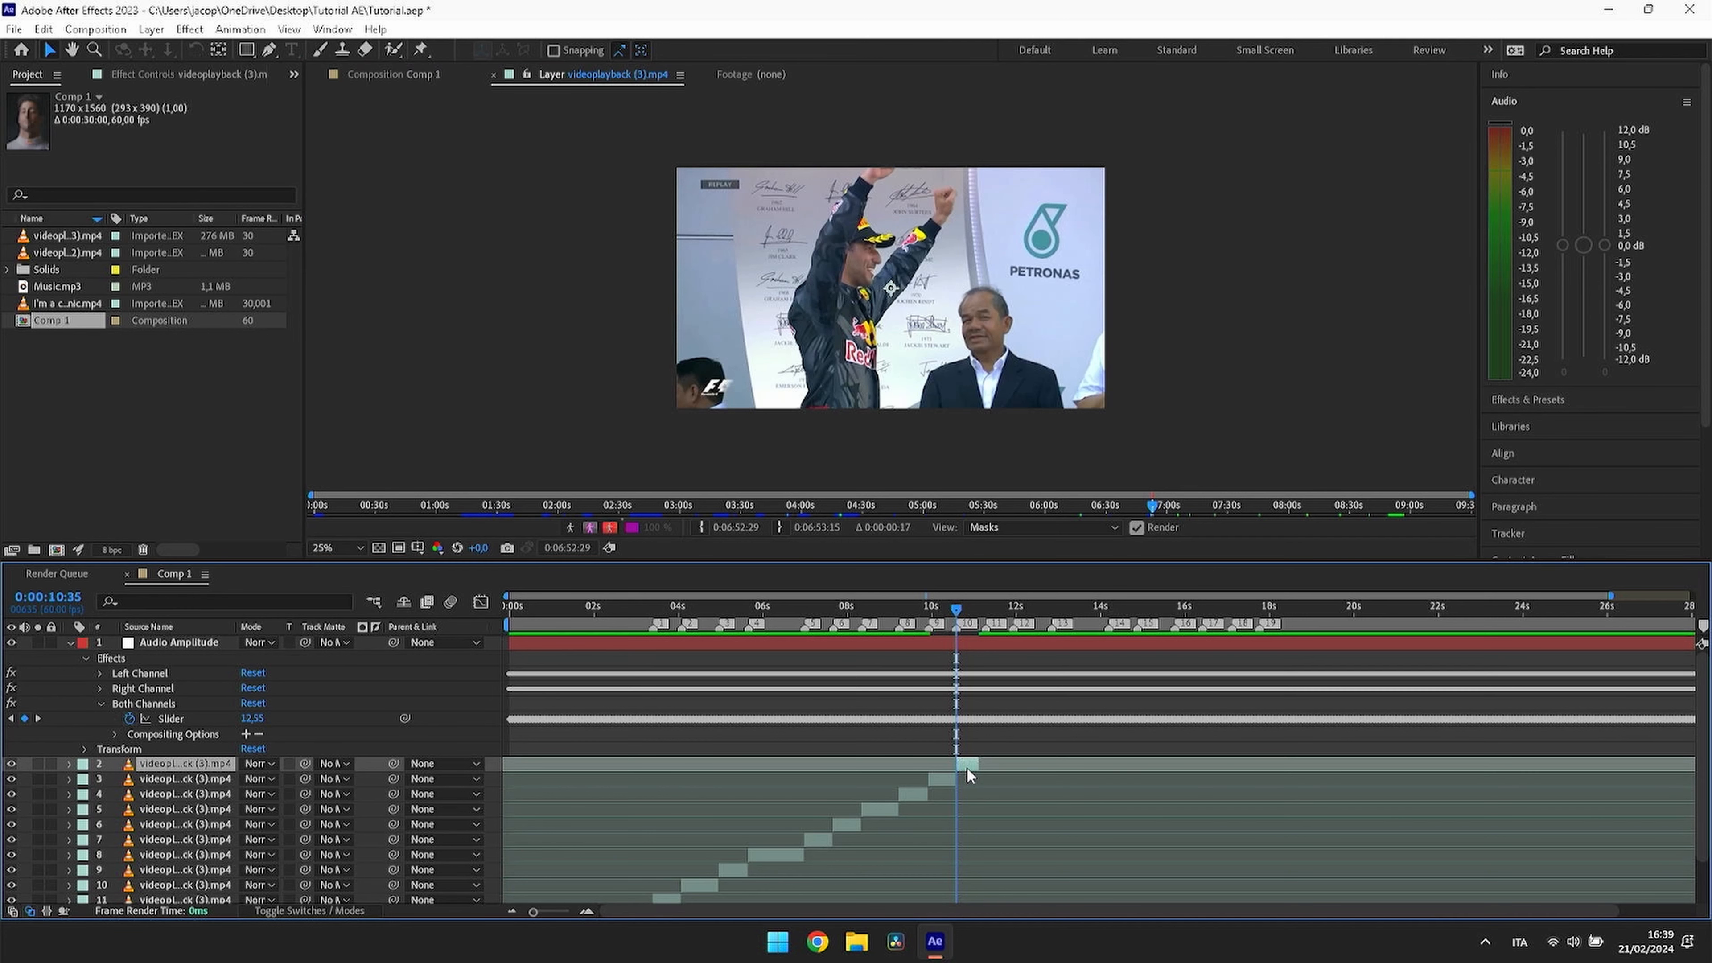
pyautogui.moveTo(977, 764); pyautogui.dragTo(1008, 764)
pyautogui.click(1186, 504)
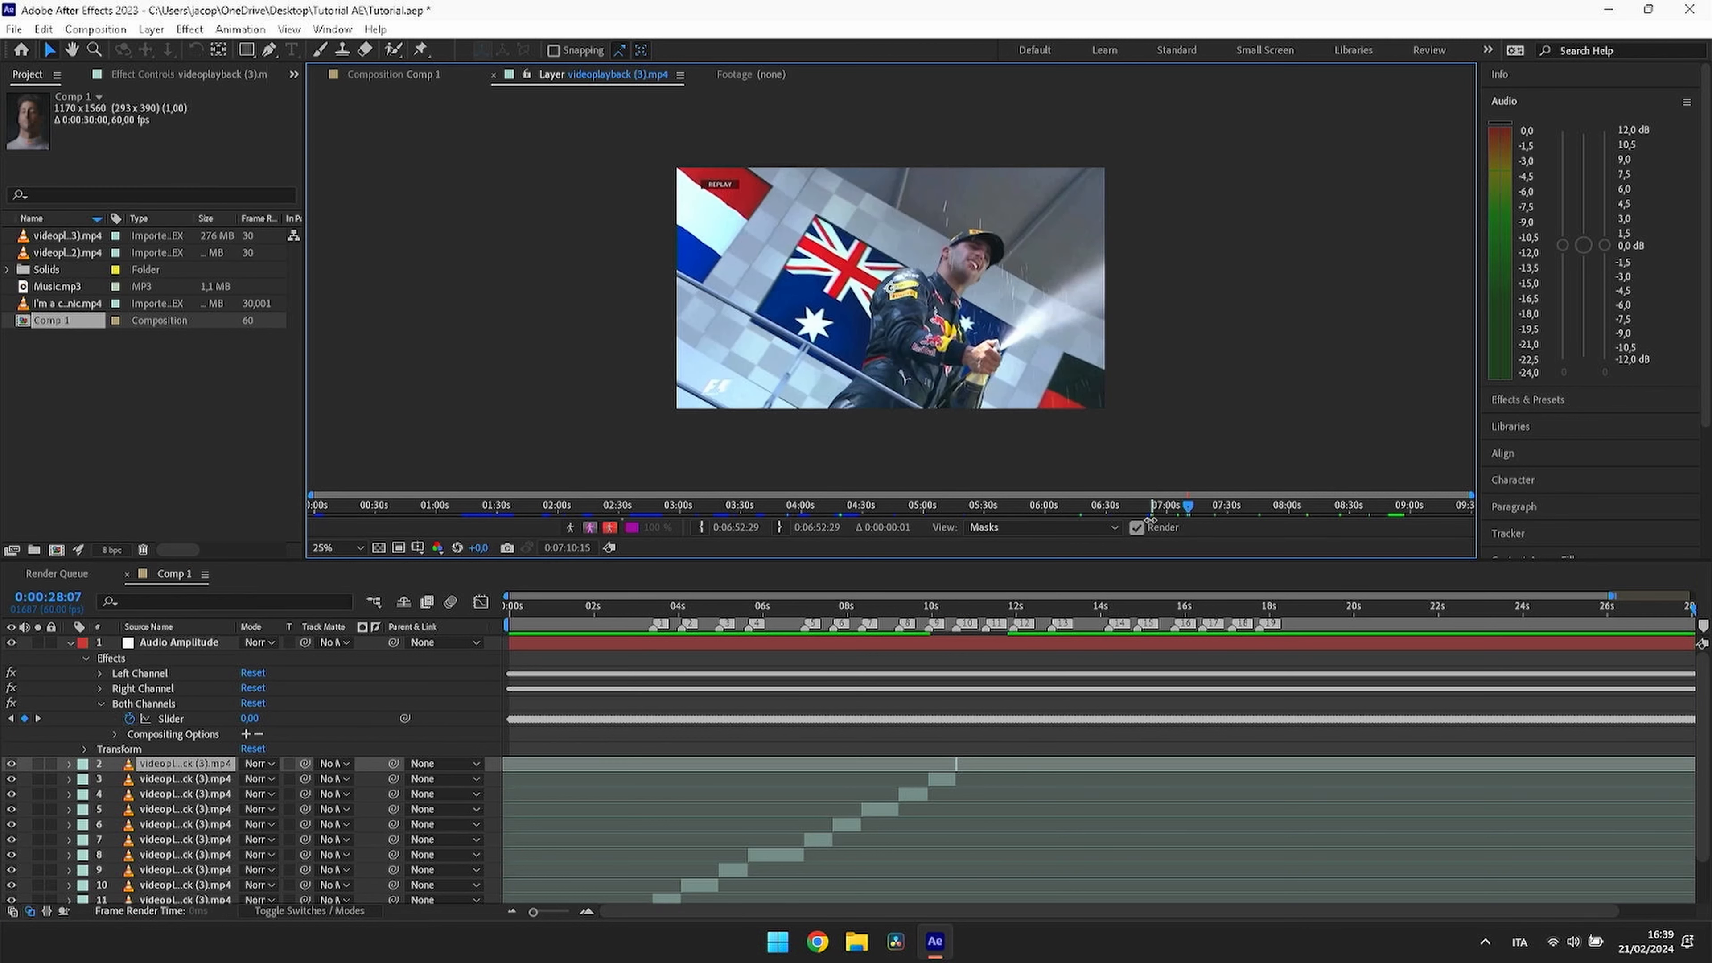
pyautogui.moveTo(1153, 521); pyautogui.dragTo(1498, 507)
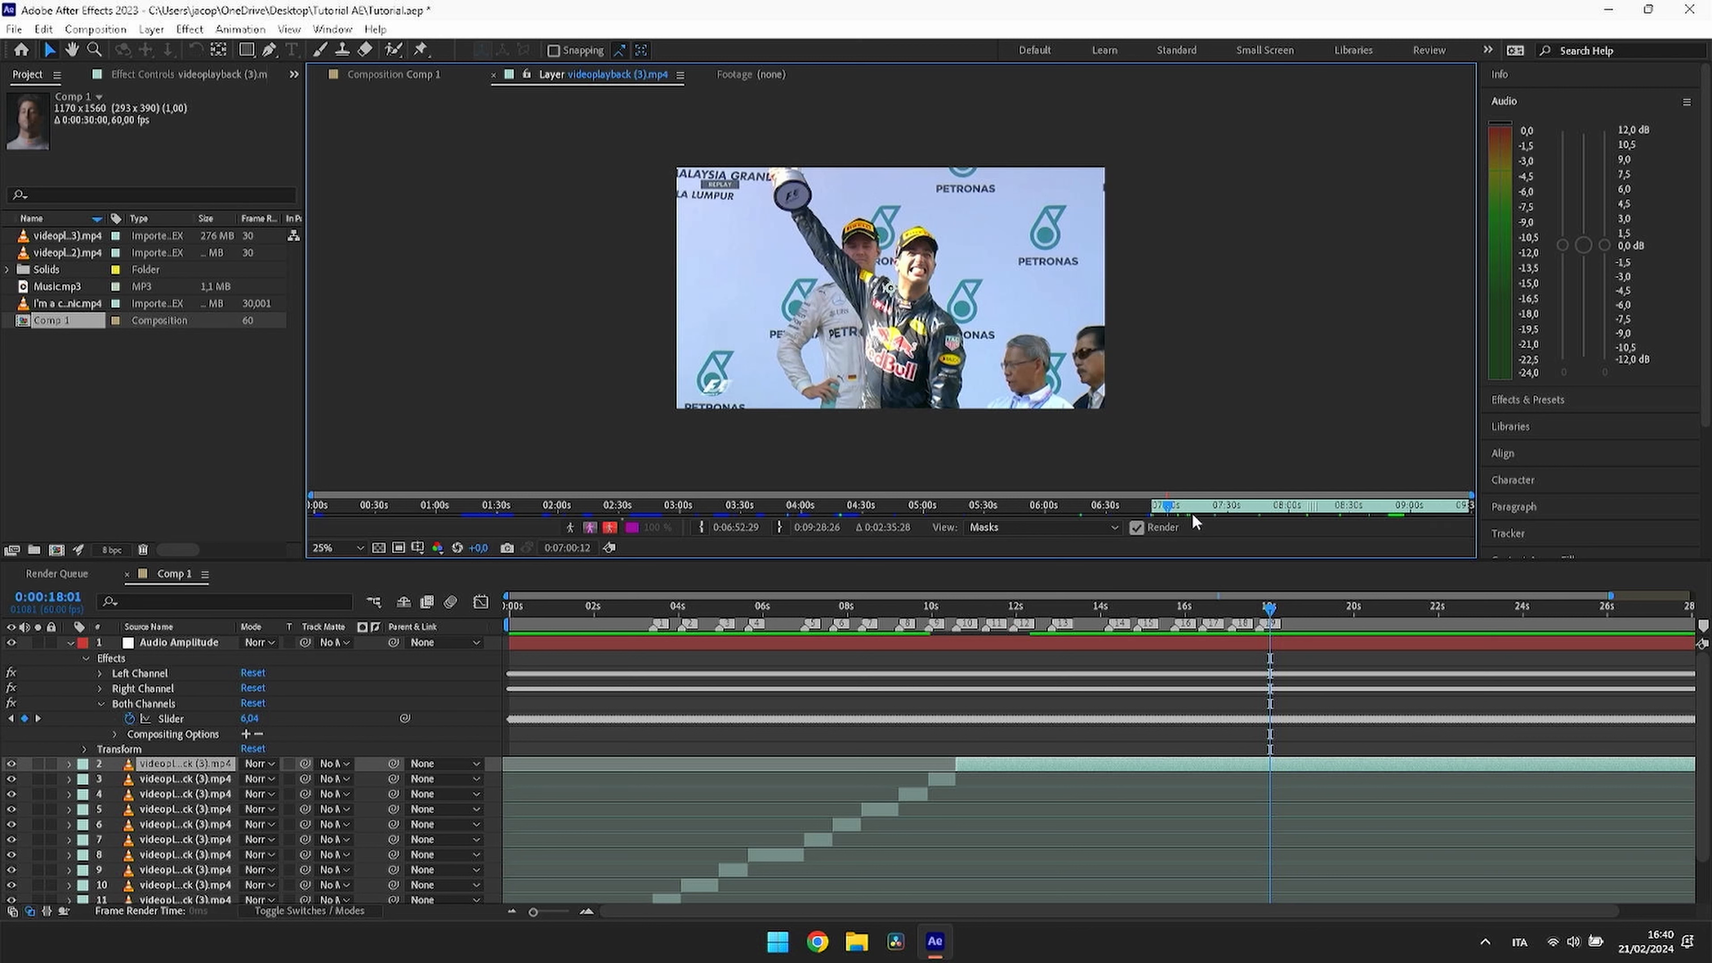
# Step: Try to start the extended clip at 0:08:52:13 in the source and check its frame at the eleventh composition marker, 0:00:11:16
pyautogui.moveTo(1192, 513); pyautogui.dragTo(1377, 510)
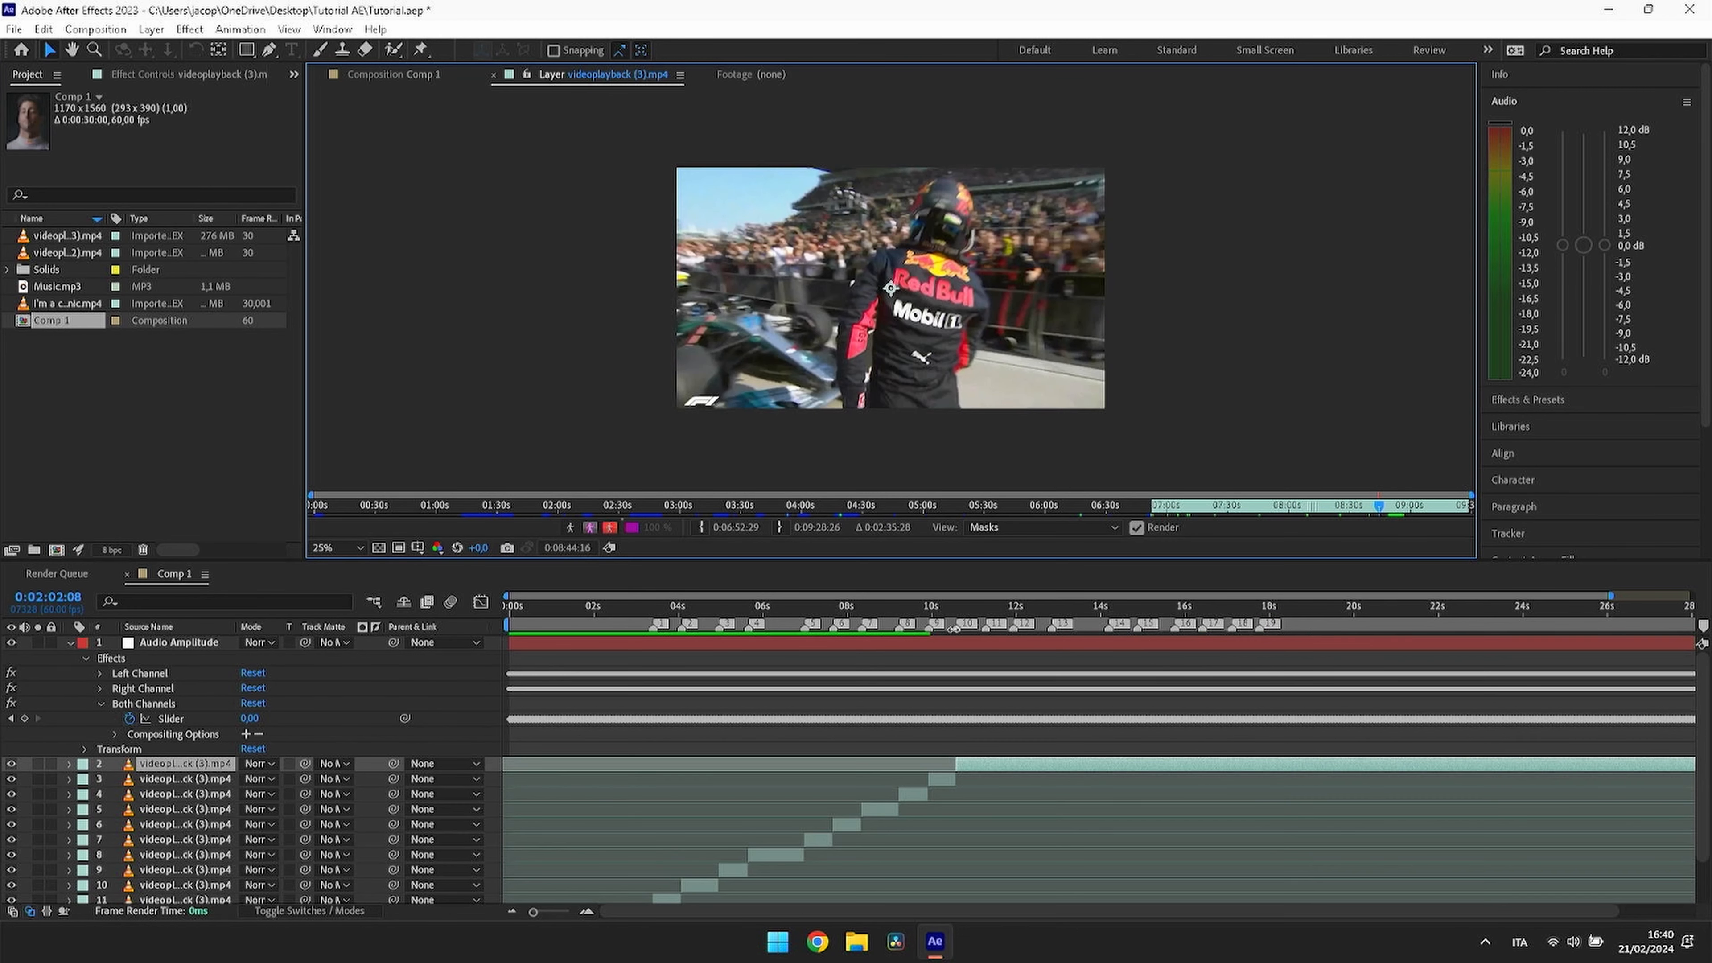
pyautogui.rightClick(952, 628)
pyautogui.click(1035, 694)
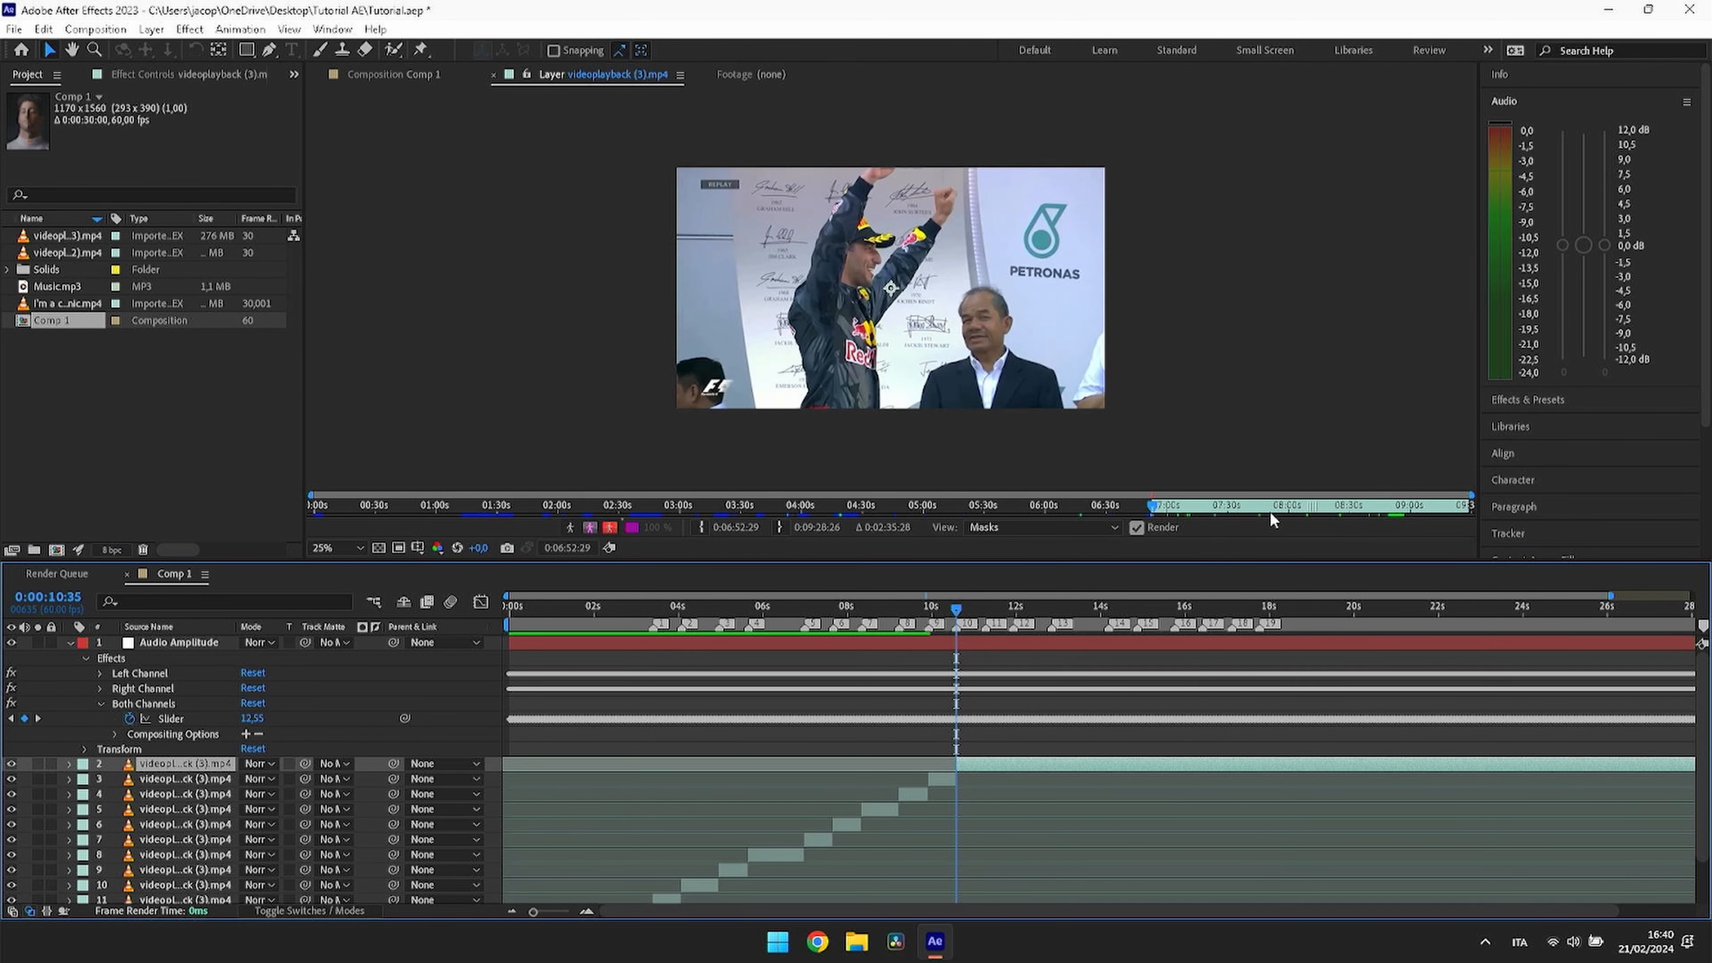
pyautogui.moveTo(1269, 511); pyautogui.dragTo(1395, 513)
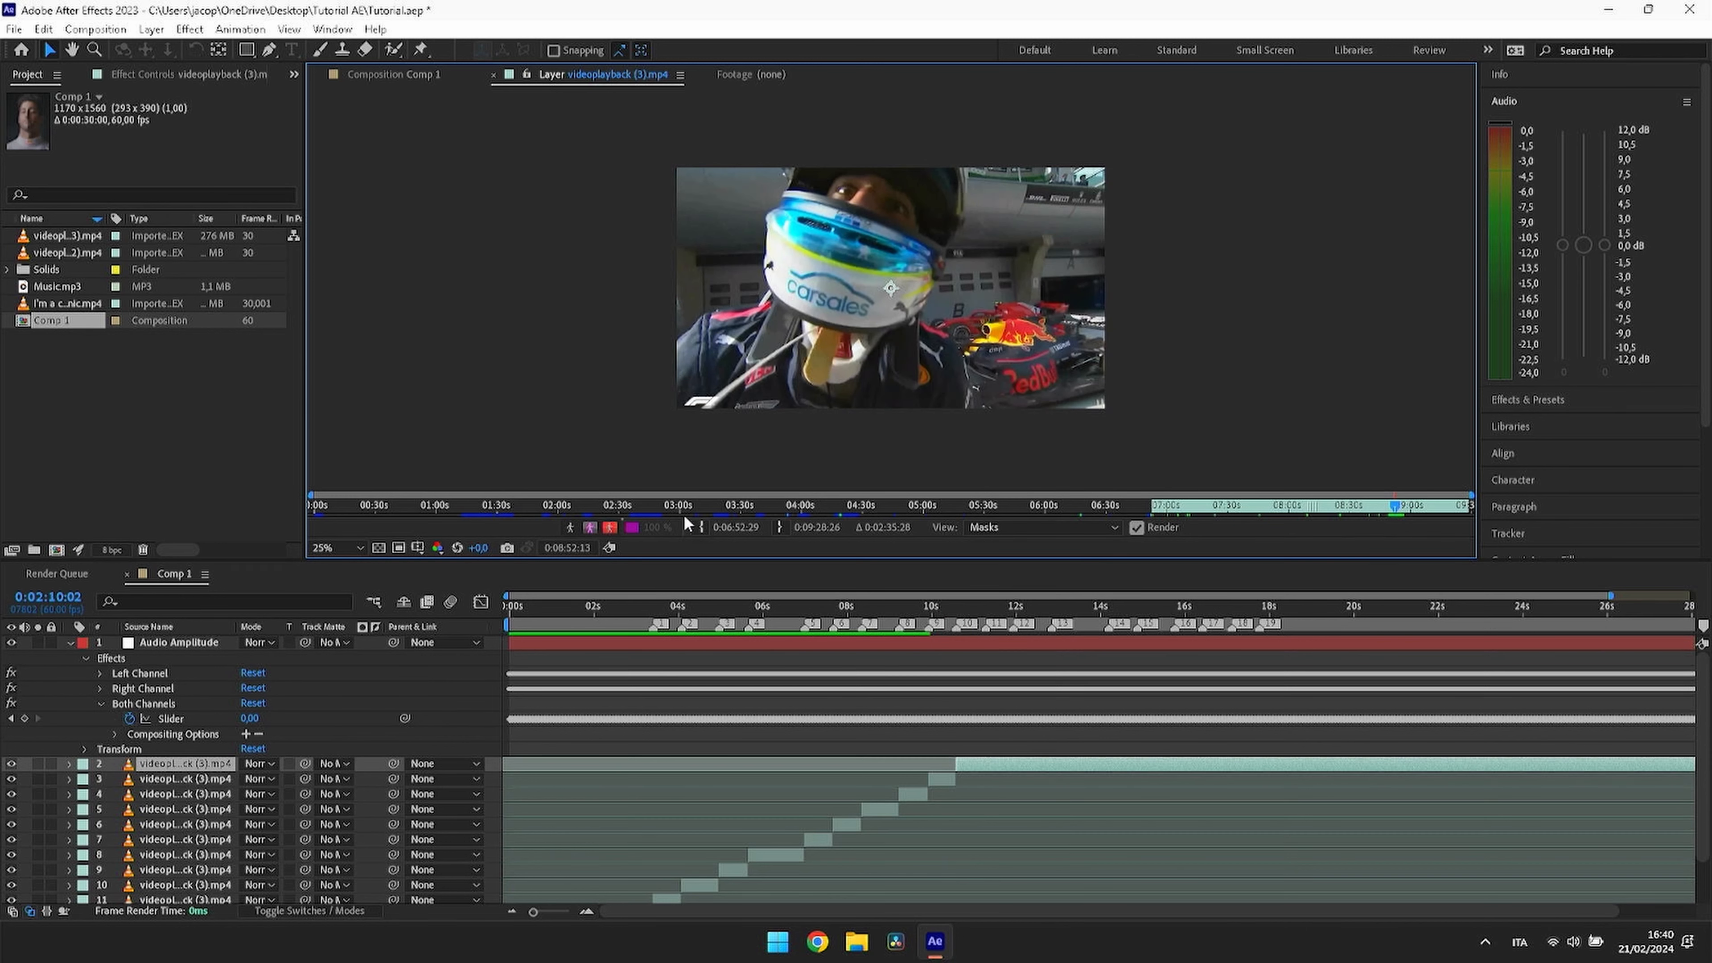
pyautogui.click(701, 527)
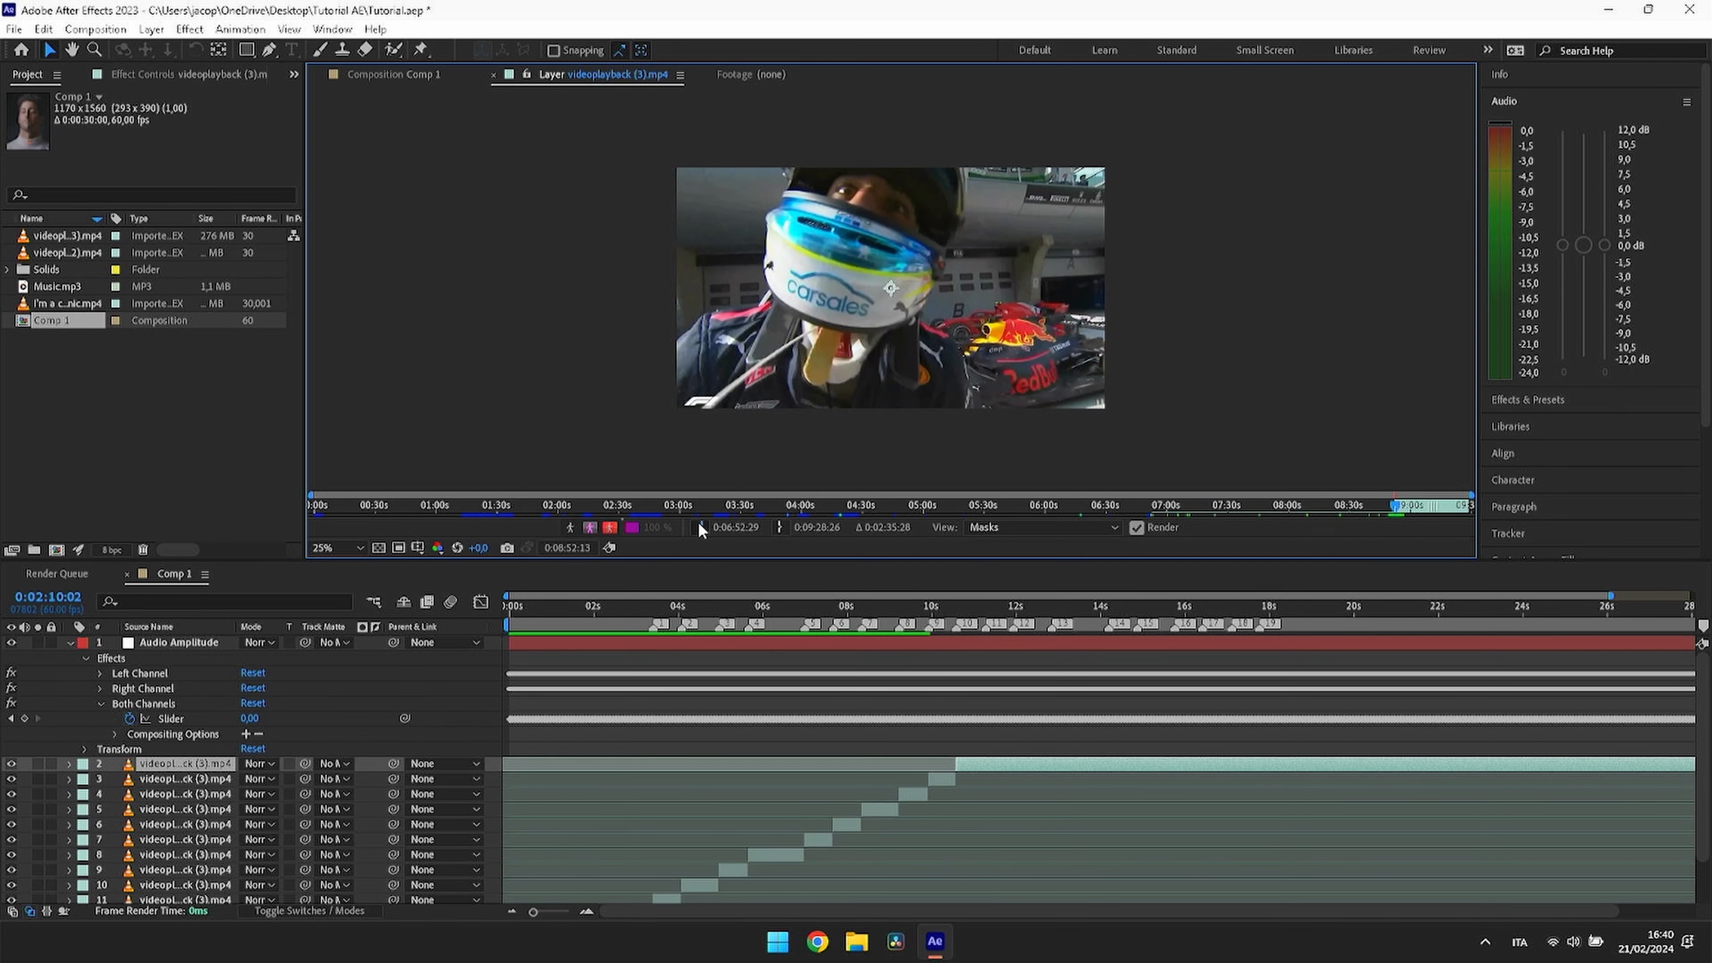
pyautogui.rightClick(987, 627)
pyautogui.click(1069, 687)
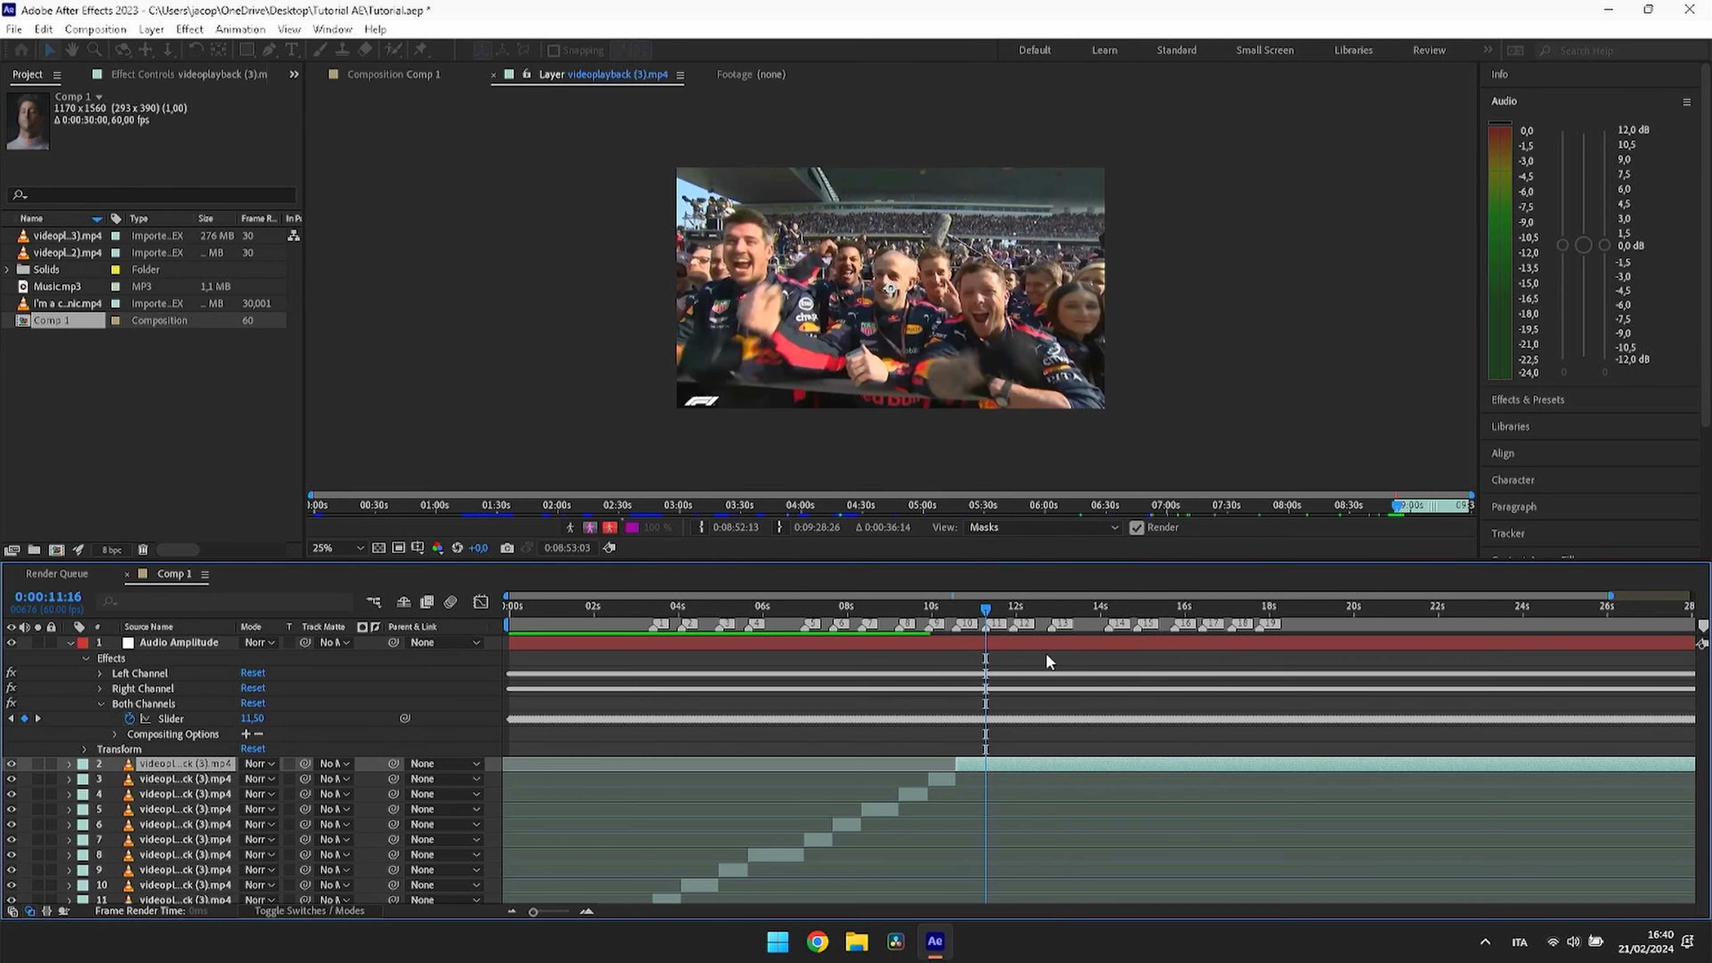
pyautogui.moveTo(988, 611); pyautogui.dragTo(977, 632)
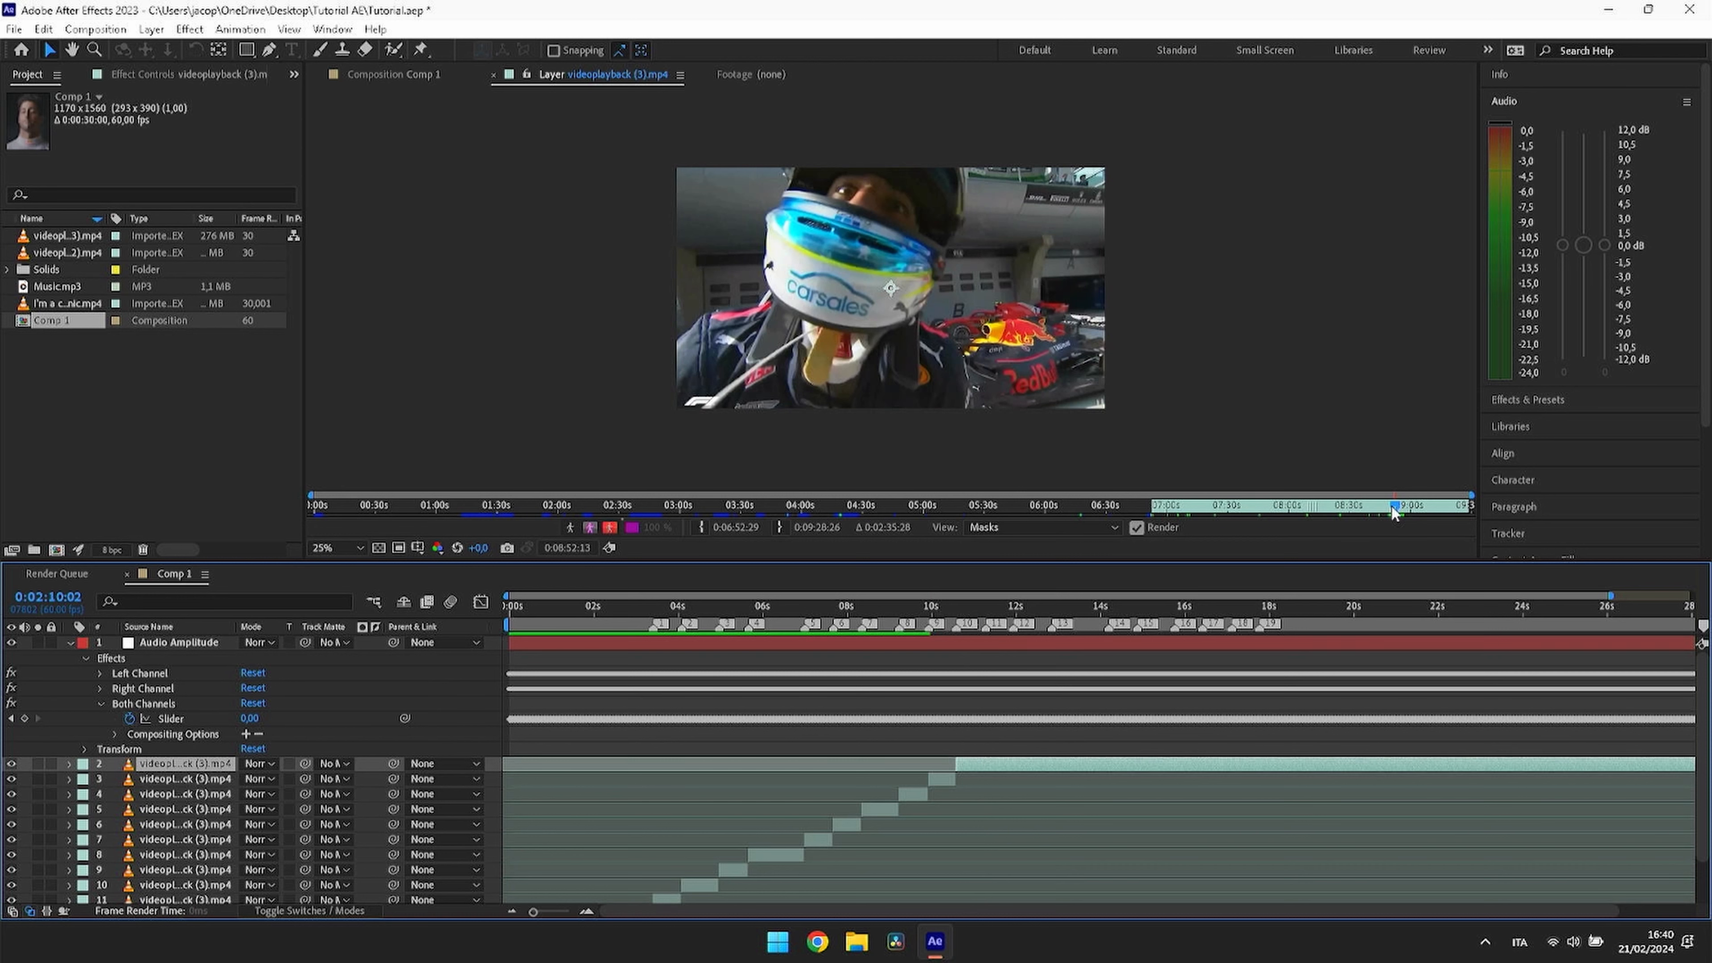
# Step: Find an earlier moment of the driver's helmet shot and set the extended clip's in point to 0:08:51:23
pyautogui.click(1394, 512)
pyautogui.moveTo(1393, 516); pyautogui.dragTo(1392, 515)
pyautogui.press('space')
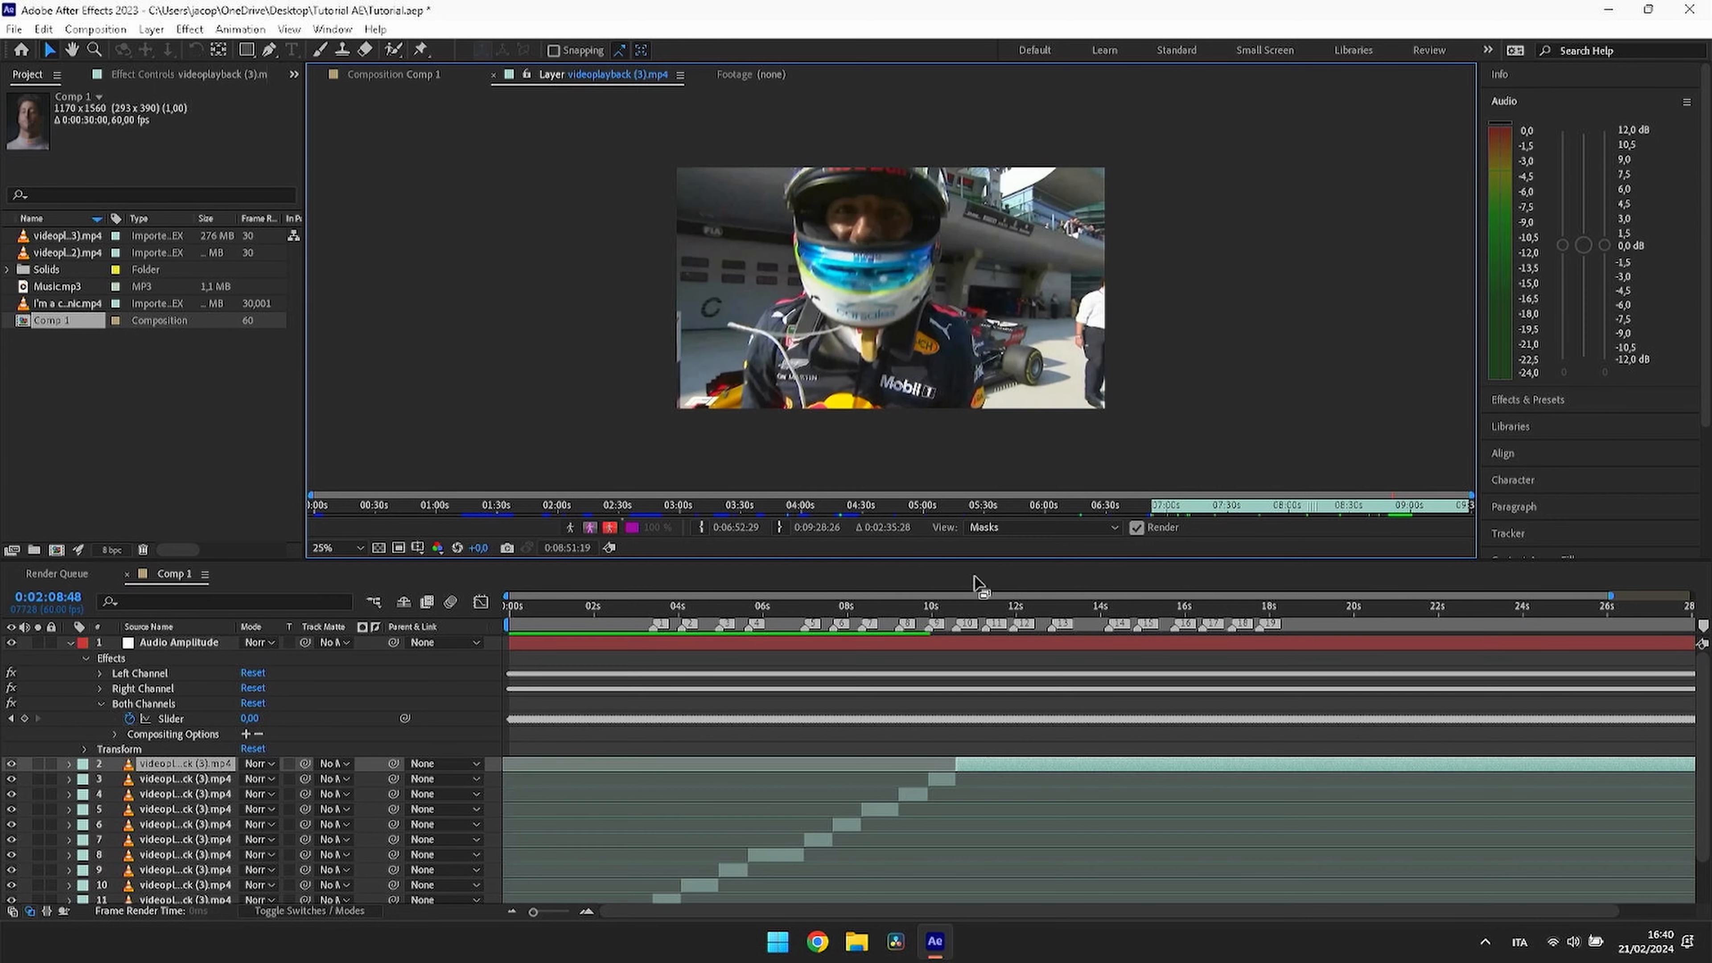
pyautogui.click(700, 527)
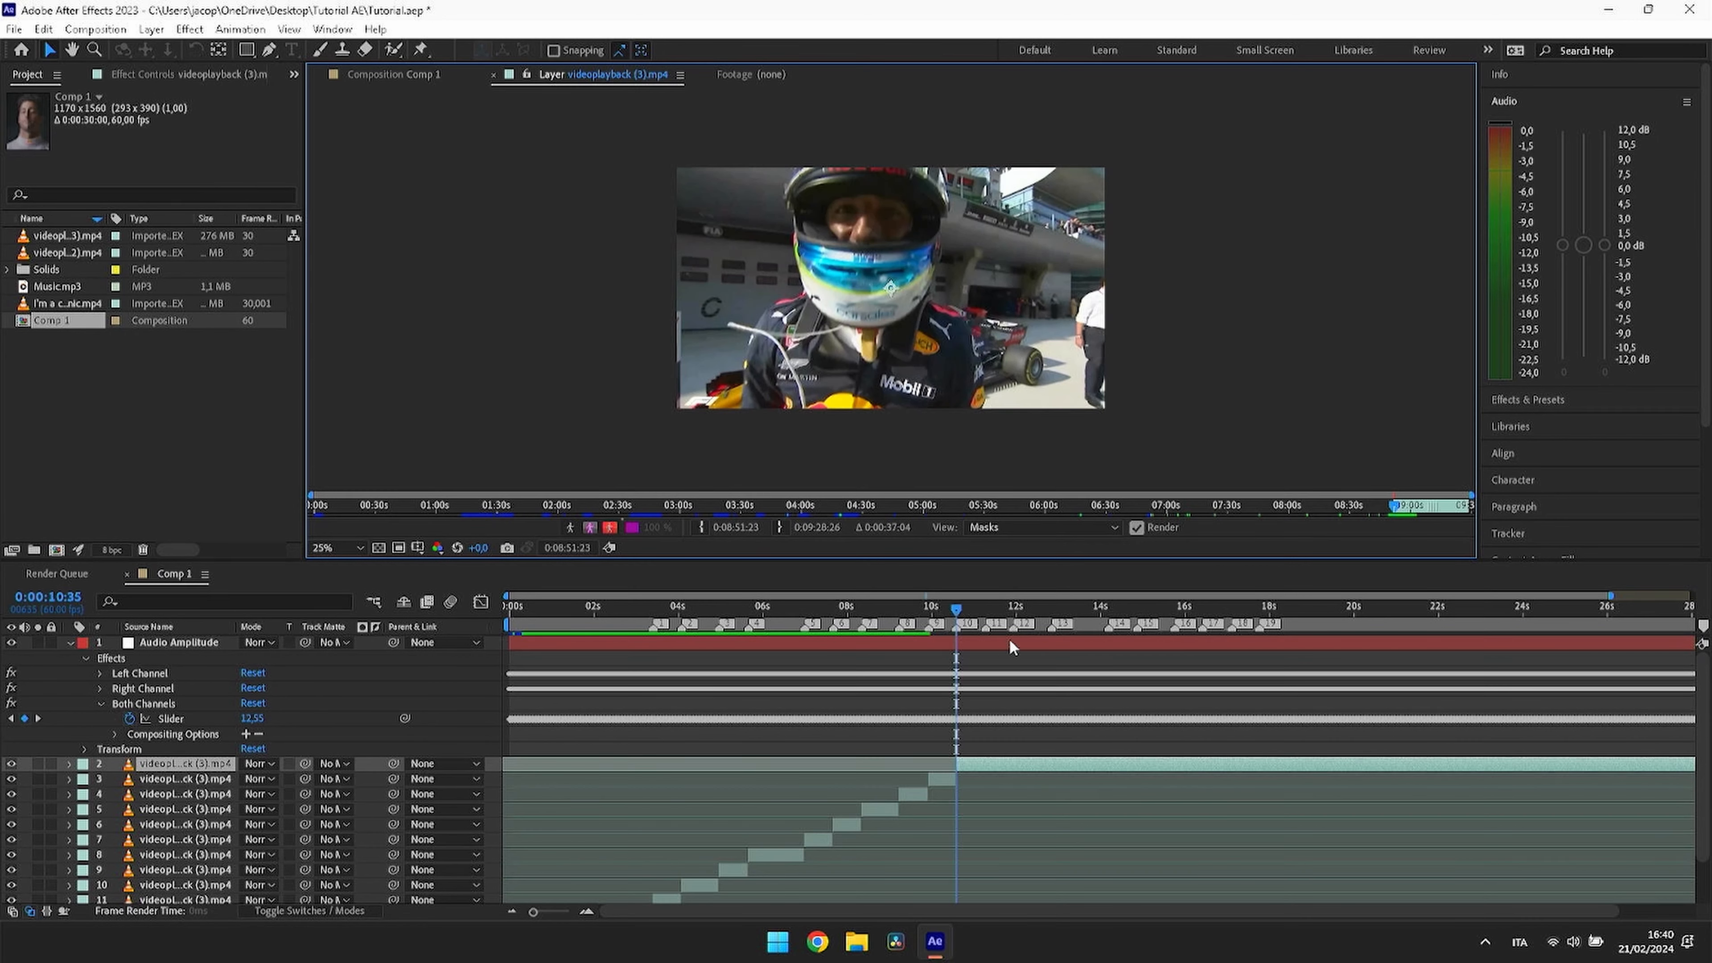
# Step: Split the helmet clip at the eleventh composition marker, 0:00:11:16, and delete the piece after the cut
pyautogui.rightClick(984, 627)
pyautogui.click(1049, 688)
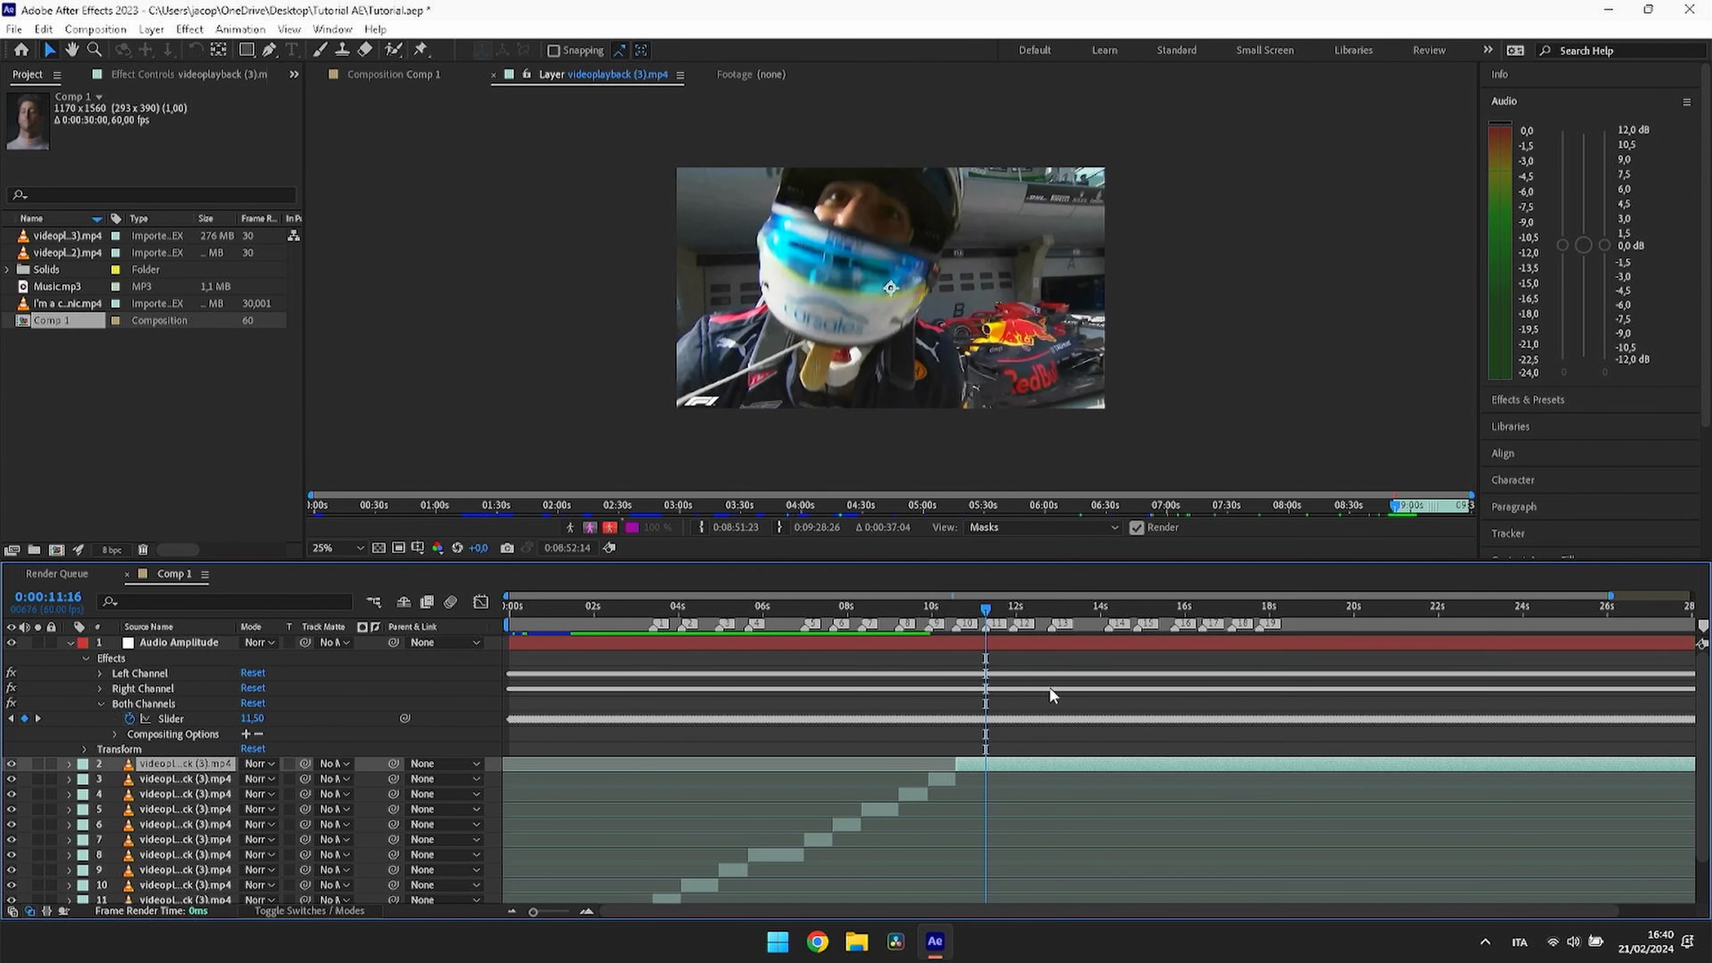
pyautogui.hotkey('ctrl', 'shift', 'd')
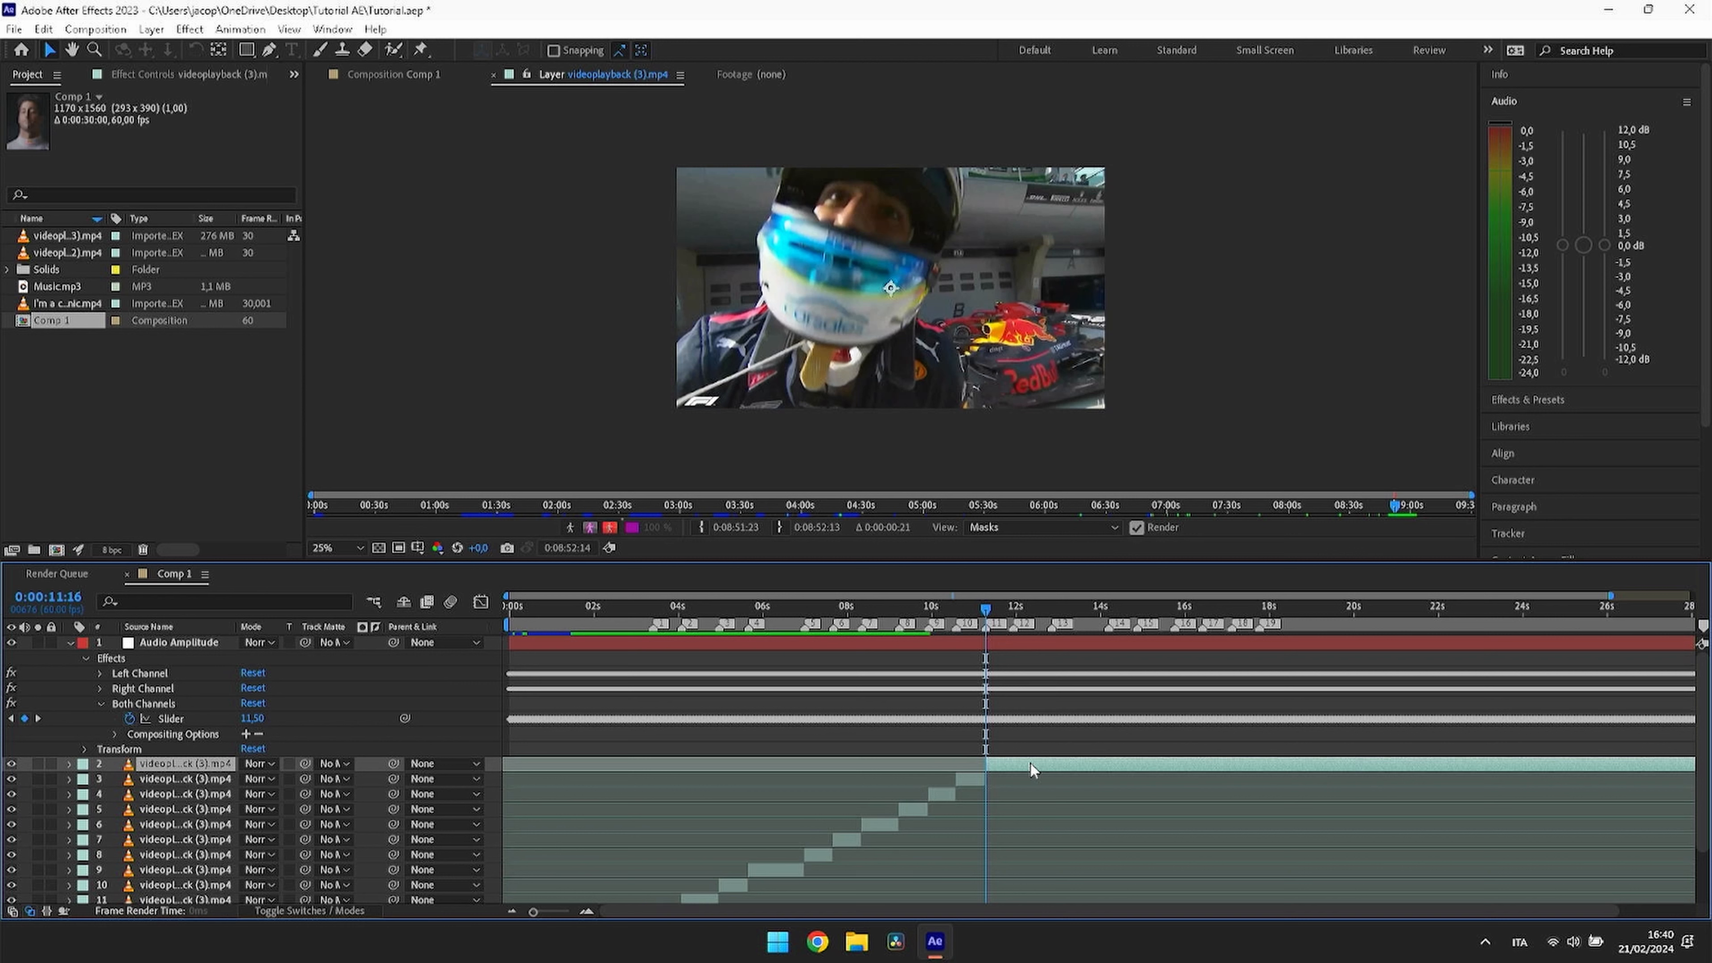
pyautogui.press('Delete')
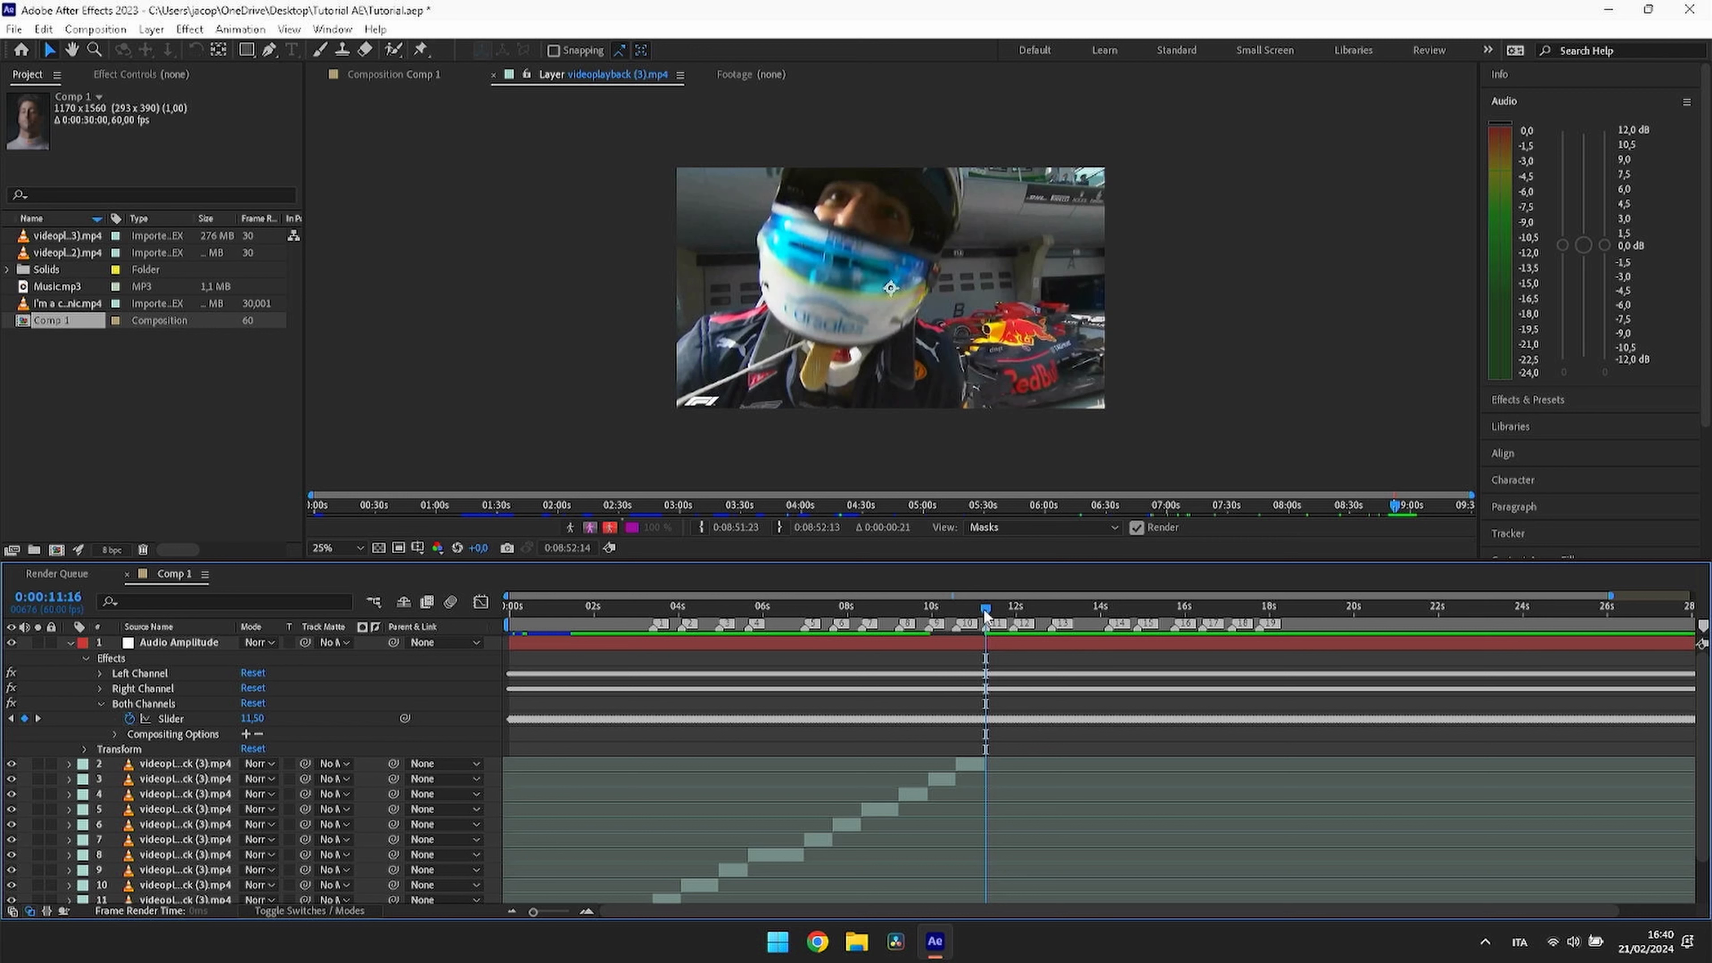
# Step: Return to the Comp 1 view and review the cuts from the new helmet clip back to the opening interview clip
pyautogui.doubleClick(61, 322)
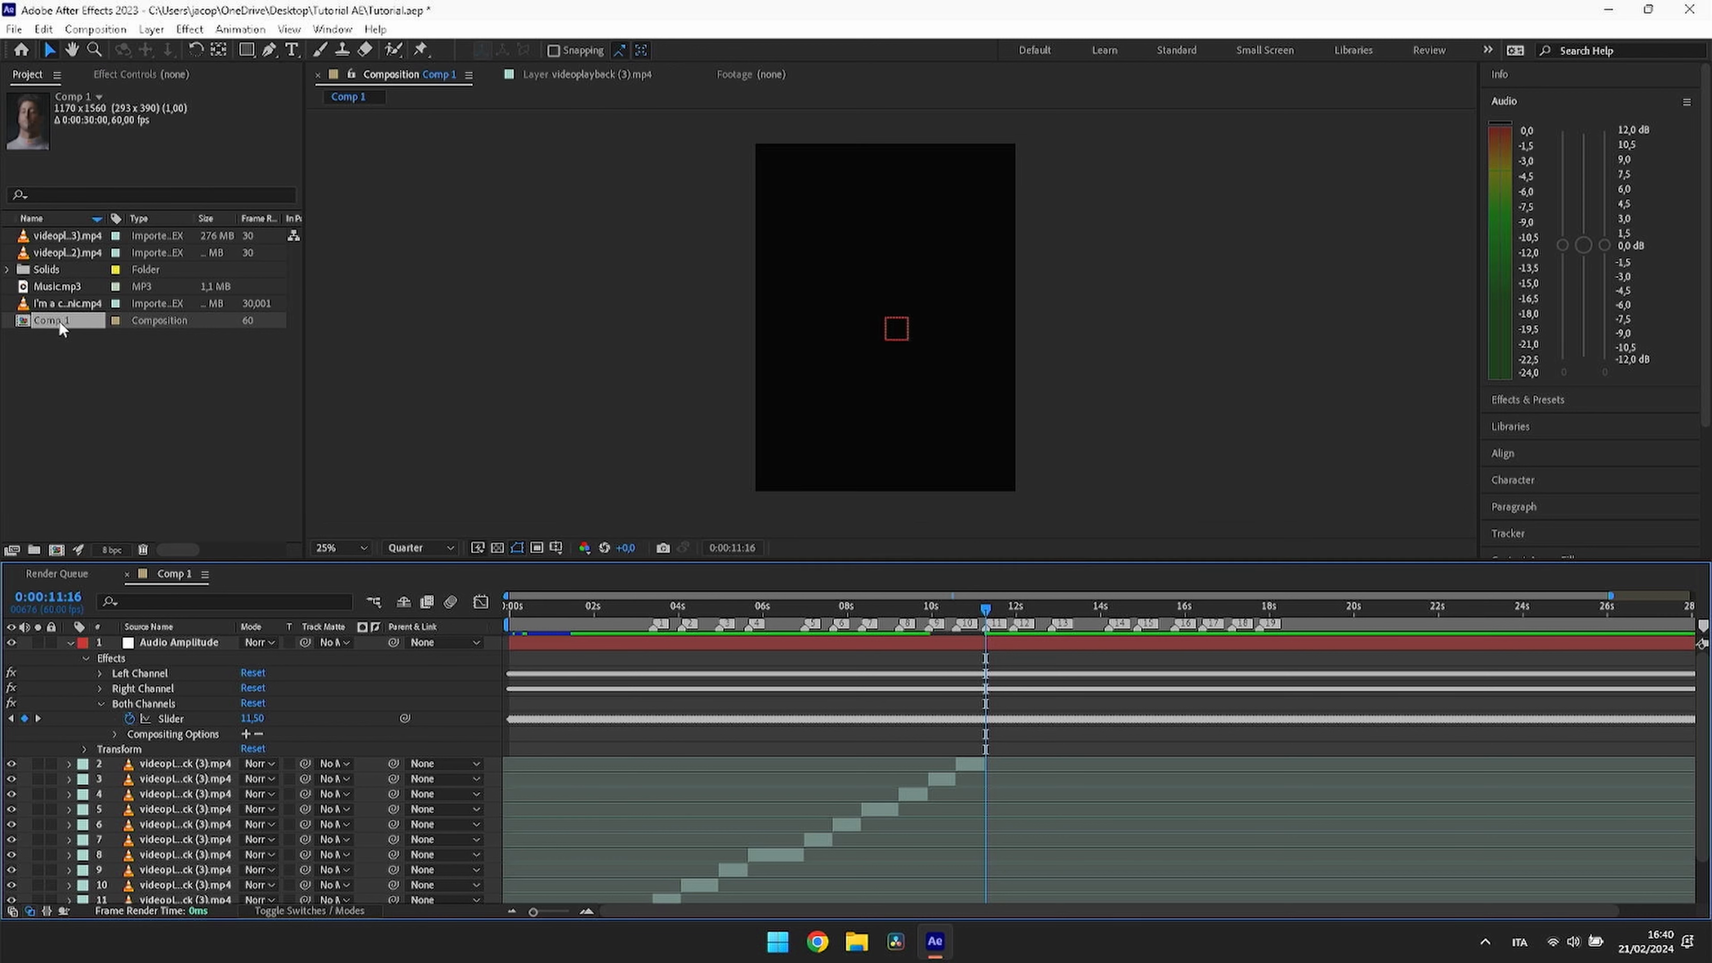
pyautogui.moveTo(966, 622); pyautogui.dragTo(957, 751)
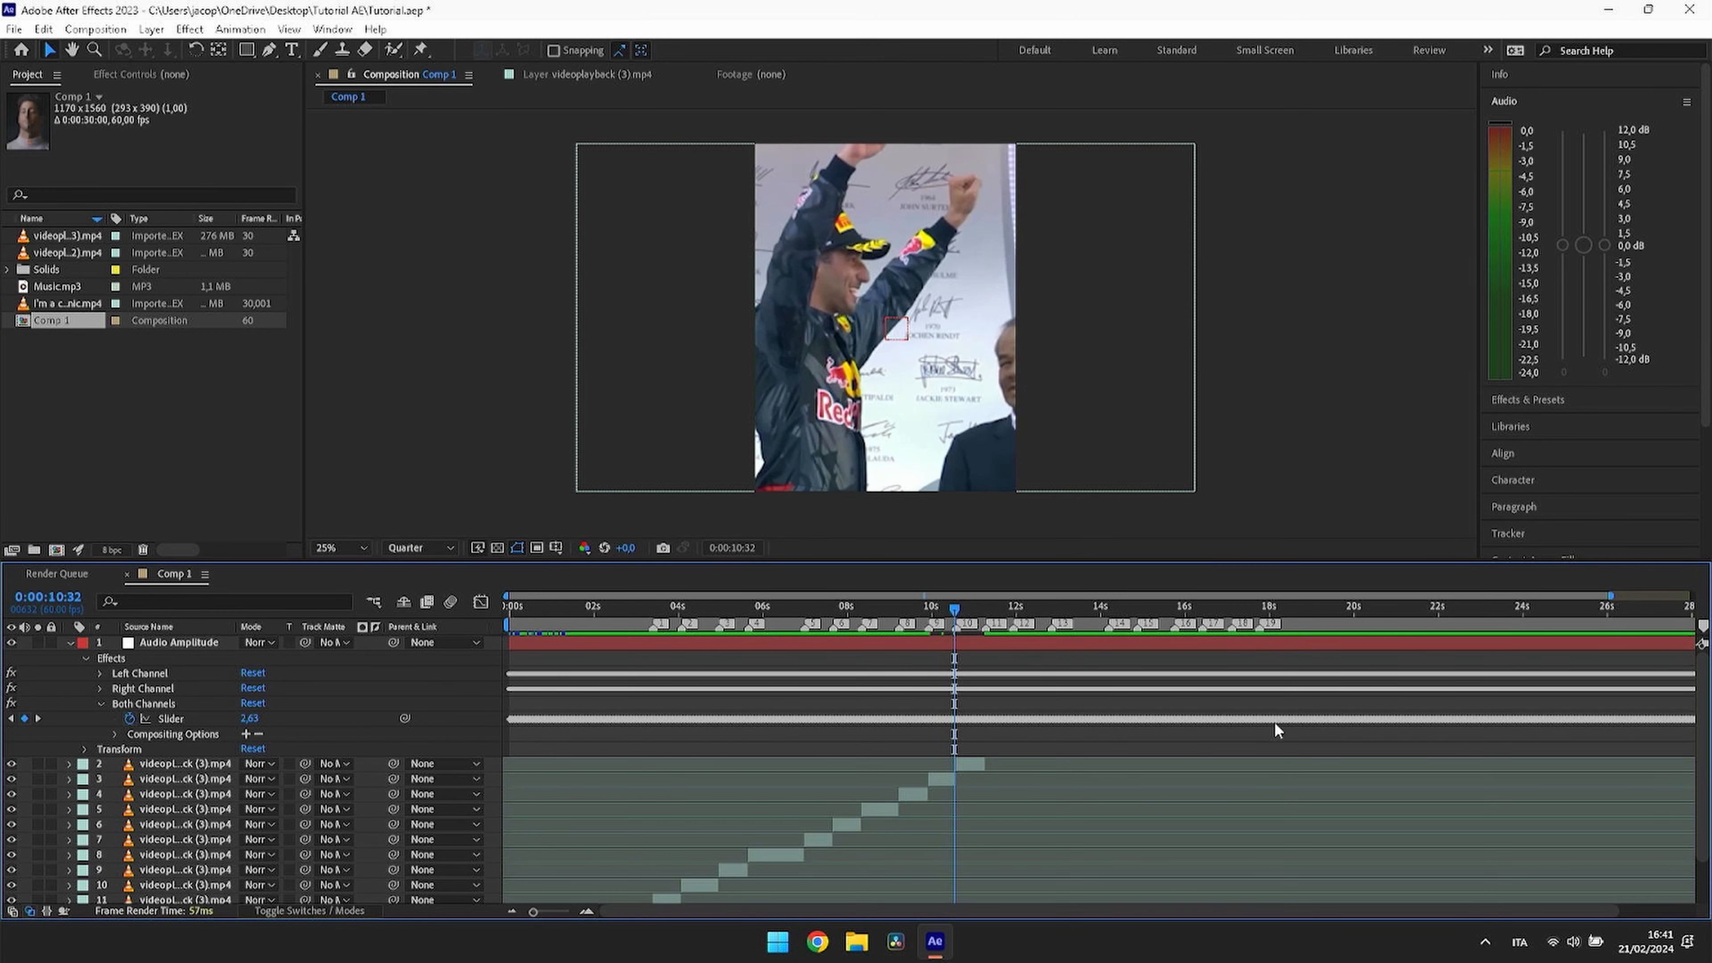
pyautogui.click(851, 608)
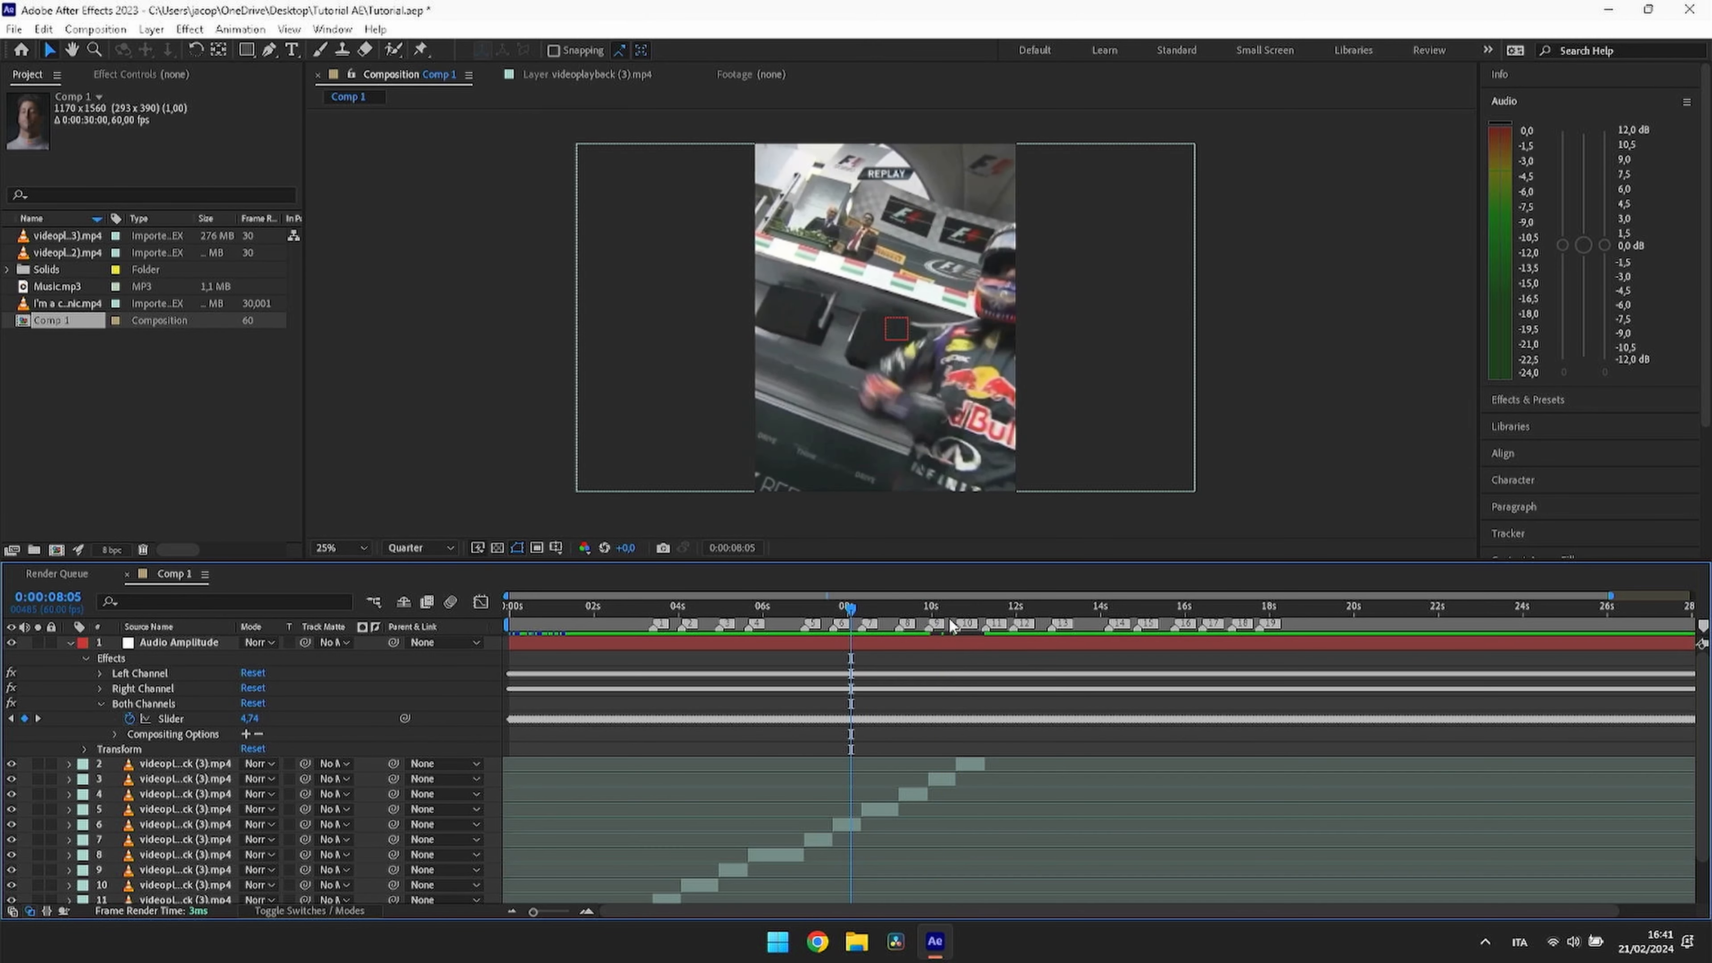
pyautogui.moveTo(852, 667); pyautogui.dragTo(643, 723)
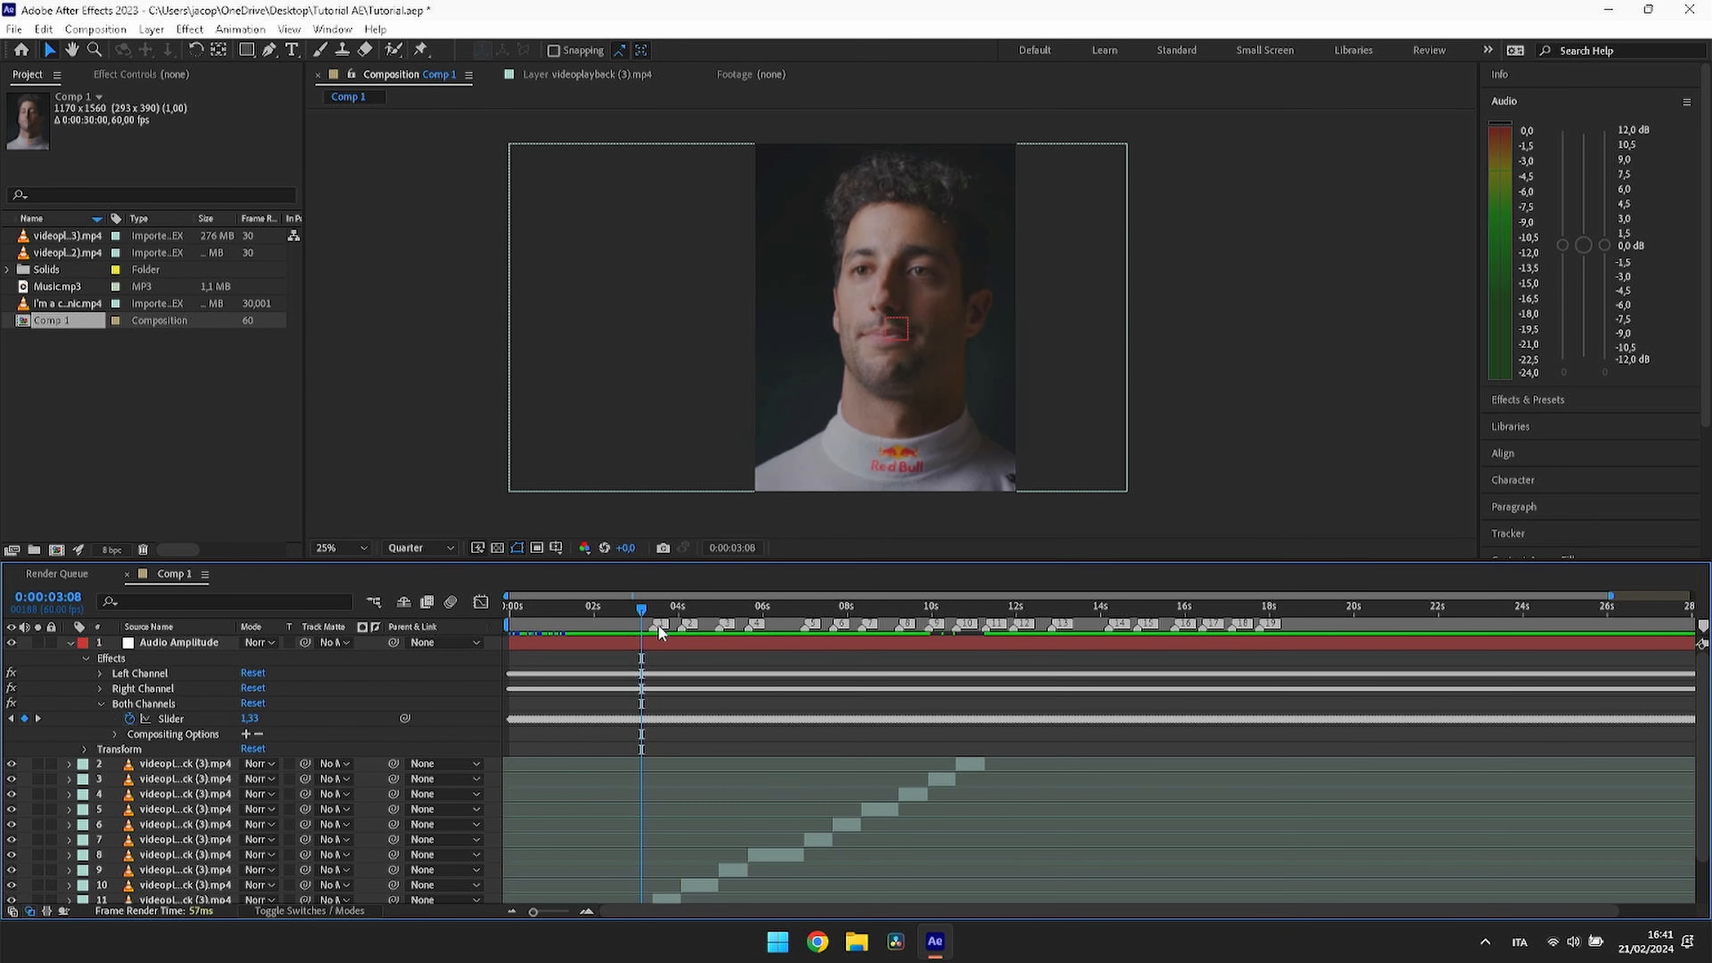
# Step: Go to the first marker at 0:00:03:24 and pre-compose the podium clip starting there, moving all attributes and adjusting duration to its time span
pyautogui.click(657, 626)
pyautogui.rightClick(657, 626)
pyautogui.click(702, 689)
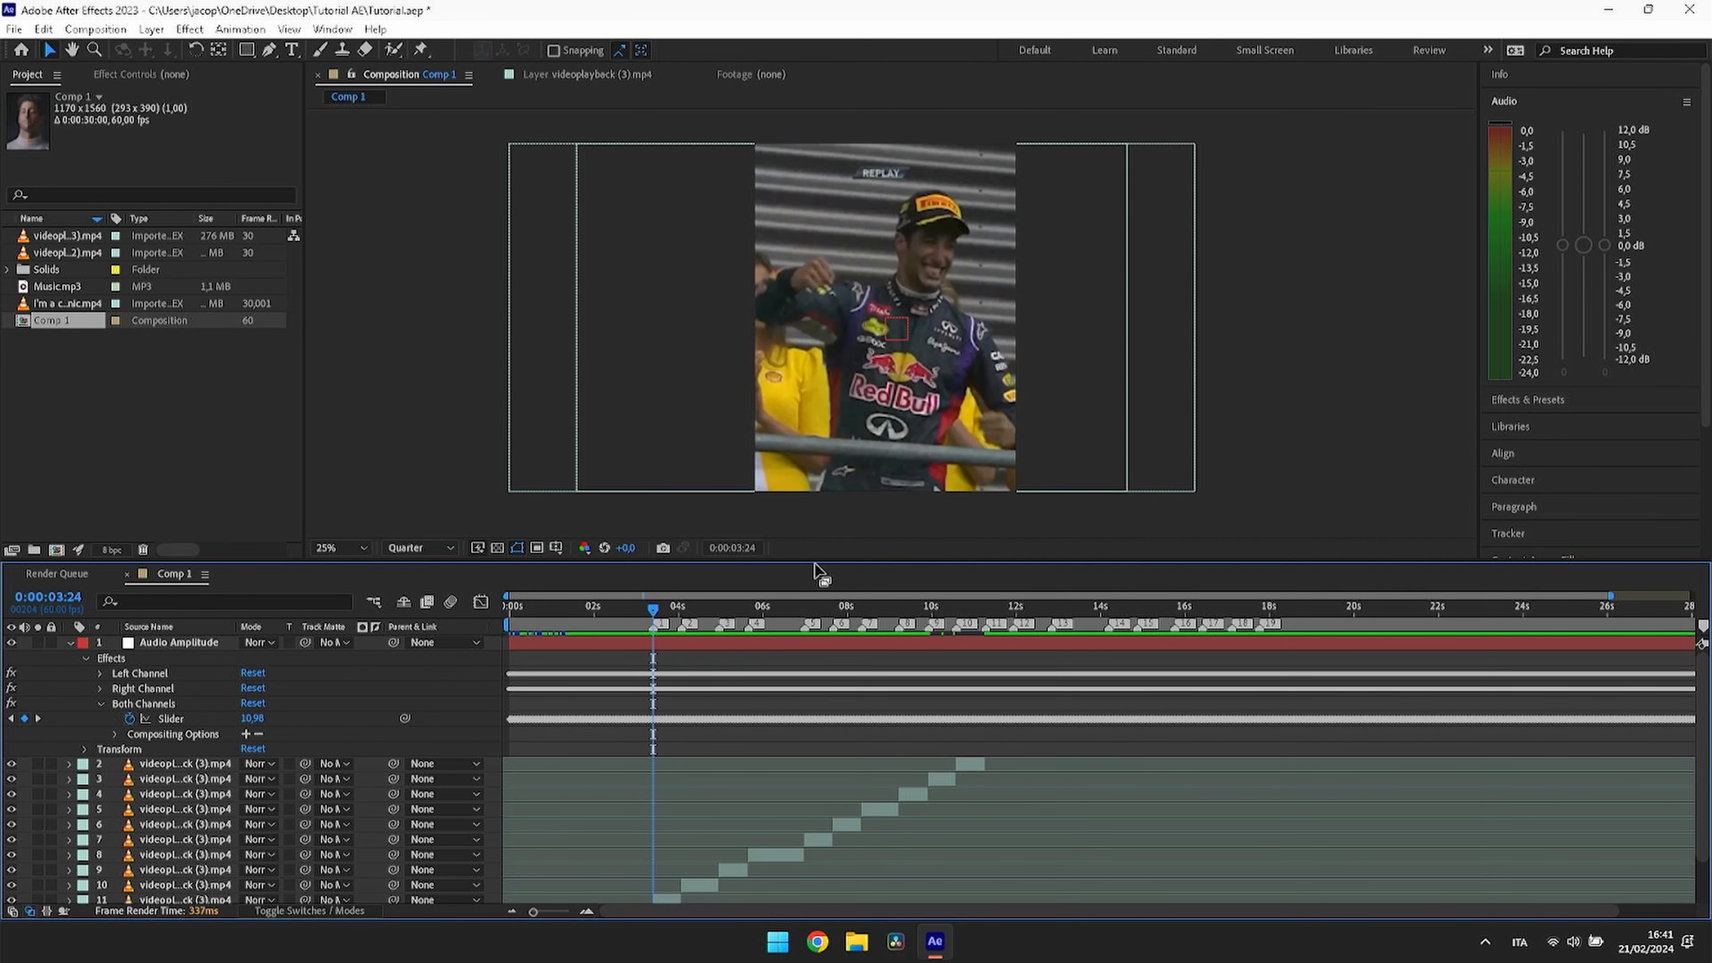
pyautogui.moveTo(824, 561); pyautogui.dragTo(829, 434)
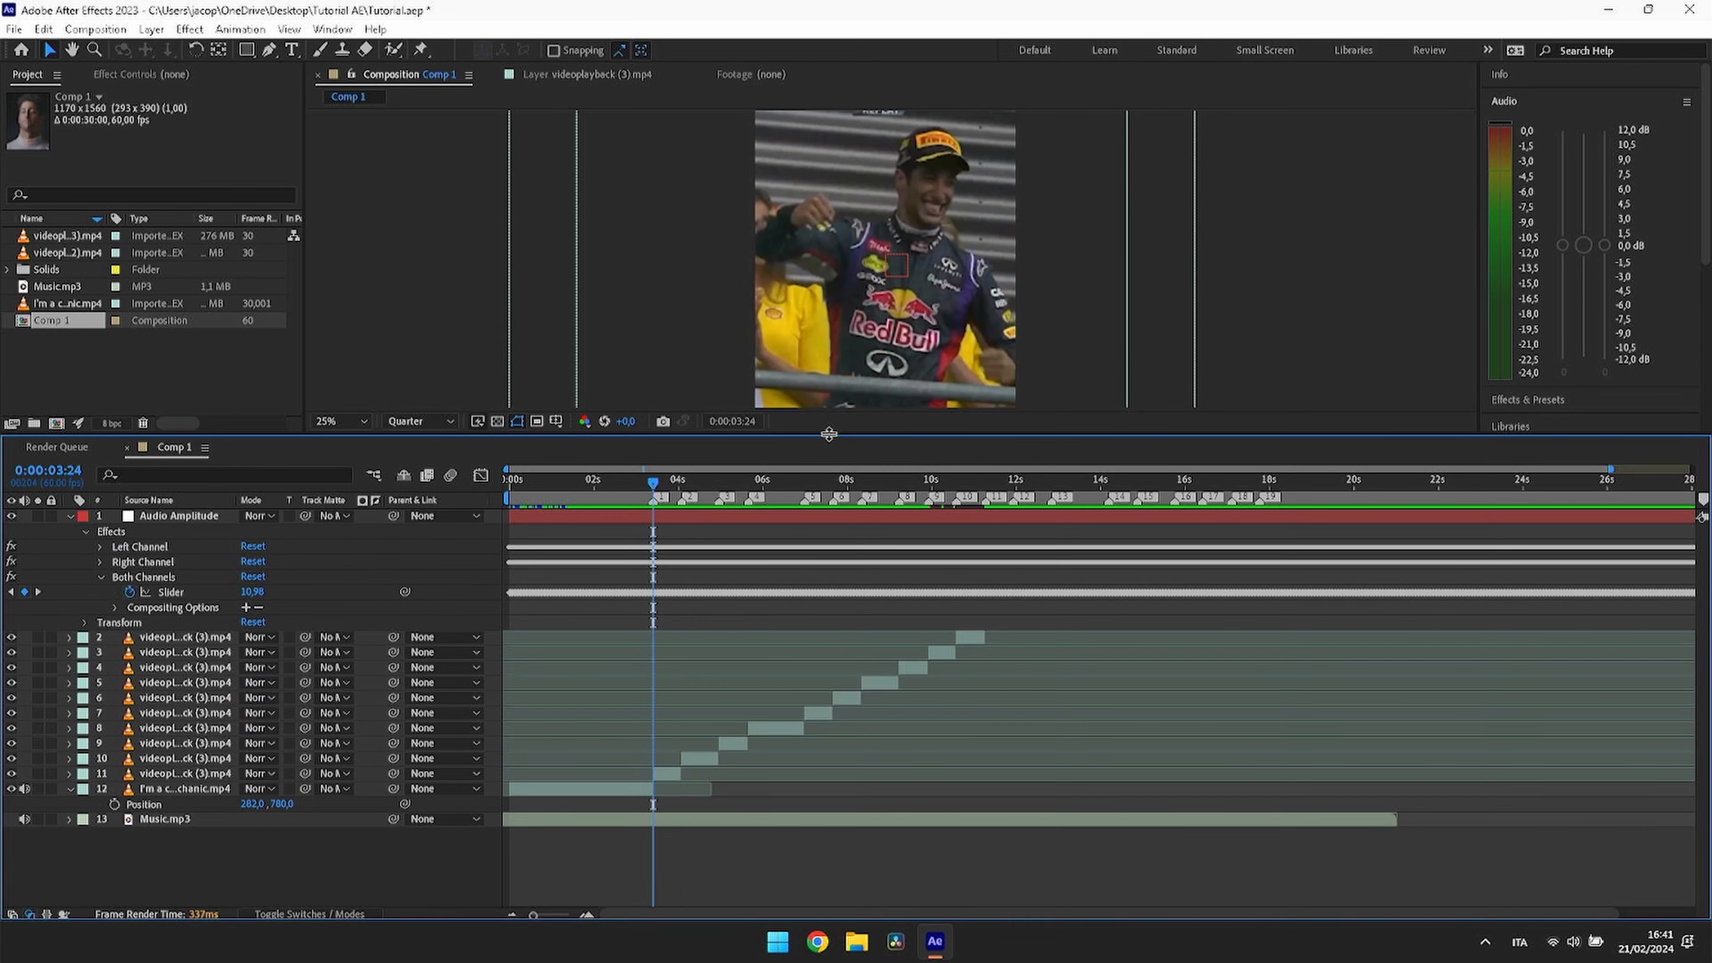
pyautogui.click(667, 777)
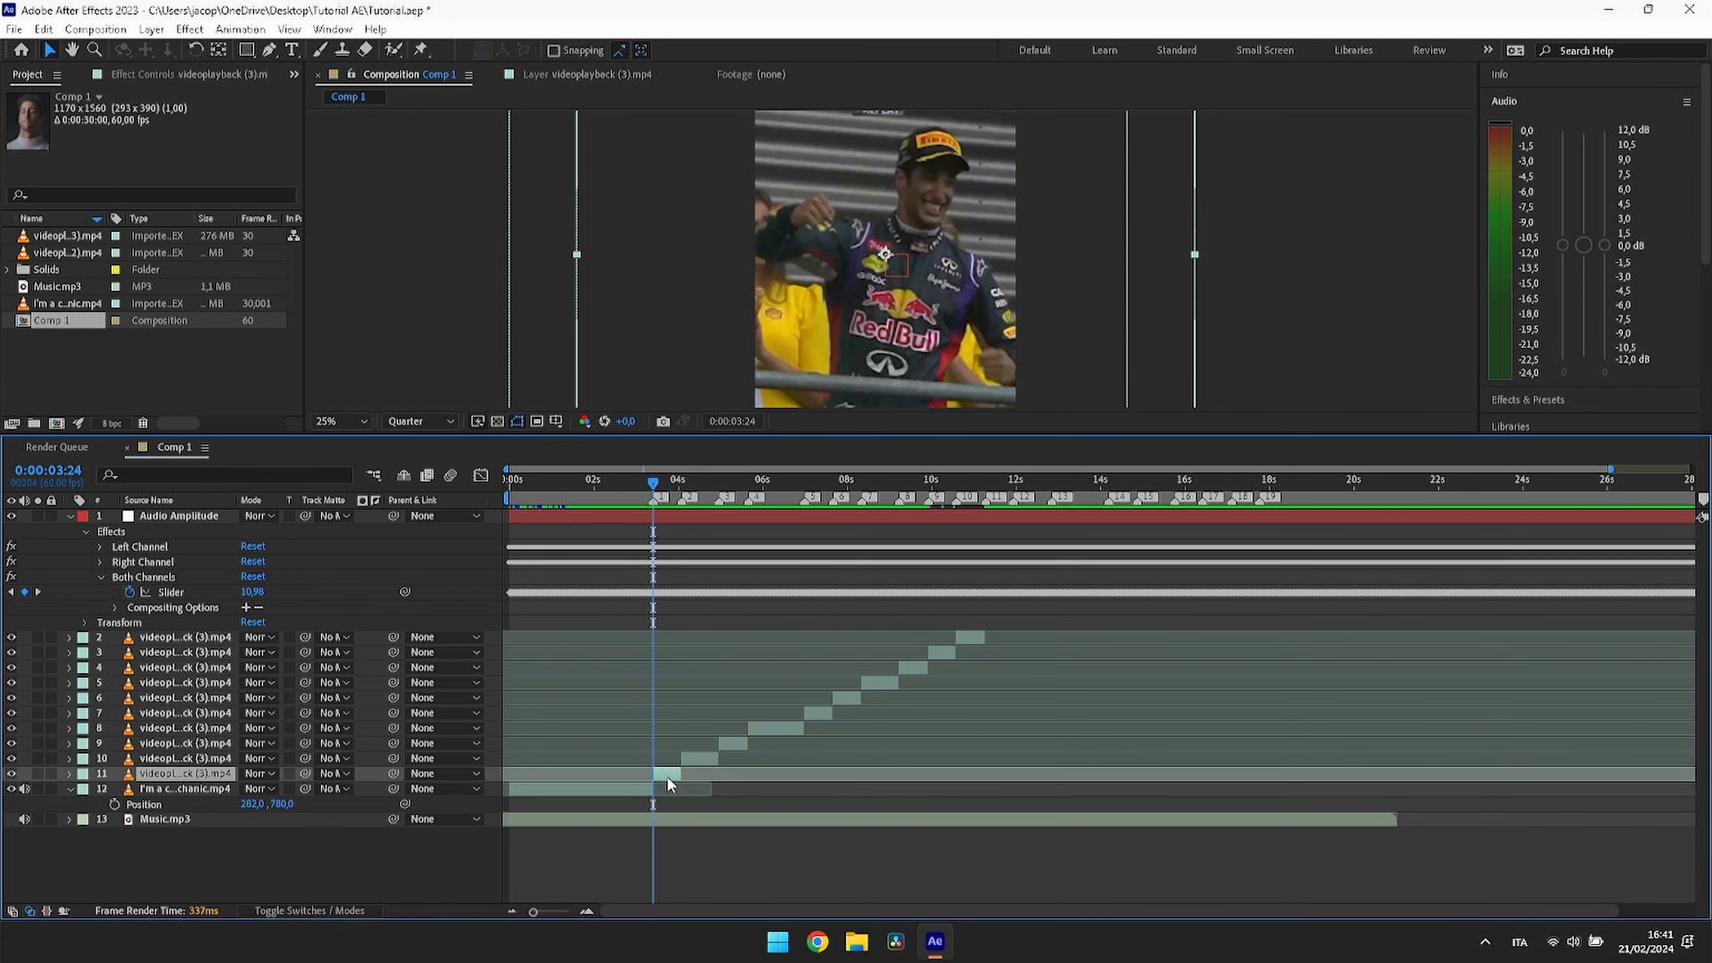
pyautogui.rightClick(667, 777)
pyautogui.click(752, 660)
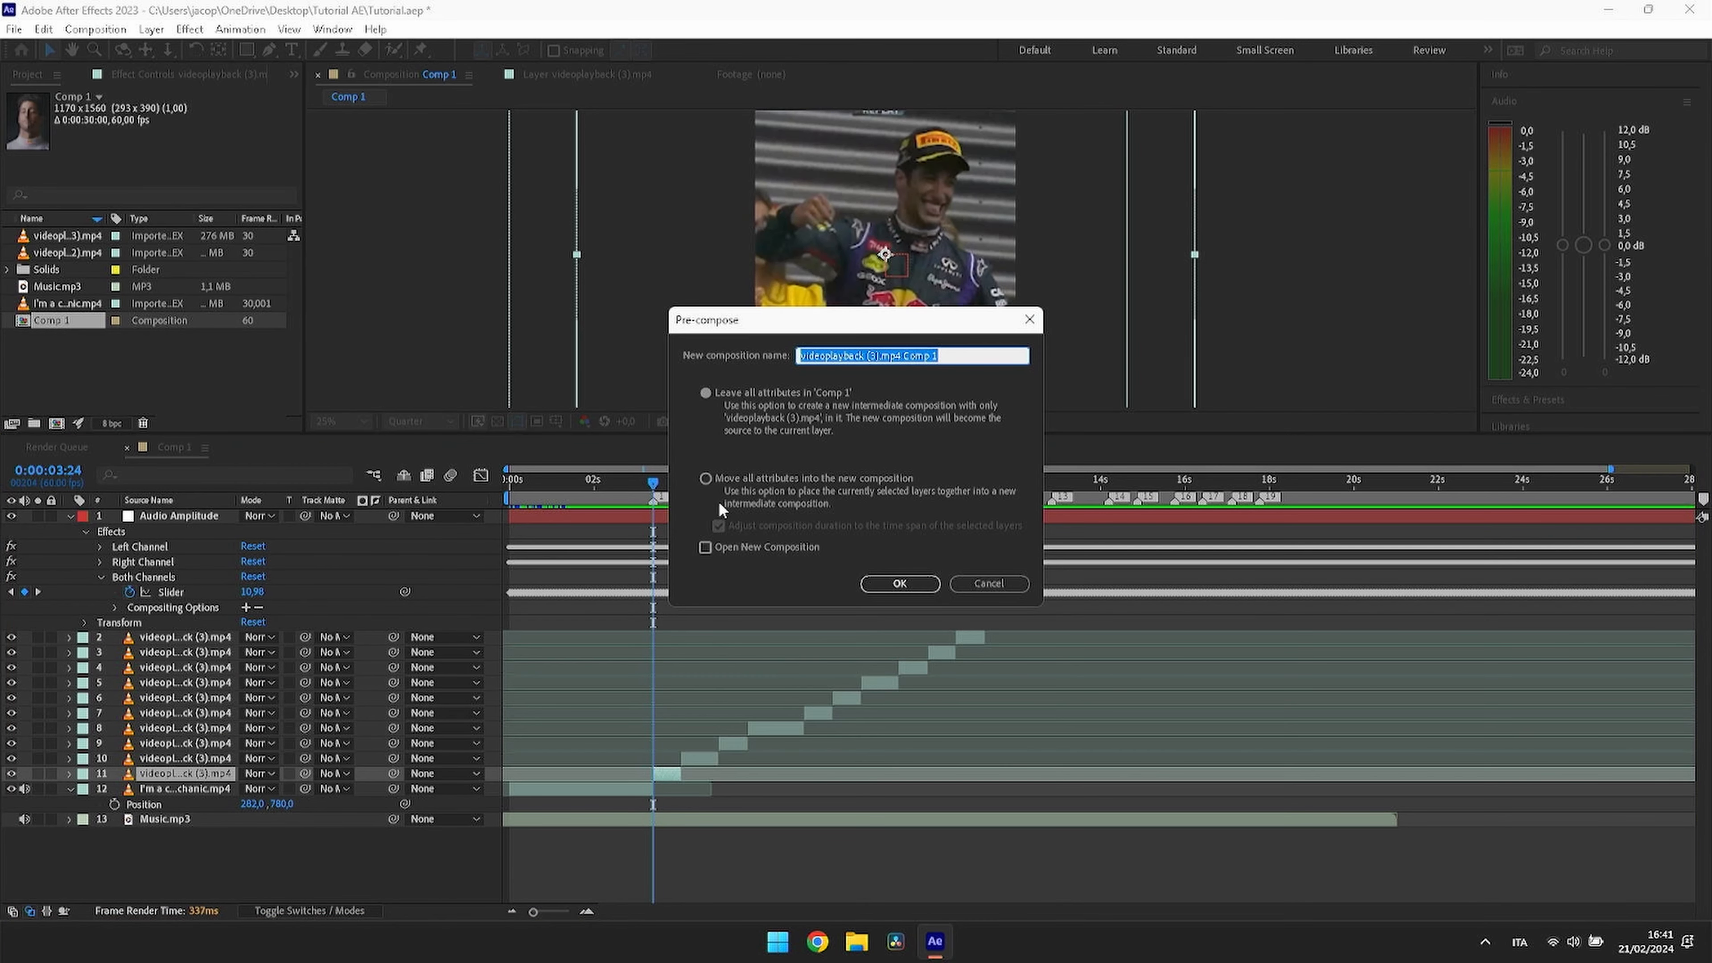
pyautogui.click(706, 478)
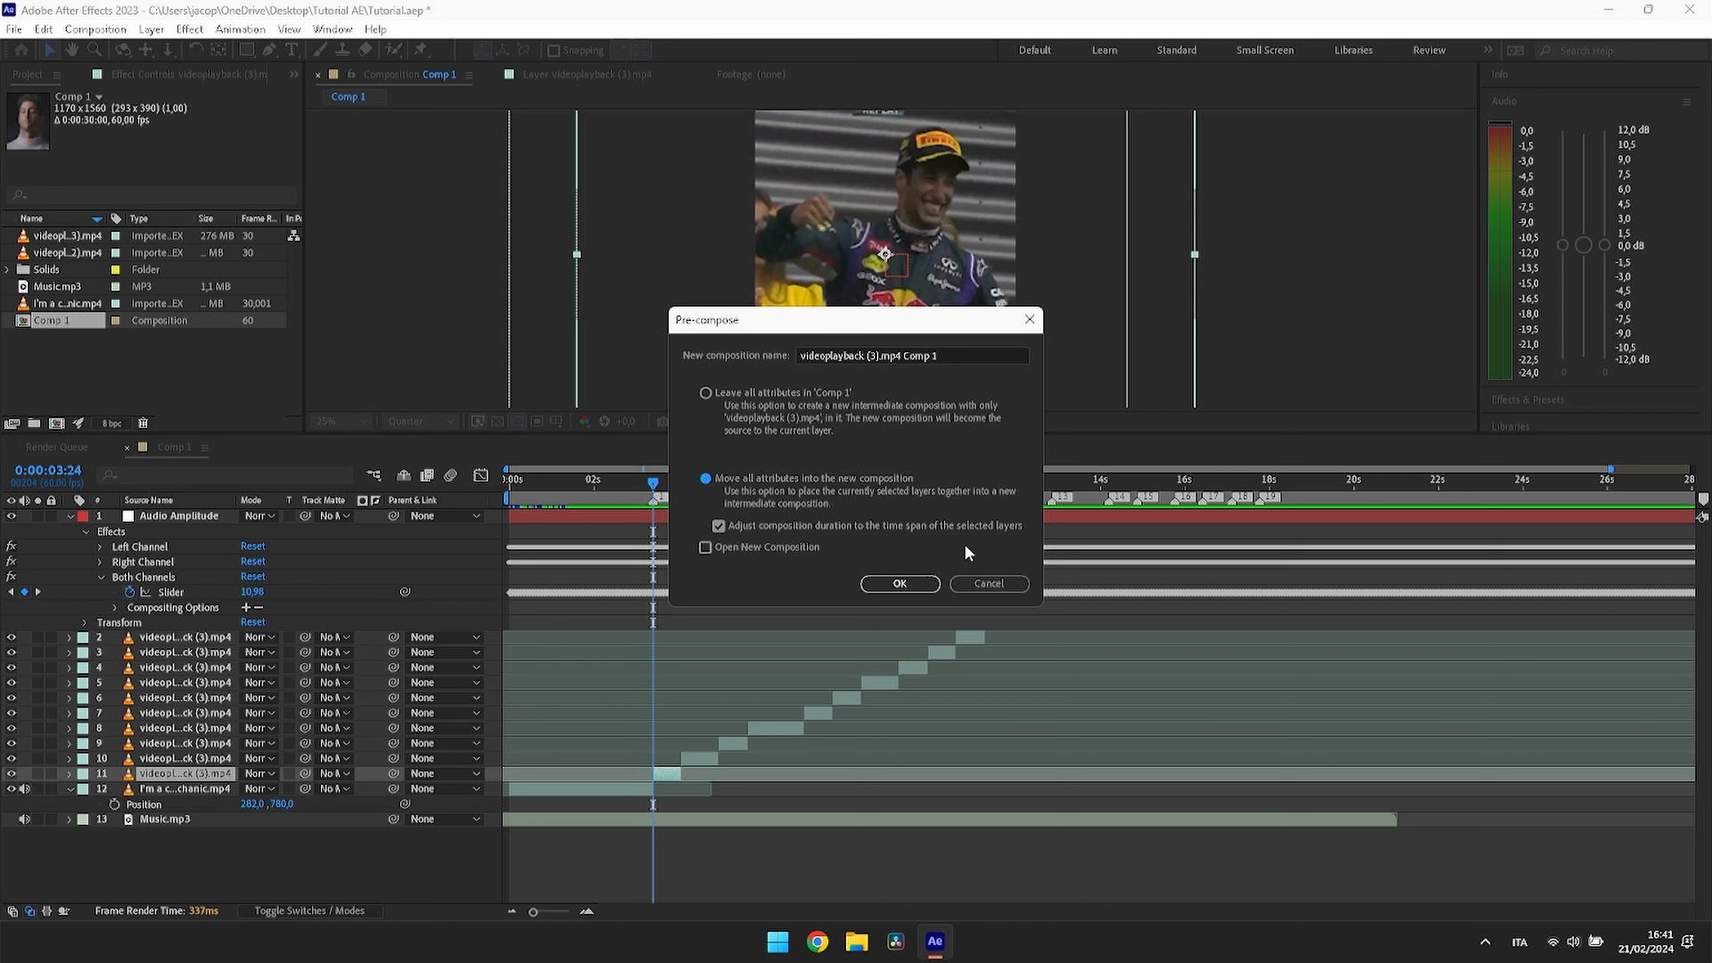
pyautogui.click(900, 584)
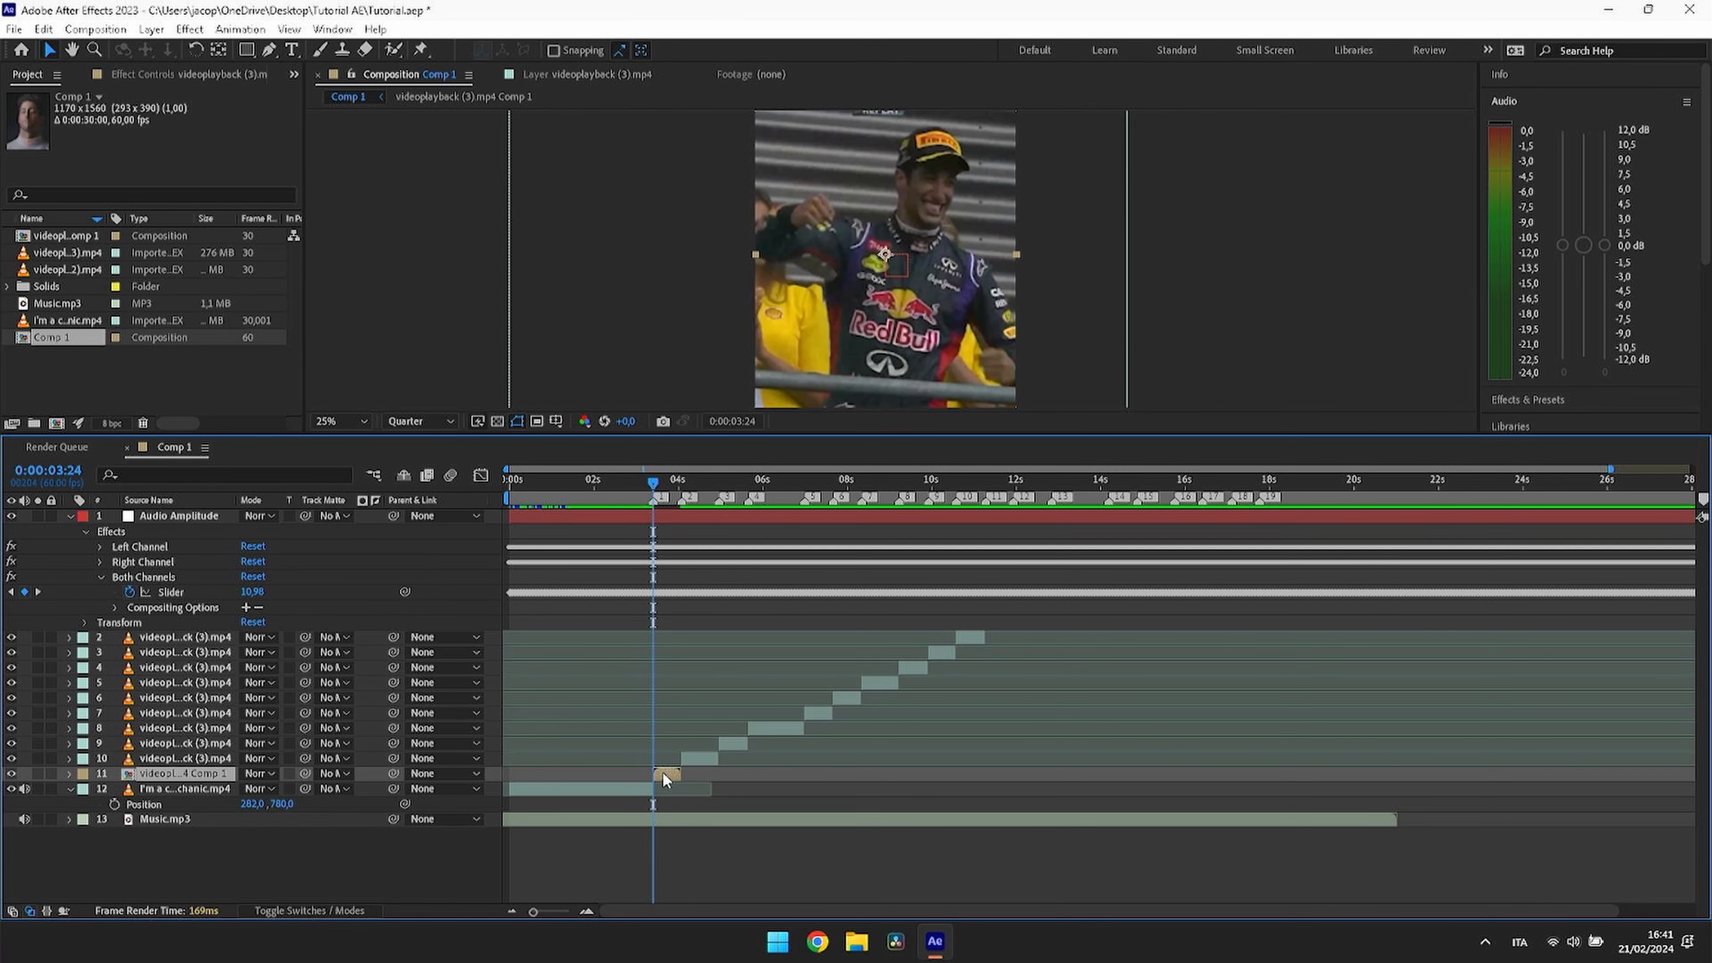
# Step: Go to the second marker at 0:00:04:04 and pre-compose the clip starting there, moving all attributes into the new composition
pyautogui.rightClick(680, 499)
pyautogui.click(796, 559)
pyautogui.click(703, 758)
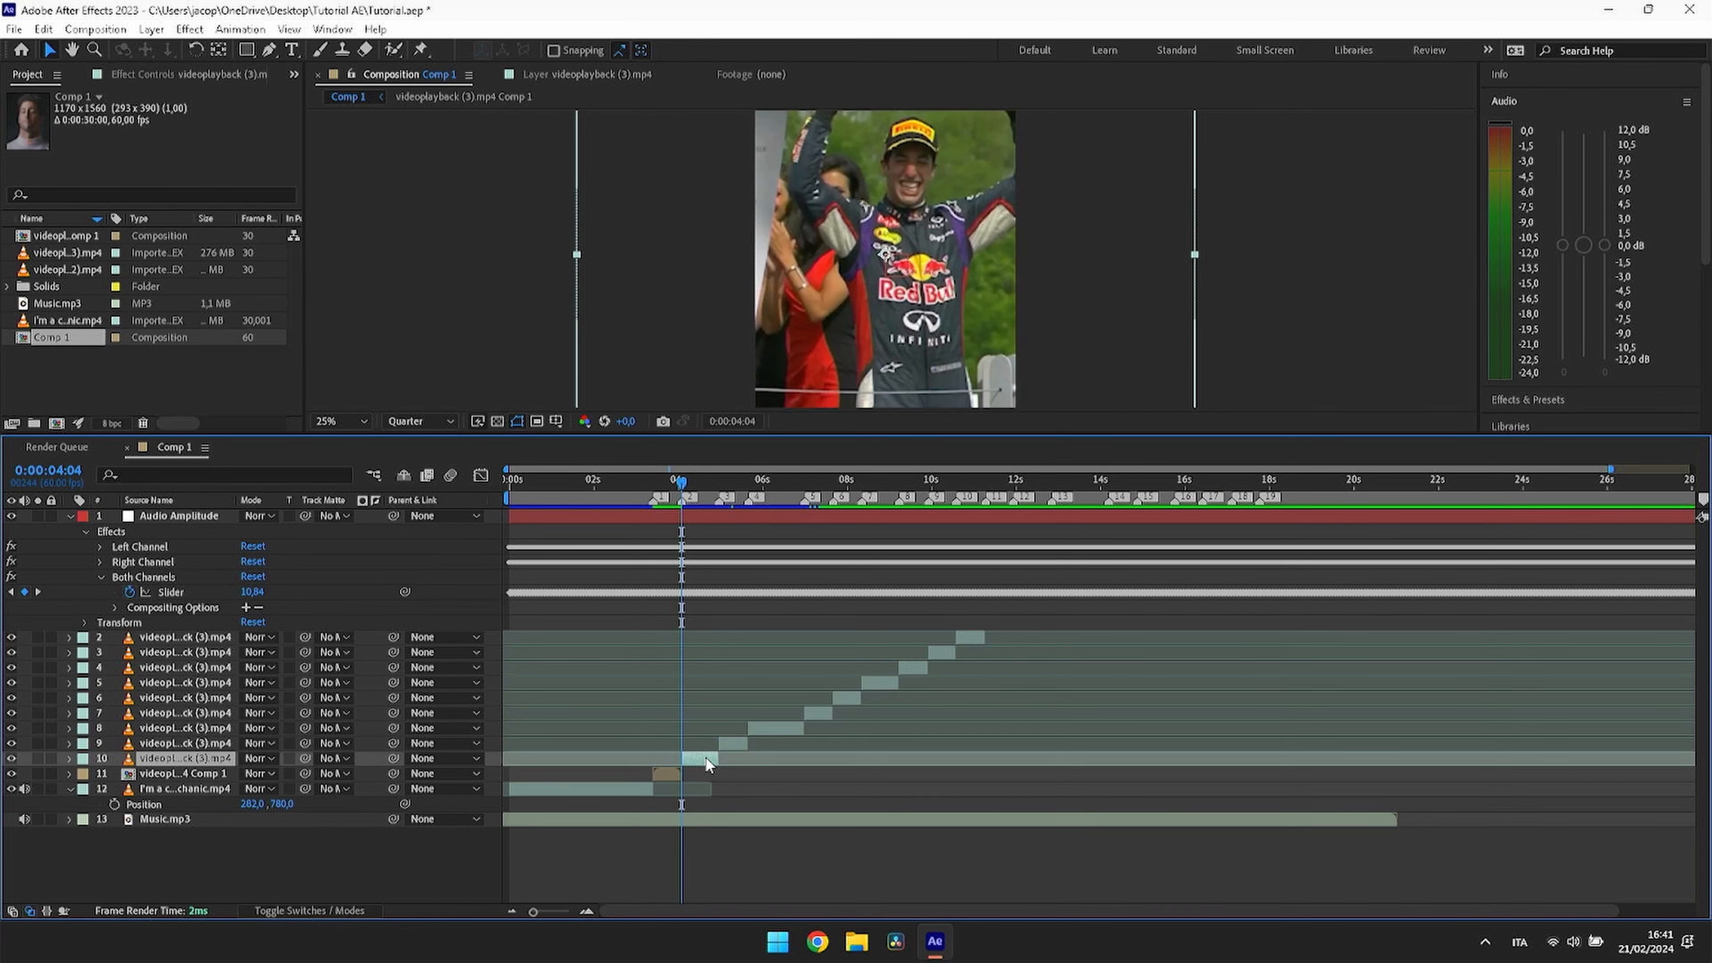
pyautogui.hotkey('ctrl', 'shift', 'c')
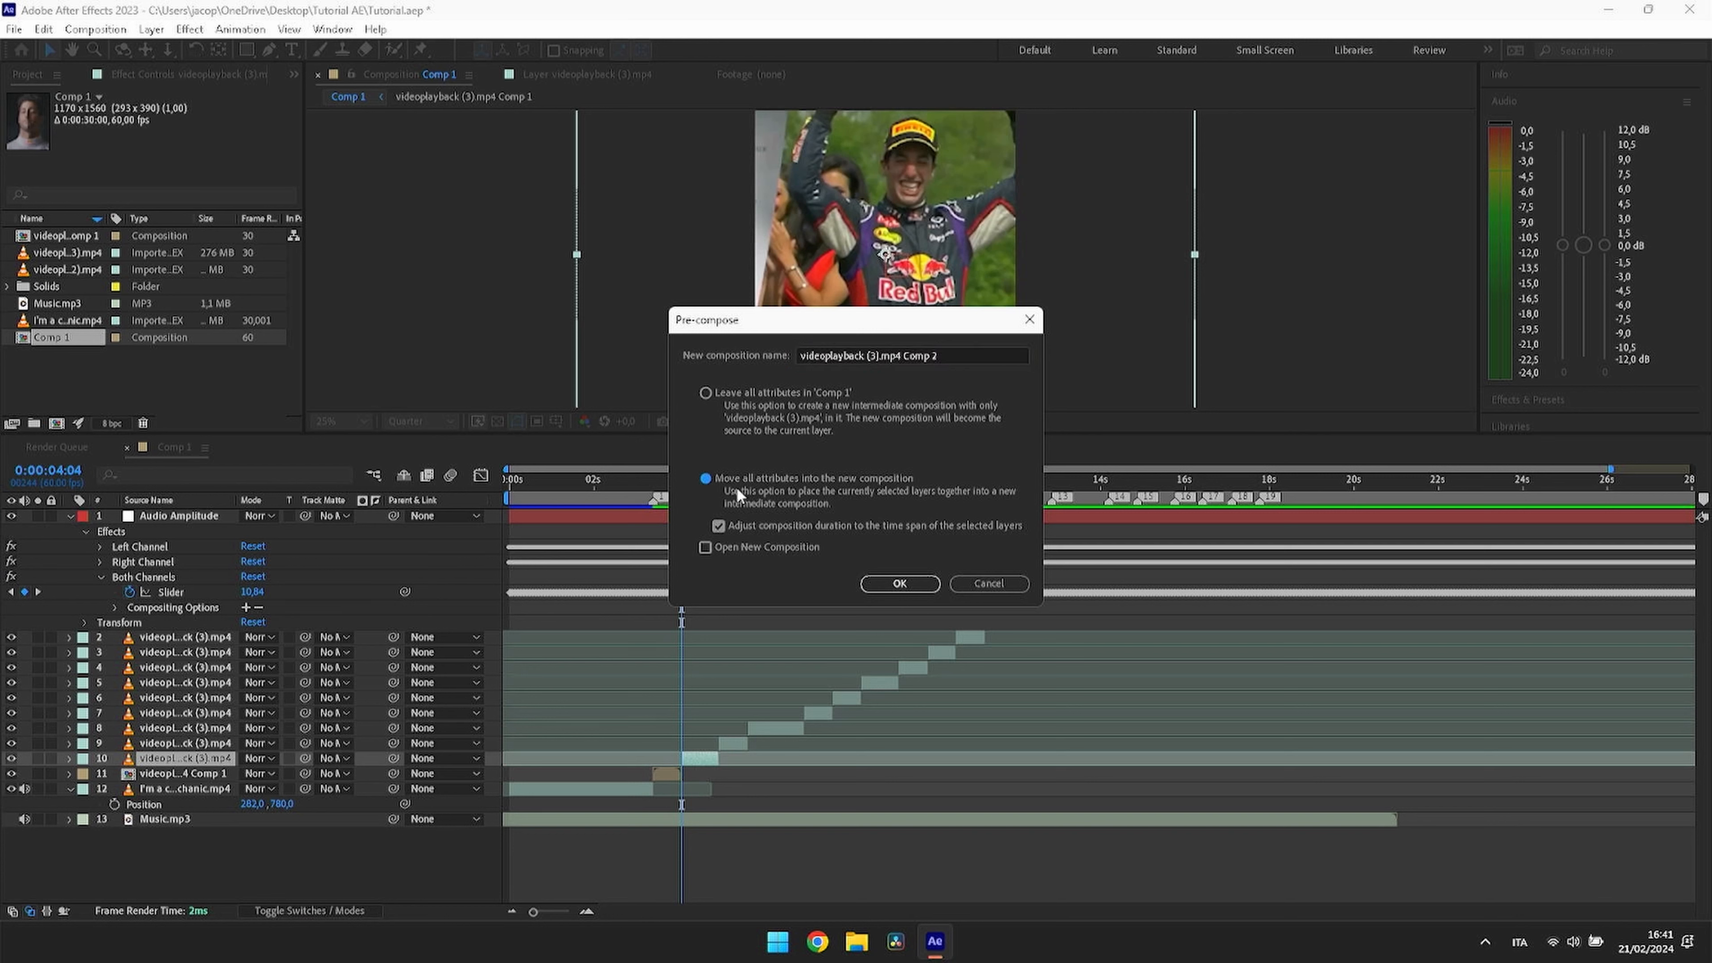
pyautogui.click(890, 583)
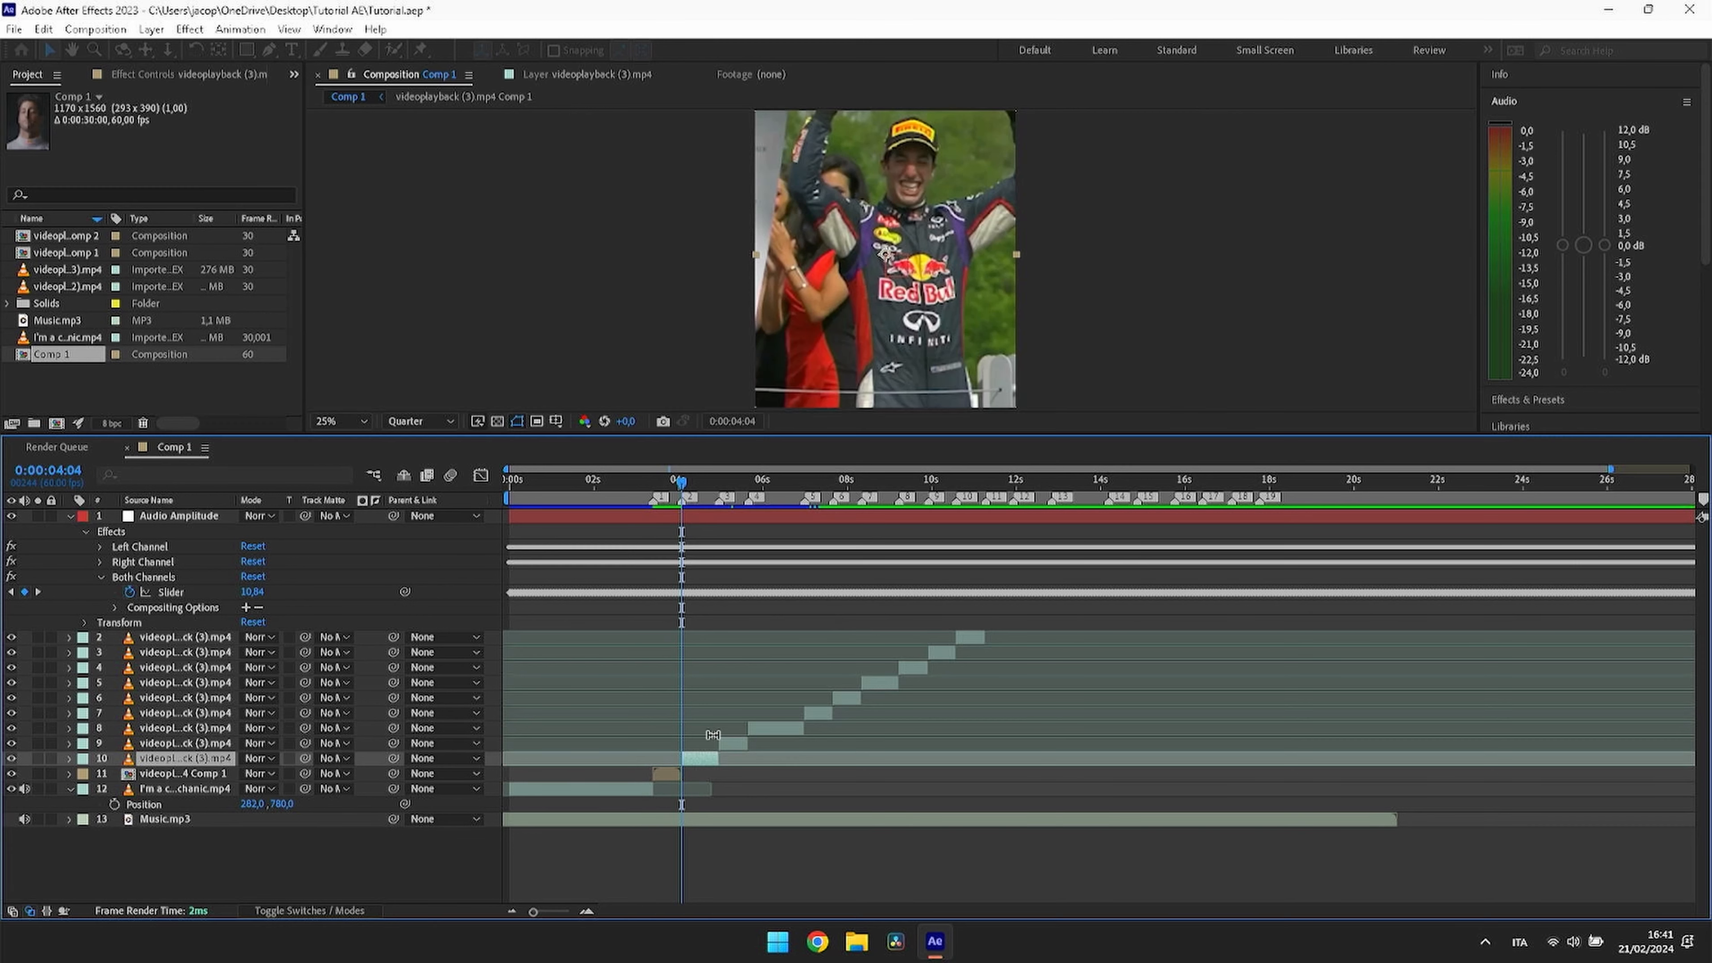
# Step: Pre-compose the third and fourth clips after the interview separately, moving all attributes and matching each composition's duration to its clip
pyautogui.click(735, 744)
pyautogui.hotkey('ctrl', 'shift', 'c')
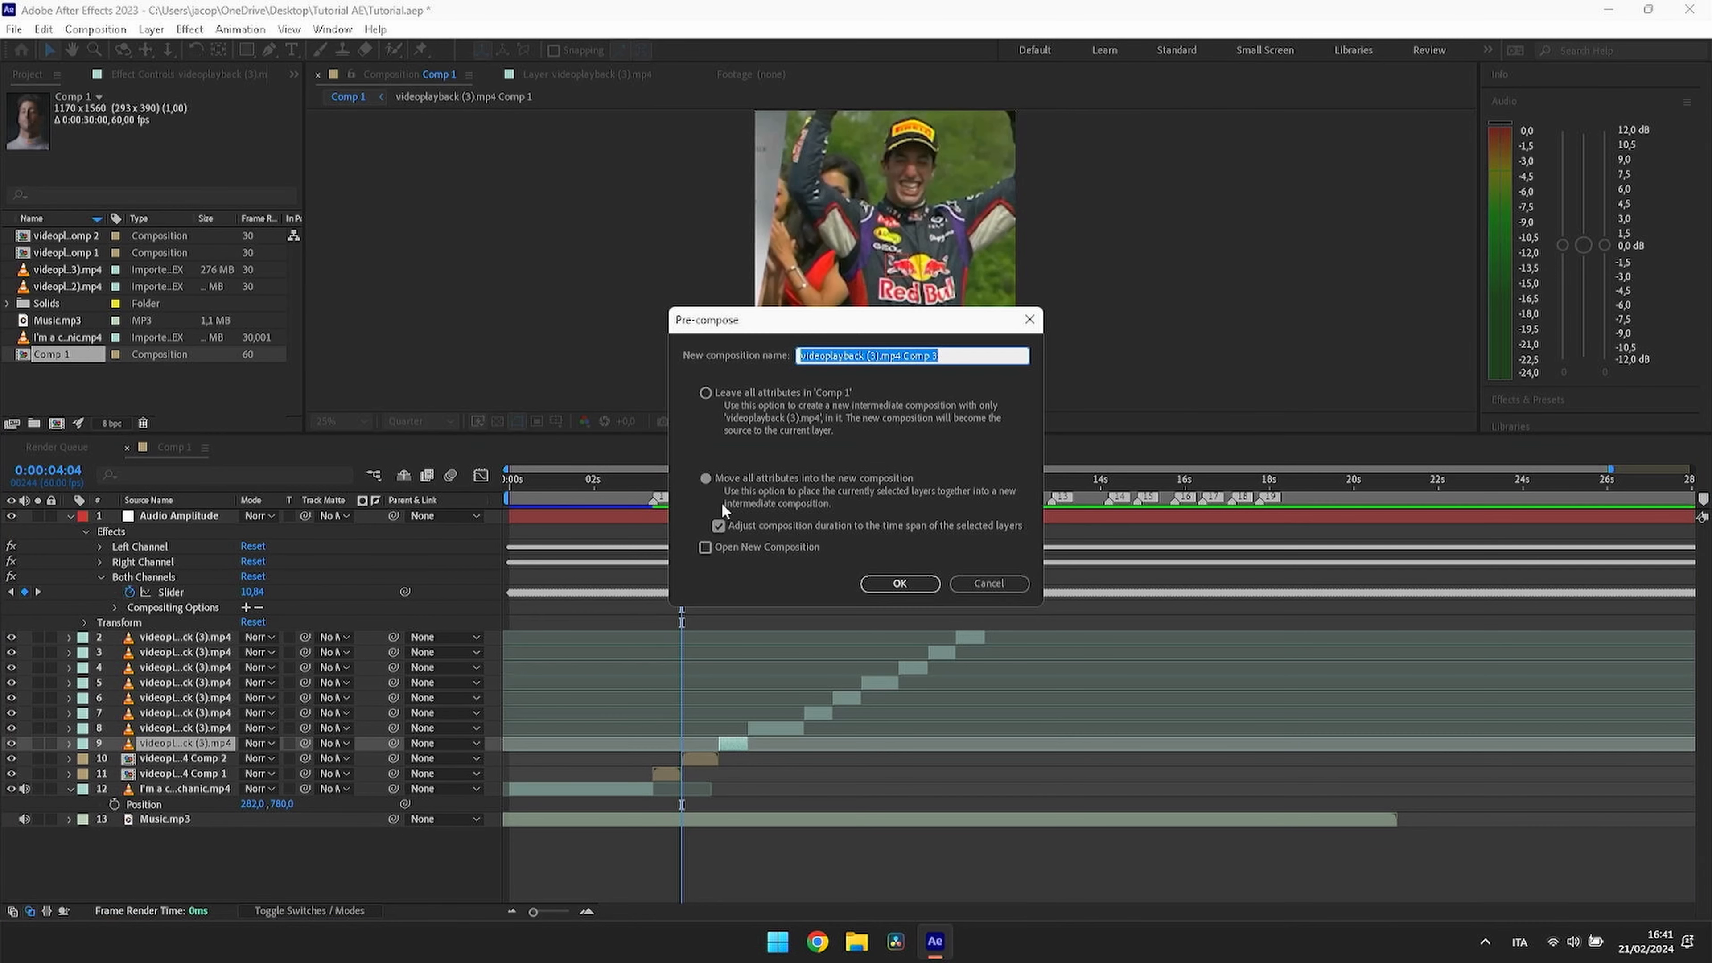
pyautogui.click(727, 480)
pyautogui.click(893, 582)
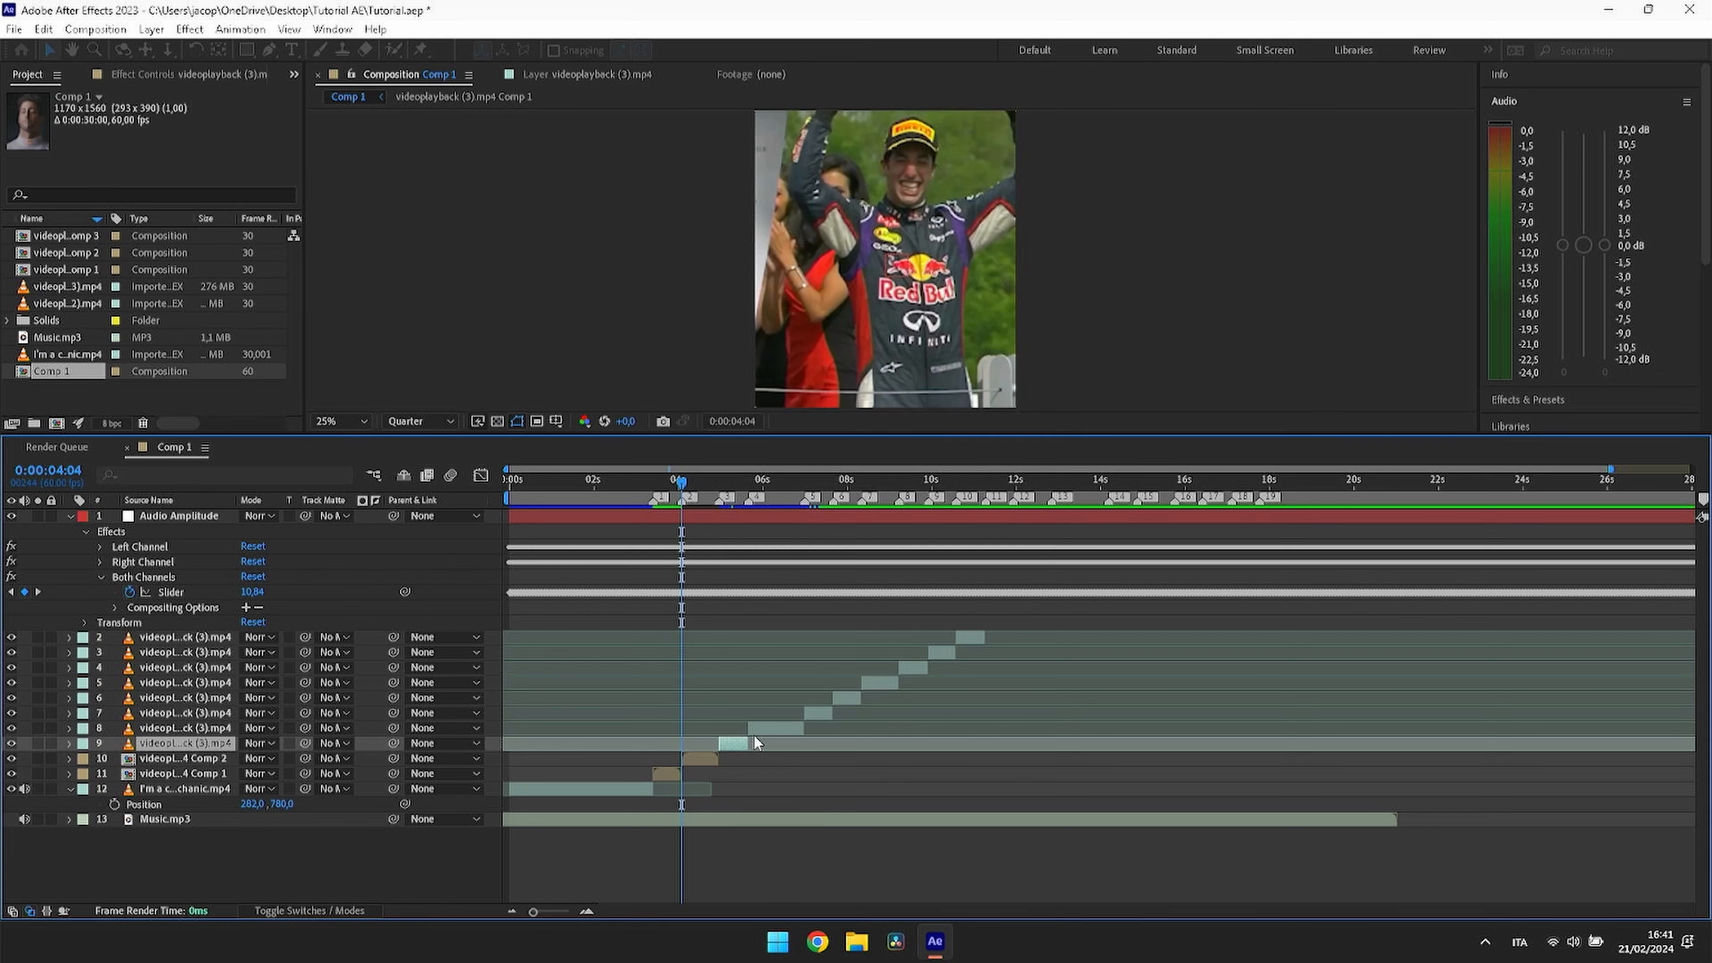
pyautogui.click(771, 728)
pyautogui.hotkey('ctrl', 'shift', 'c')
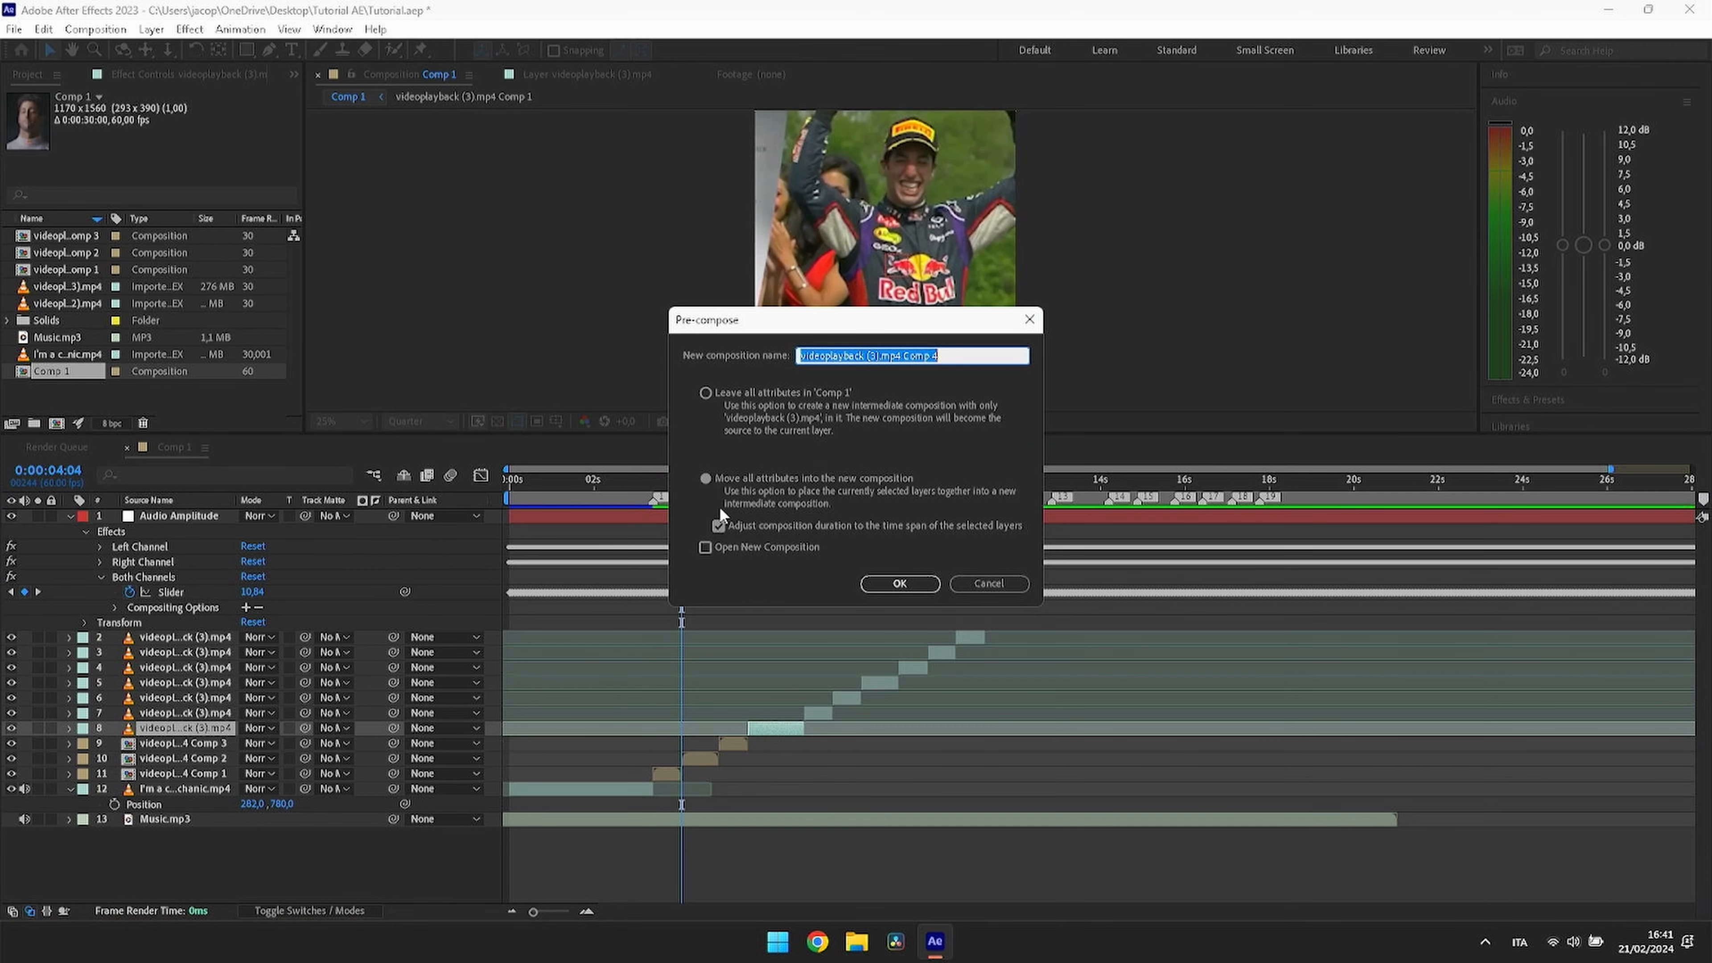
pyautogui.click(909, 588)
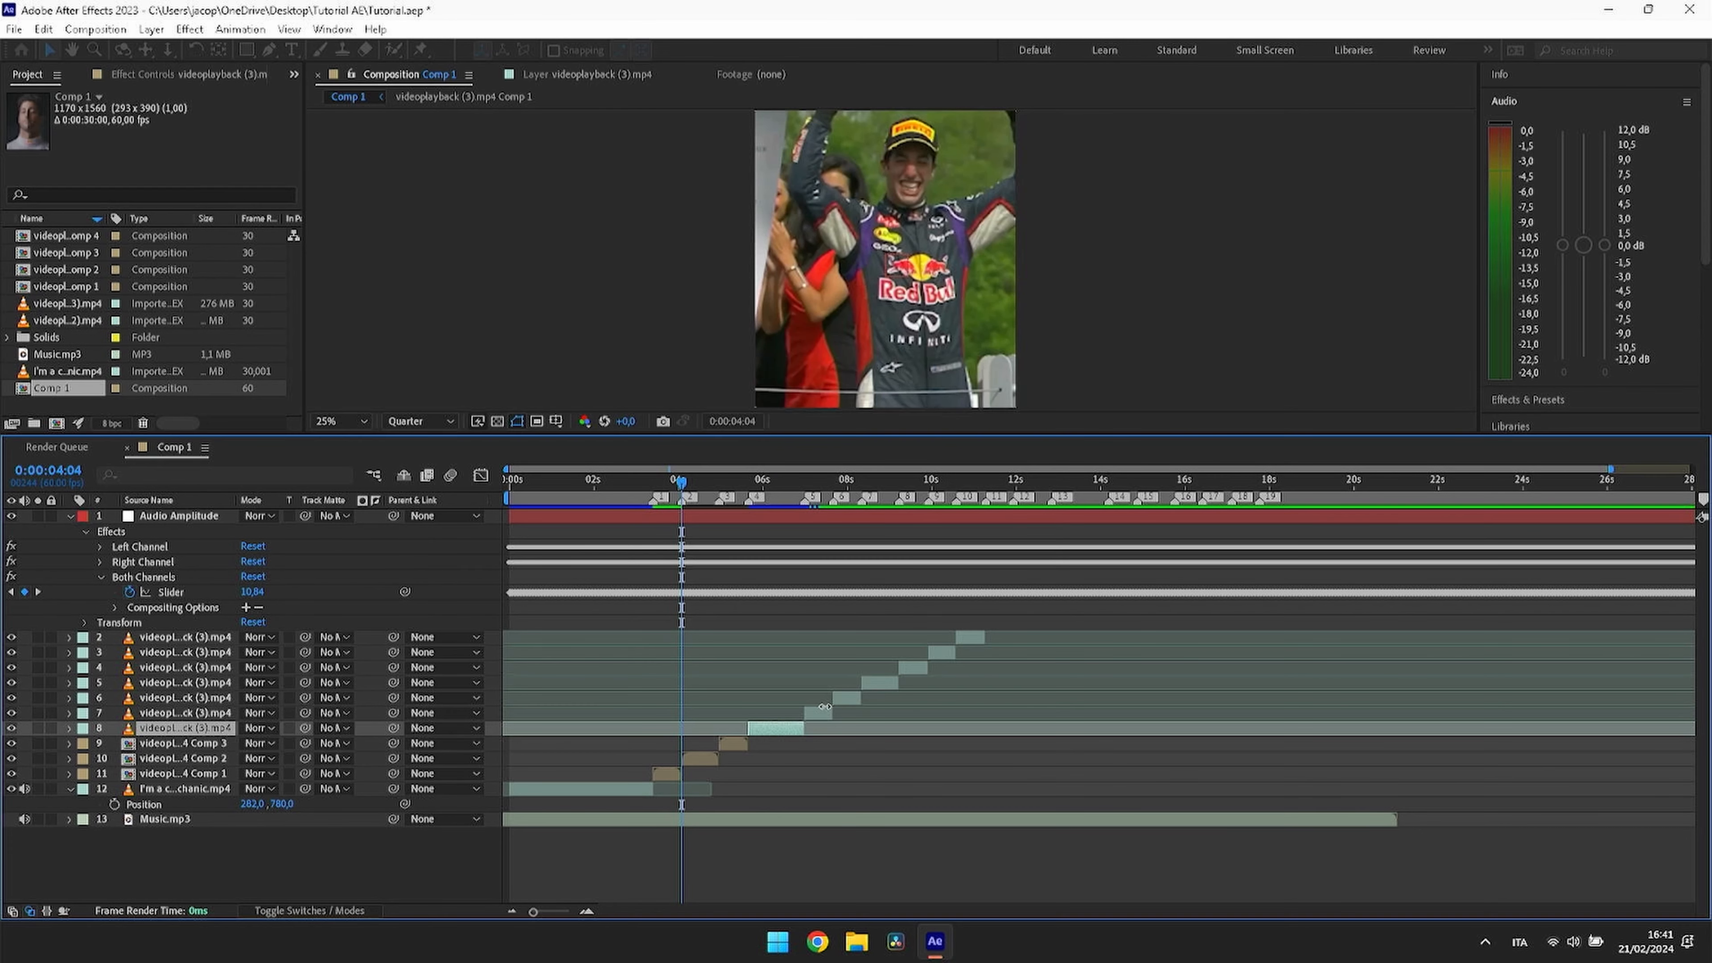
# Step: Pre-compose the fifth and sixth footage clips into their own compositions, with all attributes moved and duration adjusted to the layer span
pyautogui.click(820, 712)
pyautogui.hotkey('ctrl', 'shift', 'c')
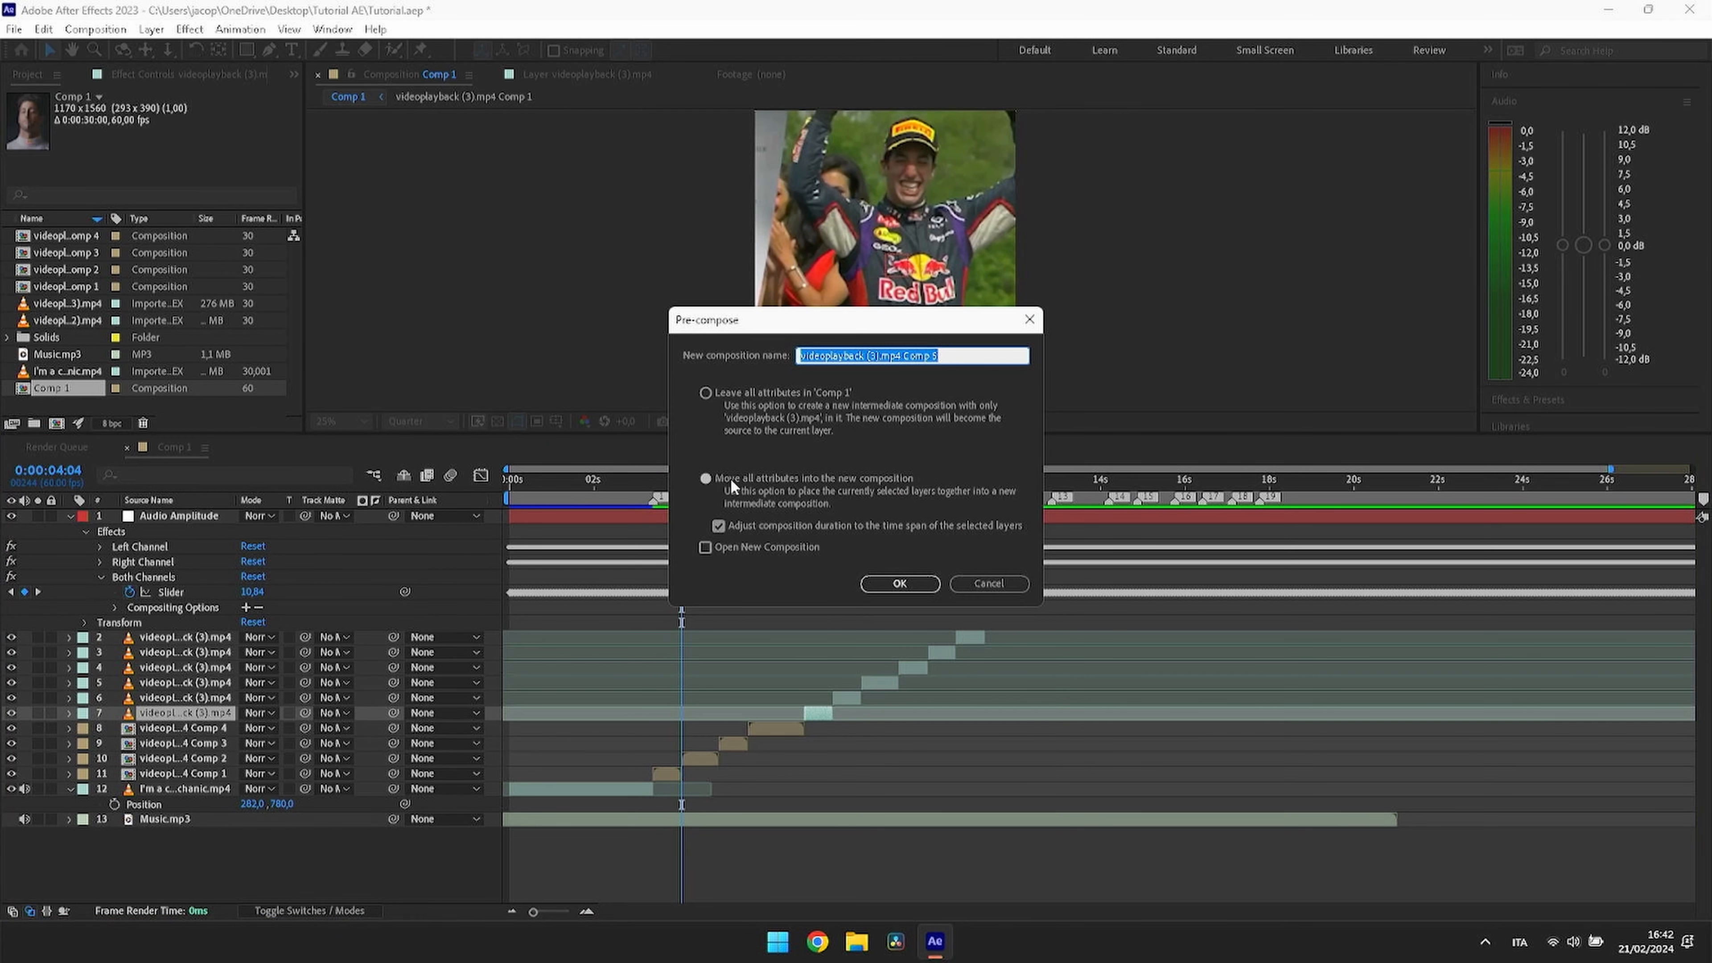
pyautogui.click(893, 588)
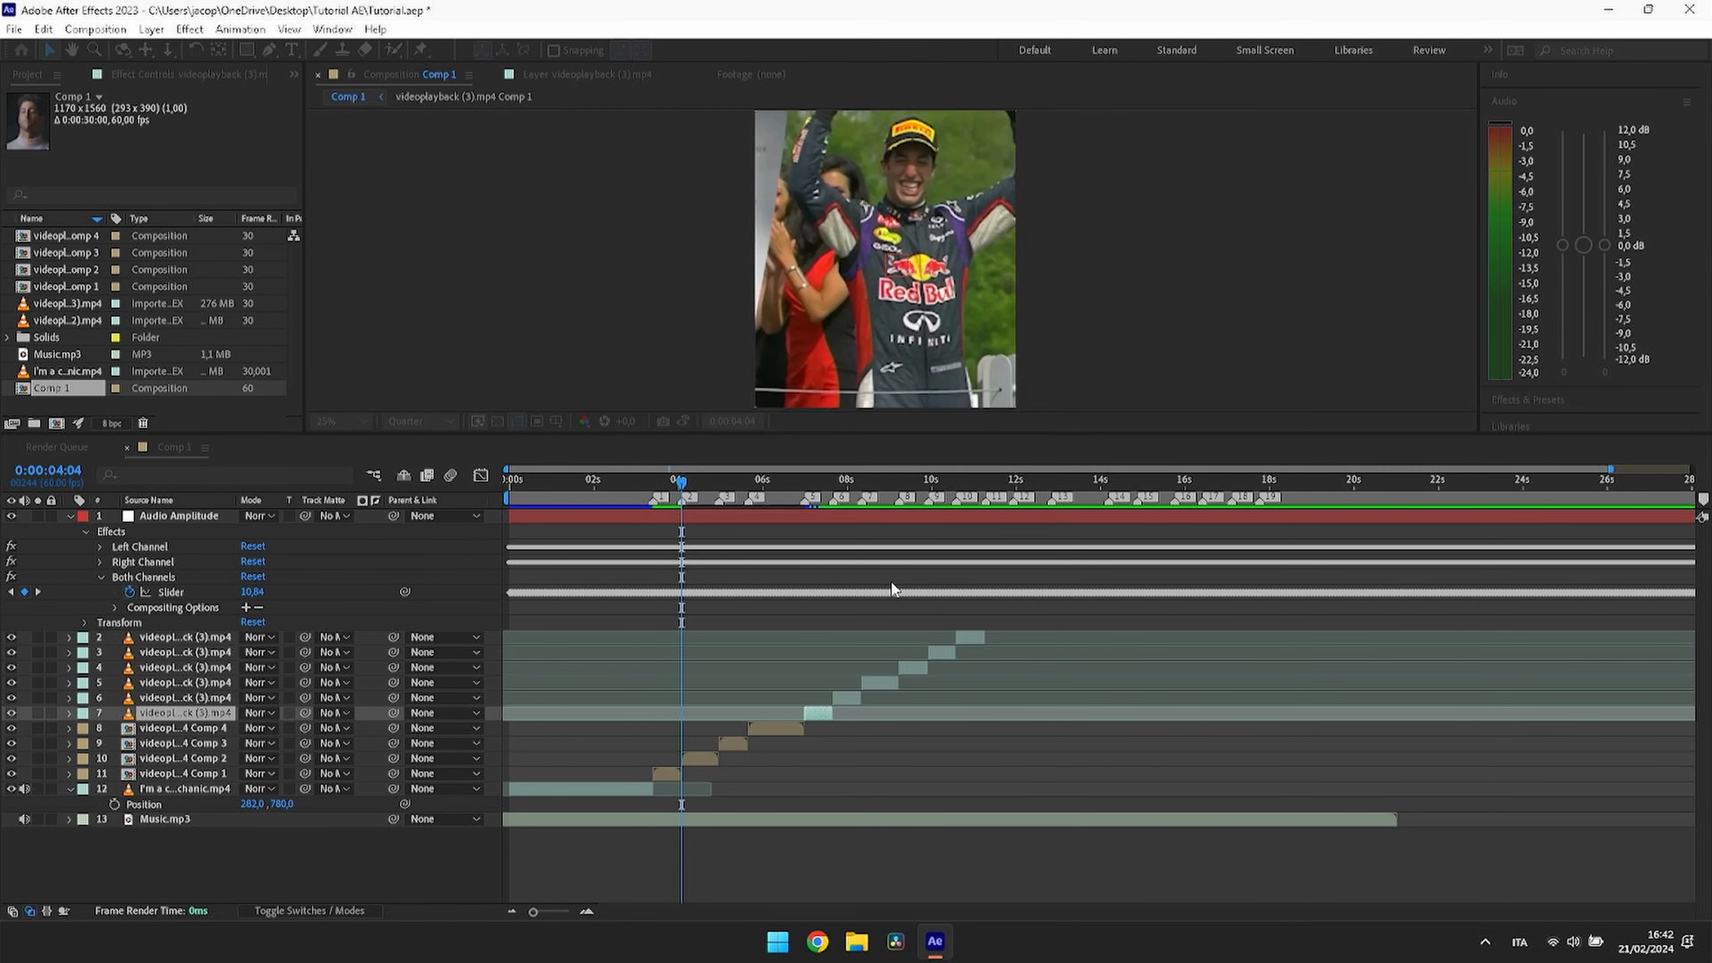
pyautogui.click(849, 698)
pyautogui.hotkey('ctrl', 'shift', 'c')
pyautogui.click(705, 478)
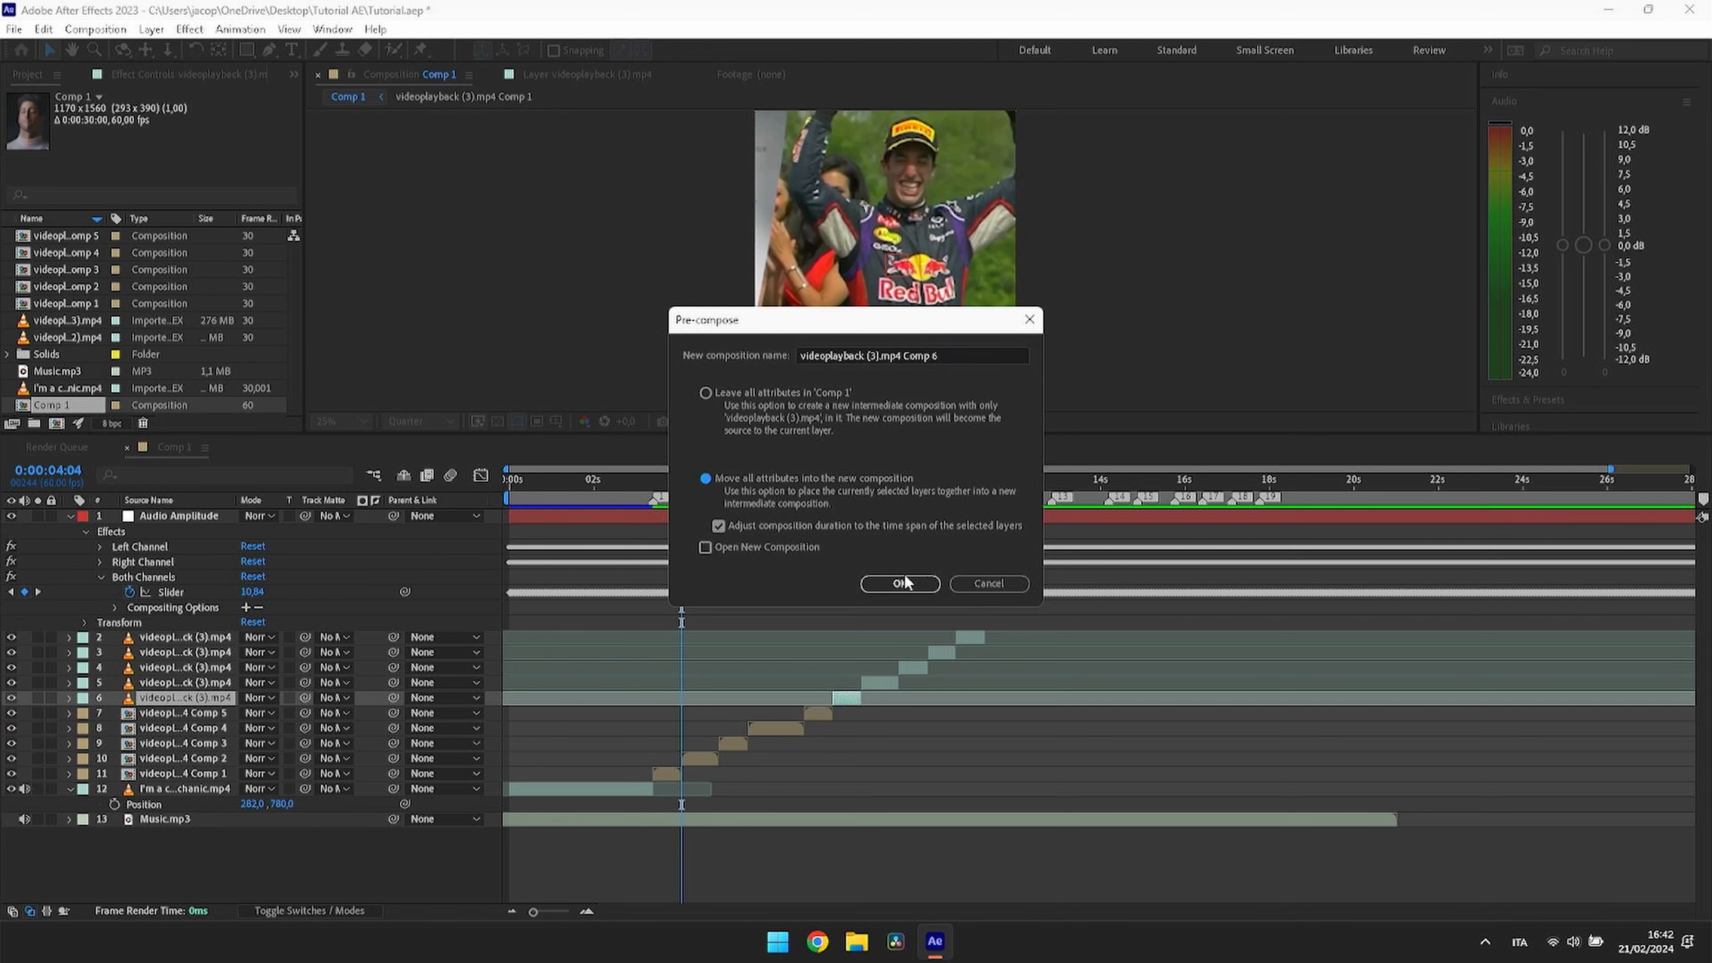
pyautogui.click(901, 583)
# Step: Pre-compose the seventh and eighth footage clips individually, moving all attributes and fitting each new composition to its clip's time span
pyautogui.click(879, 680)
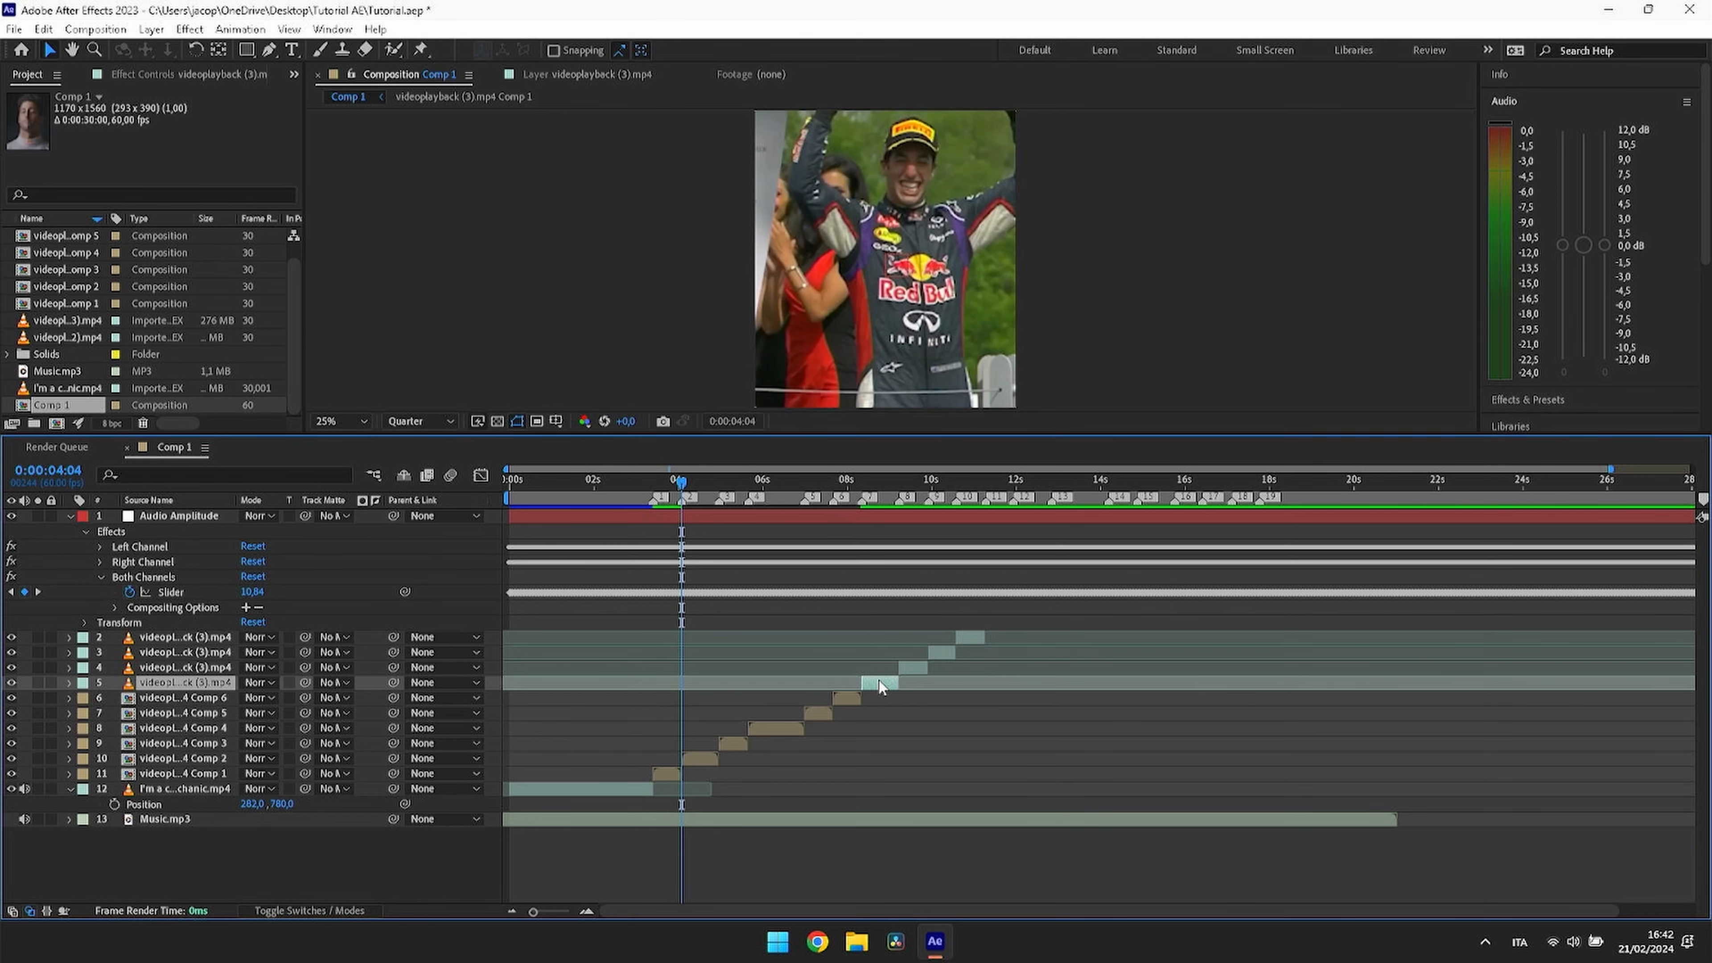
pyautogui.hotkey('ctrl', 'shift', 'c')
pyautogui.click(727, 481)
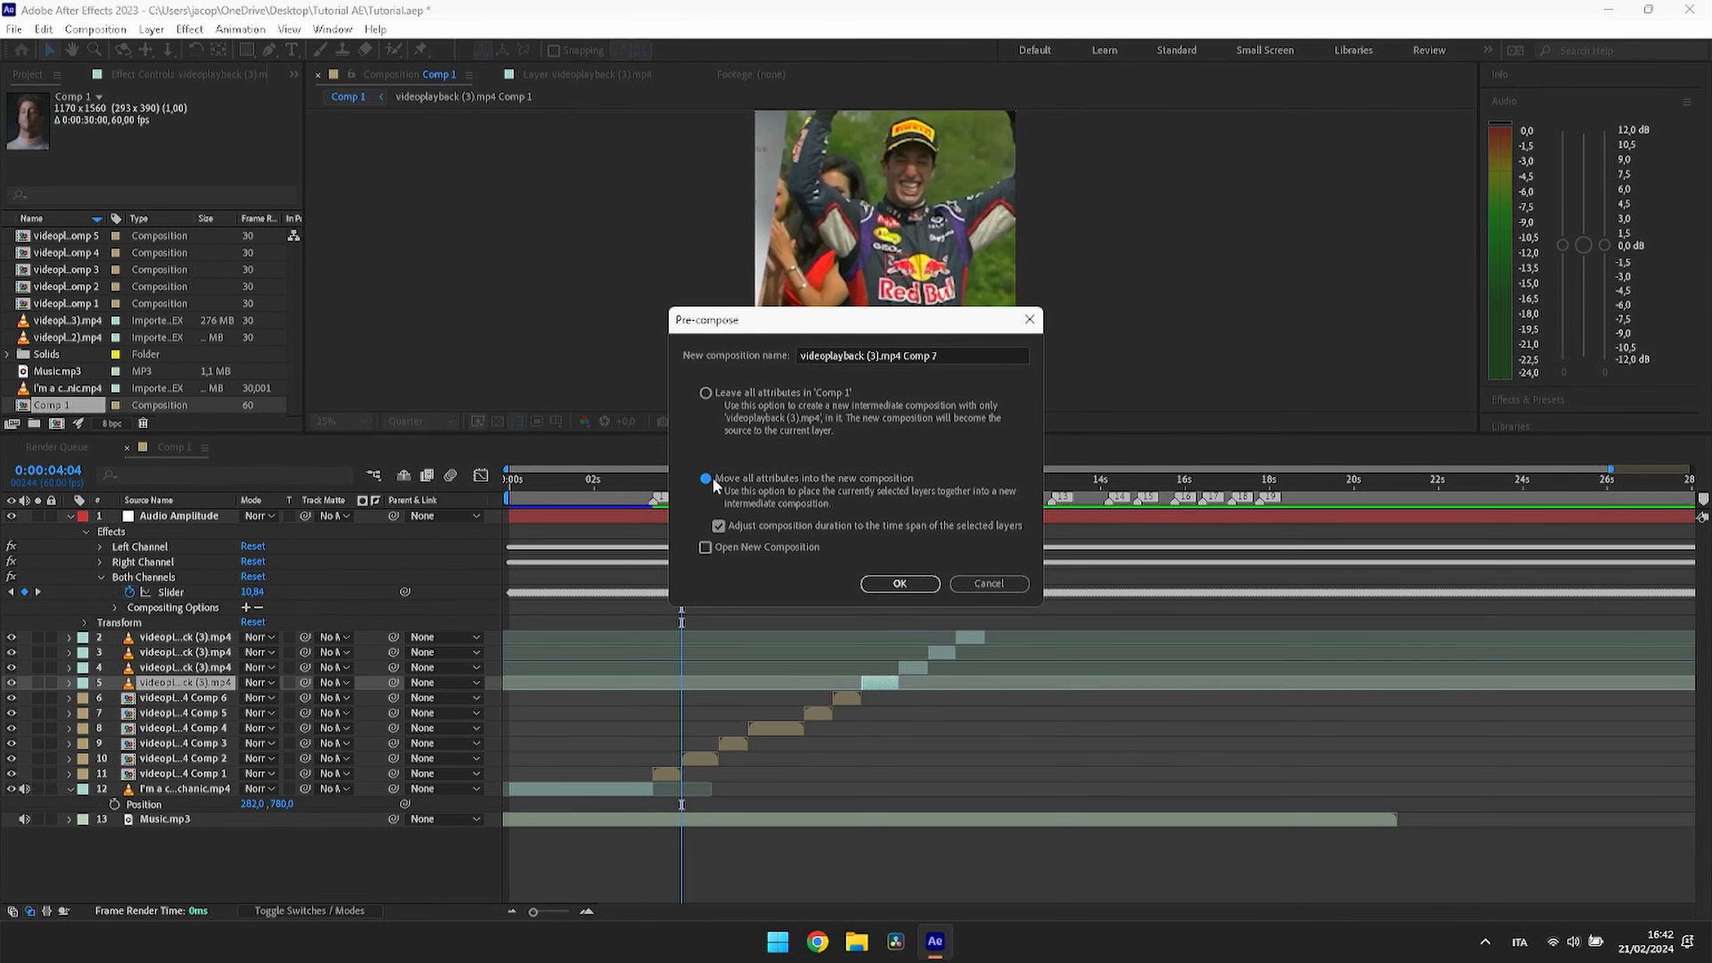
pyautogui.click(901, 583)
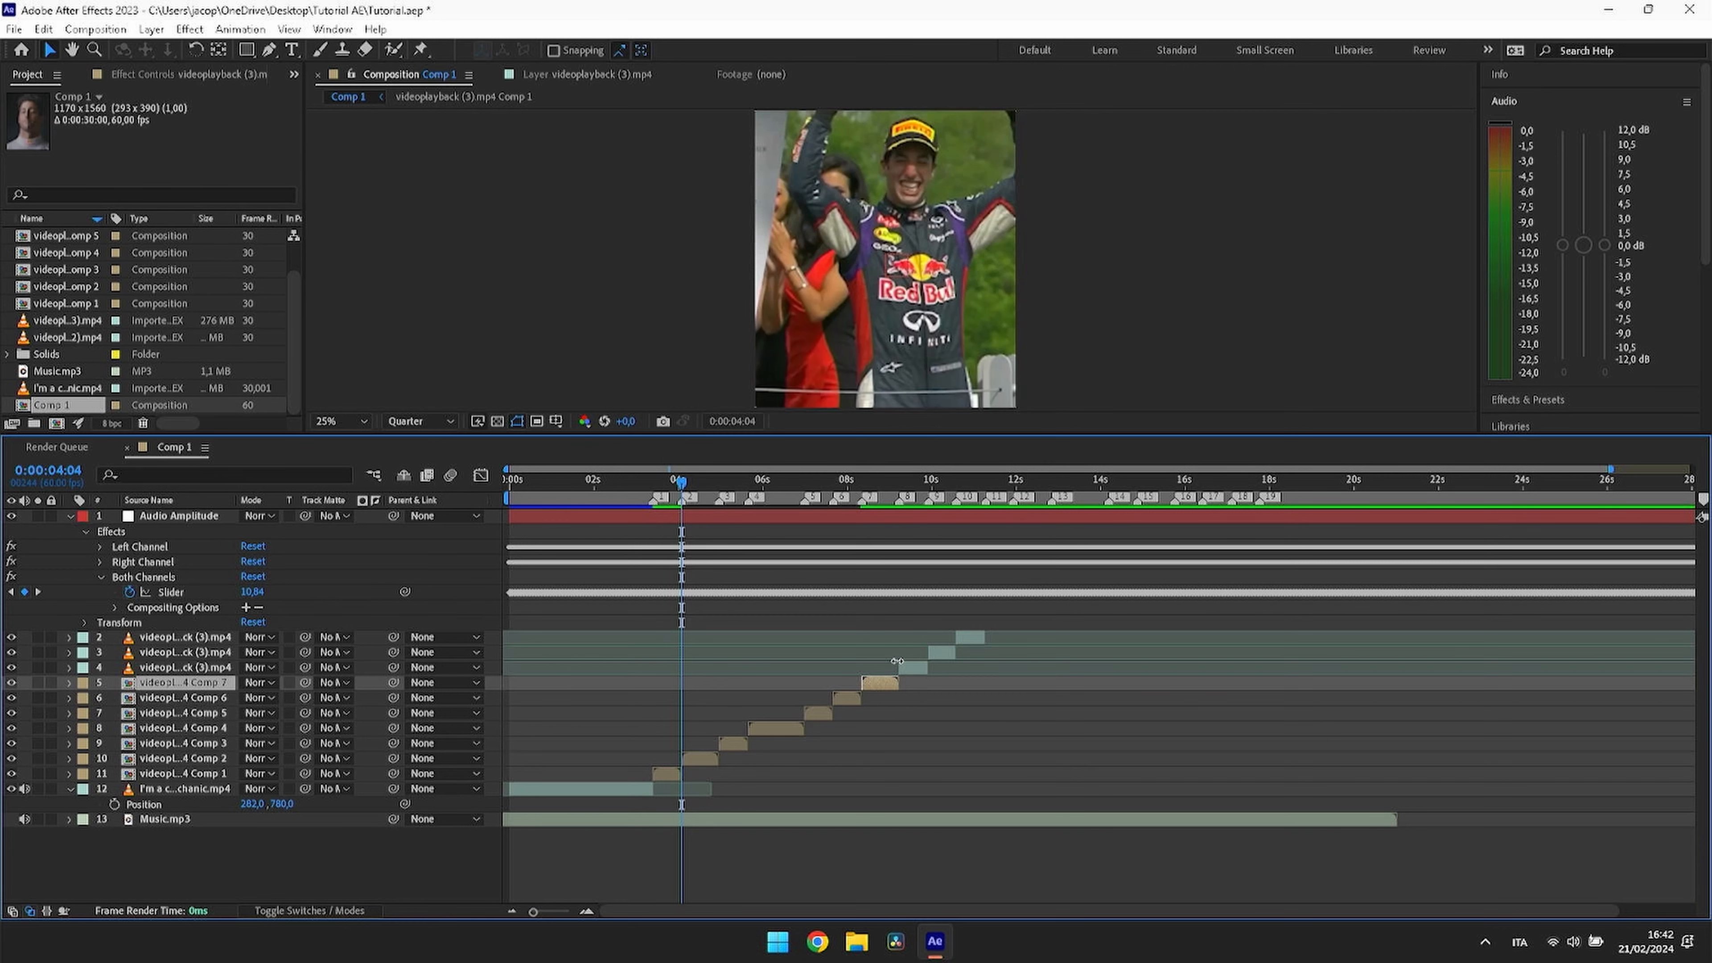
pyautogui.click(918, 672)
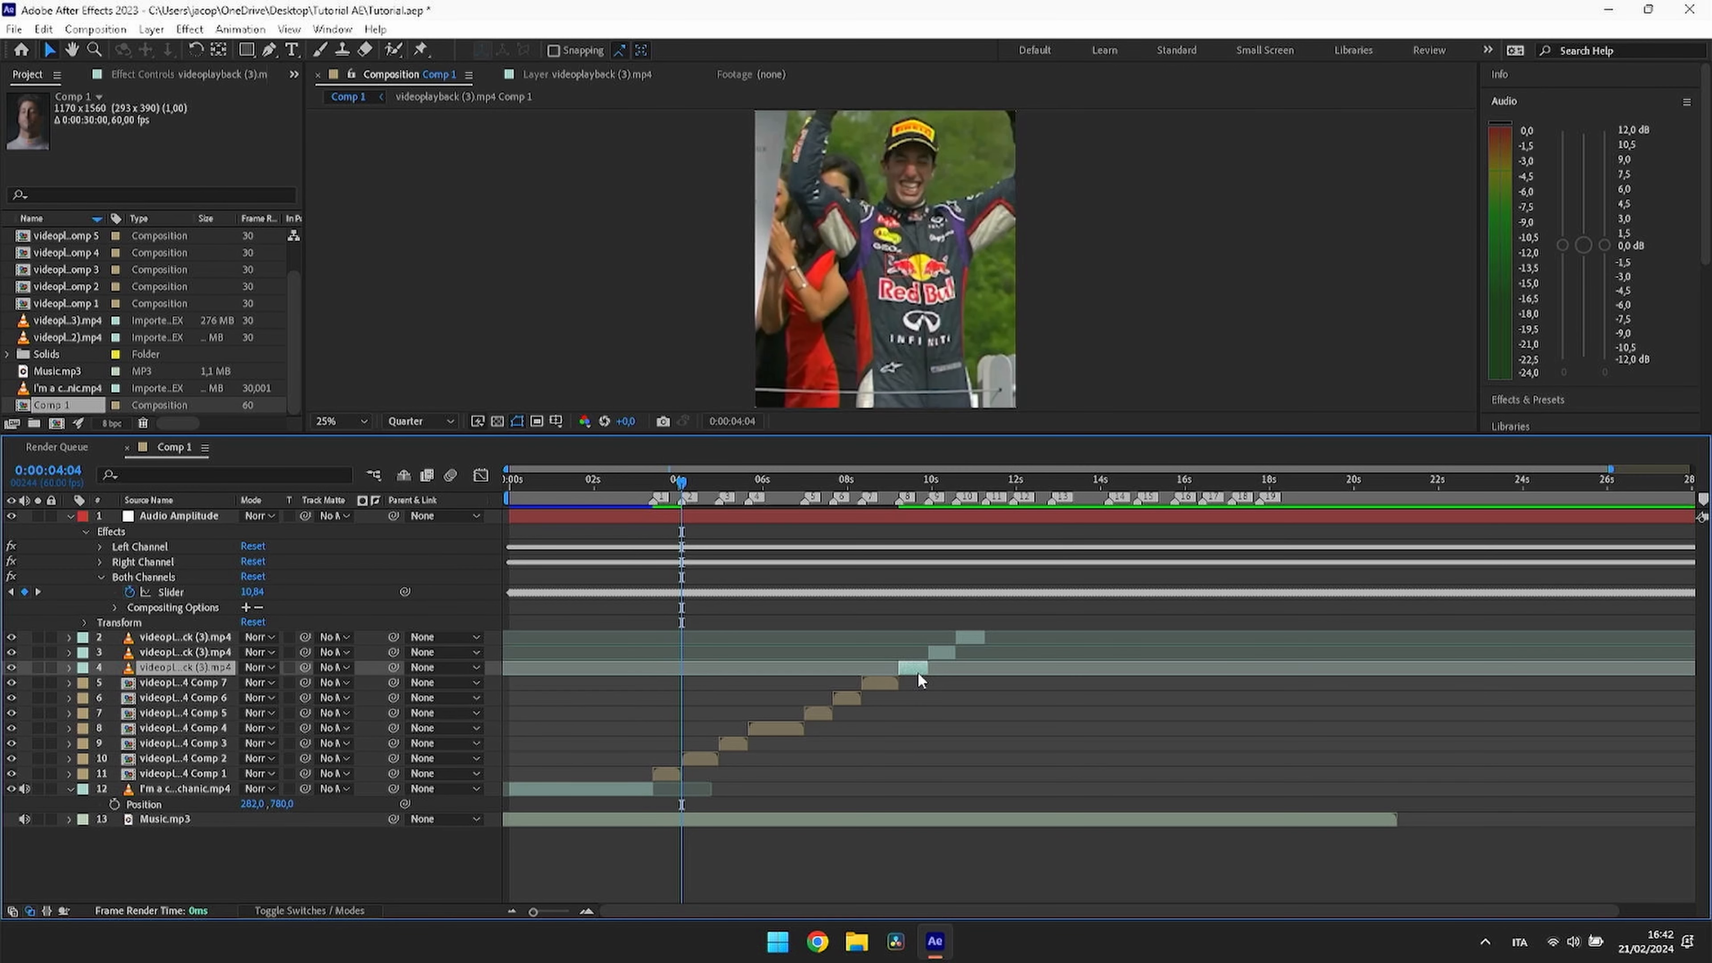
pyautogui.hotkey('ctrl', 'shift', 'c')
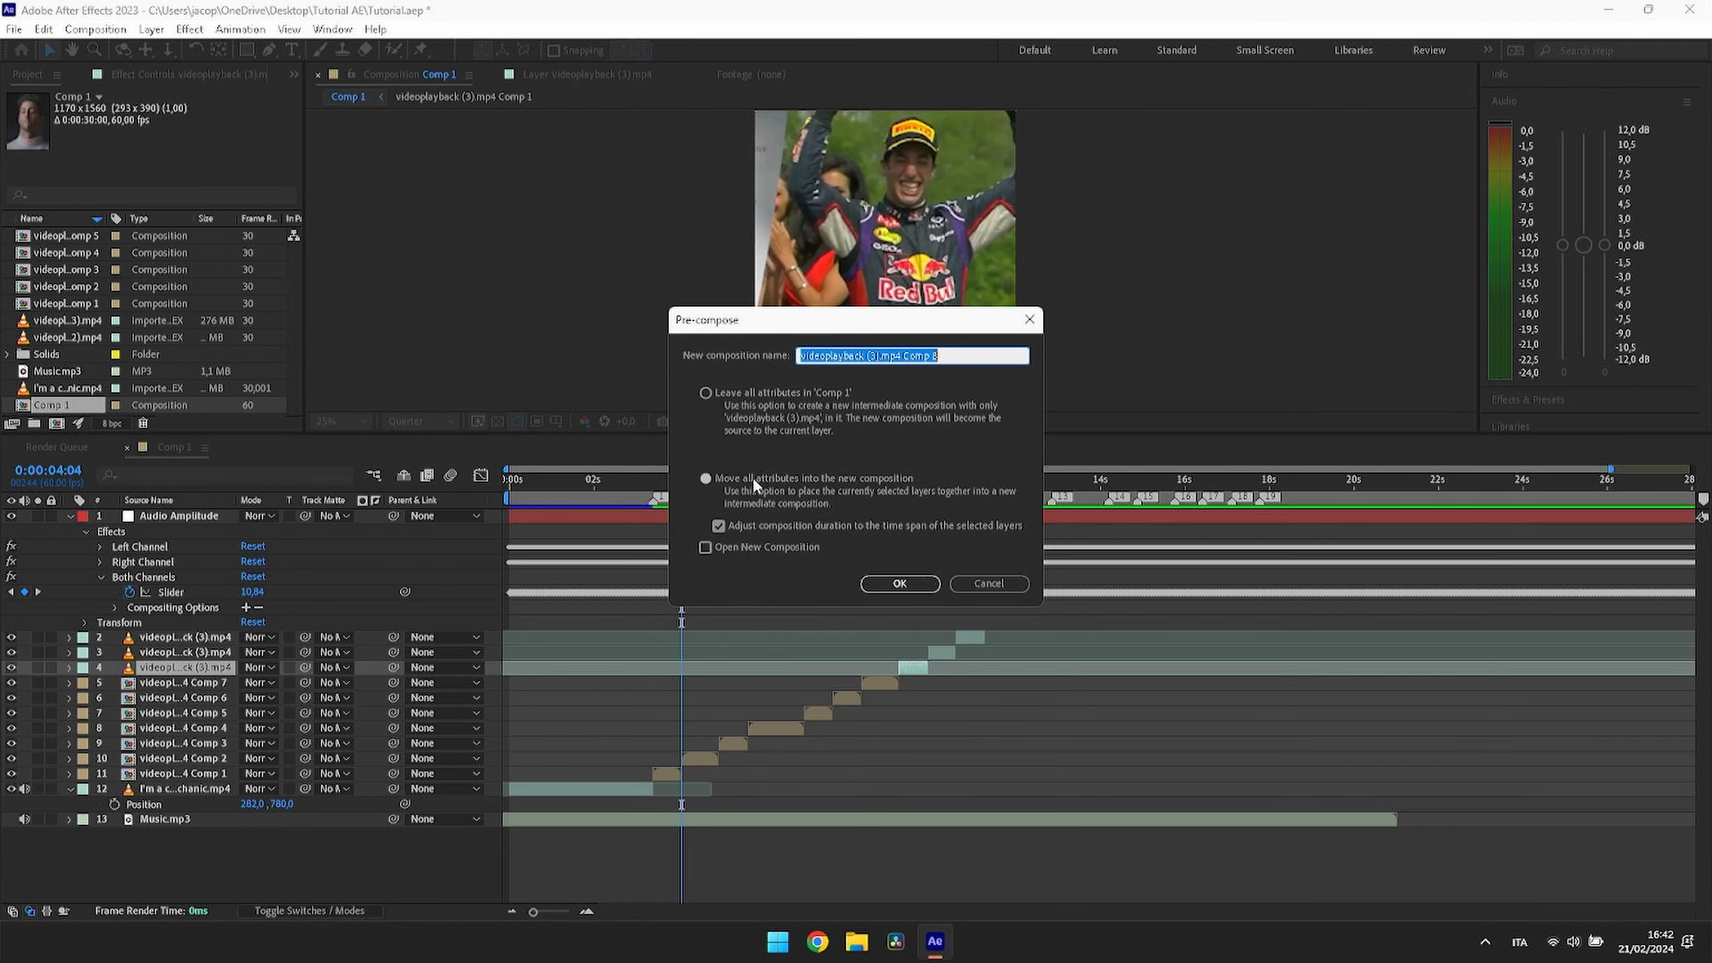
pyautogui.click(717, 483)
pyautogui.click(899, 583)
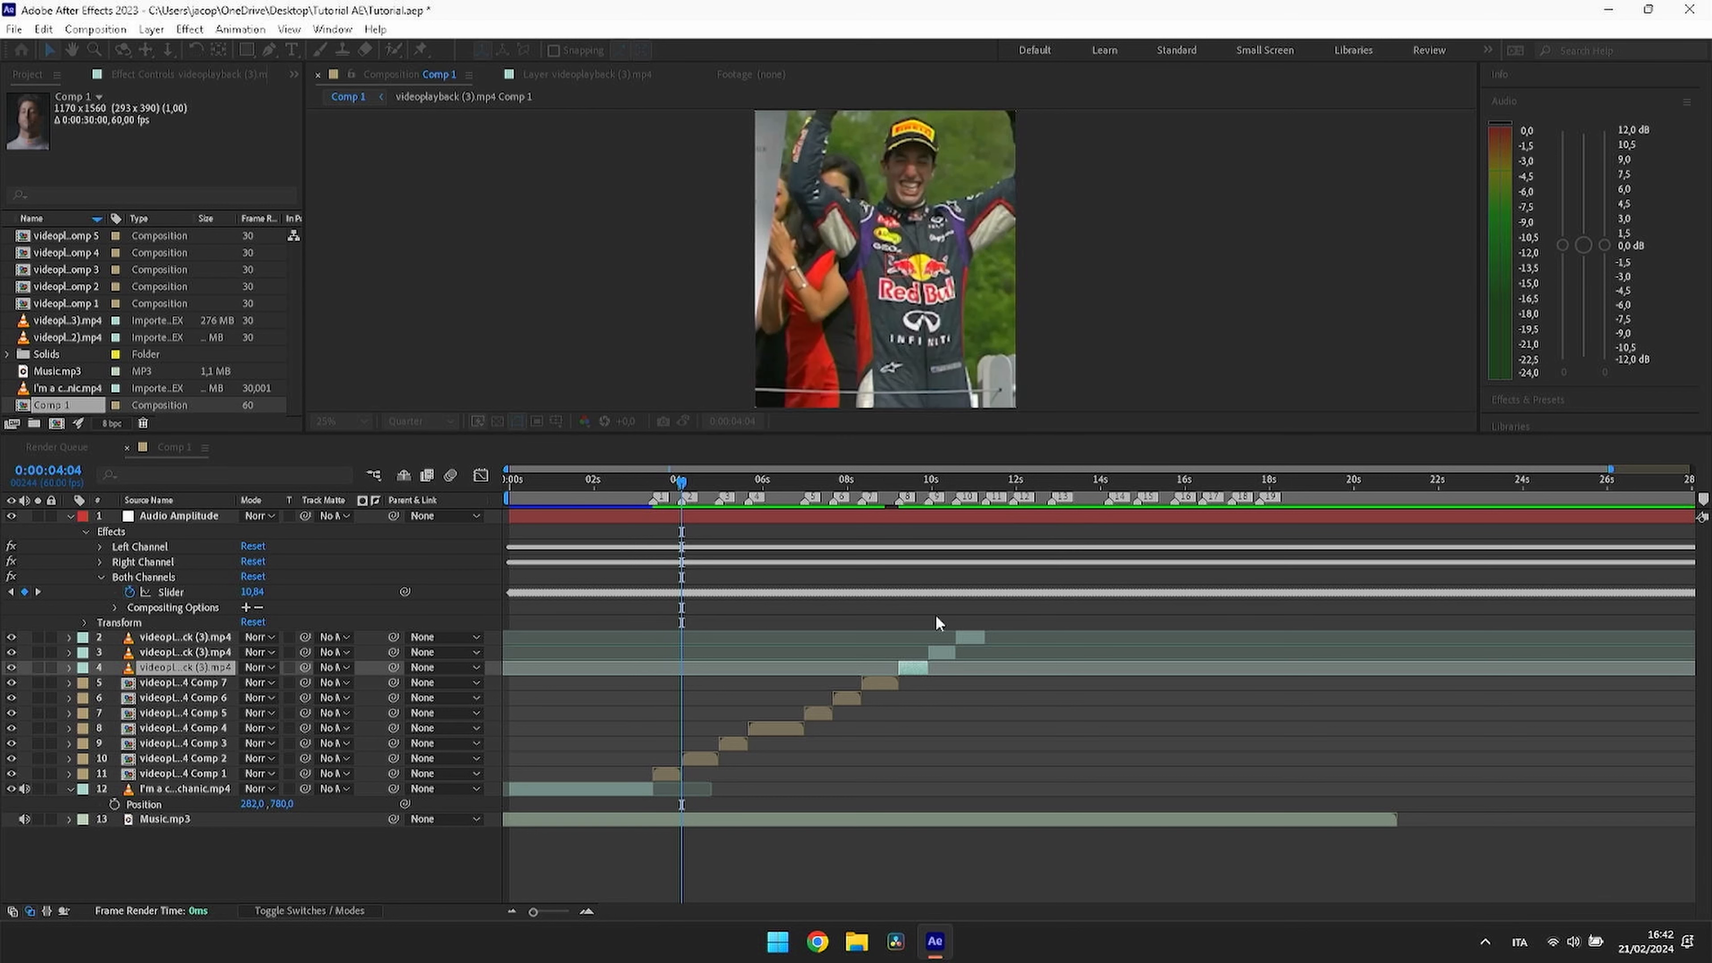
# Step: Pre-compose the ninth clip and the final helmet clip separately, moving all attributes and adjusting each composition's duration to the clip
pyautogui.click(941, 656)
pyautogui.hotkey('ctrl', 'shift', 'c')
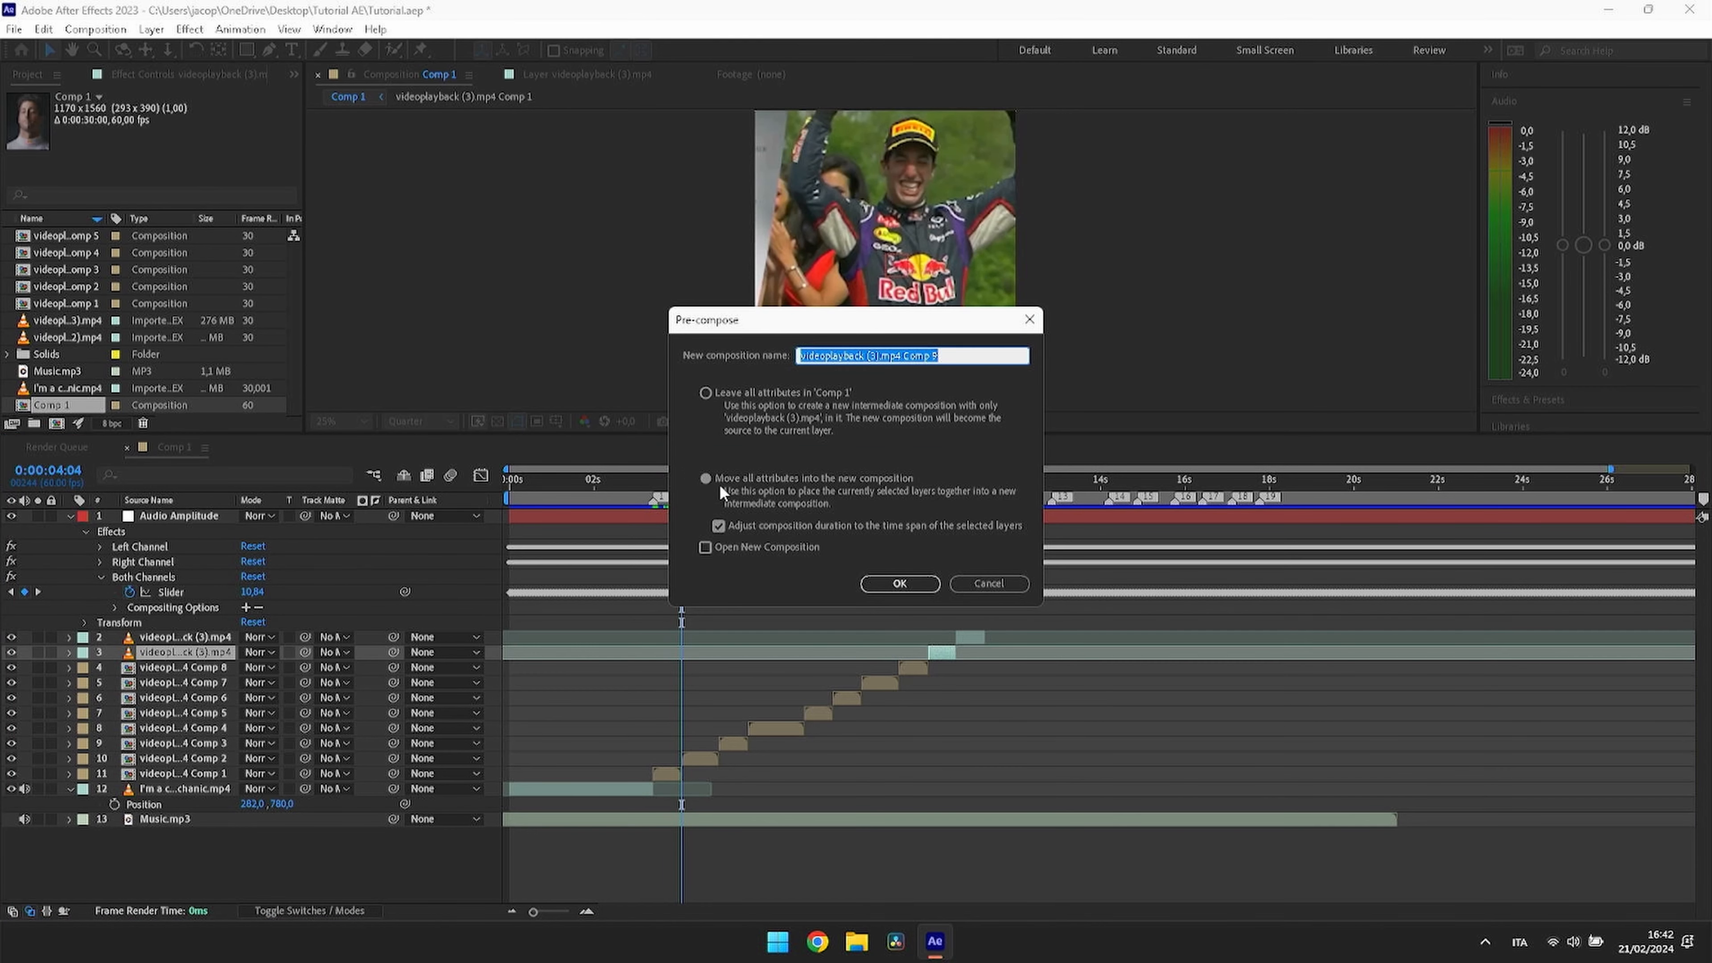
pyautogui.click(717, 484)
pyautogui.click(900, 583)
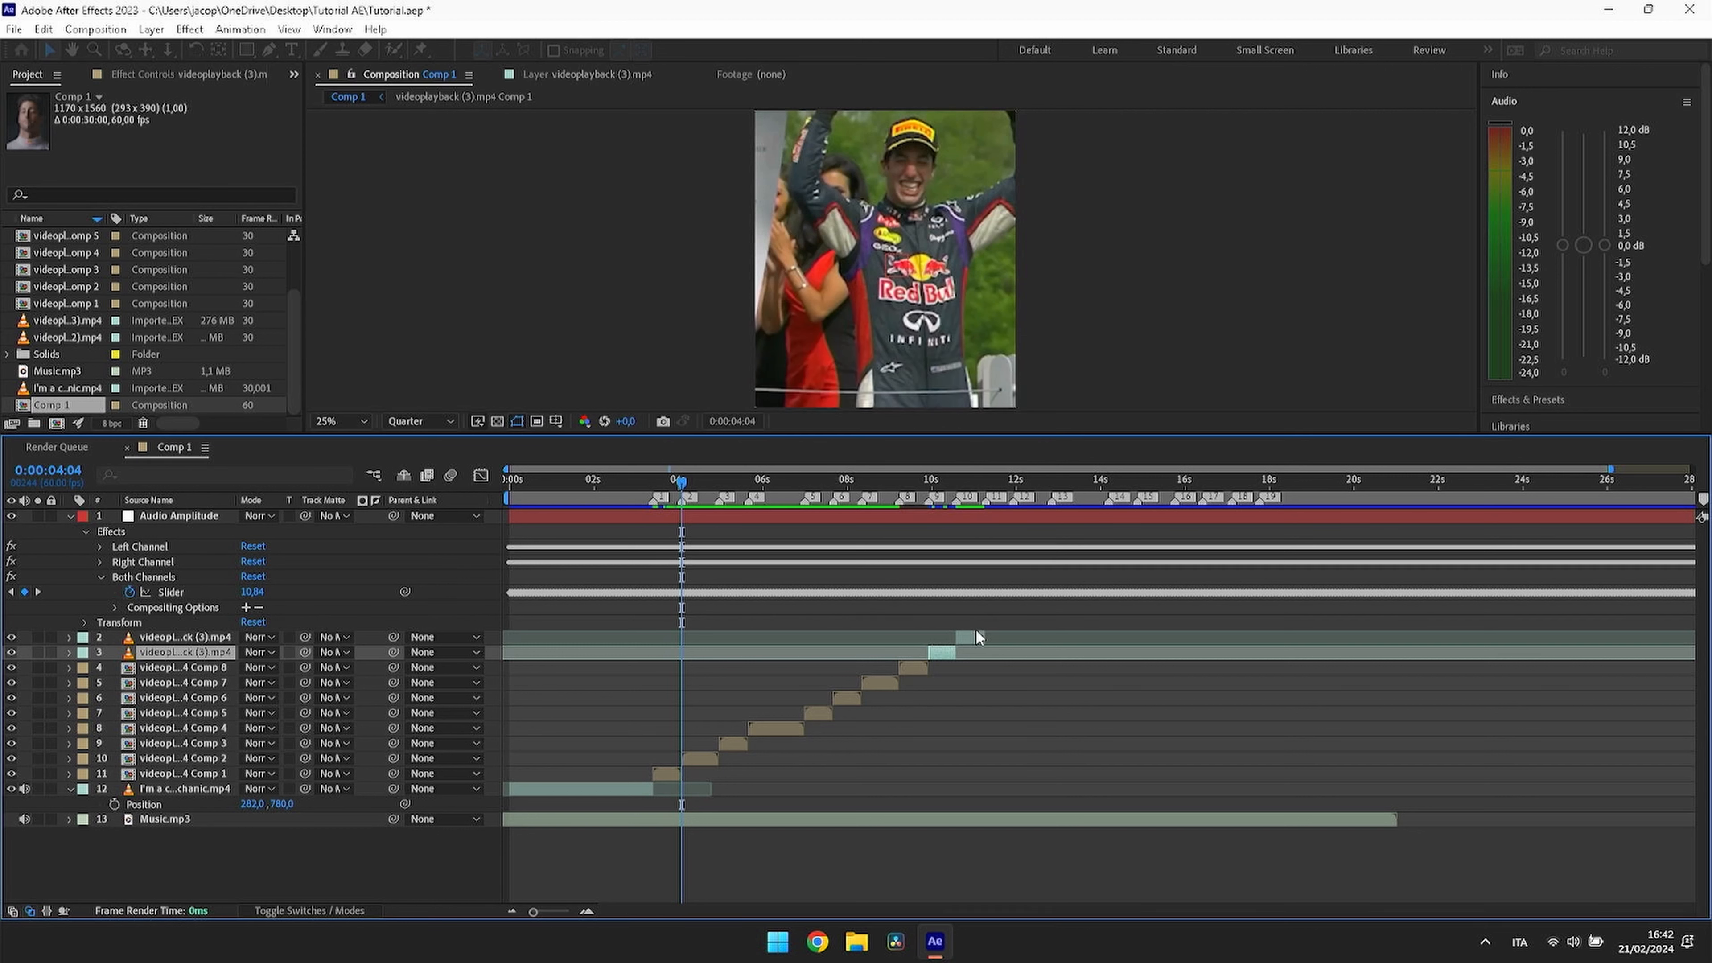
pyautogui.click(971, 638)
pyautogui.hotkey('ctrl', 'shift', 'c')
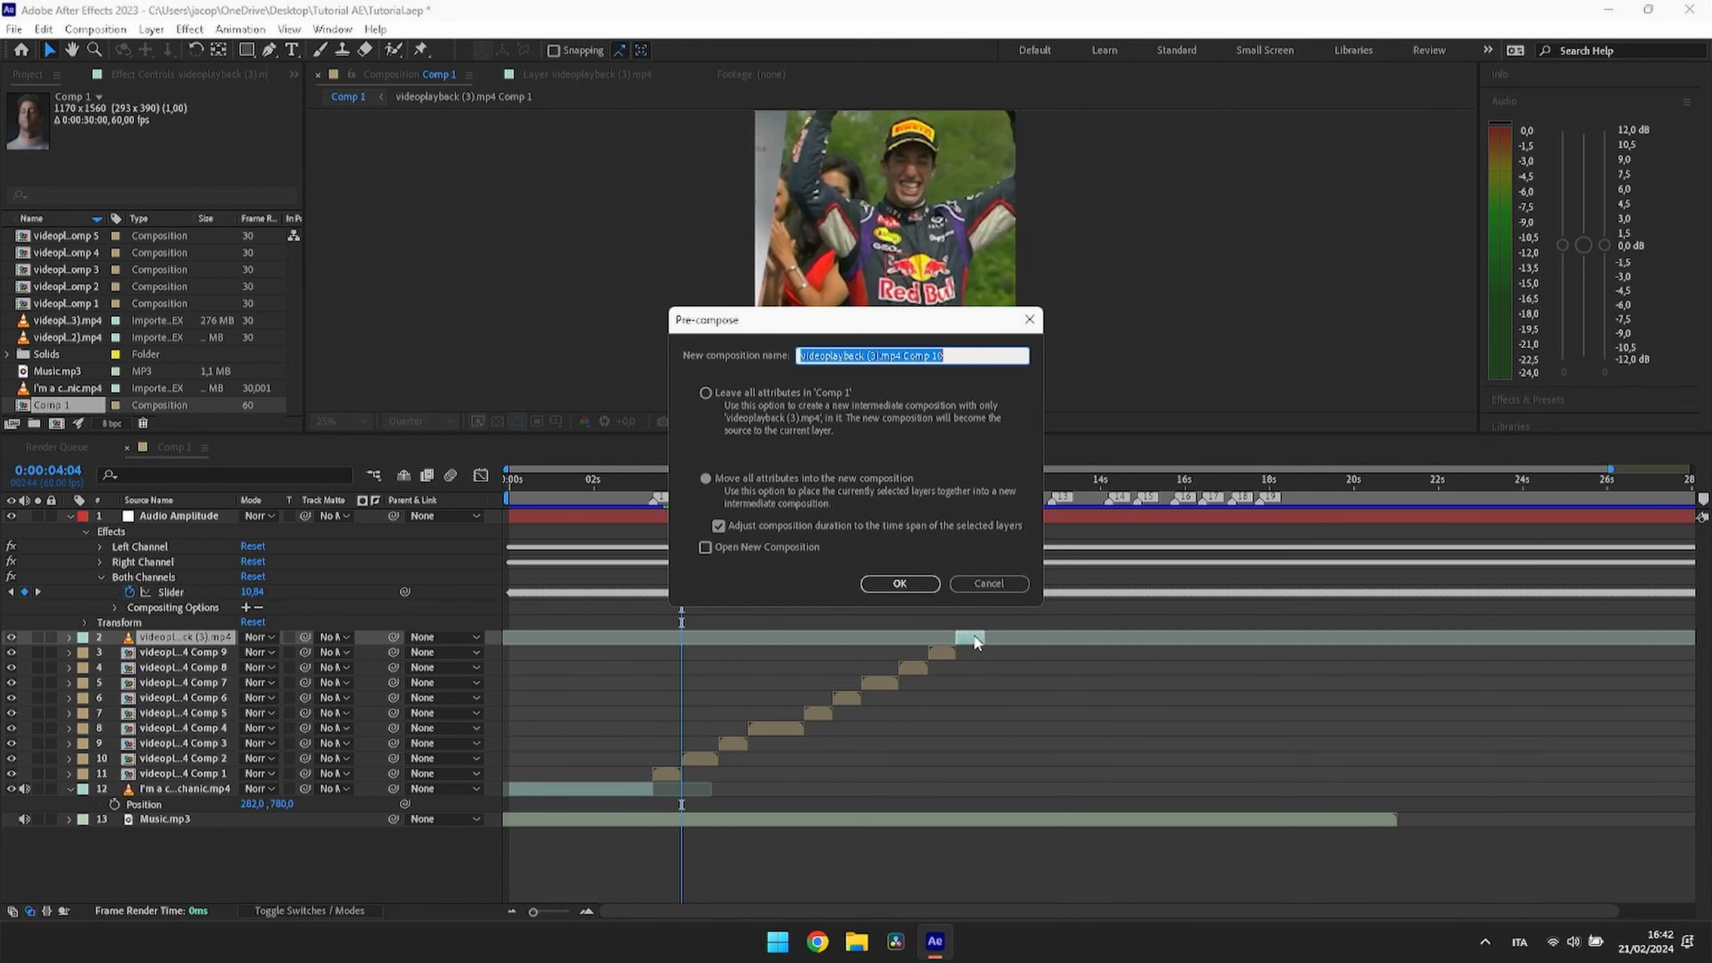
pyautogui.click(710, 482)
pyautogui.click(914, 583)
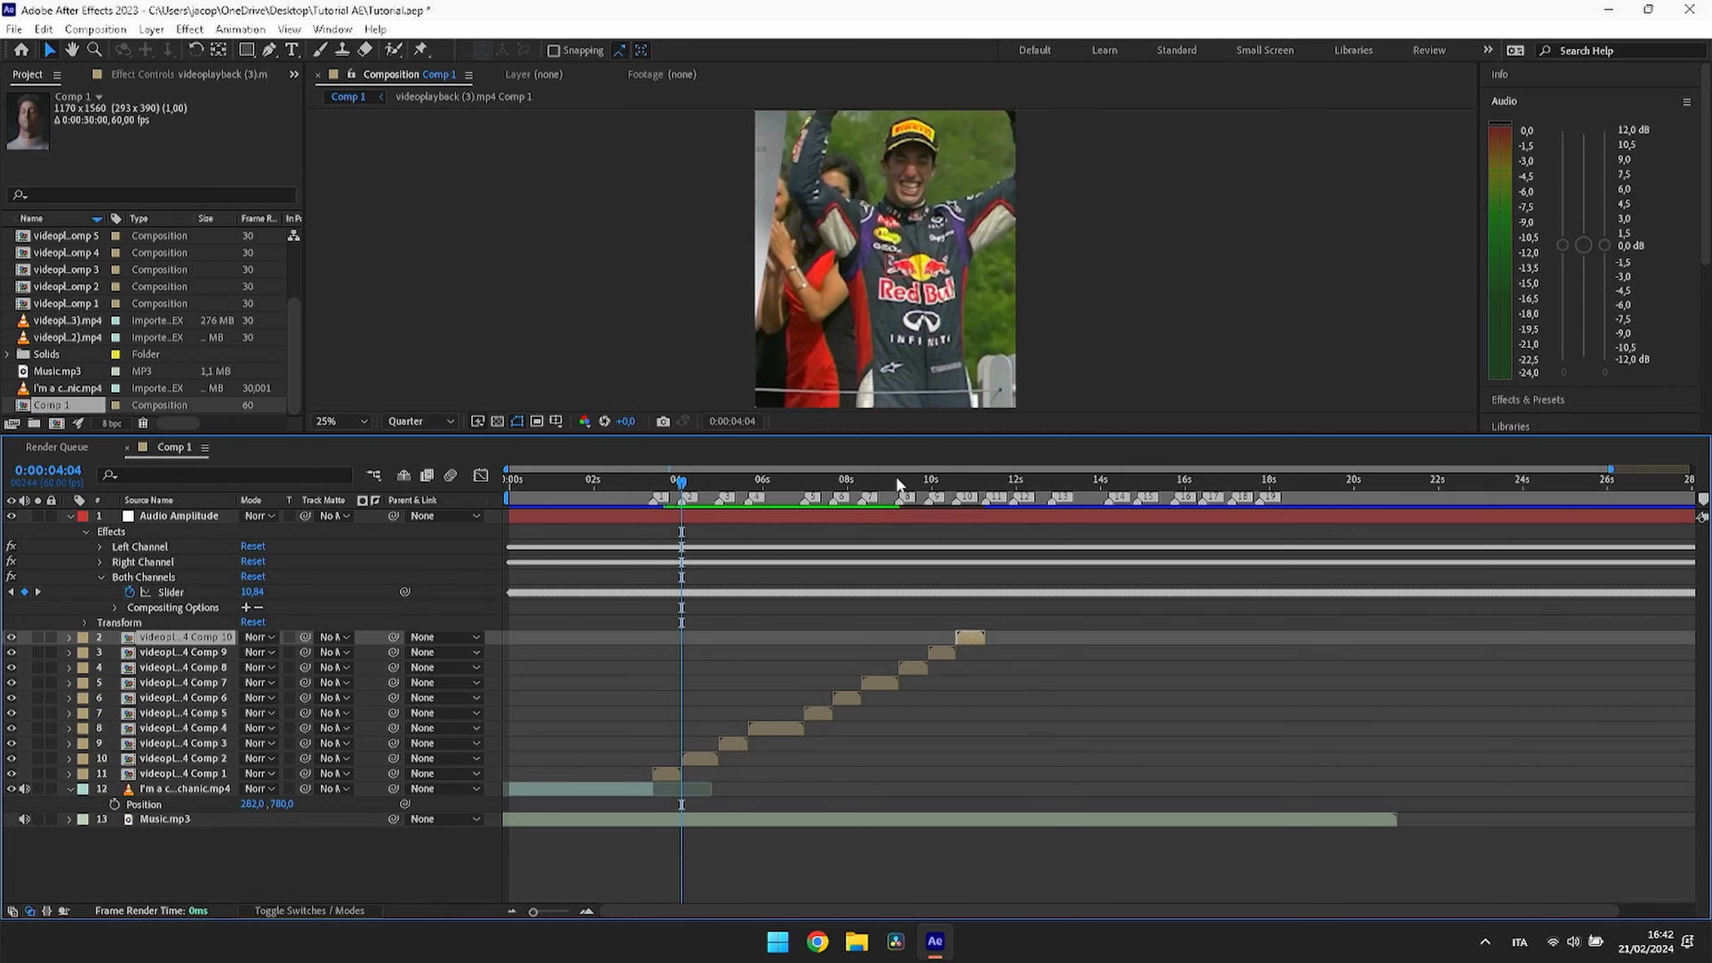
# Step: Return to the first marker at 0:00:03:24 and collapse the Audio Amplitude layer's properties
pyautogui.moveTo(897, 476); pyautogui.dragTo(652, 621)
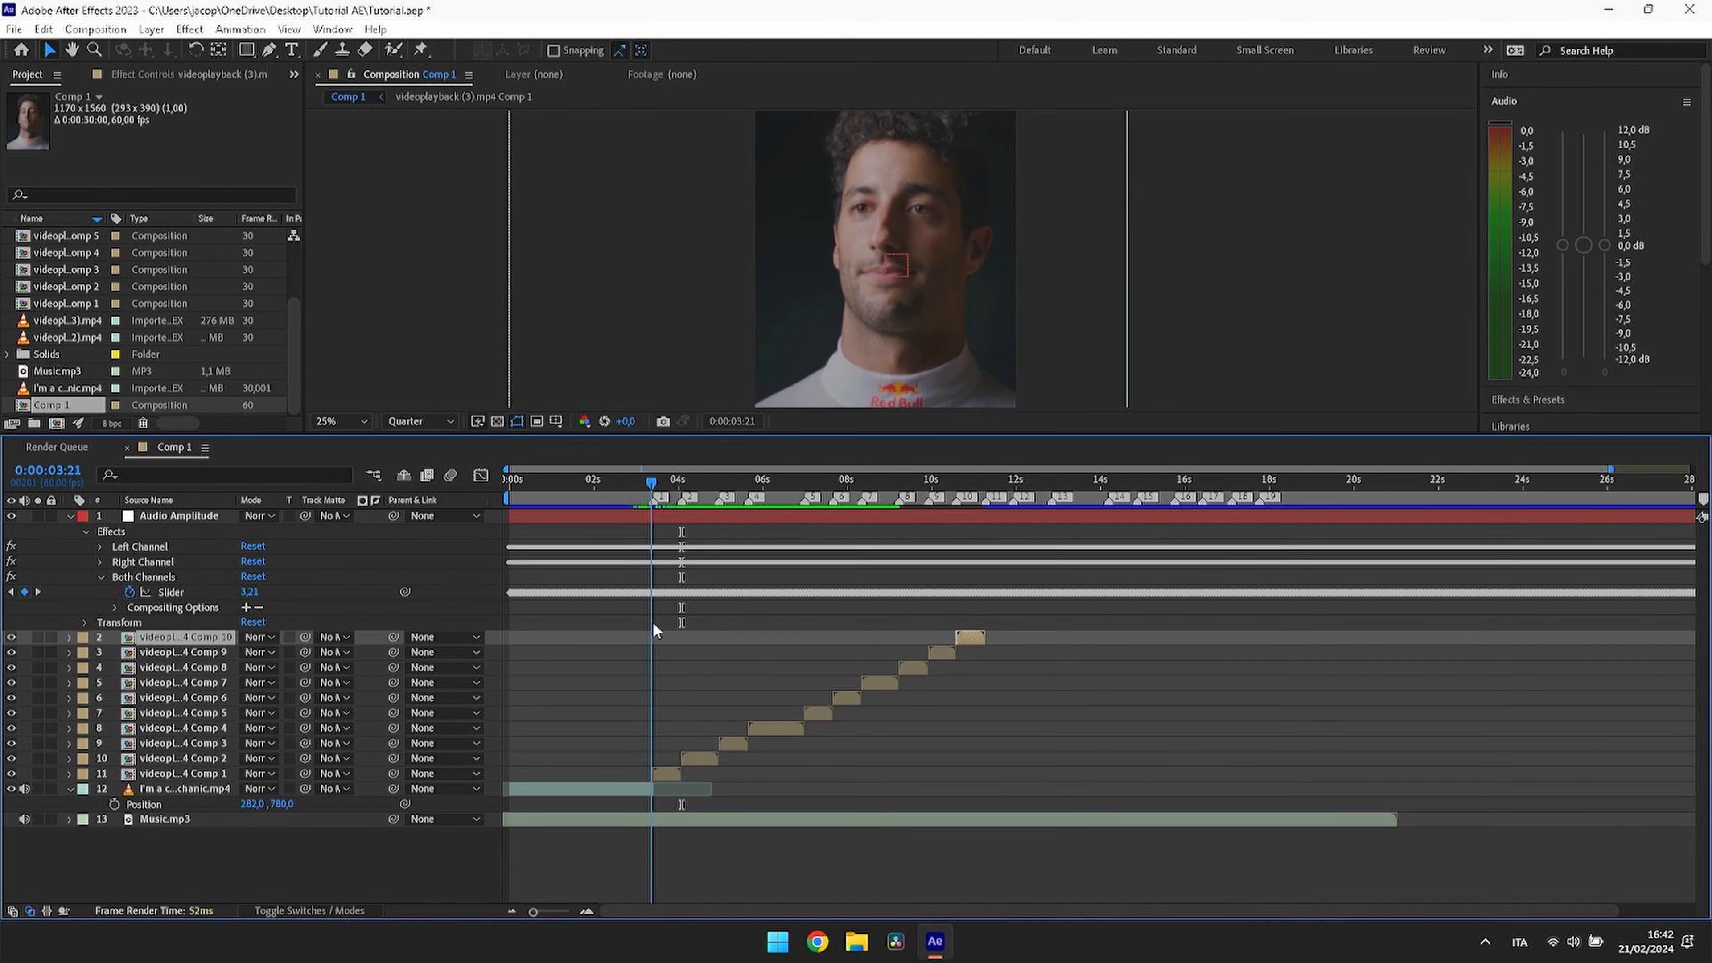
pyautogui.rightClick(648, 505)
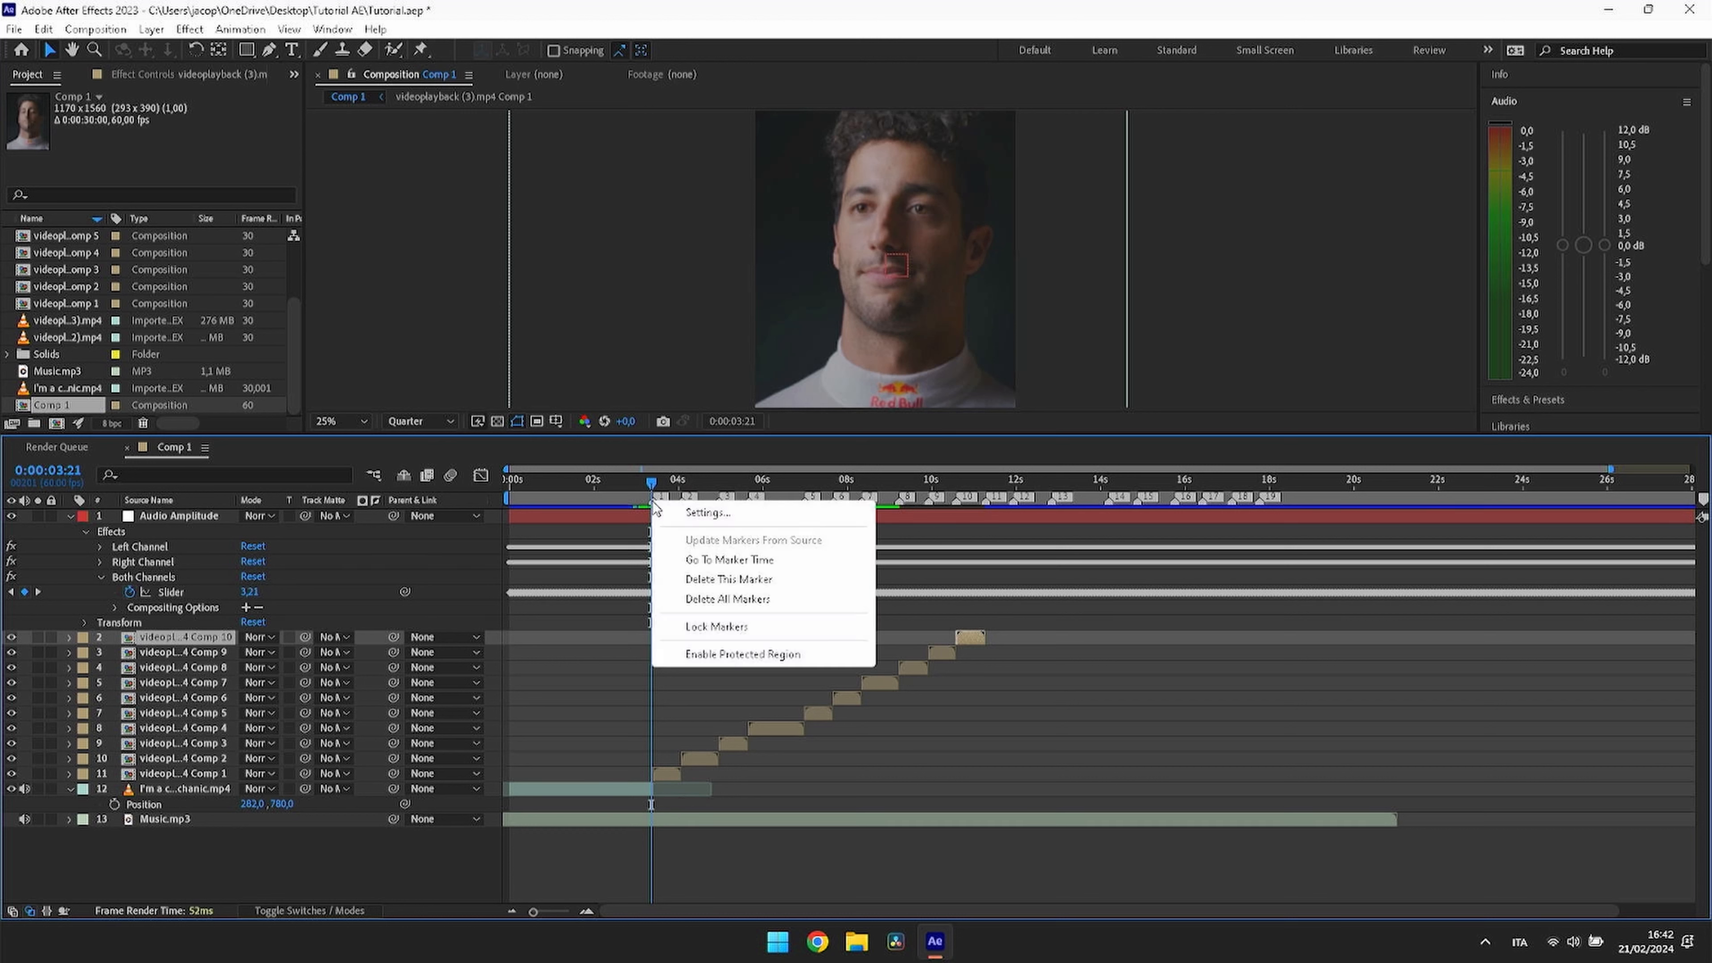
pyautogui.click(703, 559)
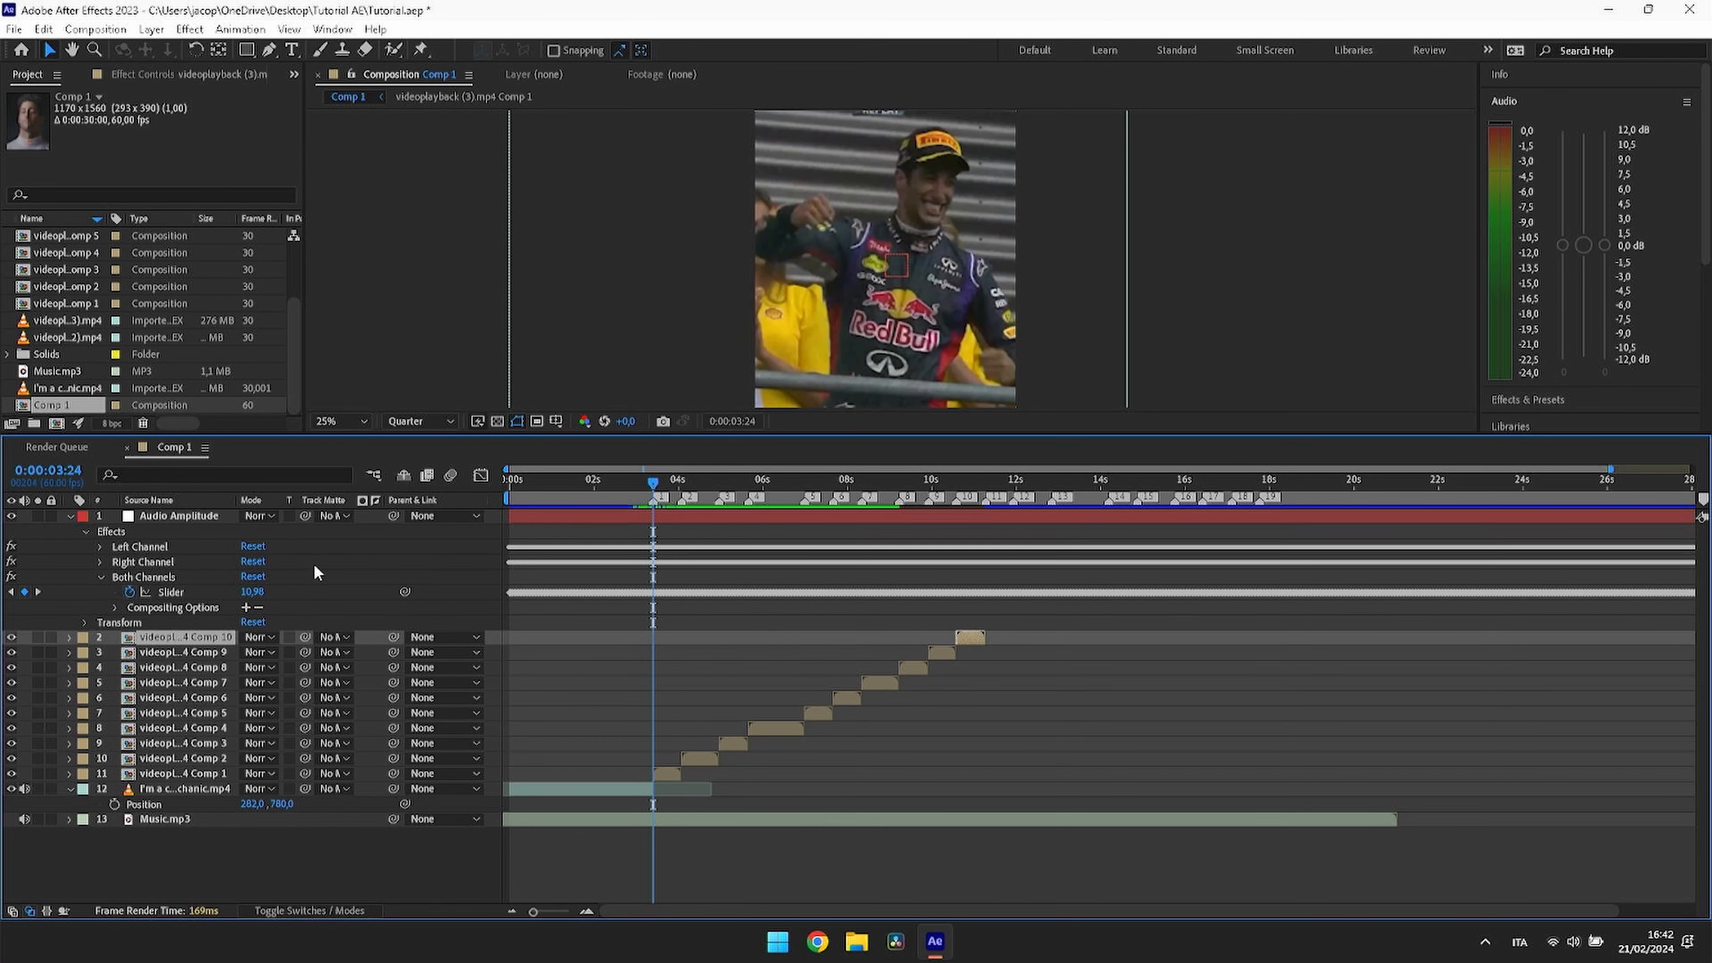
pyautogui.click(70, 516)
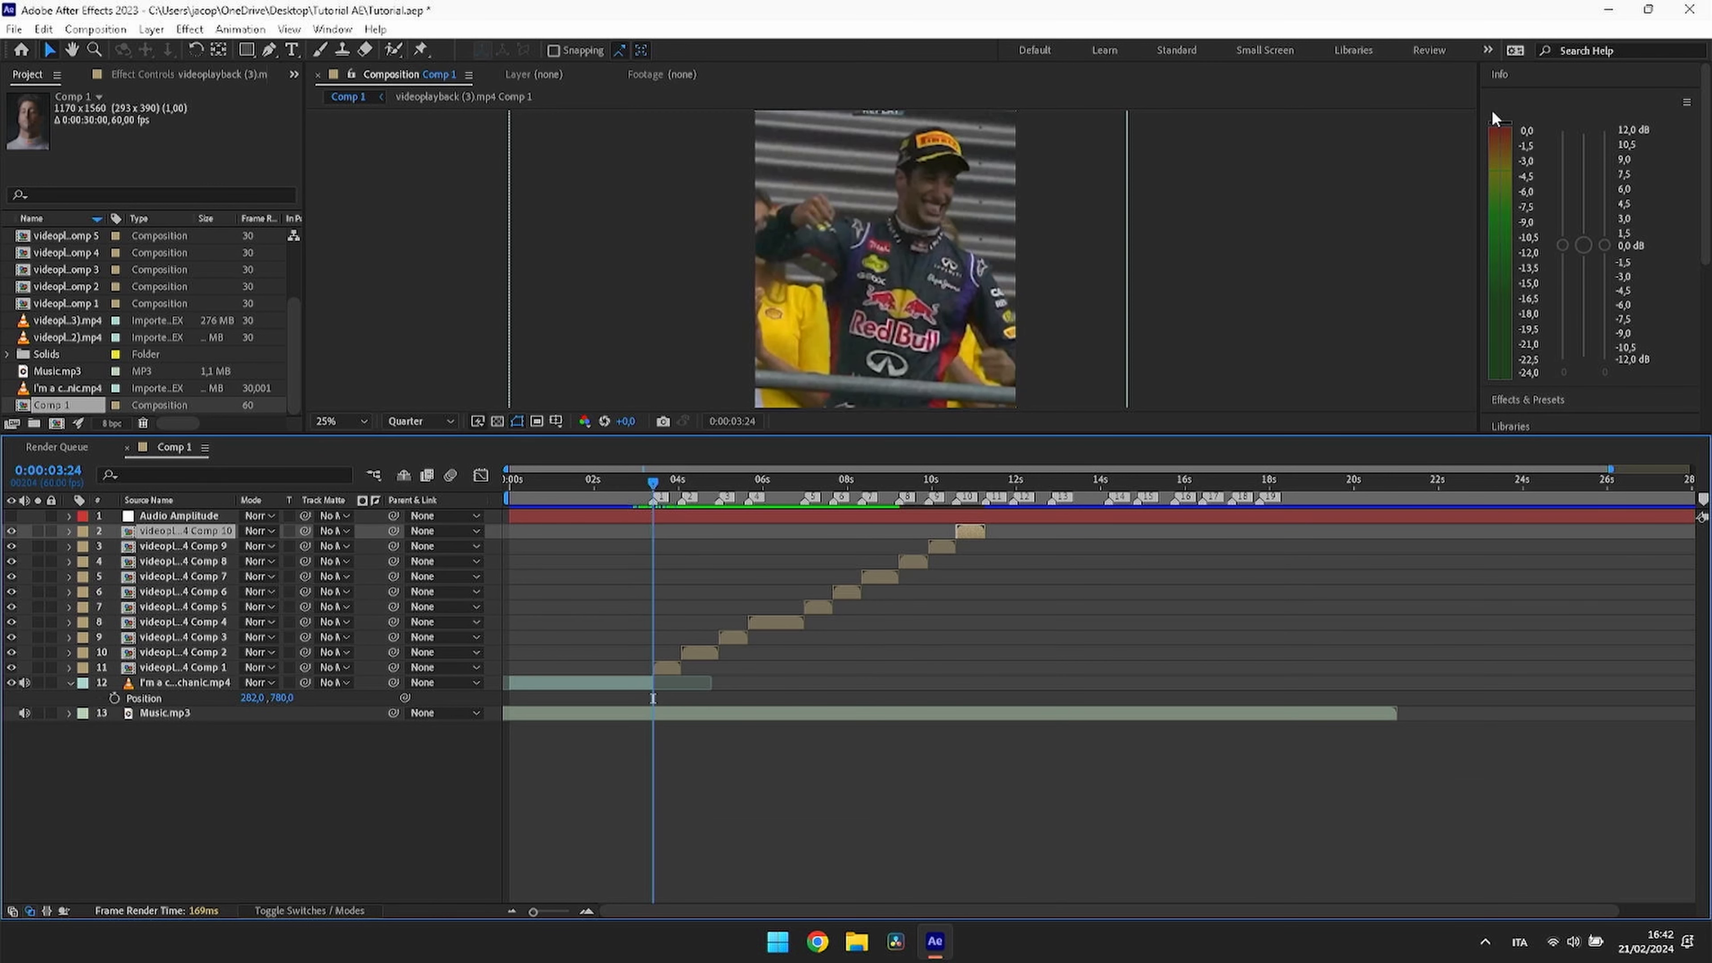
# Step: Search the effects for "twixt" and apply Twixtor Pro to the first pre-composed clip at 0:00:03:24
pyautogui.scroll(-3, 1558, 290)
pyautogui.click(1530, 291)
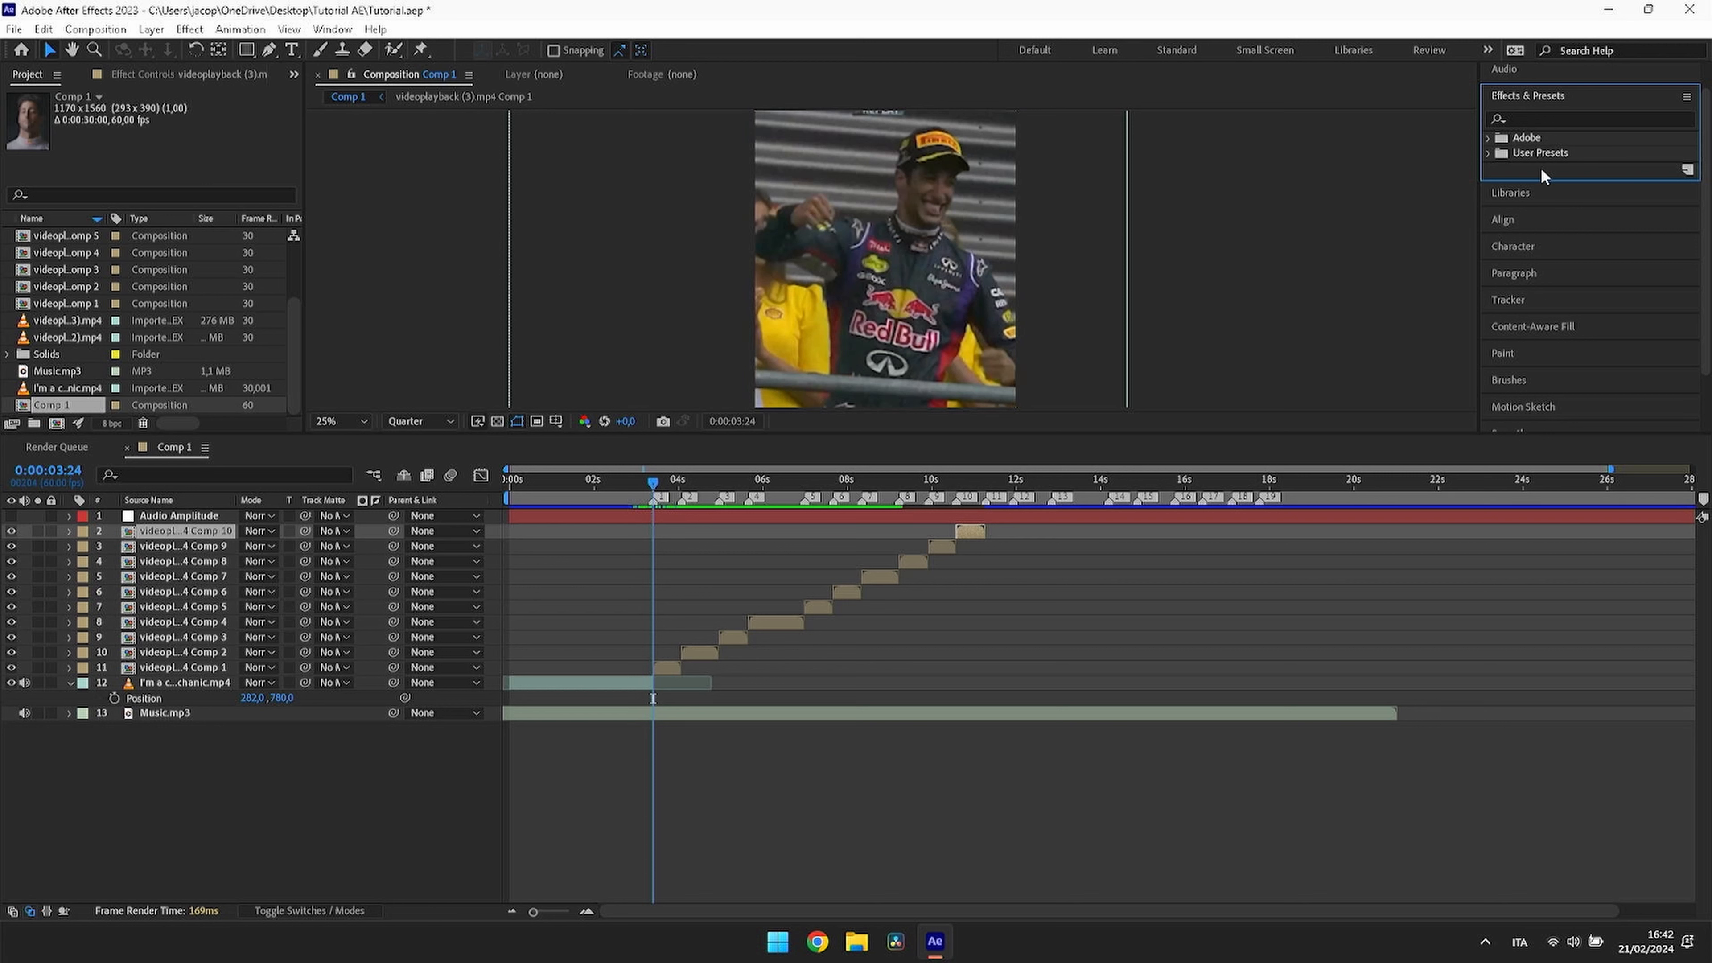
pyautogui.click(1574, 118)
pyautogui.write('twi')
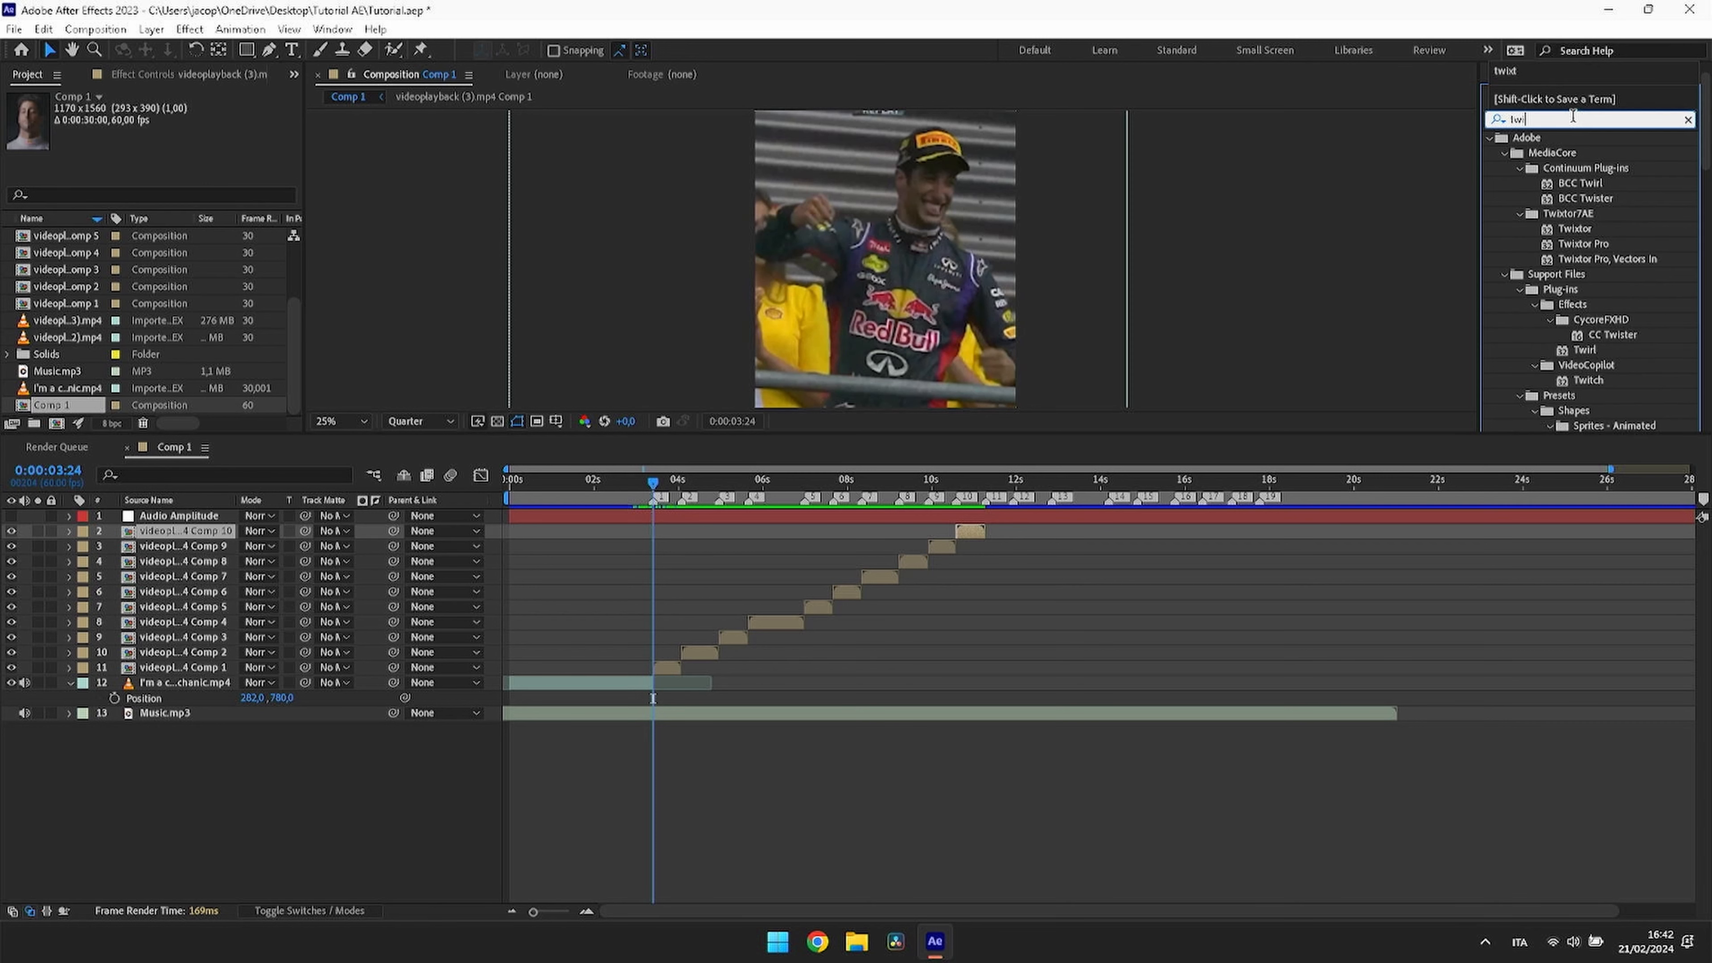
pyautogui.write('xt')
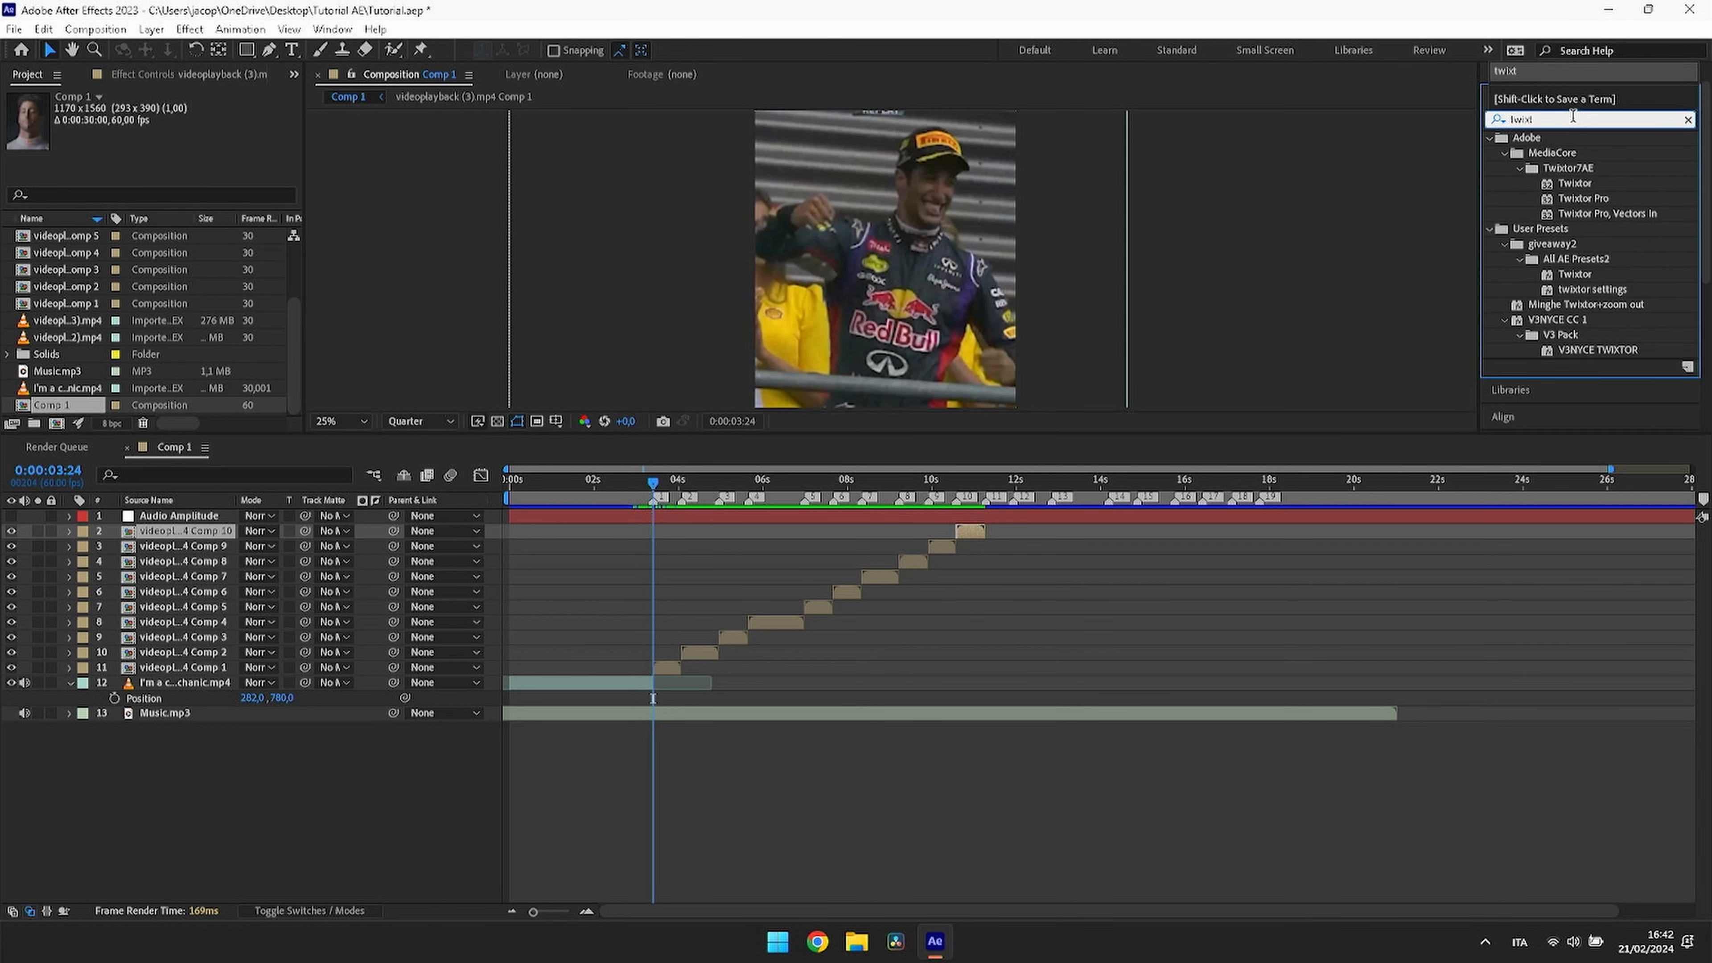
pyautogui.click(1589, 199)
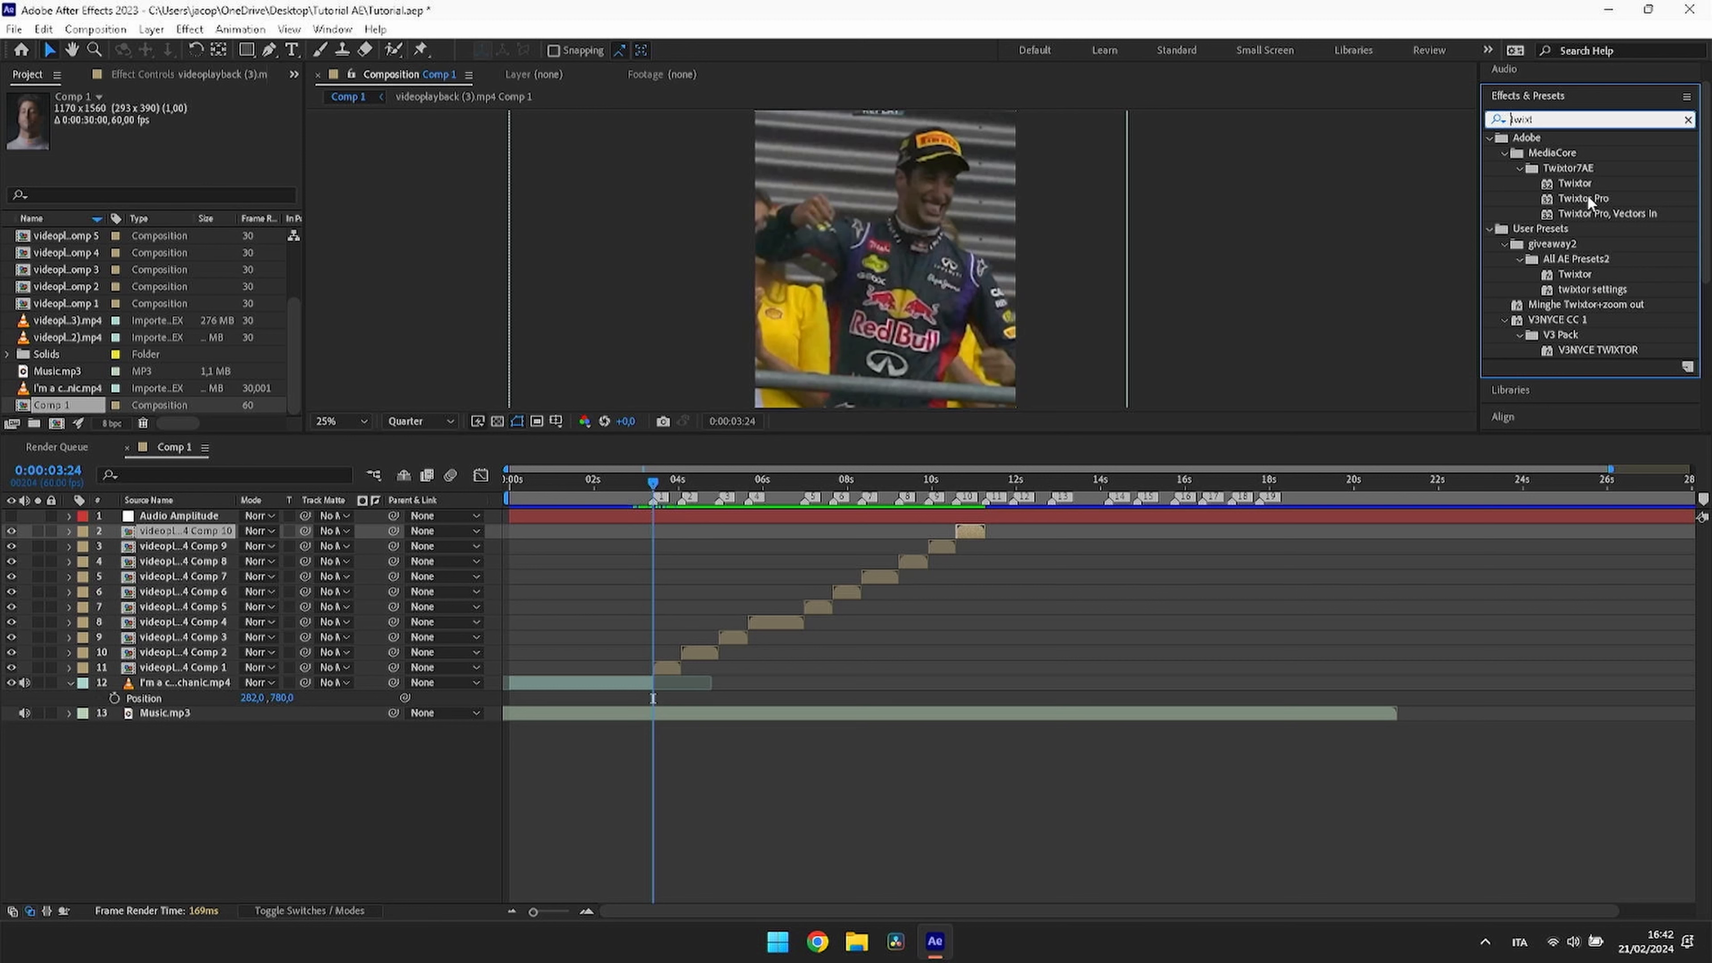
pyautogui.click(1587, 197)
pyautogui.moveTo(1582, 199); pyautogui.dragTo(656, 668)
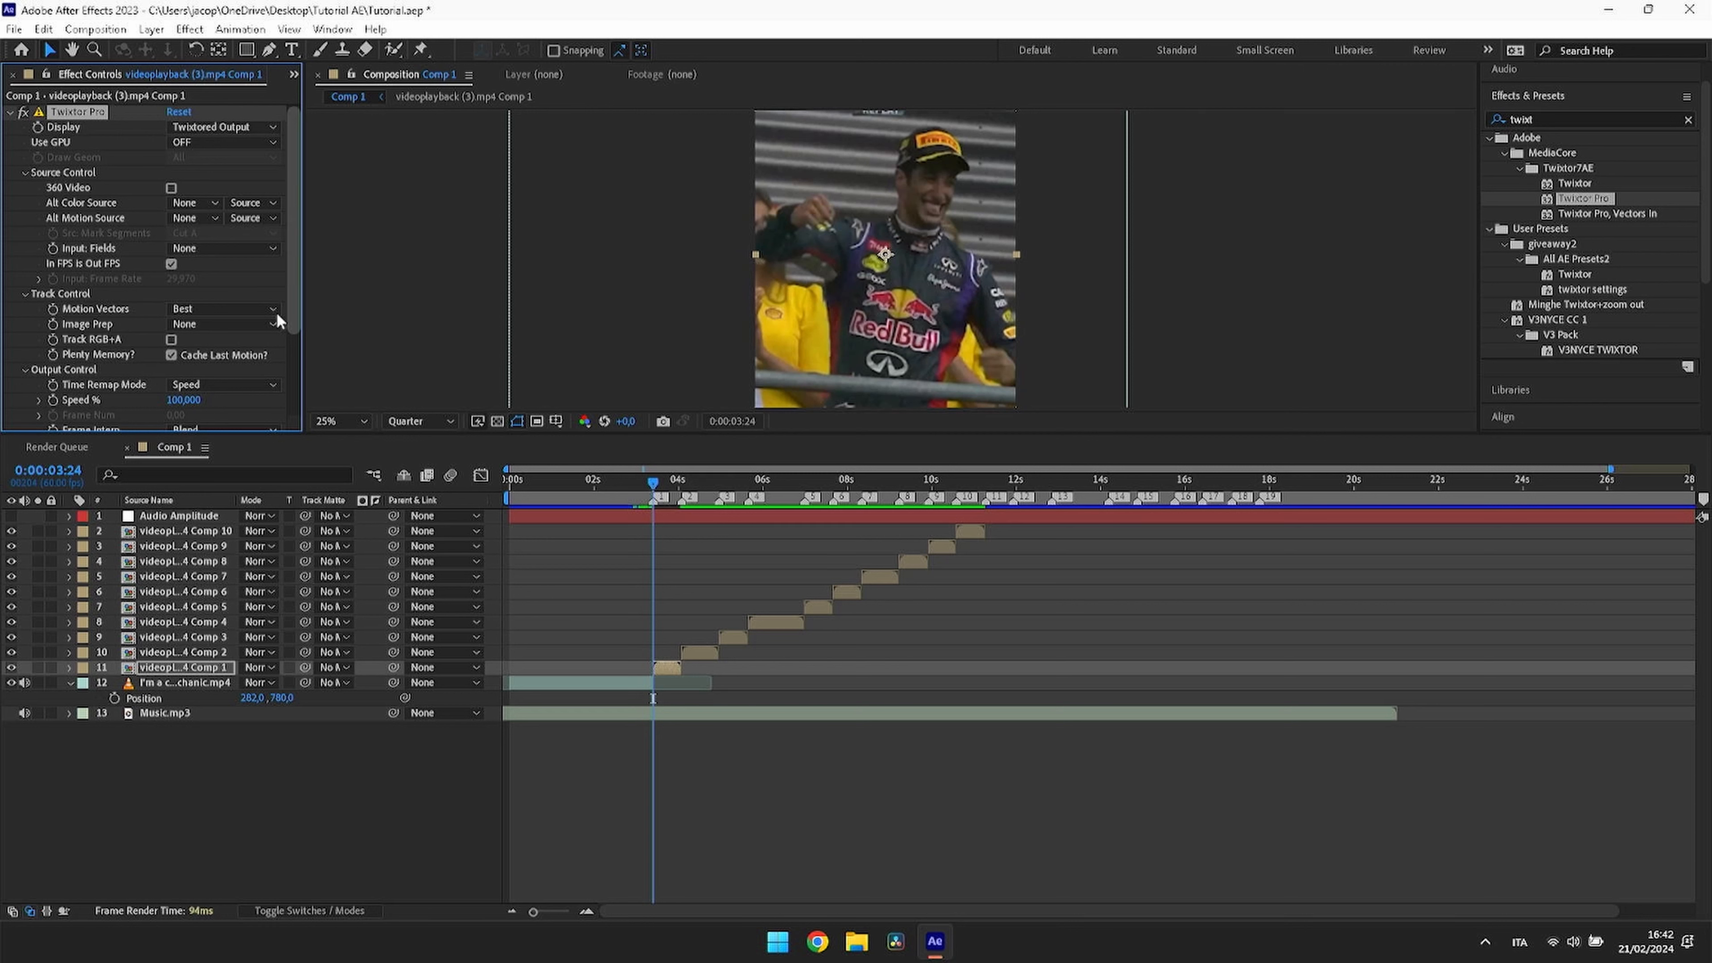
pyautogui.click(238, 127)
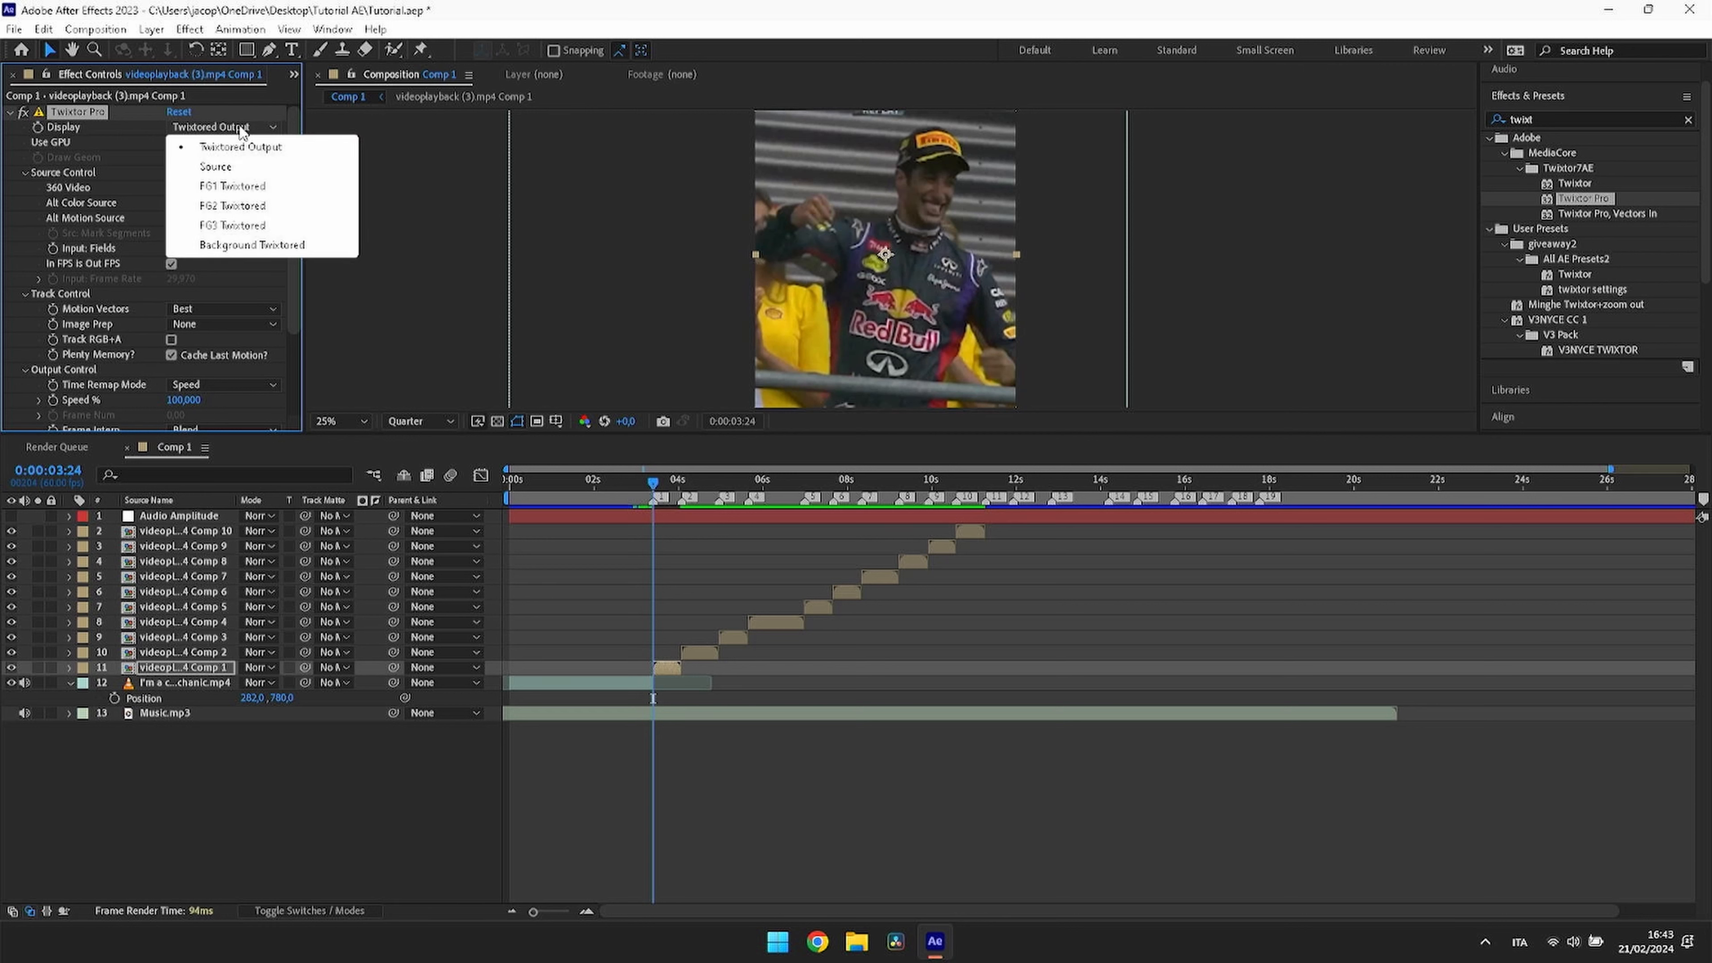
pyautogui.click(132, 140)
pyautogui.click(193, 144)
pyautogui.click(126, 139)
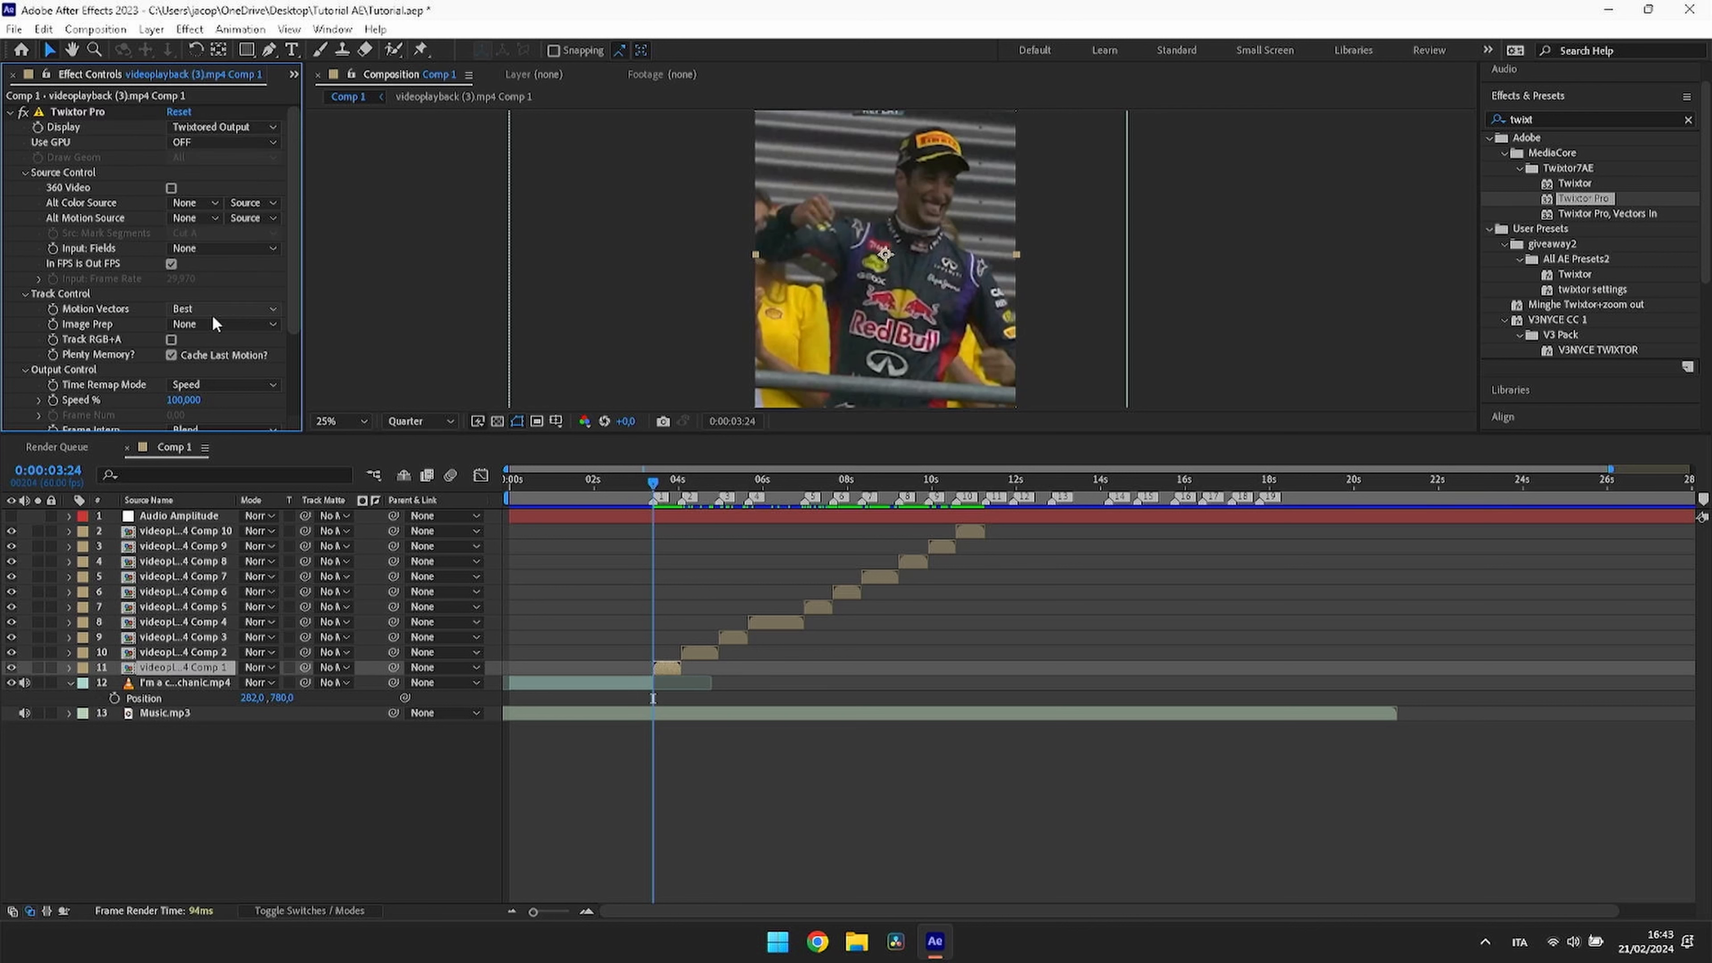
# Step: Turn off In FPS is Out FPS in Twixtor Pro and set the input frame rate to 60
pyautogui.click(171, 264)
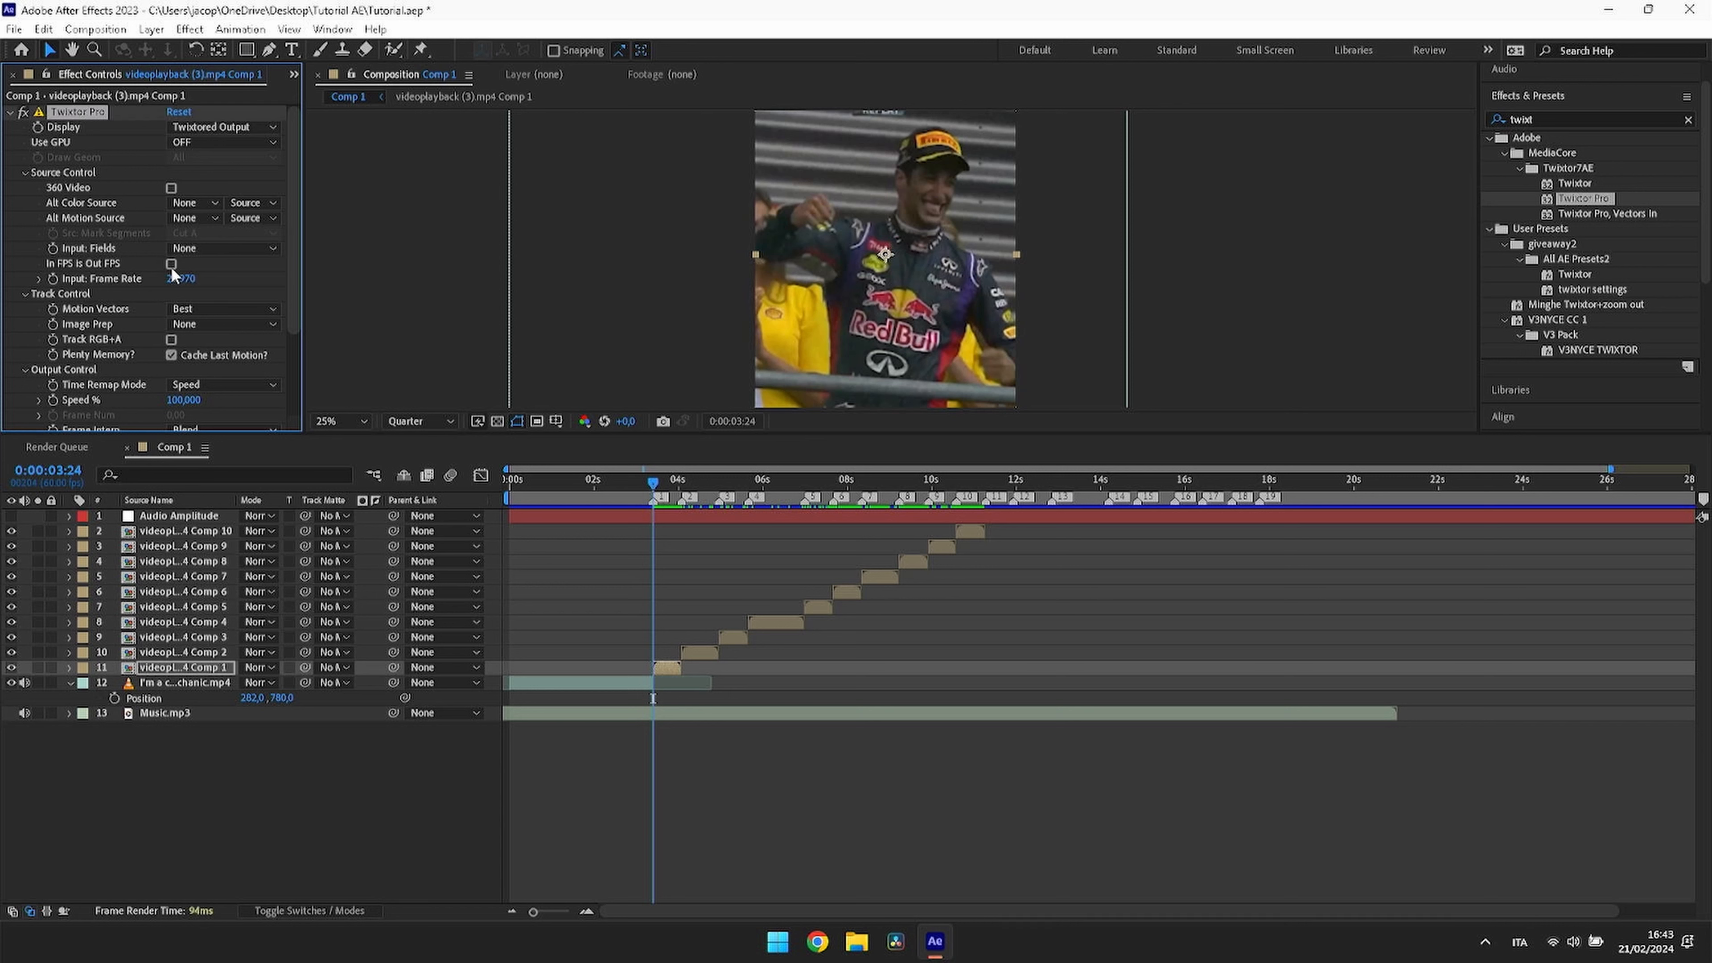
pyautogui.click(183, 278)
pyautogui.write('60')
pyautogui.press('Return')
# Step: Set Twixtor Pro's Image Prep to Contrast/Edge Enhance for the first pre-composed clip
pyautogui.scroll(-3, 201, 332)
pyautogui.click(203, 270)
pyautogui.click(201, 275)
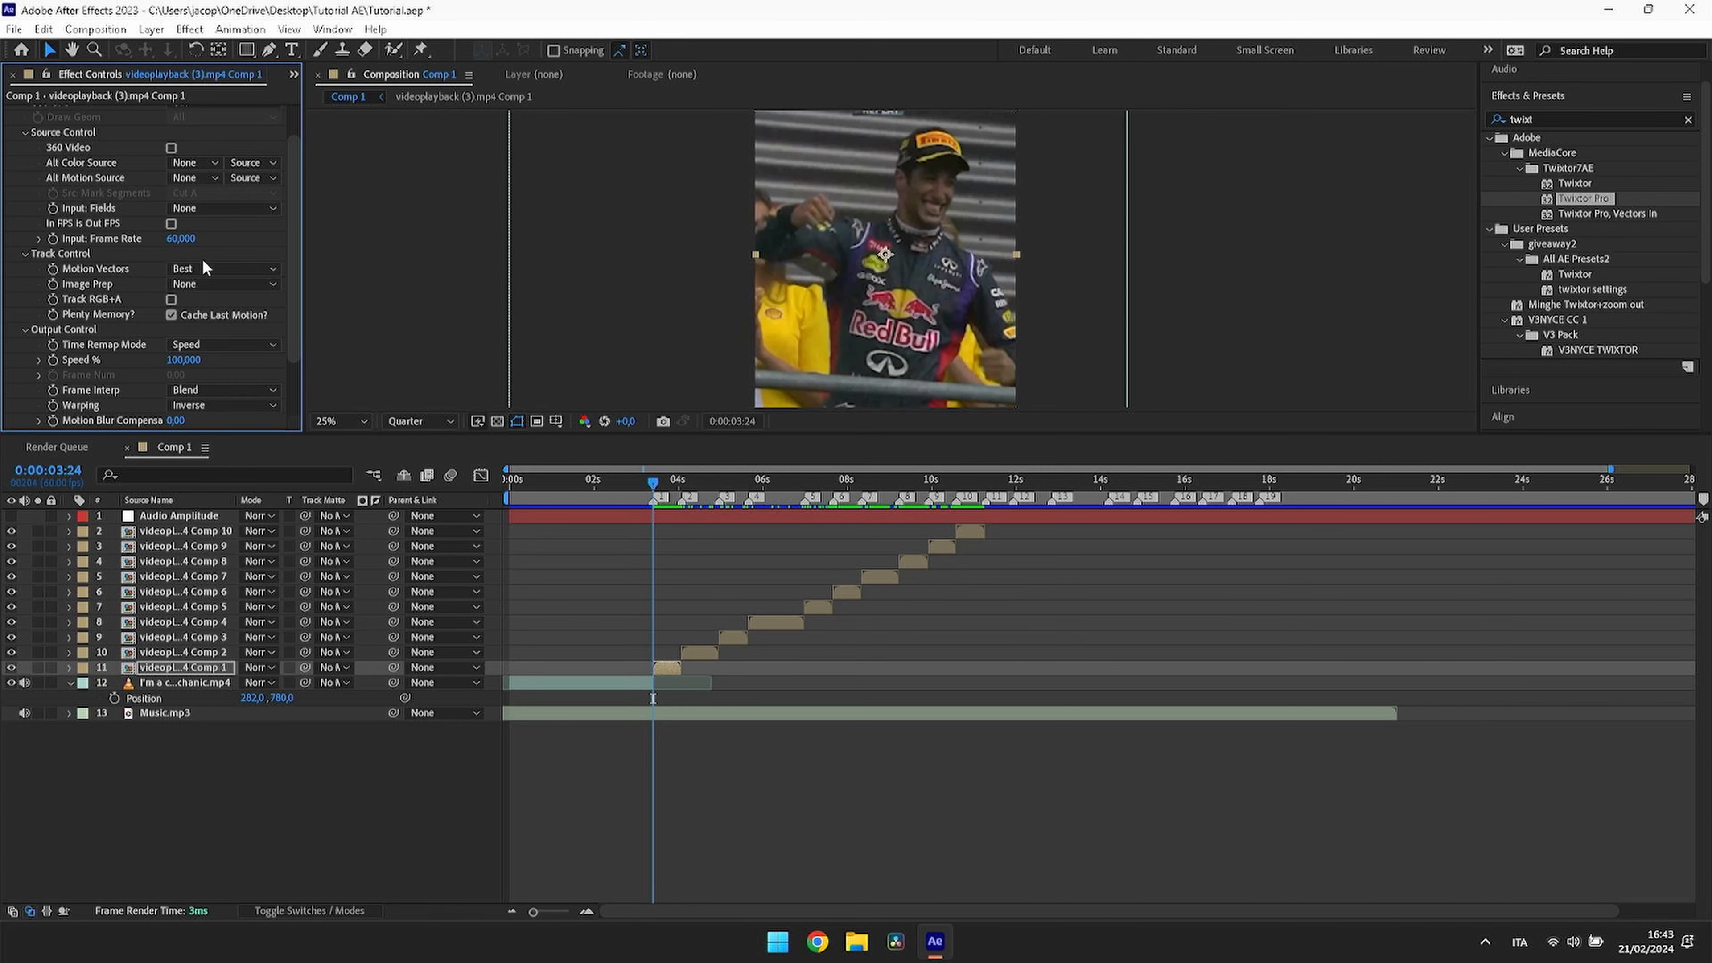
pyautogui.click(192, 286)
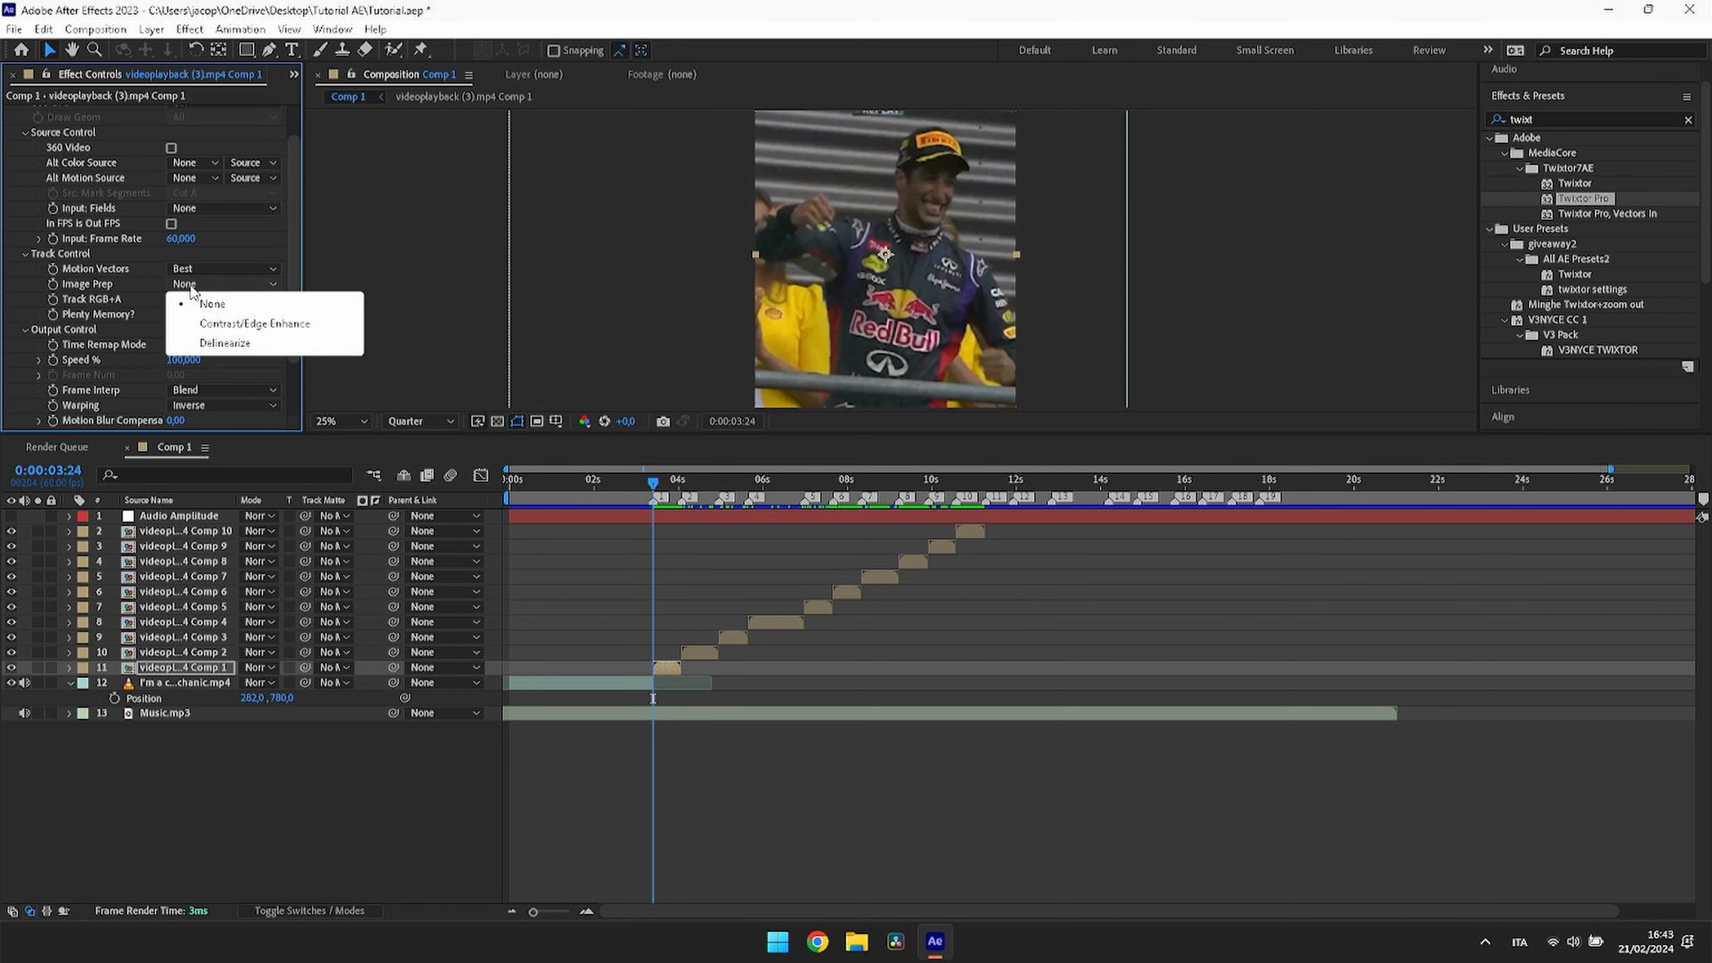
pyautogui.click(209, 324)
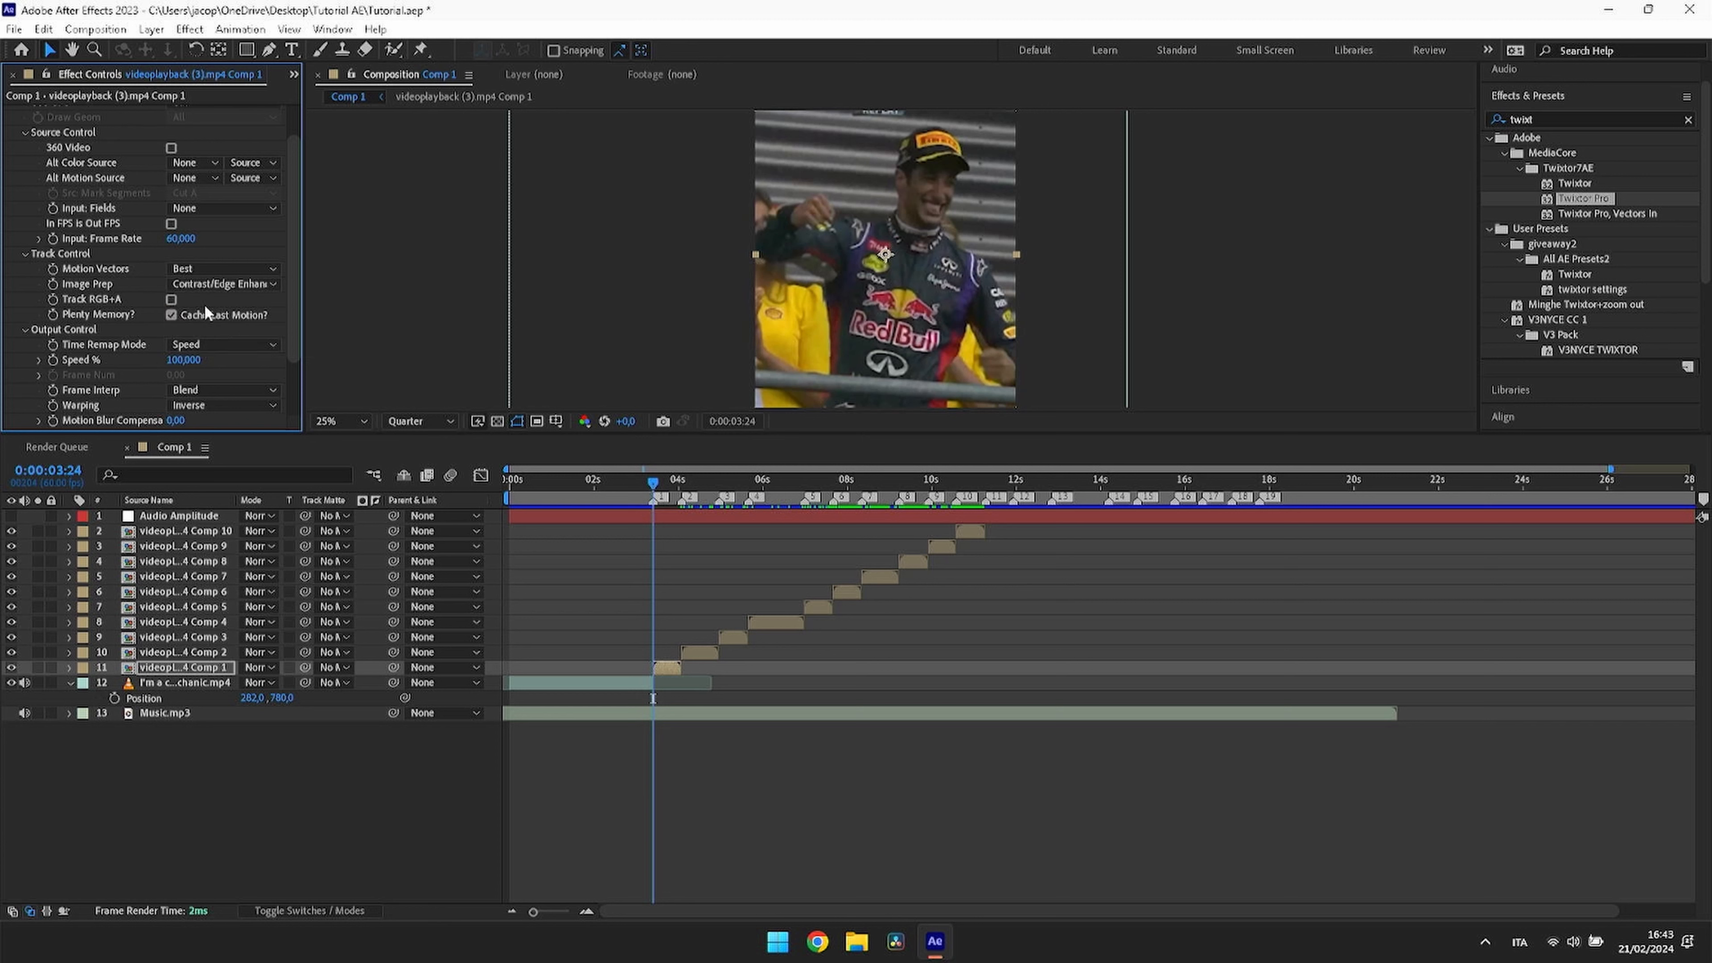
# Step: Set Twixtor Pro's Frame Interp to Motion Weighted Blend and Warping to Inverse w/ Smart Blend
pyautogui.click(221, 392)
pyautogui.click(210, 449)
pyautogui.click(203, 408)
pyautogui.click(212, 445)
pyautogui.scroll(-2, 195, 377)
pyautogui.scroll(3, 155, 394)
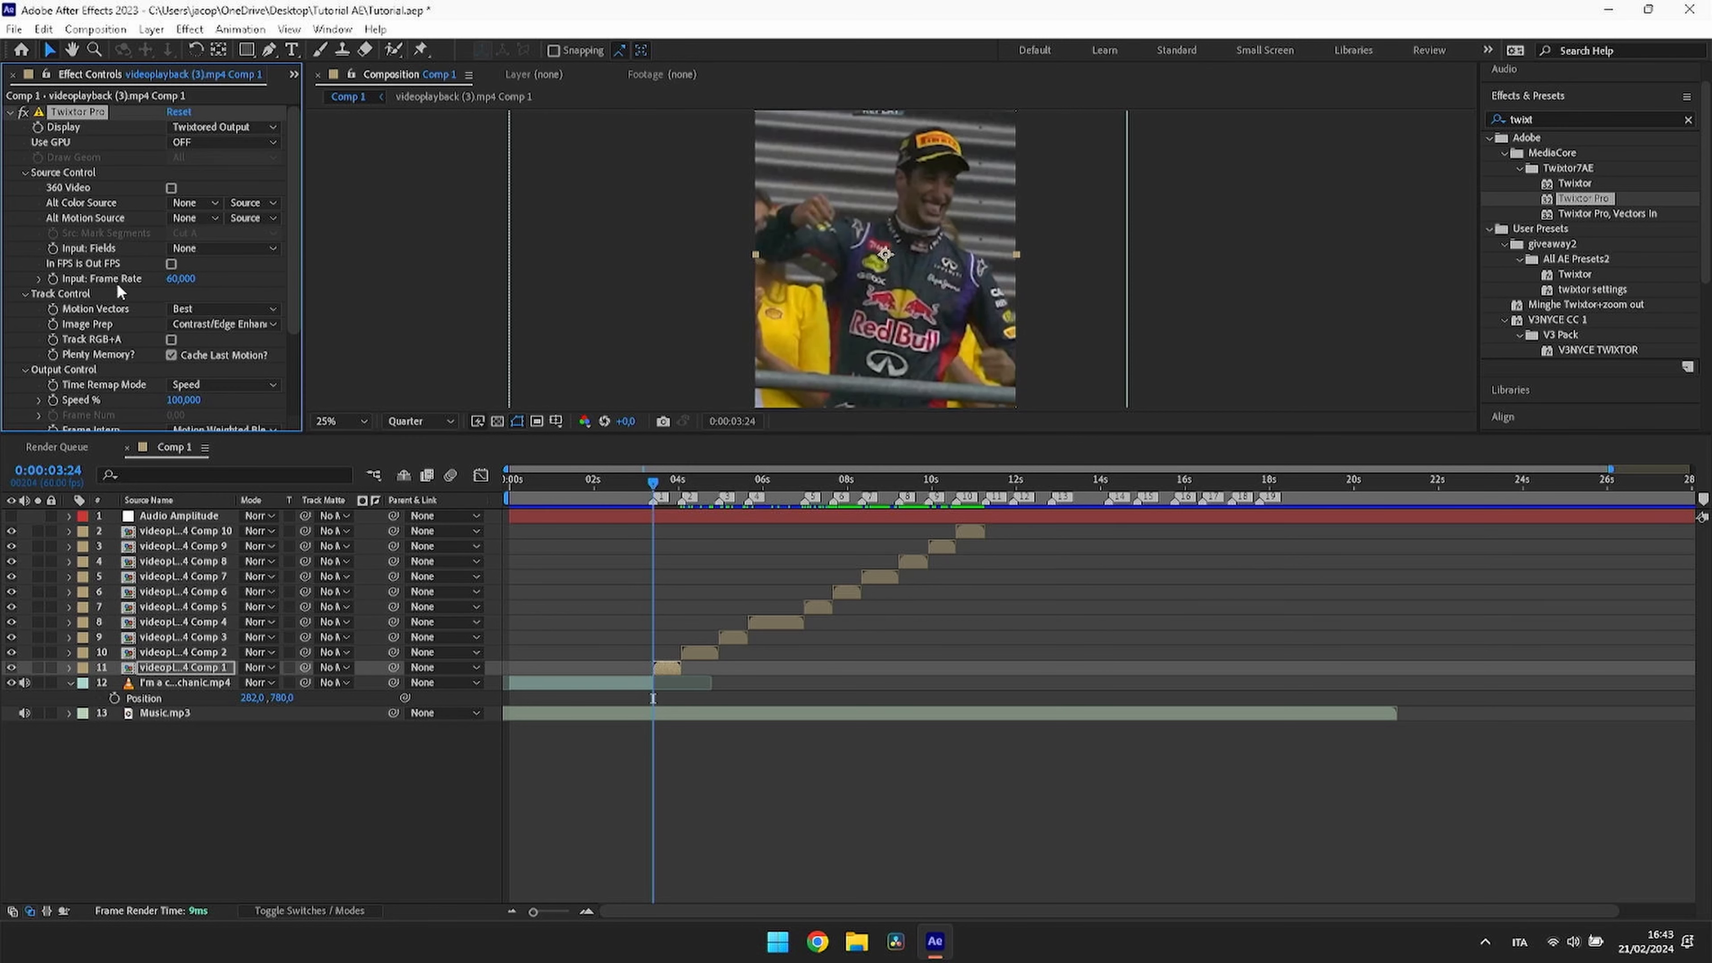
pyautogui.scroll(-1, 118, 287)
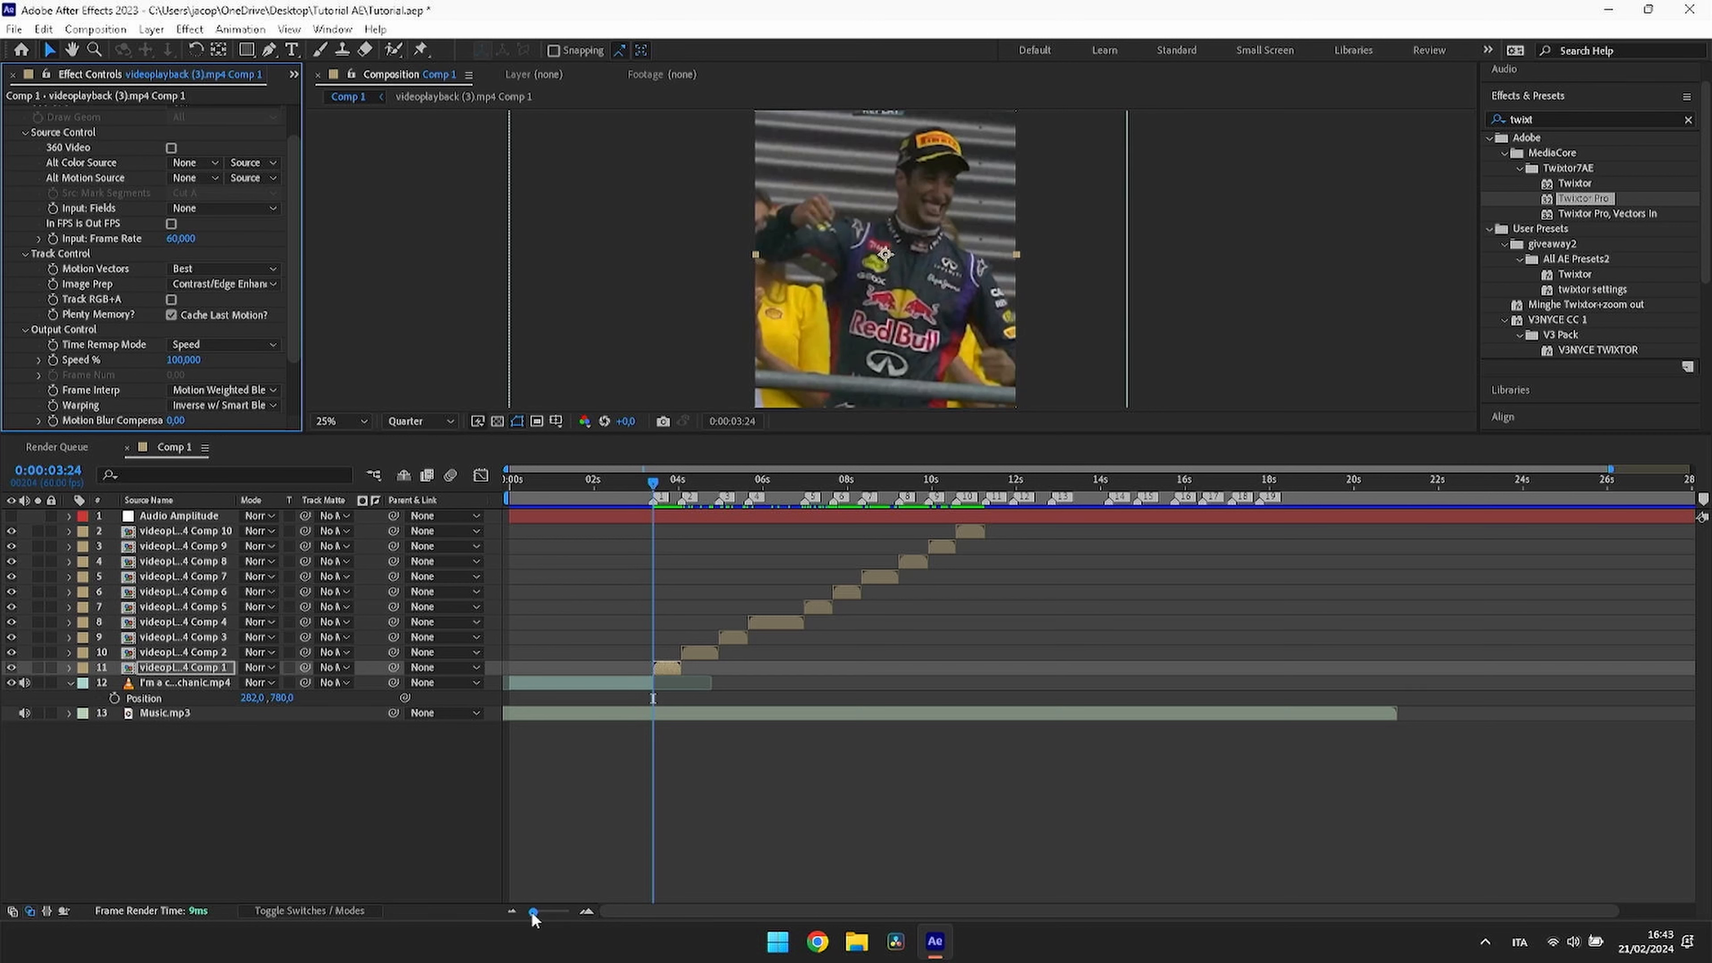
# Step: Keyframe the first clip's Twixtor Speed at 200% at 0:00:03:24 and reveal its keyframes in the timeline
pyautogui.moveTo(541, 911); pyautogui.dragTo(553, 912)
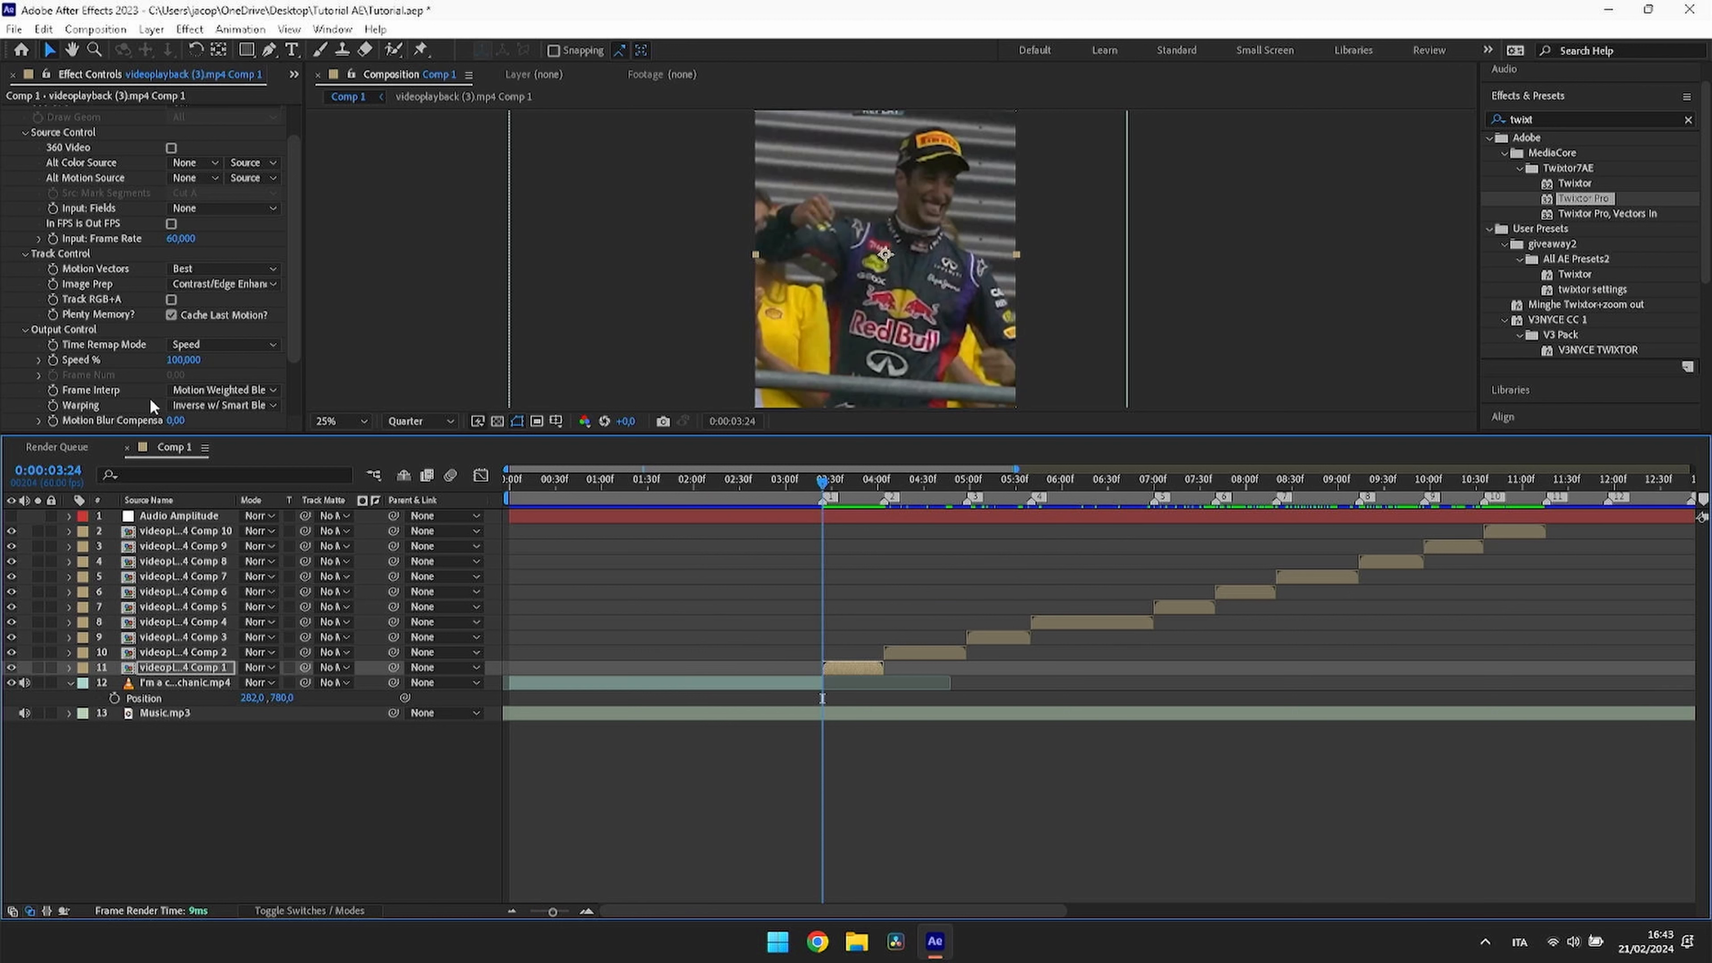
pyautogui.click(53, 359)
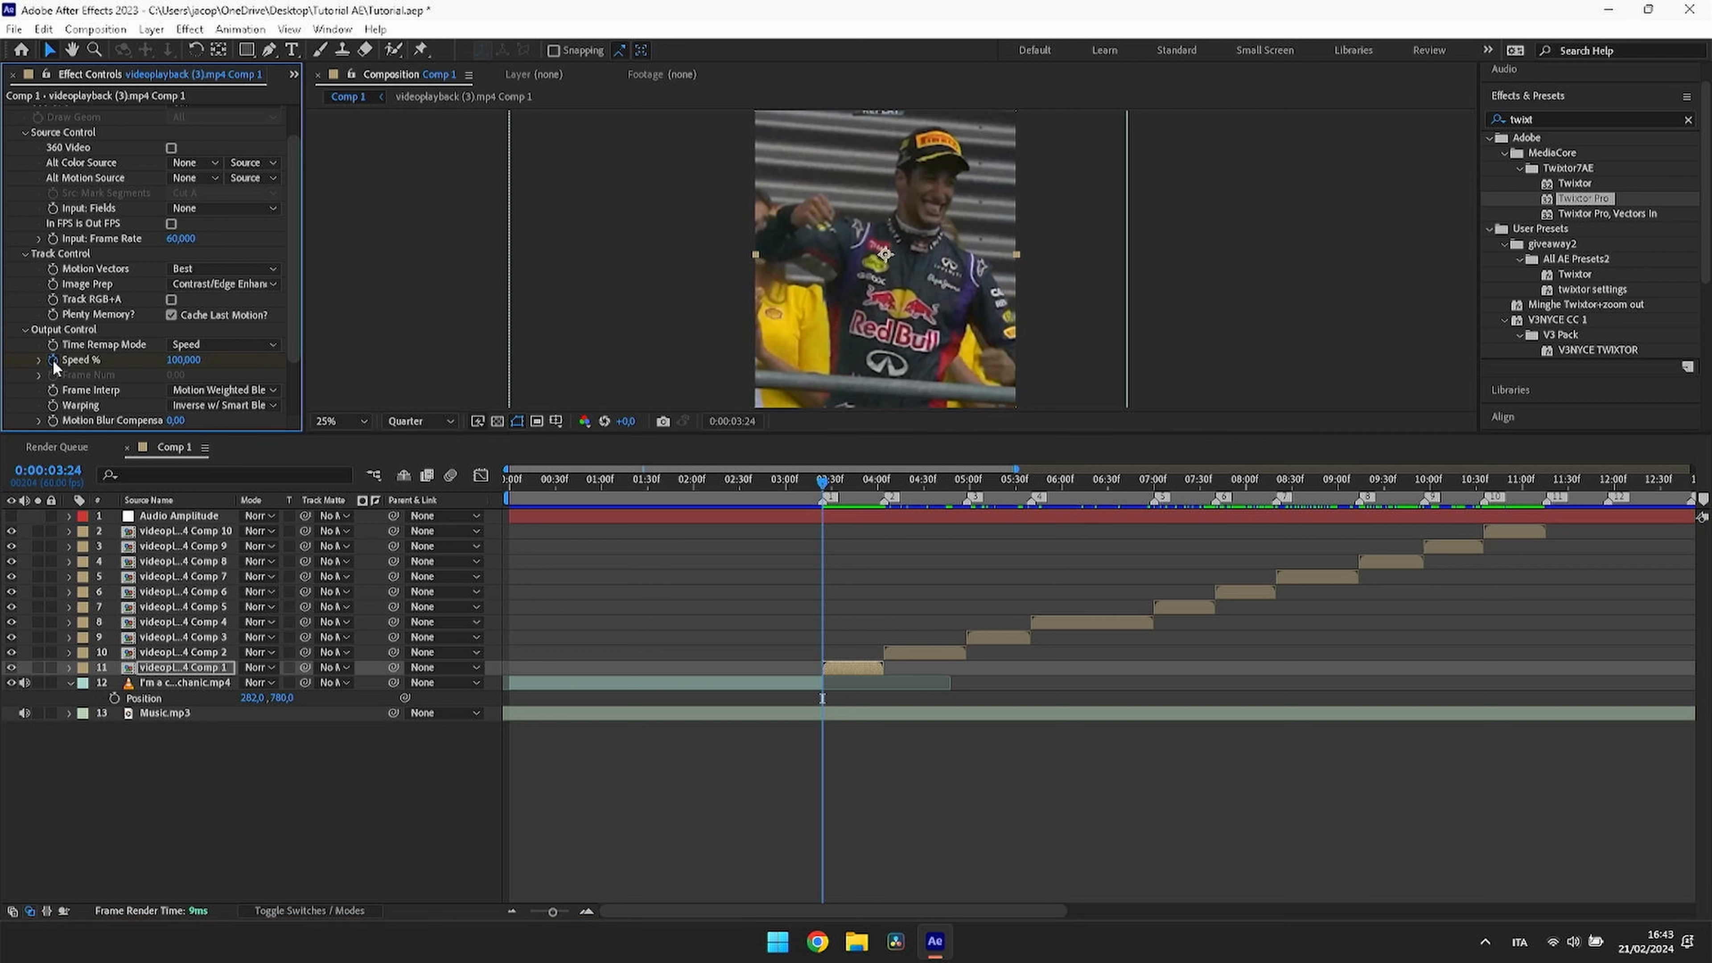
pyautogui.click(182, 360)
pyautogui.write('2')
pyautogui.press('Return')
pyautogui.moveTo(553, 911); pyautogui.dragTo(565, 916)
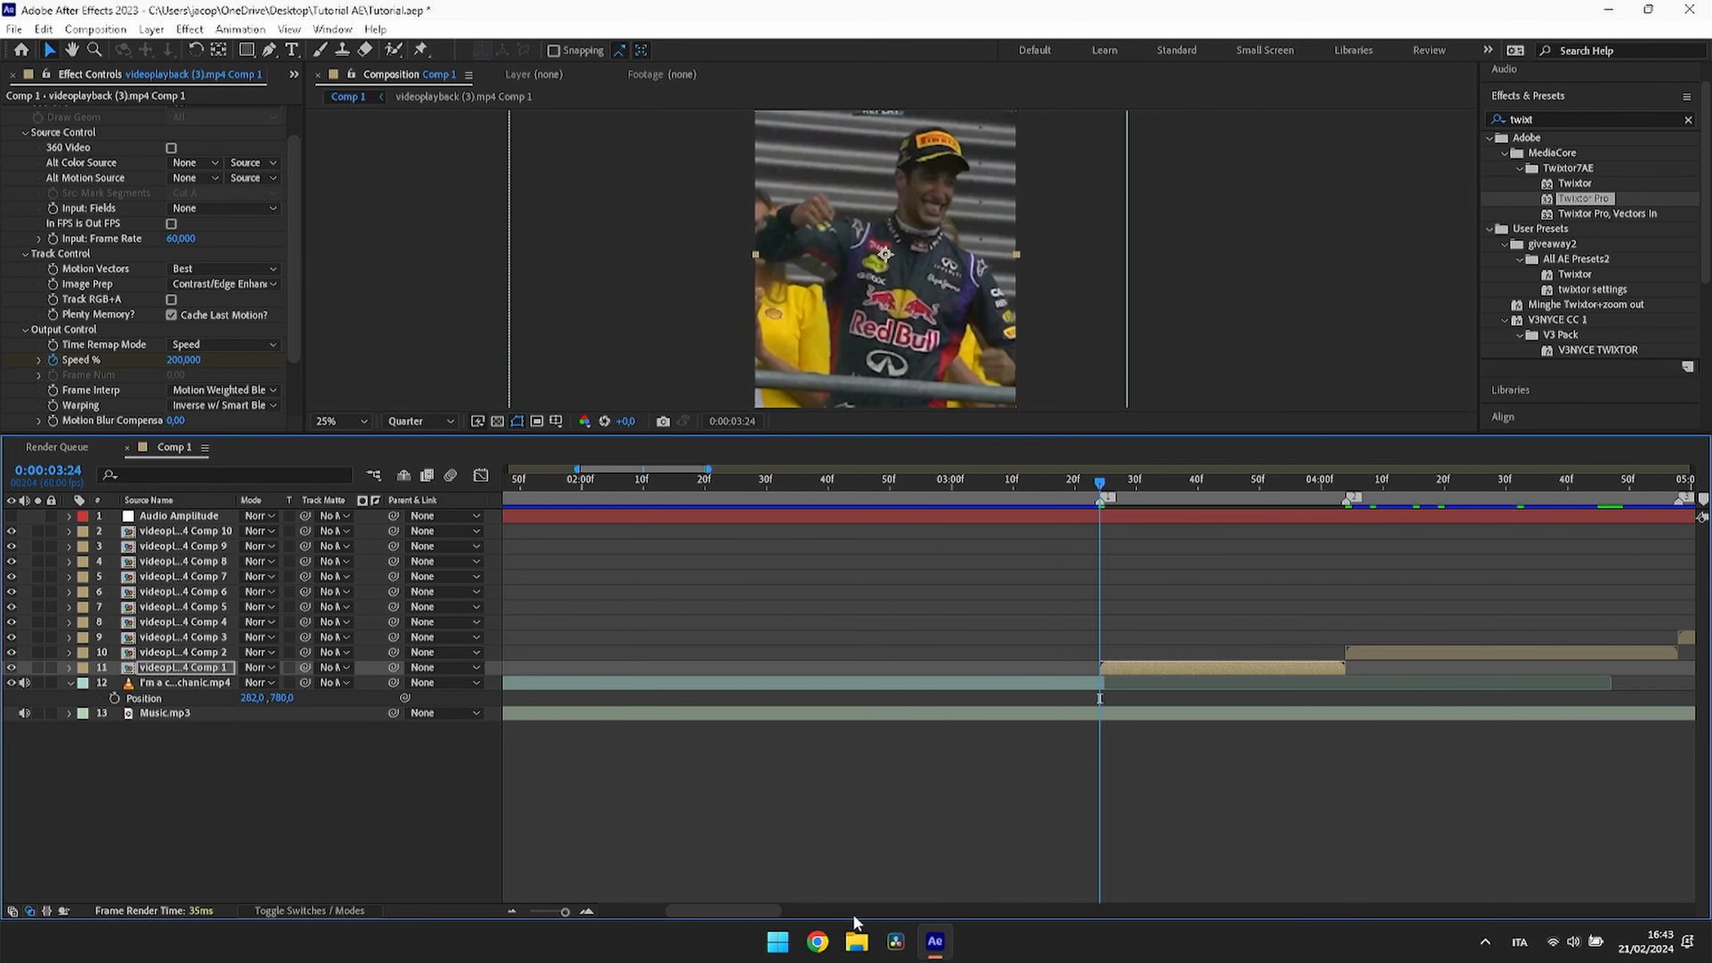
pyautogui.moveTo(759, 910); pyautogui.dragTo(807, 916)
pyautogui.press('u')
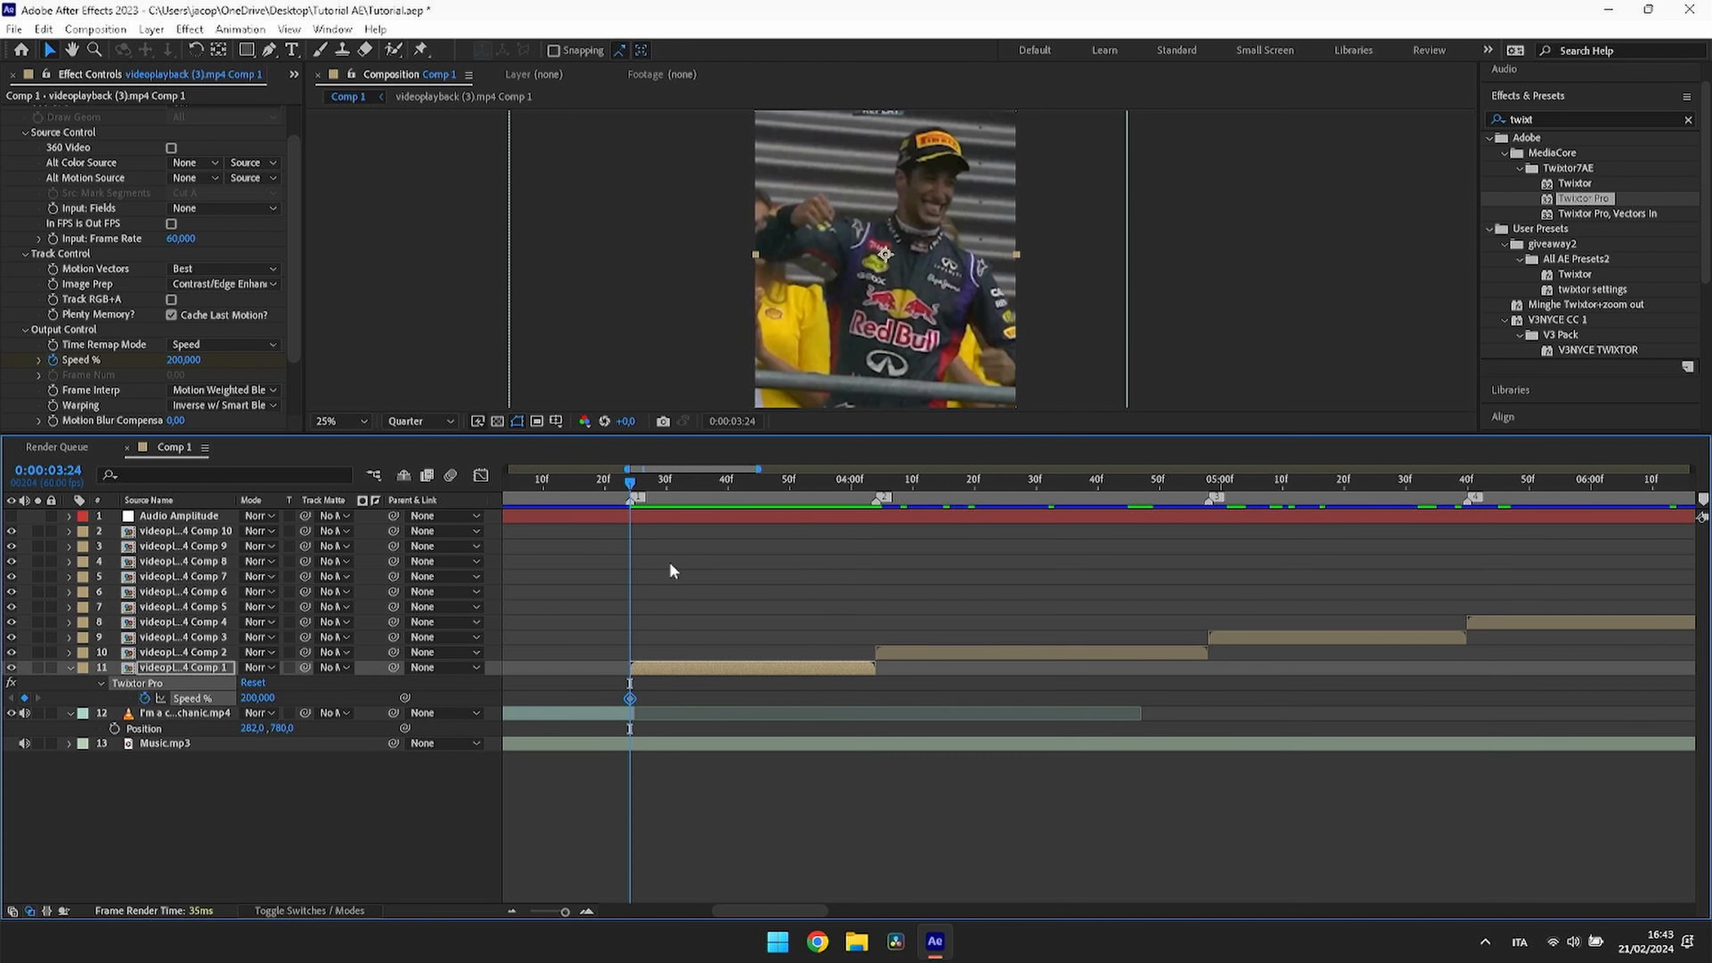
pyautogui.click(672, 499)
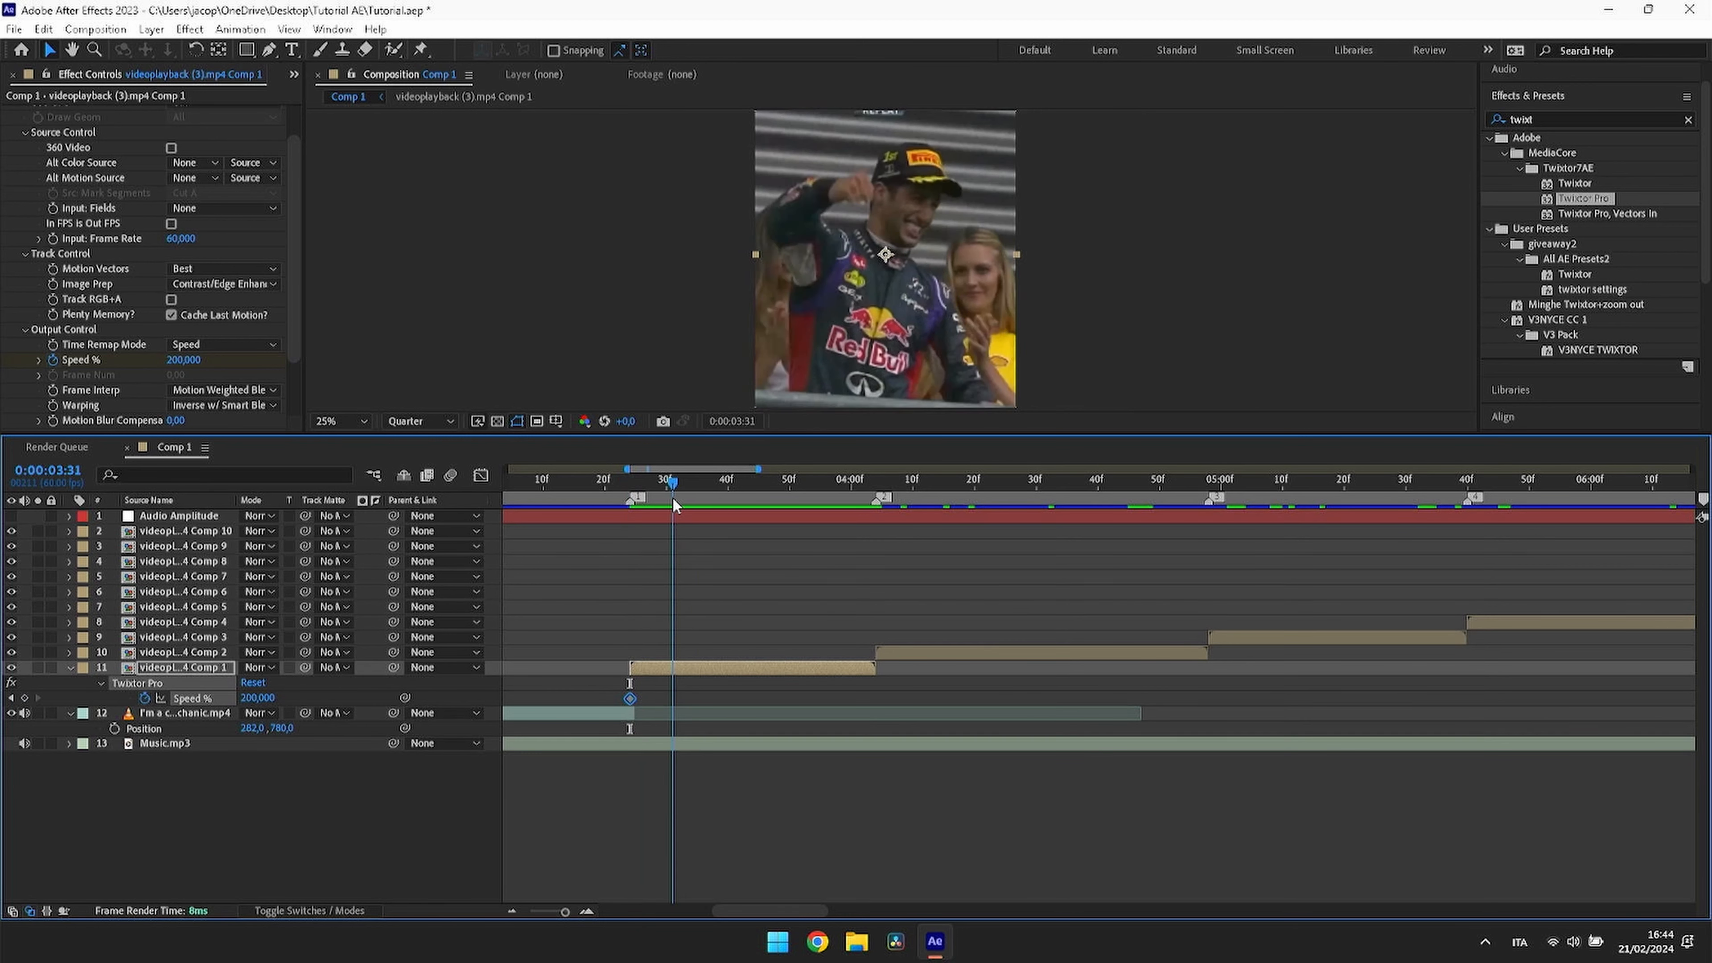
pyautogui.click(192, 361)
pyautogui.write('60')
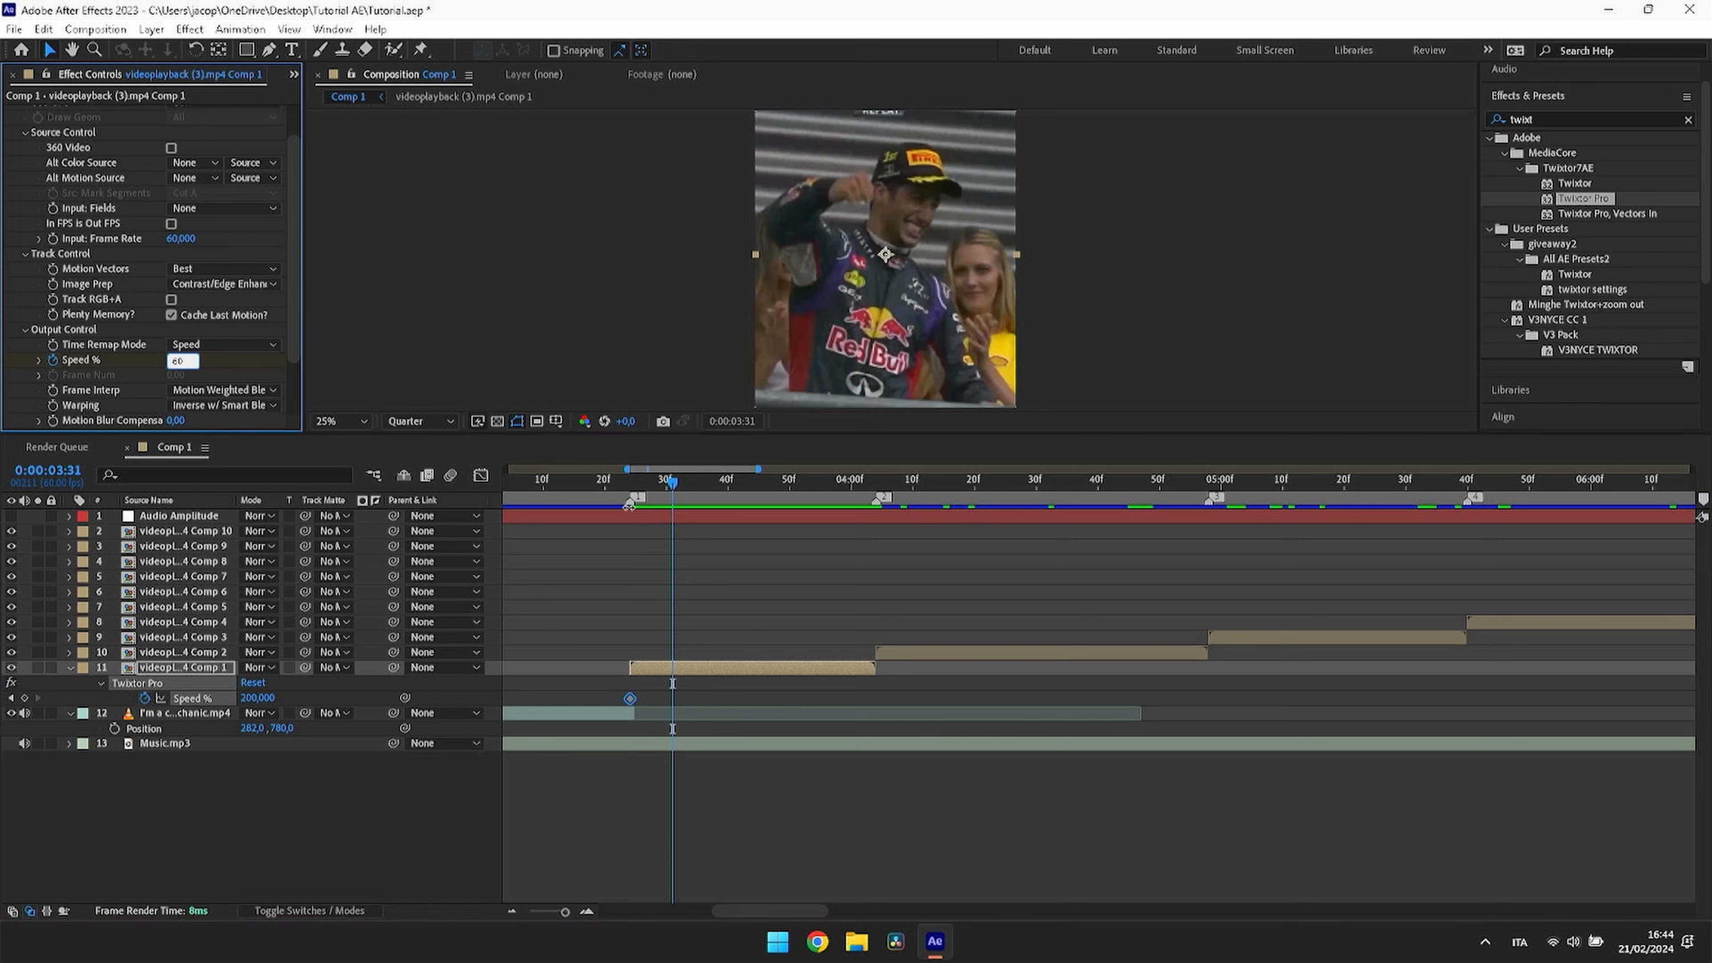
pyautogui.click(684, 487)
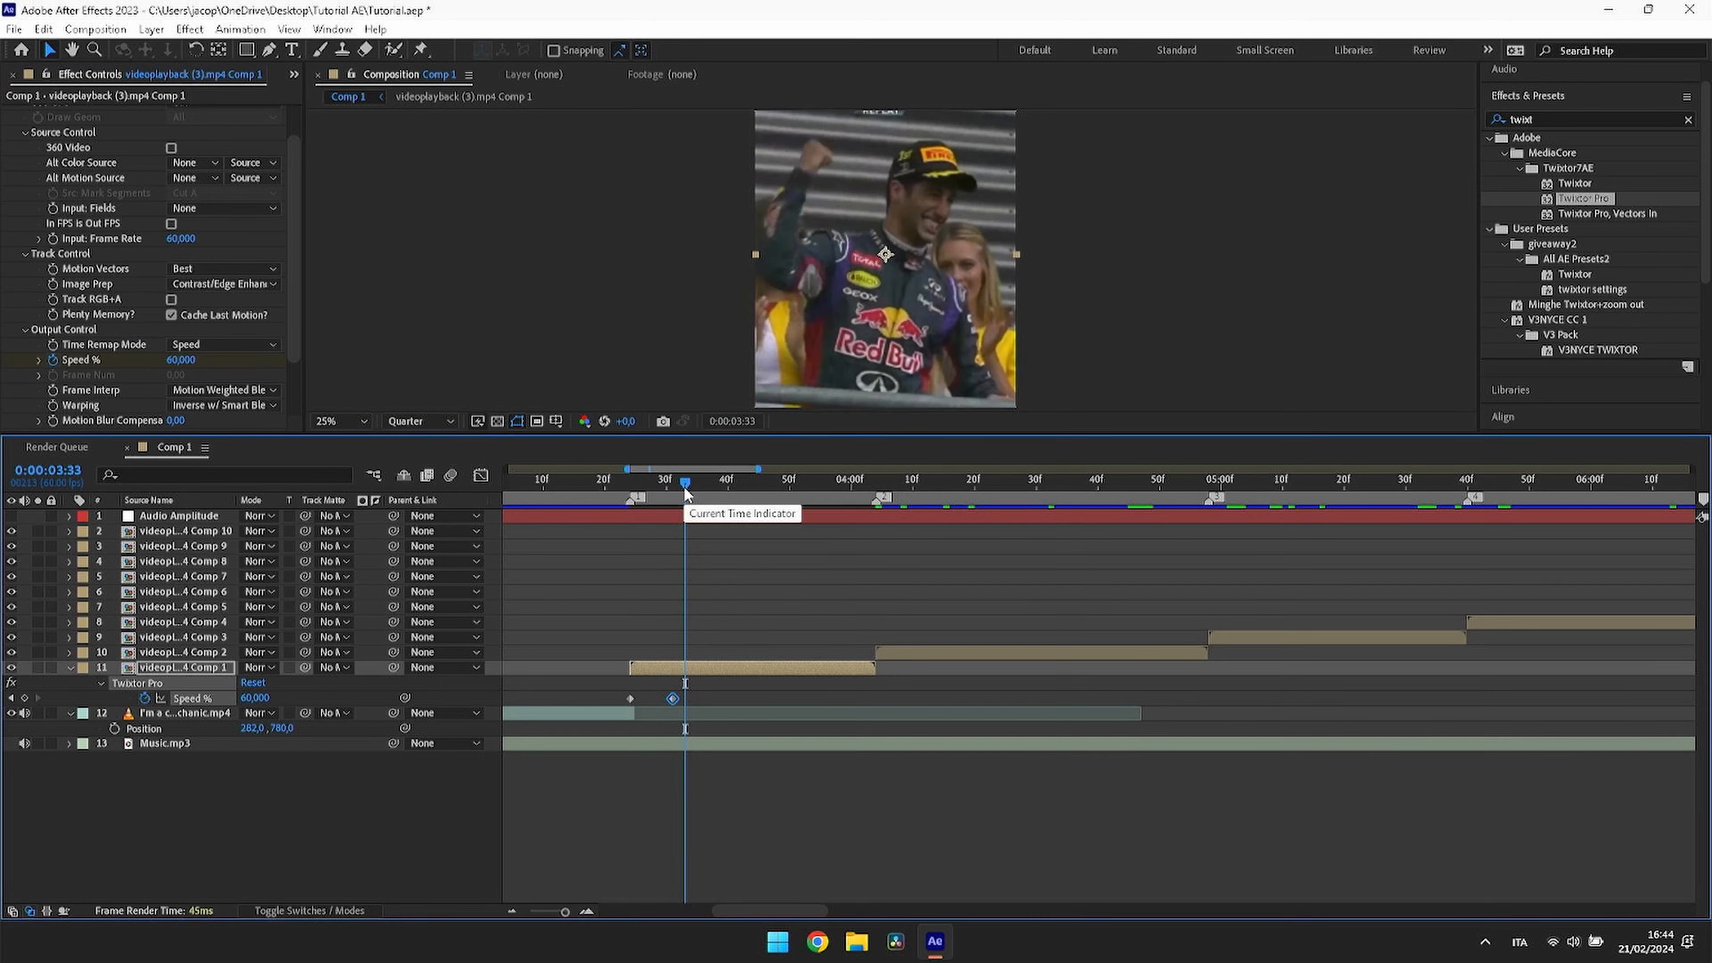
pyautogui.hotkey('ctrl', 'z')
# Step: Keyframe the first clip's Twixtor Speed at 60% at 0:00:03:33
pyautogui.click(684, 486)
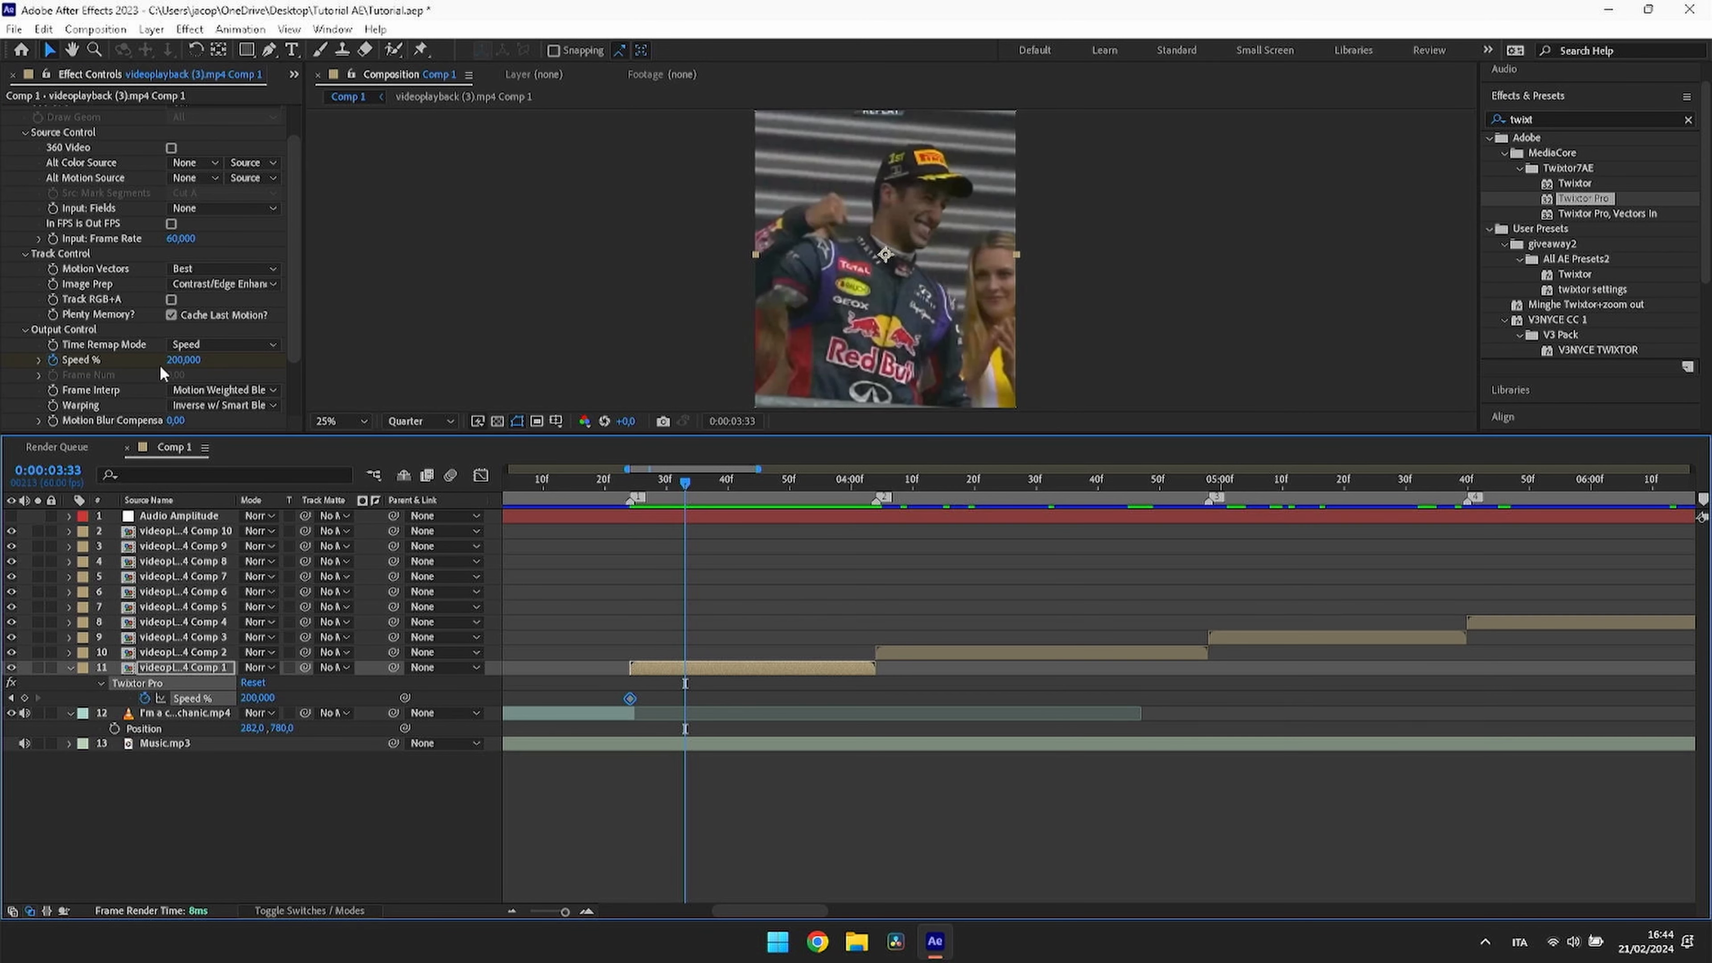
pyautogui.click(182, 360)
pyautogui.write('60')
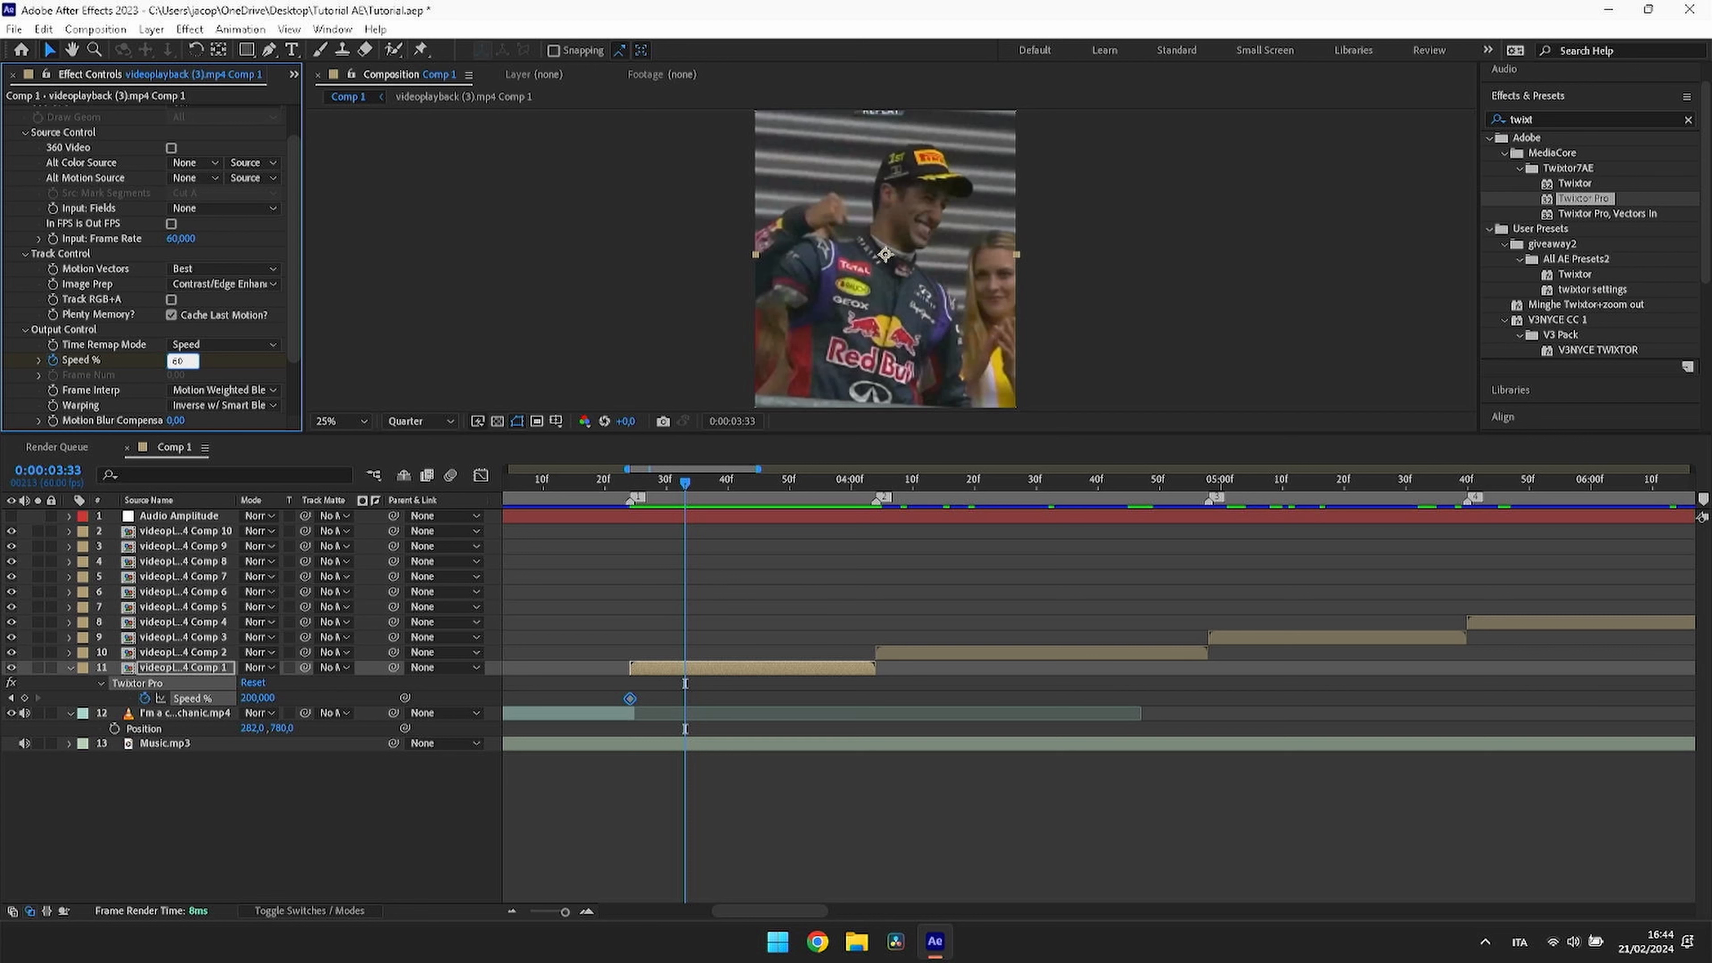
pyautogui.press('Return')
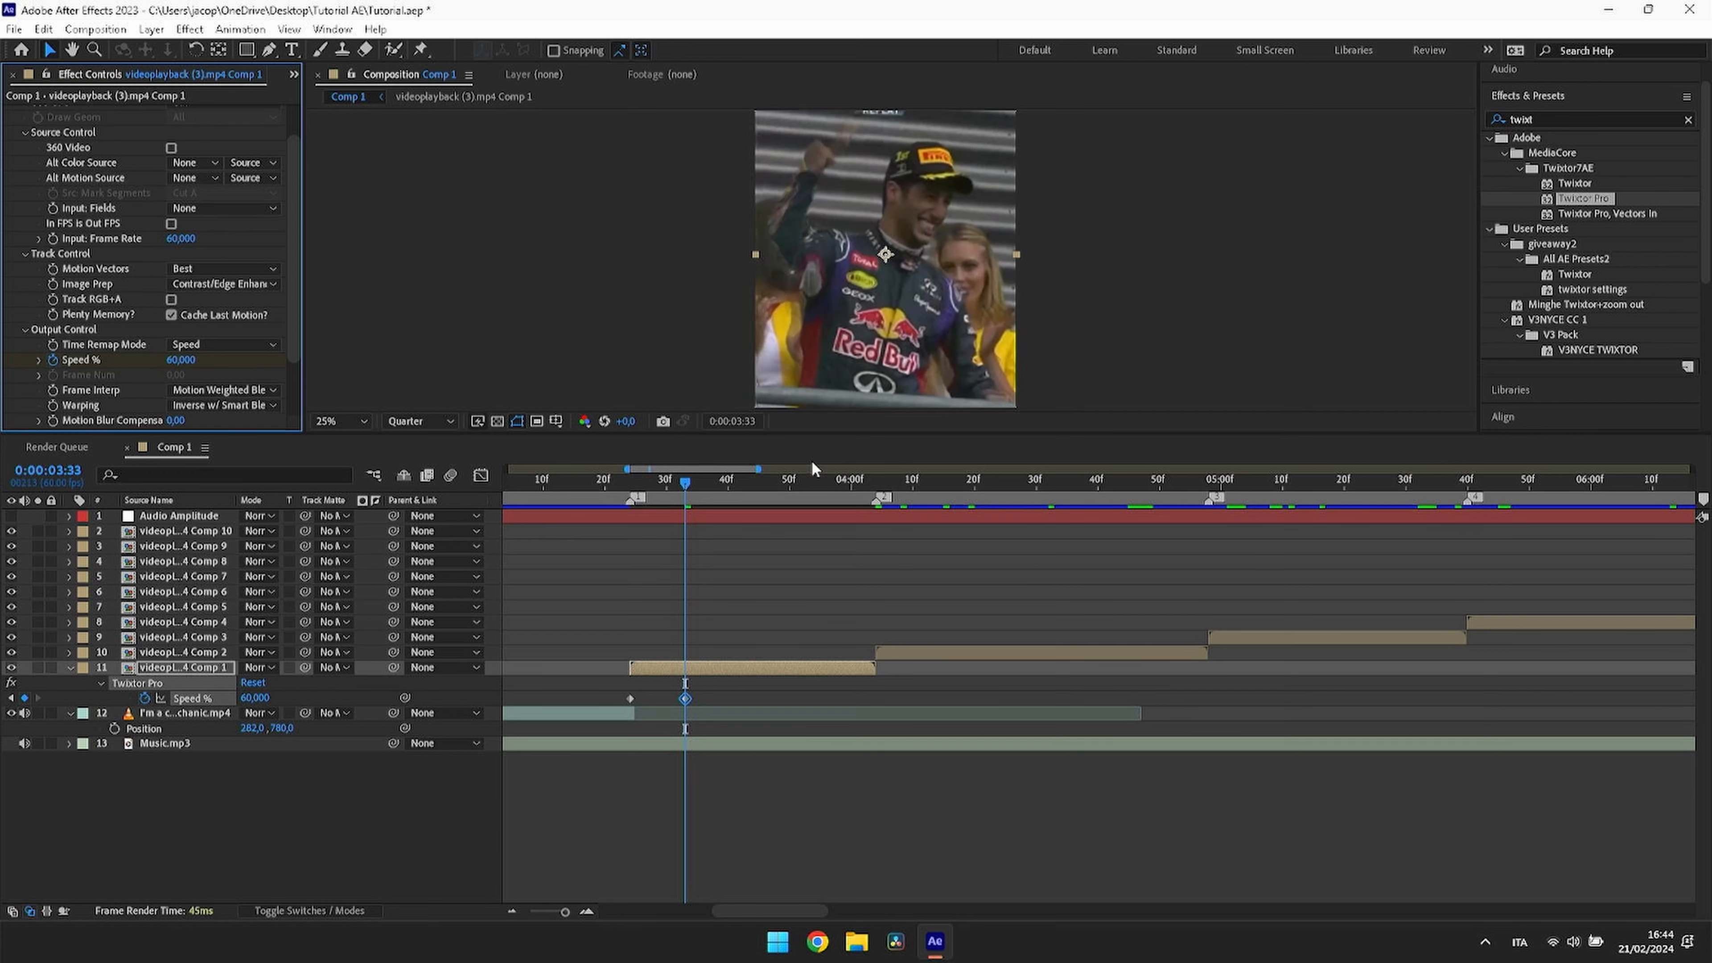
# Step: Try to add a 60% Speed keyframe at 0:00:03:58 by re-entering the value
pyautogui.moveTo(825, 483); pyautogui.dragTo(840, 504)
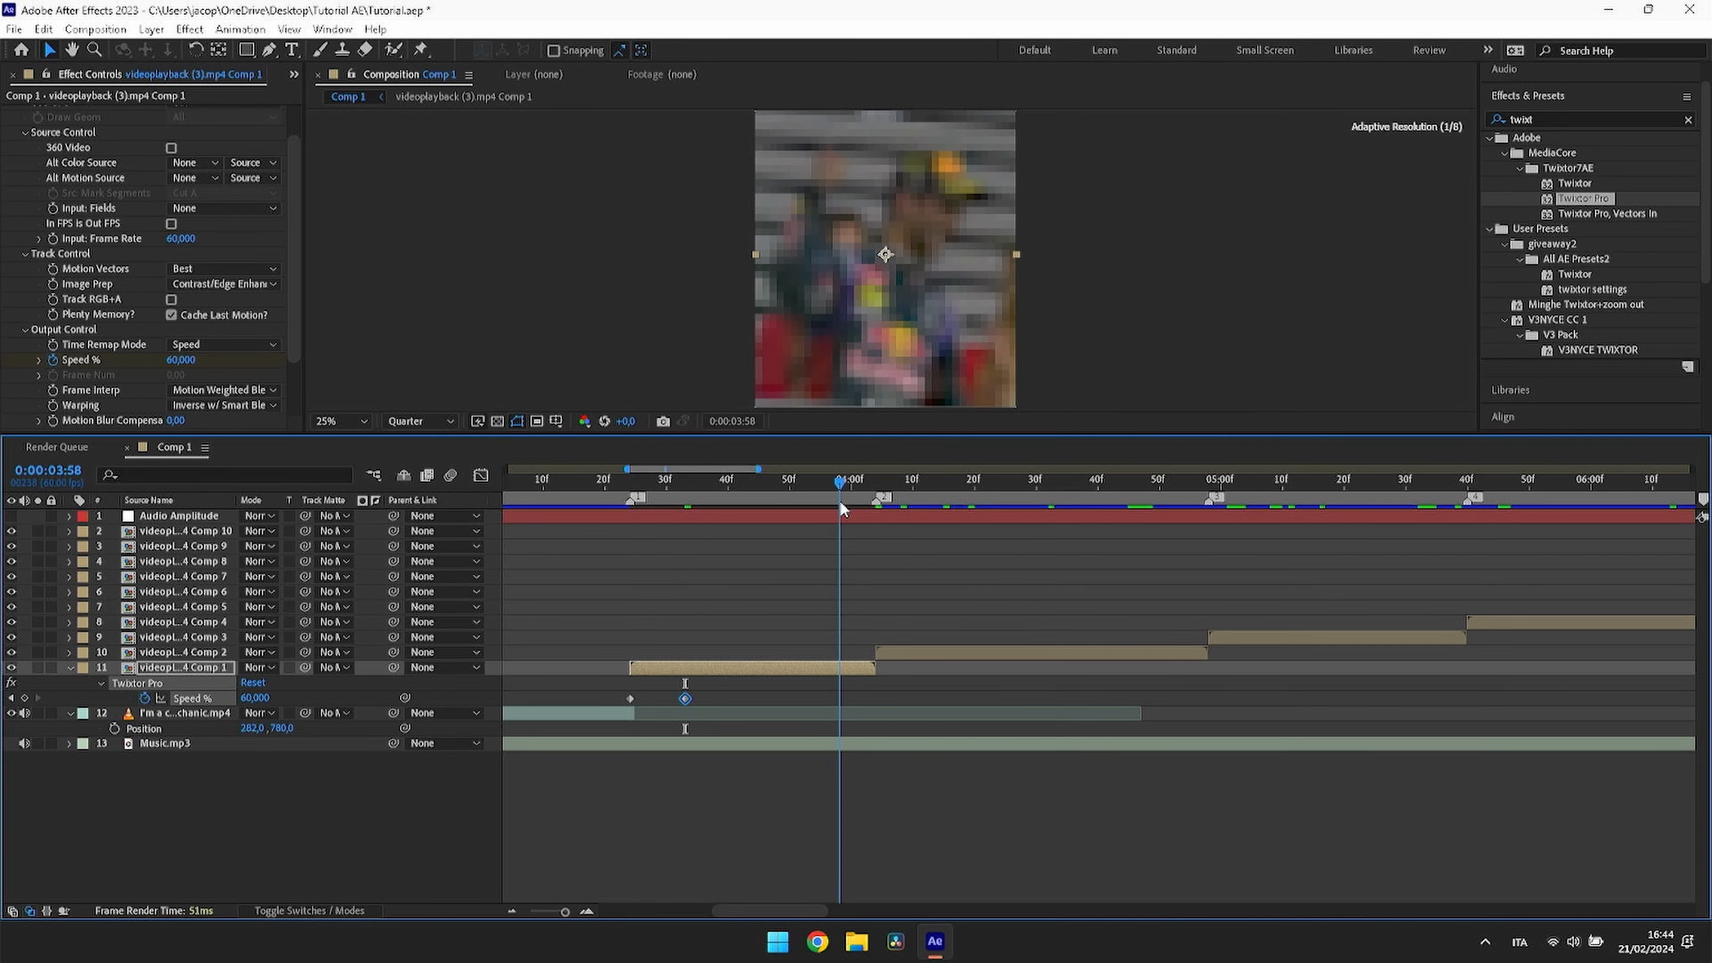
pyautogui.click(179, 361)
pyautogui.write('60')
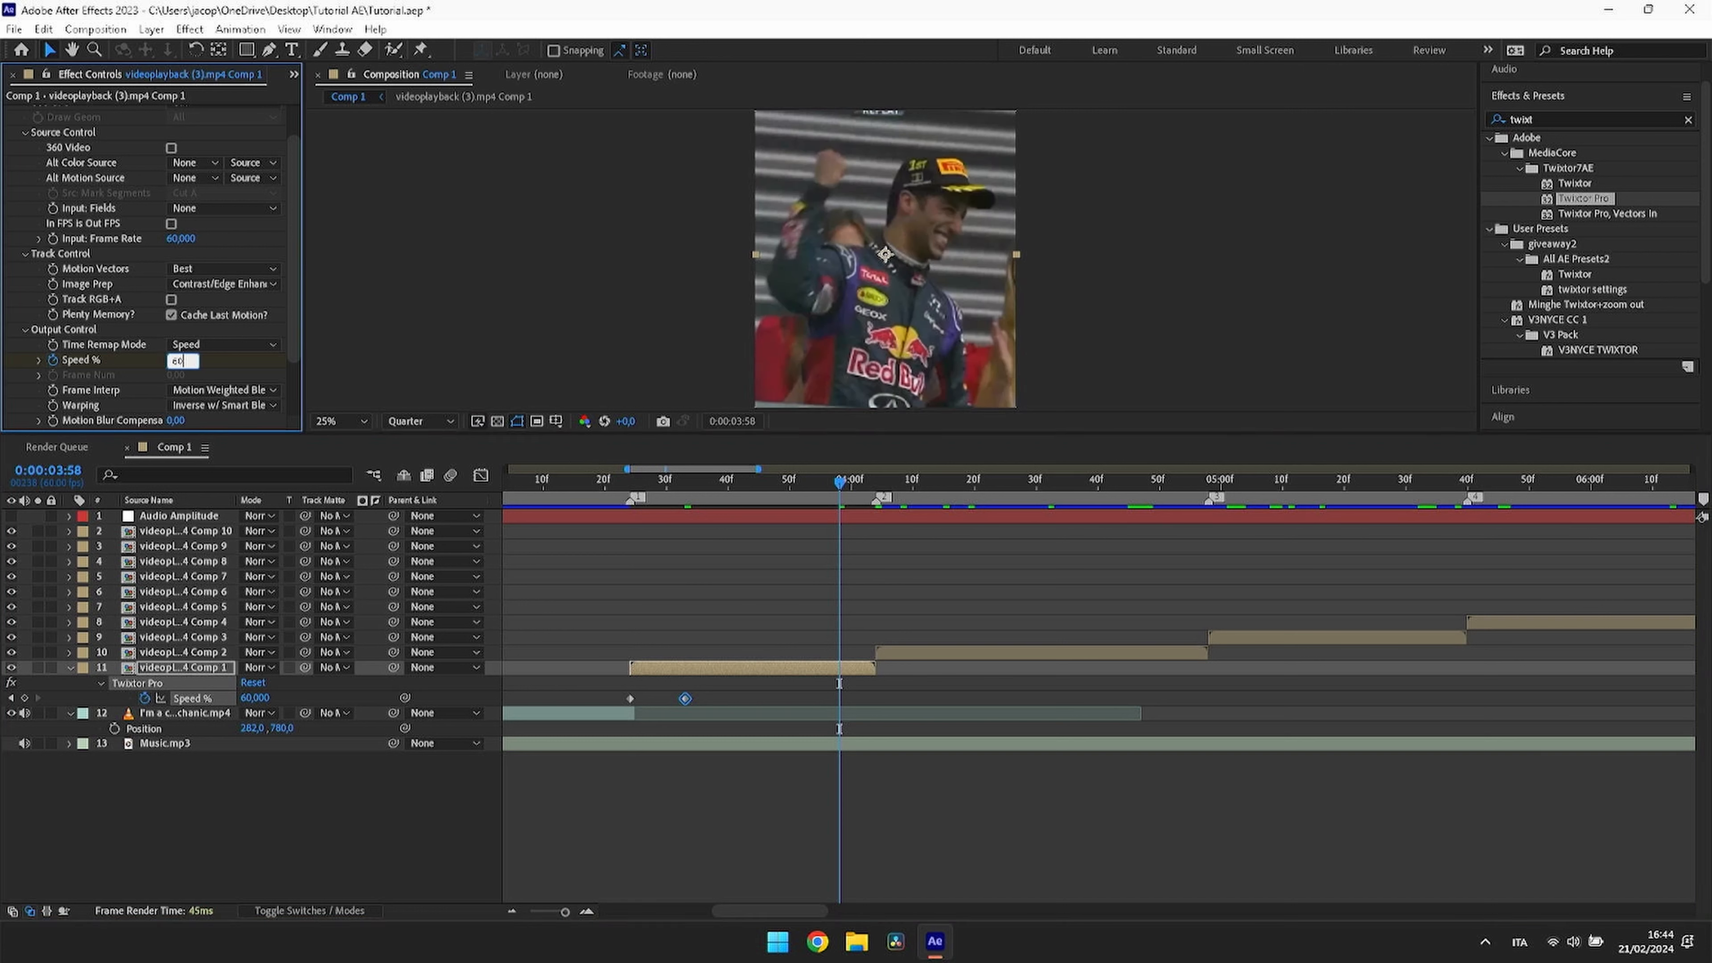
pyautogui.press('Return')
# Step: Keyframe the first clip's Twixtor Speed at 200% on the second marker at 0:00:04:04
pyautogui.rightClick(880, 498)
pyautogui.click(937, 558)
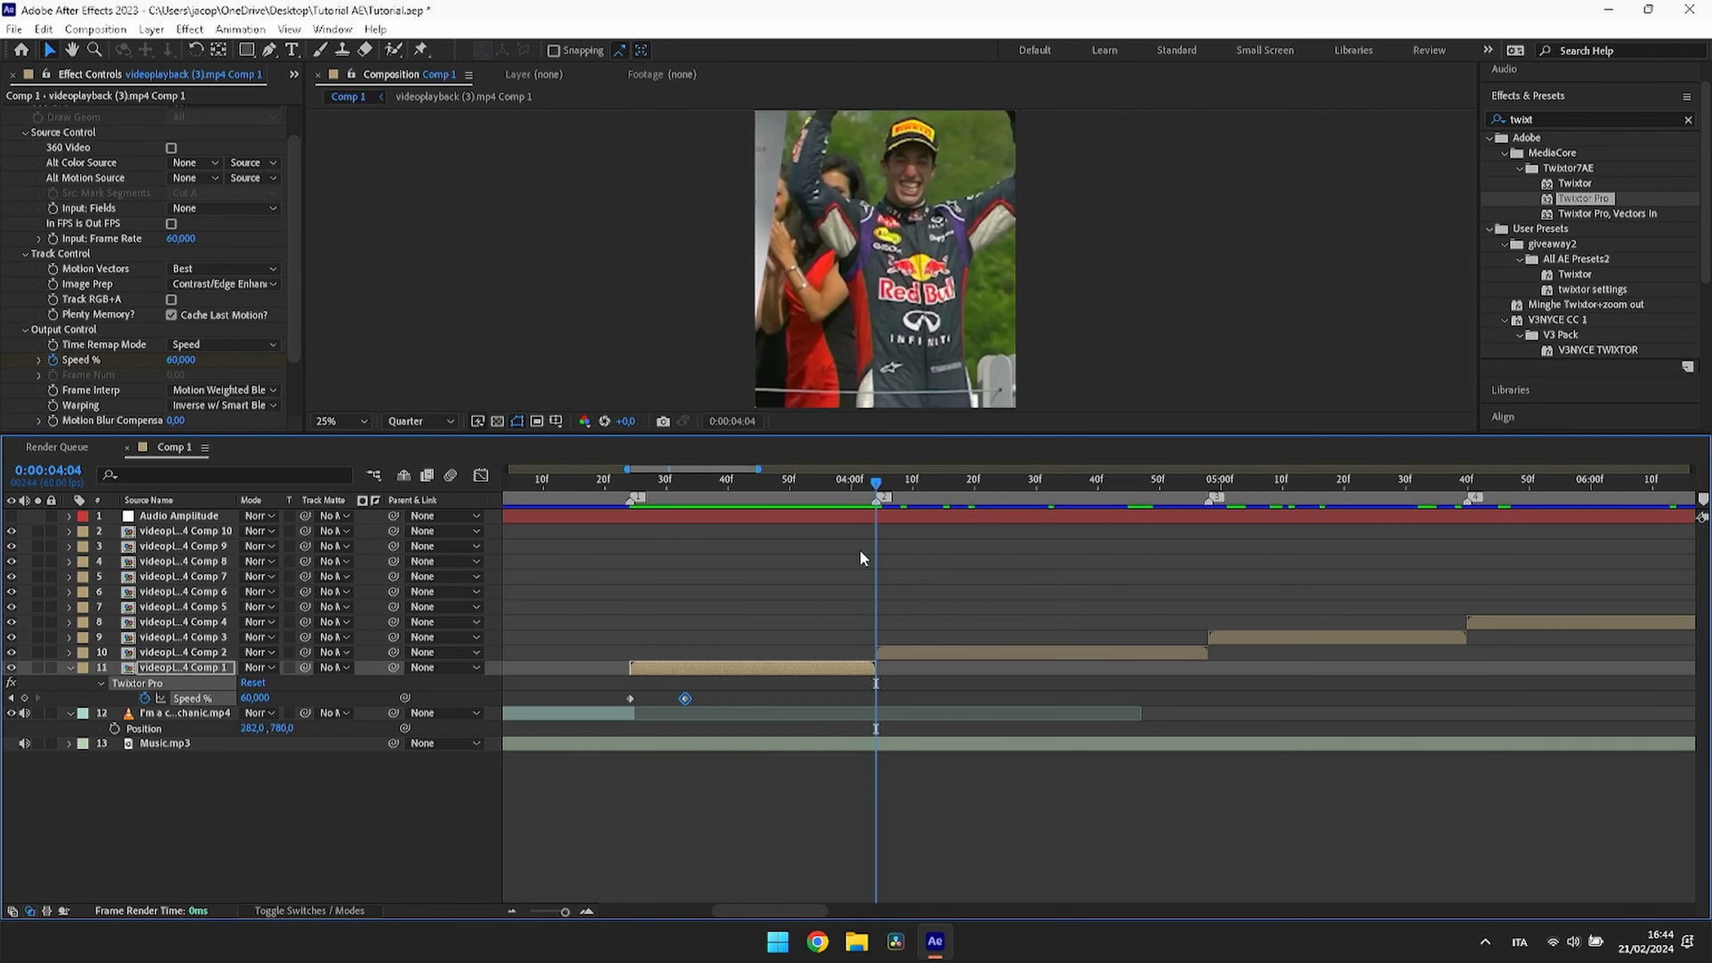
pyautogui.click(179, 359)
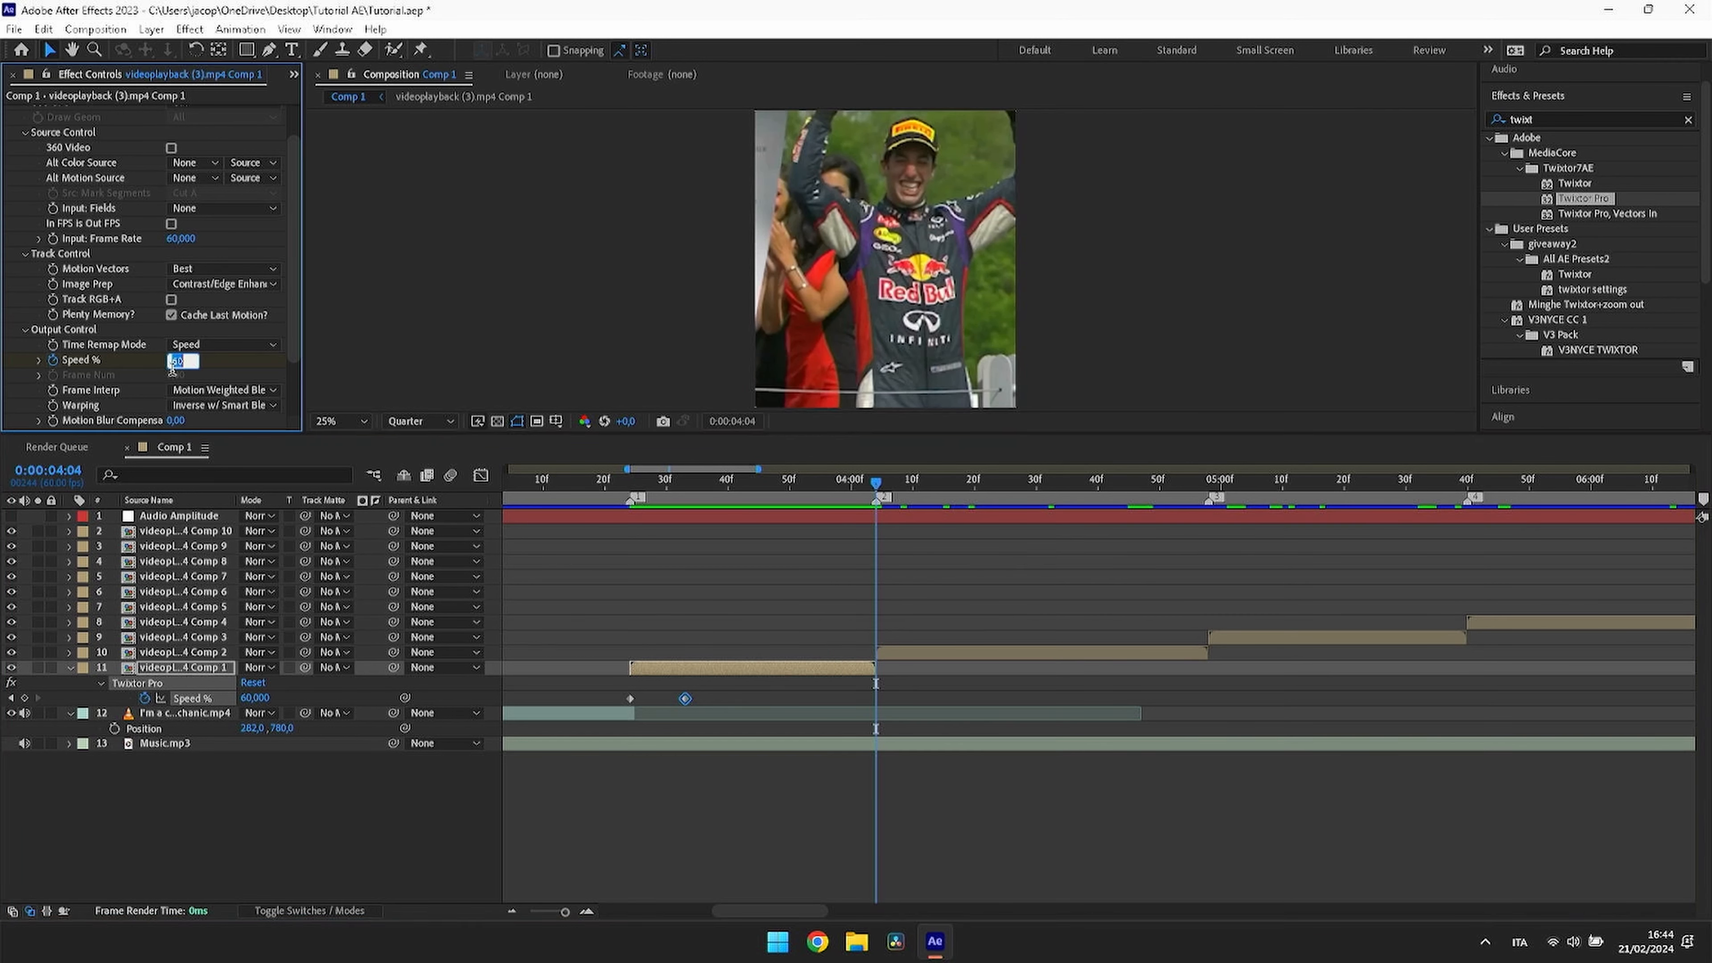
pyautogui.write('200')
pyautogui.press('Return')
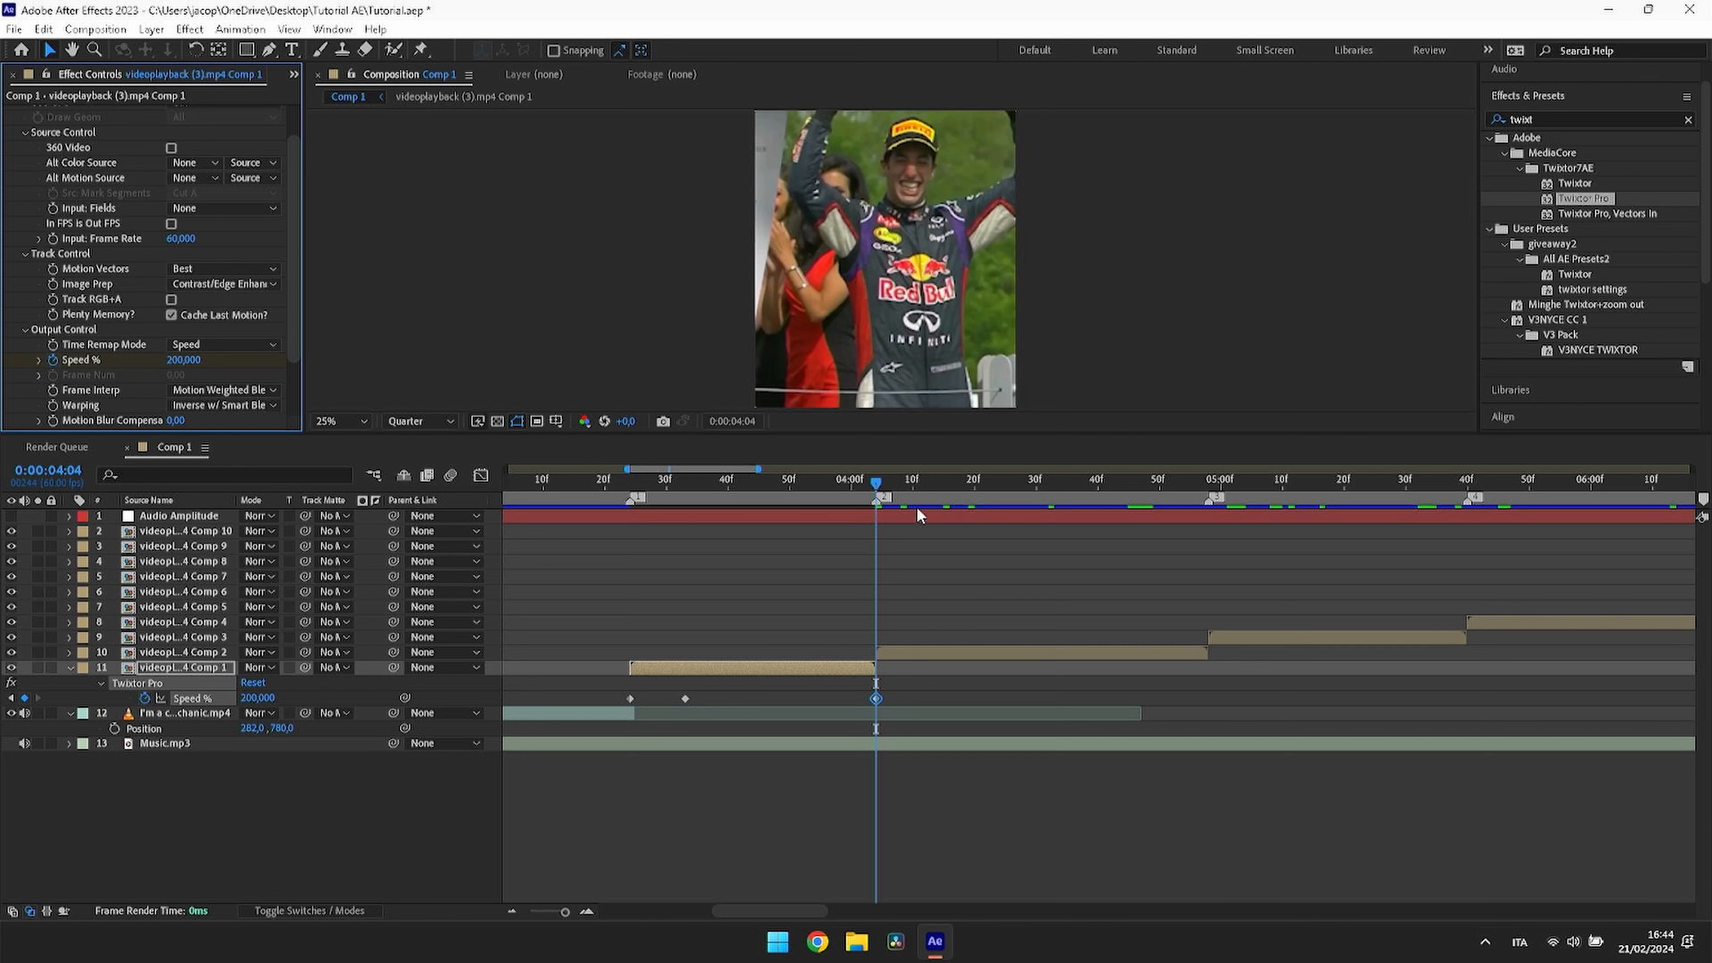
# Step: Keyframe the first clip's Twixtor Speed at 60% at 0:00:03:57
pyautogui.moveTo(860, 484); pyautogui.dragTo(833, 503)
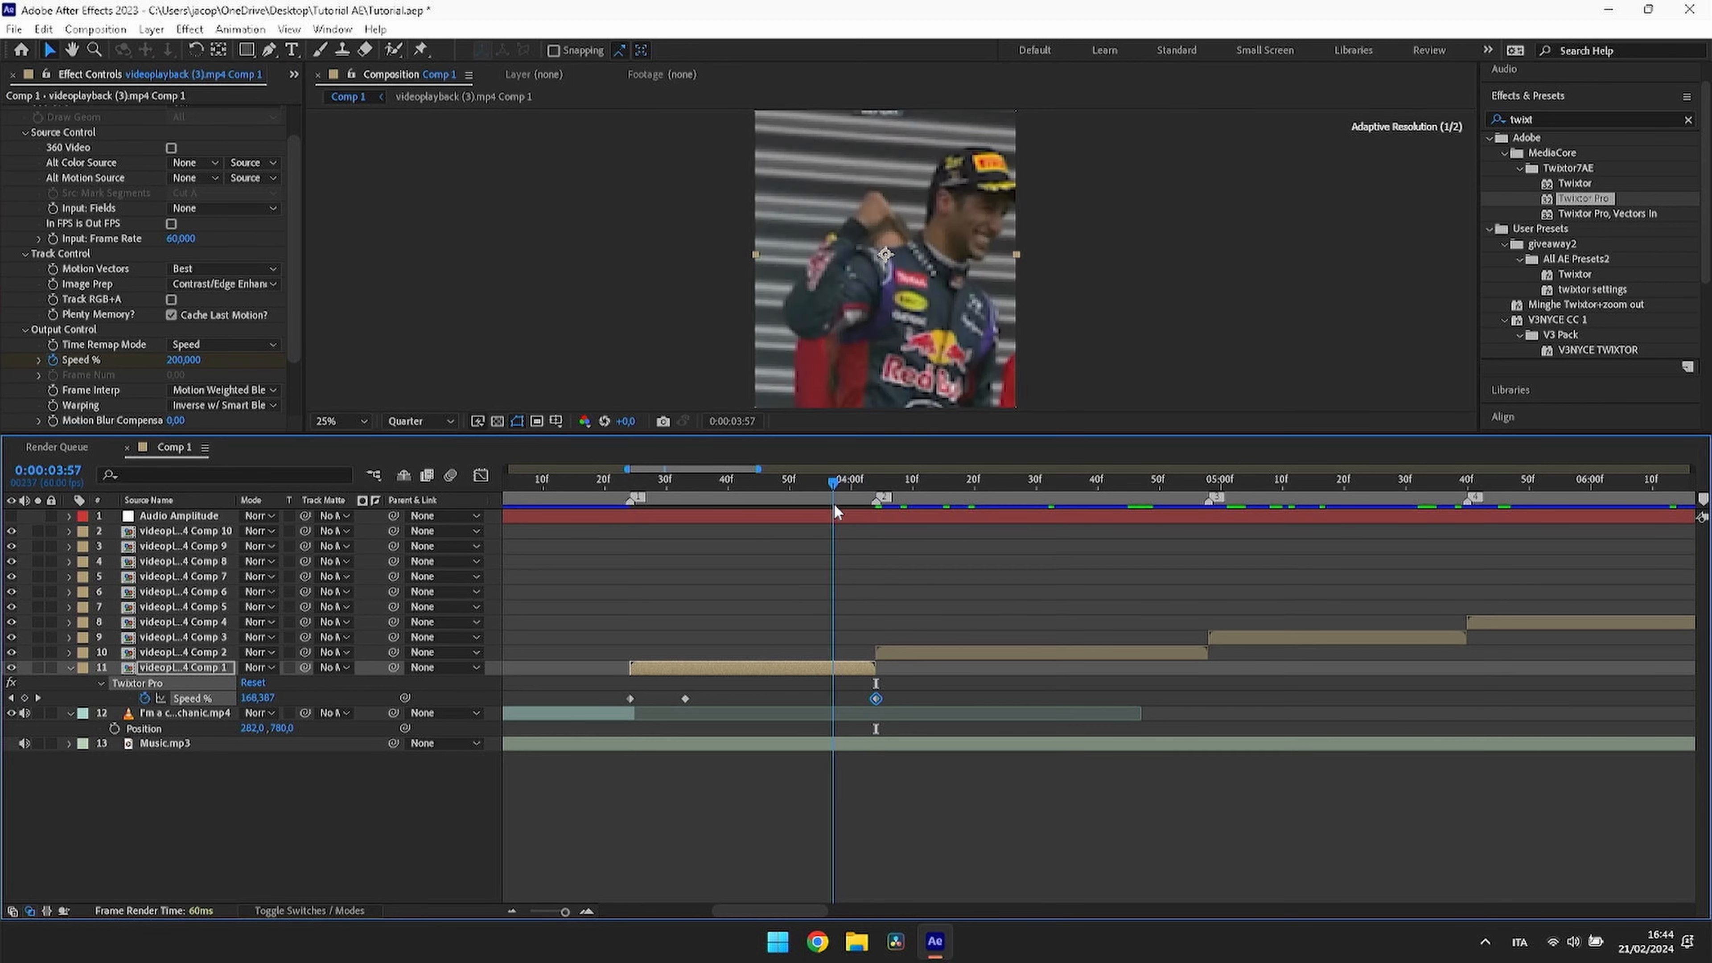
pyautogui.click(175, 360)
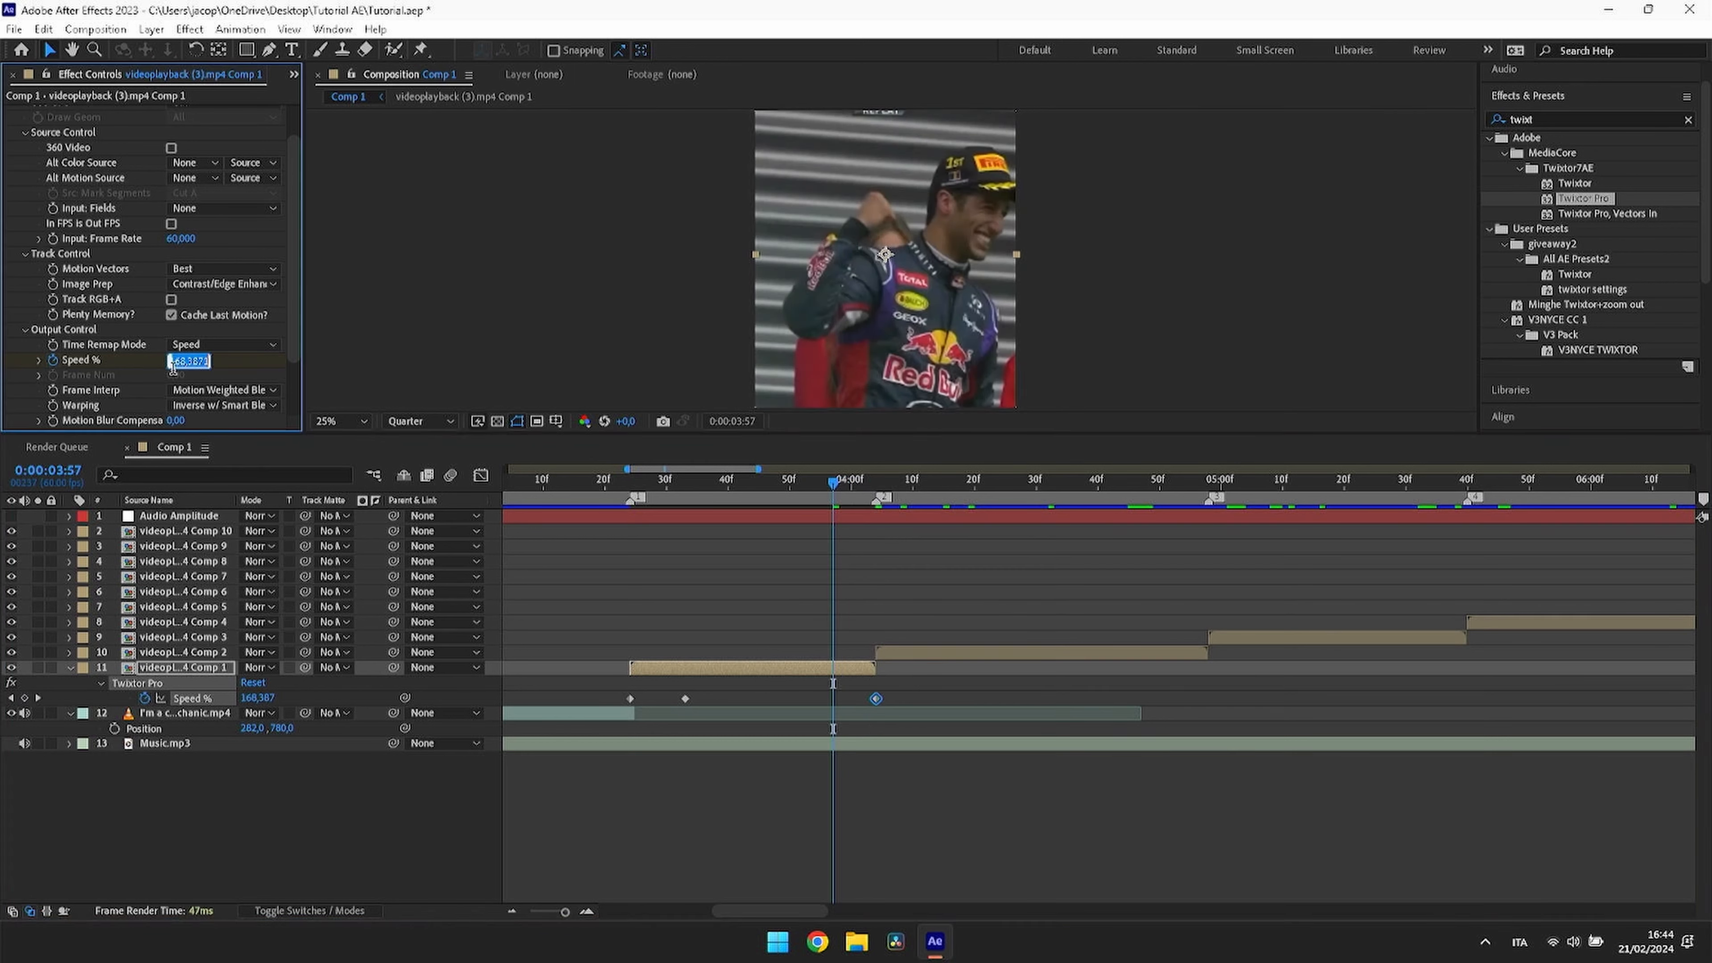
pyautogui.write('60')
pyautogui.press('Return')
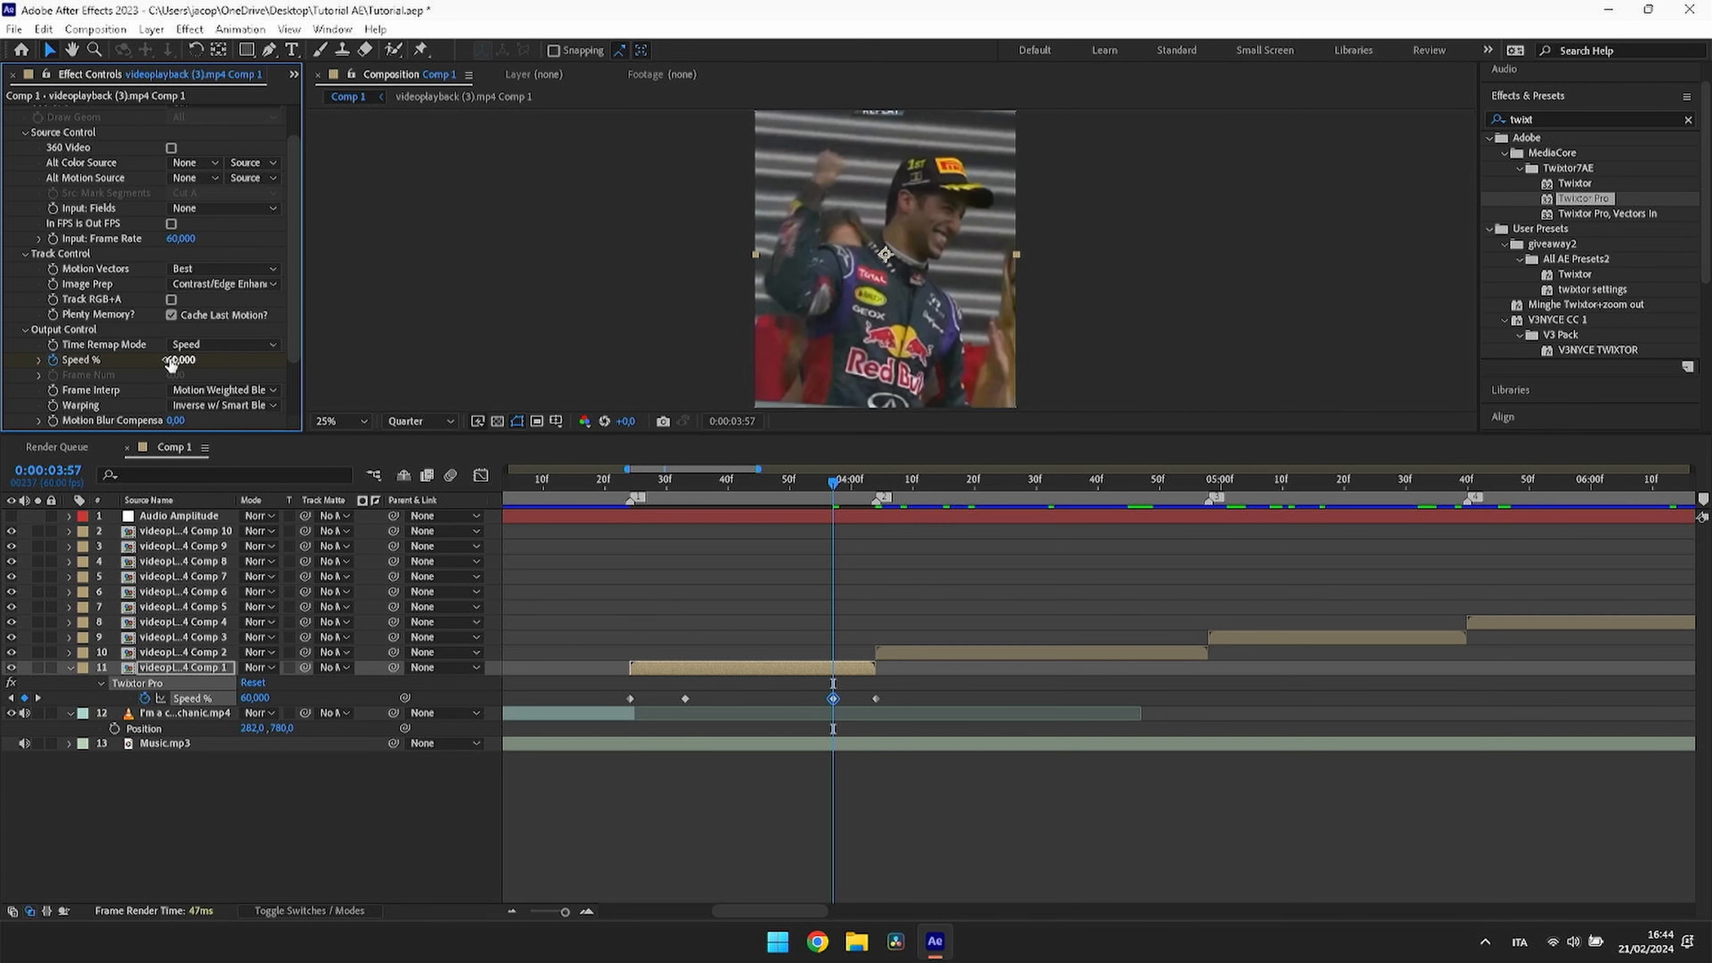
# Step: Apply Easy Ease to all four Twixtor Speed keyframes of the first clip and display their curve in the Graph Editor
pyautogui.moveTo(608, 683); pyautogui.dragTo(887, 698)
pyautogui.rightClick(876, 698)
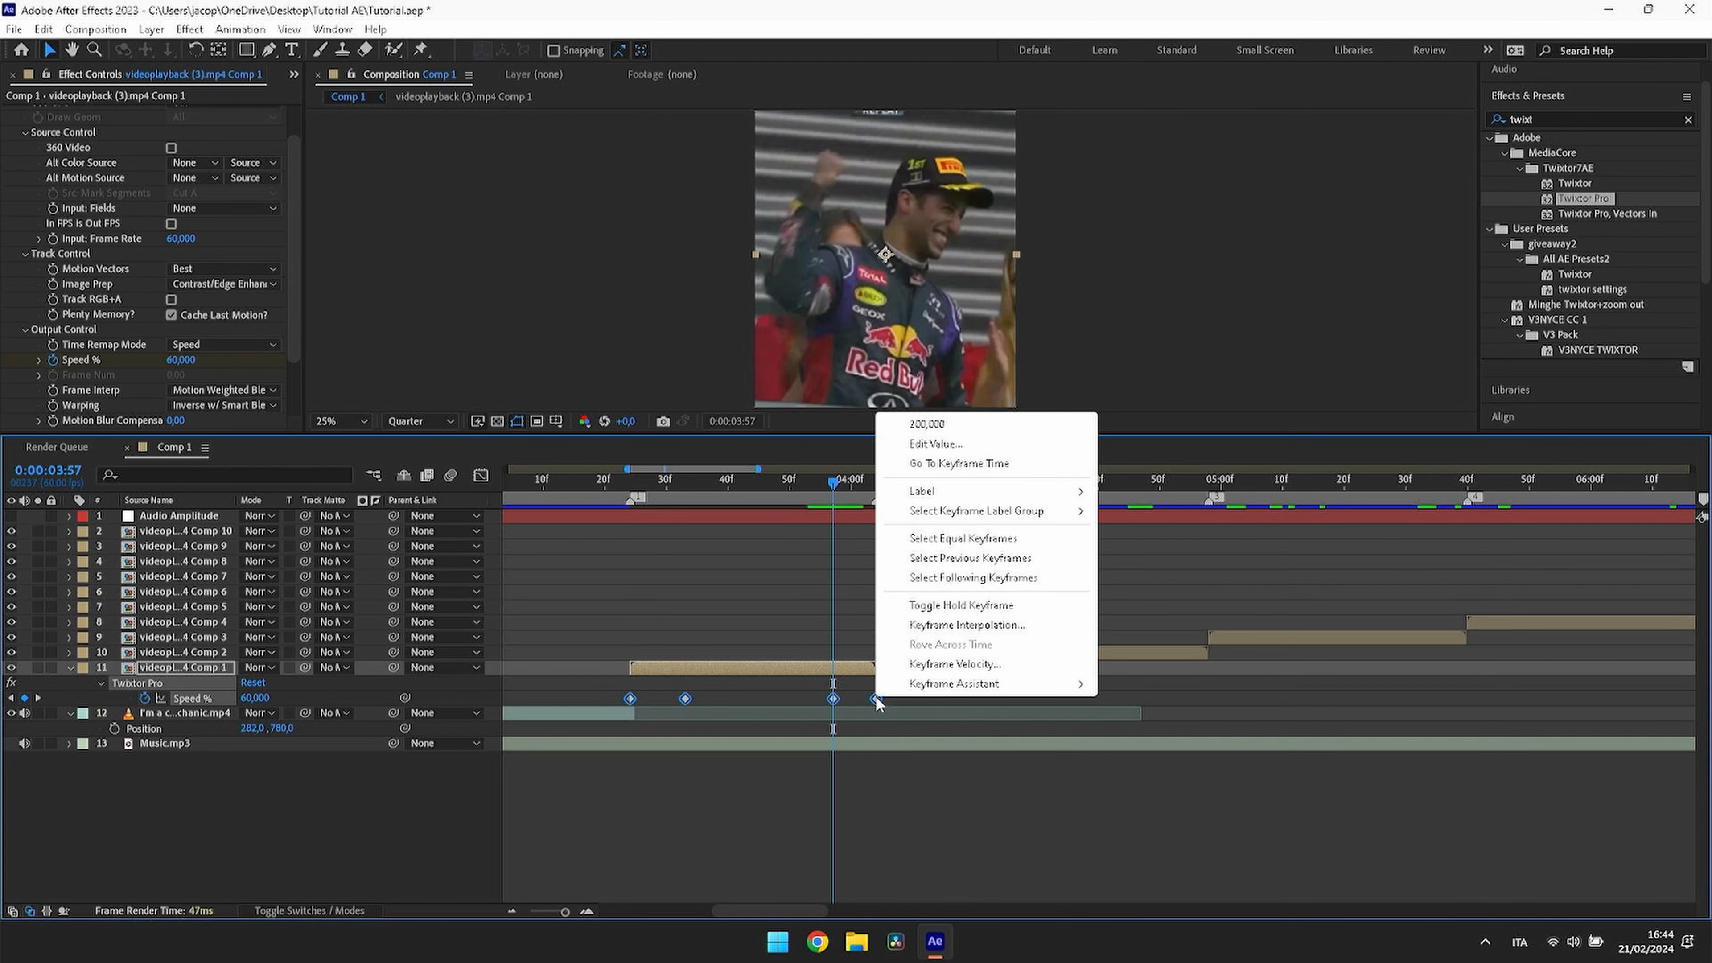
pyautogui.moveTo(930, 686)
pyautogui.click(1177, 741)
pyautogui.click(480, 475)
# Step: Preview the first clip's speed ramp and return to its start at 0:00:03:24
pyautogui.moveTo(834, 480); pyautogui.dragTo(603, 529)
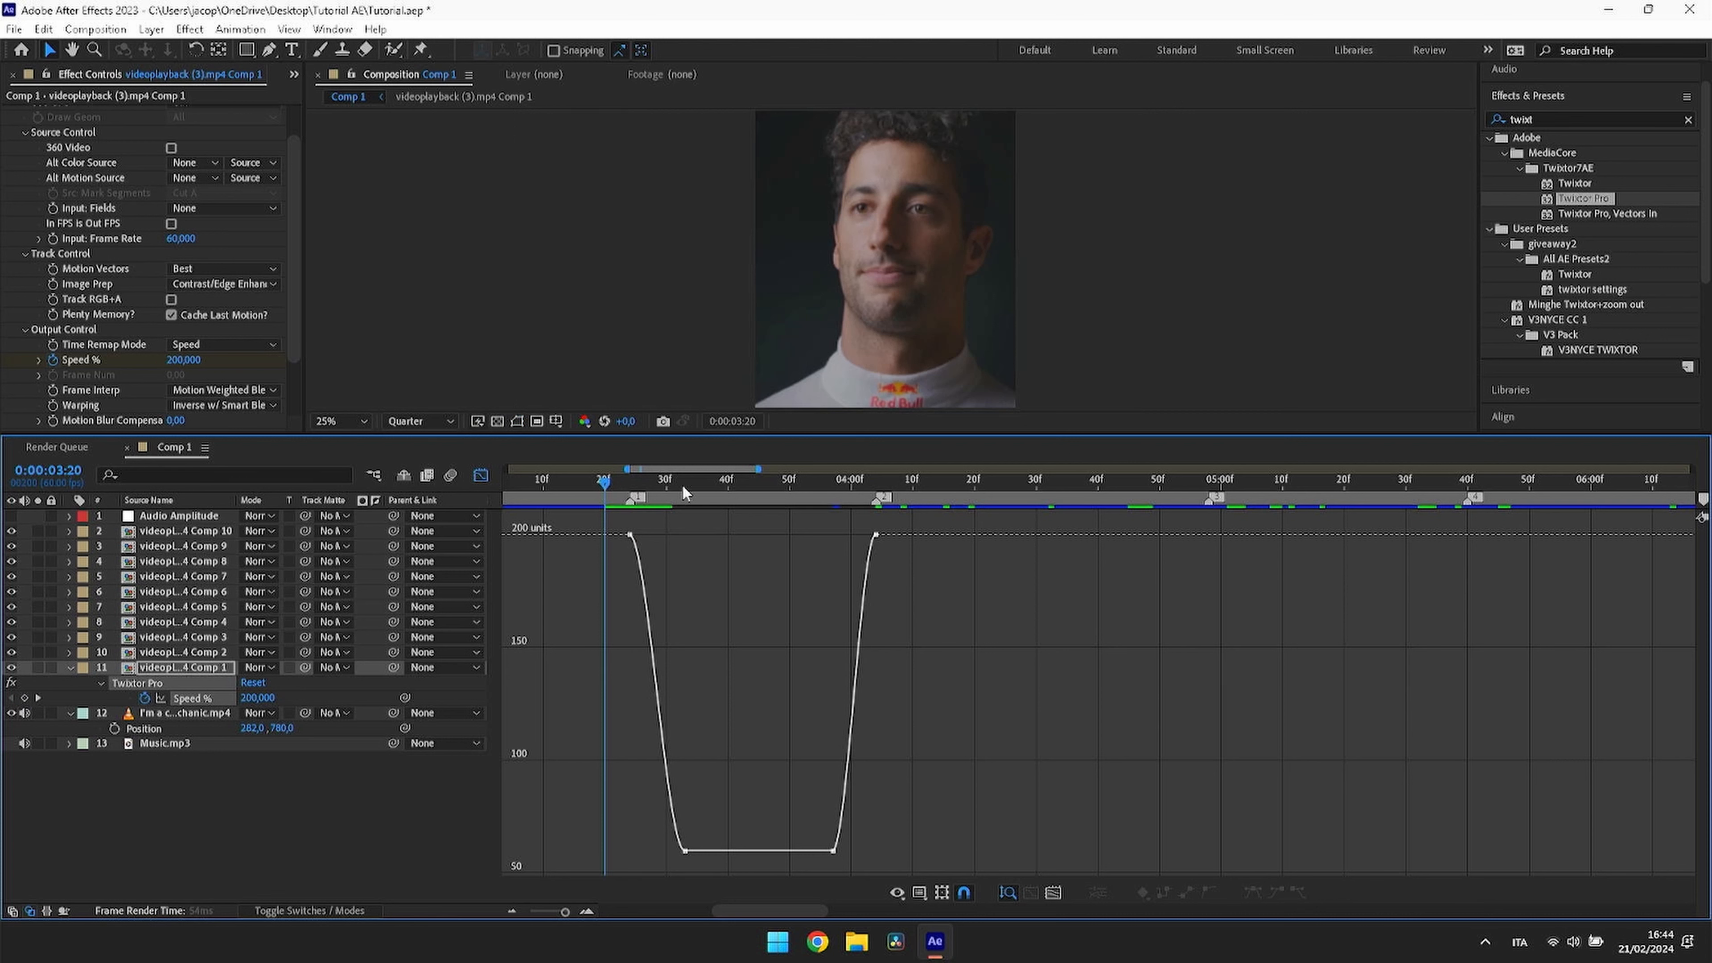
pyautogui.moveTo(682, 485); pyautogui.dragTo(636, 506)
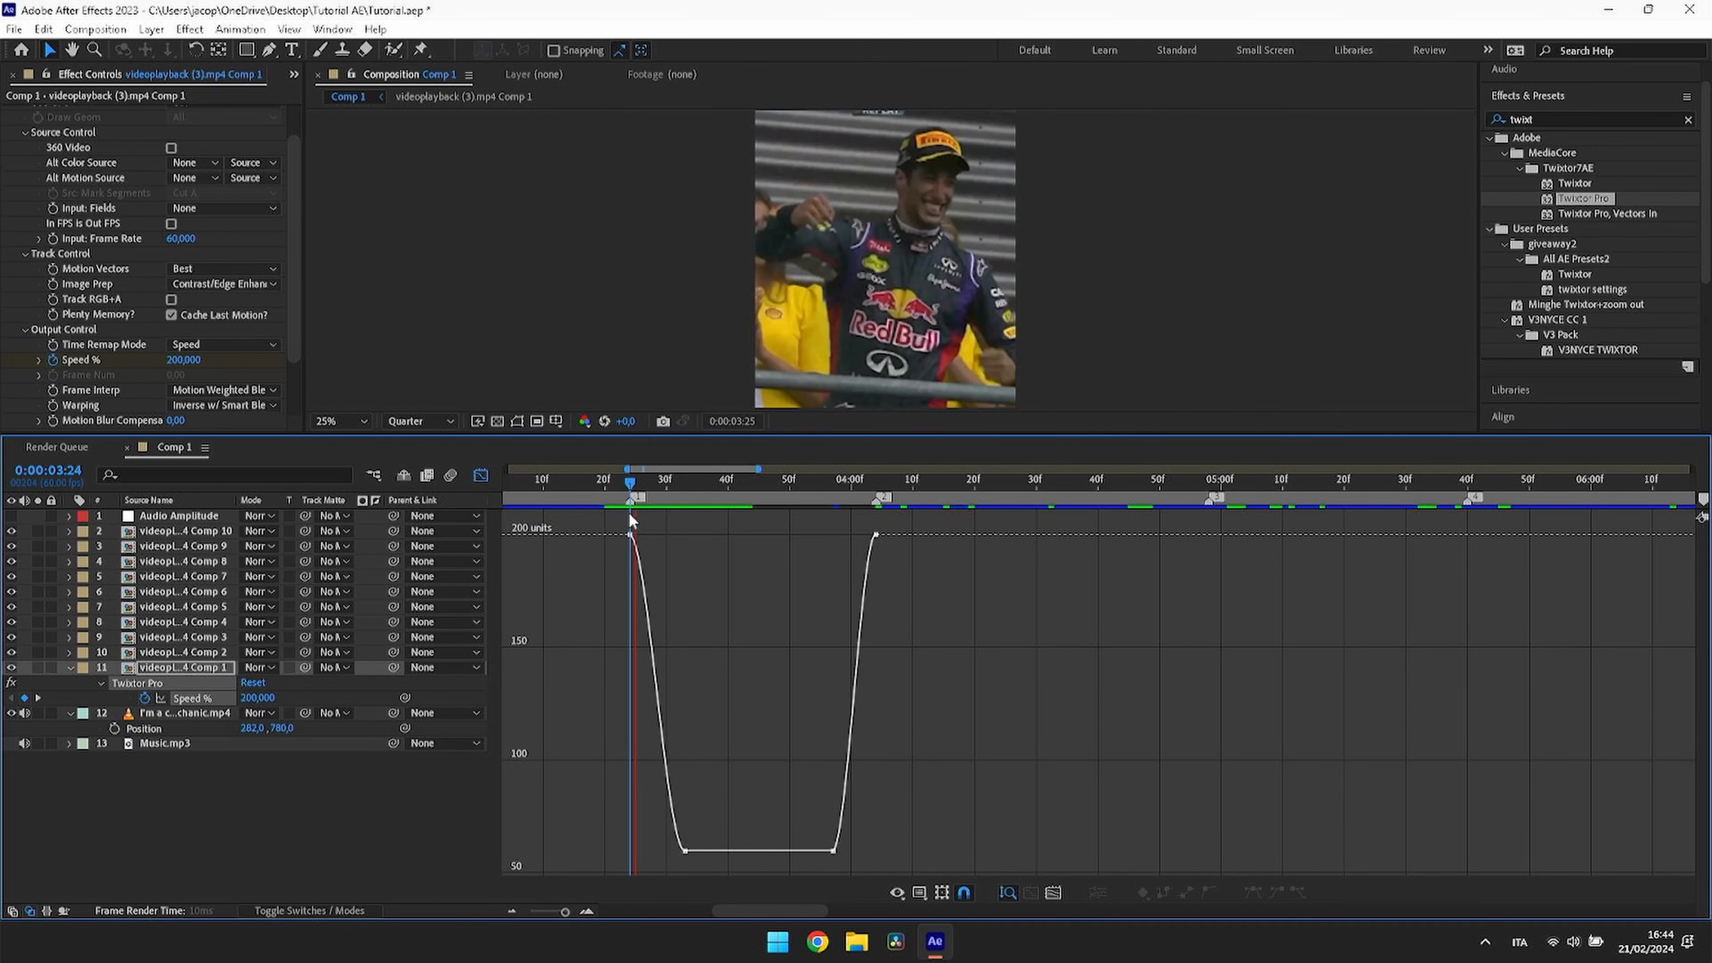
pyautogui.press('space')
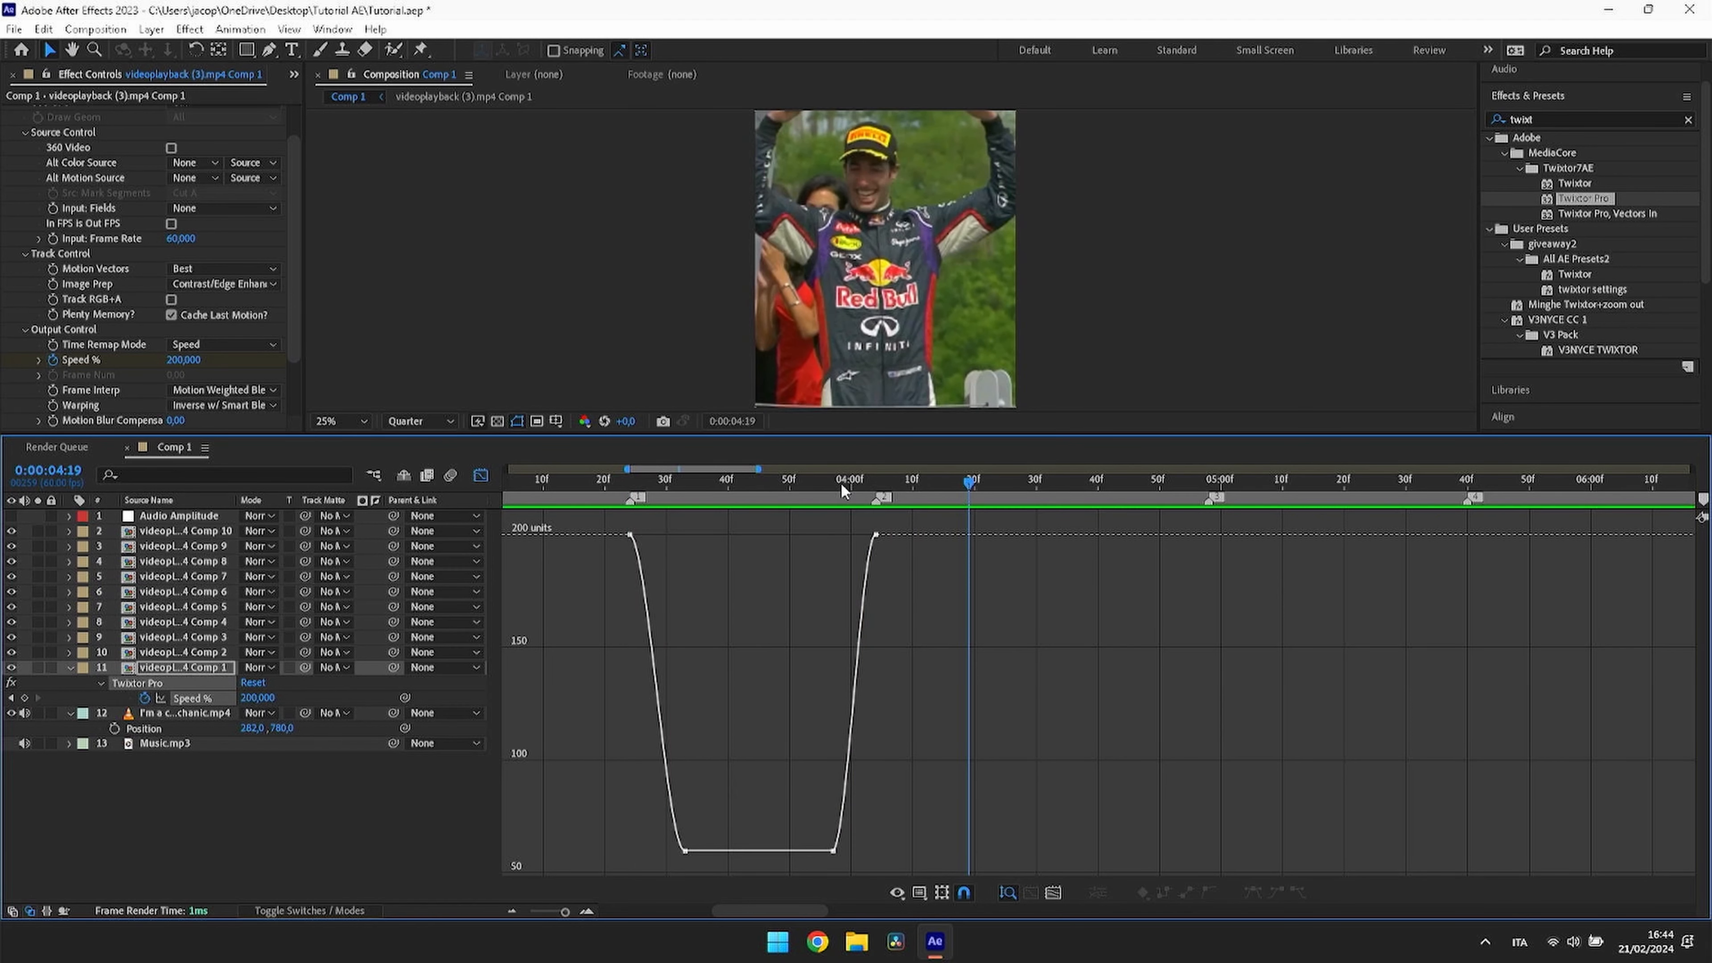
pyautogui.moveTo(840, 482); pyautogui.dragTo(630, 530)
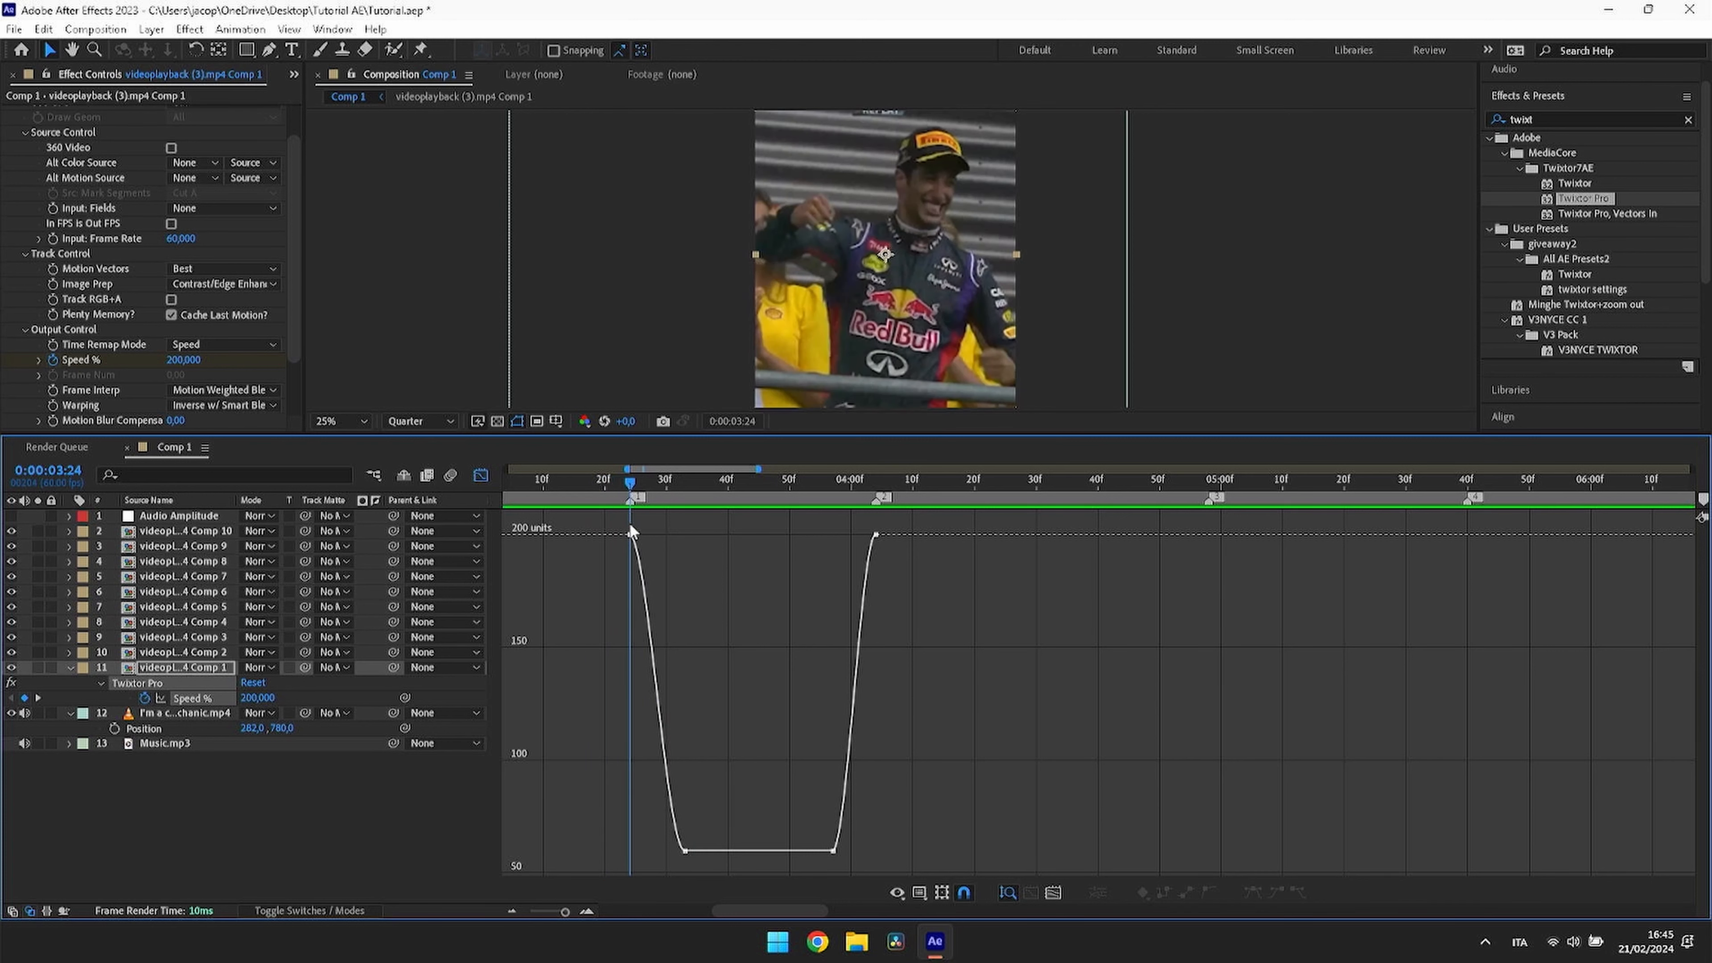
# Step: Extend the outer handles of the two 60% Speed keyframes to the clip's start and end, shaping the curve into a steep U
pyautogui.click(684, 850)
pyautogui.moveTo(566, 916)
pyautogui.mouseDown()
pyautogui.moveTo(583, 915)
pyautogui.moveTo(566, 915)
pyautogui.mouseUp()
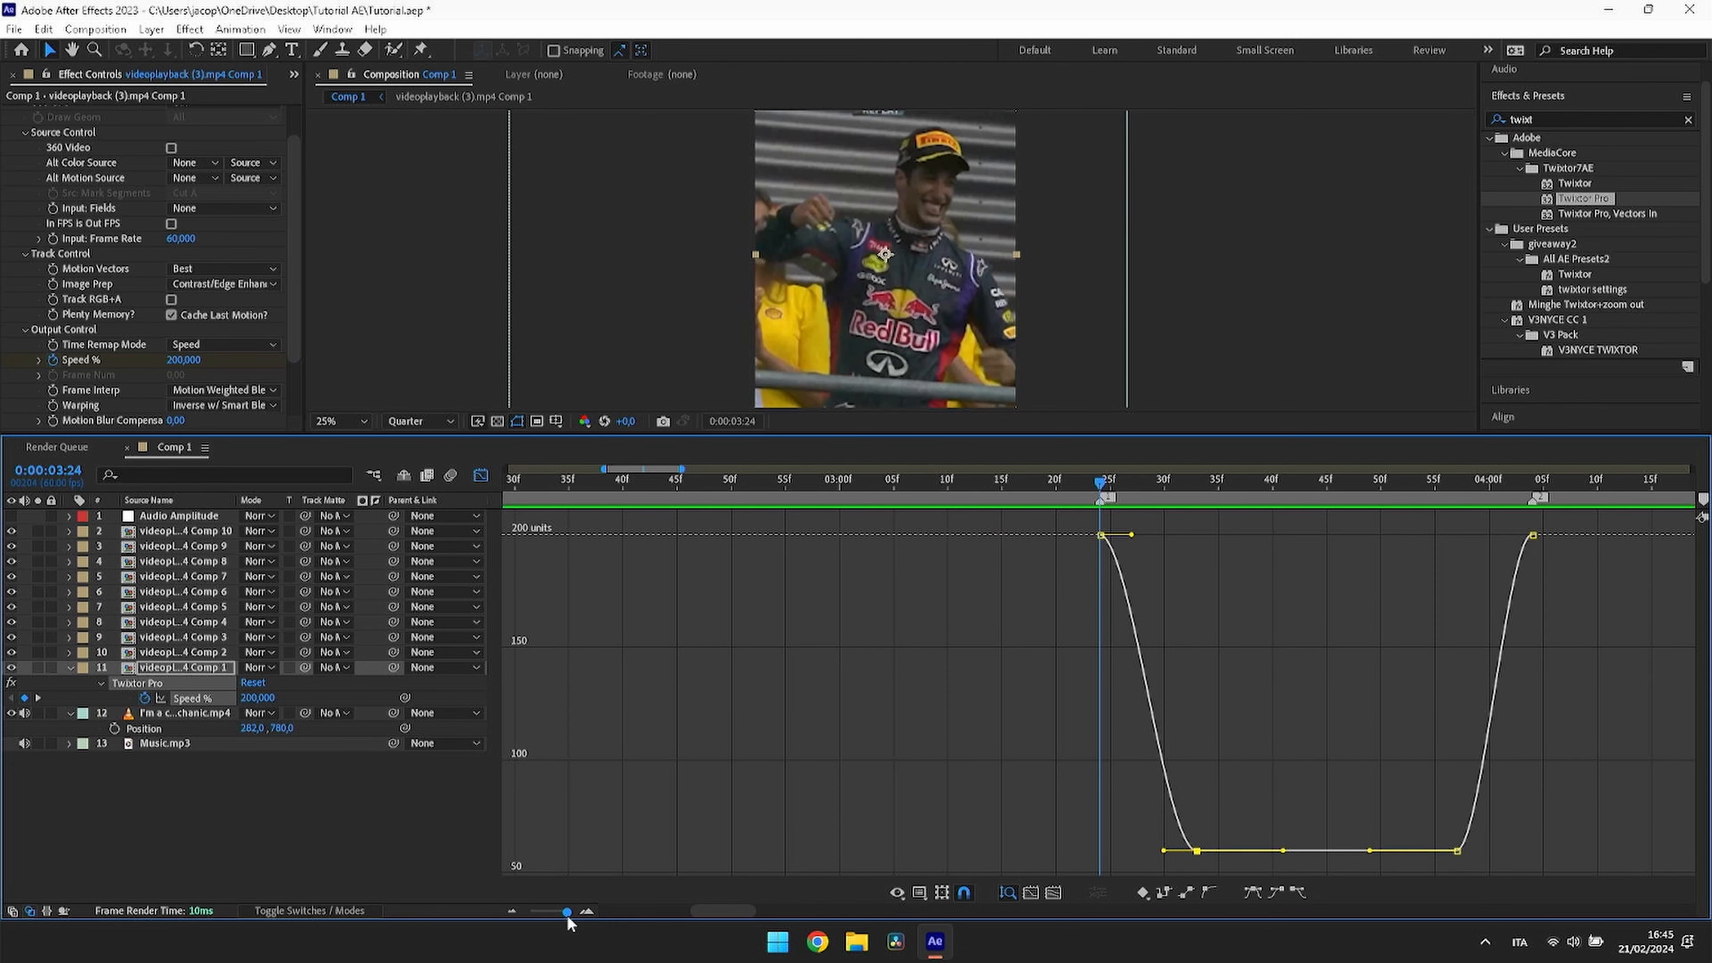
pyautogui.moveTo(726, 906)
pyautogui.mouseDown()
pyautogui.moveTo(757, 913)
pyautogui.moveTo(737, 915)
pyautogui.mouseUp()
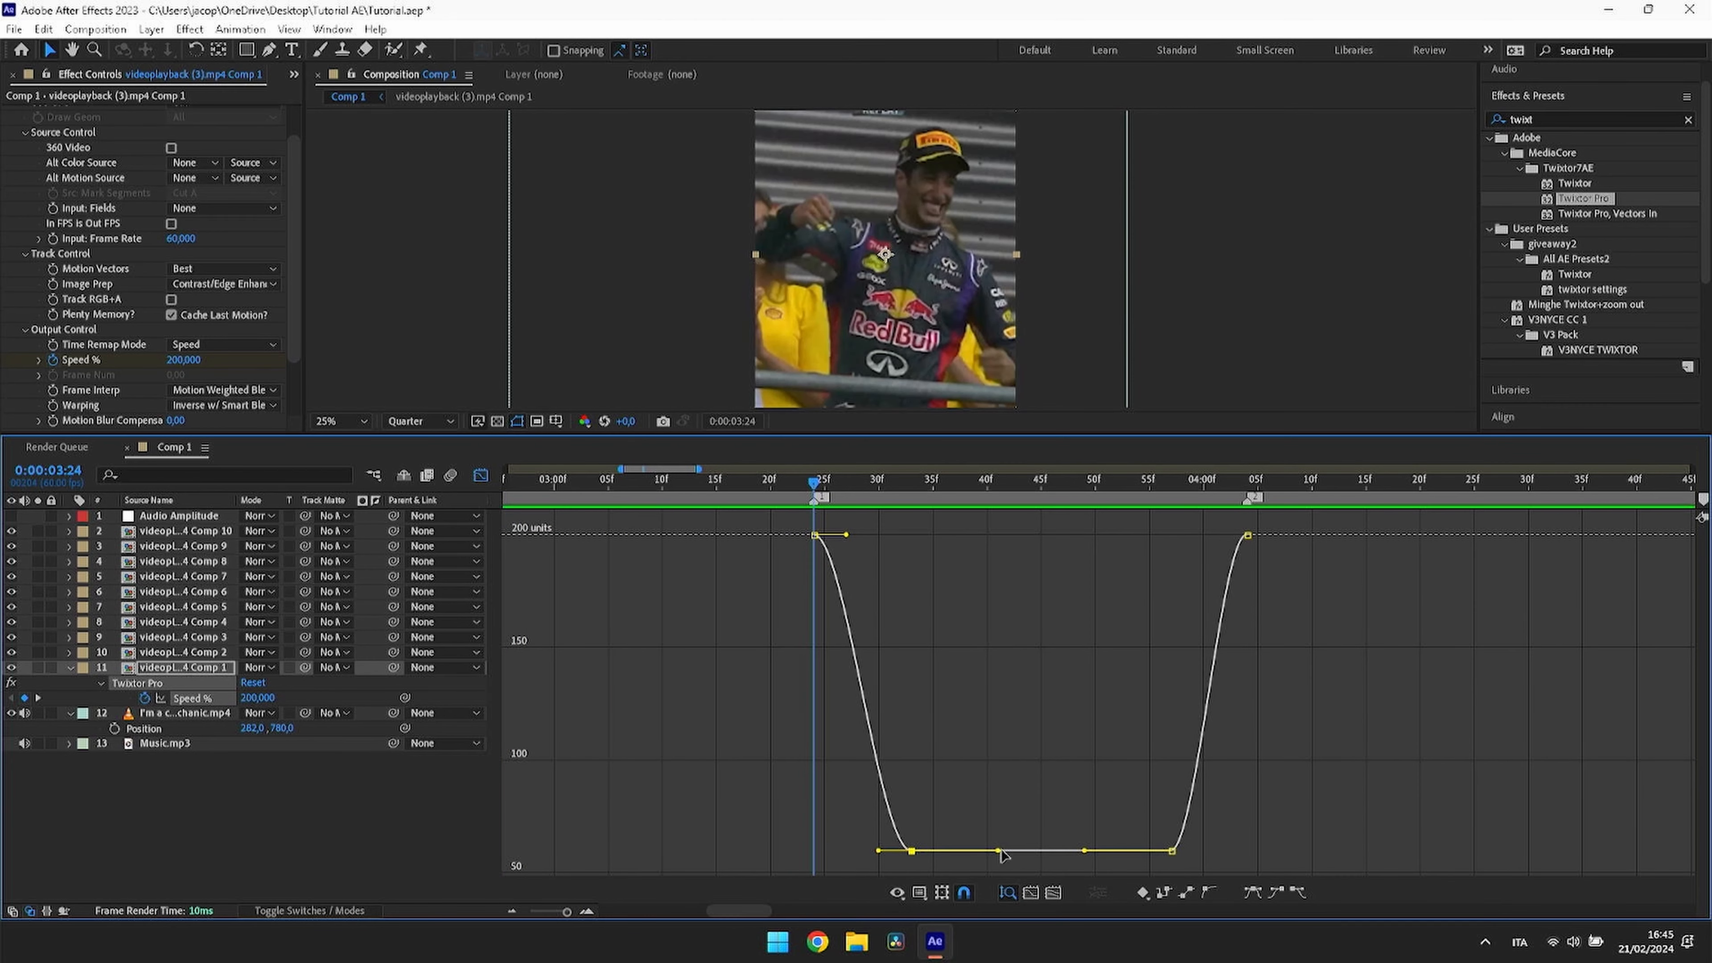
pyautogui.moveTo(997, 851); pyautogui.dragTo(780, 832)
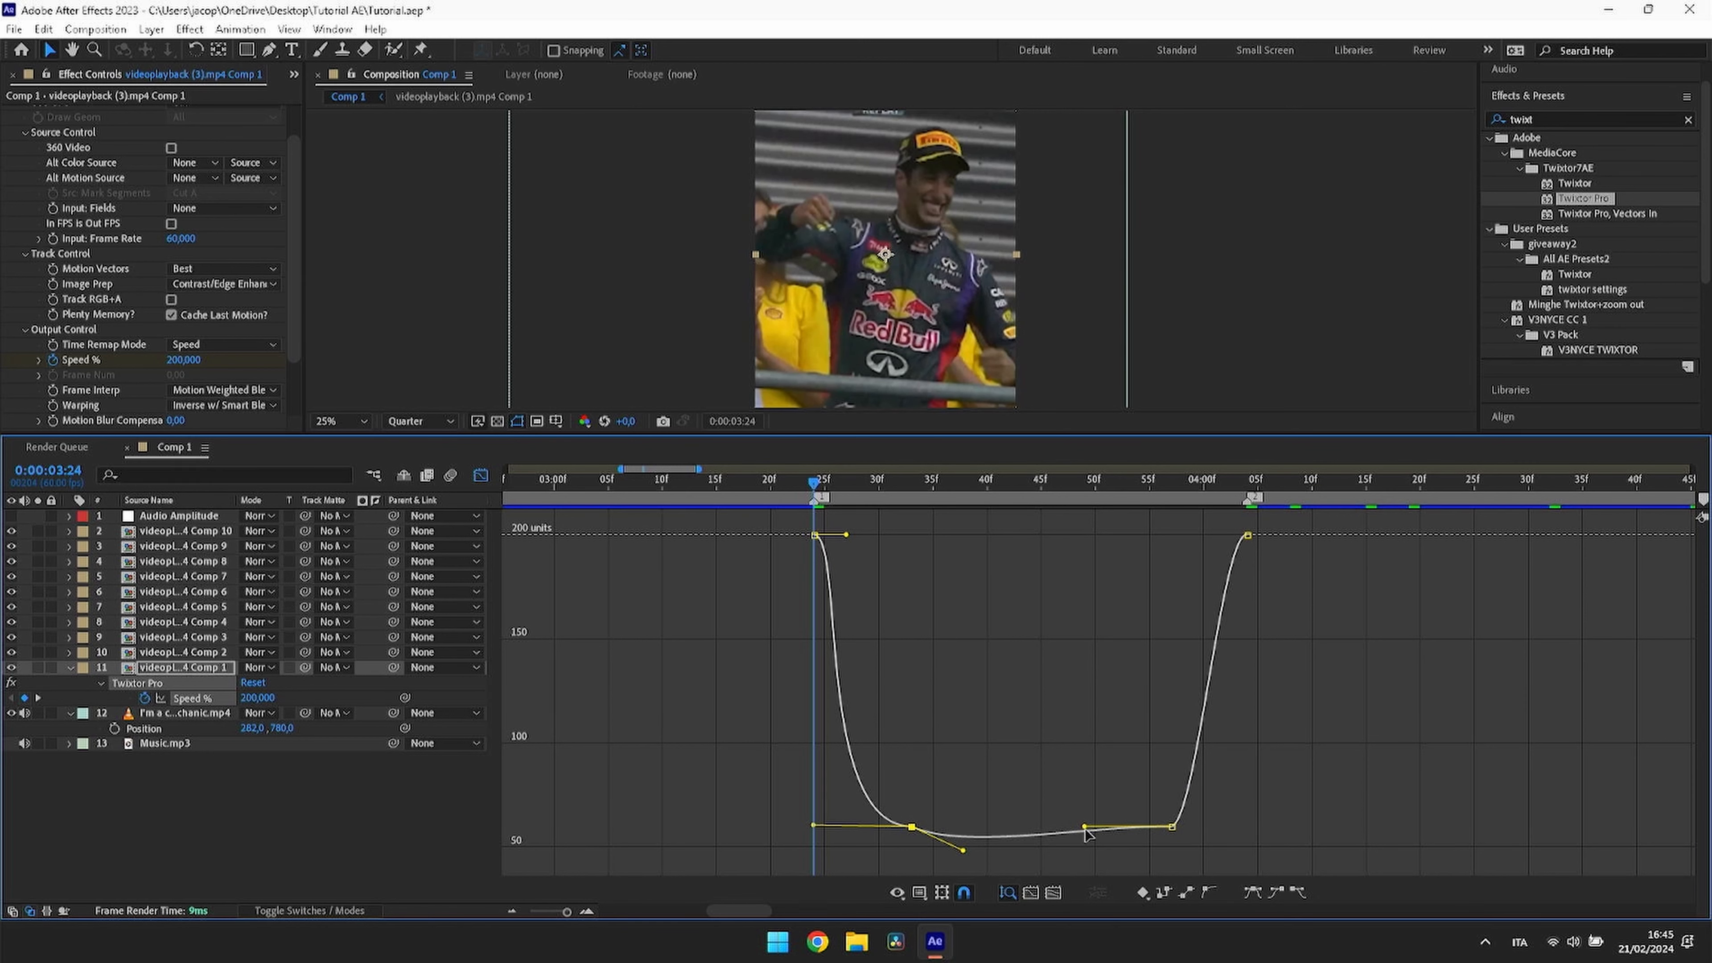
pyautogui.moveTo(1086, 835); pyautogui.dragTo(1246, 824)
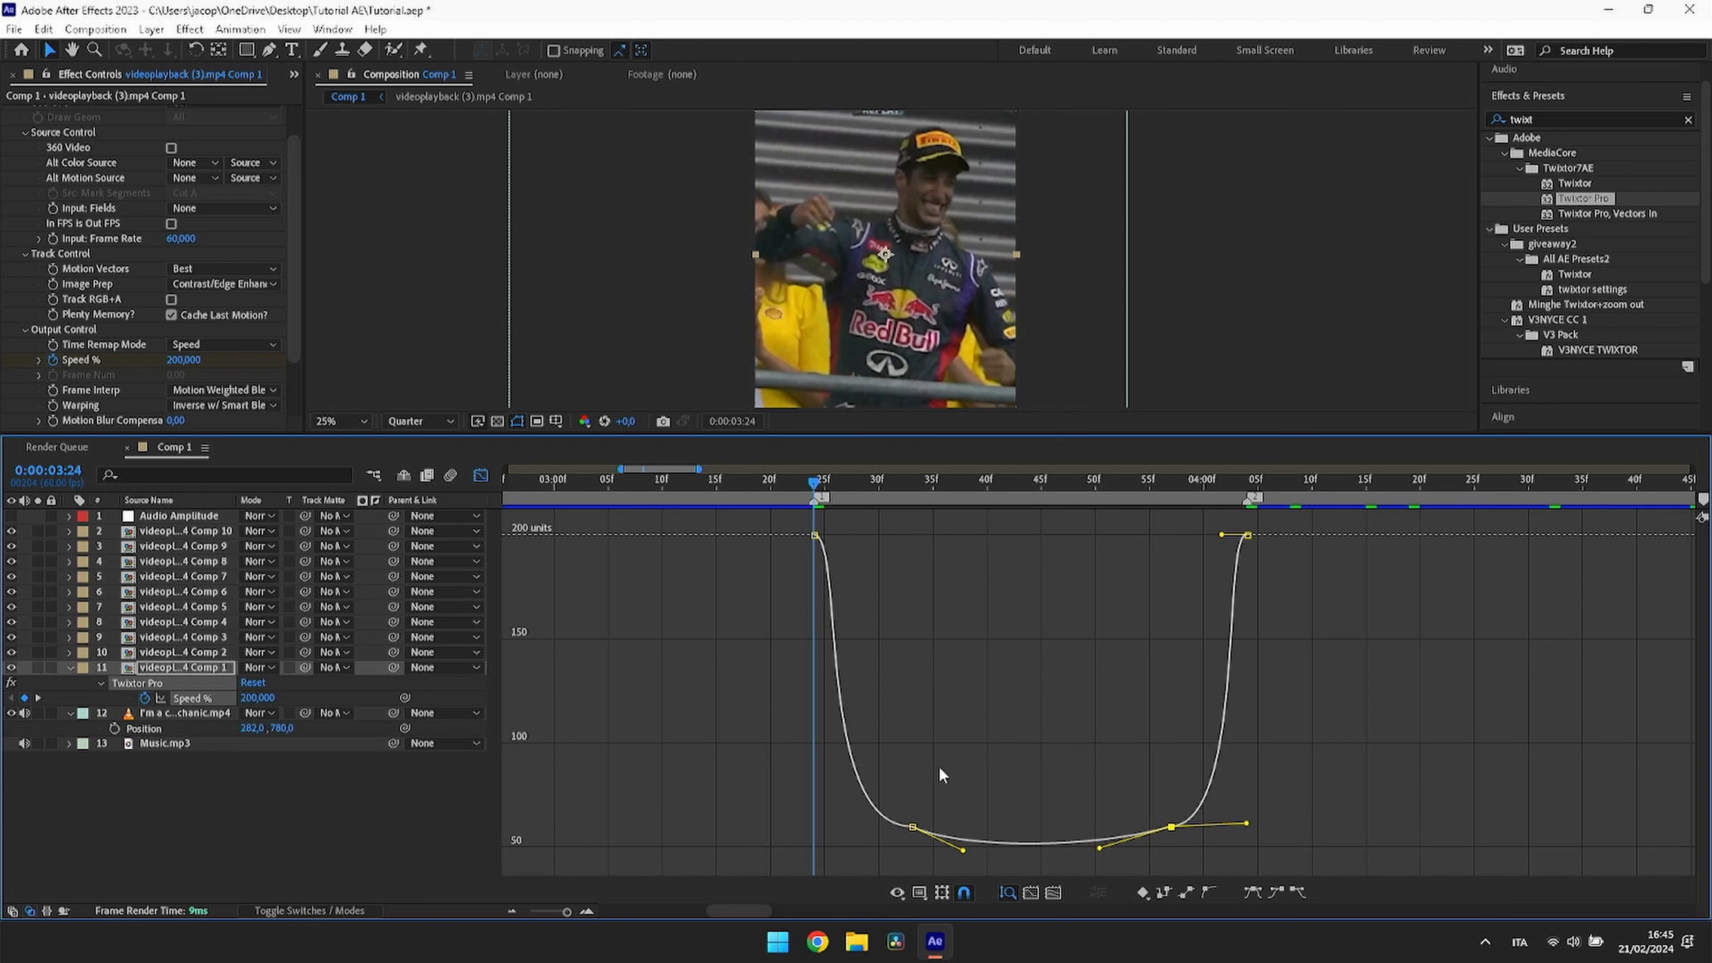
# Step: Preview the first clip's reshaped speed ramp, return to 0:00:03:24 and close the Graph Editor
pyautogui.moveTo(1021, 480); pyautogui.dragTo(810, 537)
pyautogui.press('space')
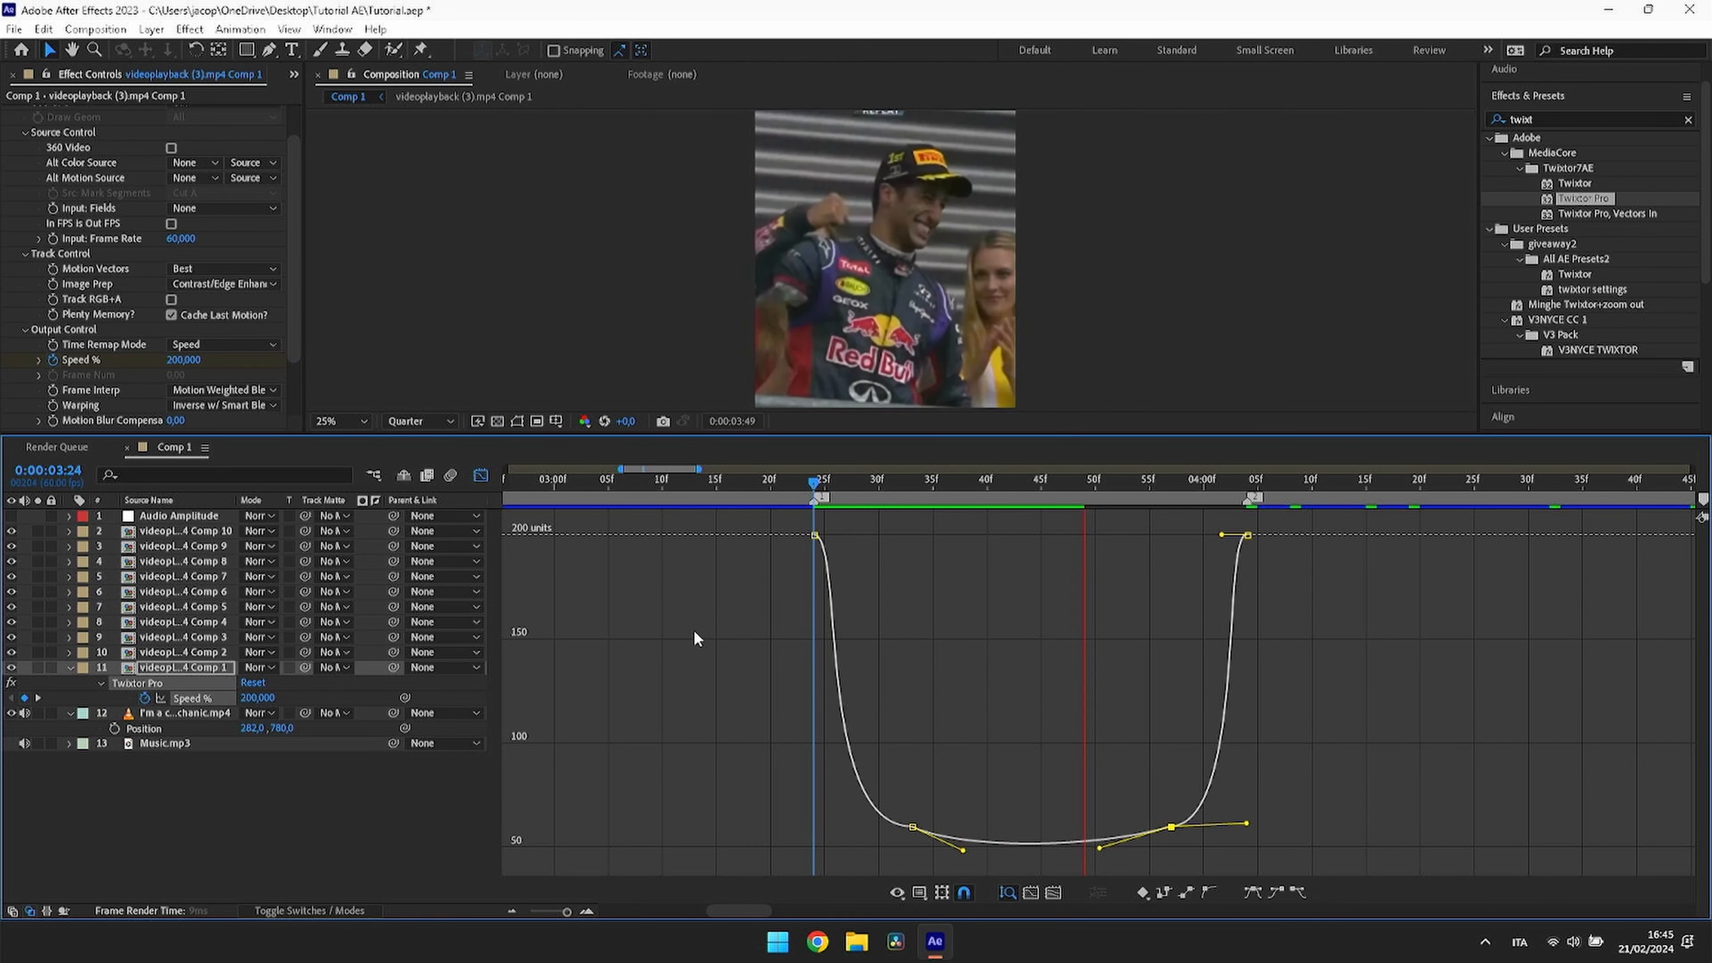
pyautogui.moveTo(1274, 487); pyautogui.dragTo(816, 551)
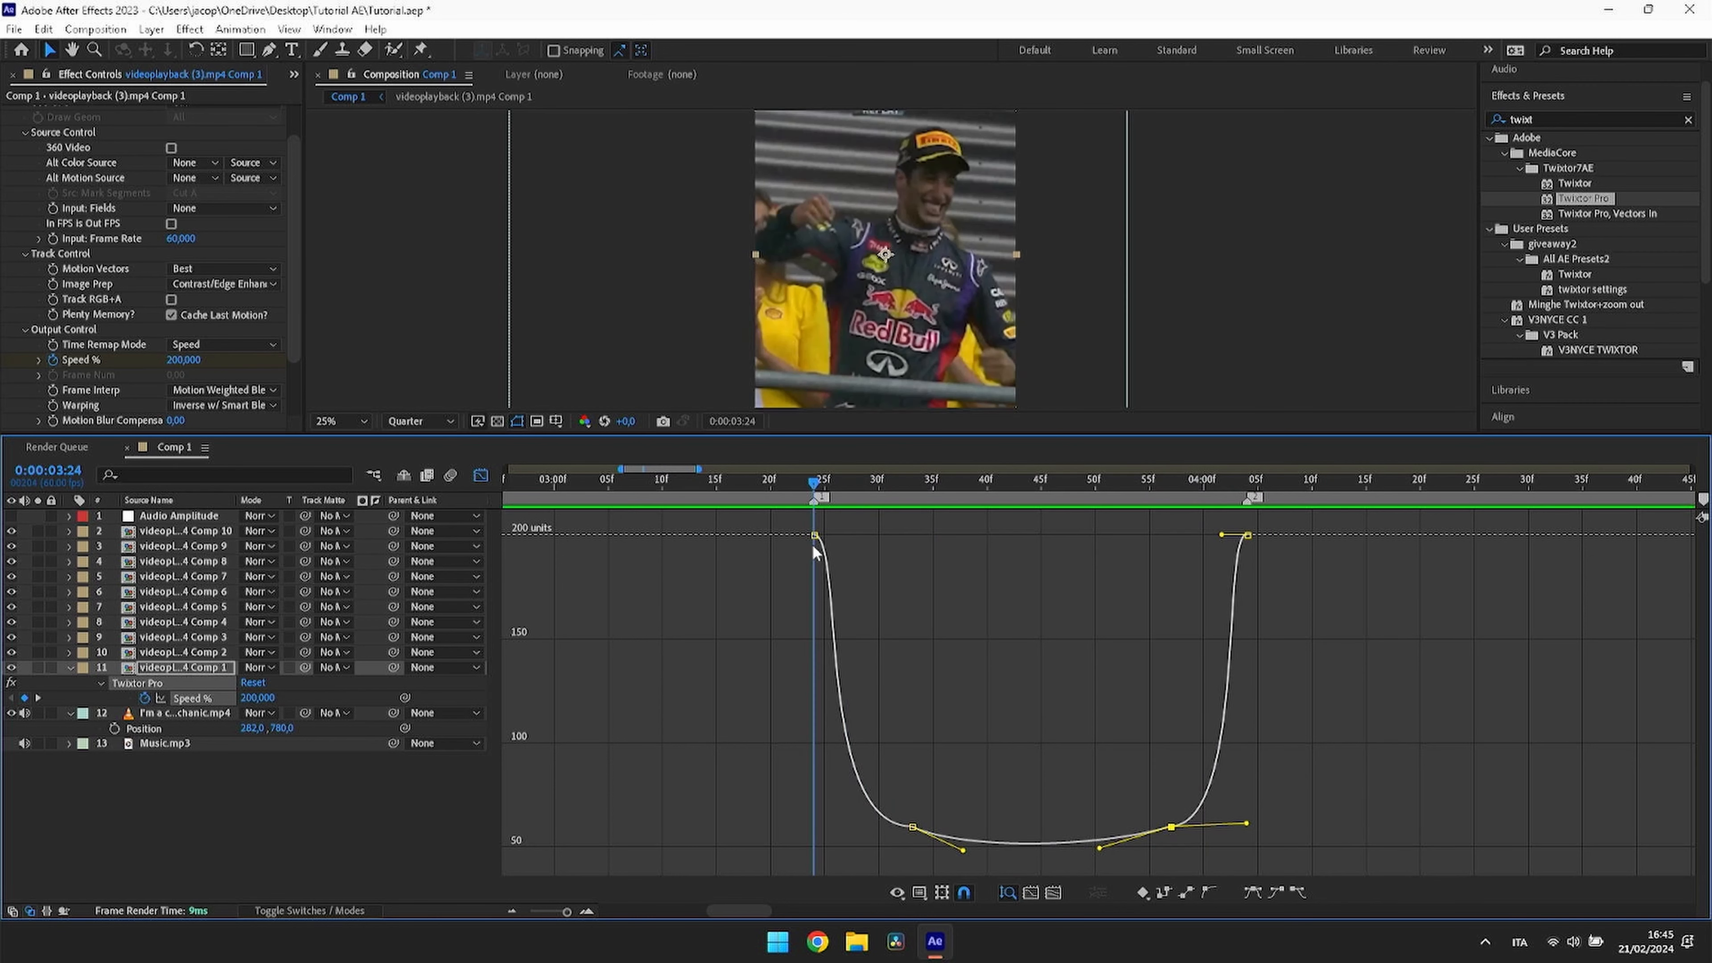
pyautogui.click(481, 476)
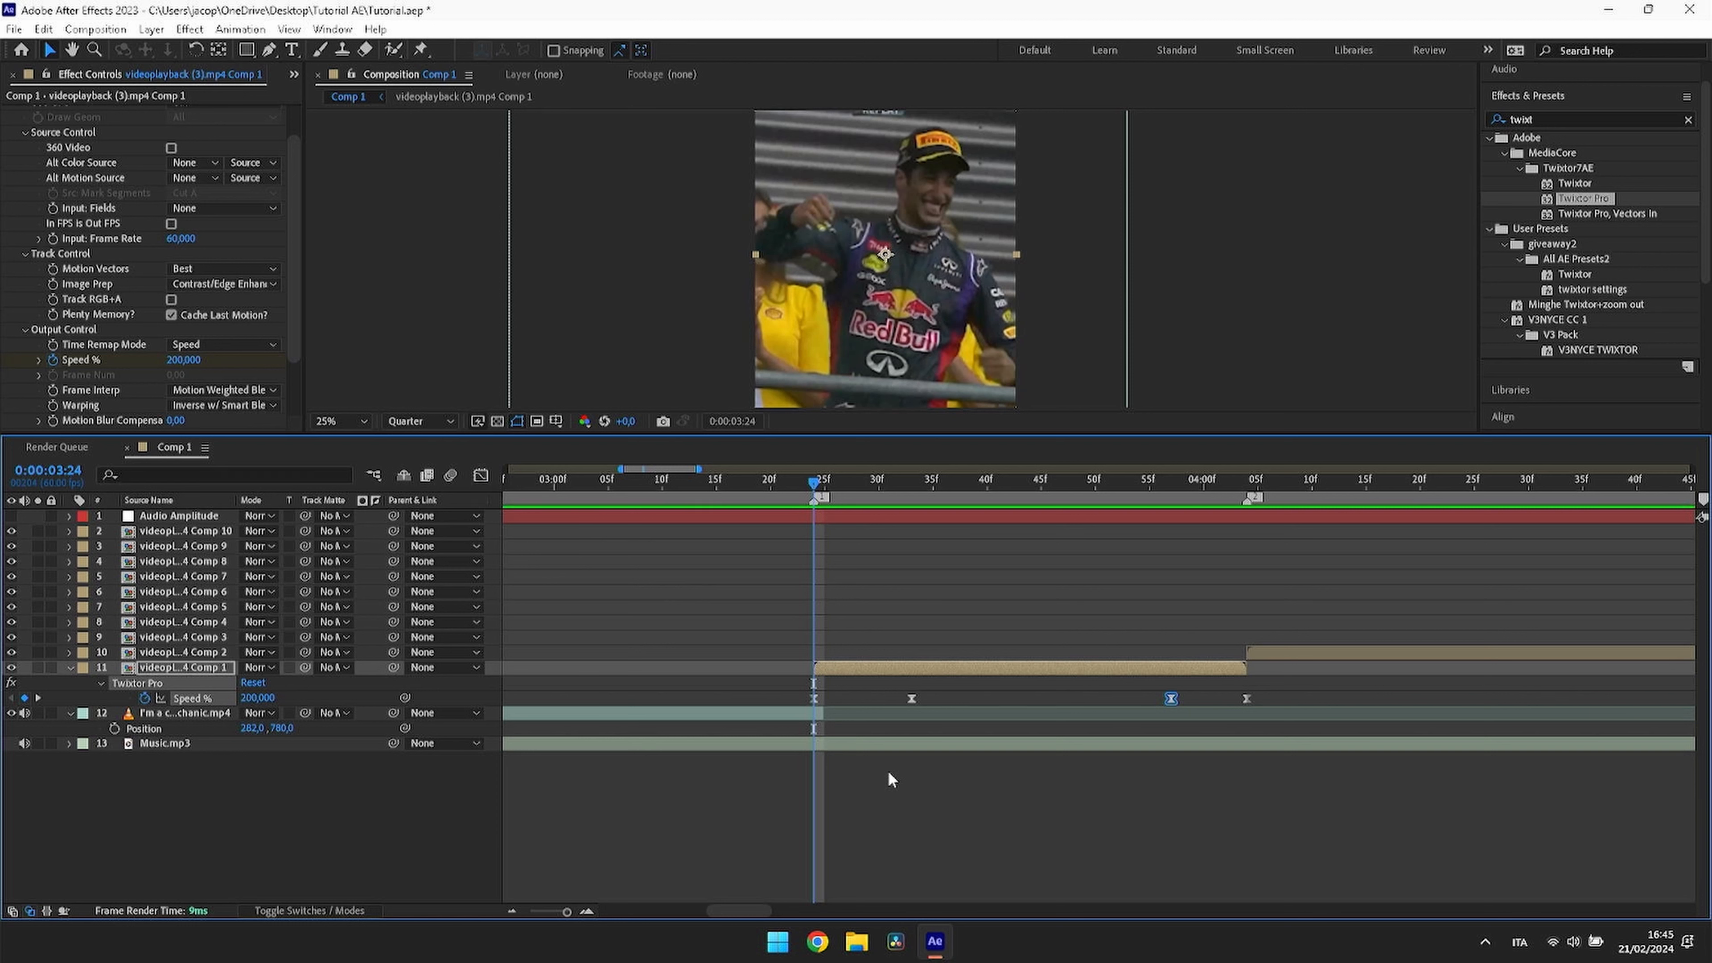
# Step: Copy the first clip's Twixtor Pro effect with its Speed keyframes and paste it onto the second clip at marker 2, 0:00:04:04
pyautogui.click(897, 802)
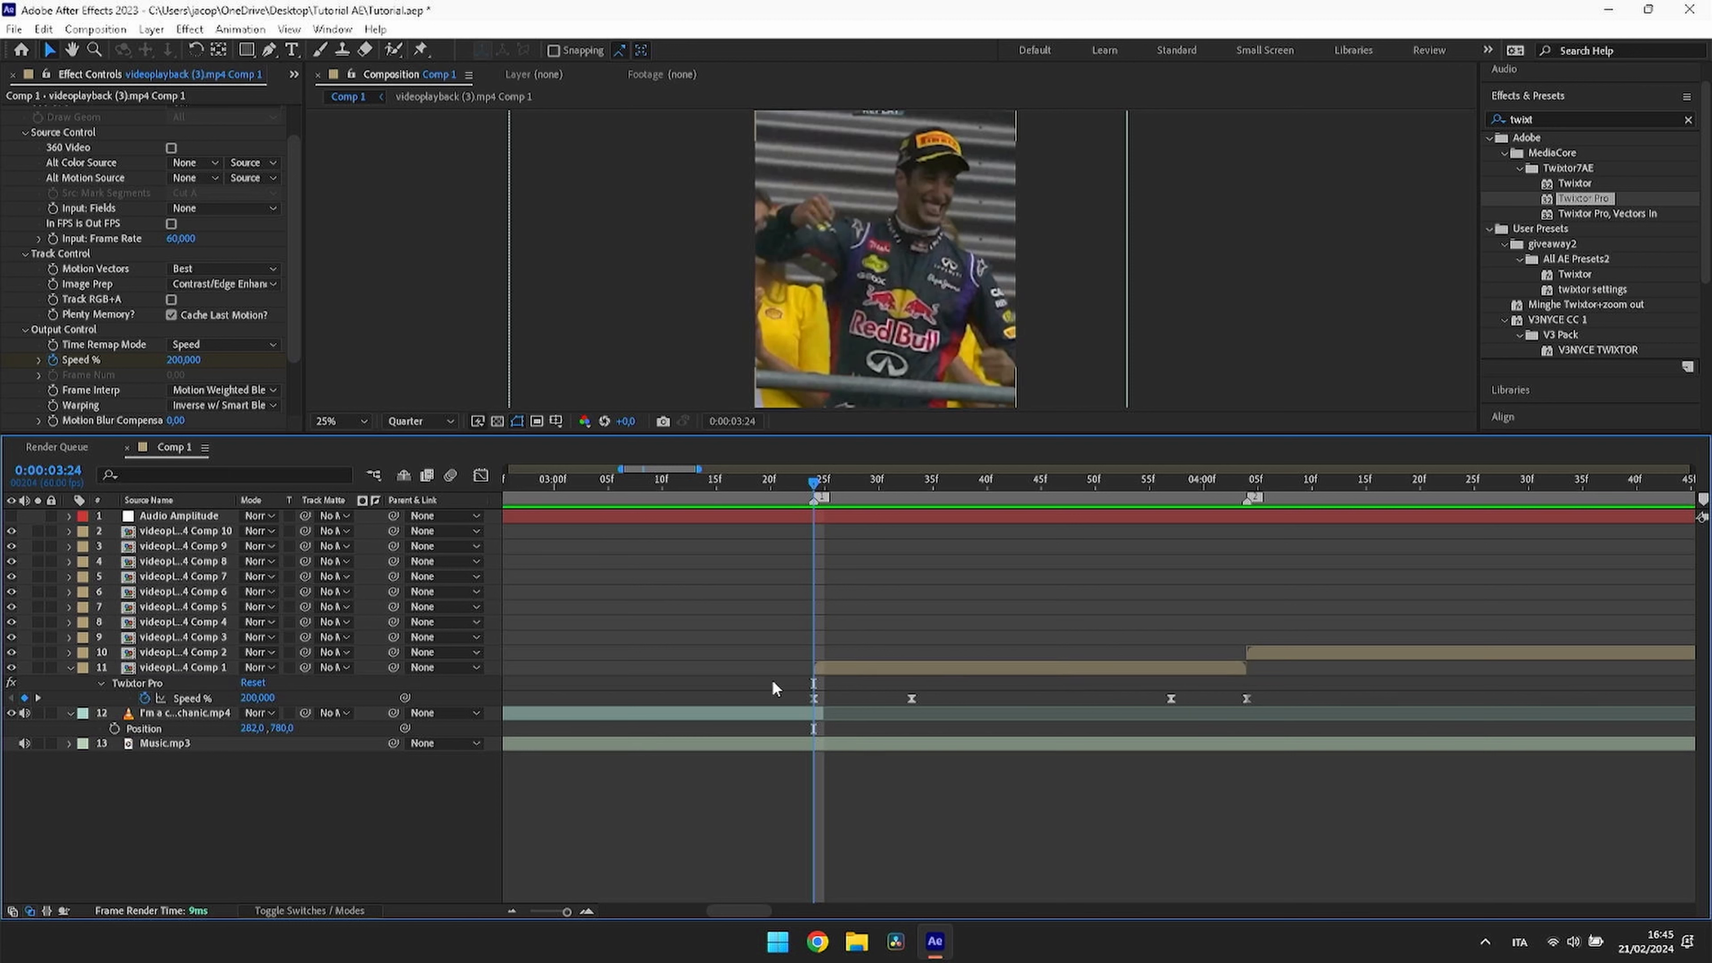
pyautogui.moveTo(772, 680); pyautogui.dragTo(1293, 699)
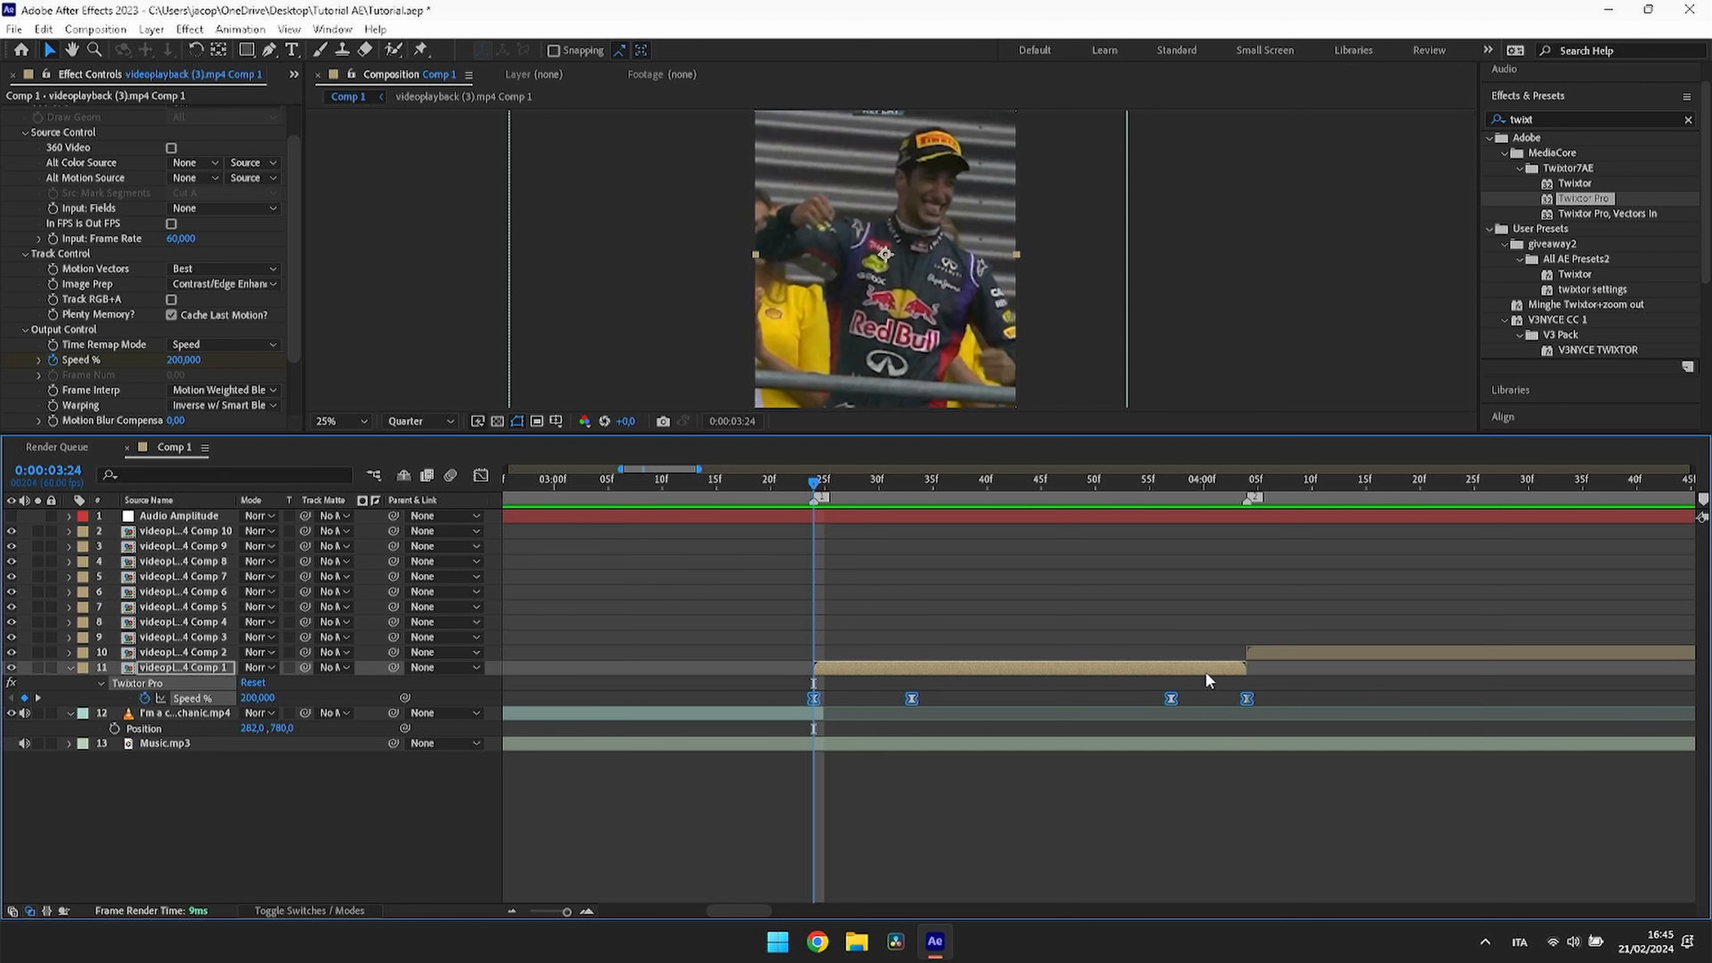
pyautogui.click(23, 221)
pyautogui.scroll(2, 156, 287)
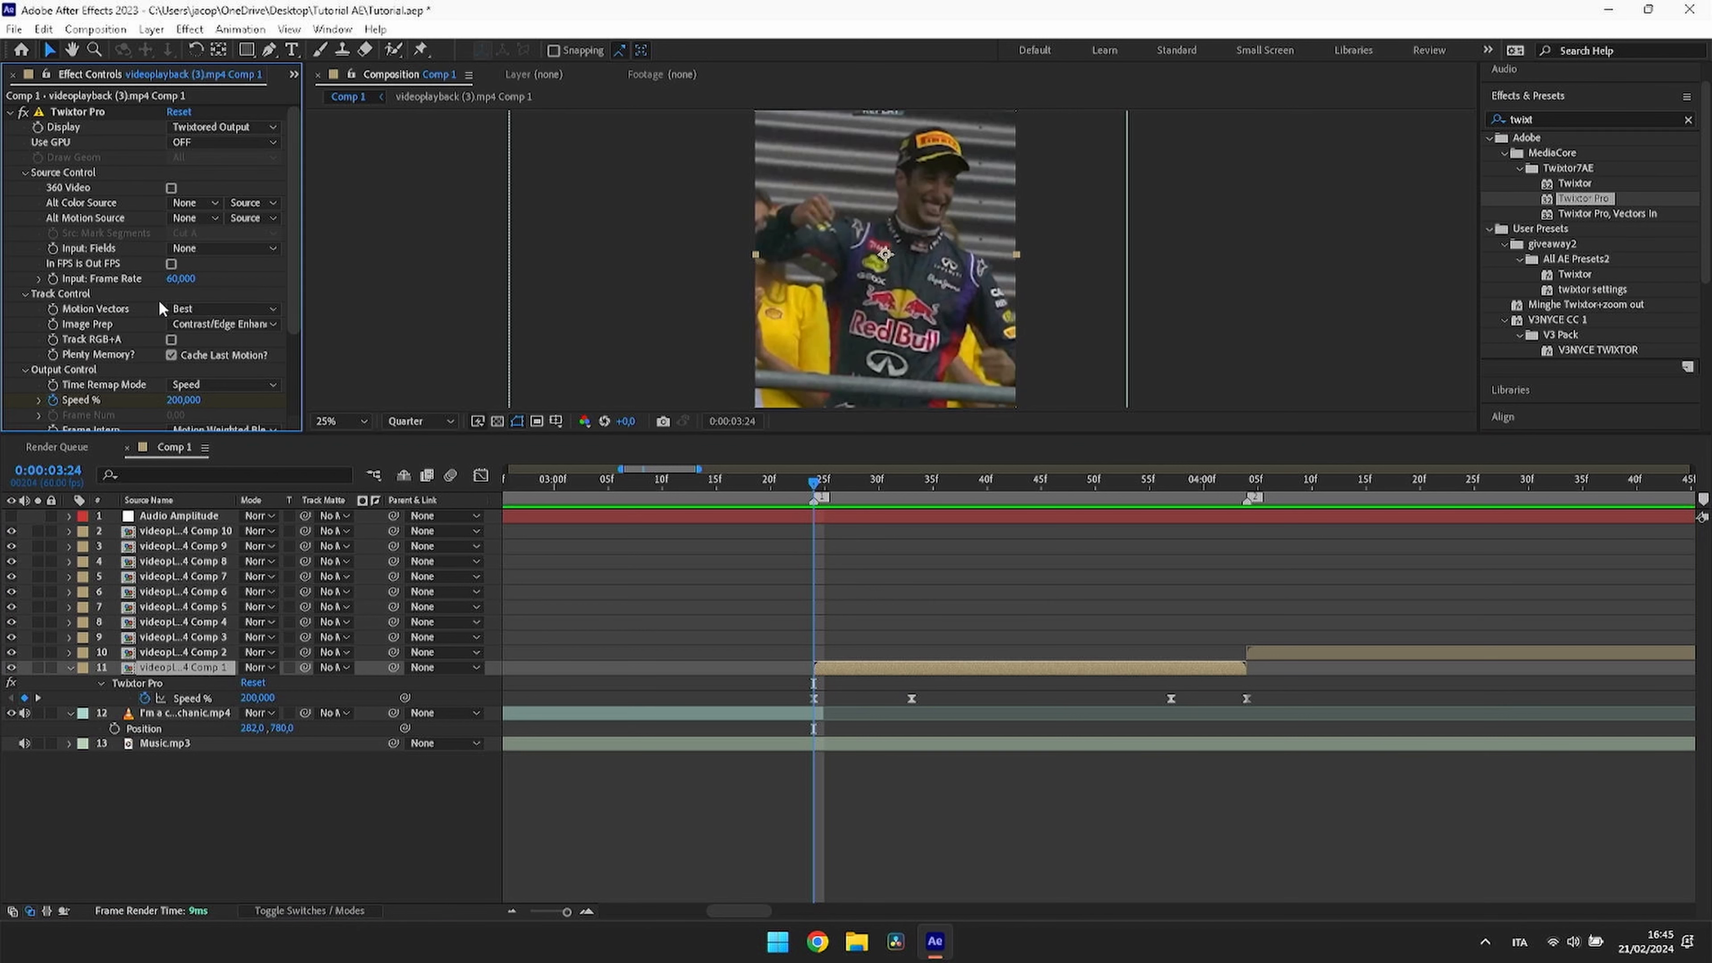
pyautogui.click(76, 112)
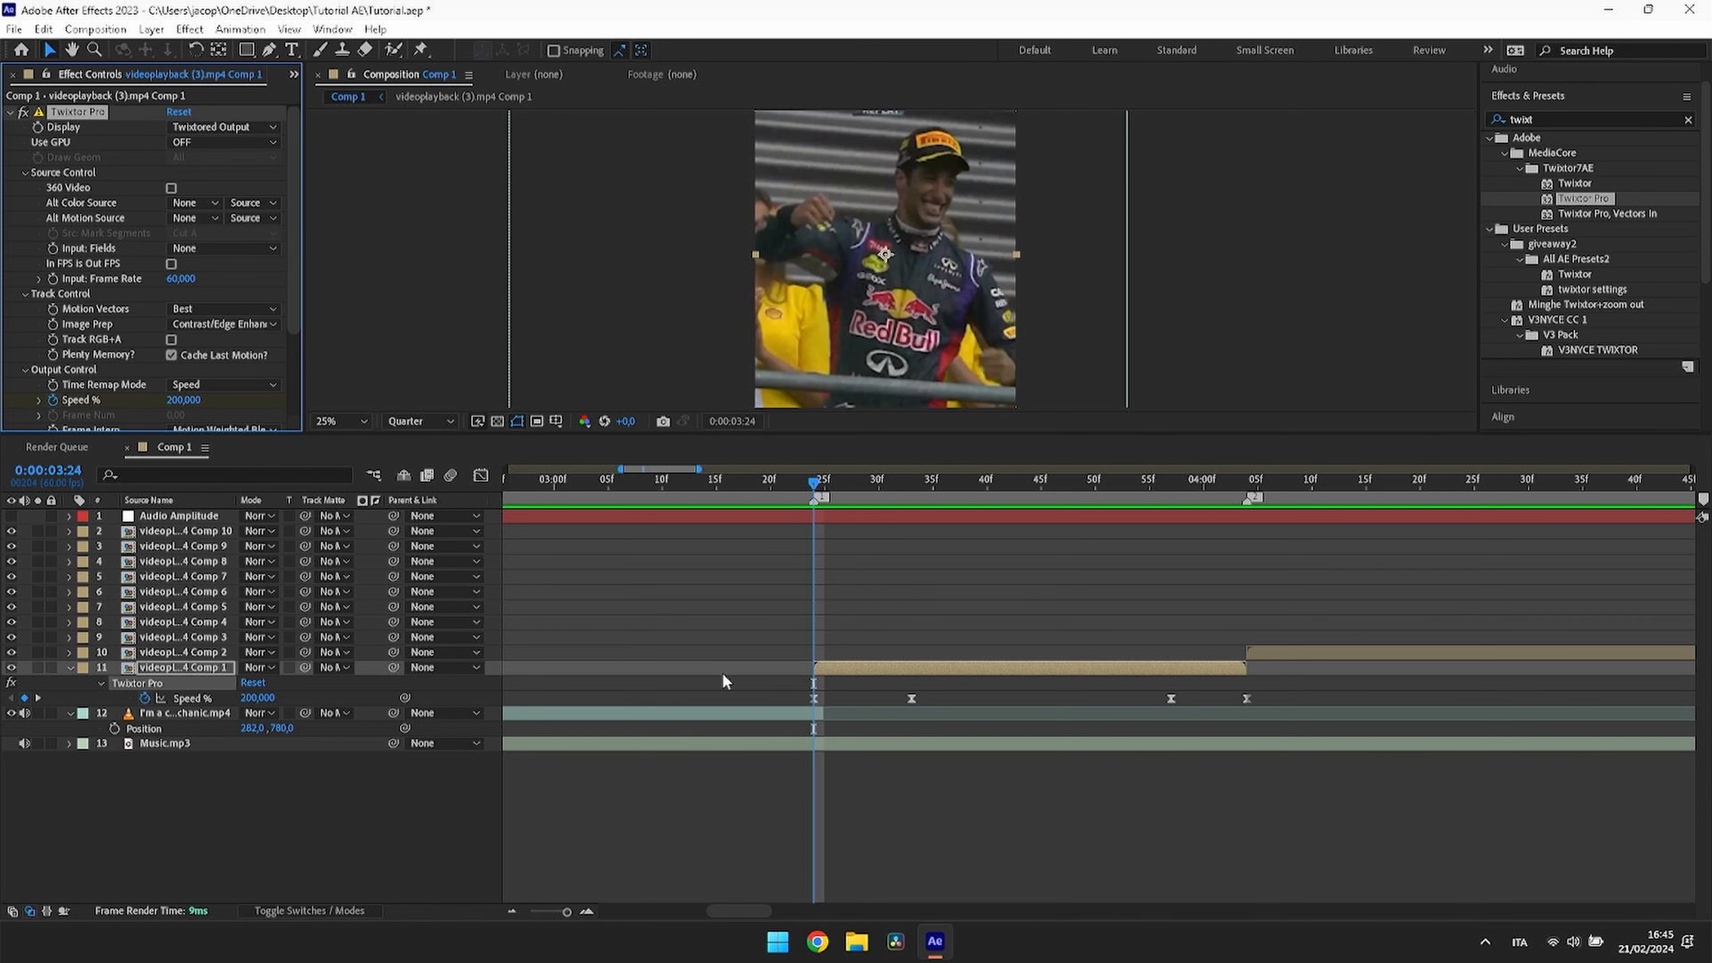
pyautogui.click(1286, 654)
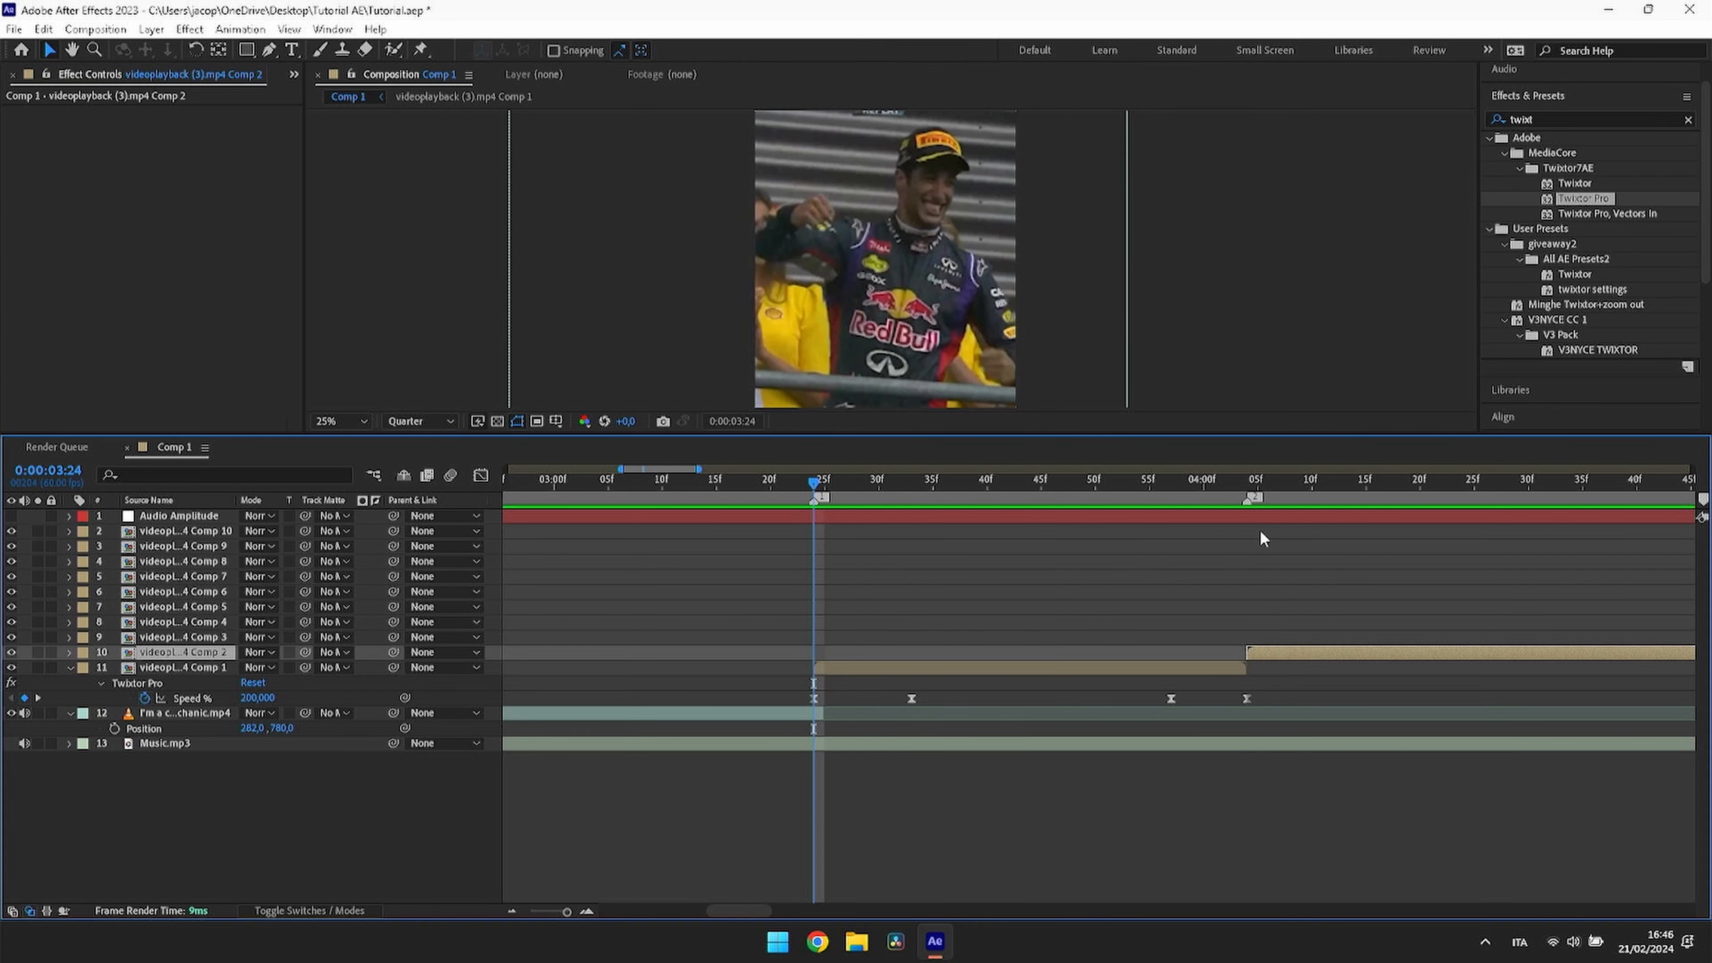
pyautogui.rightClick(1248, 500)
pyautogui.click(1292, 568)
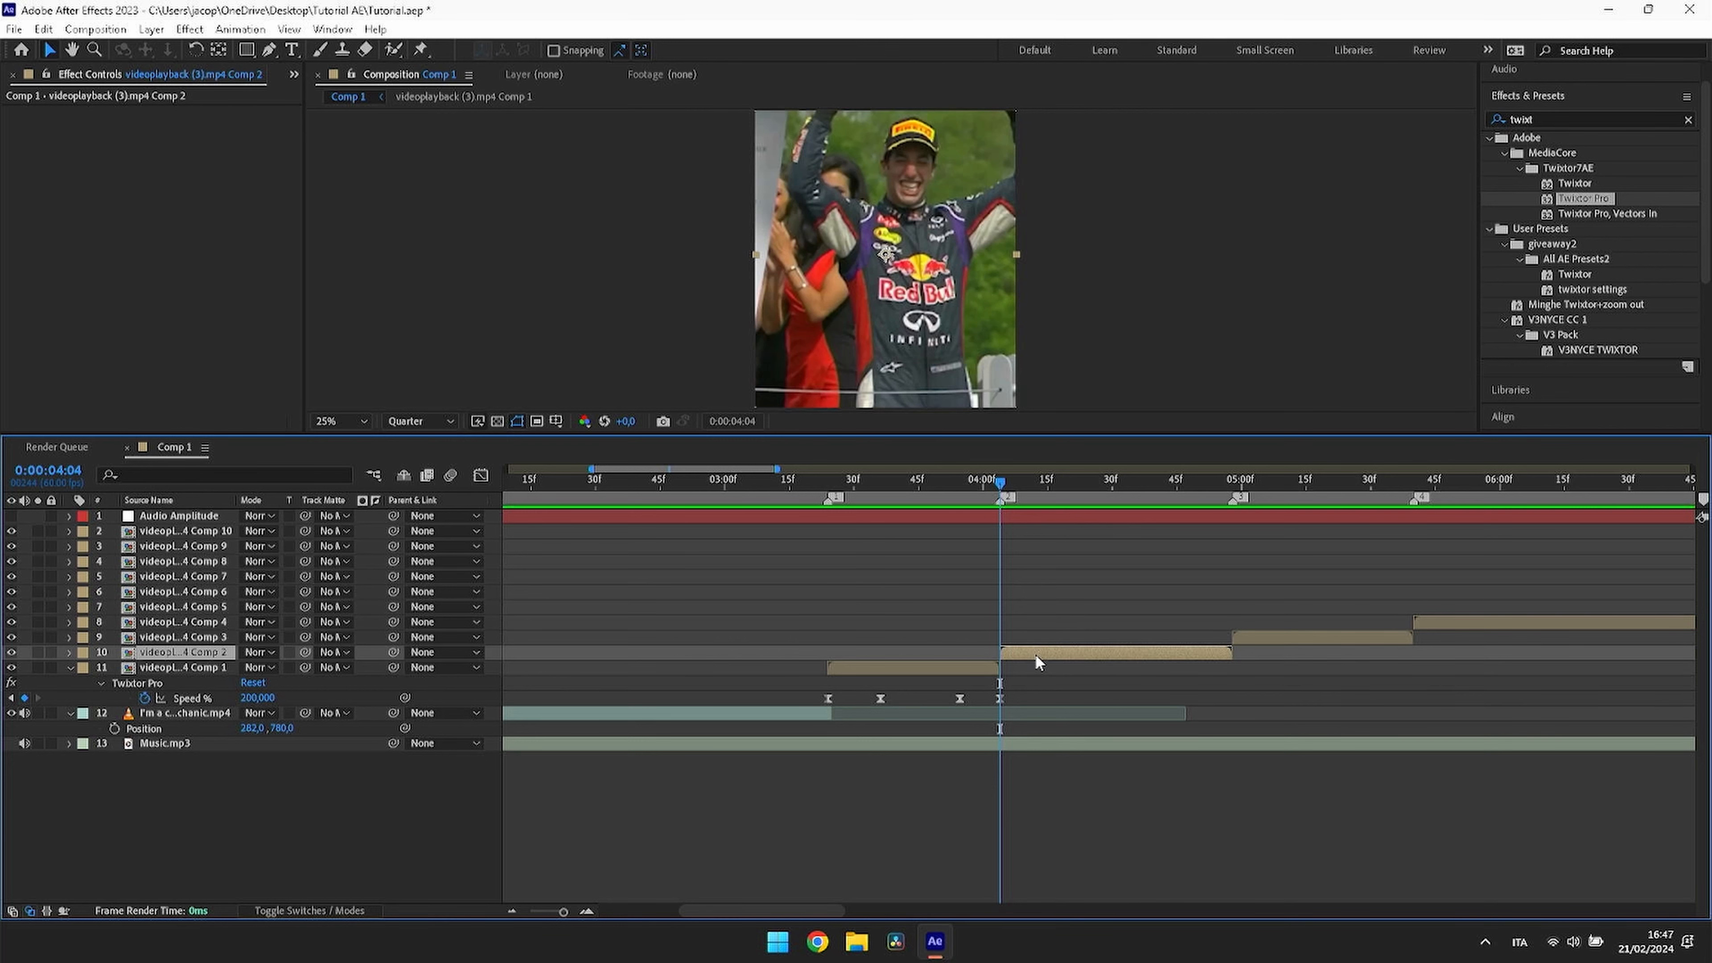
pyautogui.hotkey('ctrl', 'v')
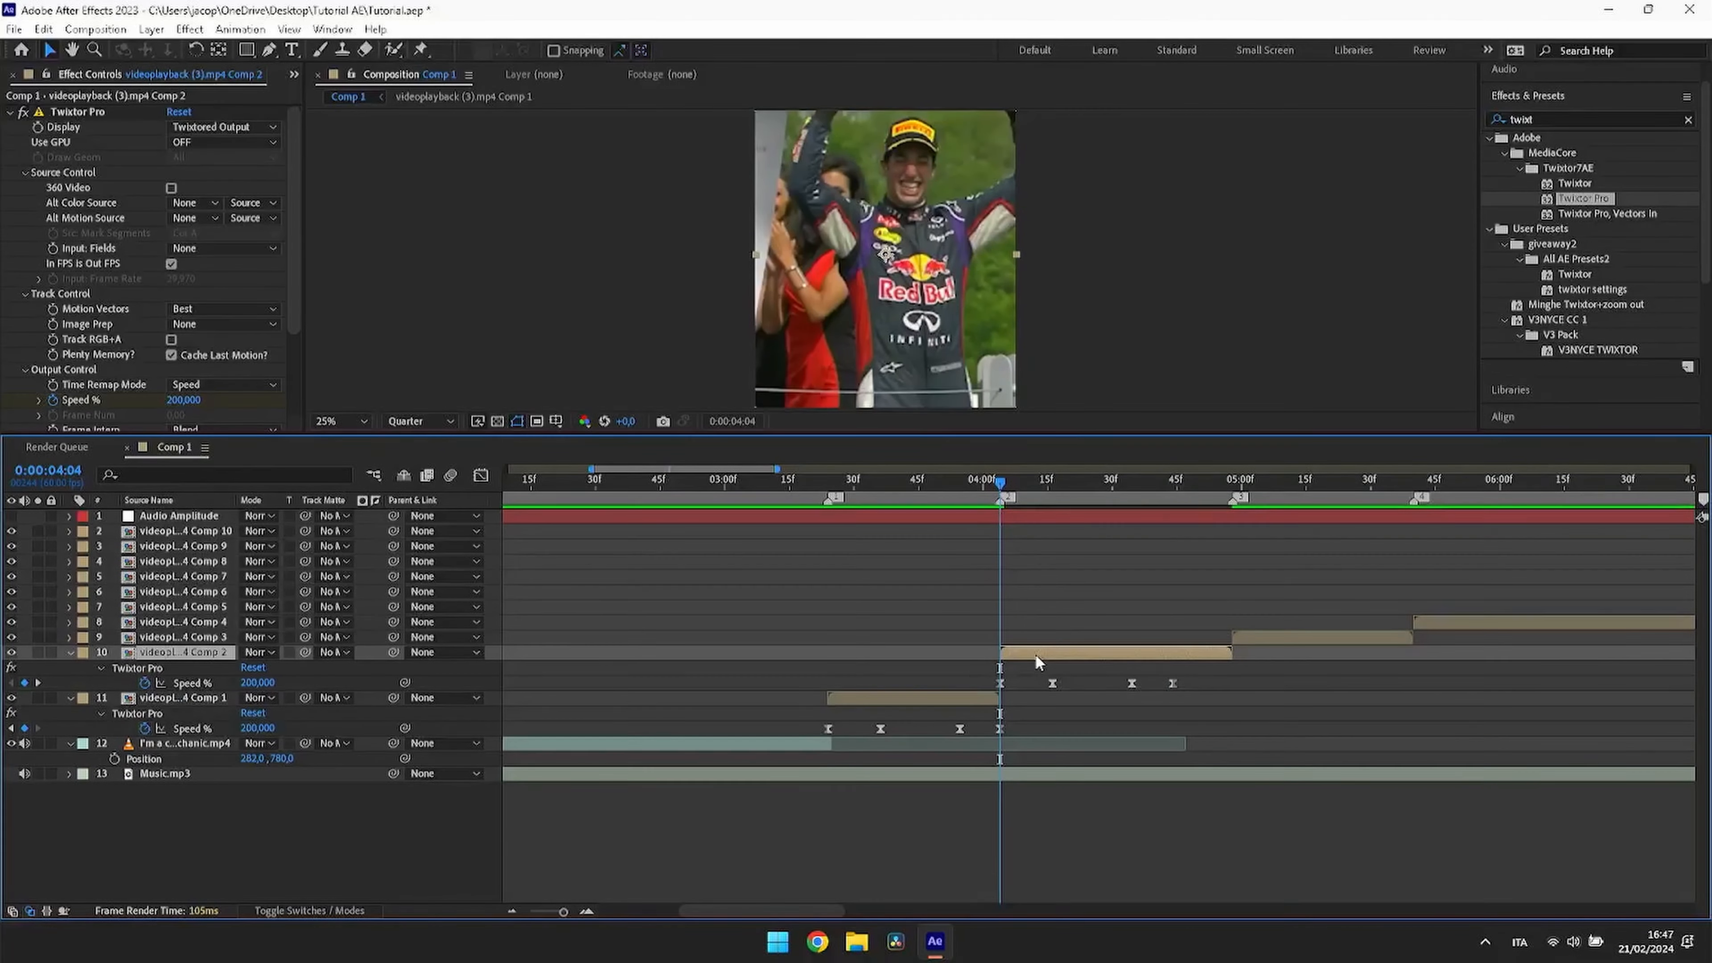
# Step: Stretch the second clip's four Speed keyframes proportionally so the last one lands on marker 3 at 0:00:04:58
pyautogui.moveTo(980, 669); pyautogui.dragTo(1195, 698)
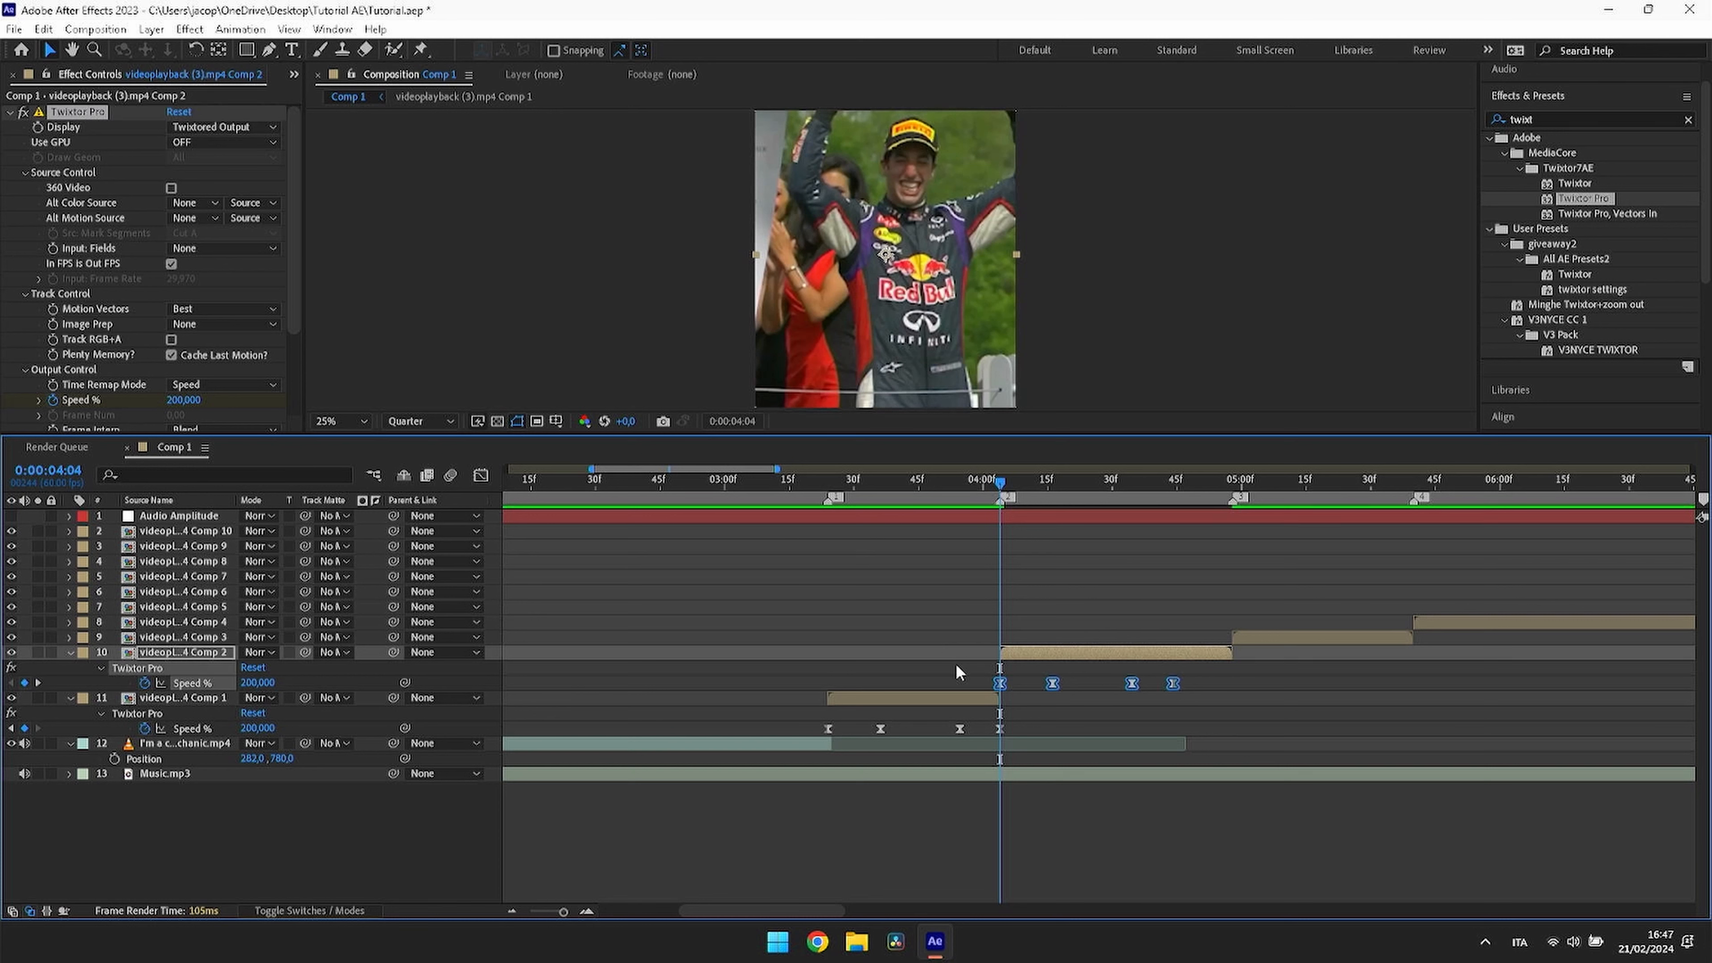
pyautogui.rightClick(1235, 509)
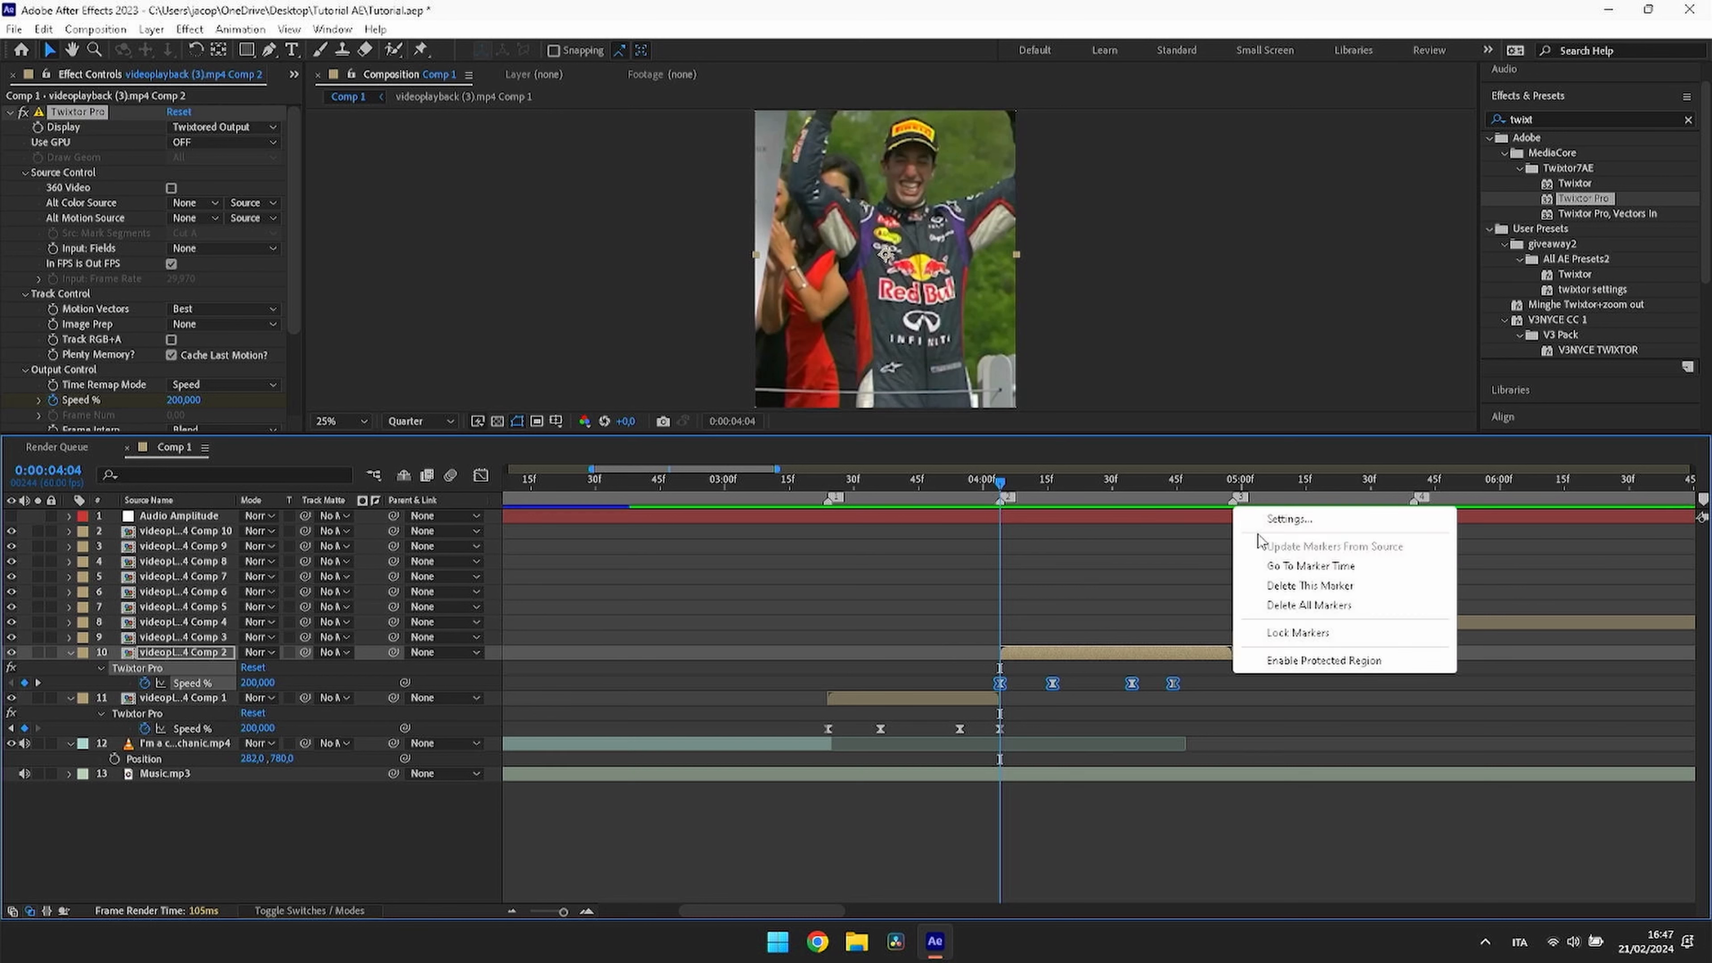
pyautogui.click(1258, 568)
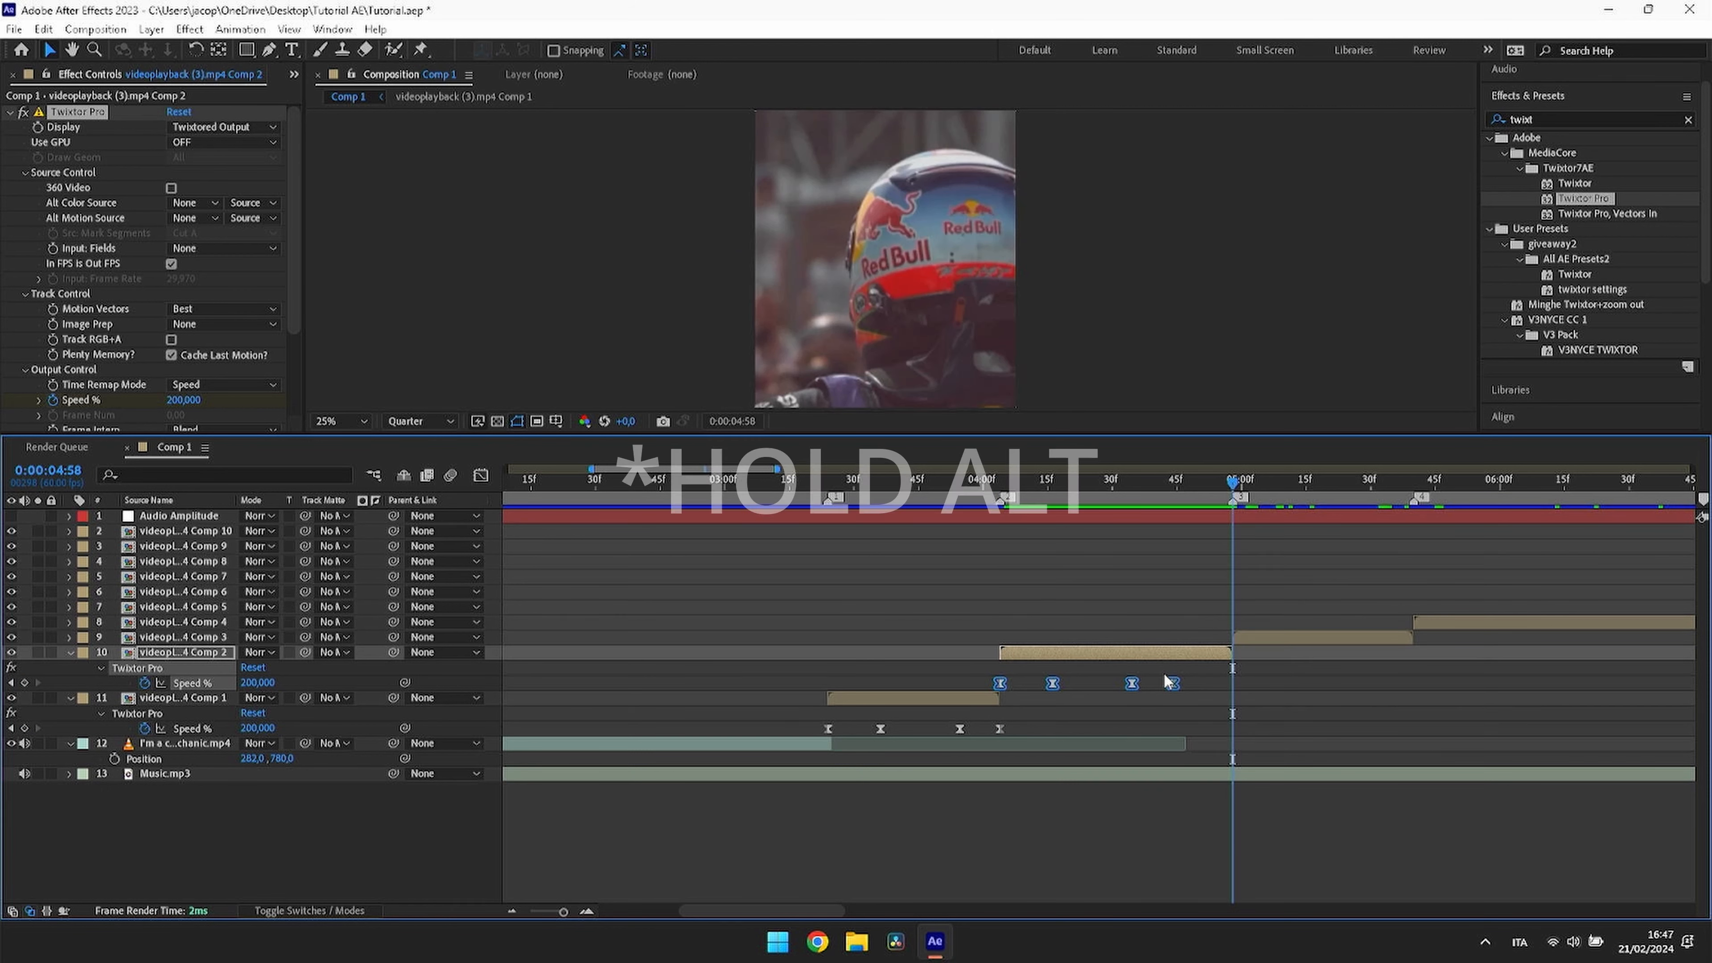
pyautogui.moveTo(1175, 684); pyautogui.dragTo(1234, 686)
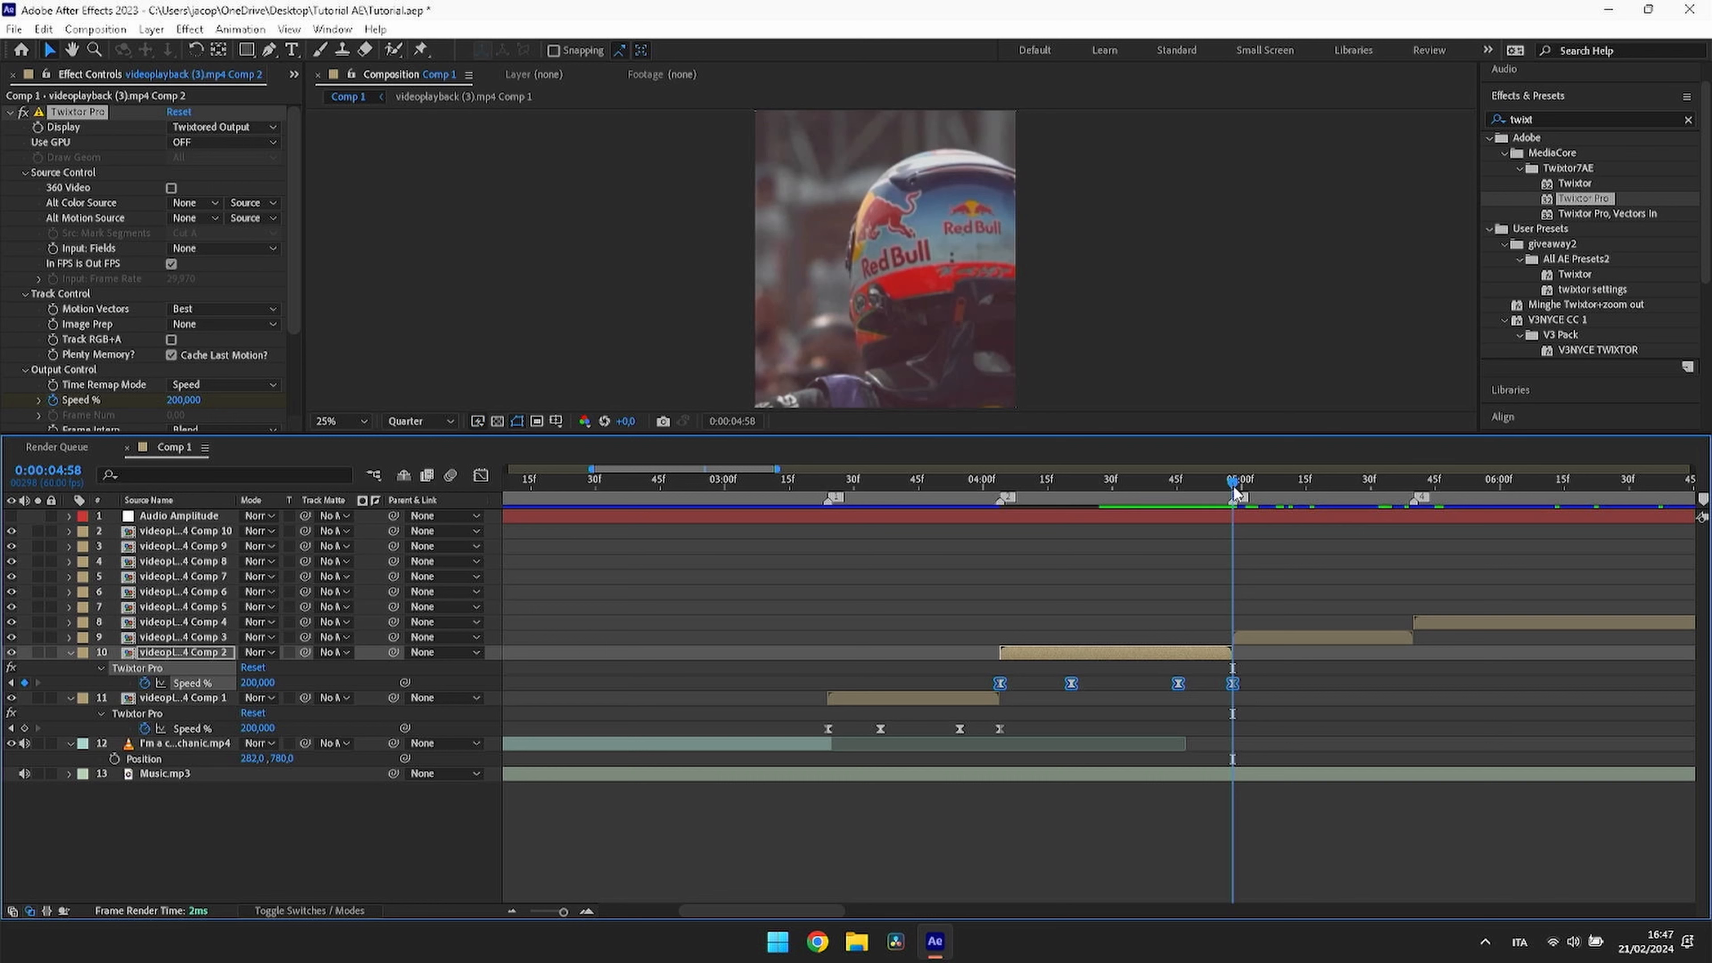
# Step: Paste Twixtor Pro onto the third clip at 0:00:04:58 and stretch its Speed keyframes to the clip's end at 0:00:05:40
pyautogui.moveTo(1234, 484); pyautogui.dragTo(1232, 526)
pyautogui.click(1280, 637)
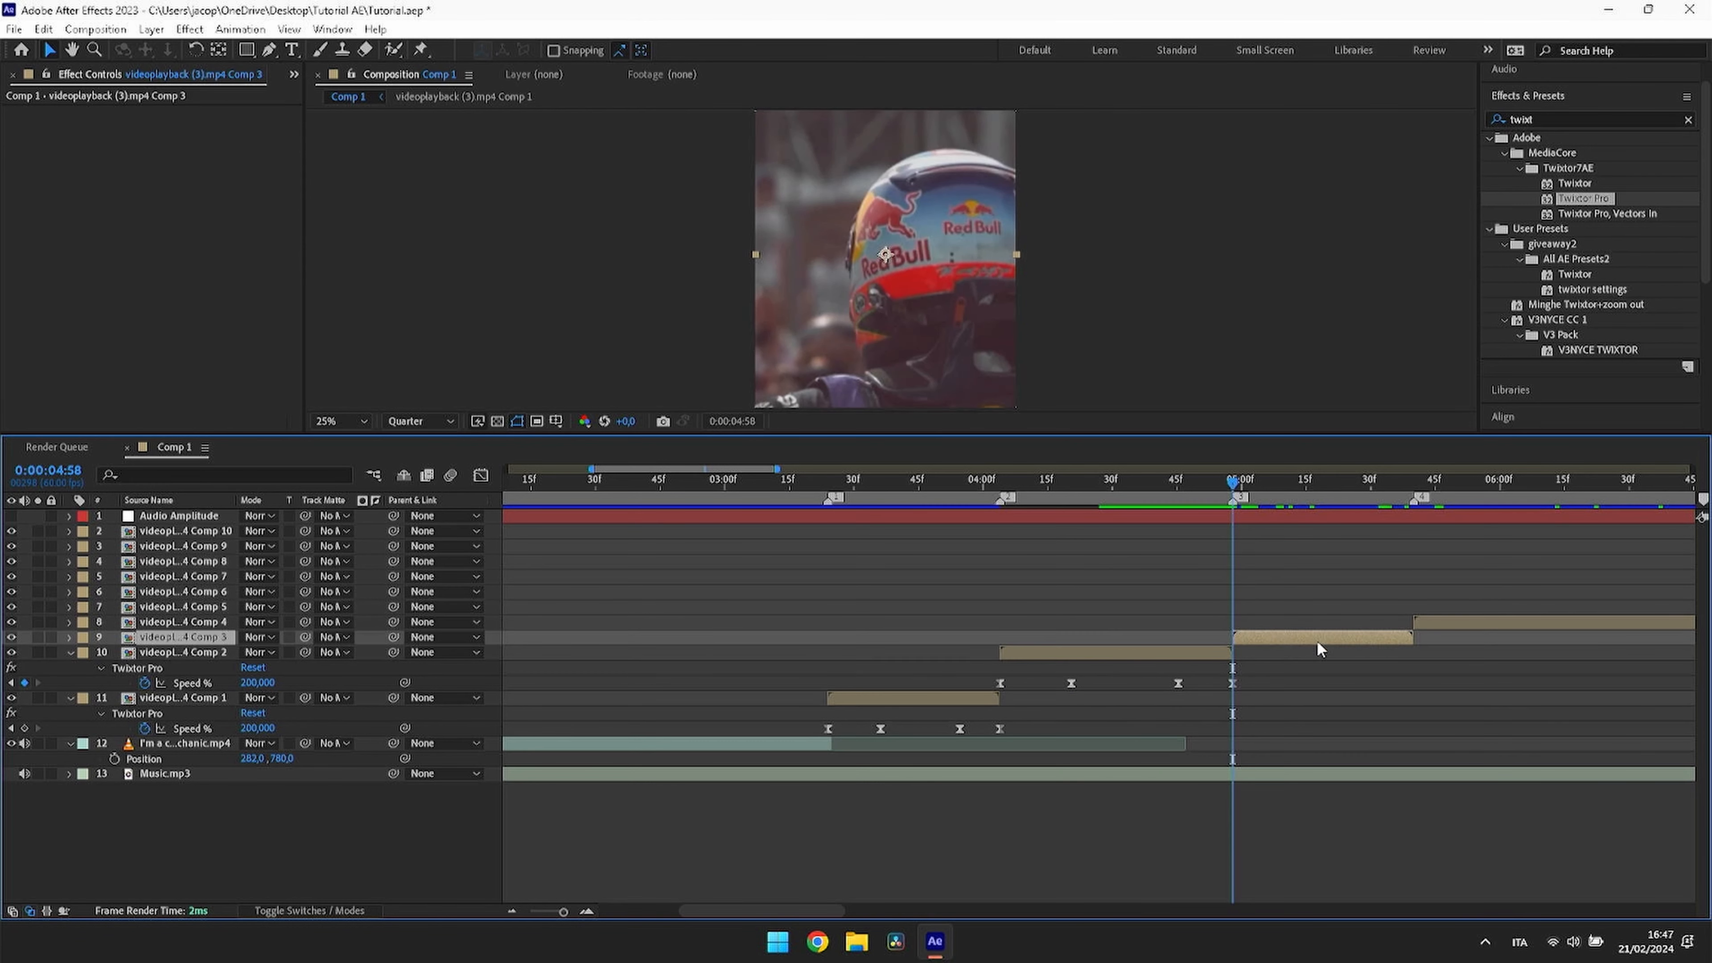
pyautogui.hotkey('ctrl', 'v')
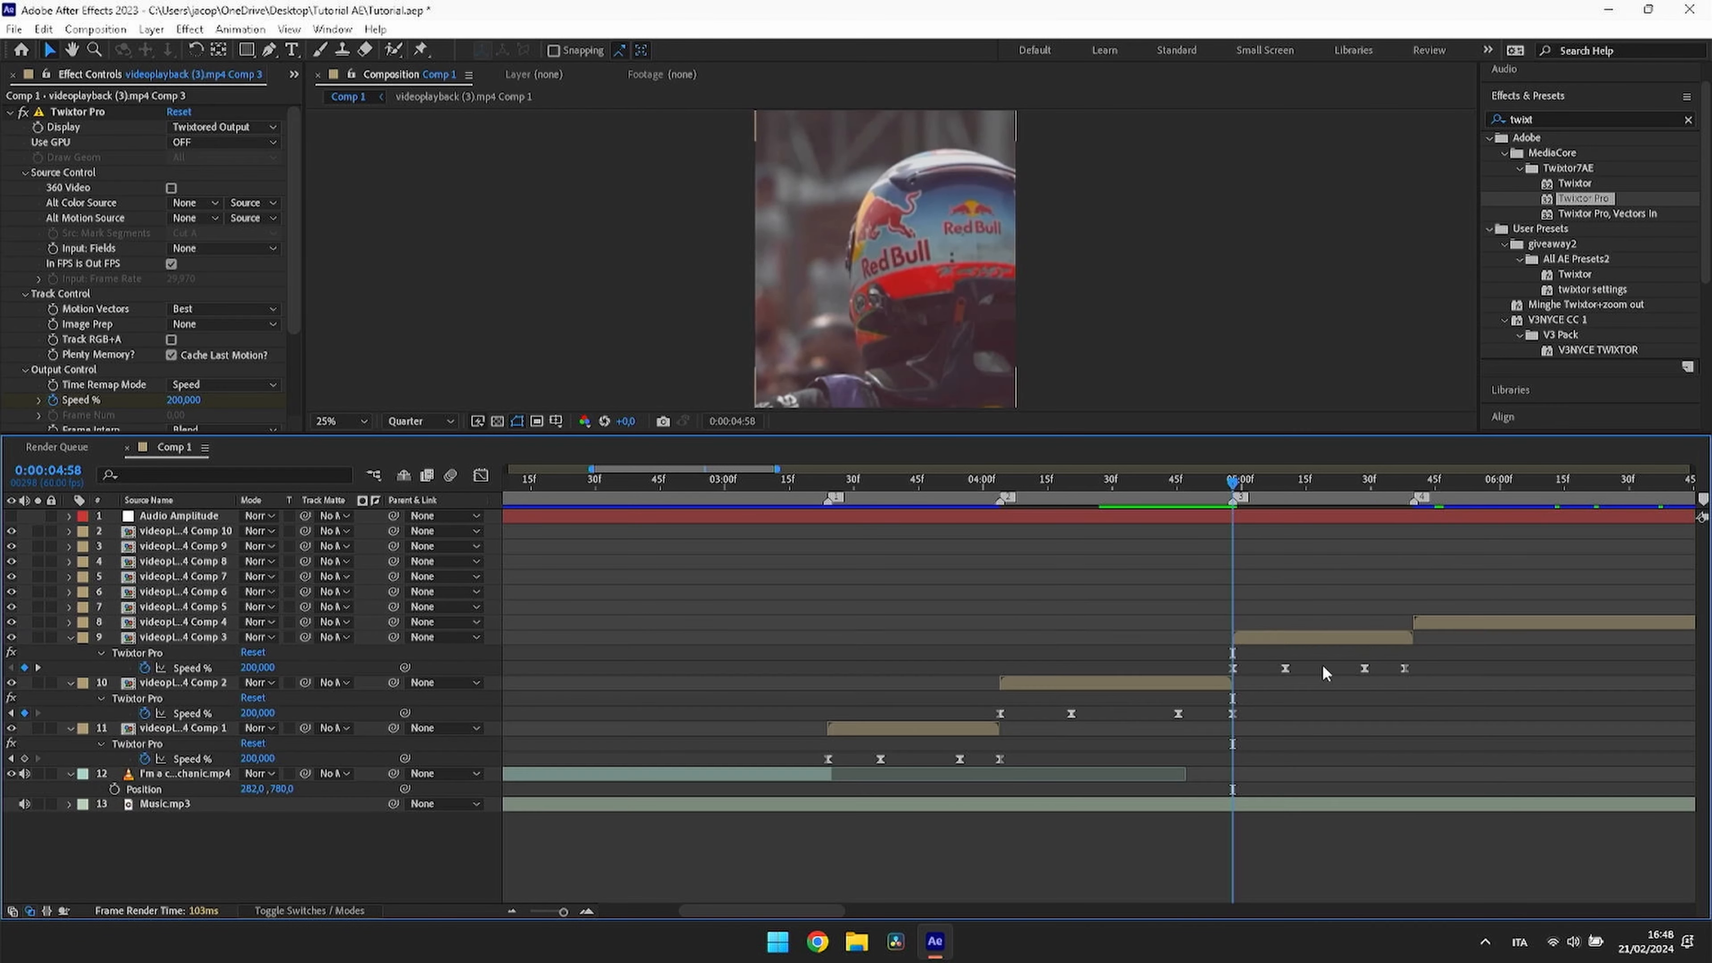
# Step: Paste Twixtor Pro at the starts of the fourth and fifth clips and fit each set of Speed keyframes to its clip's length
pyautogui.click(1444, 624)
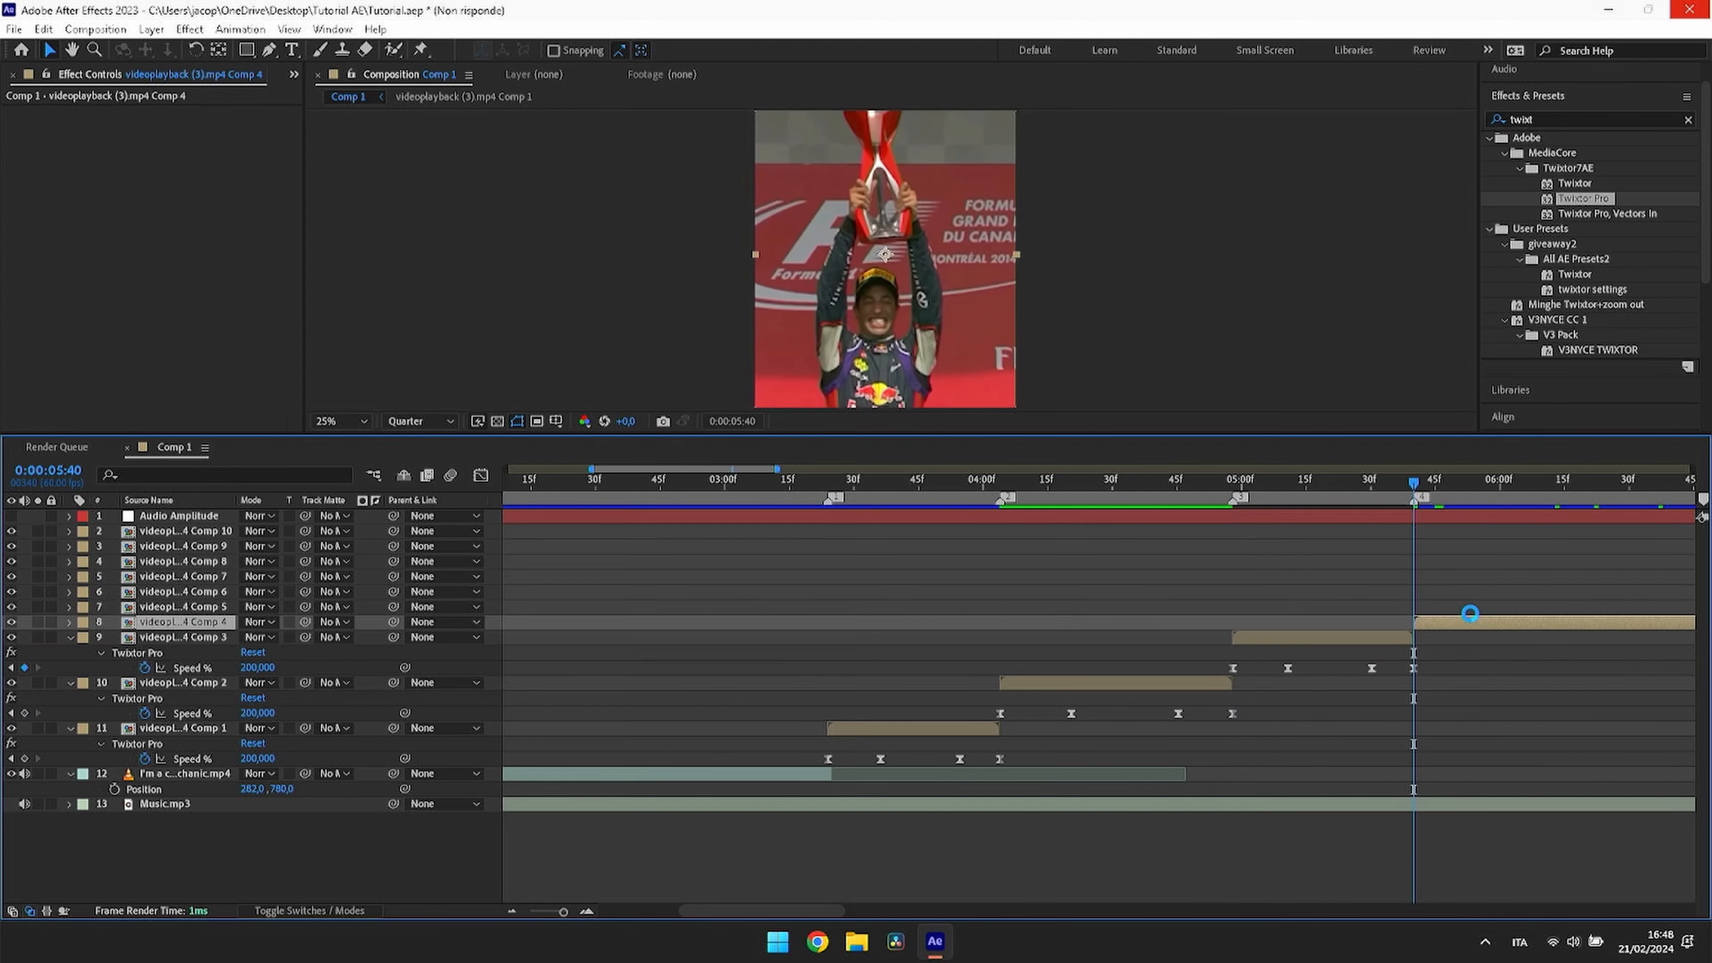
pyautogui.hotkey('ctrl', 'v')
pyautogui.hscroll(4, 1470, 613)
pyautogui.moveTo(657, 634); pyautogui.dragTo(1024, 653)
pyautogui.press('5')
pyautogui.click(1053, 605)
pyautogui.hotkey('ctrl', 'v')
pyautogui.press('6')
# Step: Paste Twixtor Pro onto the sixth clip at 0:00:07:40 and the seventh at 0:00:08:20, fitting their Speed keyframes to each clip's end
pyautogui.click(1225, 591)
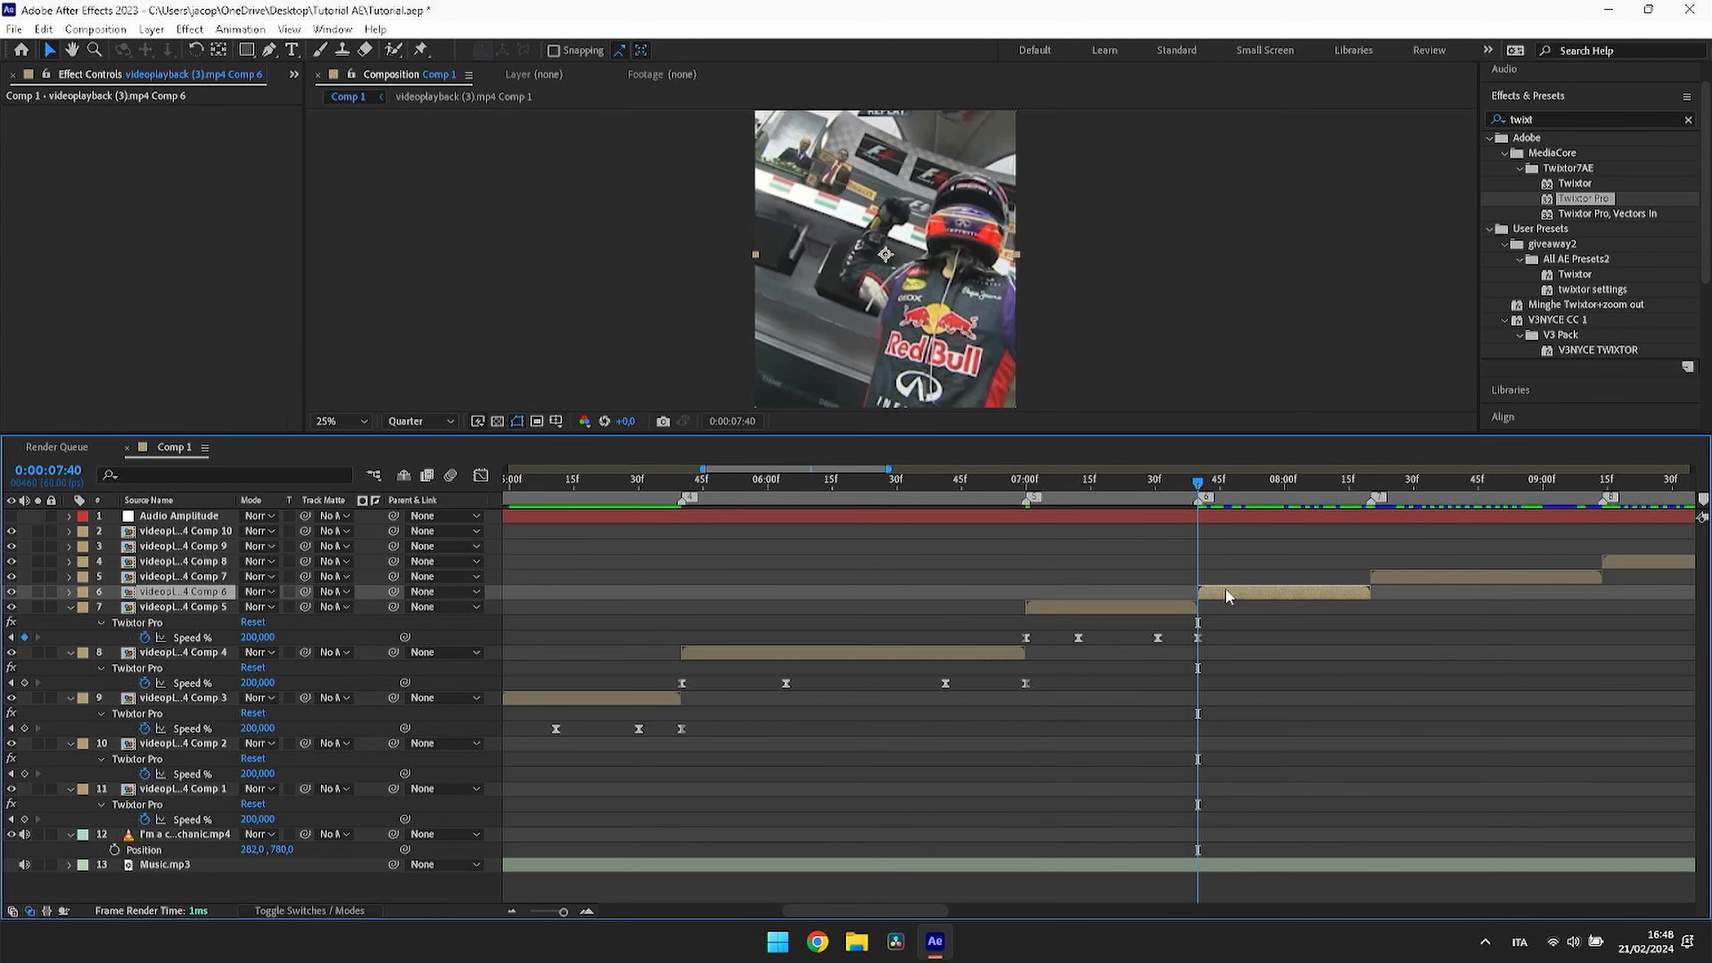
pyautogui.hotkey('ctrl', 'v')
pyautogui.hscroll(3, 1225, 590)
pyautogui.press('7')
pyautogui.click(976, 578)
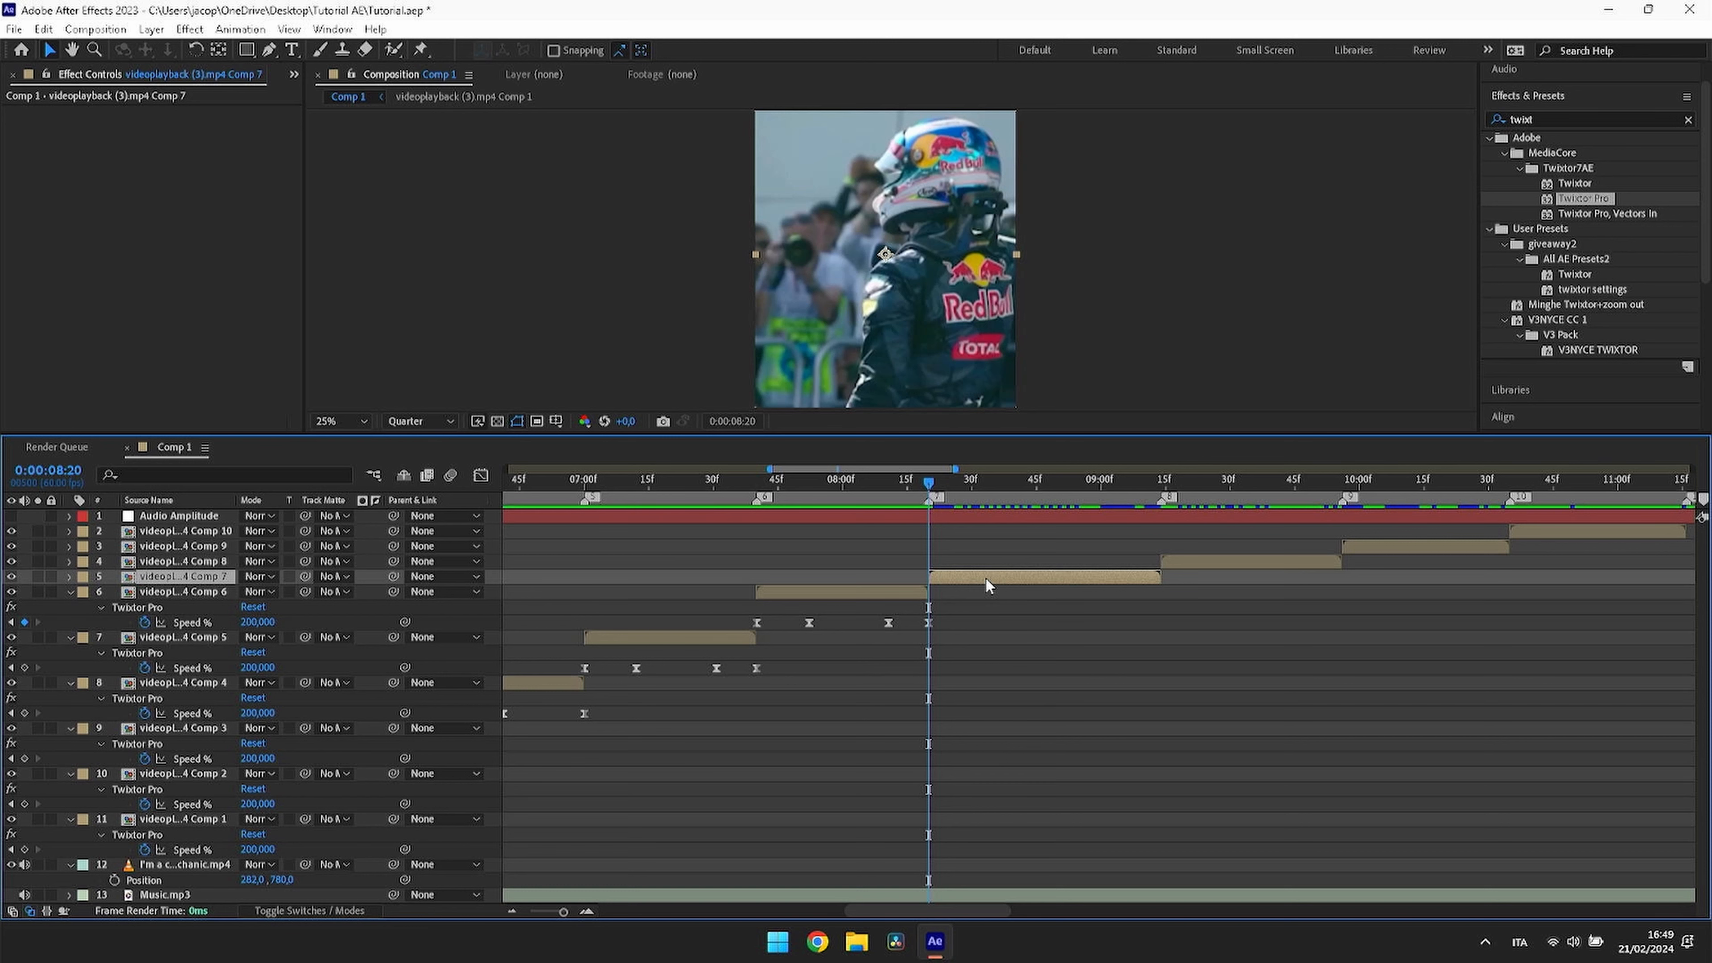
pyautogui.hotkey('ctrl', 'v')
pyautogui.press('u')
pyautogui.moveTo(1101, 607); pyautogui.dragTo(1165, 535)
# Step: Paste Twixtor Pro onto the eighth clip at 0:00:09:14 and the ninth at 0:00:09:56, fitting their Speed keyframes to each clip's end
pyautogui.click(1189, 560)
pyautogui.press('i')
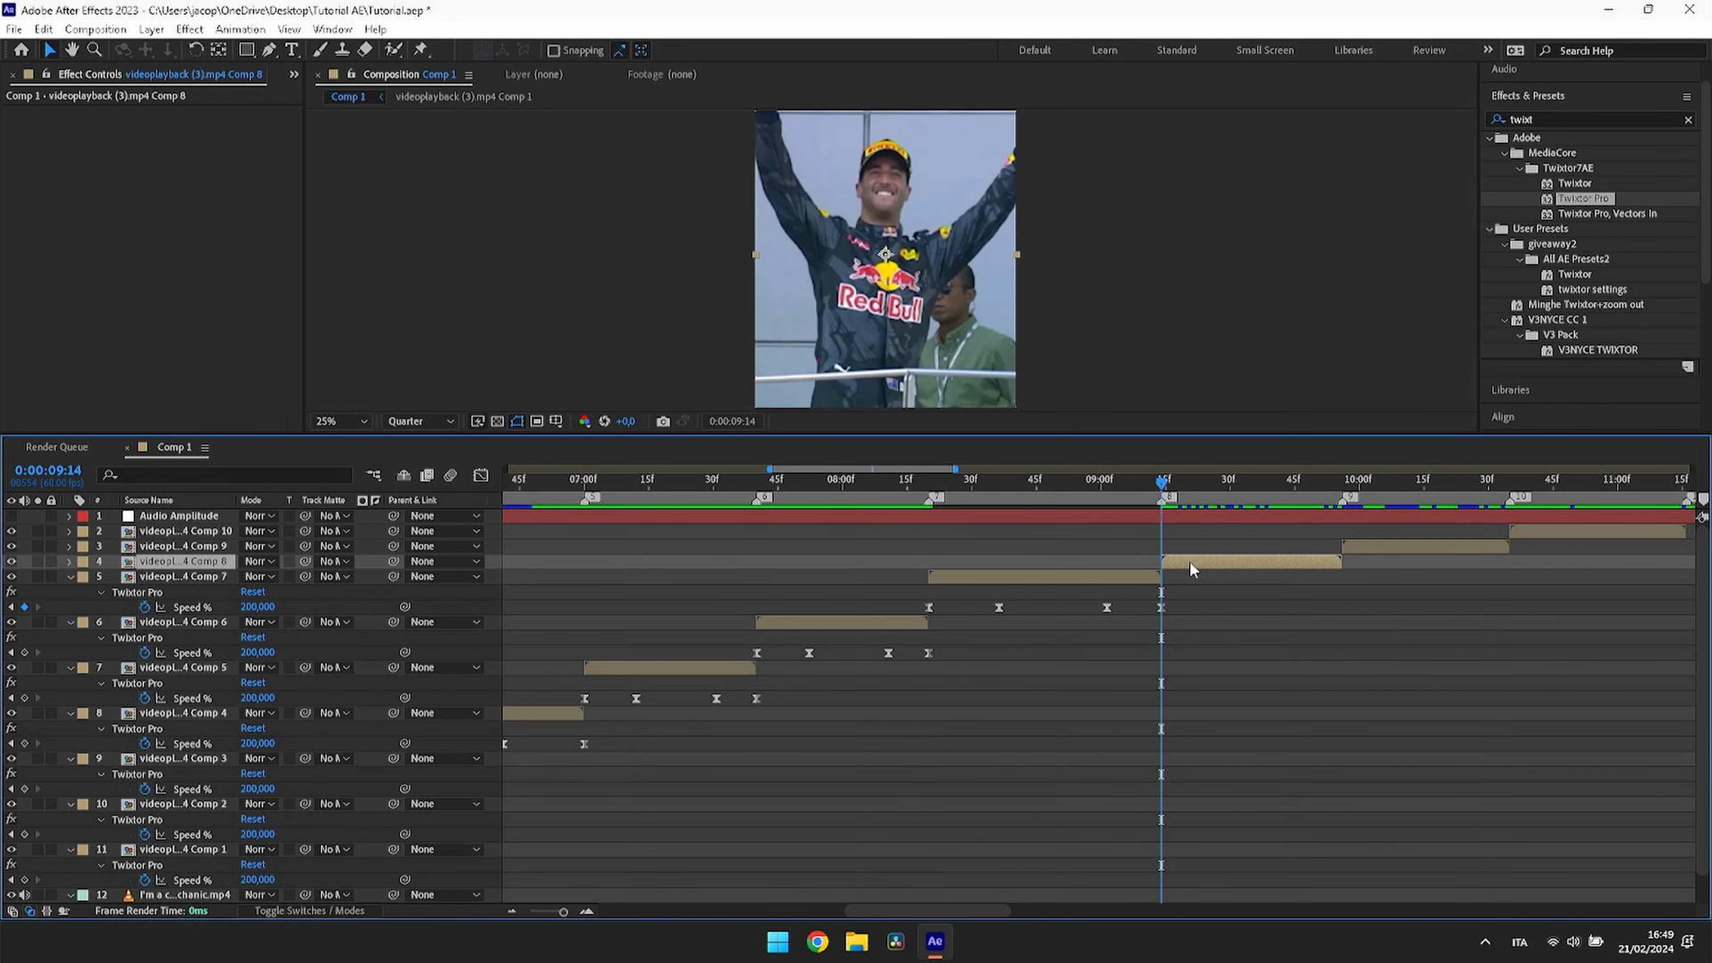
pyautogui.hotkey('ctrl', 'v')
pyautogui.press('u')
pyautogui.moveTo(1332, 592); pyautogui.dragTo(1344, 522)
pyautogui.click(1342, 483)
pyautogui.click(1374, 548)
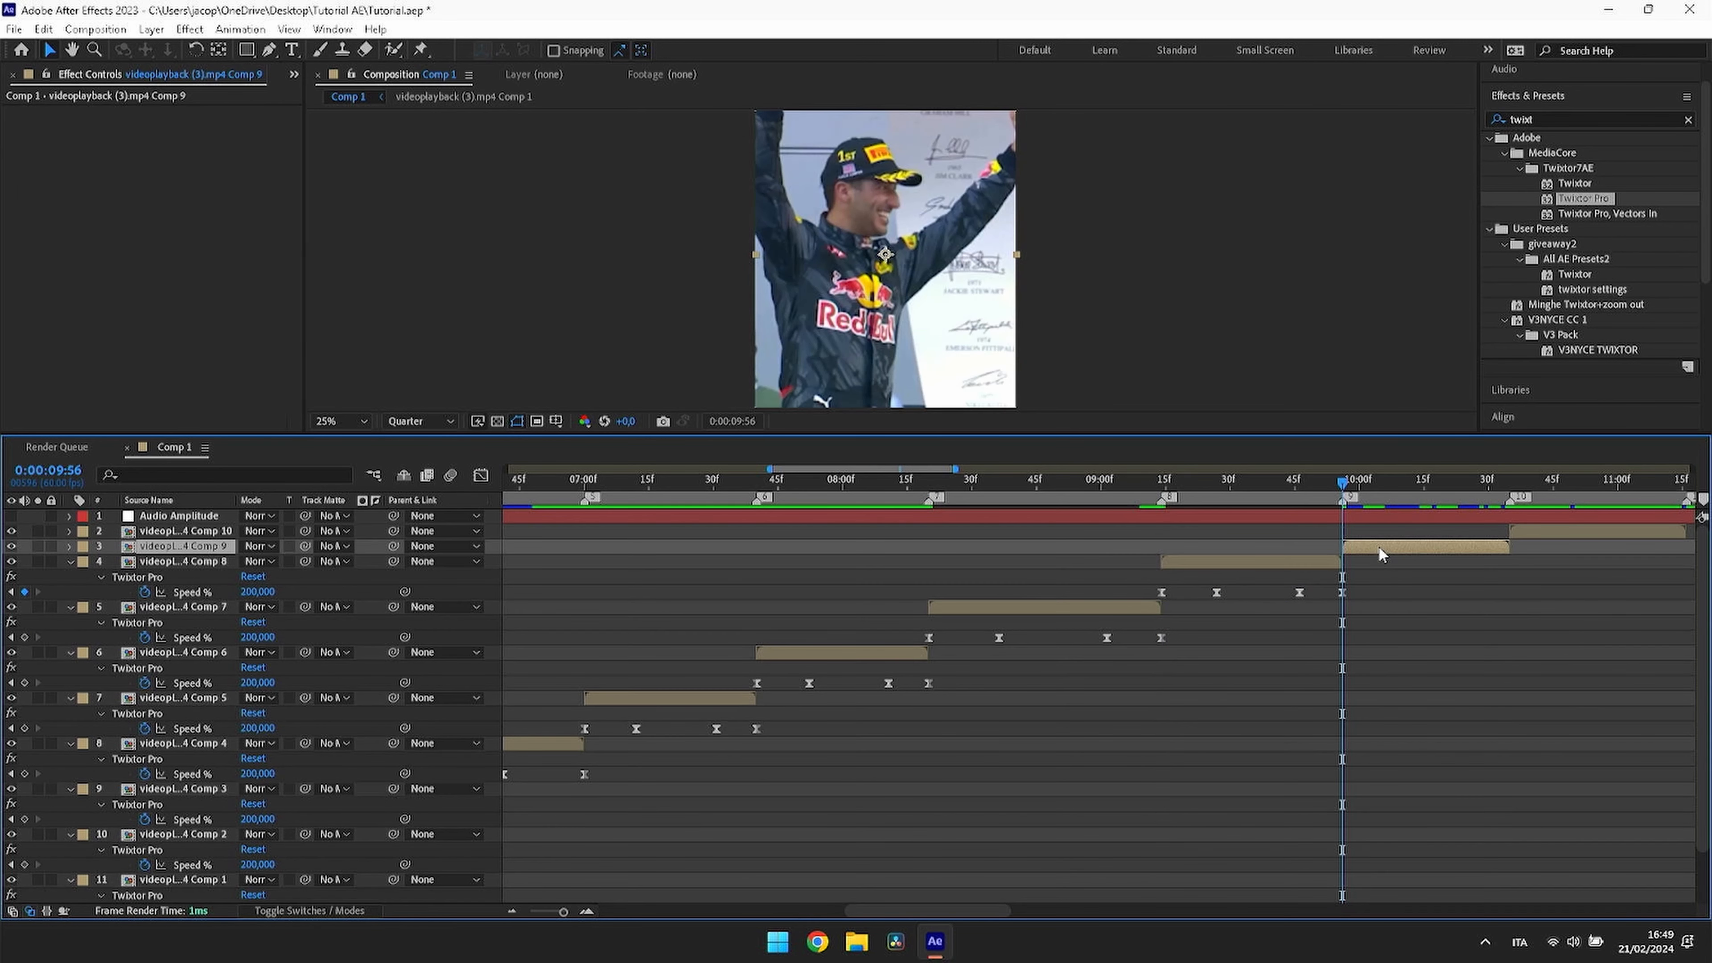
pyautogui.hotkey('ctrl', 'v')
pyautogui.press('u')
pyautogui.moveTo(1515, 510); pyautogui.dragTo(1510, 510)
pyautogui.click(1510, 482)
# Step: Paste Twixtor Pro at the start of the tenth clip and fit its Speed keyframes to the clip's end
pyautogui.click(1536, 531)
pyautogui.hotkey('ctrl', 'v')
pyautogui.moveTo(955, 911); pyautogui.dragTo(1034, 912)
pyautogui.press('u')
pyautogui.moveTo(1127, 561); pyautogui.dragTo(1131, 520)
pyautogui.click(1131, 482)
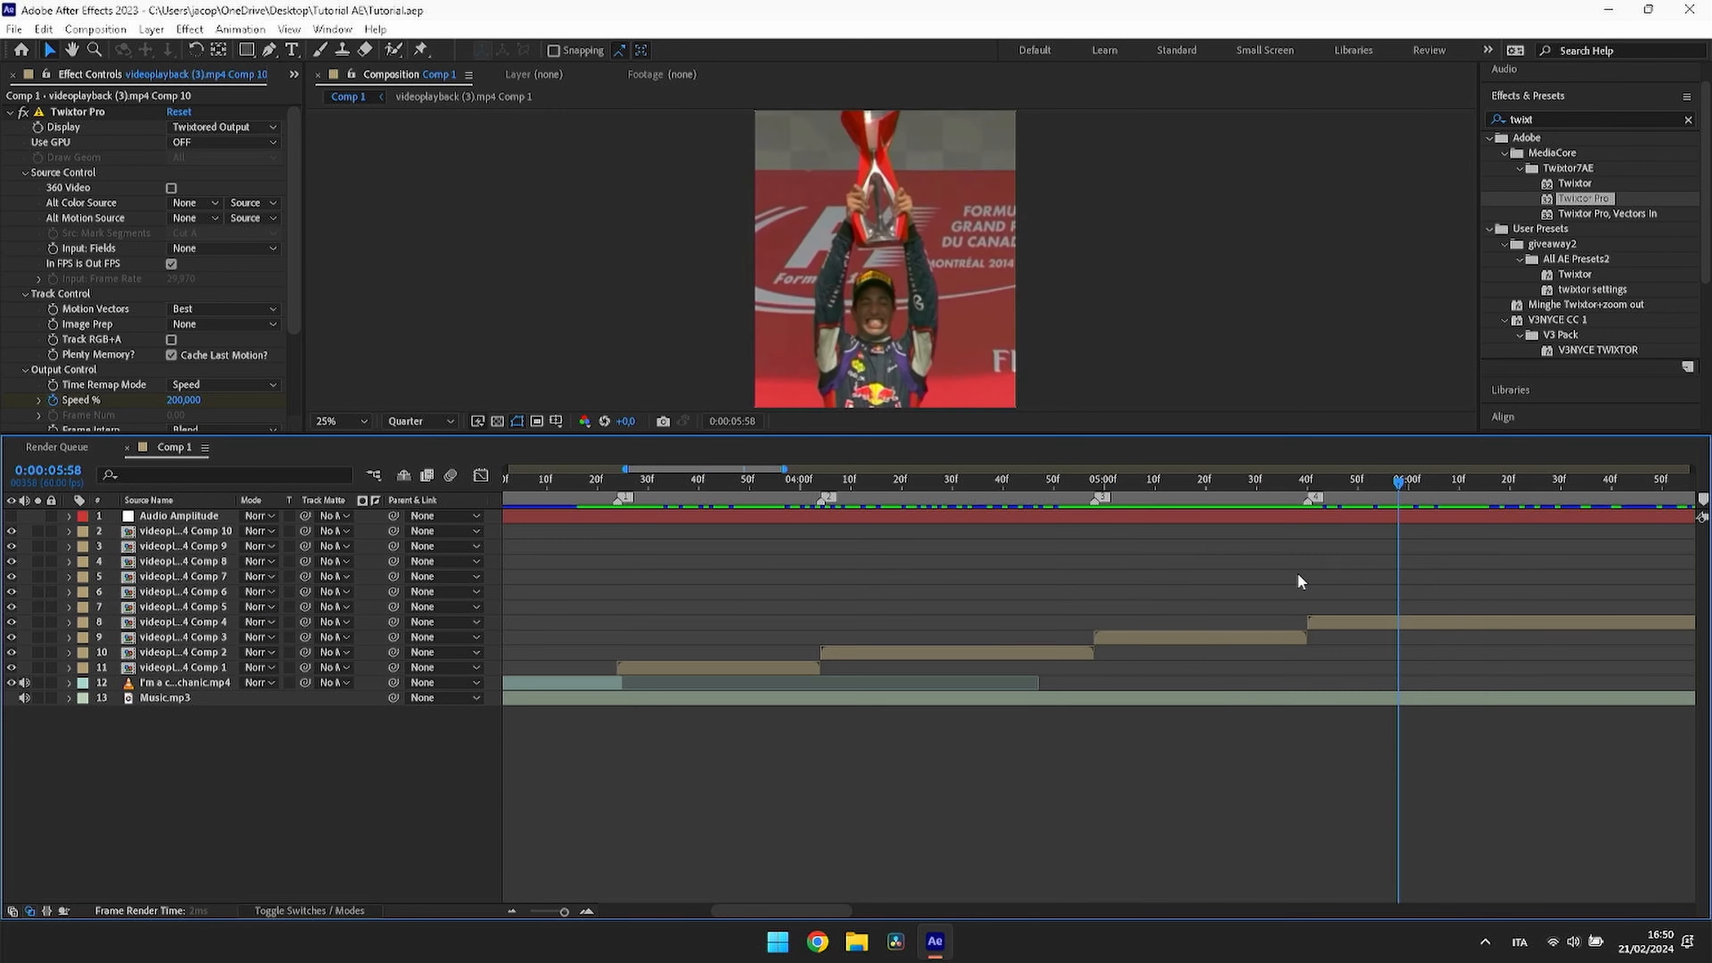
# Step: Apply the animation preset Minghe Twitch Shake.ffx from the Tutorial AE Shakes folder to the first clip at marker 1, 0:00:03:24
pyautogui.moveTo(1297, 573); pyautogui.dragTo(759, 651)
pyautogui.rightClick(622, 499)
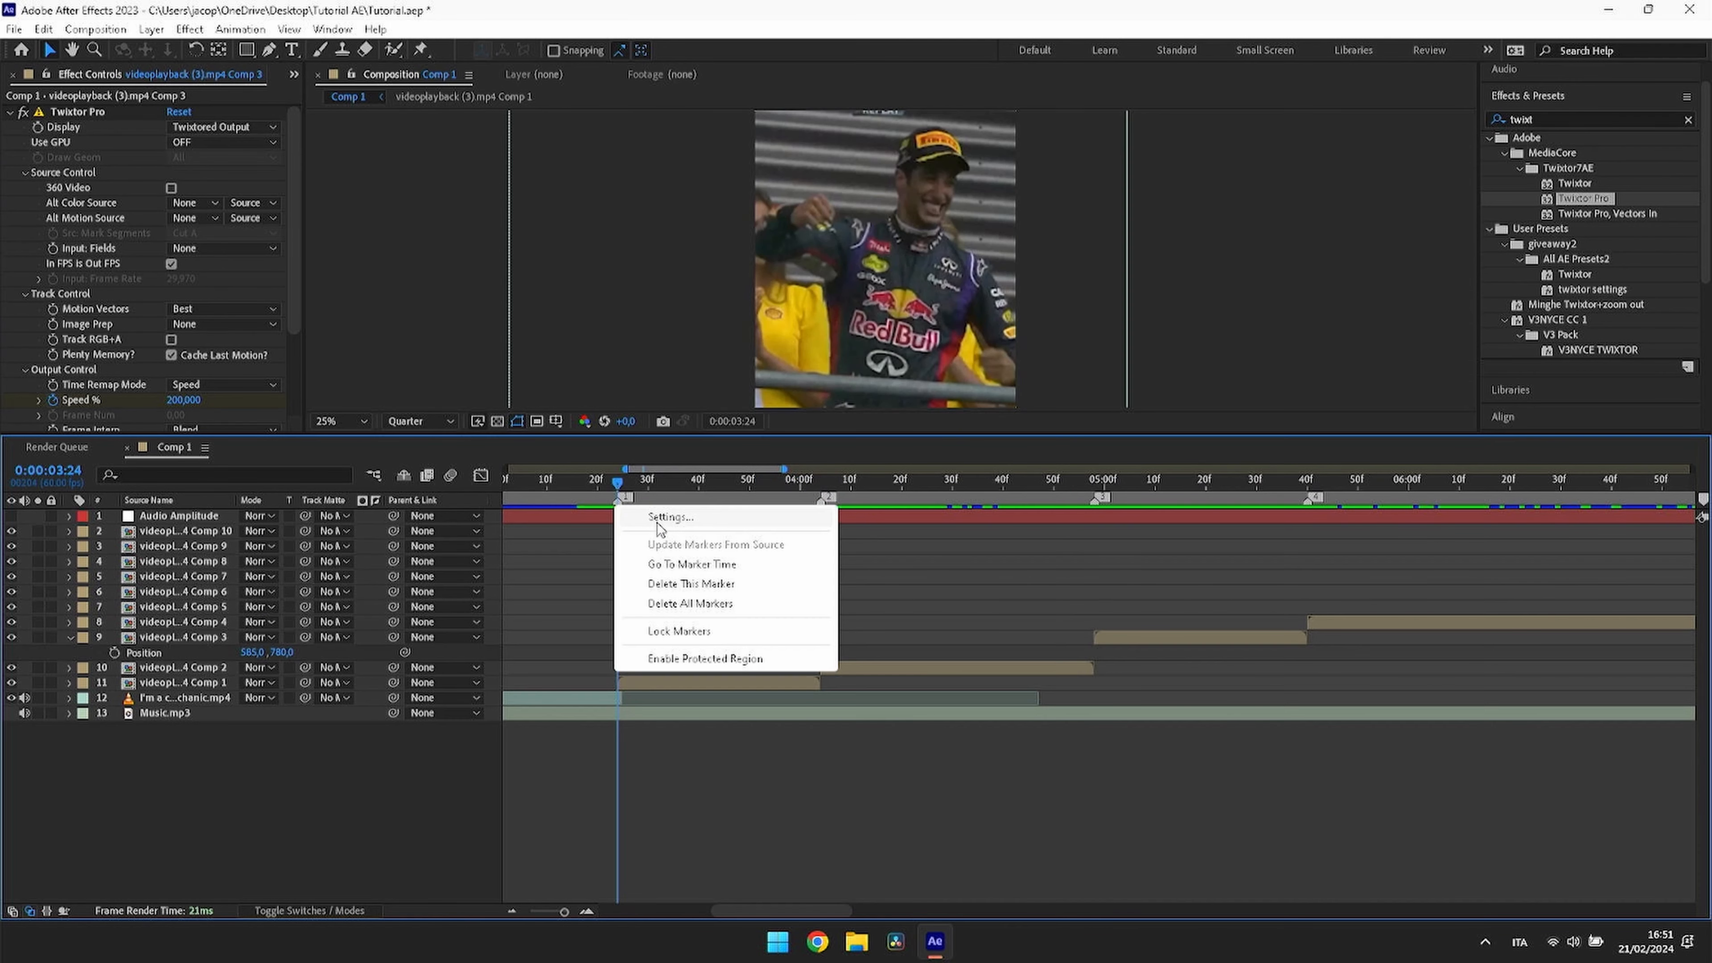
pyautogui.click(652, 562)
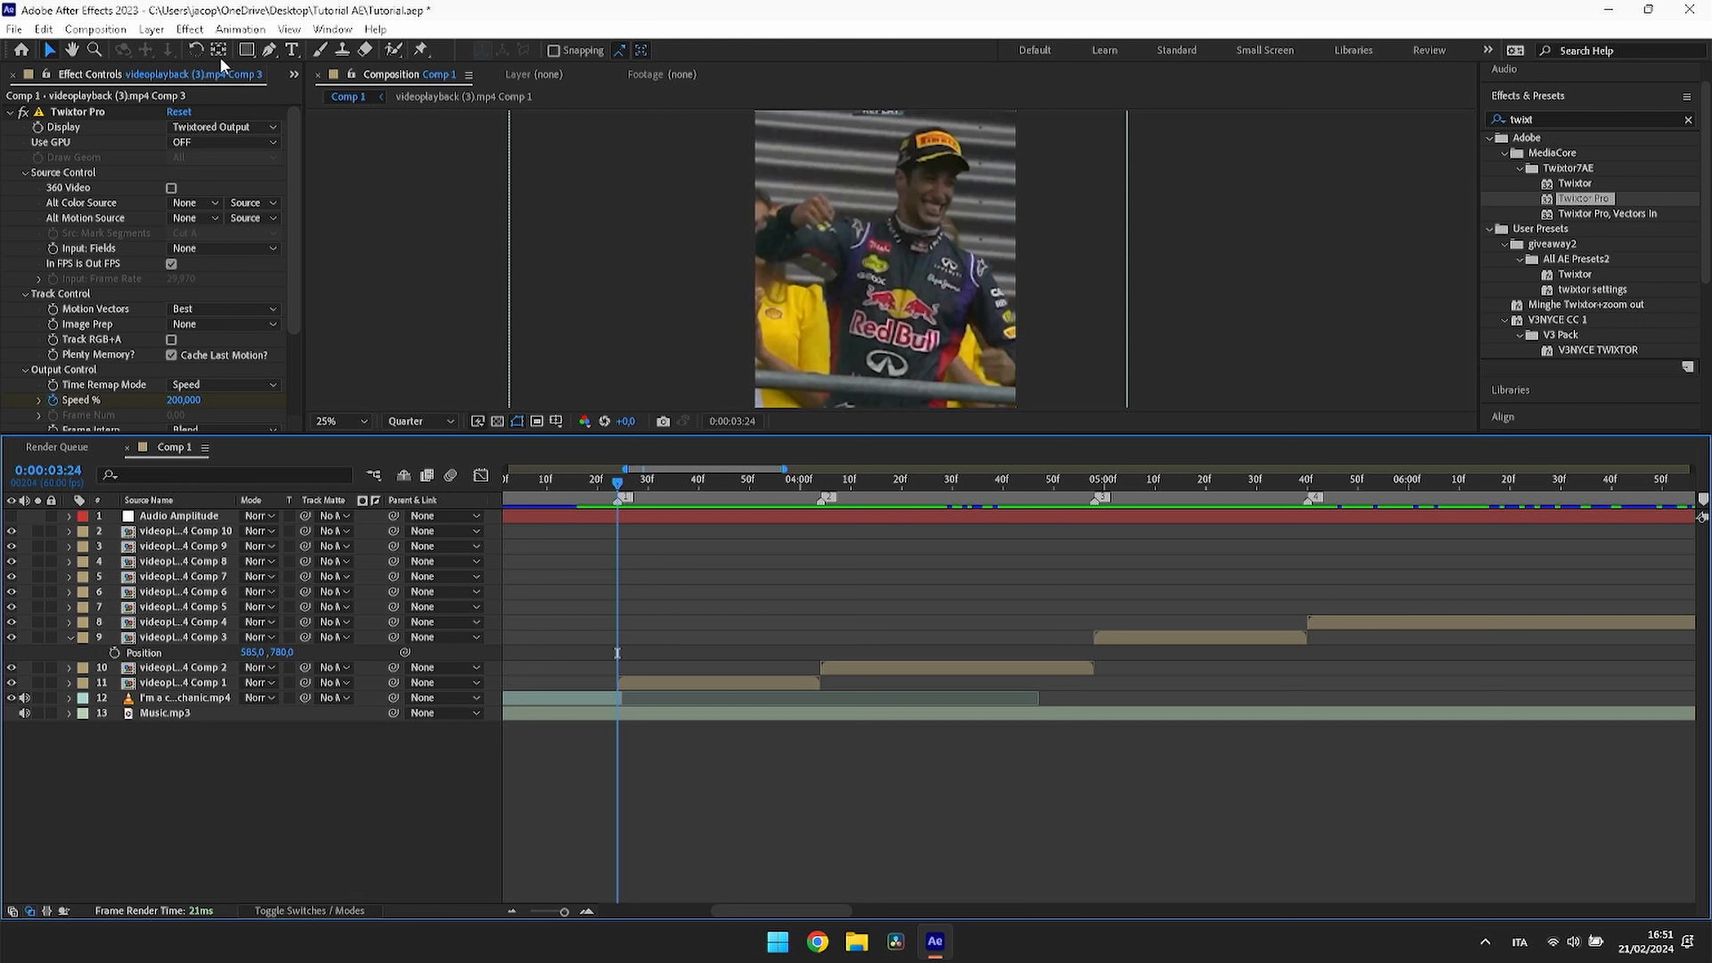
pyautogui.click(235, 31)
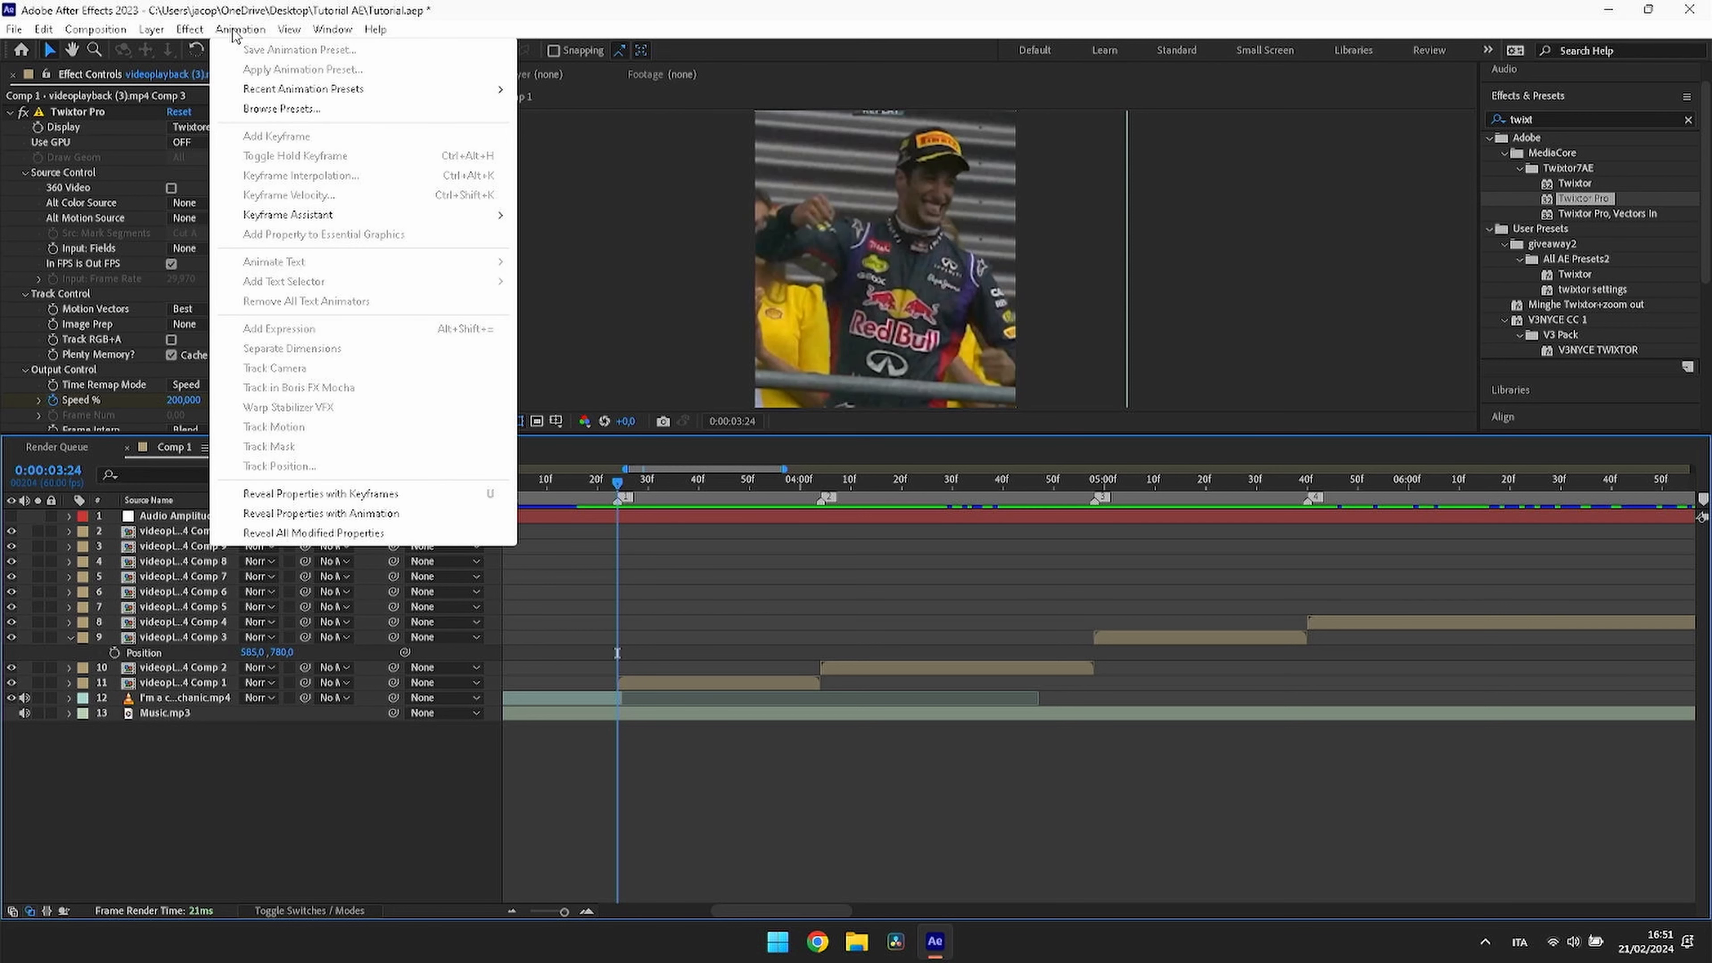
pyautogui.click(682, 681)
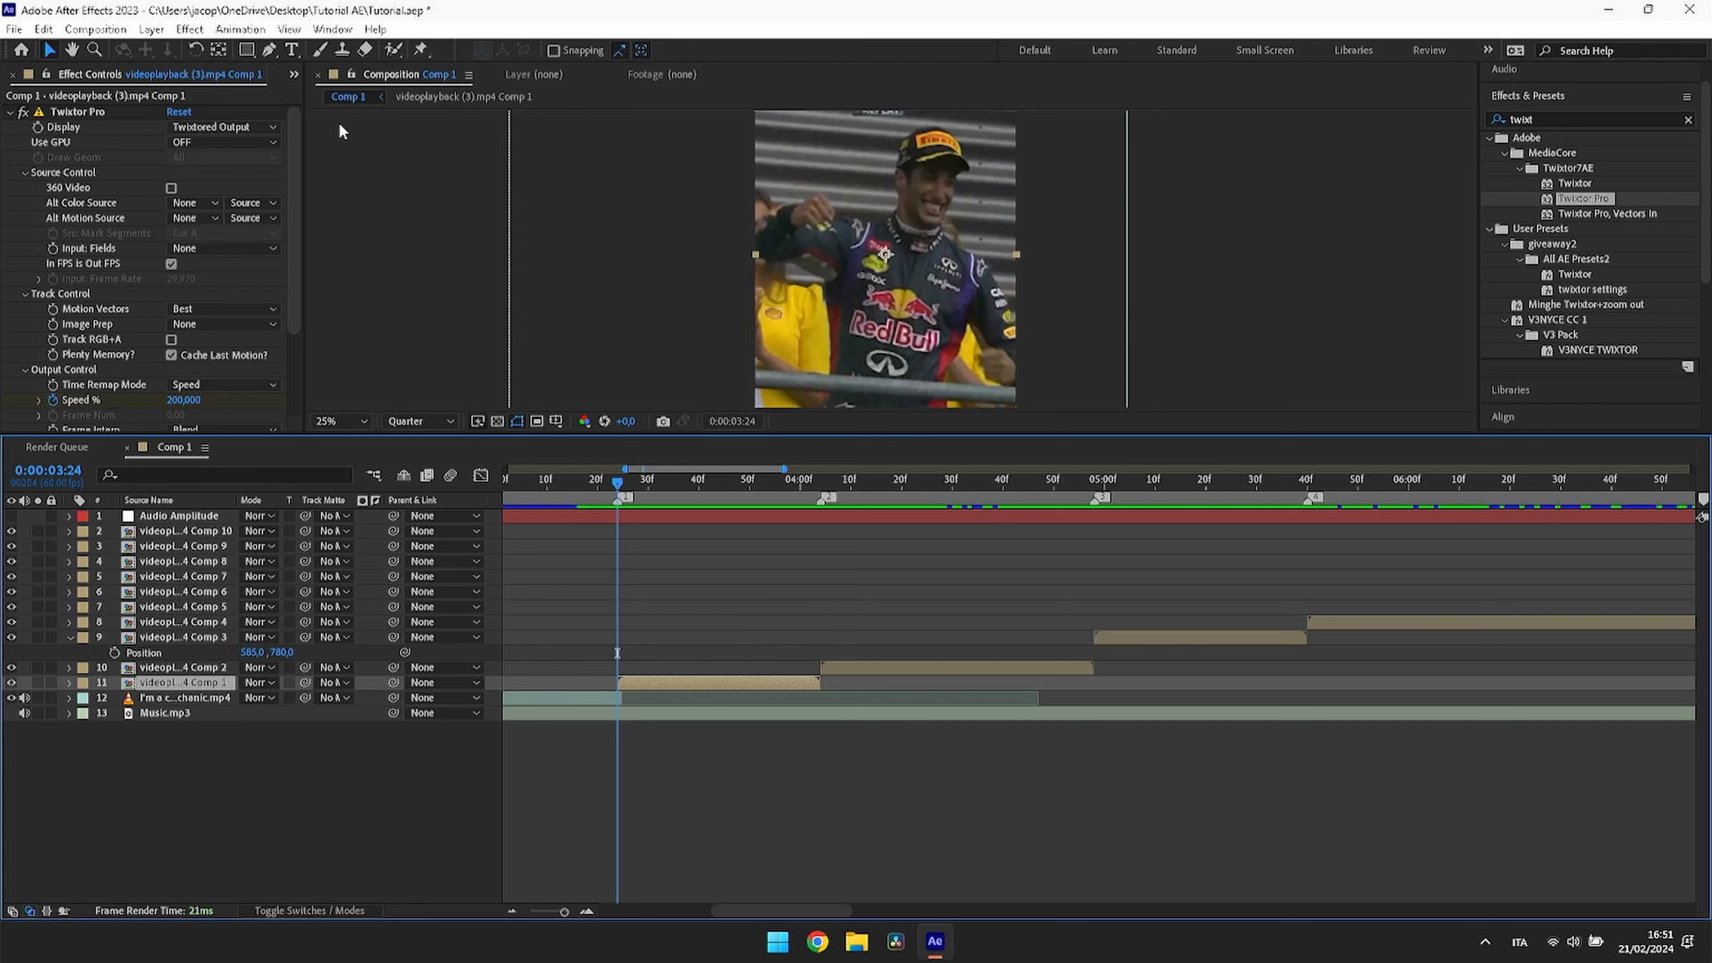
pyautogui.click(241, 30)
pyautogui.click(276, 62)
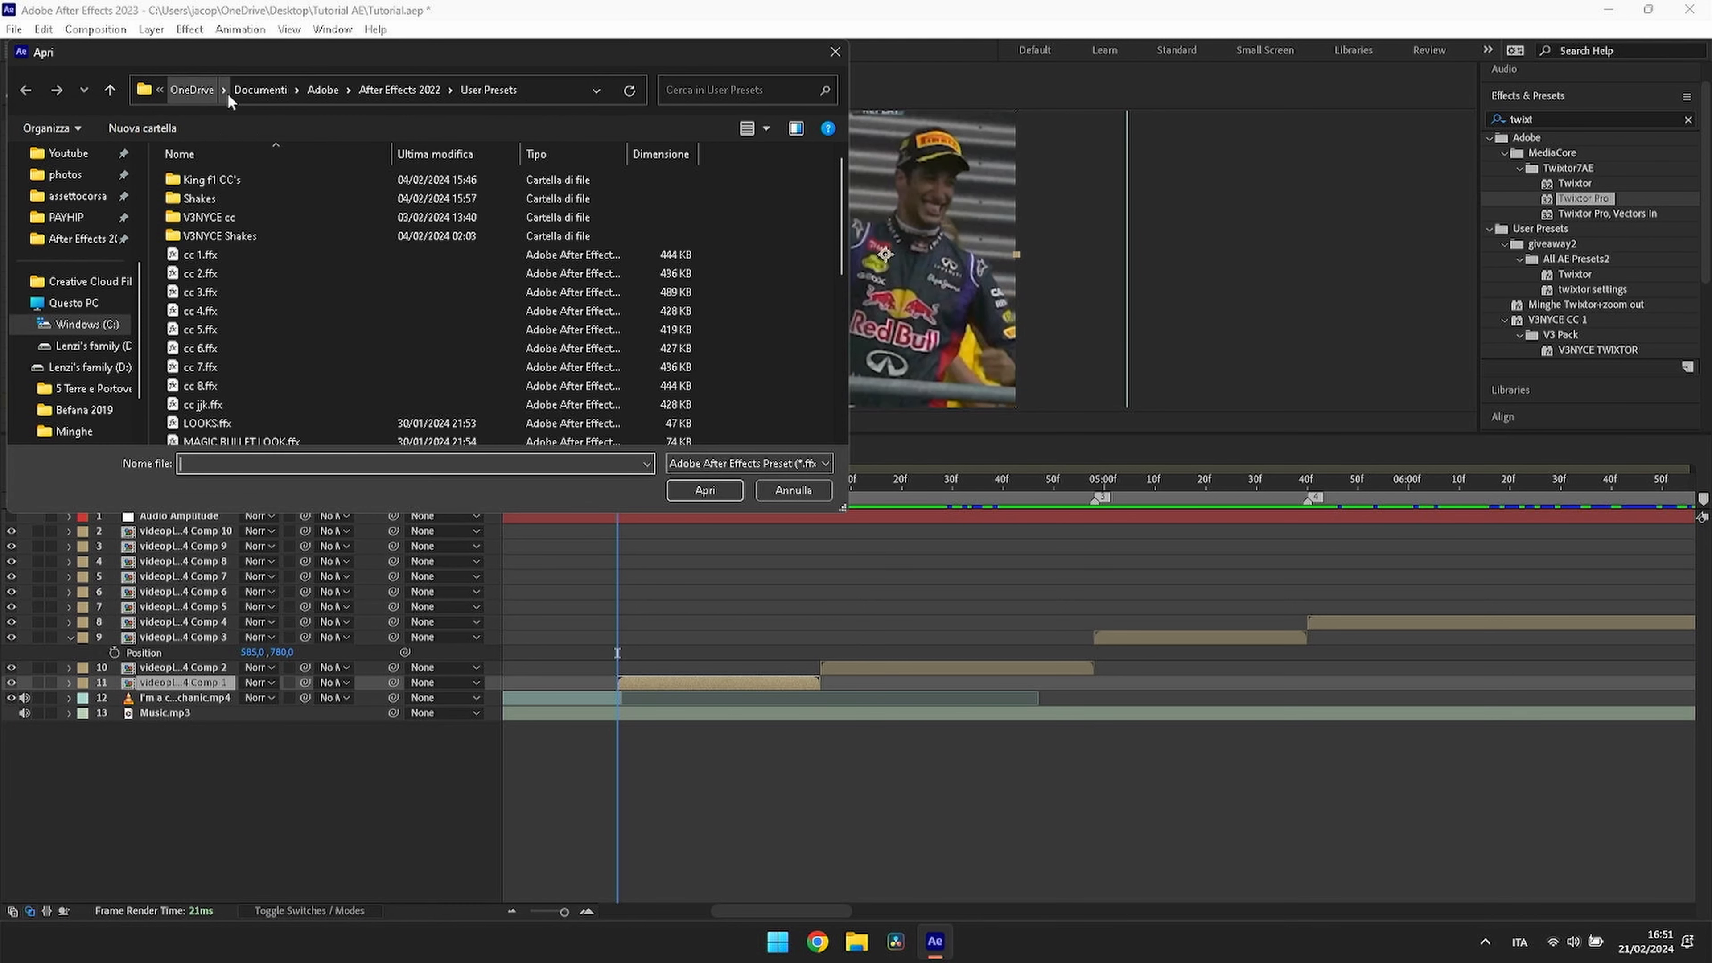
pyautogui.scroll(4, 74, 203)
pyautogui.click(82, 222)
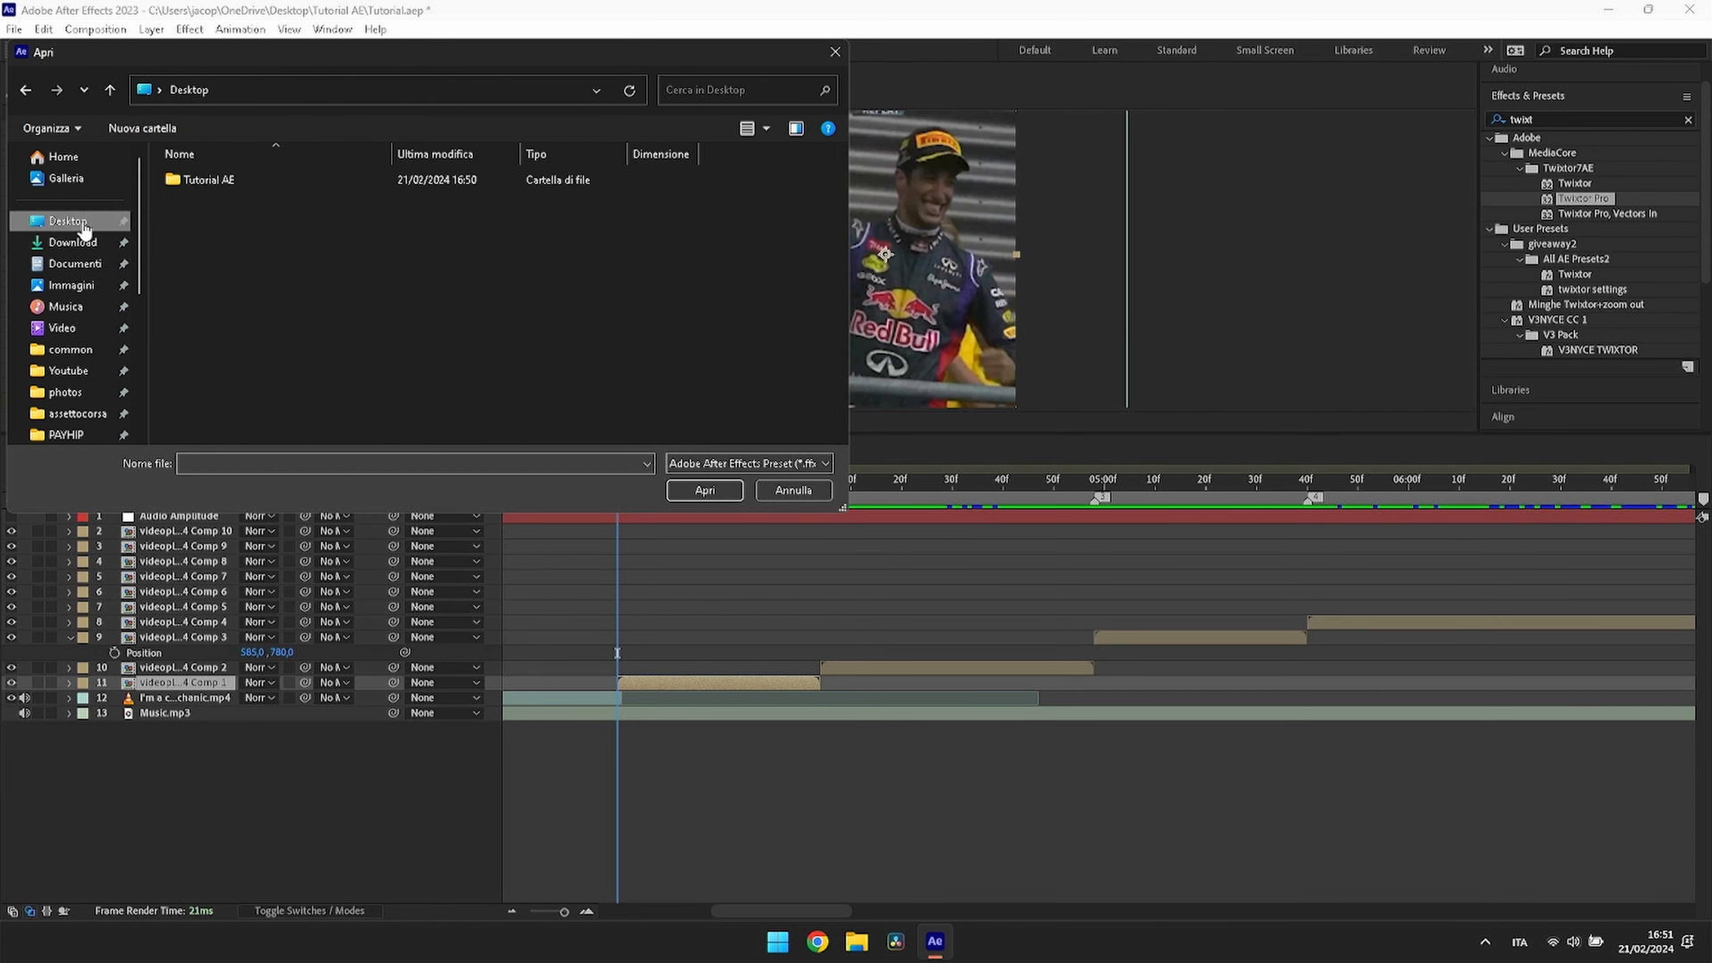
pyautogui.doubleClick(209, 179)
pyautogui.doubleClick(243, 199)
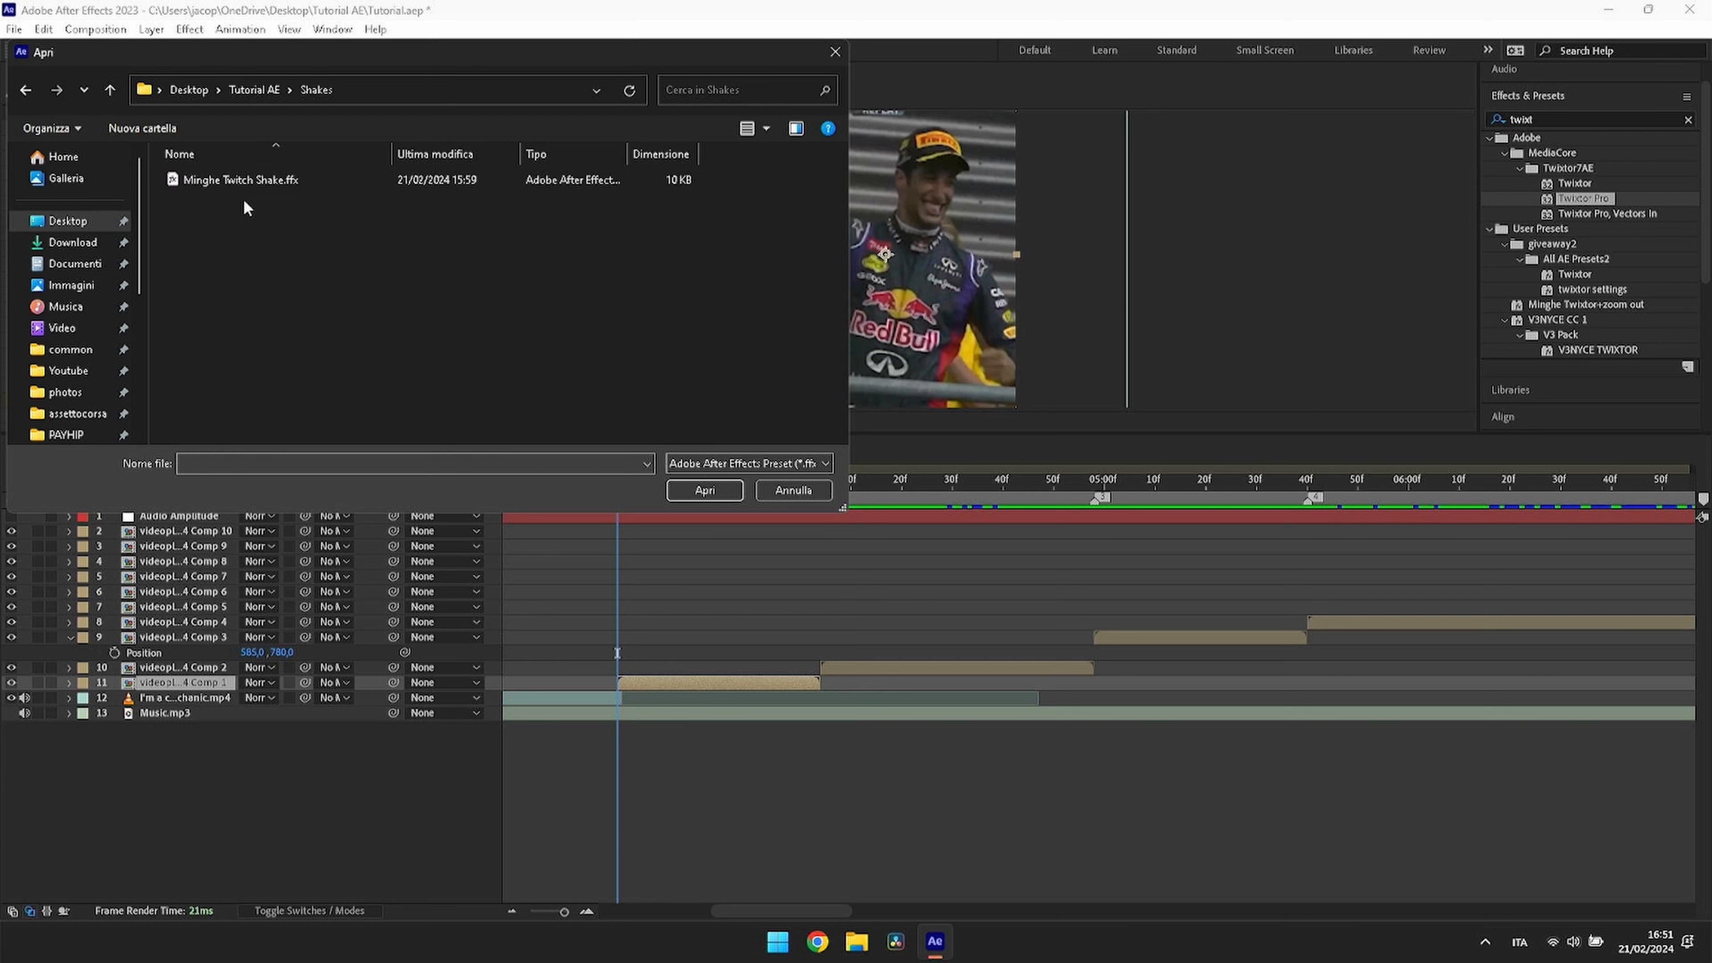
pyautogui.click(255, 182)
pyautogui.click(716, 490)
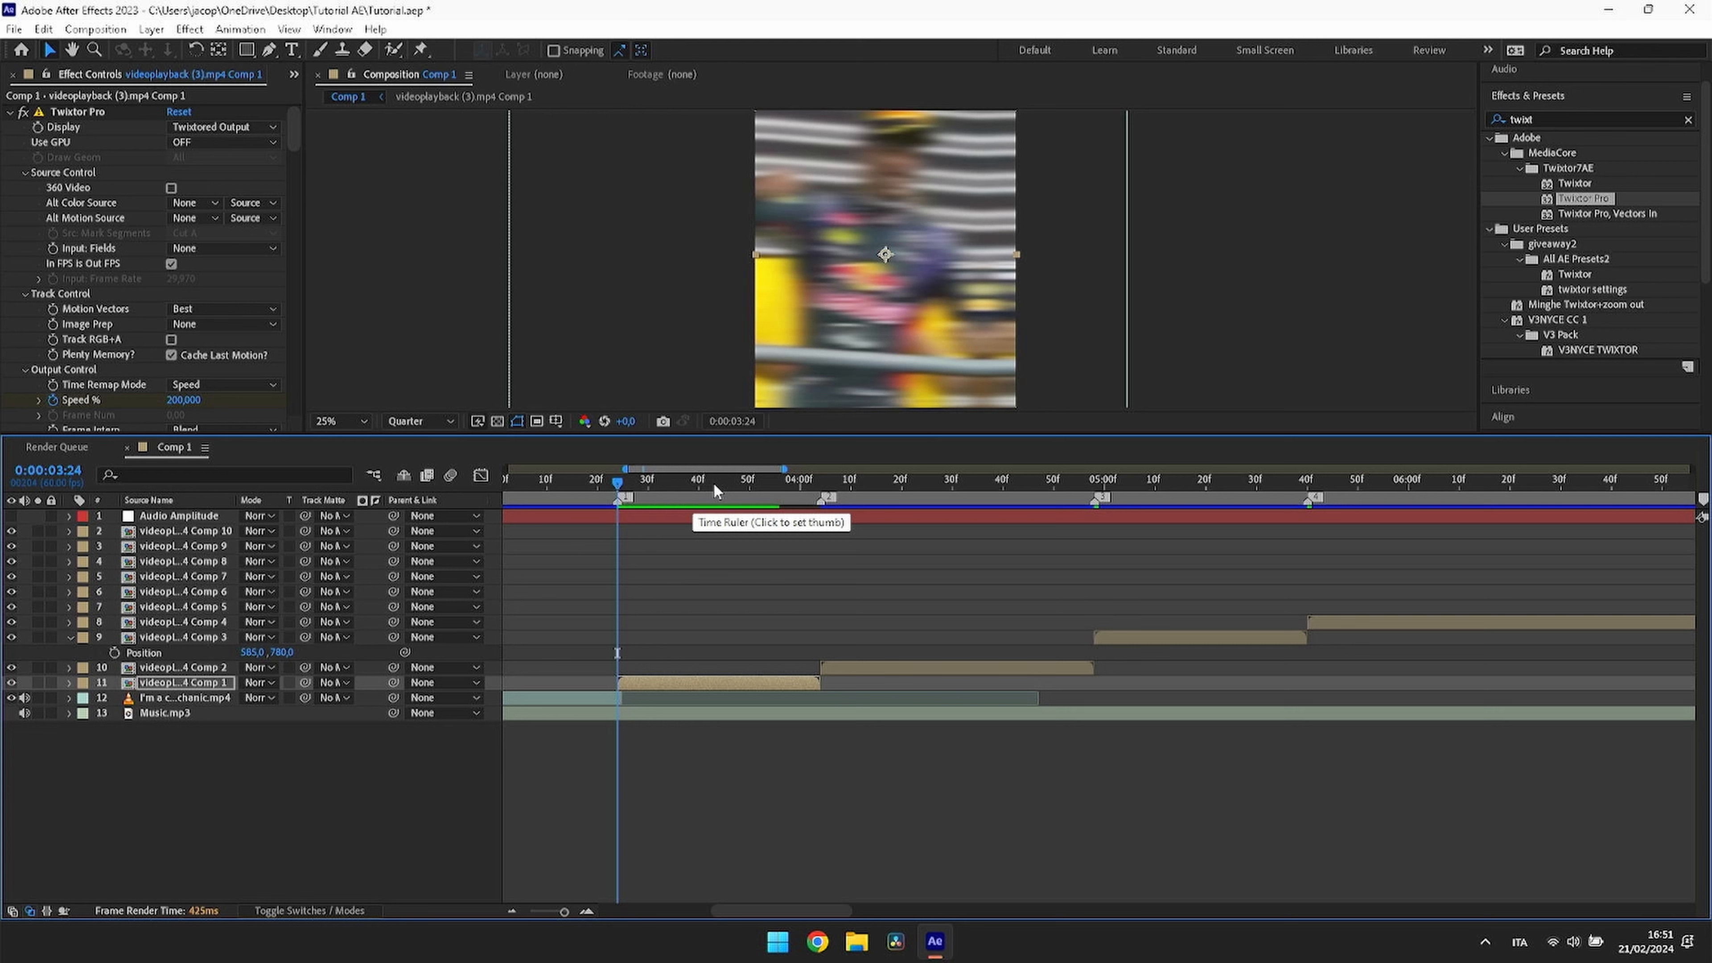
# Step: Reveal the first clip's keyframed properties and move the last S_BlurMoCurves Z Dist keyframe to the clip's end at 0:00:04:04
pyautogui.click(739, 498)
pyautogui.moveTo(739, 498); pyautogui.dragTo(620, 551)
pyautogui.press('u')
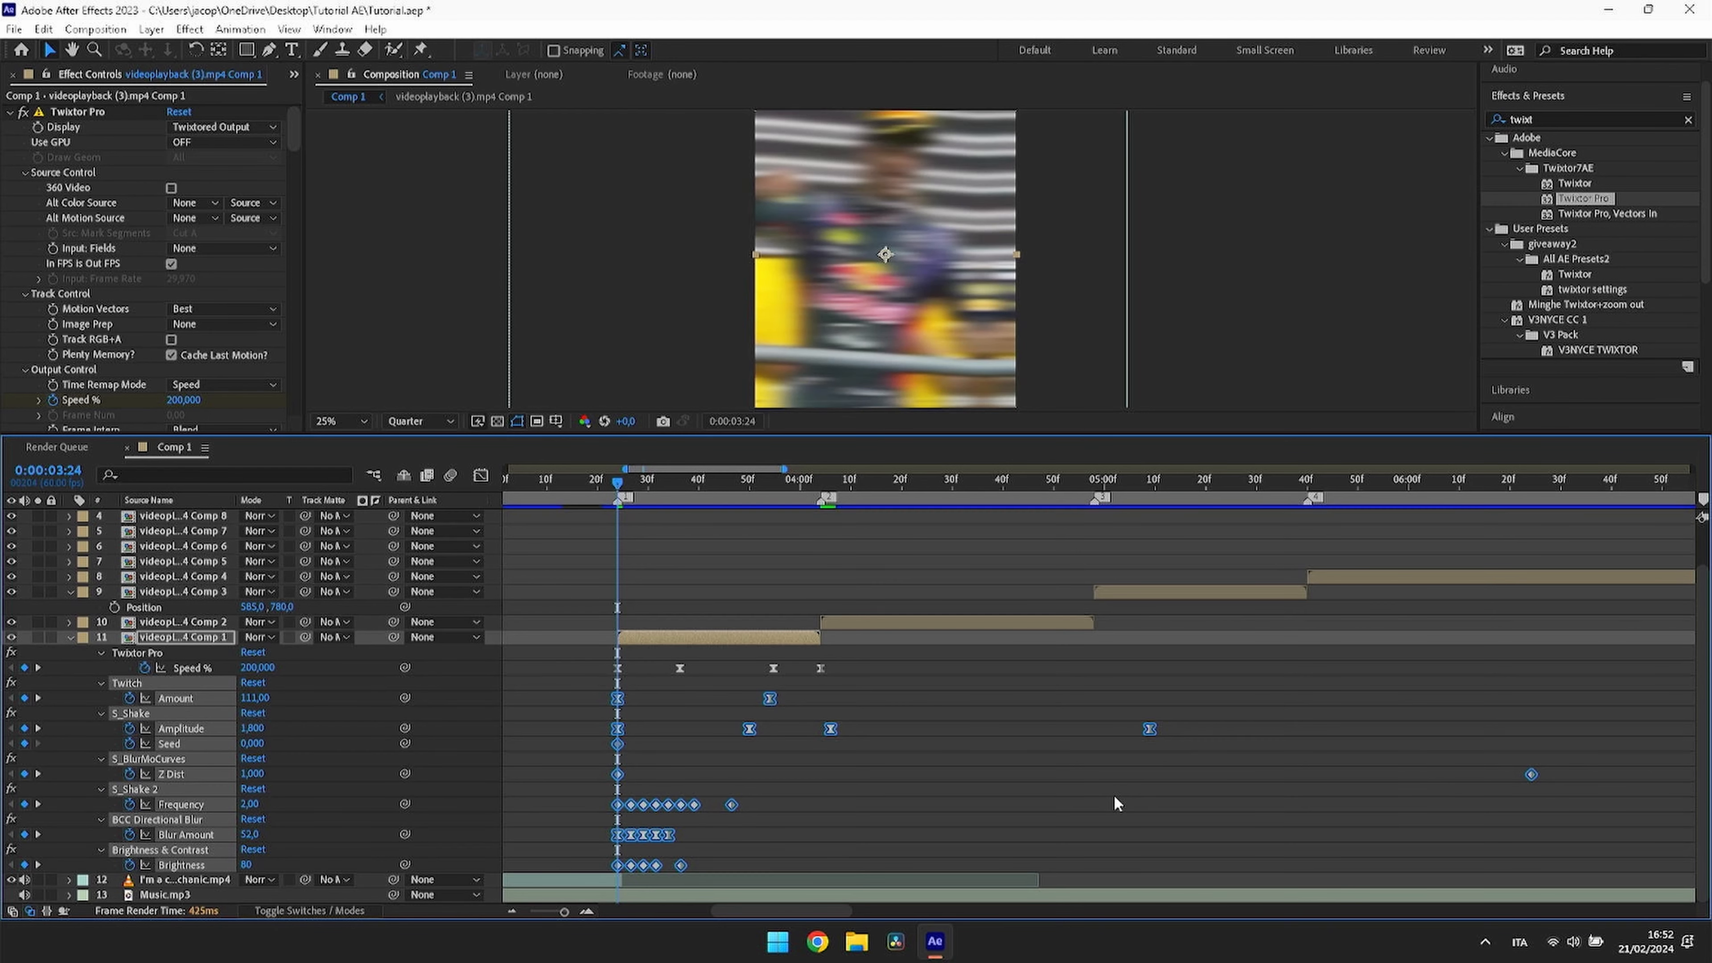
pyautogui.click(1116, 802)
pyautogui.moveTo(578, 763); pyautogui.dragTo(817, 781)
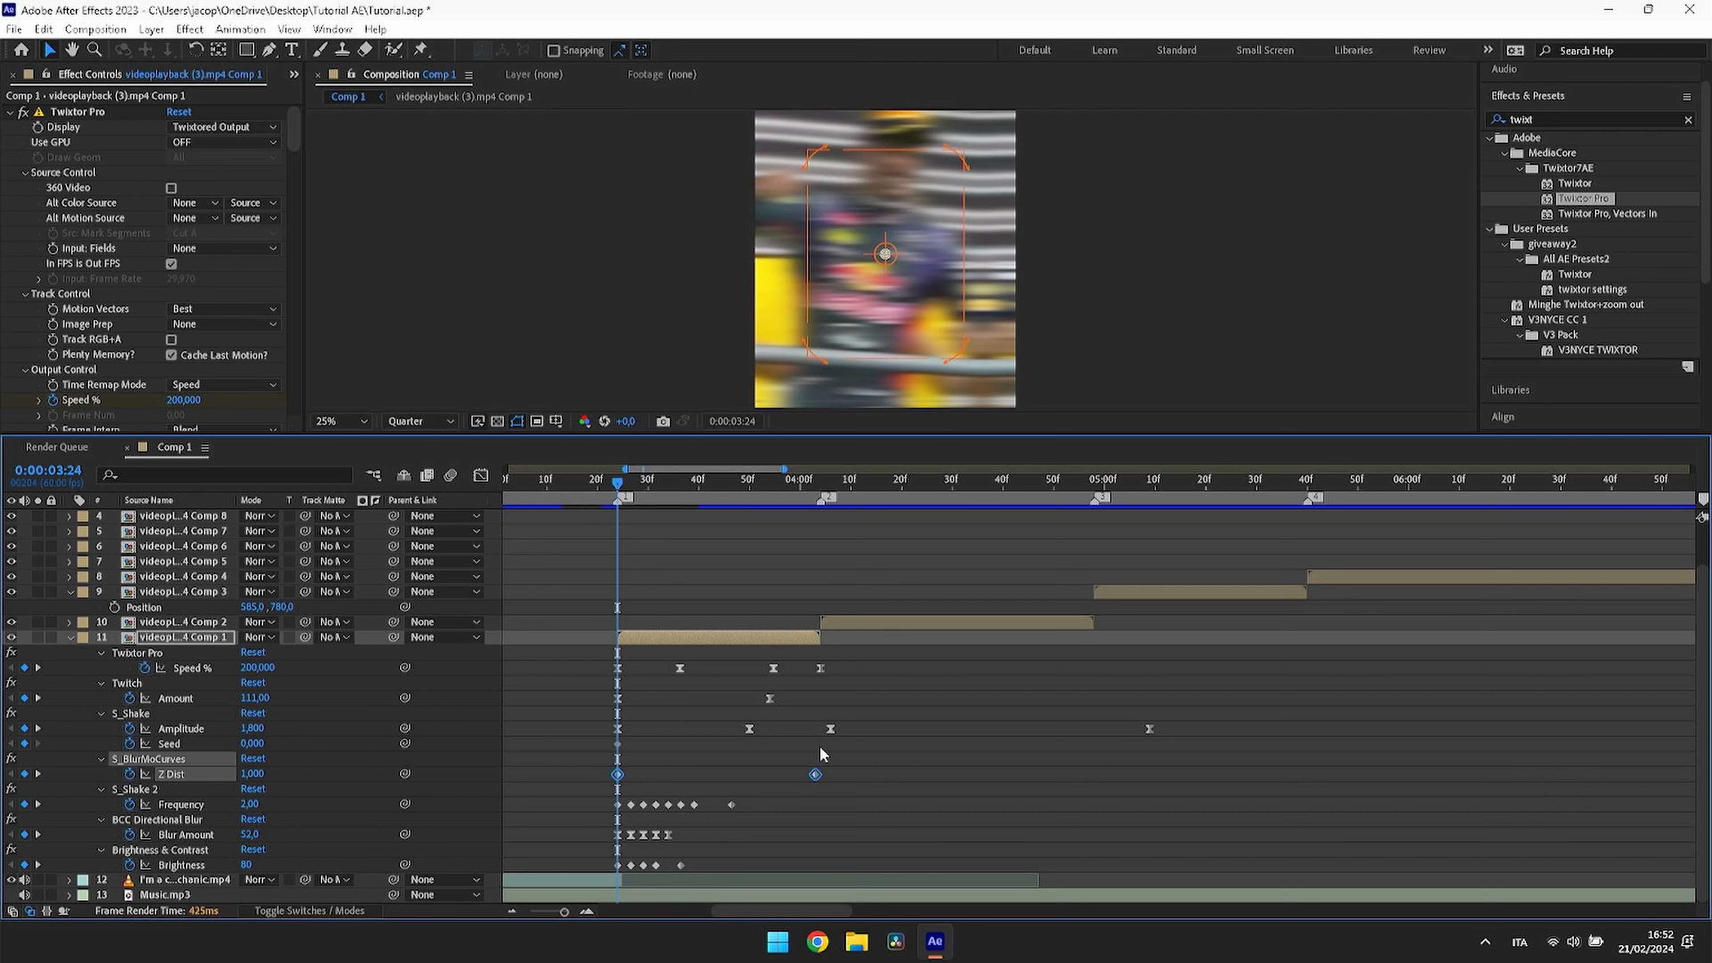
pyautogui.rightClick(819, 504)
pyautogui.click(876, 565)
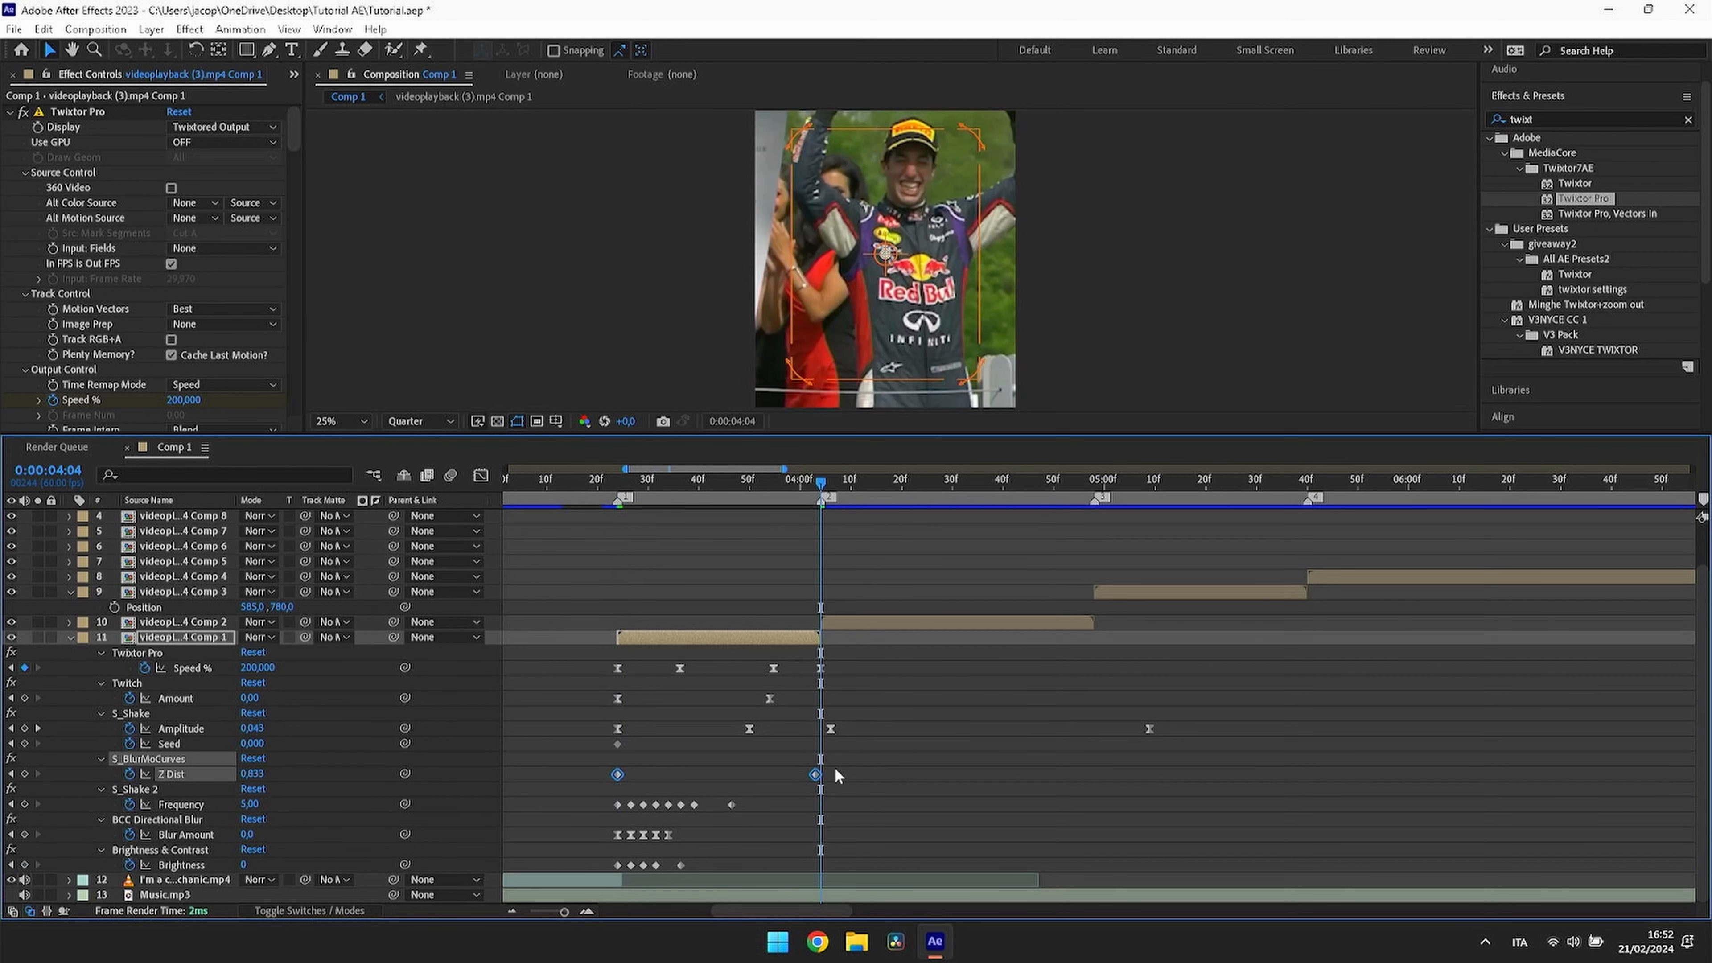
pyautogui.moveTo(815, 775); pyautogui.dragTo(821, 781)
# Step: Compress the first clip's S_Shake Amplitude keyframes to end at 0:00:04:04, and scrub back to 0:00:03:53
pyautogui.moveTo(596, 721); pyautogui.dragTo(823, 737)
pyautogui.click(877, 795)
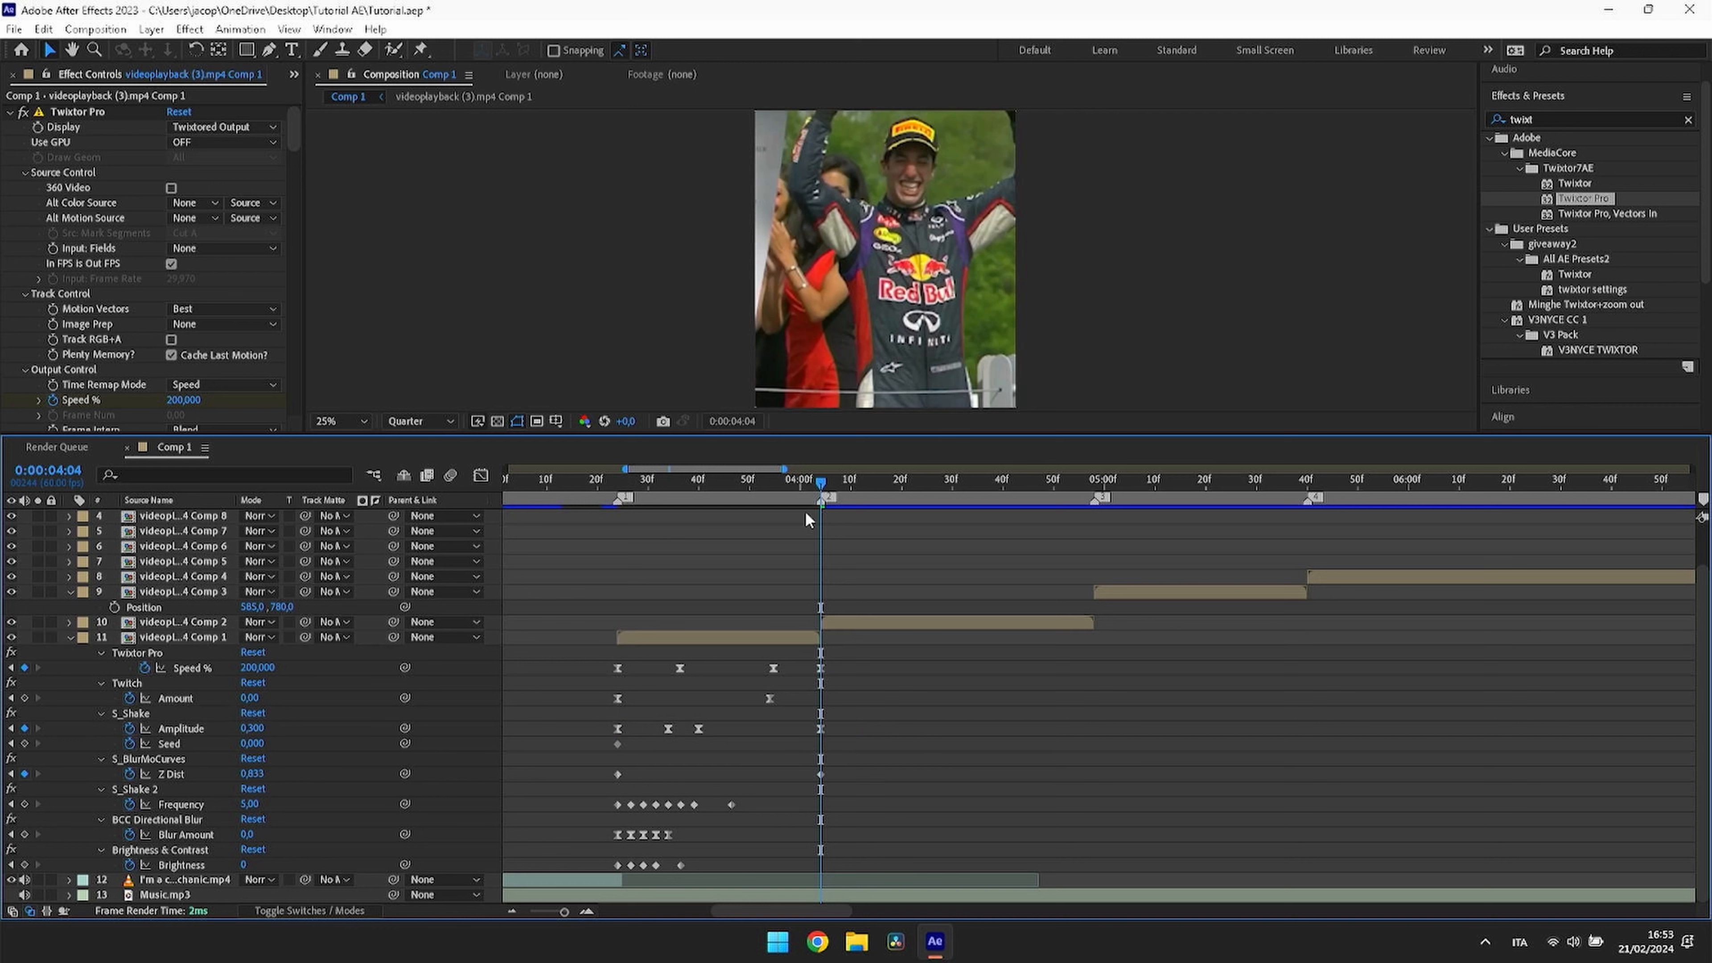
pyautogui.moveTo(819, 516); pyautogui.dragTo(764, 519)
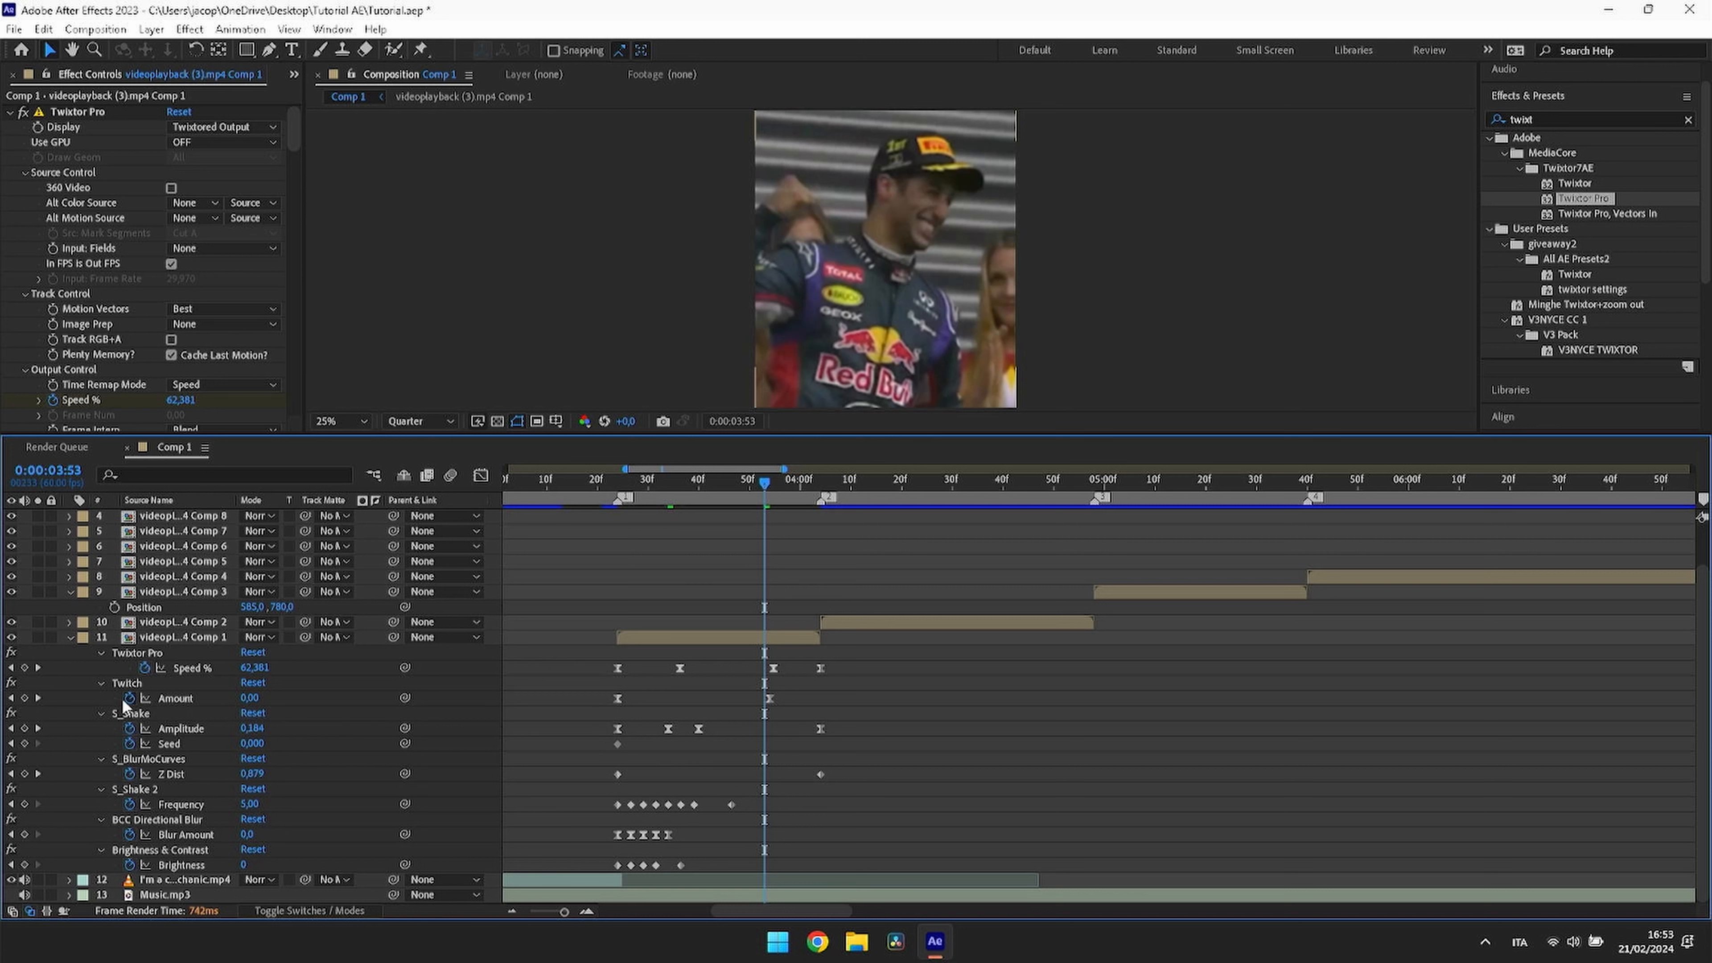
# Step: Select the first clip's shake effects and keyframes from Twitch through Brightness & Contrast, excluding Twixtor Pro, and copy them
pyautogui.moveTo(570, 692); pyautogui.dragTo(856, 874)
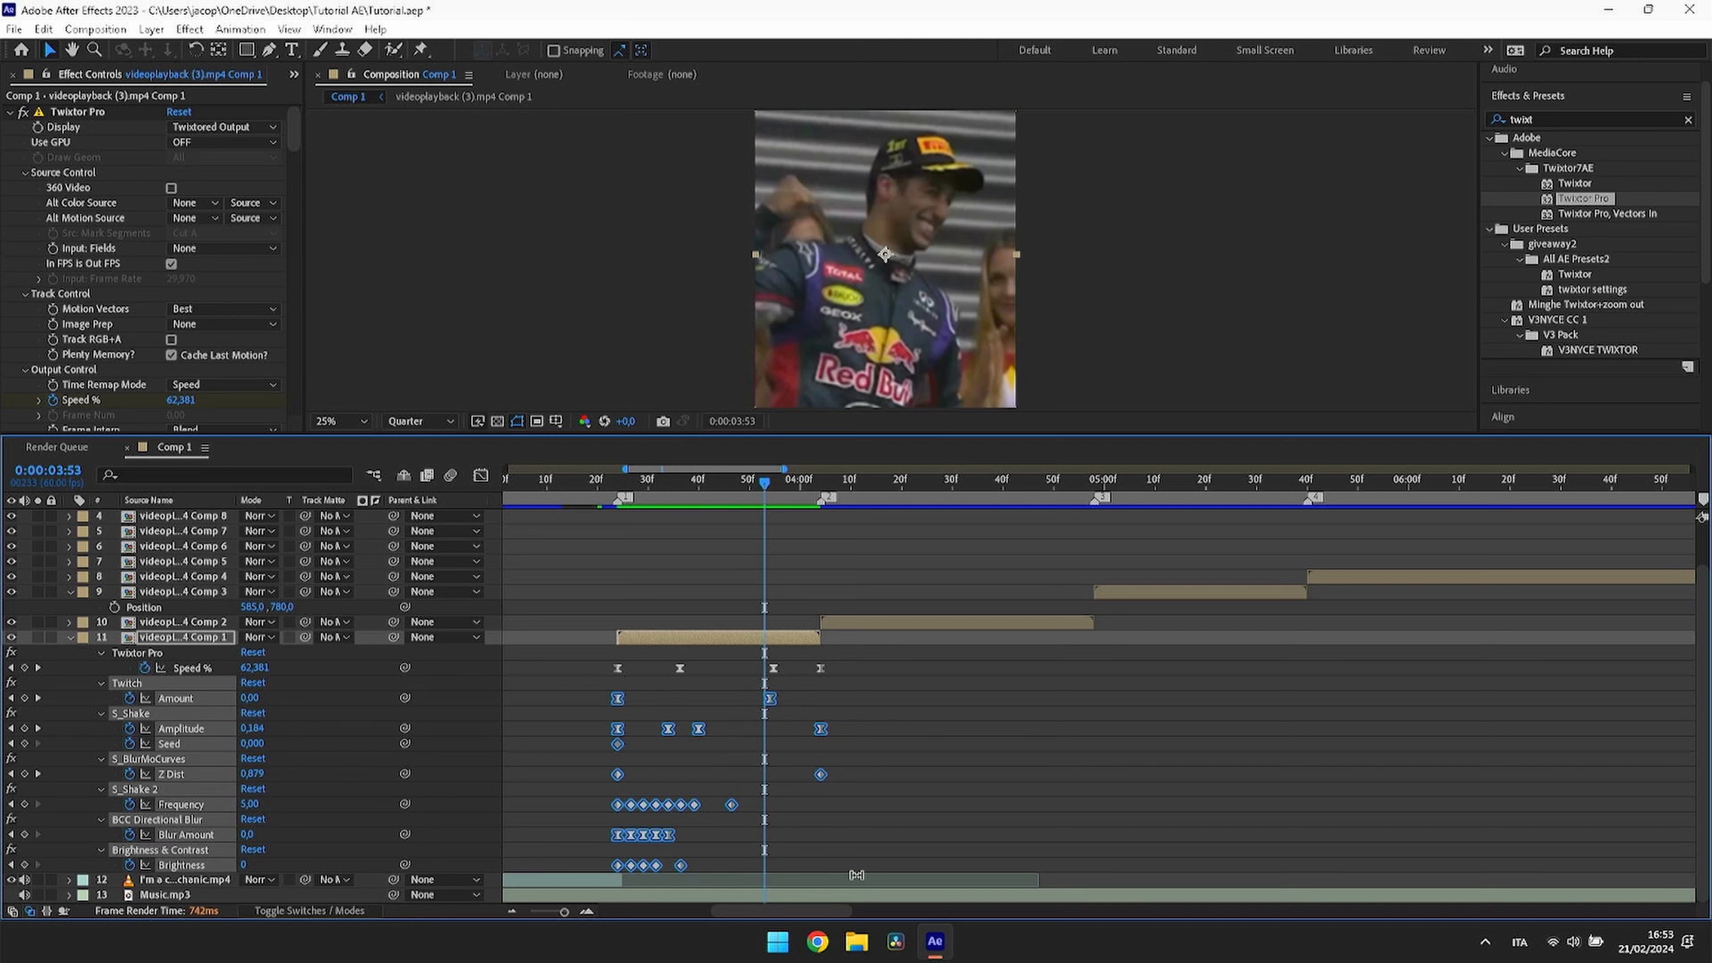
pyautogui.scroll(-3, 140, 385)
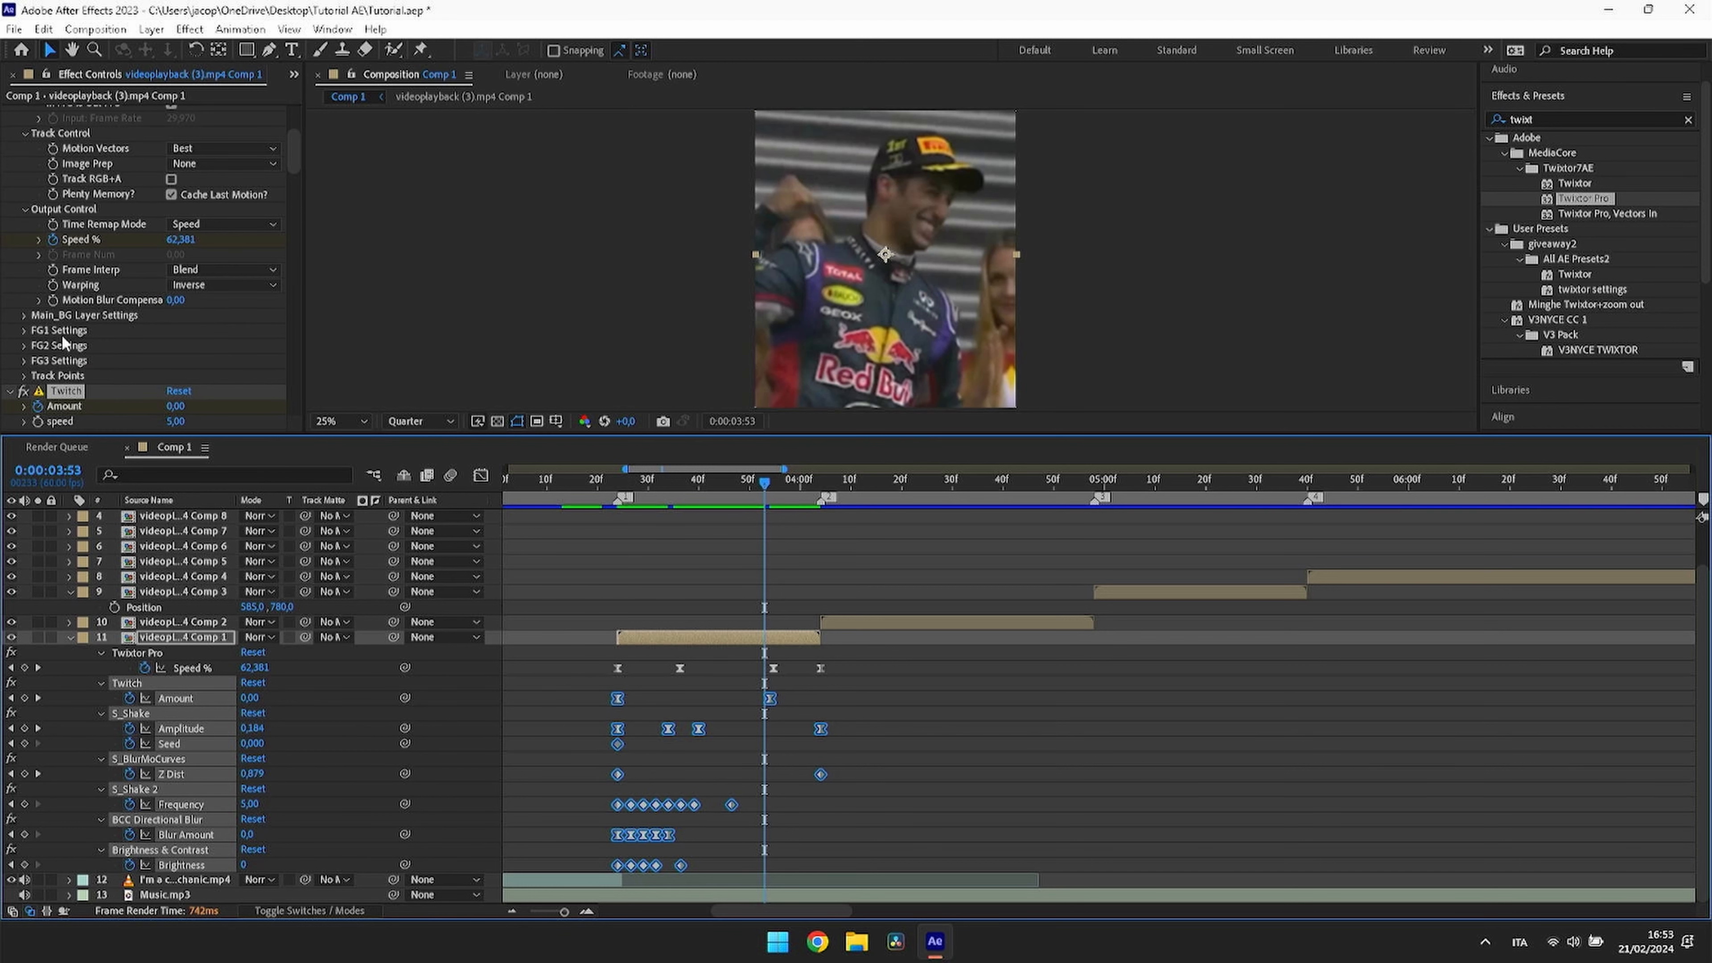
pyautogui.scroll(-8, 106, 356)
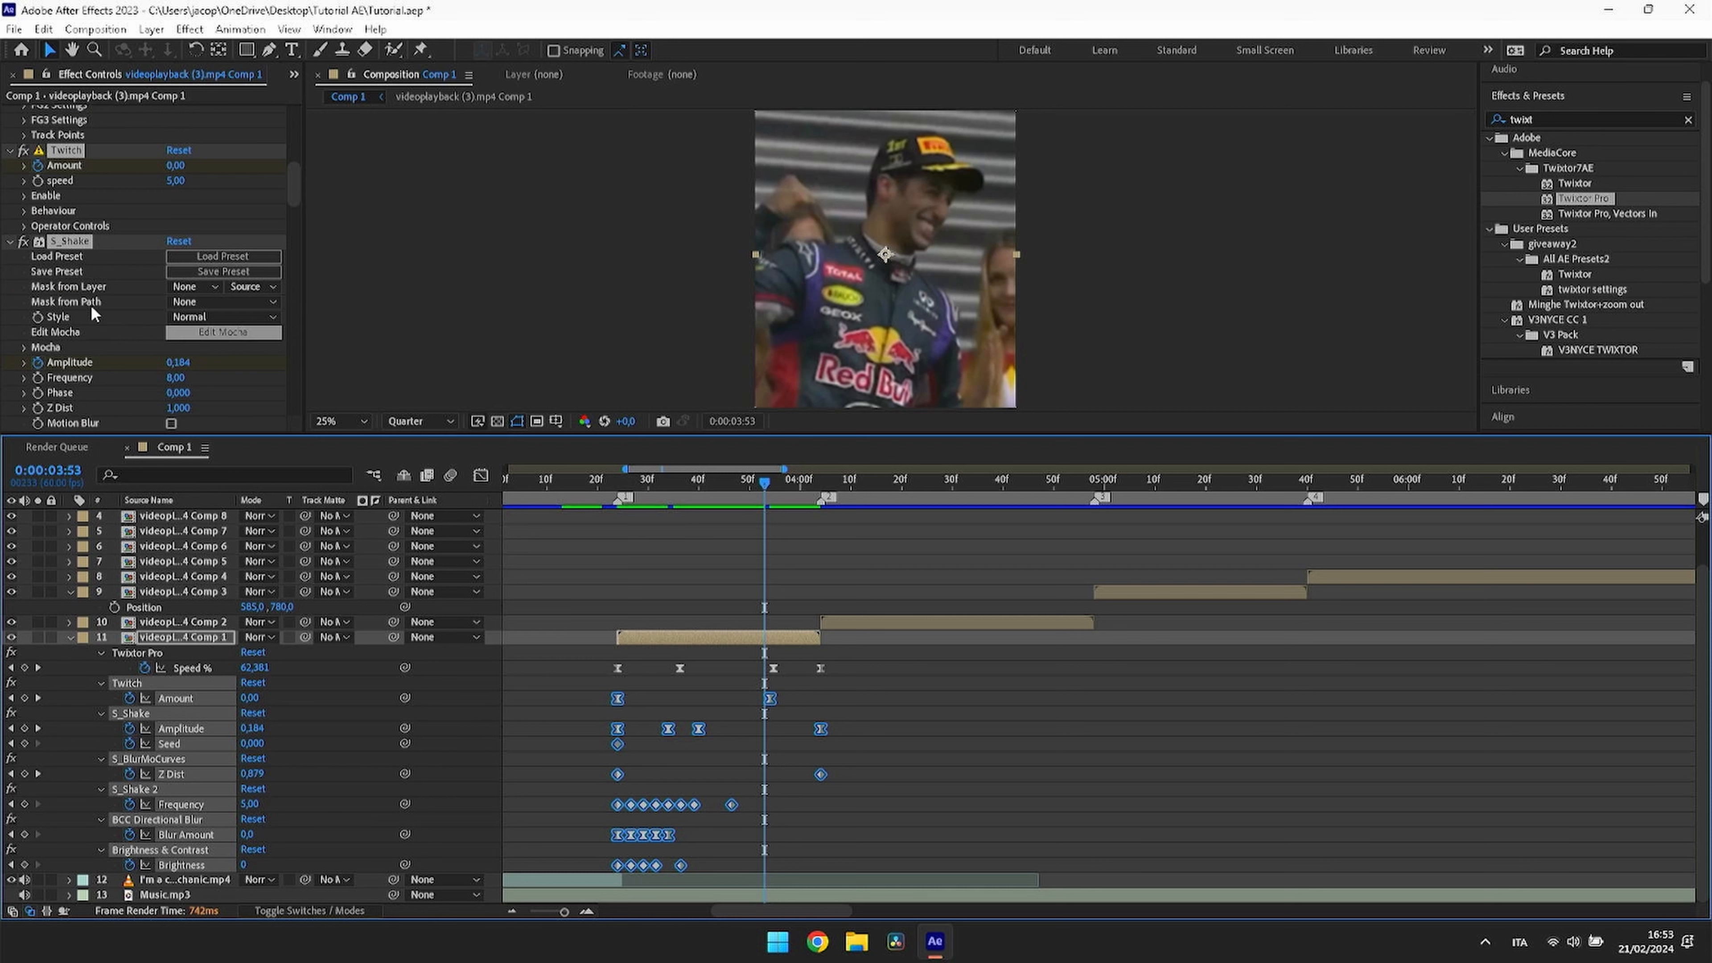
pyautogui.scroll(2, 109, 299)
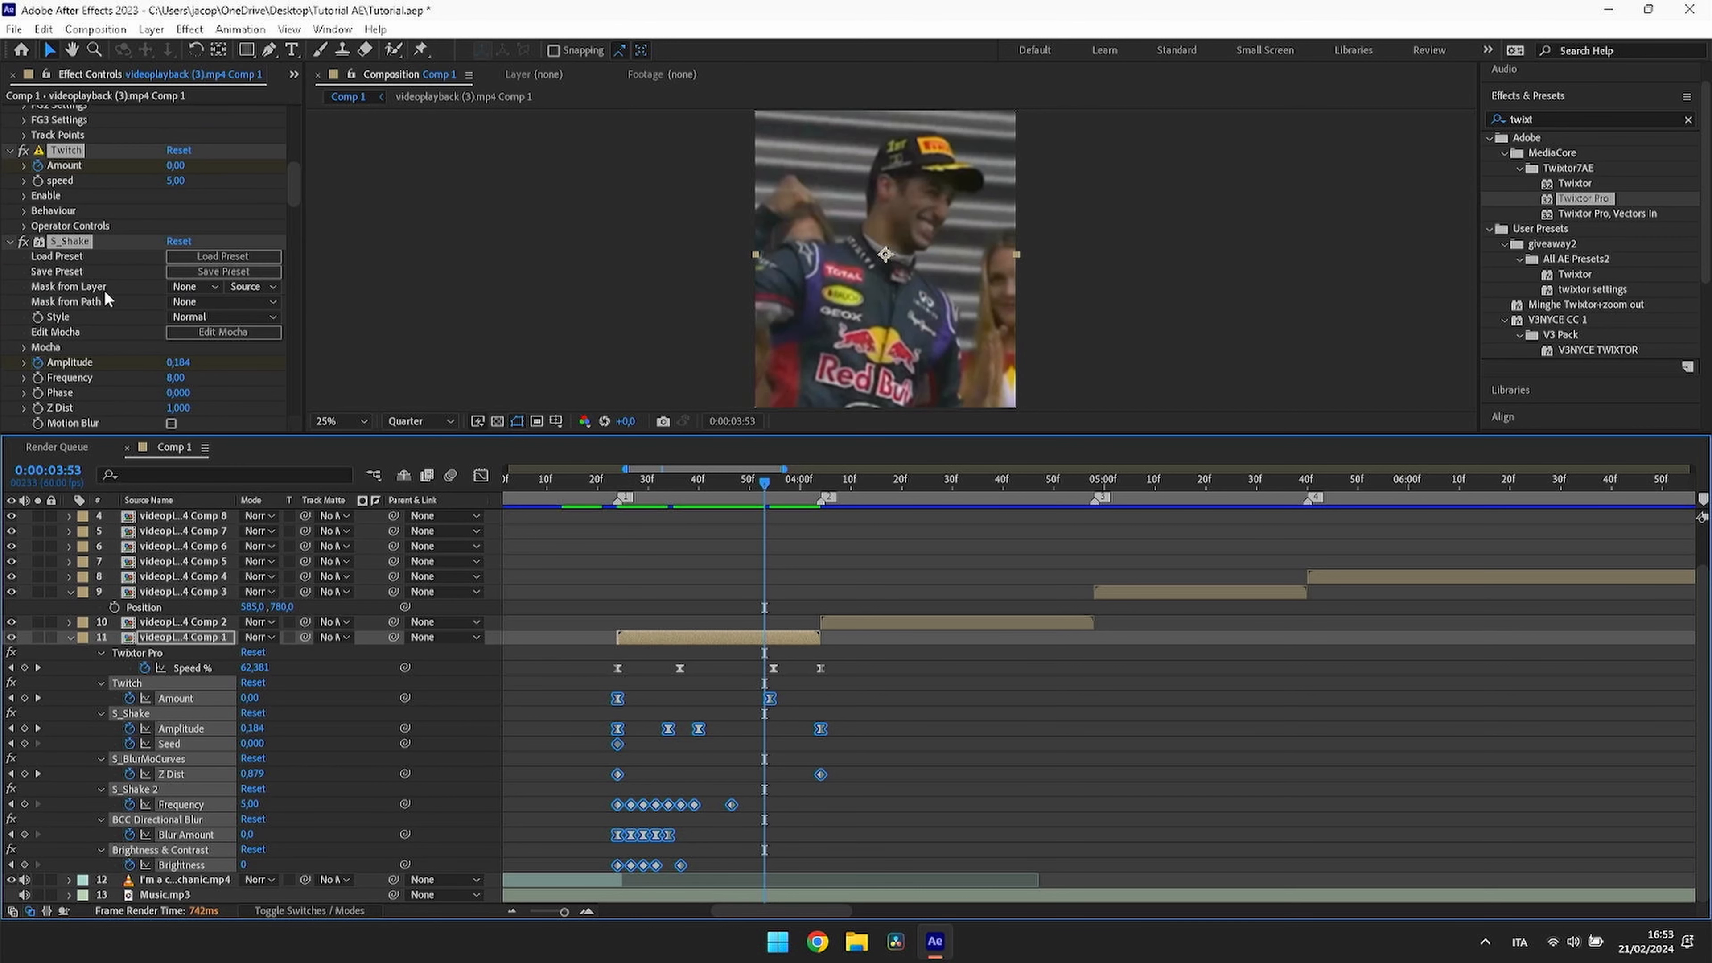
pyautogui.scroll(6, 123, 270)
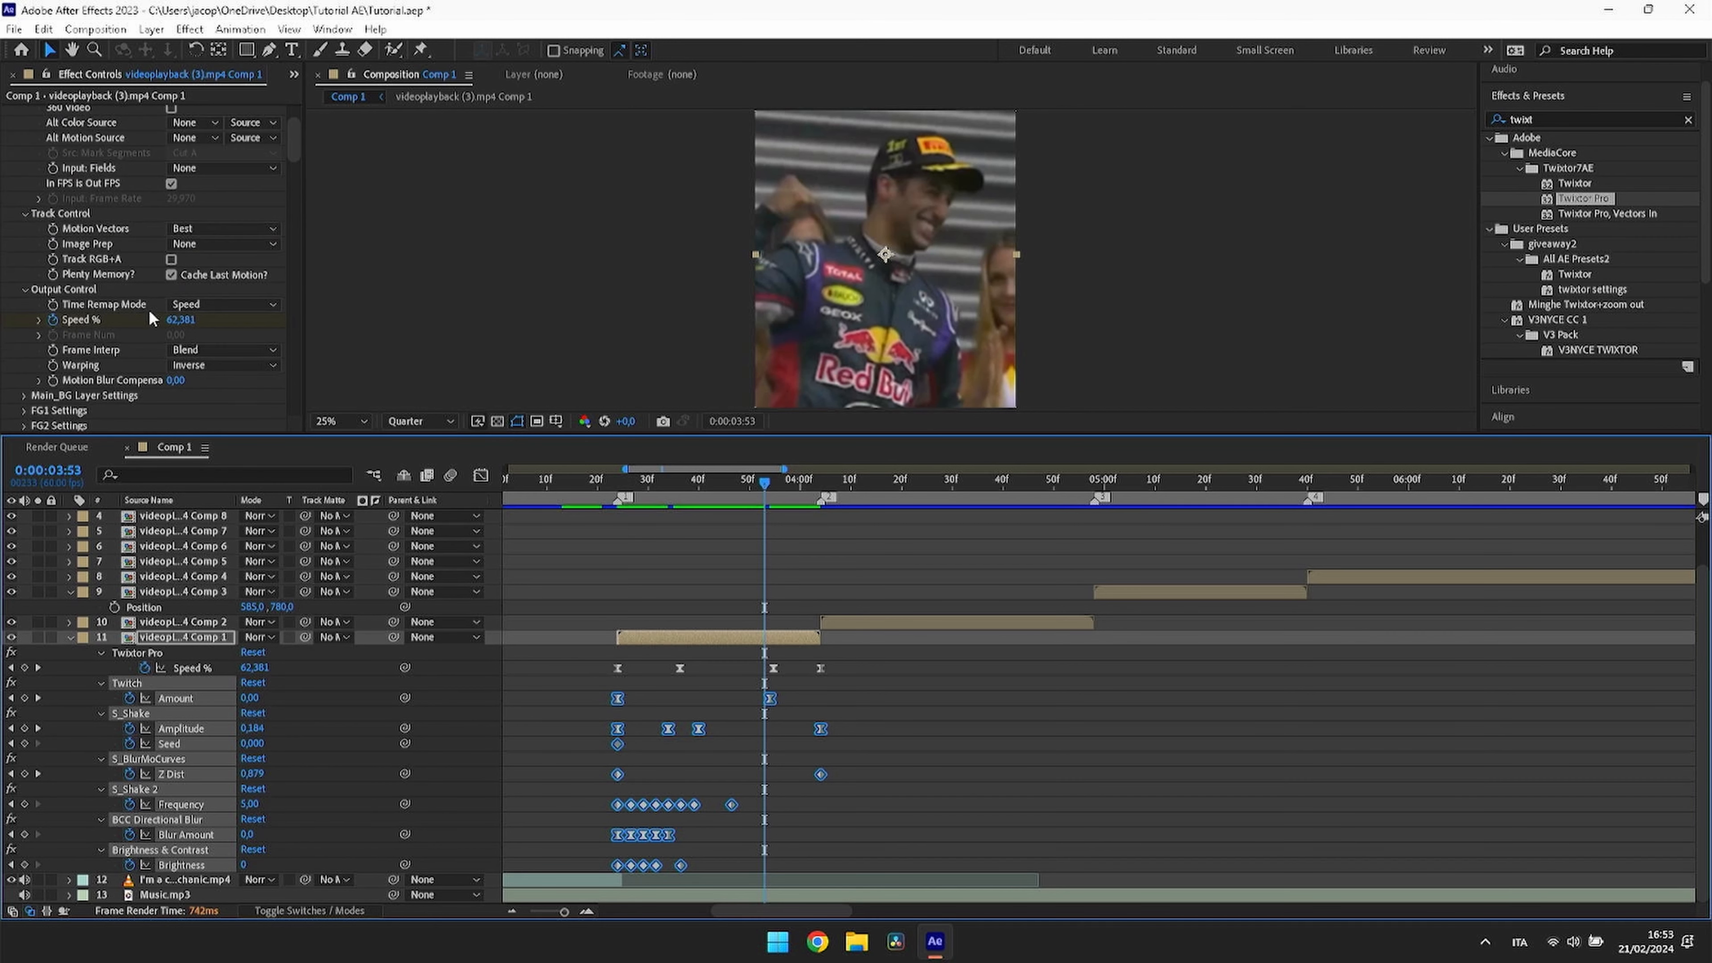
pyautogui.click(20, 168)
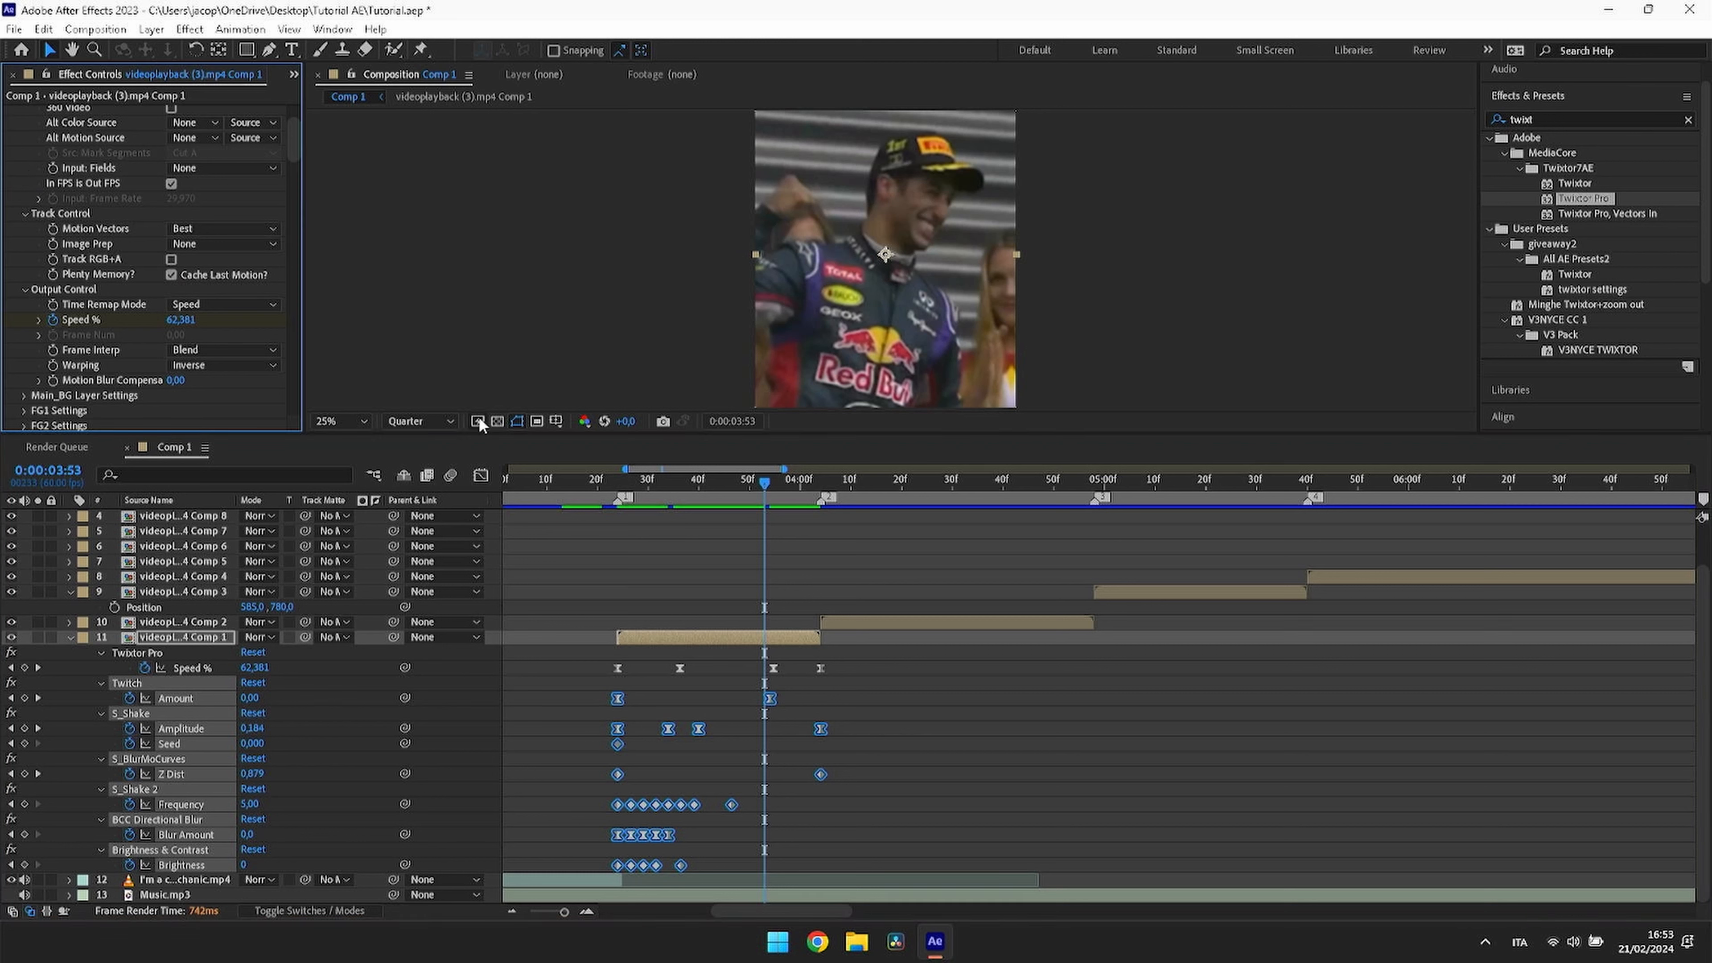
# Step: Paste the copied shake effects onto the second clip at its start marker, 0:00:04:04
pyautogui.rightClick(821, 500)
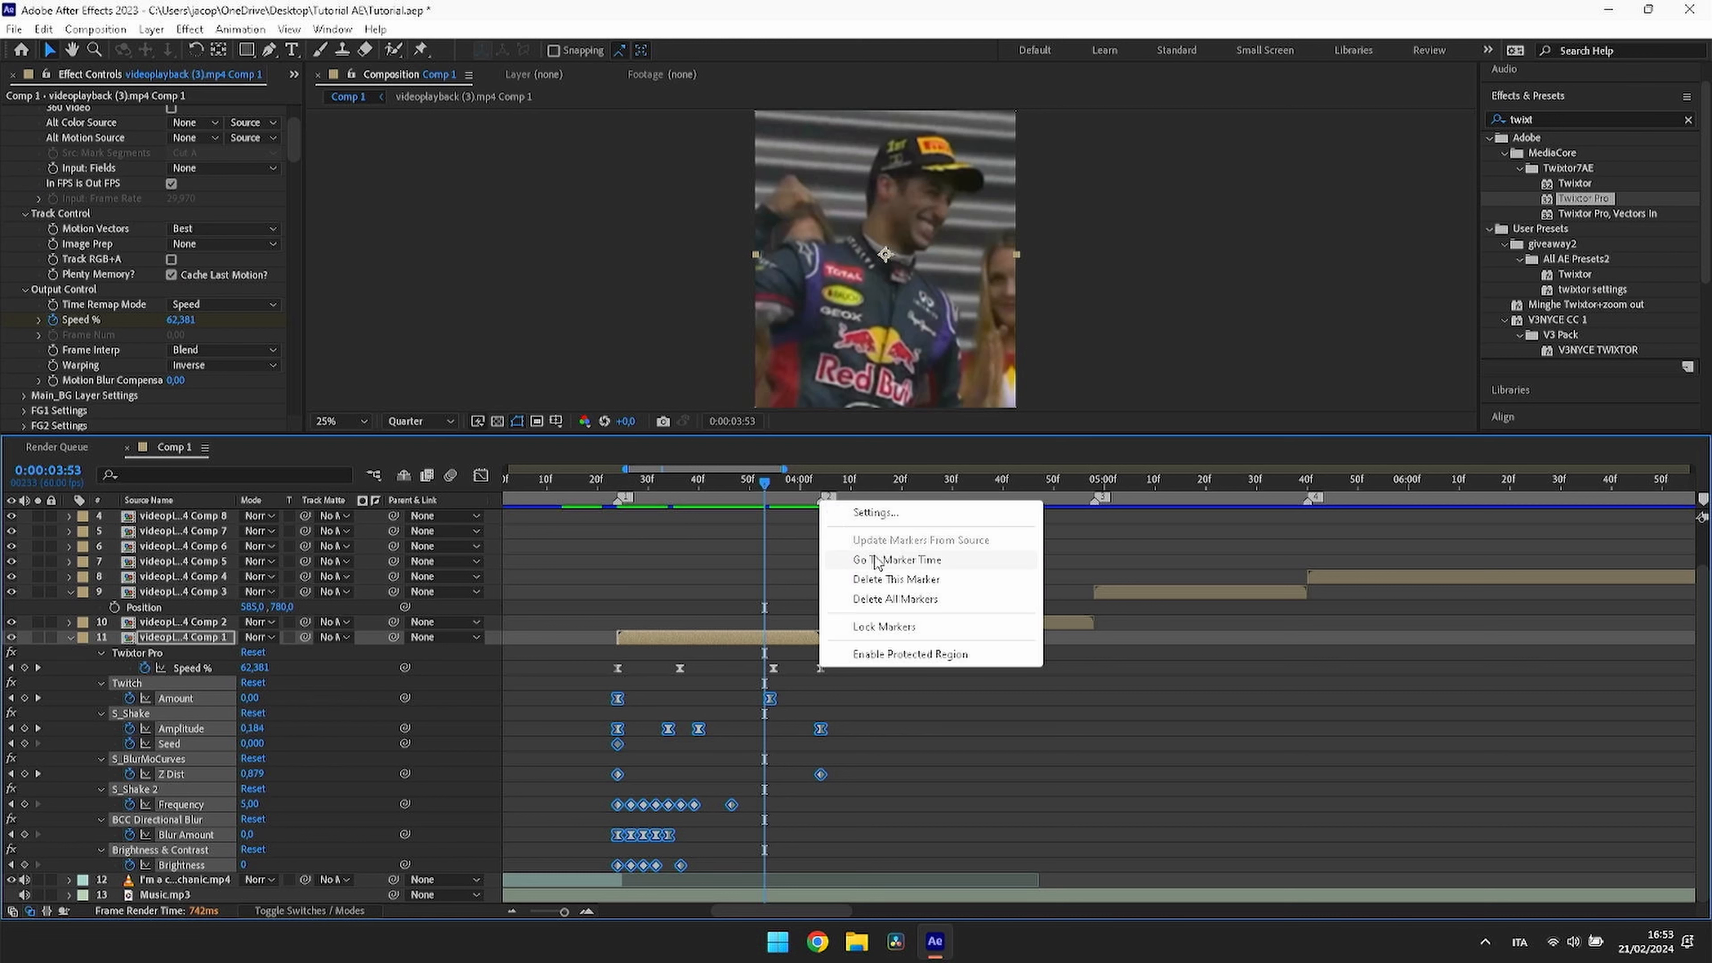
pyautogui.click(876, 558)
pyautogui.click(858, 620)
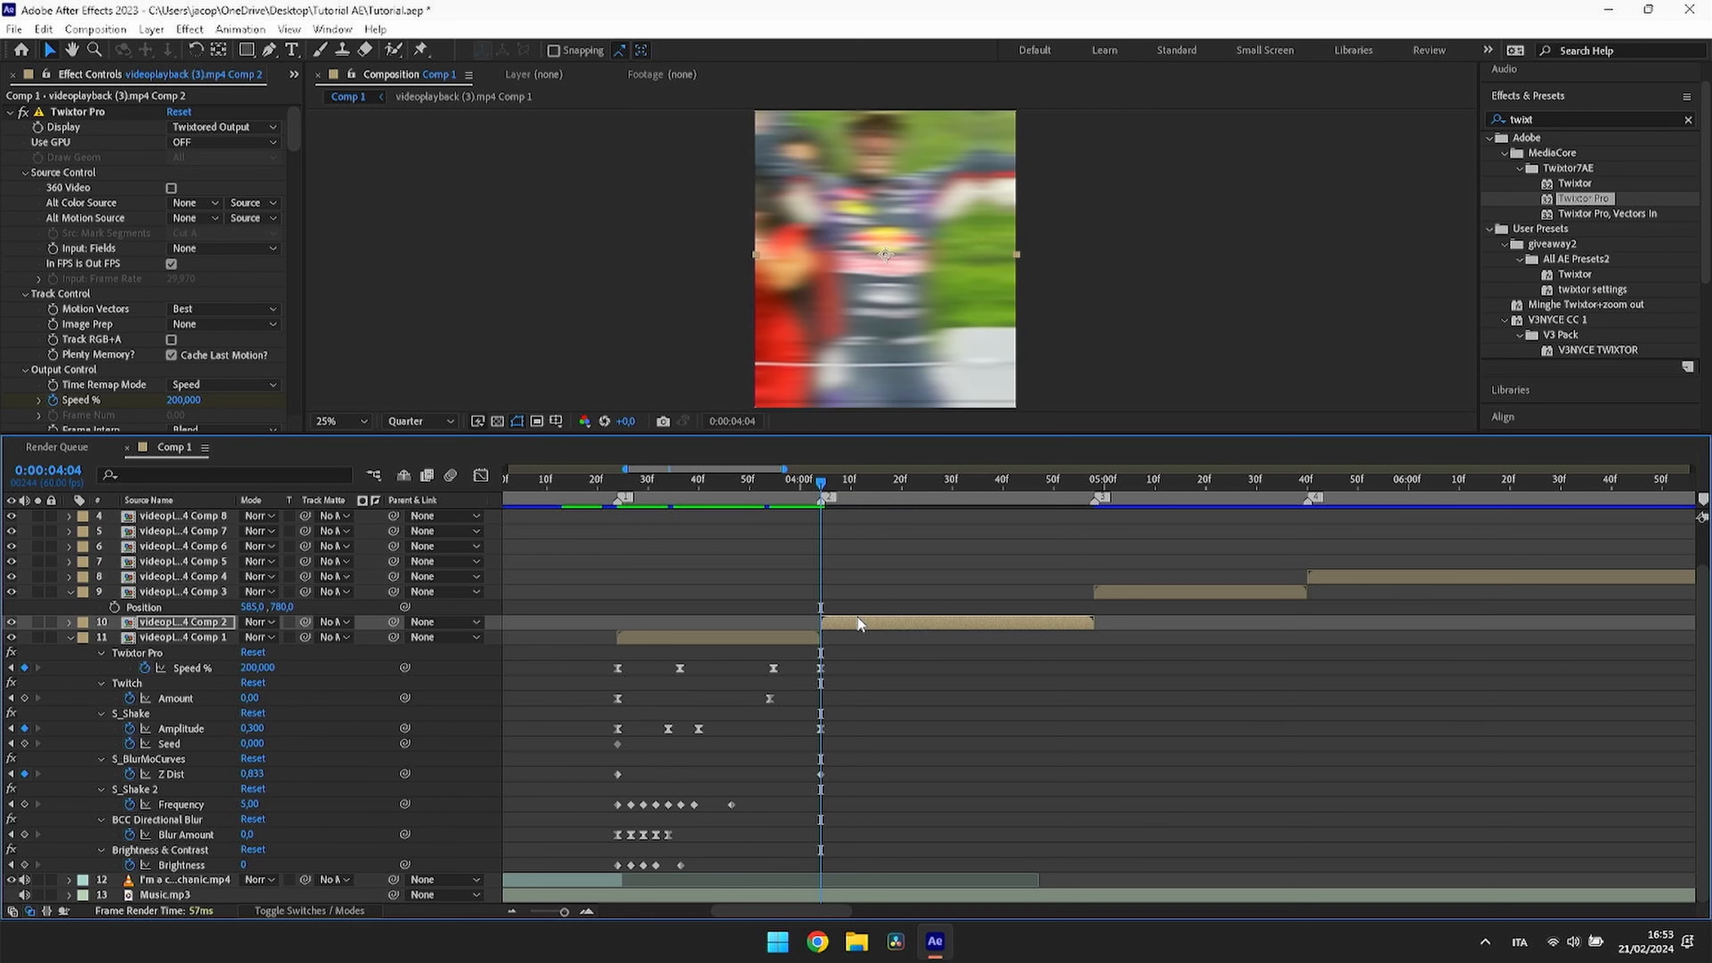
pyautogui.hotkey('ctrl', 'v')
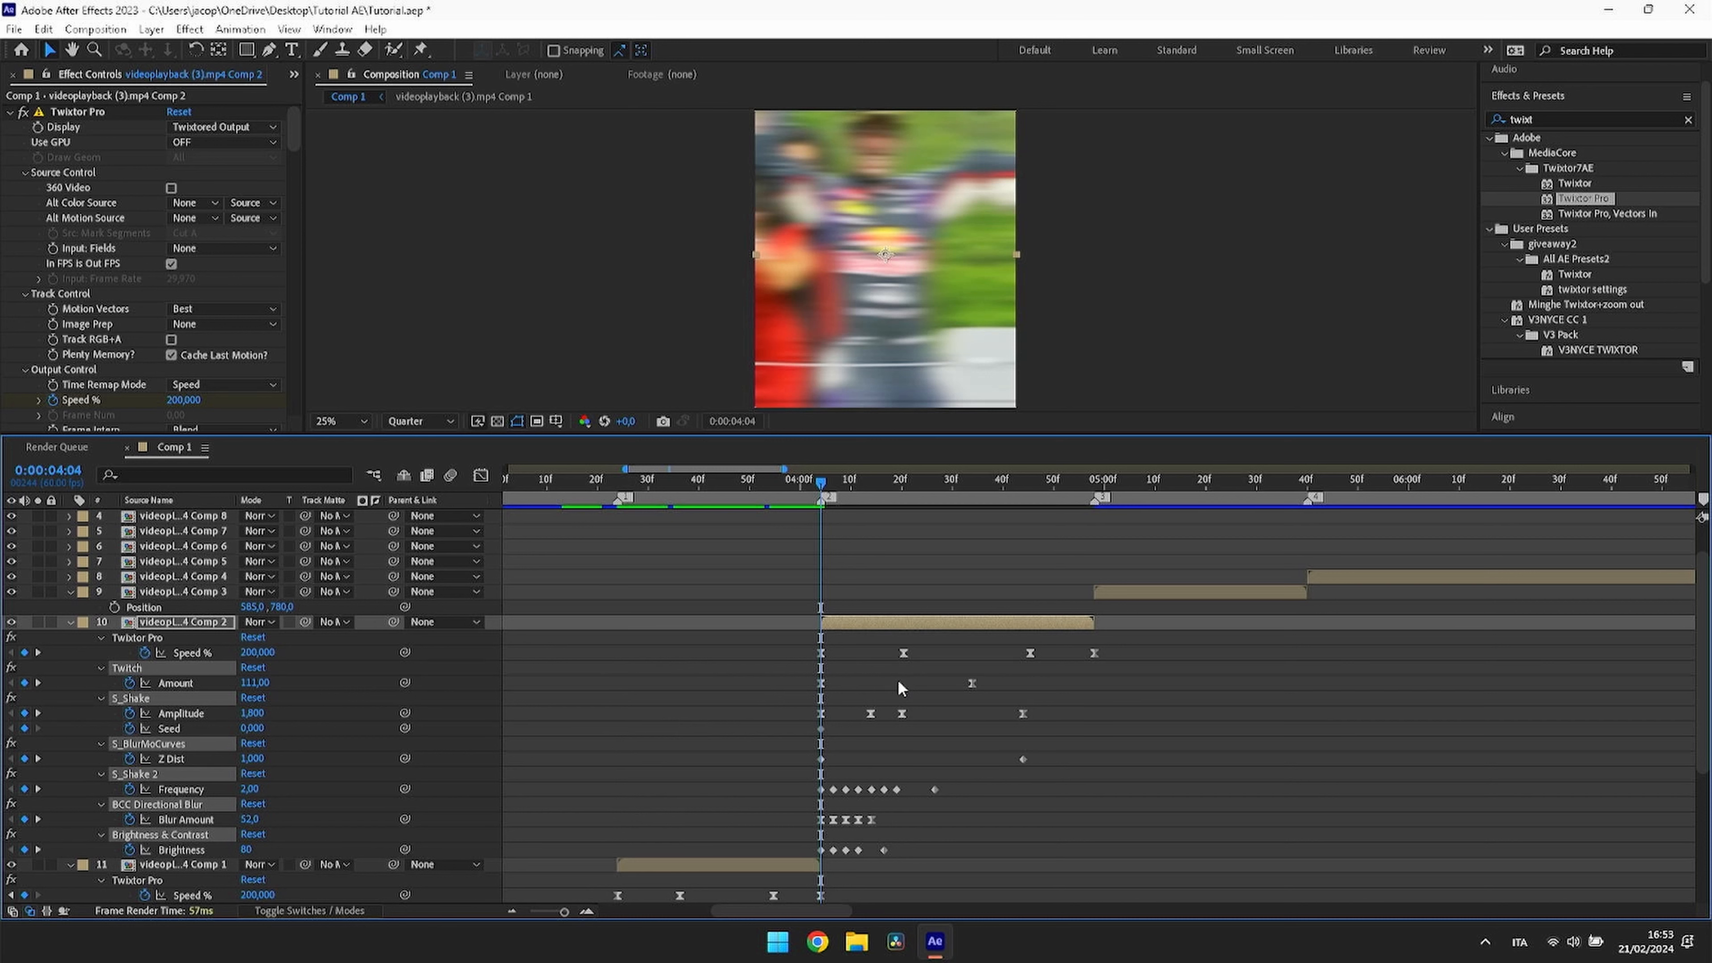
# Step: Go to the third clip's start marker at 0:00:04:58 and select that clip
pyautogui.rightClick(1095, 502)
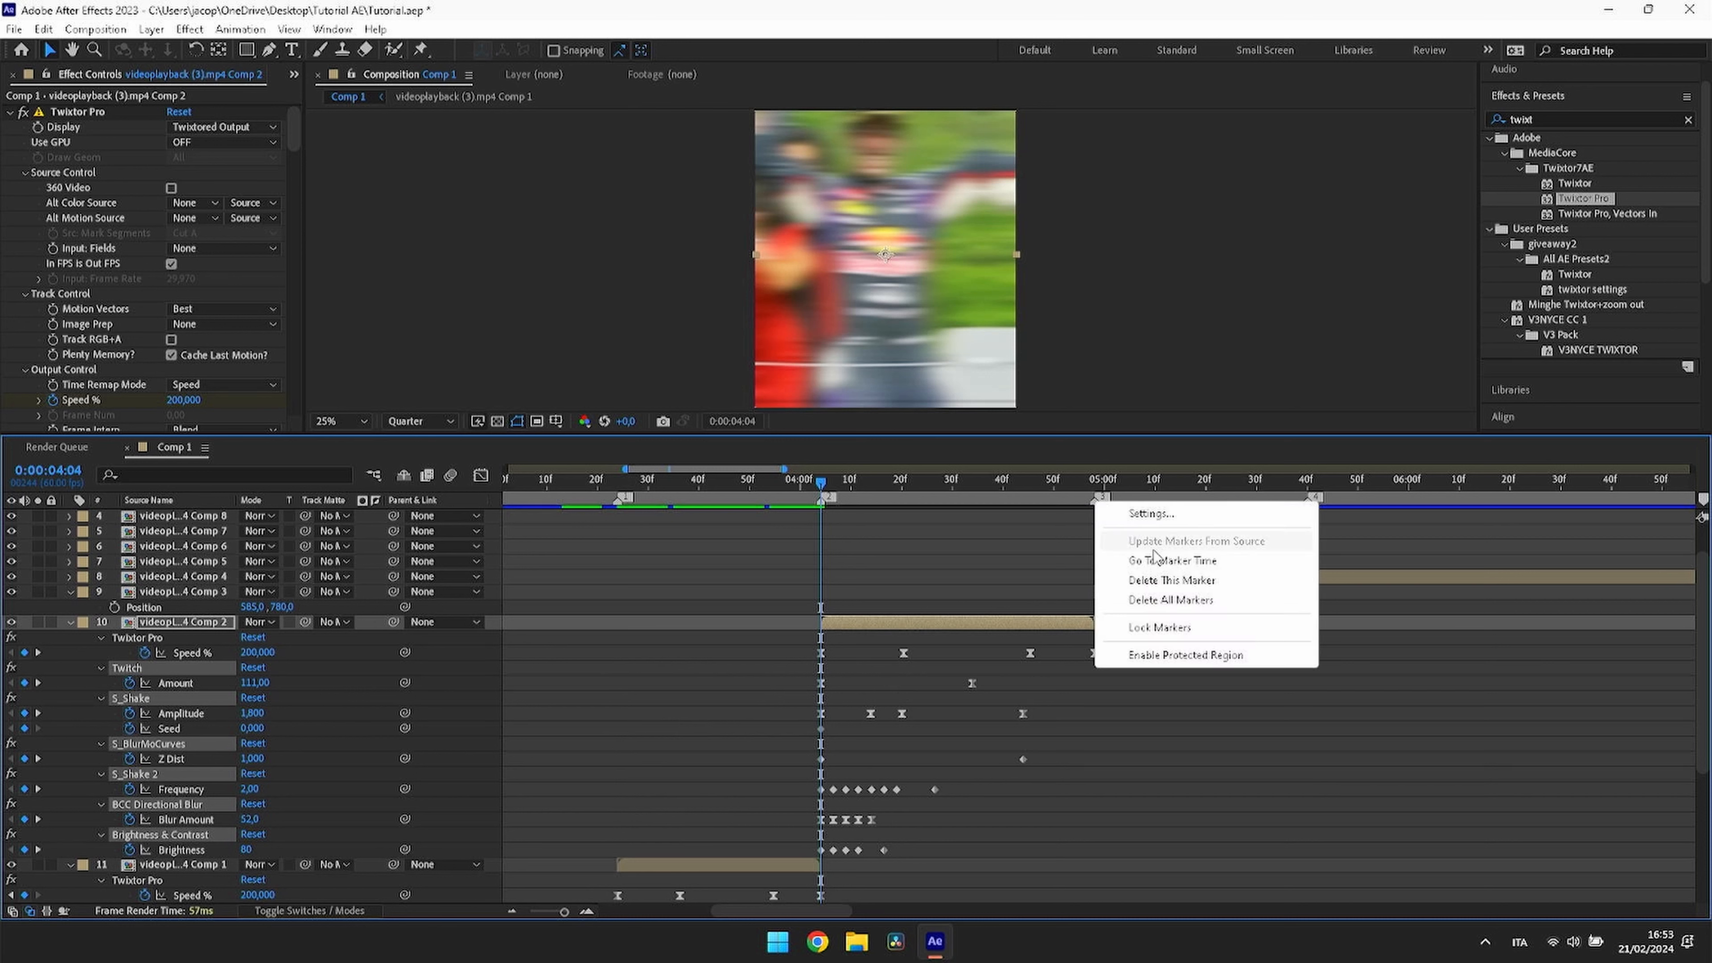
pyautogui.click(1154, 559)
pyautogui.click(1131, 591)
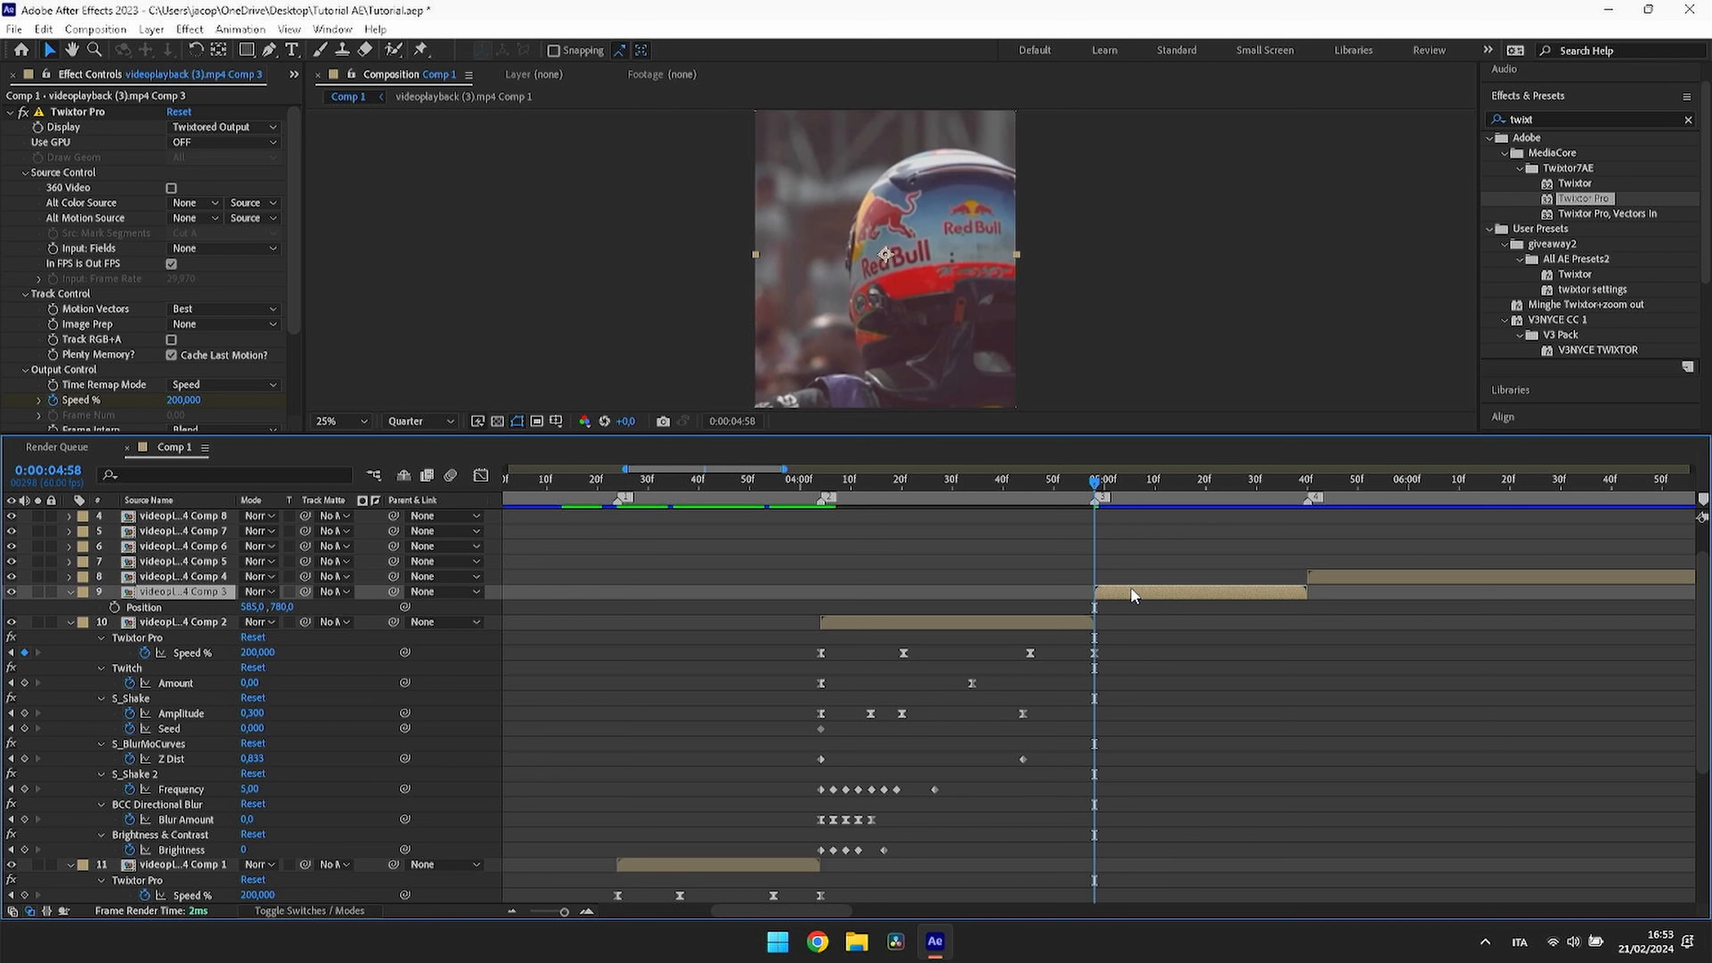
# Step: Paste the copied effects onto the Comp 3 clip, and onto the Comp 4 clip at its starting marker, 0:00:05:40, showing Comp 4's keyframes
pyautogui.hotkey('ctrl', 'v')
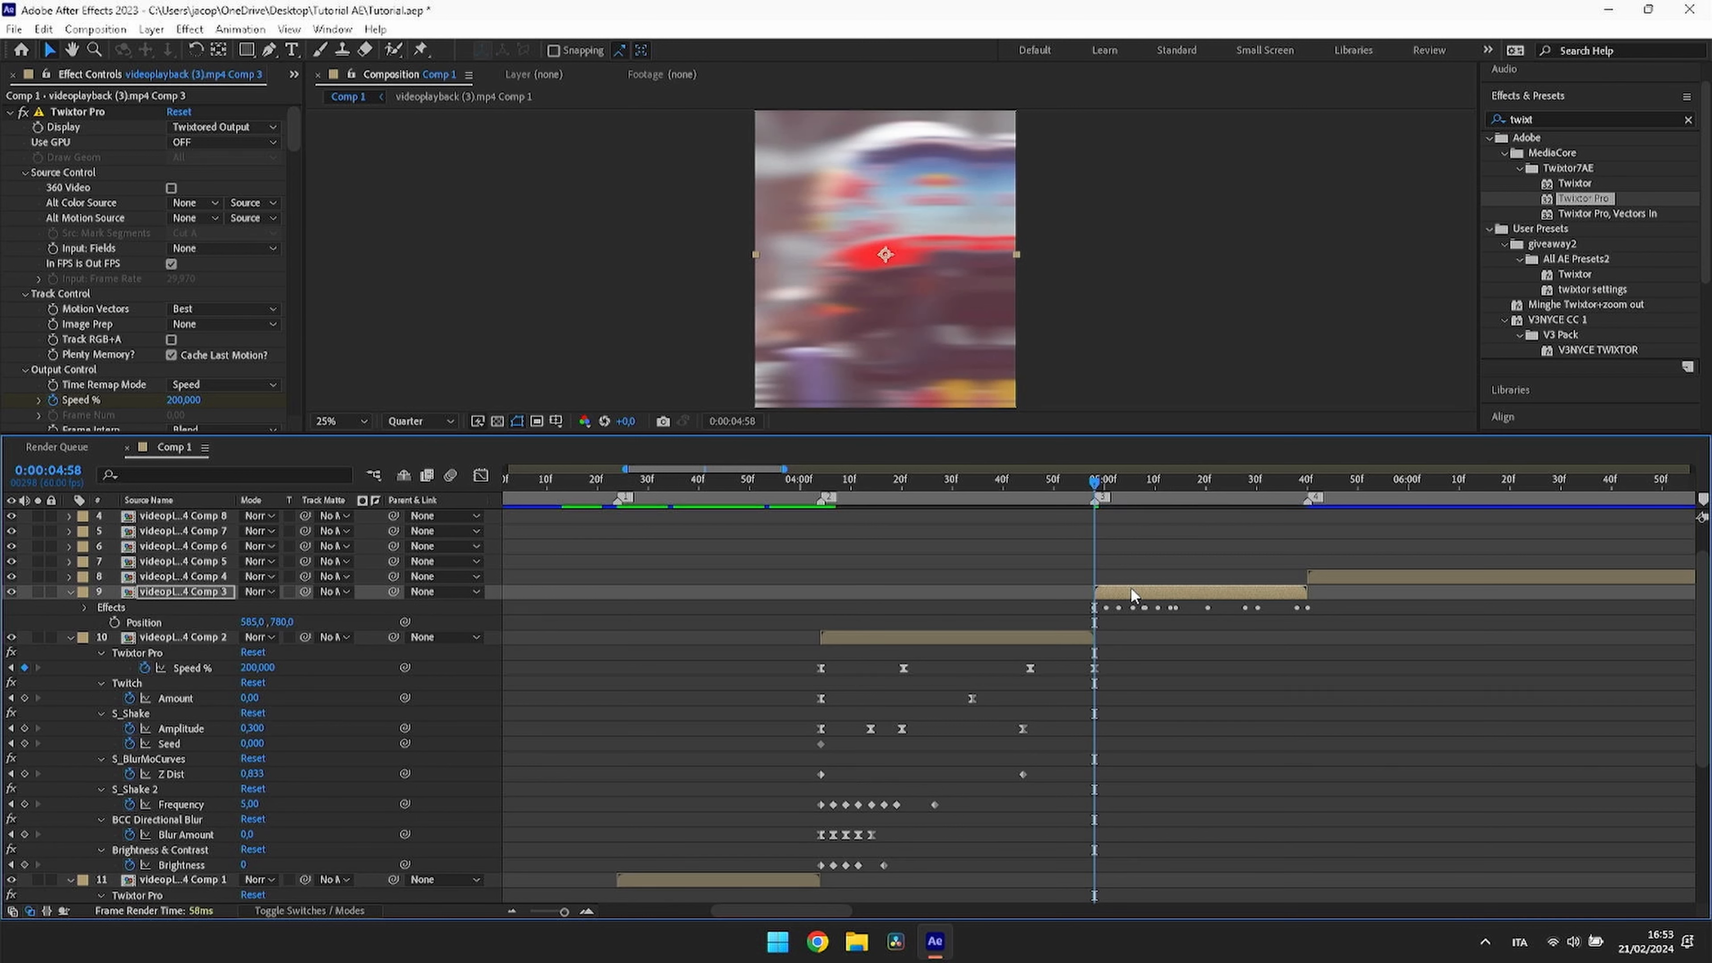
pyautogui.rightClick(1311, 499)
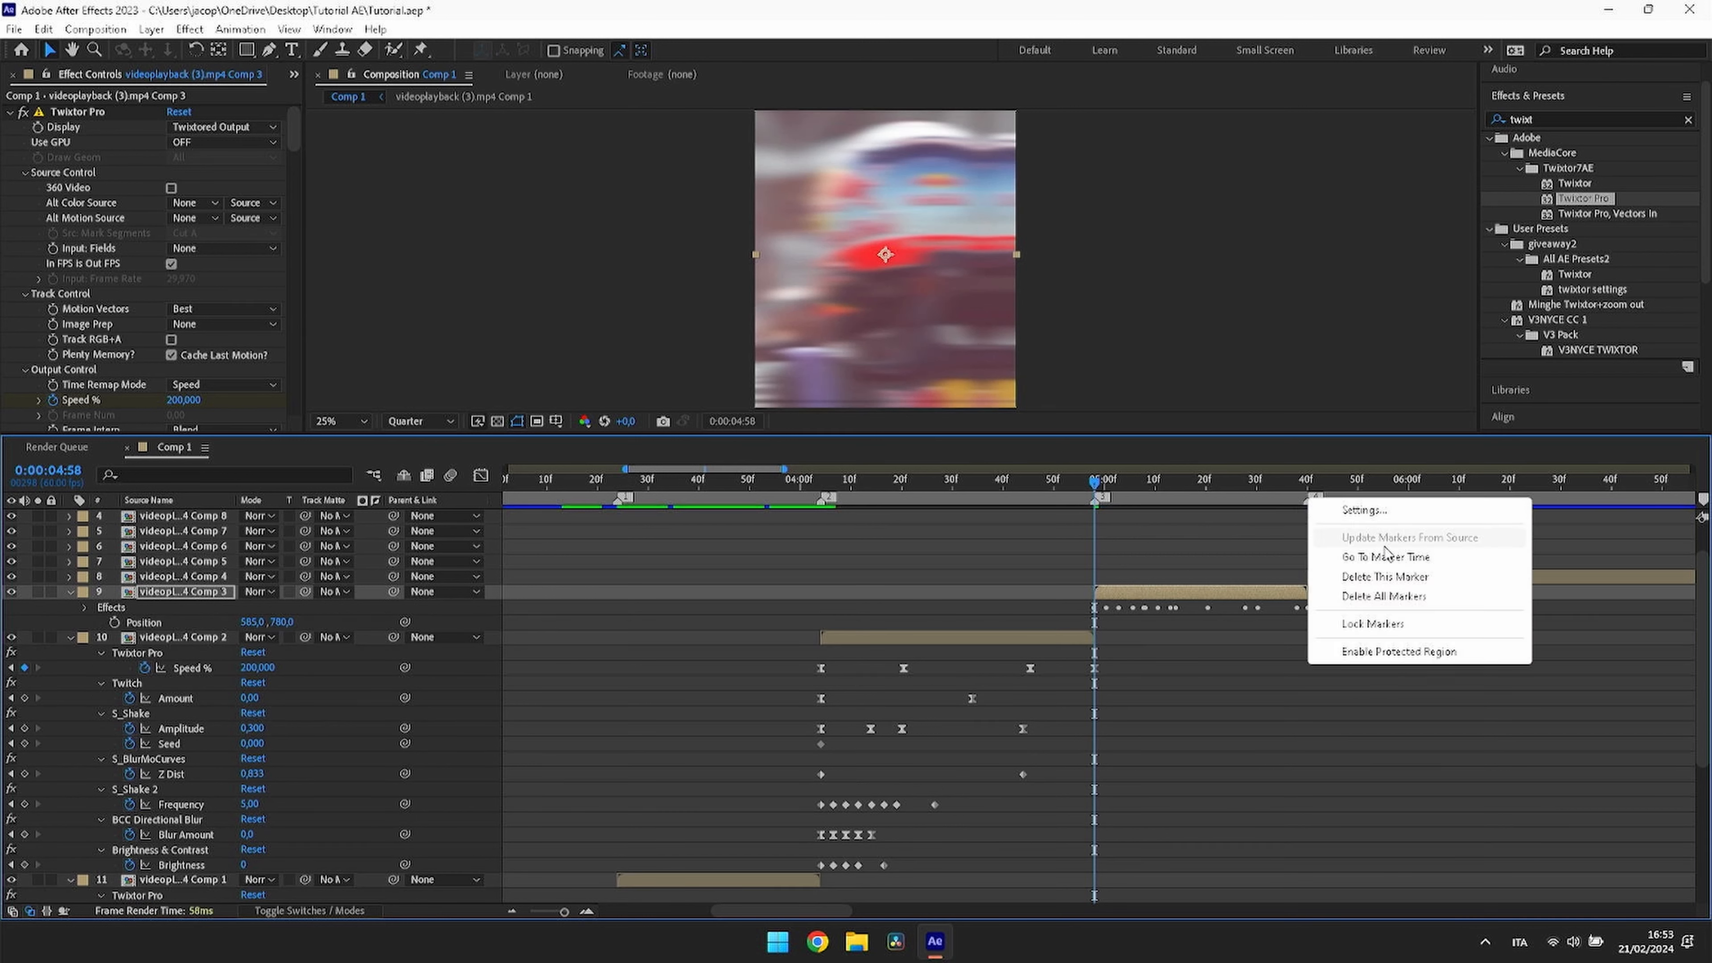
pyautogui.click(1385, 556)
pyautogui.click(1356, 578)
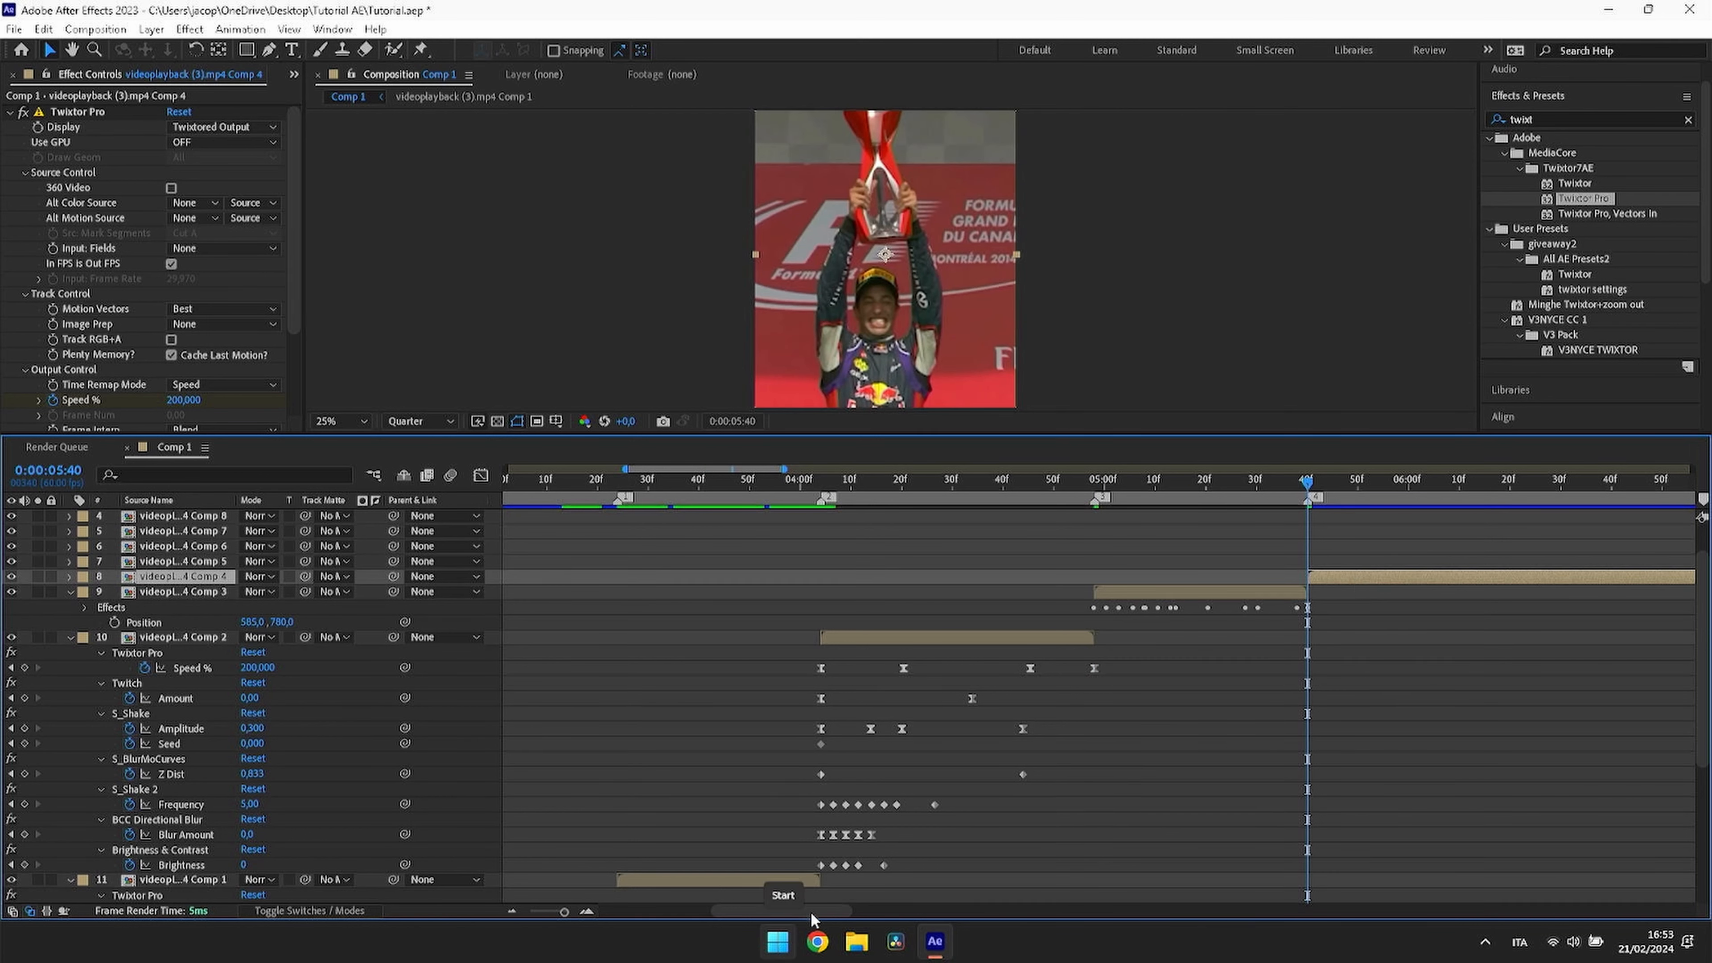
pyautogui.hotkey('ctrl', 'v')
pyautogui.moveTo(808, 906); pyautogui.dragTo(874, 918)
pyautogui.press('u')
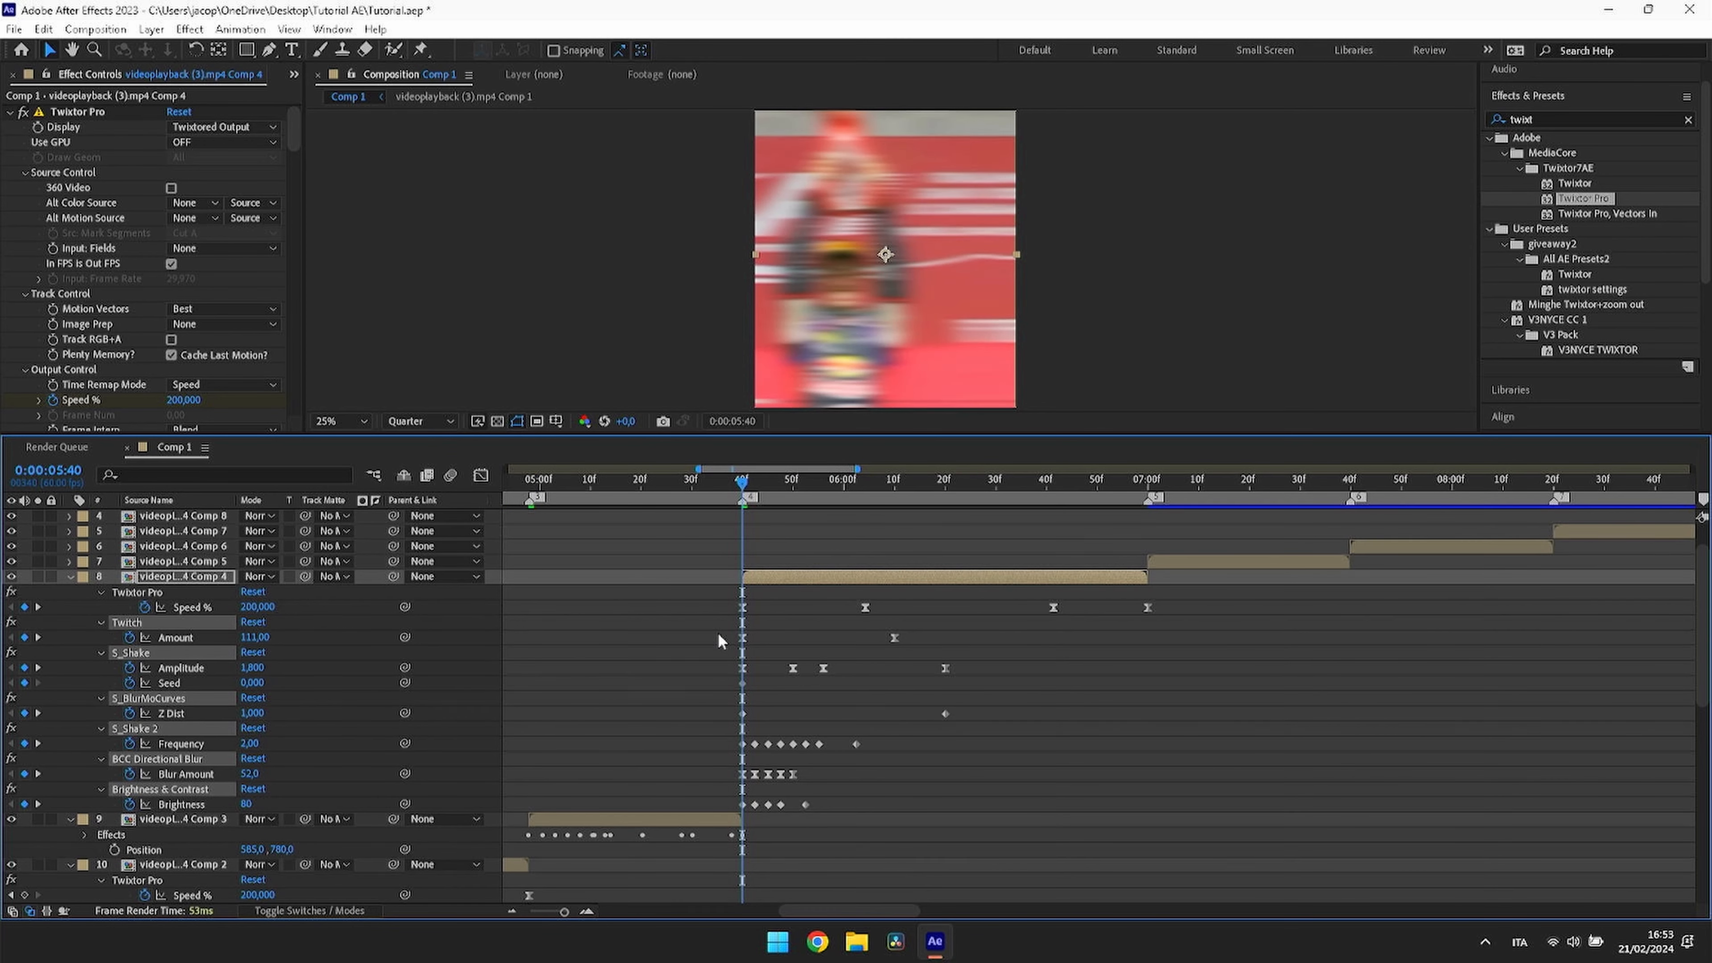
# Step: Paste the copied effects onto the Comp 5 clip with the playhead at its starting marker, 0:00:07:00
pyautogui.click(1193, 563)
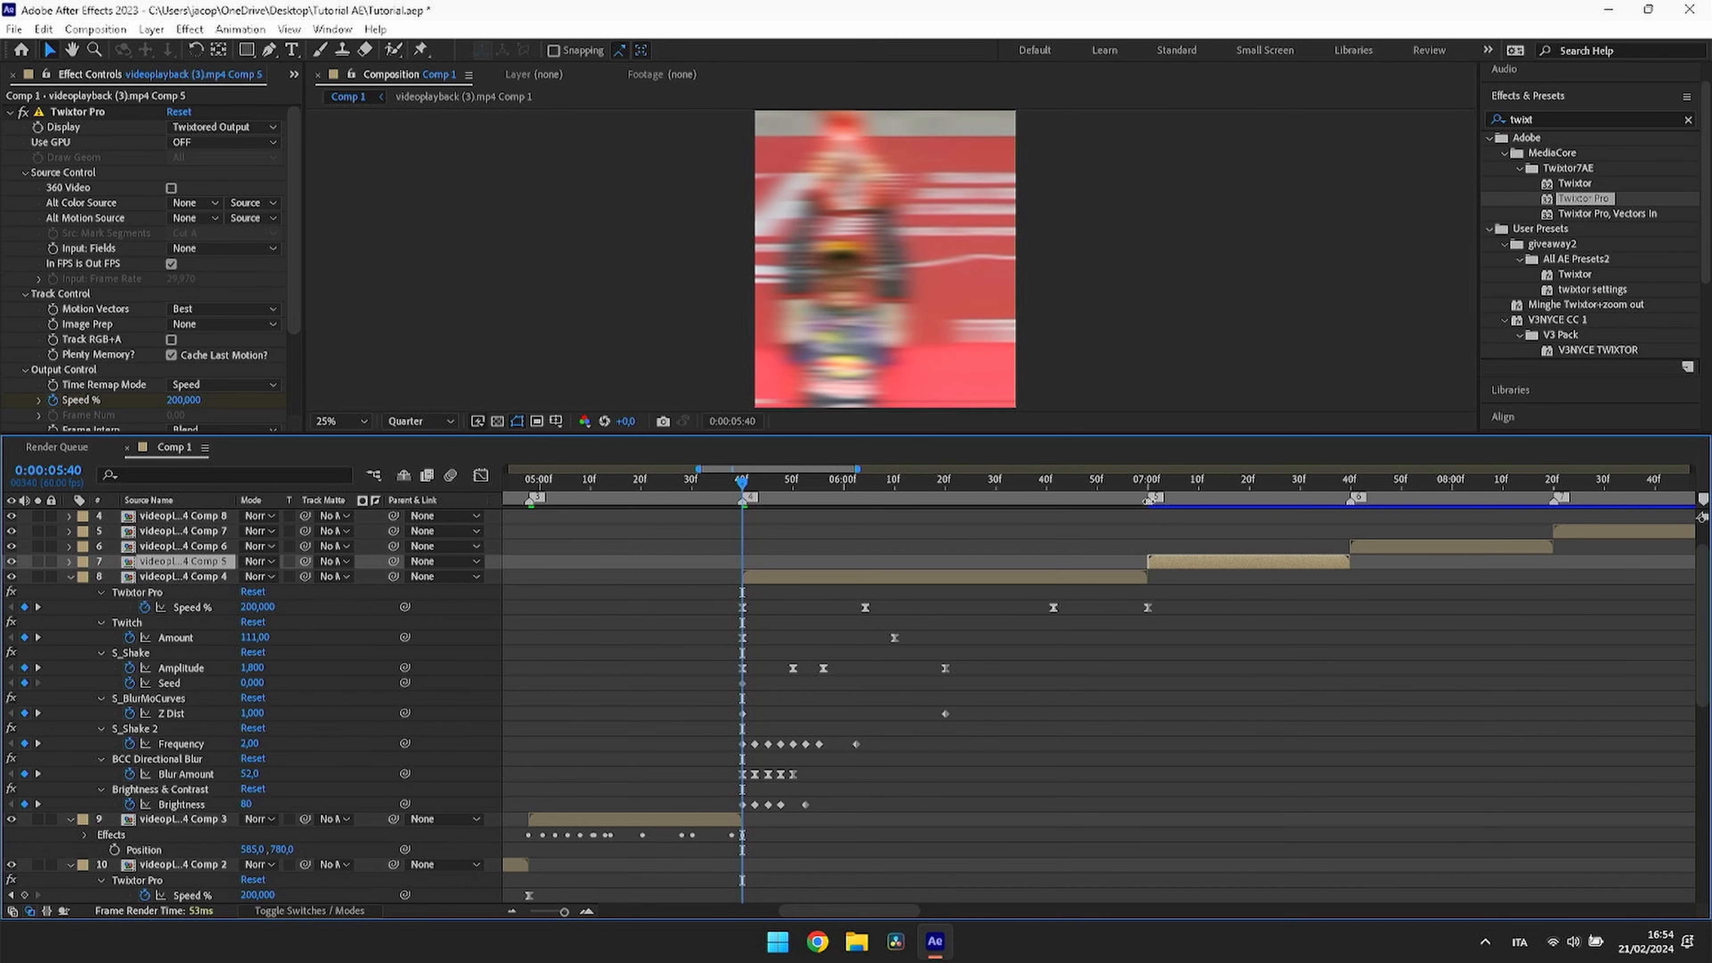
pyautogui.rightClick(1150, 499)
pyautogui.click(1187, 555)
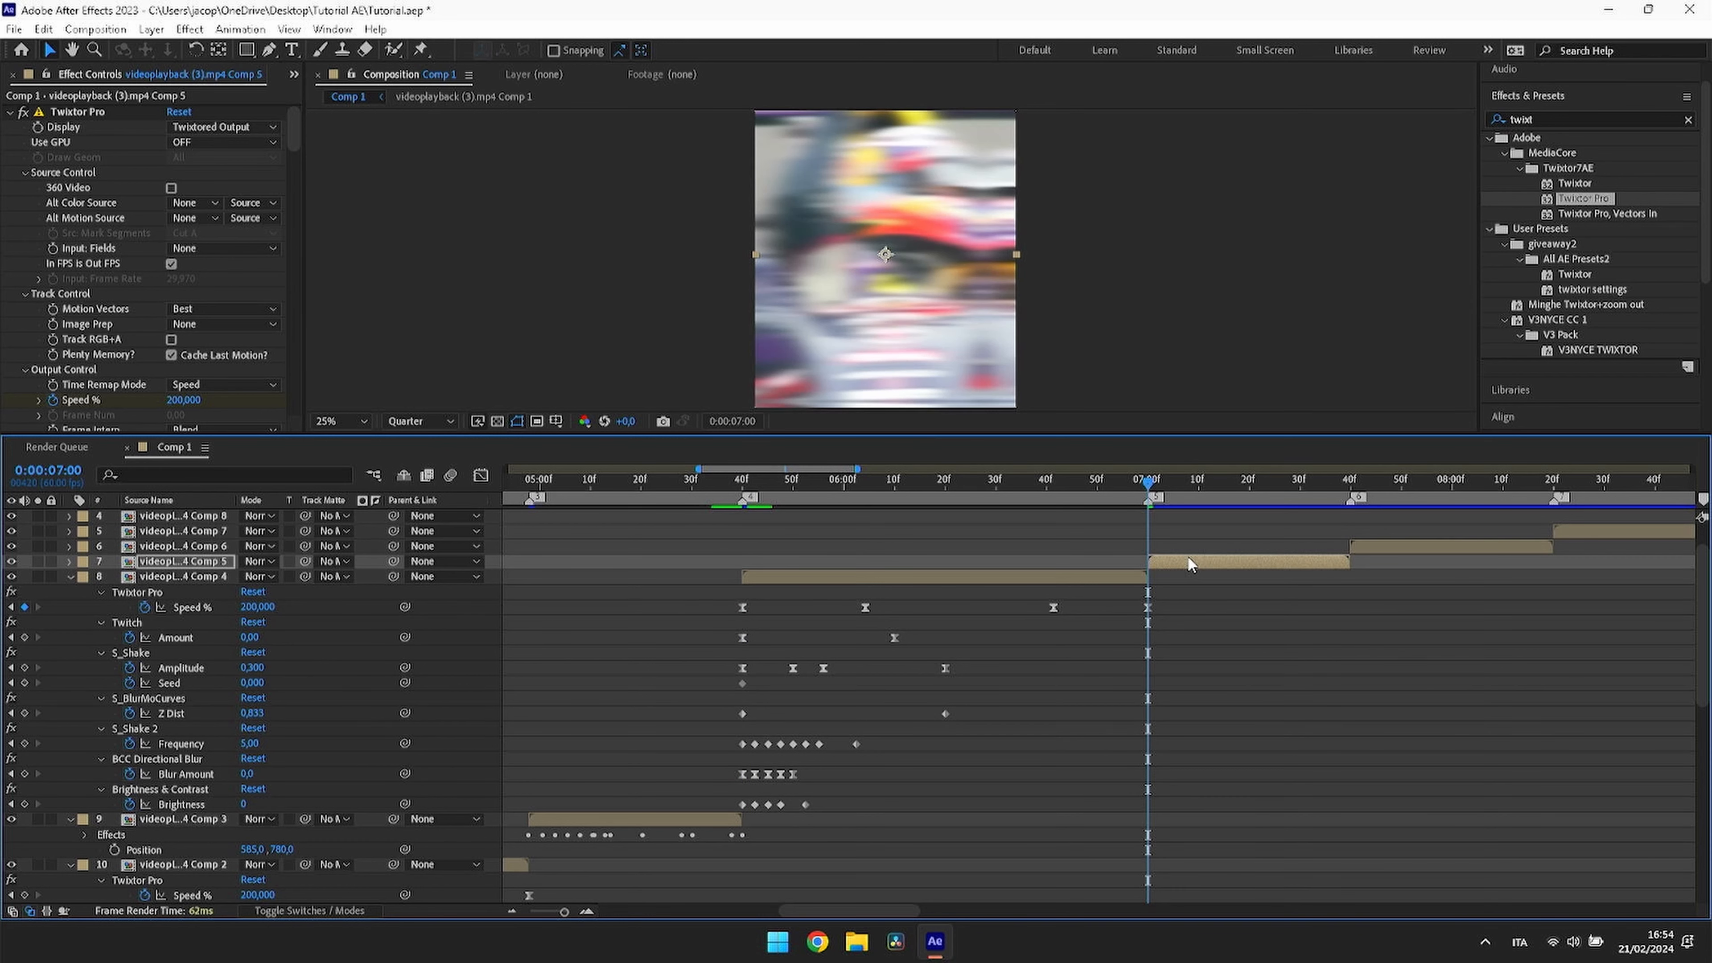
pyautogui.hotkey('ctrl', 'v')
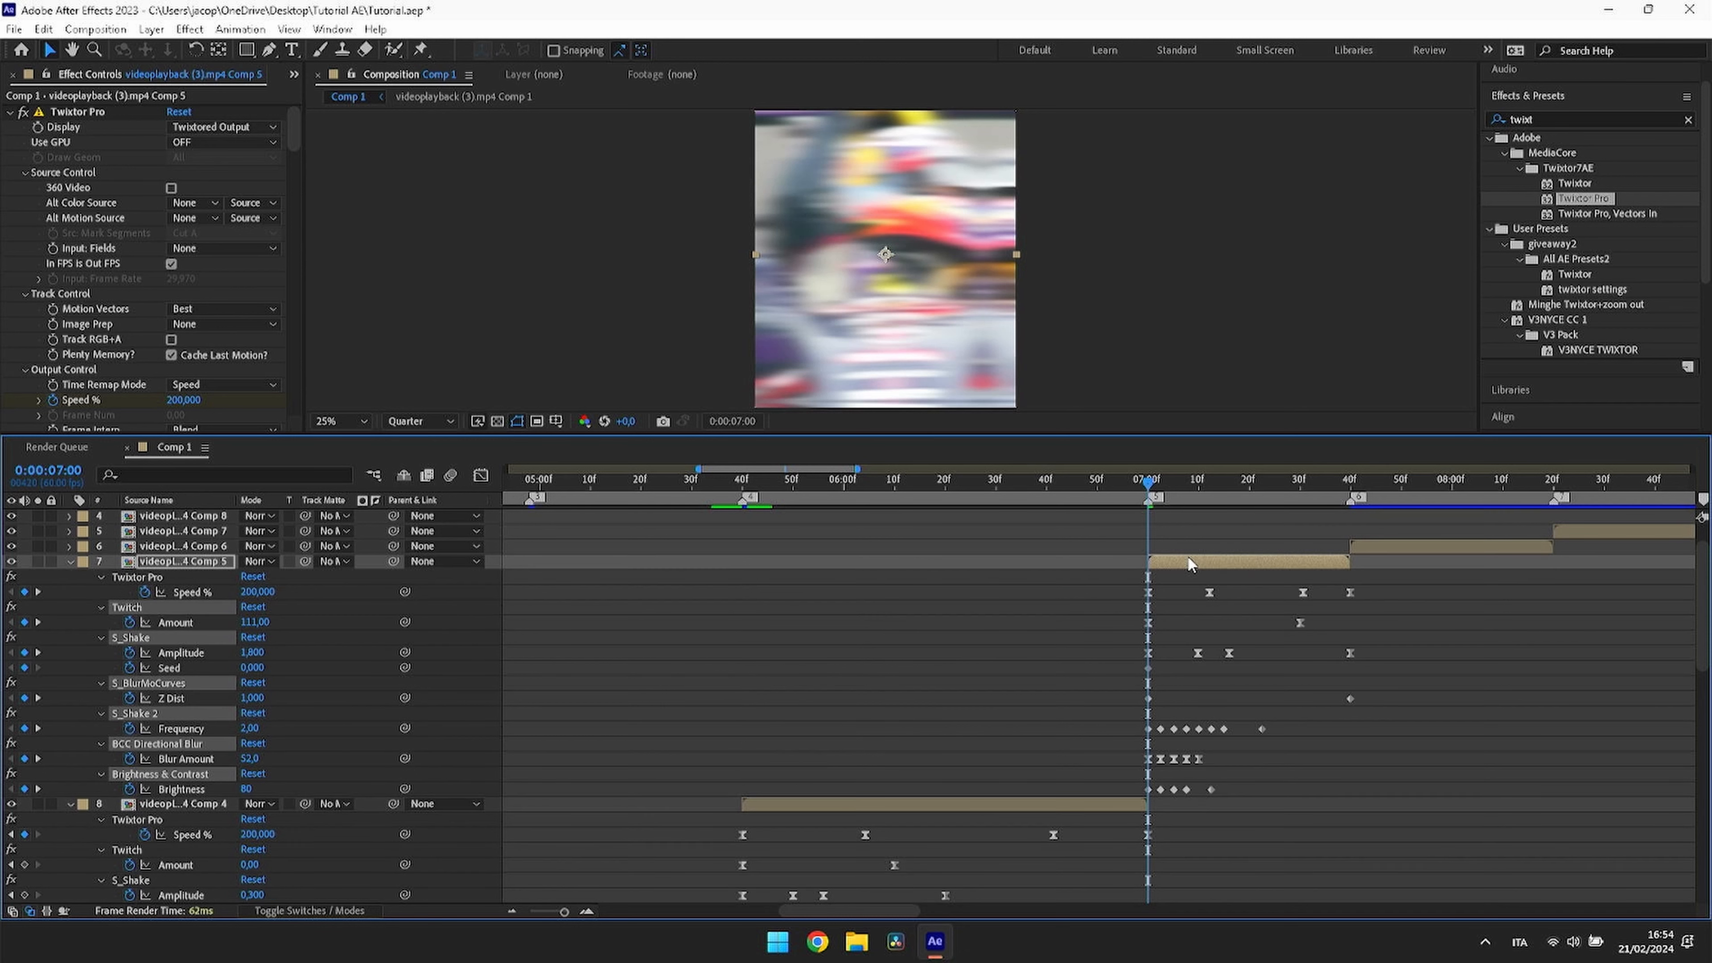
# Step: Paste the copied effects onto the Comp 6 clip with the playhead at its starting marker, 0:00:07:40
pyautogui.rightClick(1352, 495)
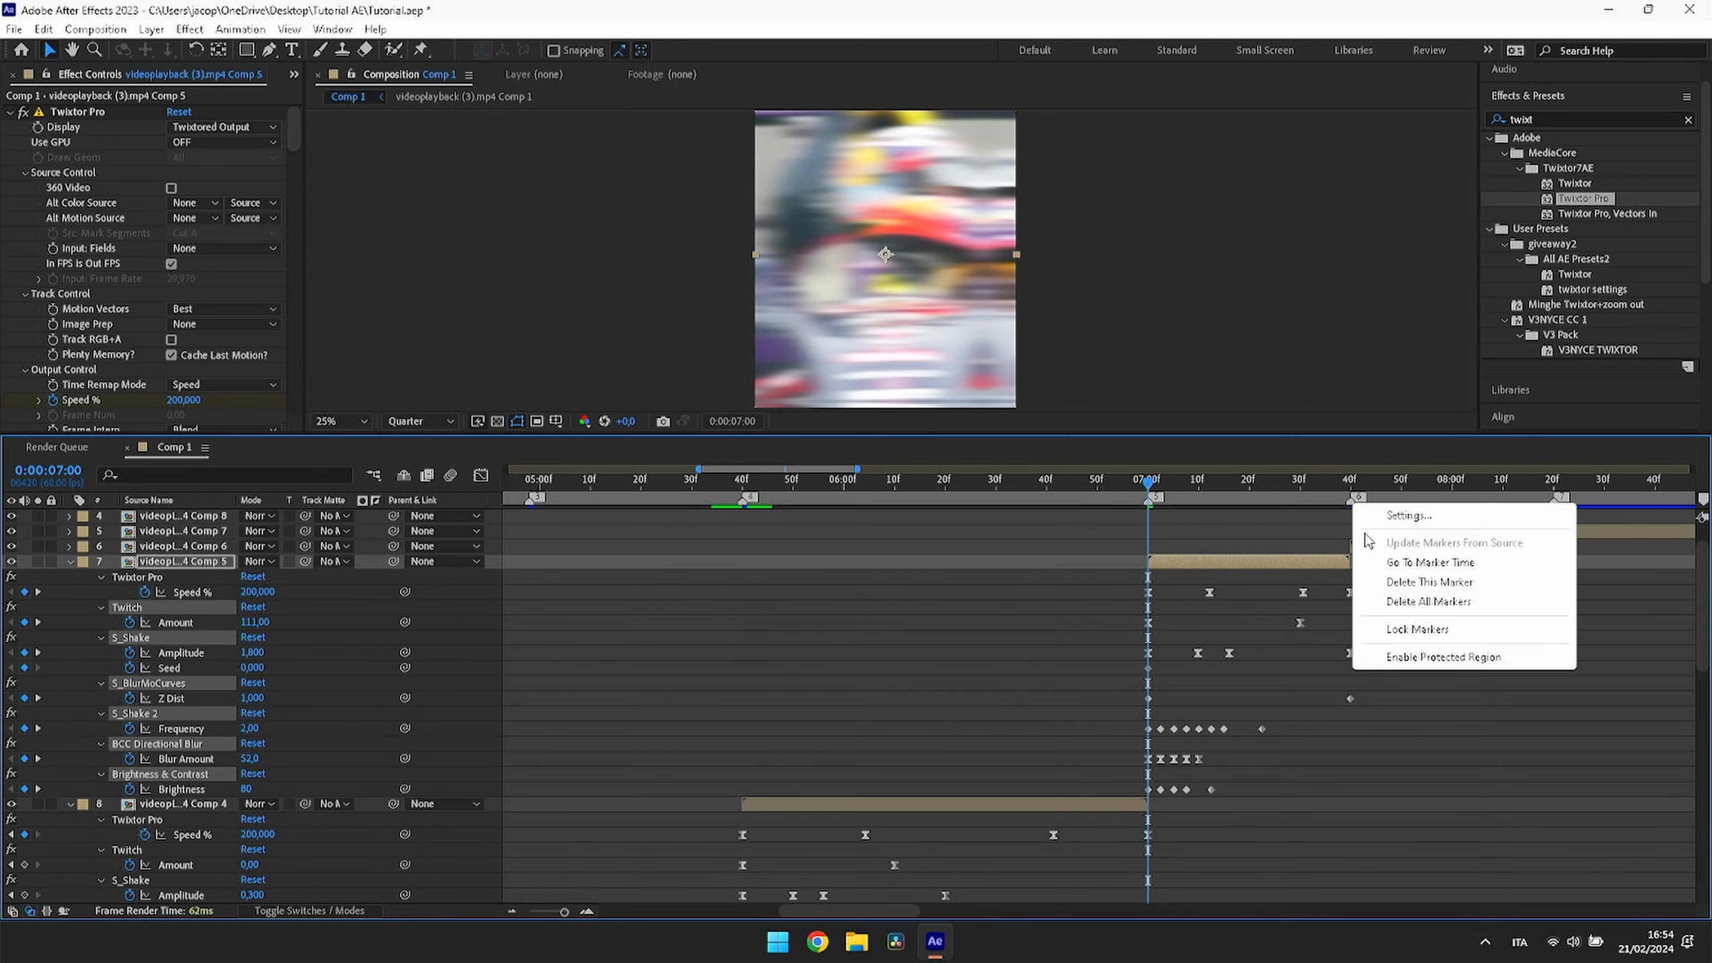
pyautogui.click(1386, 554)
pyautogui.click(1379, 547)
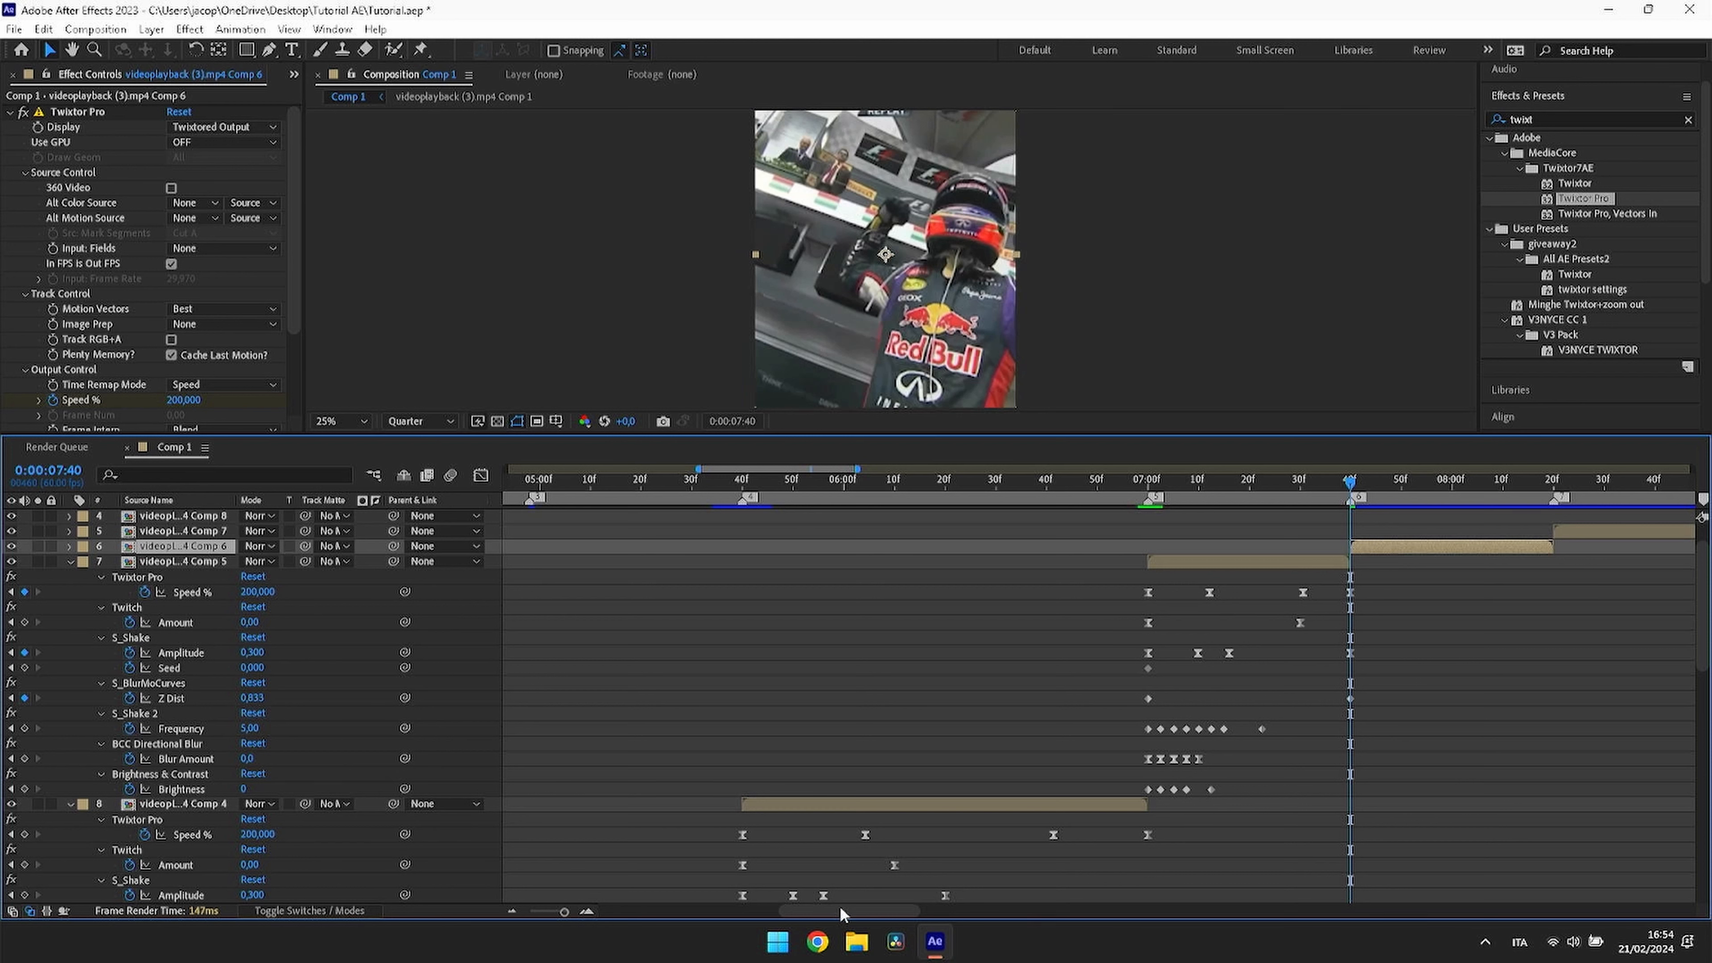
pyautogui.moveTo(864, 909); pyautogui.dragTo(941, 916)
# Step: Reveal the Comp 6 keyframes, and paste the copied effects onto the Comp 7 clip at its starting marker, 0:00:08:20
pyautogui.rightClick(914, 498)
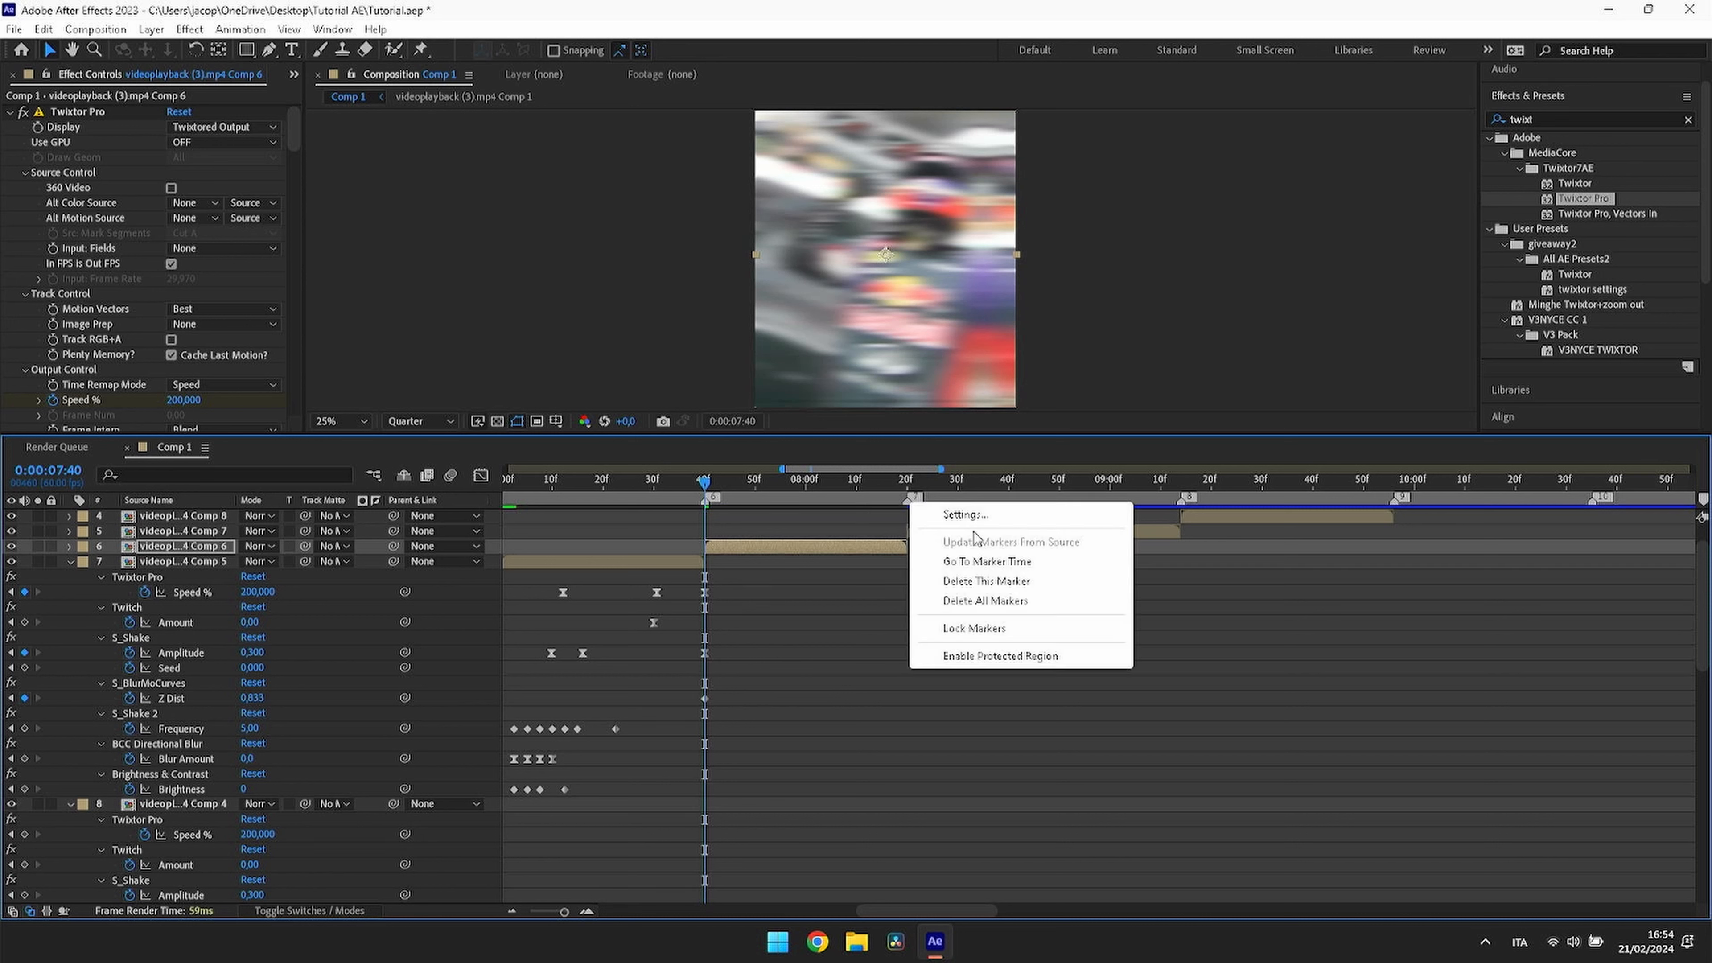
pyautogui.click(980, 567)
pyautogui.click(958, 534)
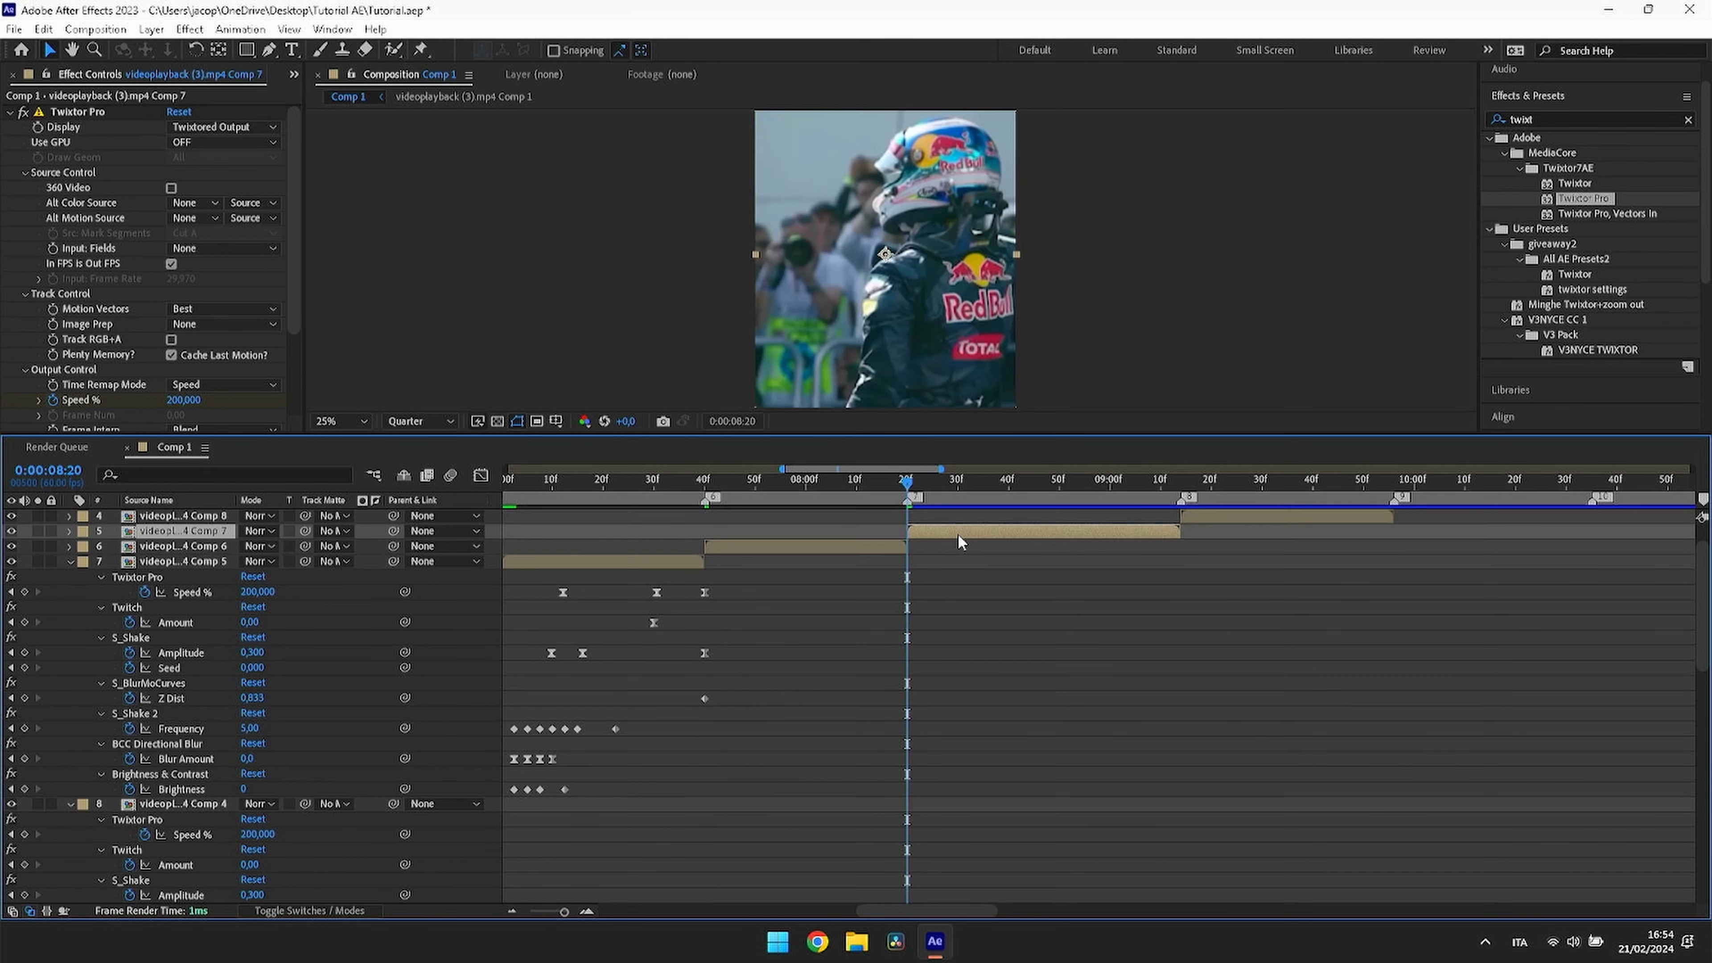
pyautogui.click(837, 543)
pyautogui.press('u')
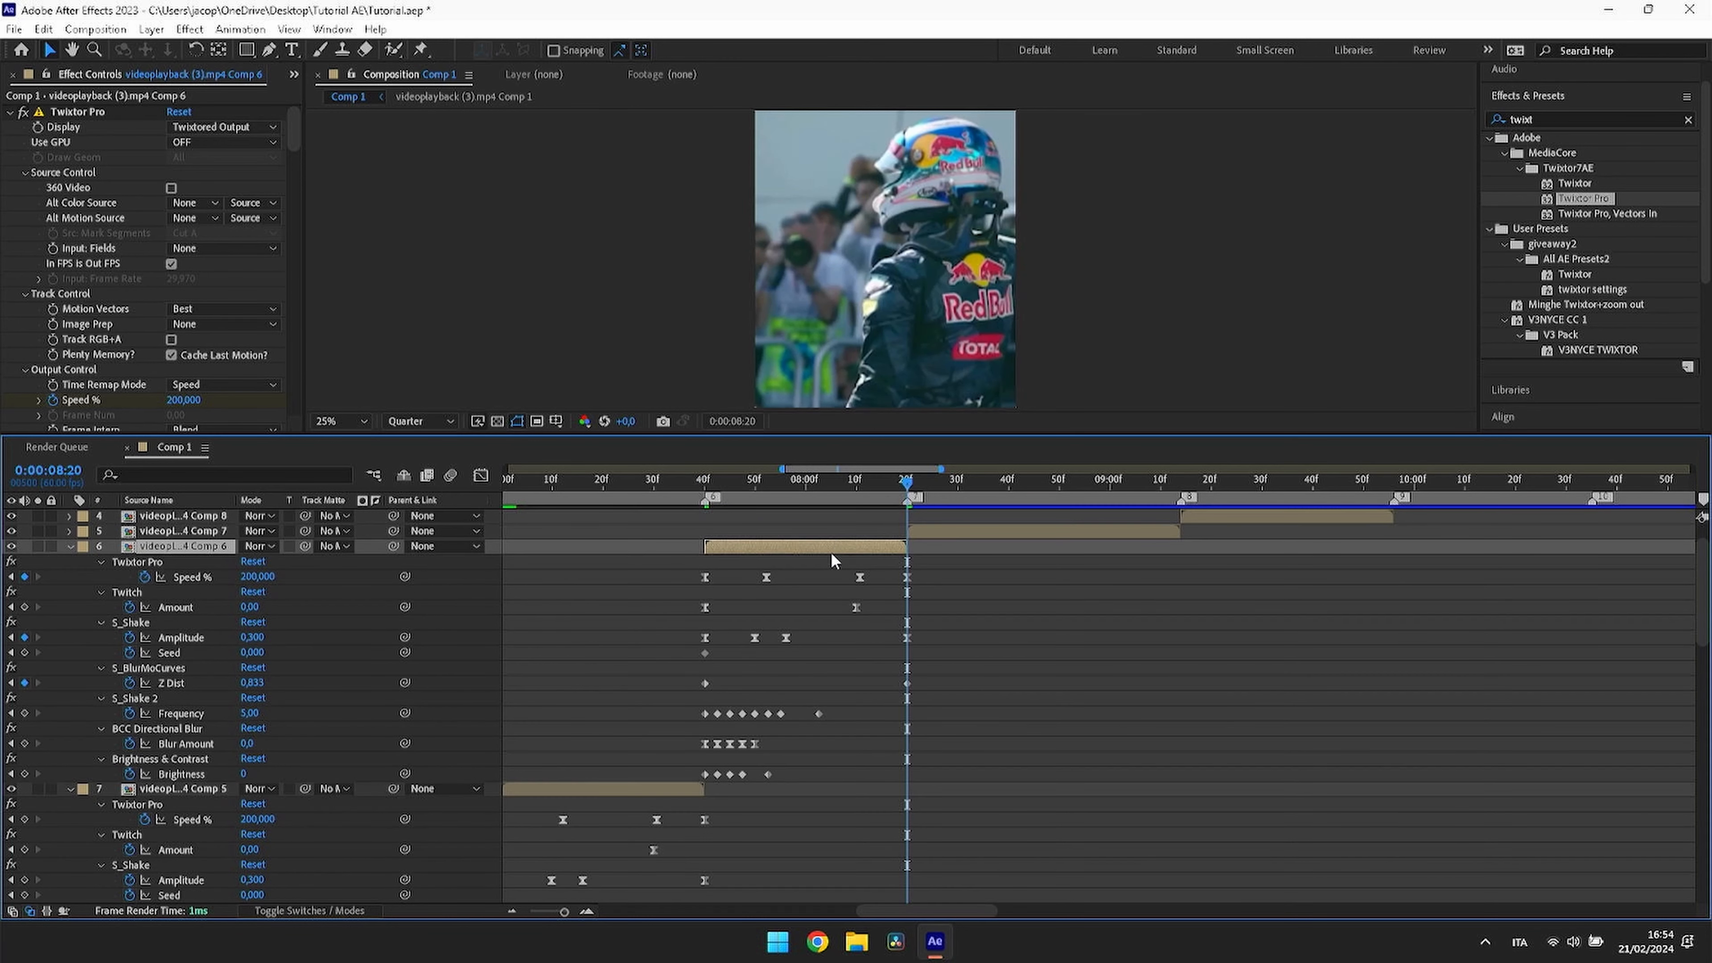
pyautogui.click(965, 536)
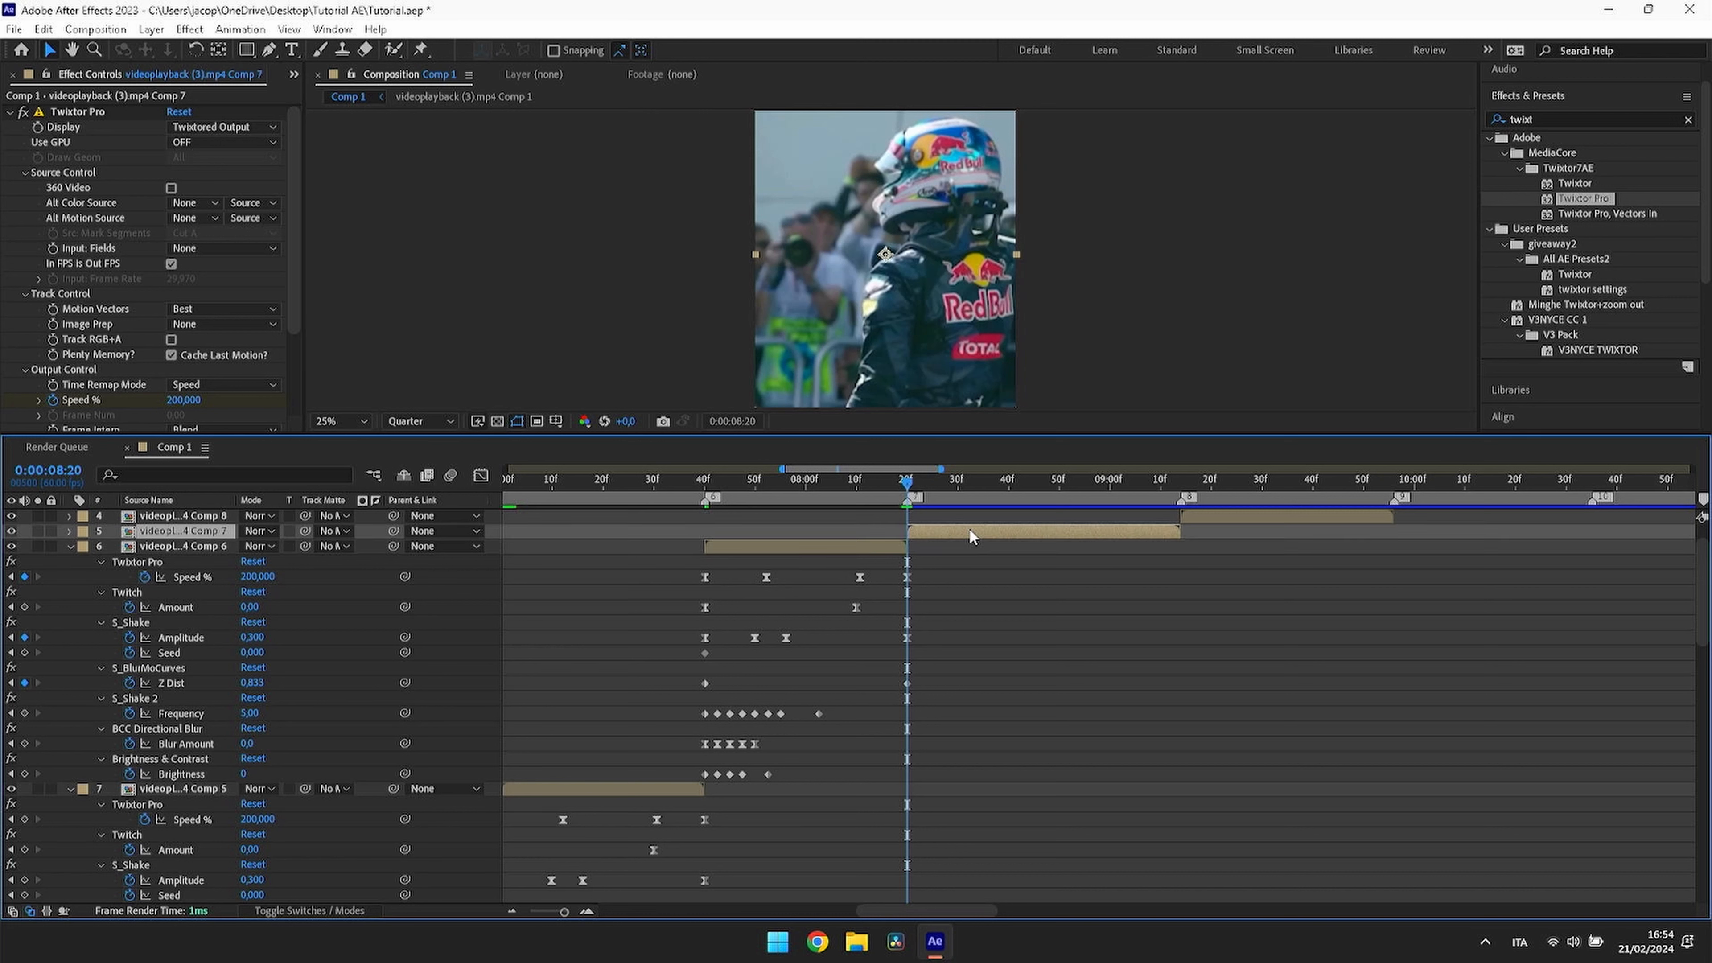
pyautogui.press('u')
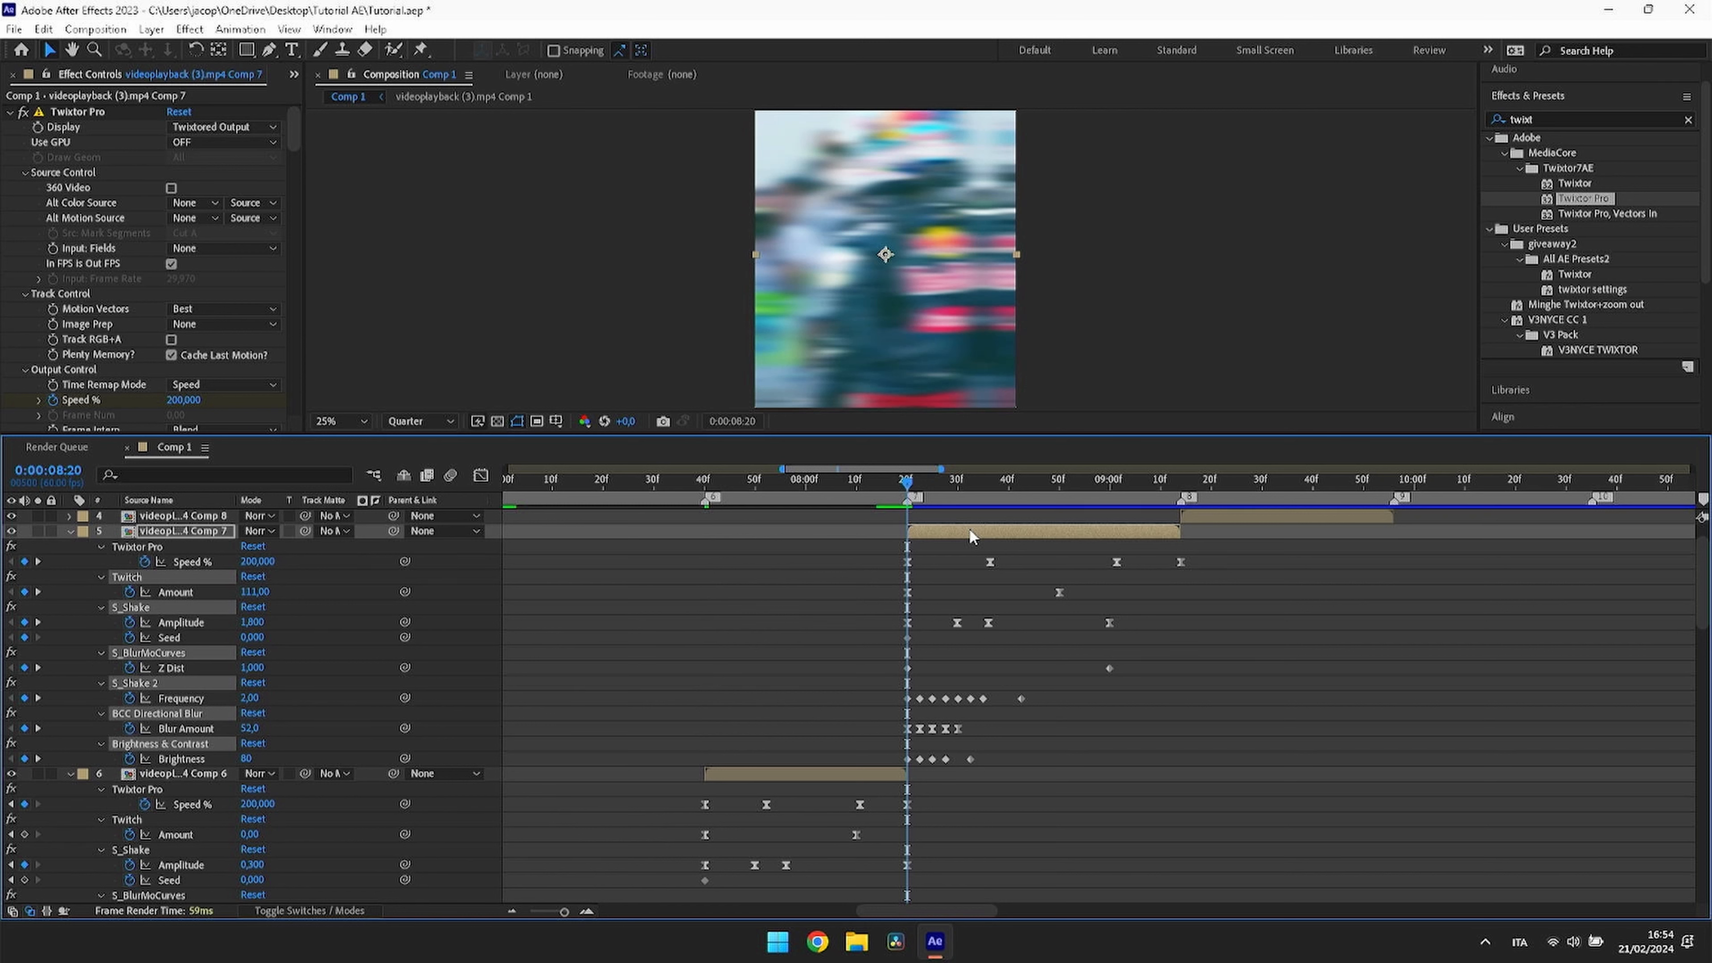
# Step: Paste the copied effects onto the Comp 8 clip with the playhead at its starting marker, 0:00:09:14
pyautogui.rightClick(1180, 499)
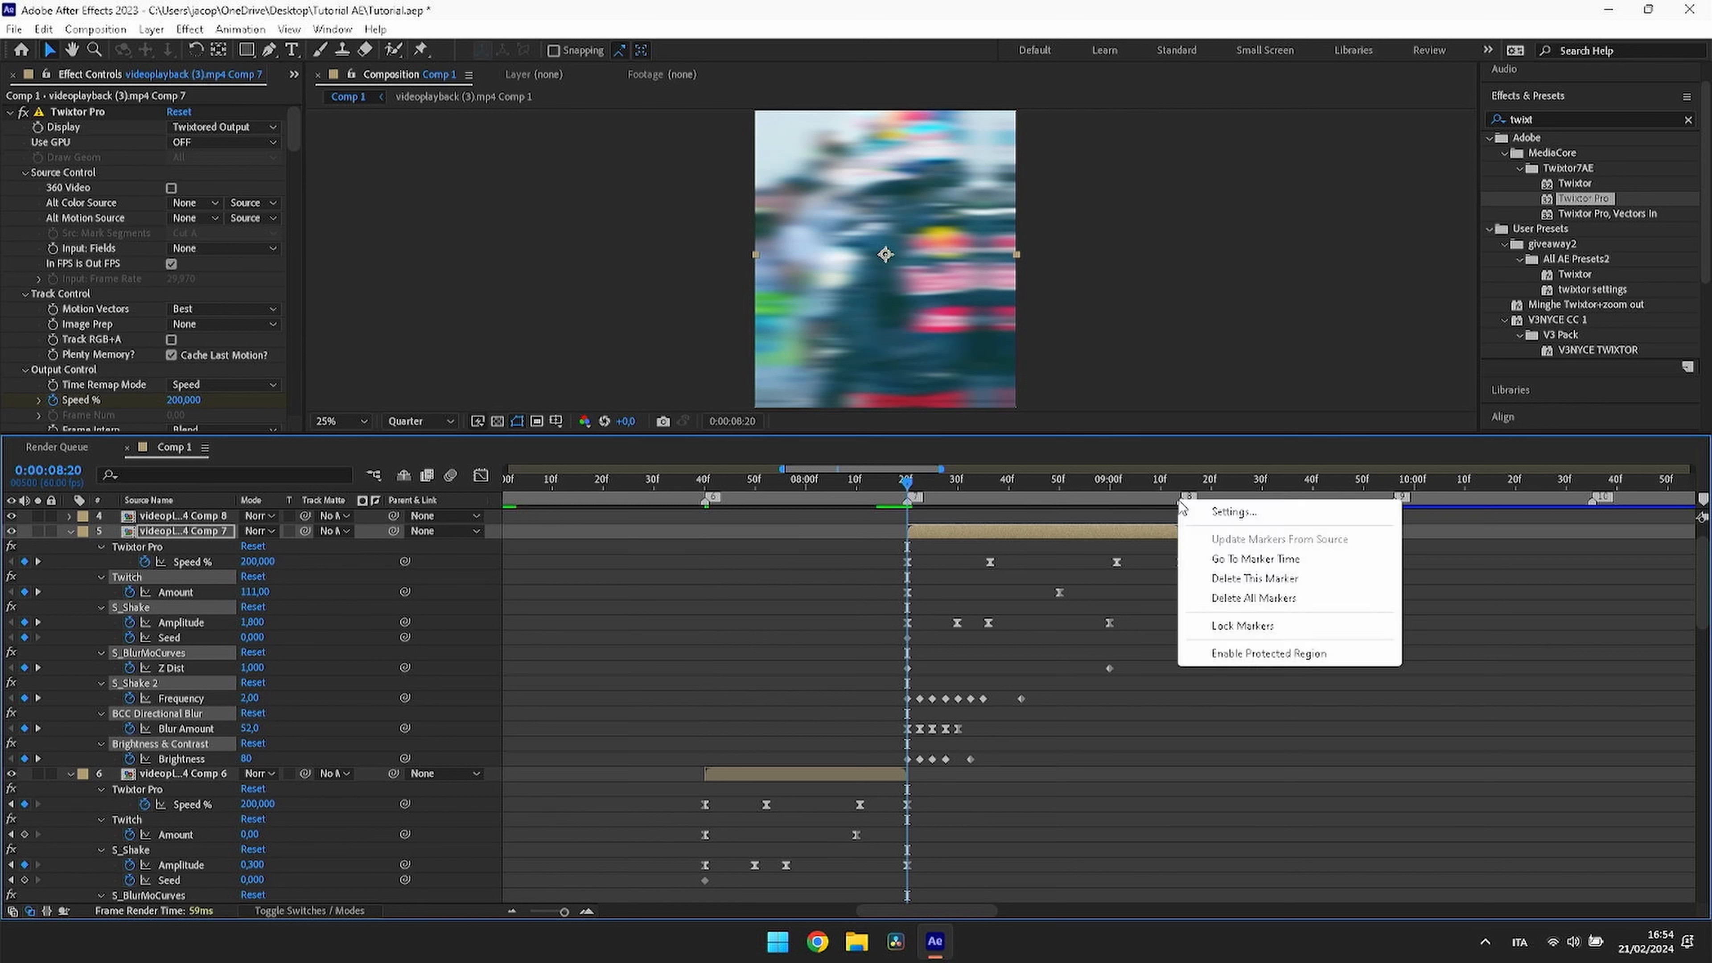
pyautogui.click(1231, 568)
pyautogui.click(1260, 515)
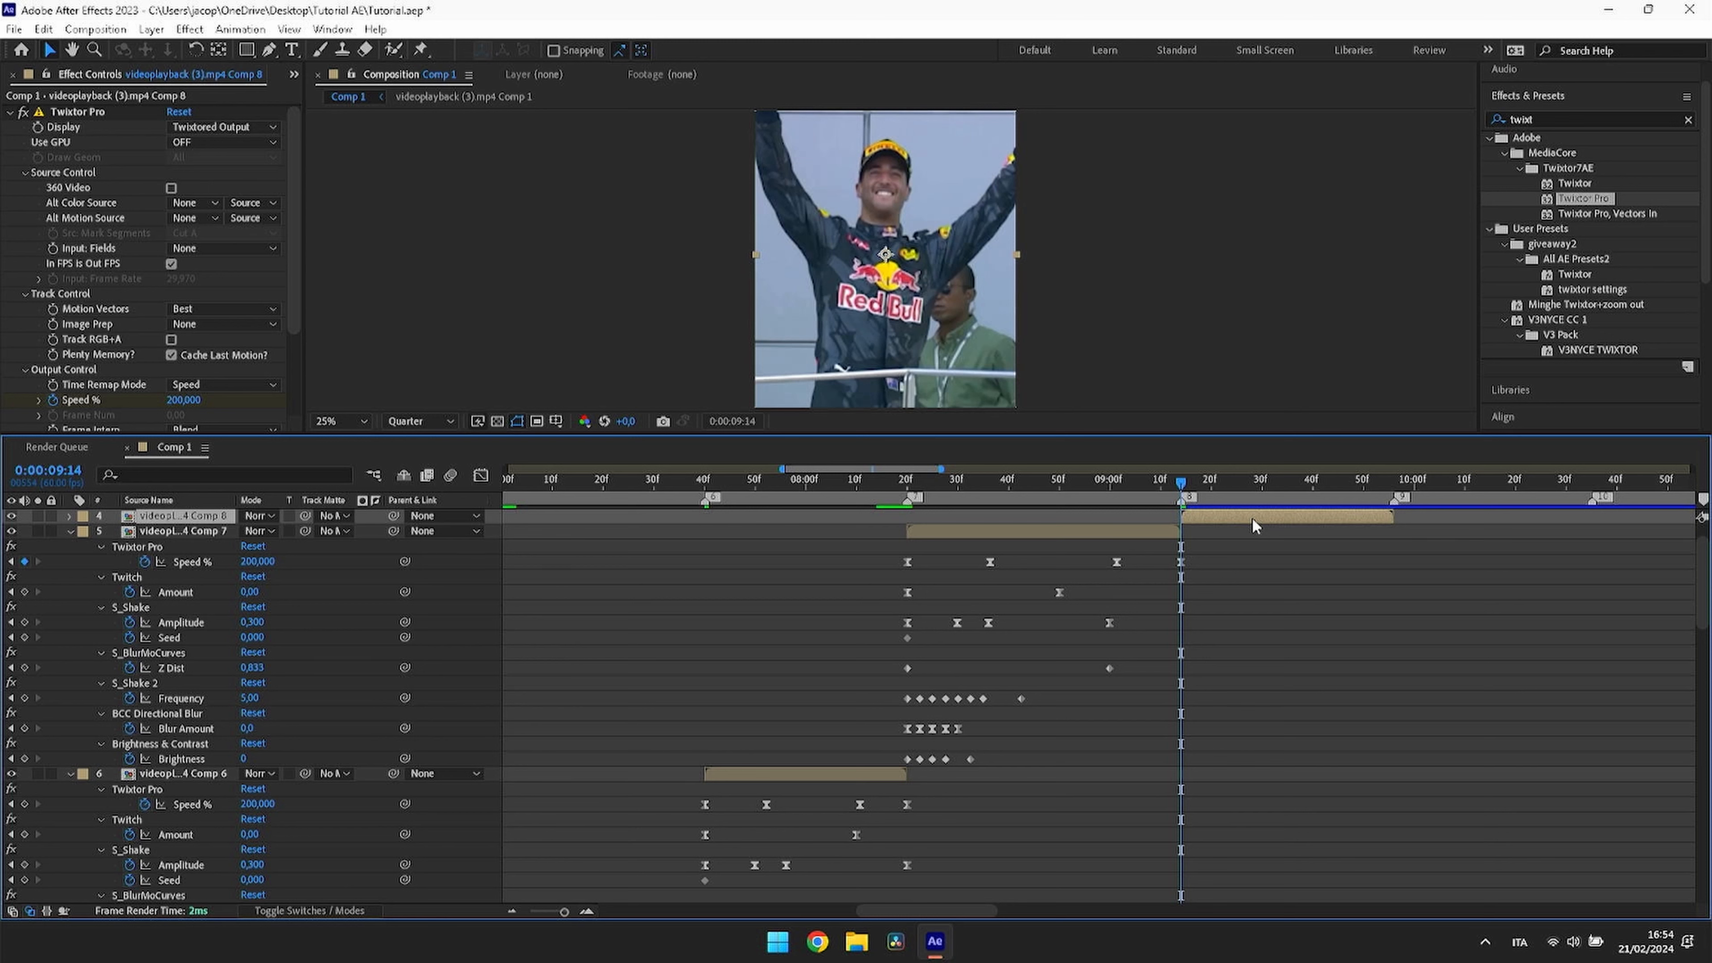
pyautogui.hotkey('ctrl', 'v')
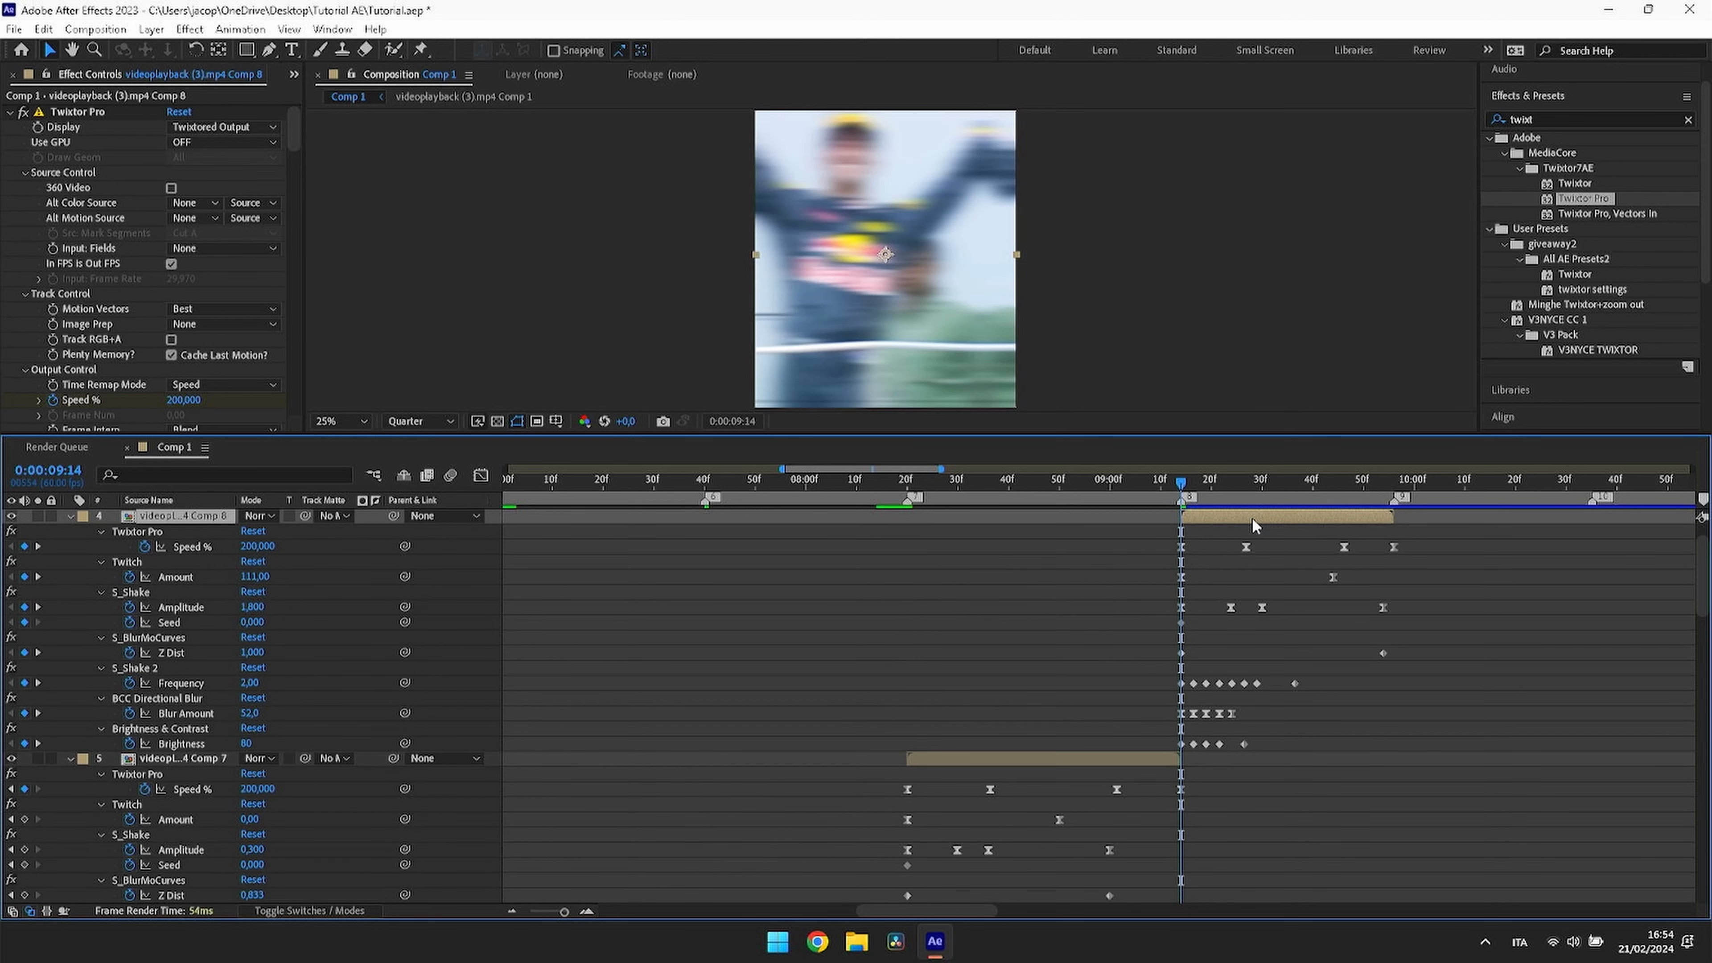
# Step: Paste the copied effects onto the Comp 9 clip with the playhead at its starting marker, 0:00:09:56
pyautogui.moveTo(940, 906); pyautogui.dragTo(992, 910)
pyautogui.scroll(2, 962, 810)
pyautogui.click(1005, 547)
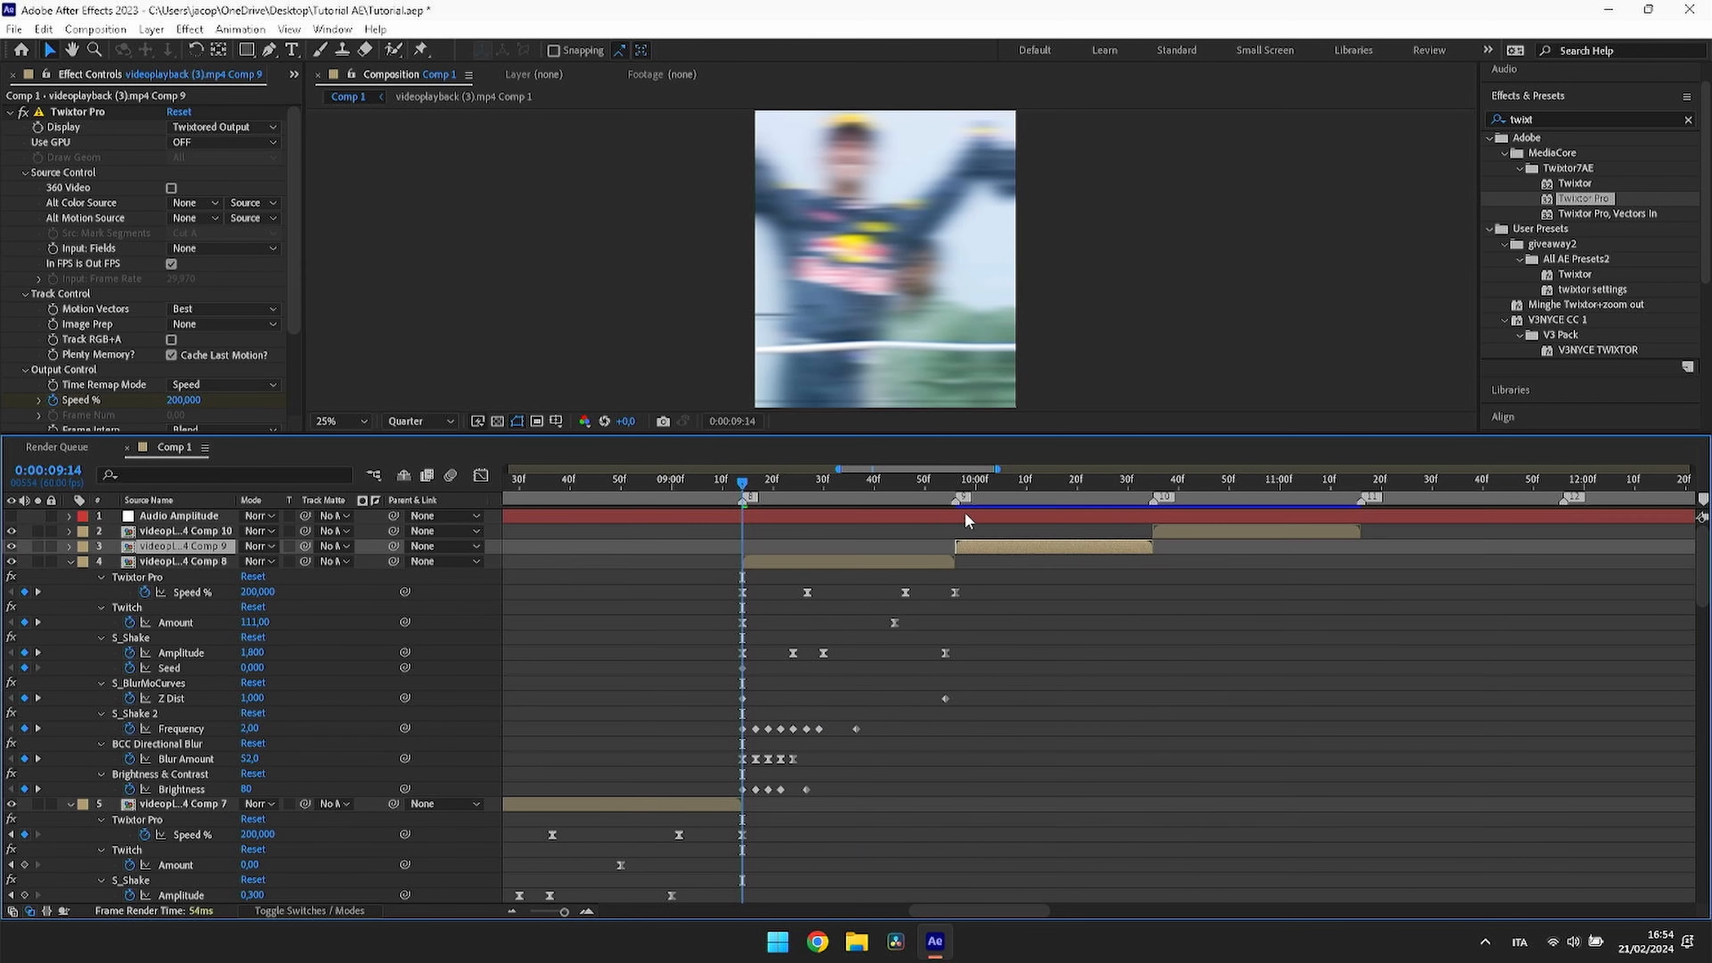
pyautogui.rightClick(955, 499)
pyautogui.click(1028, 563)
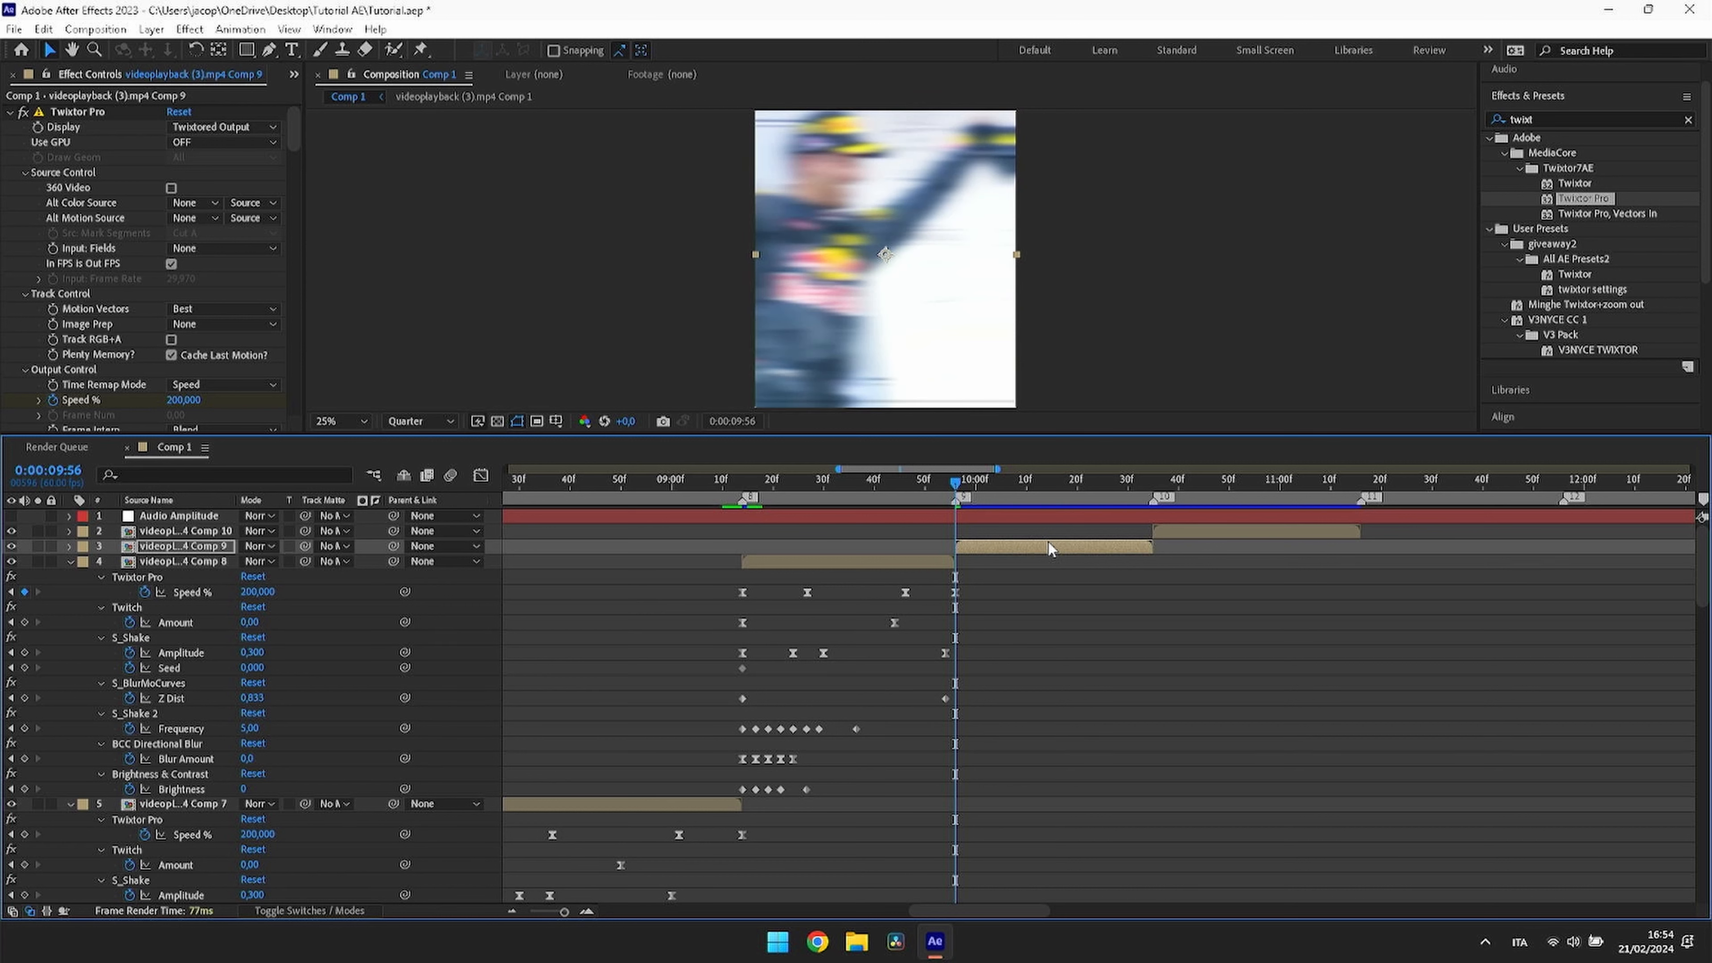
pyautogui.hotkey('ctrl', 'v')
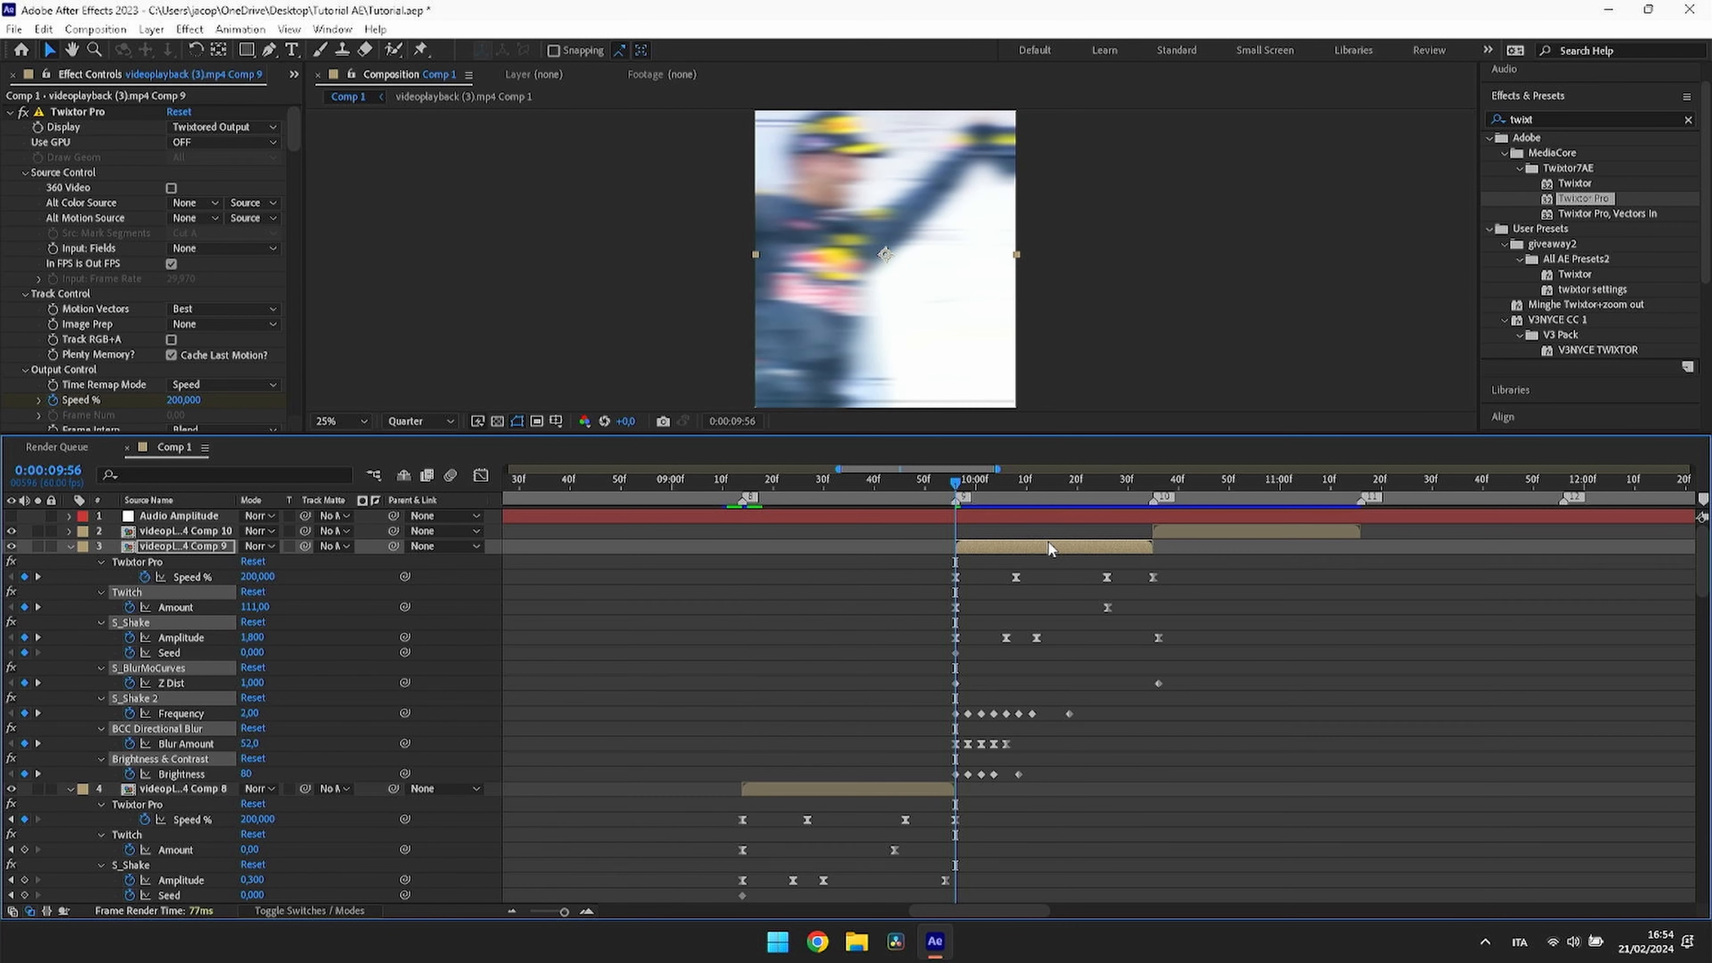
# Step: Compress Comp 9's S_Shake Amplitude and S_BlurMoCurves Z Dist keyframes so the last ones land on the clip's end marker at 0:00:10:35
pyautogui.click(1182, 530)
pyautogui.click(1148, 500)
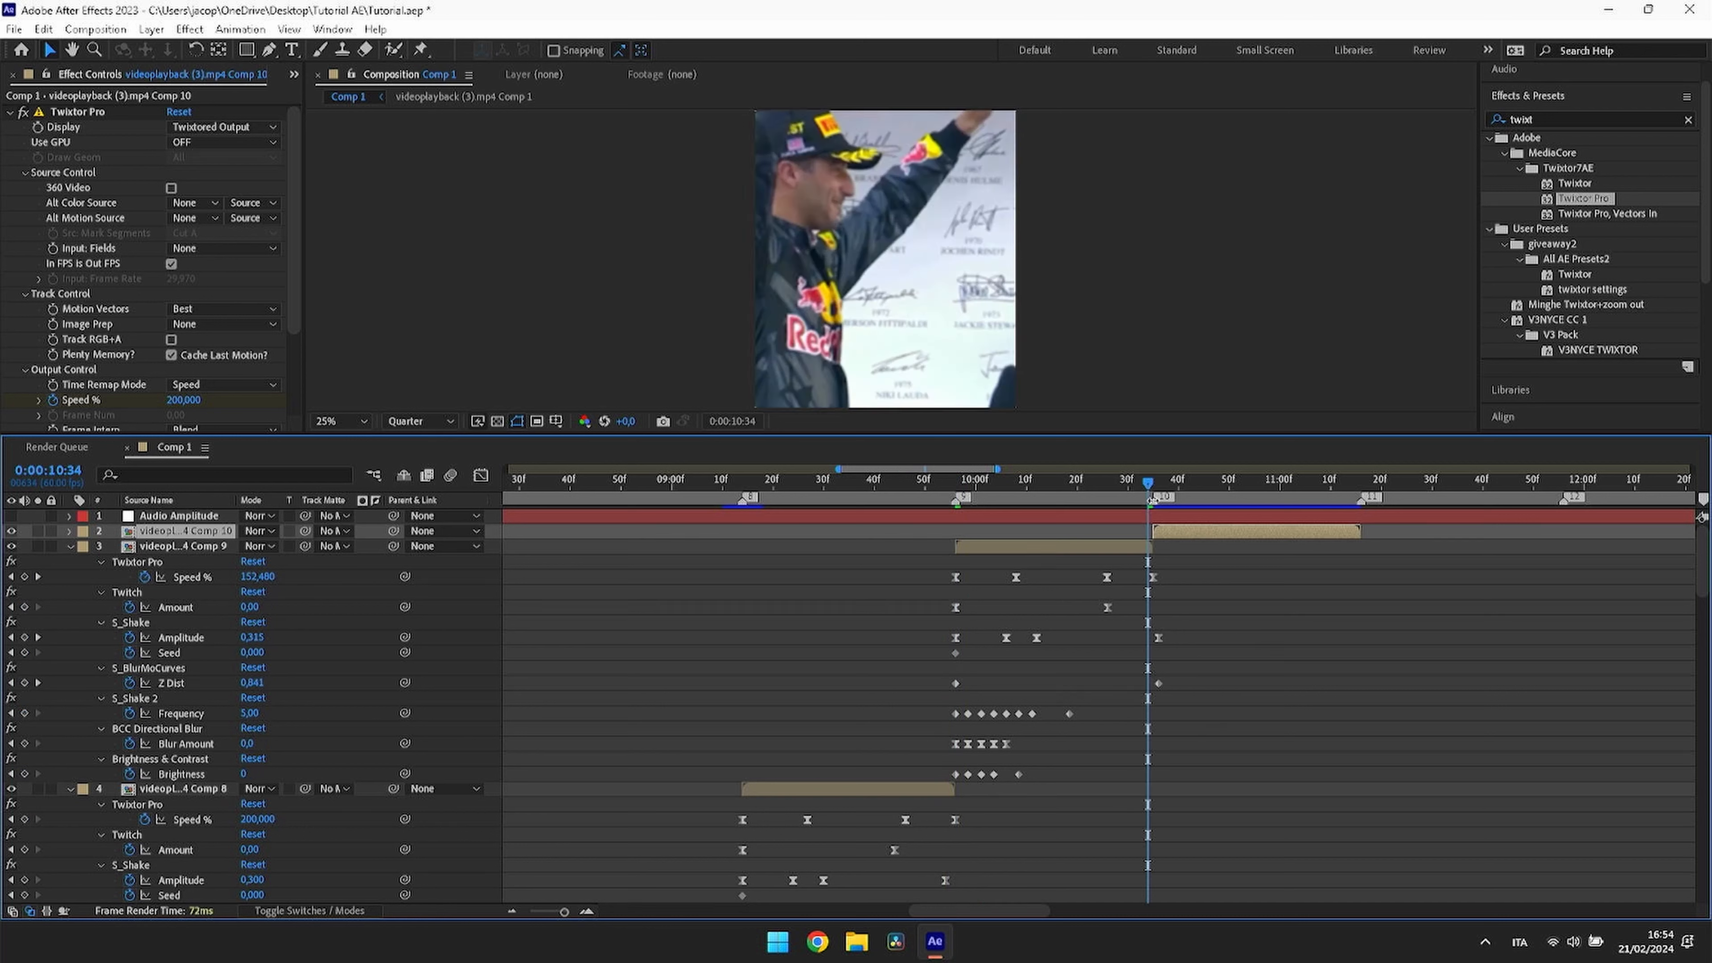
pyautogui.rightClick(1149, 499)
pyautogui.click(1210, 559)
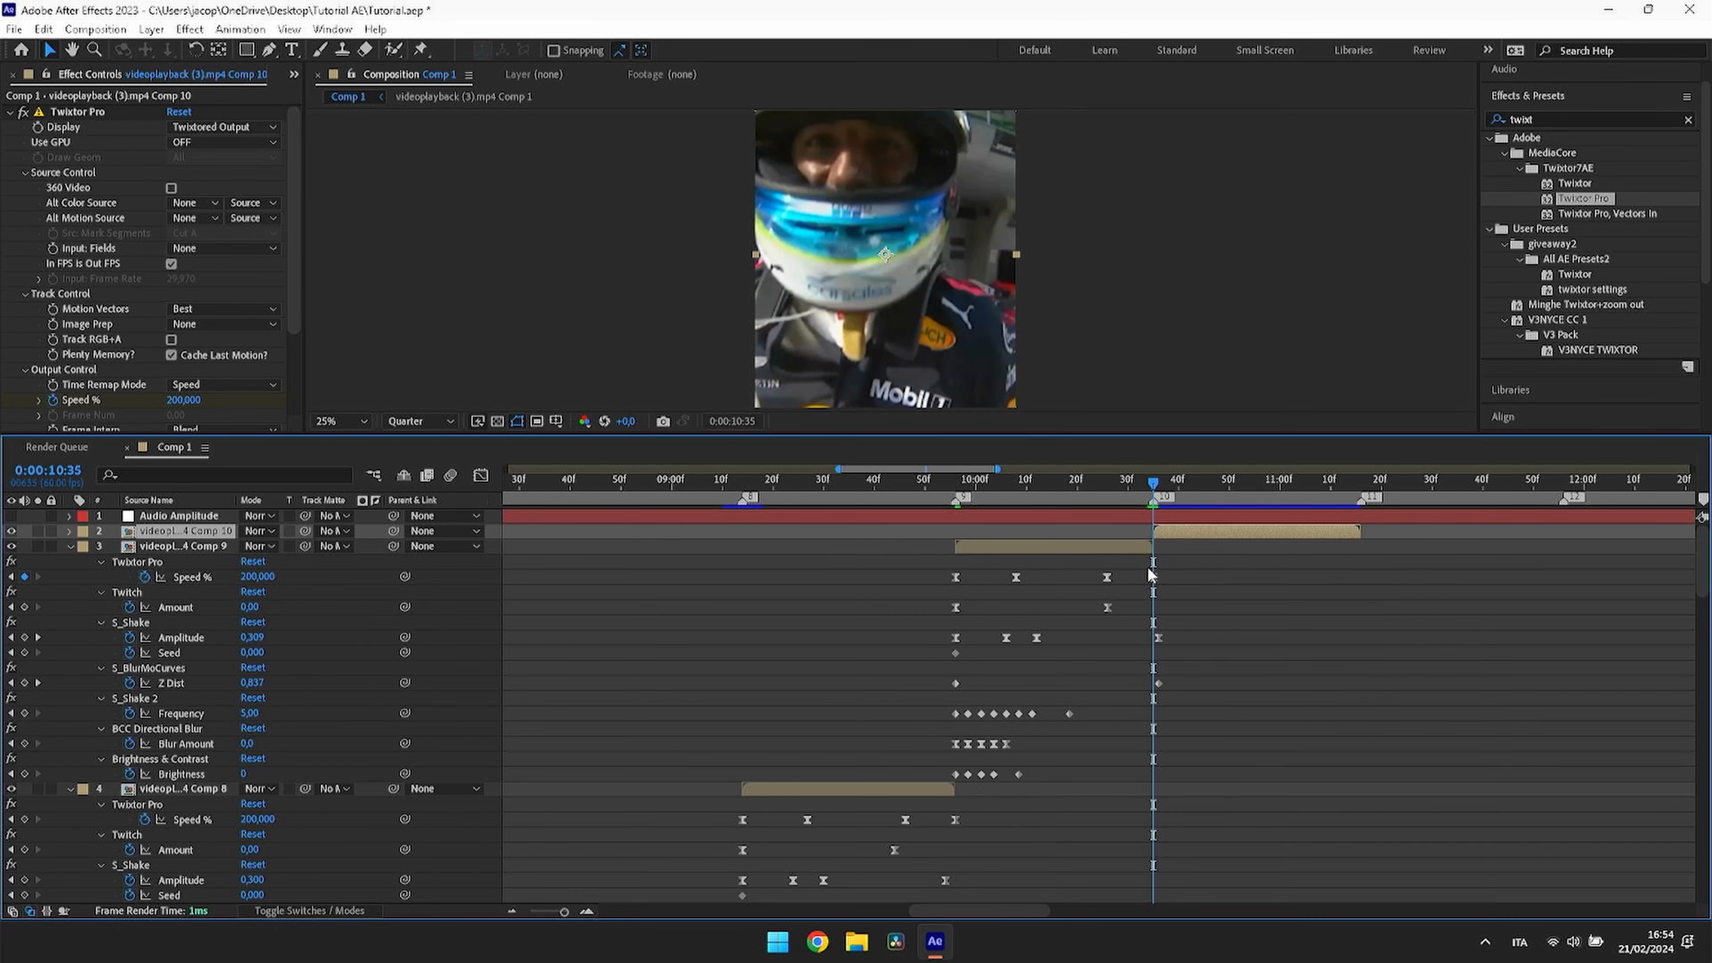
pyautogui.moveTo(934, 624); pyautogui.dragTo(1190, 729)
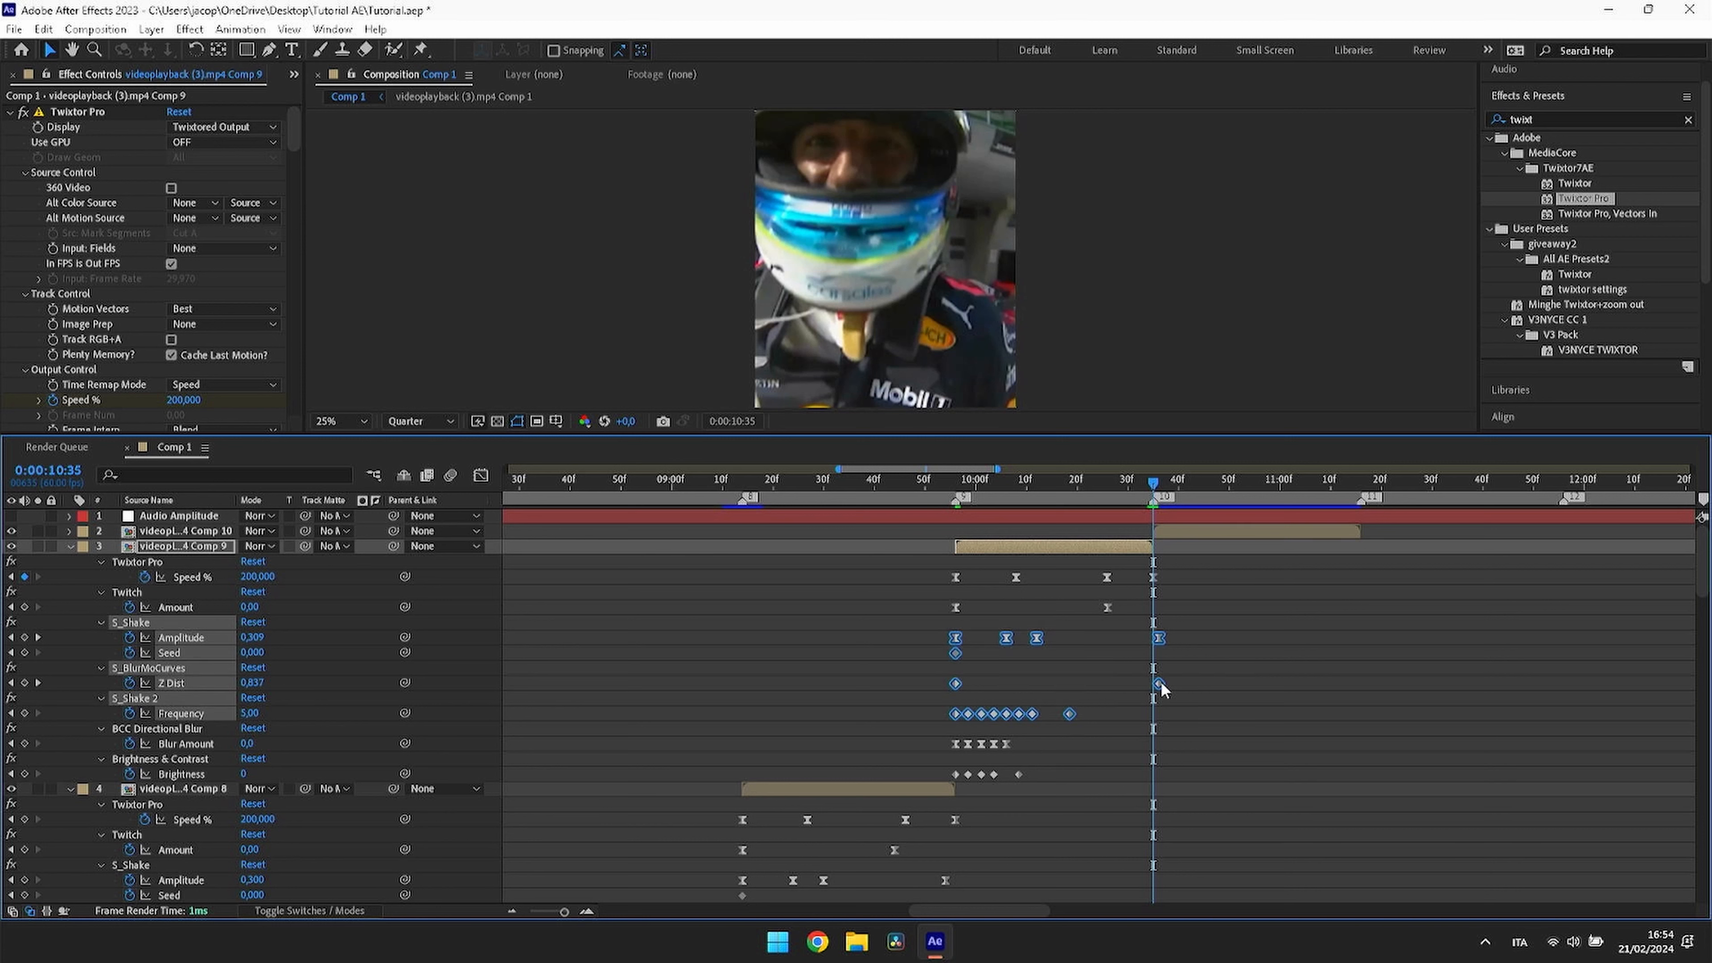
pyautogui.click(1192, 719)
pyautogui.moveTo(927, 629); pyautogui.dragTo(1154, 684)
# Step: Paste the copied effects onto the Comp 10 clip at 0:00:10:35 and reveal its keyframes
pyautogui.click(1186, 527)
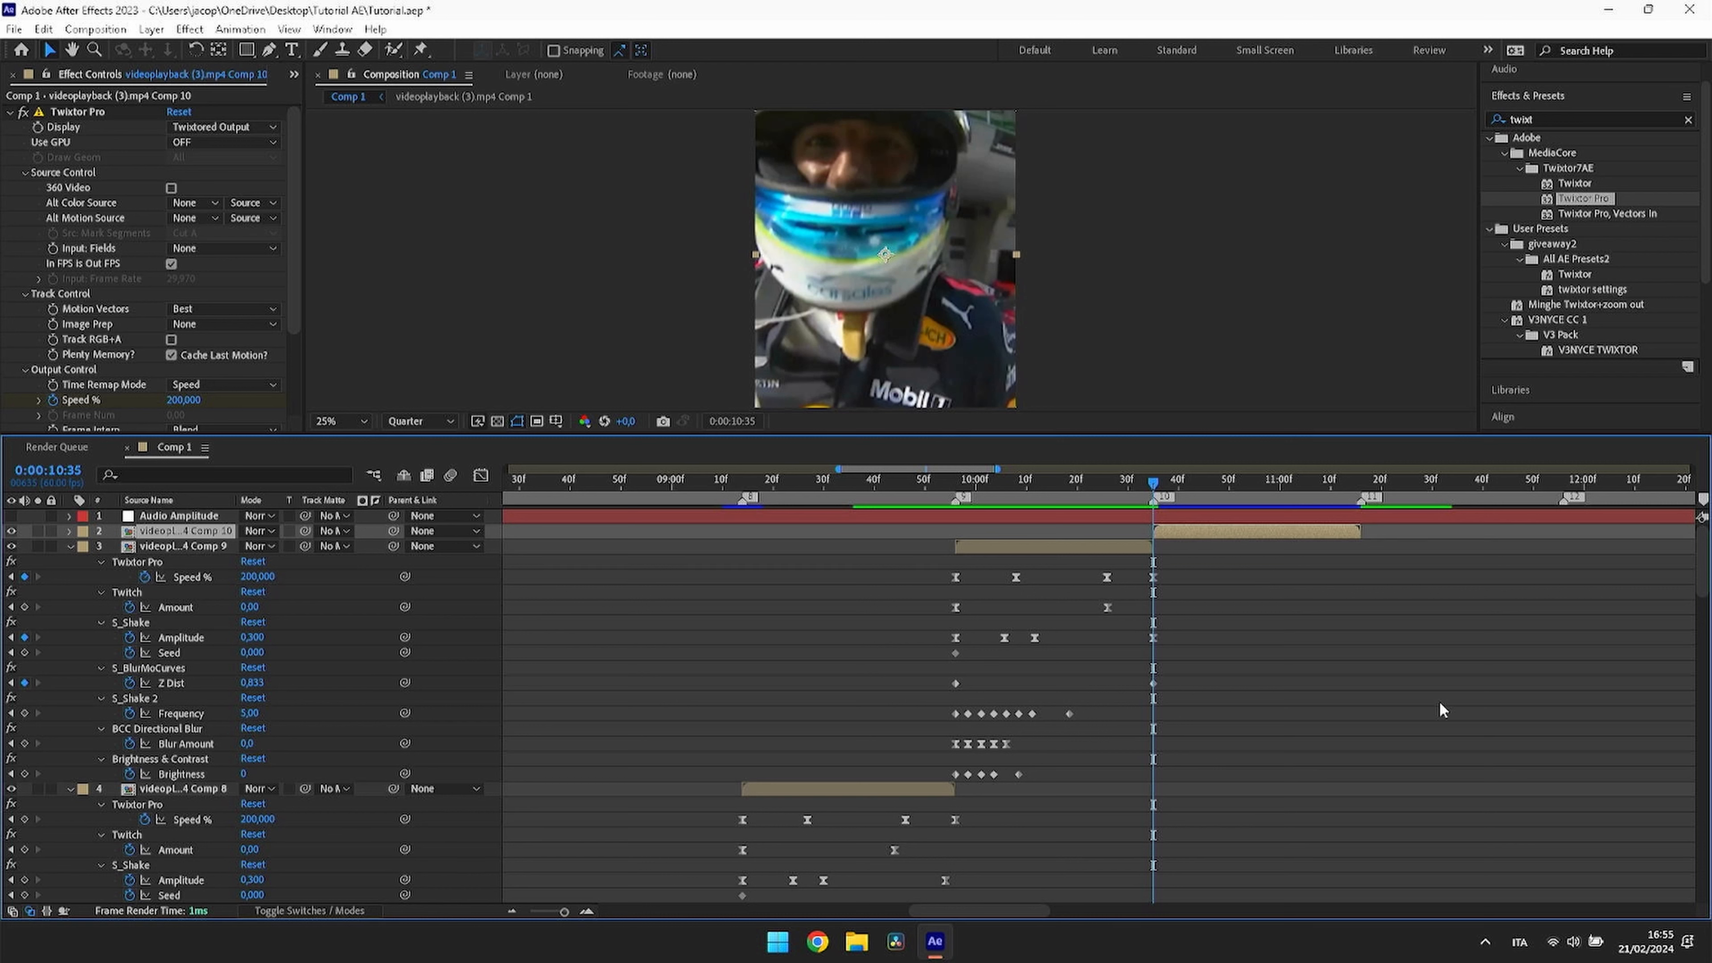
pyautogui.click(1237, 572)
pyautogui.click(1246, 533)
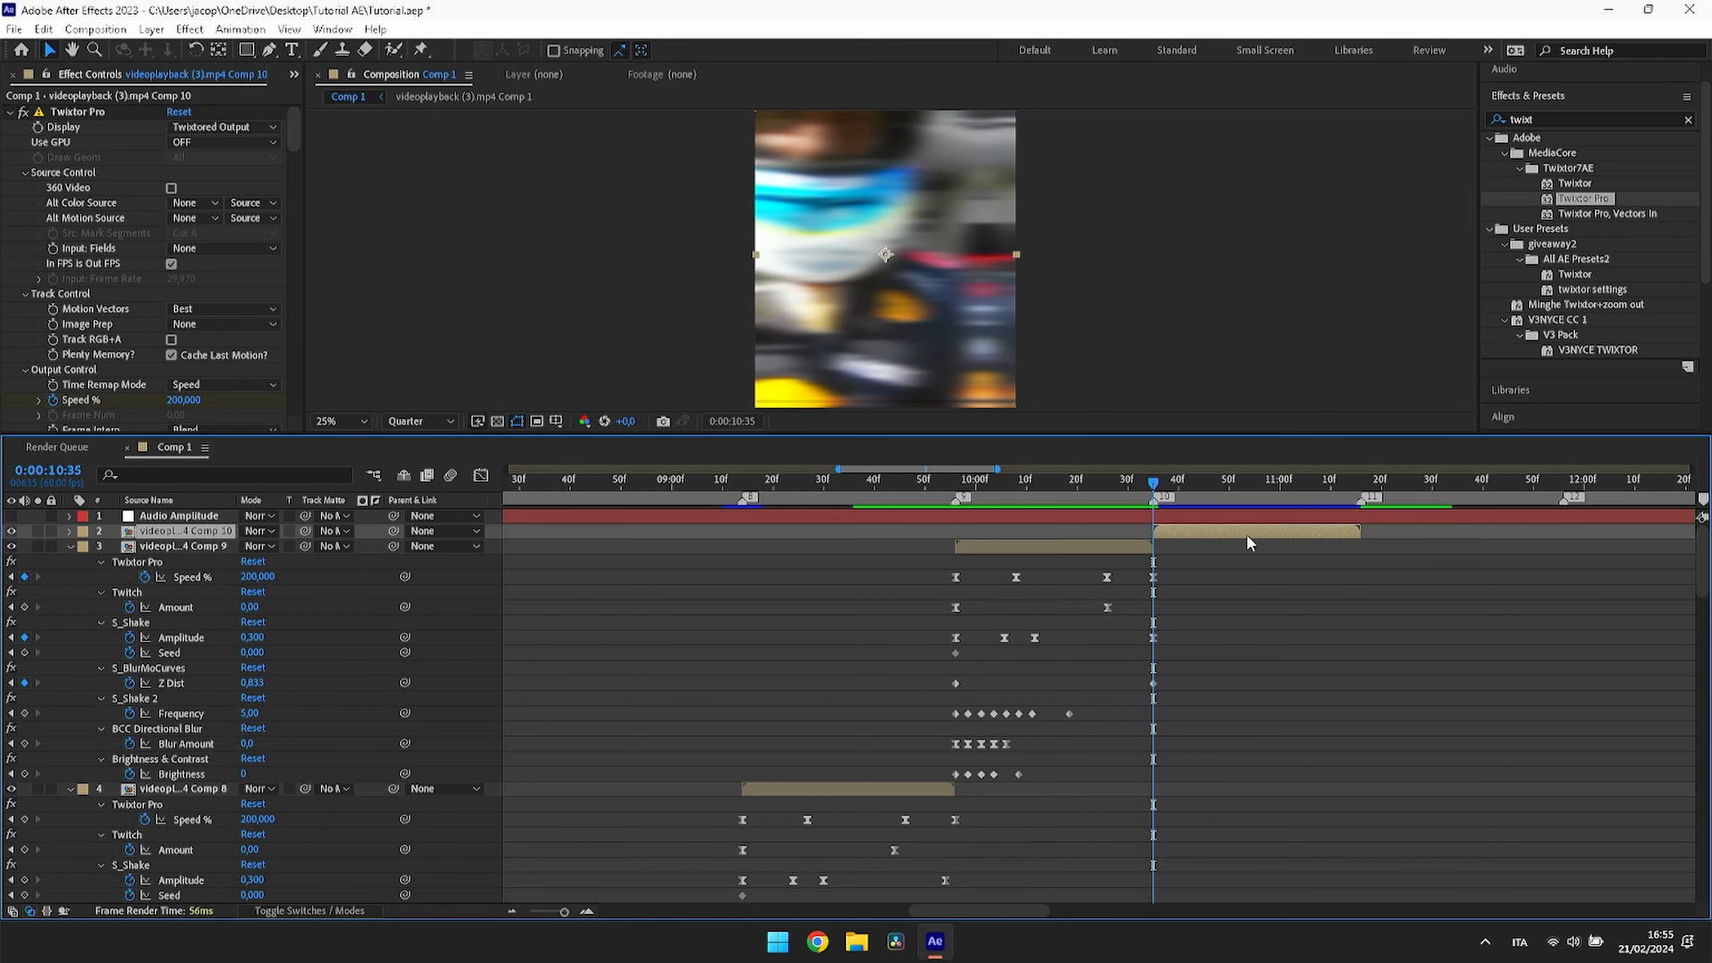
pyautogui.press('u')
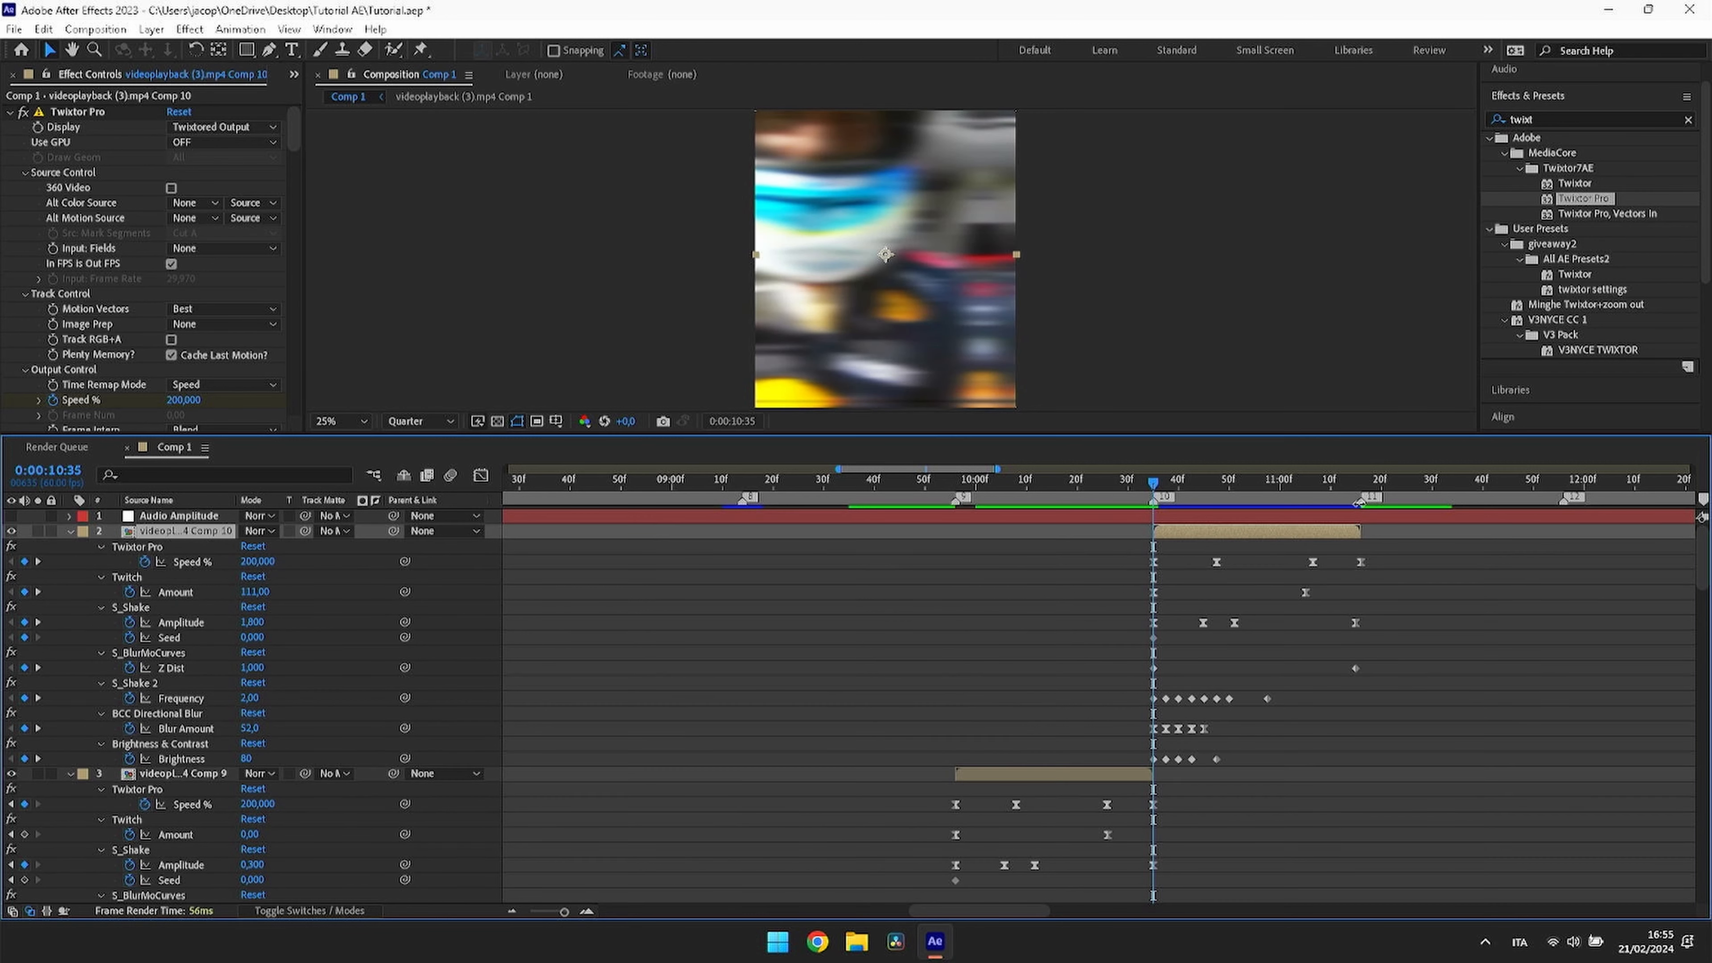
# Step: Move the playhead to the marker ending Comp 10, 0:00:11:16, deselect the clip and save the project
pyautogui.rightClick(1365, 500)
pyautogui.click(1407, 562)
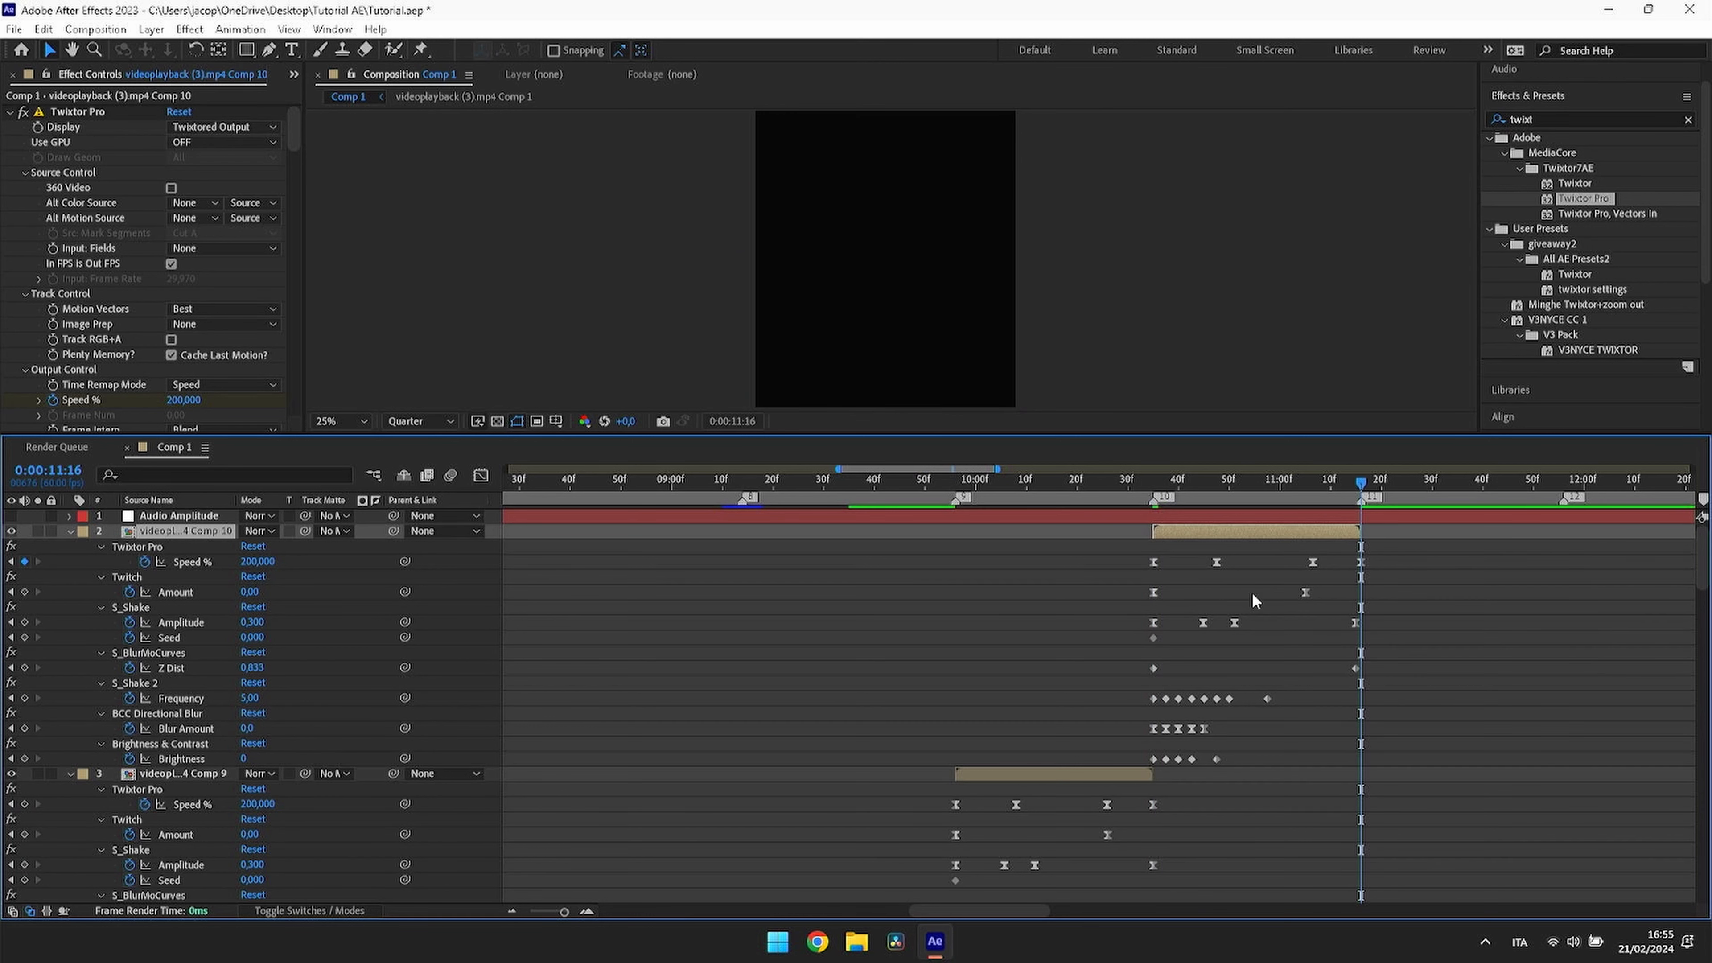
pyautogui.click(1446, 622)
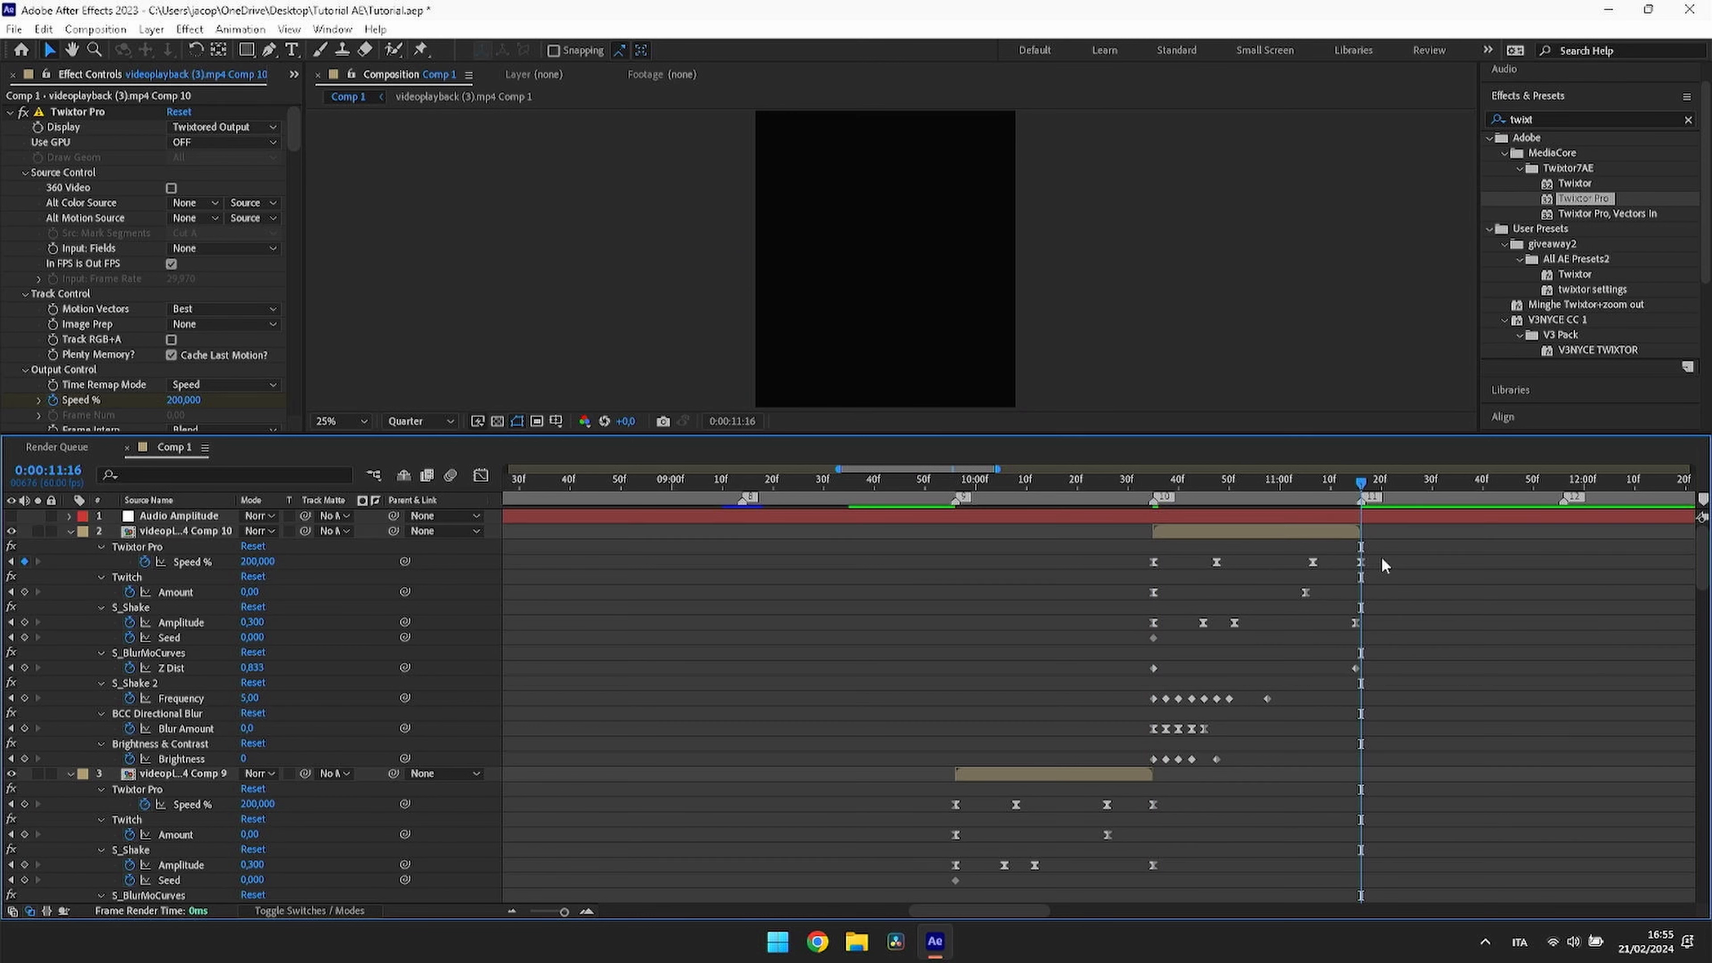
pyautogui.hotkey('ctrl', 's')
# Step: Collapse the revealed keyframe properties of every layer in the timeline and deselect everything
pyautogui.moveTo(1329, 491); pyautogui.dragTo(670, 613)
pyautogui.hotkey('ctrl', 'a')
pyautogui.press('u')
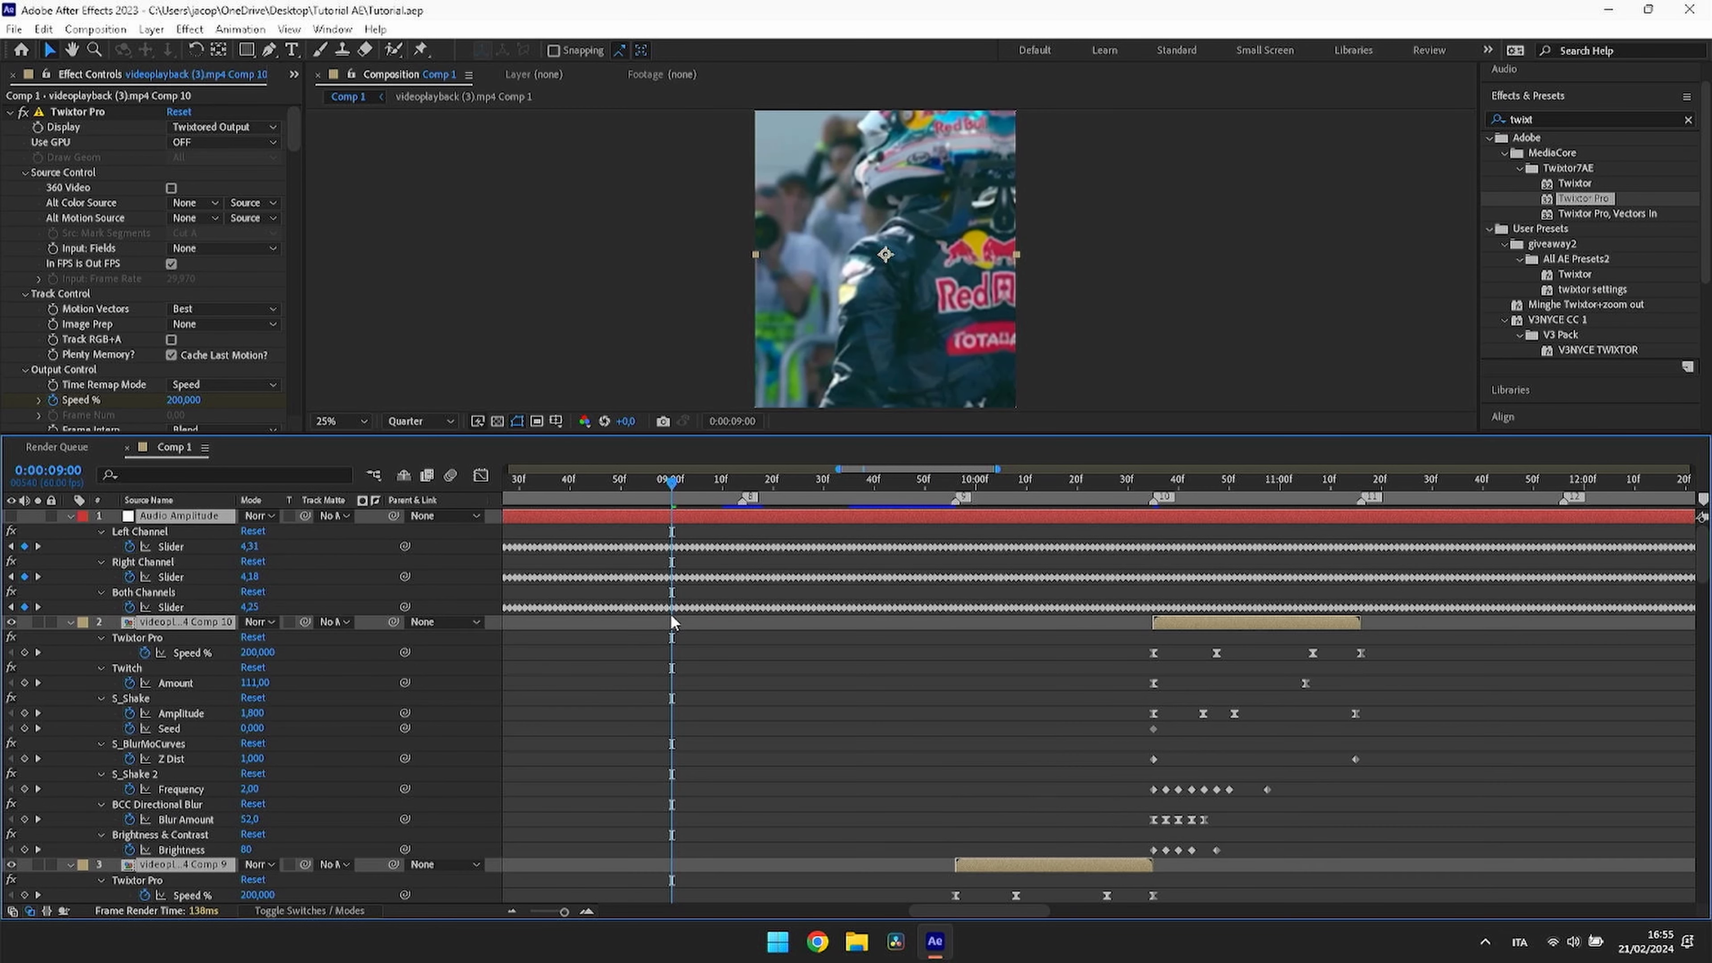
pyautogui.press('u')
pyautogui.click(793, 725)
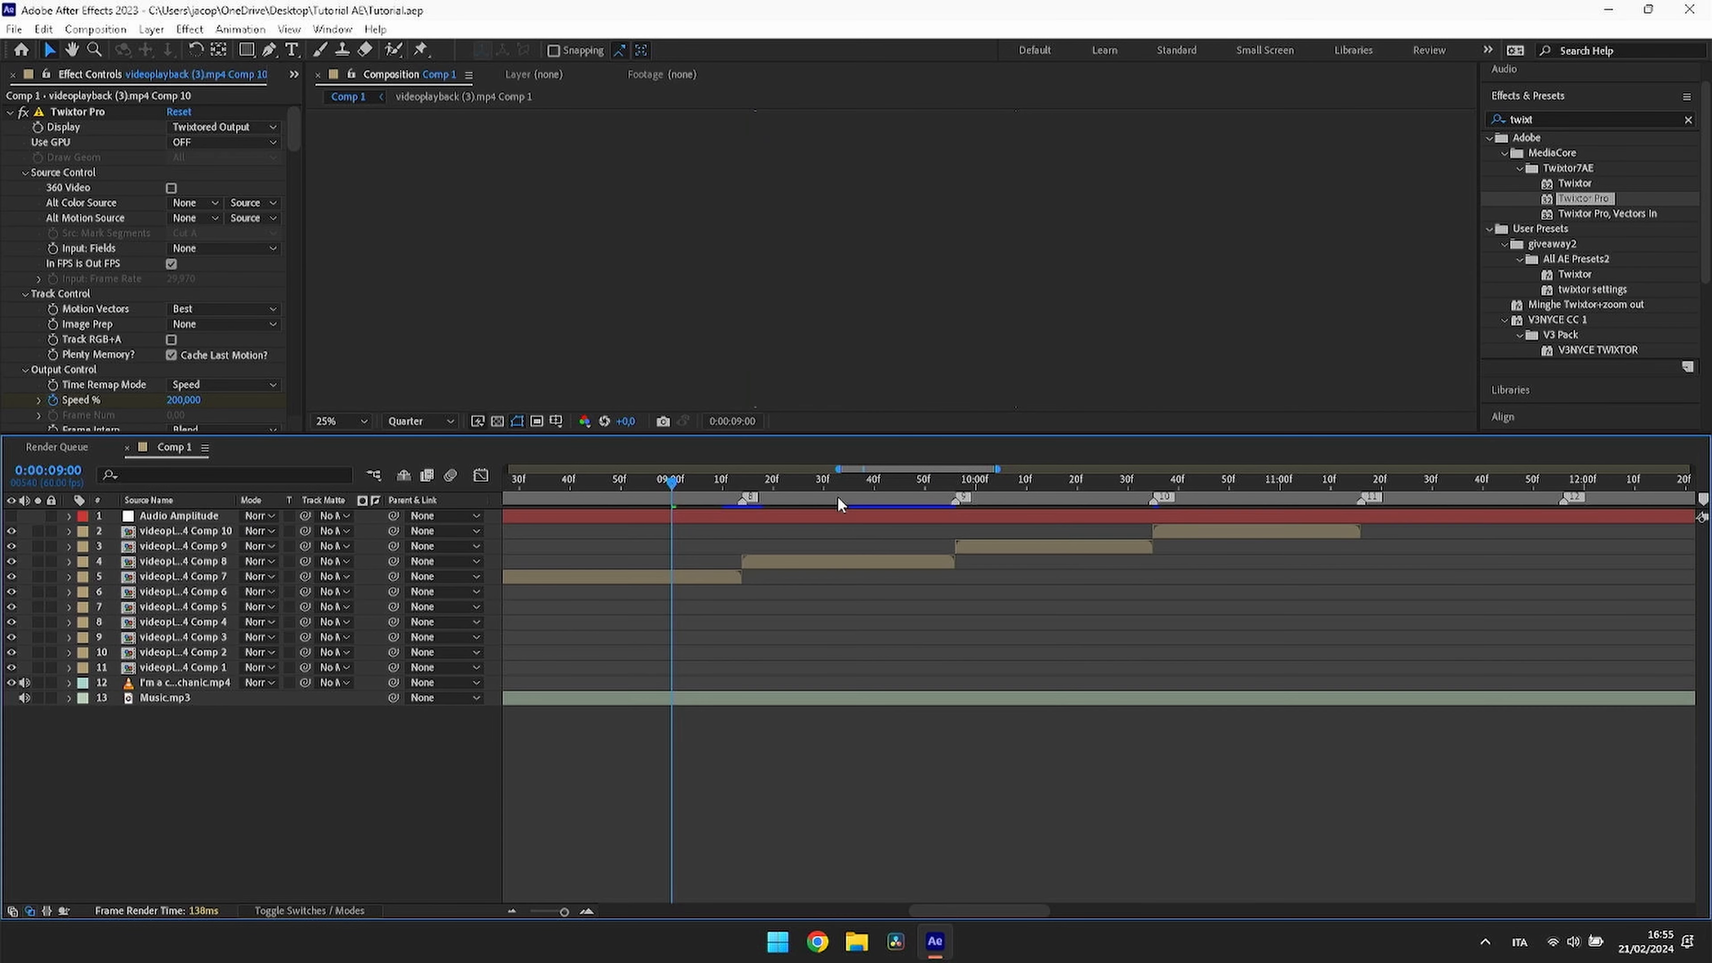
# Step: Pre-compose the Comp 1 to Comp 10 clips into one composition, moving all attributes and adjusting its duration to the selected layers' span
pyautogui.moveTo(837, 496); pyautogui.dragTo(1583, 602)
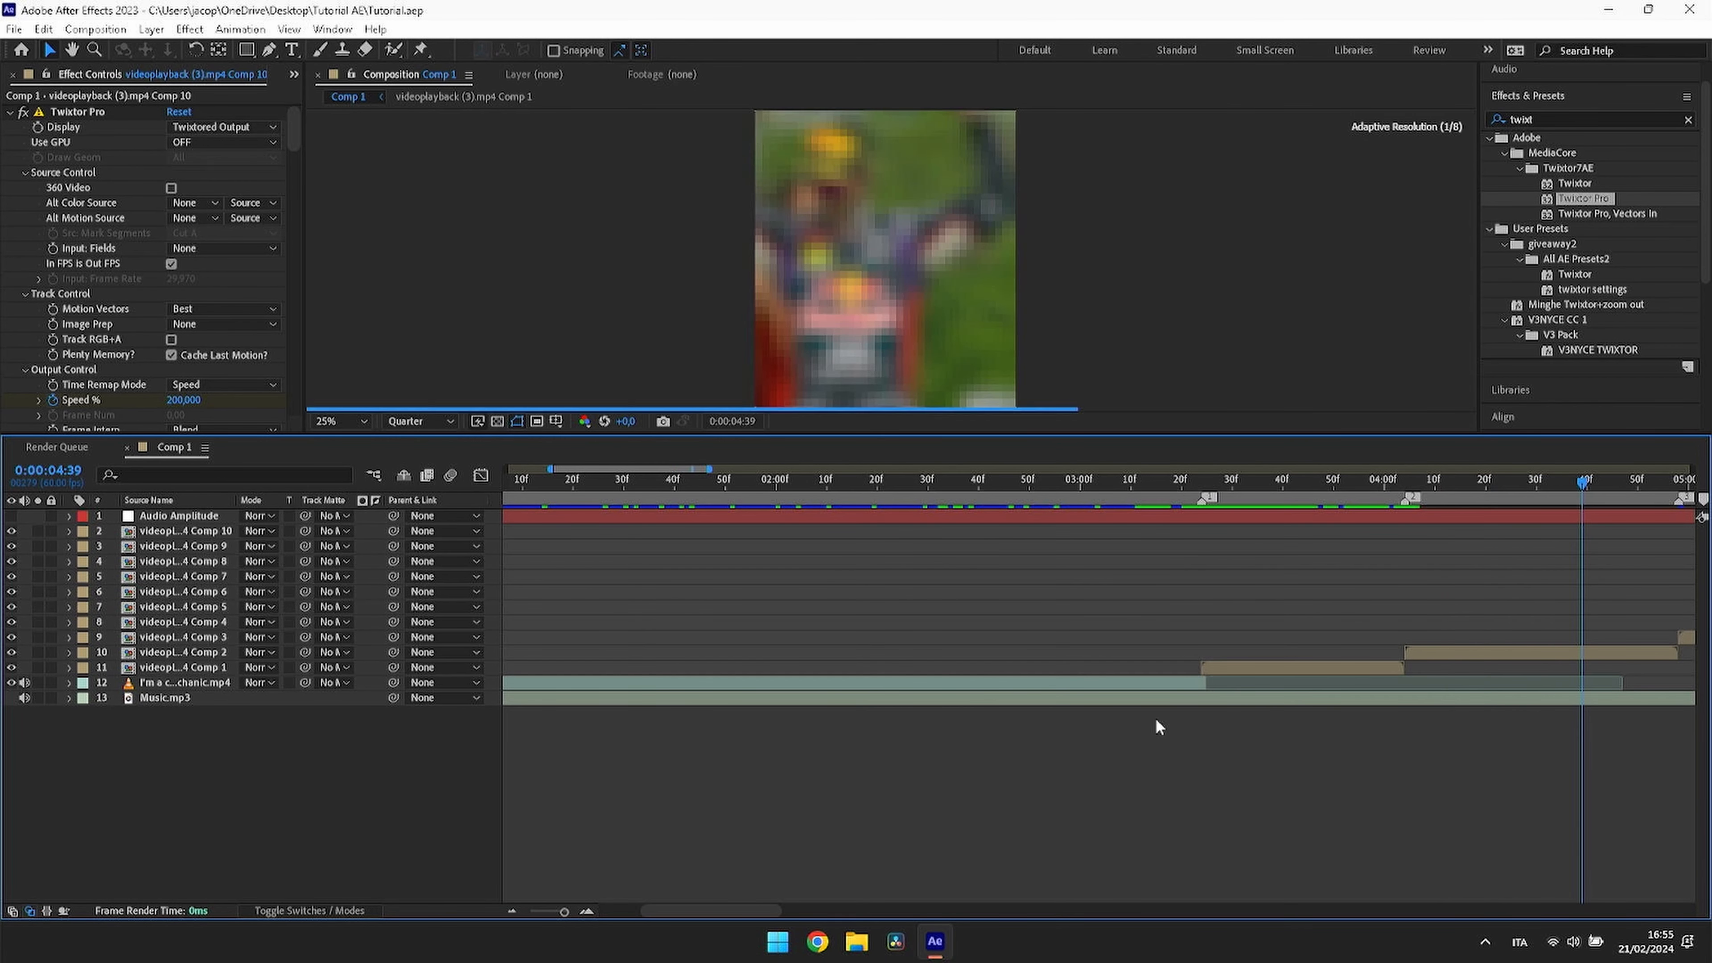
pyautogui.moveTo(564, 911); pyautogui.dragTo(558, 917)
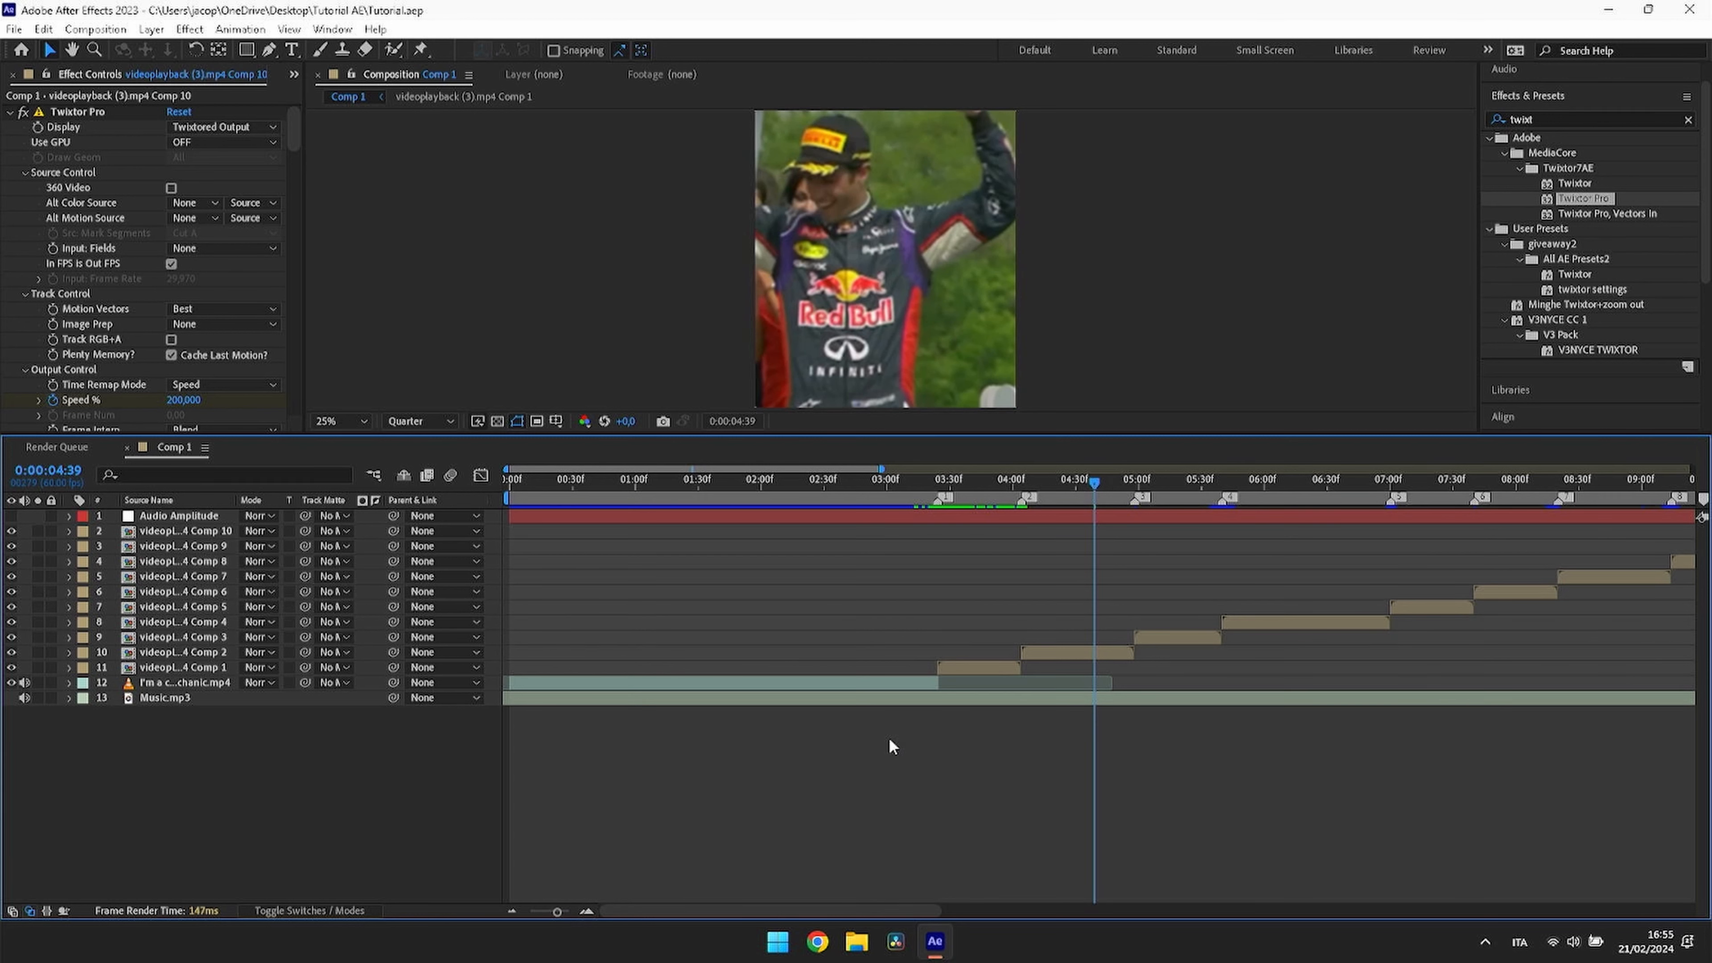
pyautogui.moveTo(550, 911); pyautogui.dragTo(548, 911)
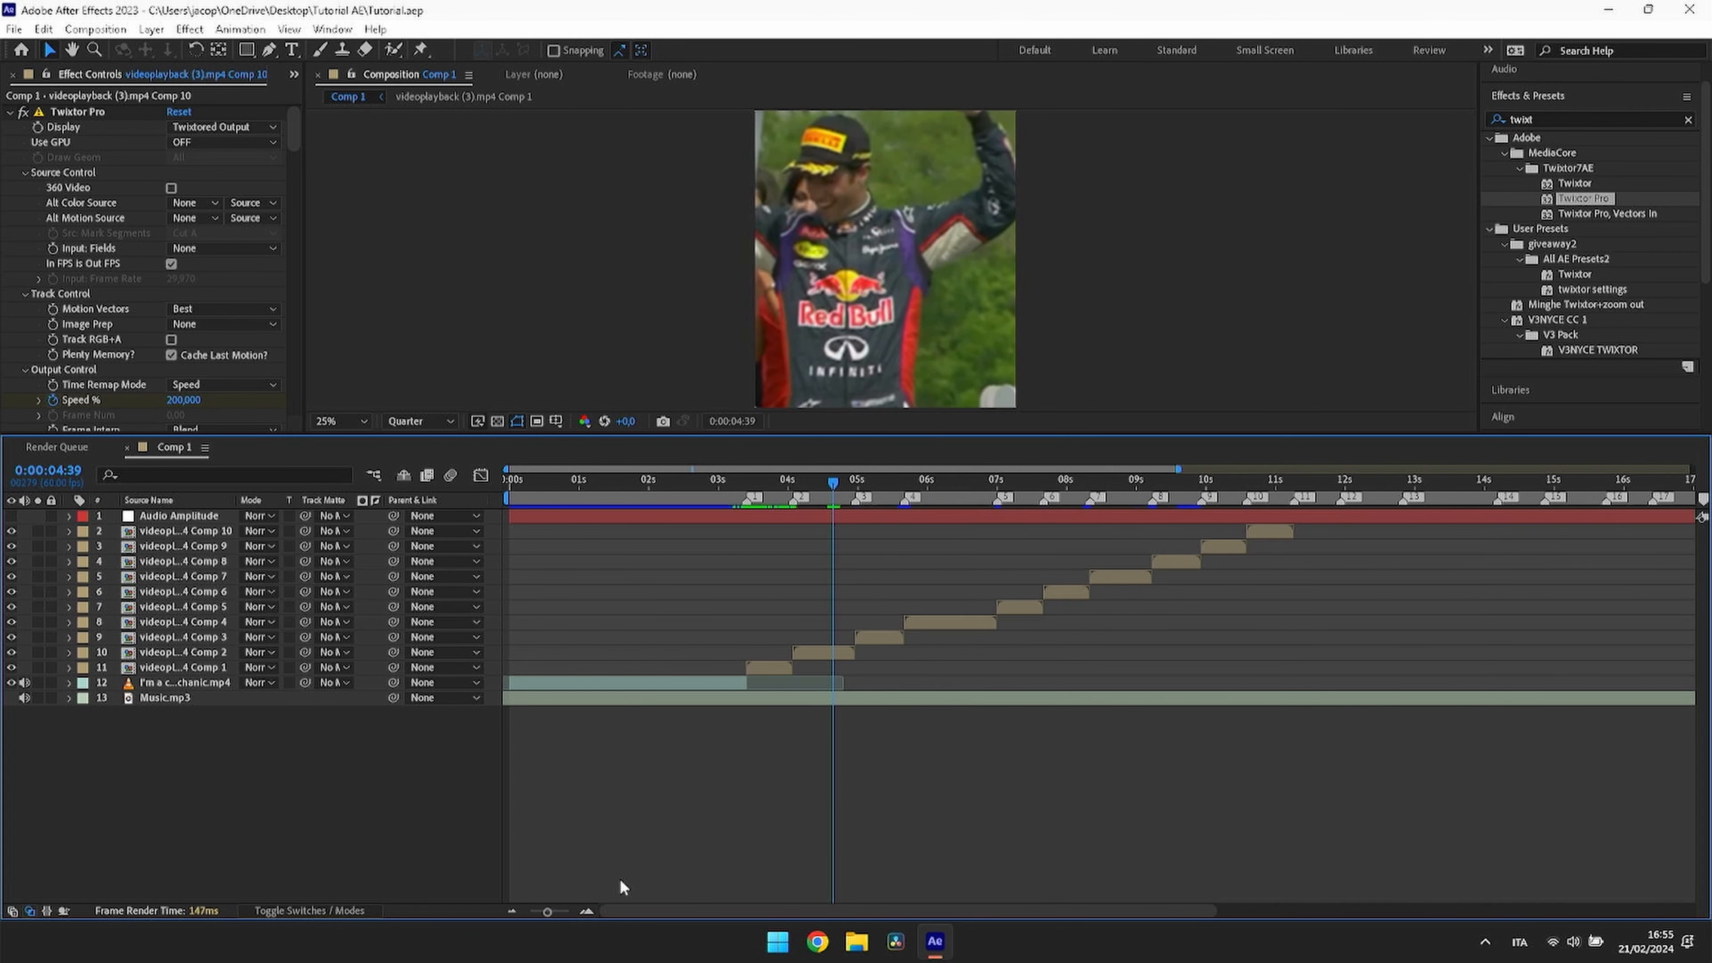
pyautogui.moveTo(1244, 496)
pyautogui.mouseDown()
pyautogui.moveTo(1297, 482)
pyautogui.moveTo(1240, 499)
pyautogui.mouseUp()
pyautogui.click(773, 666)
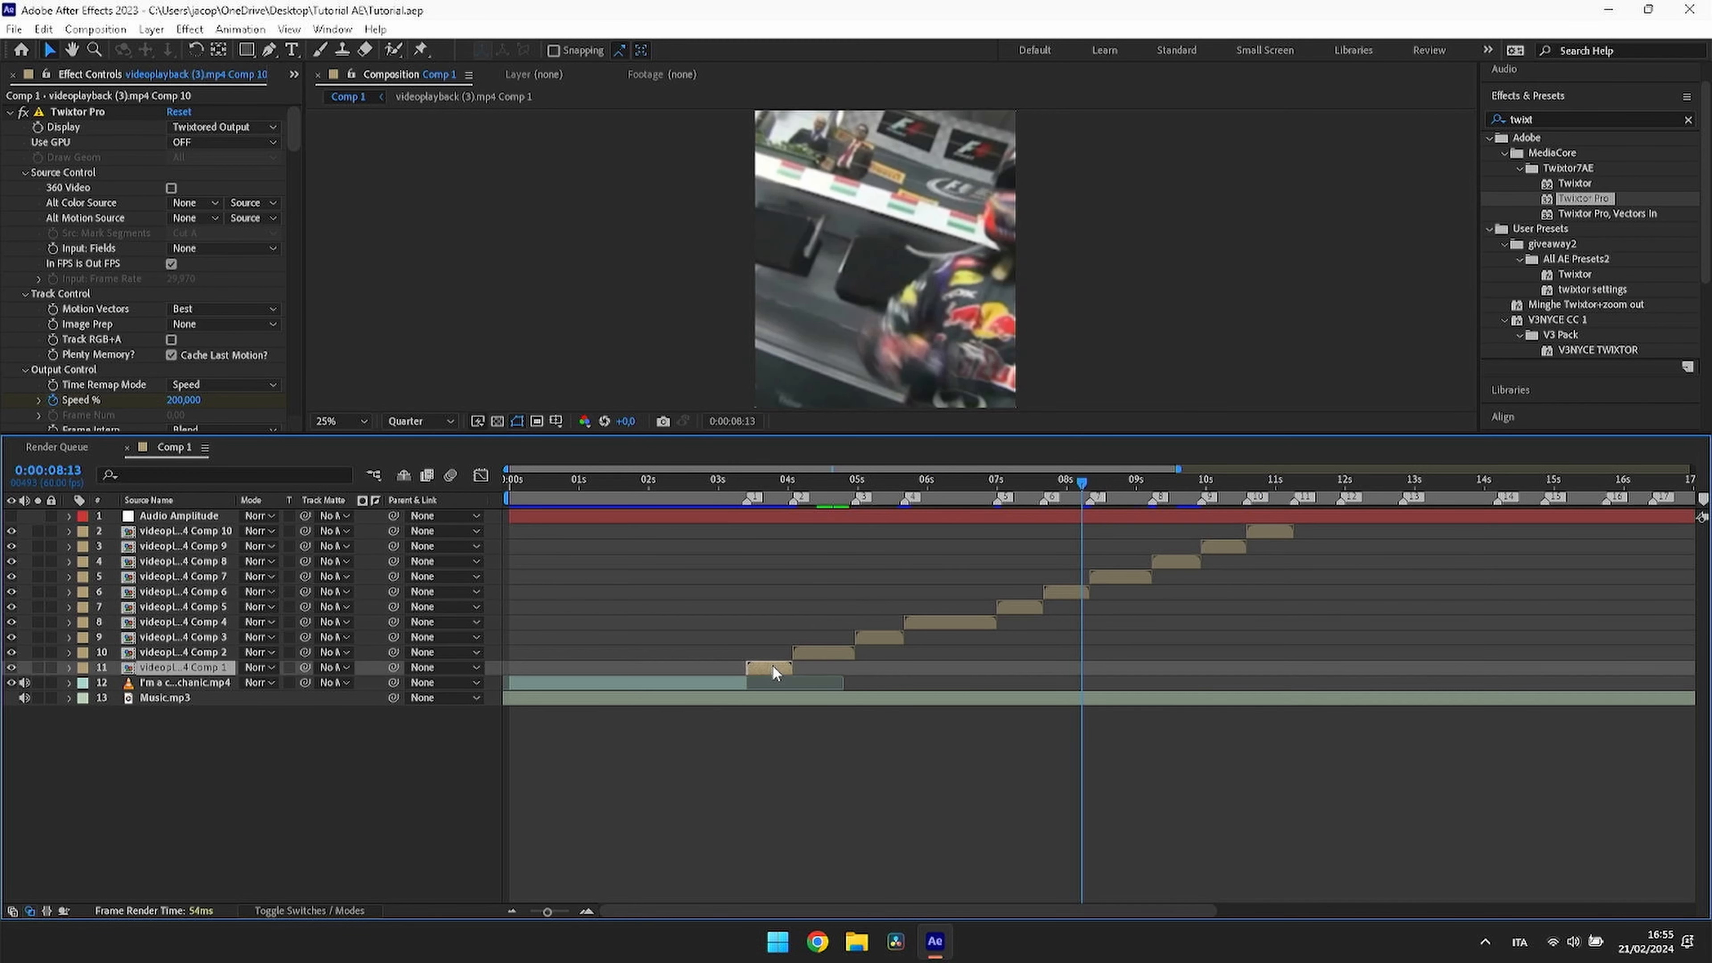
pyautogui.keyDown('shift'); pyautogui.click(1271, 530); pyautogui.keyUp('shift')
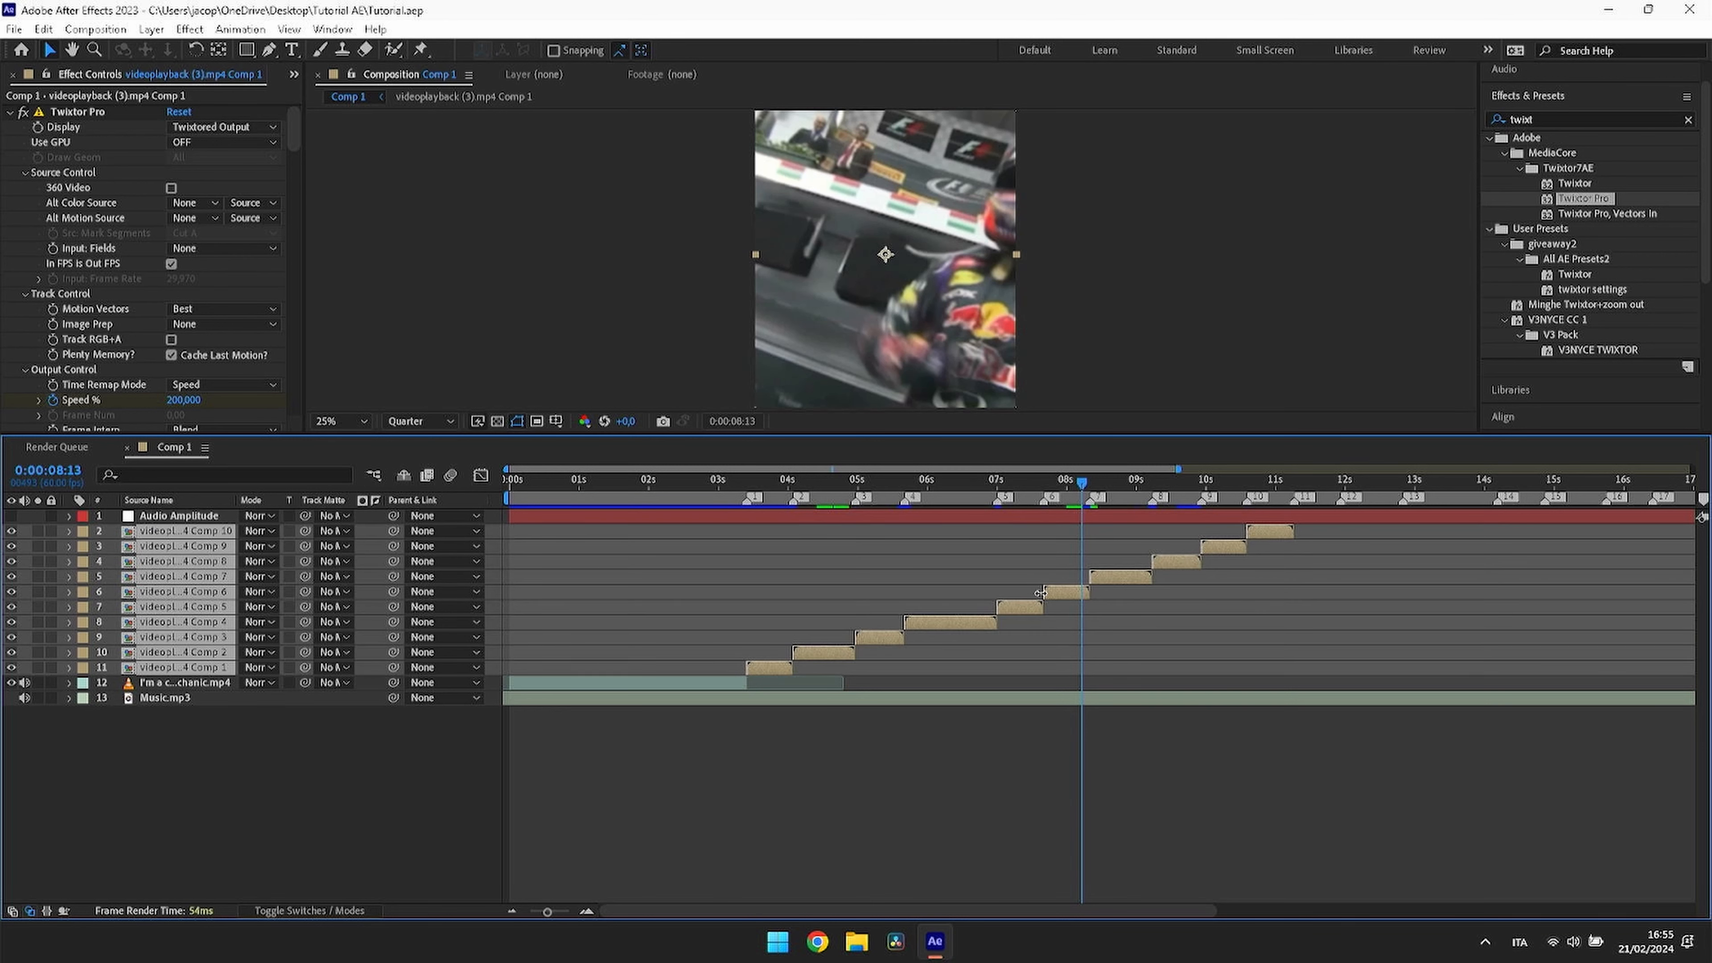
pyautogui.hotkey('ctrl', 'shift', 'c')
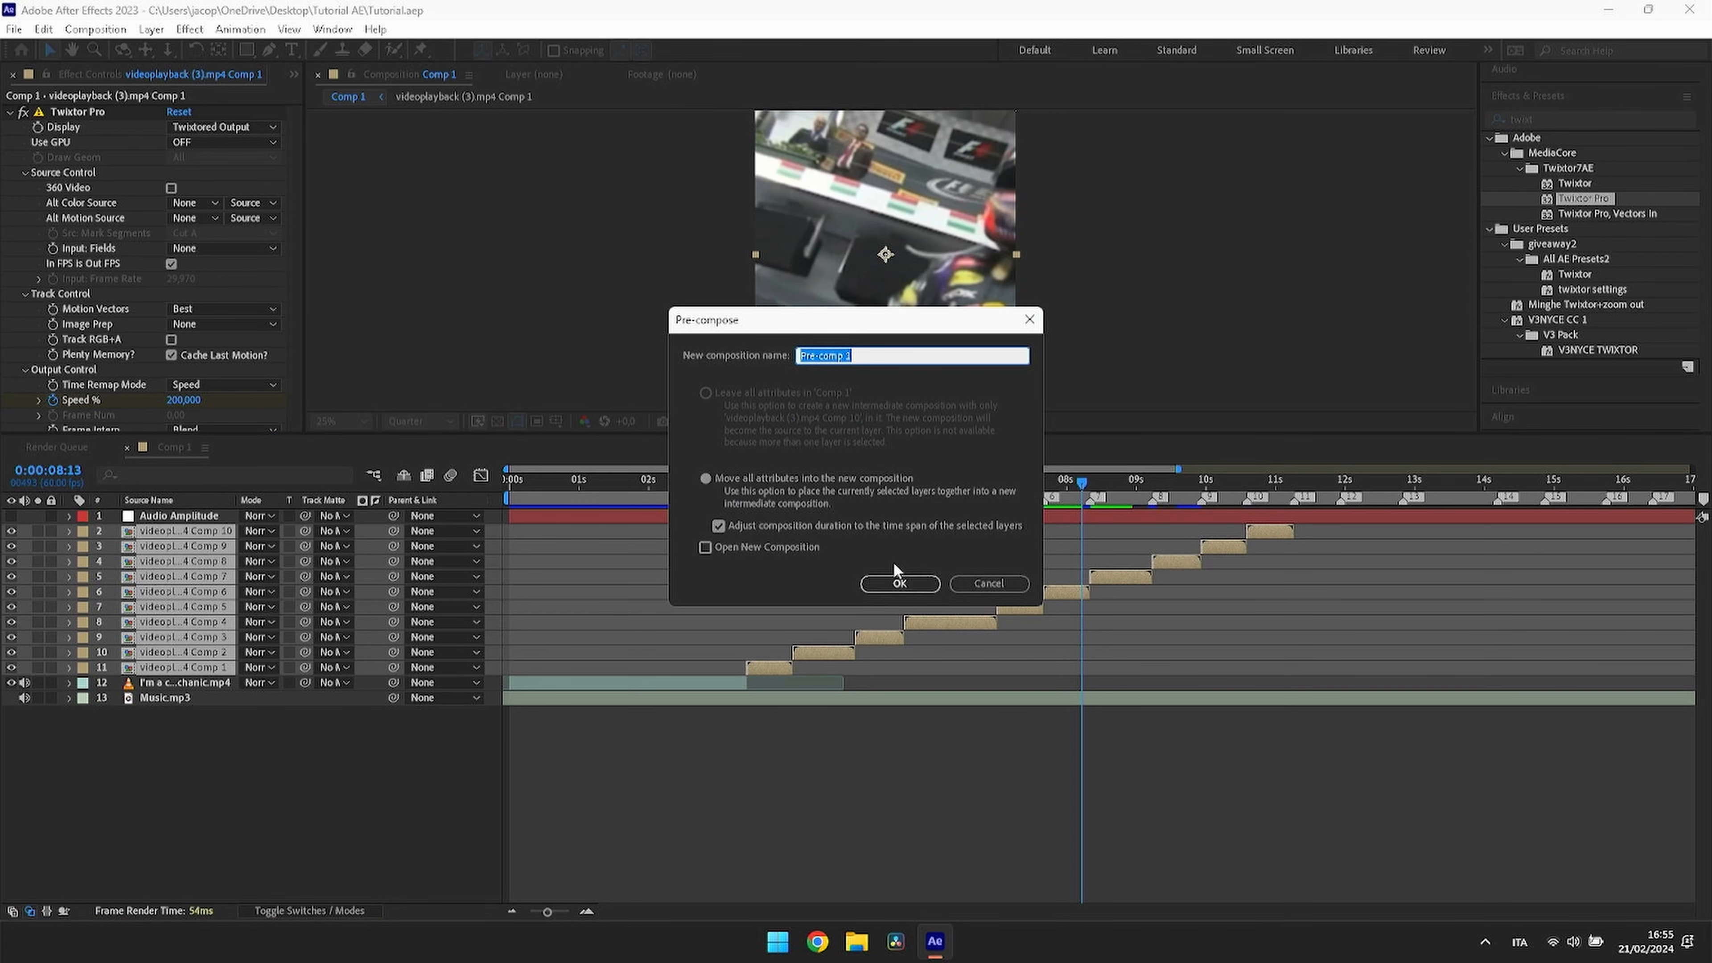
pyautogui.click(880, 581)
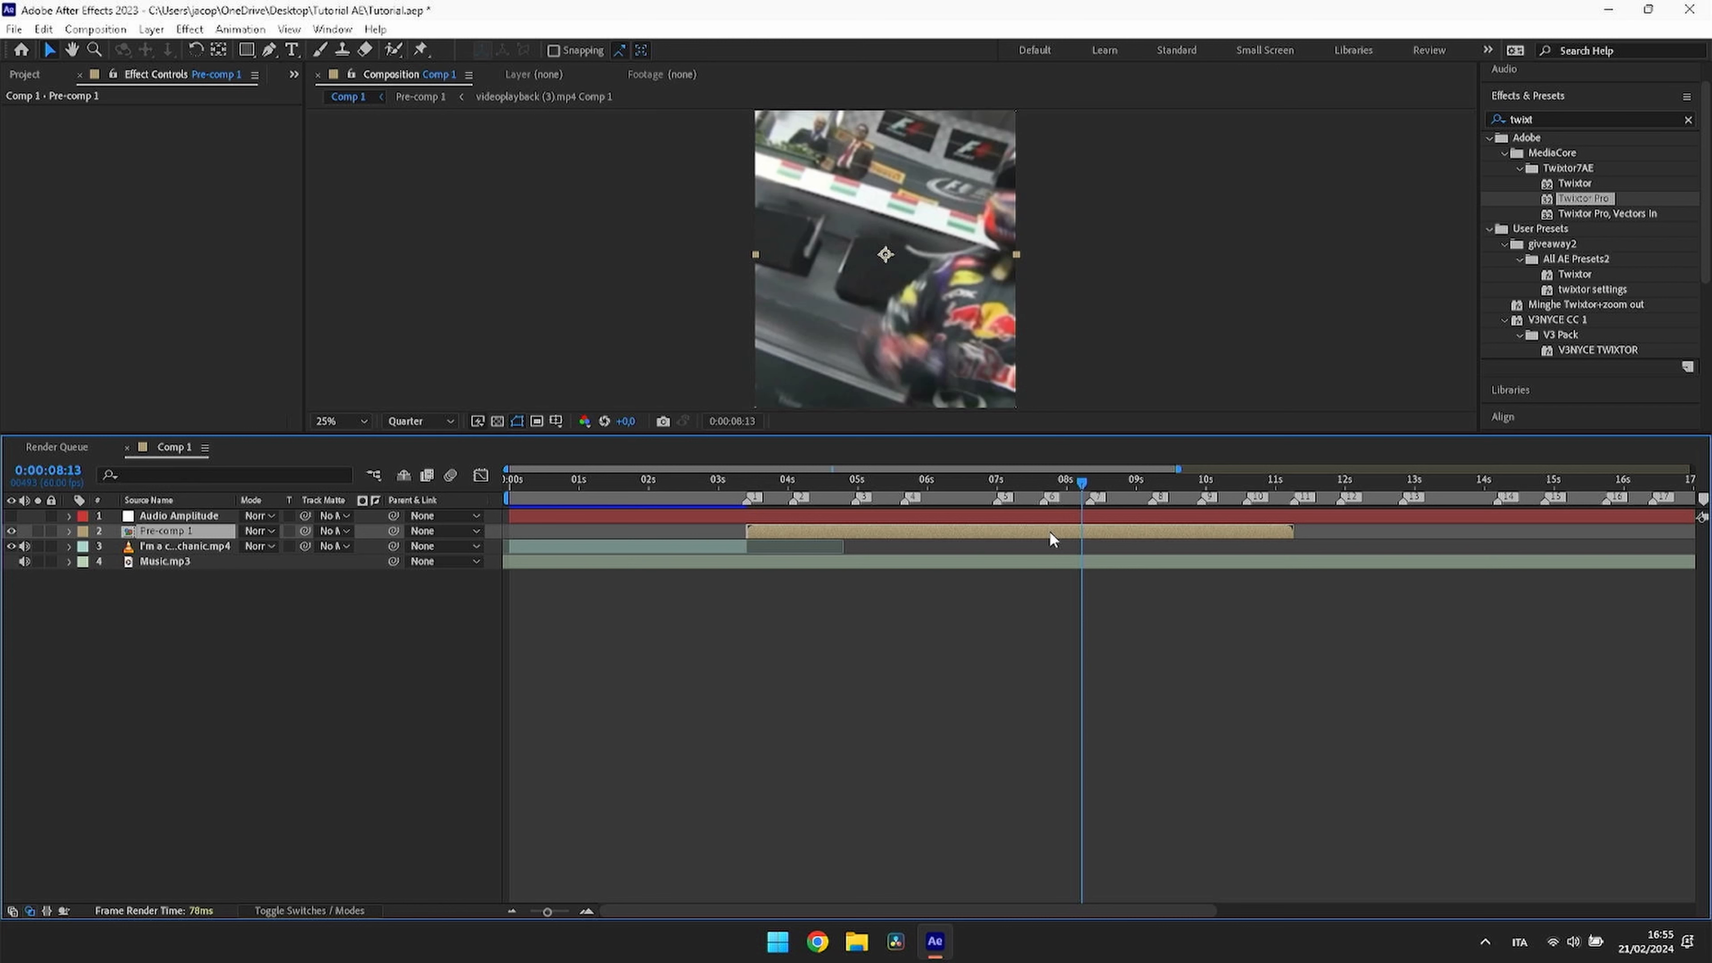
# Step: Duplicate the pre-composed layer and place the copy so that it starts at 0:00:11:16, where the original ends
pyautogui.rightClick(1294, 503)
pyautogui.click(1336, 566)
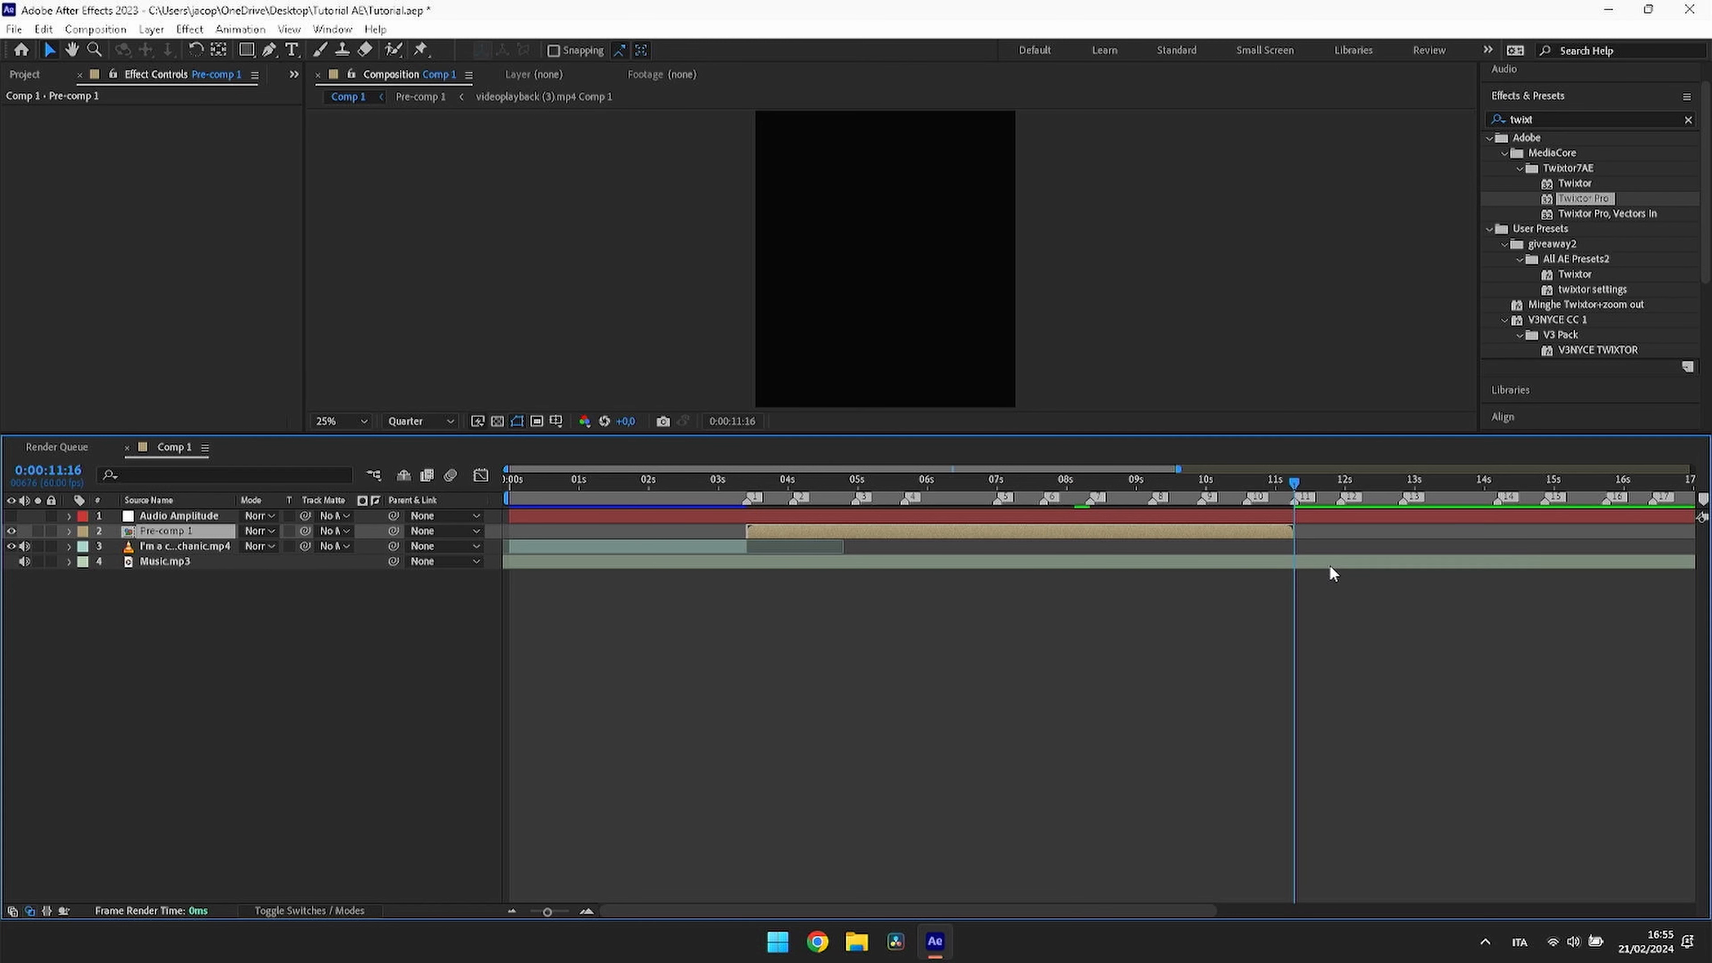
pyautogui.hotkey('ctrl', 'd')
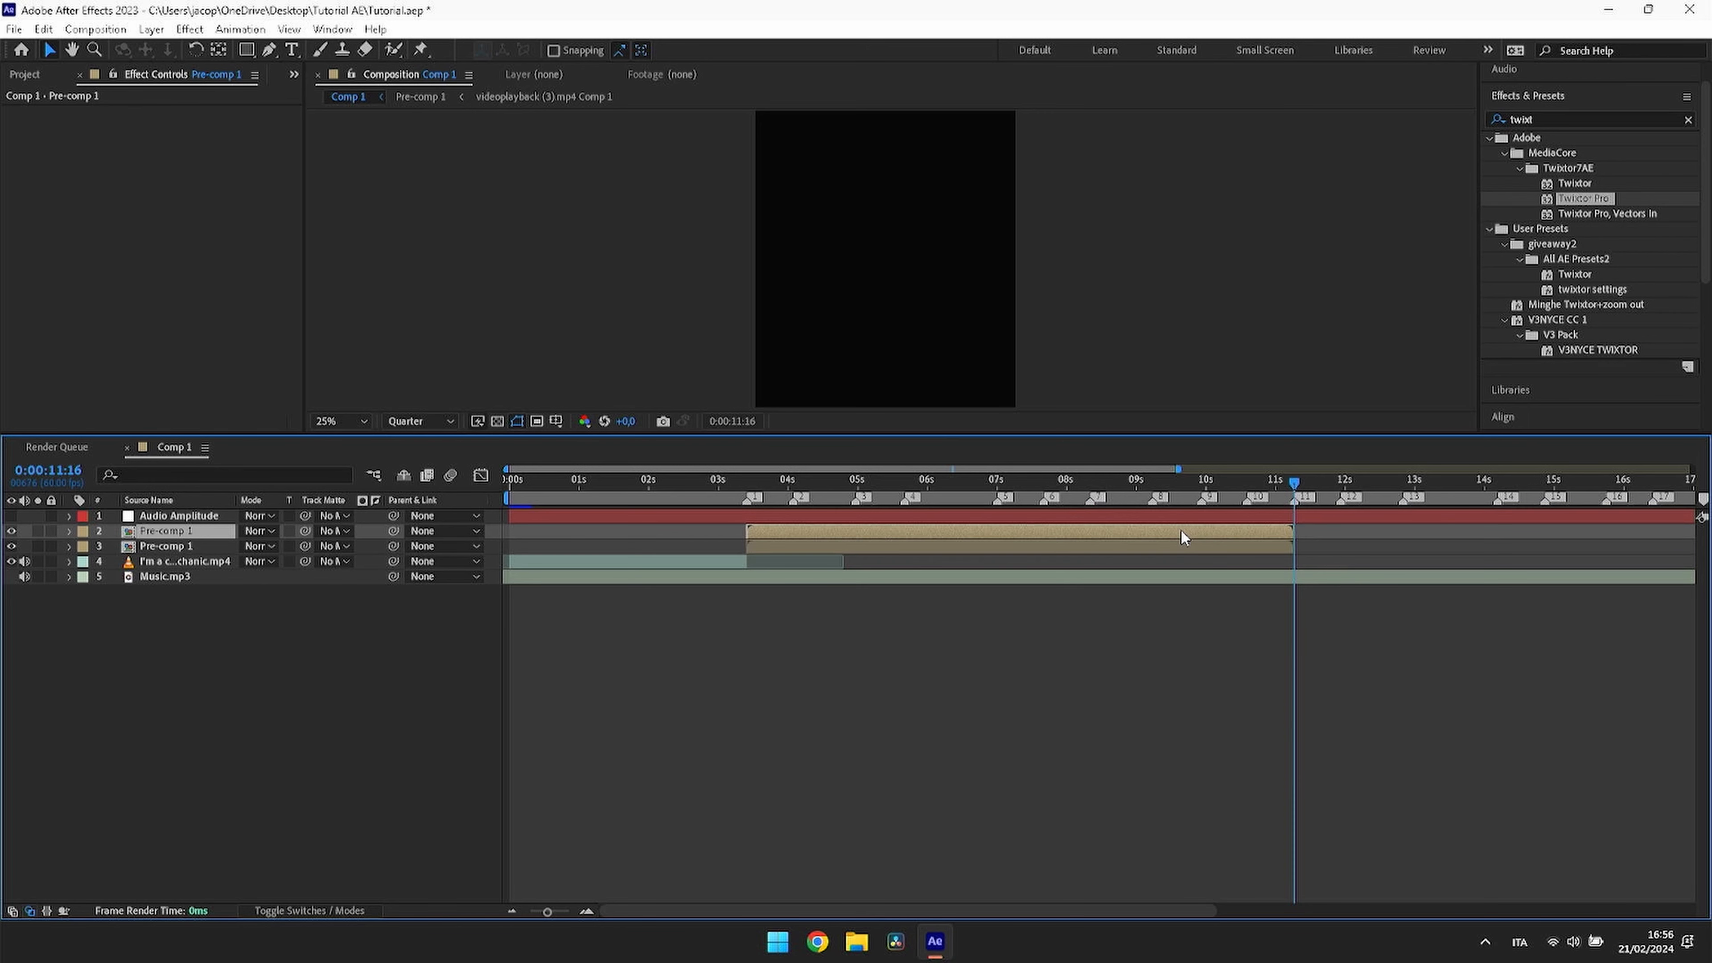
pyautogui.moveTo(1180, 530); pyautogui.dragTo(1334, 543)
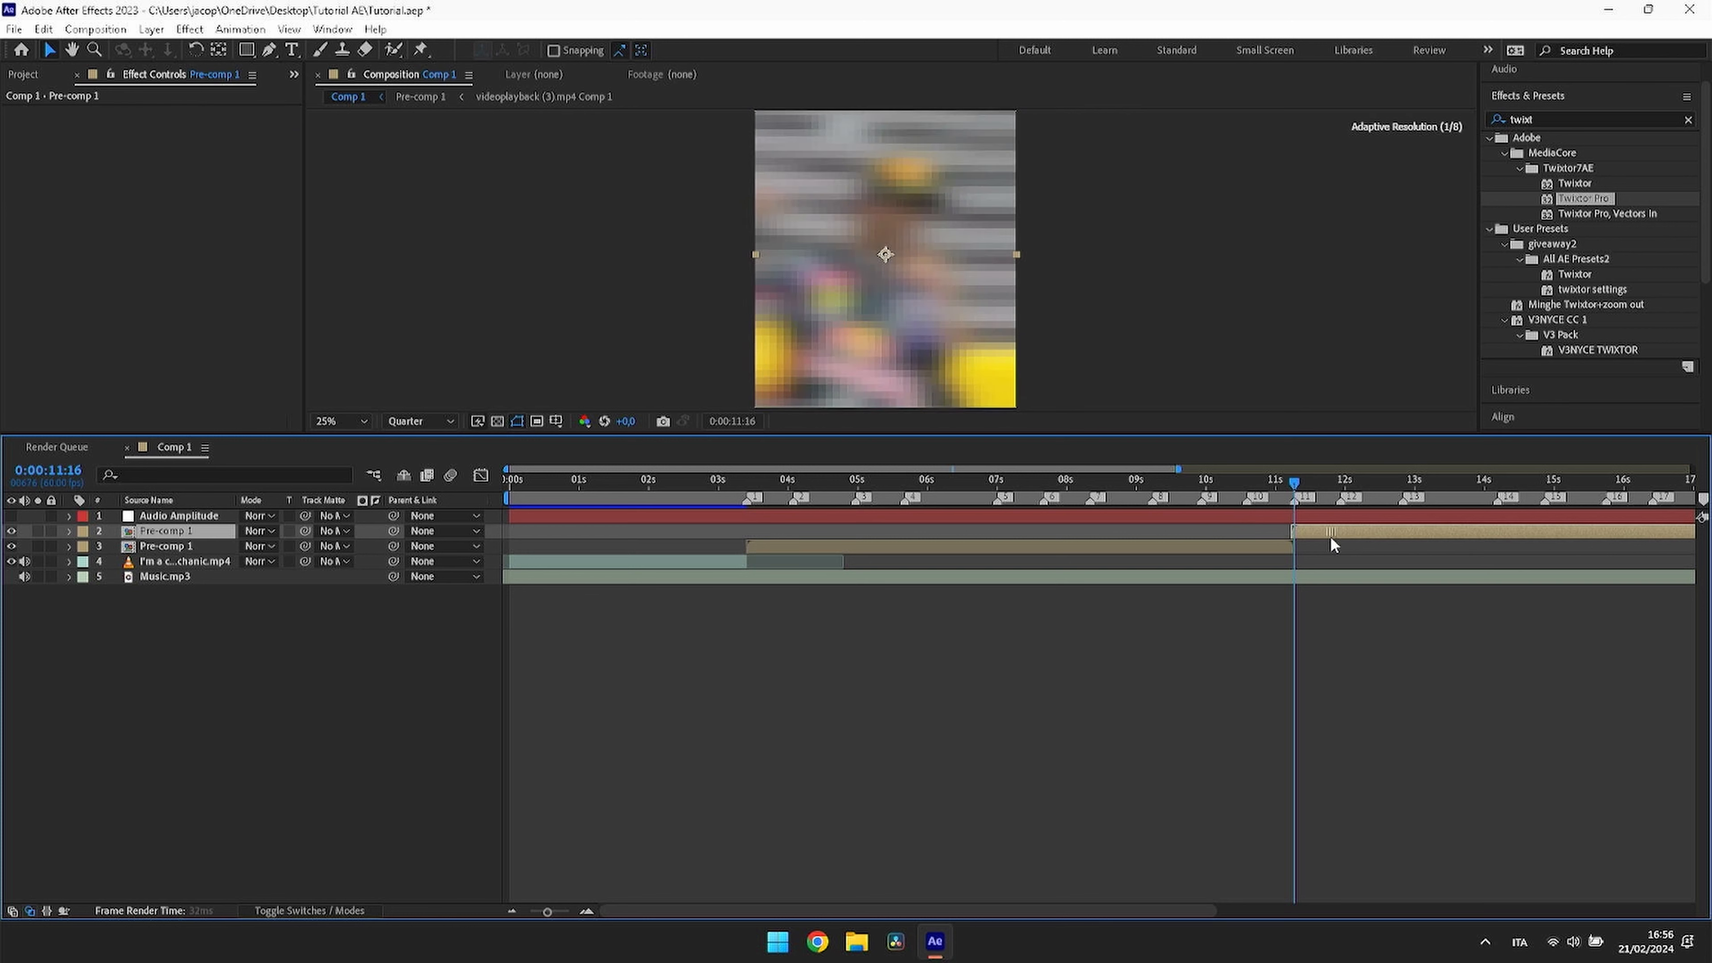
# Step: Find the end of the duplicated pre-comp layer and set the main composition's duration to 0:00:19:07
pyautogui.moveTo(547, 911)
pyautogui.mouseDown()
pyautogui.moveTo(570, 914)
pyautogui.moveTo(548, 919)
pyautogui.mouseUp()
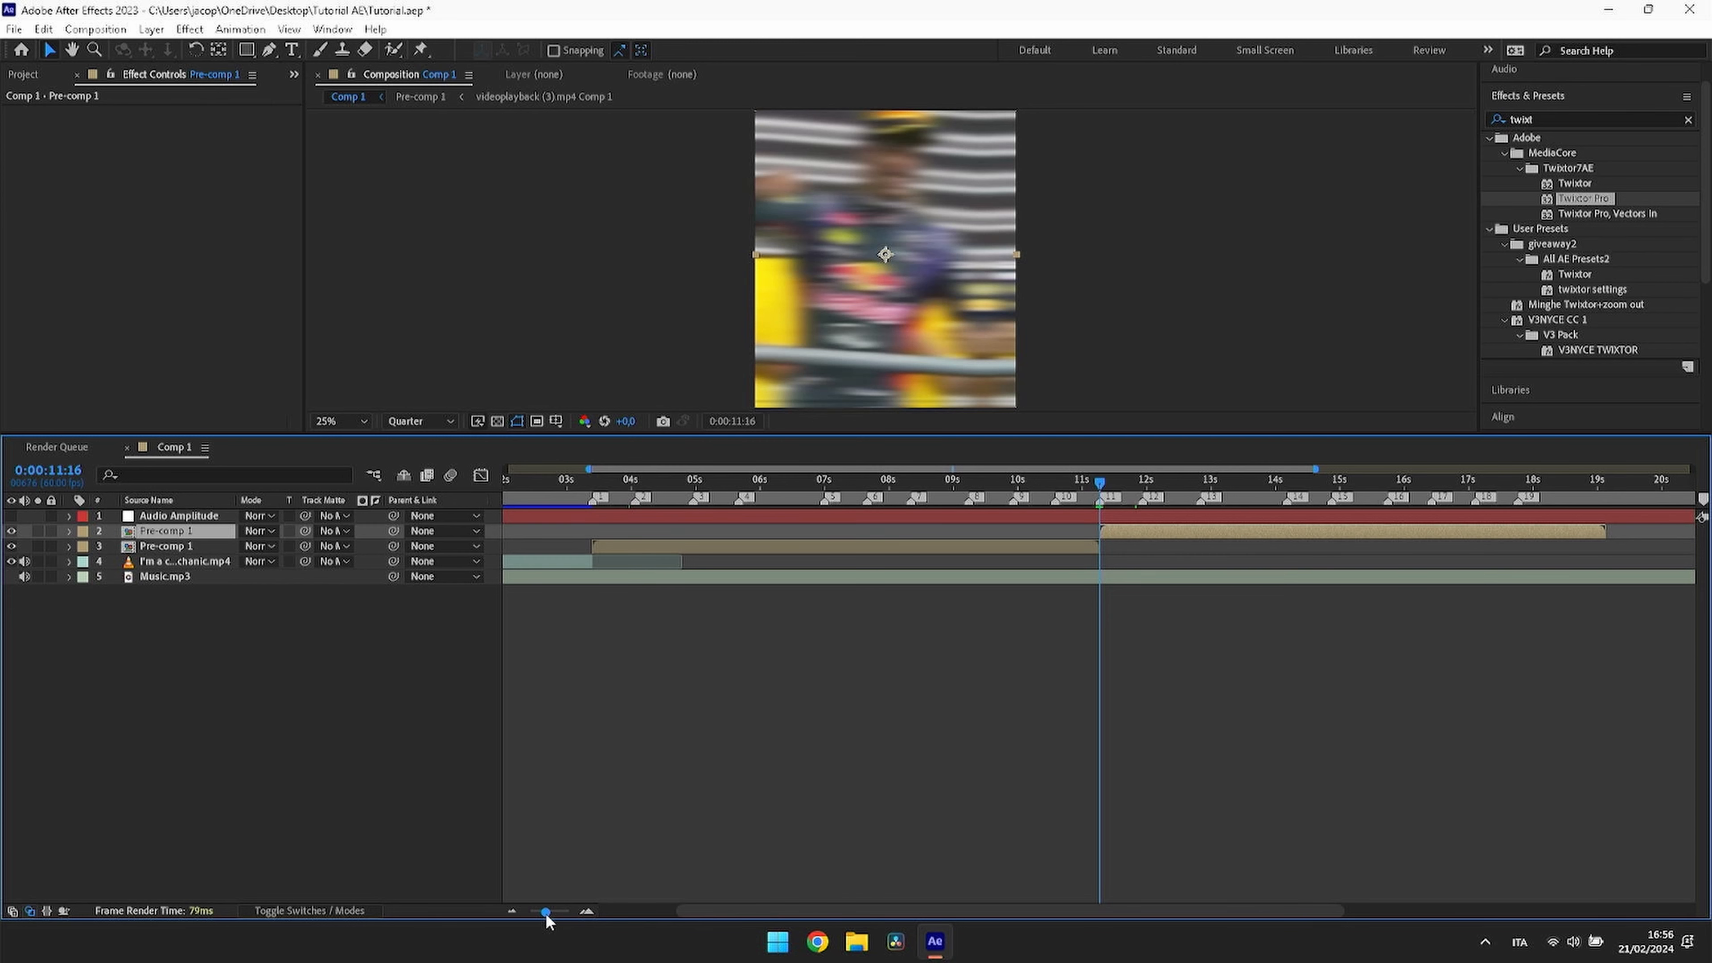
pyautogui.moveTo(1118, 911); pyautogui.dragTo(1398, 914)
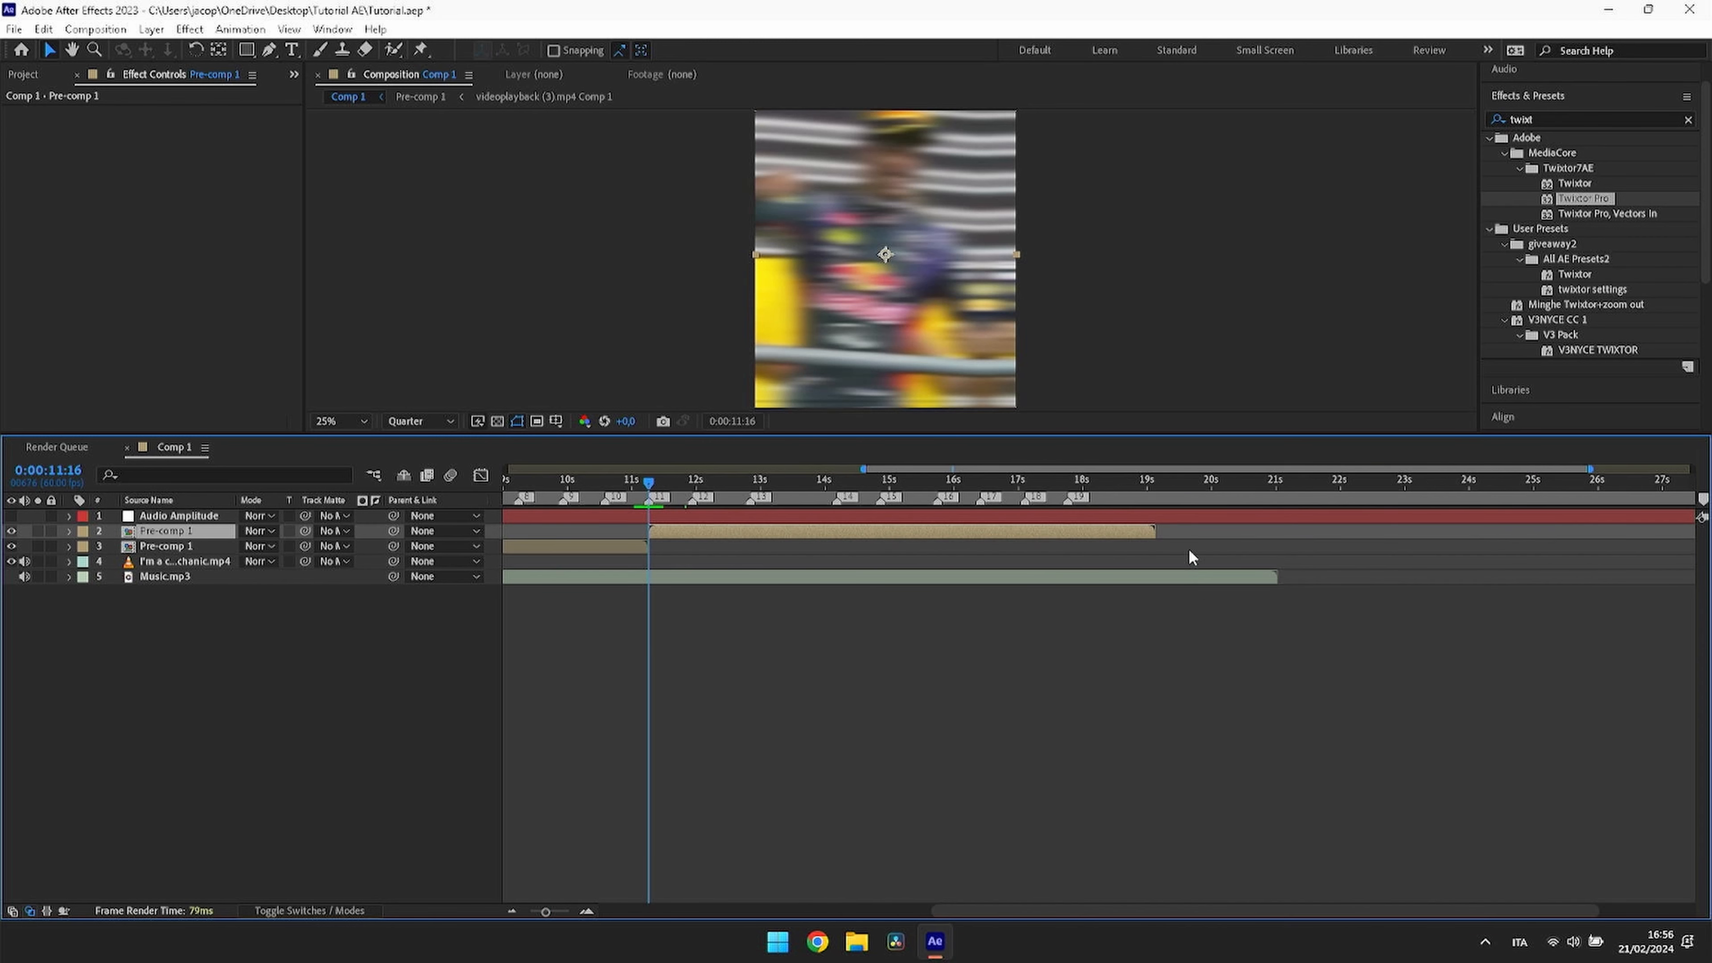
pyautogui.moveTo(1196, 477); pyautogui.dragTo(1155, 502)
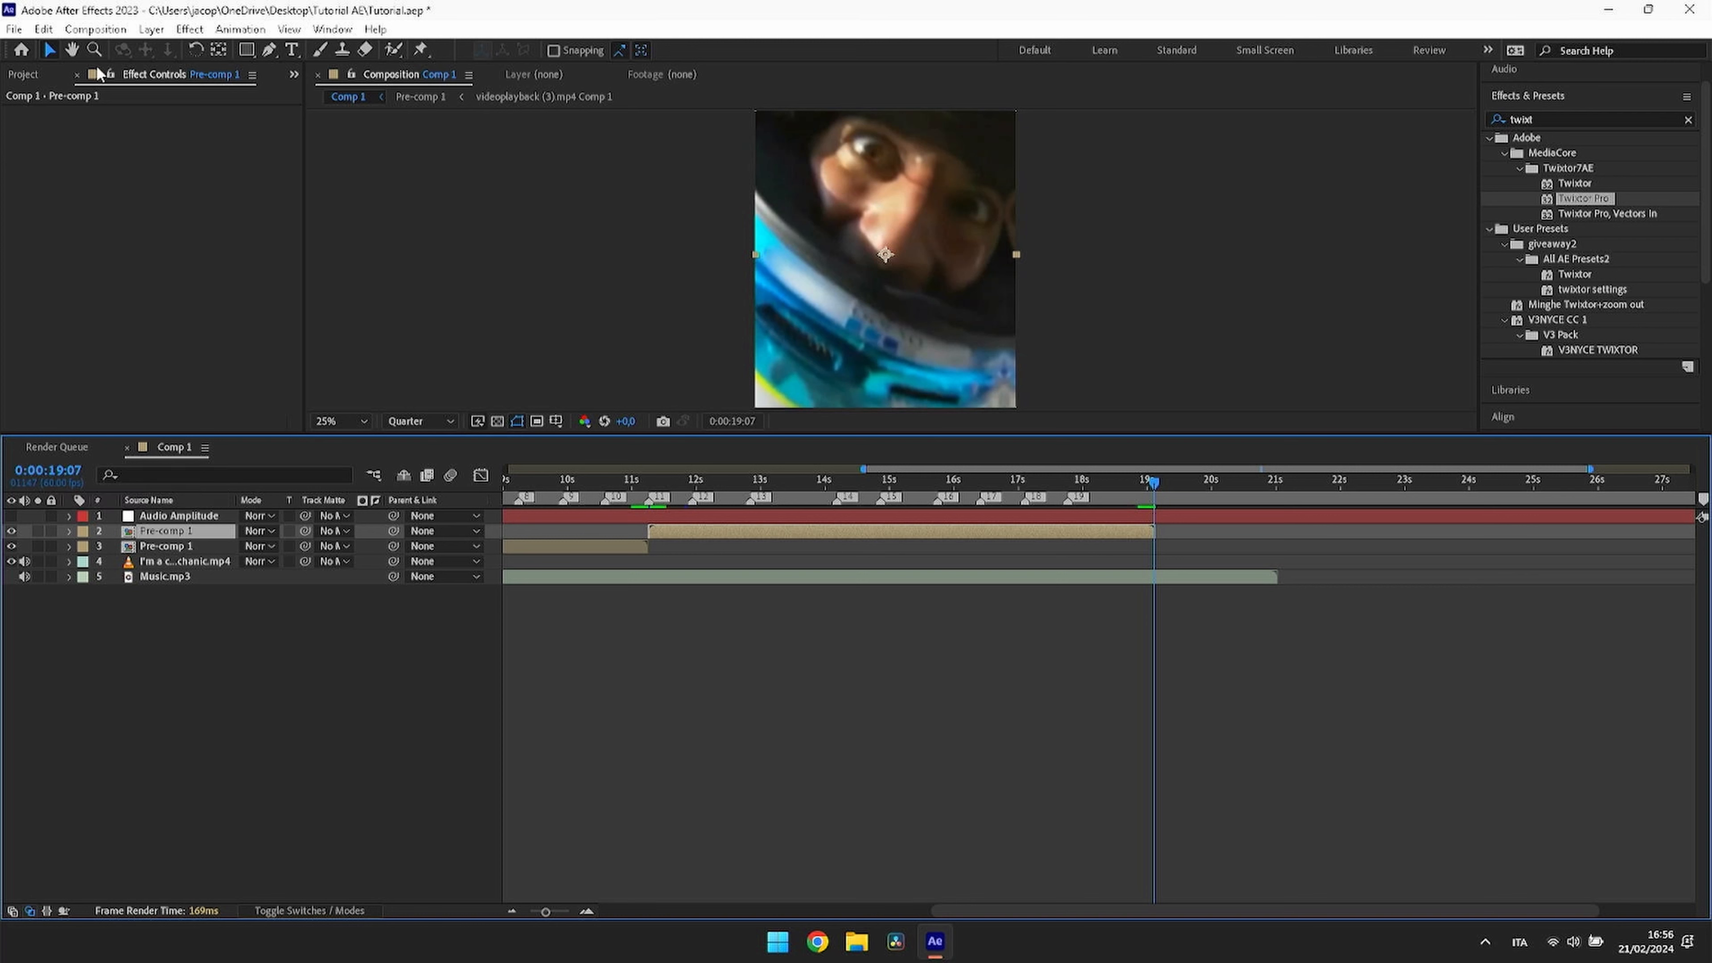
pyautogui.click(98, 30)
pyautogui.click(141, 77)
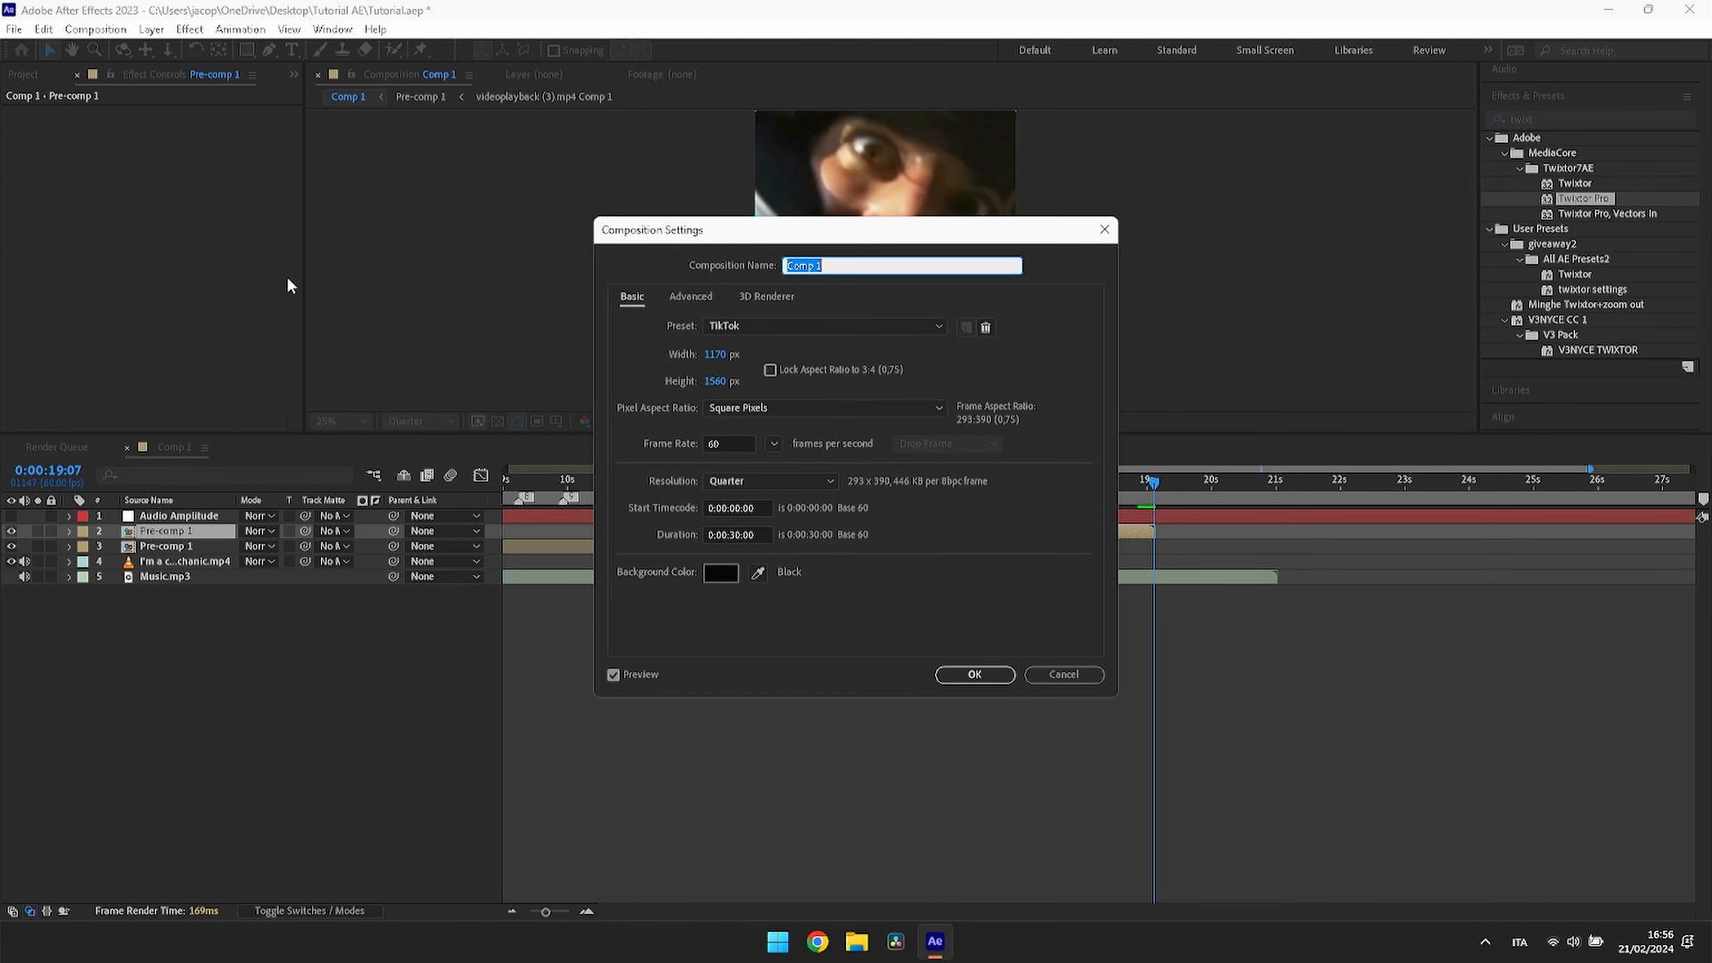
pyautogui.moveTo(758, 535); pyautogui.dragTo(730, 540)
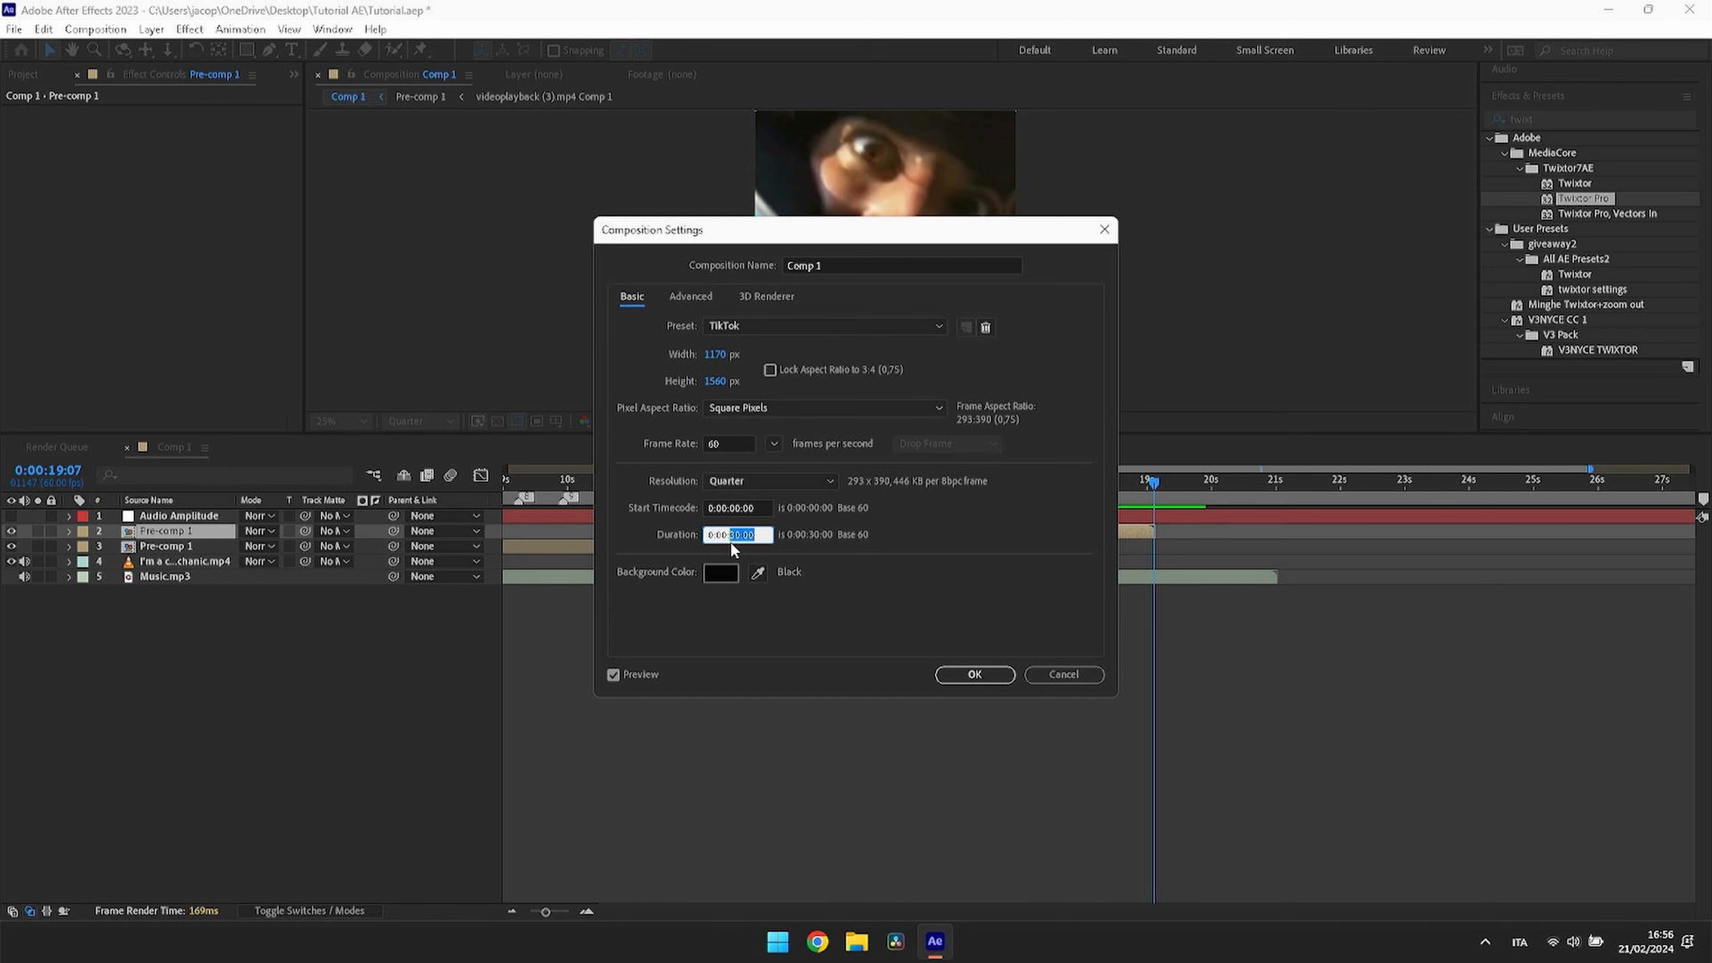
pyautogui.write('19:0')
pyautogui.click(978, 674)
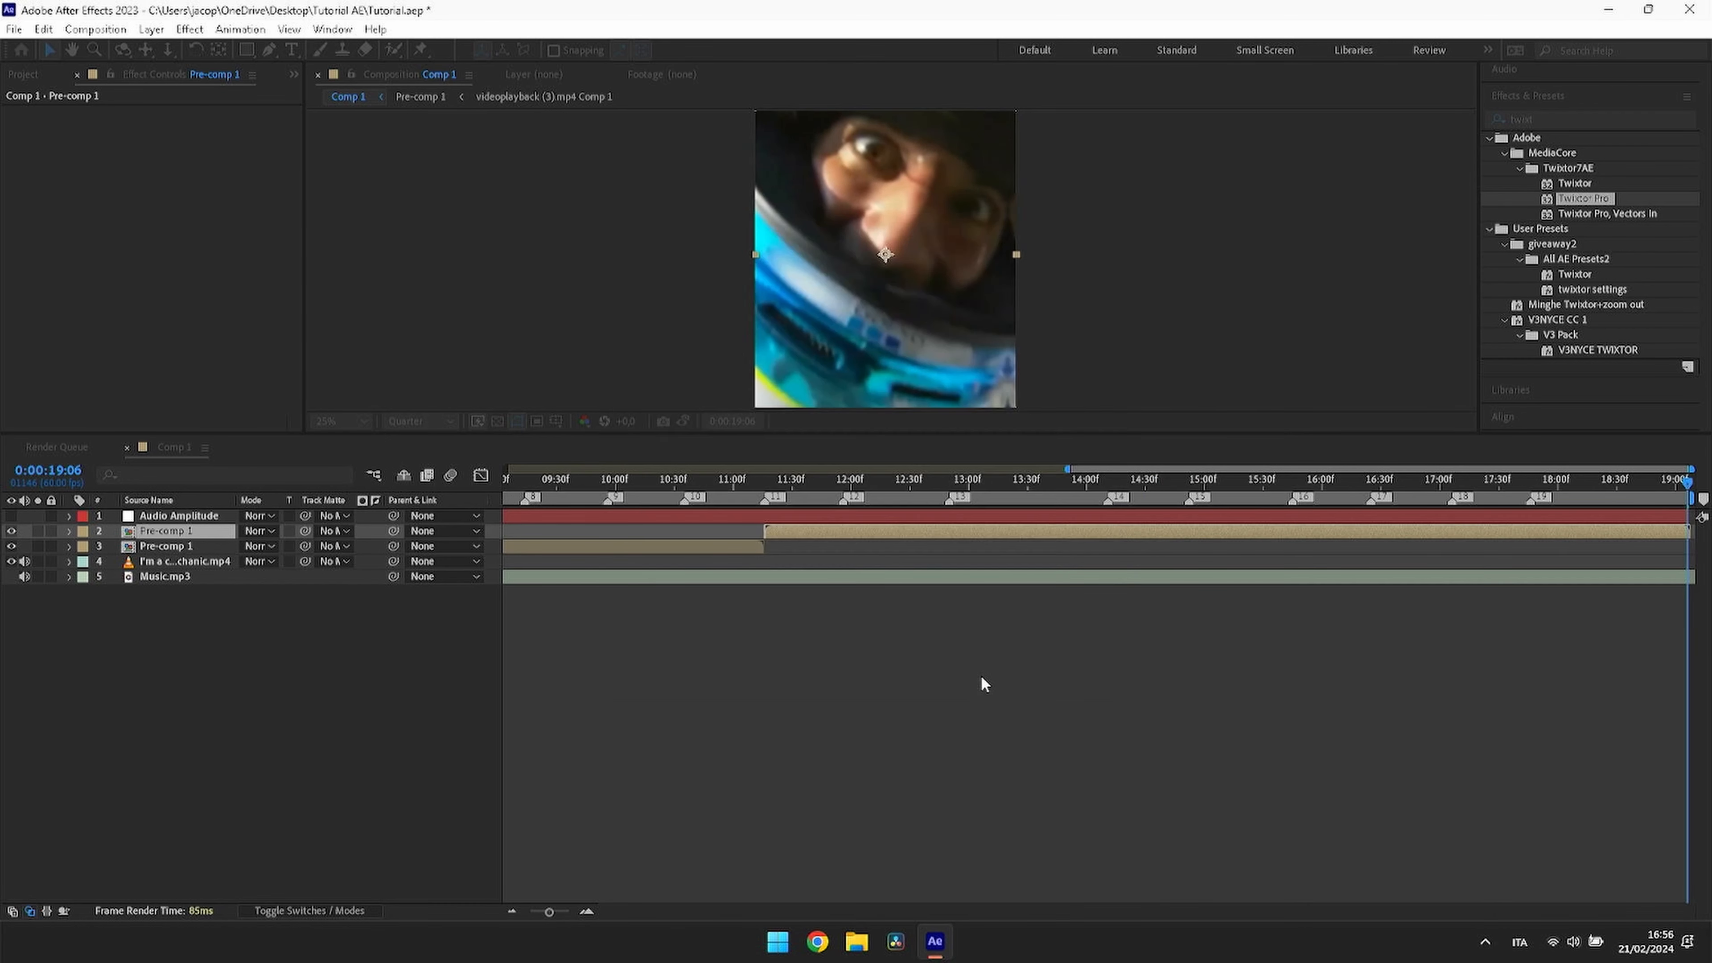
# Step: Return the playhead to 0:00:00:00, then enlarge the composition viewer and set its resolution to Full
pyautogui.click(1286, 614)
pyautogui.moveTo(1606, 480); pyautogui.dragTo(481, 583)
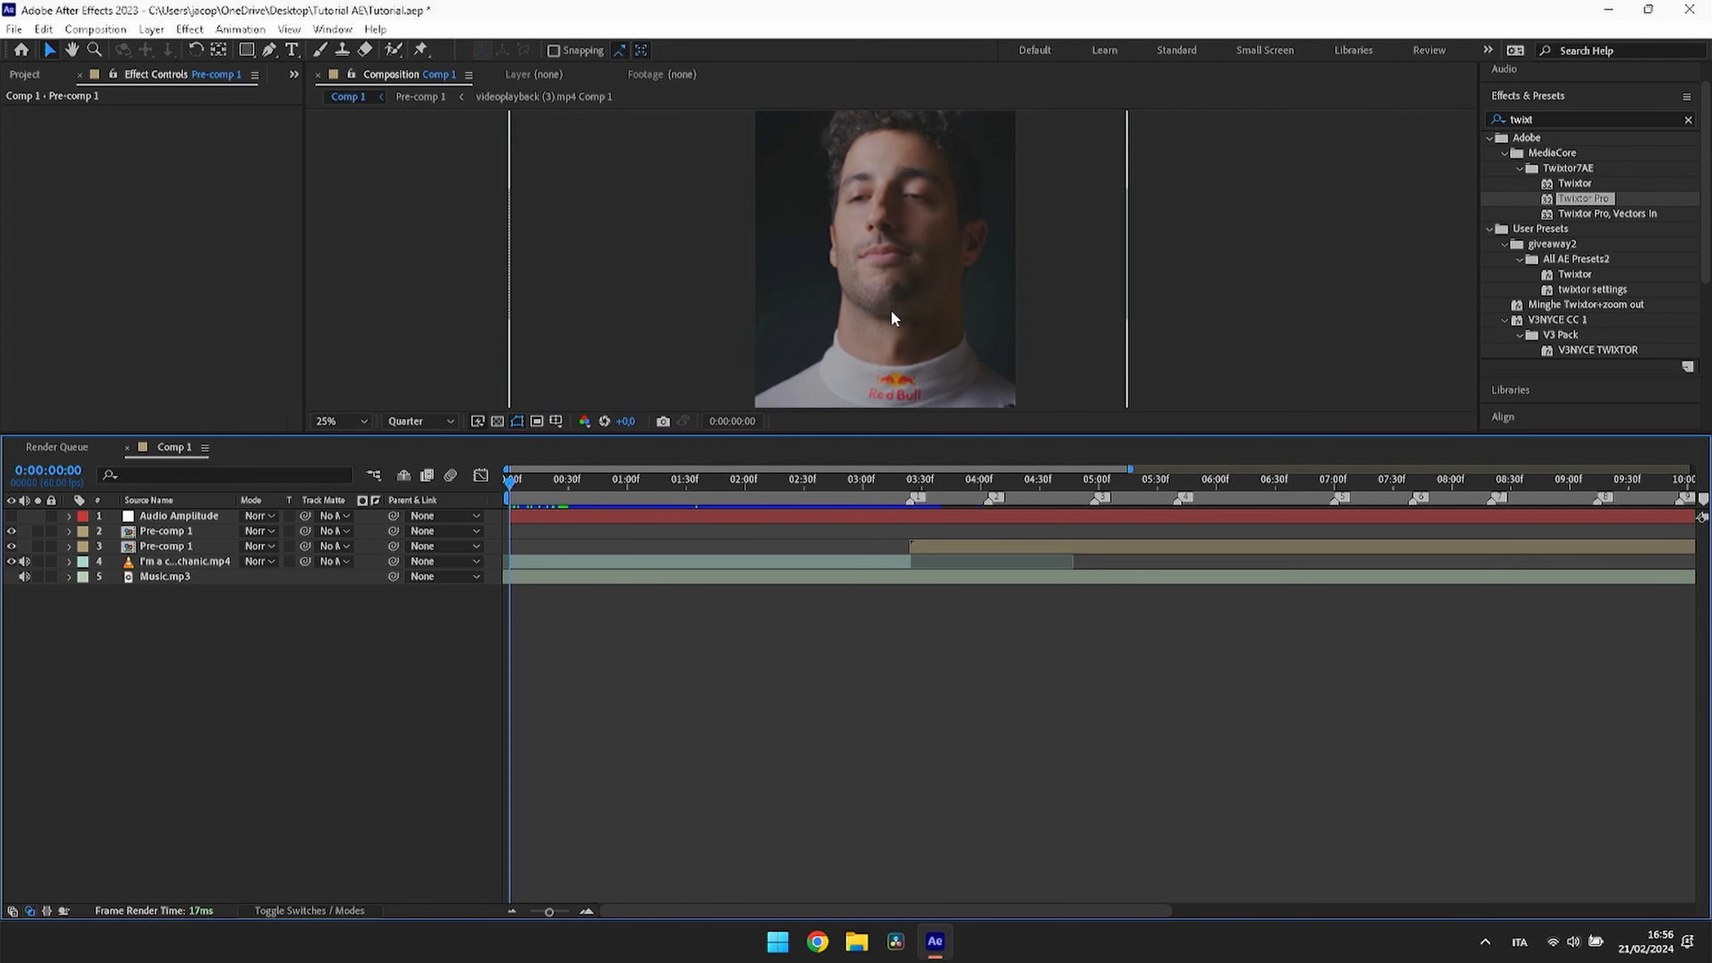
pyautogui.scroll(-1, 891, 309)
pyautogui.scroll(1, 773, 326)
pyautogui.moveTo(810, 436); pyautogui.dragTo(761, 573)
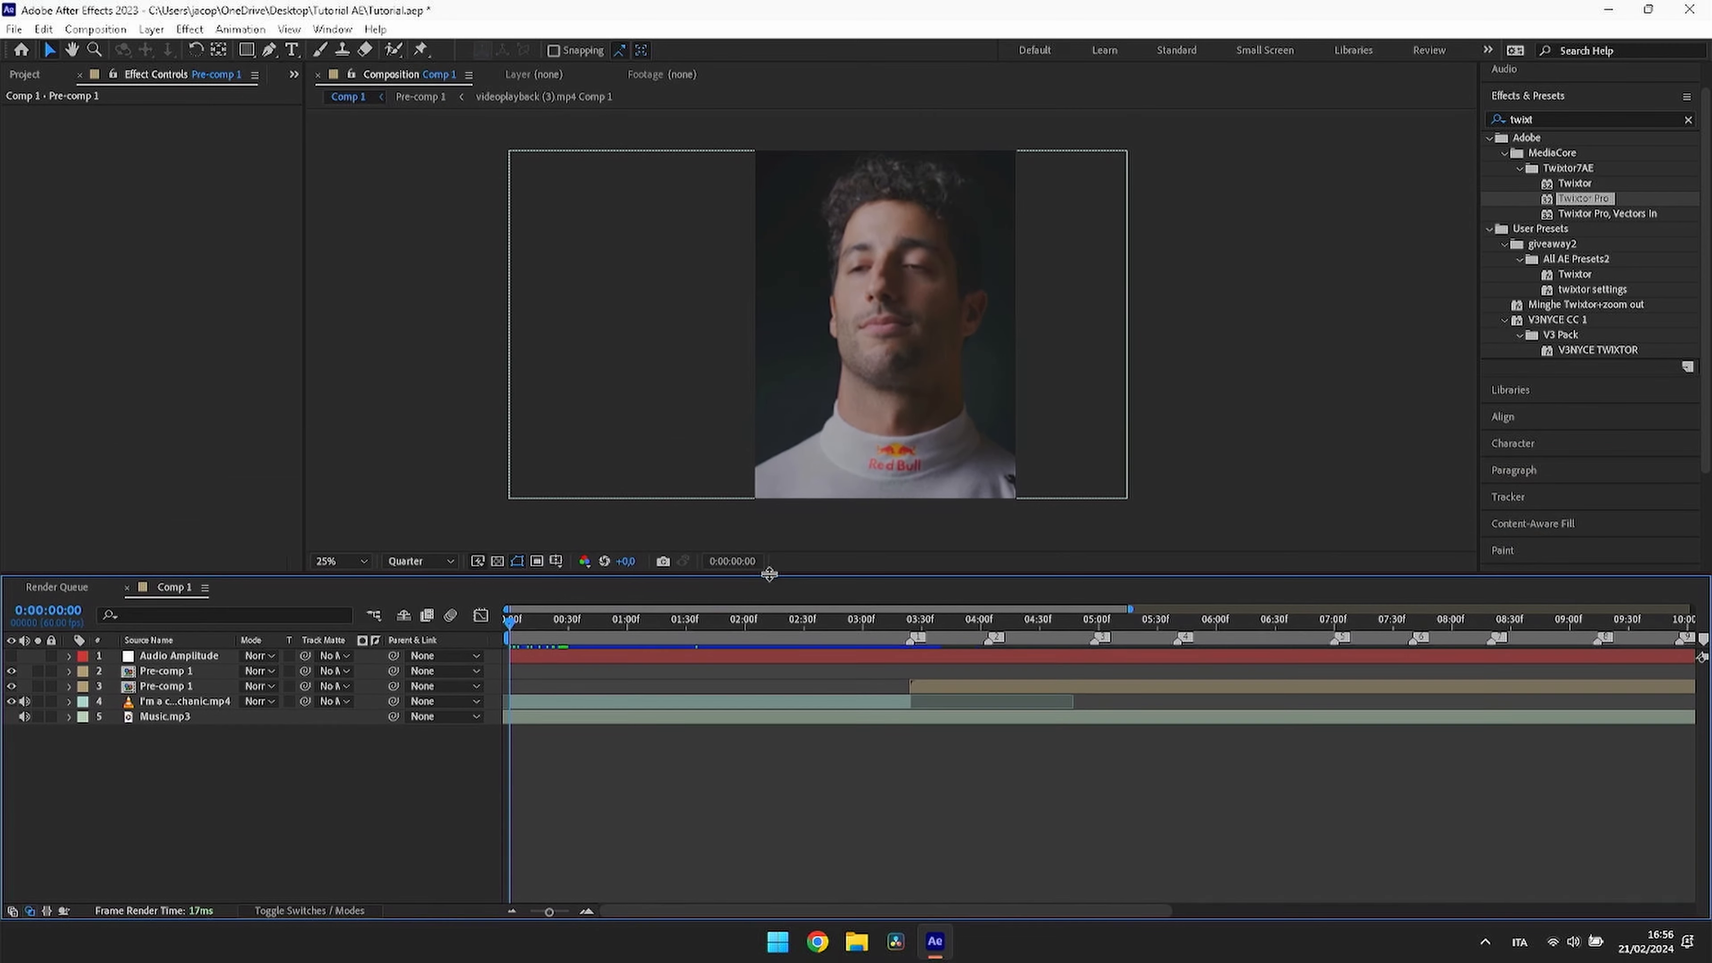
pyautogui.click(419, 564)
pyautogui.click(410, 602)
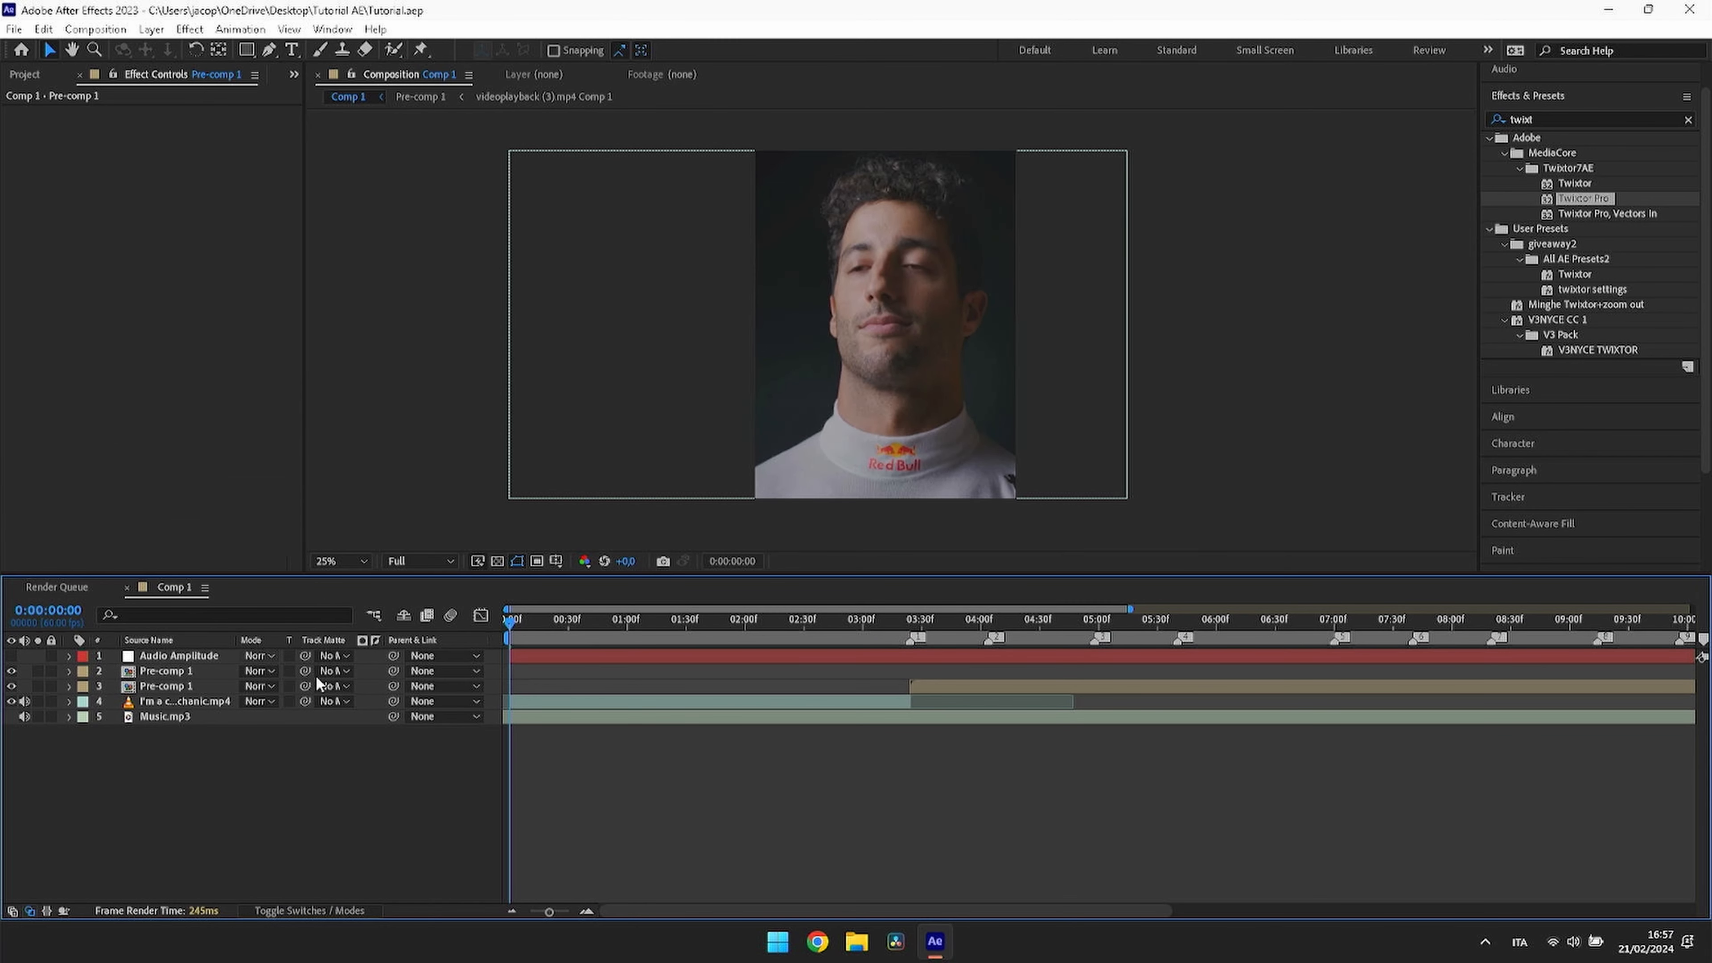
# Step: Add the main composition to the render queue with the High Quality output module
pyautogui.click(91, 30)
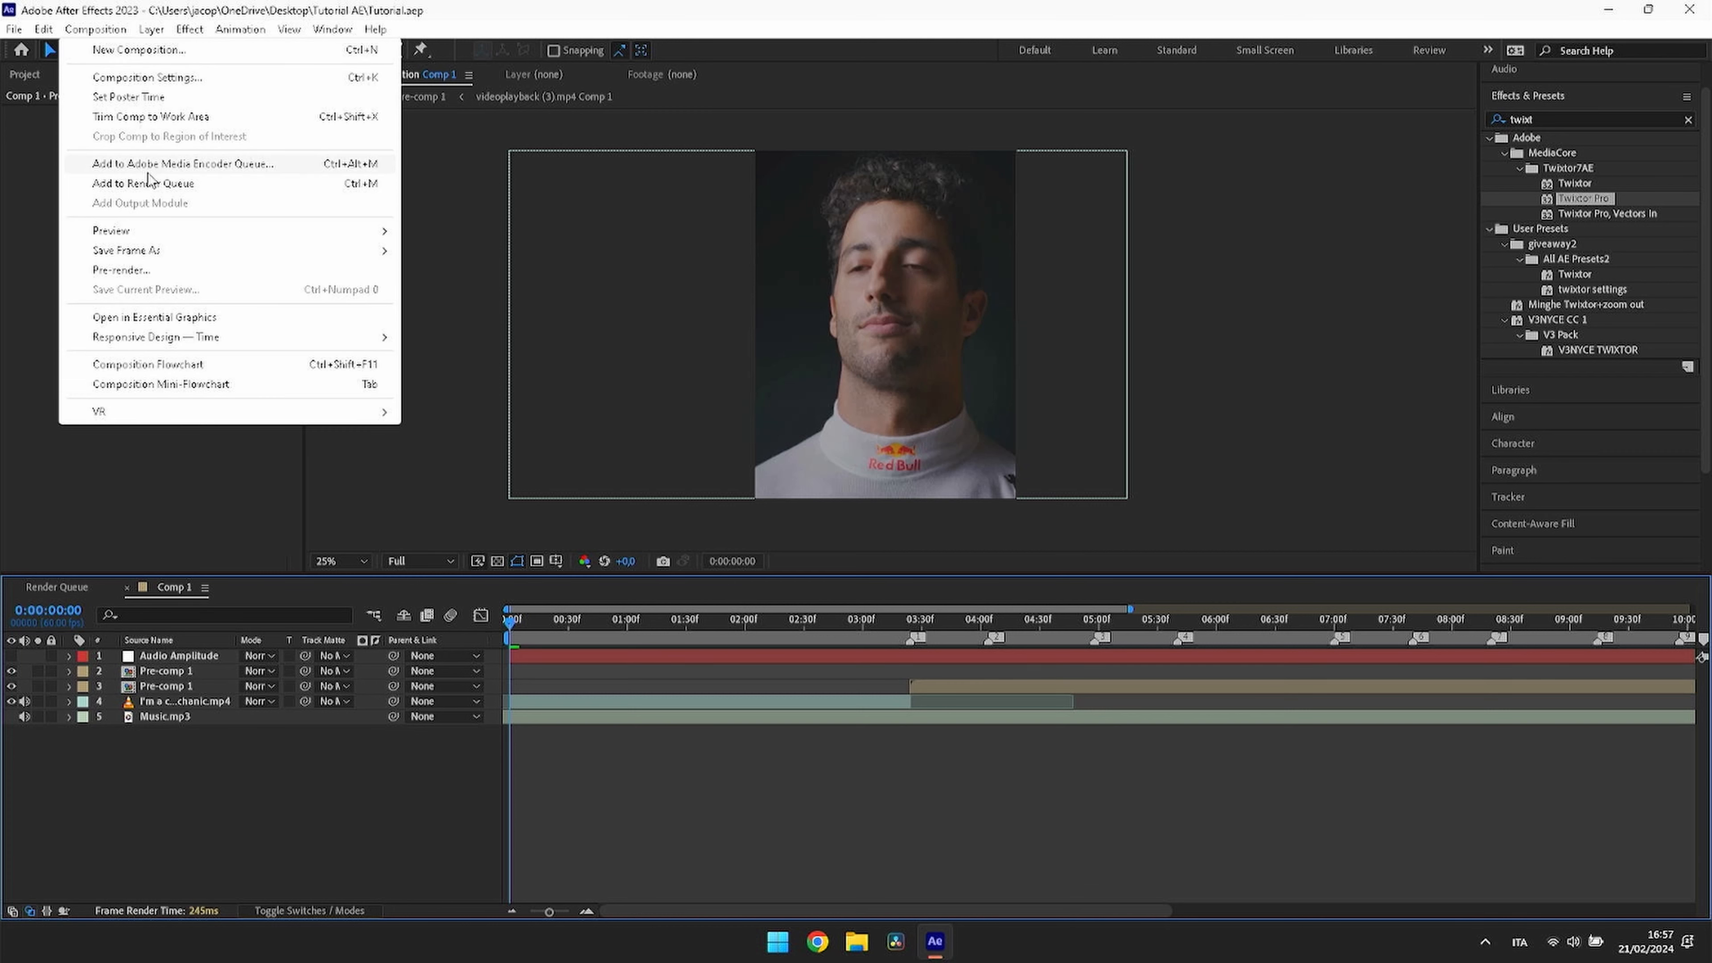
pyautogui.click(148, 188)
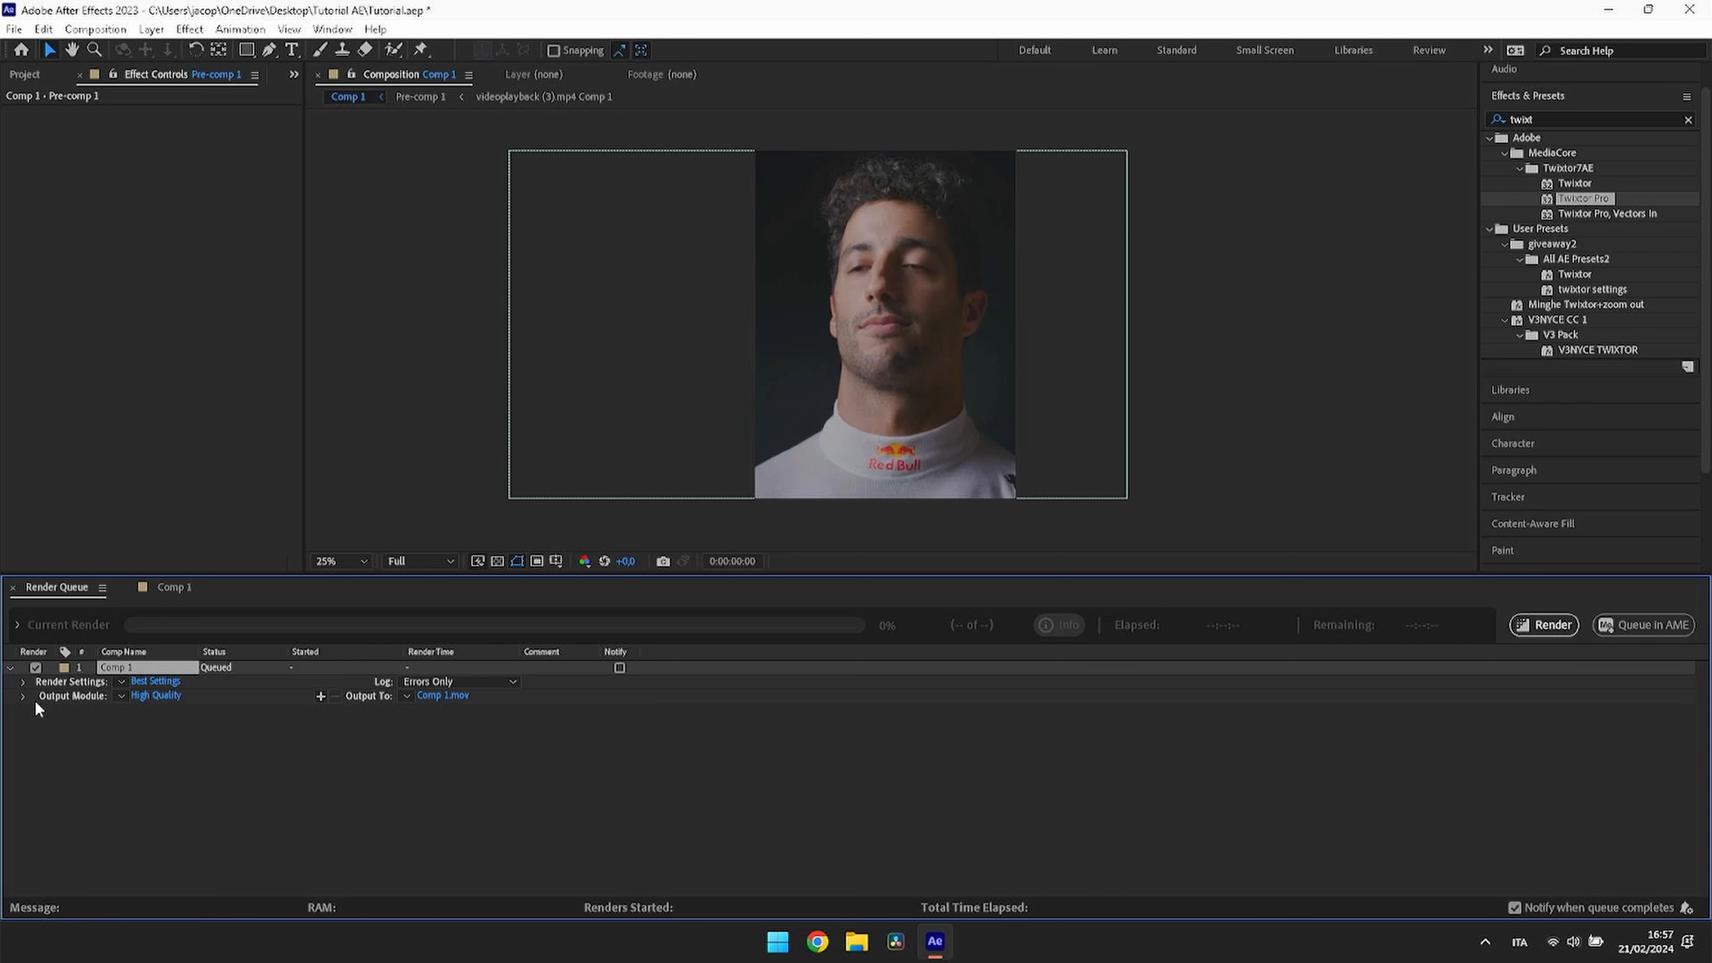
pyautogui.click(115, 697)
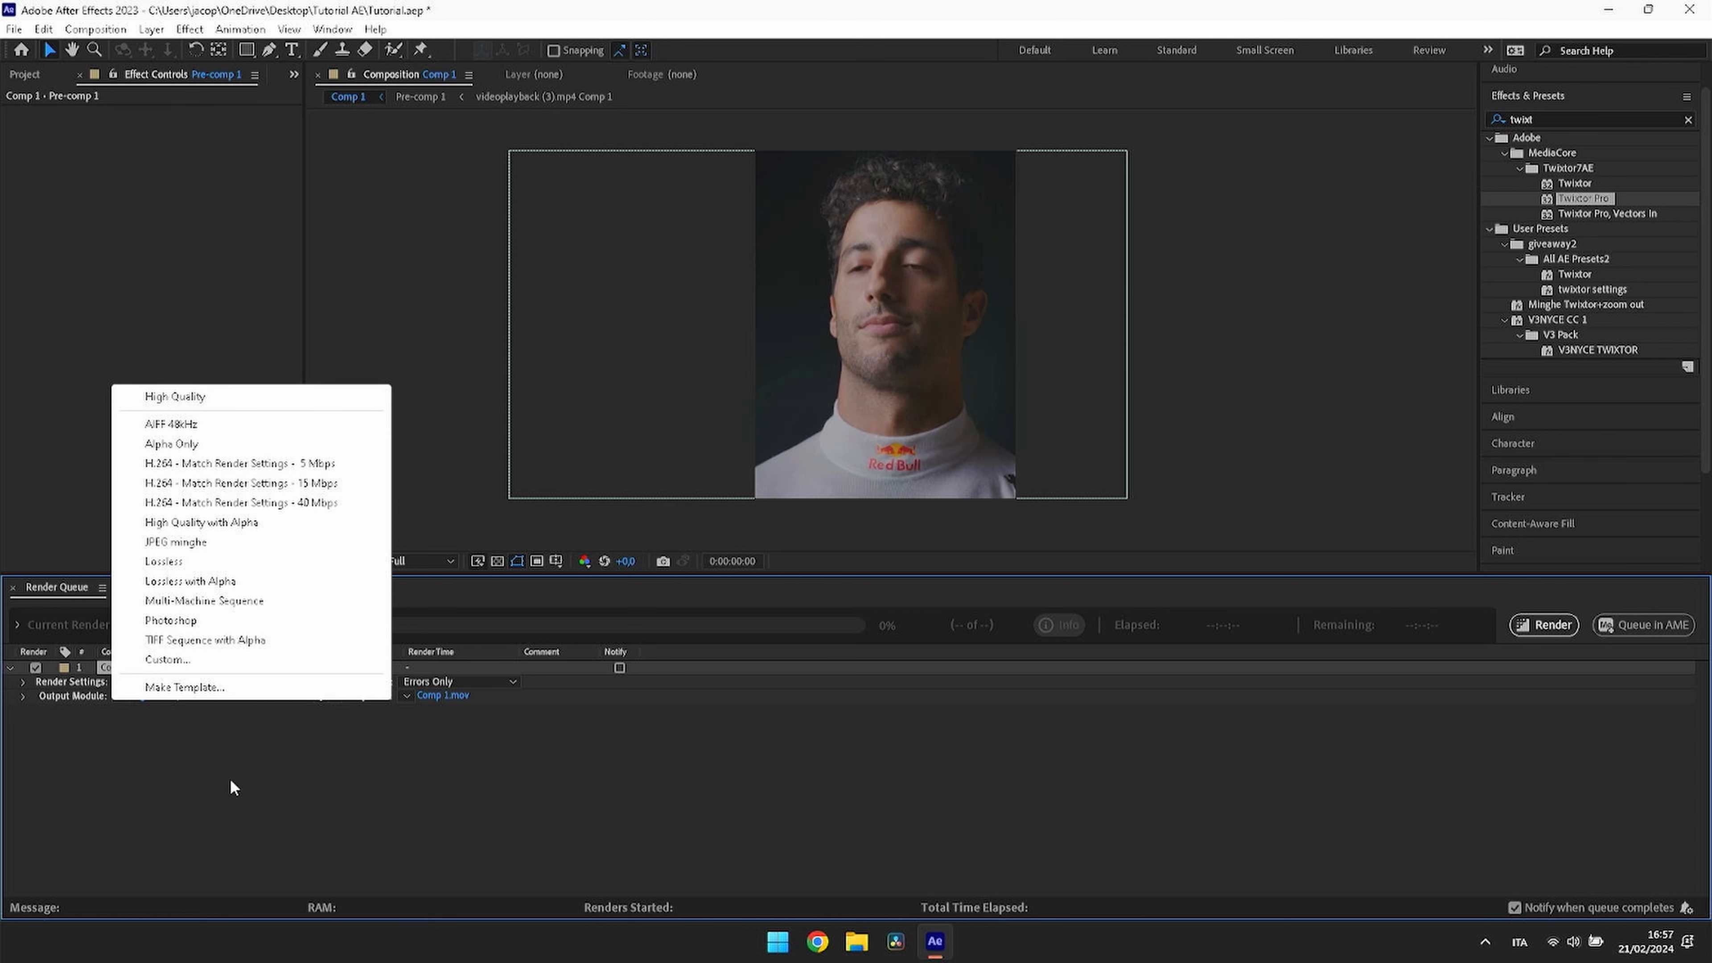
pyautogui.click(179, 398)
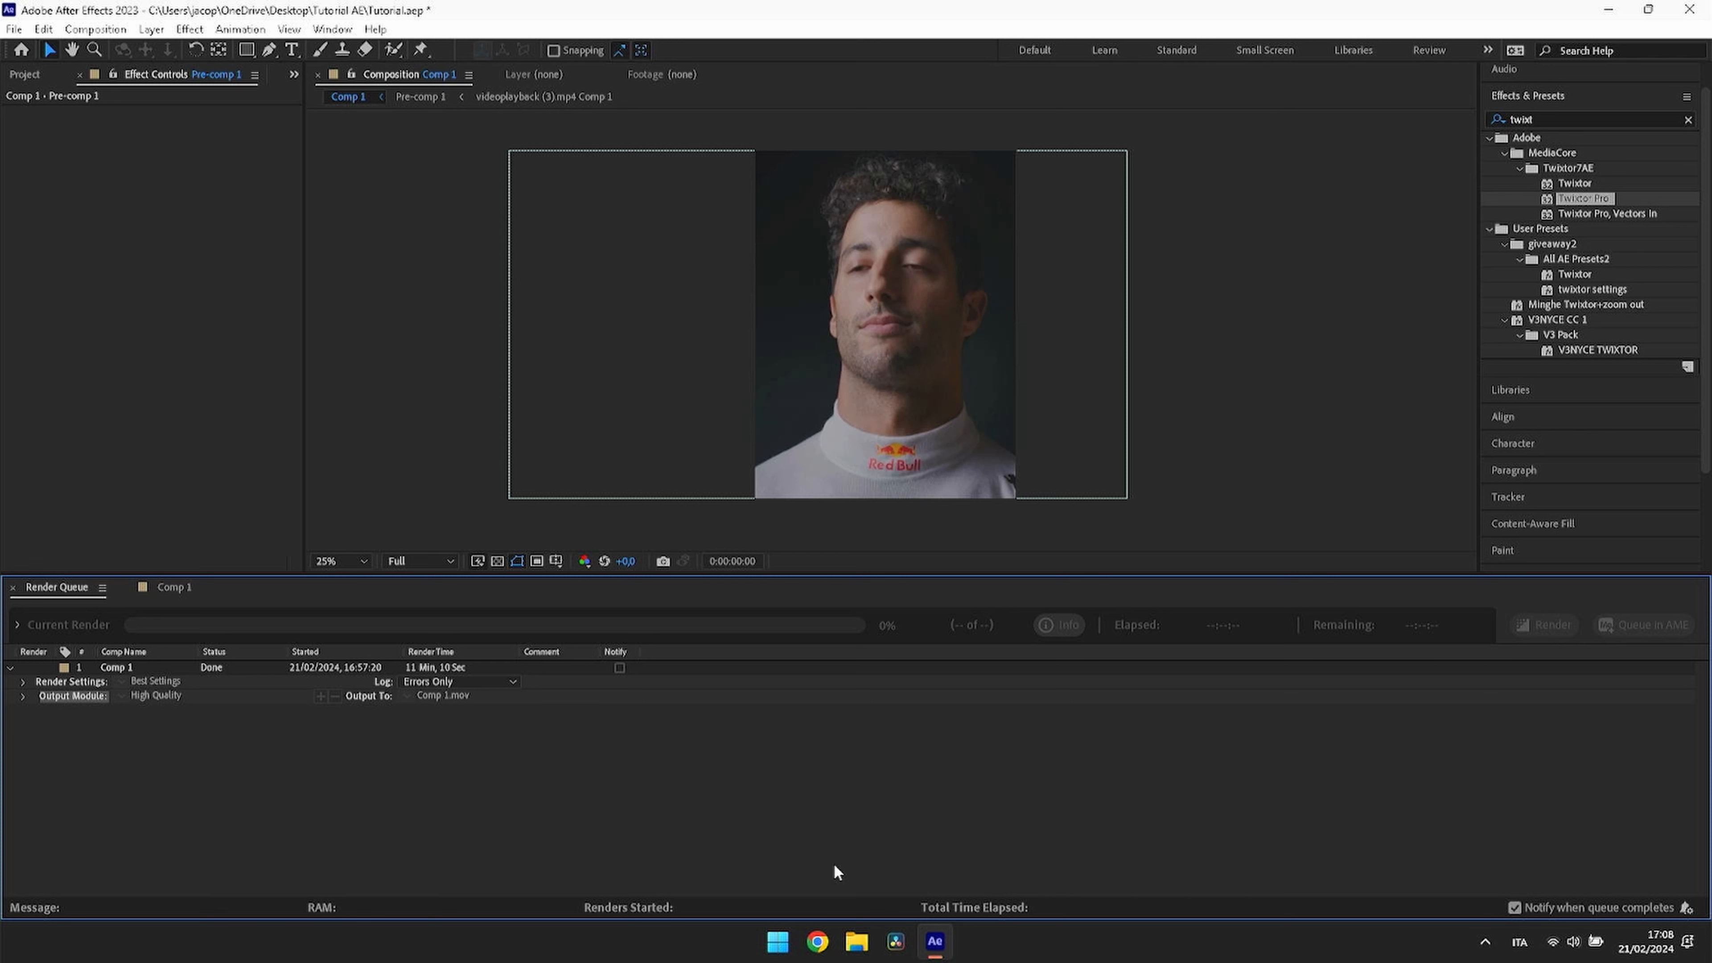
# Step: Launch Topaz Video AI and dismiss its update notice
pyautogui.click(781, 951)
pyautogui.write('topè')
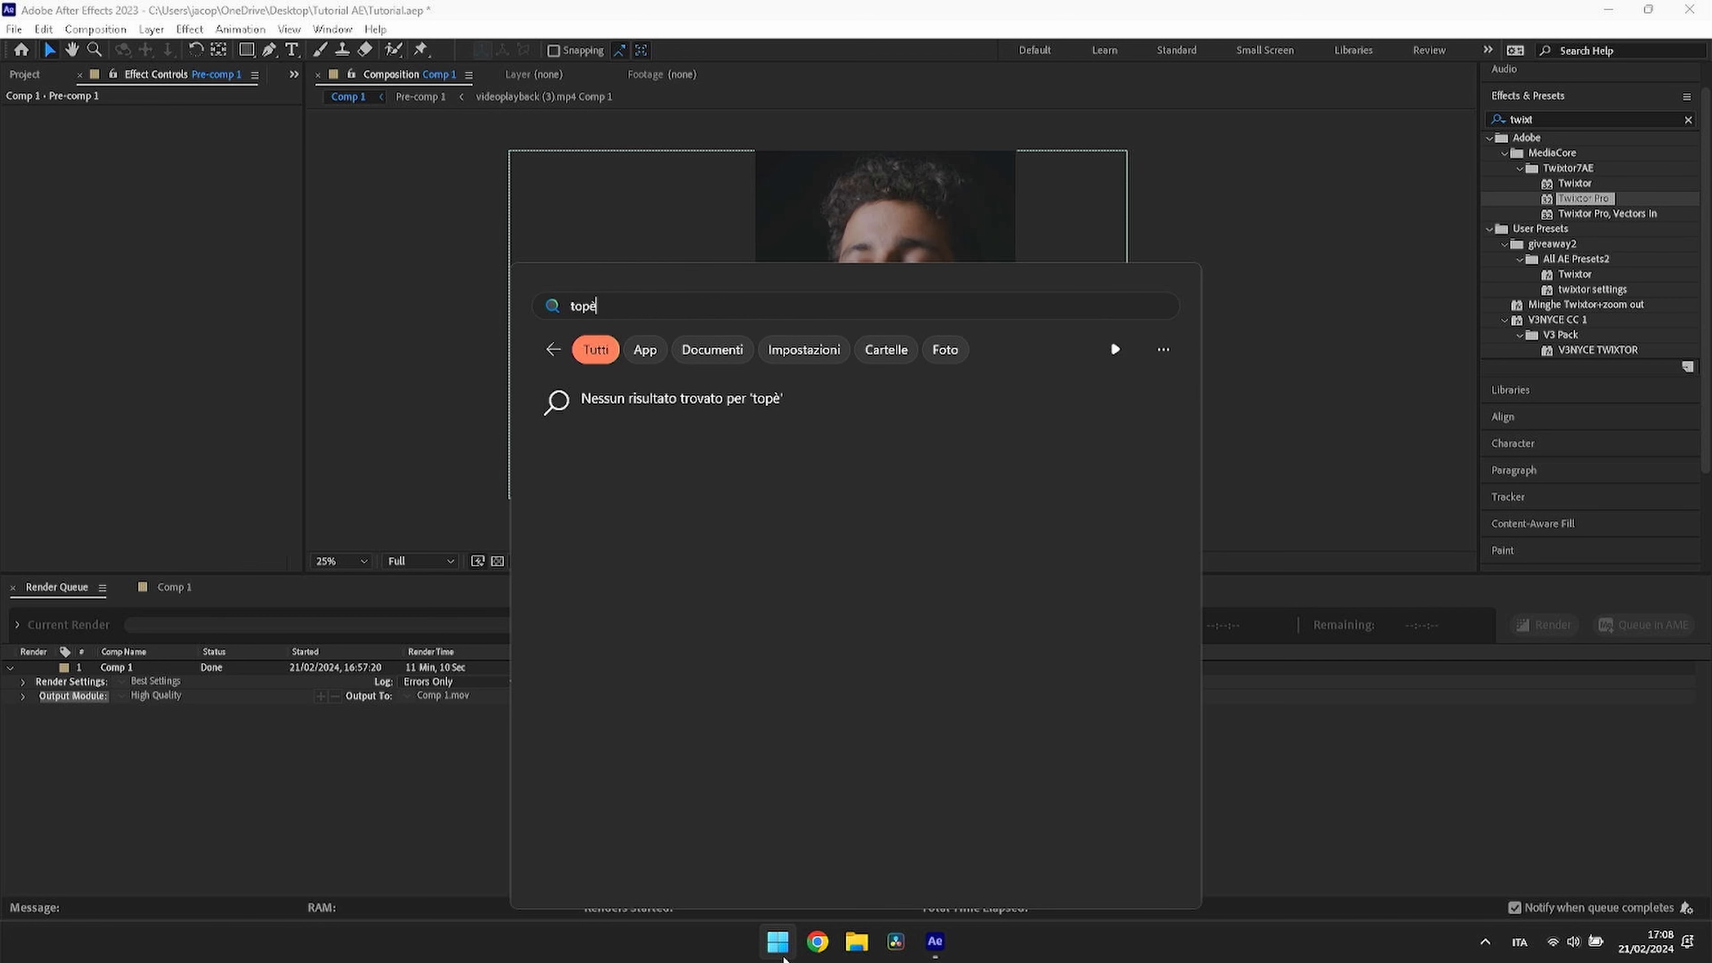
pyautogui.press('BackSpace')
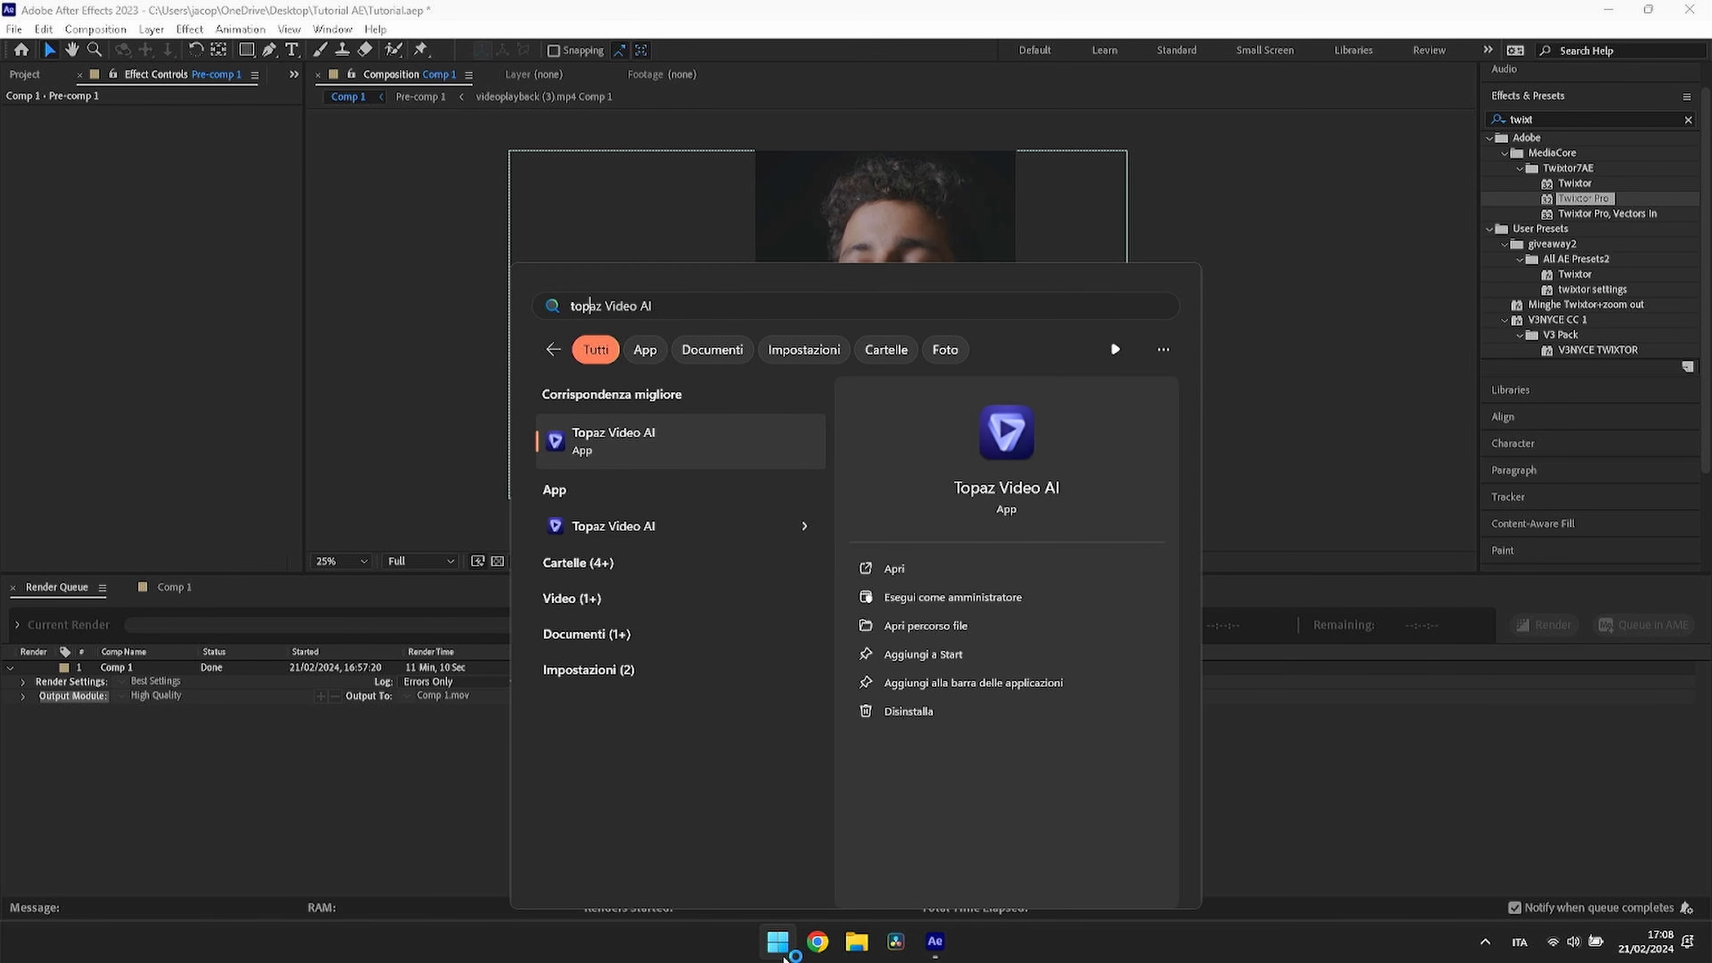
pyautogui.press('Return')
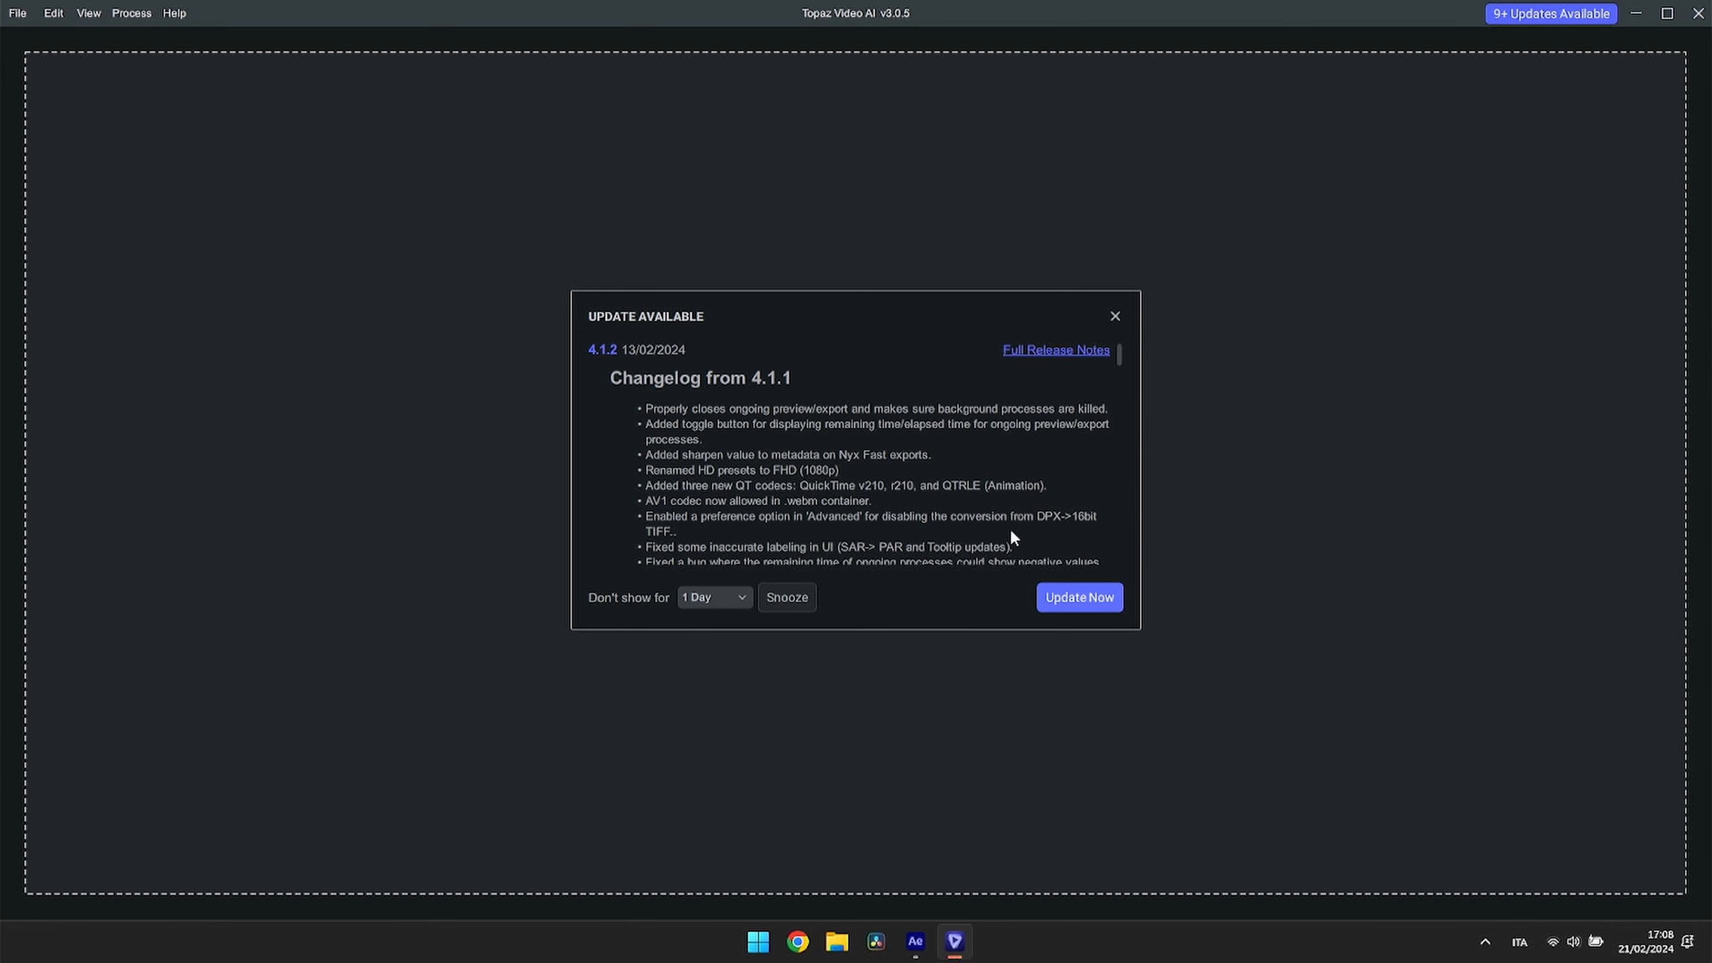
pyautogui.click(1115, 316)
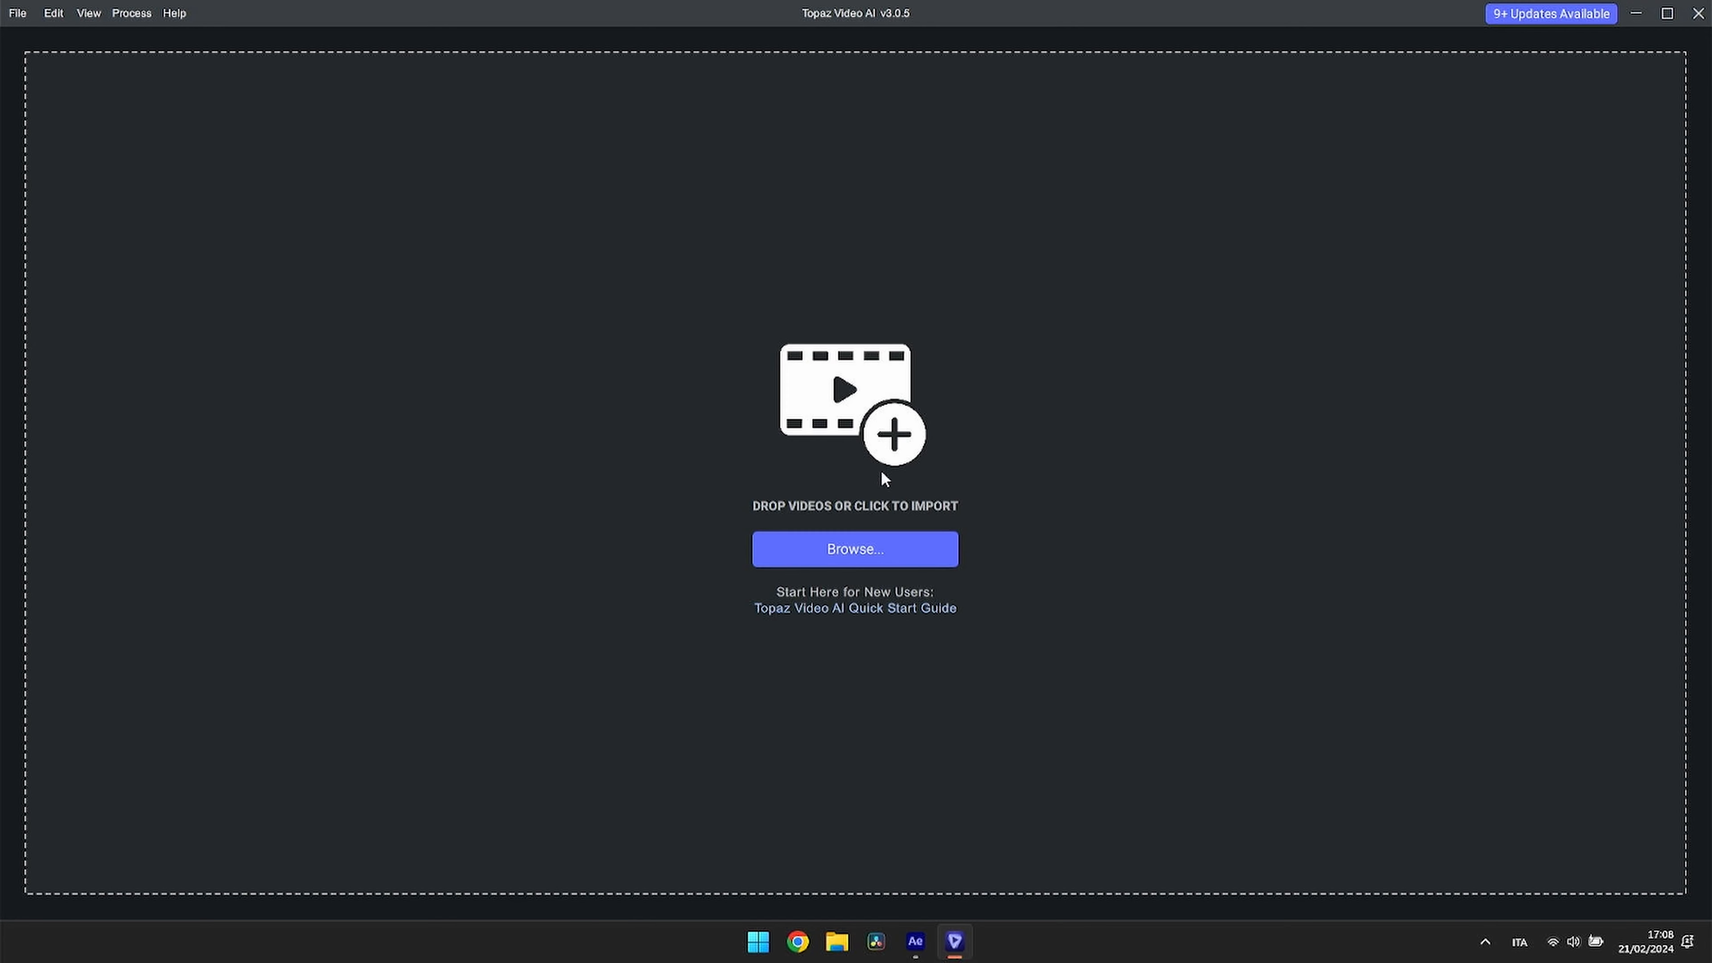
# Step: Import the rendered Comp 1.mov from the Download folder
pyautogui.click(831, 544)
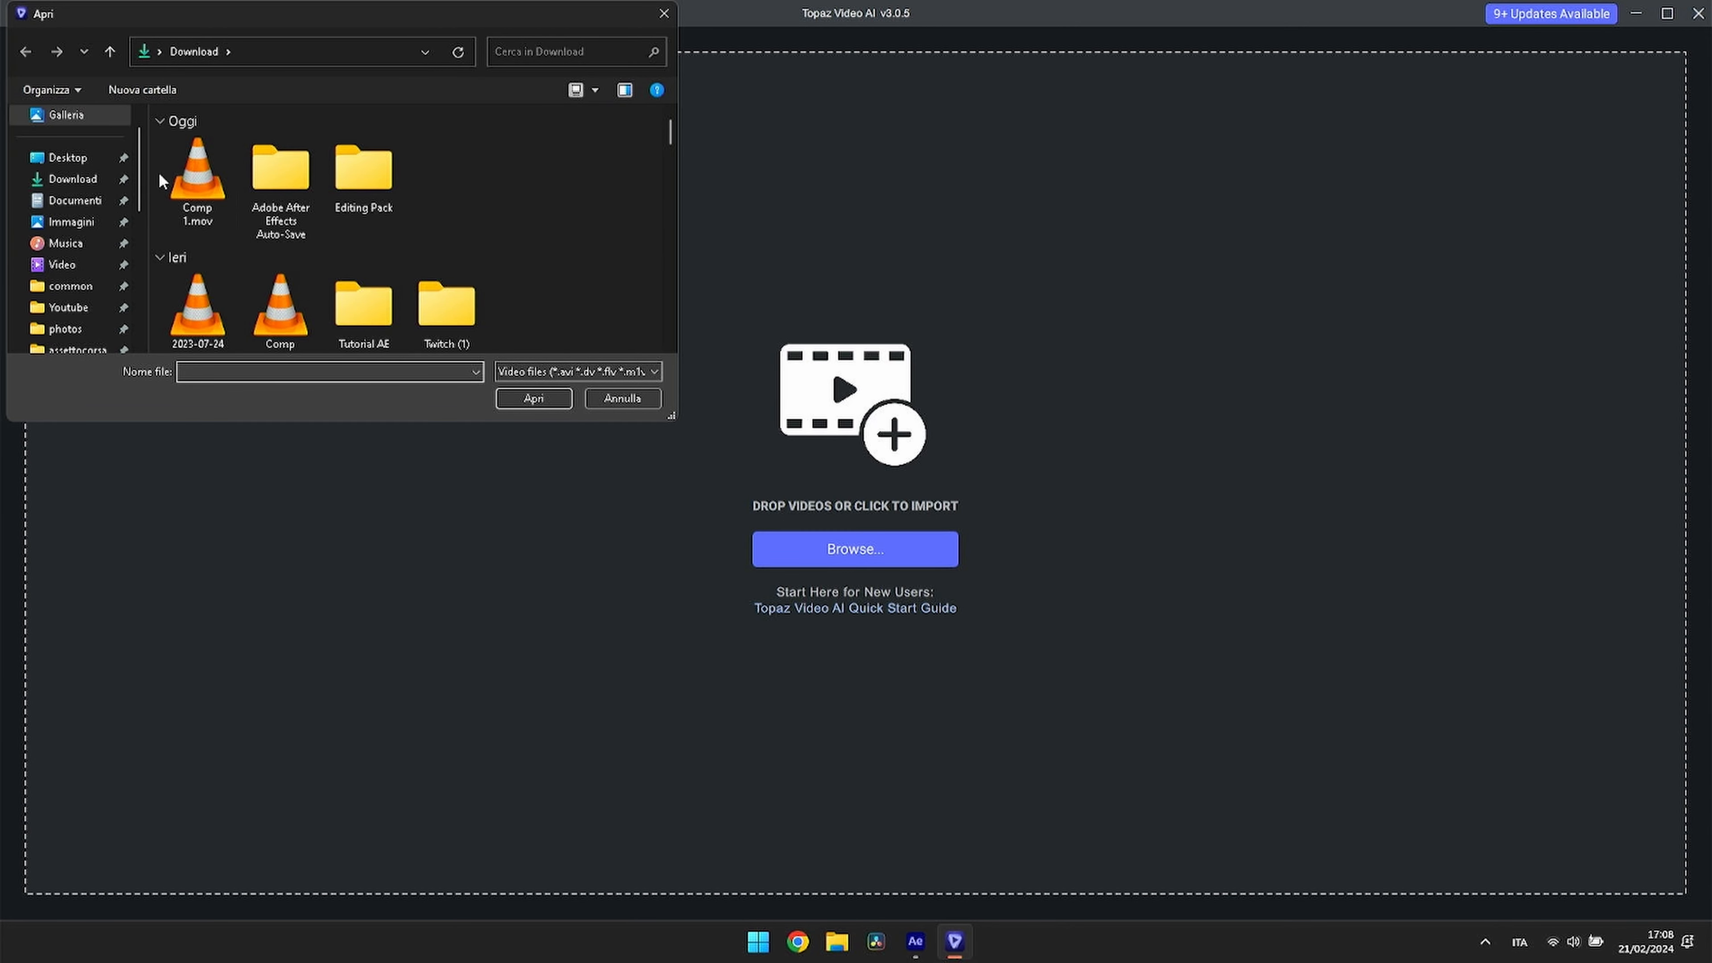
pyautogui.click(202, 179)
pyautogui.click(522, 391)
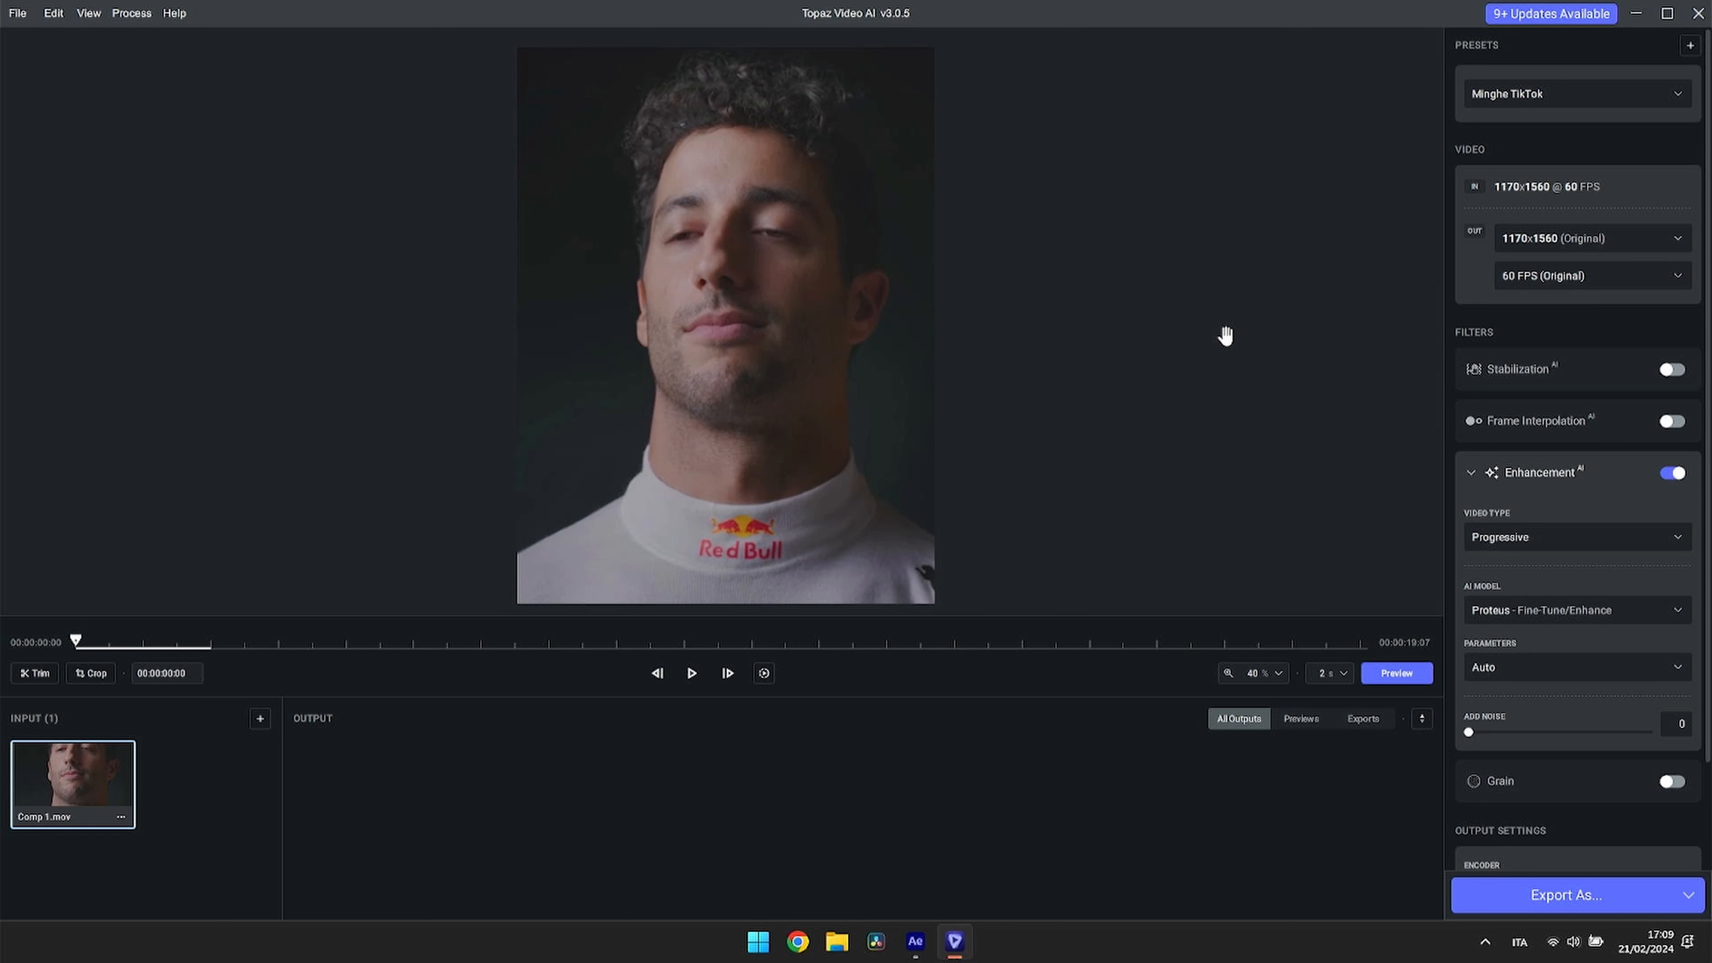
# Step: Choose the Minghe TikTok preset and set the Proteus enhancement parameters to Manual
pyautogui.click(1575, 98)
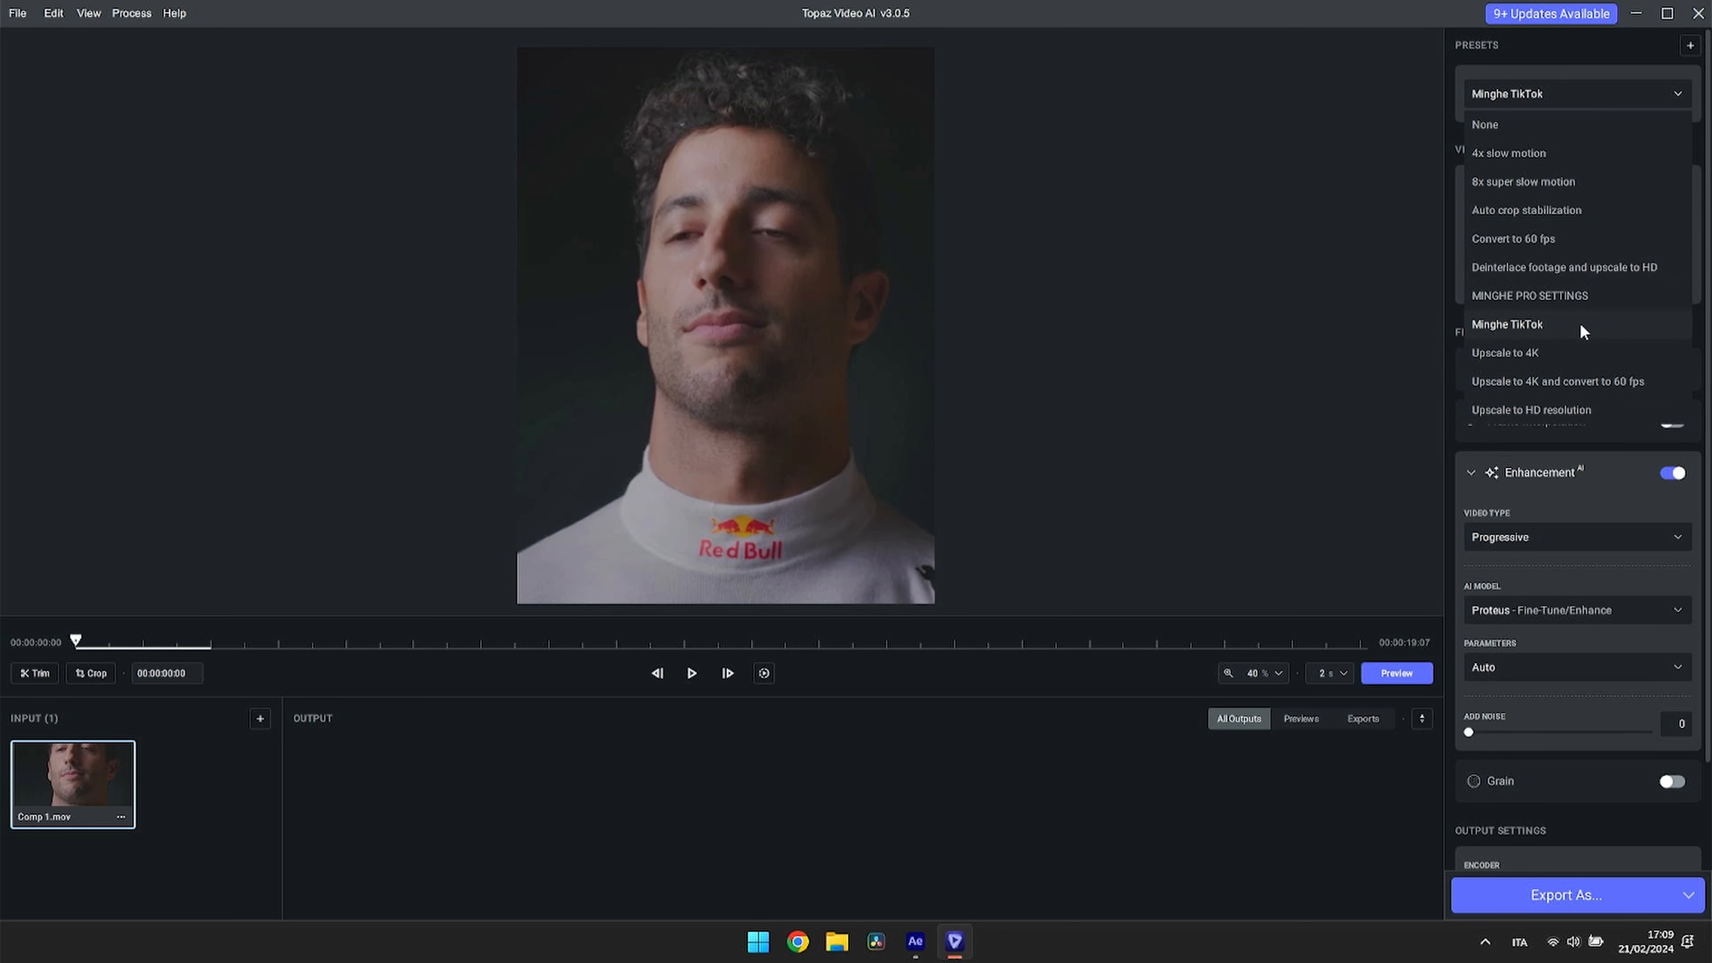
pyautogui.click(1528, 323)
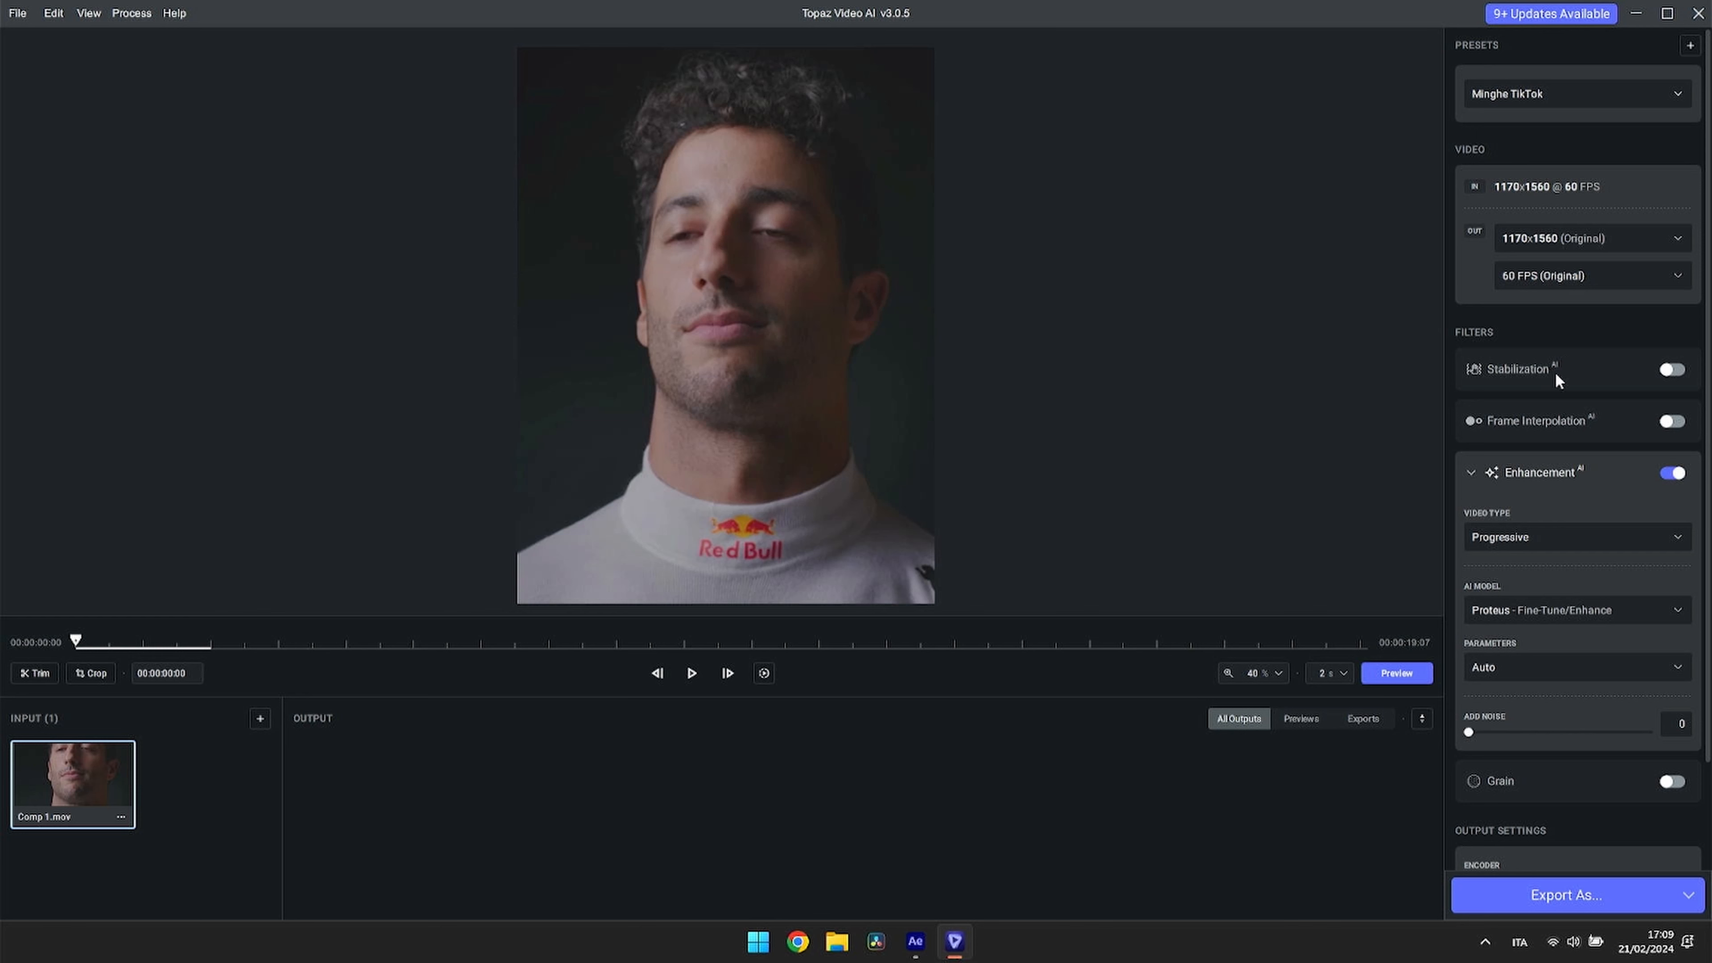
pyautogui.scroll(-1, 1508, 401)
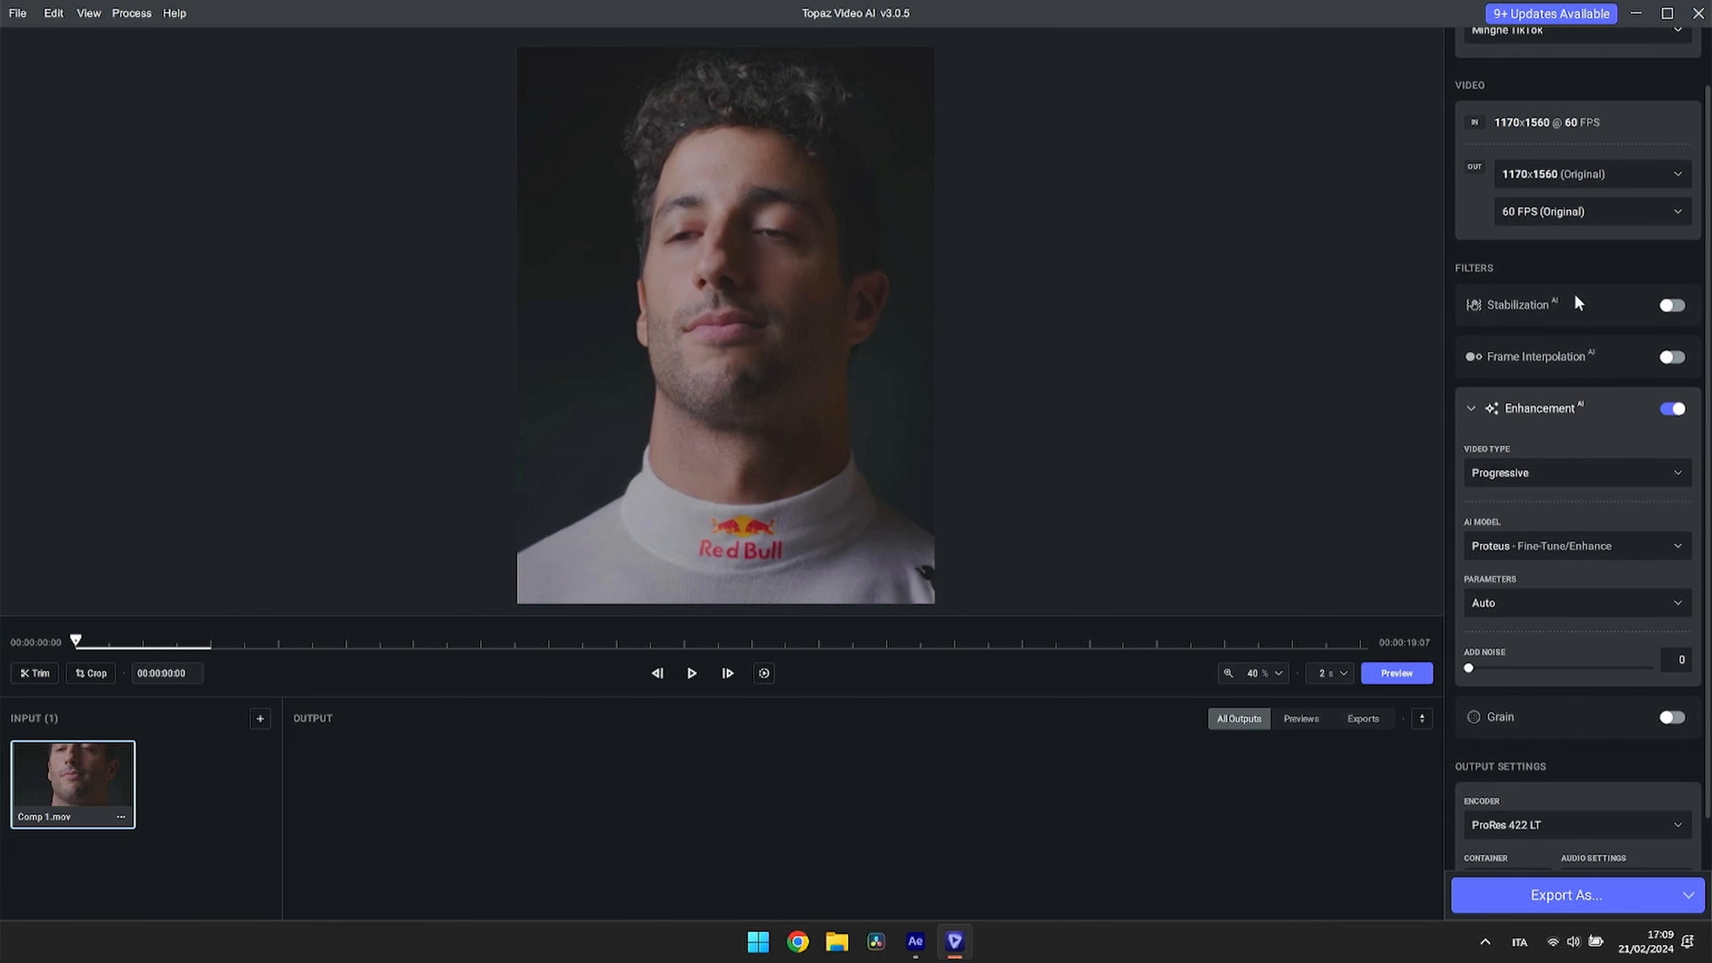
pyautogui.scroll(-1, 1517, 427)
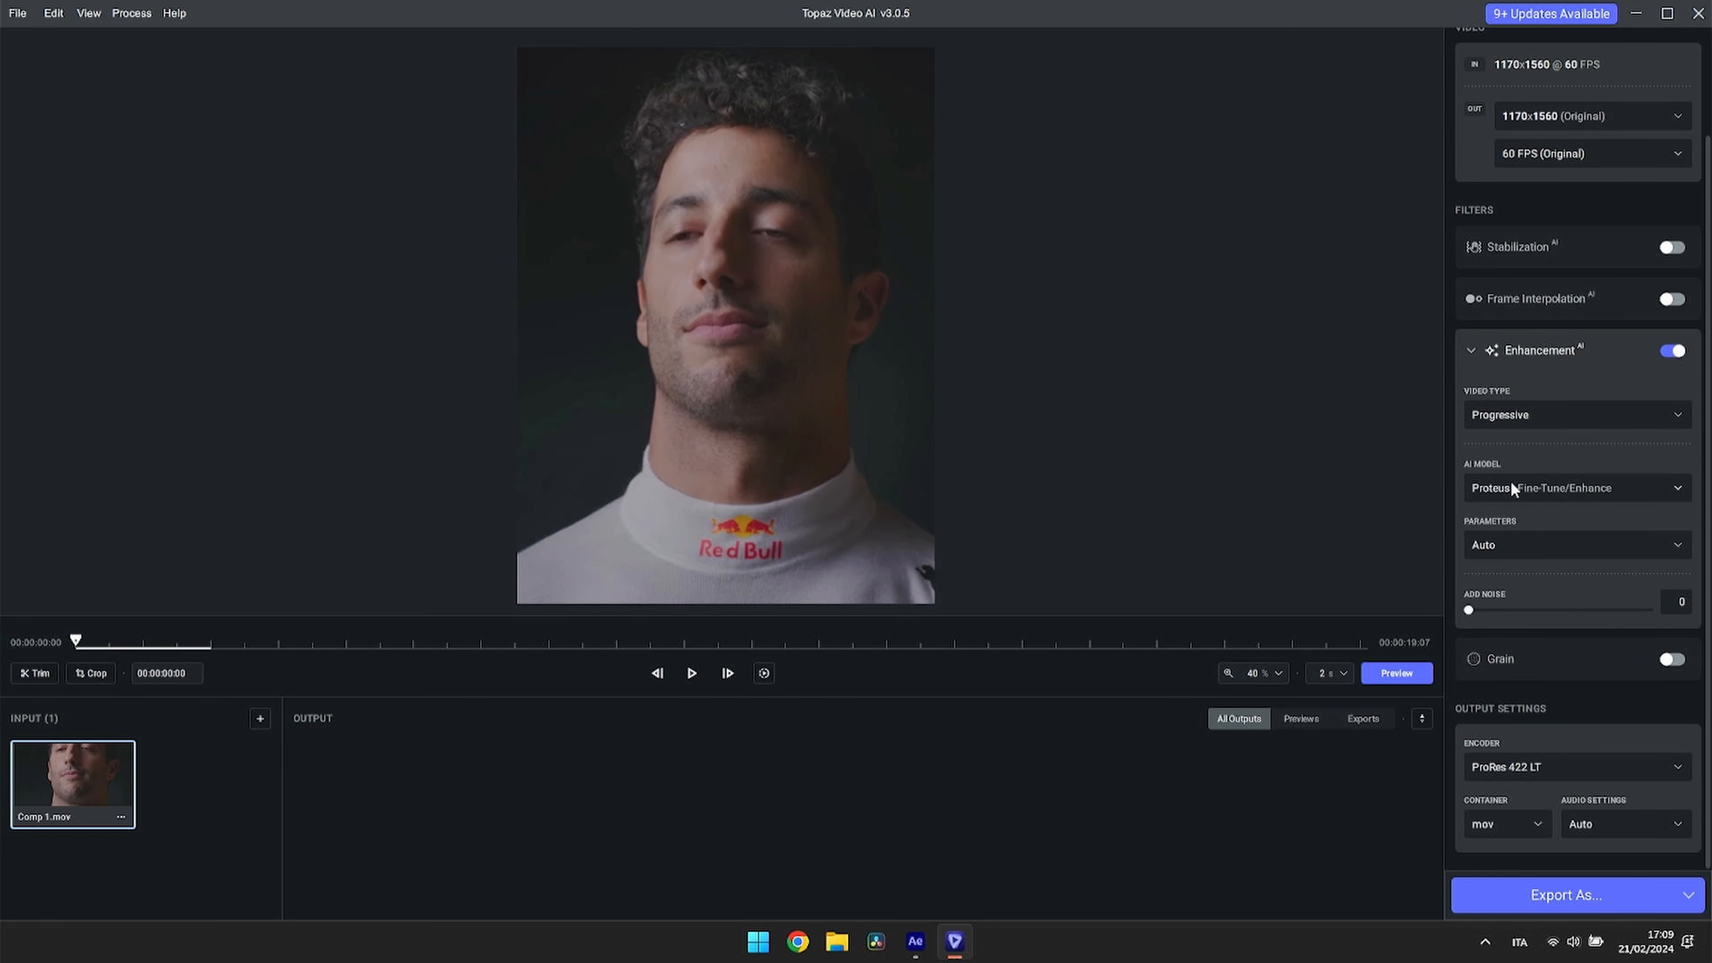
pyautogui.click(1515, 552)
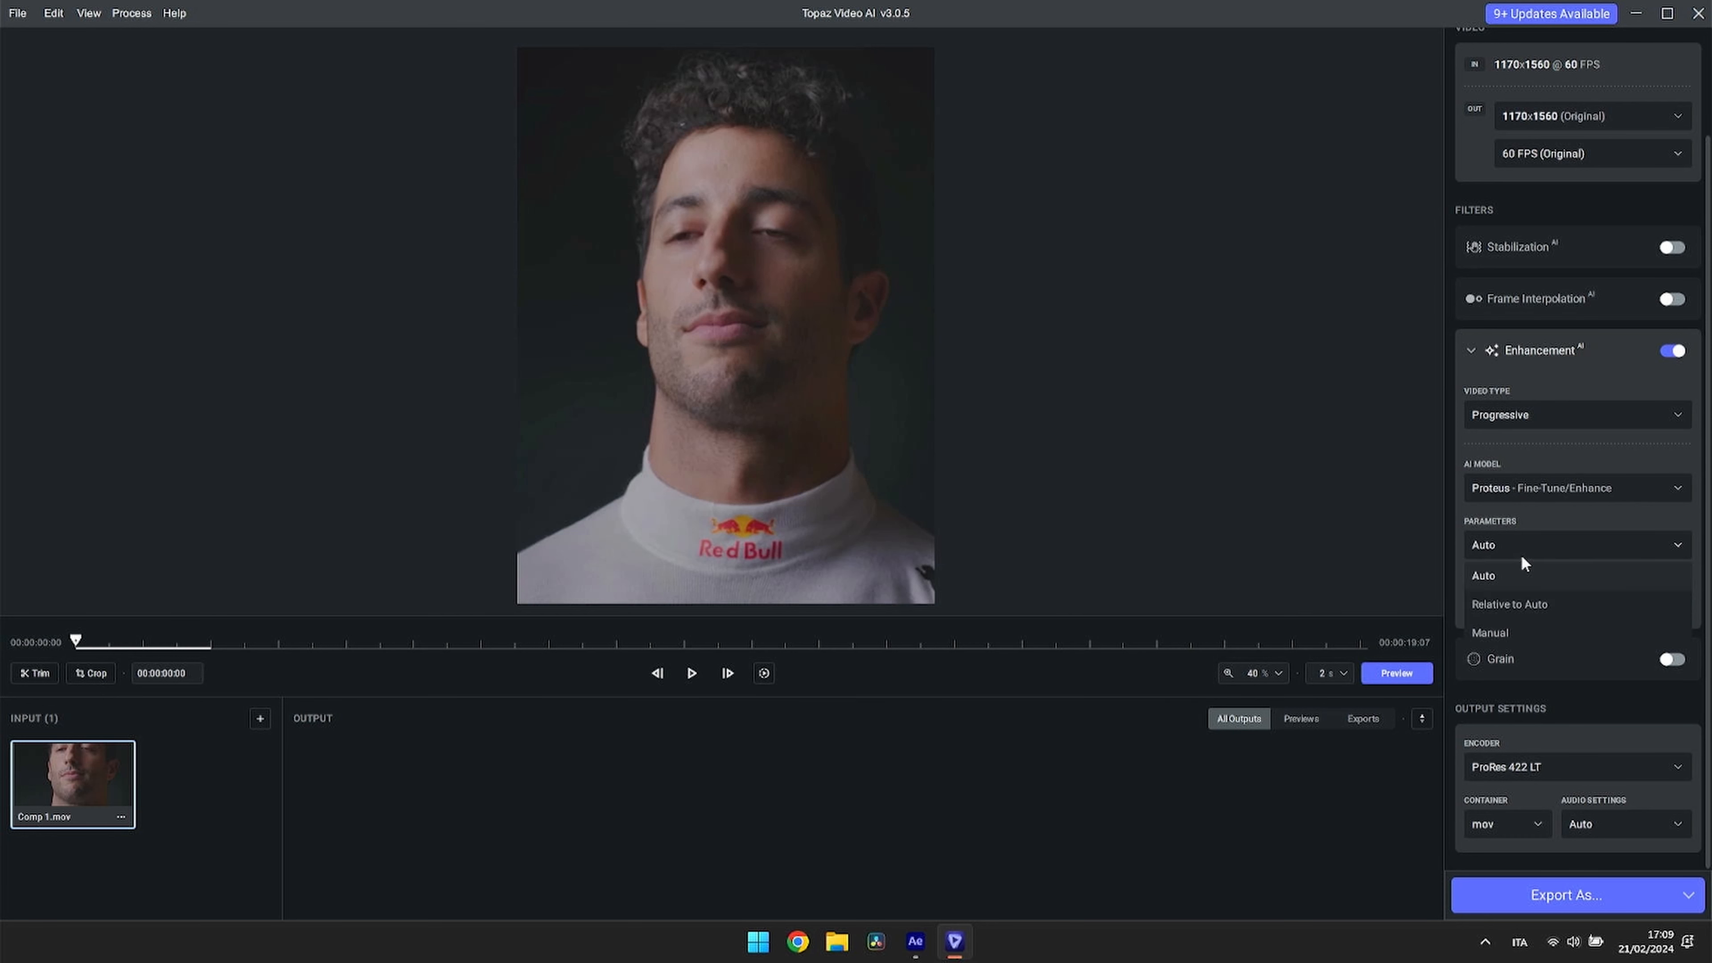
pyautogui.click(1503, 597)
pyautogui.scroll(-4, 1525, 555)
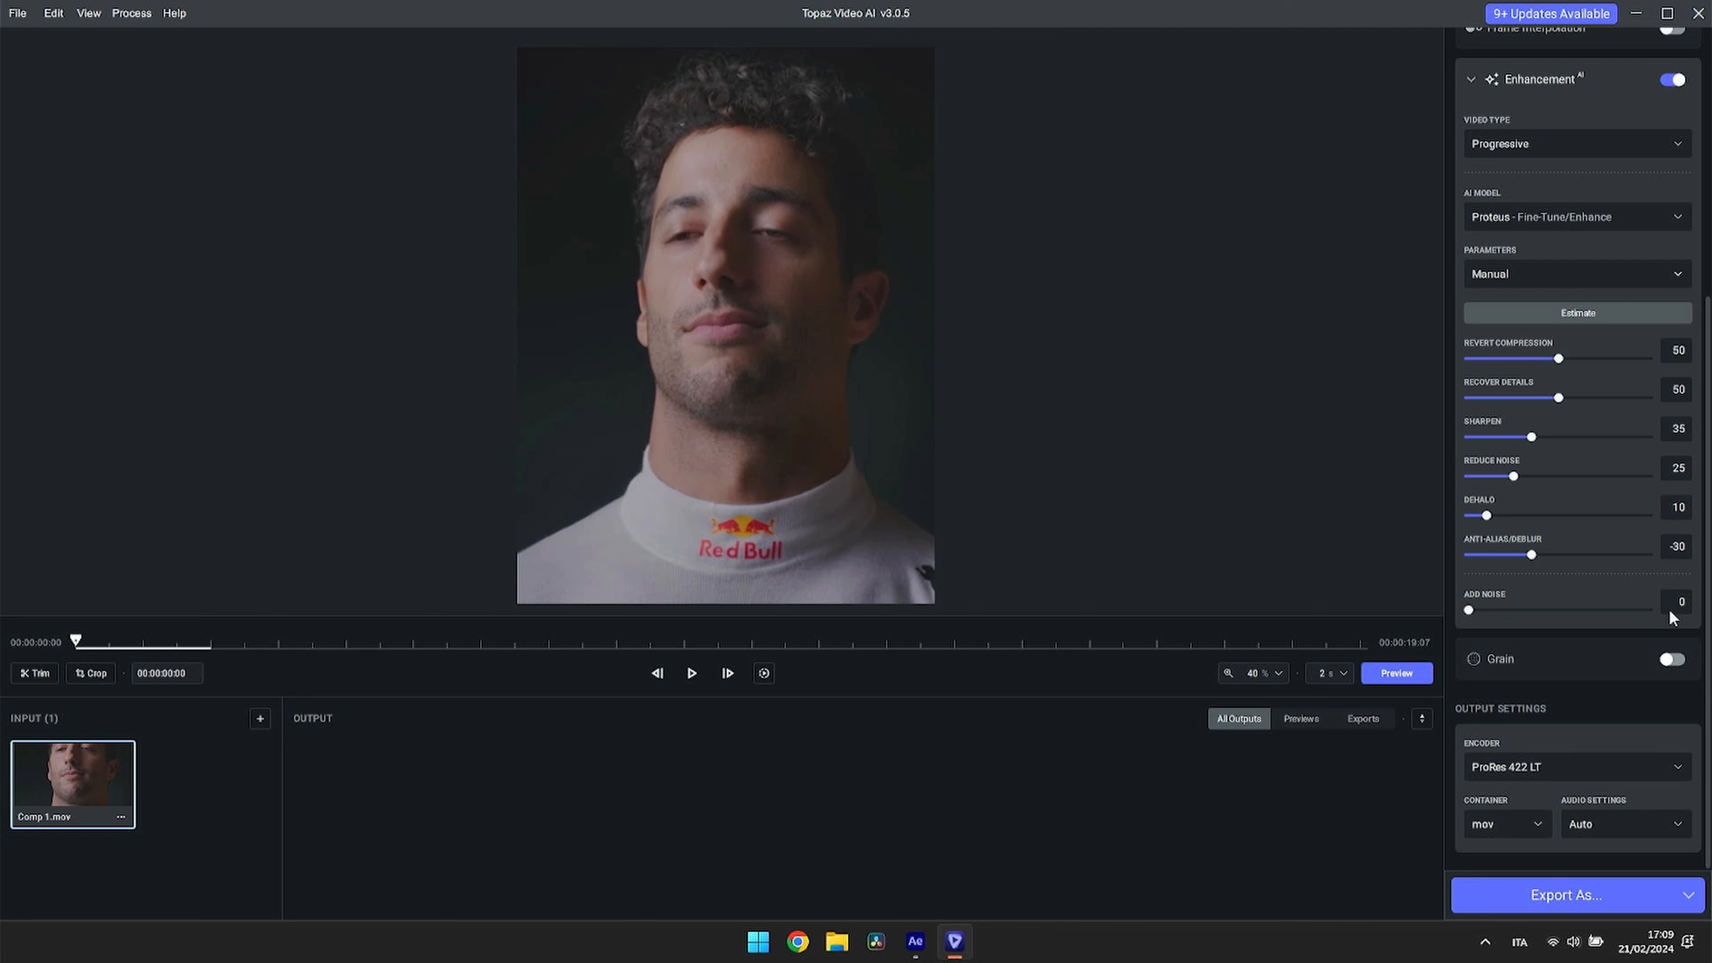
# Step: Set the output audio settings to Copy so the original sound is kept
pyautogui.scroll(-2, 1589, 694)
pyautogui.click(1610, 817)
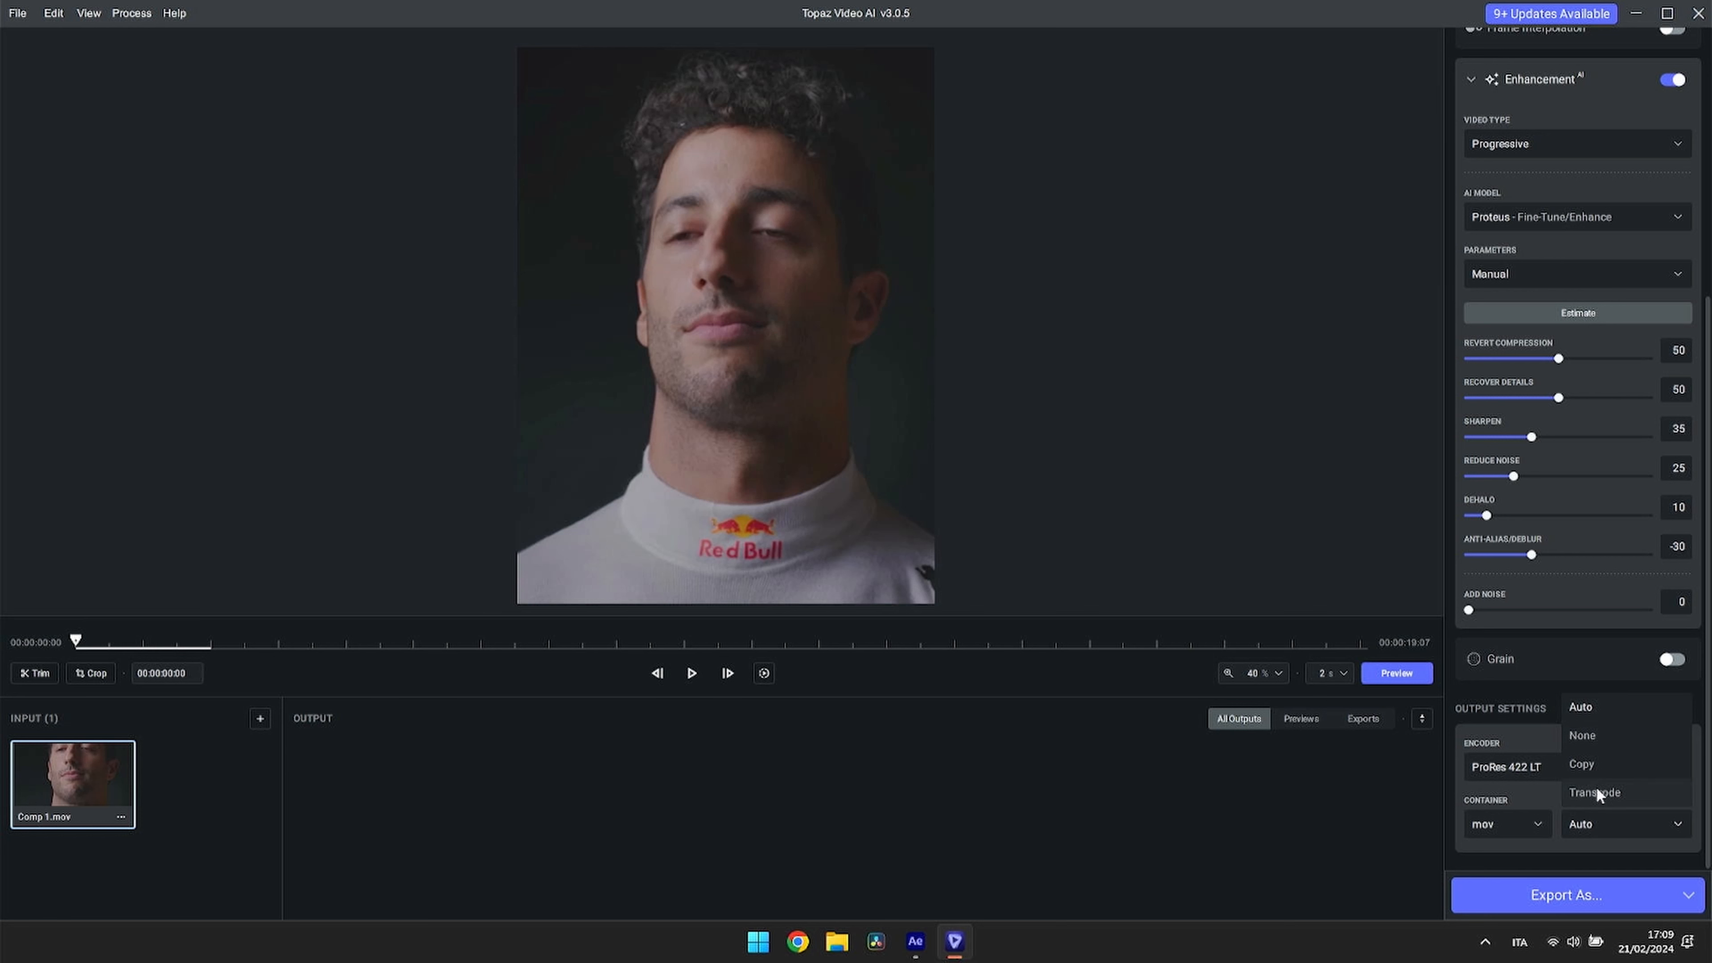
pyautogui.click(1607, 763)
pyautogui.click(1593, 766)
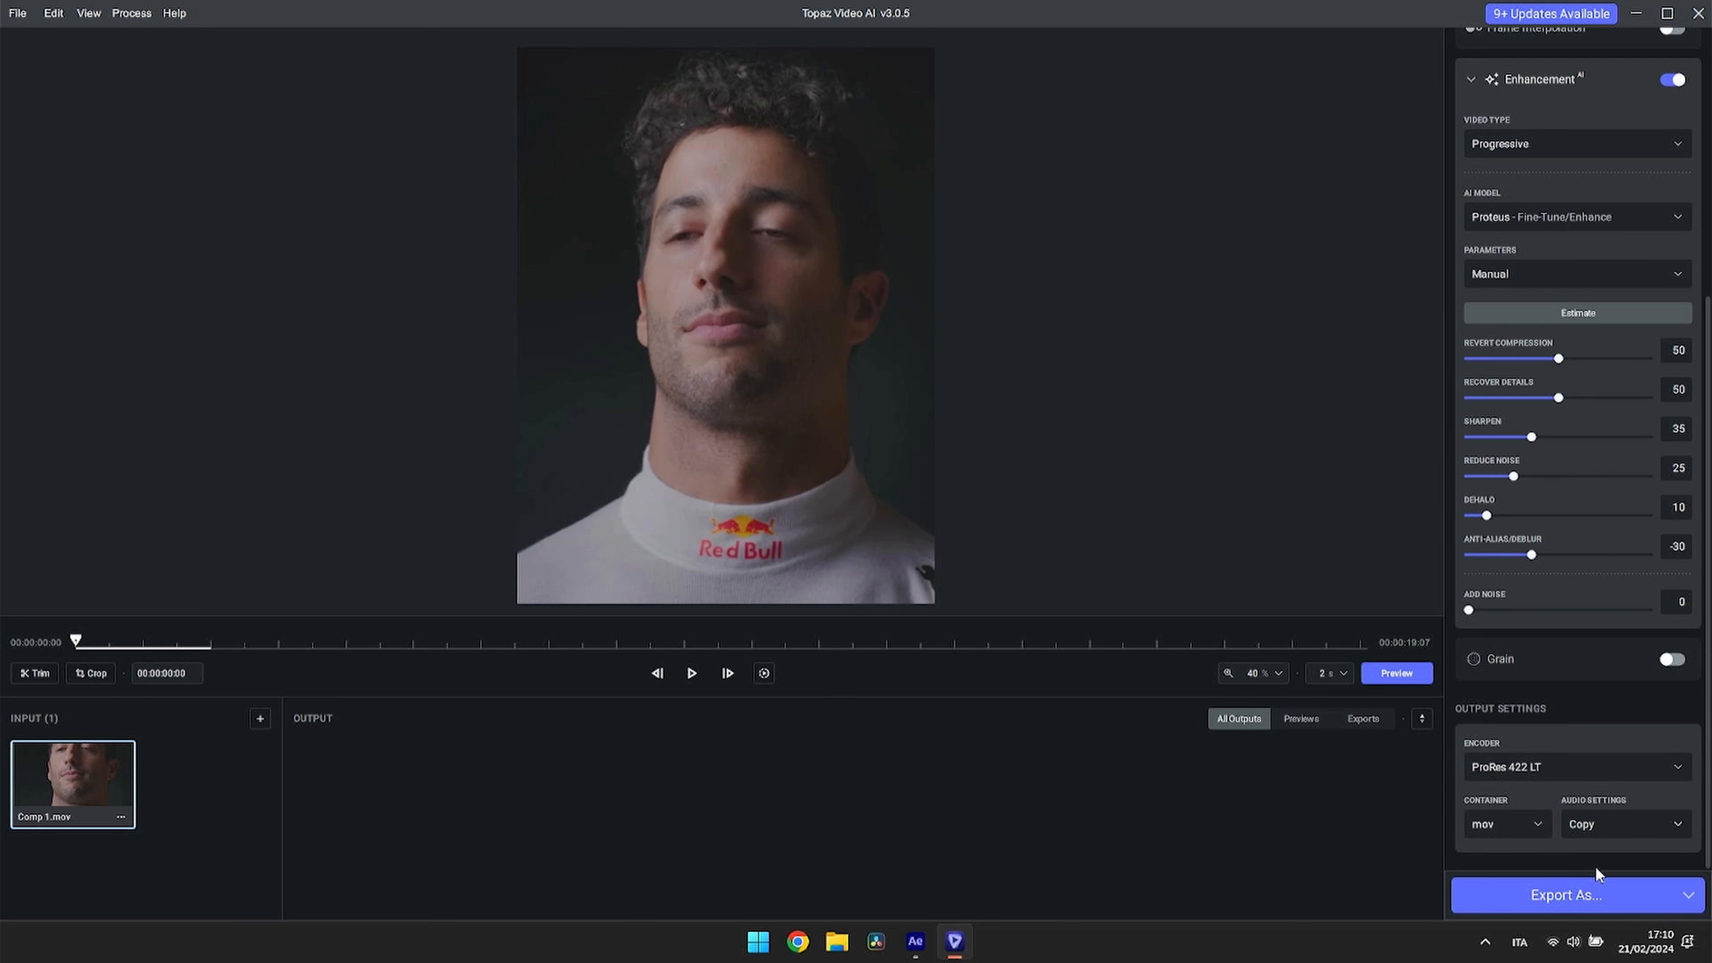
# Step: Export the enhanced video to the Download folder as "Ricciardo tutorial"
pyautogui.click(1515, 904)
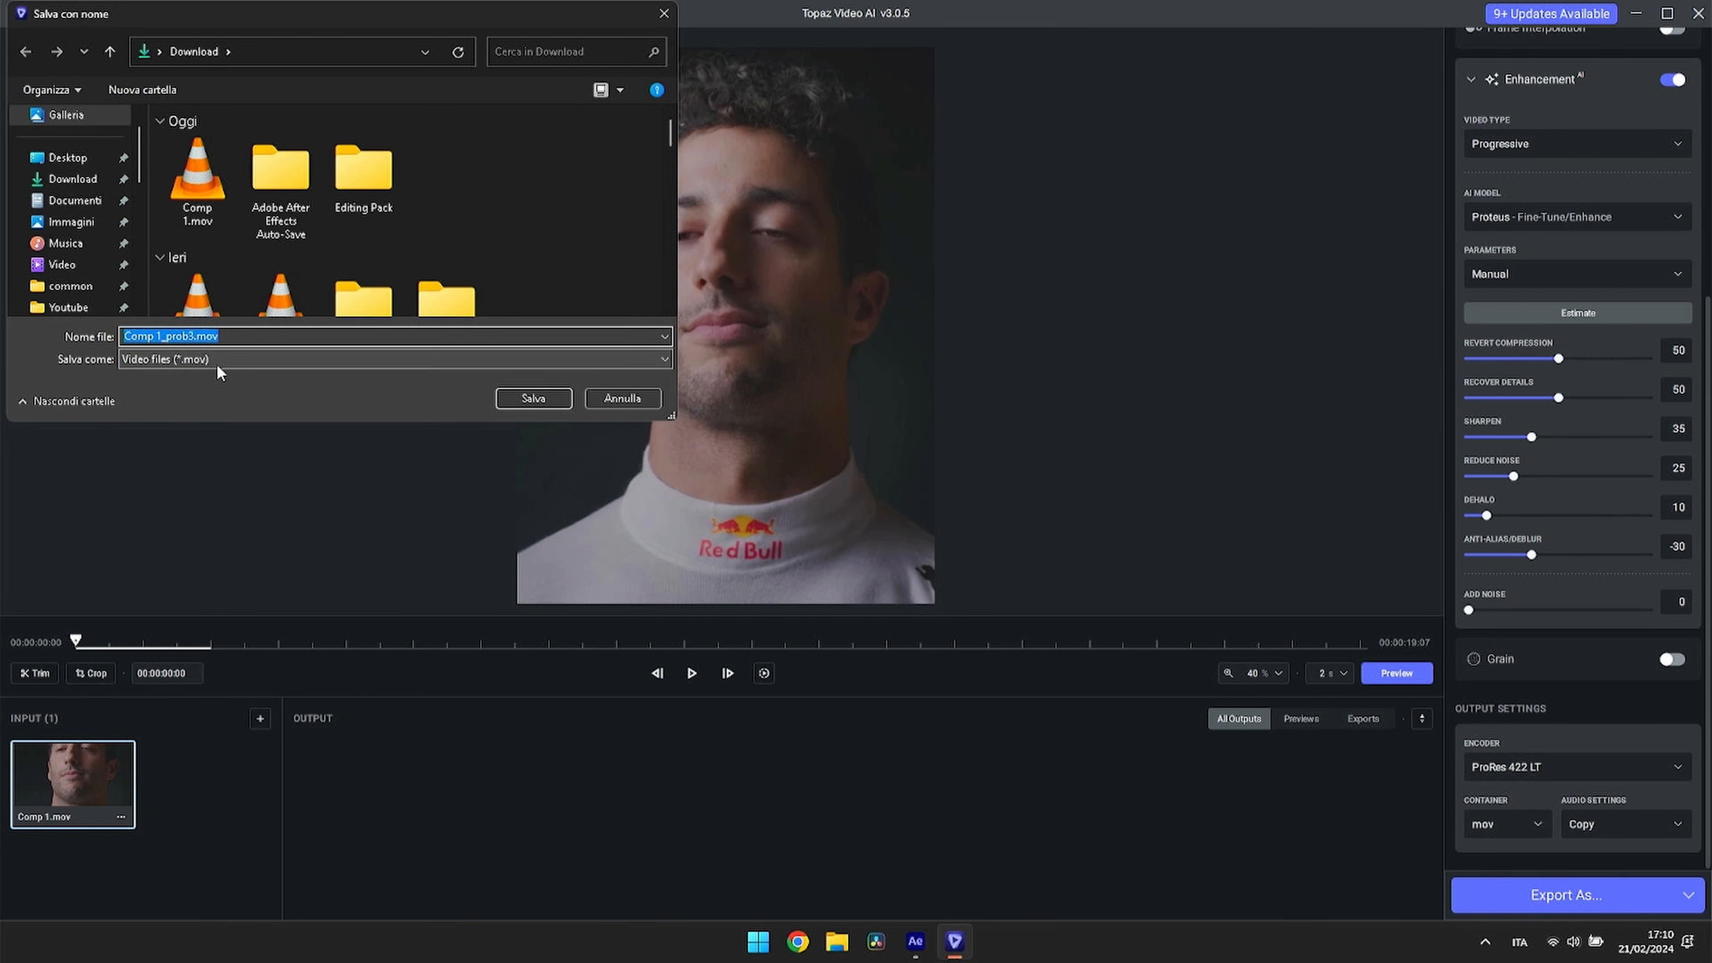
pyautogui.write('Ricciardo tutoriual')
pyautogui.press('Return')
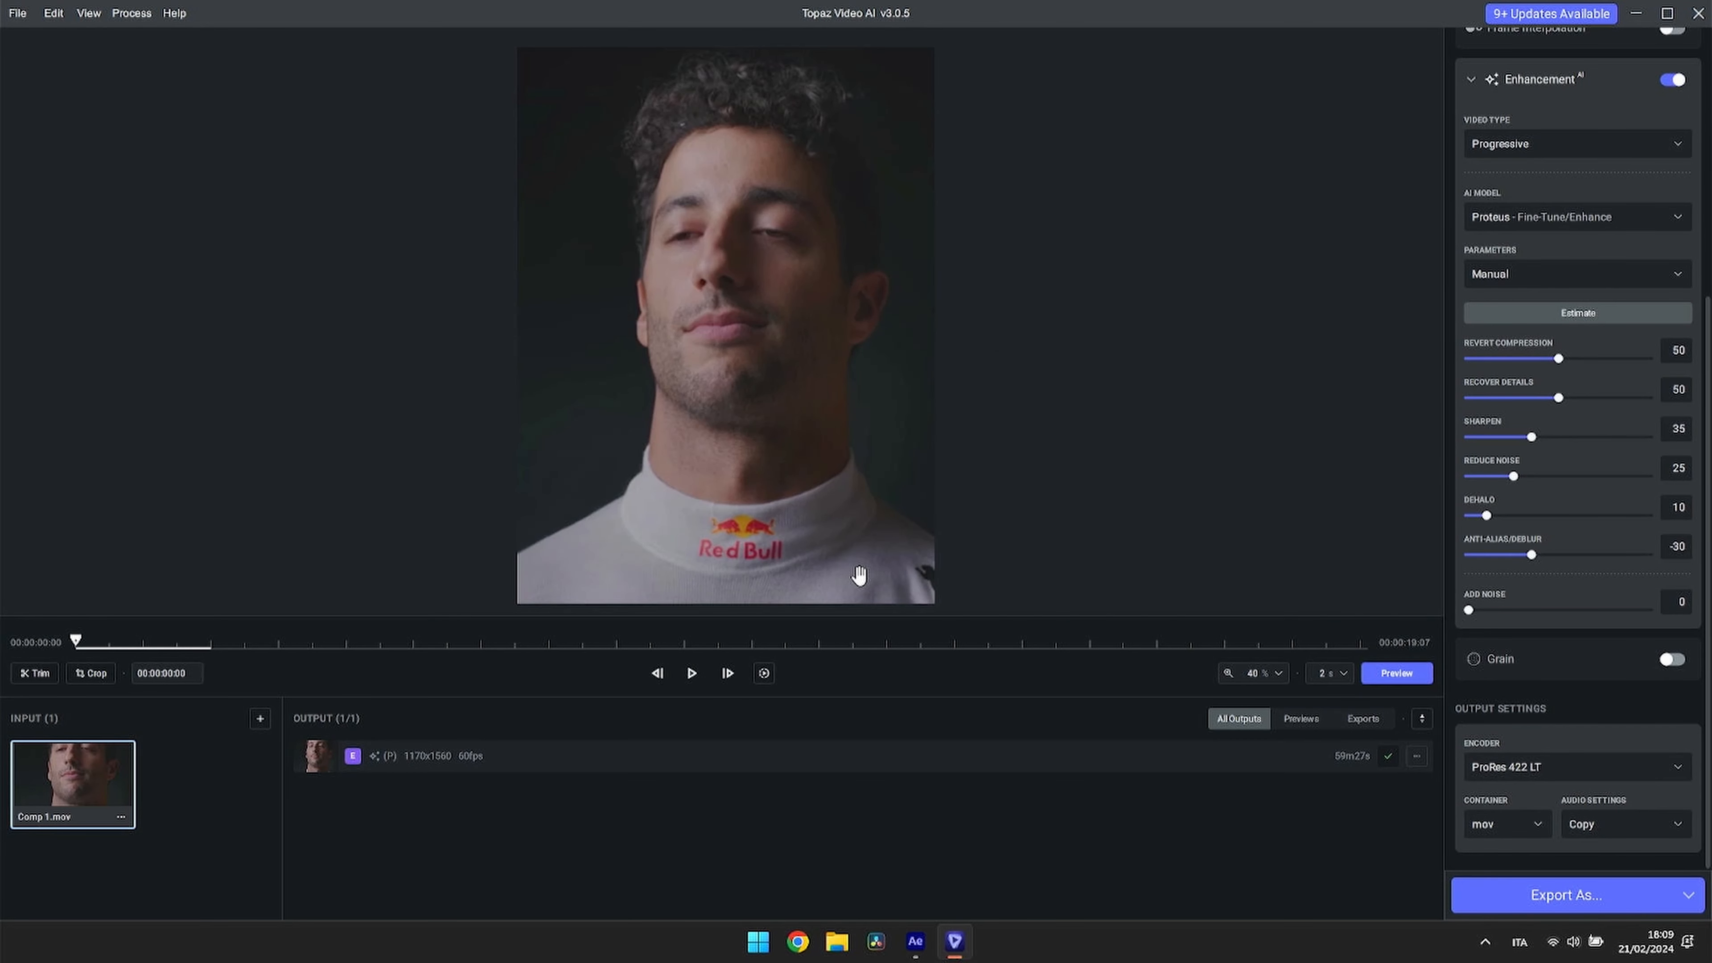
# Step: Quit Topaz Video AI and bring up the Comp 1 timeline in After Effects
pyautogui.click(1698, 13)
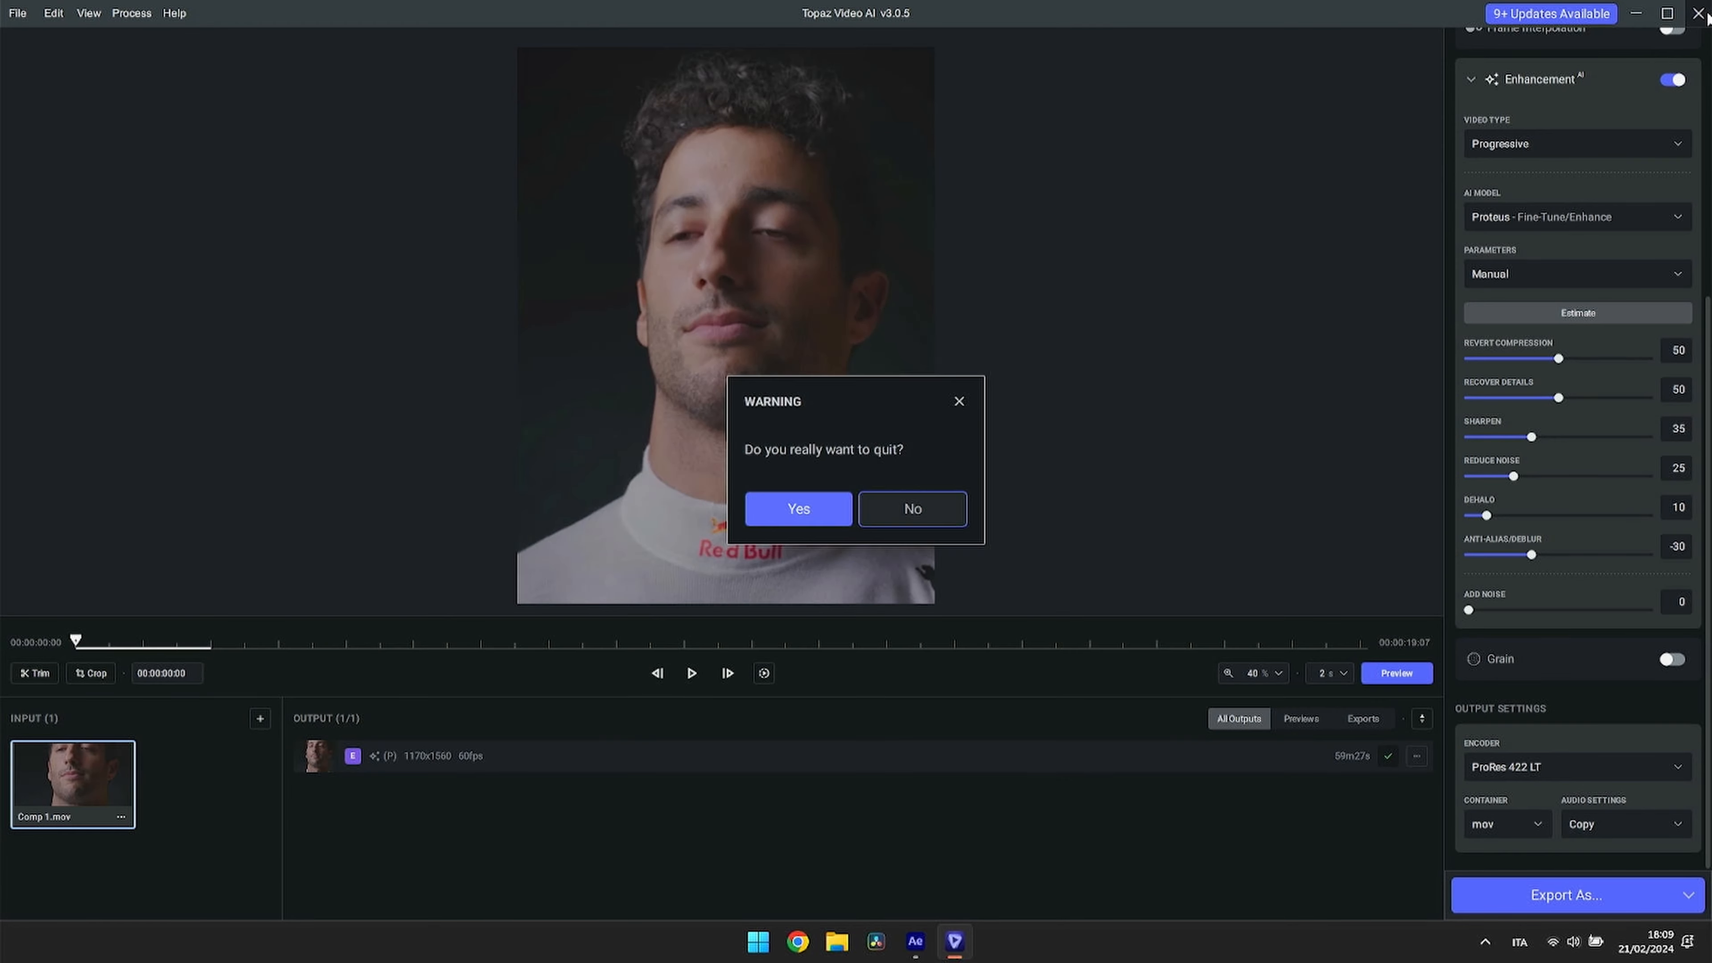
pyautogui.click(808, 514)
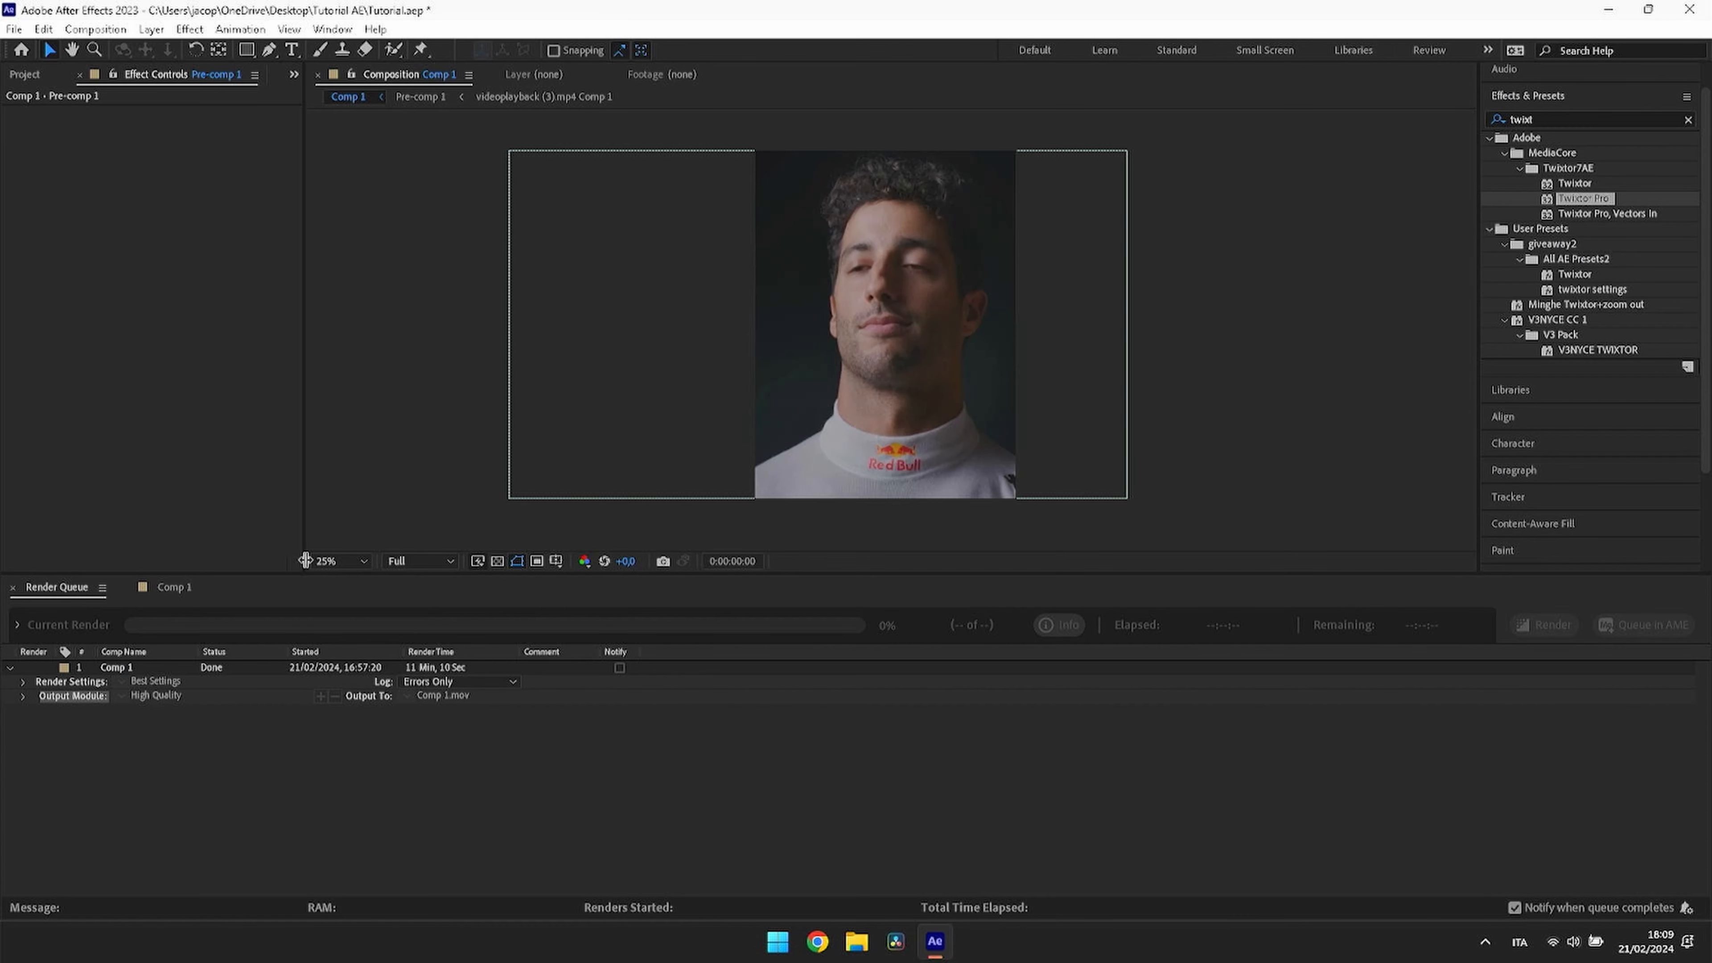
pyautogui.click(751, 599)
pyautogui.click(172, 590)
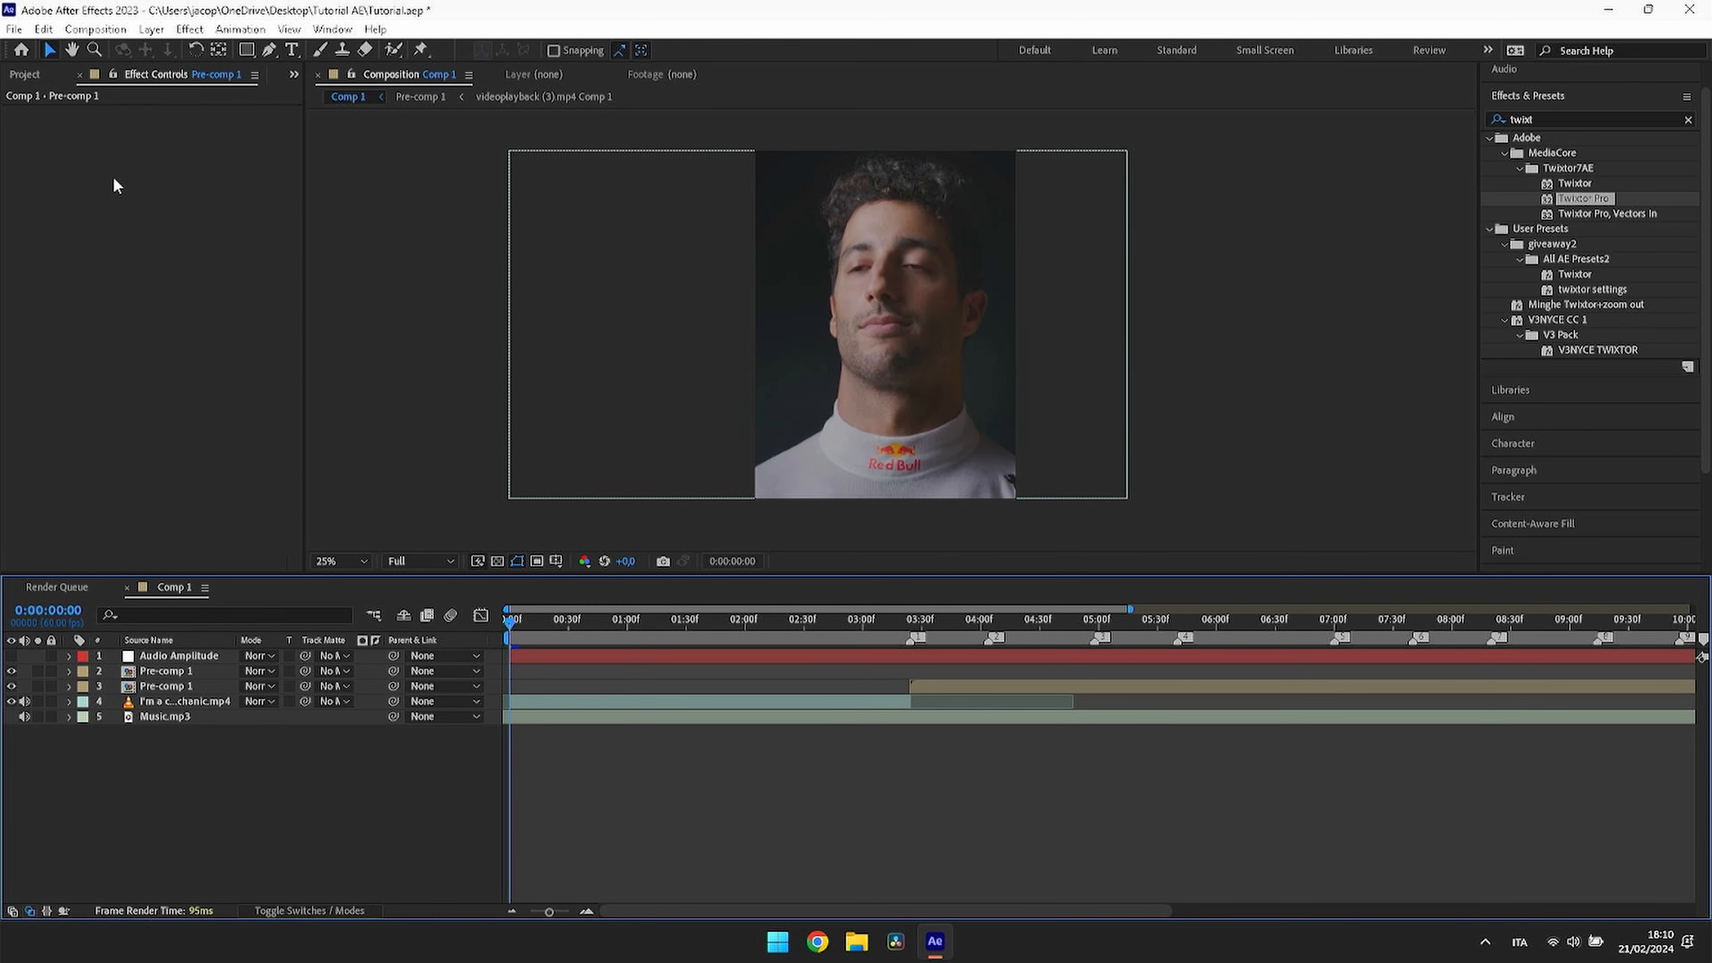
# Step: Create a new composition, Comp 2, with the TikTok preset at 1170 x 1560 px, 60 fps and 0:00:19:07 duration
pyautogui.click(76, 49)
pyautogui.click(95, 29)
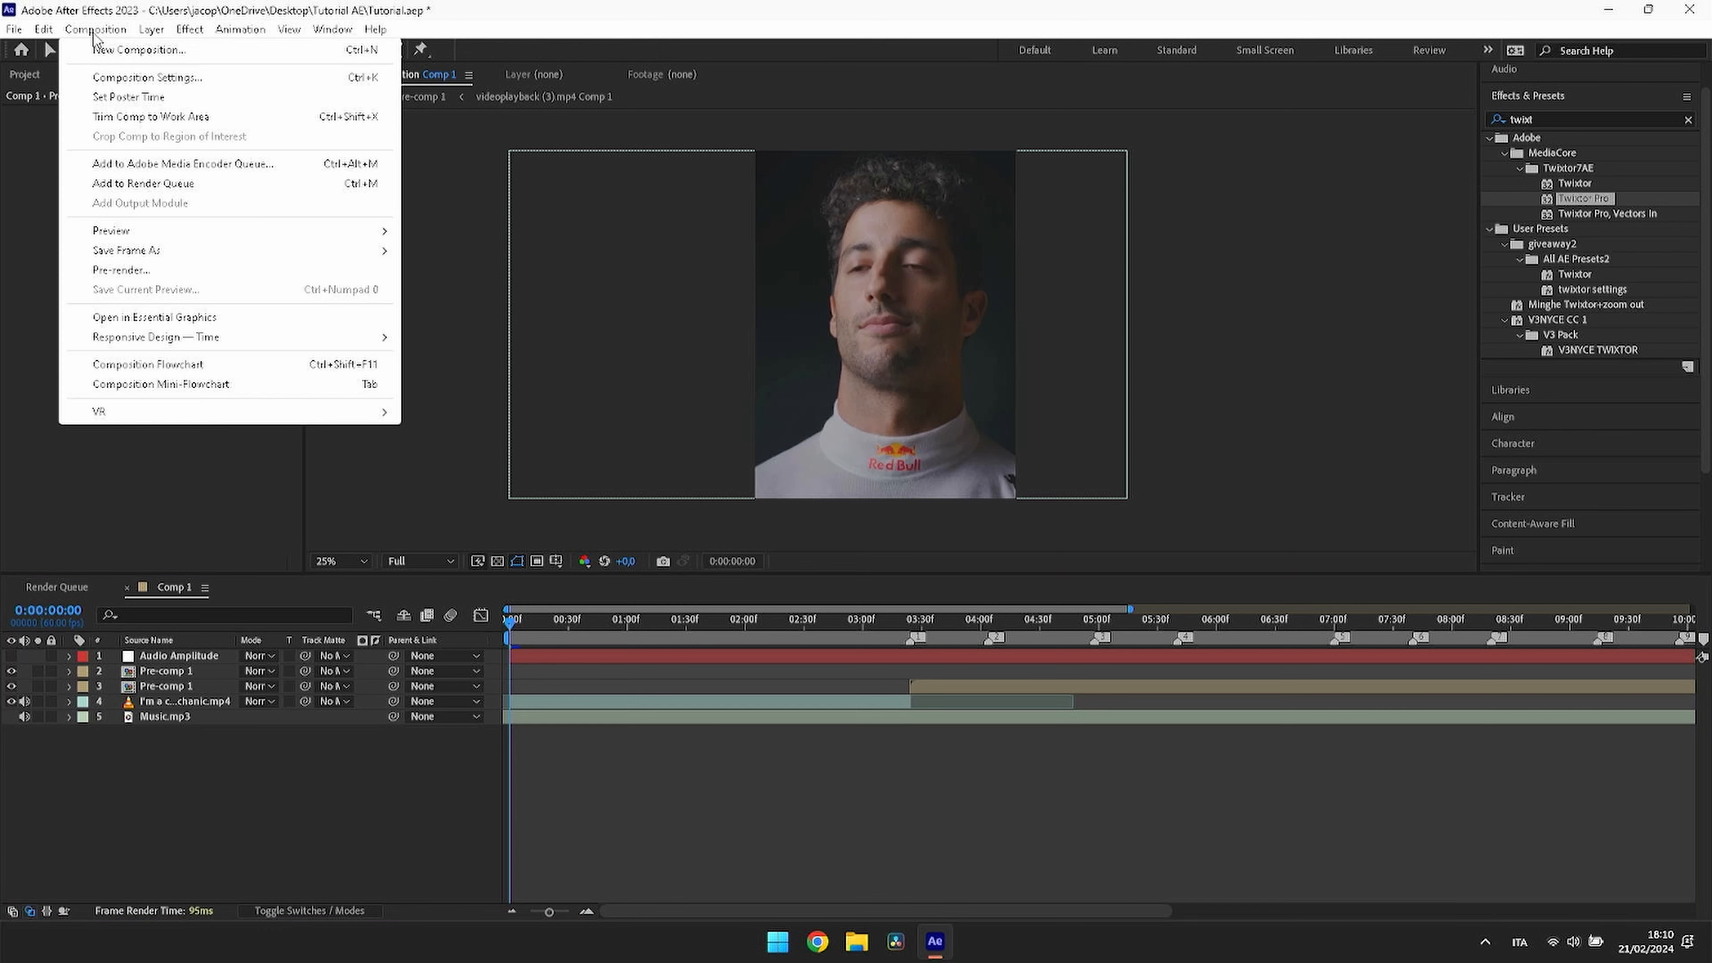
pyautogui.click(132, 73)
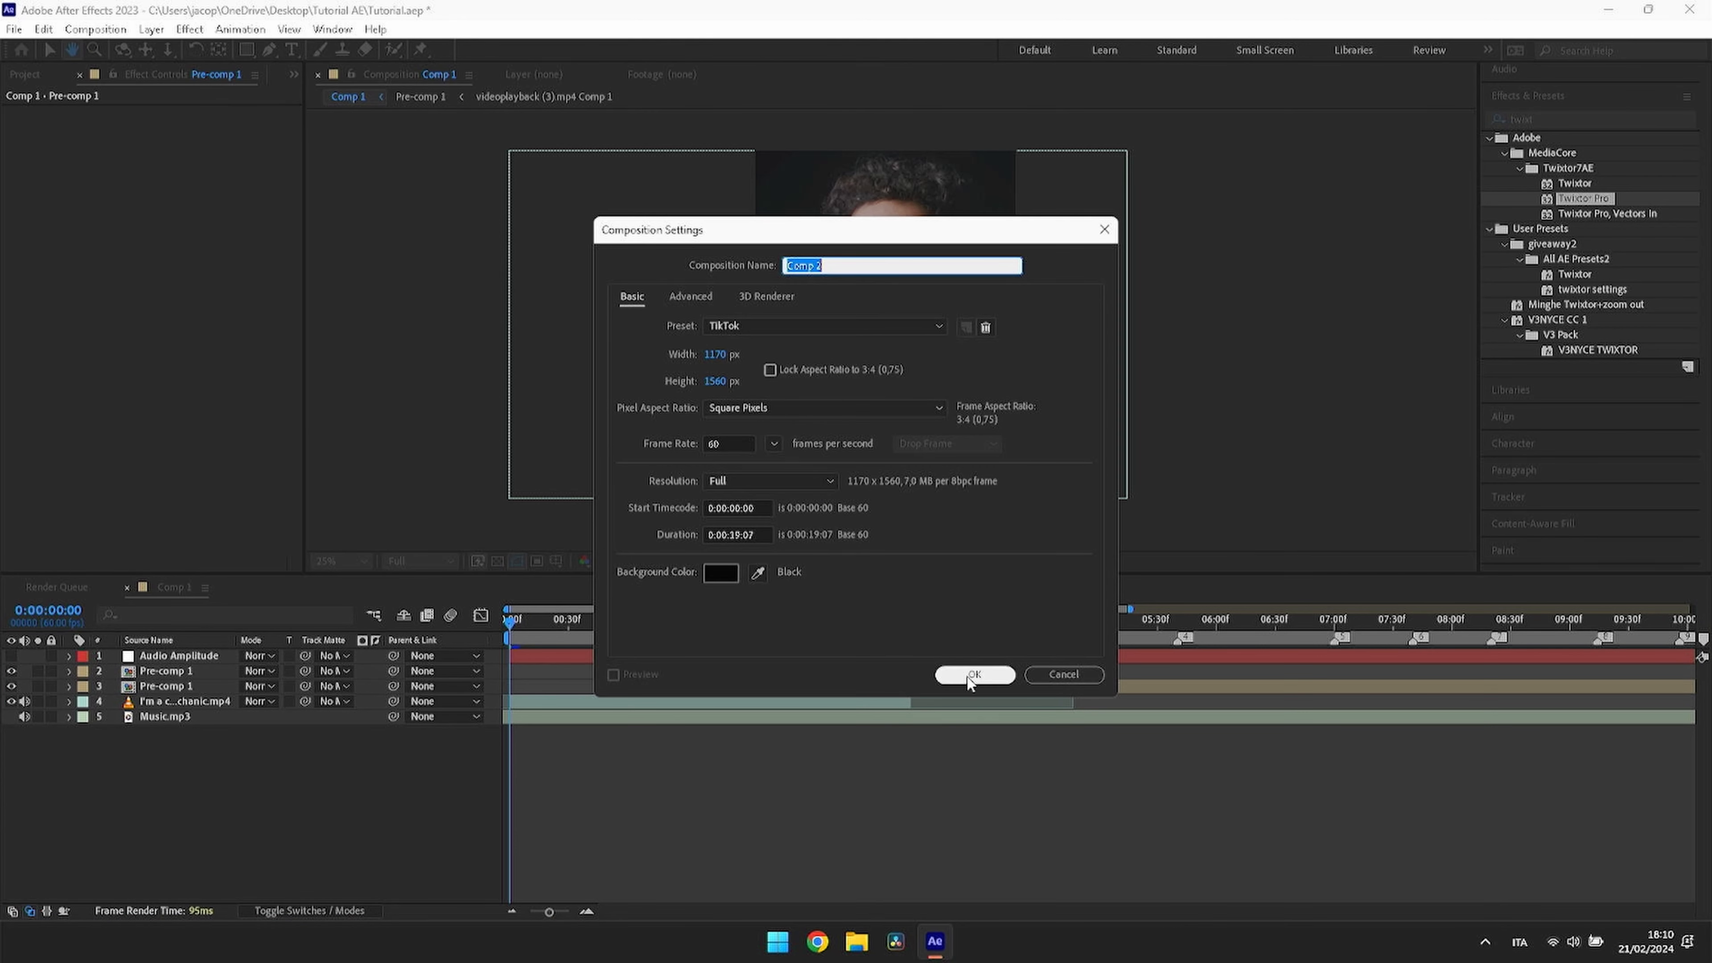
pyautogui.click(980, 675)
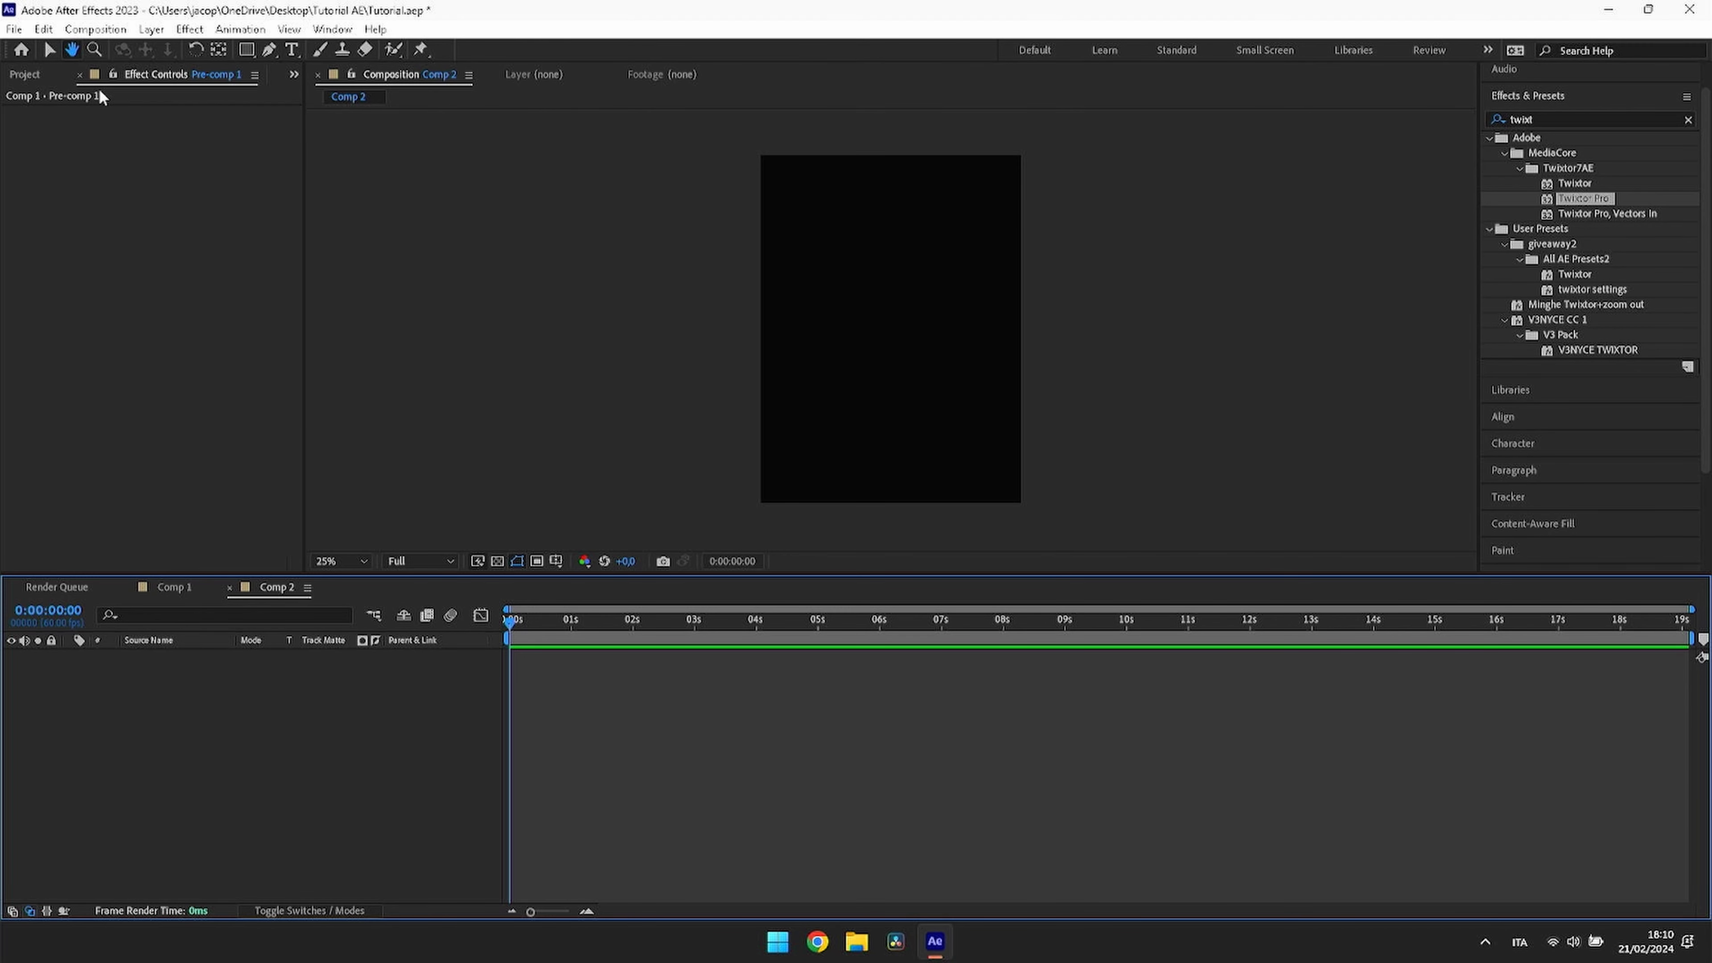
# Step: Import Ricciardo tutorial.mov from the Download folder into the project
pyautogui.click(46, 54)
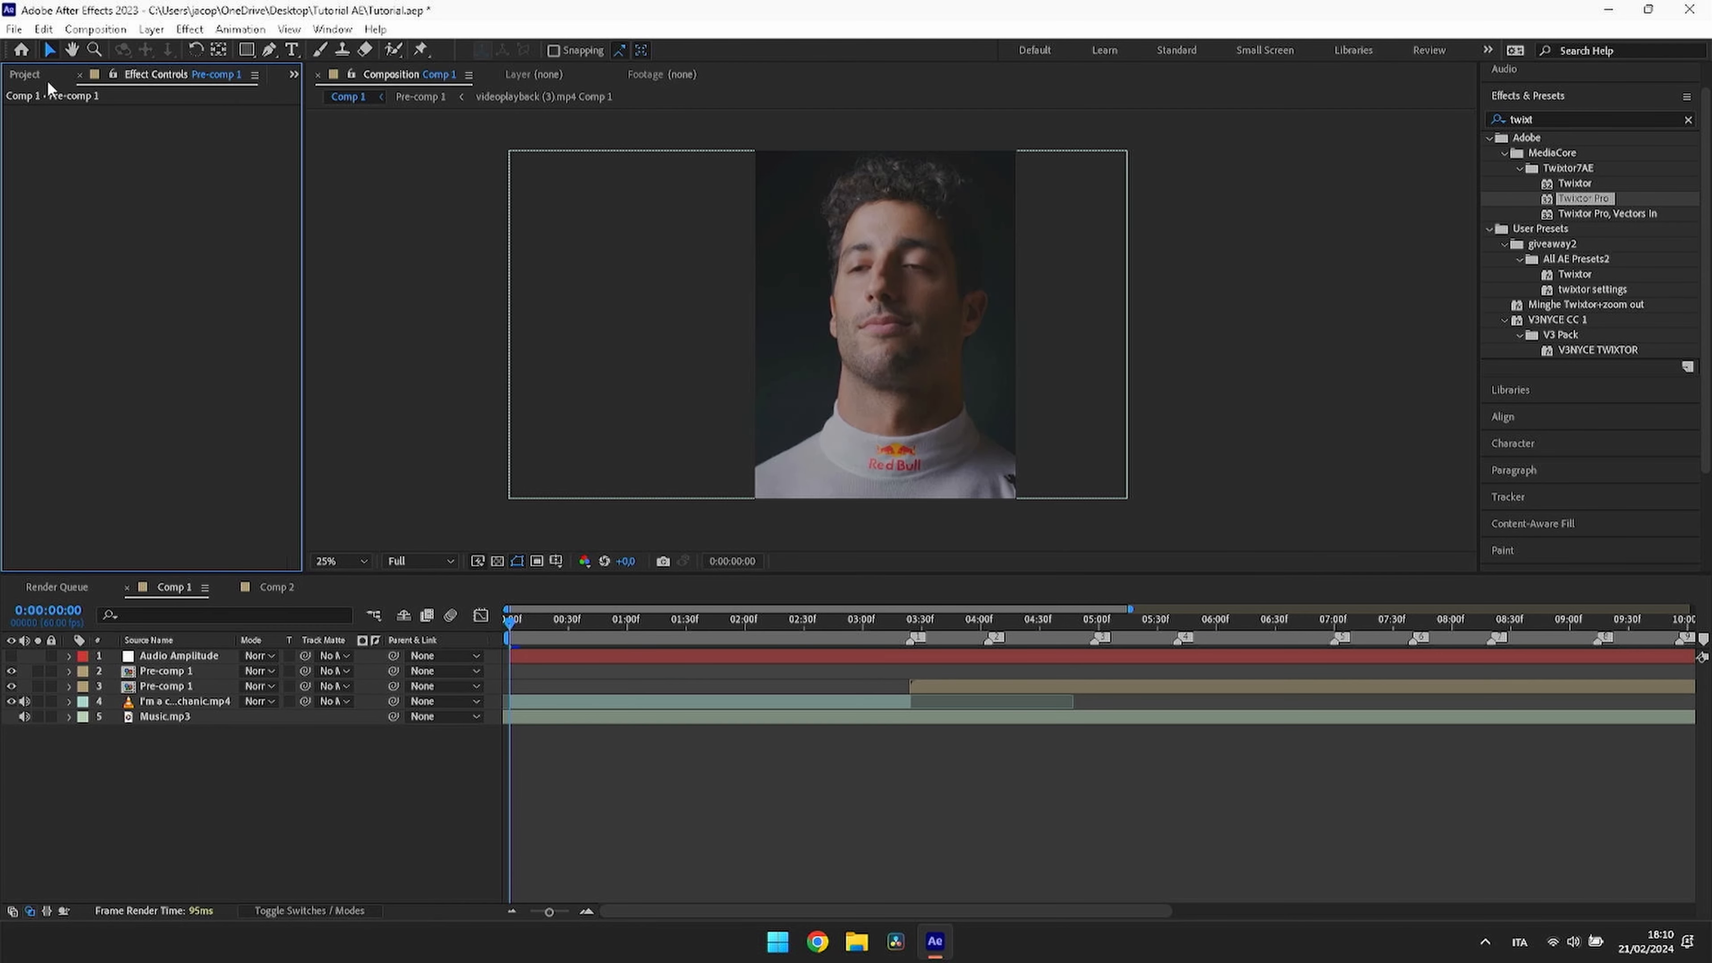
pyautogui.click(26, 75)
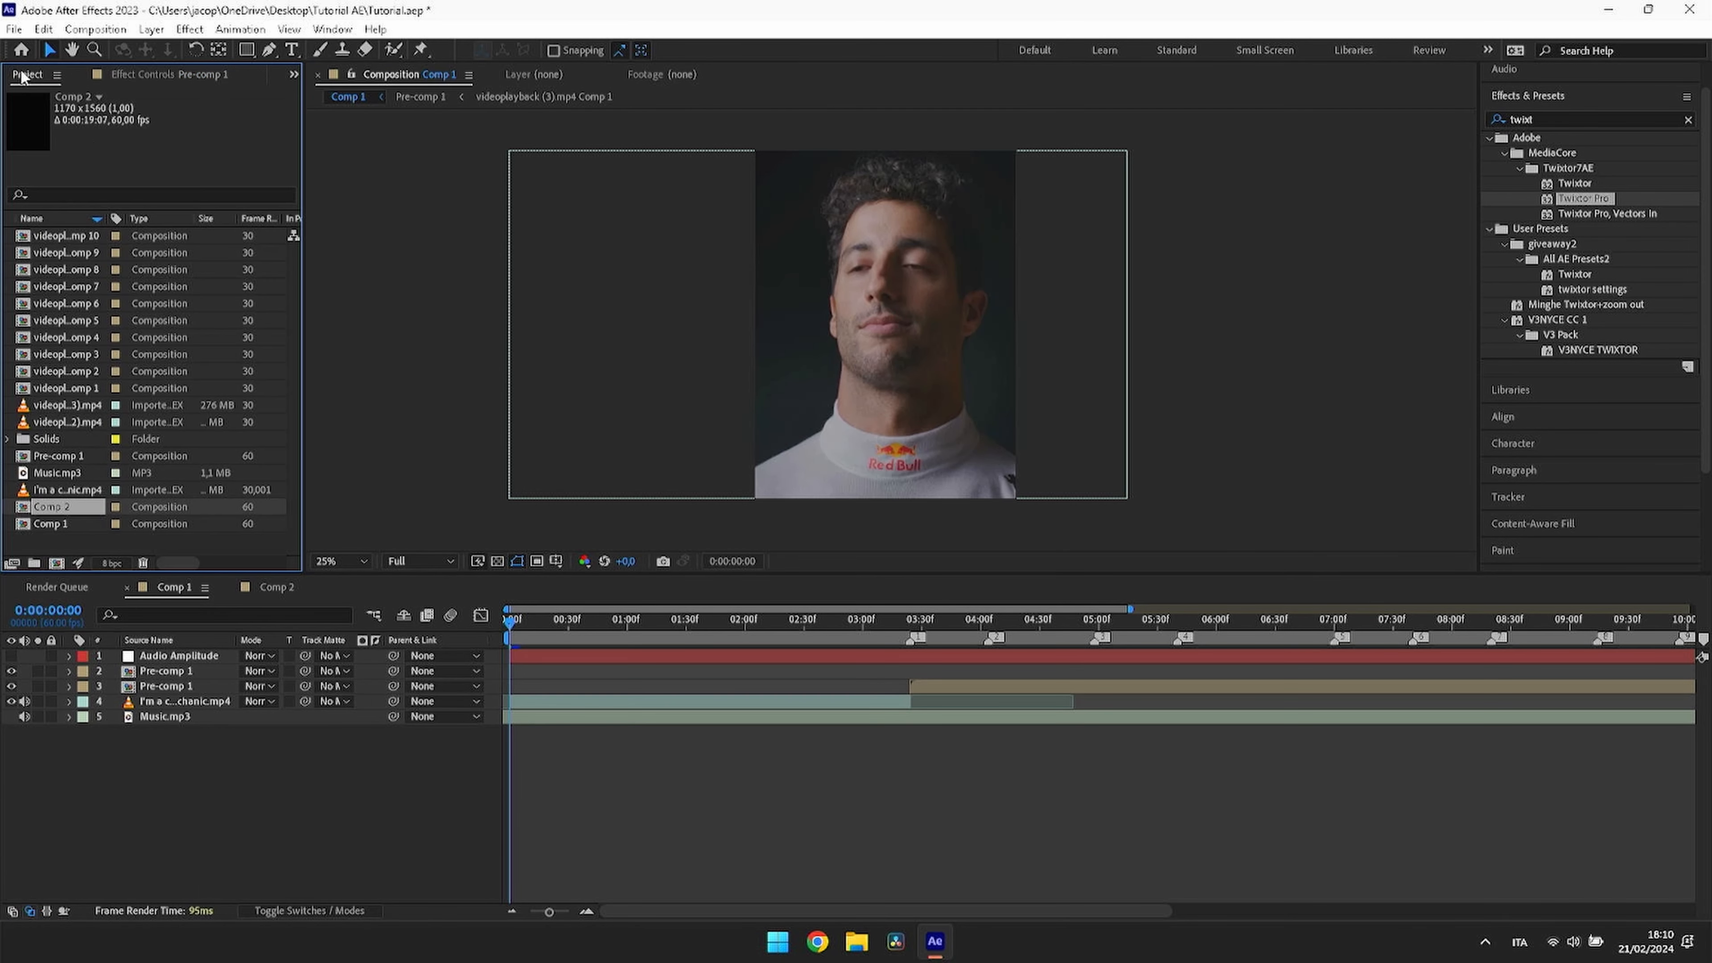
pyautogui.rightClick(62, 539)
pyautogui.moveTo(121, 626)
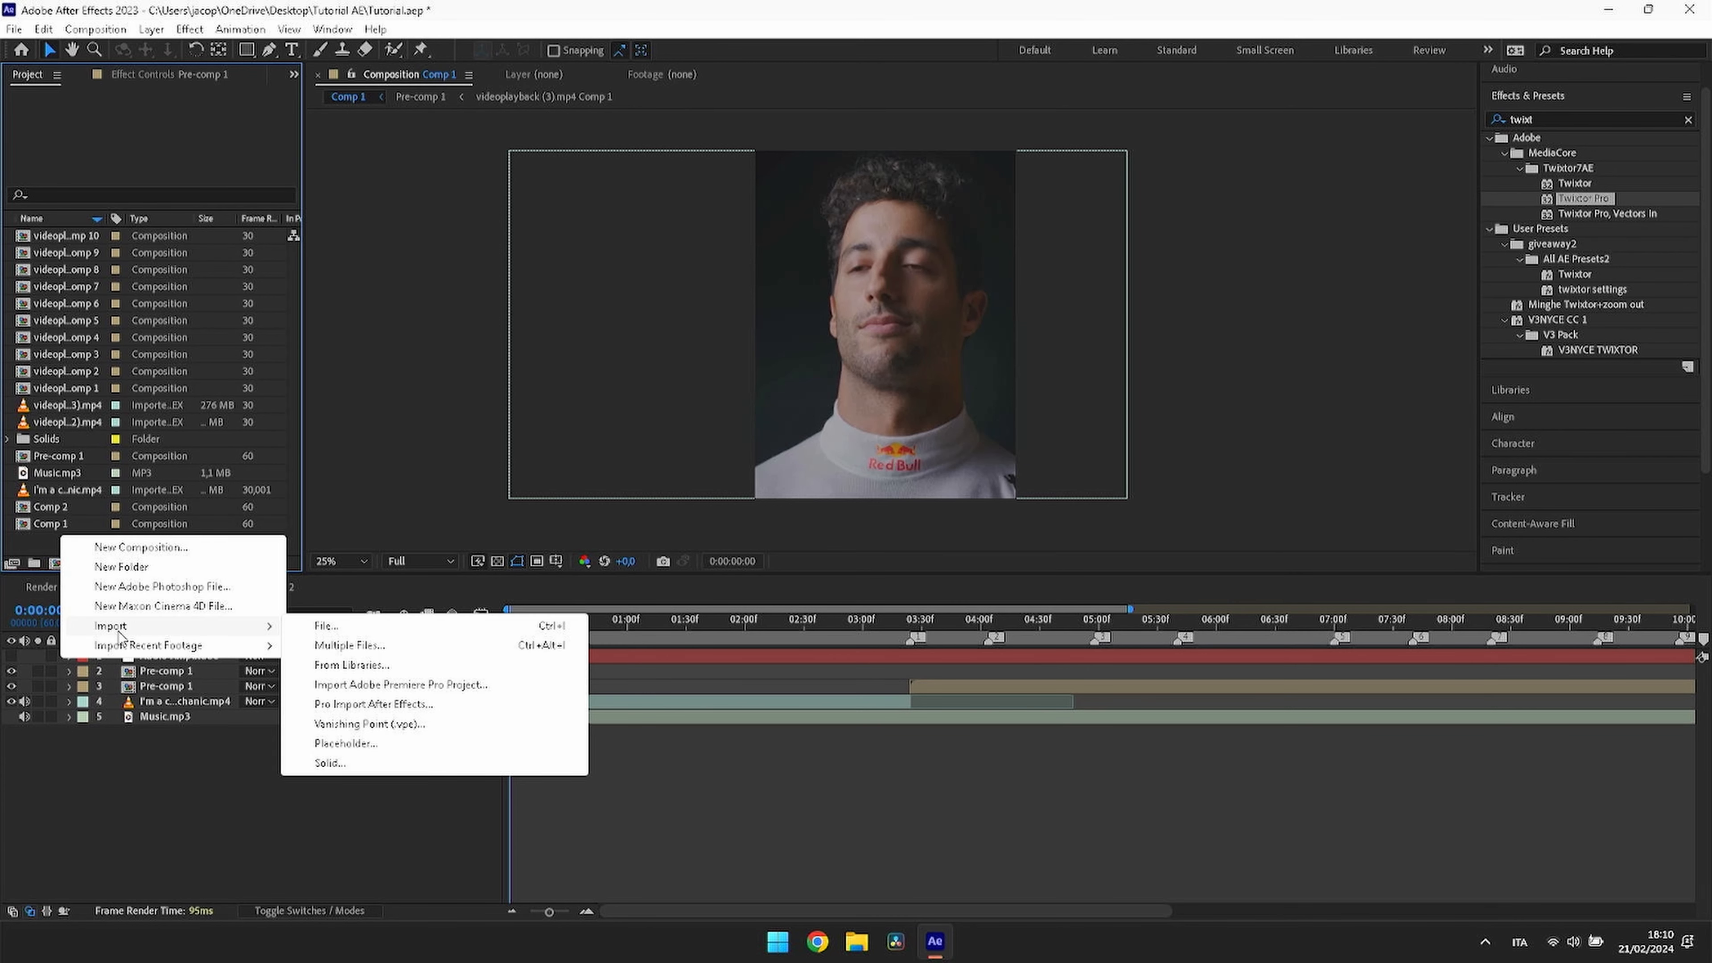
pyautogui.click(366, 630)
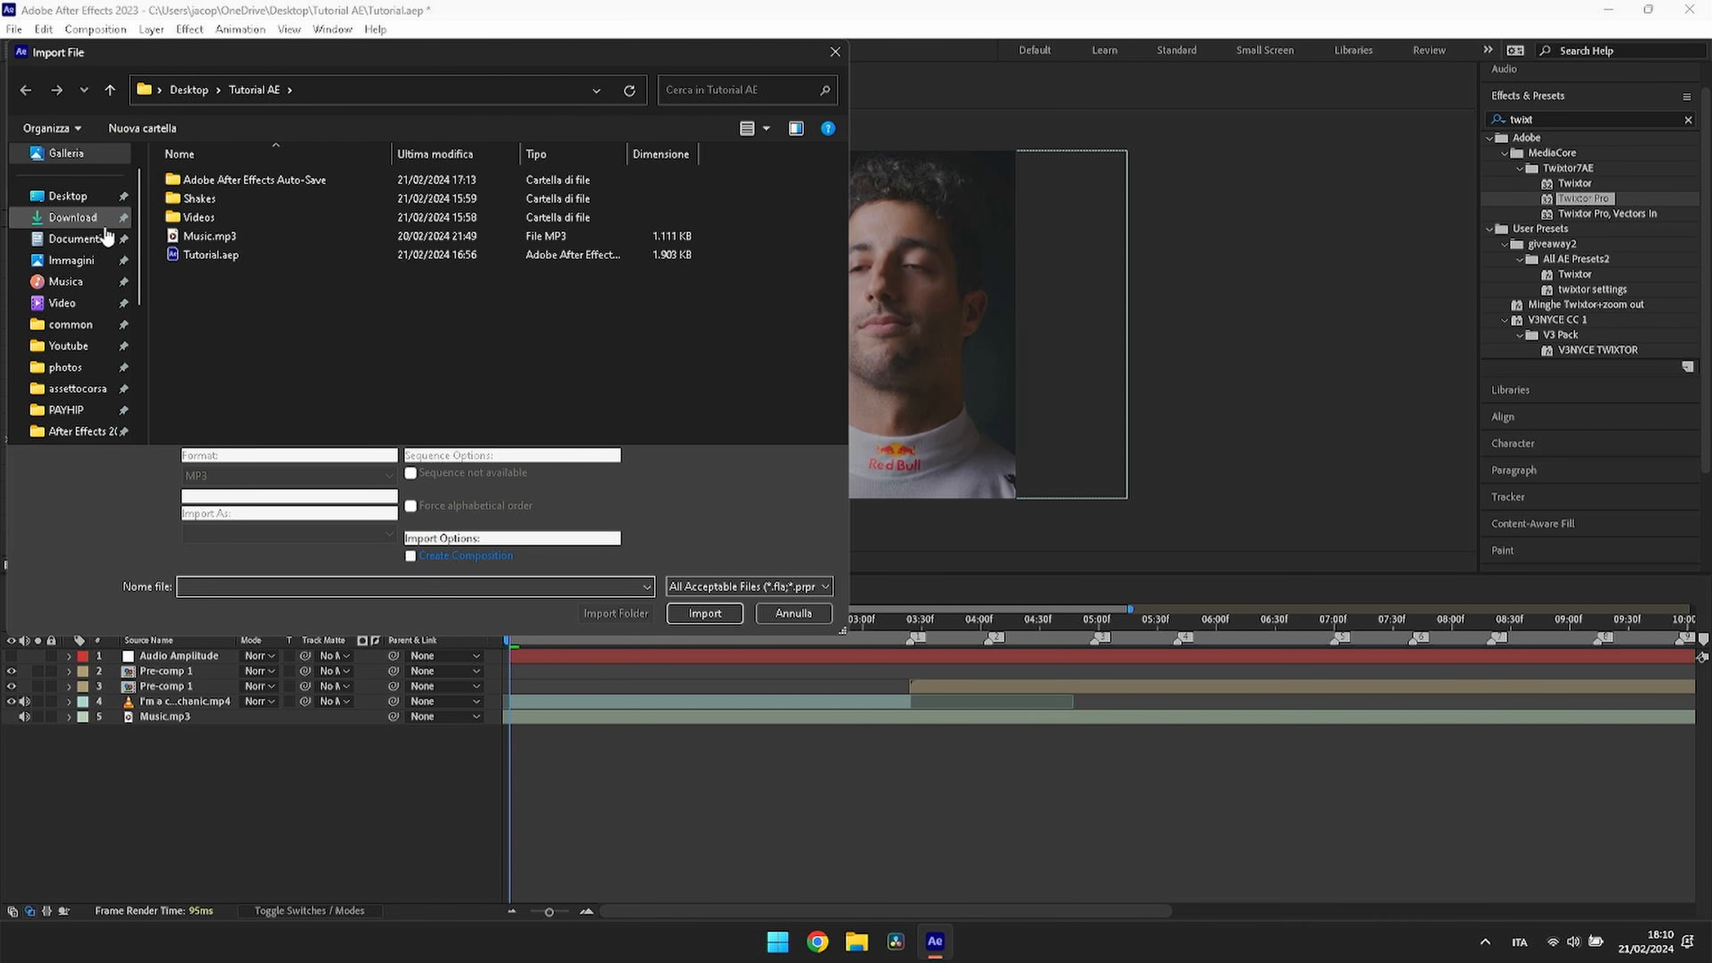
pyautogui.click(95, 219)
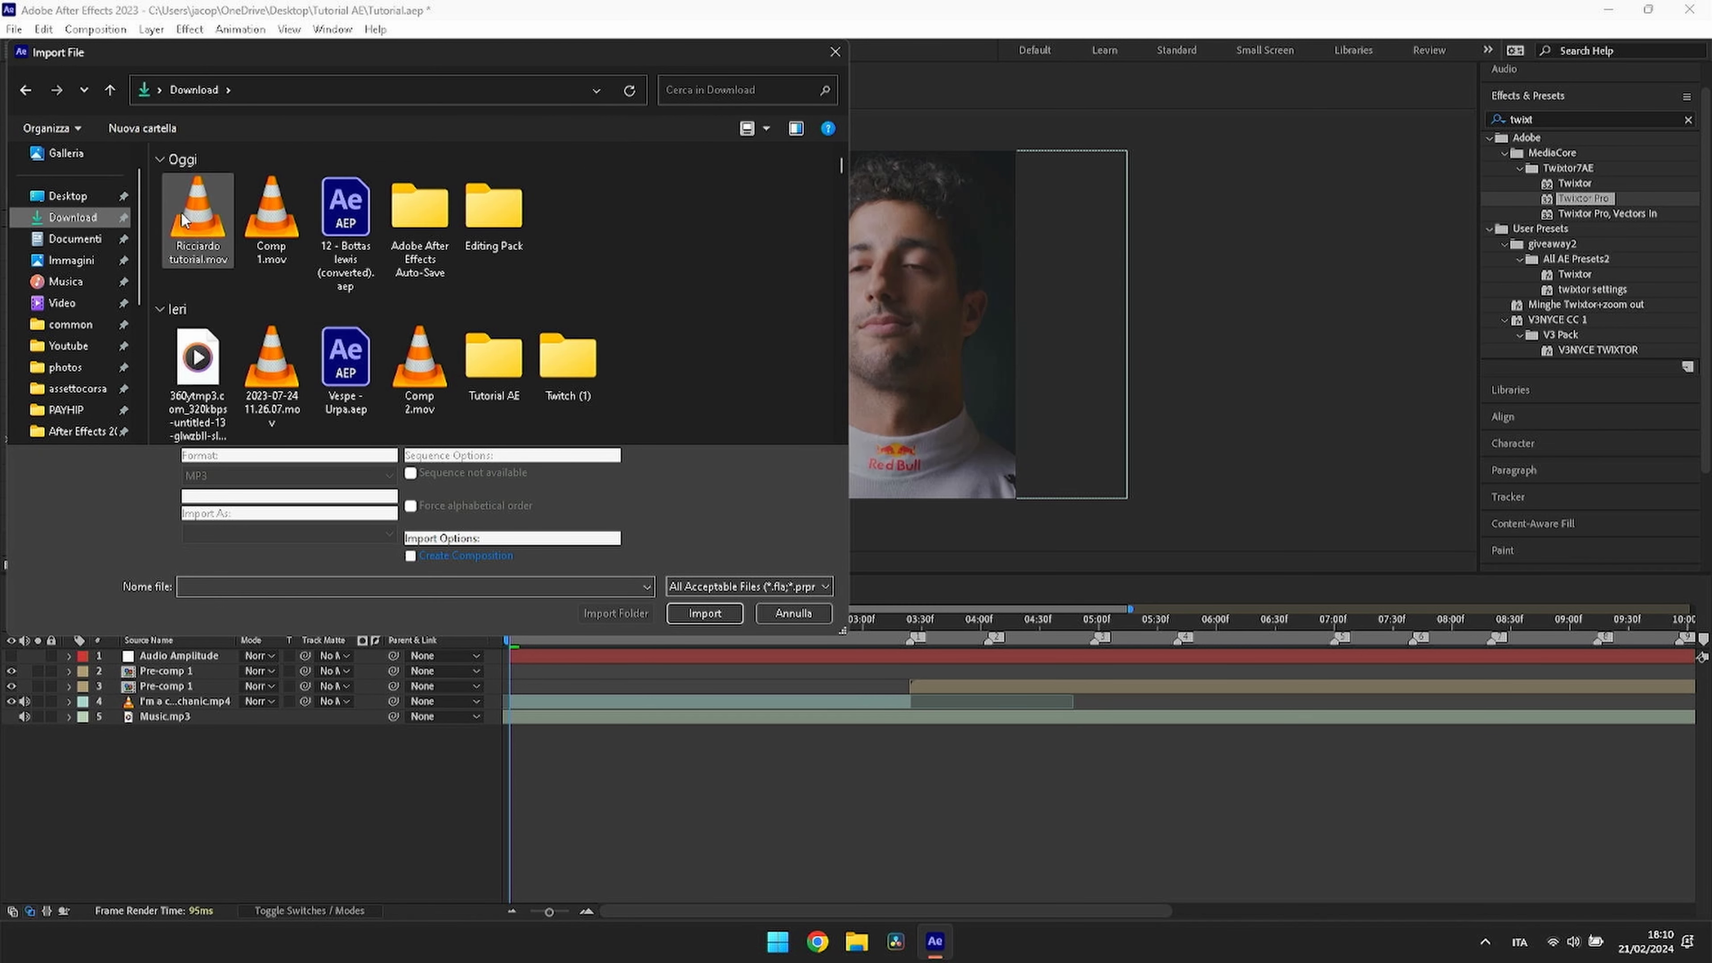
pyautogui.click(197, 219)
pyautogui.click(704, 613)
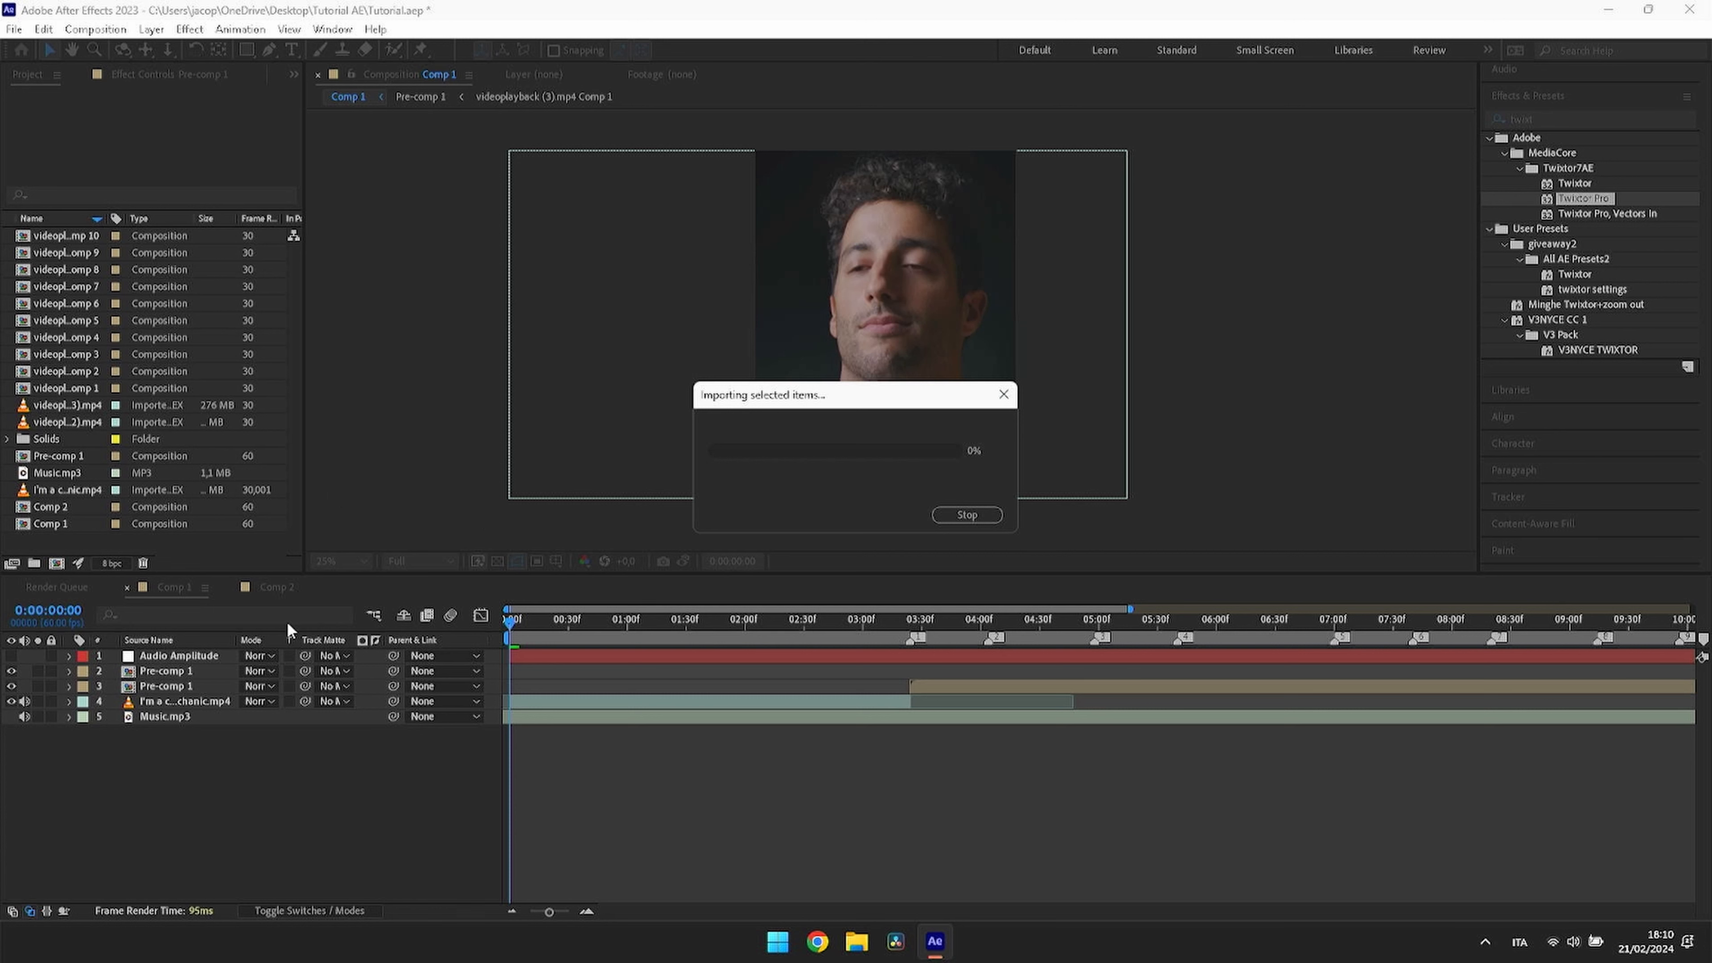
# Step: Place the imported Ricciardo tutorial.mov in the Comp 2 timeline as a layer starting at 0:00:00:00
pyautogui.click(268, 589)
pyautogui.moveTo(56, 457); pyautogui.dragTo(501, 699)
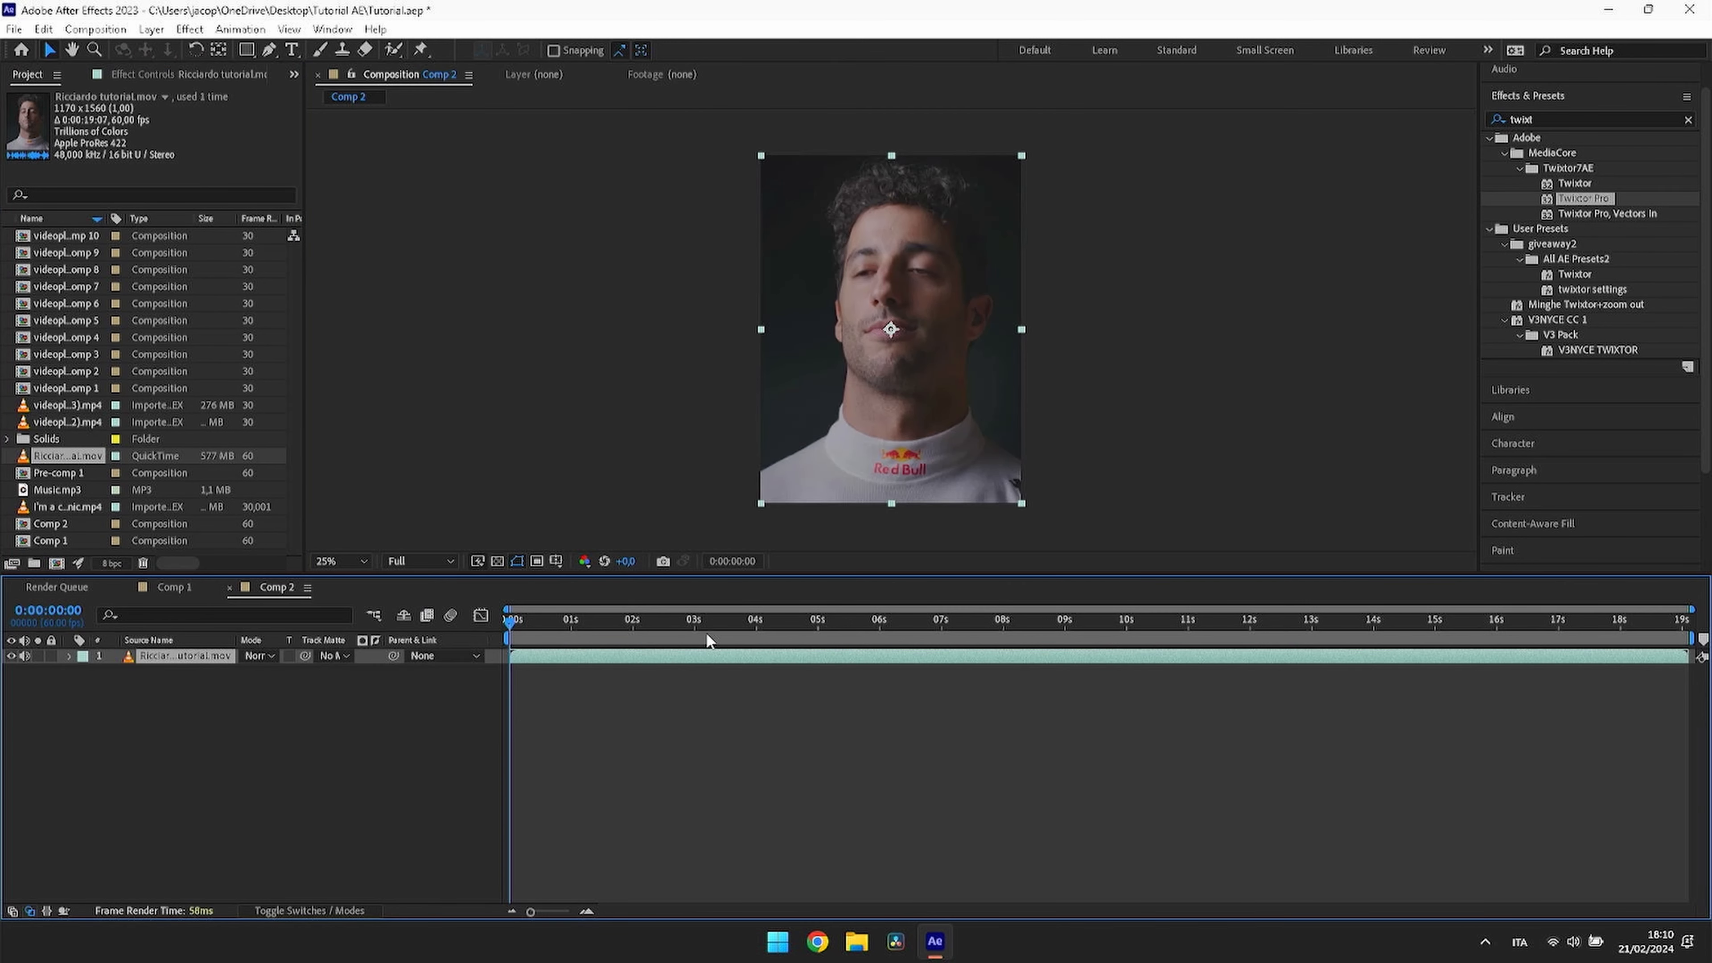
pyautogui.moveTo(651, 619); pyautogui.dragTo(489, 717)
pyautogui.press('F2')
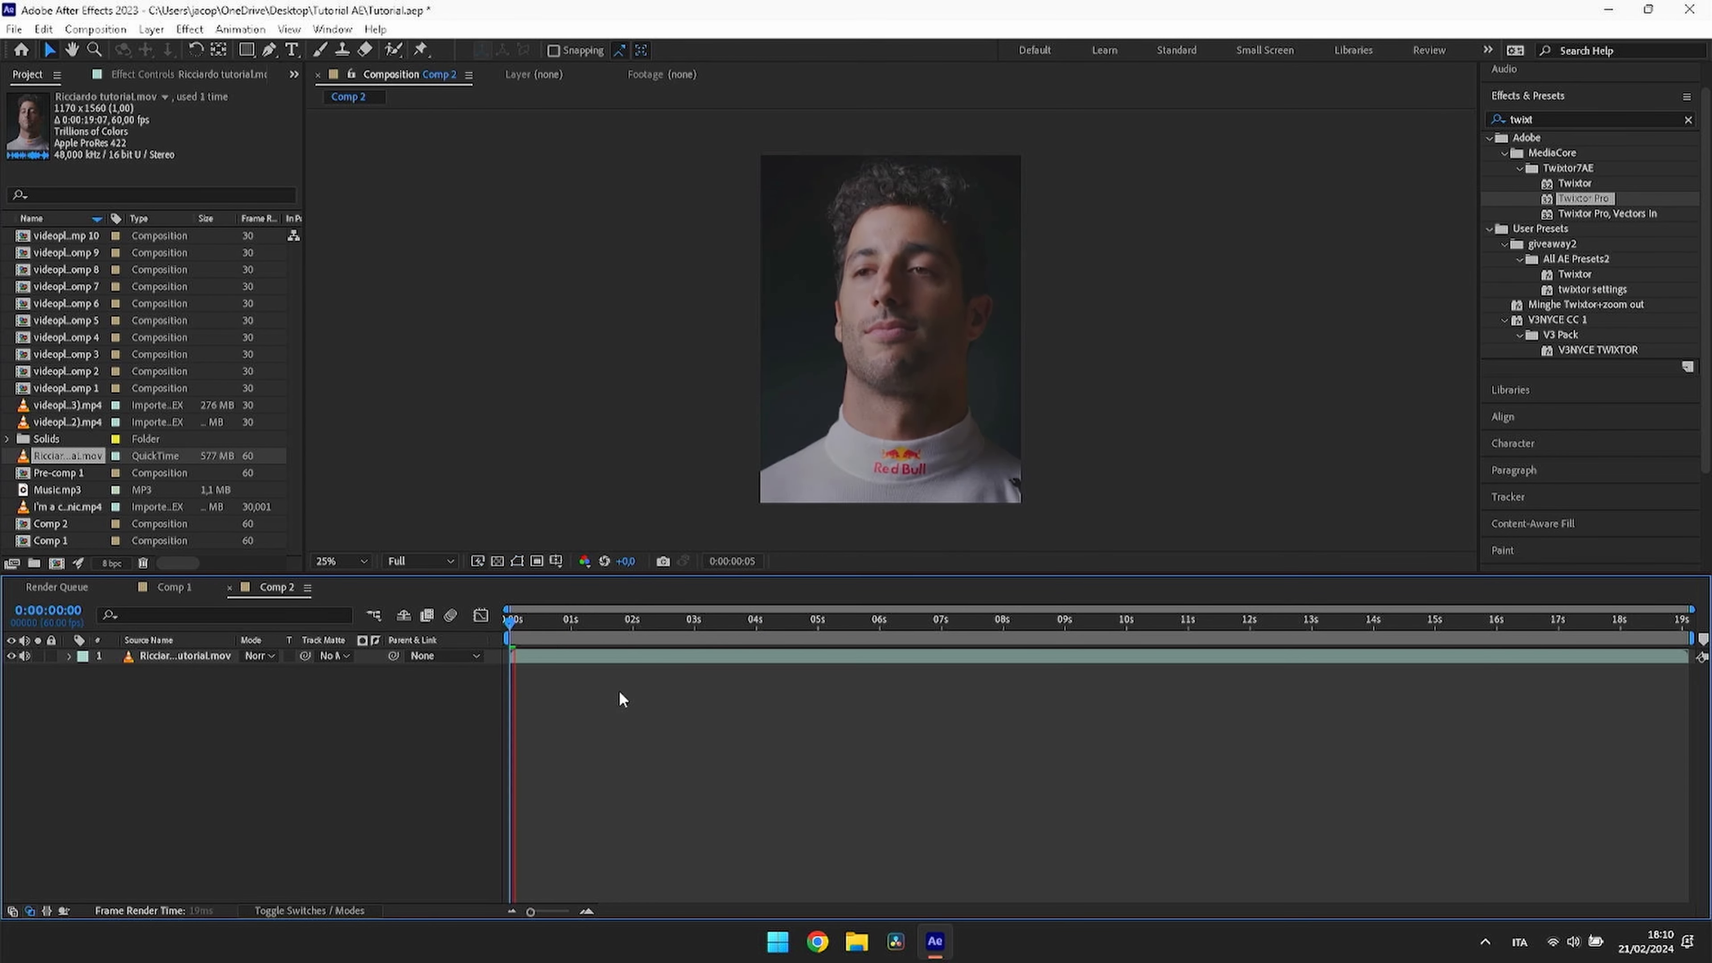
# Step: Set the composition preview resolution to Quarter and preview the opening of the enhanced clip, returning to the start
pyautogui.press('space')
pyautogui.press('space')
pyautogui.moveTo(520, 639); pyautogui.dragTo(491, 658)
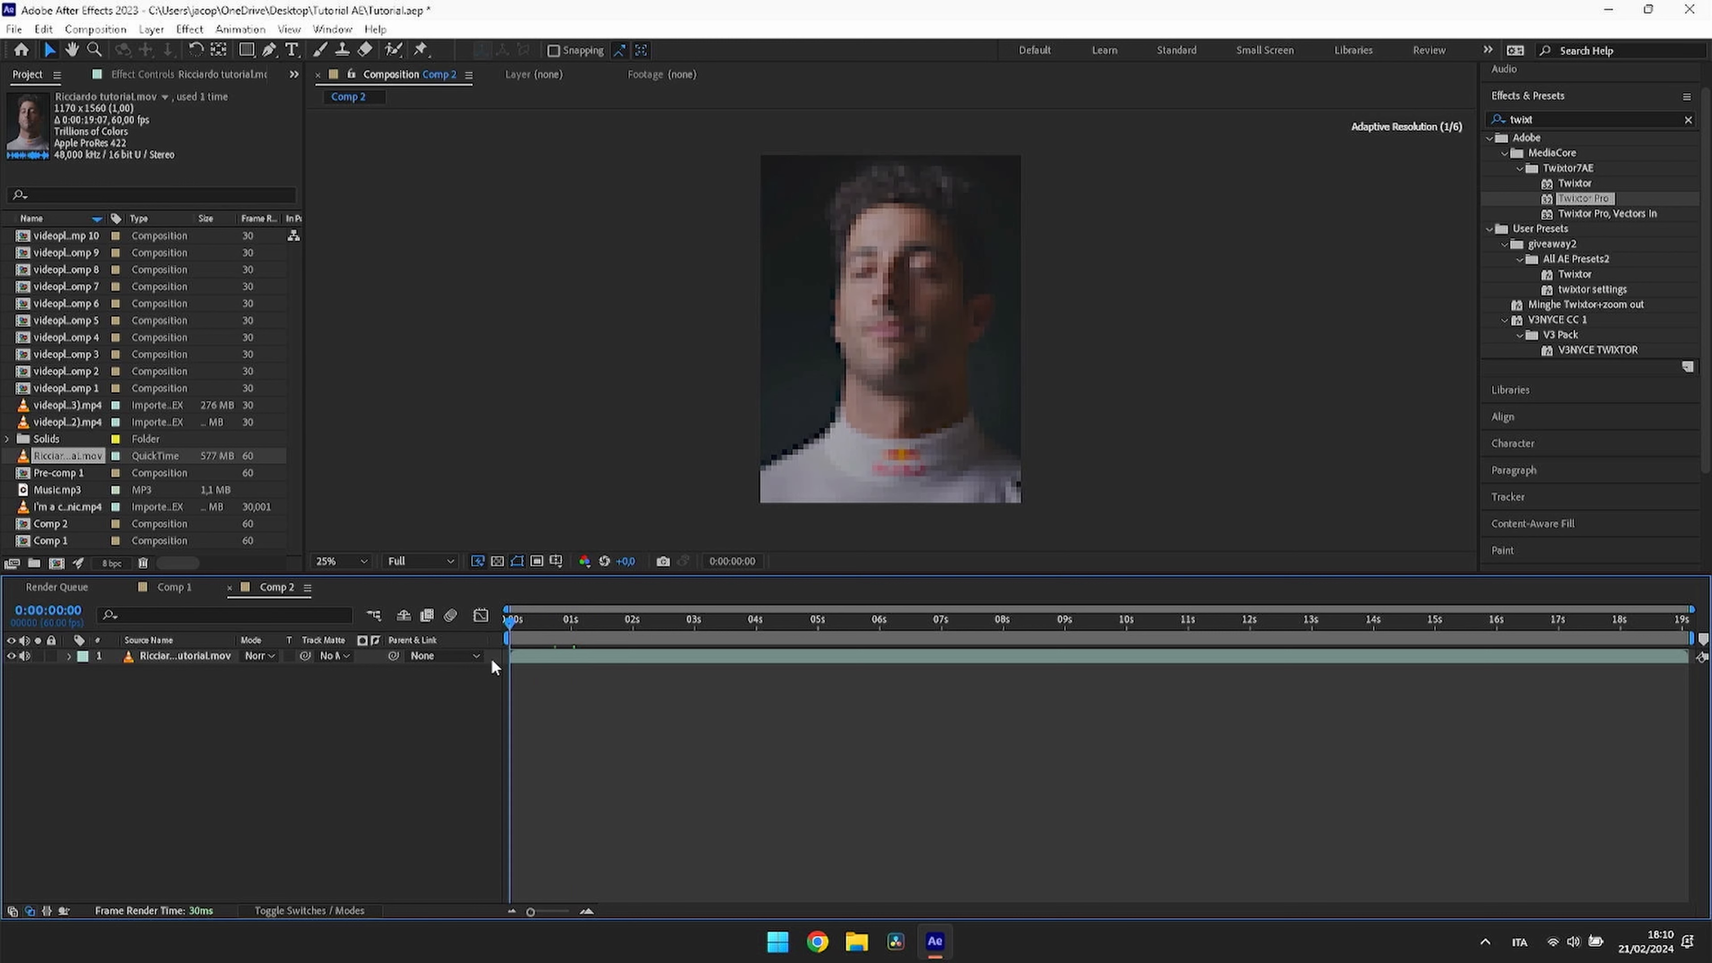
pyautogui.click(419, 560)
pyautogui.click(418, 661)
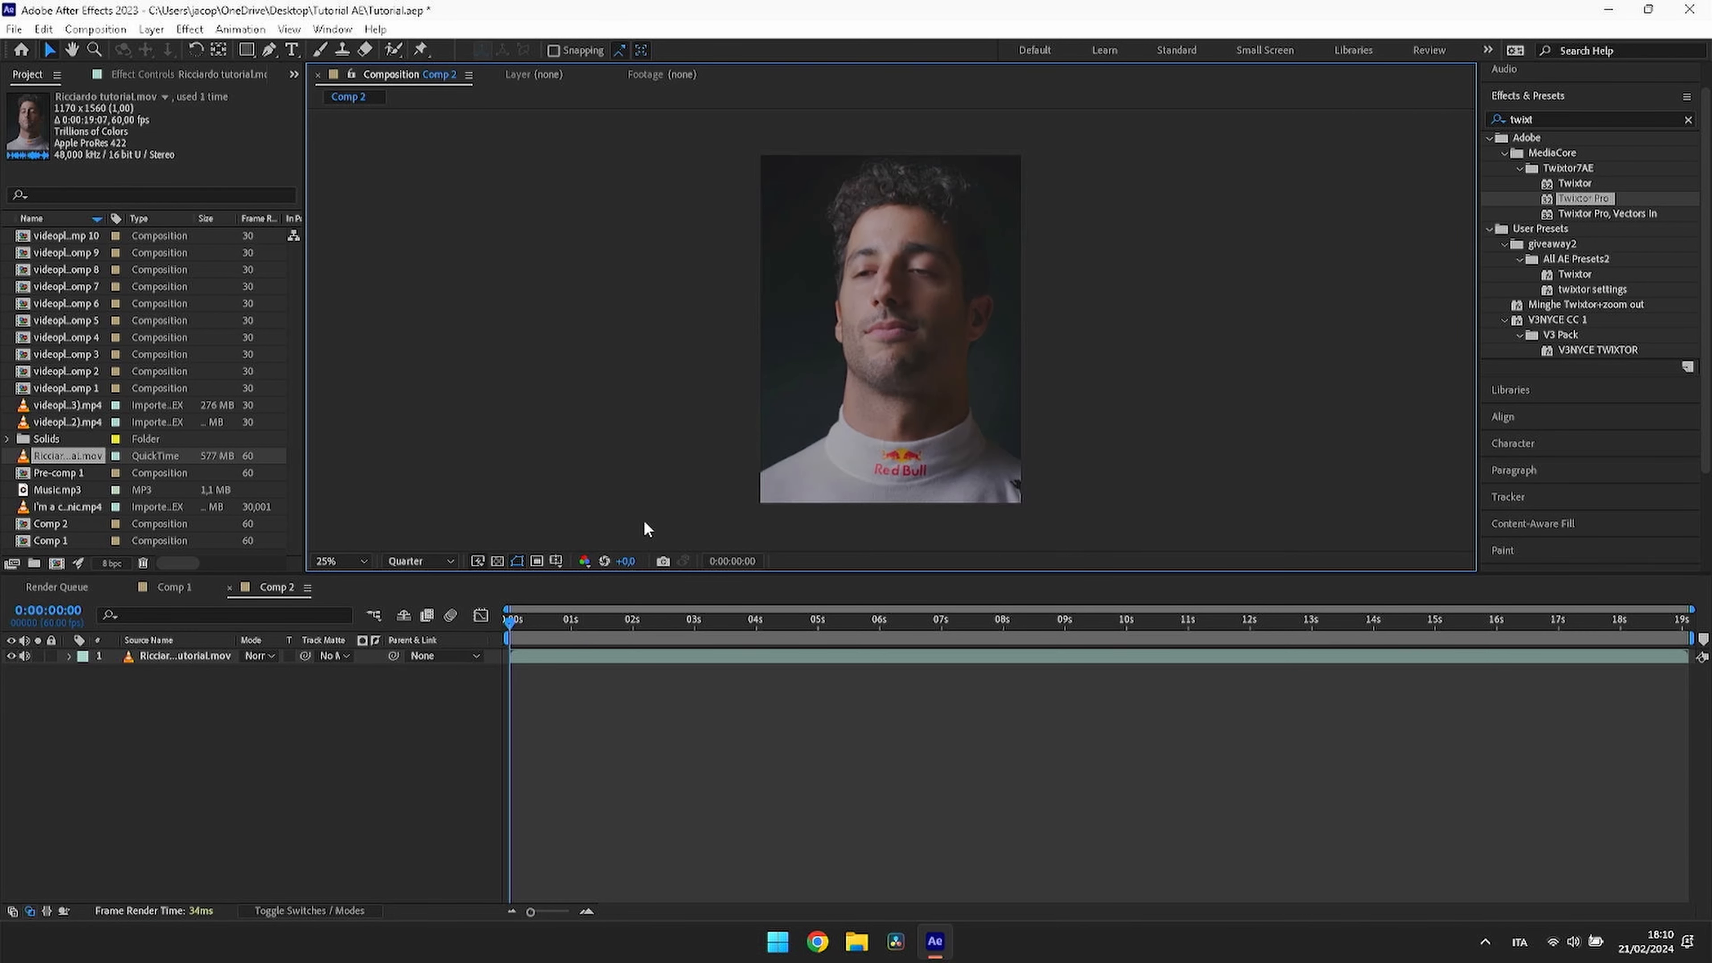
pyautogui.moveTo(609, 630); pyautogui.dragTo(480, 652)
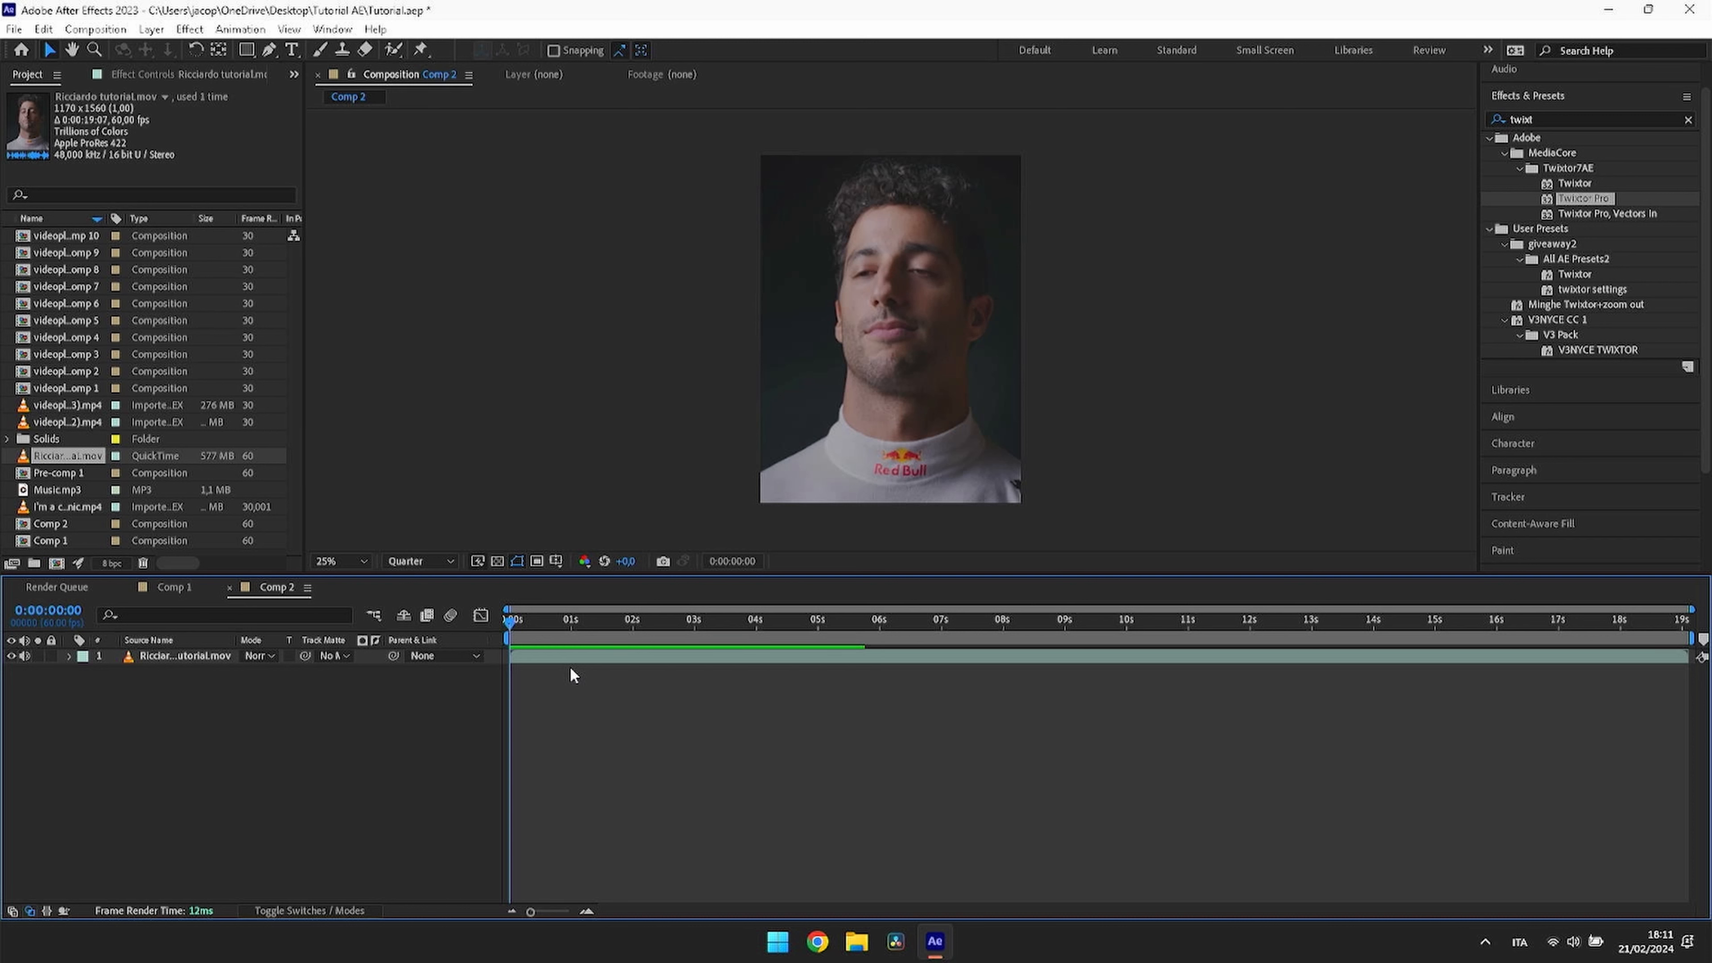
# Step: Add a text layer reading "I'M DANIEL RICCIARDO" over the video in Comp 2
pyautogui.click(292, 53)
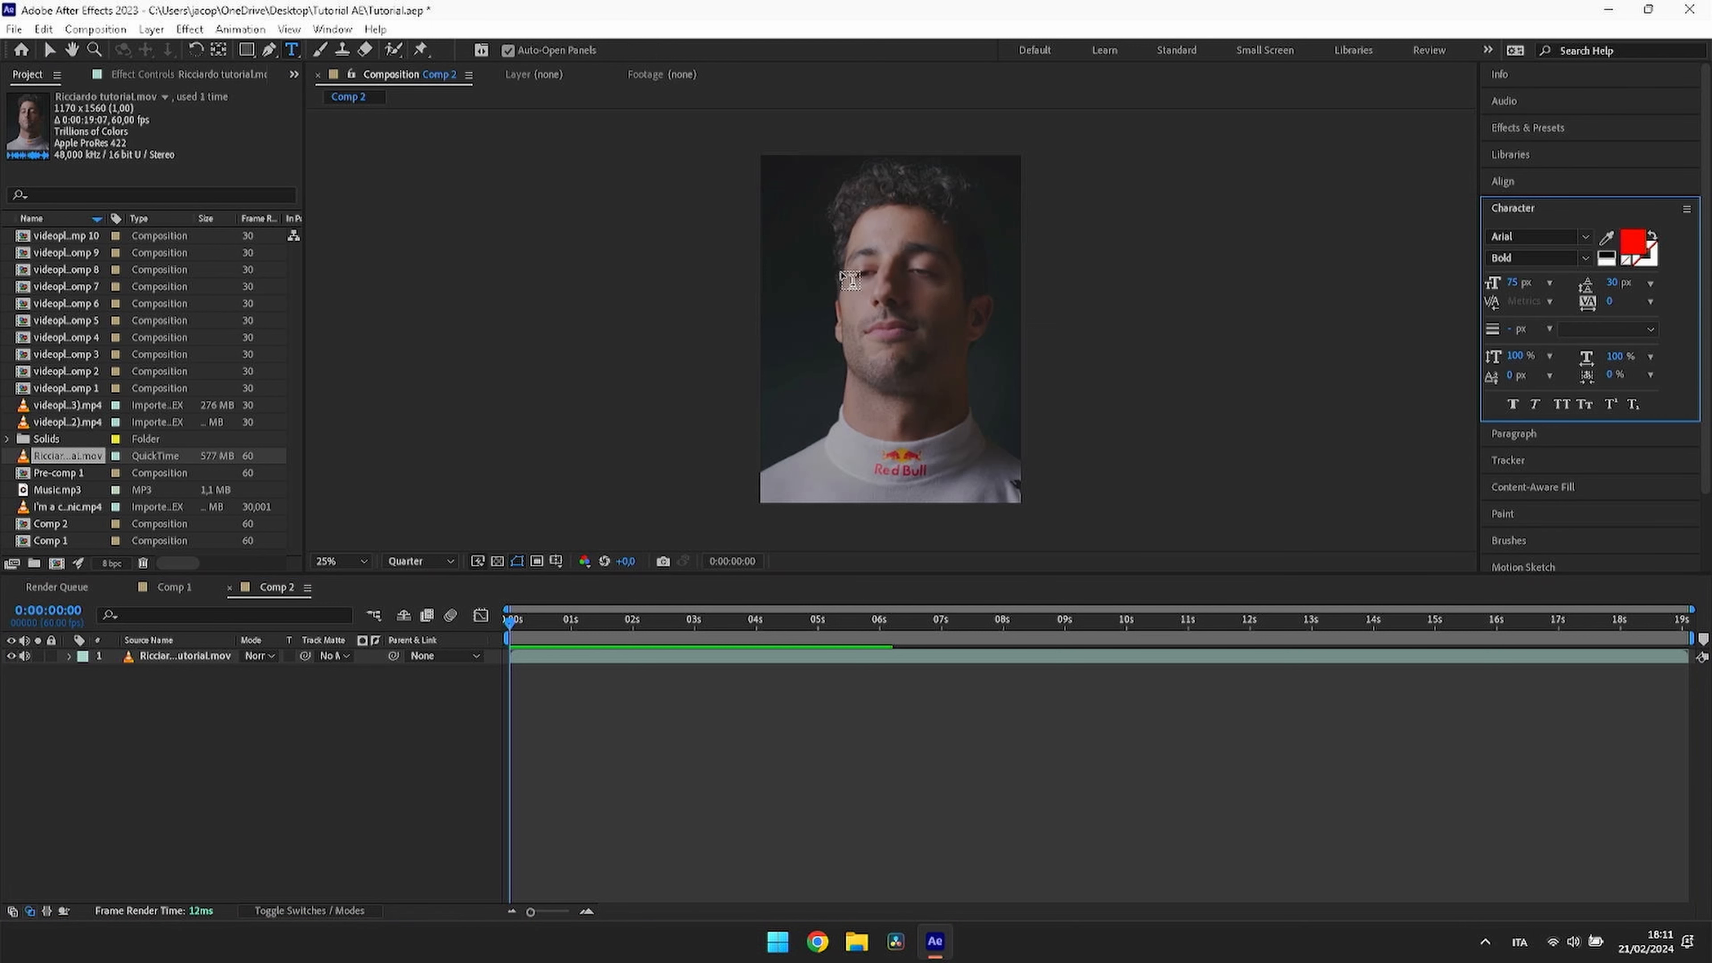
pyautogui.click(894, 361)
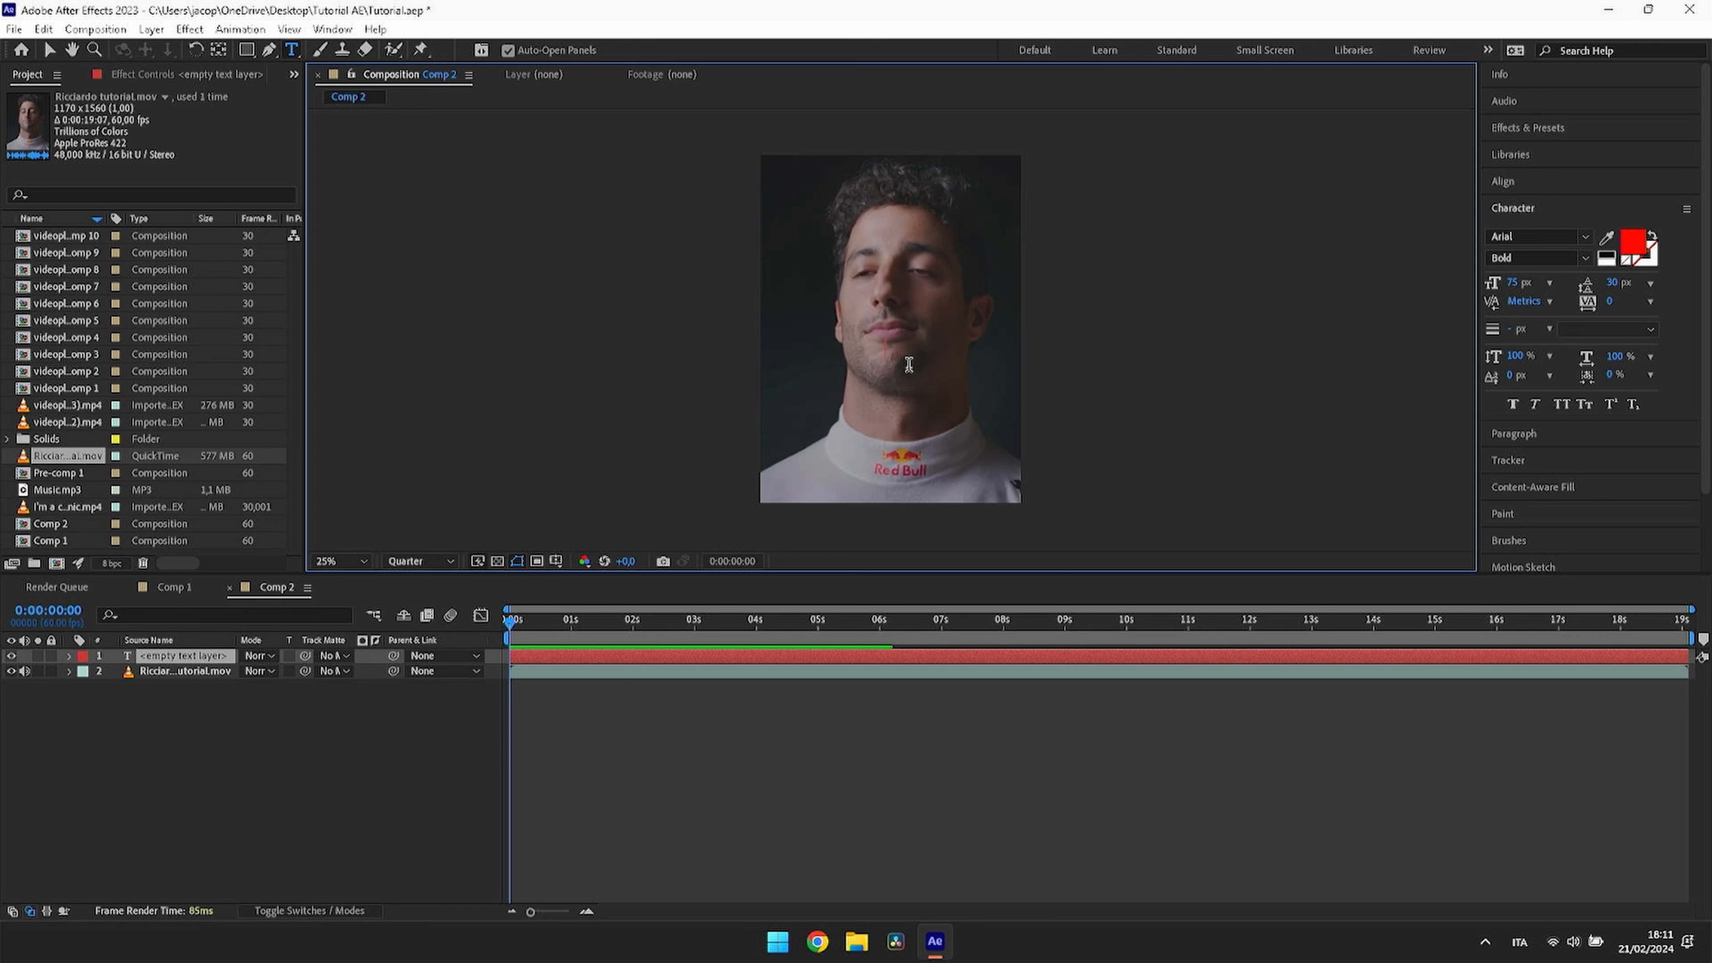
pyautogui.write('I')
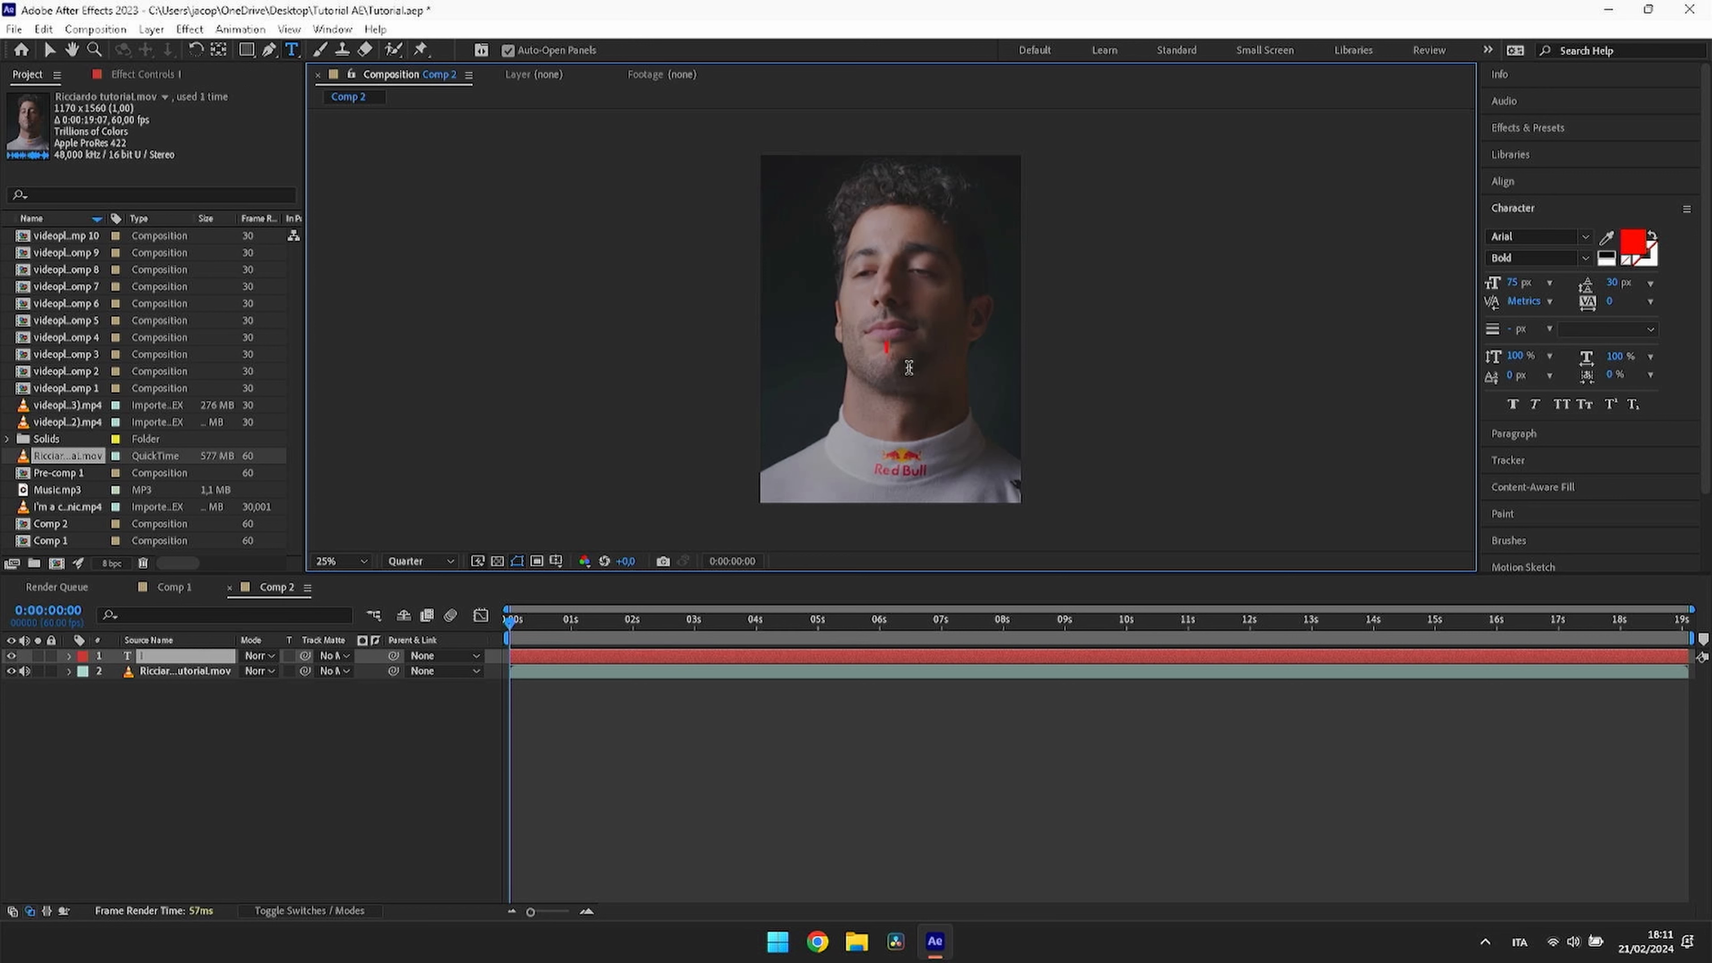
pyautogui.write("'M DANIEL RICC")
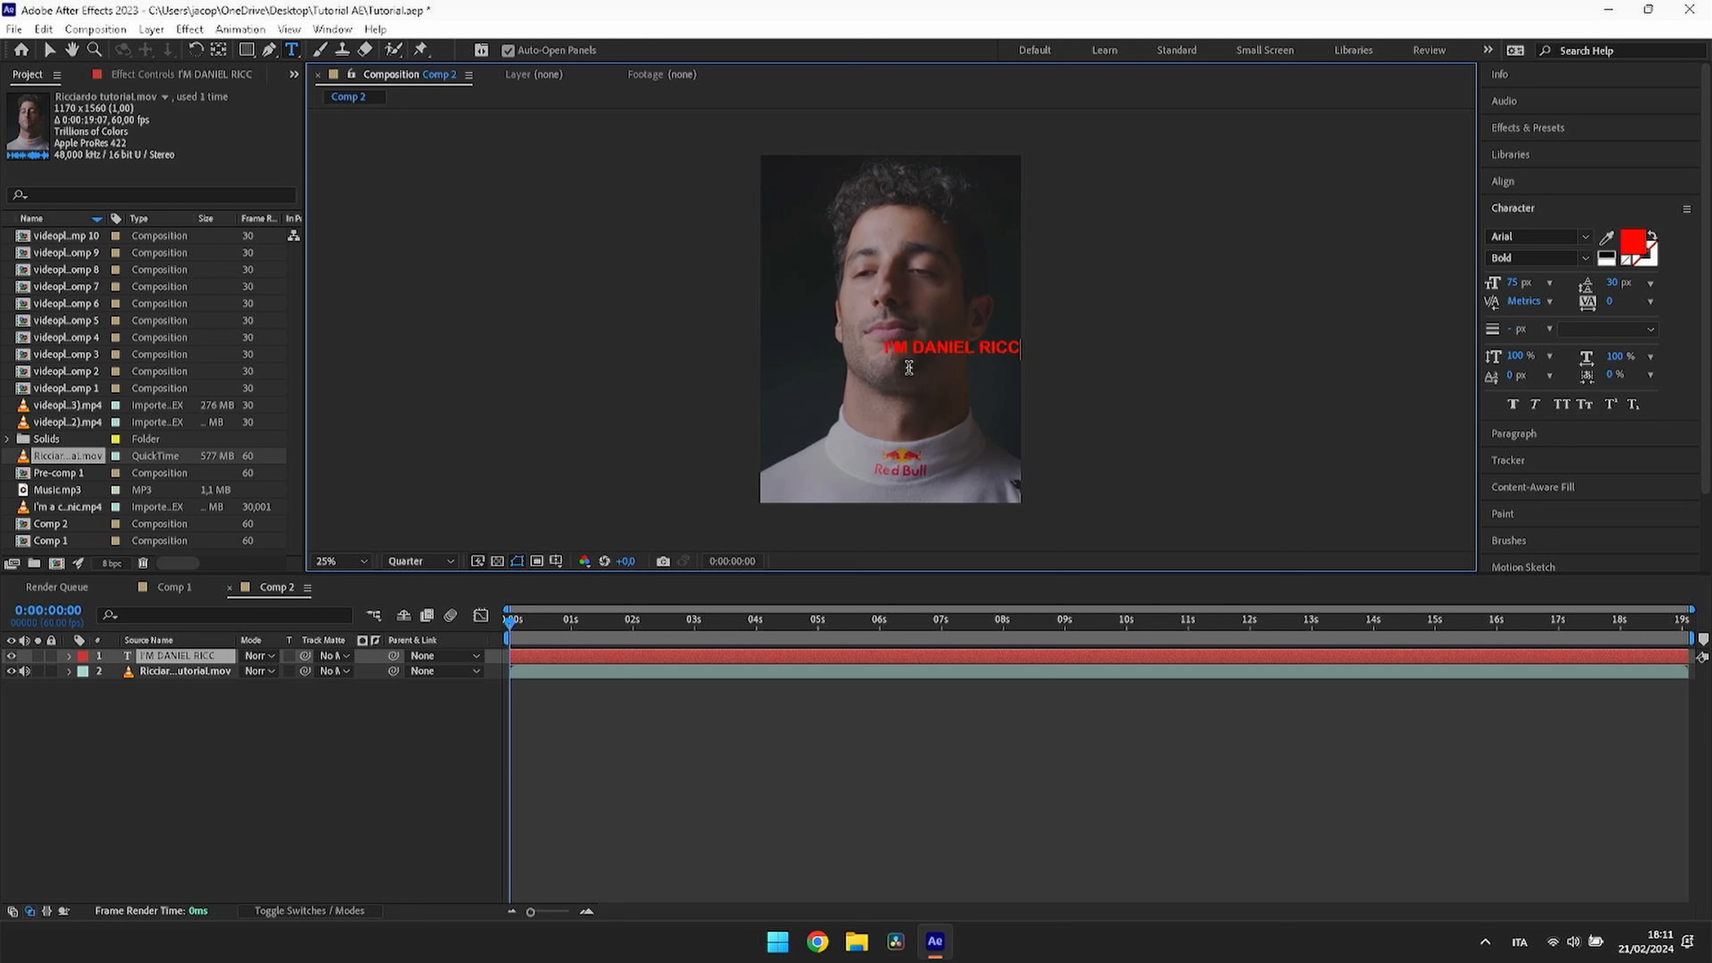
pyautogui.write('IARDO')
# Step: Centre the text layer horizontally in the composition
pyautogui.click(1503, 181)
pyautogui.click(1527, 226)
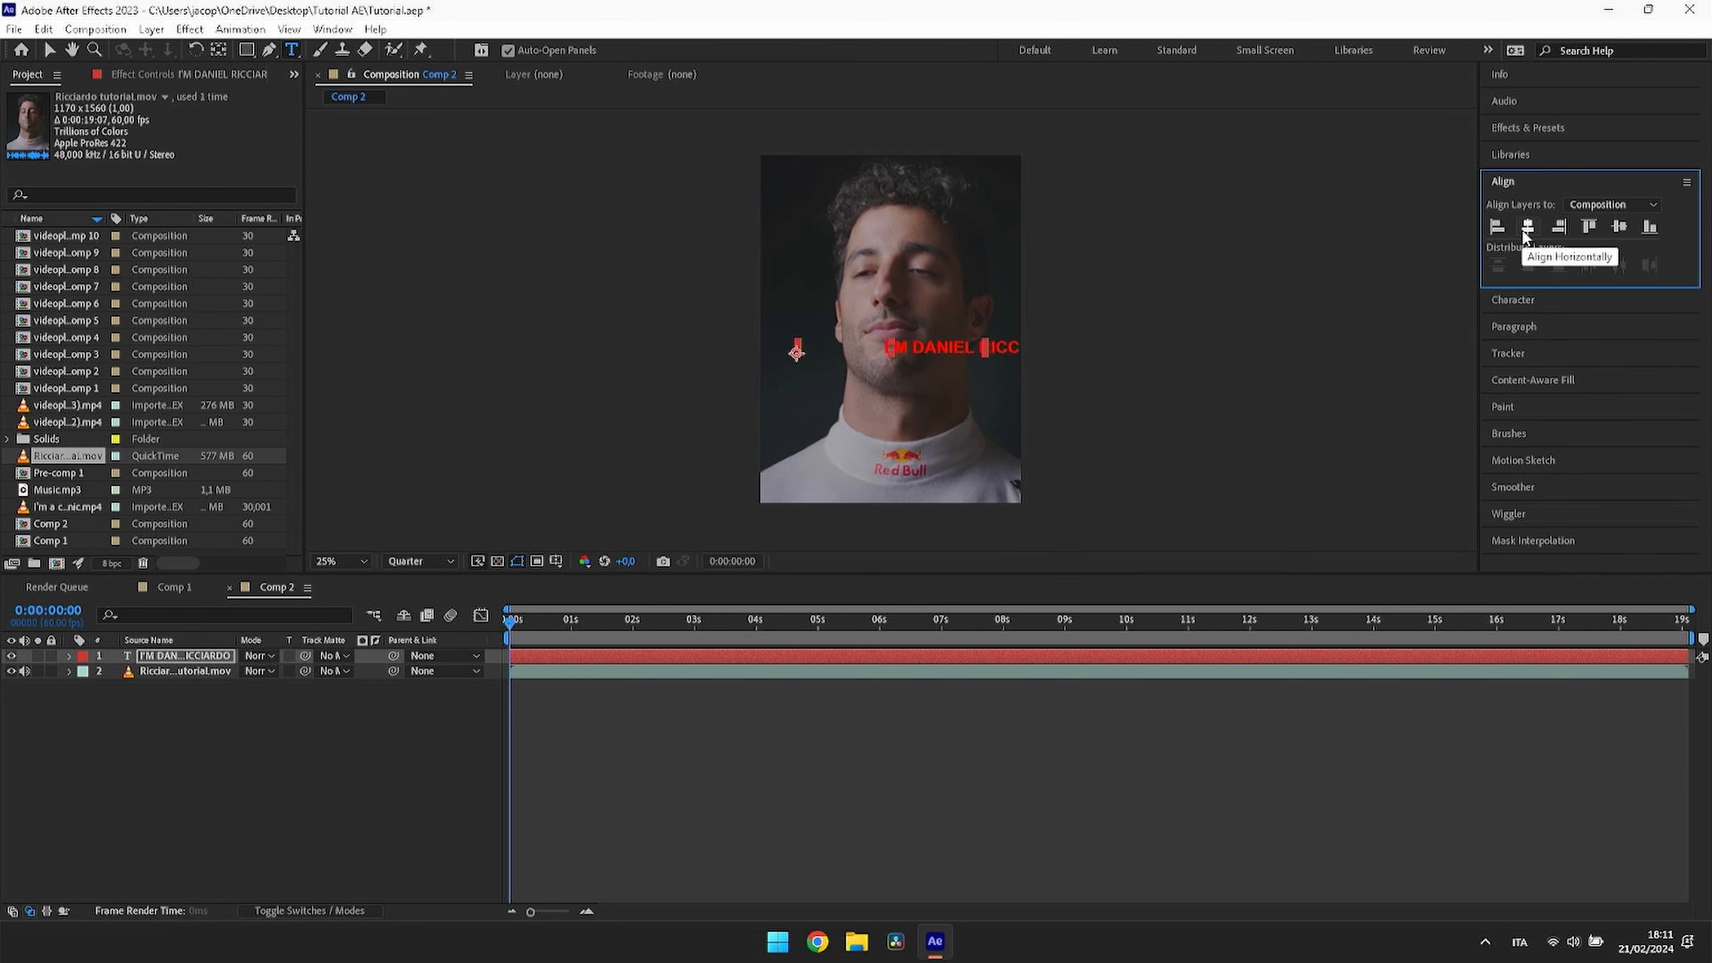
pyautogui.press('capslock')
pyautogui.press('capslock')
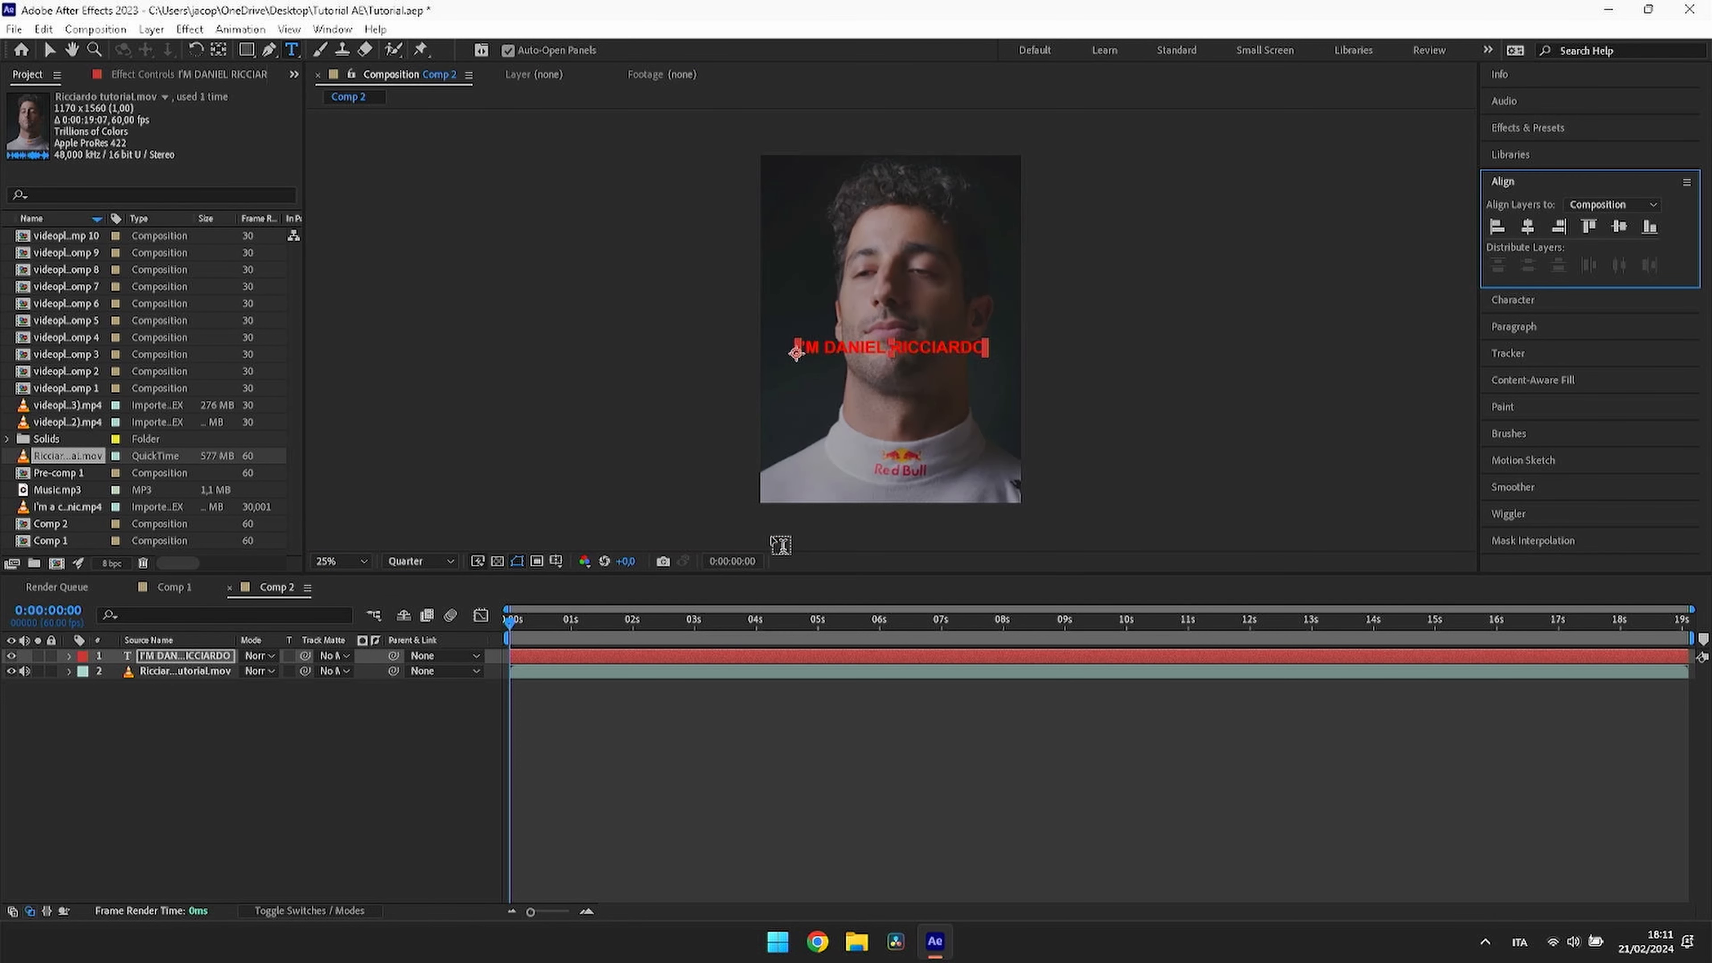
pyautogui.click(765, 693)
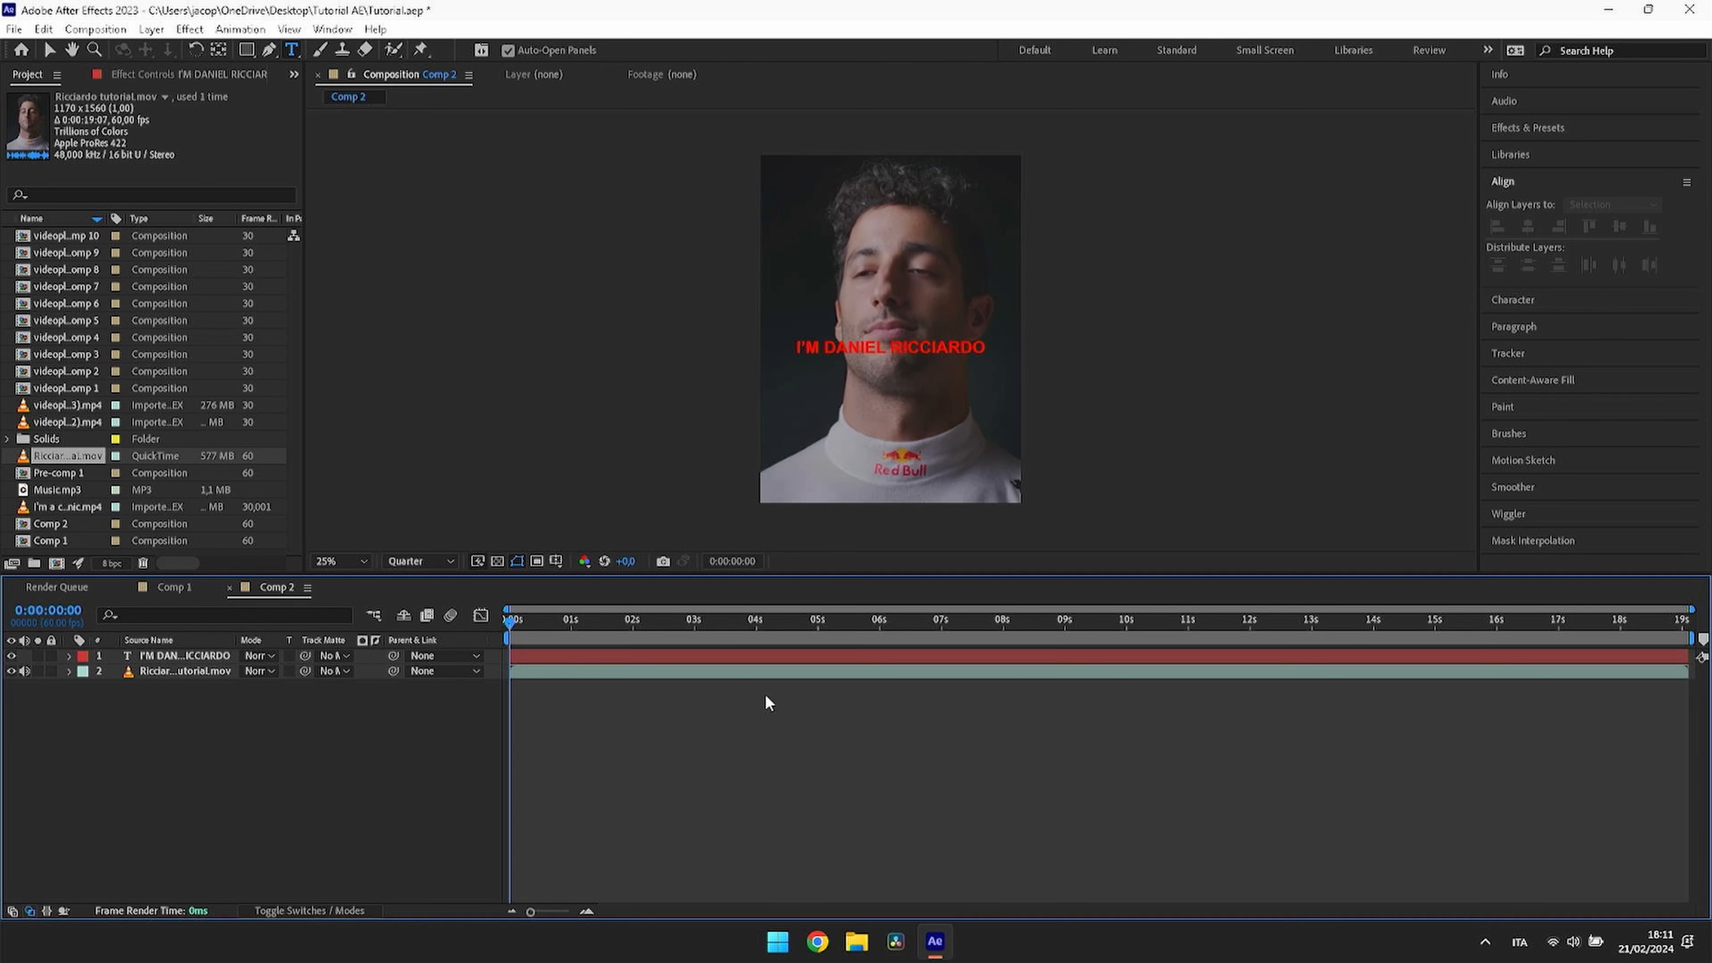
# Step: Move the text layer down to position 159.6, 1211.0, just above the Red Bull logo
pyautogui.click(768, 657)
pyautogui.press('p')
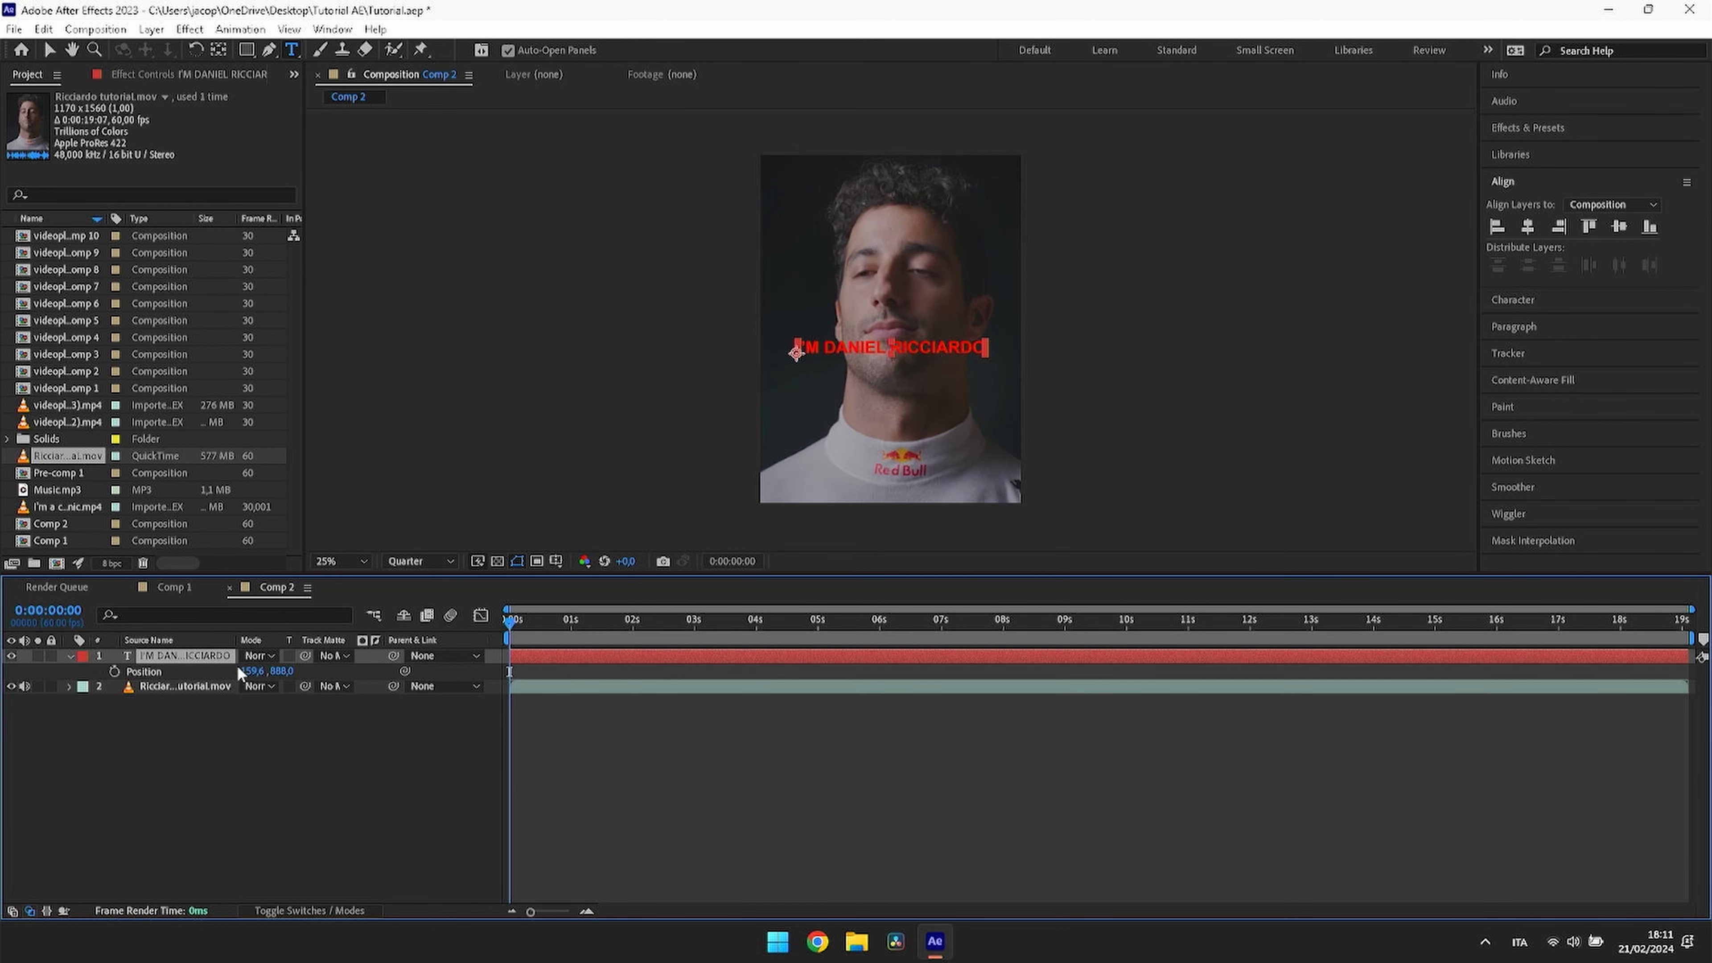
pyautogui.moveTo(253, 670); pyautogui.dragTo(587, 656)
pyautogui.hotkey('ctrl', 'z')
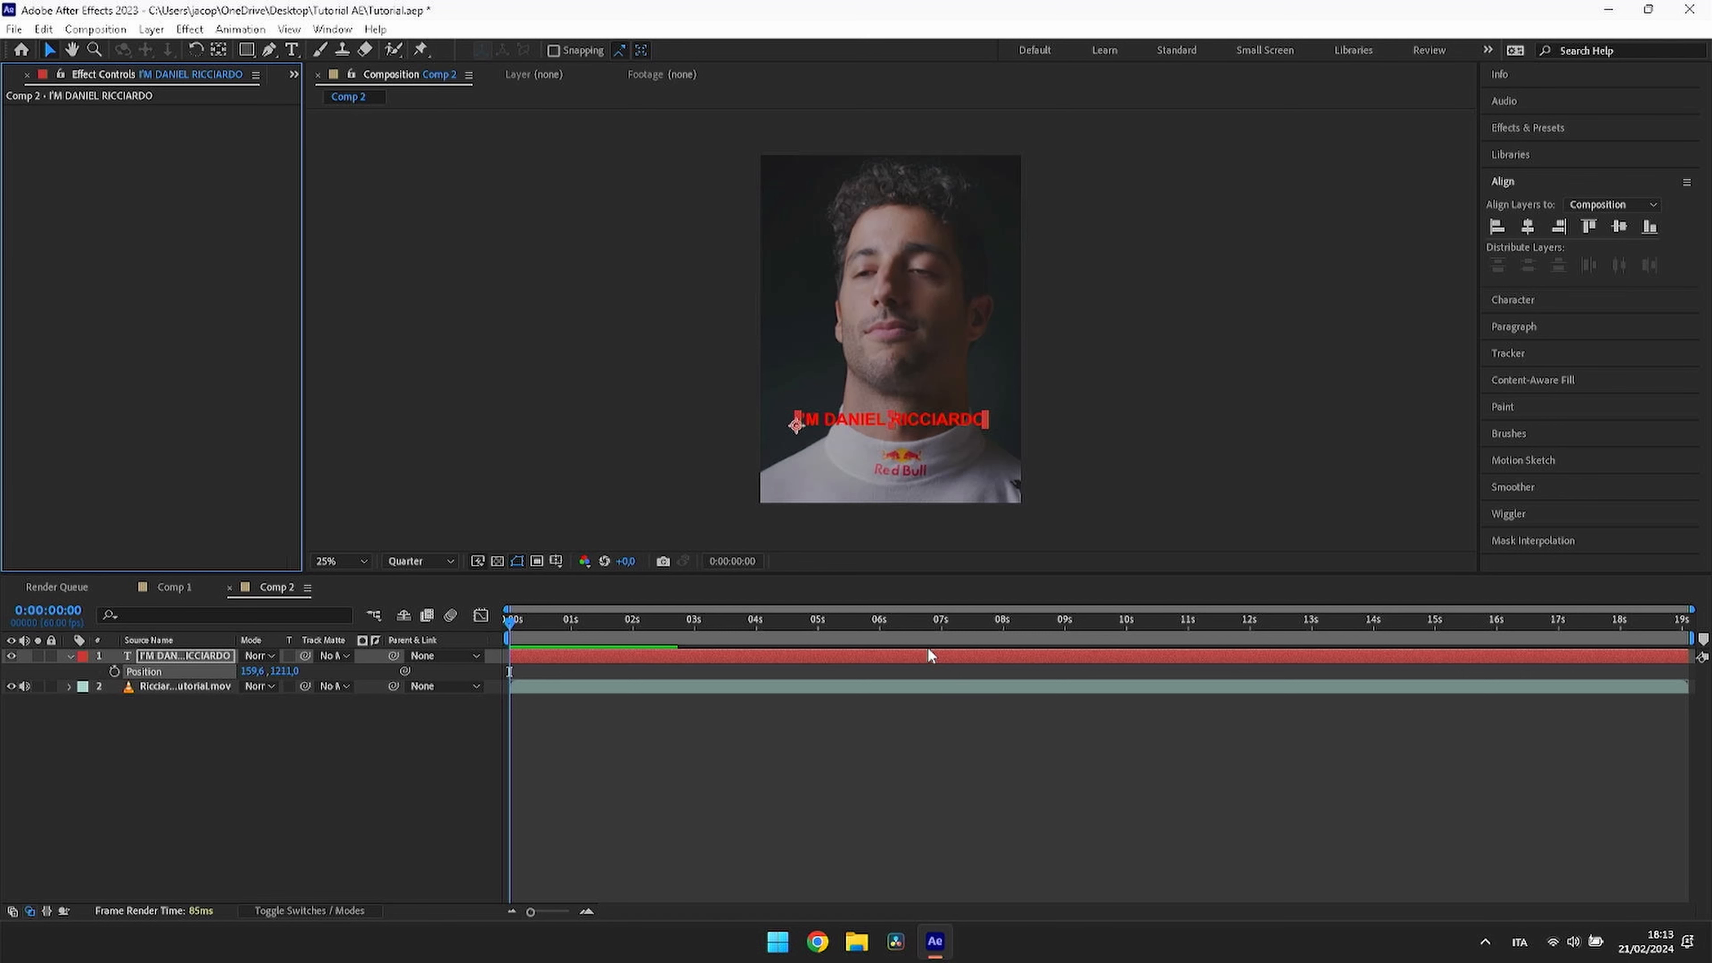
# Step: Apply the animation preset Minghe text 2 - Bevel.ffx from the Desktop's Tutorial AE folder to the text layer
pyautogui.click(235, 31)
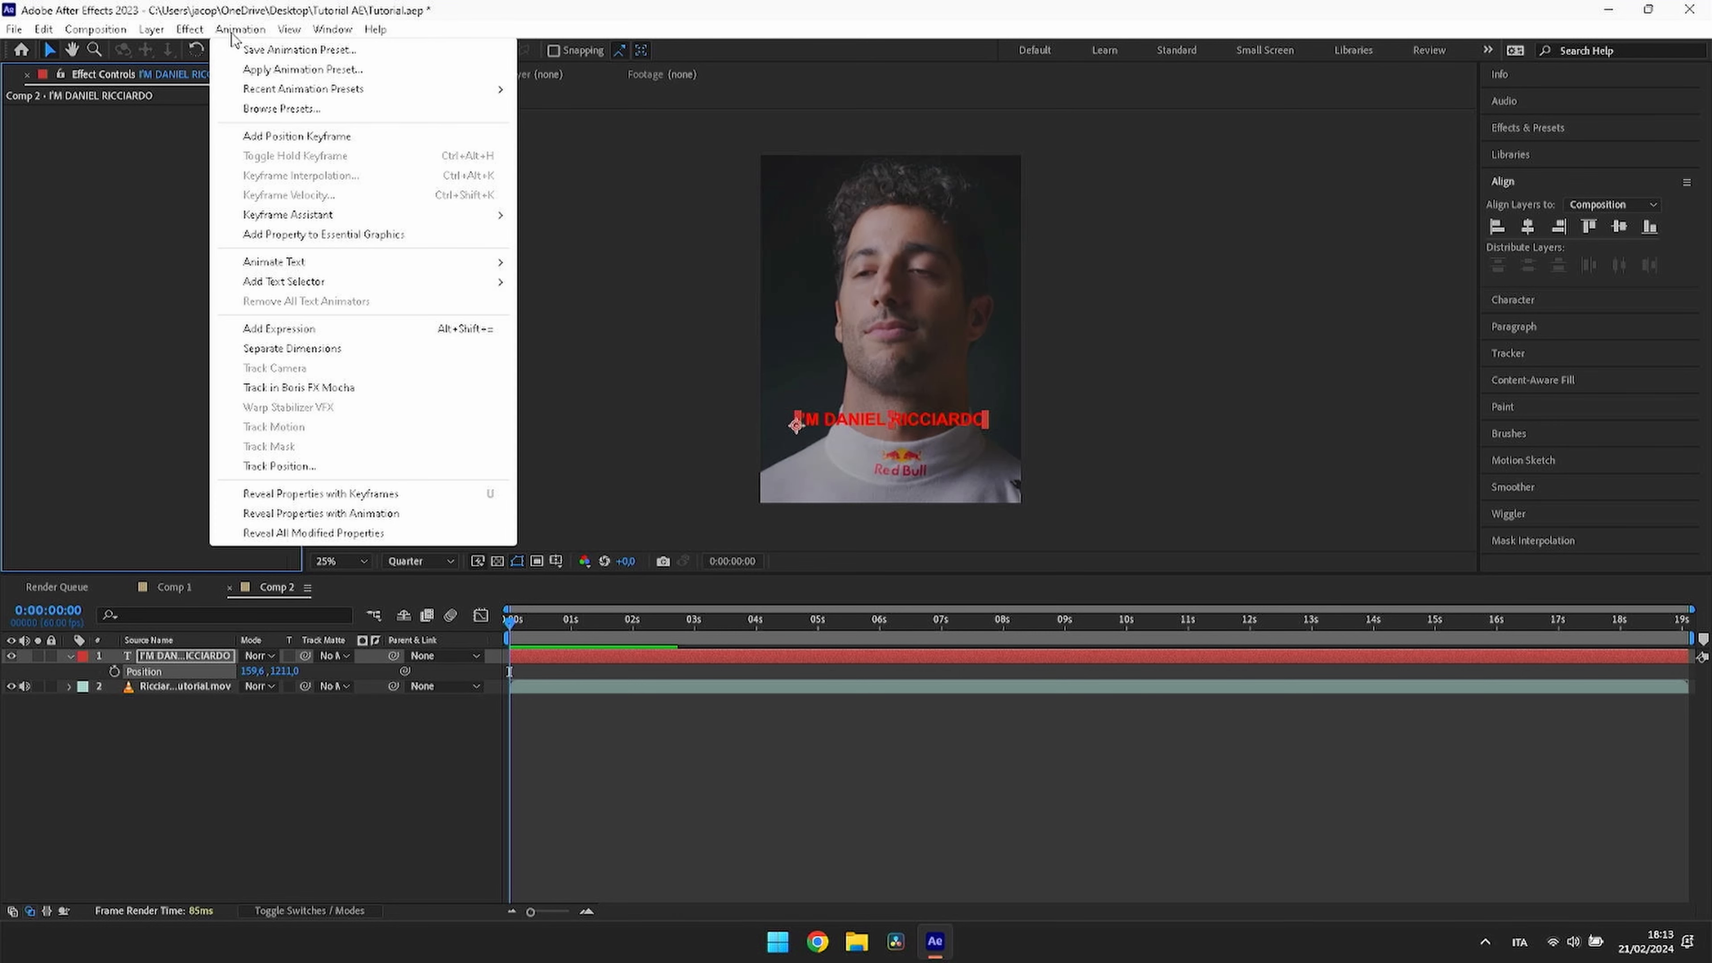
pyautogui.click(253, 70)
pyautogui.click(67, 221)
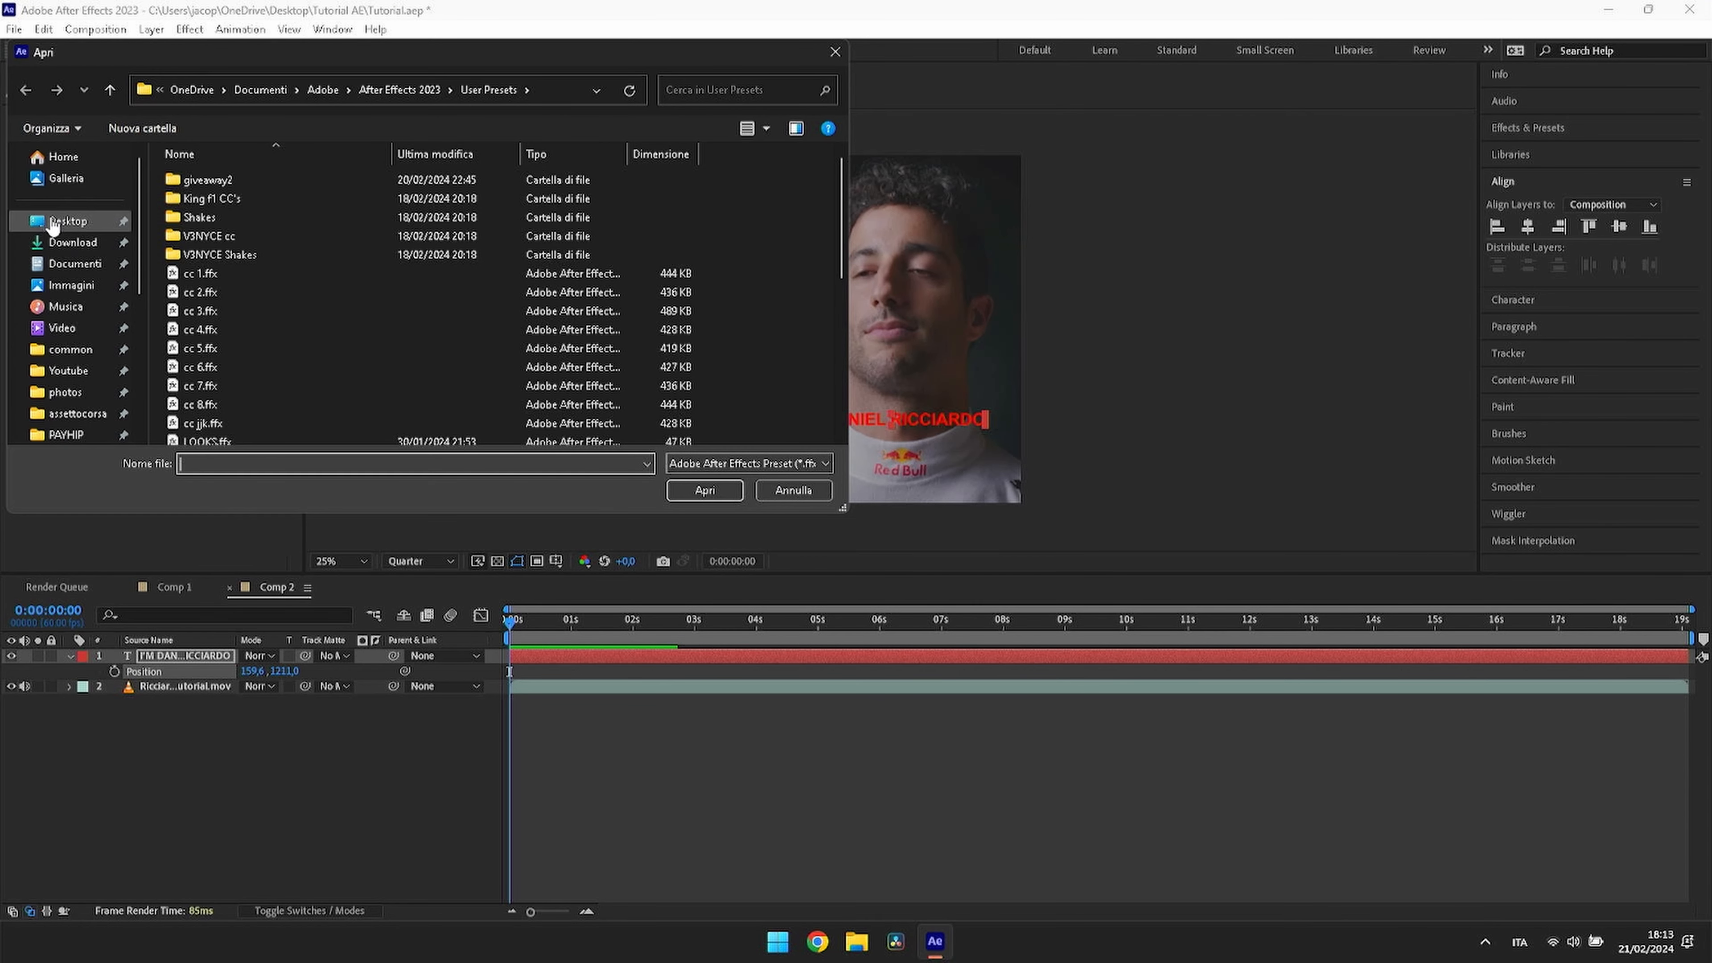
pyautogui.doubleClick(264, 180)
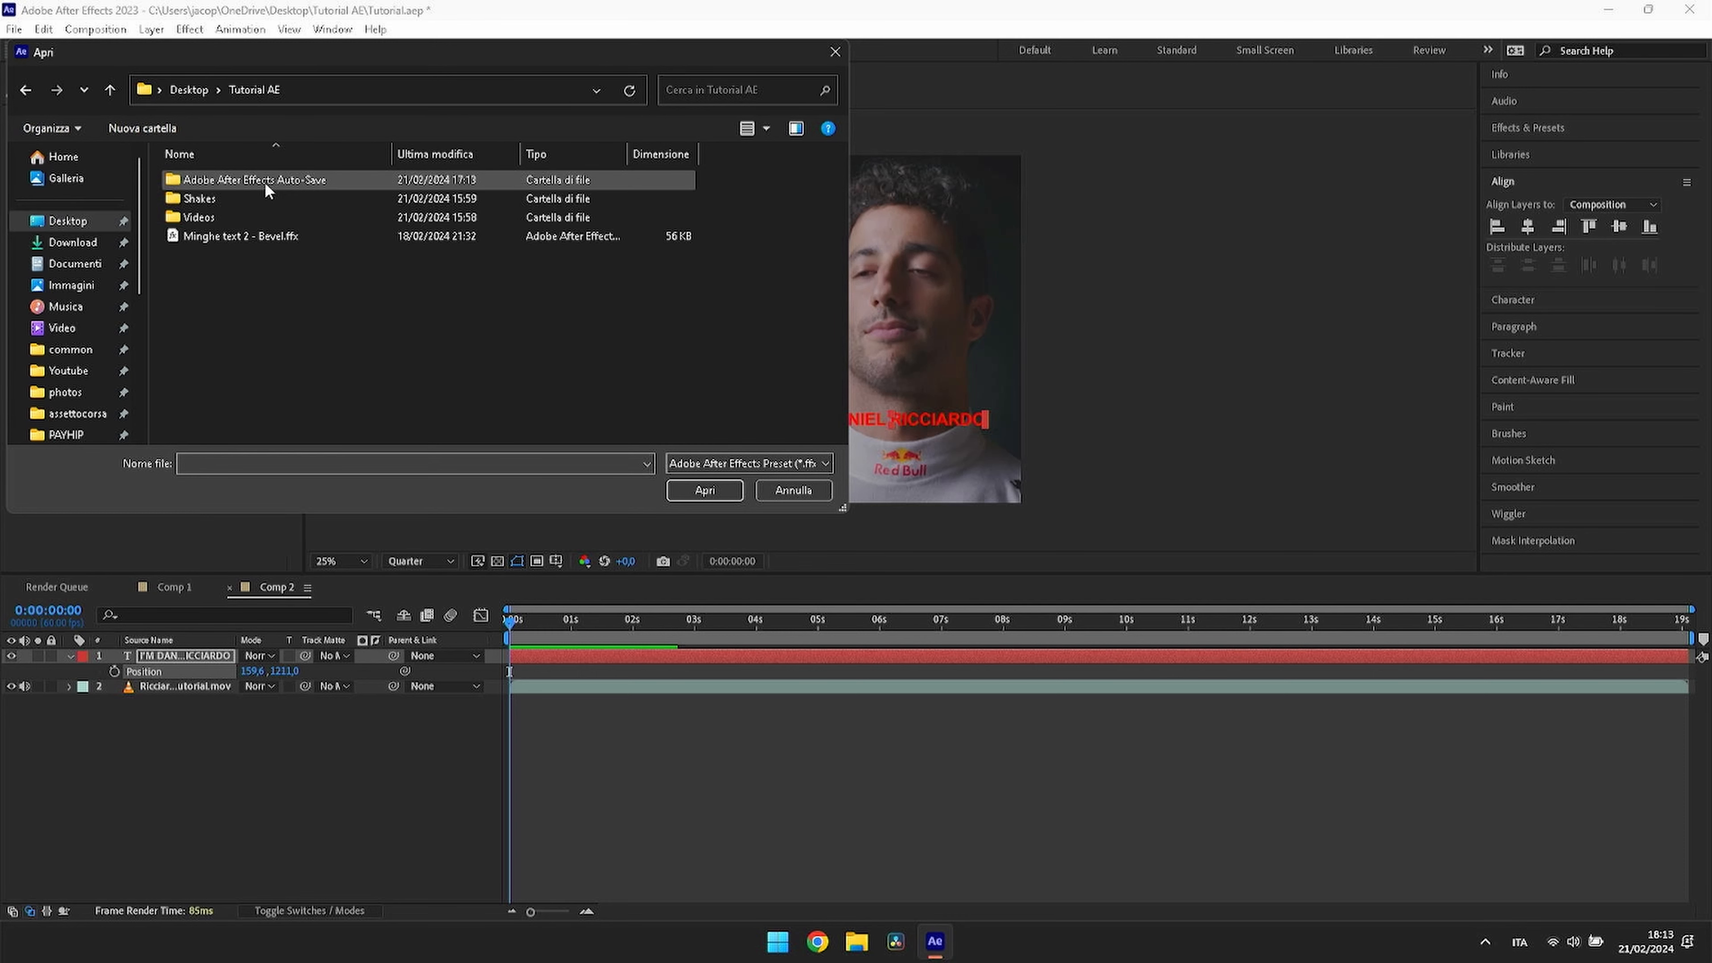
pyautogui.click(224, 236)
pyautogui.click(704, 490)
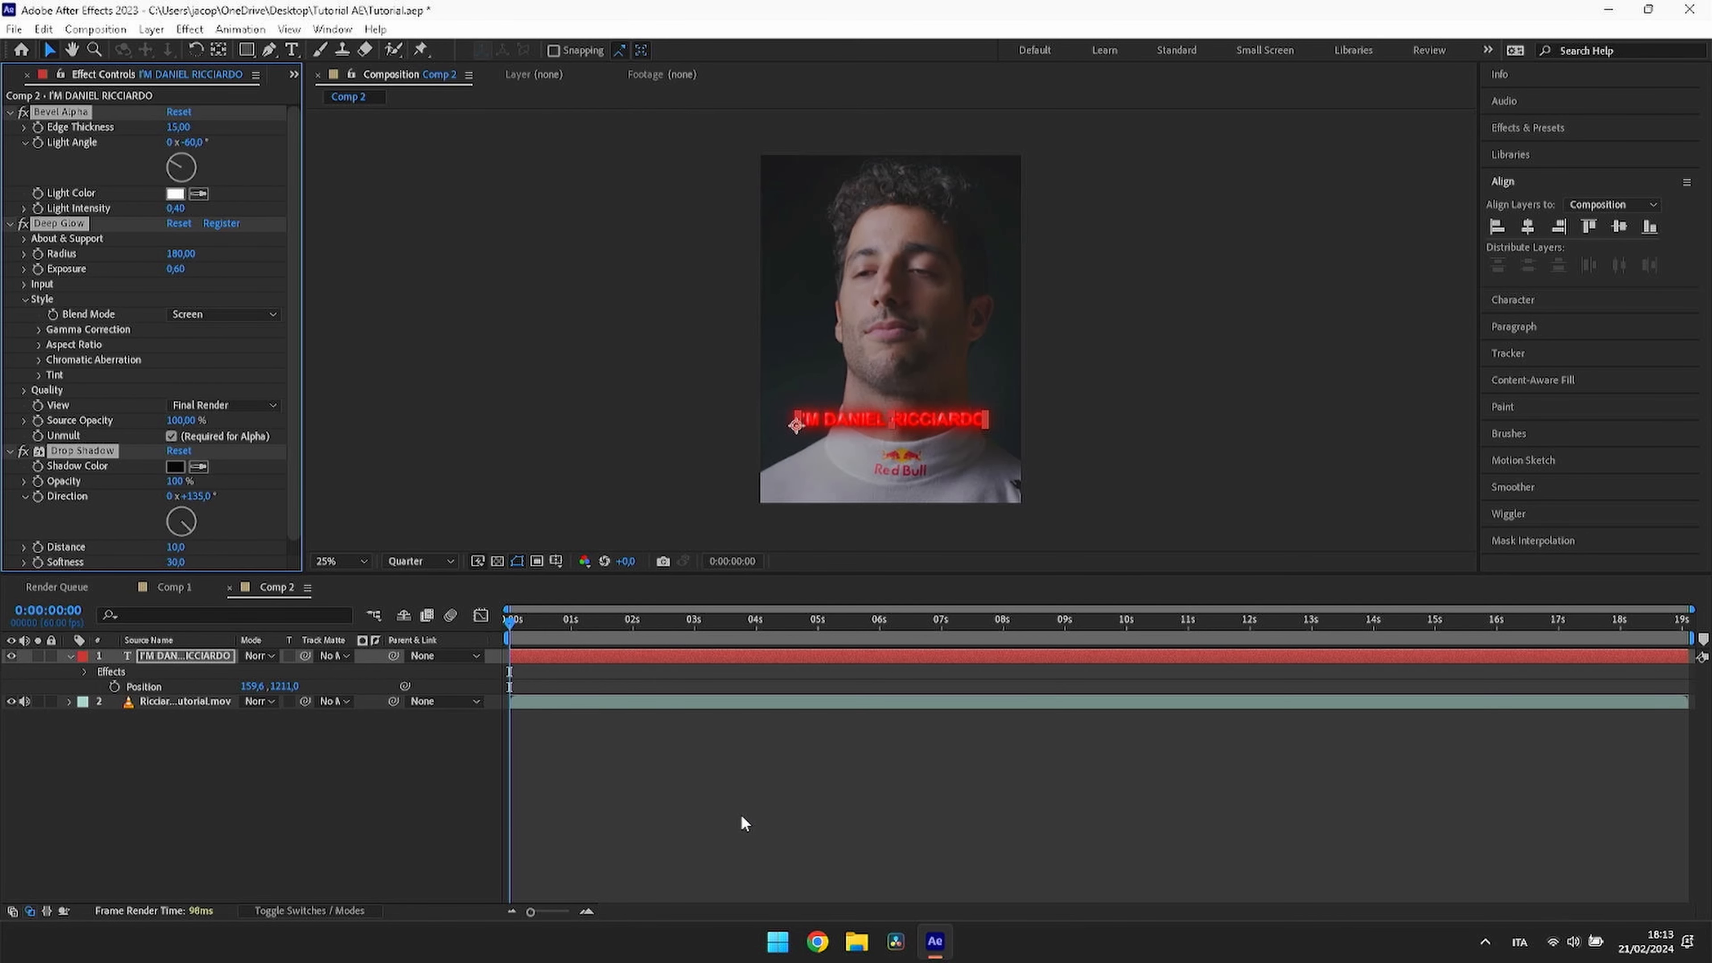
# Step: Scrub the opening of Comp 2 to check the styled text and reselect the text layer
pyautogui.click(661, 814)
pyautogui.moveTo(615, 622); pyautogui.dragTo(512, 624)
pyautogui.click(629, 661)
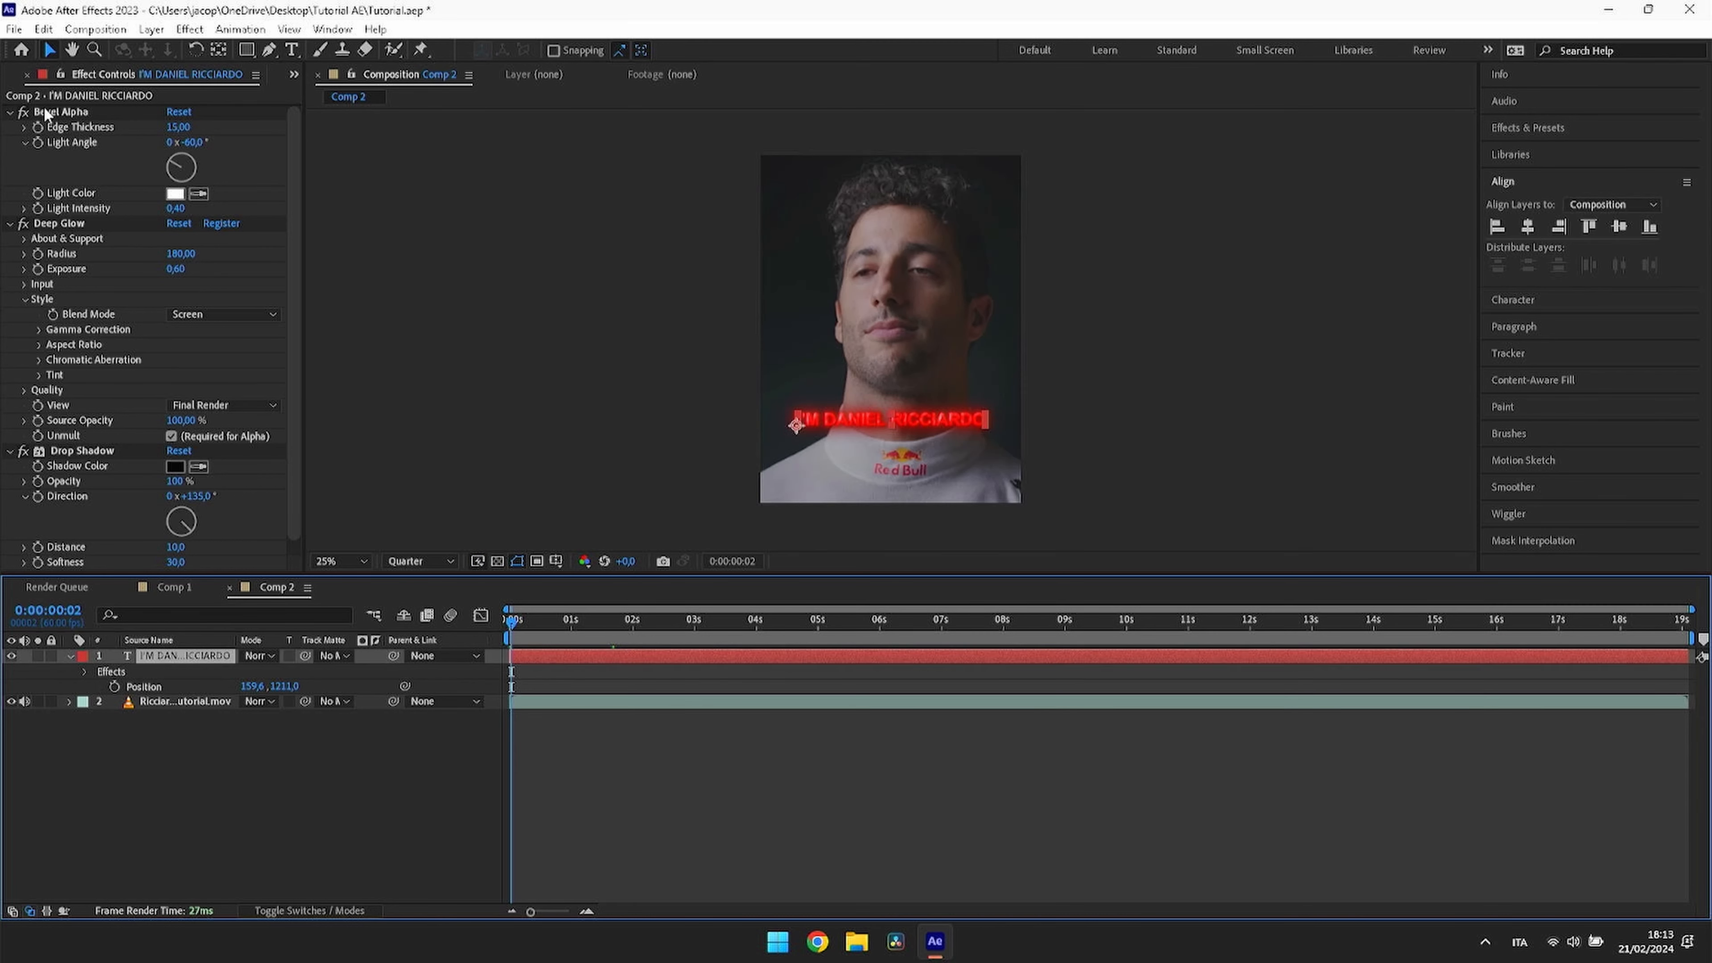
# Step: Compare the caption with and without the Bevel Alpha effect, looking closely at the text in the composition
pyautogui.scroll(3, 796, 409)
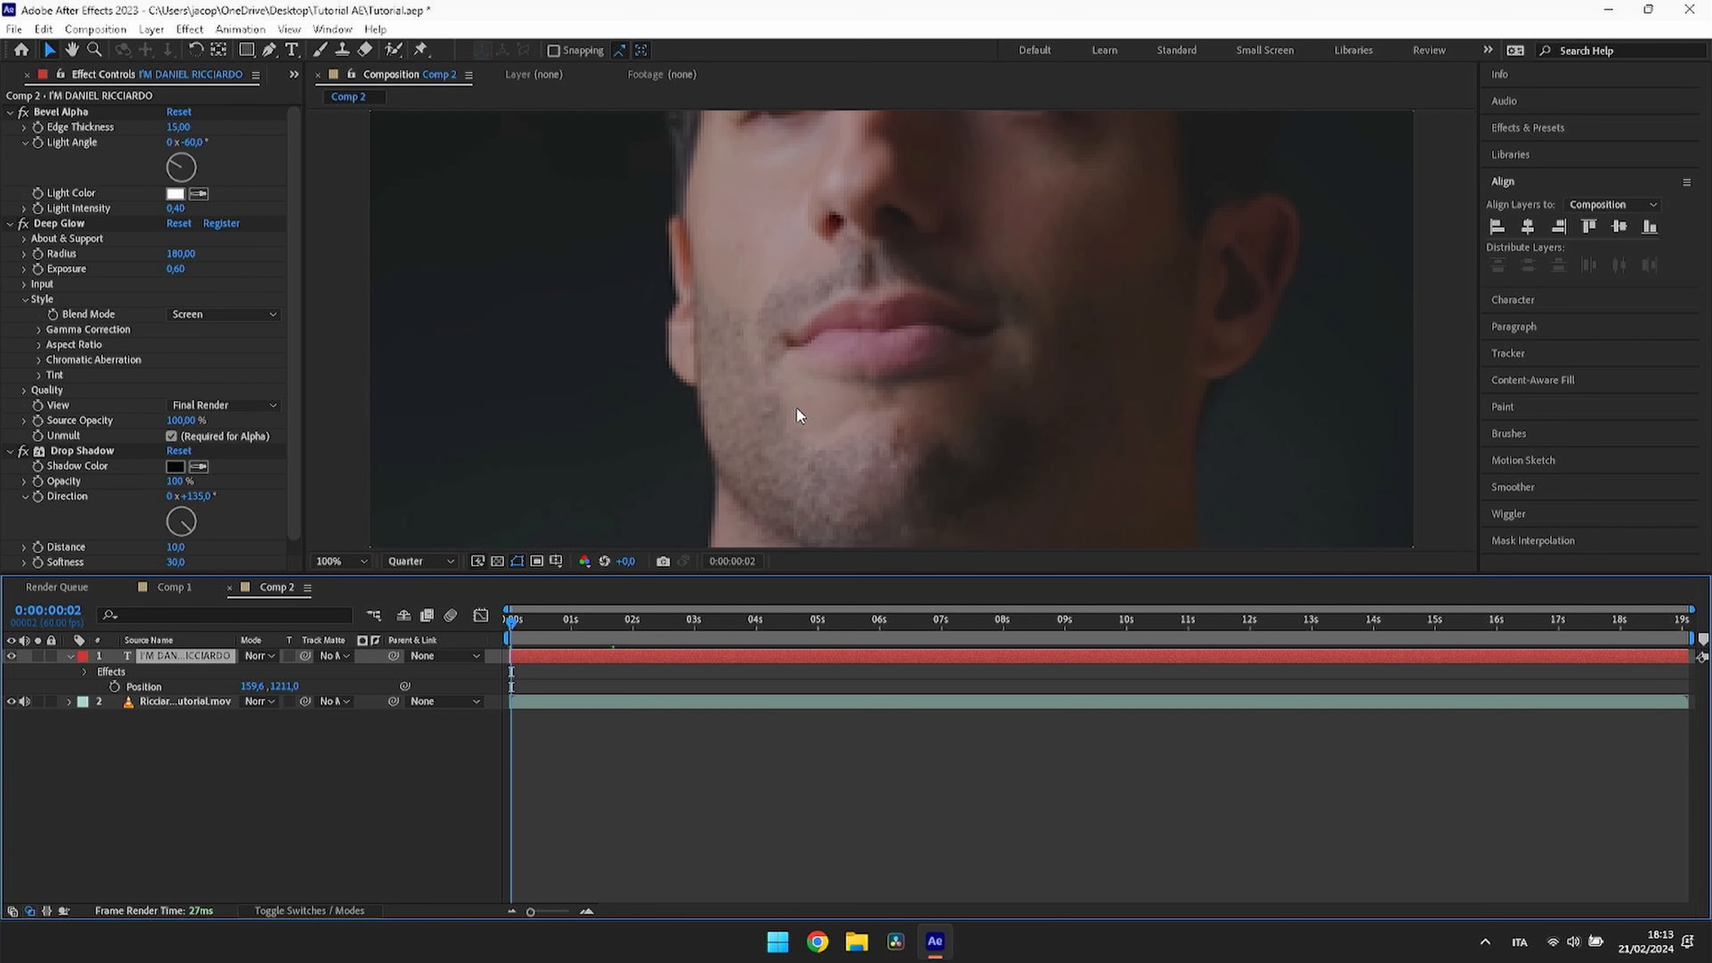
pyautogui.scroll(-3, 796, 406)
pyautogui.scroll(2, 760, 434)
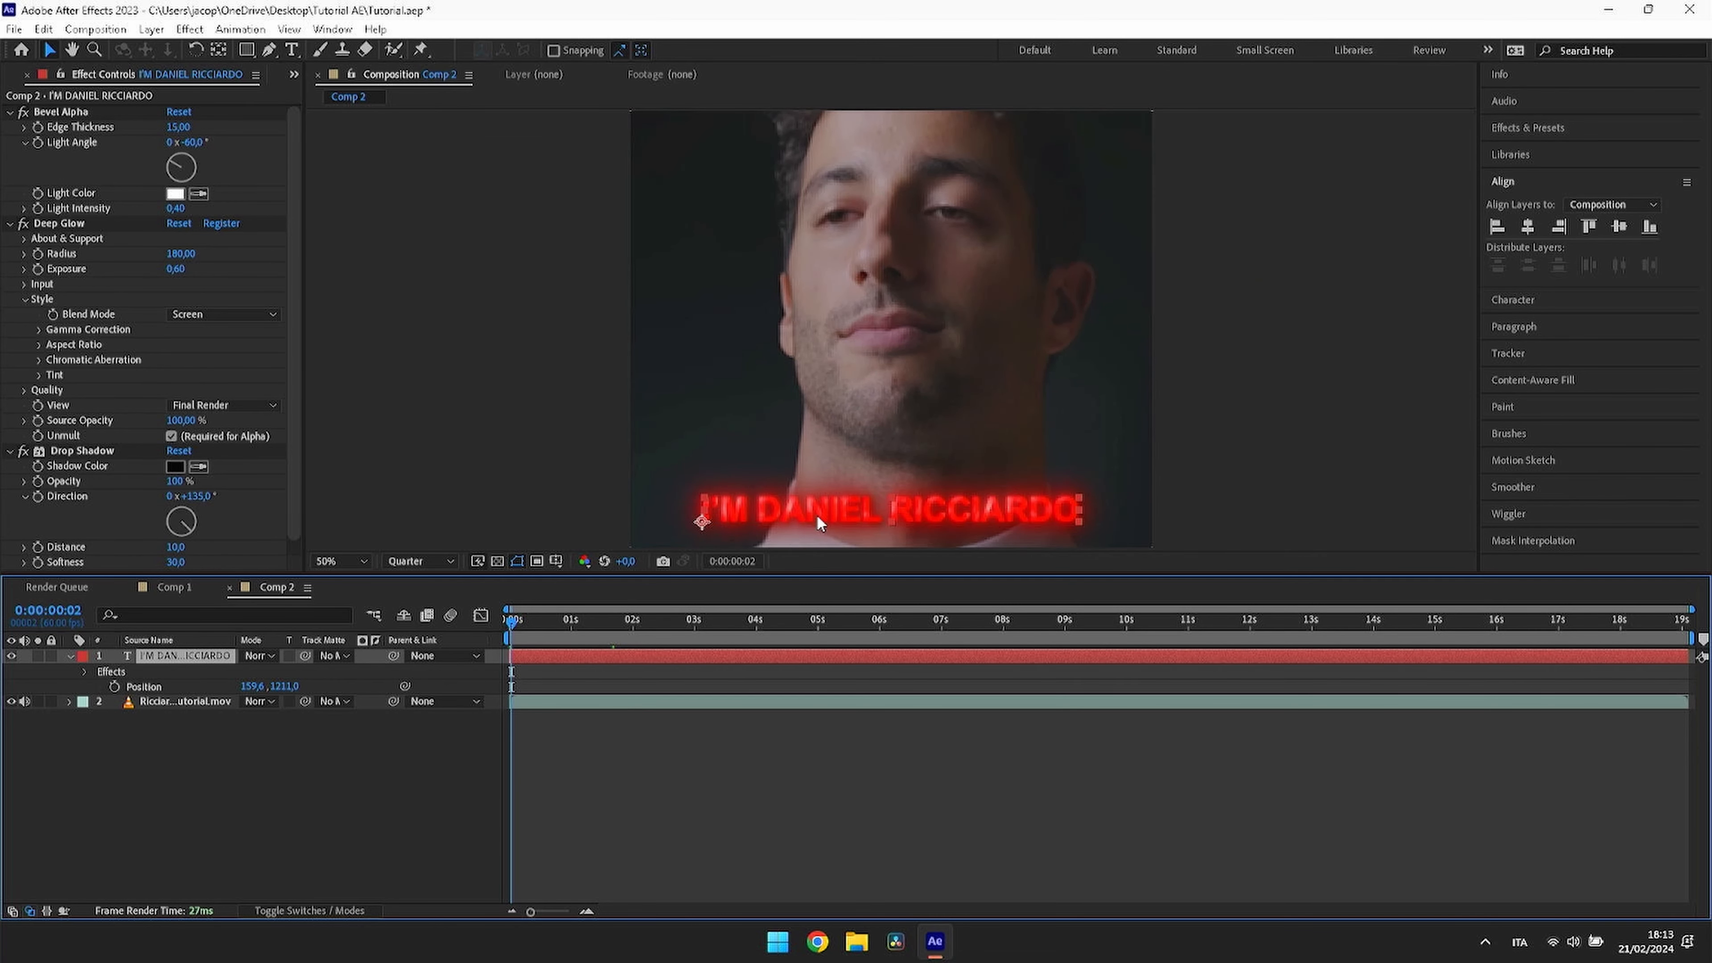
pyautogui.click(27, 115)
pyautogui.click(26, 112)
pyautogui.click(27, 112)
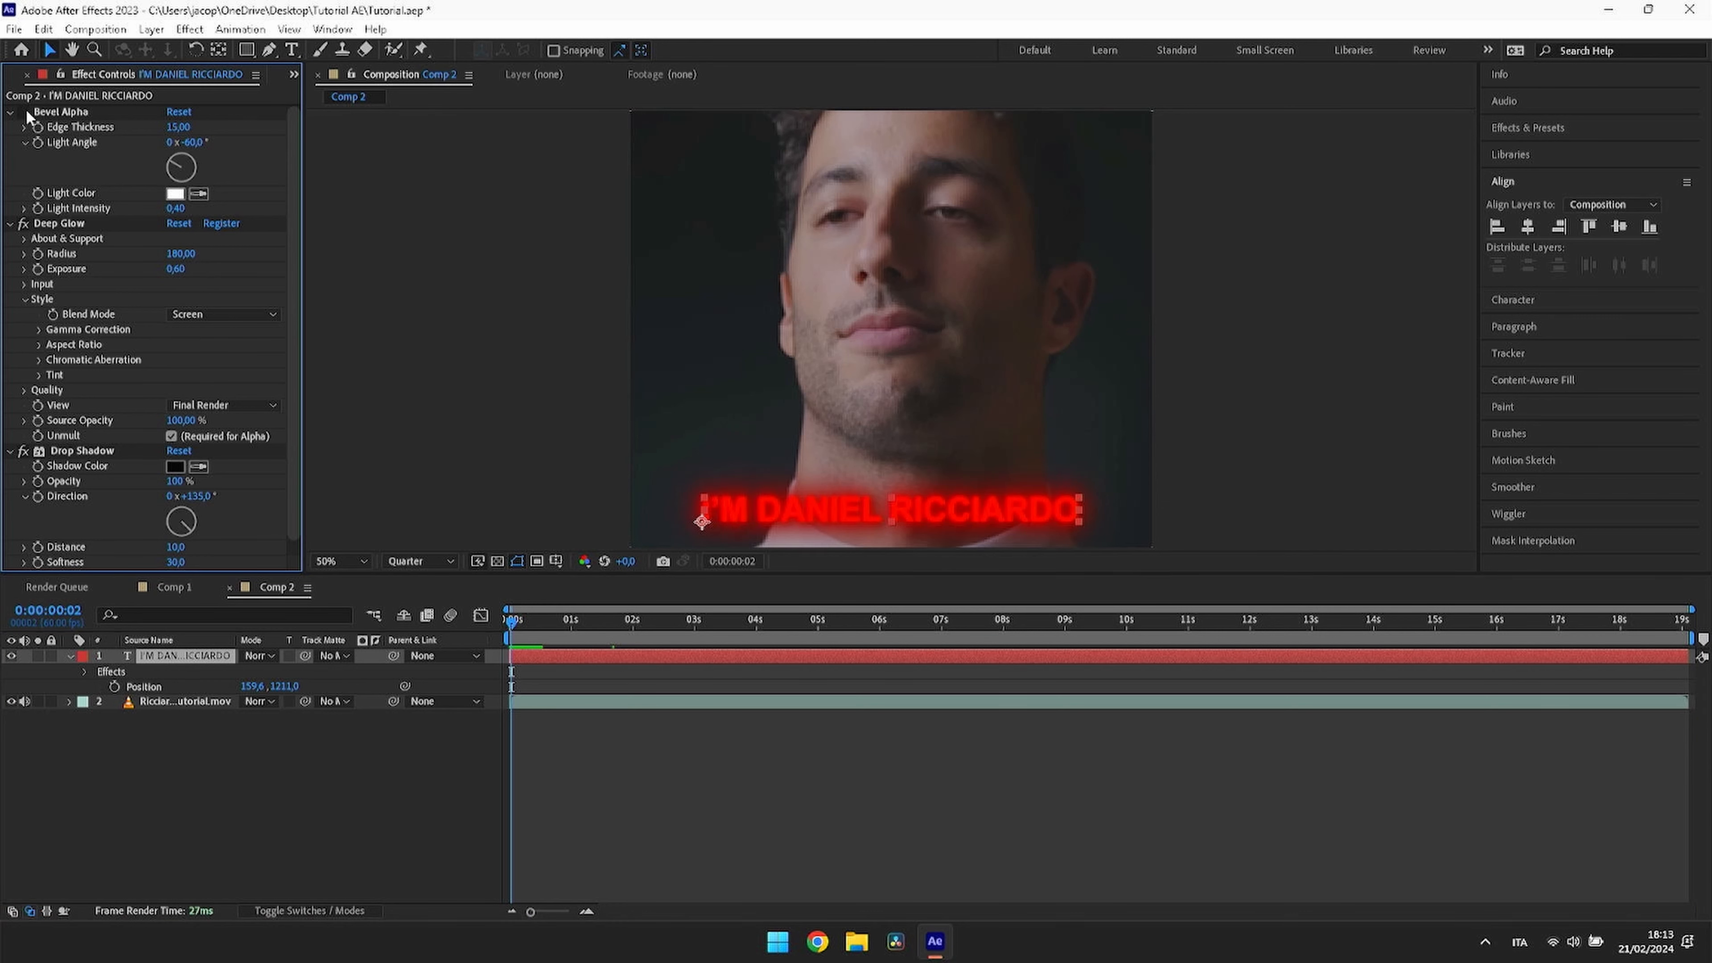
pyautogui.click(26, 112)
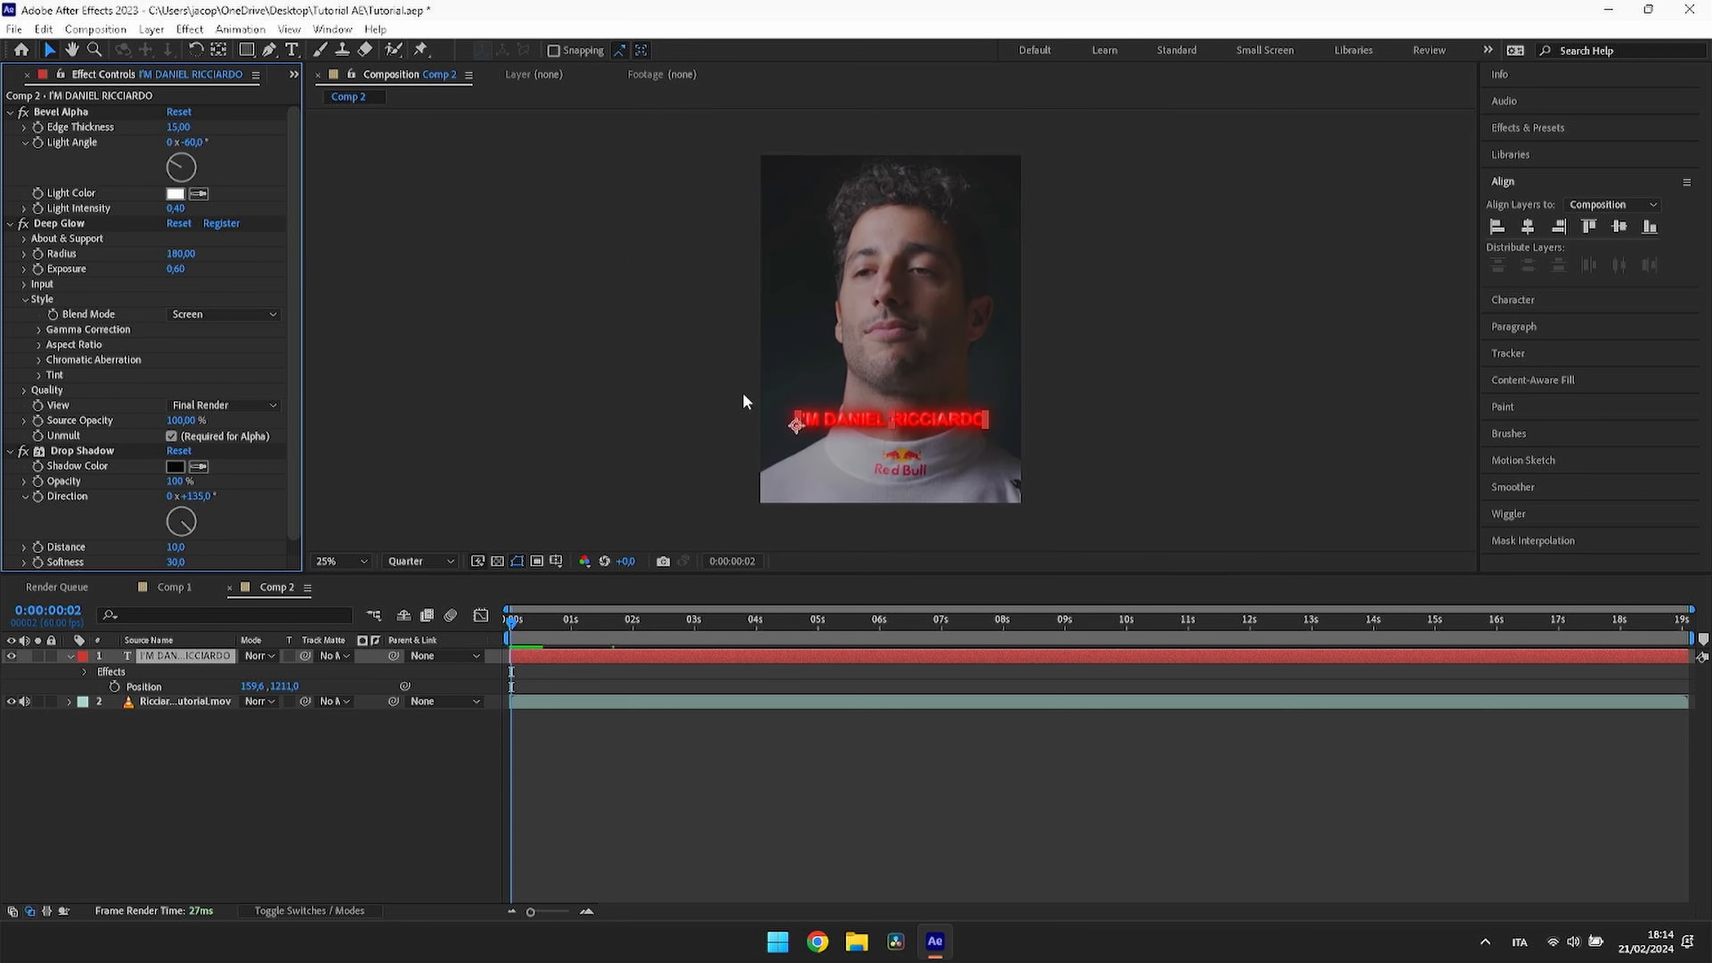
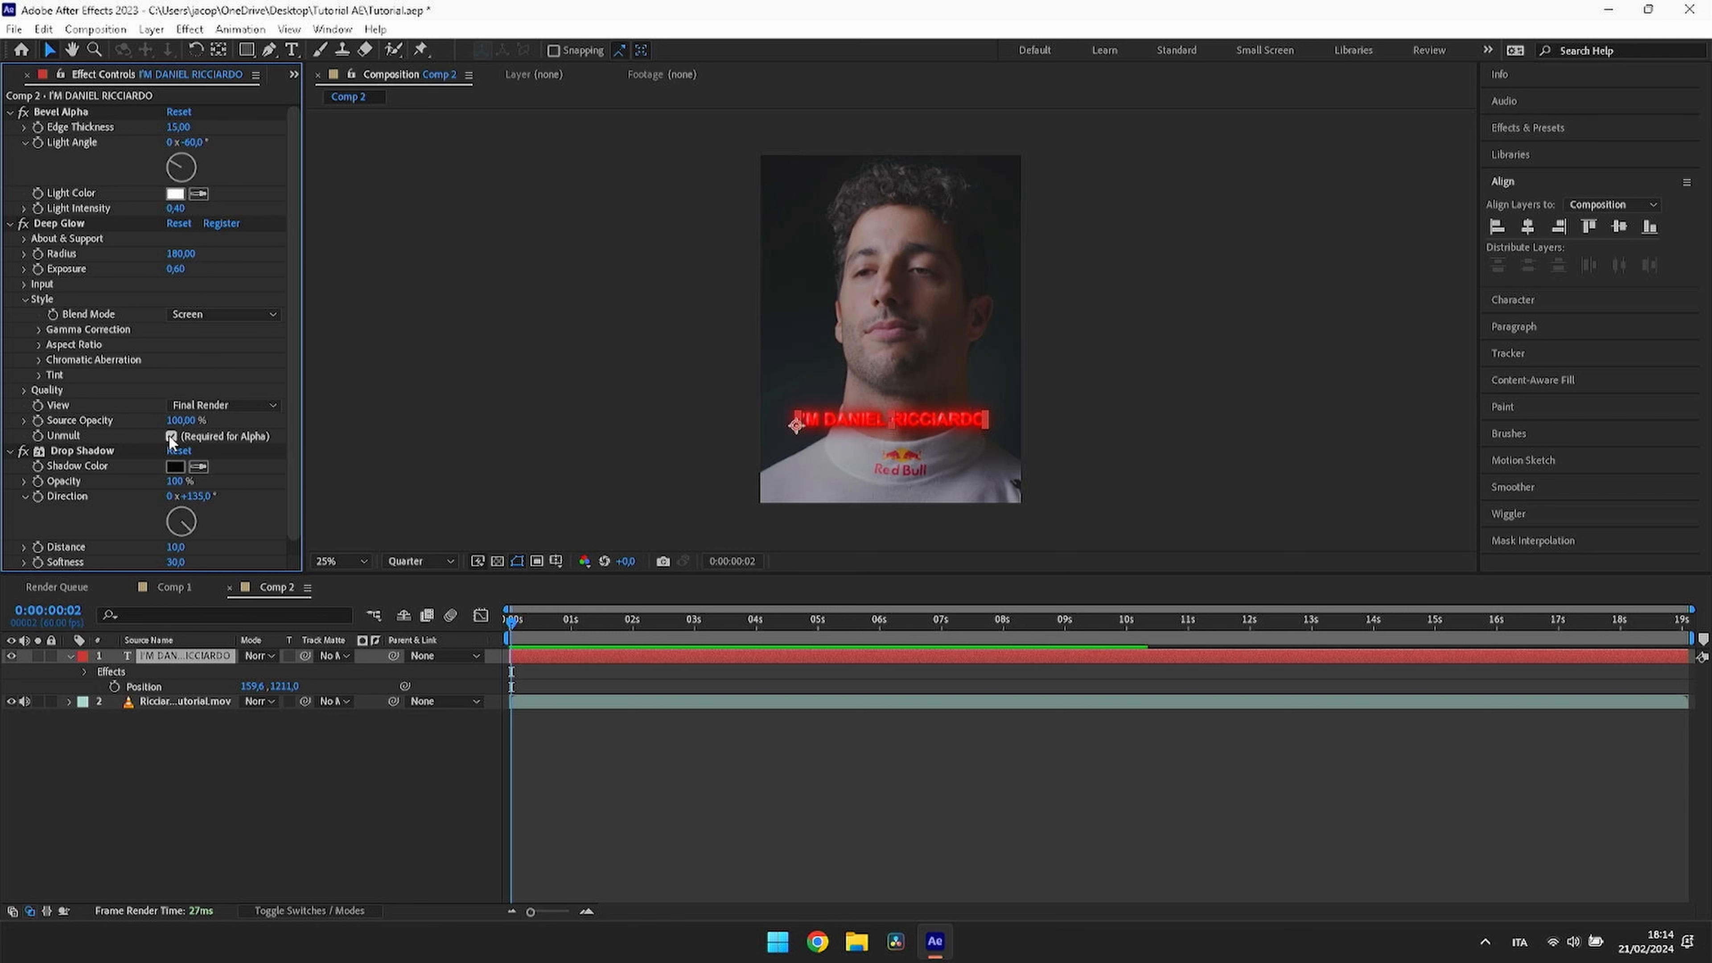
# Step: Switch the Drop Shadow and Deep Glow effects off and back on to compare their influence on the caption
pyautogui.scroll(-1, 120, 378)
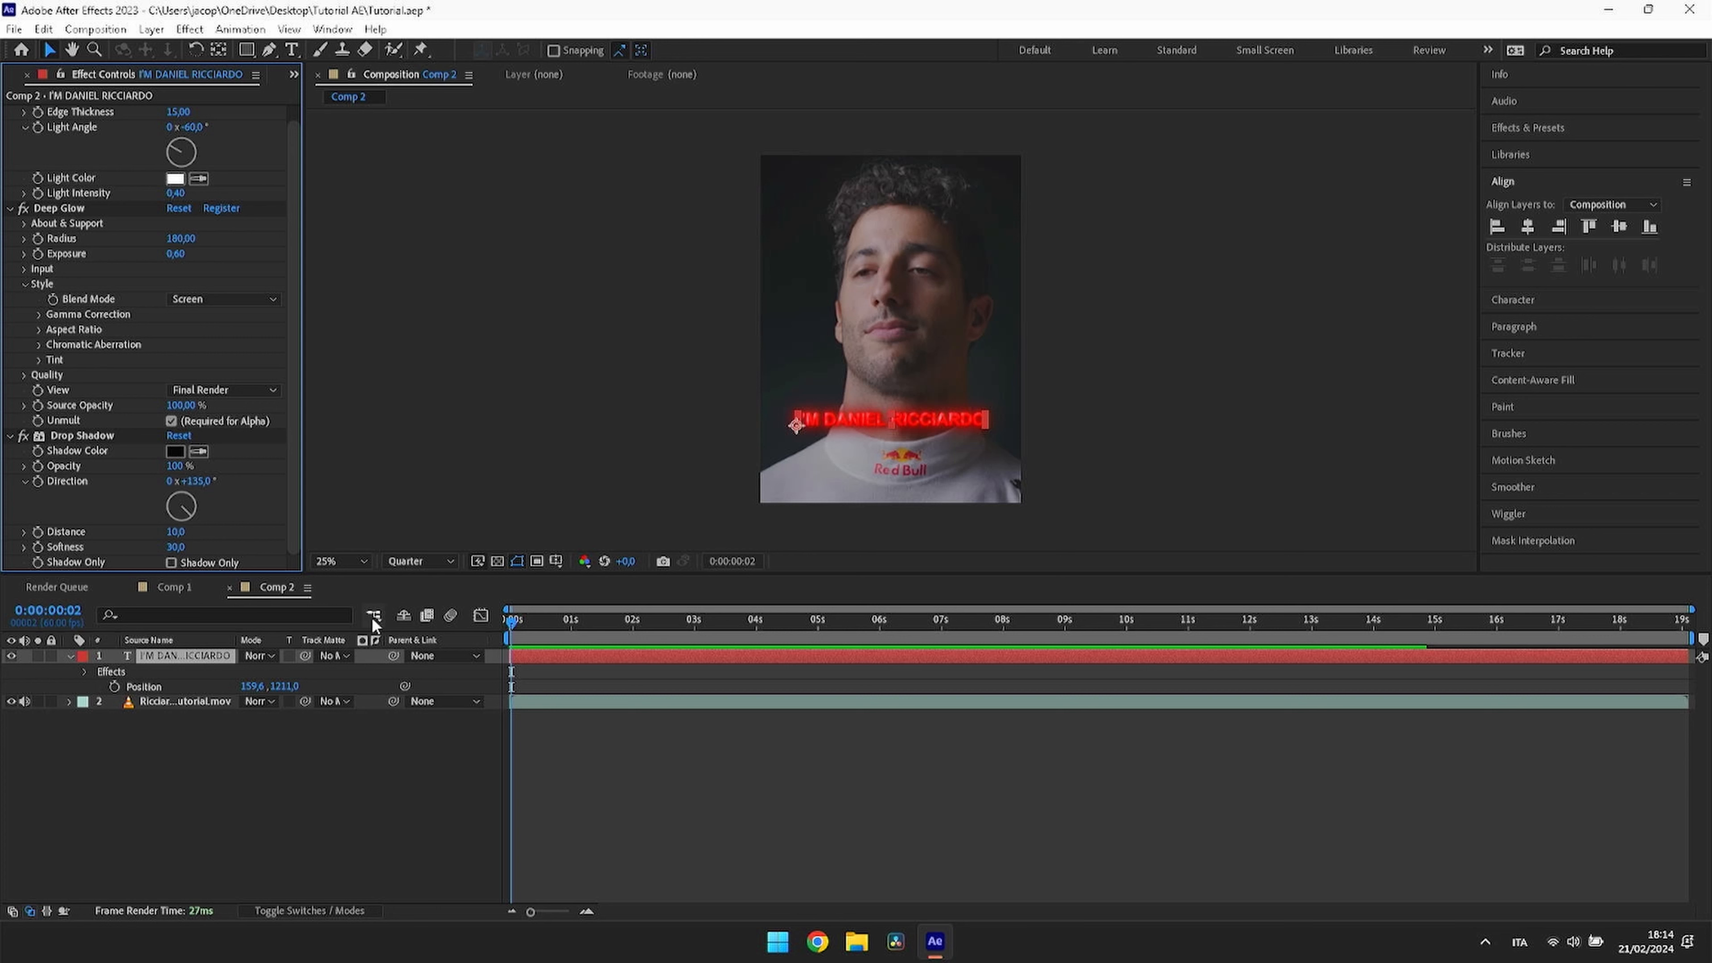
pyautogui.click(23, 437)
pyautogui.click(22, 436)
pyautogui.click(23, 209)
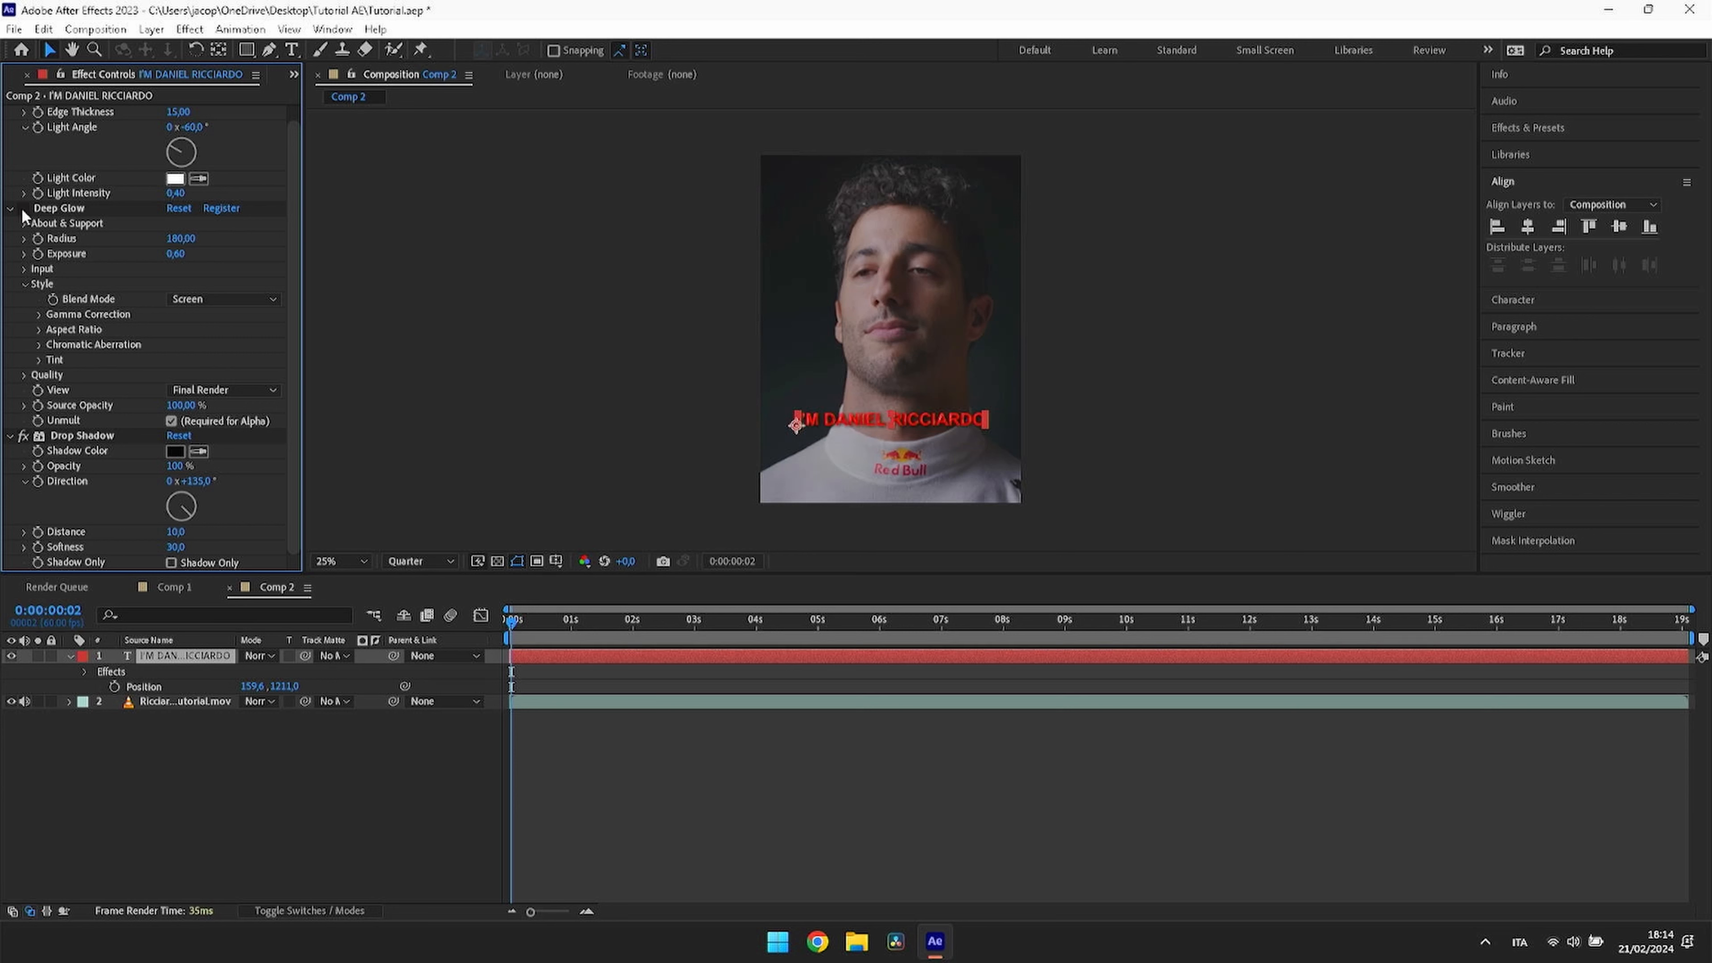
pyautogui.click(23, 209)
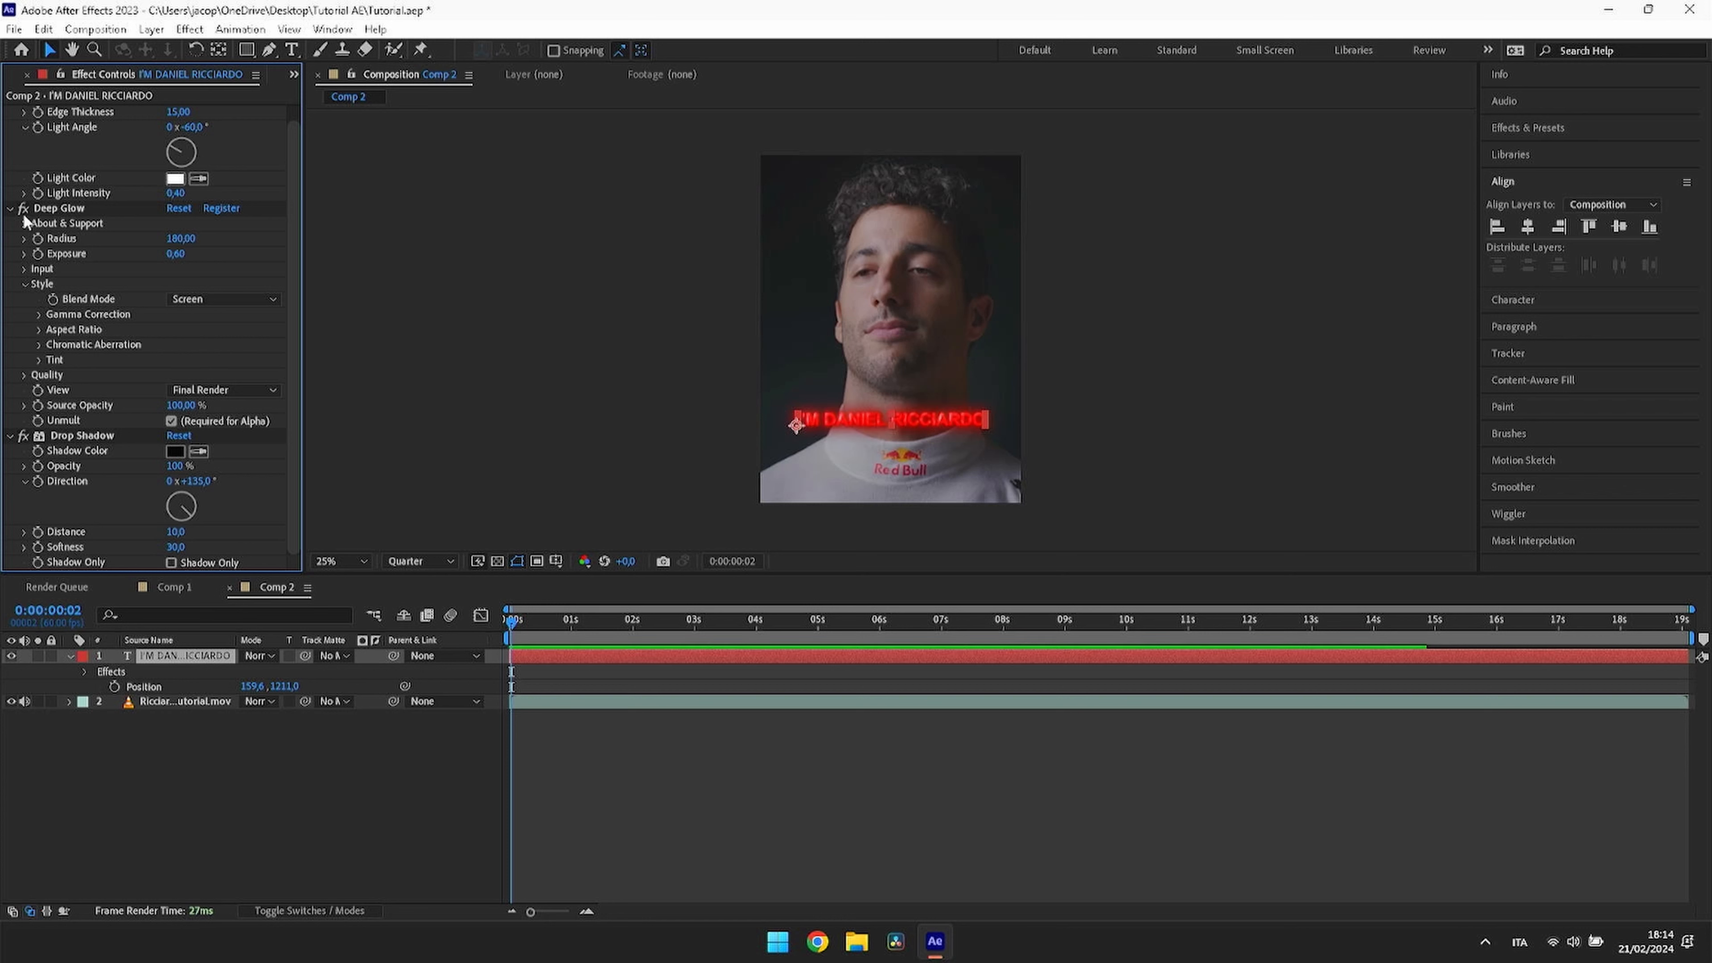
pyautogui.scroll(1, 24, 219)
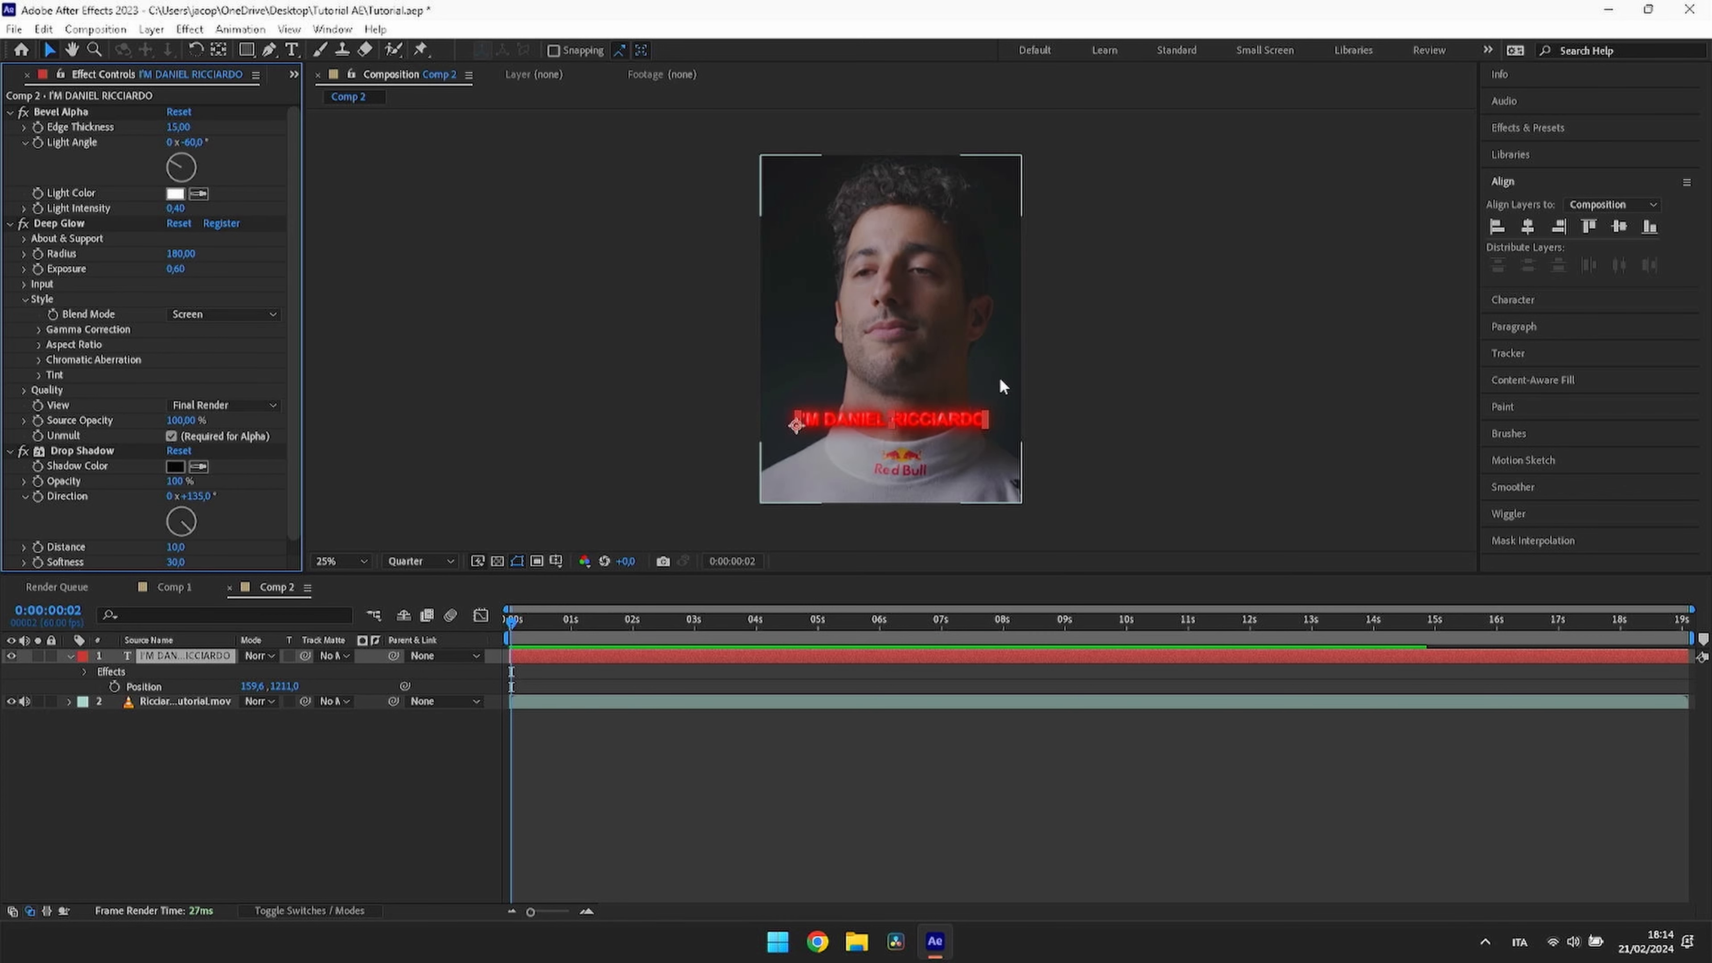
# Step: Change the fill colour of the whole caption text to white, FFFFFF
pyautogui.doubleClick(950, 422)
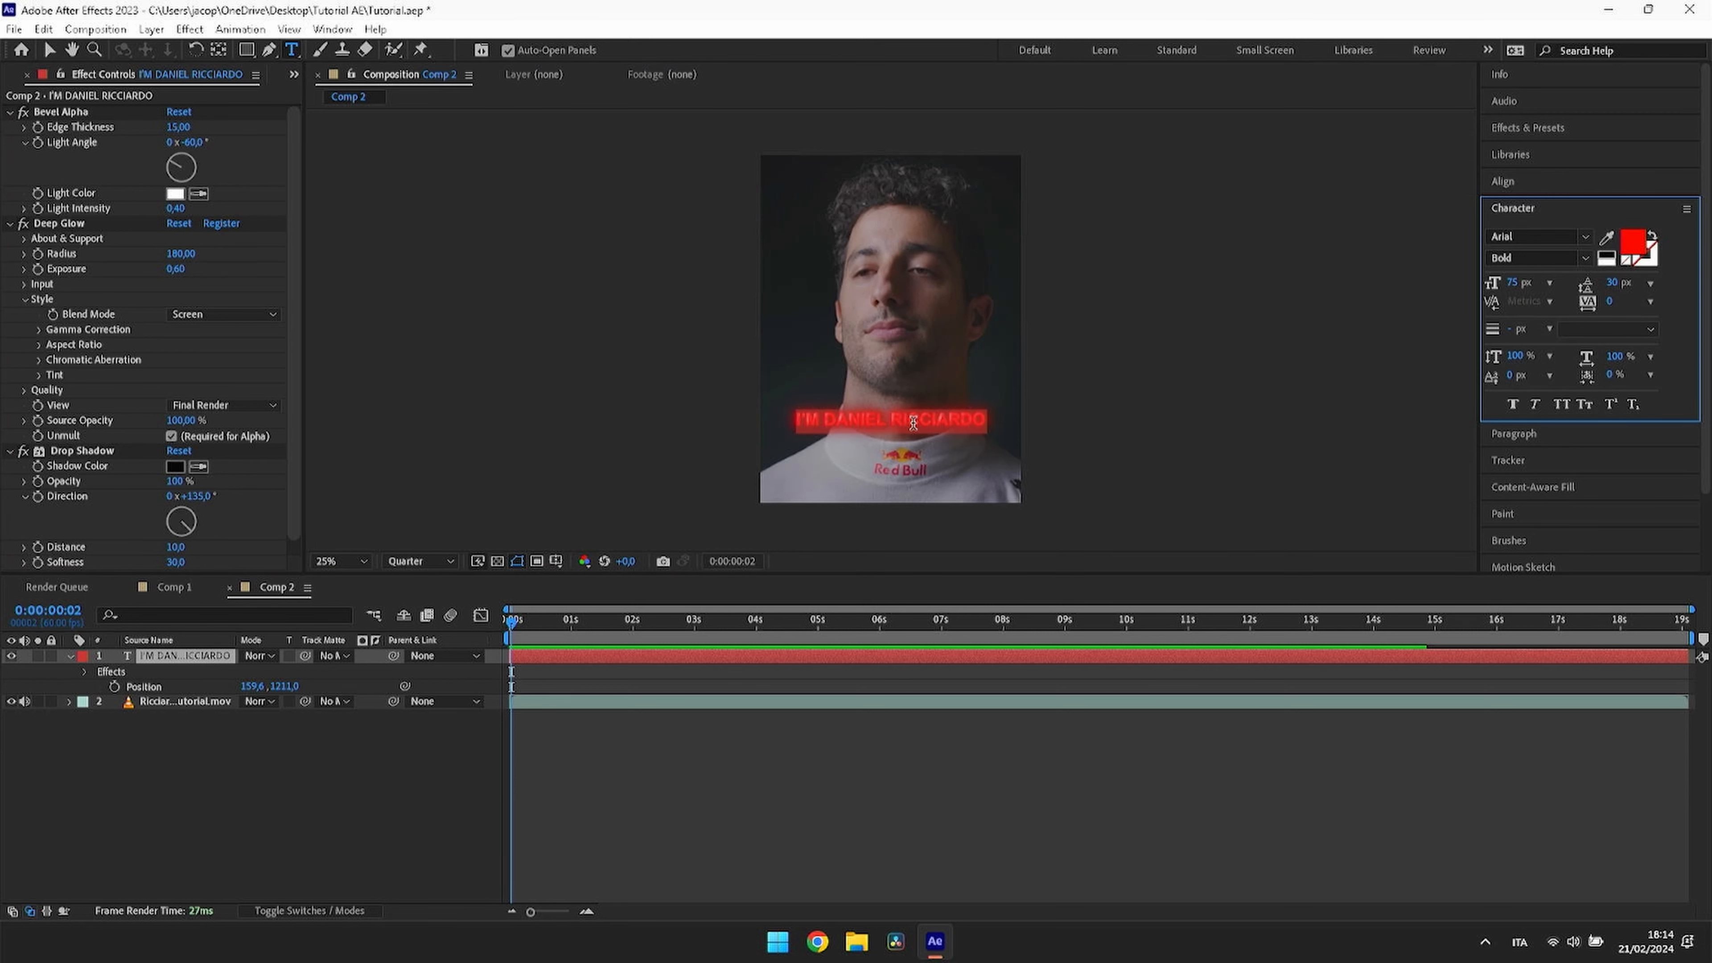
pyautogui.click(1631, 246)
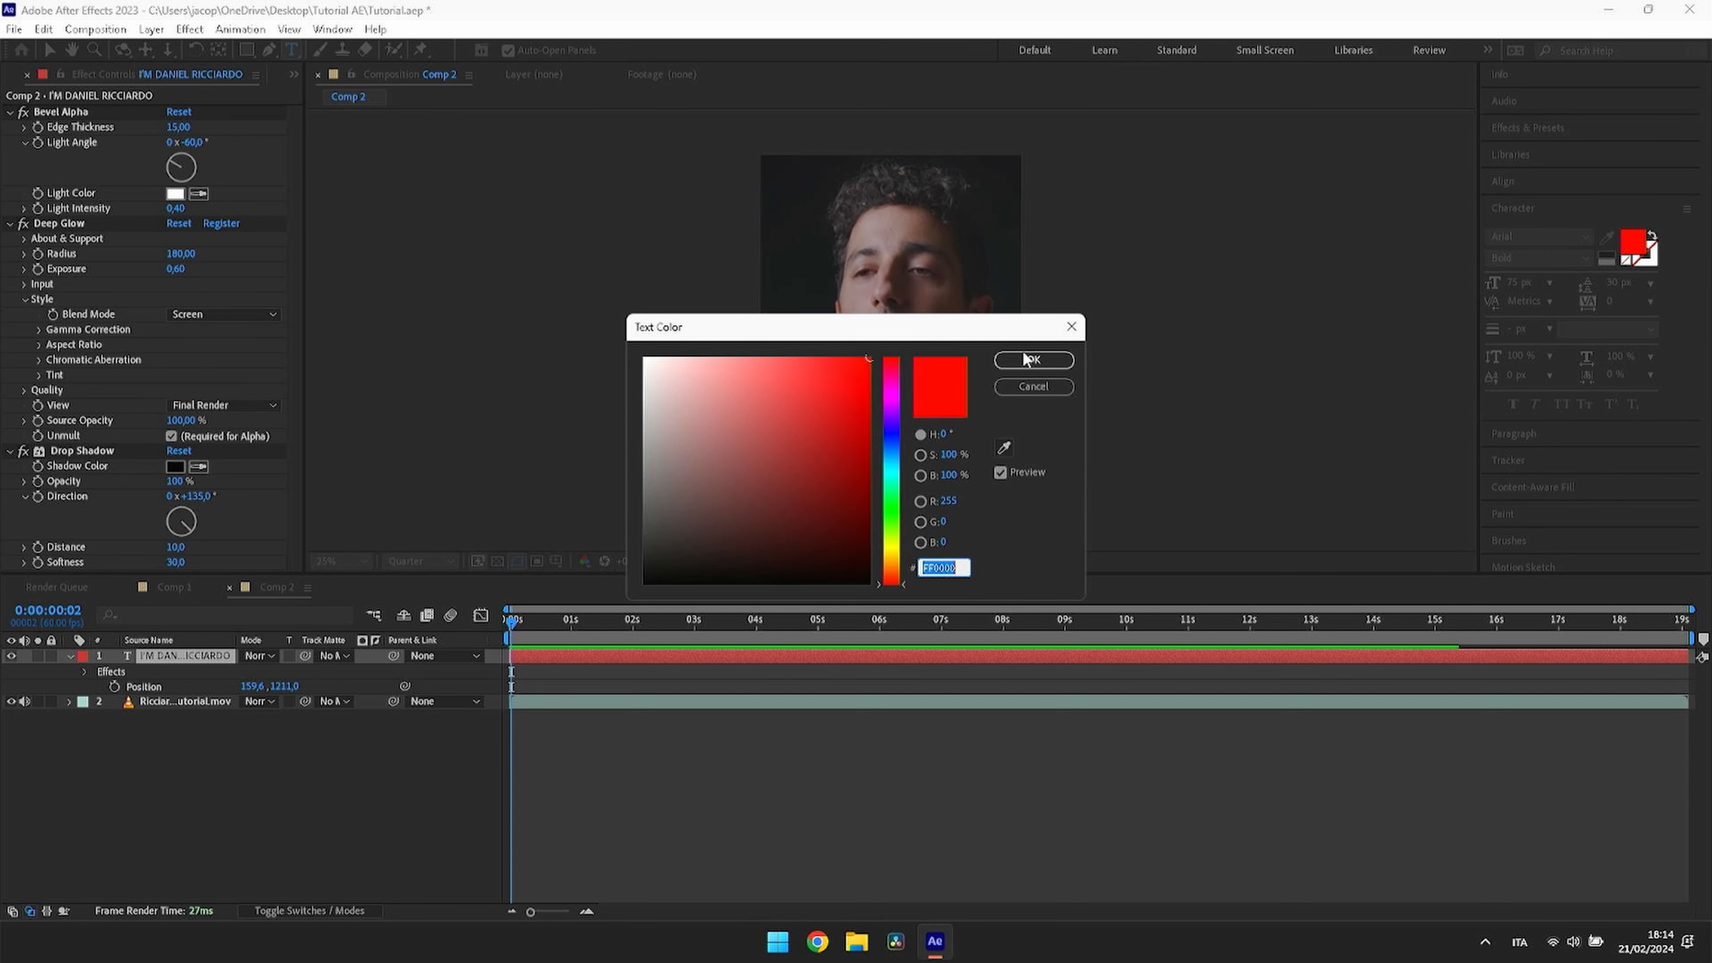
pyautogui.moveTo(707, 455); pyautogui.dragTo(548, 282)
pyautogui.click(1034, 360)
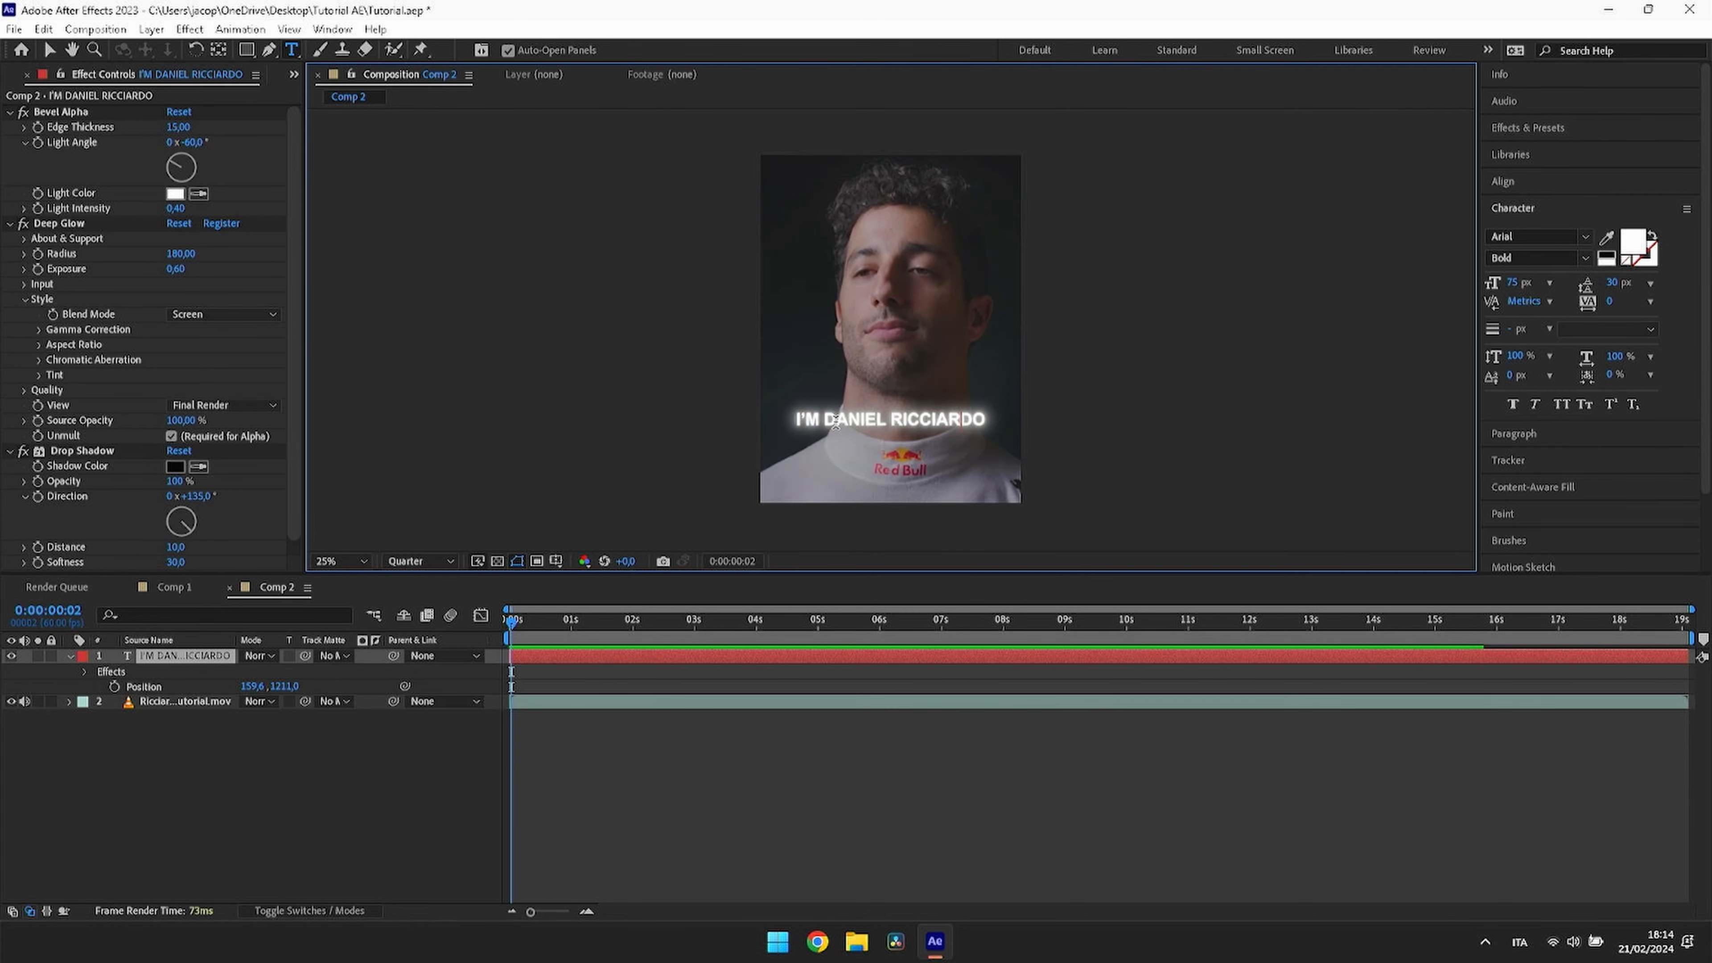
# Step: Recolour only the words DANIEL RICCIARDO in the caption to blue, 000CFF
pyautogui.moveTo(825, 422); pyautogui.dragTo(893, 423)
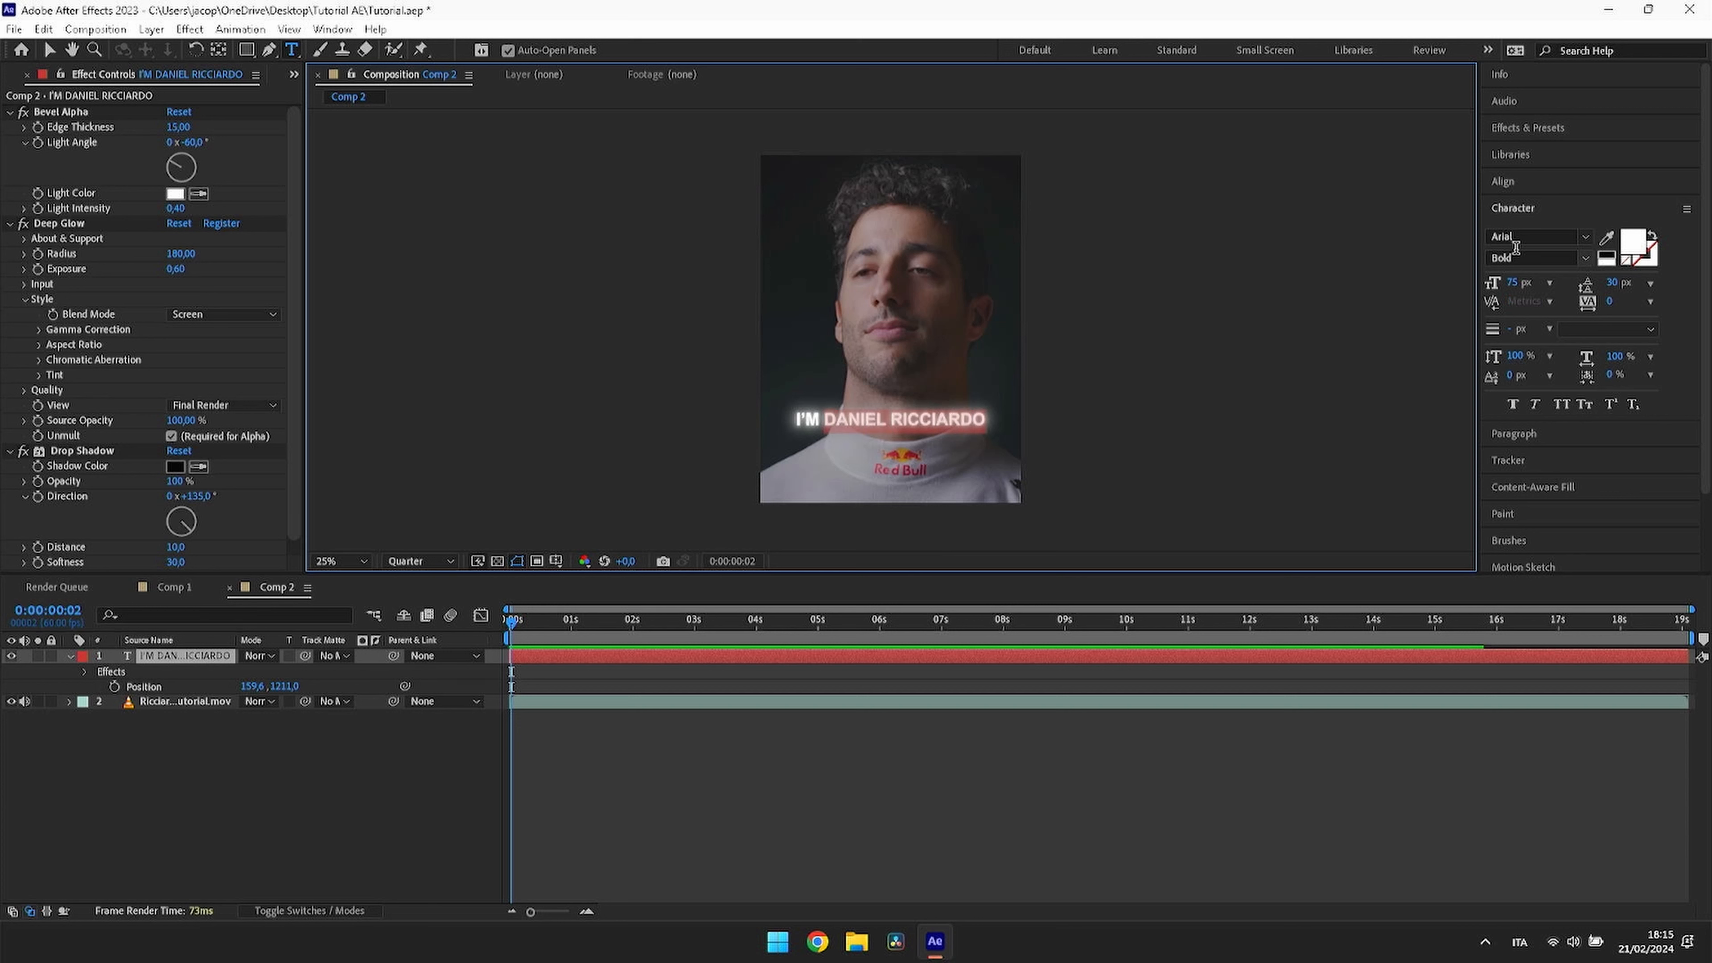
pyautogui.click(1634, 239)
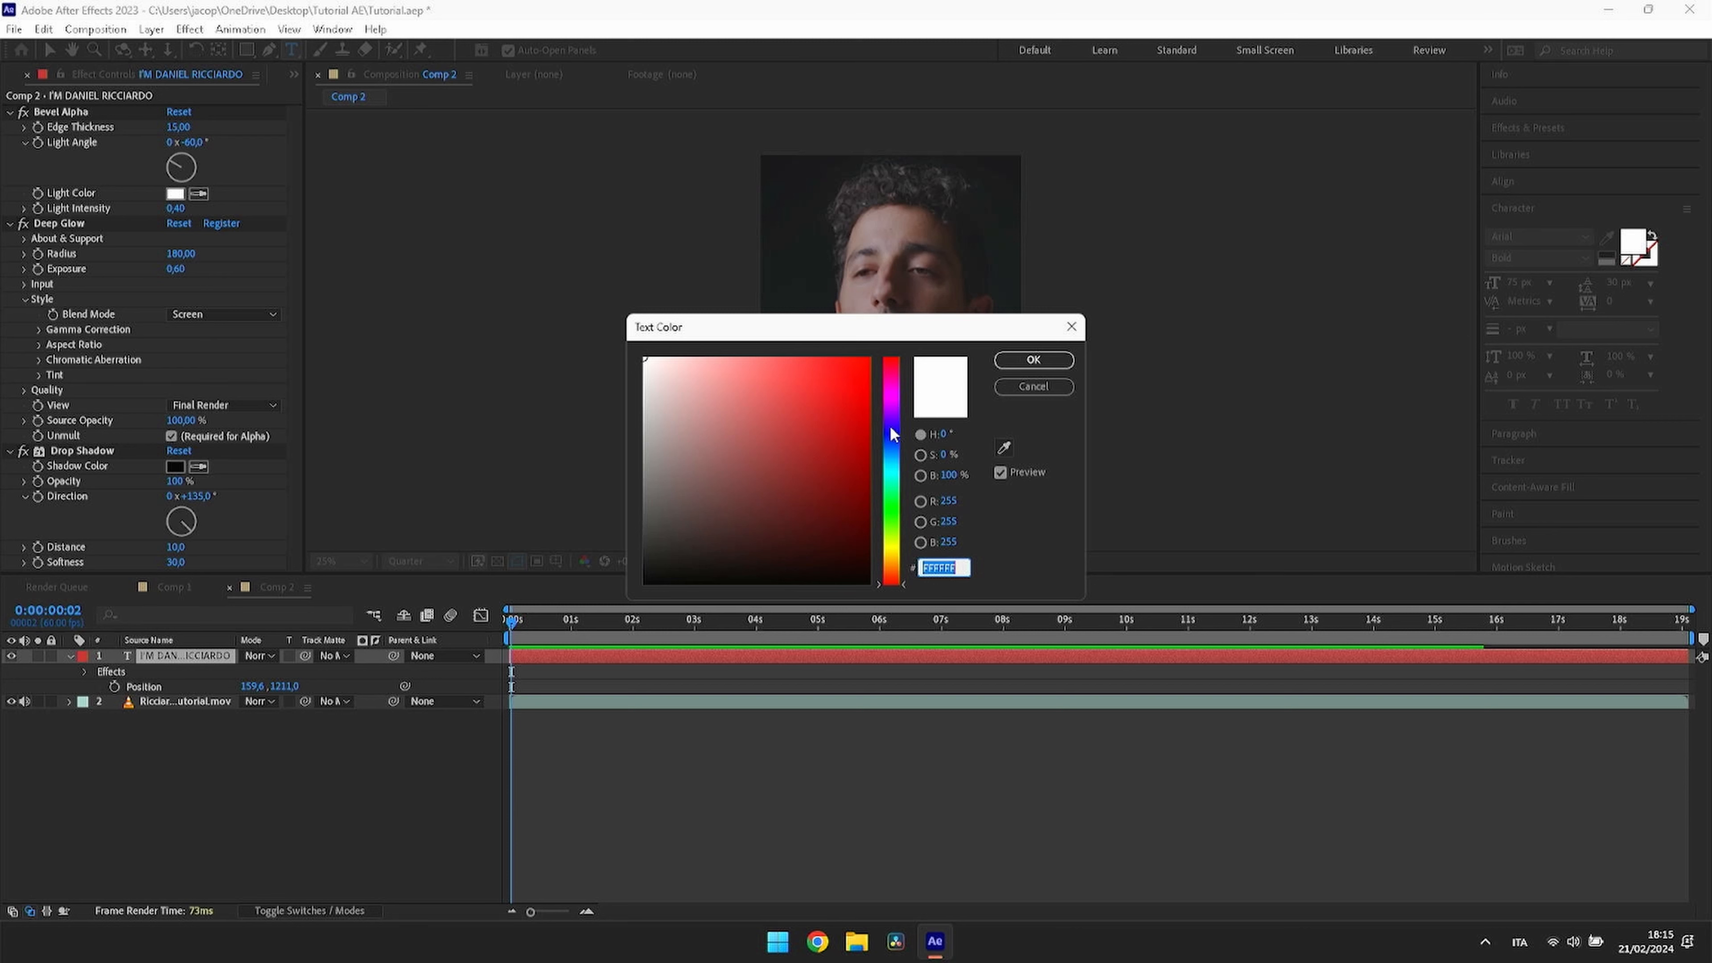
pyautogui.click(893, 435)
pyautogui.click(869, 358)
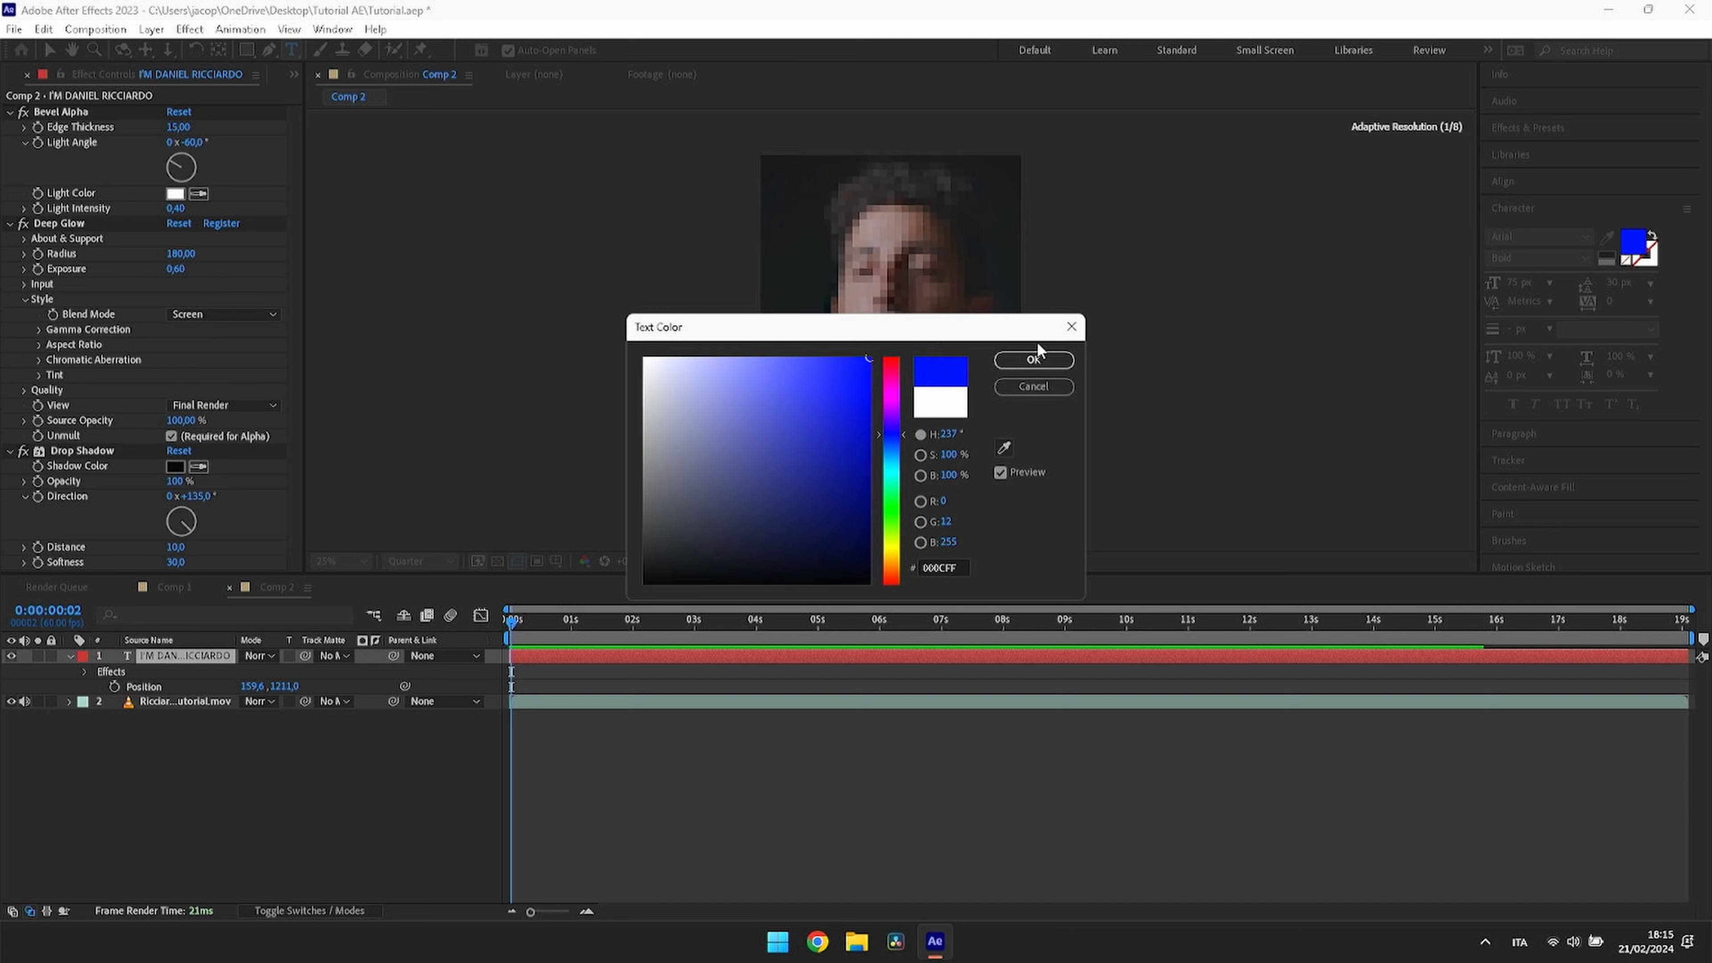
pyautogui.click(1033, 359)
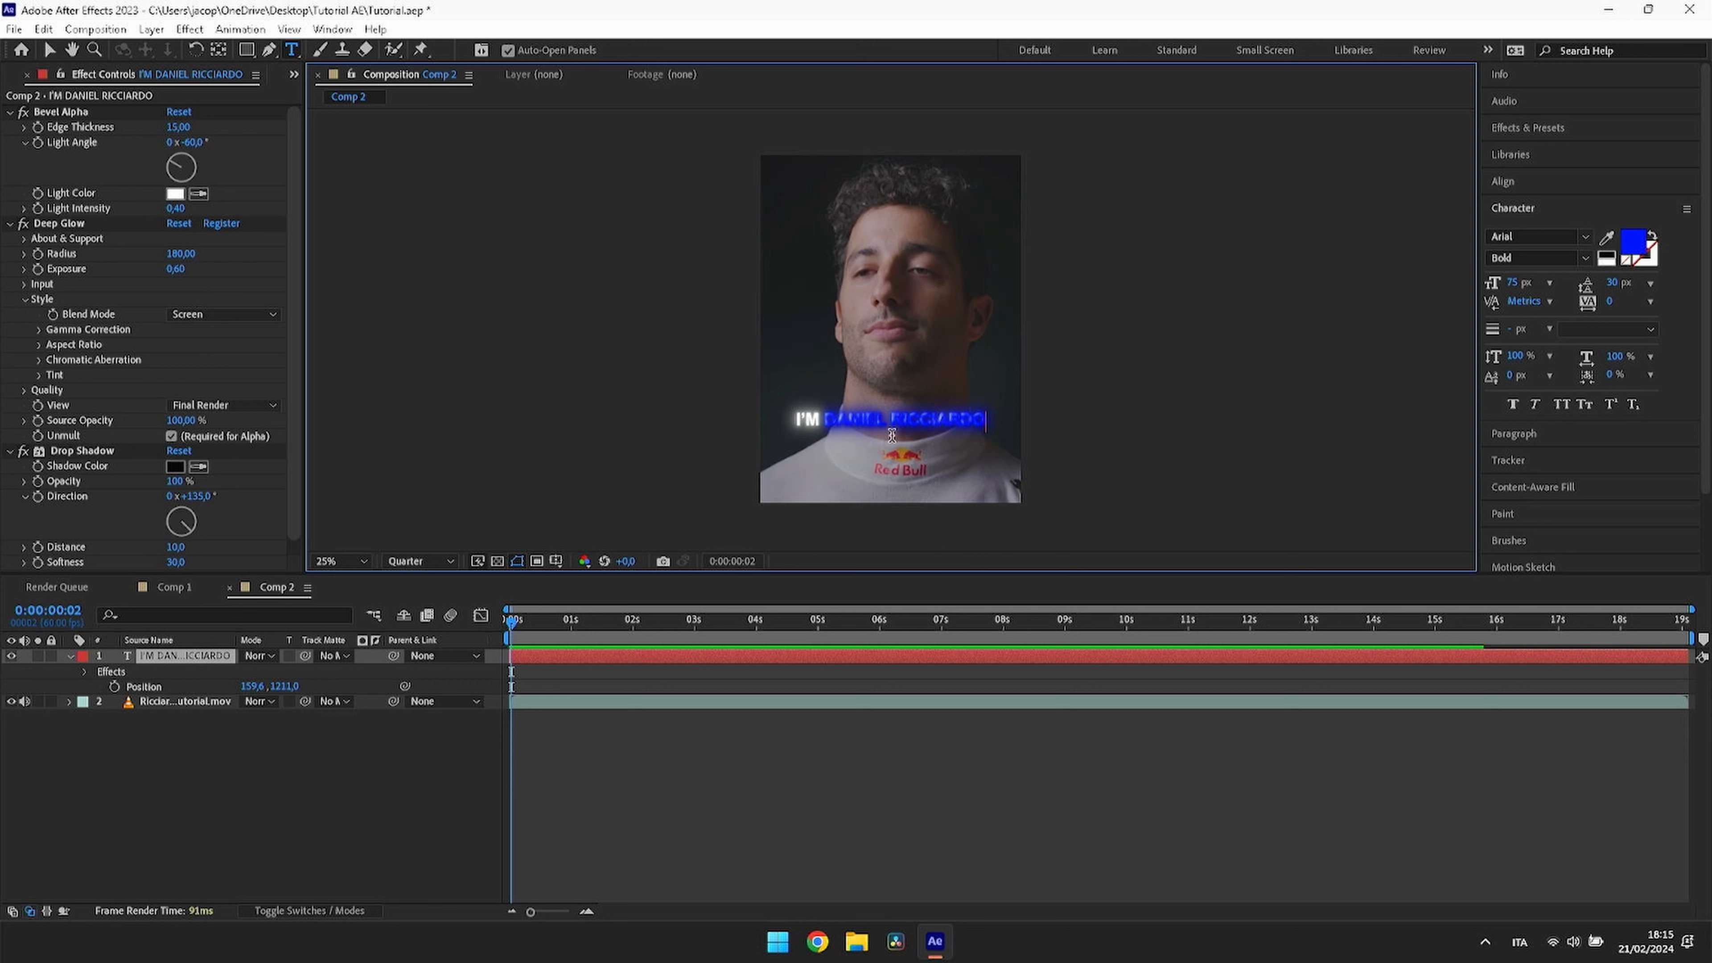
# Step: Play and scrub the first seconds of Comp 2 to check the caption's timing against the speech
pyautogui.click(605, 744)
pyautogui.moveTo(649, 621); pyautogui.dragTo(510, 647)
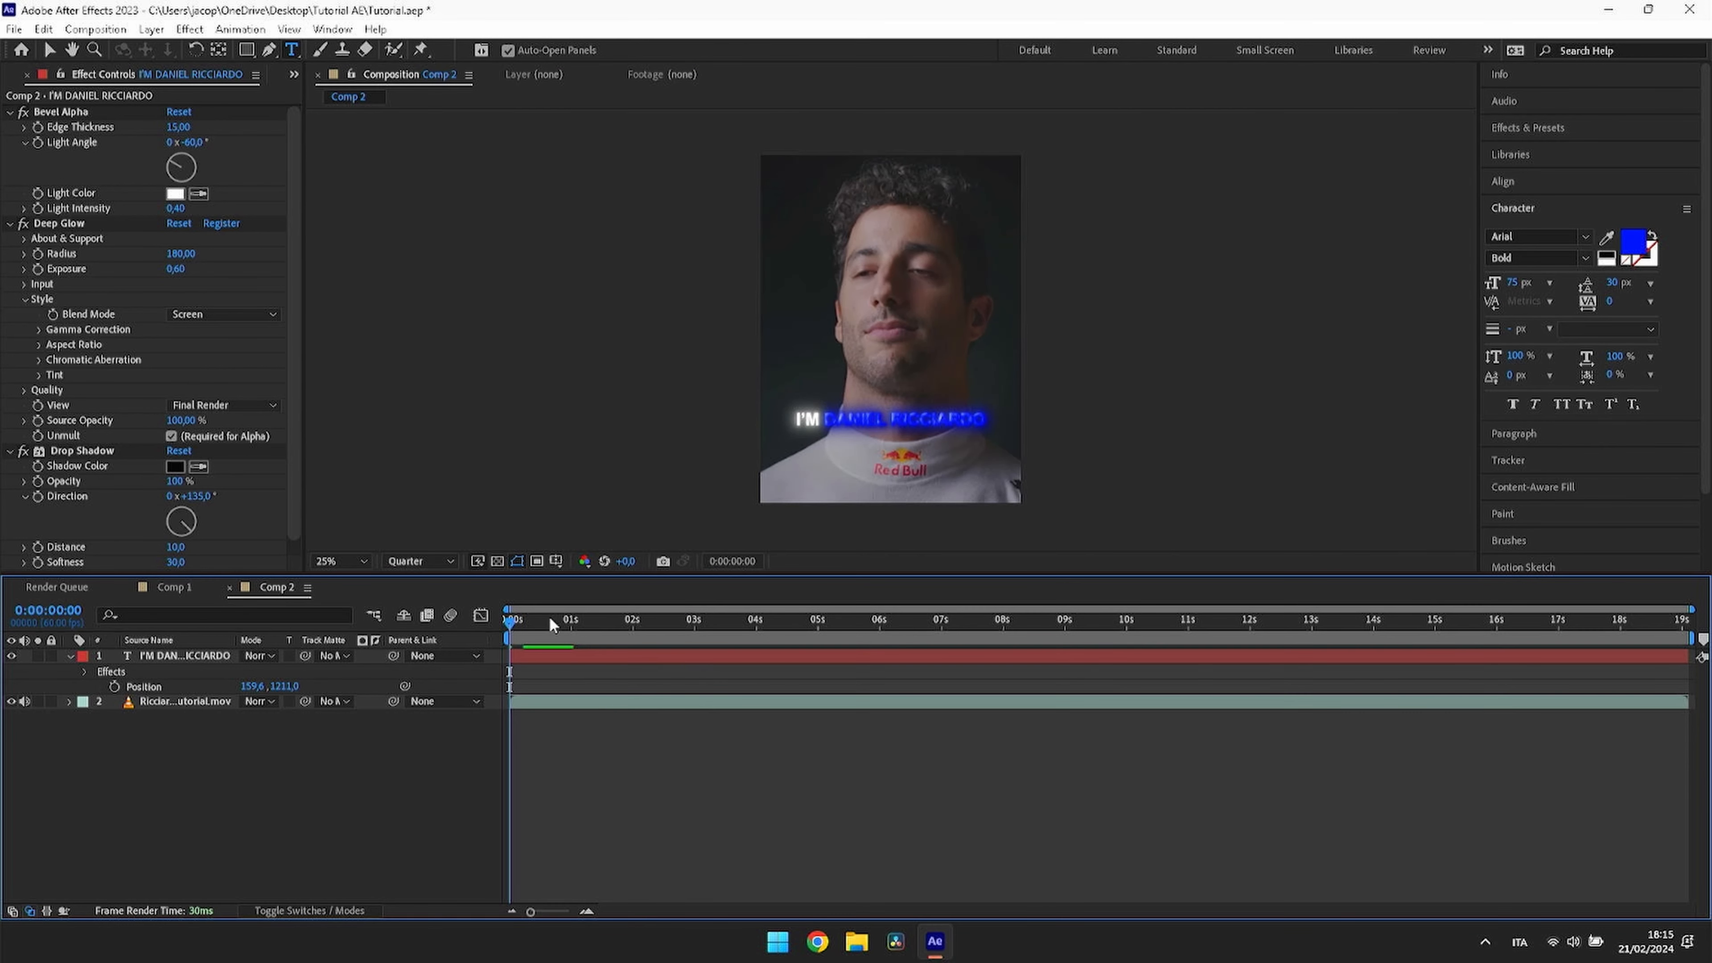
pyautogui.press('space')
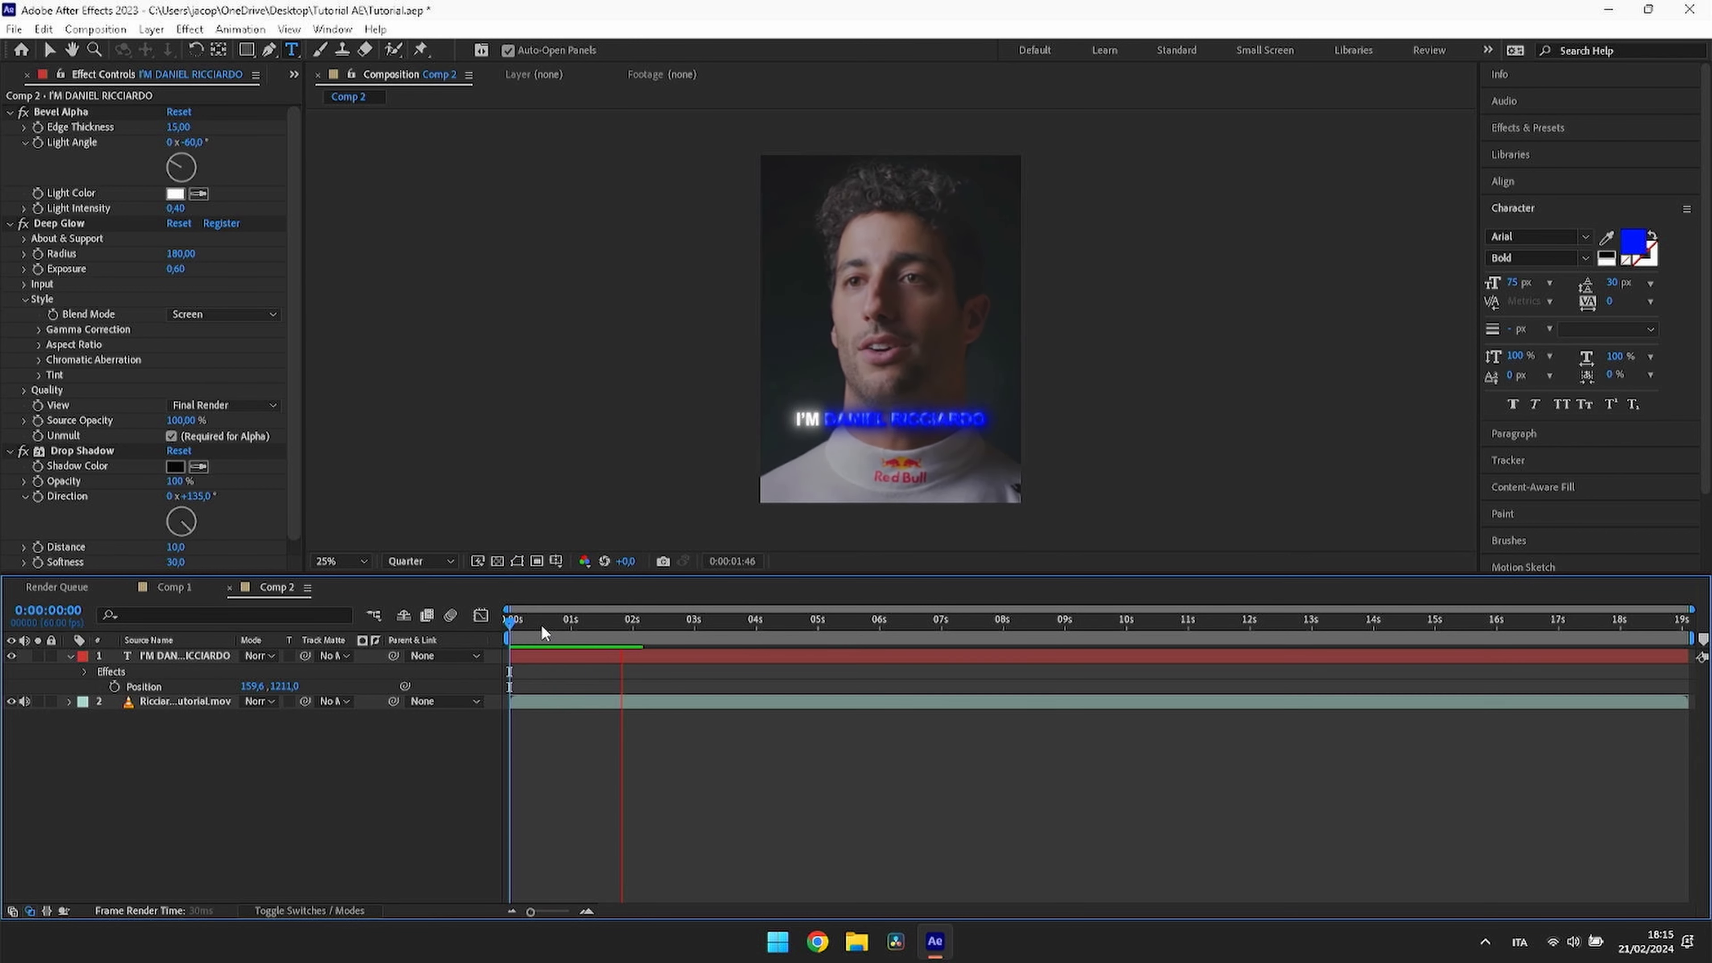
pyautogui.press('space')
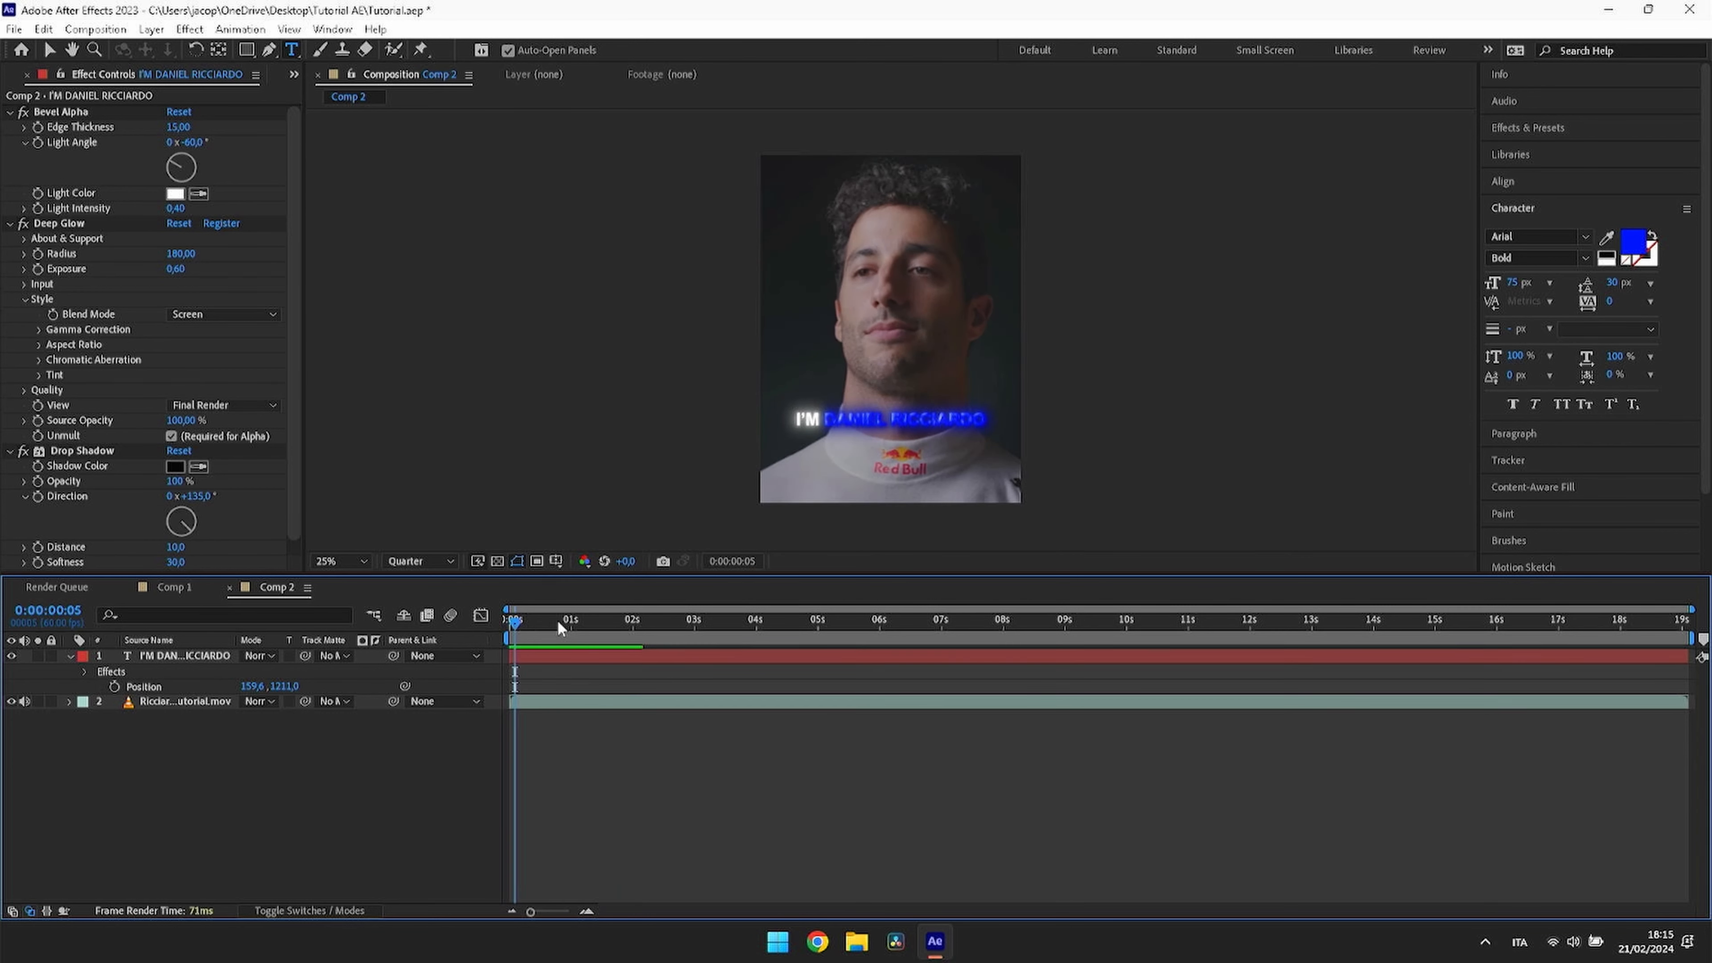
pyautogui.moveTo(557, 622); pyautogui.dragTo(514, 629)
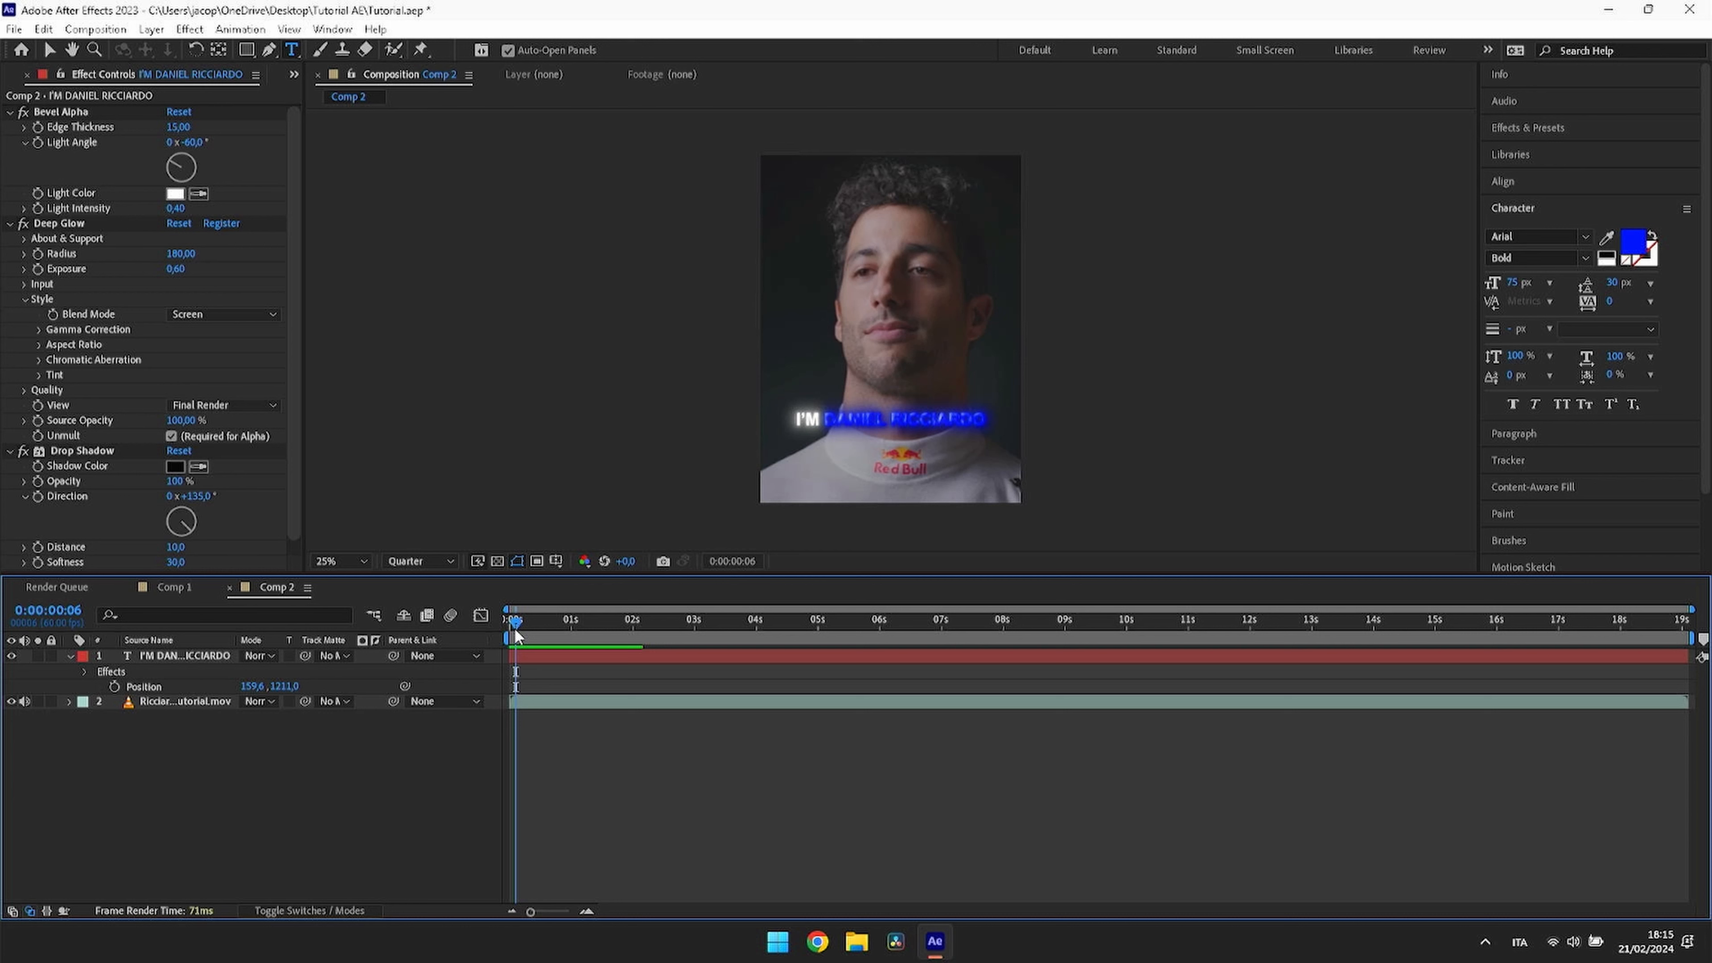
# Step: Split the caption text layer at 0:00:01:47, where the first spoken phrase ends
pyautogui.click(633, 654)
pyautogui.press('space')
pyautogui.moveTo(605, 619); pyautogui.dragTo(619, 617)
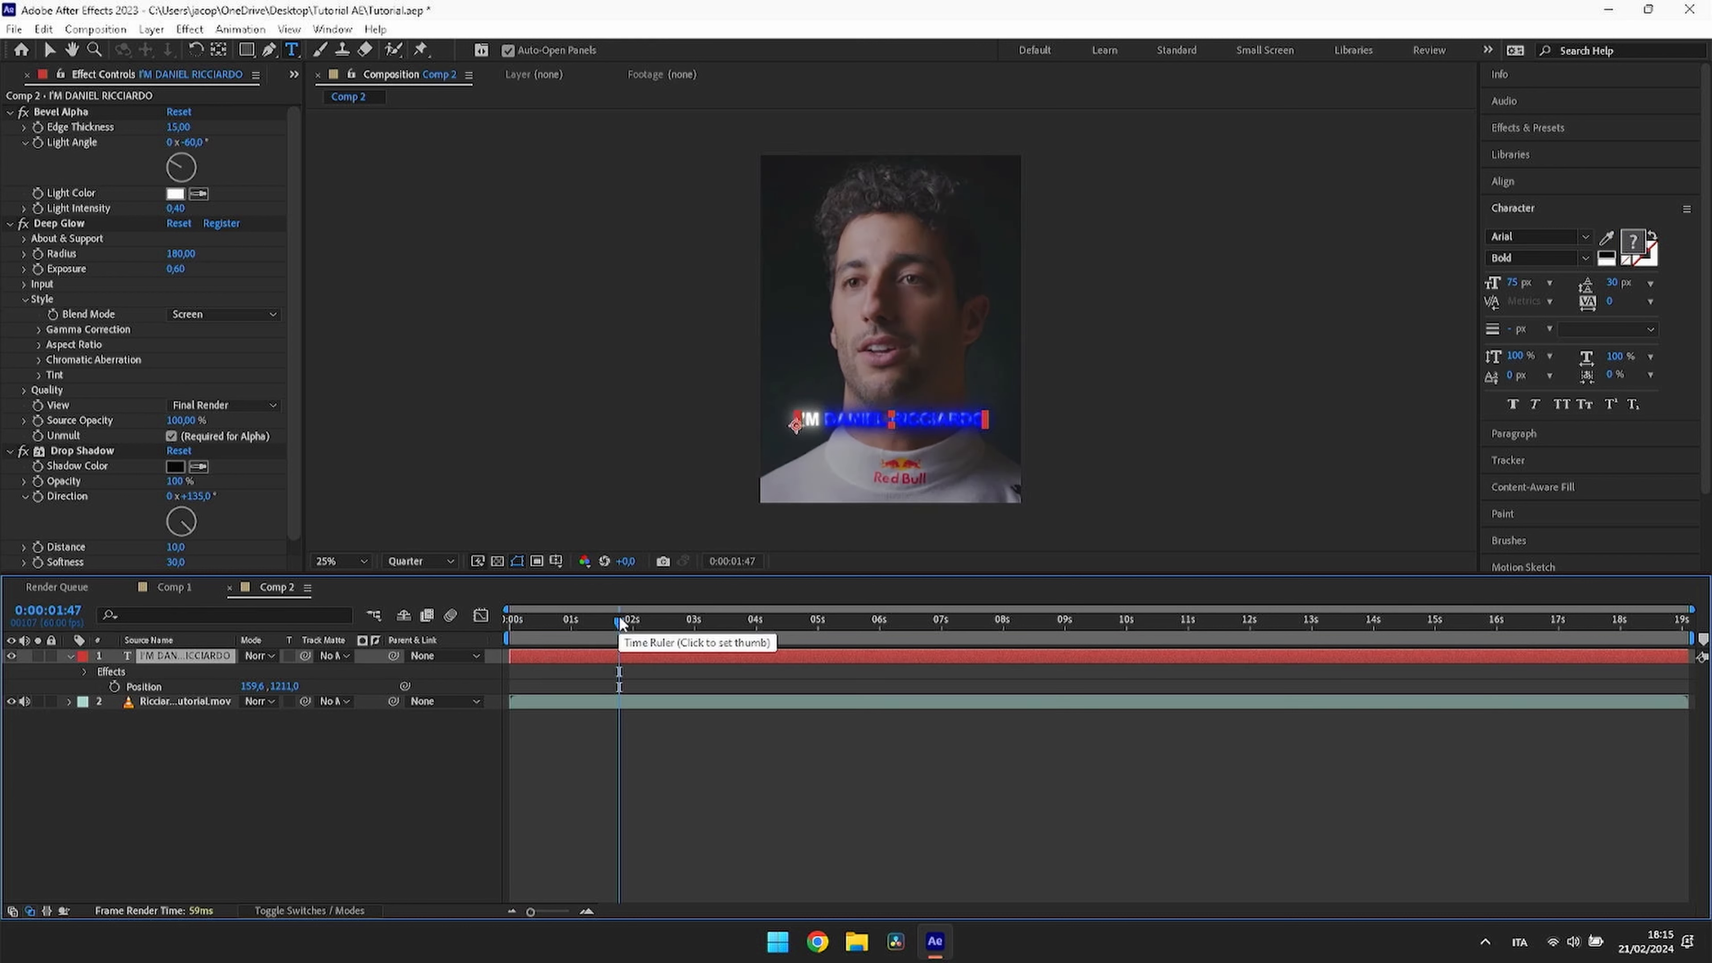
pyautogui.hotkey('ctrl', 'shift', 'd')
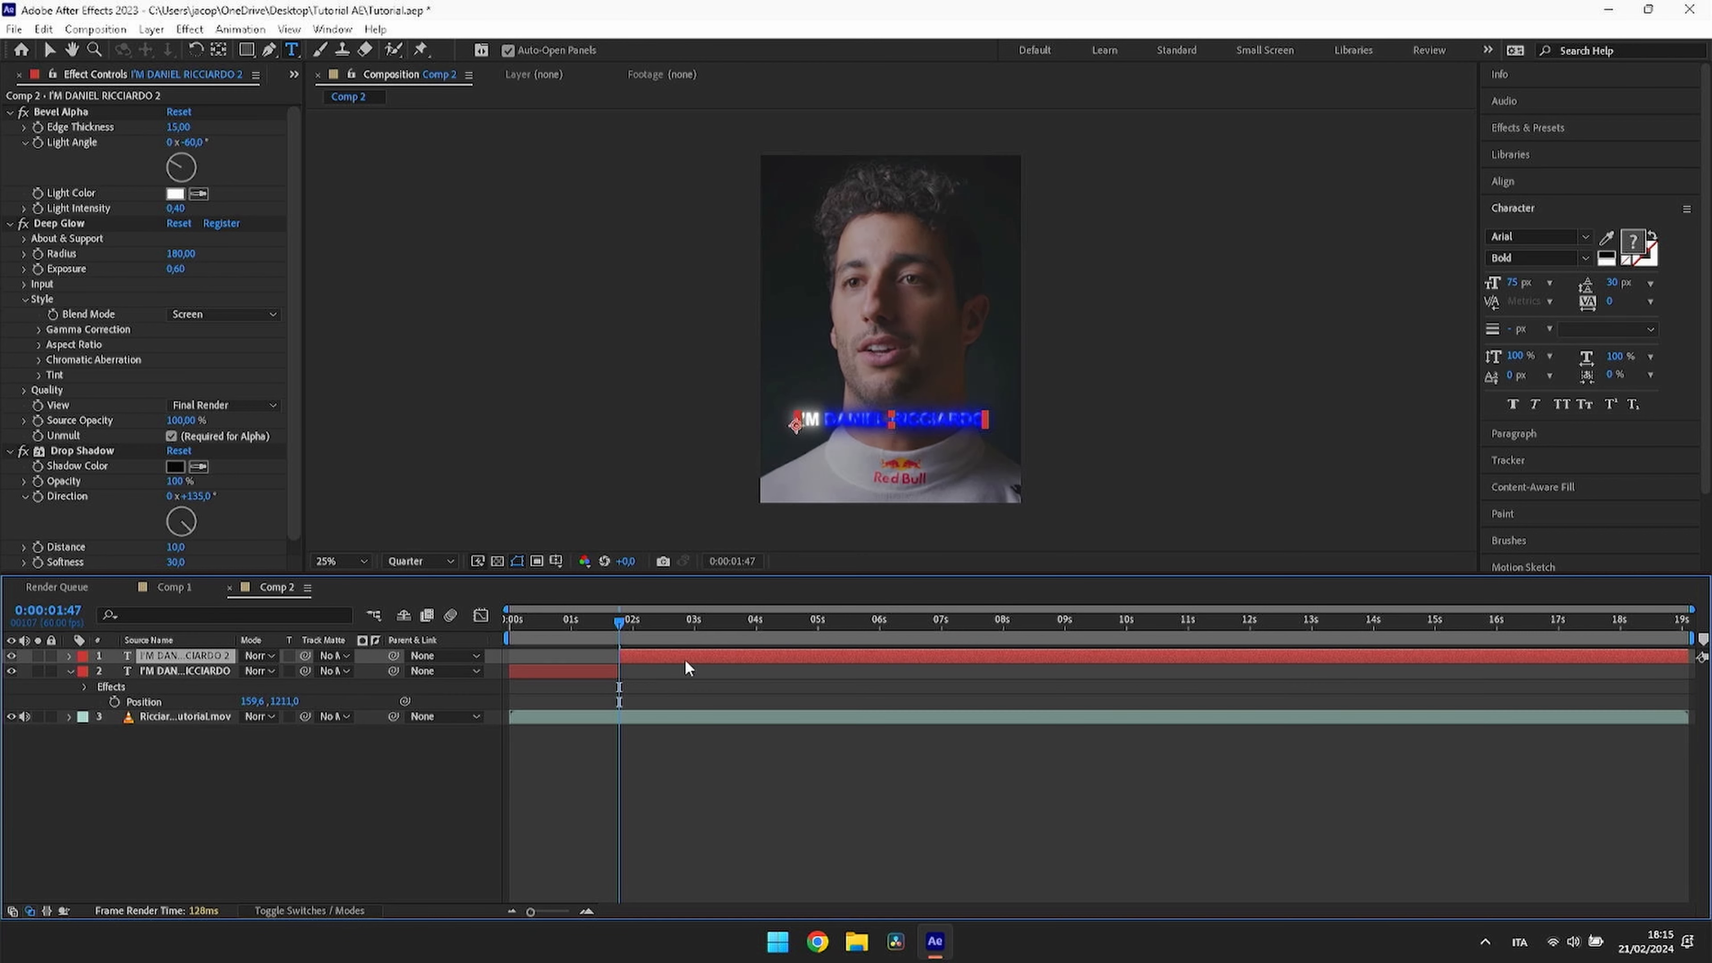
# Step: Replace the text of the second caption layer with "AND I'M A" on one line and "CAR MECHANIC" below it
pyautogui.doubleClick(667, 655)
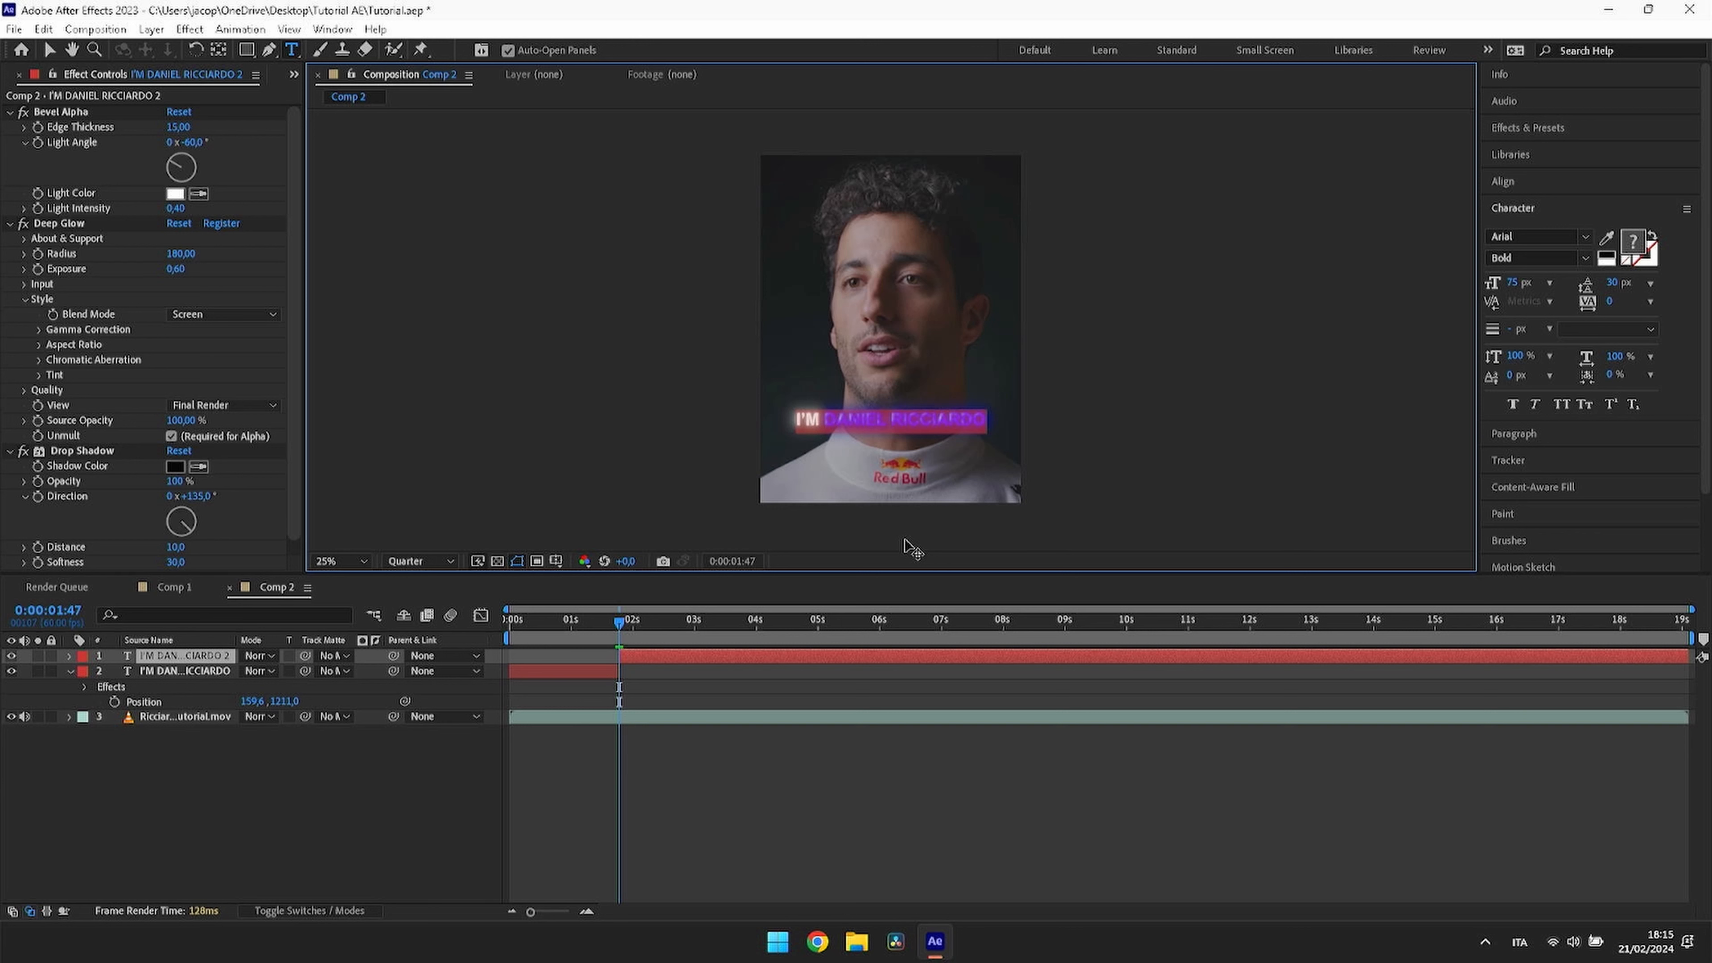
pyautogui.write('AND')
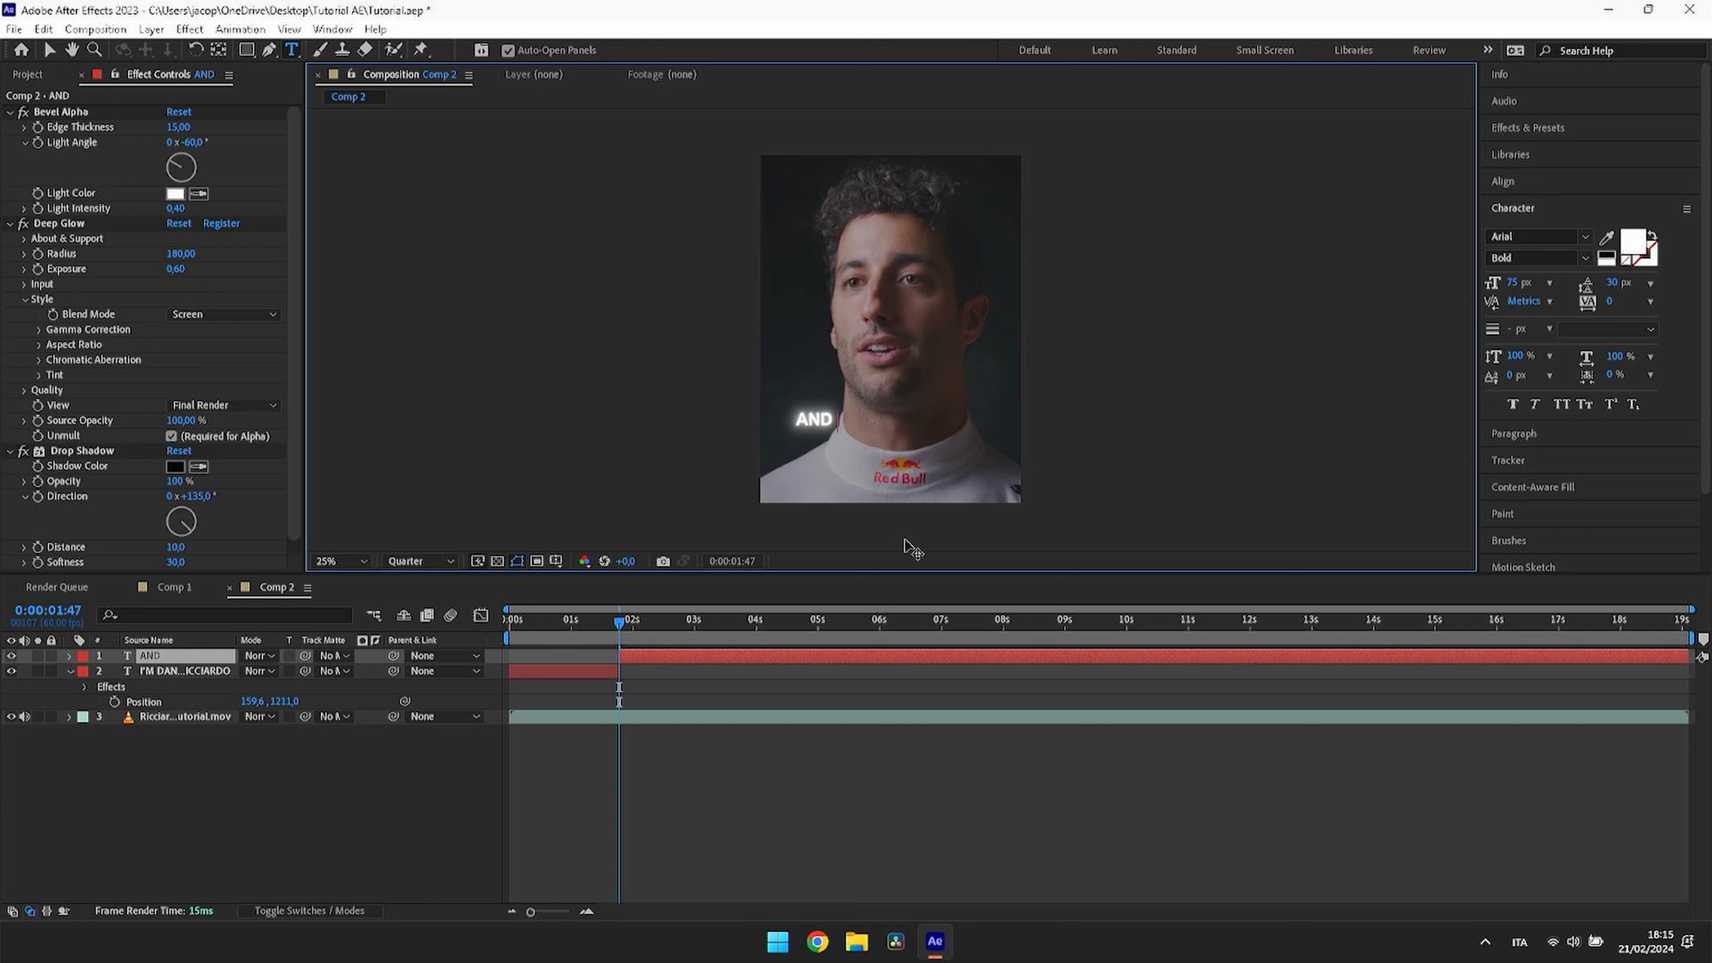
pyautogui.write(" I'M A")
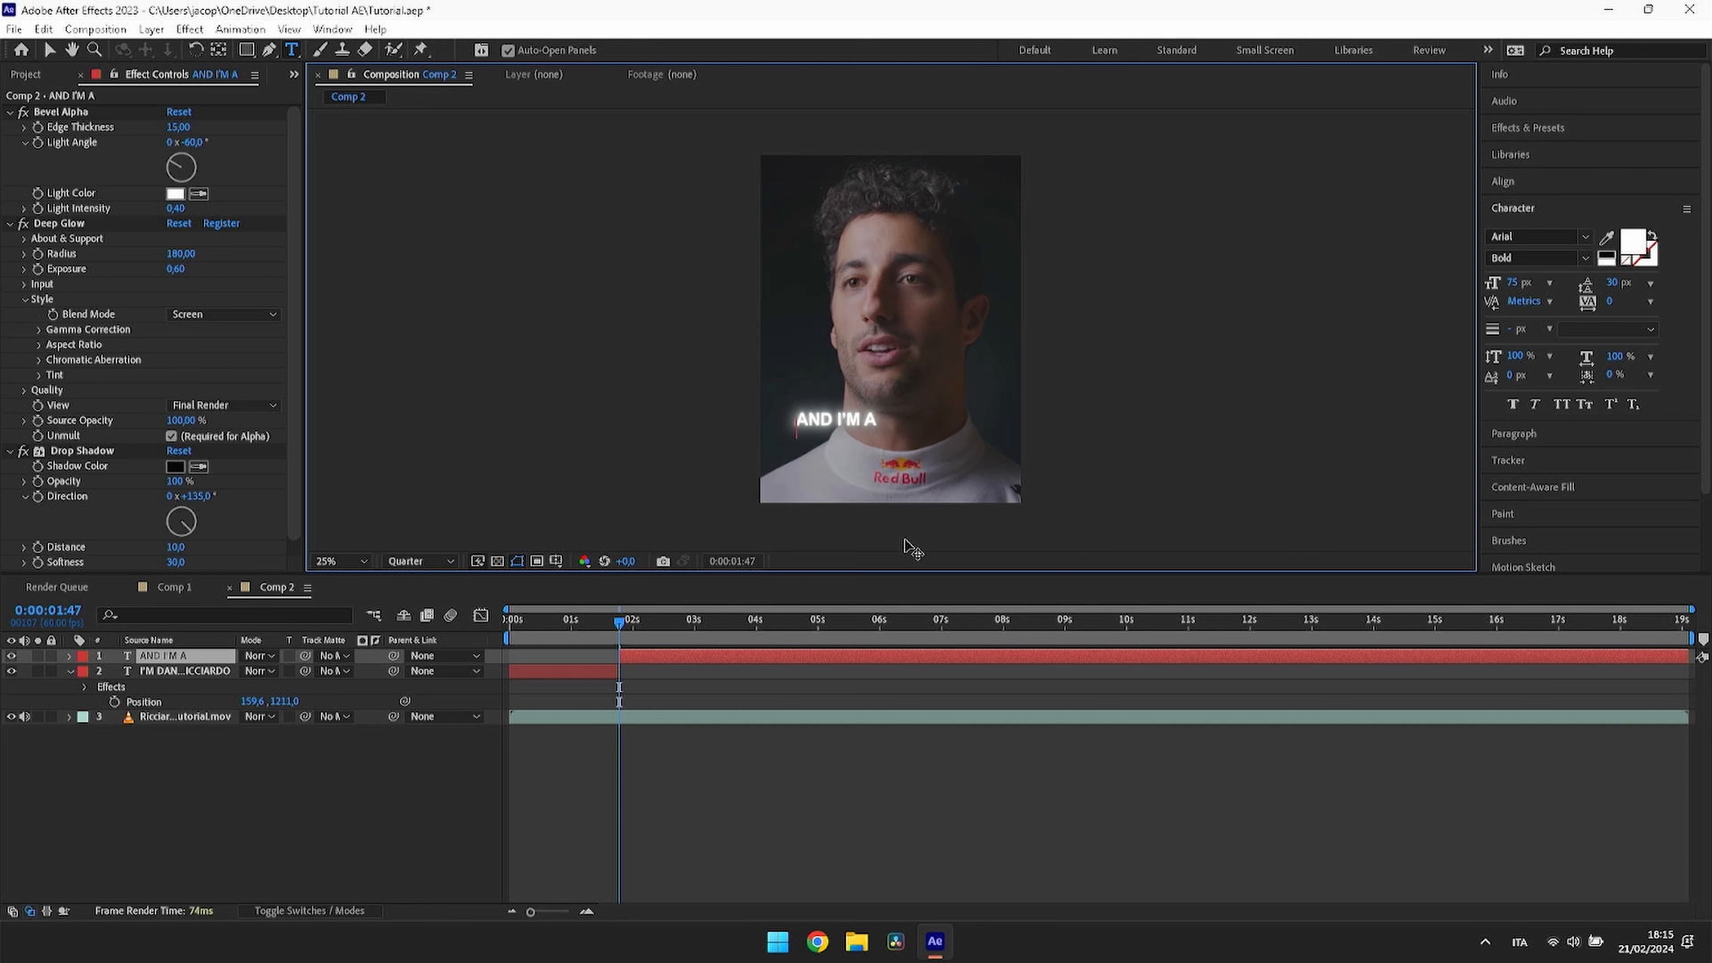
pyautogui.press('Return')
pyautogui.write('CAR M')
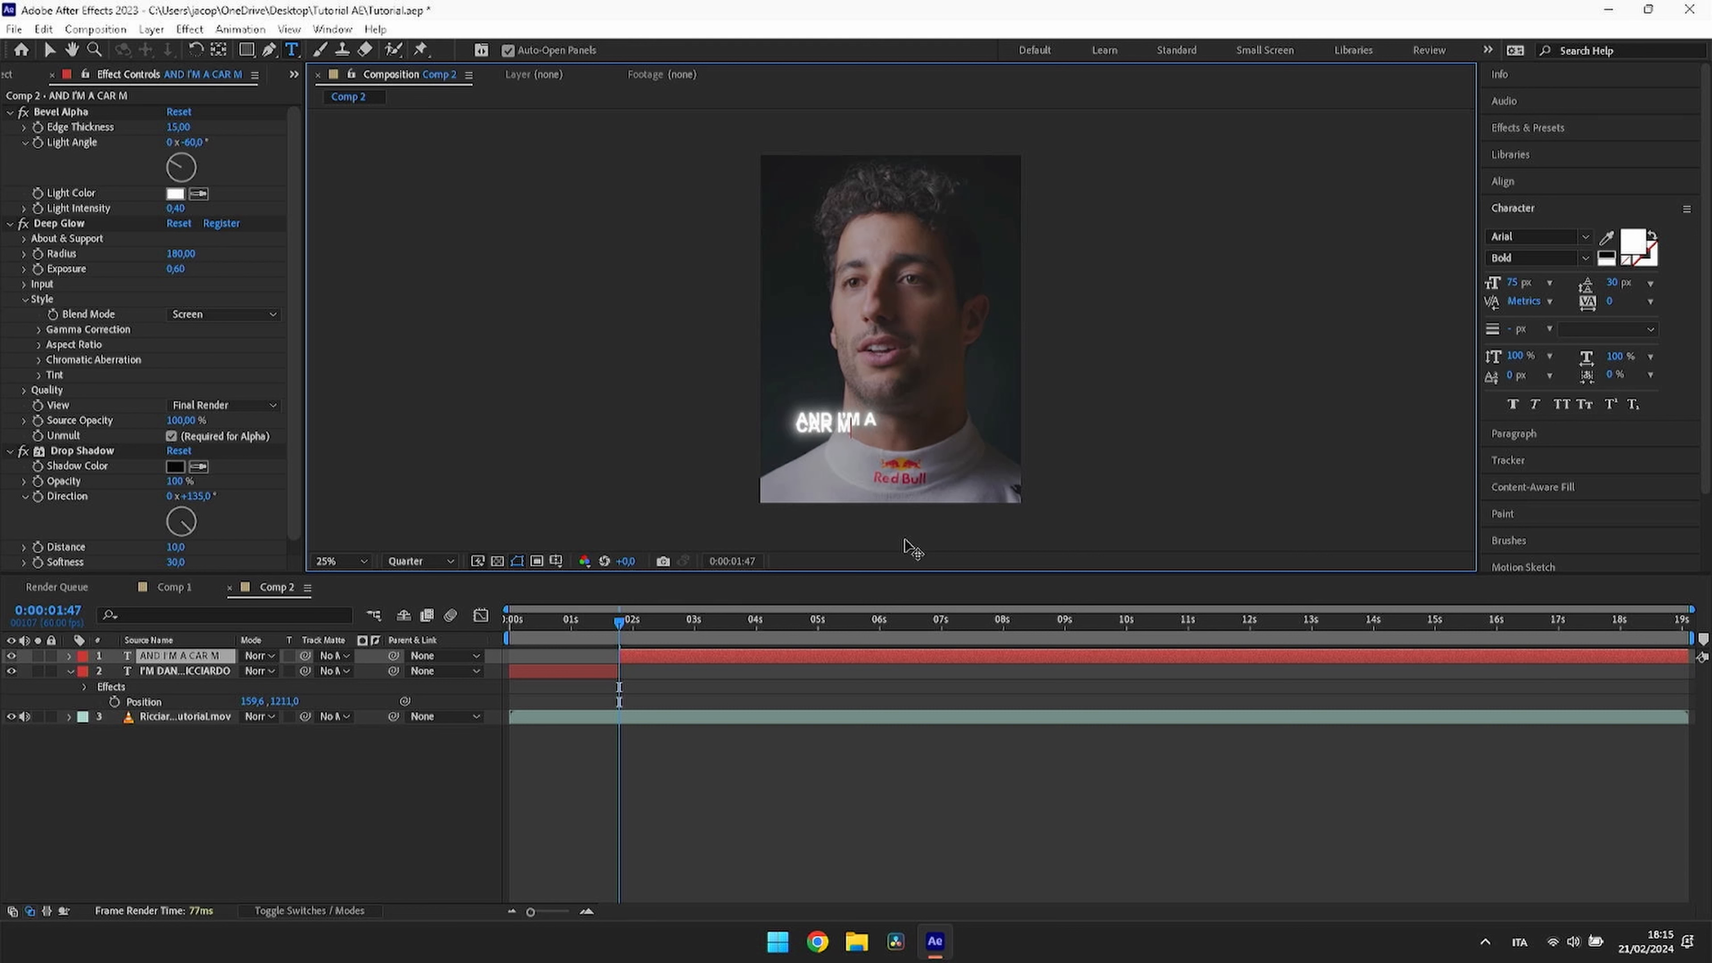
pyautogui.write('ECHANIC')
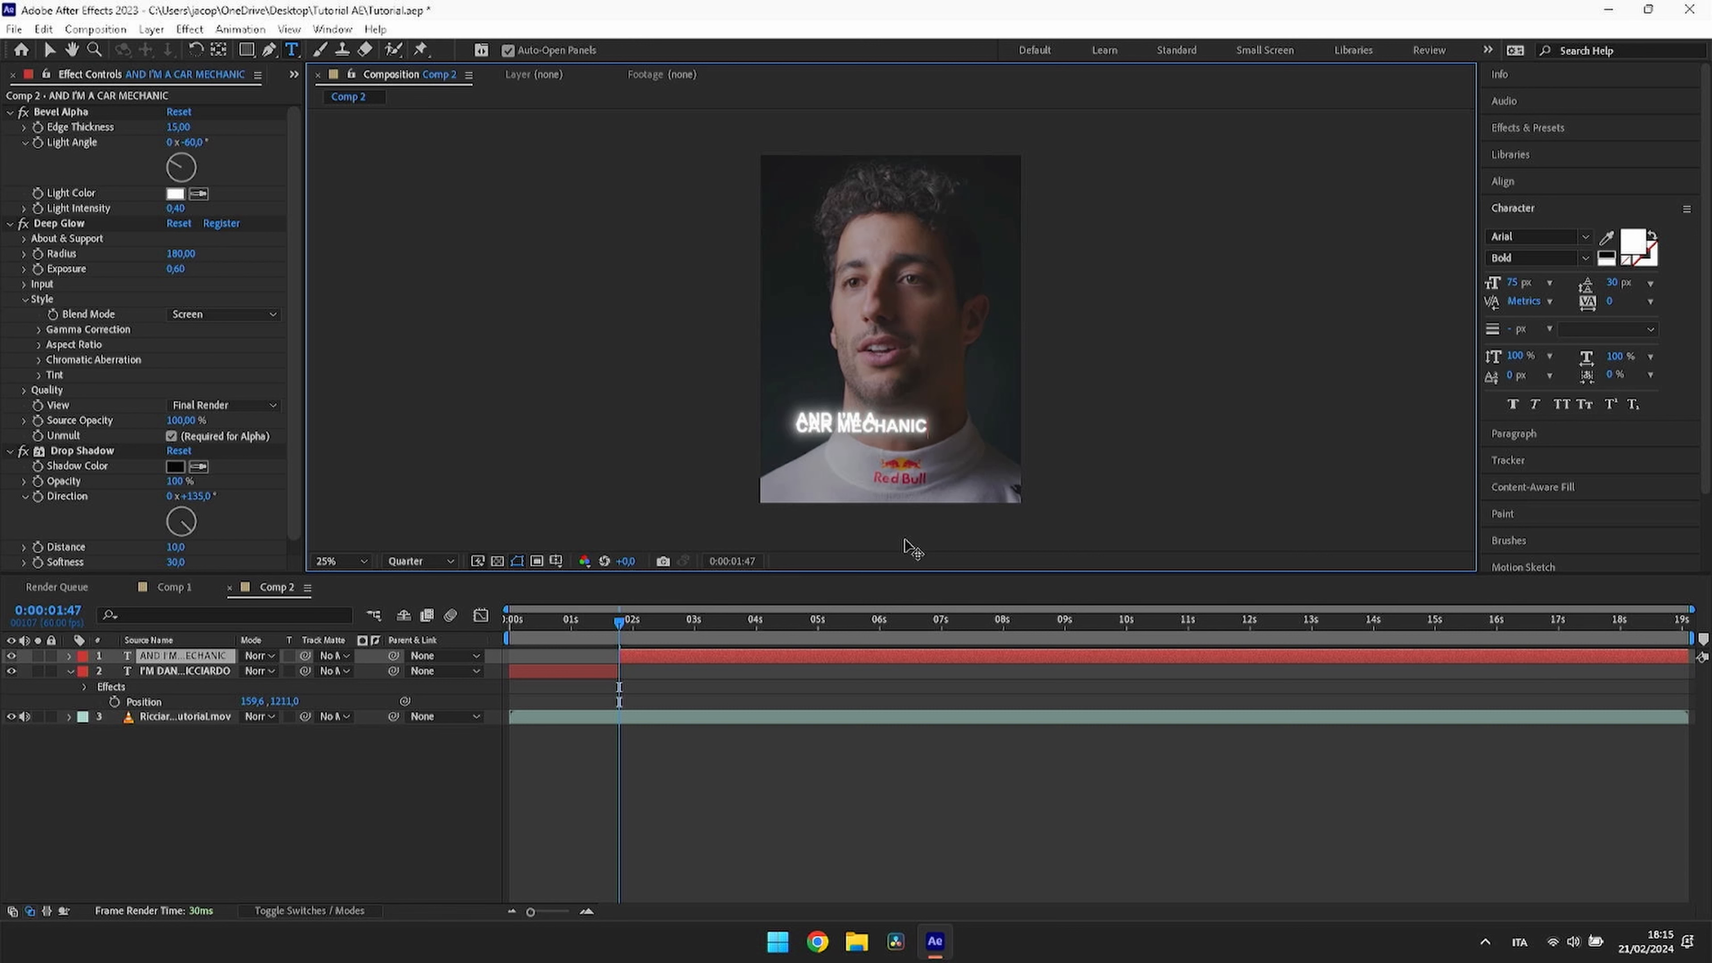
# Step: Set the leading of the entire two-line caption to 49 px
pyautogui.hotkey('ctrl', 'a')
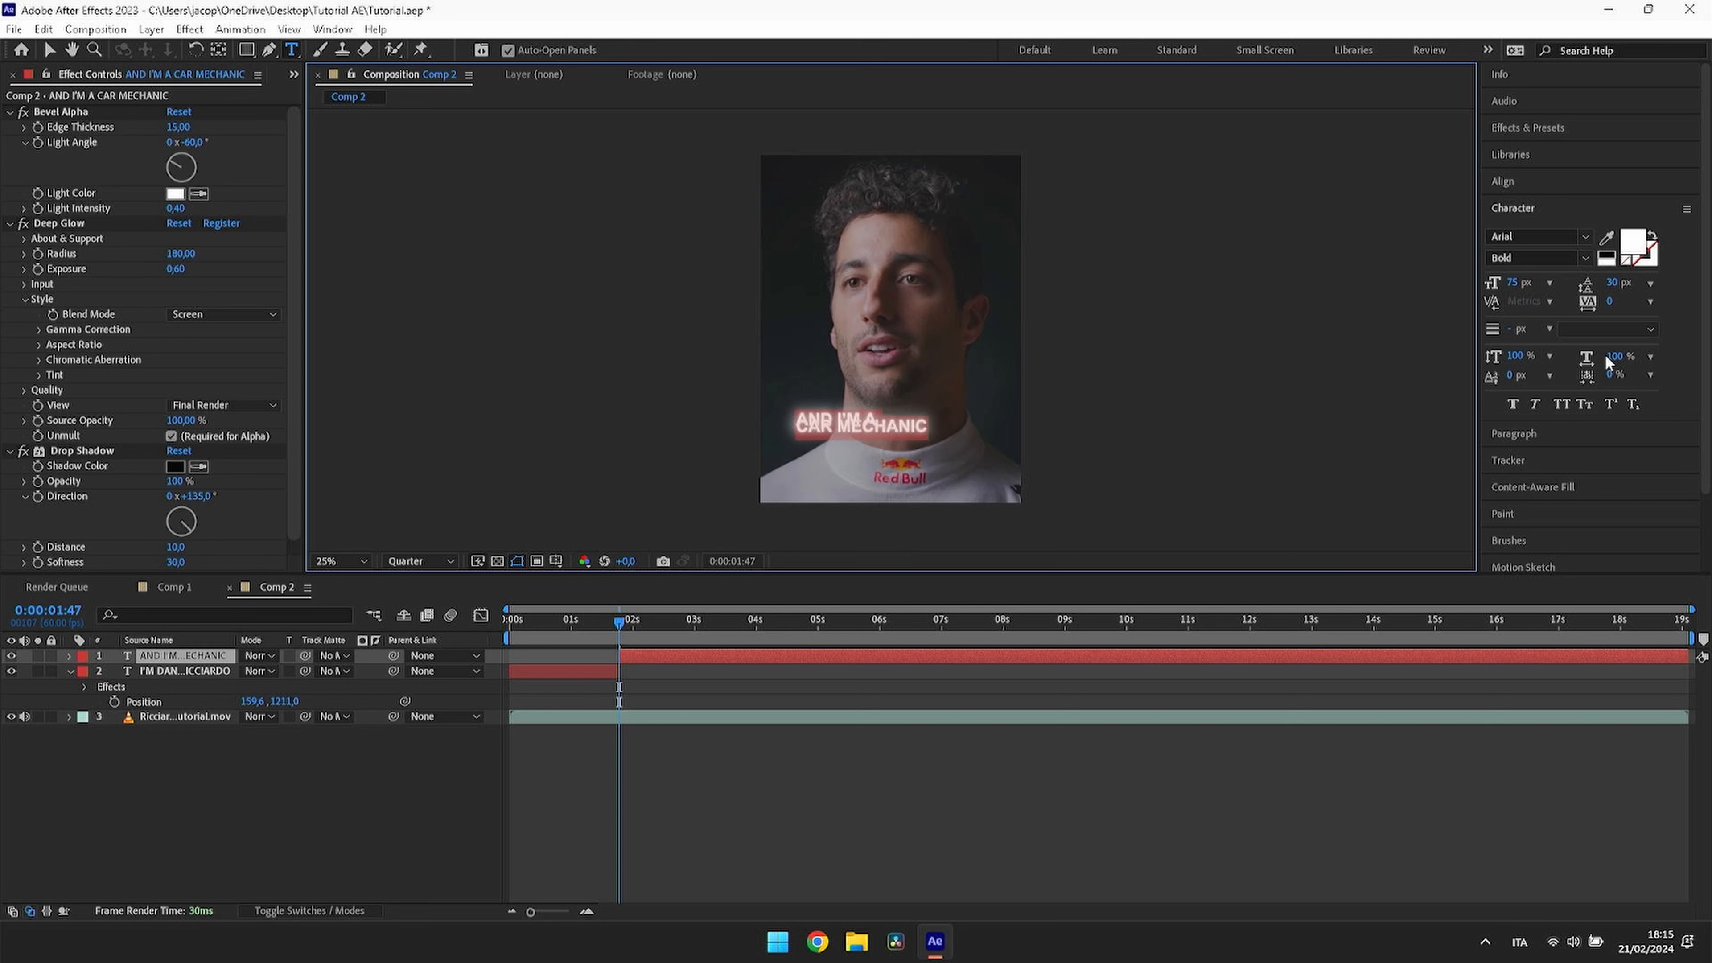
pyautogui.moveTo(1613, 358); pyautogui.dragTo(1682, 365)
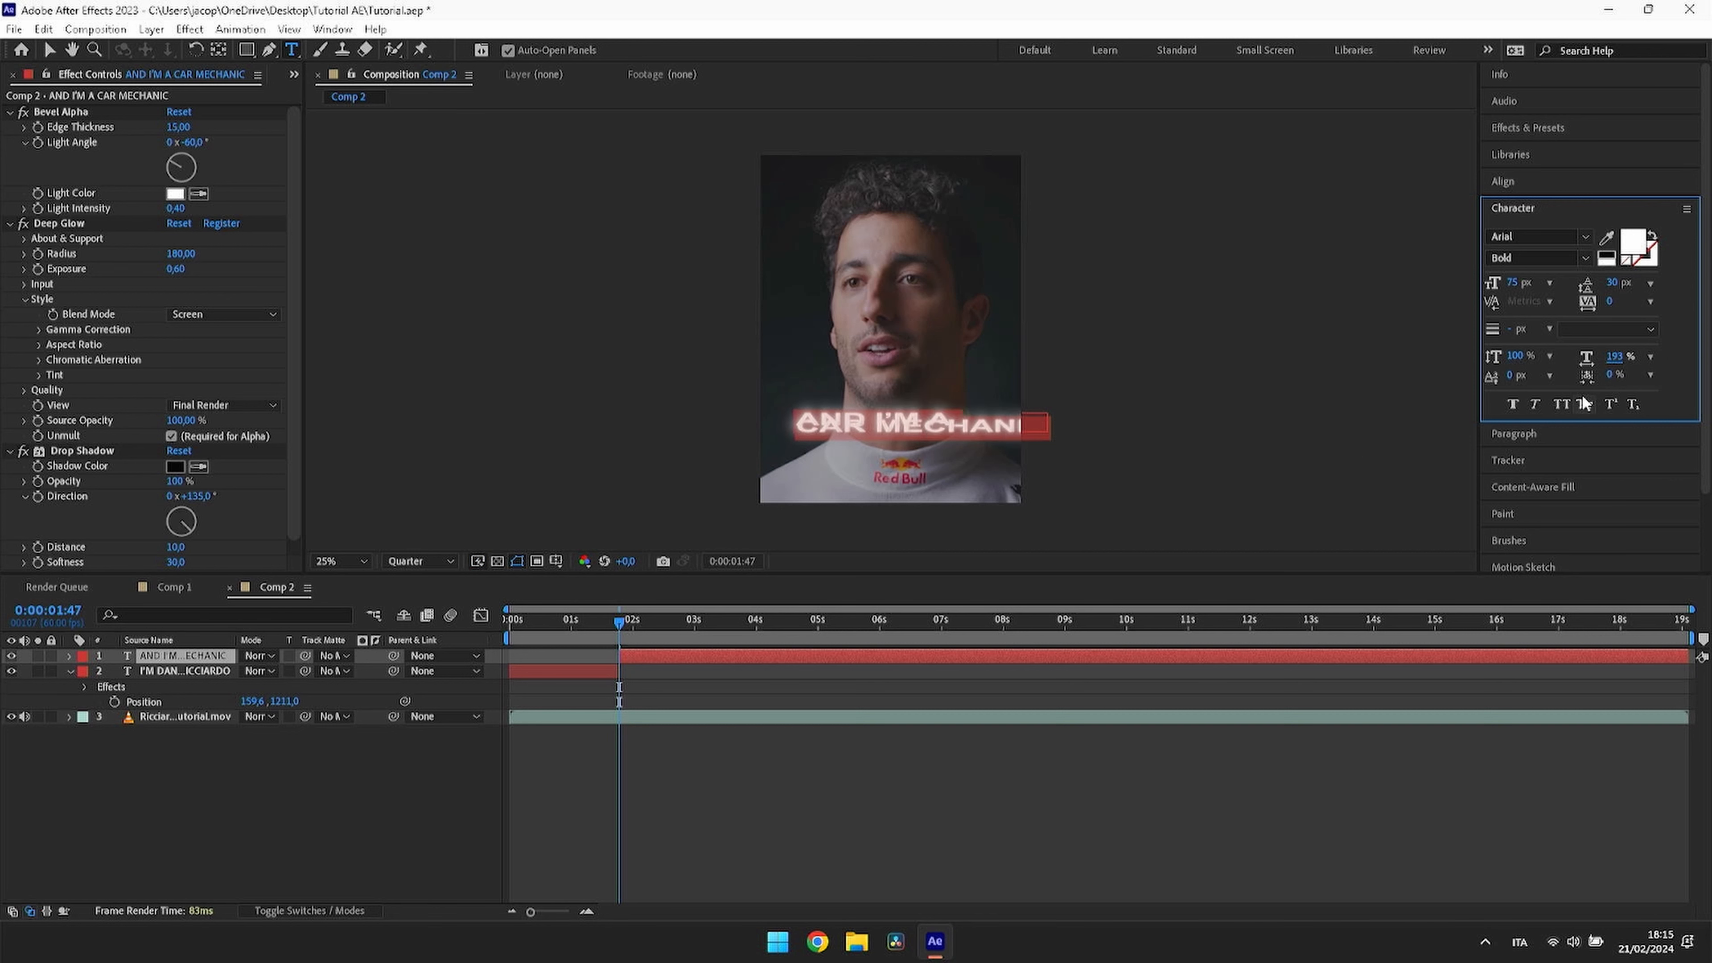
pyautogui.hotkey('ctrl', 'z')
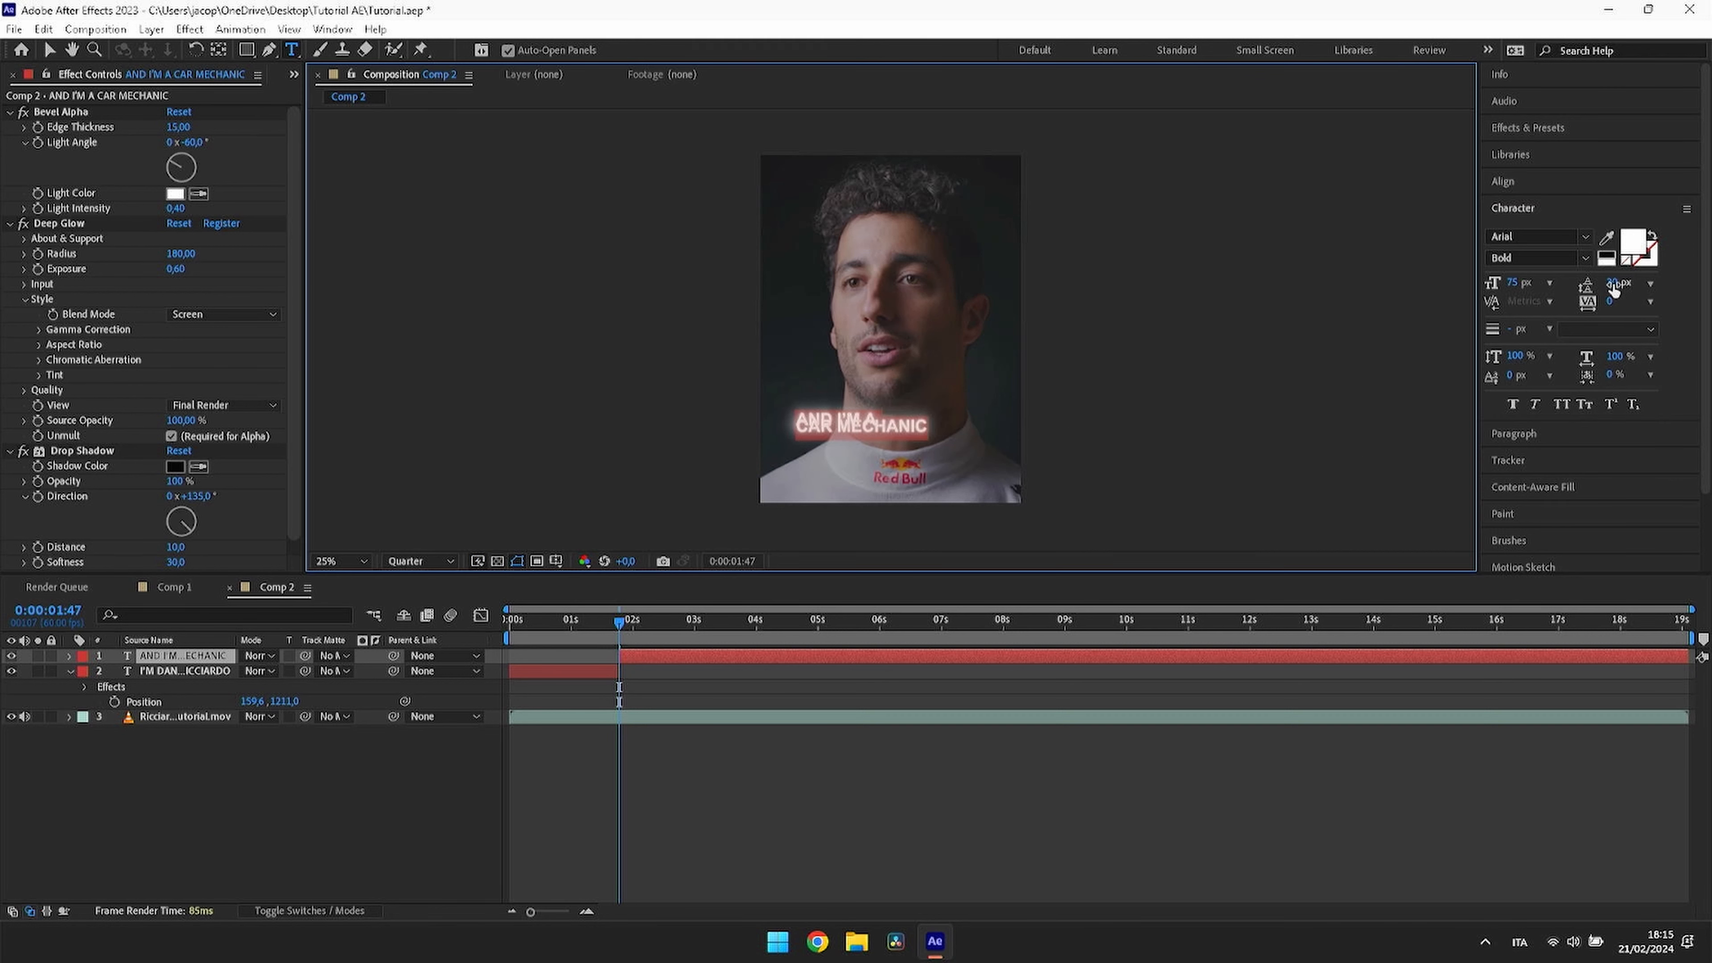
pyautogui.moveTo(1613, 288); pyautogui.dragTo(1668, 282)
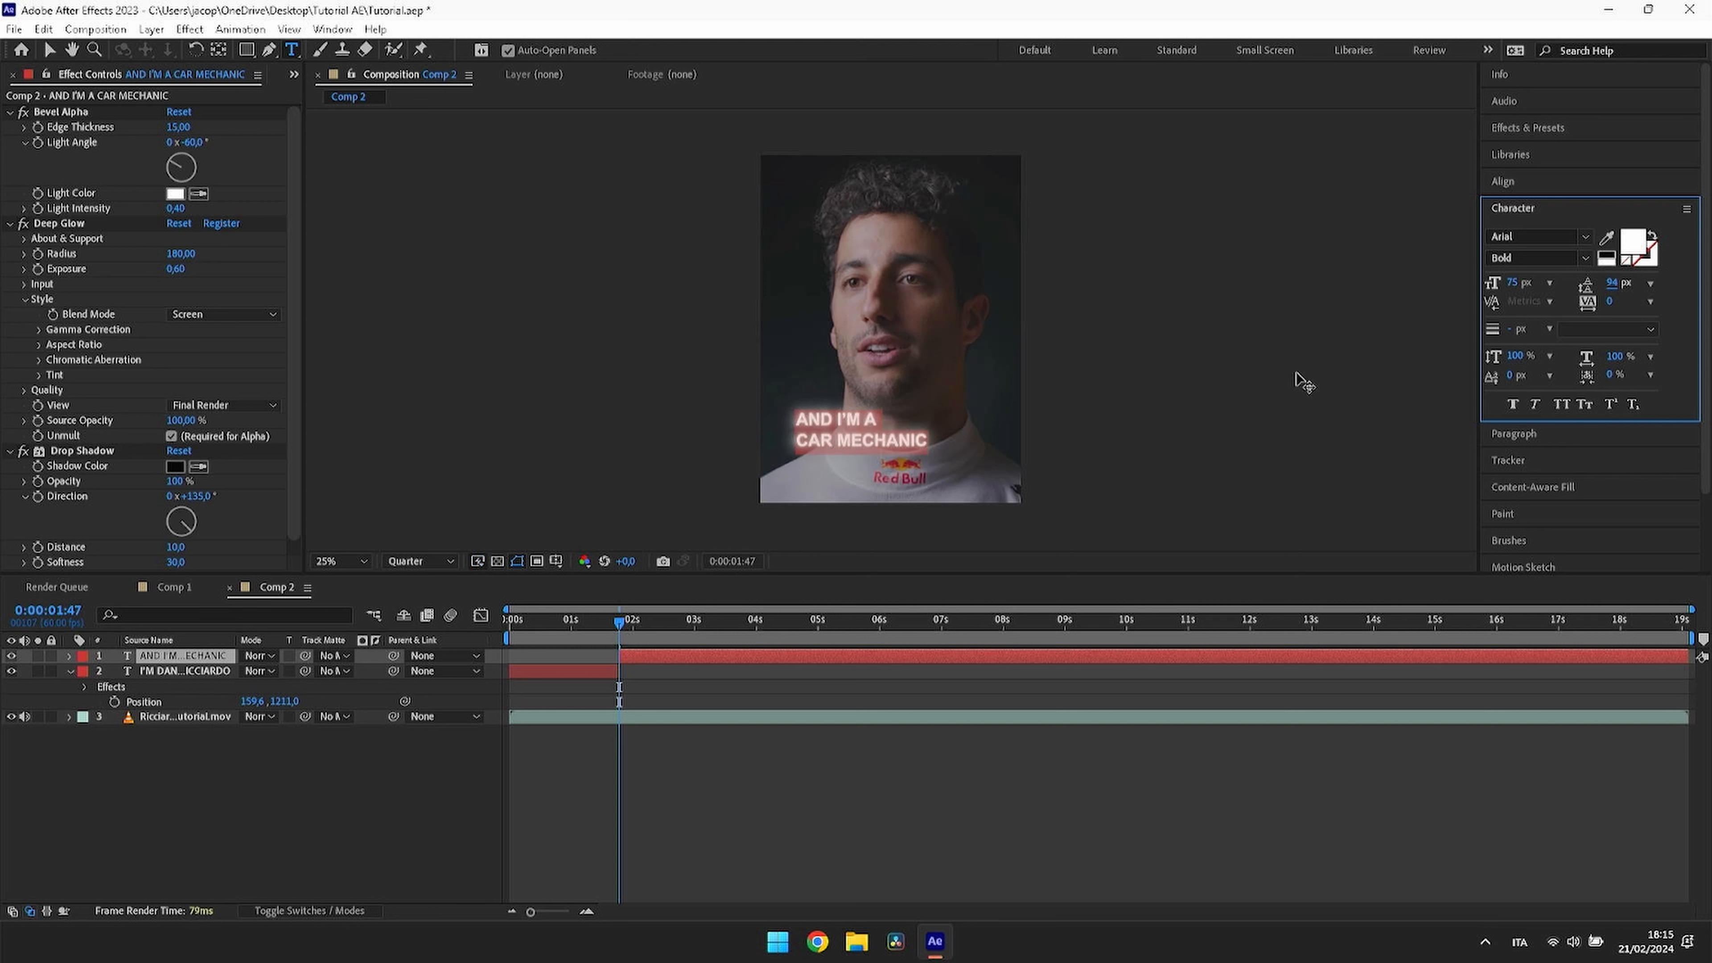
pyautogui.write('30')
pyautogui.press('Return')
pyautogui.moveTo(1561, 302); pyautogui.dragTo(1582, 295)
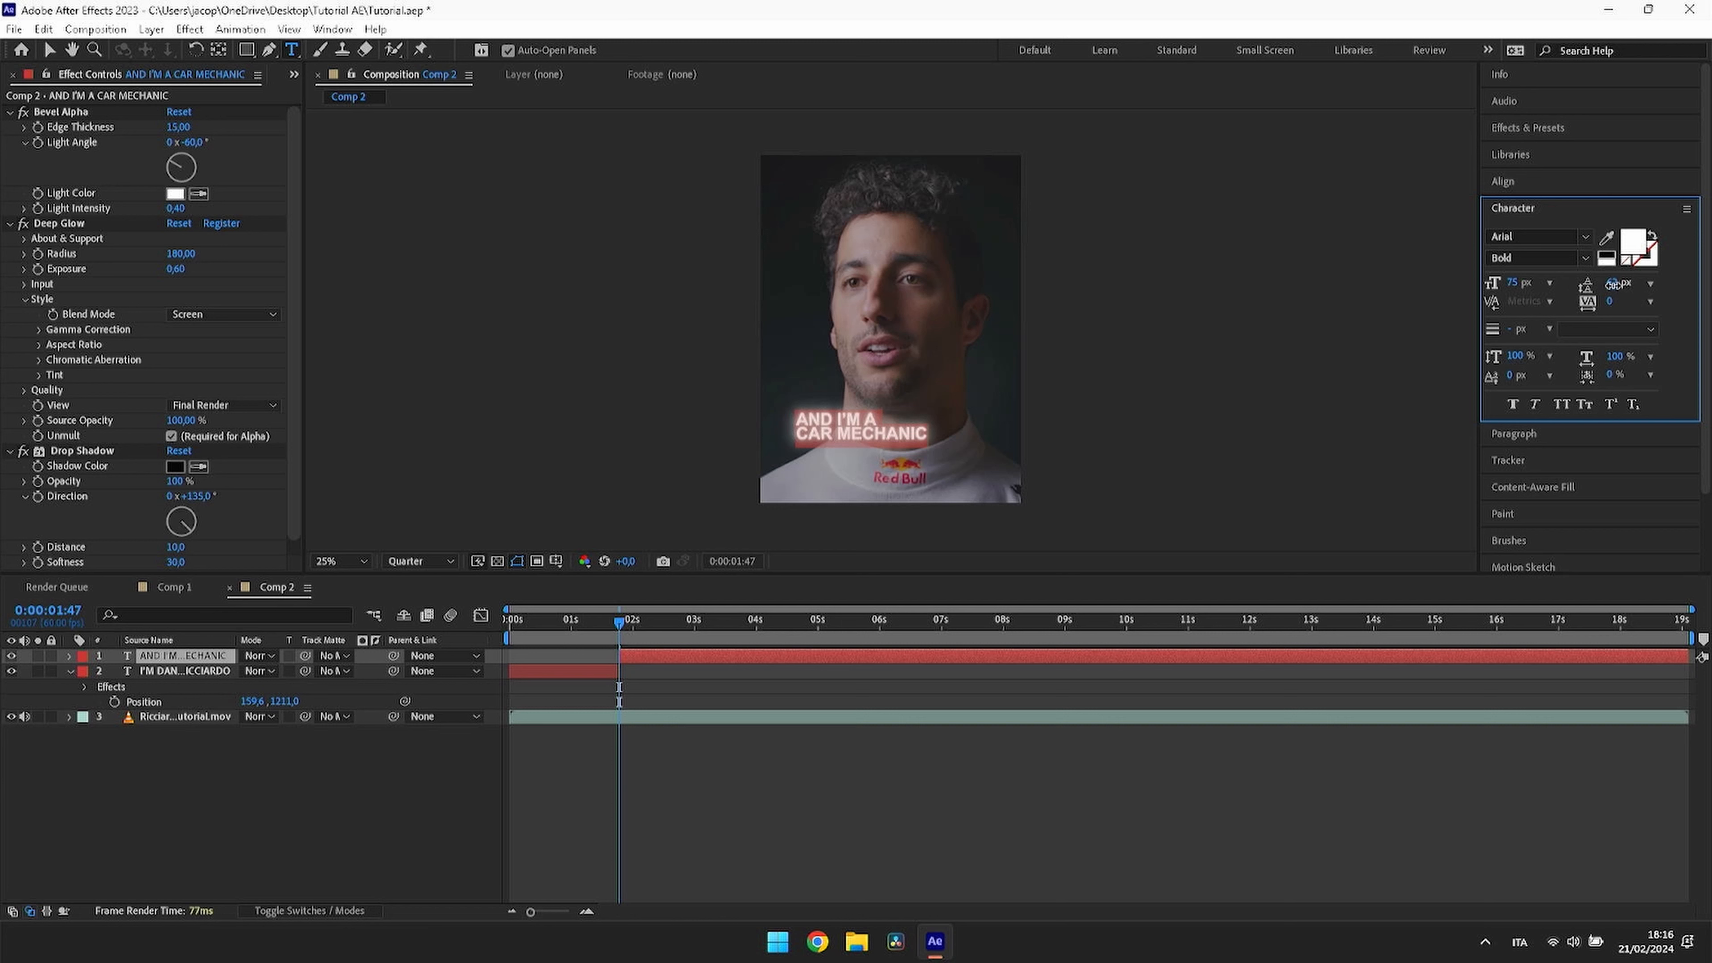
pyautogui.moveTo(1609, 286); pyautogui.dragTo(1608, 291)
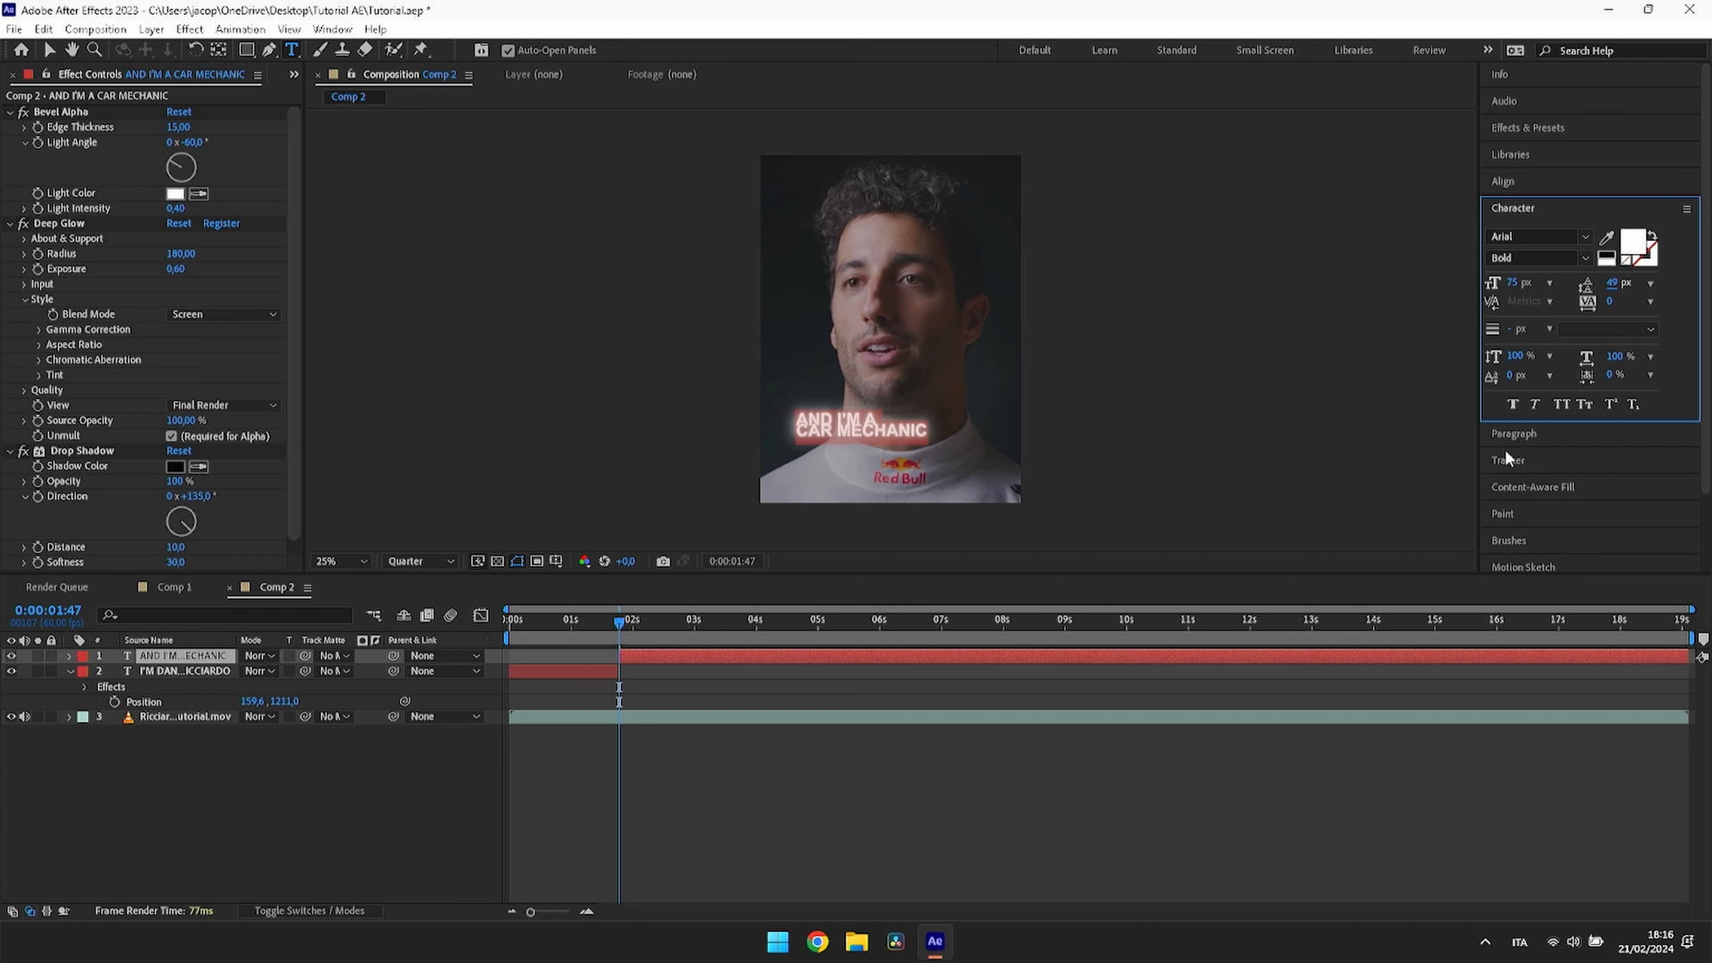
# Step: Centre-align the paragraph of the two-line caption
pyautogui.click(1508, 433)
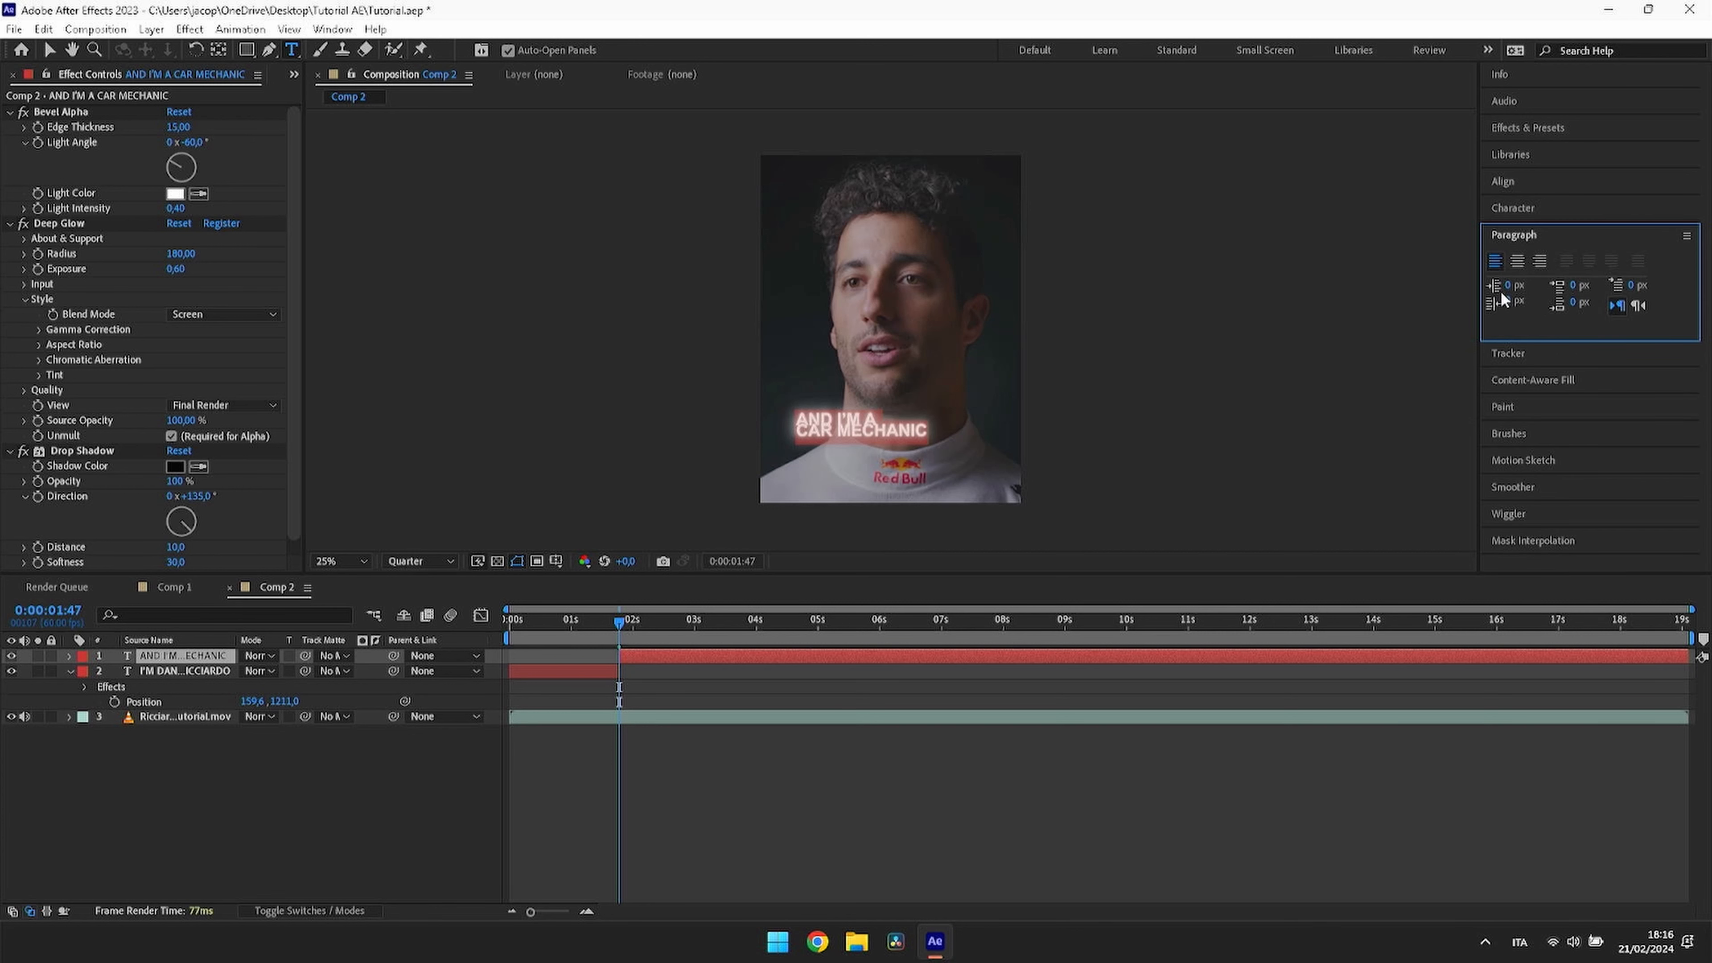
pyautogui.click(1517, 260)
pyautogui.click(795, 432)
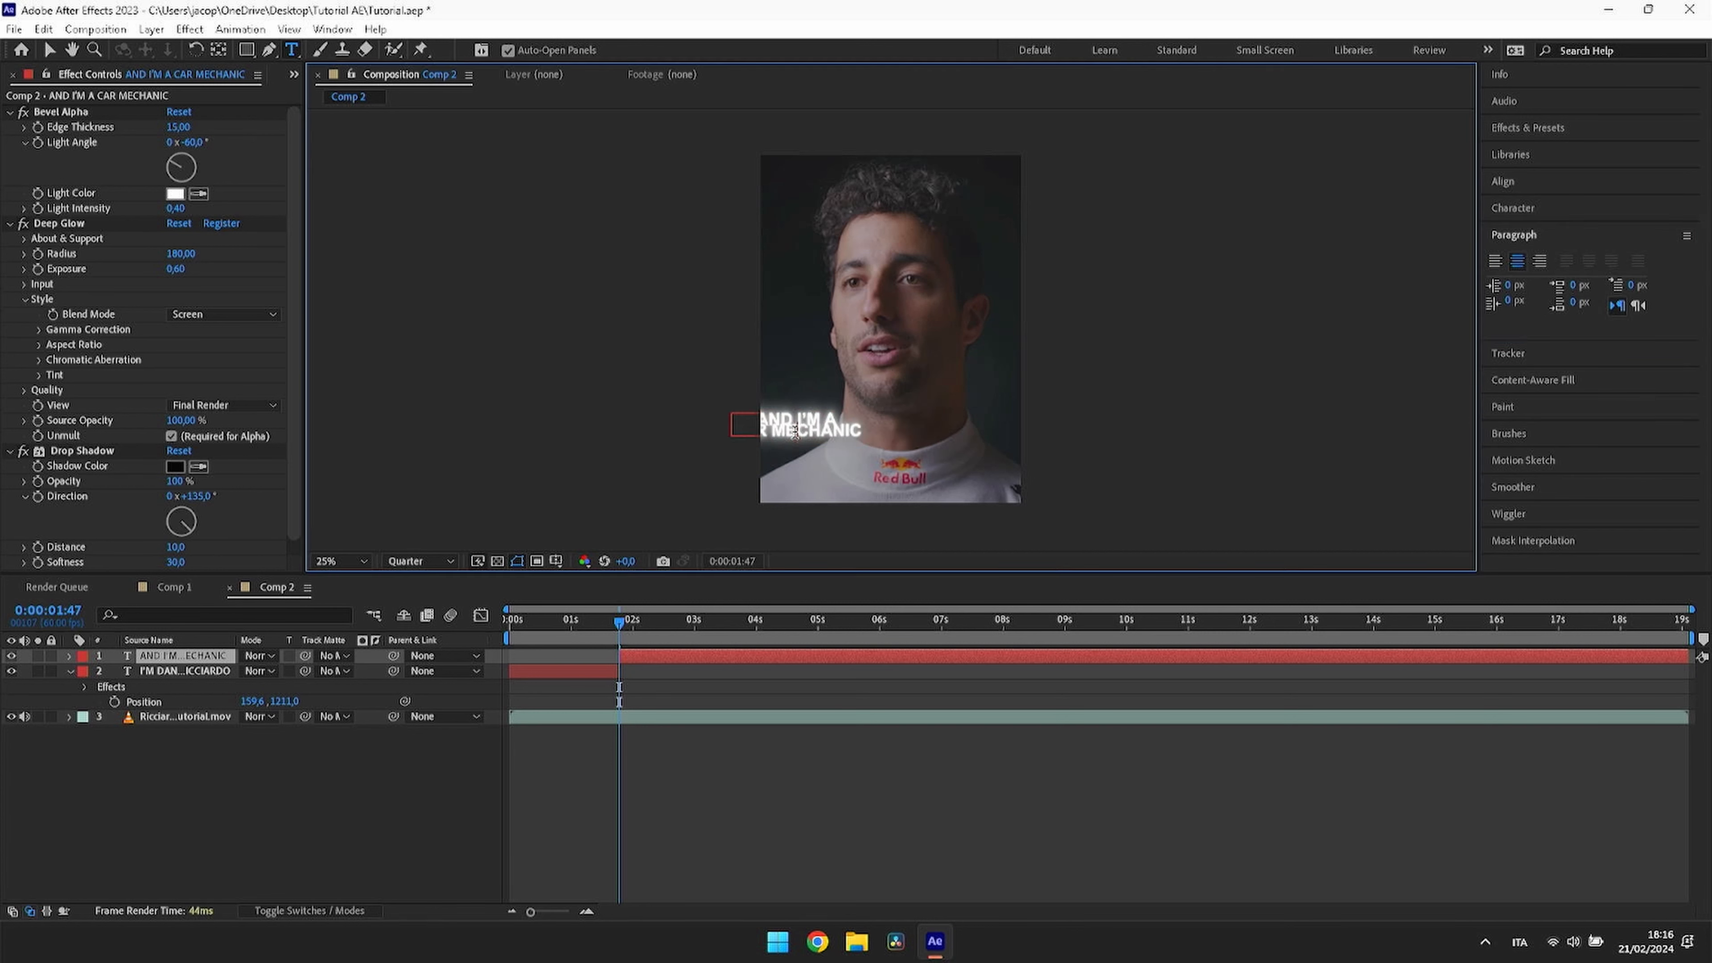
# Step: Centre the "AND I'M A CAR MECHANIC" caption layer horizontally in the composition
pyautogui.click(1503, 181)
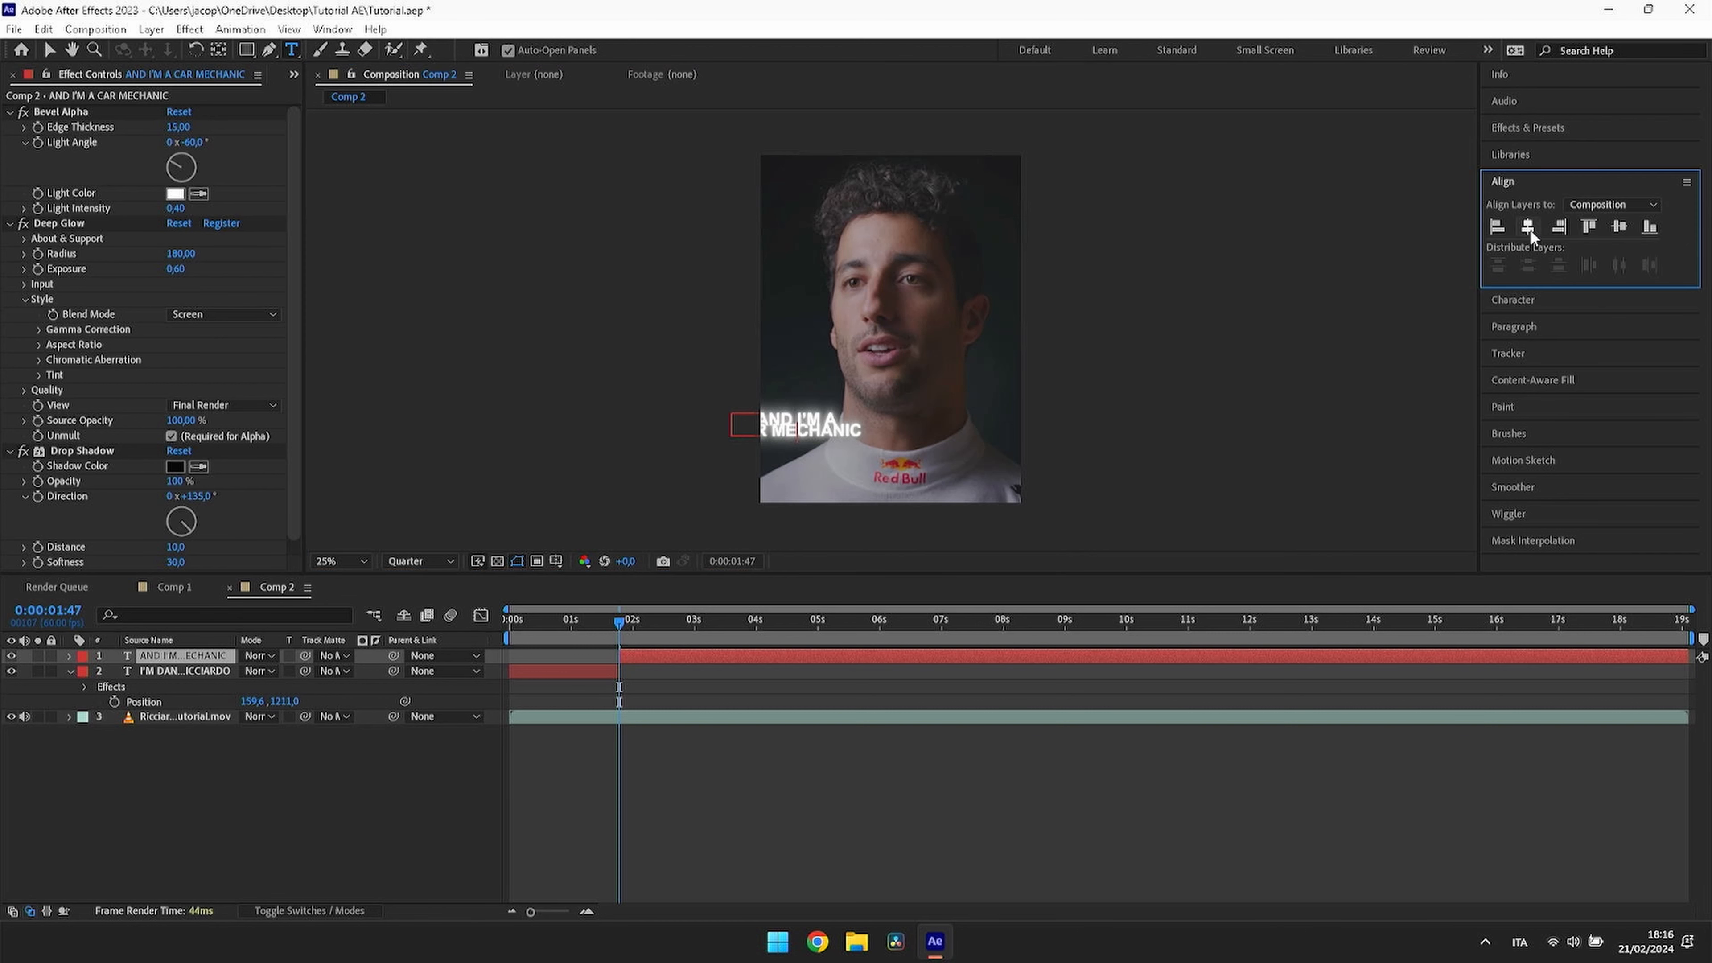
pyautogui.press('capslock')
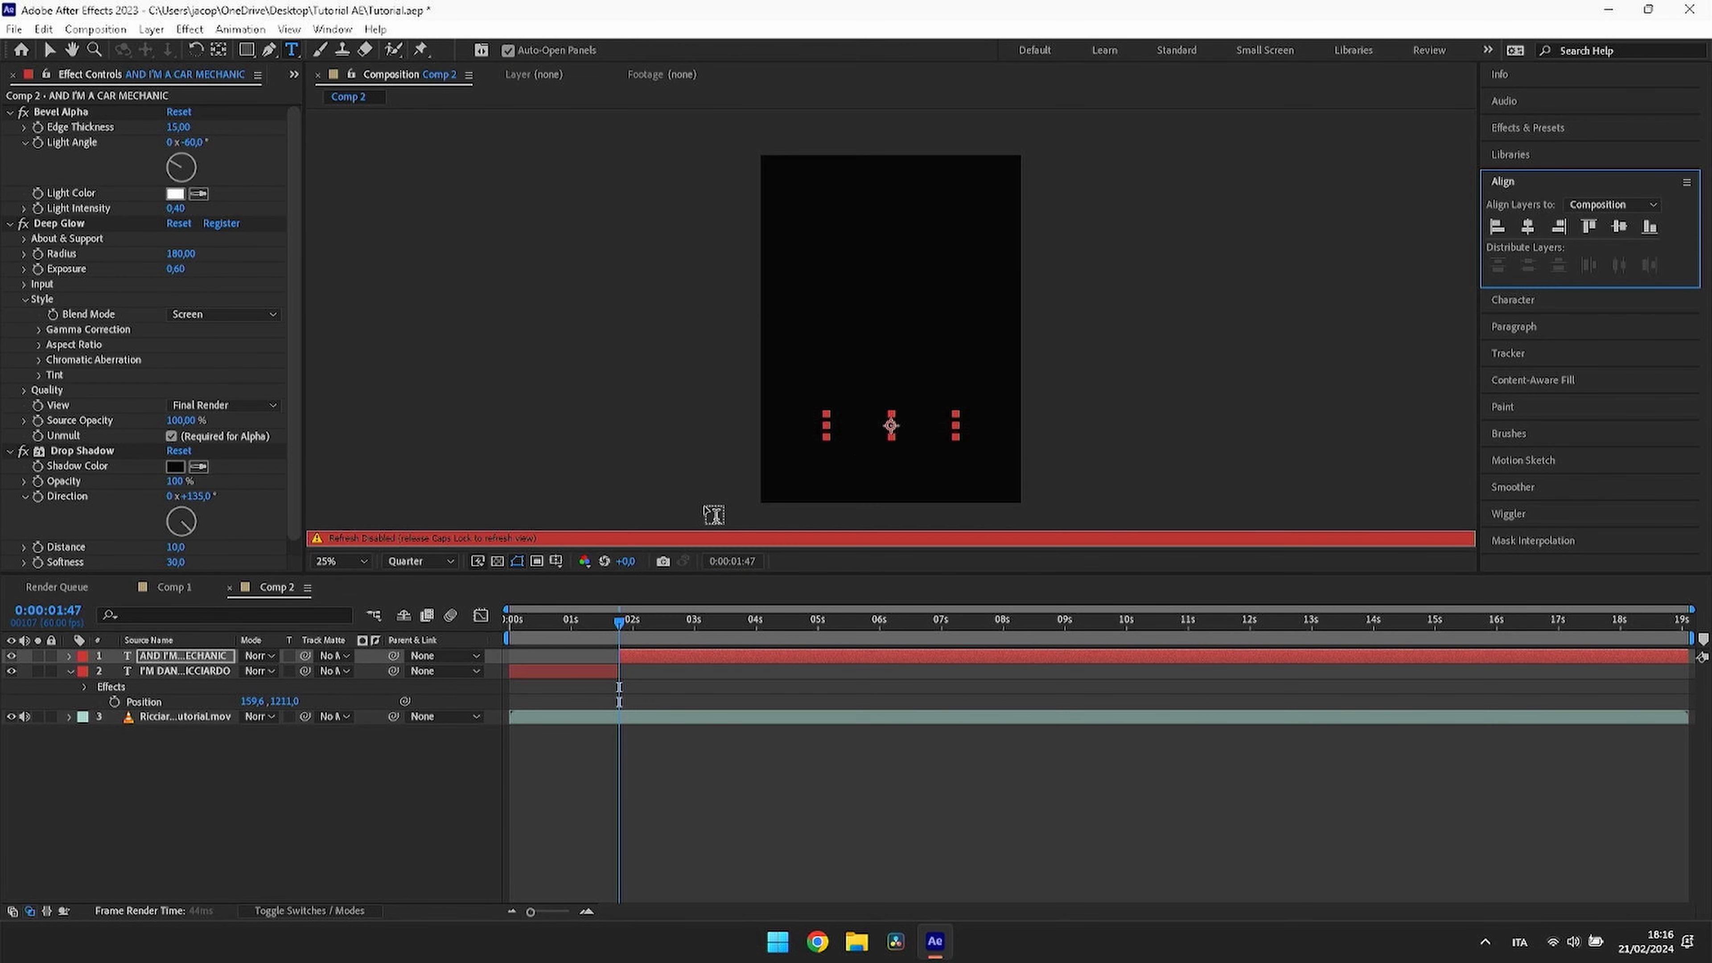
pyautogui.press('capslock')
# Step: Set the font size of the "CAR MECHANIC" line to 61 px
pyautogui.click(842, 436)
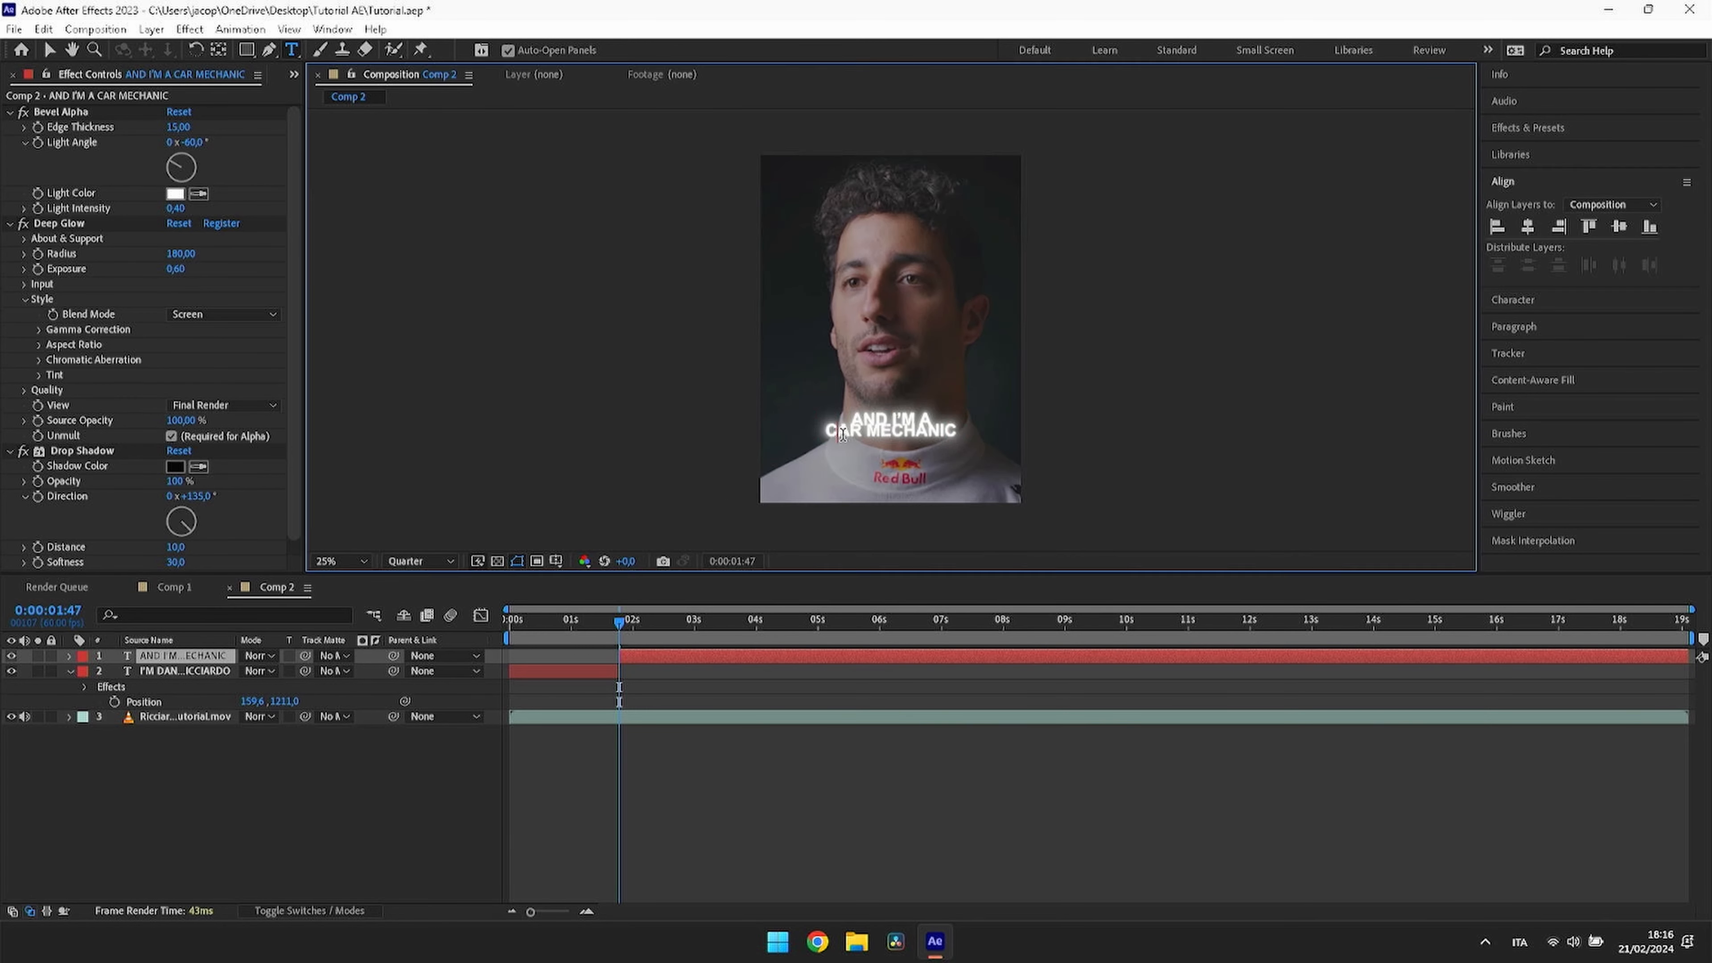
pyautogui.moveTo(828, 434); pyautogui.dragTo(957, 424)
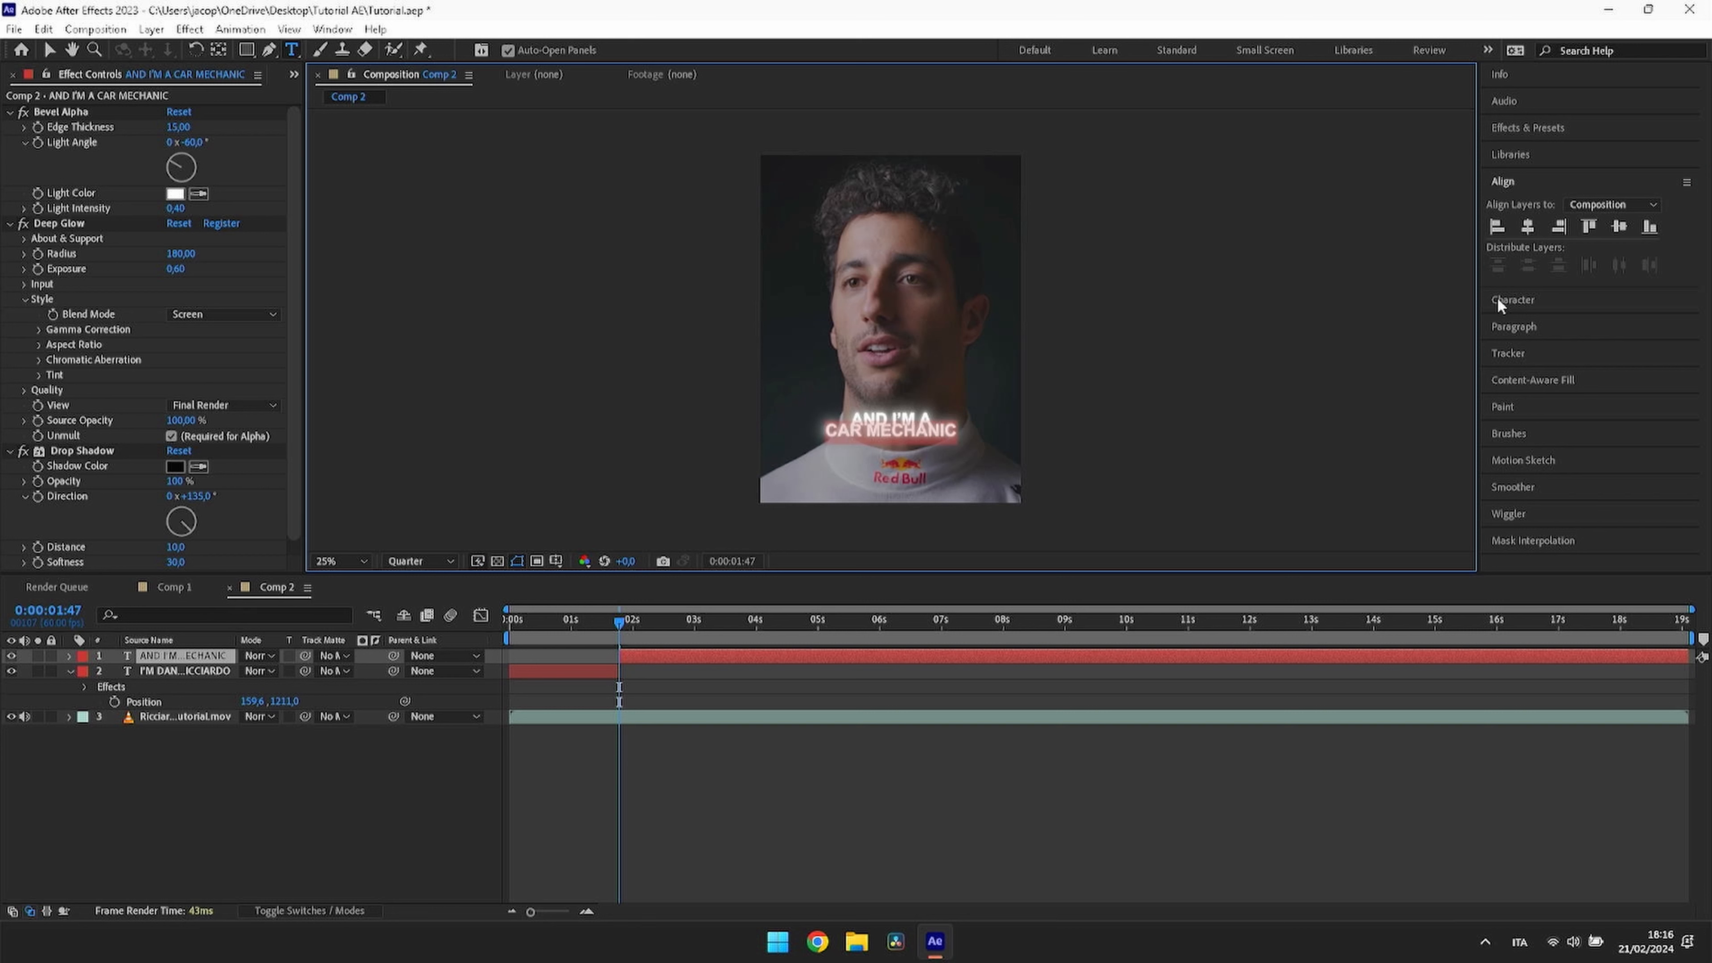
pyautogui.click(1512, 300)
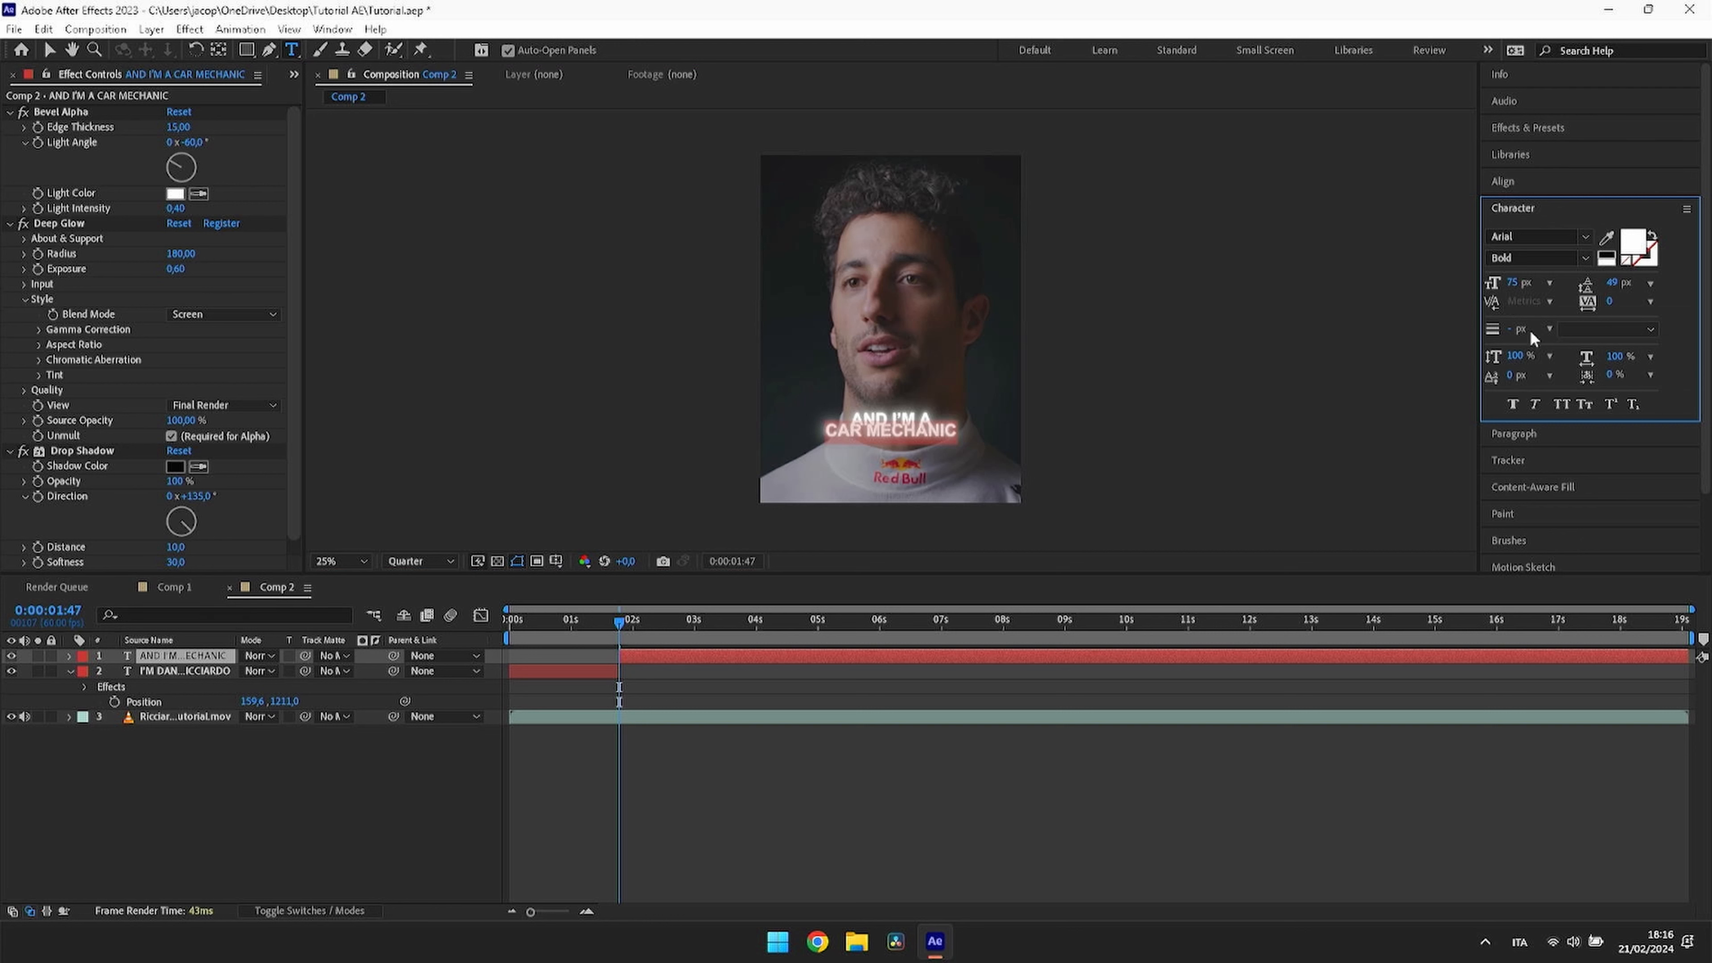
pyautogui.moveTo(1512, 283); pyautogui.dragTo(1516, 297)
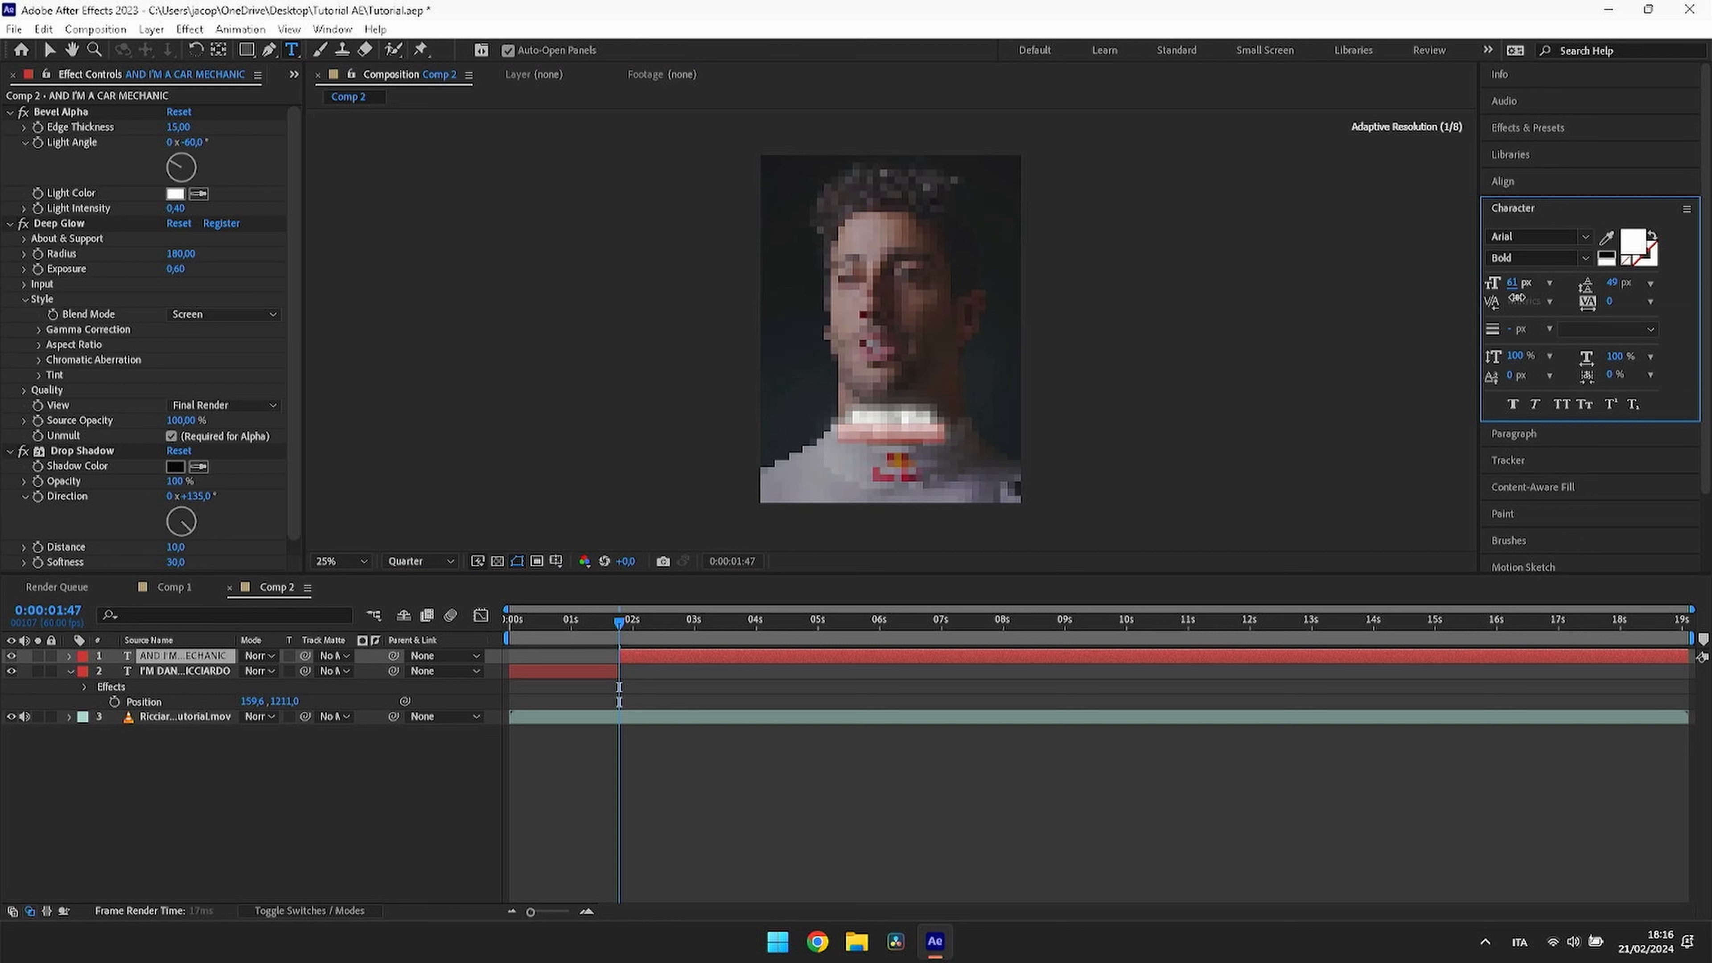
# Step: Give the "CAR MECHANIC" line a pure red stroke, FF0000
pyautogui.click(955, 438)
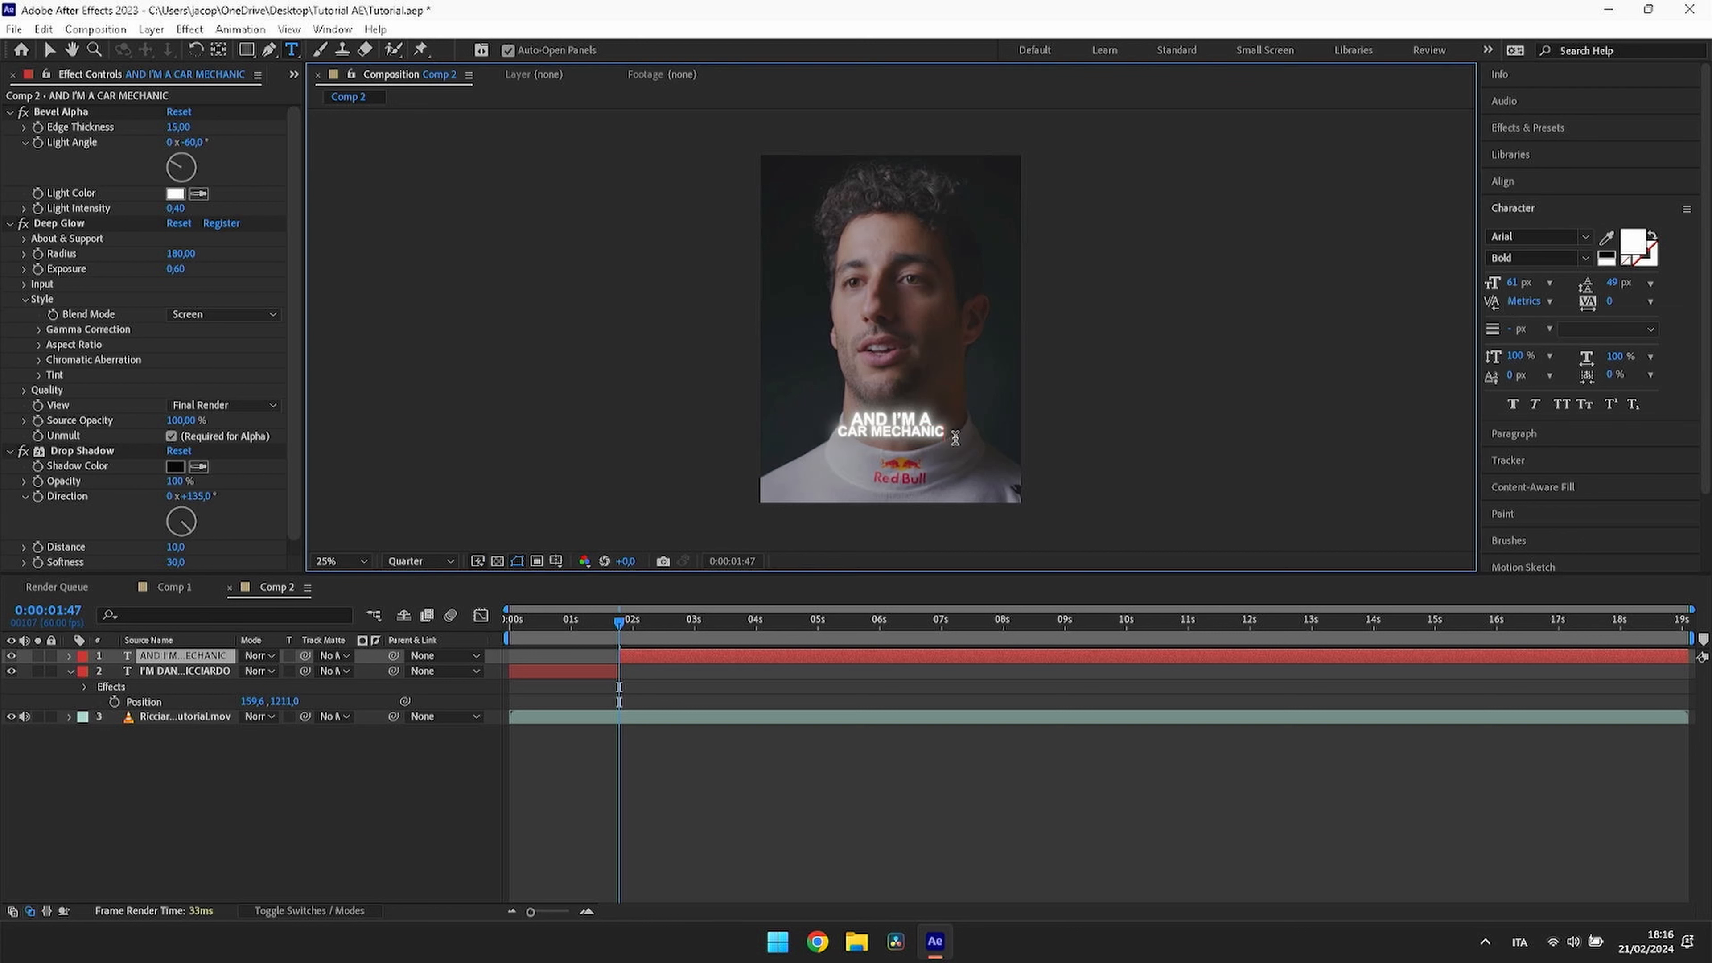
pyautogui.moveTo(951, 435); pyautogui.dragTo(836, 435)
pyautogui.click(1641, 261)
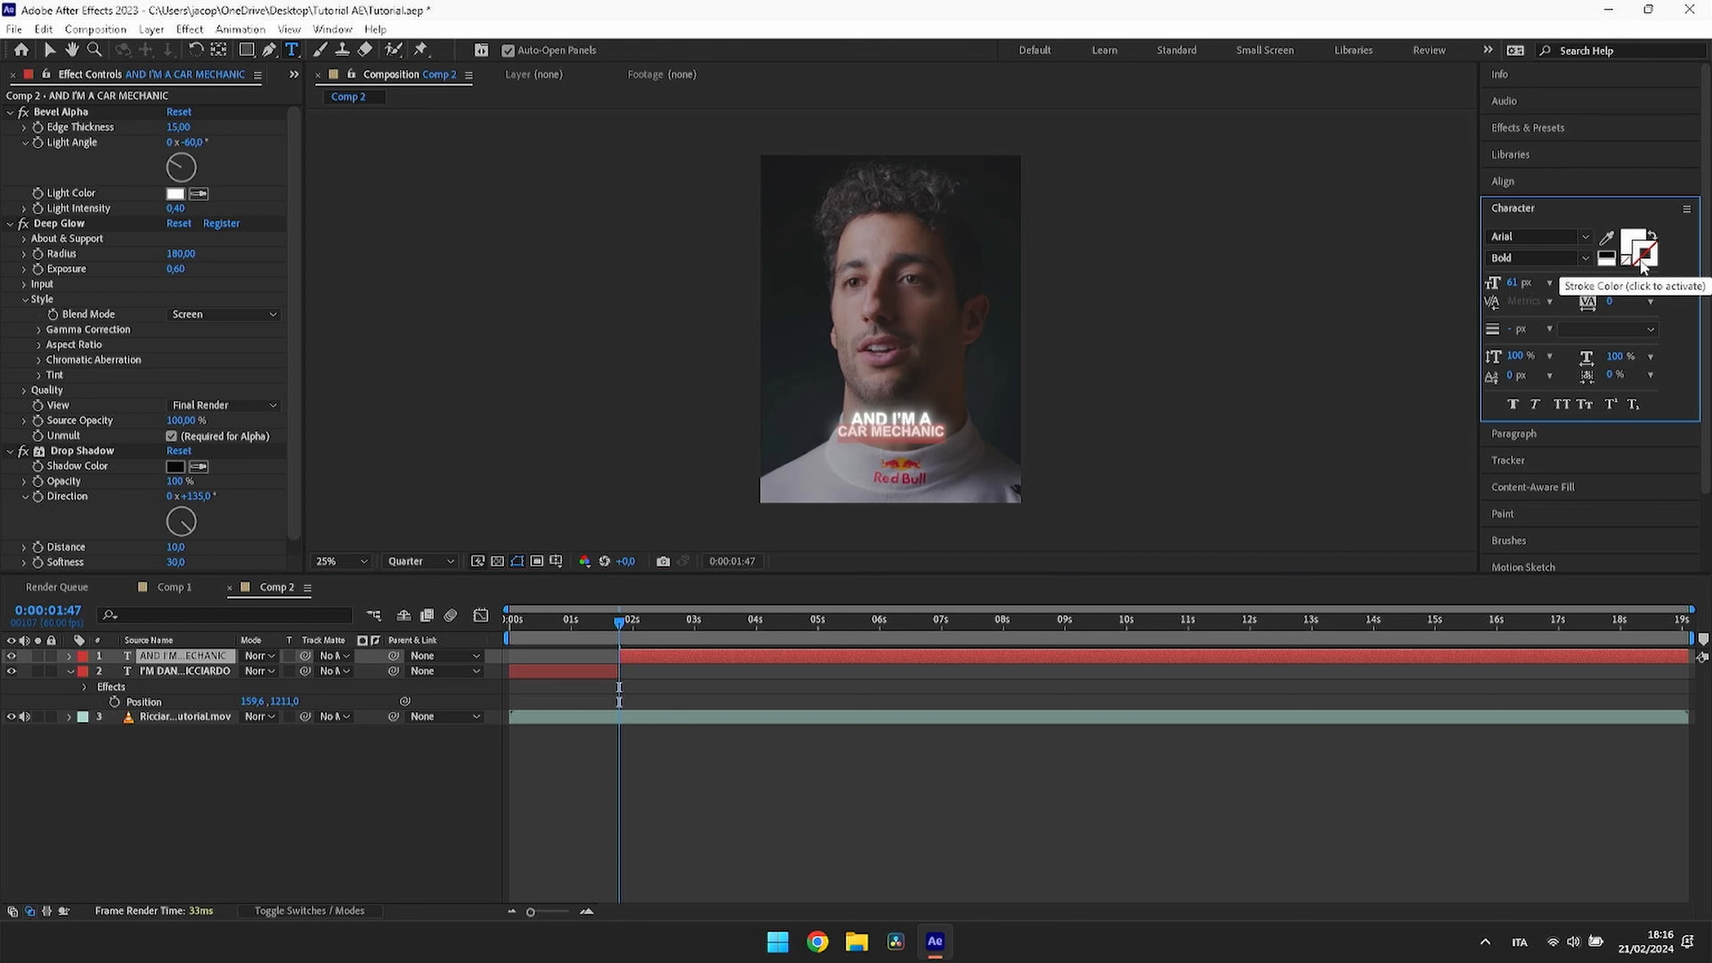
pyautogui.click(1640, 261)
pyautogui.moveTo(723, 505); pyautogui.dragTo(919, 359)
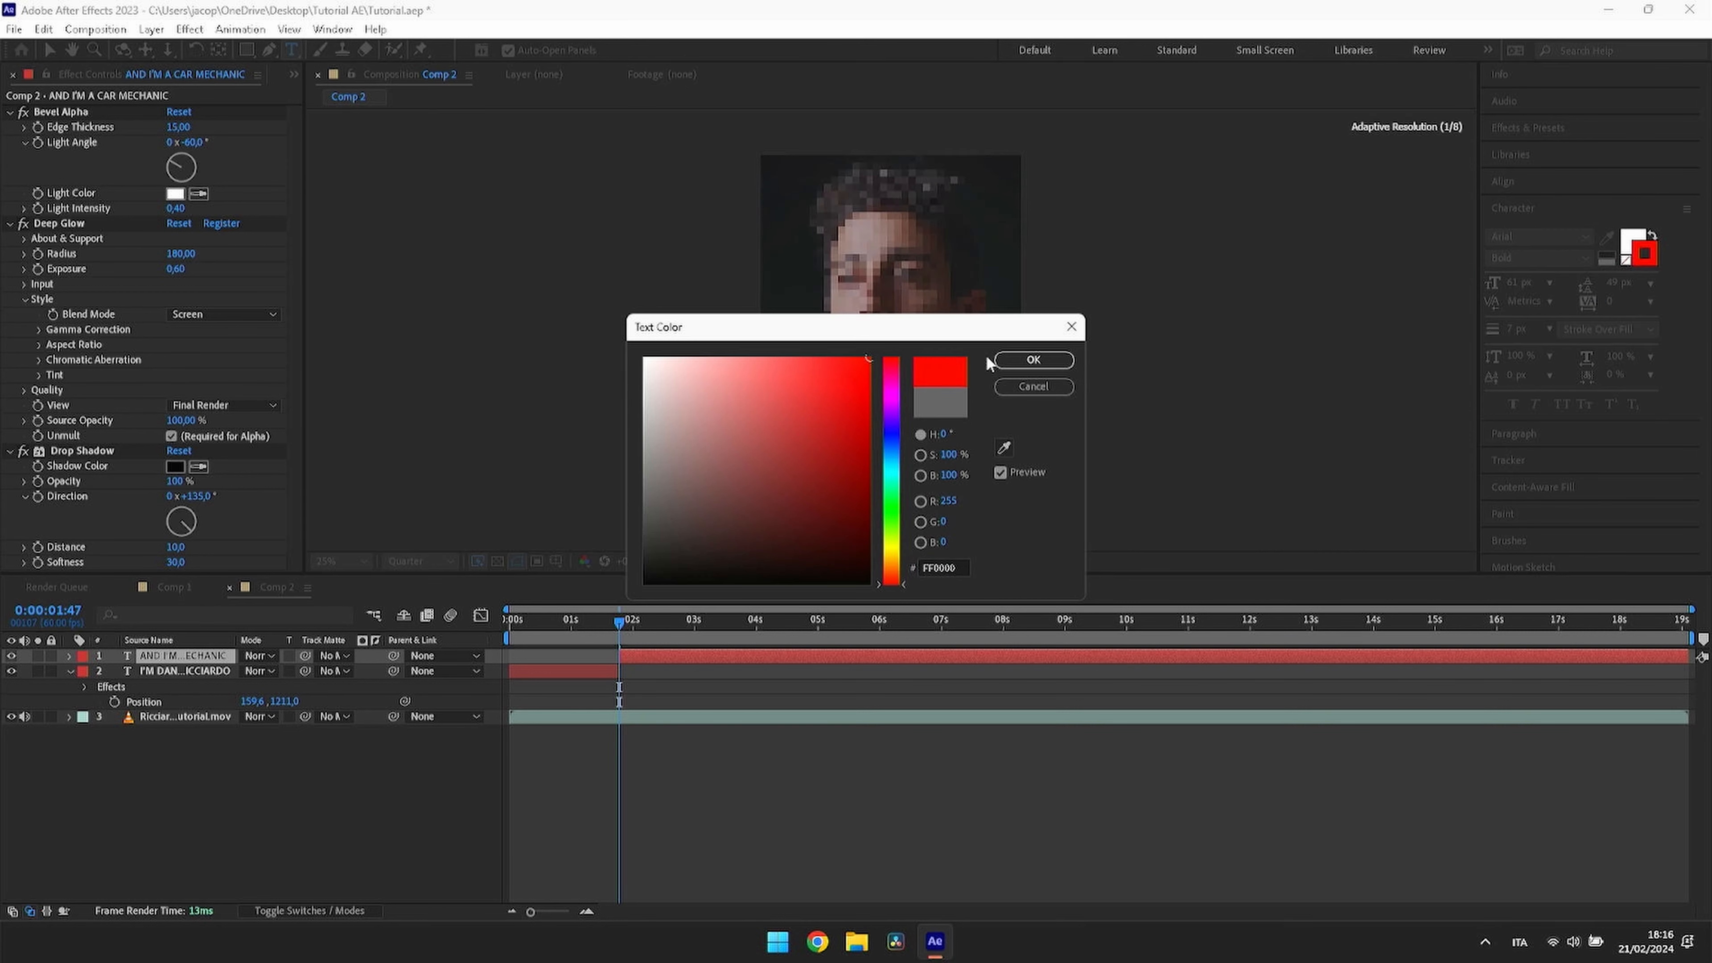
pyautogui.click(1034, 359)
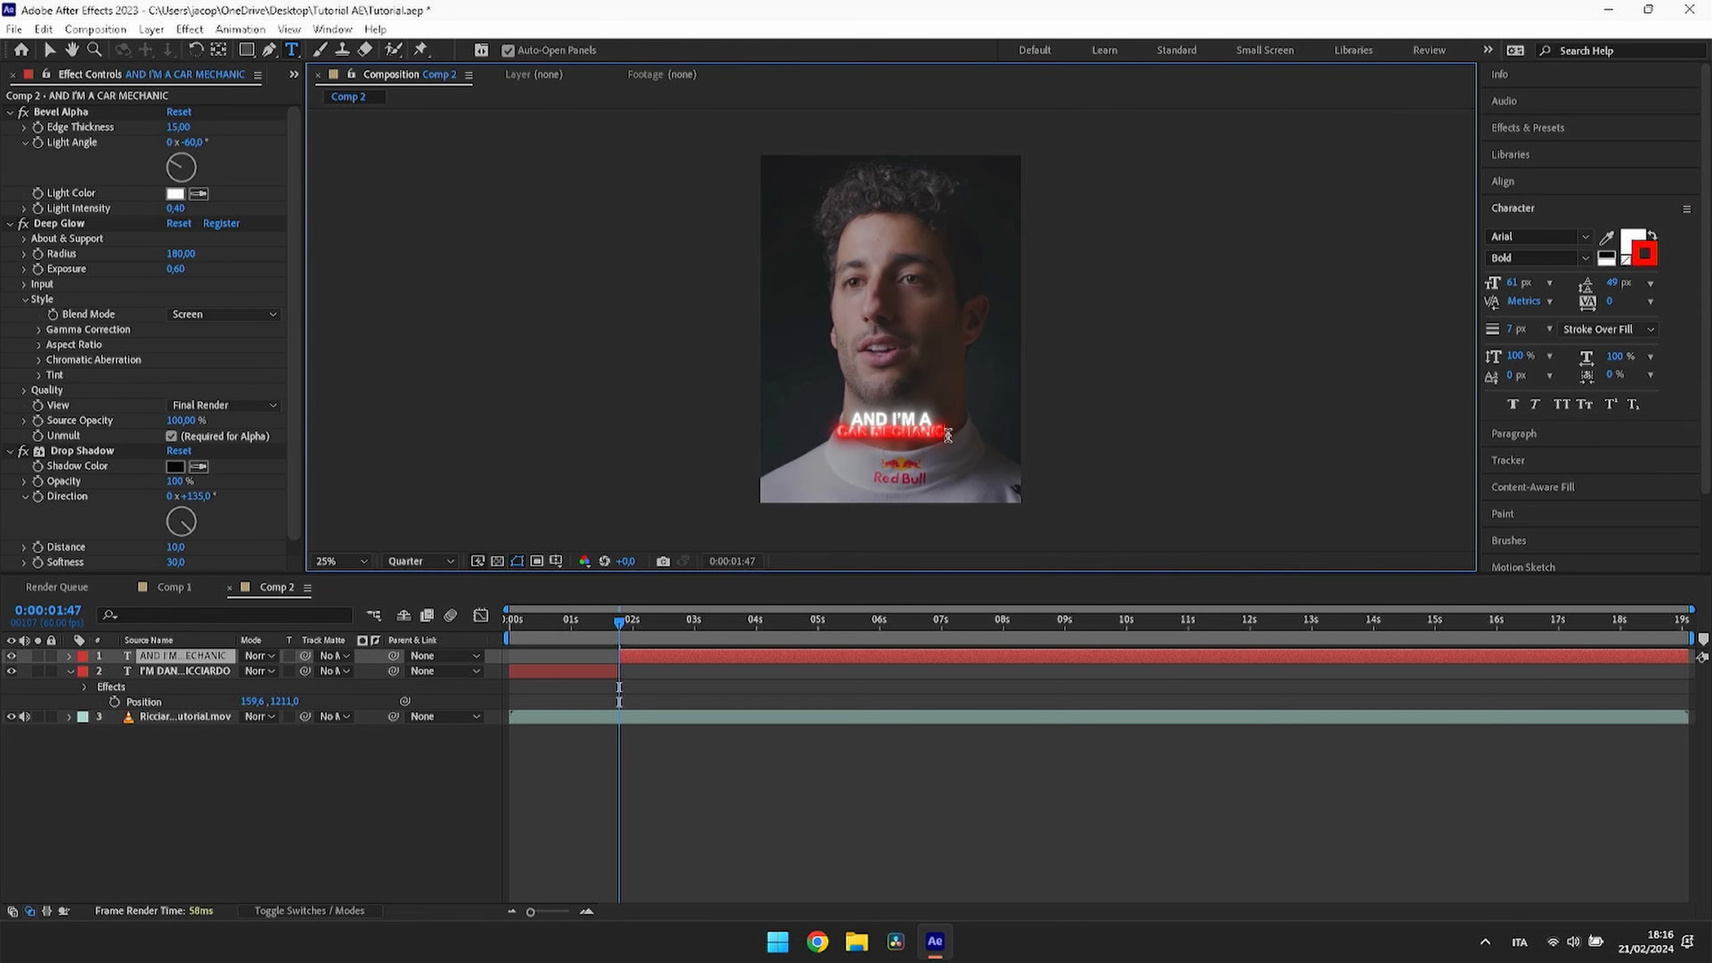
# Step: Try a stroke width of 9 px on the "CAR MECHANIC" line and undo it
pyautogui.moveTo(950, 436); pyautogui.dragTo(820, 438)
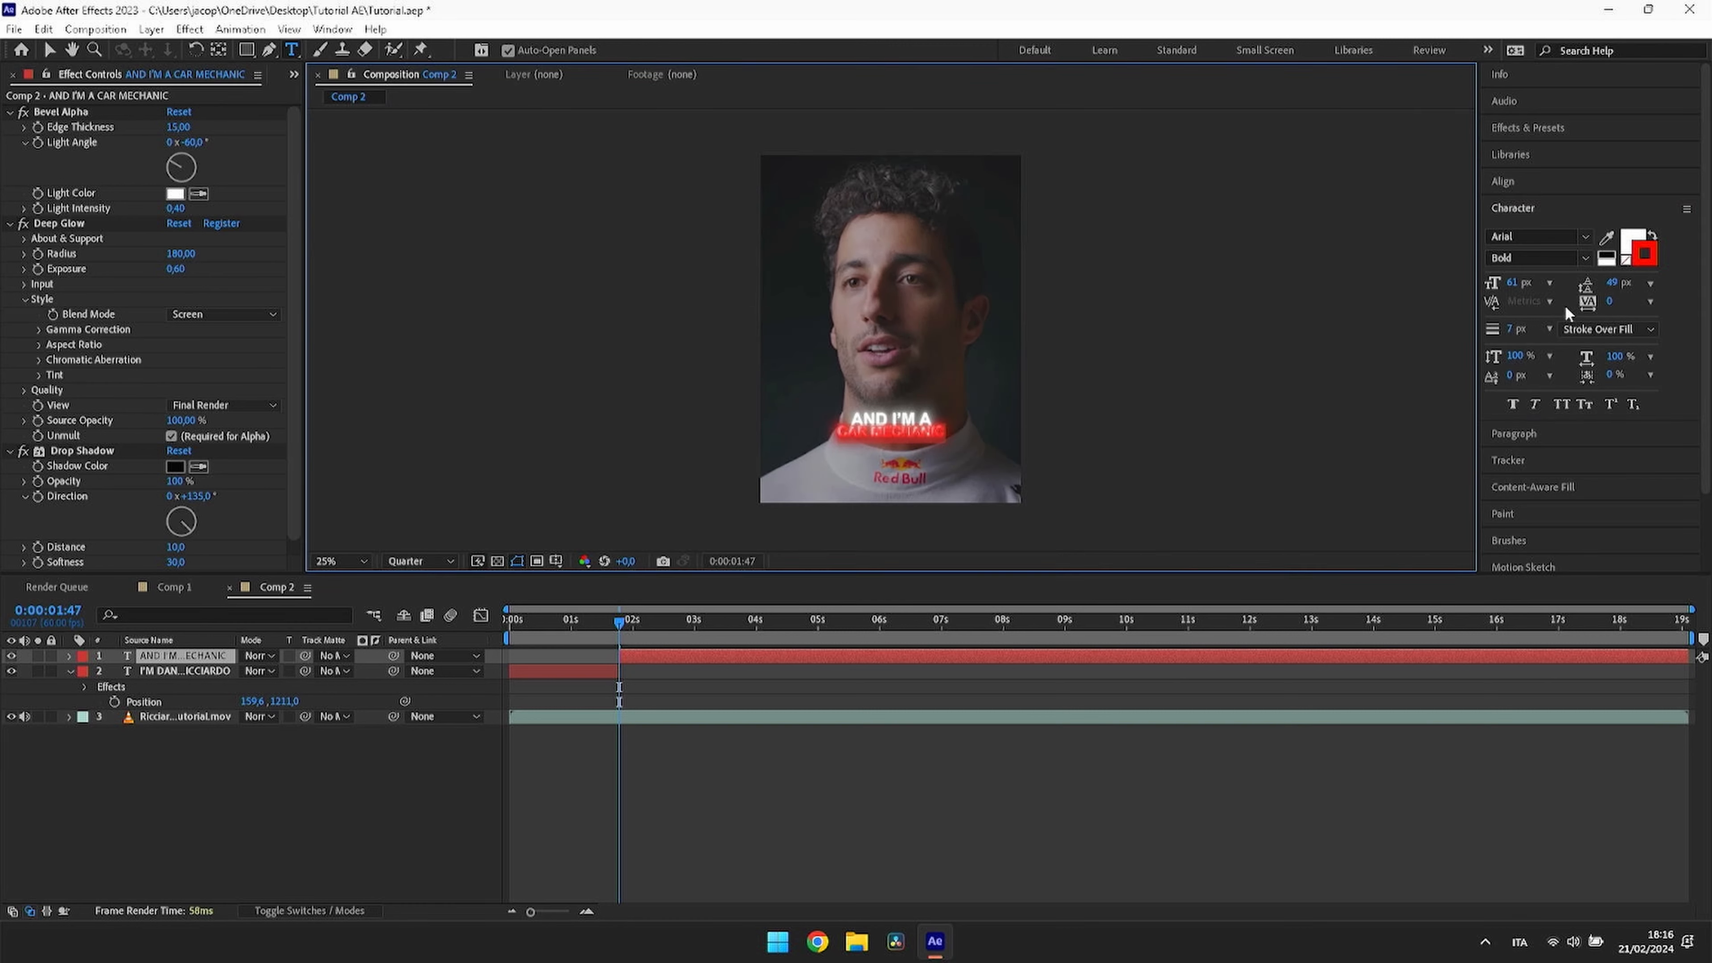
pyautogui.moveTo(1509, 330); pyautogui.dragTo(1521, 330)
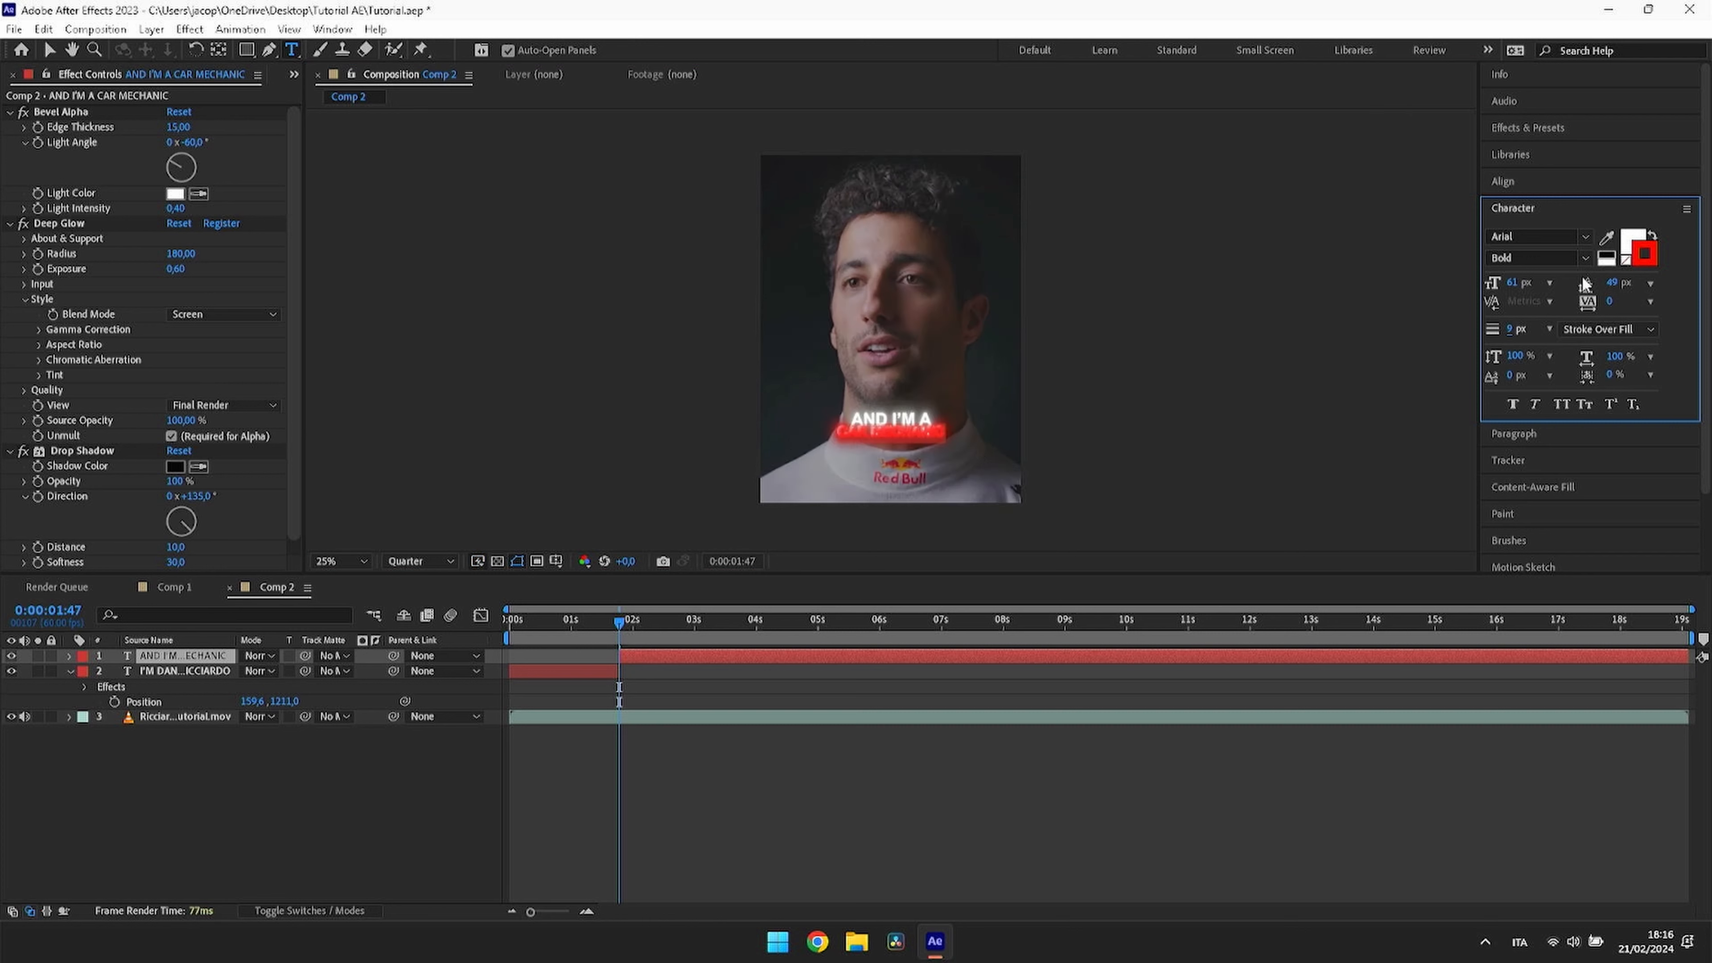
pyautogui.hotkey('ctrl', 'z')
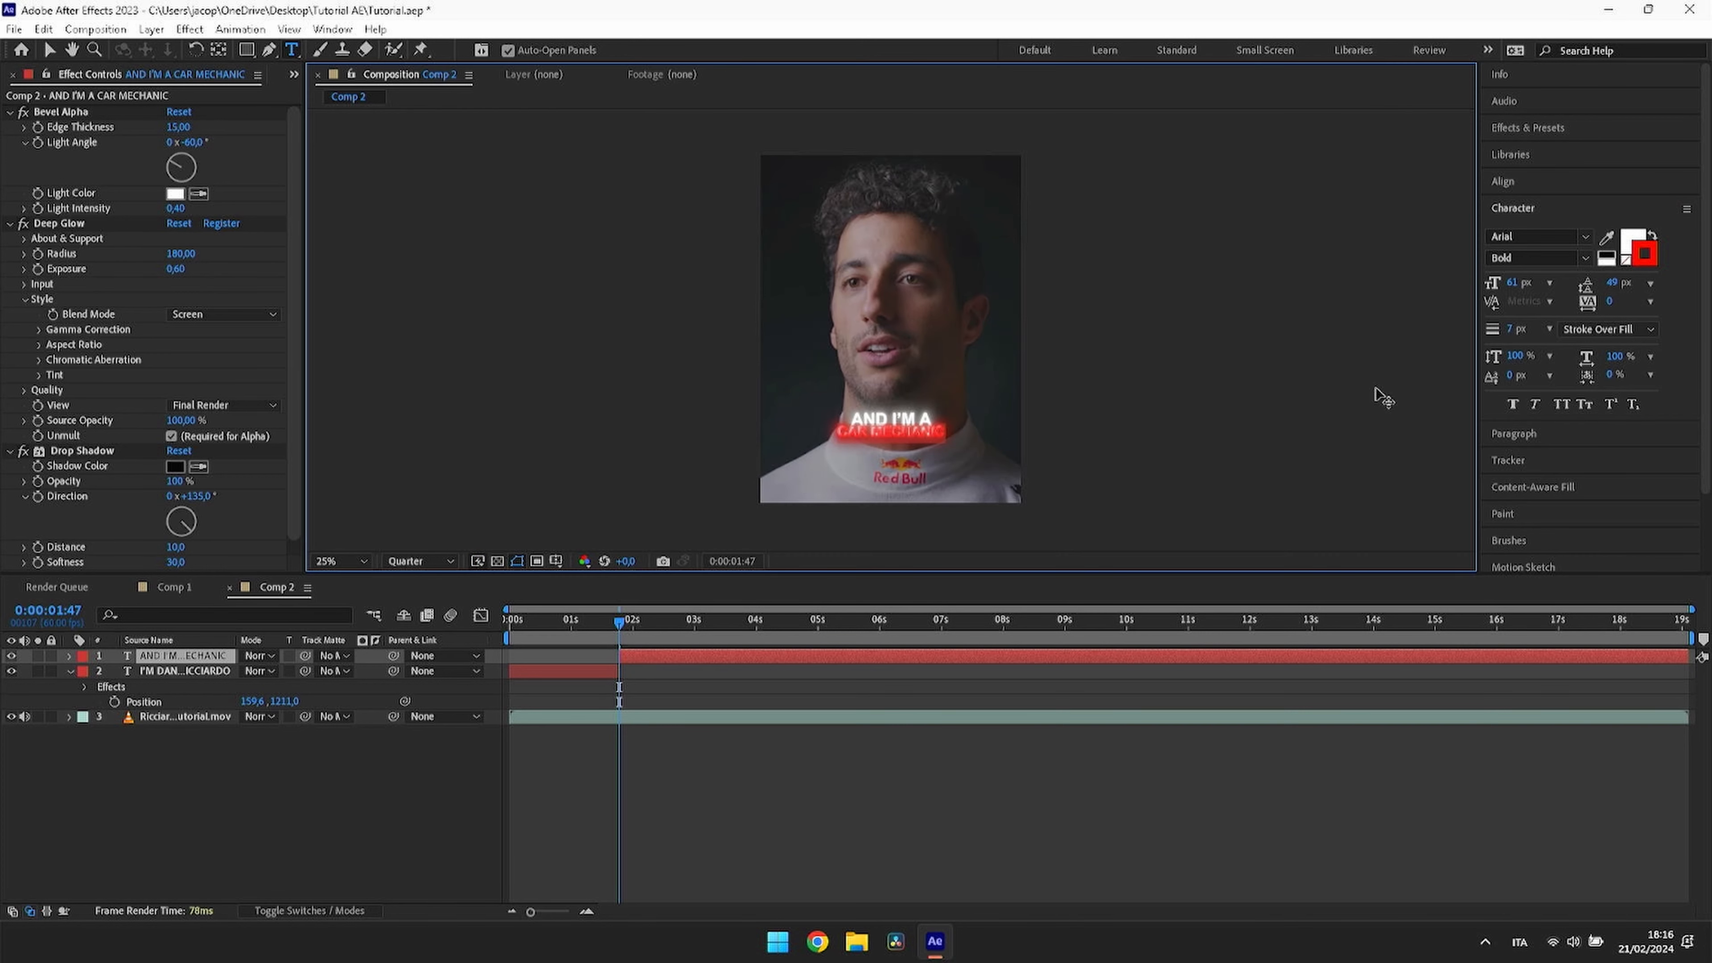
# Step: Change the "CAR MECHANIC" line to no fill with only a red stroke, 4 px wide
pyautogui.click(1652, 237)
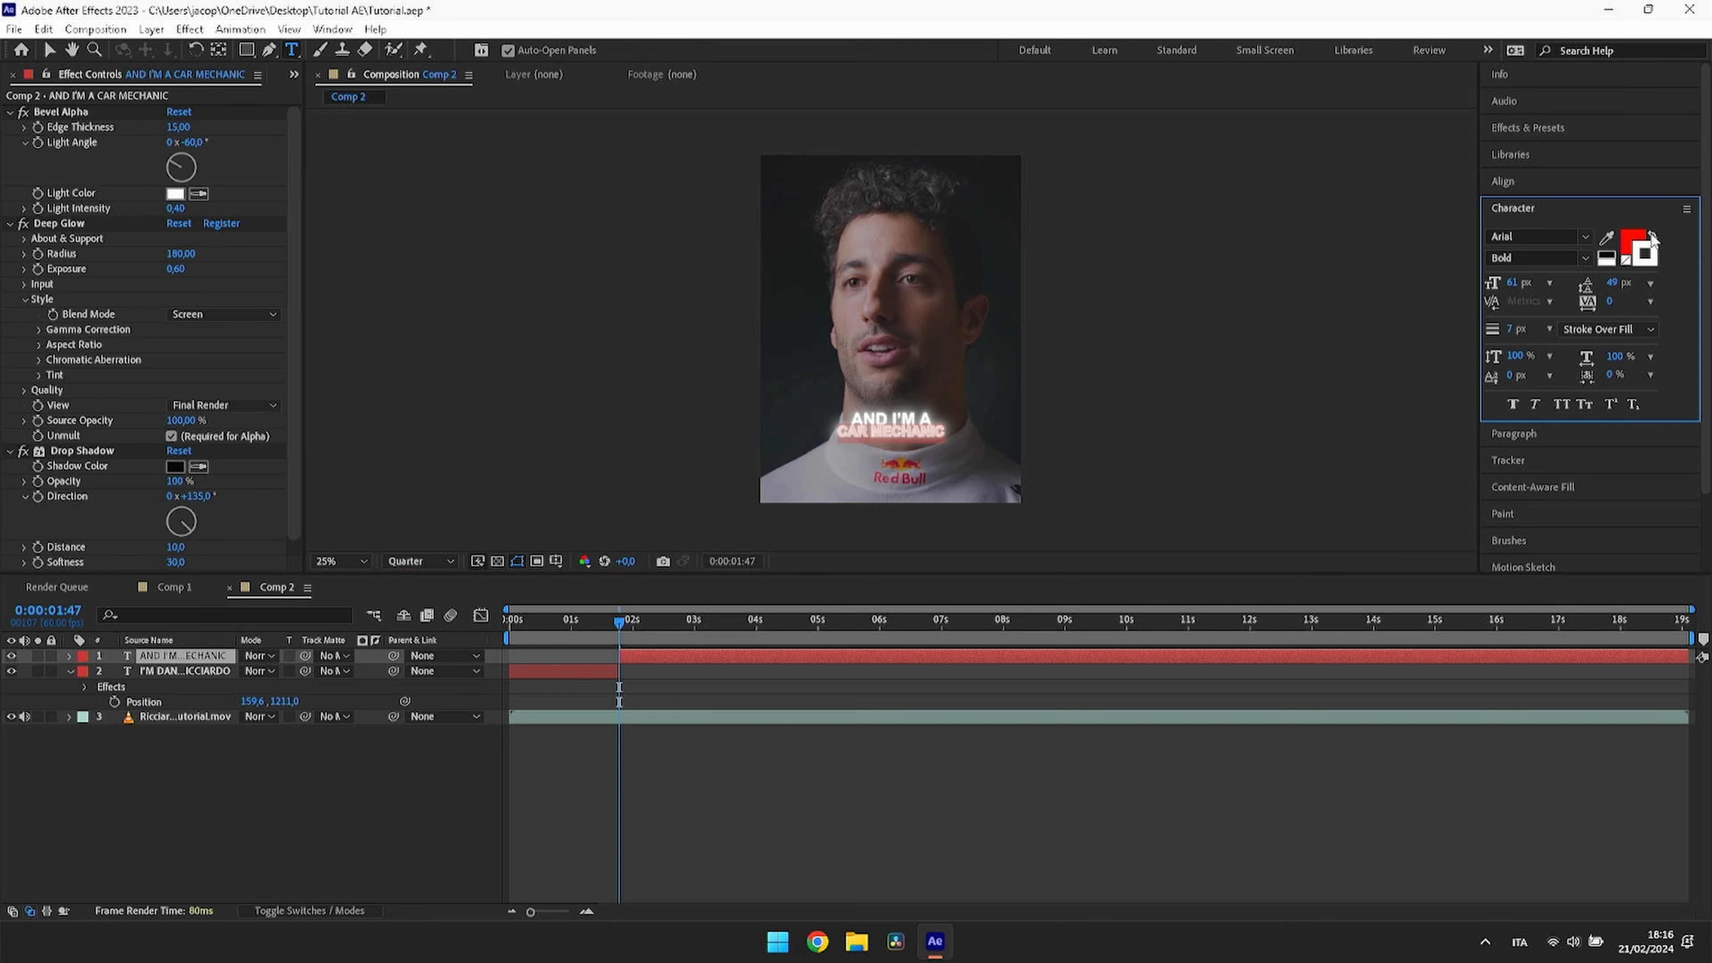
pyautogui.click(958, 429)
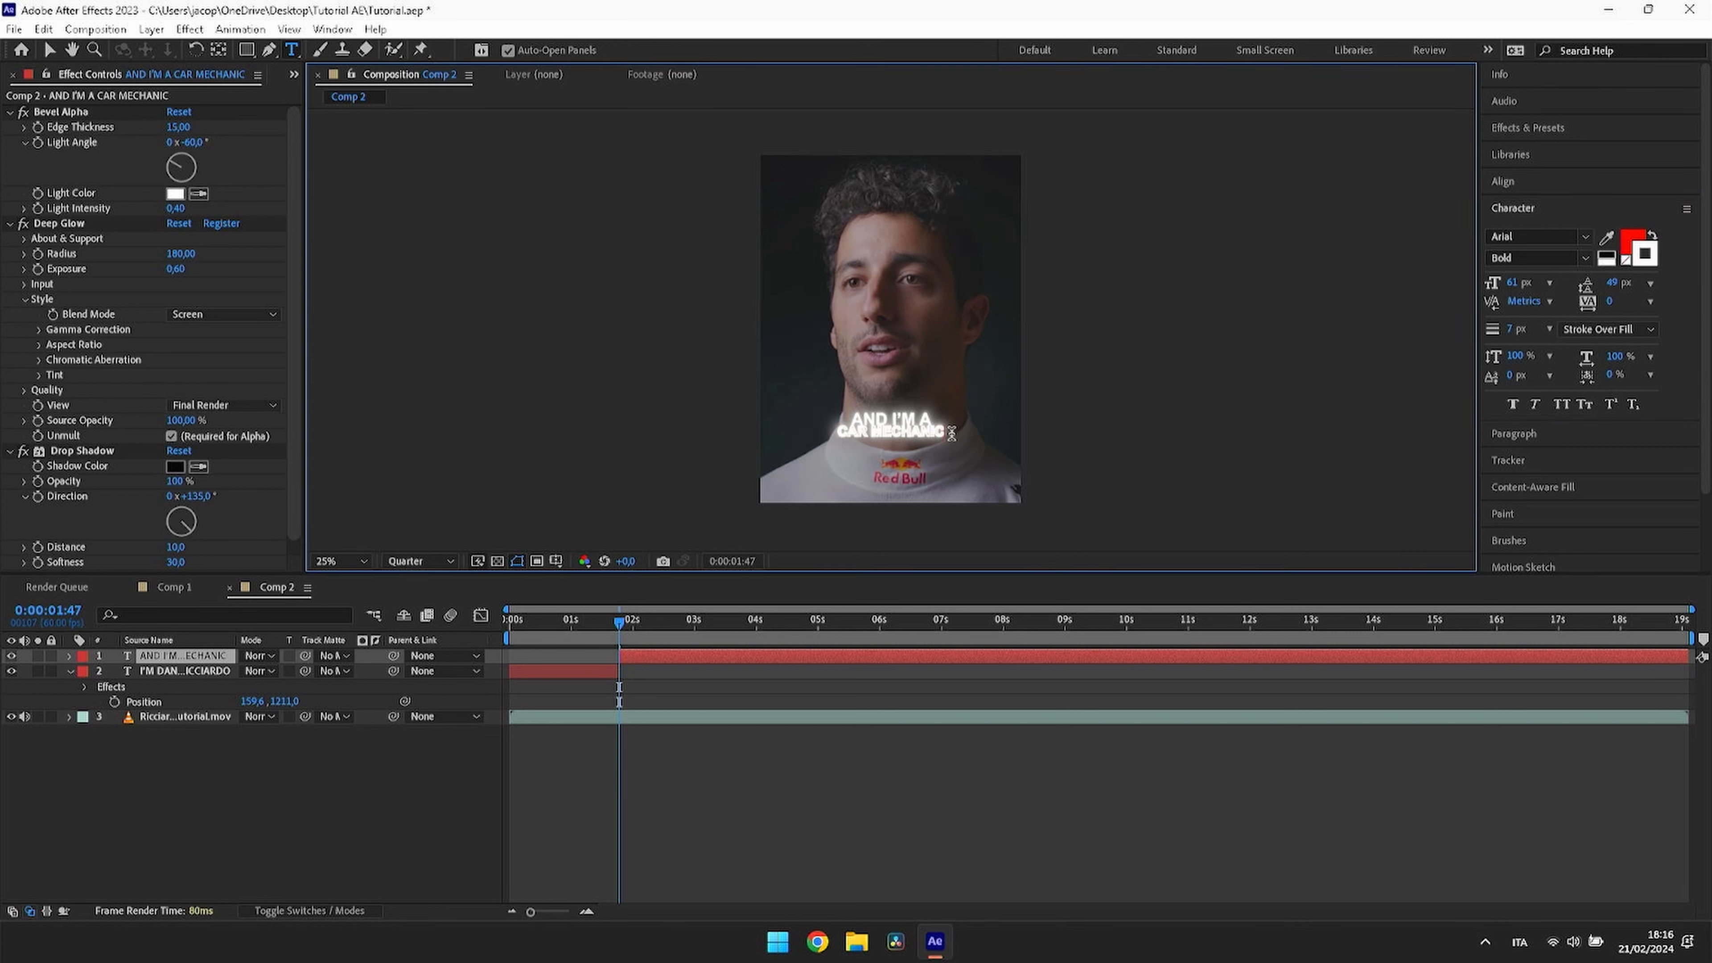
pyautogui.moveTo(951, 433); pyautogui.dragTo(826, 429)
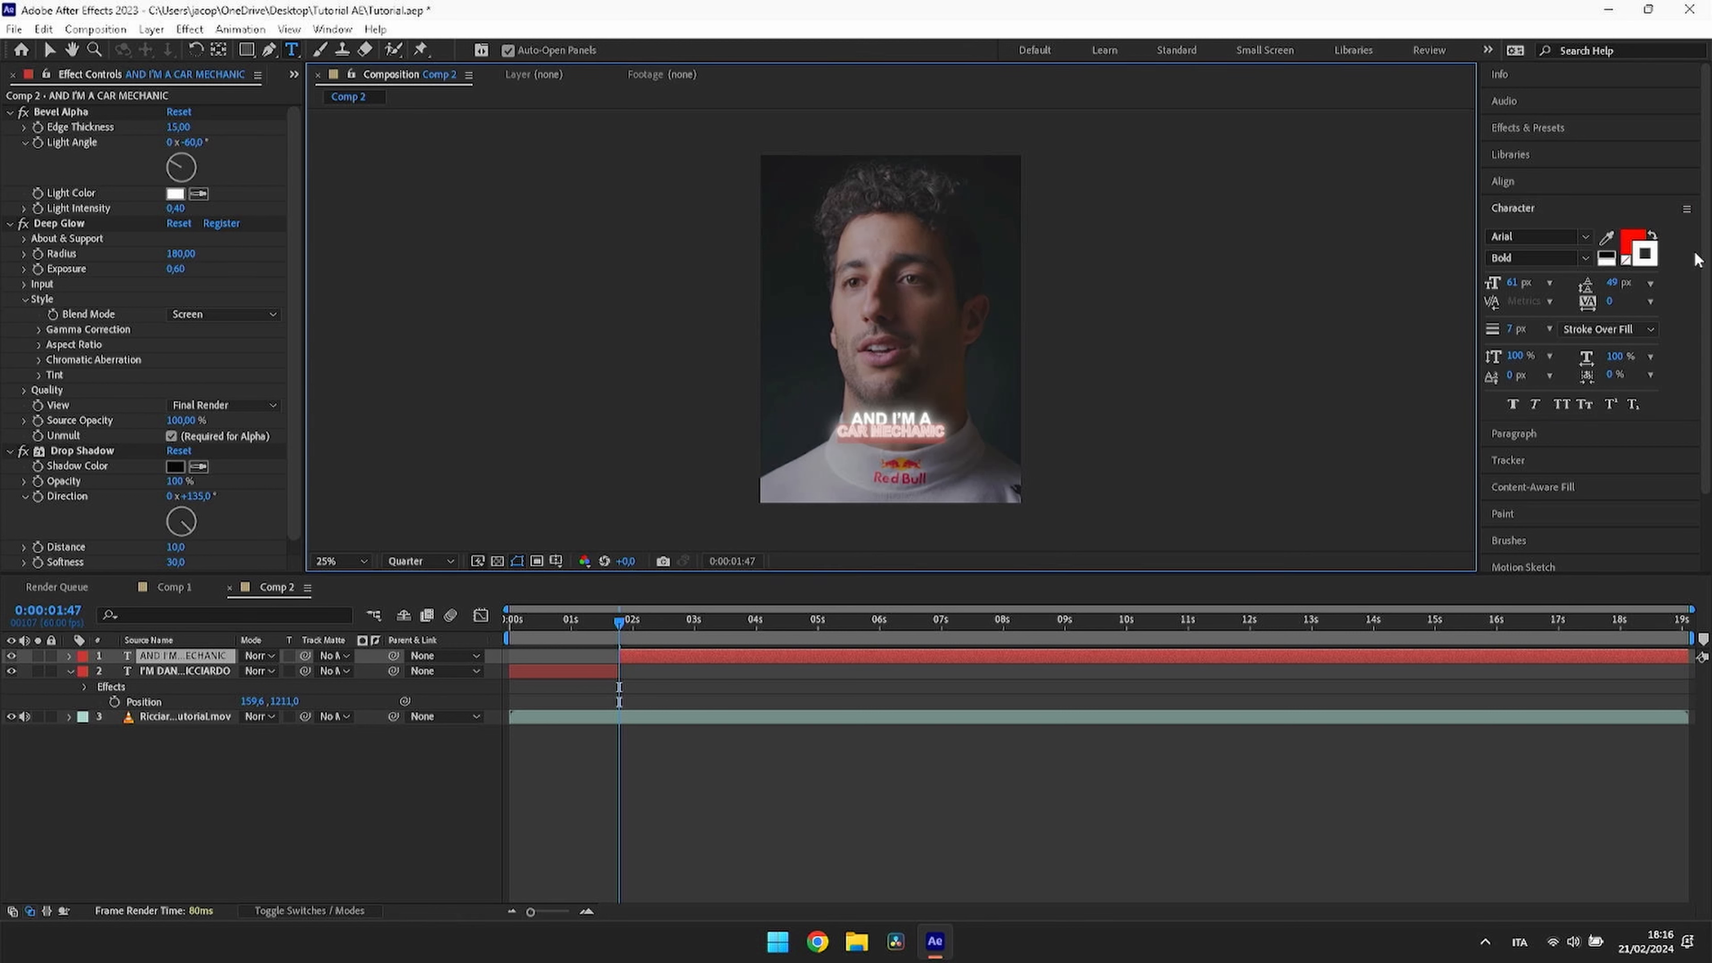
pyautogui.click(1626, 261)
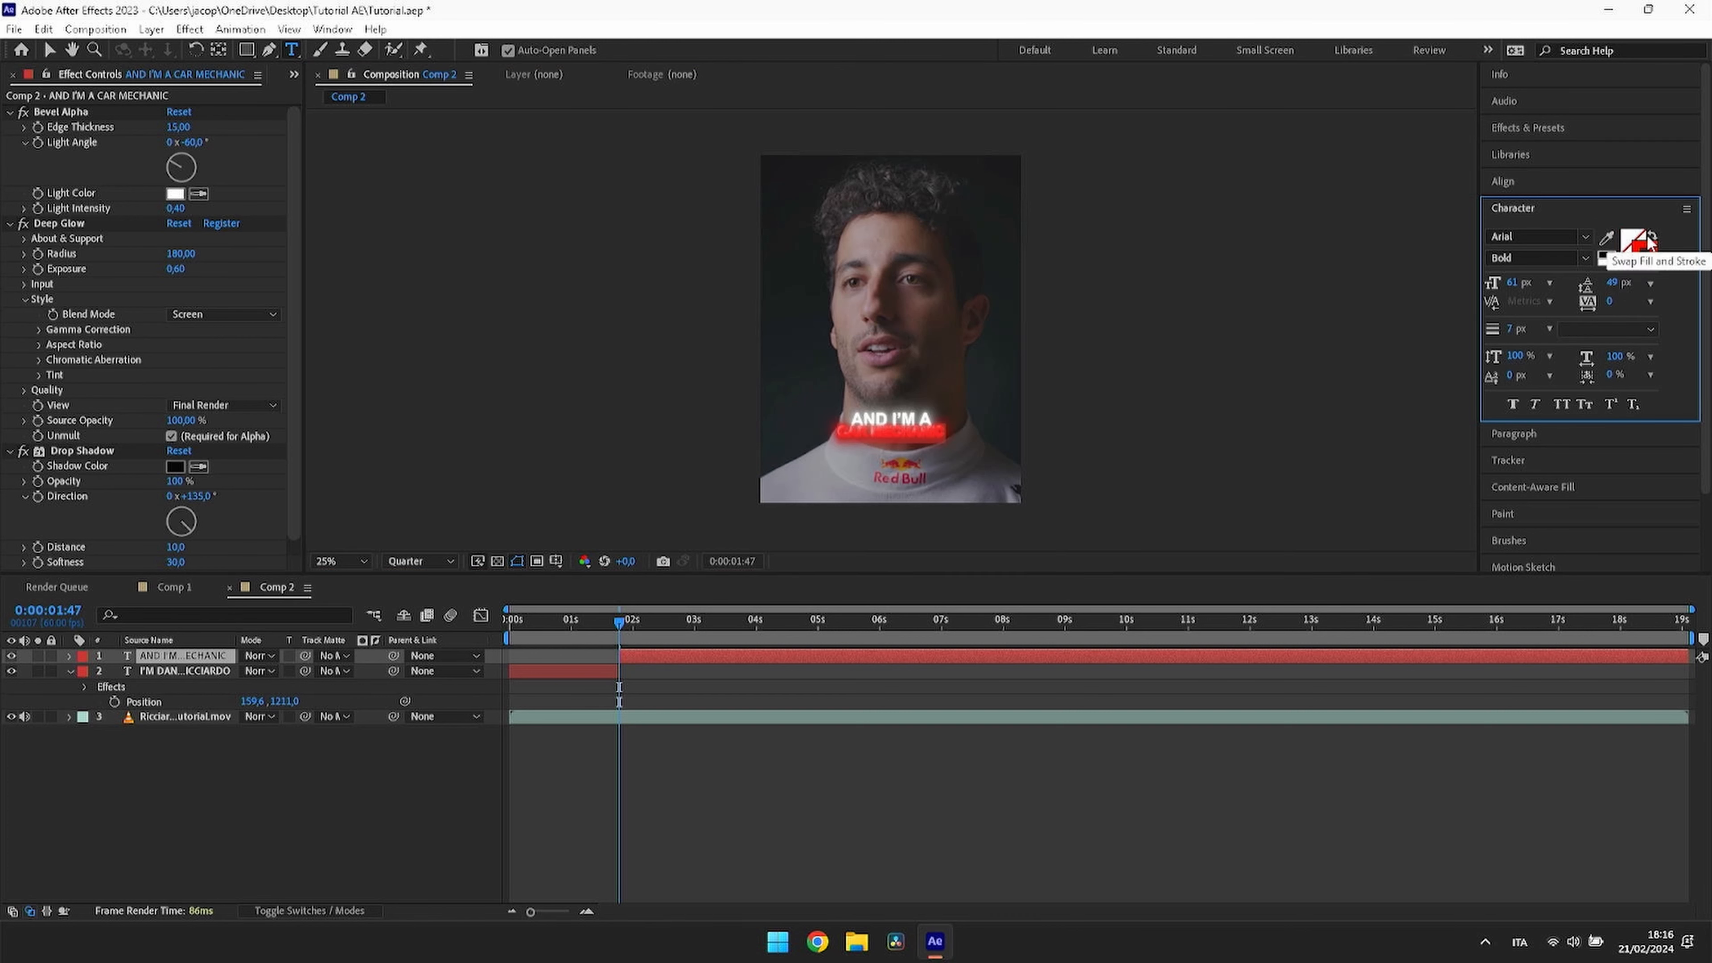
pyautogui.click(1650, 237)
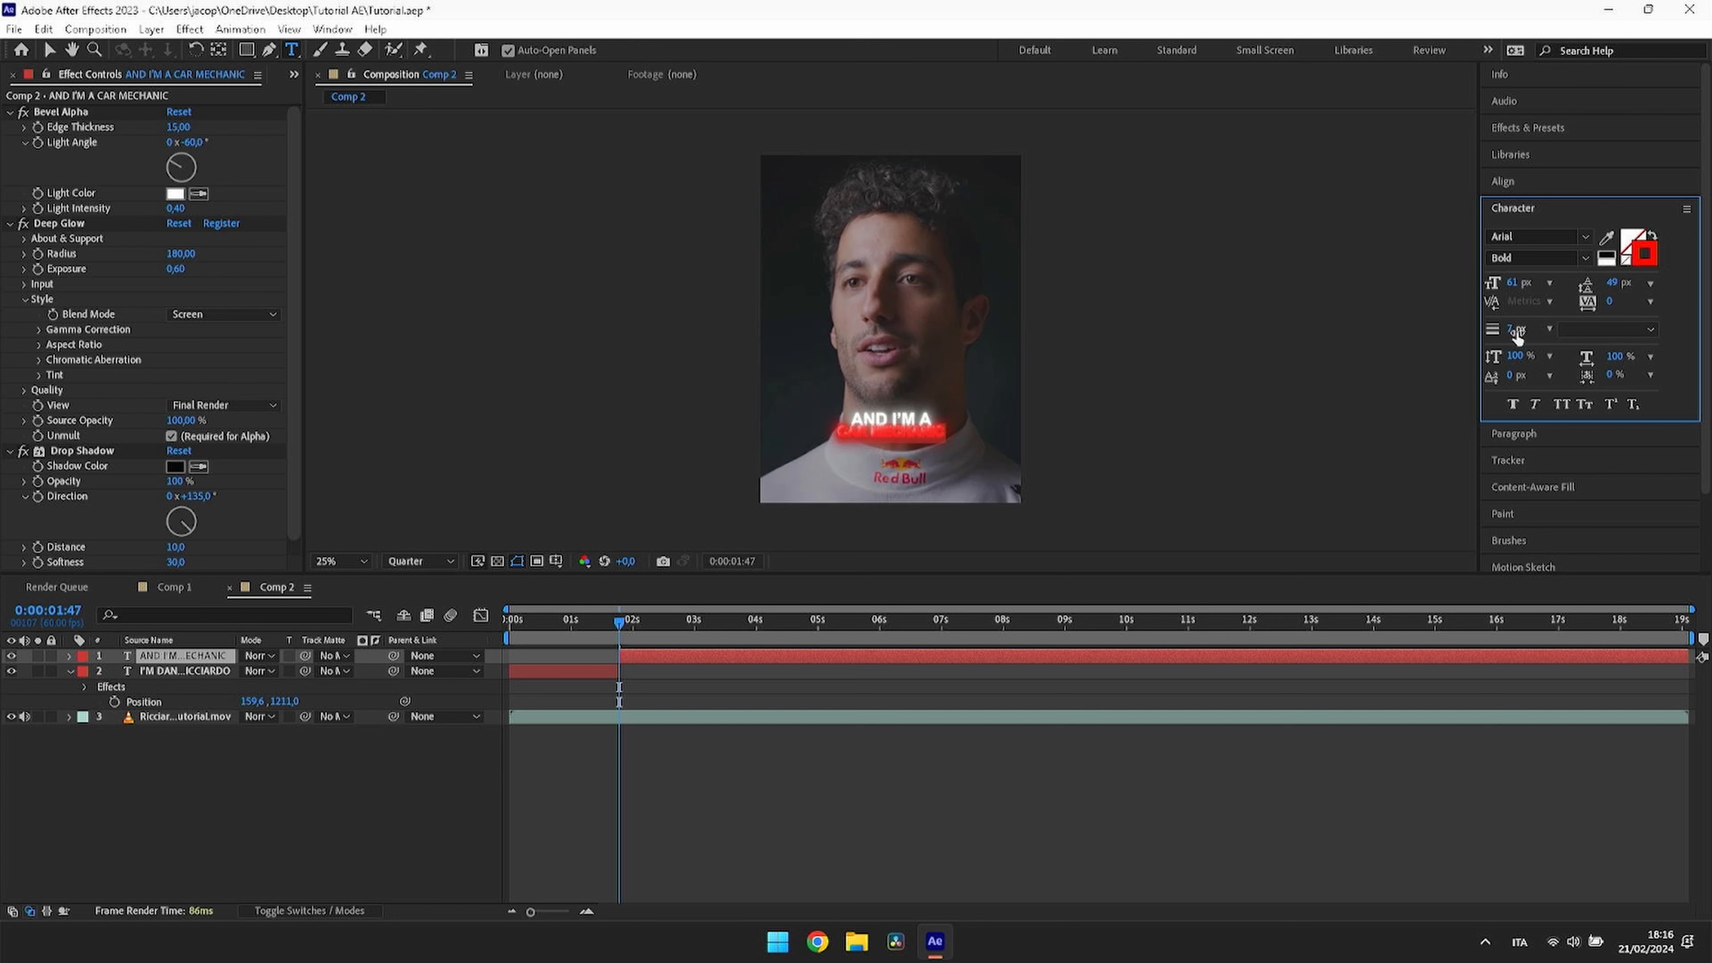
pyautogui.moveTo(1513, 330); pyautogui.dragTo(1505, 331)
pyautogui.click(937, 435)
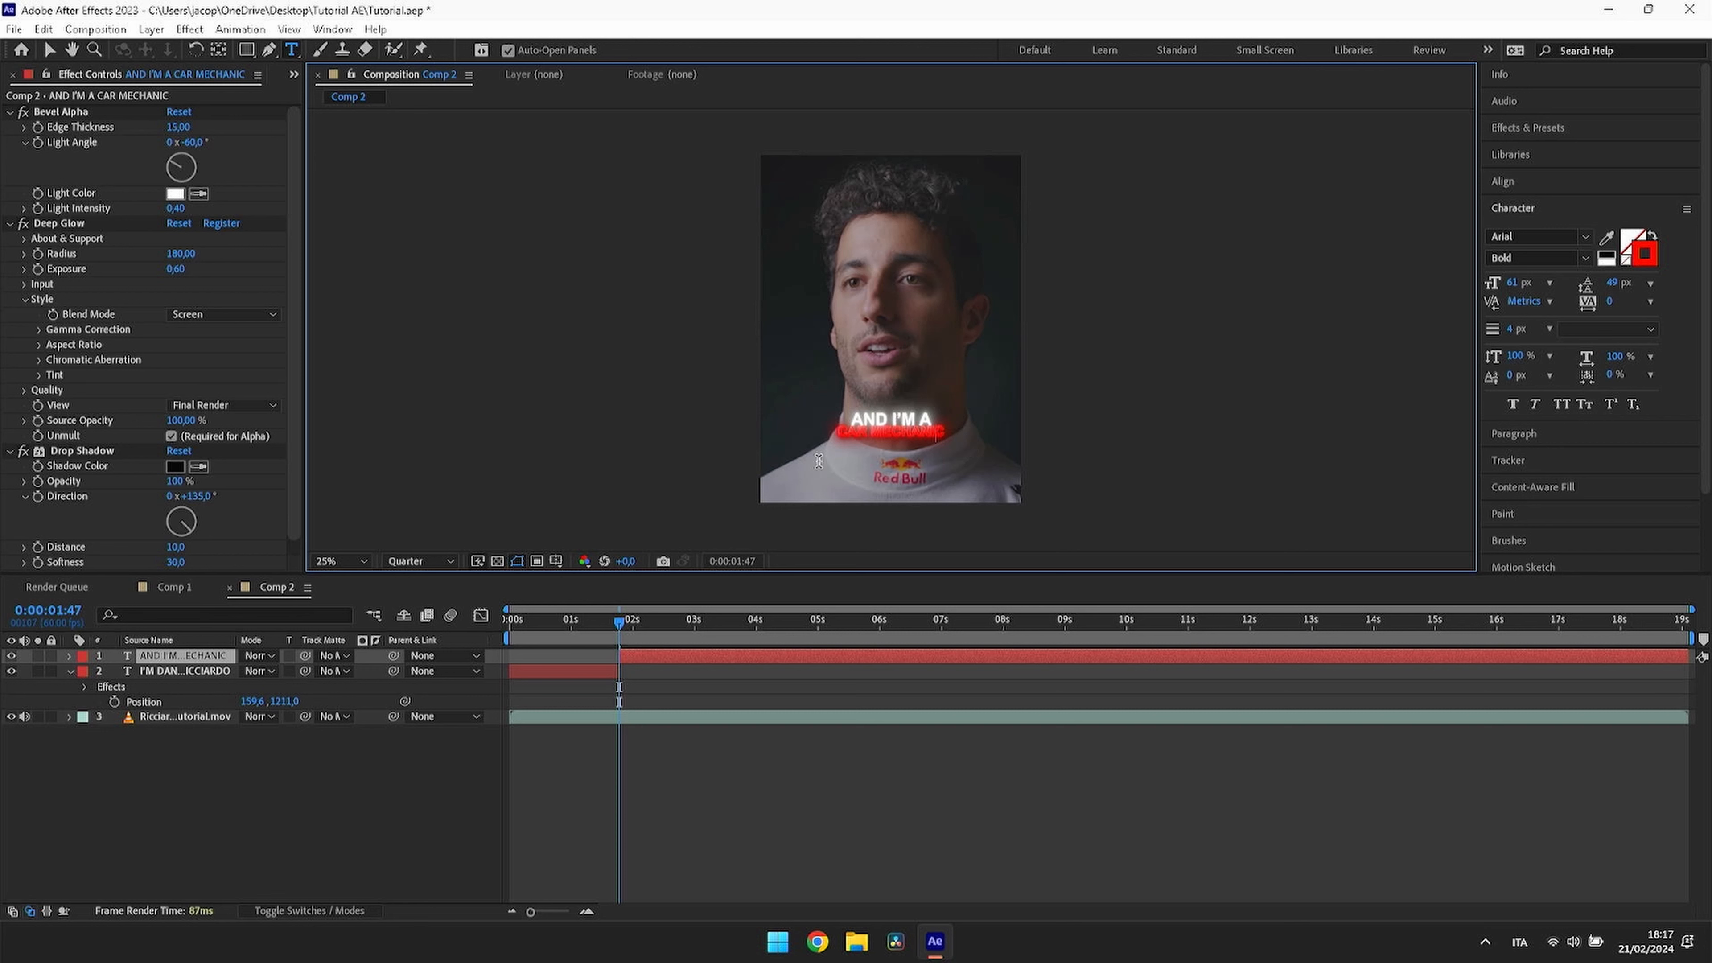
# Step: Scale the two-line "AND I'M A CAR MECHANIC" caption layer to 121%
pyautogui.click(781, 660)
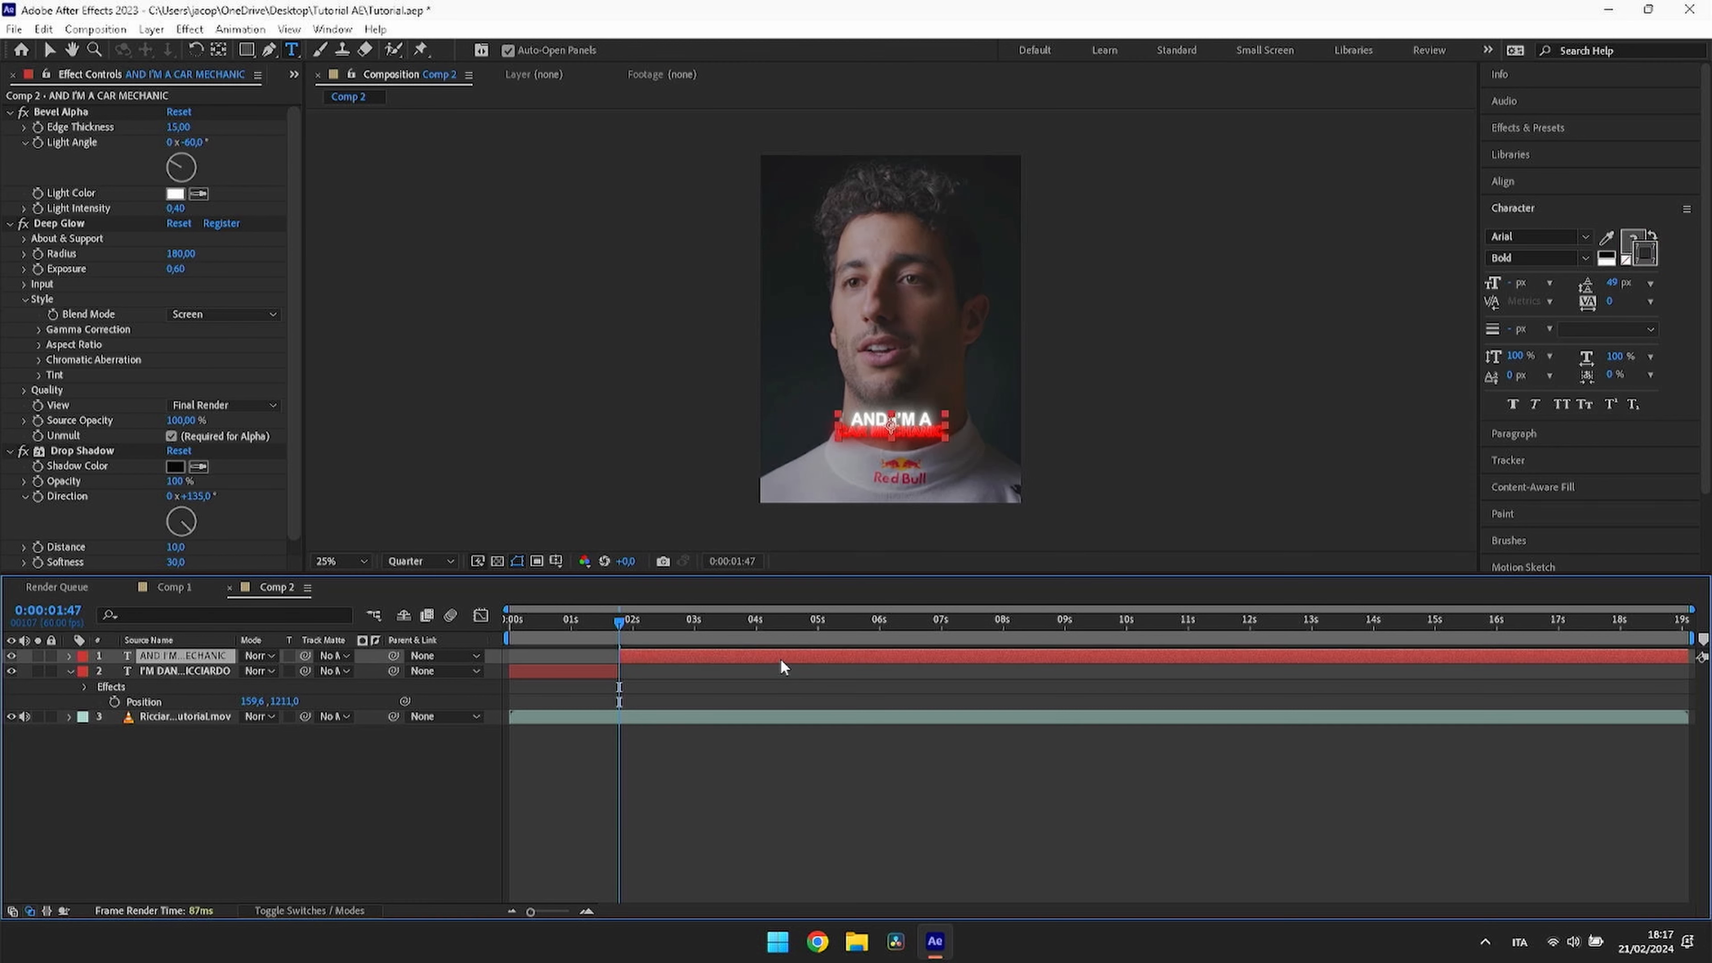
pyautogui.press('s')
pyautogui.moveTo(273, 671); pyautogui.dragTo(281, 670)
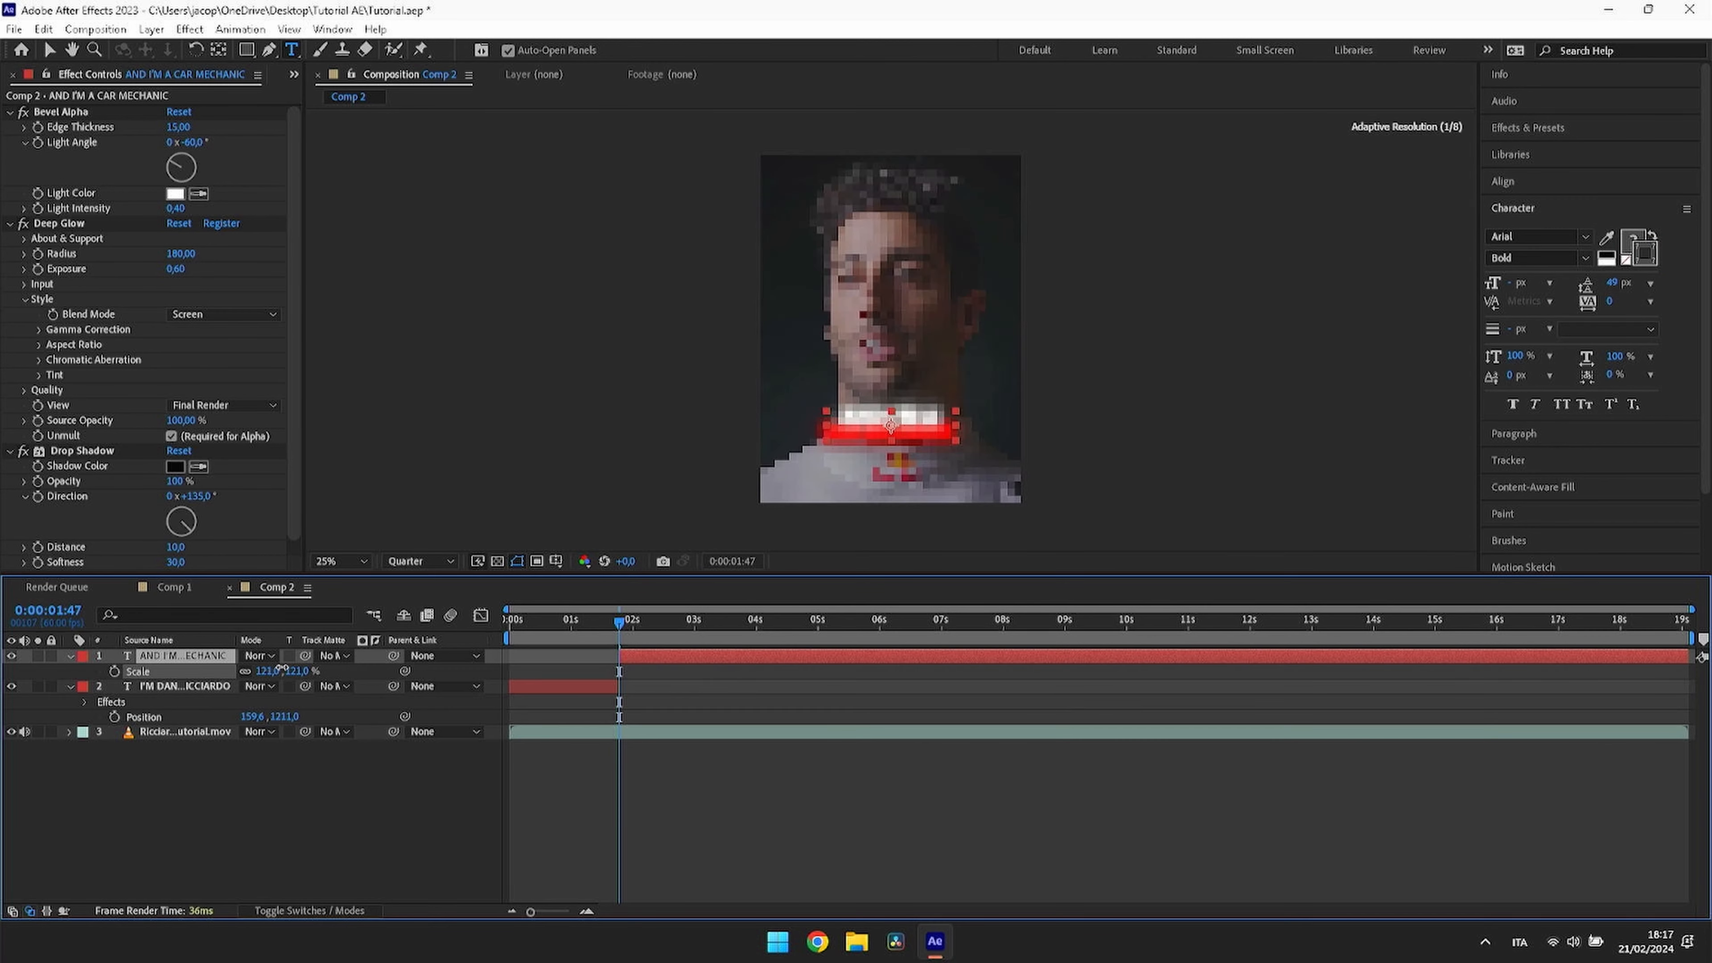
pyautogui.click(809, 870)
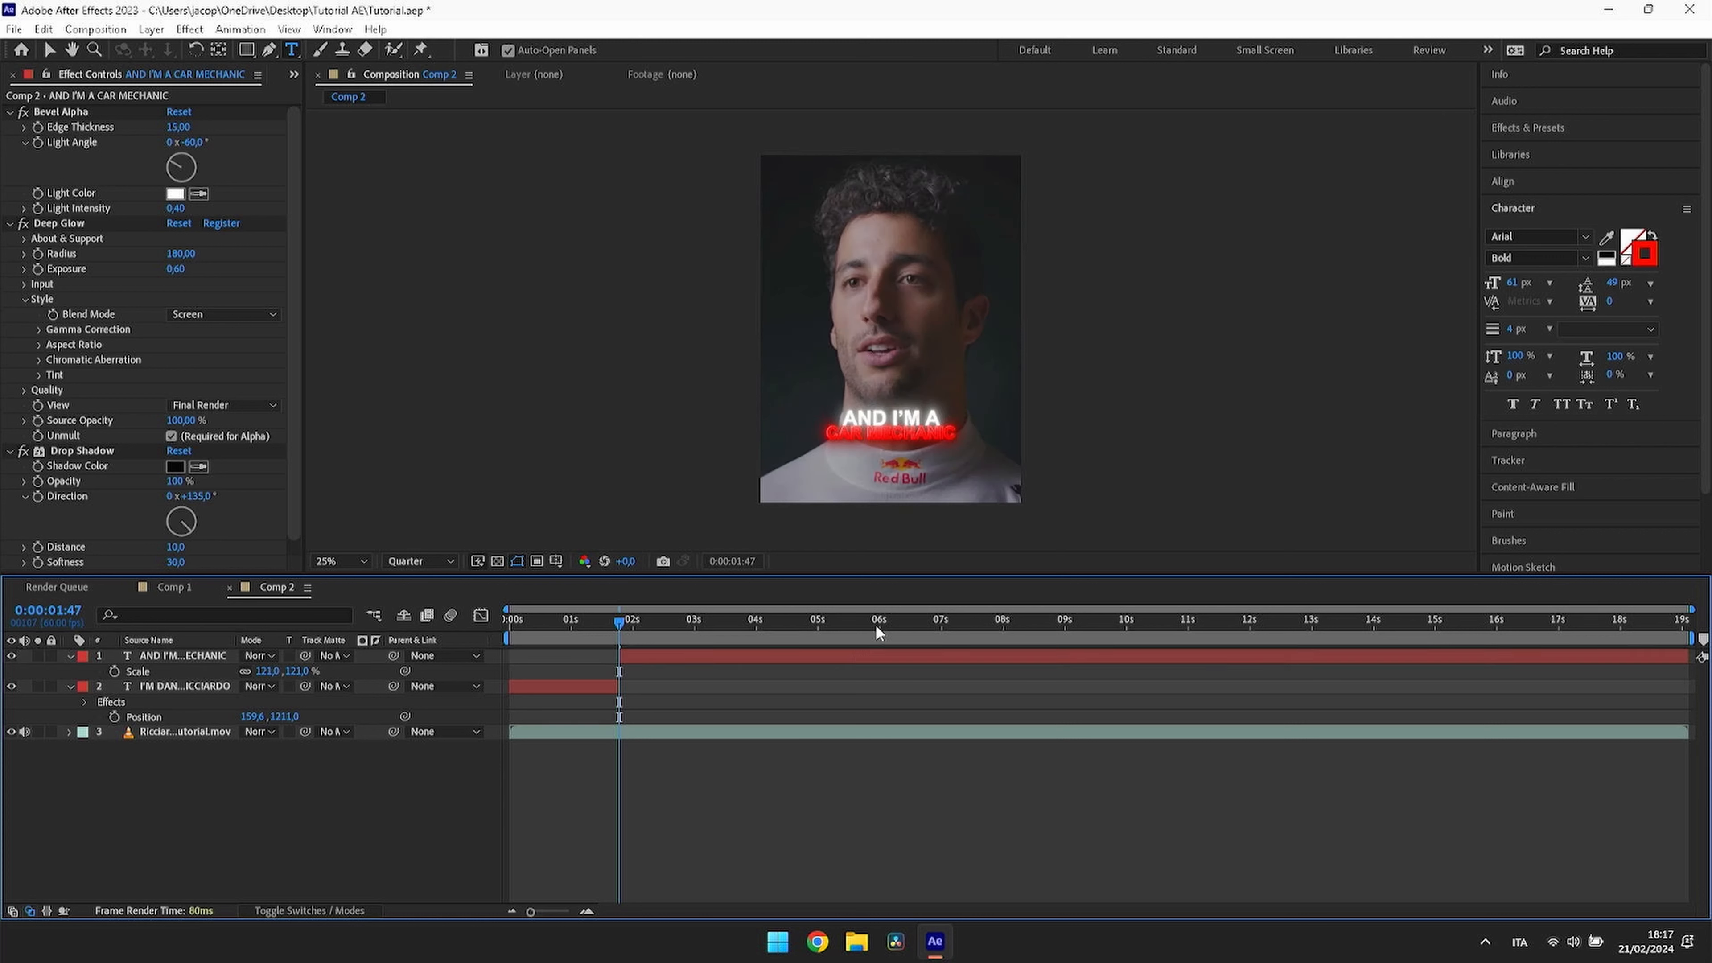
# Step: Set the stroke width of the "CAR MECHANIC" line to 3 px
pyautogui.click(800, 654)
pyautogui.doubleClick(799, 652)
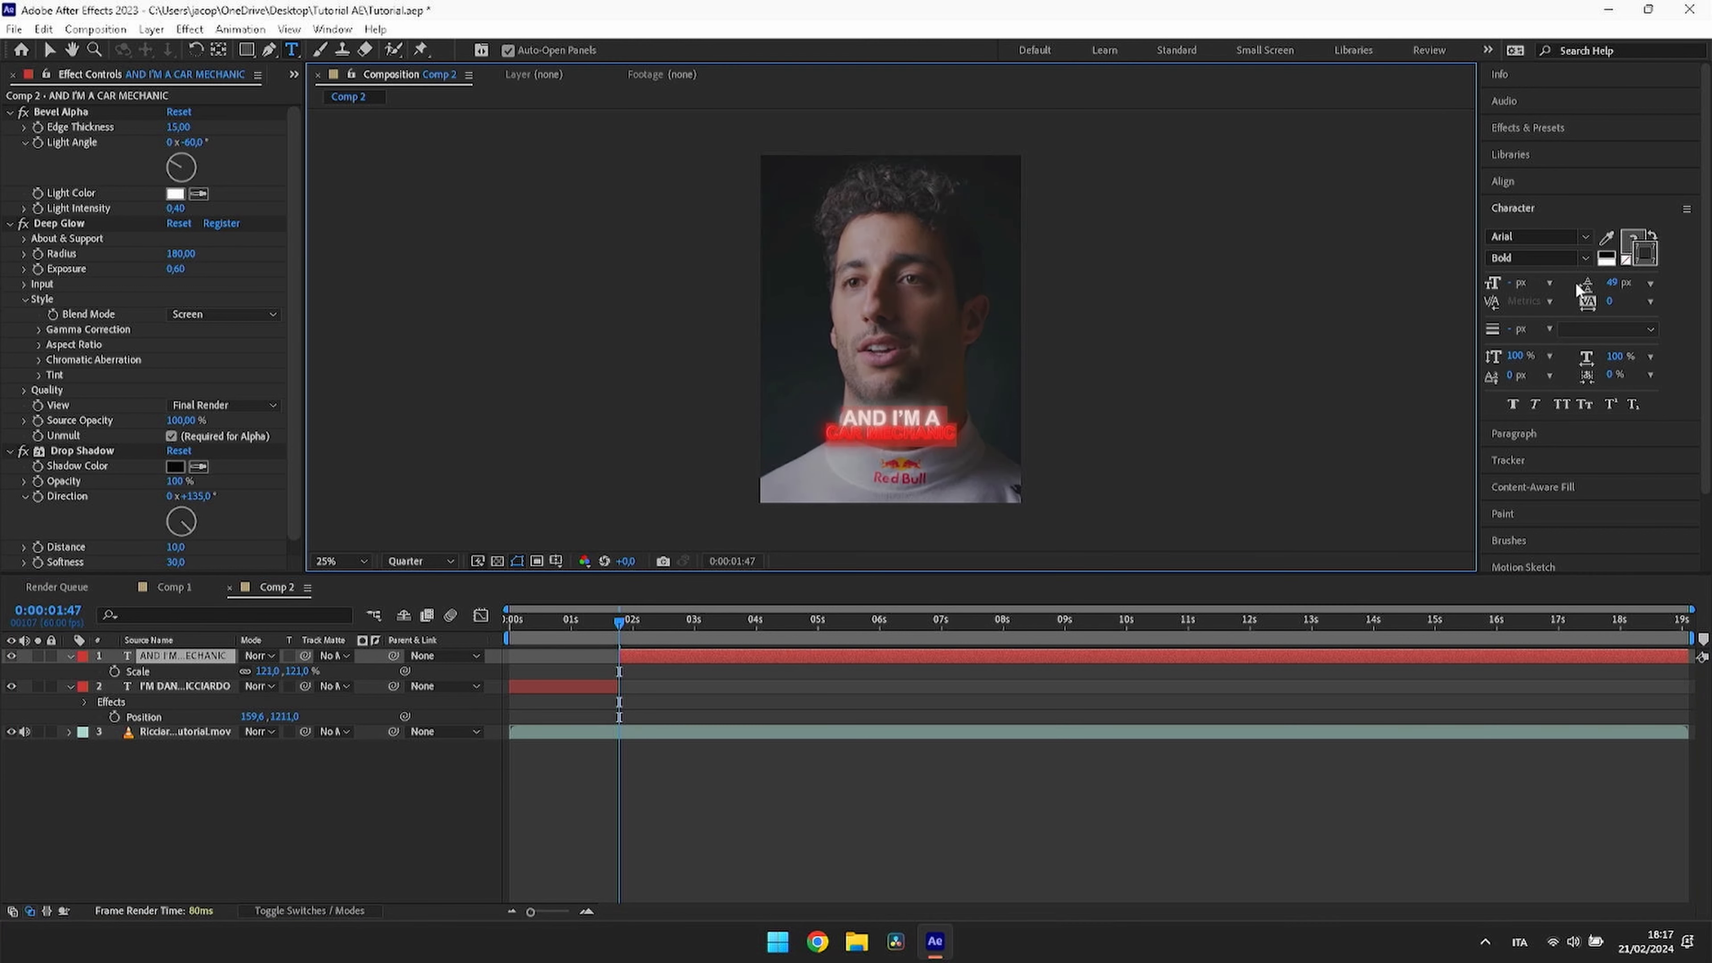
pyautogui.click(933, 419)
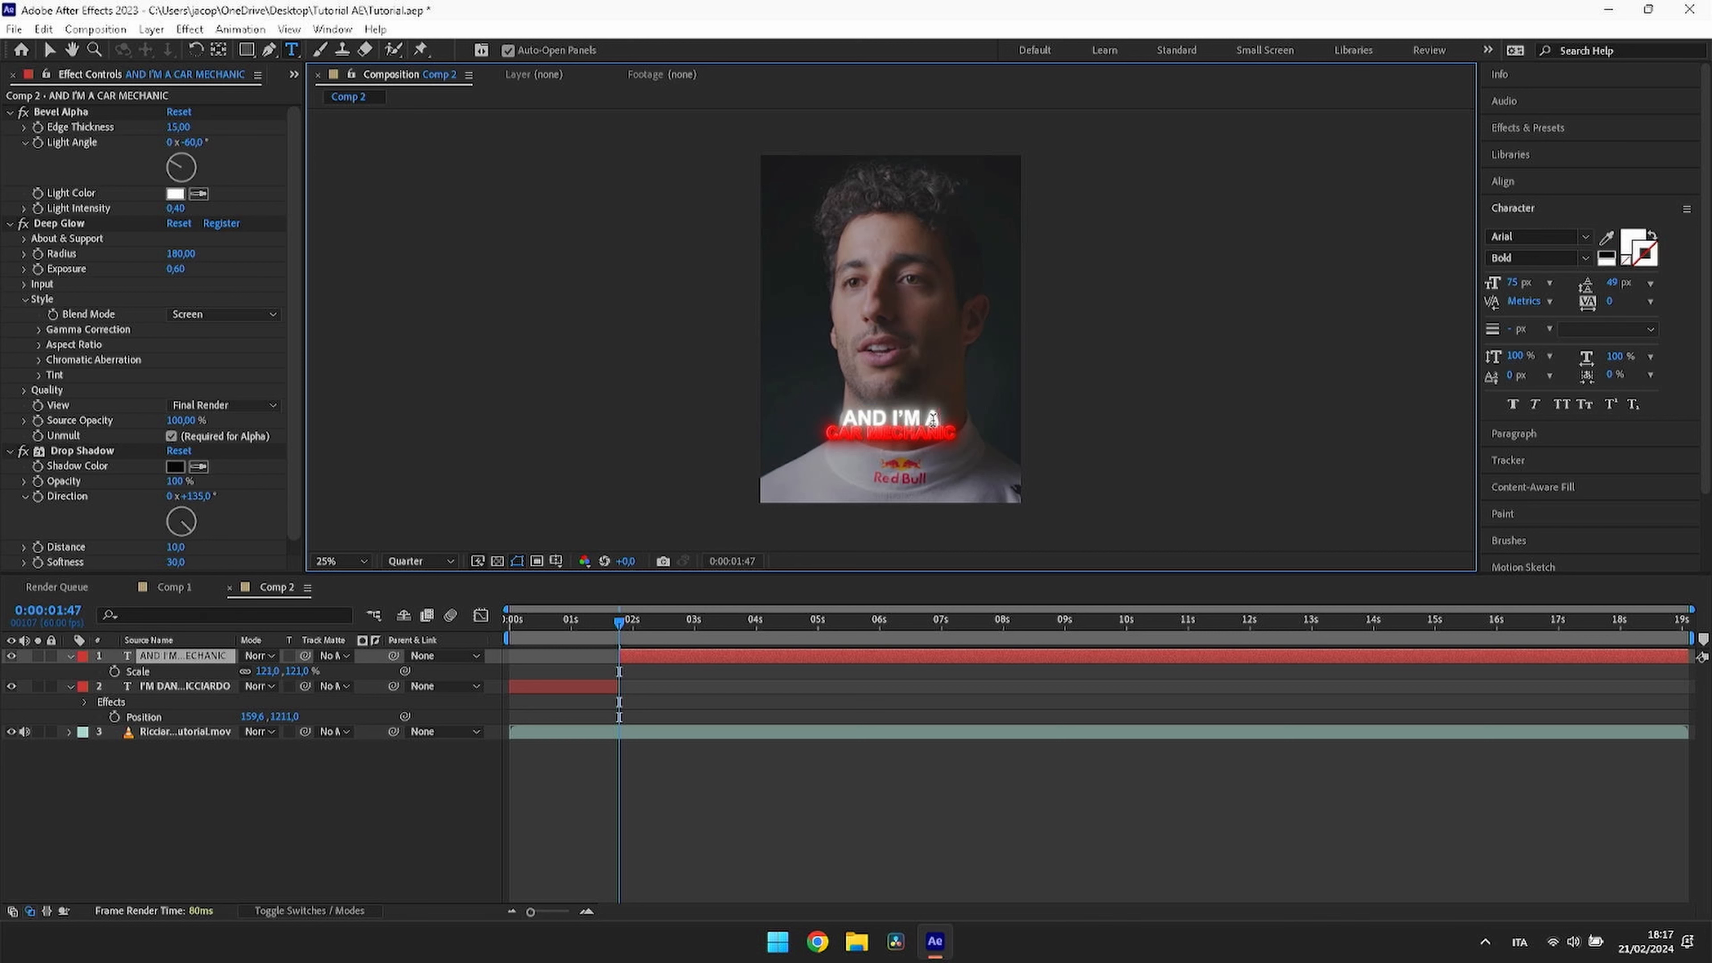
pyautogui.moveTo(956, 434); pyautogui.dragTo(819, 438)
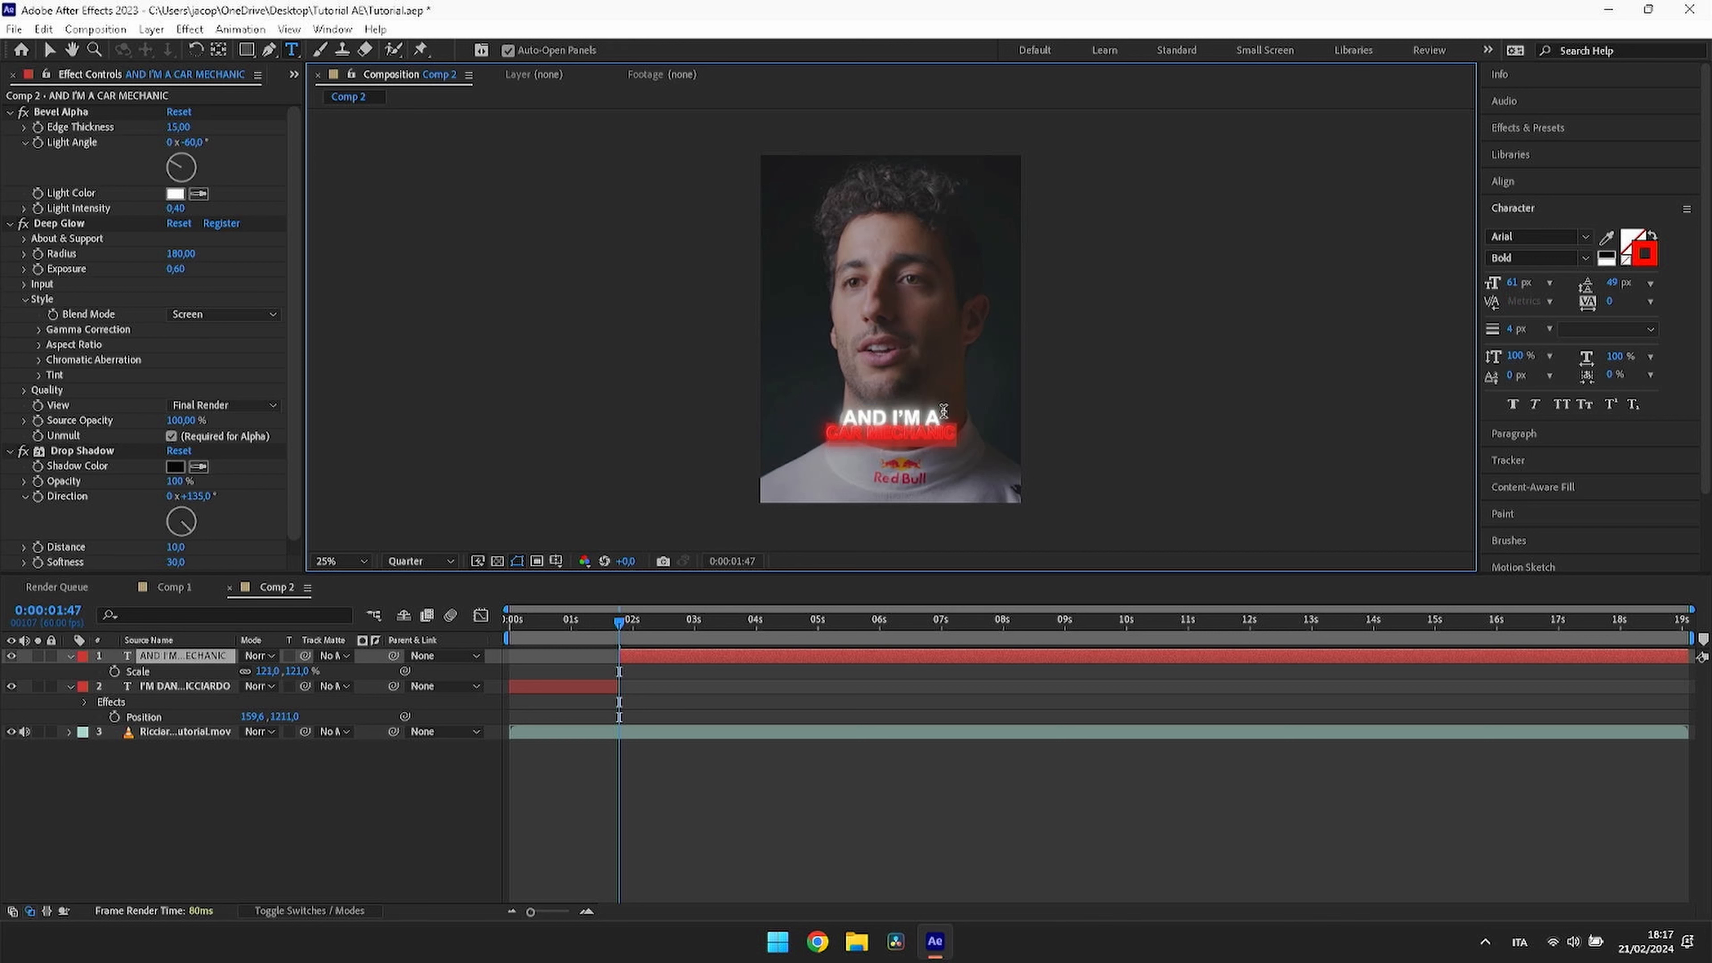
pyautogui.moveTo(1510, 334); pyautogui.dragTo(1508, 347)
pyautogui.click(1513, 330)
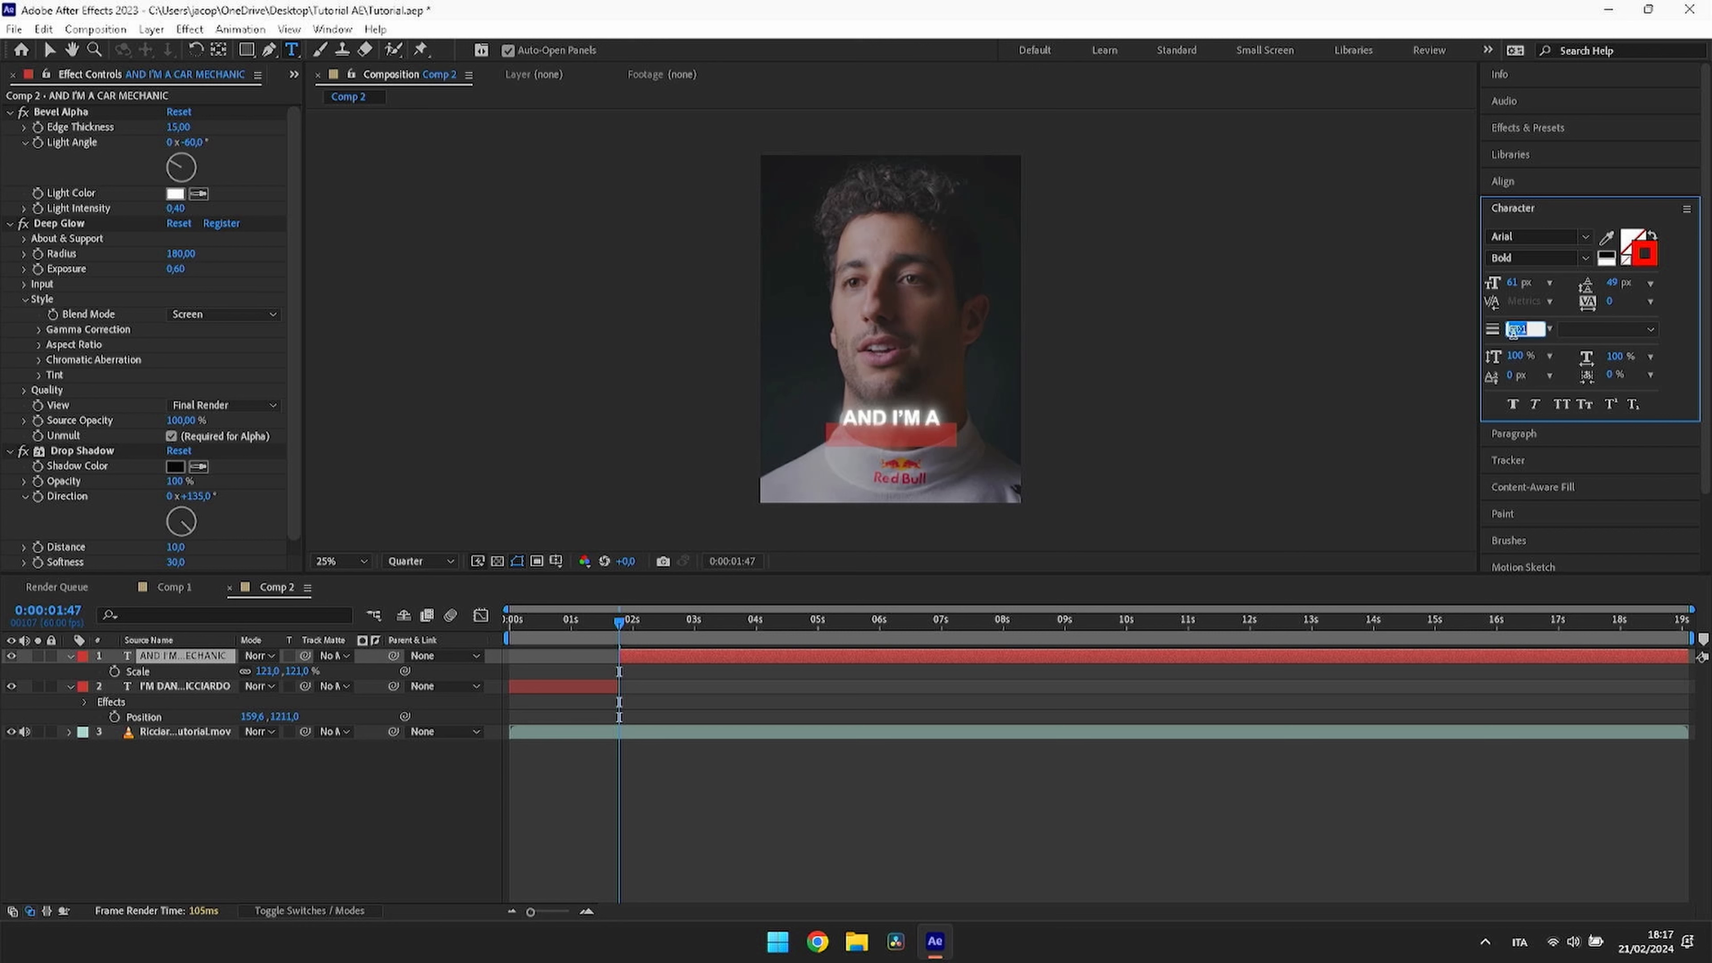
pyautogui.write('3')
pyautogui.press('Return')
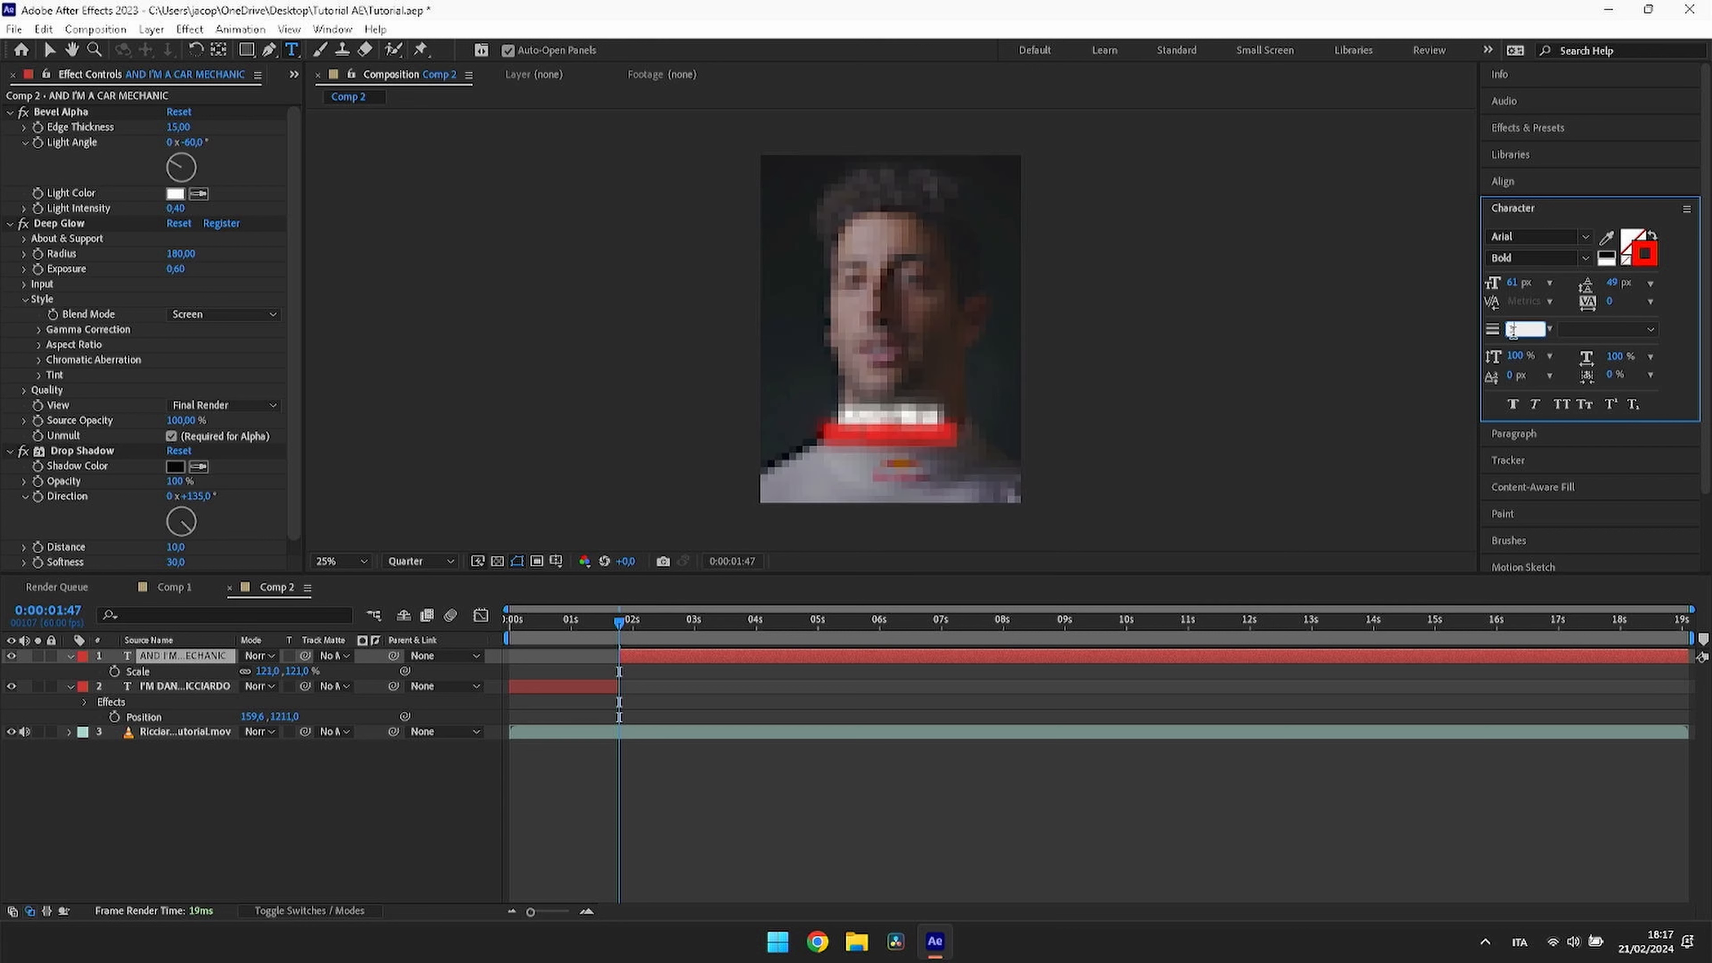
# Step: Fill the "CAR MECHANIC" line with white, FFFFFF
pyautogui.click(954, 439)
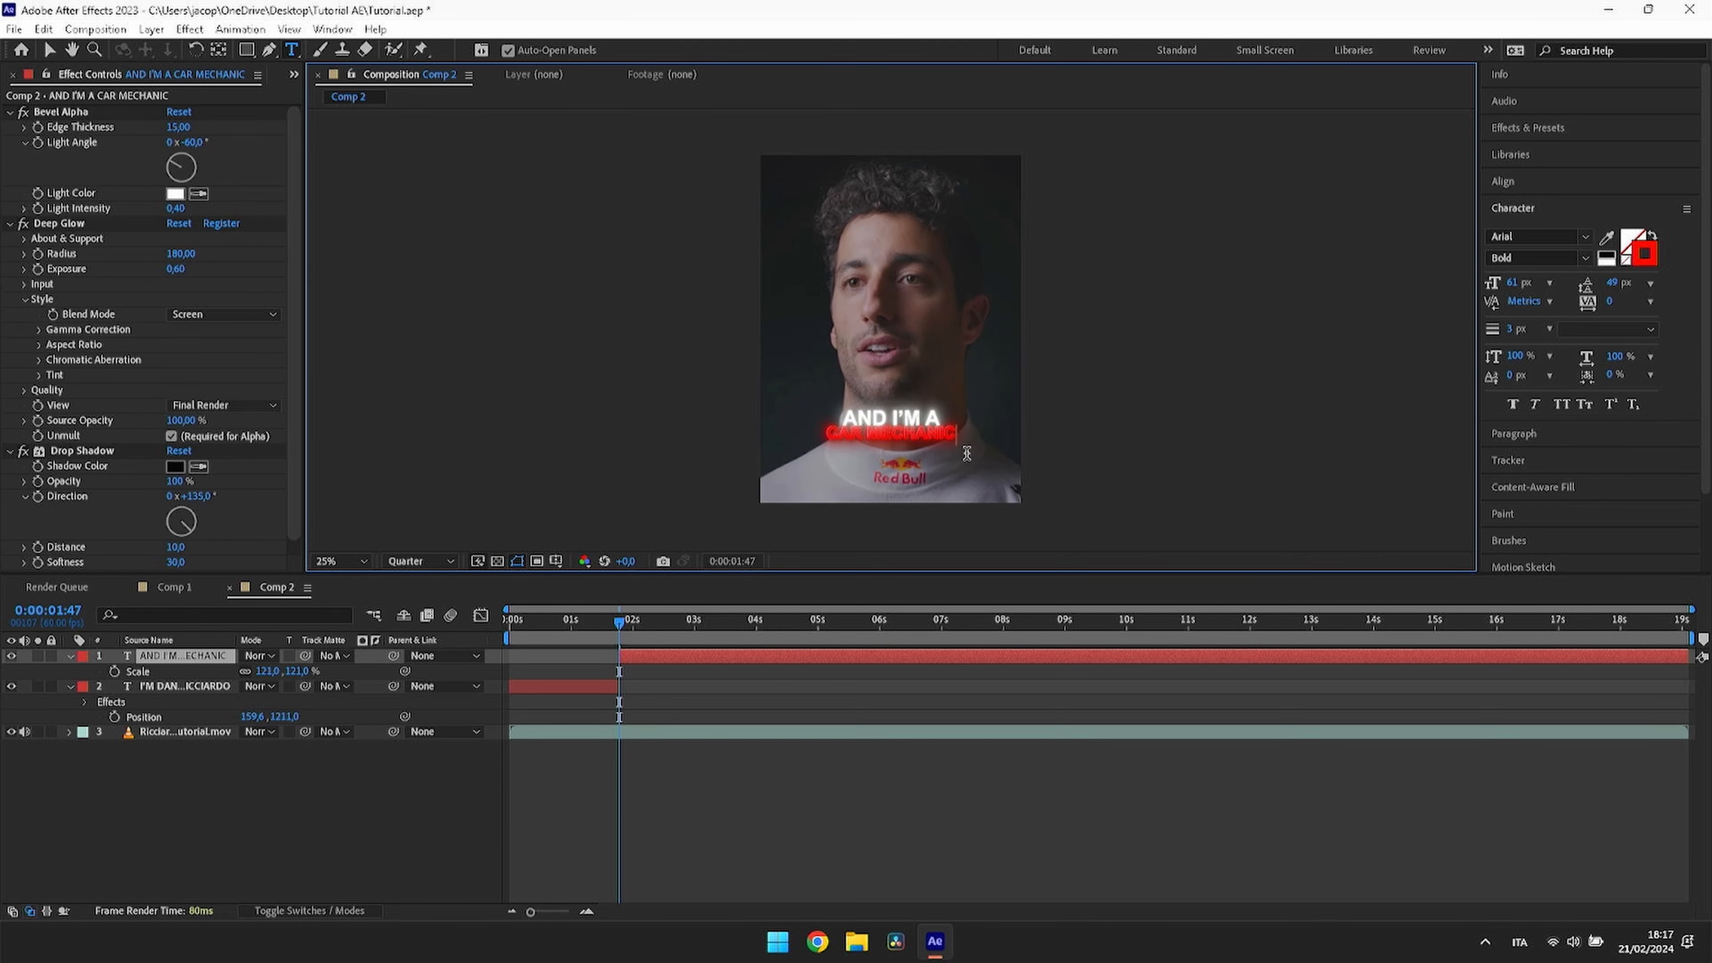
pyautogui.moveTo(964, 442); pyautogui.dragTo(824, 437)
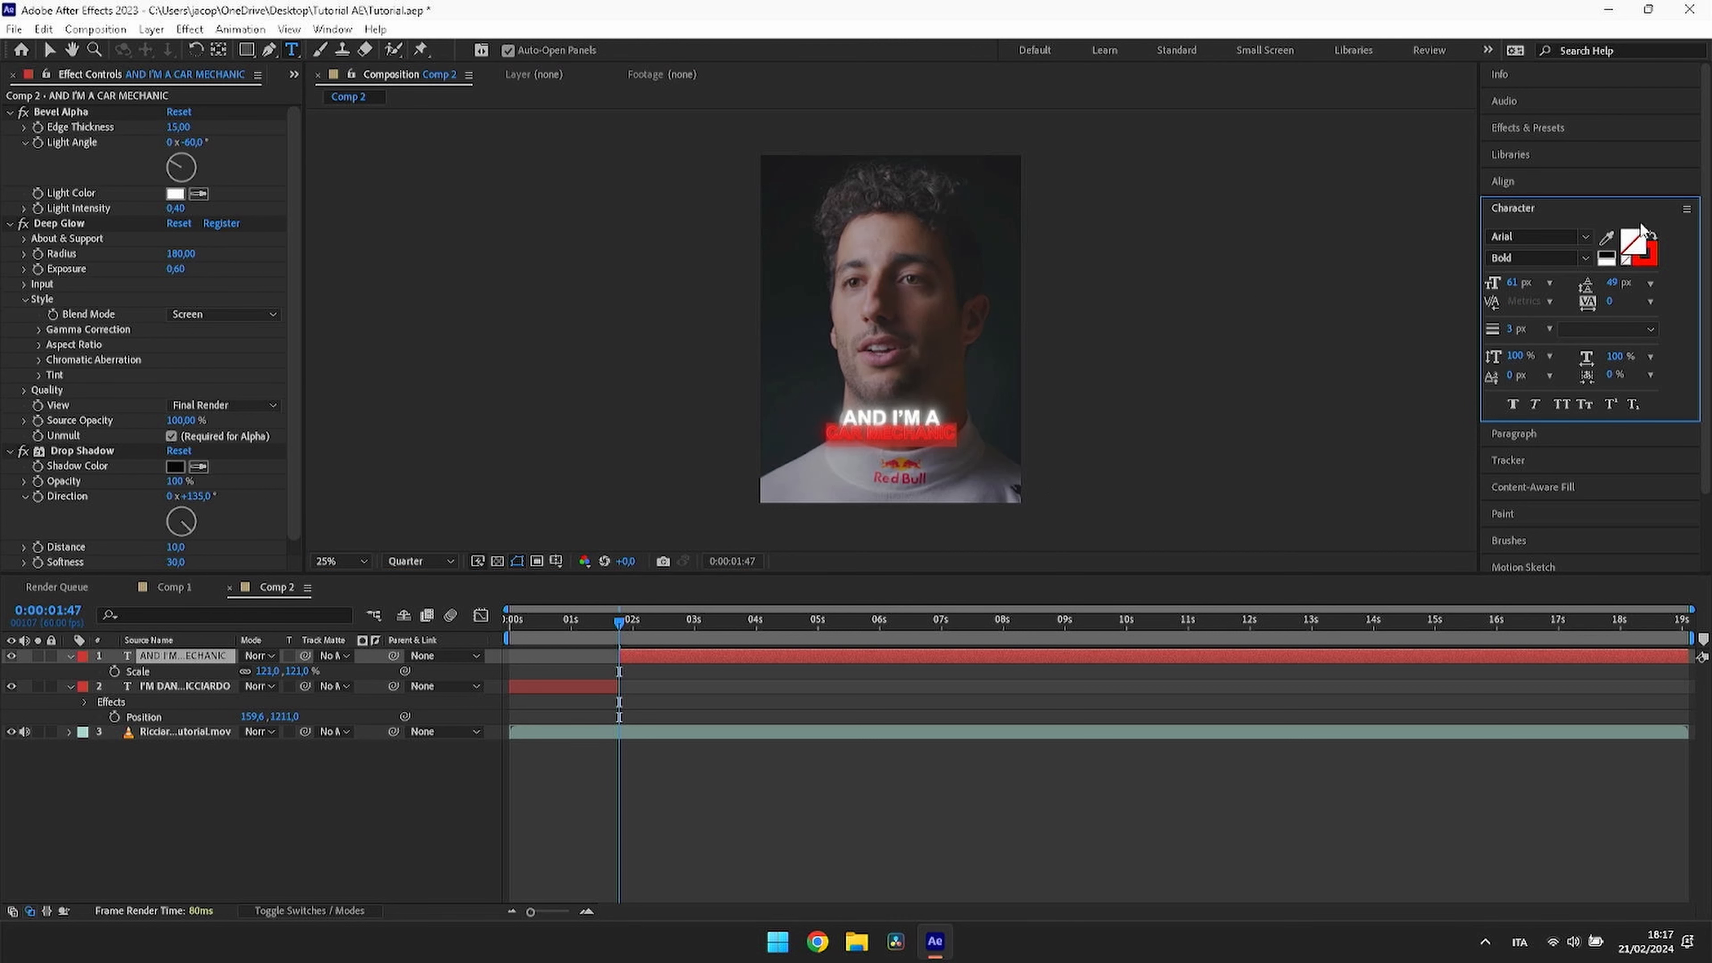
pyautogui.click(1642, 244)
pyautogui.moveTo(646, 432); pyautogui.dragTo(645, 294)
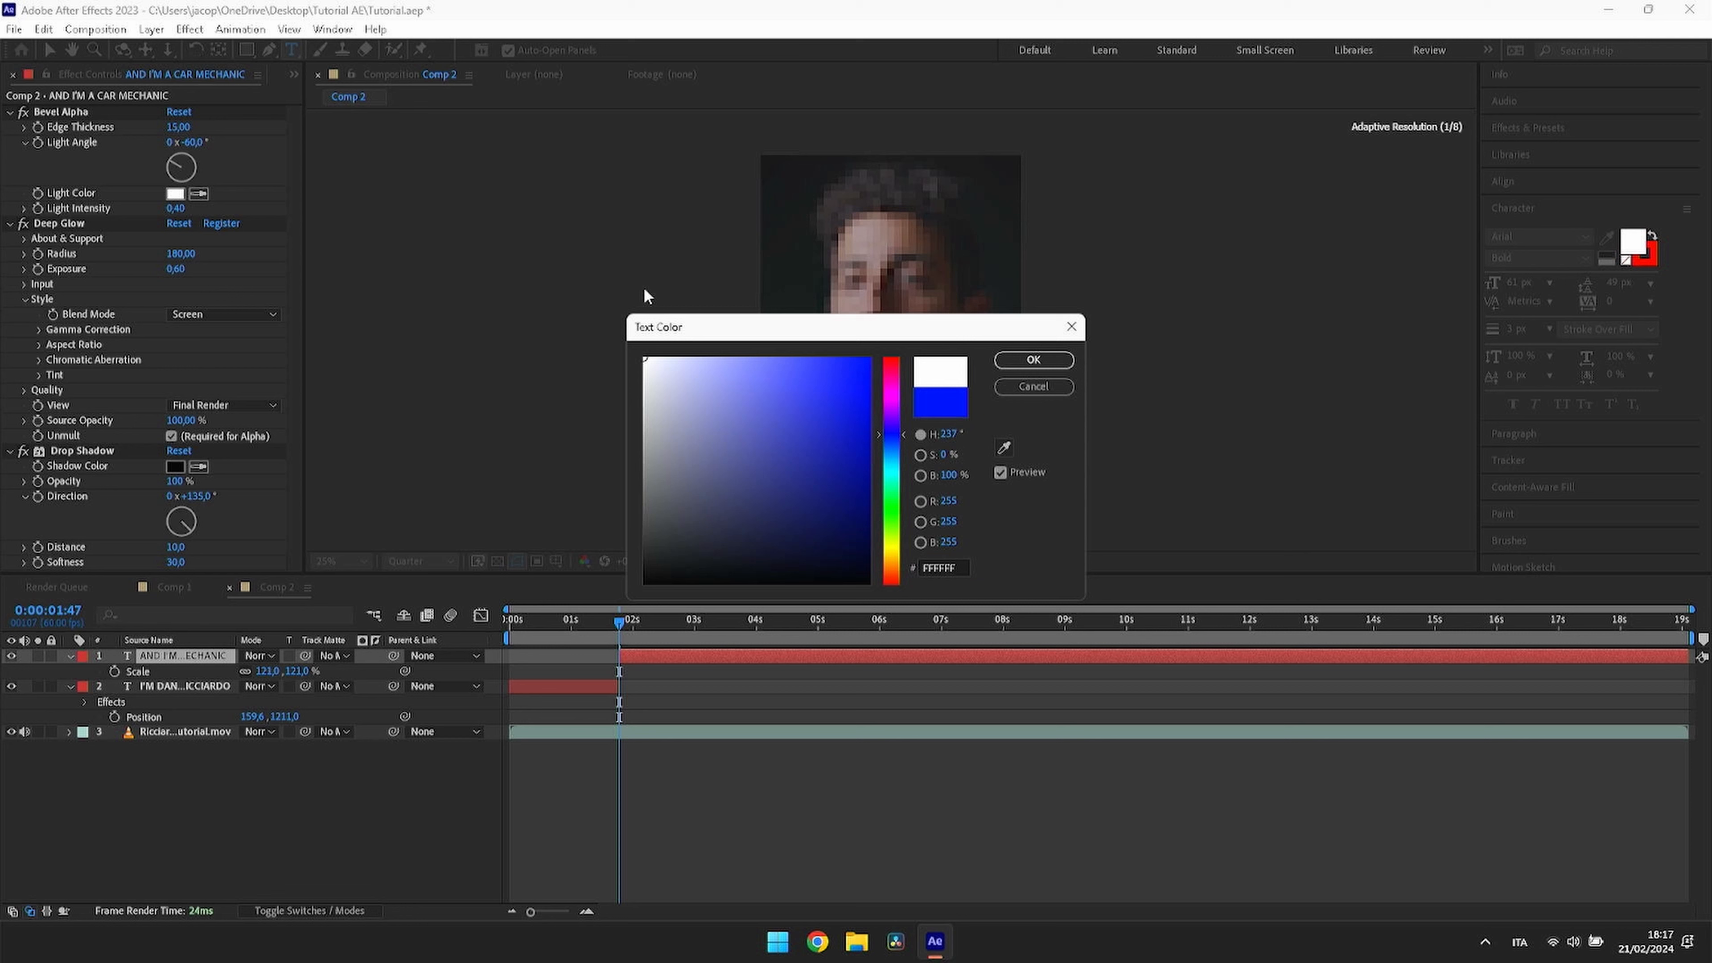
pyautogui.click(1034, 360)
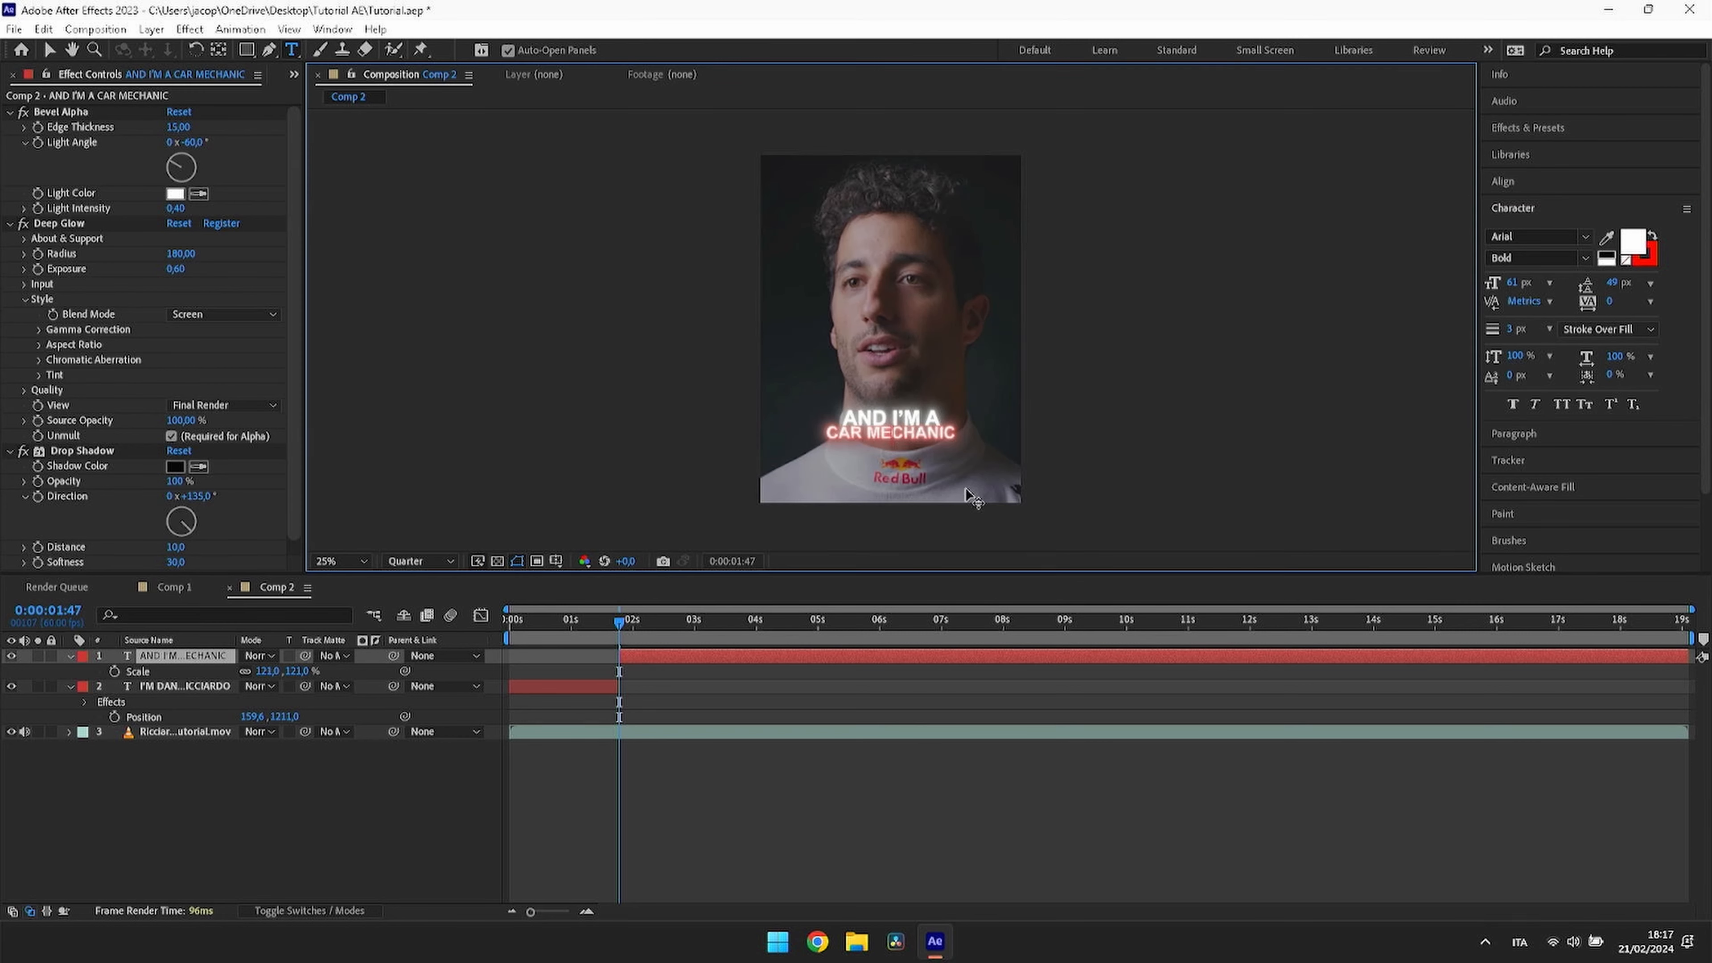
# Step: Swap the fill and stroke colours of the "CAR MECHANIC" line to a red fill with a white stroke
pyautogui.click(1655, 235)
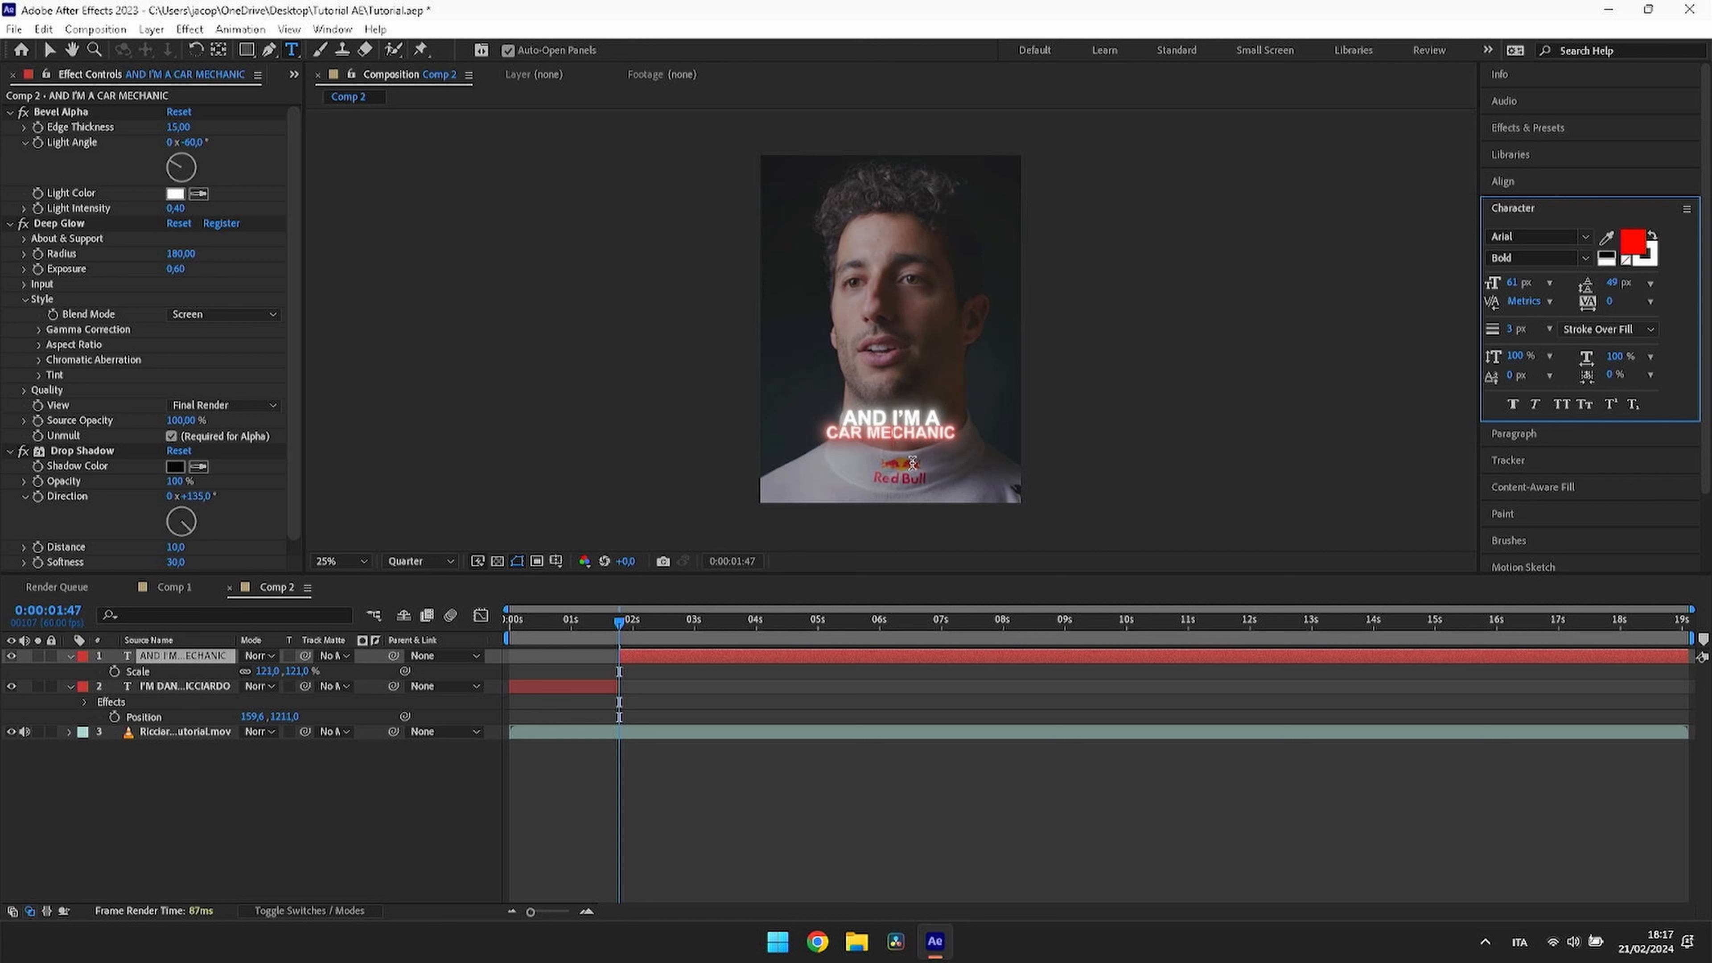
pyautogui.click(959, 431)
pyautogui.moveTo(959, 431); pyautogui.dragTo(763, 449)
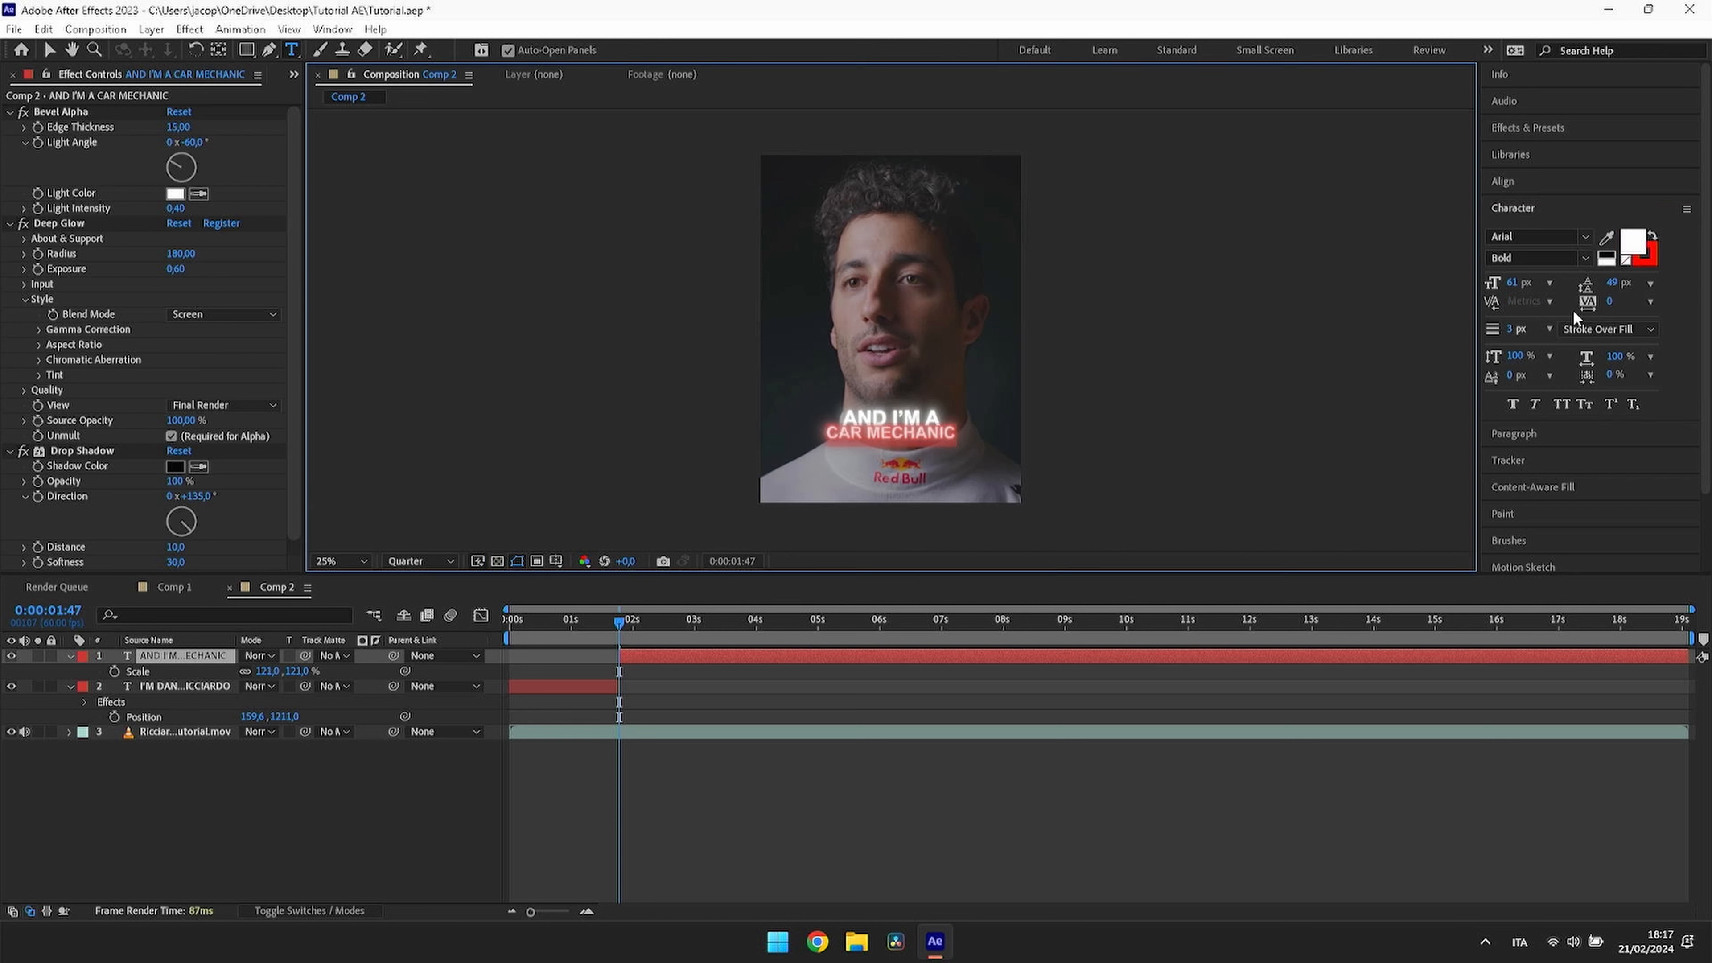
pyautogui.click(1650, 230)
pyautogui.click(977, 456)
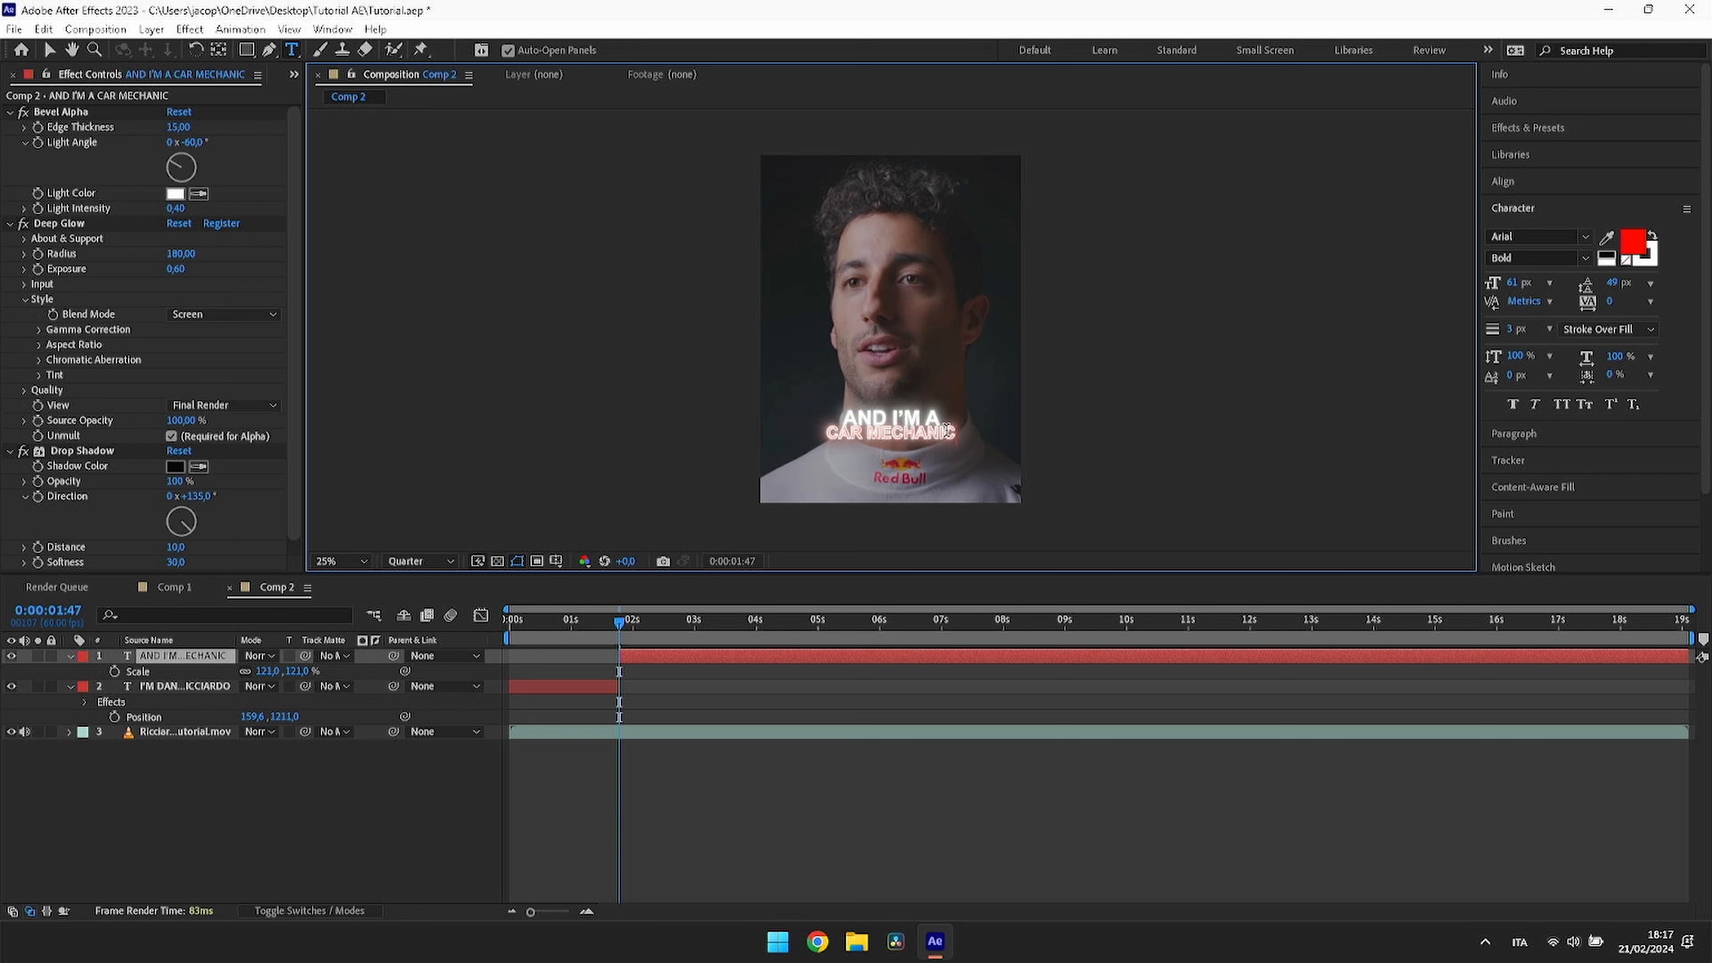
pyautogui.moveTo(964, 444); pyautogui.dragTo(795, 439)
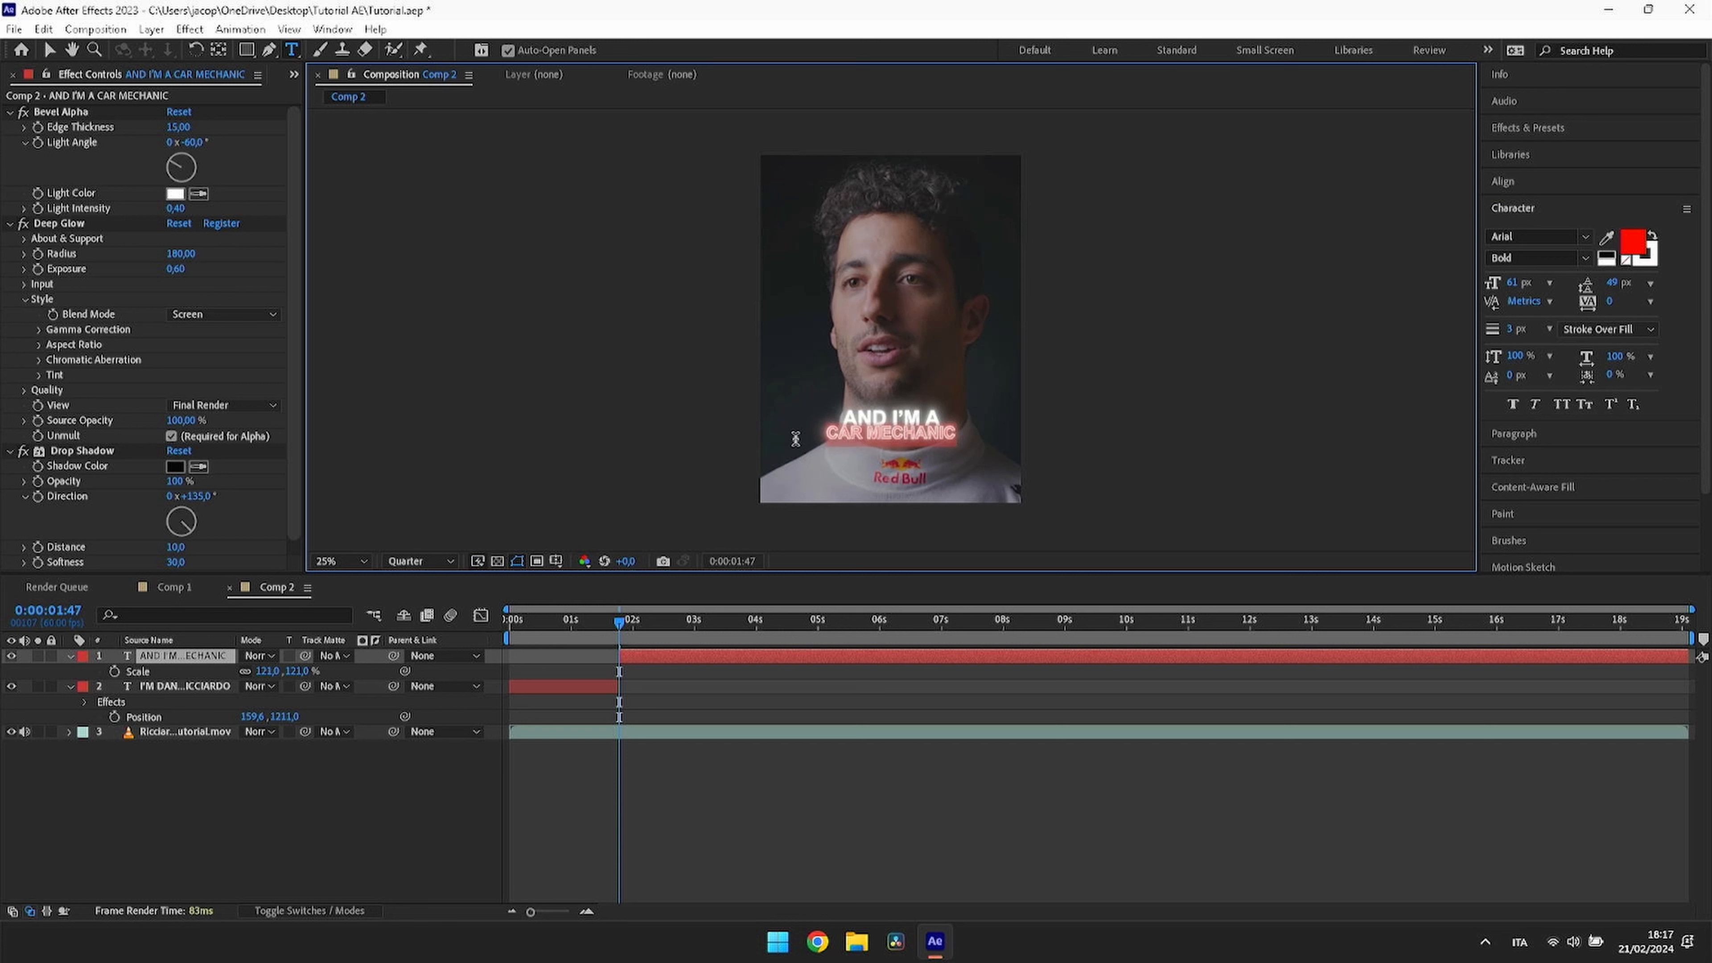
# Step: Set the stroke width of the "CAR MECHANIC" line to 2 px
pyautogui.click(1515, 330)
pyautogui.write('2')
pyautogui.press('Return')
# Step: Find the end of the car mechanic phrase by playback and split its caption layer at 0:00:02:58
pyautogui.moveTo(713, 619); pyautogui.dragTo(587, 646)
pyautogui.click(686, 826)
pyautogui.press('space')
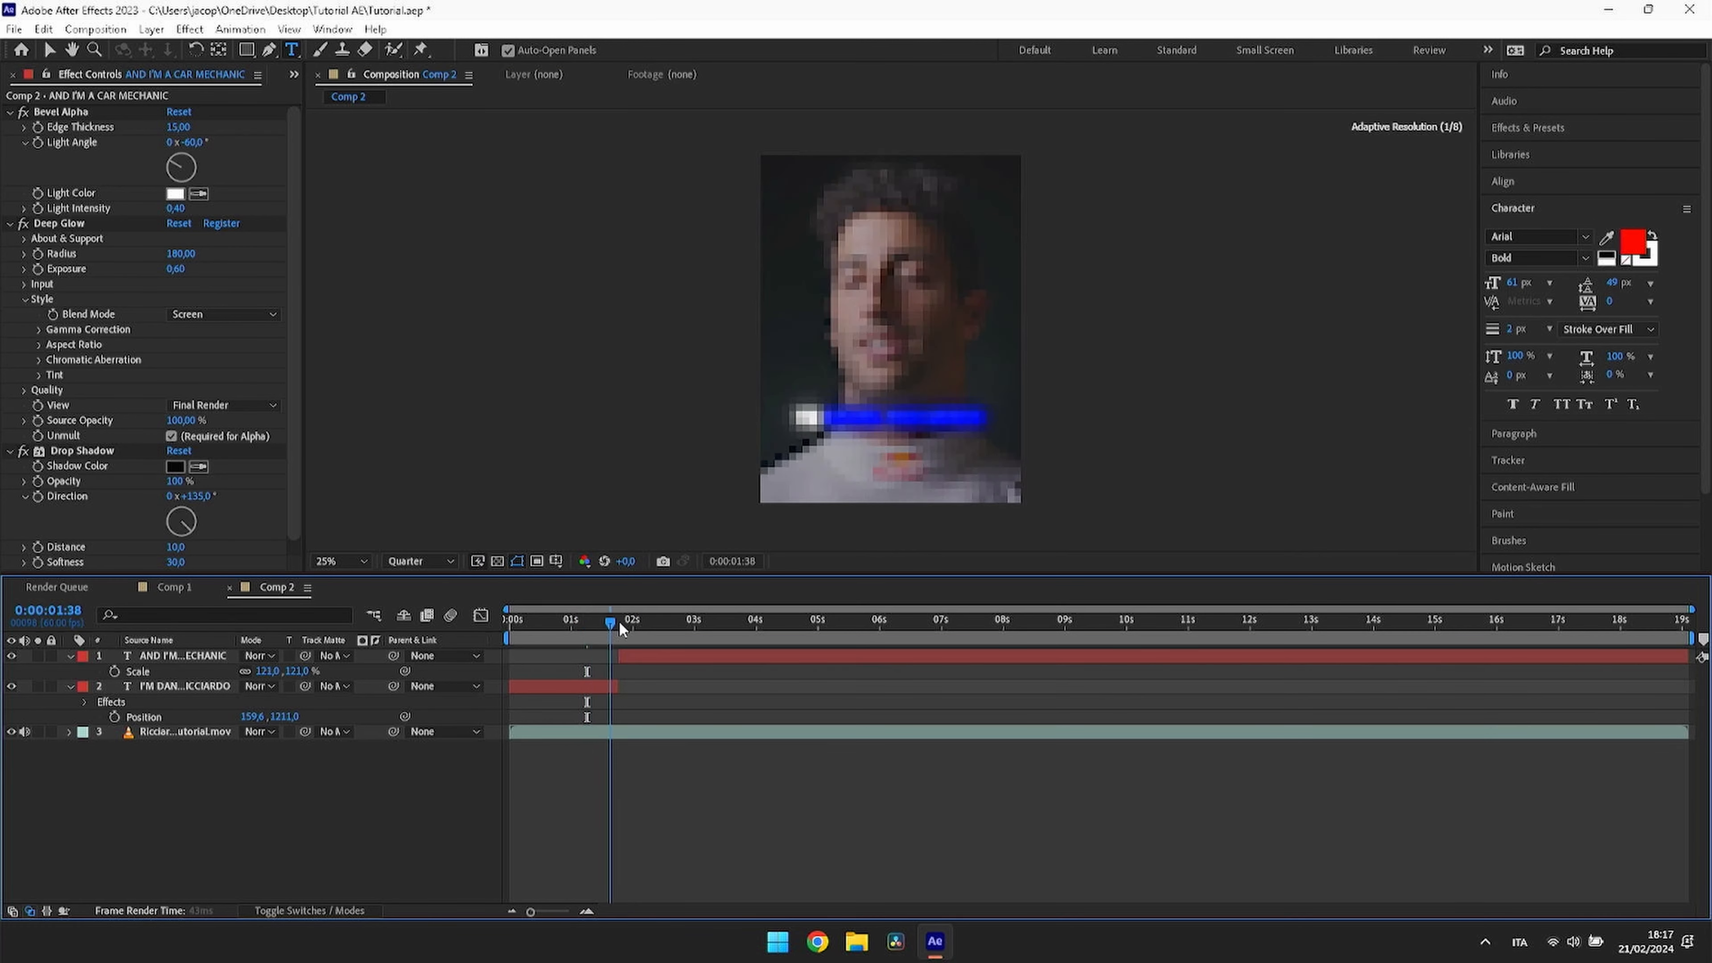
pyautogui.moveTo(682, 621)
pyautogui.mouseDown()
pyautogui.moveTo(739, 620)
pyautogui.moveTo(676, 642)
pyautogui.moveTo(691, 634)
pyautogui.mouseUp()
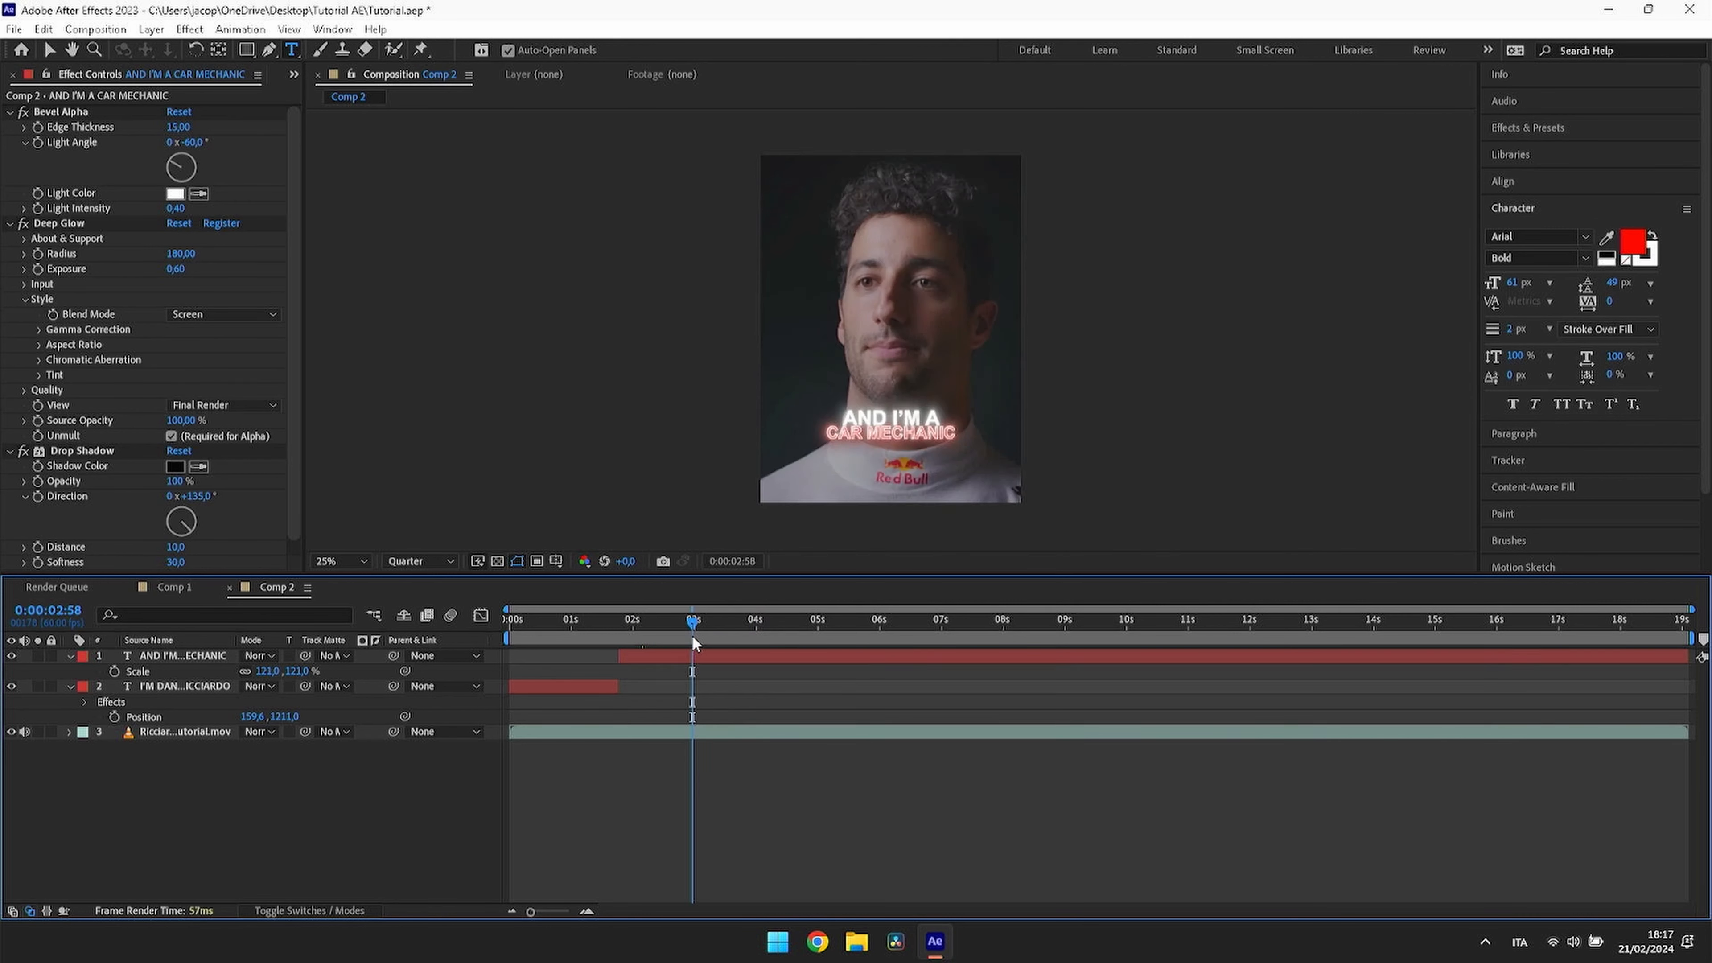
pyautogui.click(756, 662)
pyautogui.hotkey('ctrl', 'shift', 'd')
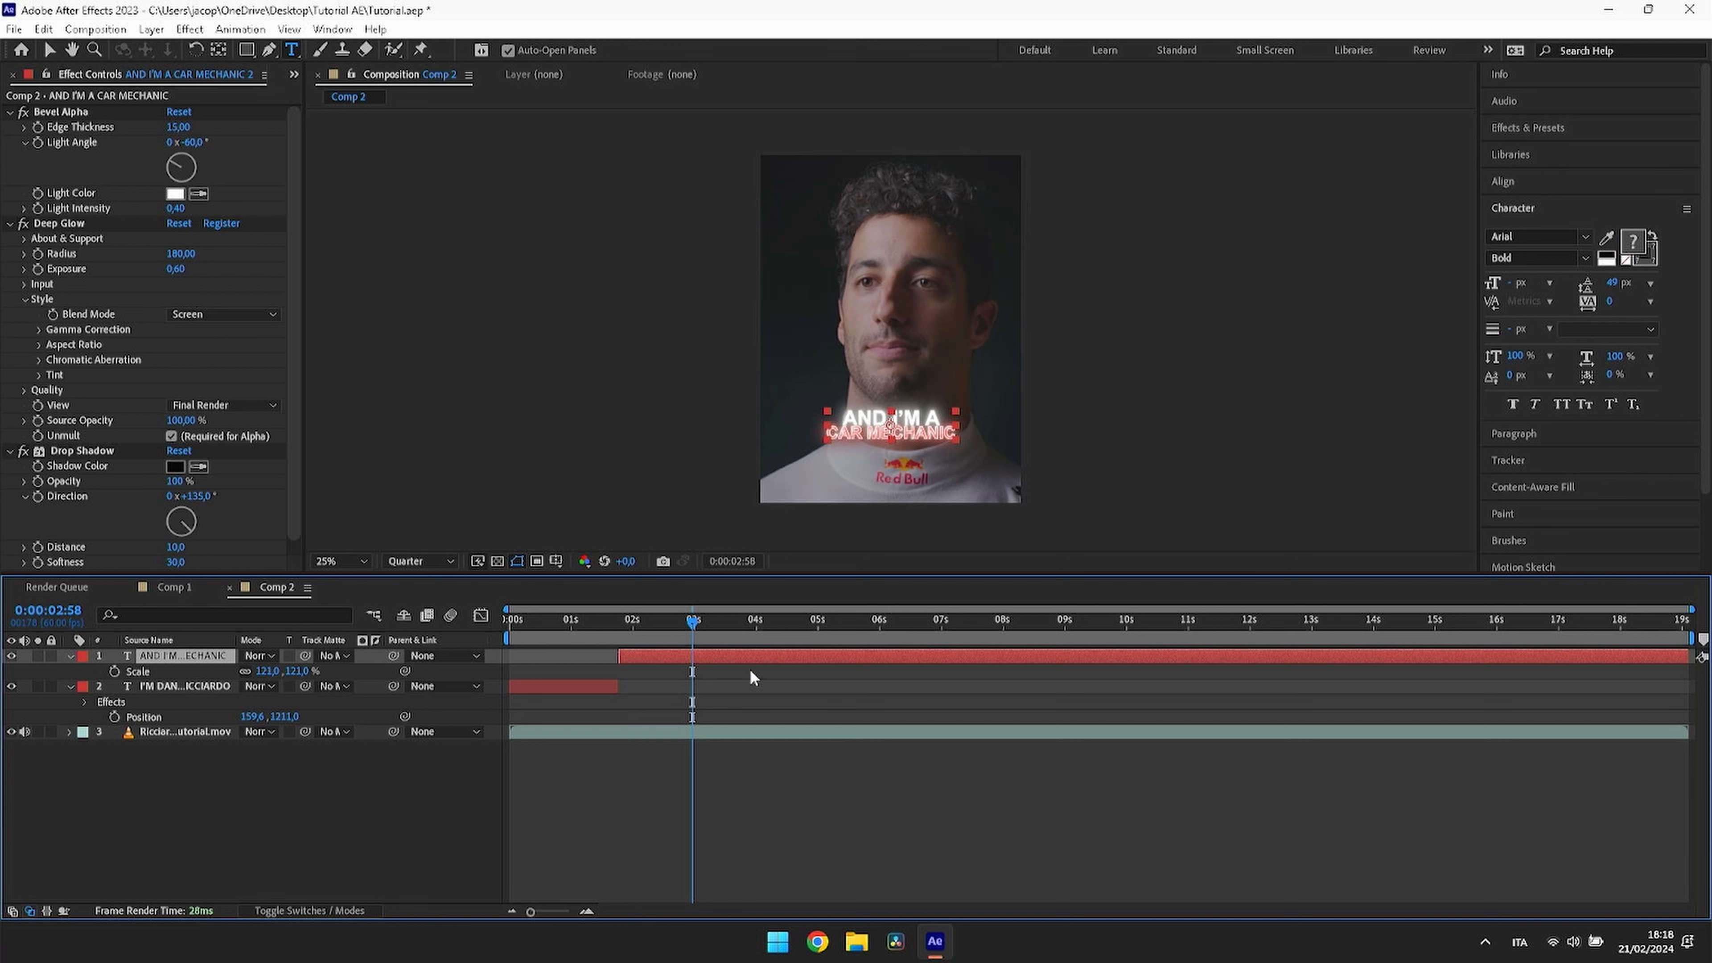
pyautogui.click(728, 882)
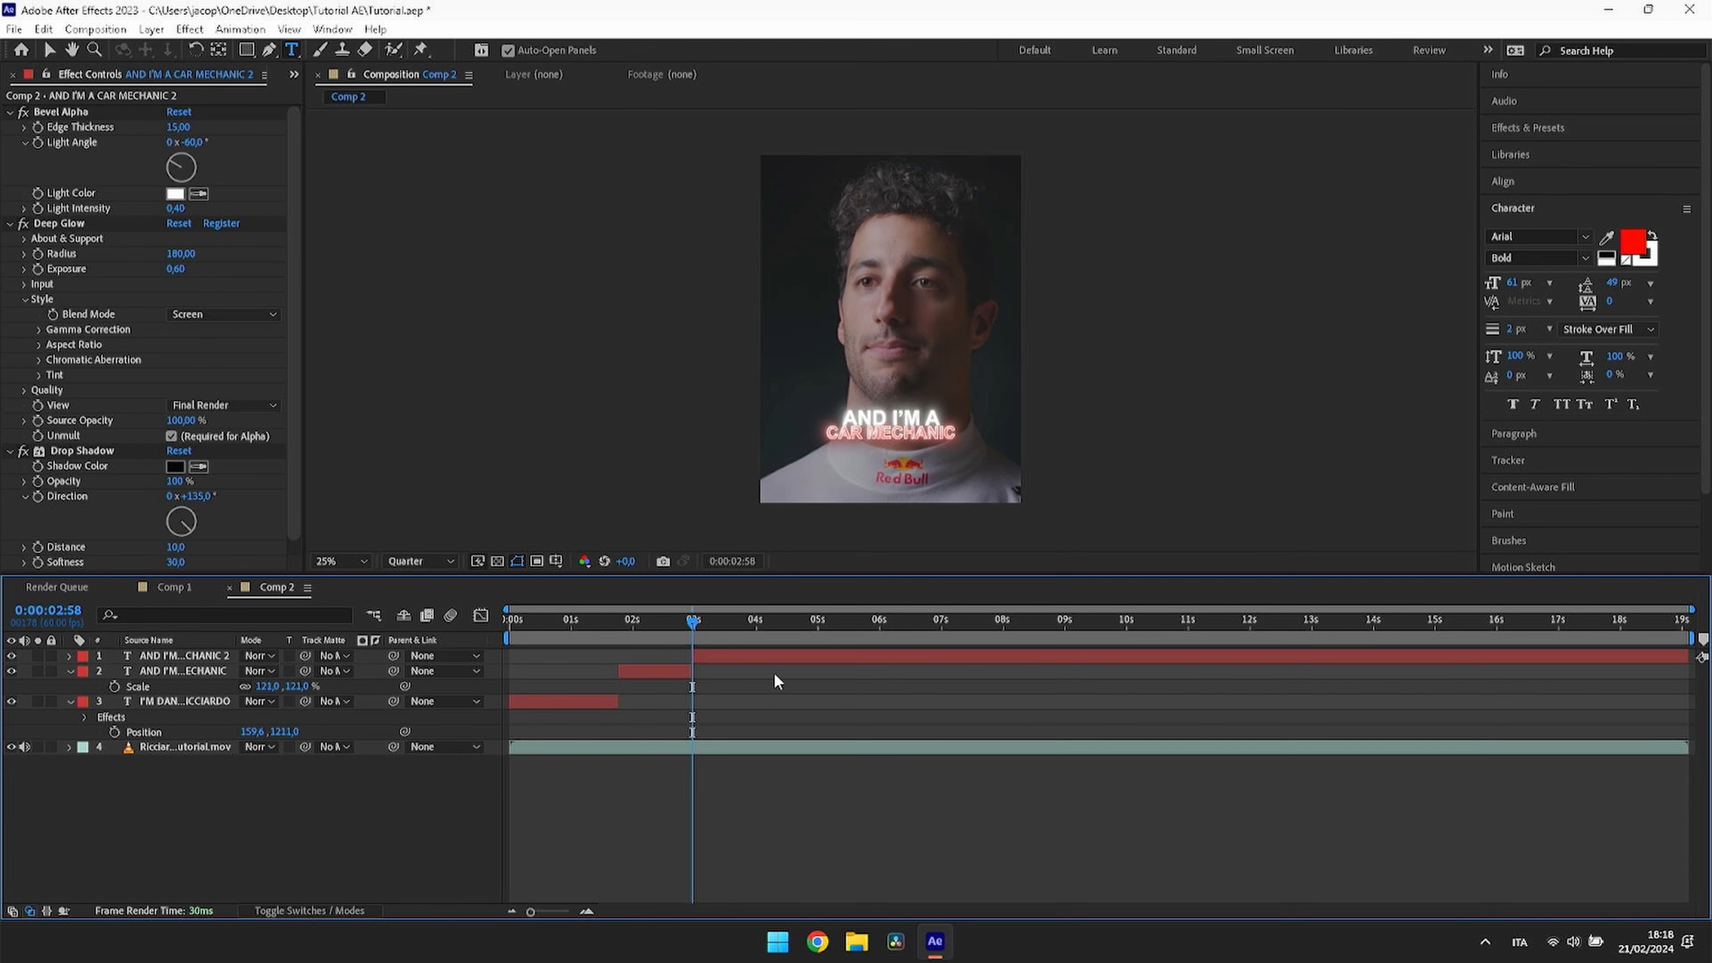
# Step: Remove the stroke from the "CAR MECHANIC" line in the earlier part of the split caption
pyautogui.click(662, 640)
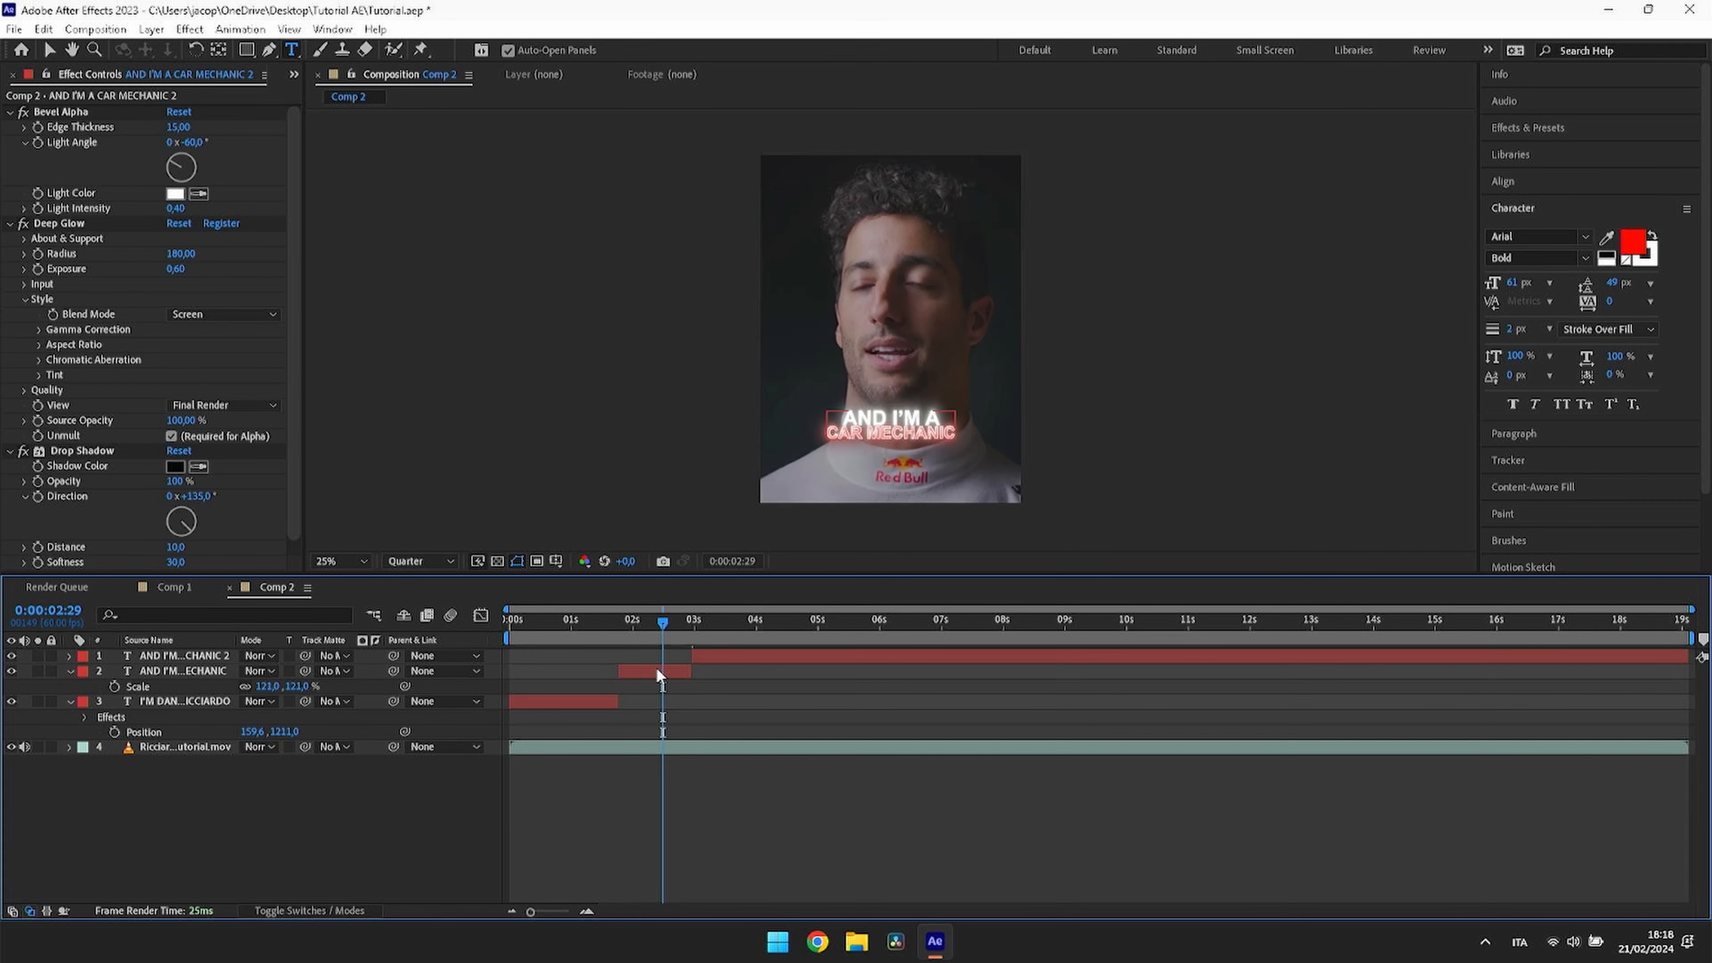
pyautogui.click(656, 669)
pyautogui.moveTo(958, 437); pyautogui.dragTo(822, 438)
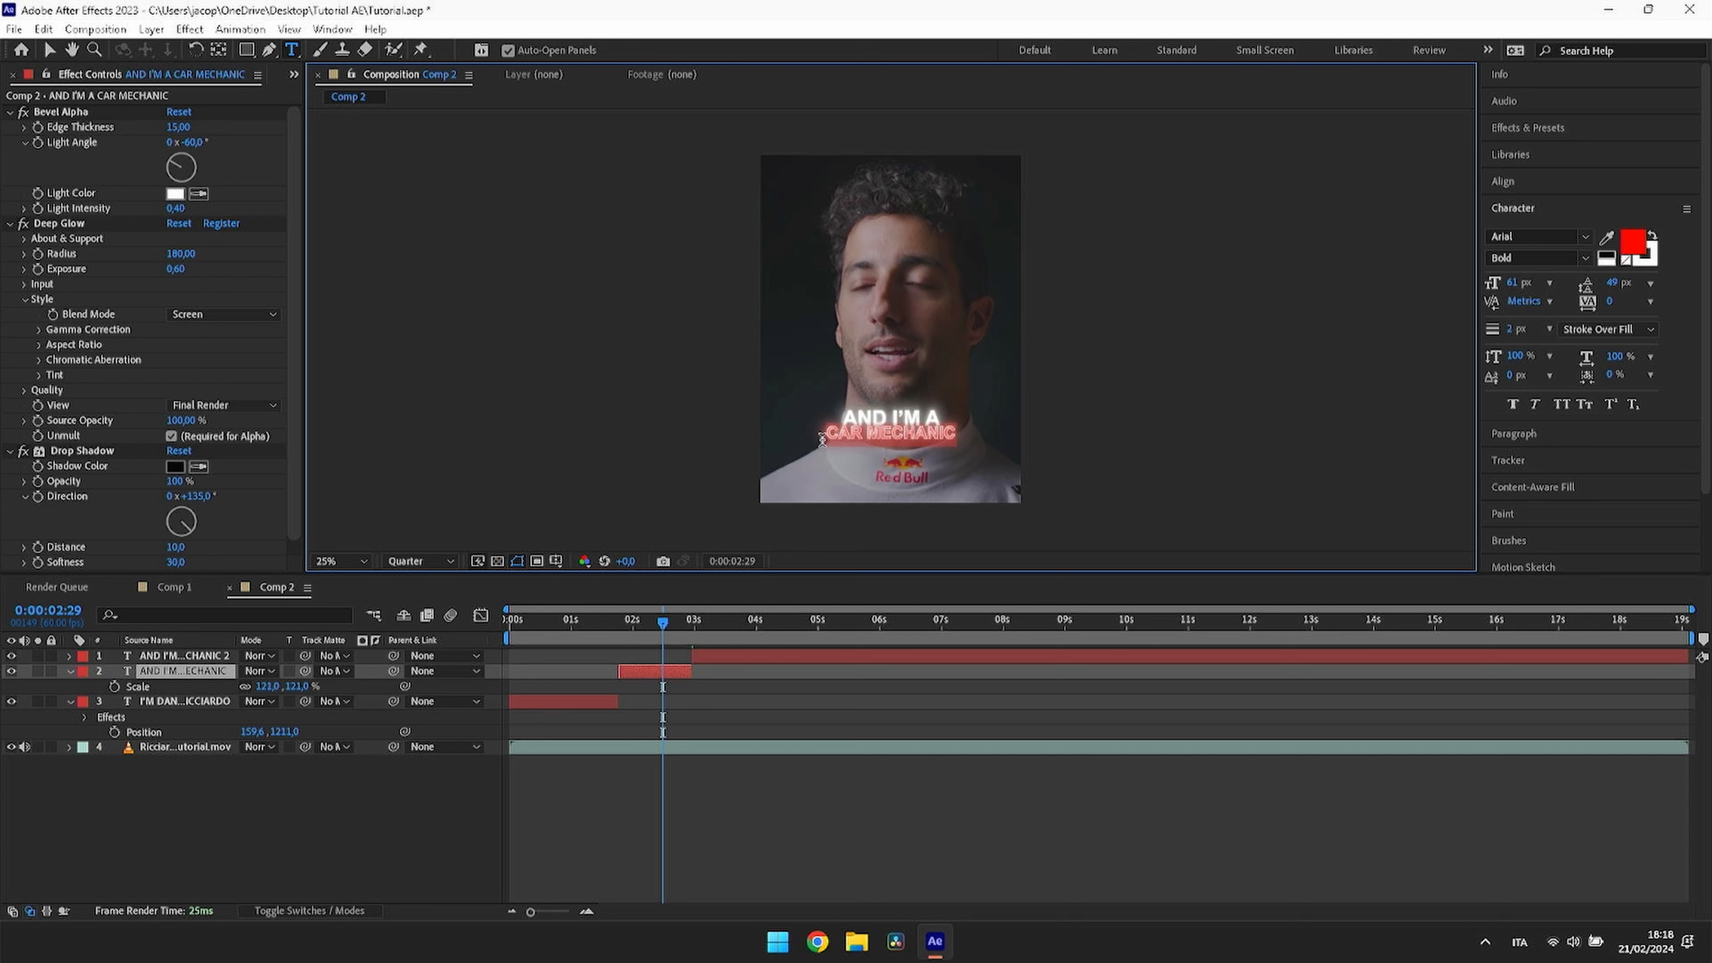
pyautogui.click(1640, 265)
pyautogui.click(1626, 263)
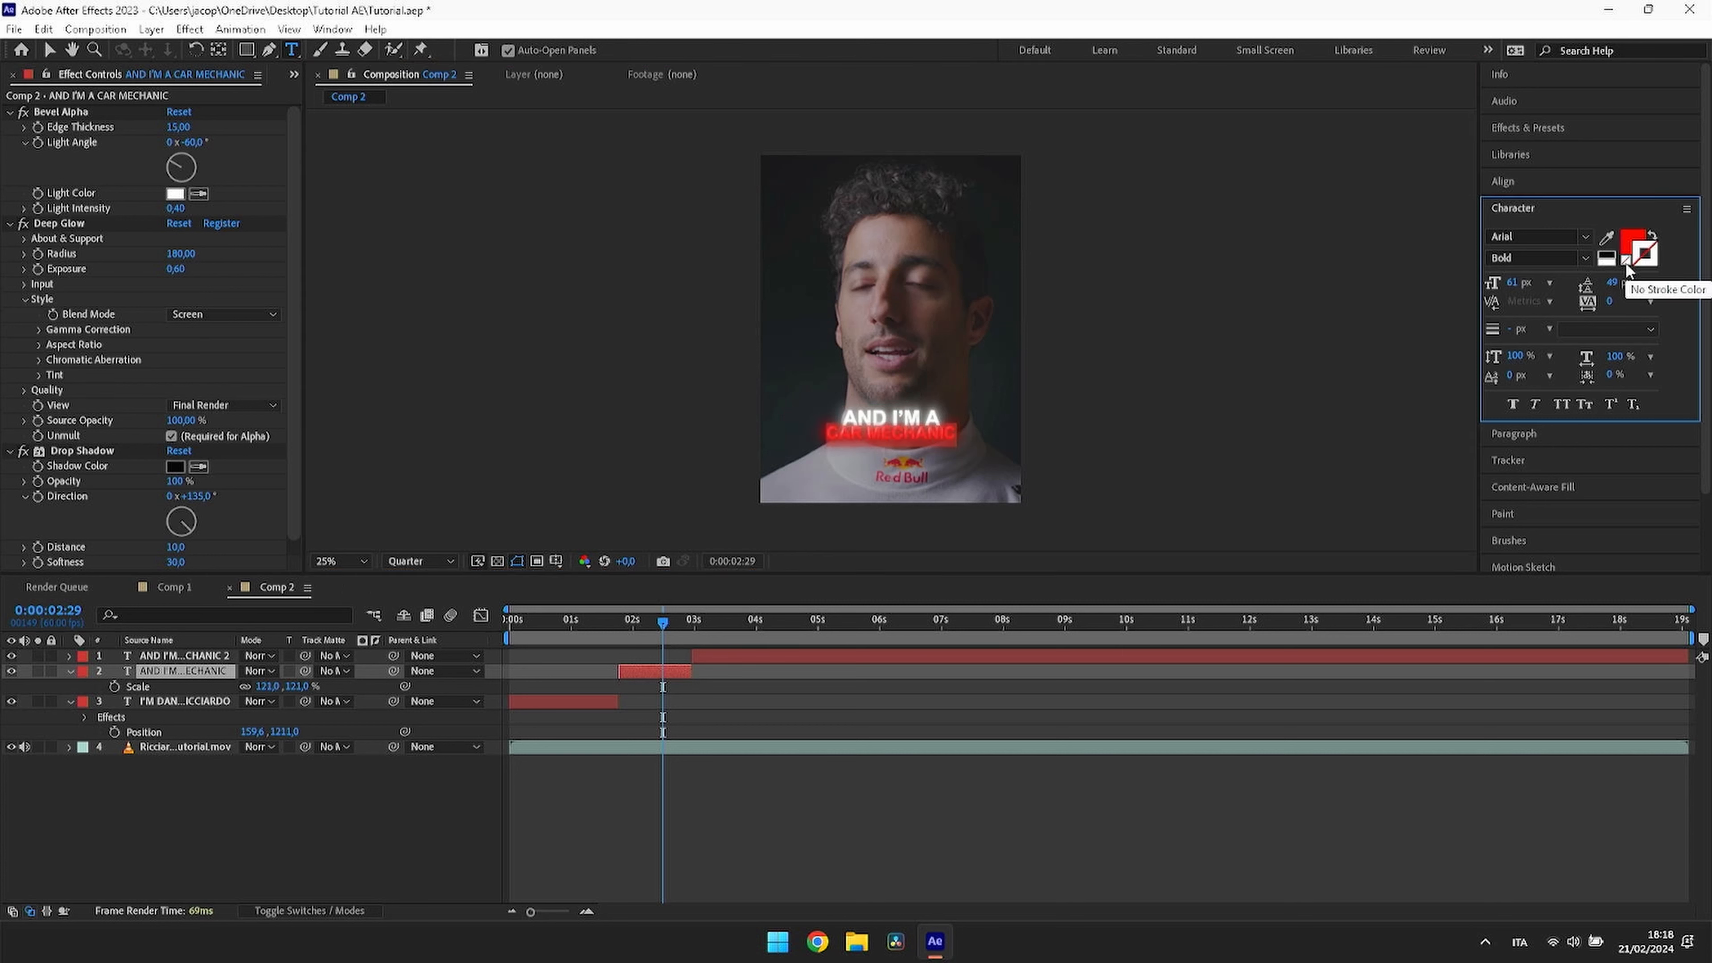
pyautogui.click(990, 419)
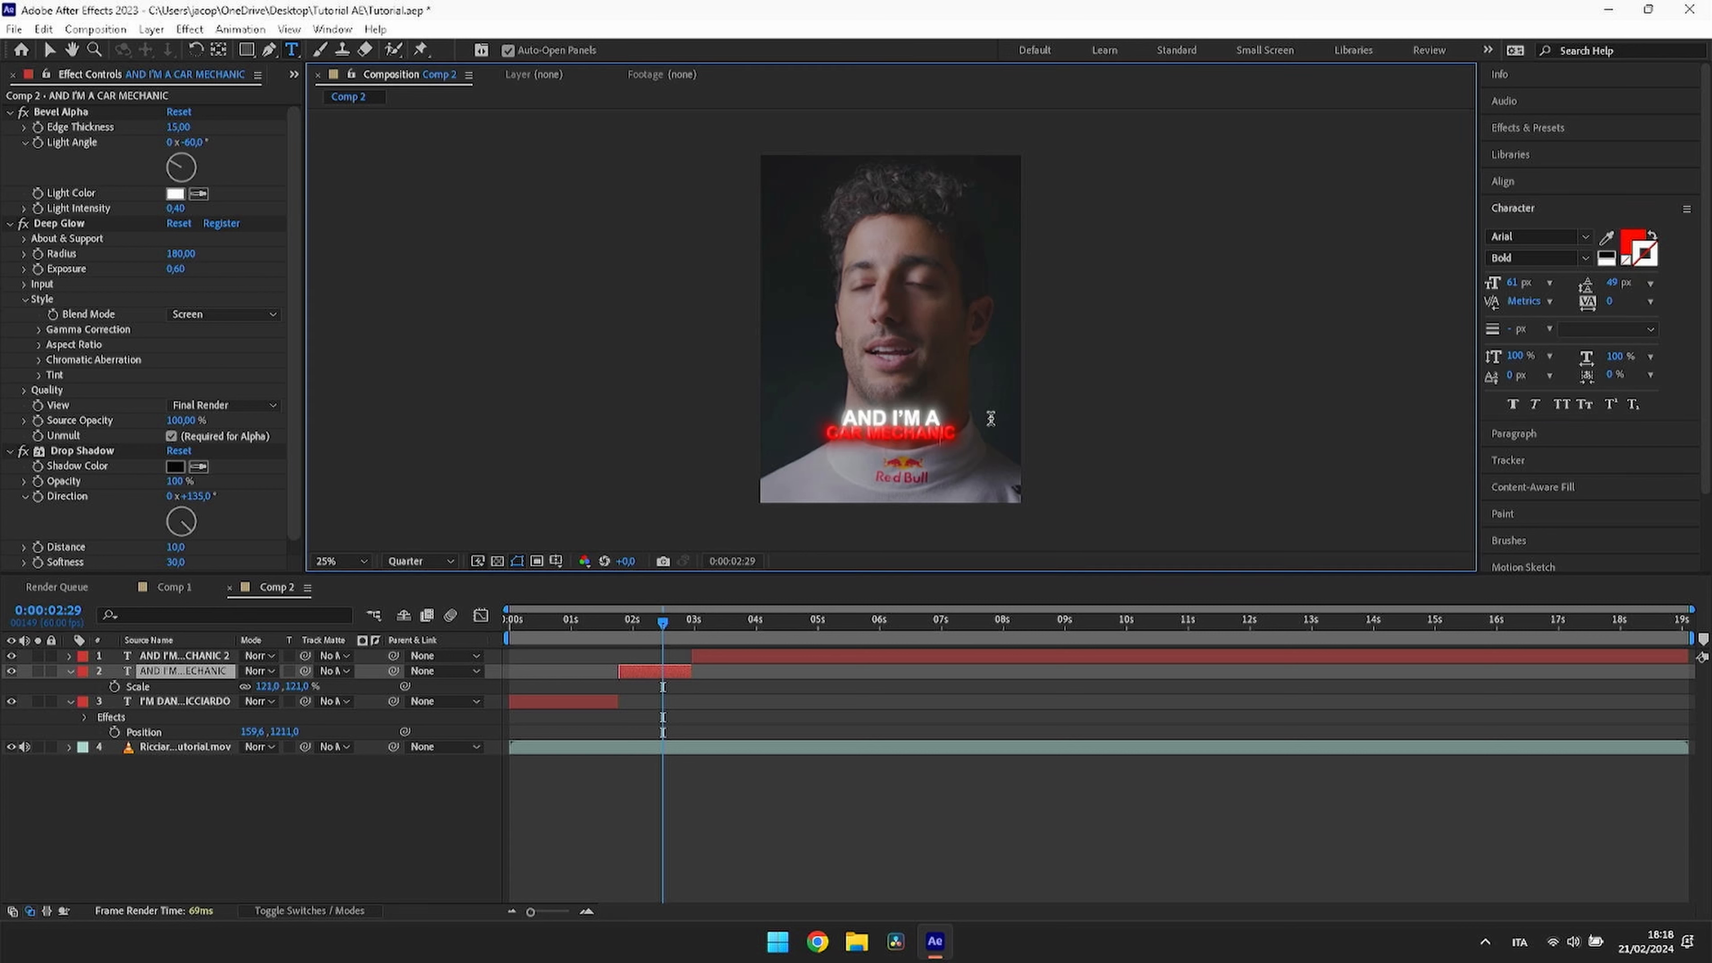
pyautogui.doubleClick(938, 437)
pyautogui.click(950, 442)
pyautogui.moveTo(963, 440); pyautogui.dragTo(820, 444)
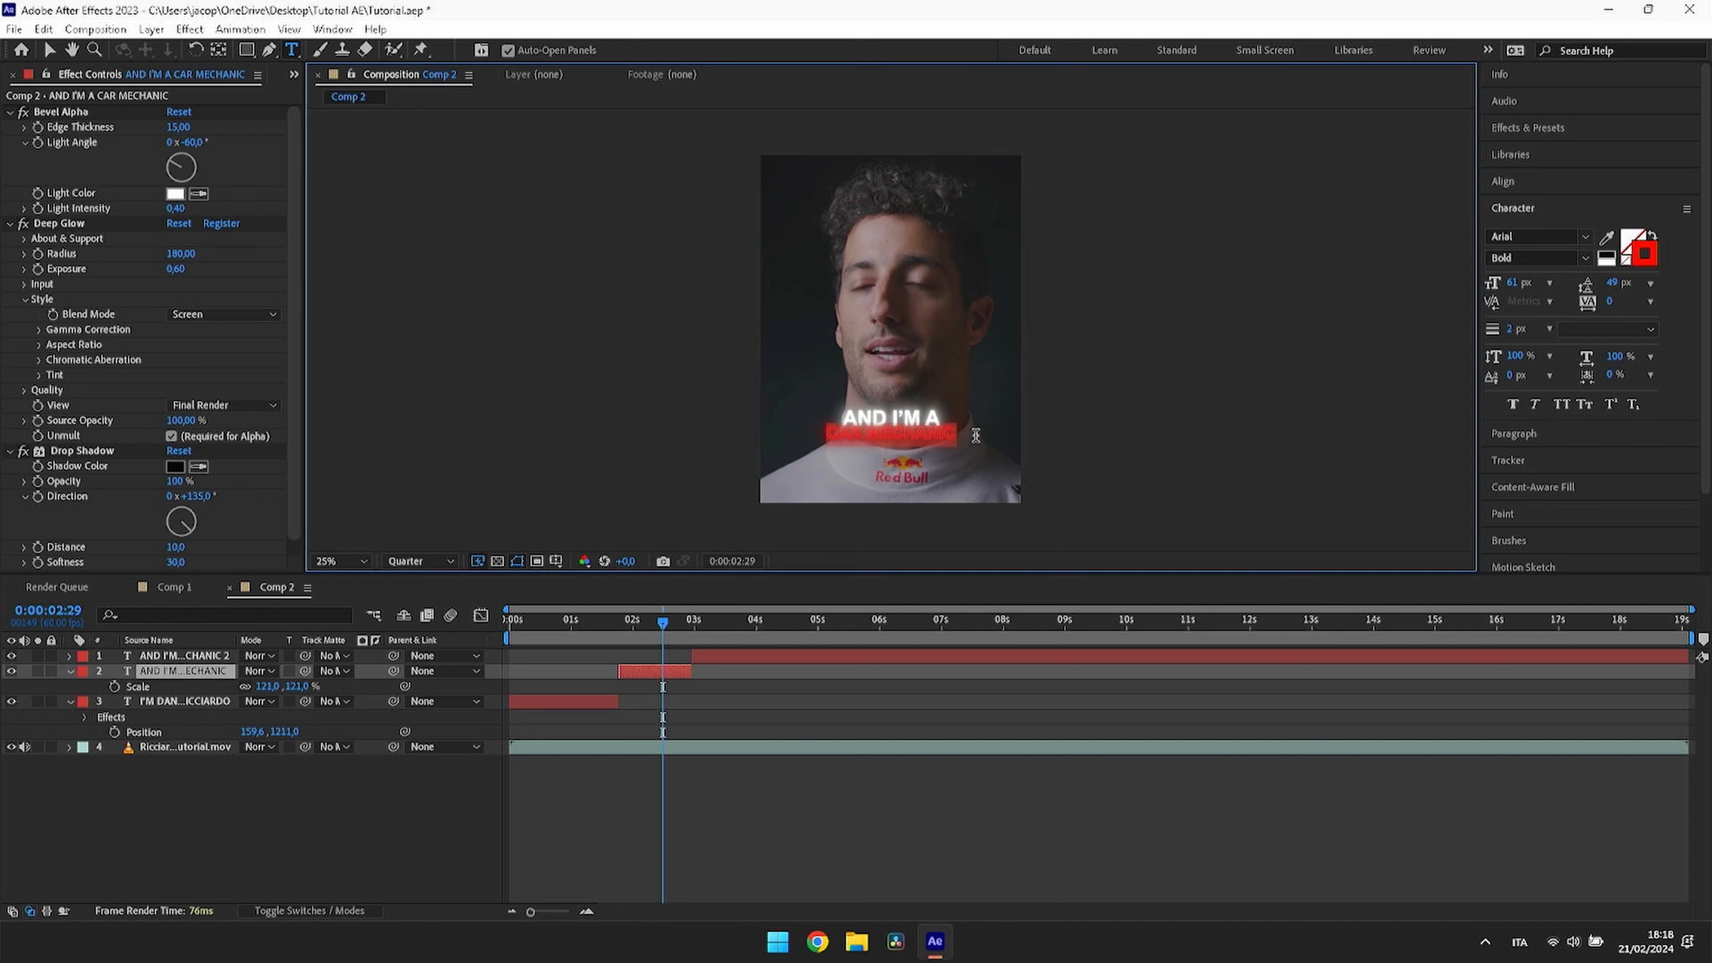
pyautogui.click(966, 444)
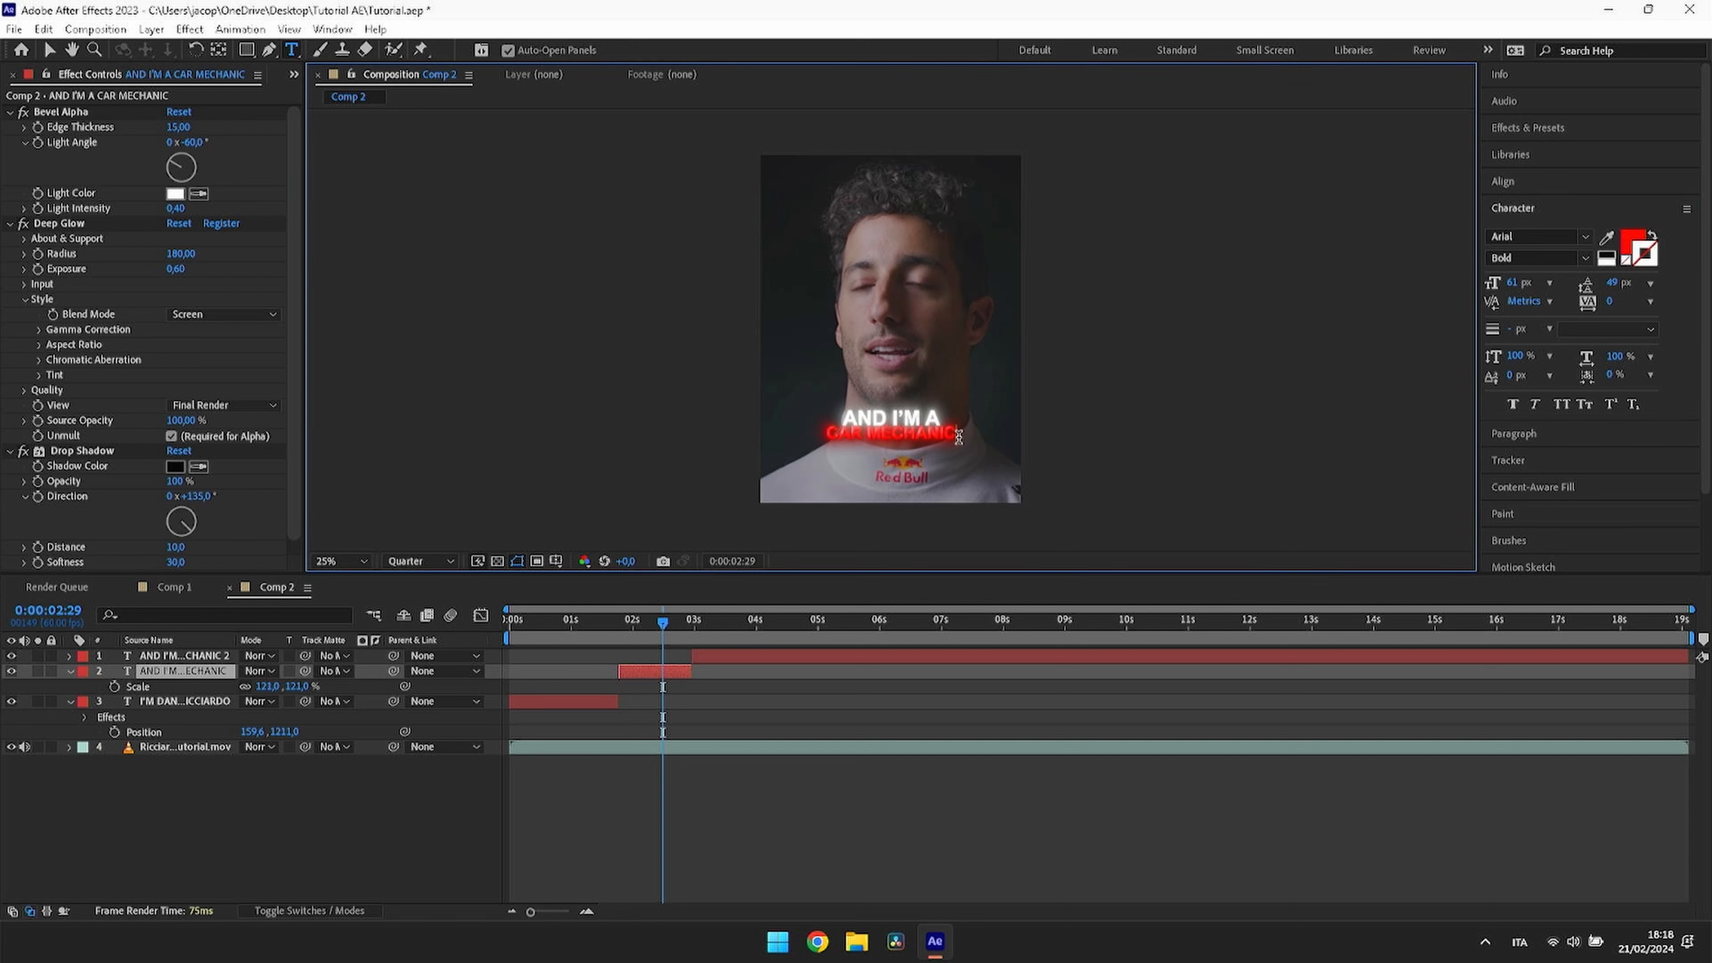
# Step: Set the leading of the two-line "AND I'M A CAR MECHANIC" caption to 35 px
pyautogui.moveTo(961, 438); pyautogui.dragTo(823, 414)
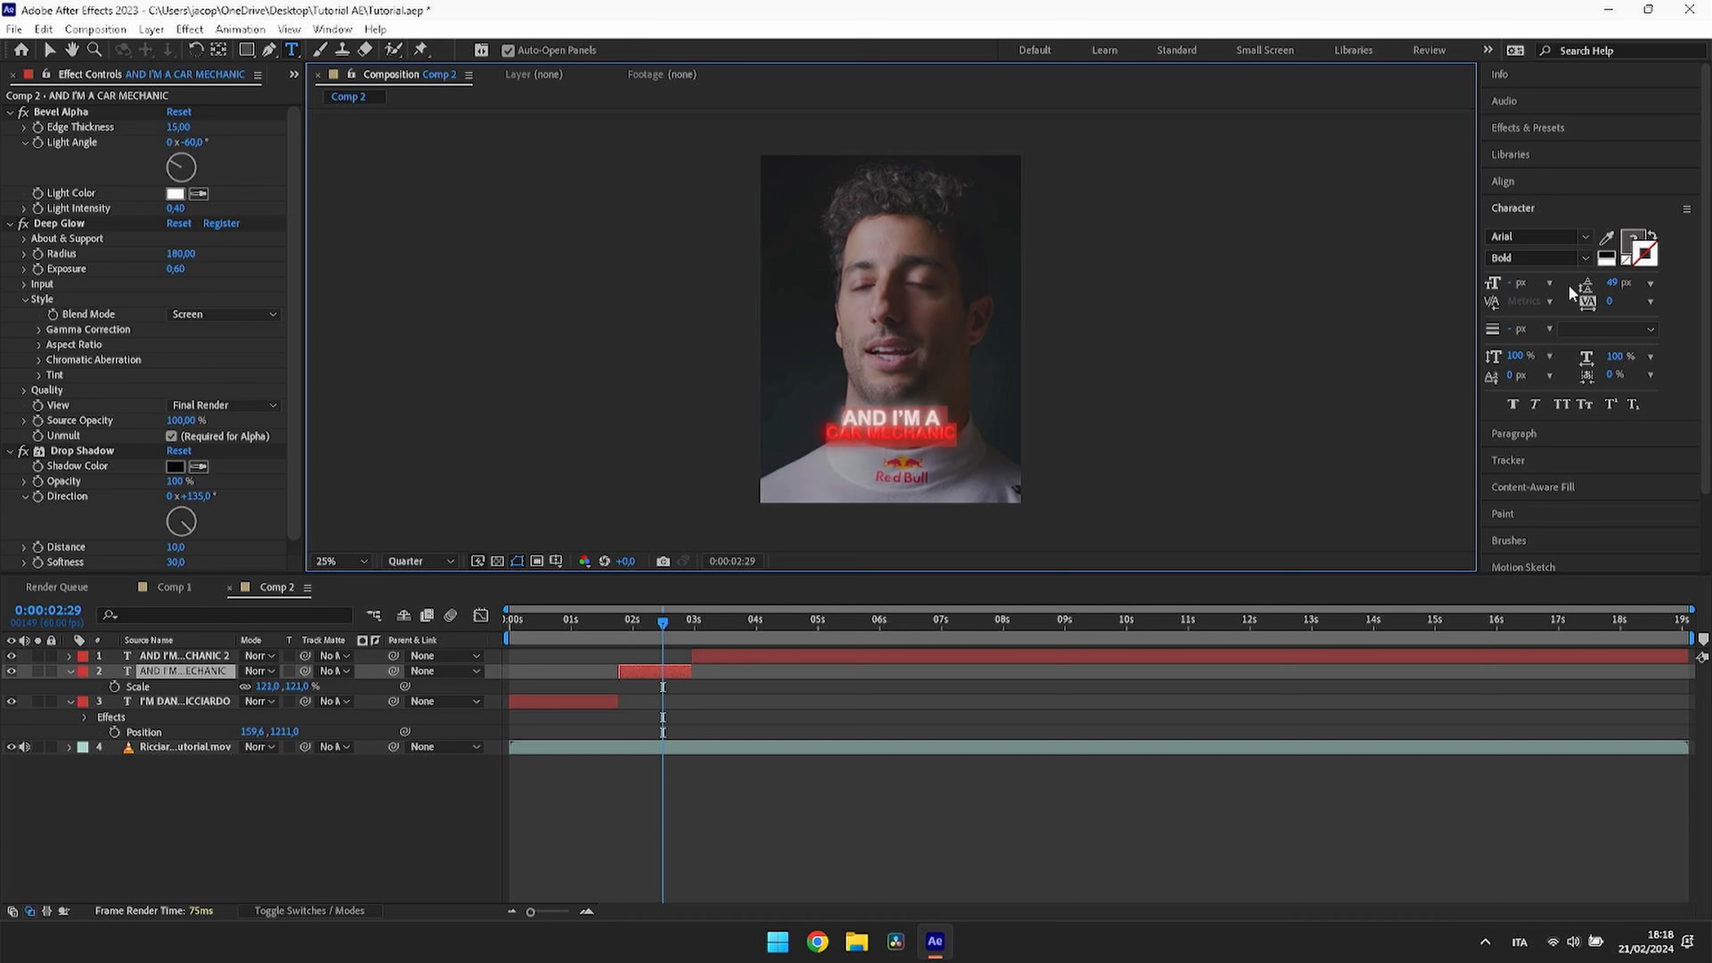
pyautogui.moveTo(1608, 282); pyautogui.dragTo(1601, 288)
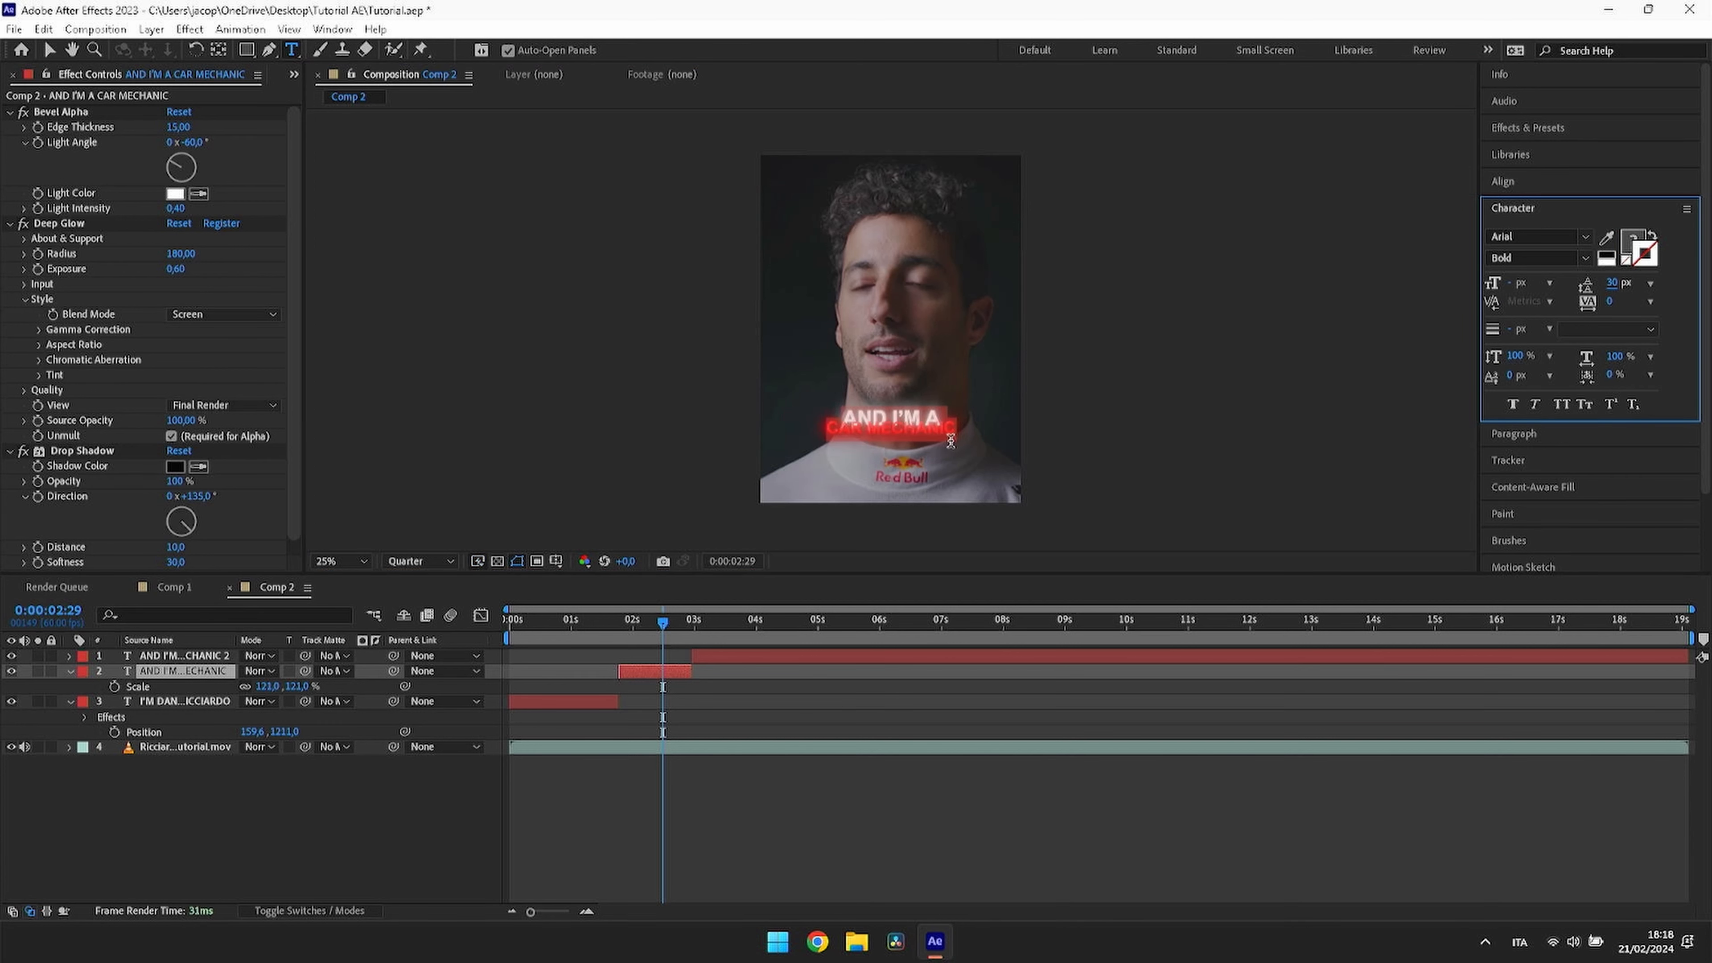
pyautogui.click(1619, 283)
pyautogui.write('35')
pyautogui.press('Return')
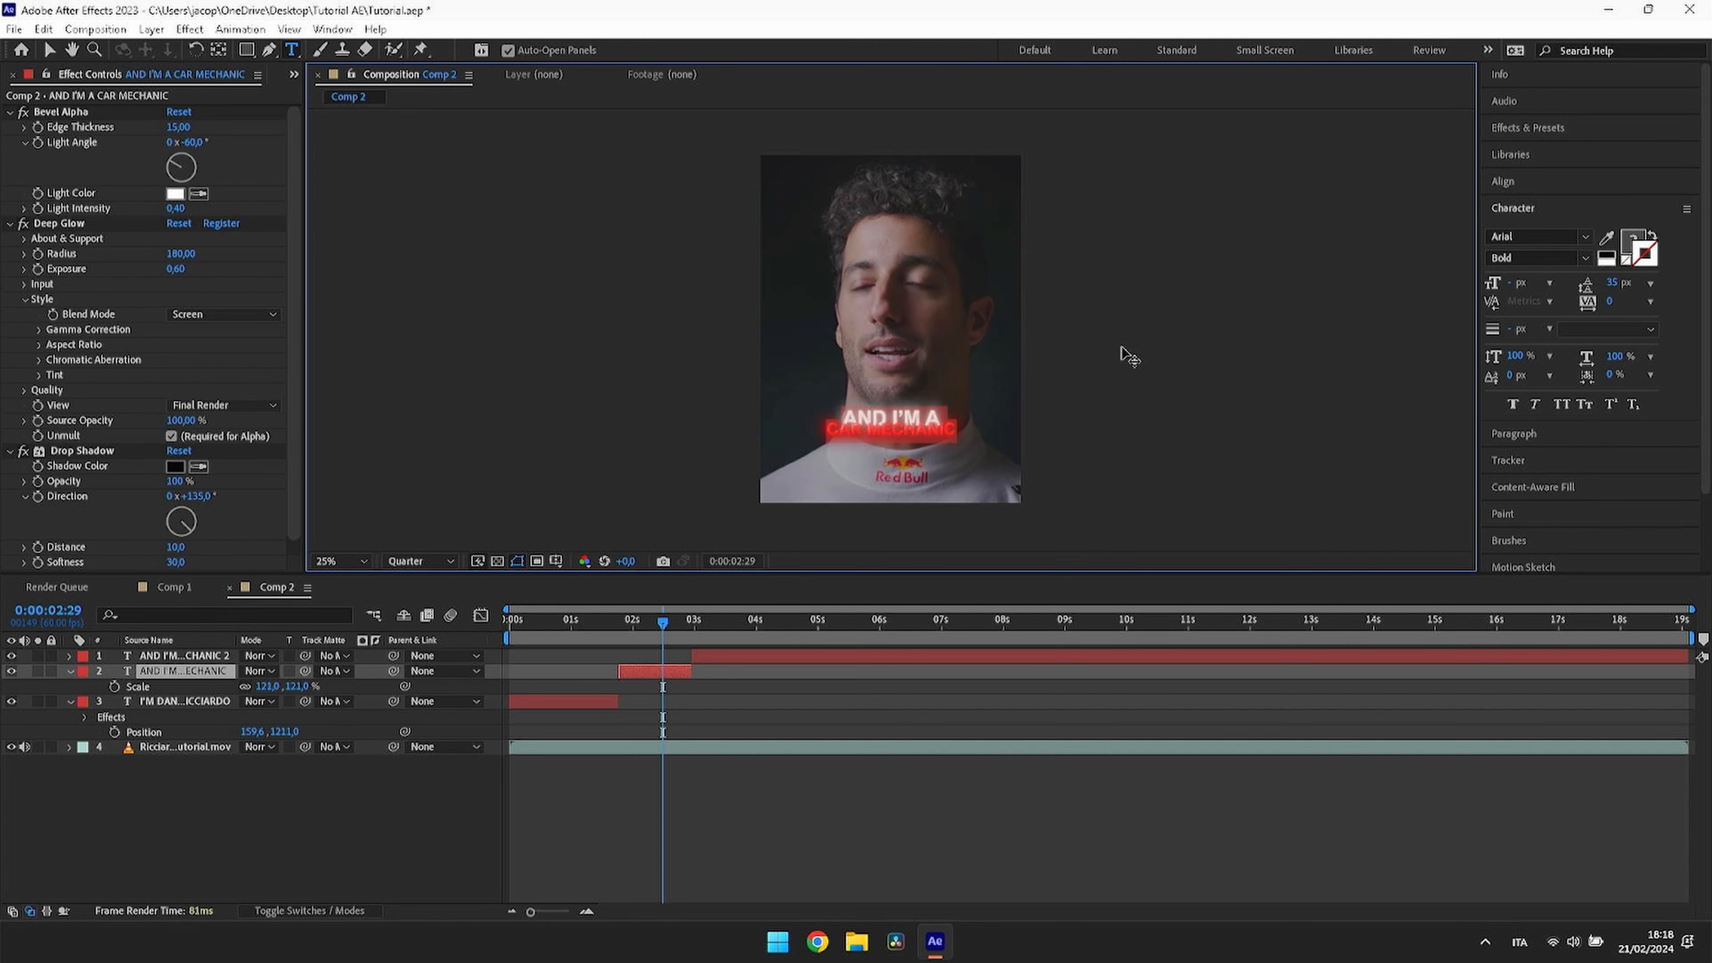
pyautogui.click(953, 450)
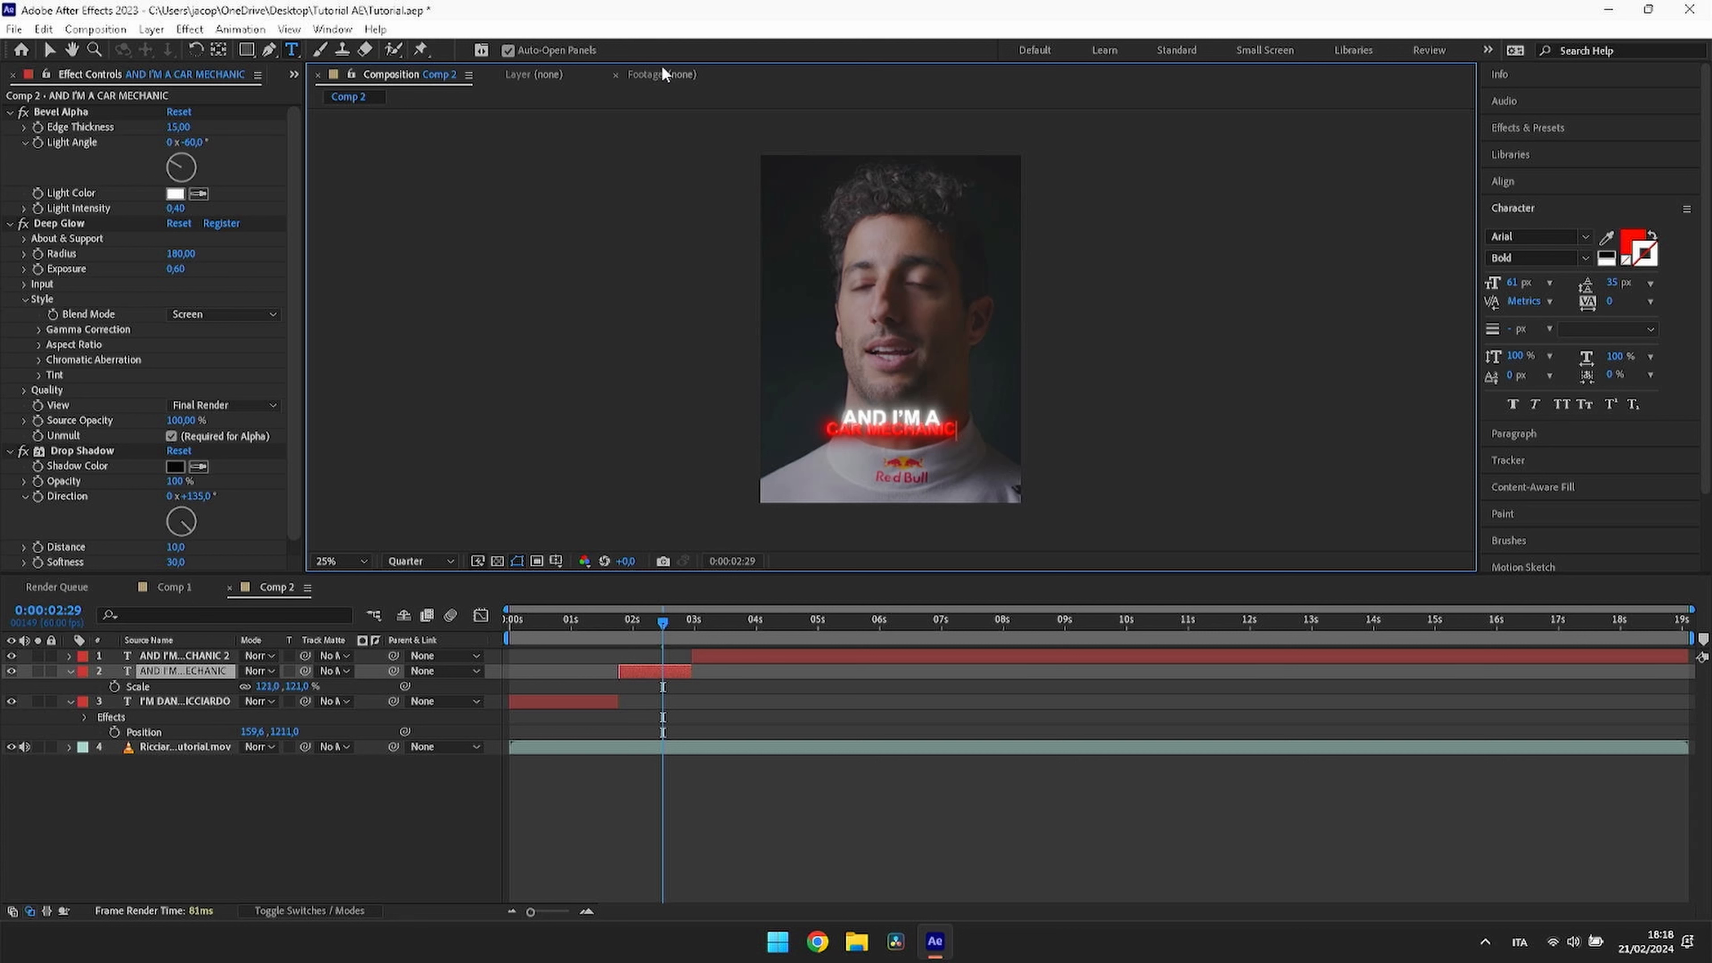
# Step: Delete the split-off part of the "AND I'M A CAR MECHANIC" caption that starts at 0:00:02:58
pyautogui.click(851, 648)
pyautogui.press('Delete')
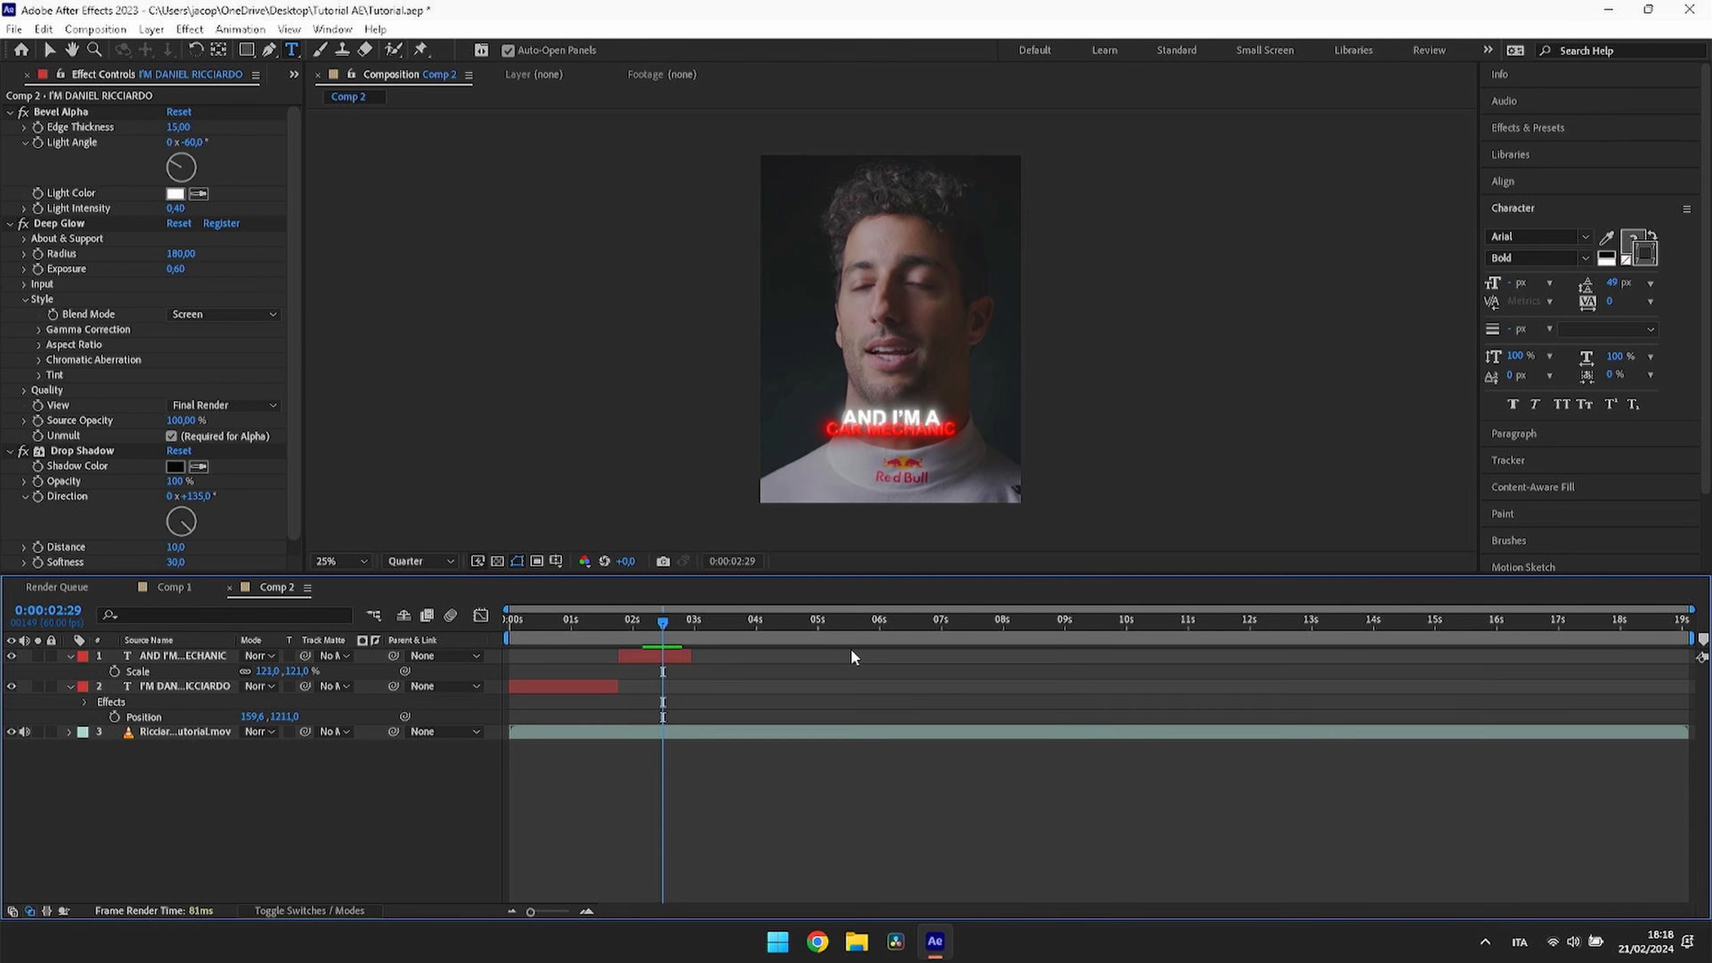
pyautogui.moveTo(680, 627); pyautogui.dragTo(649, 657)
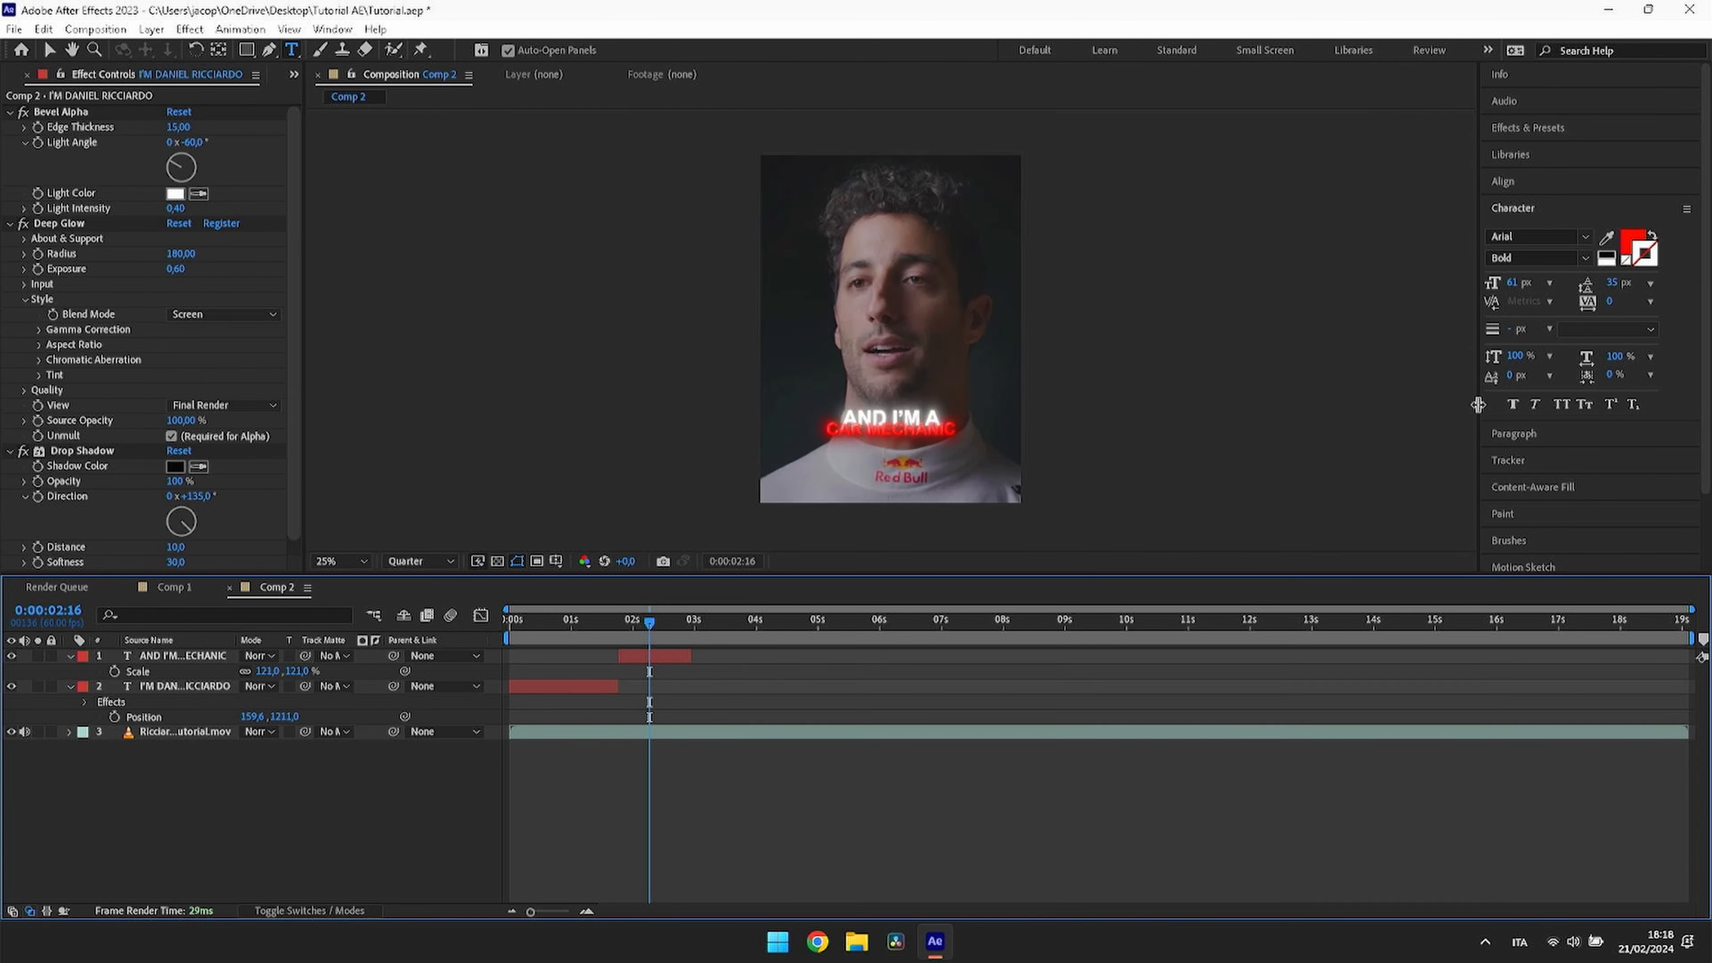
# Step: Find the Fade Up Words text preset and apply it to the "I'M DANIEL RICCIARDO" layer at 0:00:00:00
pyautogui.click(1540, 129)
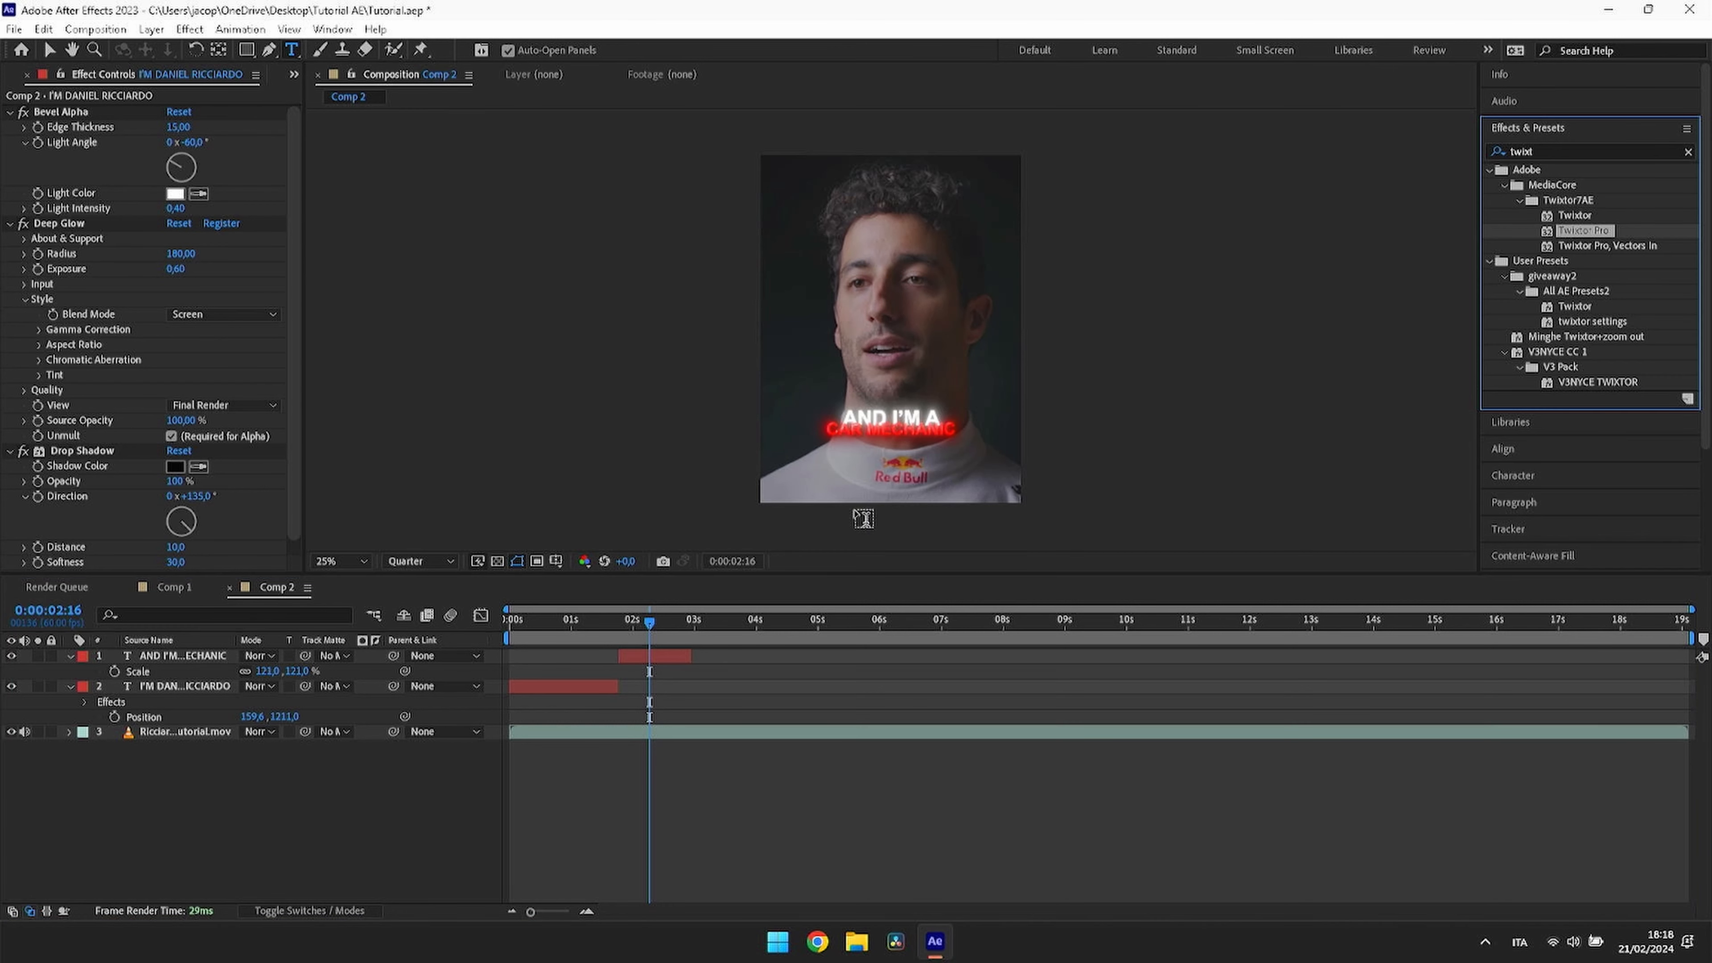
pyautogui.moveTo(626, 633); pyautogui.dragTo(501, 644)
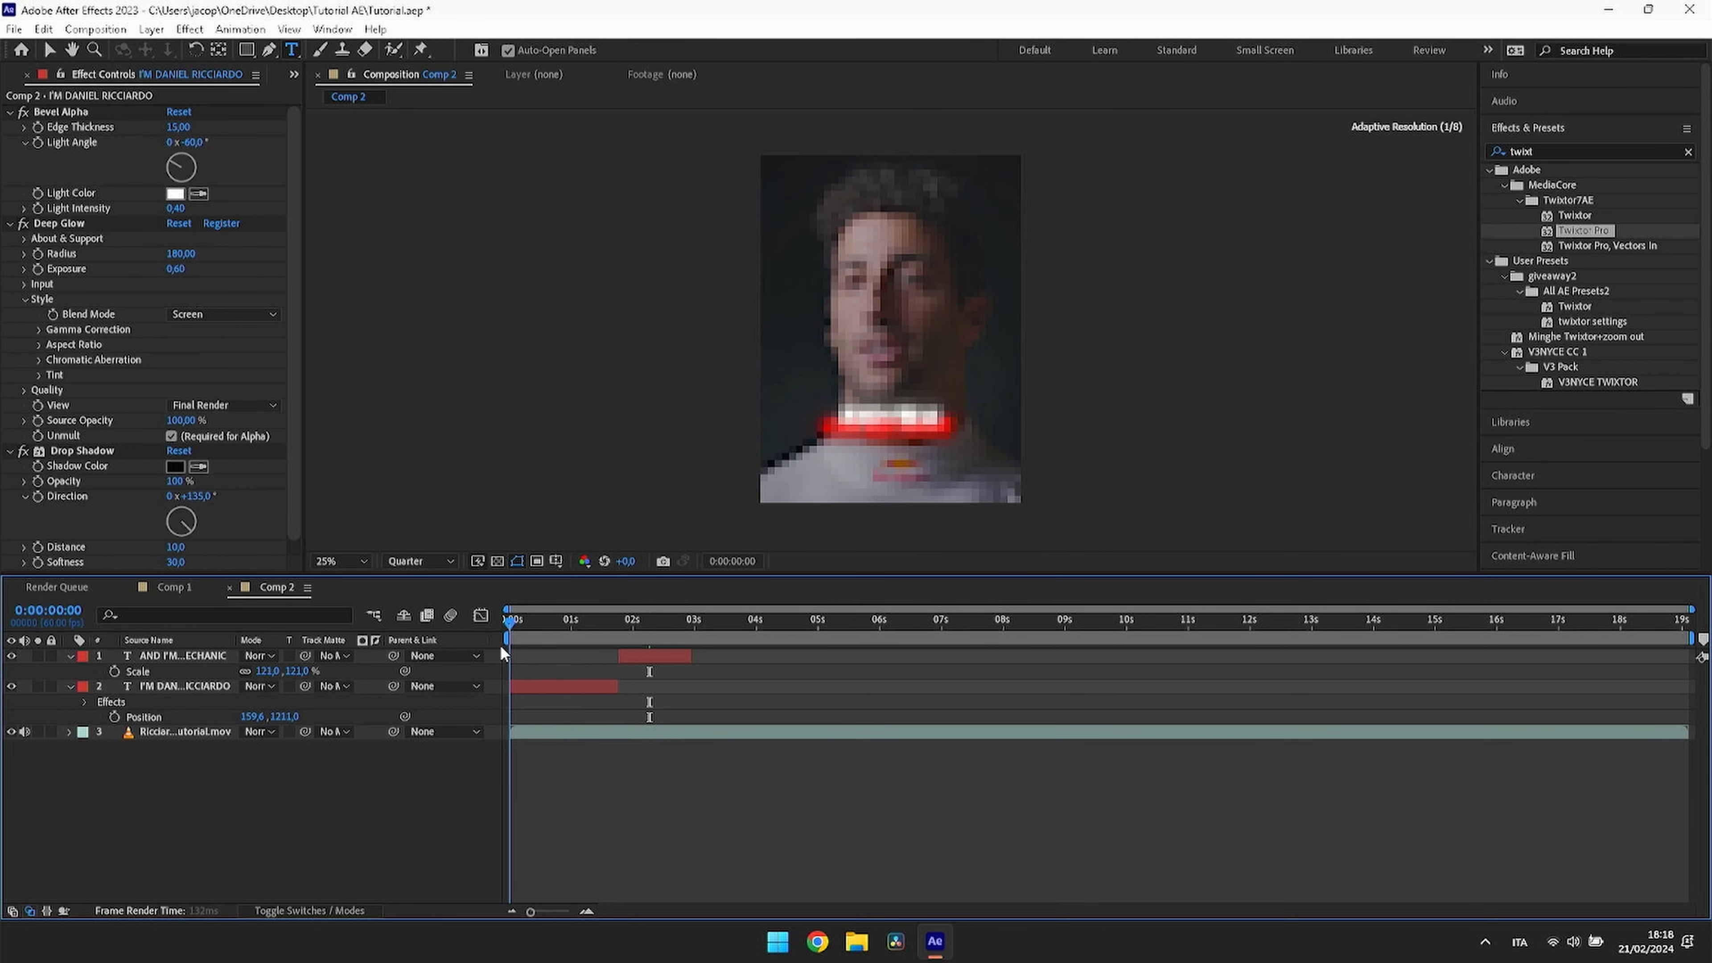
pyautogui.click(1550, 150)
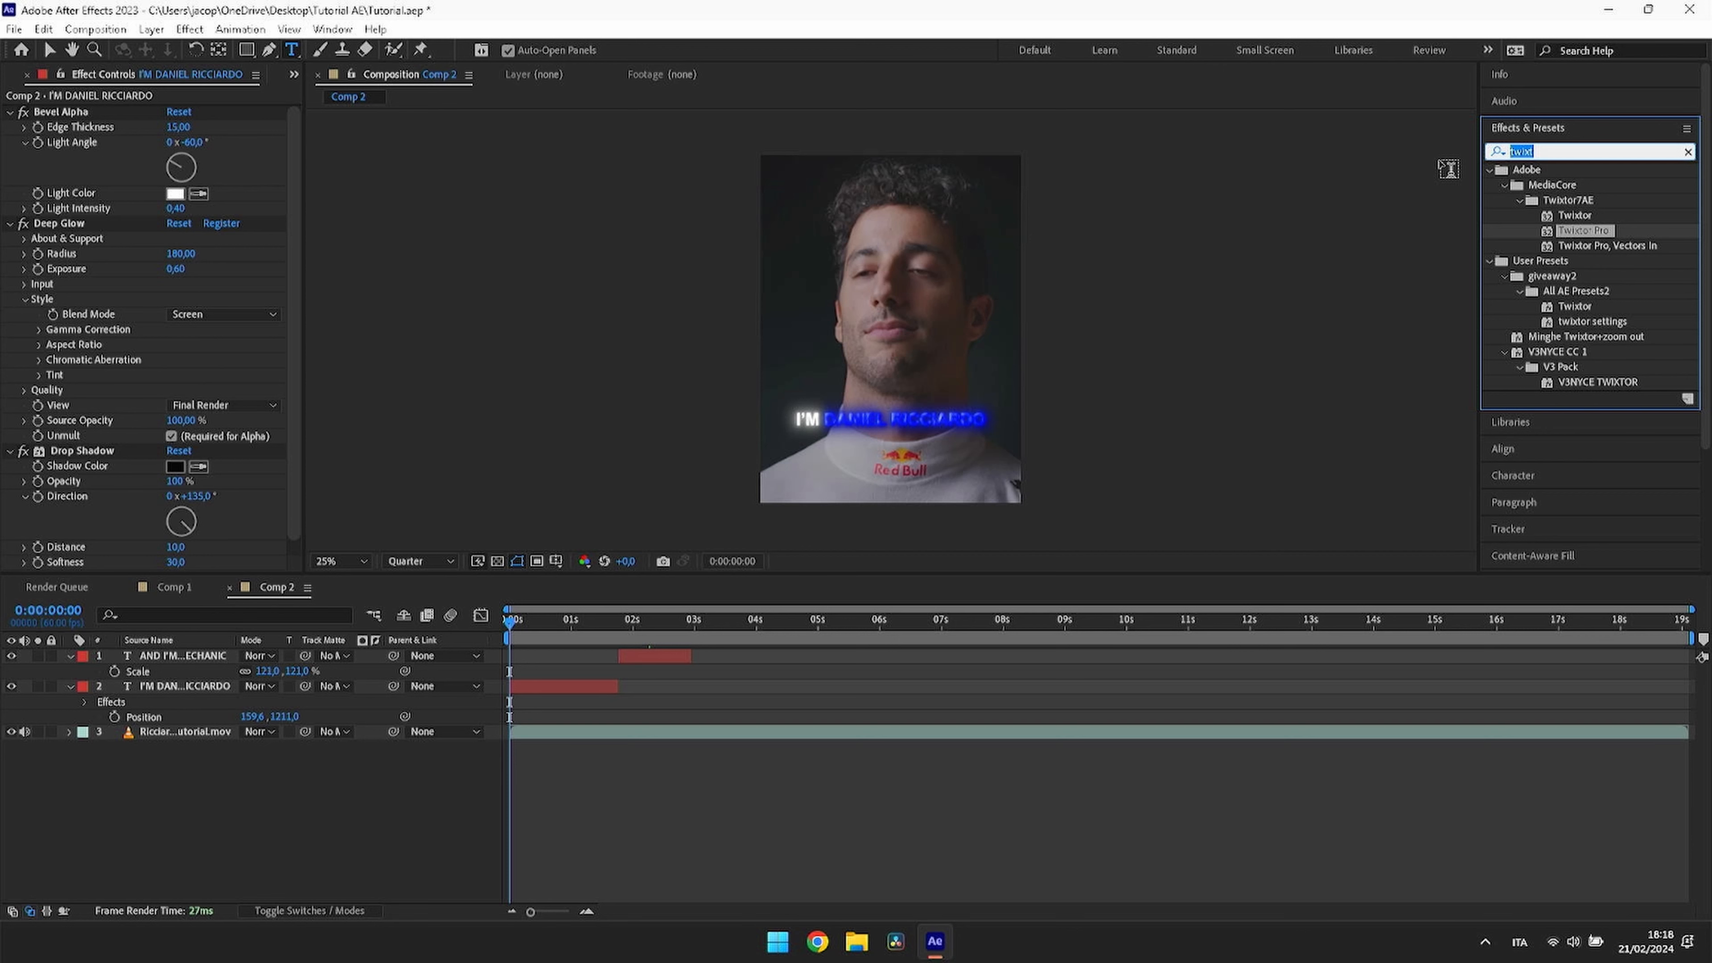
pyautogui.write('fade')
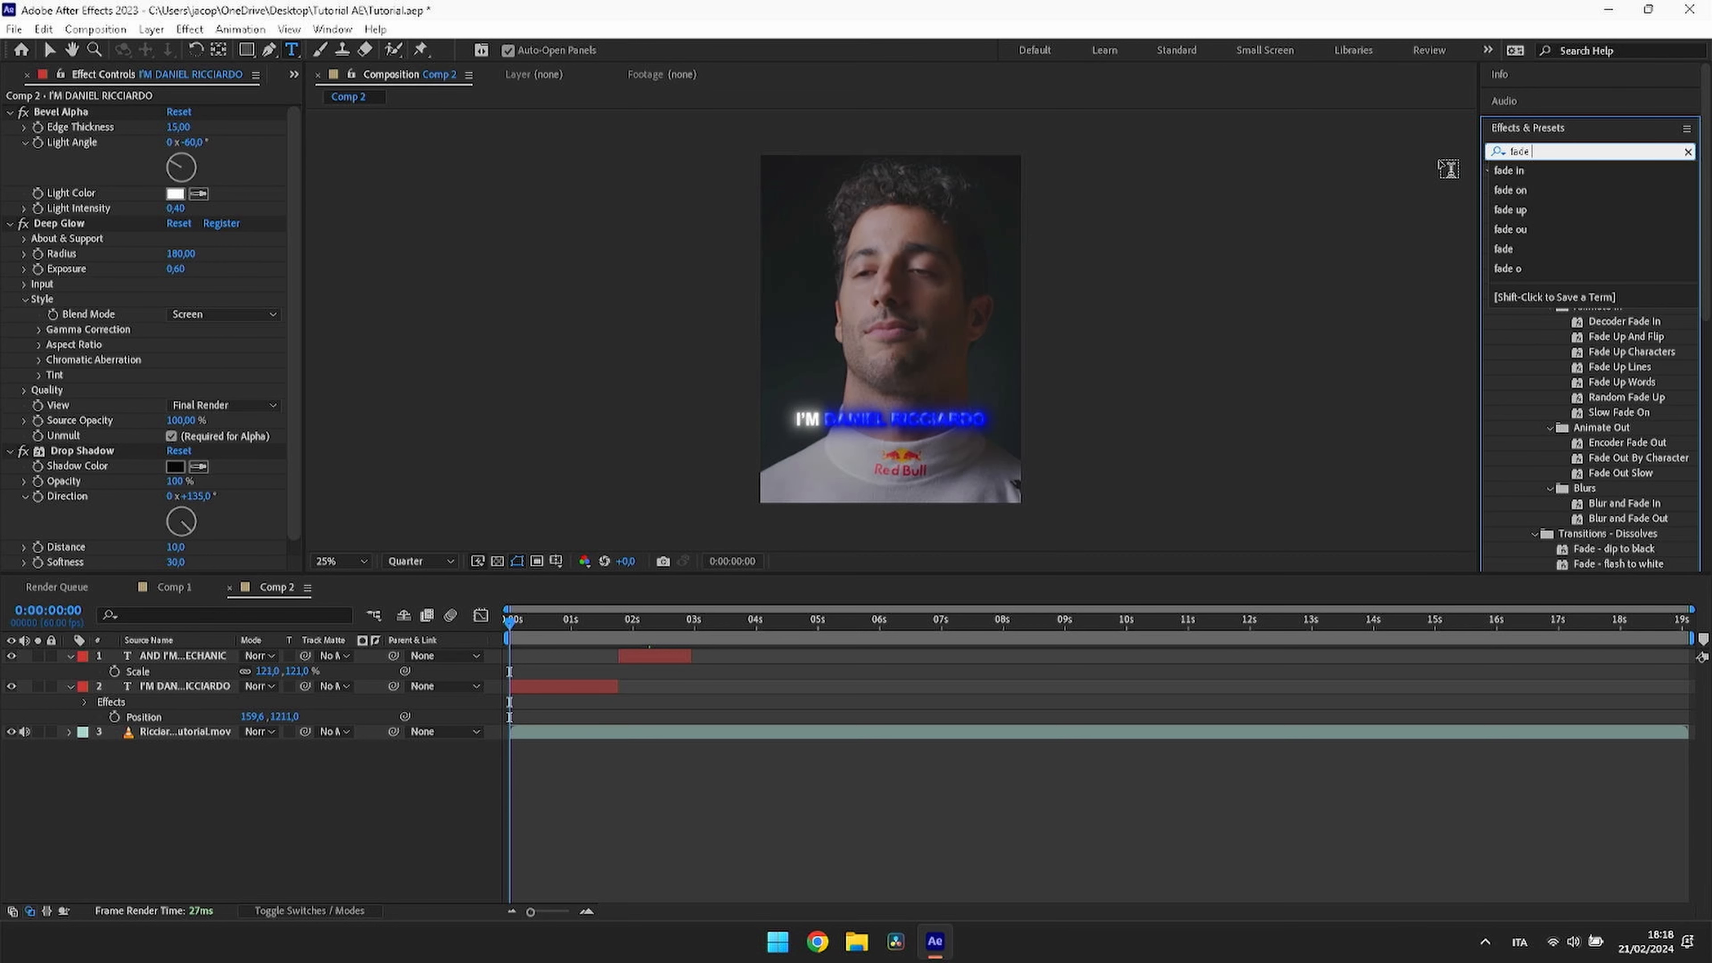
pyautogui.write(' up')
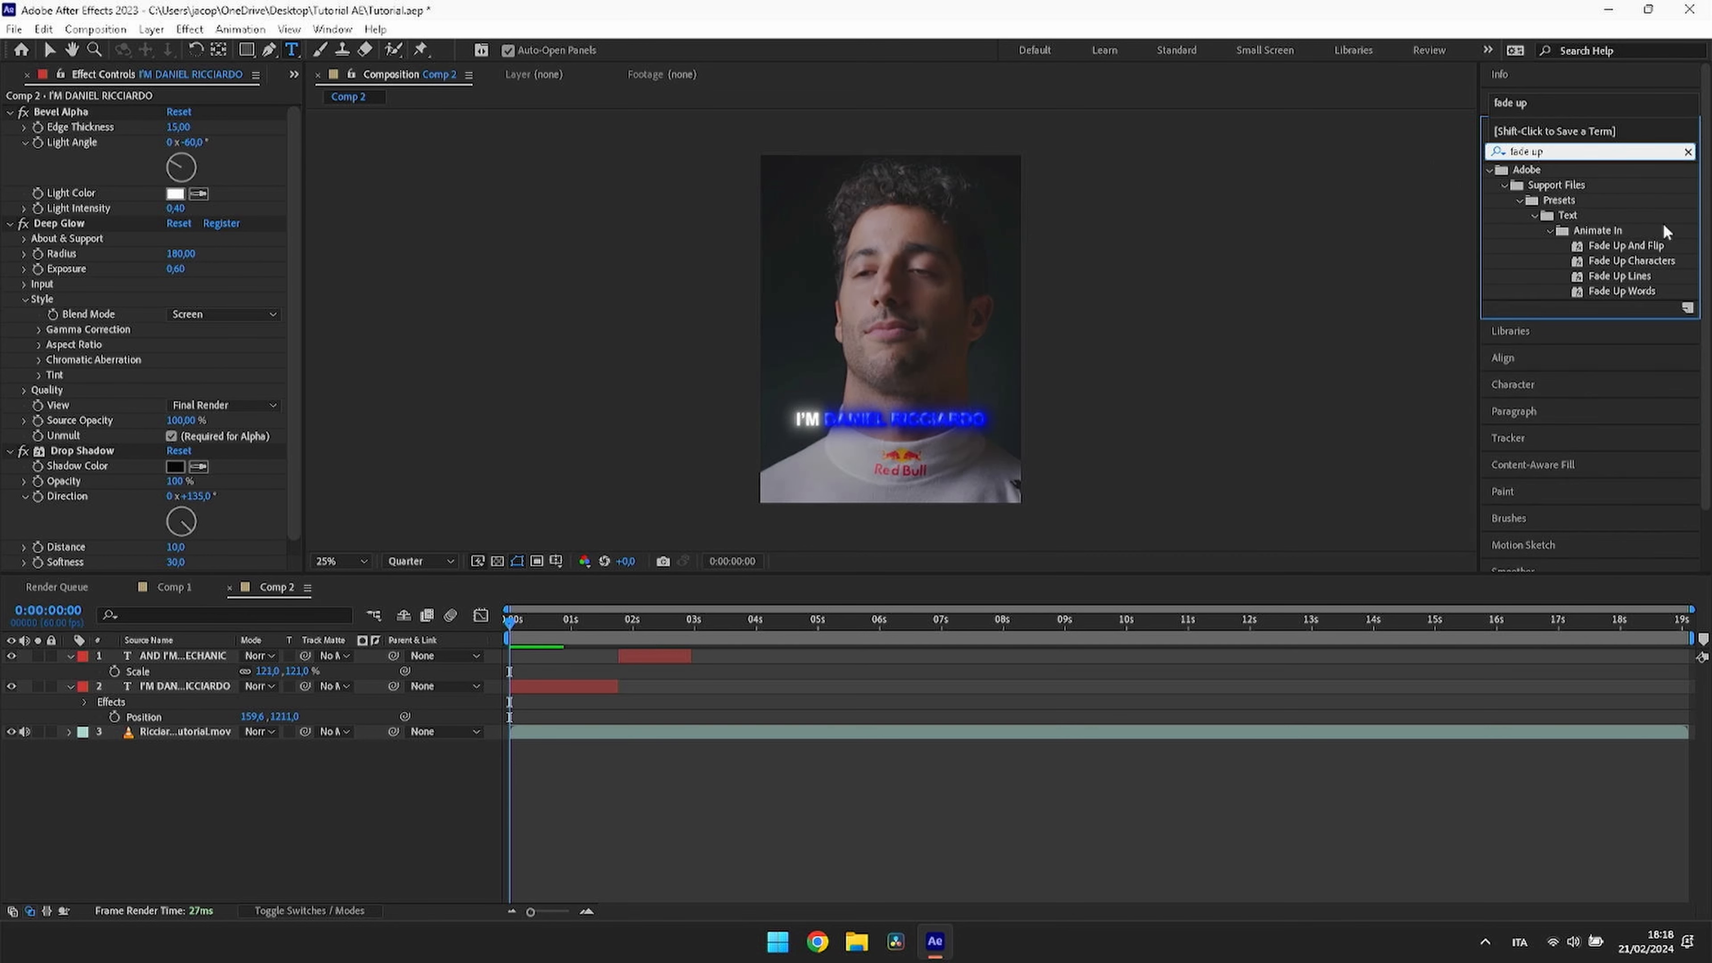
pyautogui.moveTo(1624, 295); pyautogui.dragTo(572, 692)
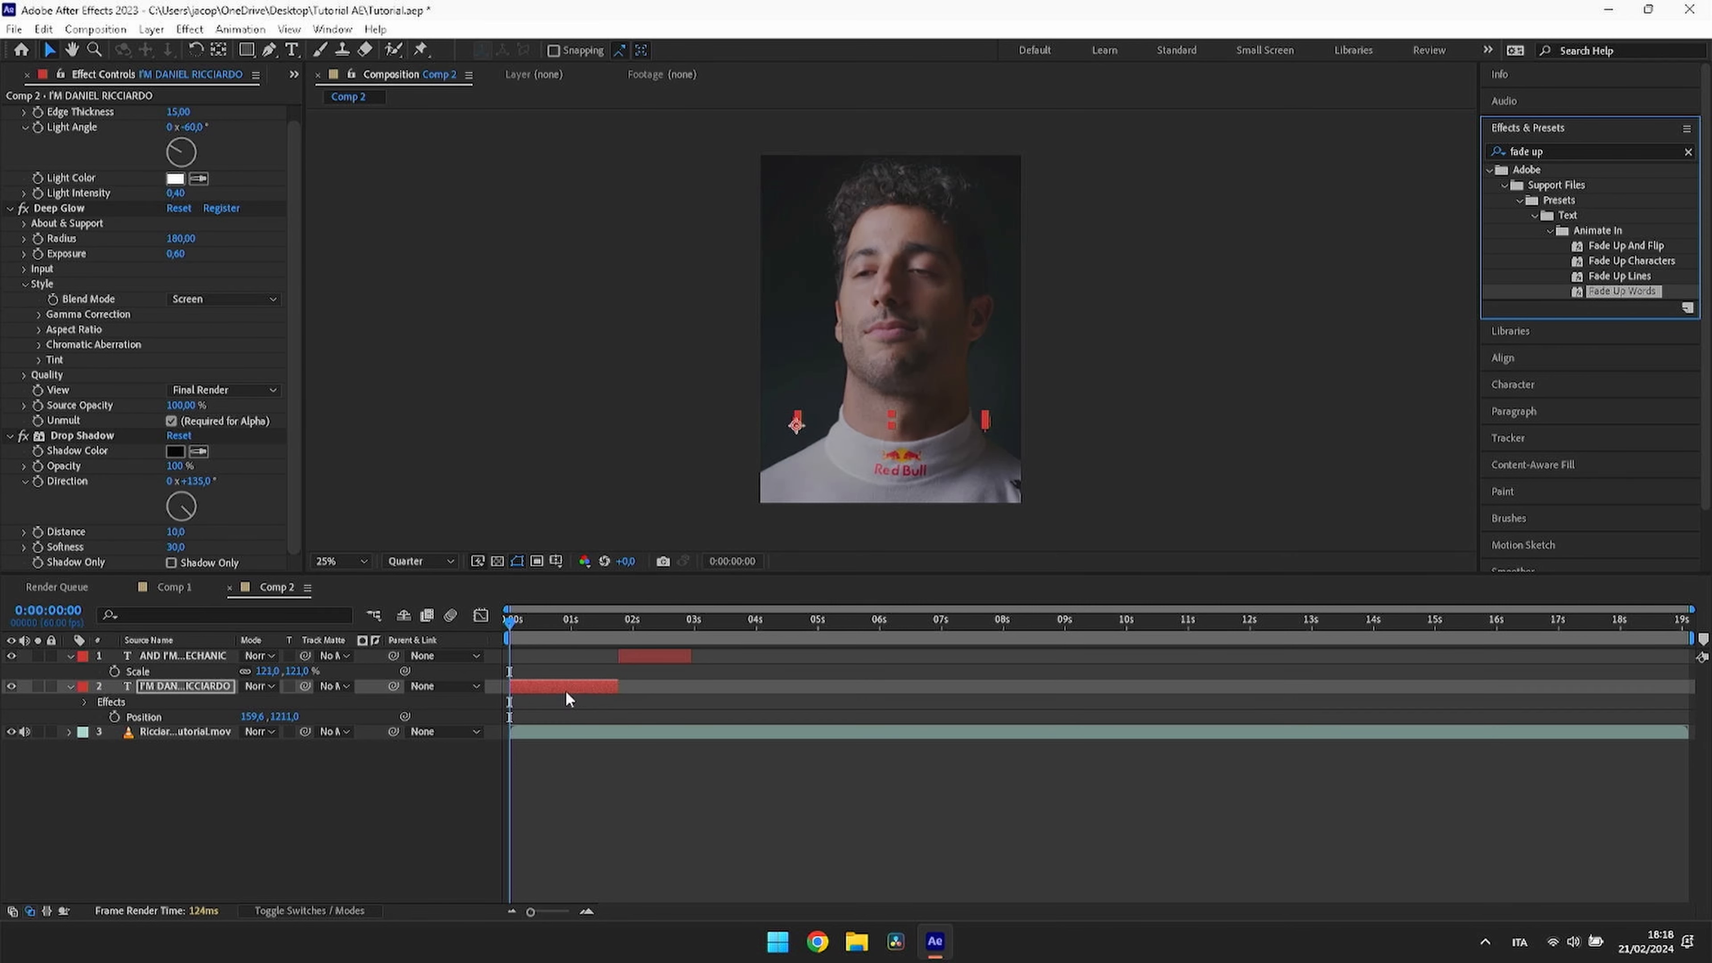
pyautogui.click(591, 822)
# Step: Reveal the keyframes of the "I'M DANIEL RICCIARDO" layer and move the first Range Selector Start keyframe to 0:00:00:40
pyautogui.click(548, 685)
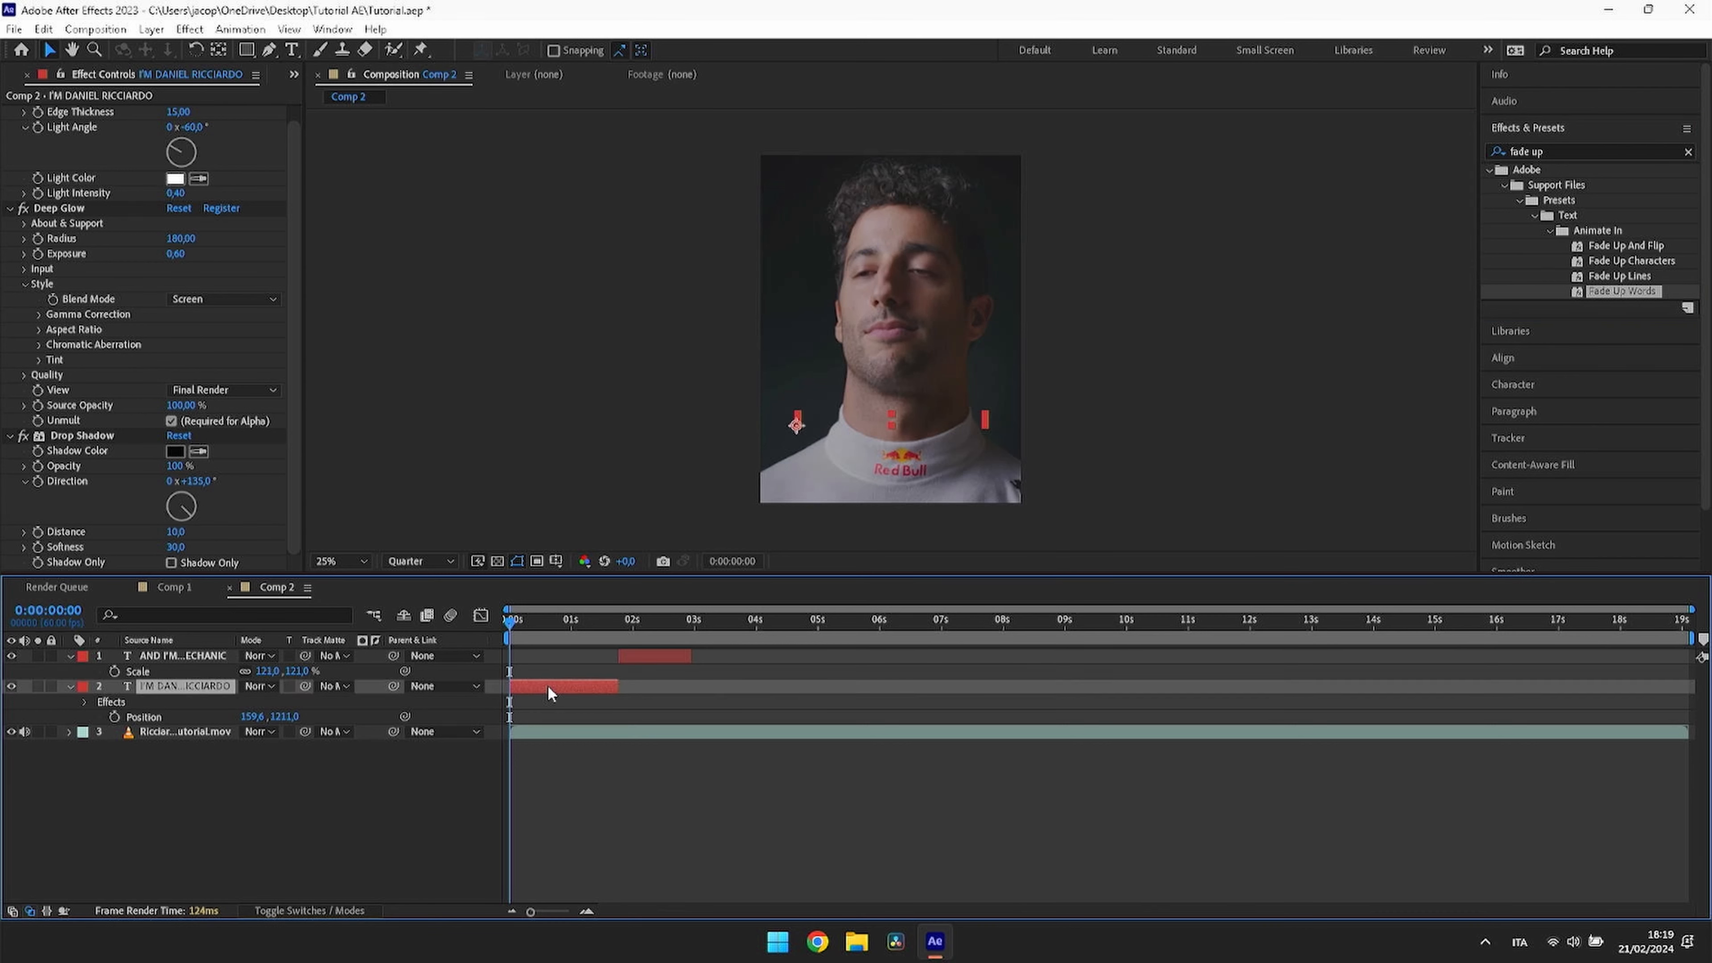
pyautogui.press('u')
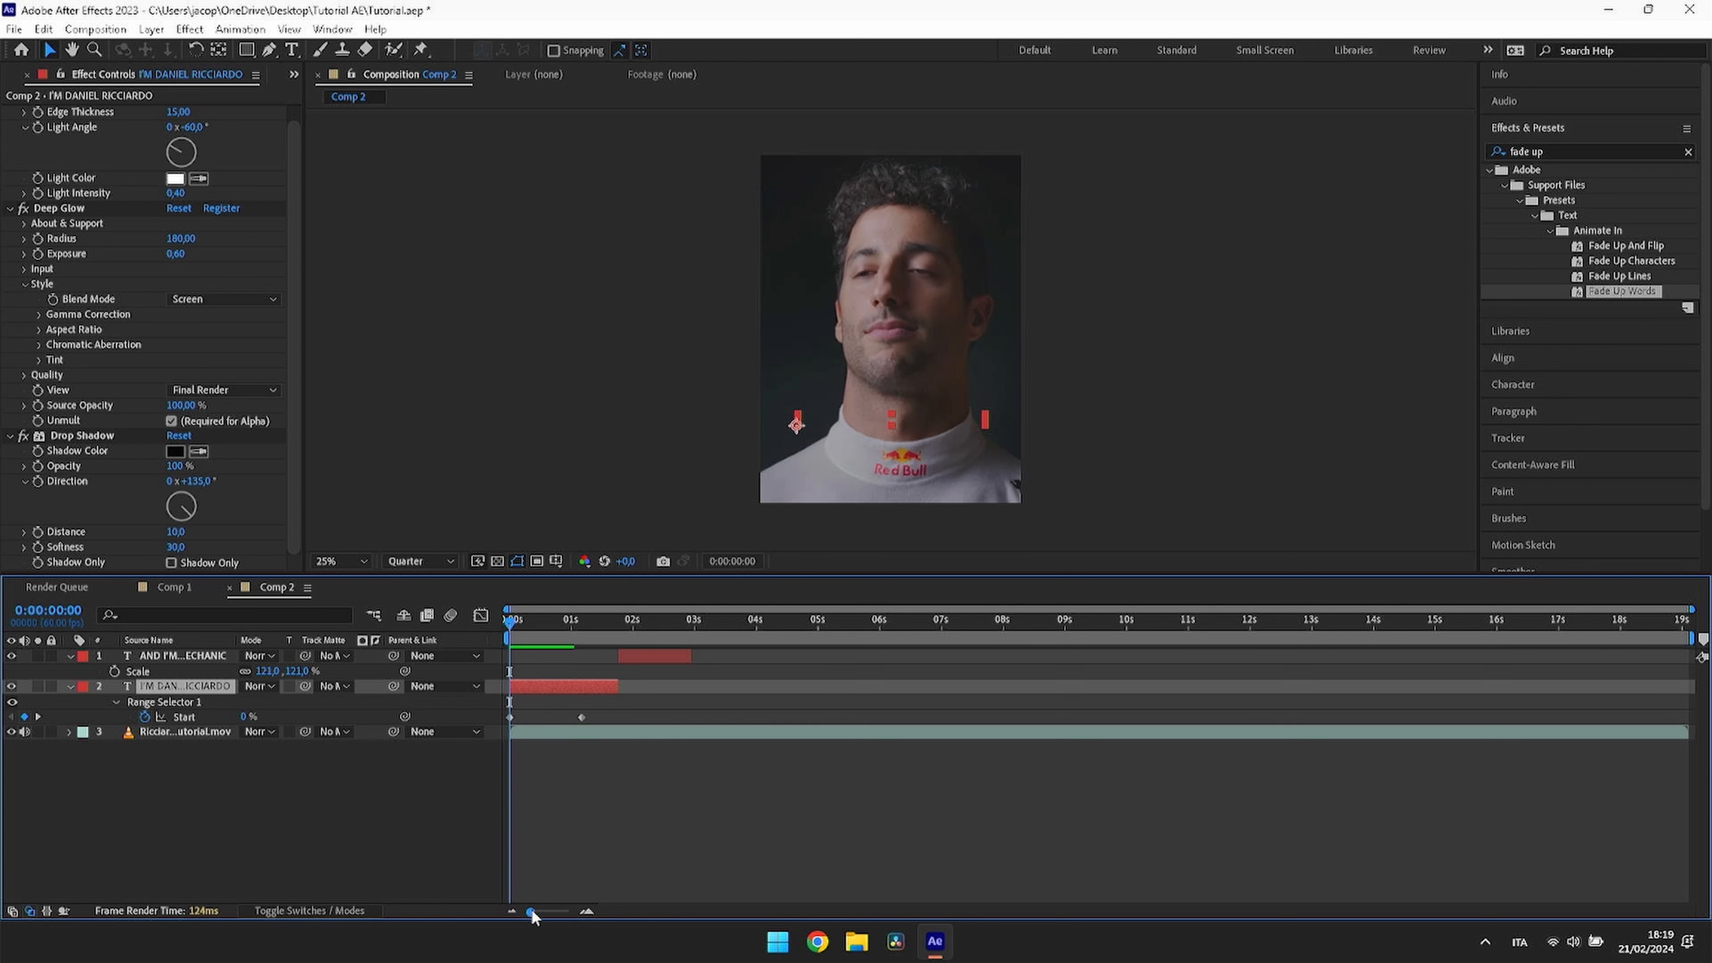
pyautogui.moveTo(532, 912); pyautogui.dragTo(554, 912)
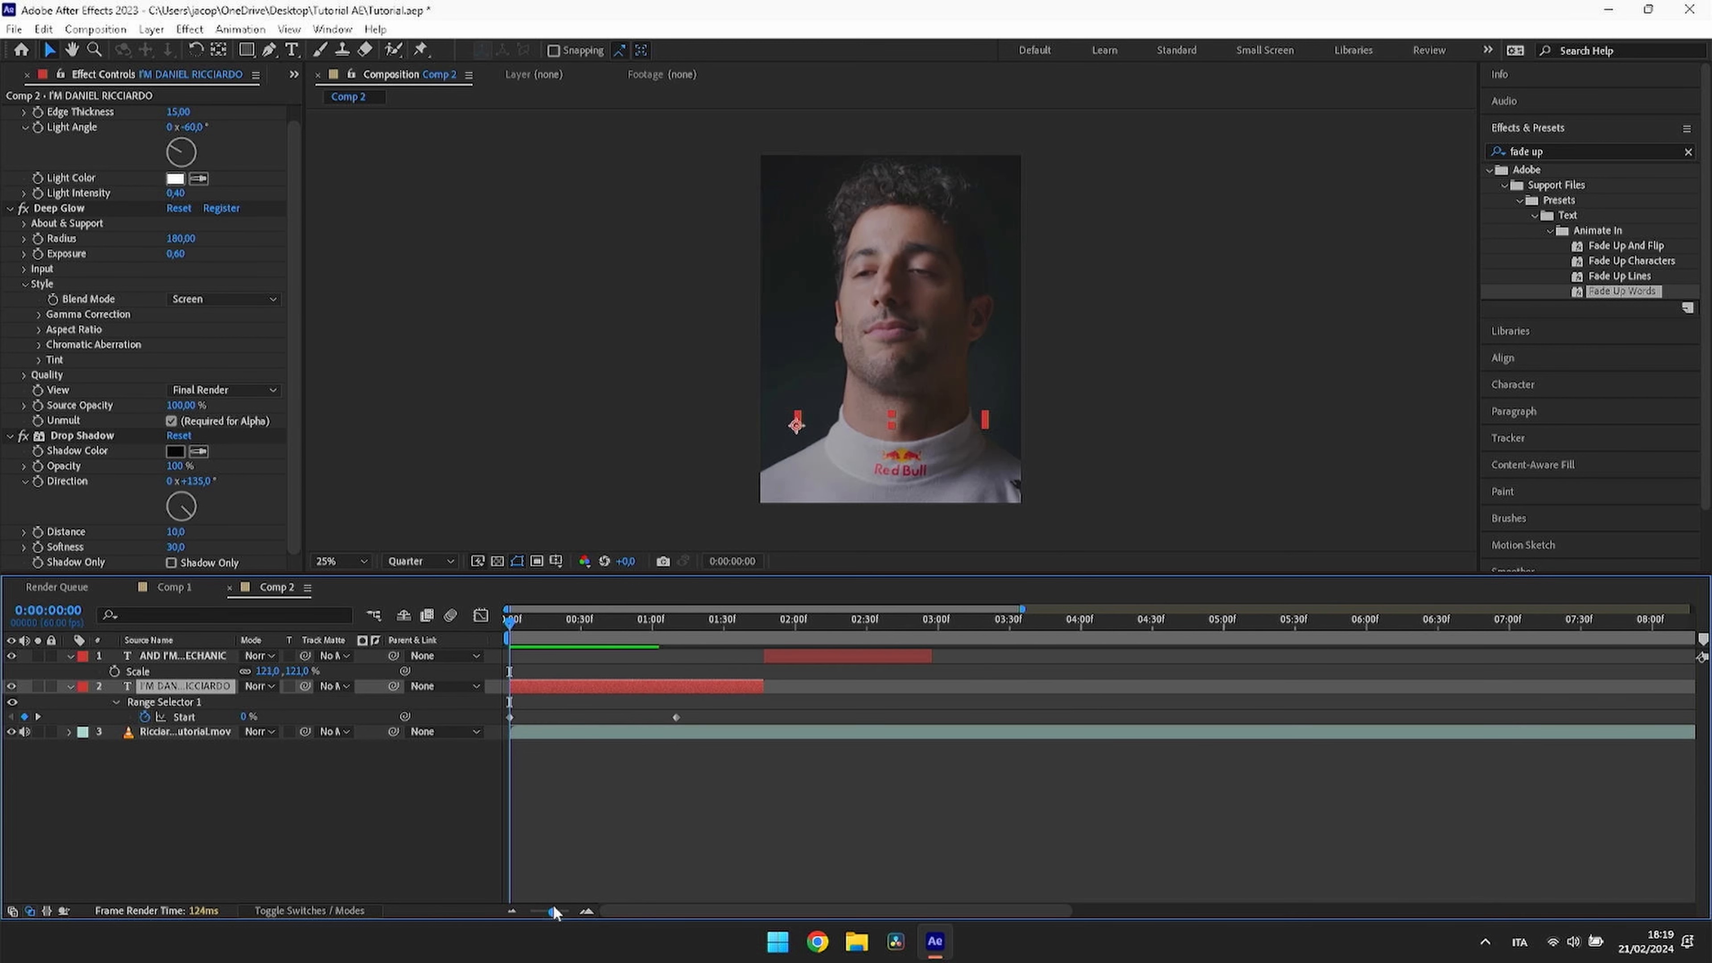
pyautogui.moveTo(516, 623); pyautogui.dragTo(610, 619)
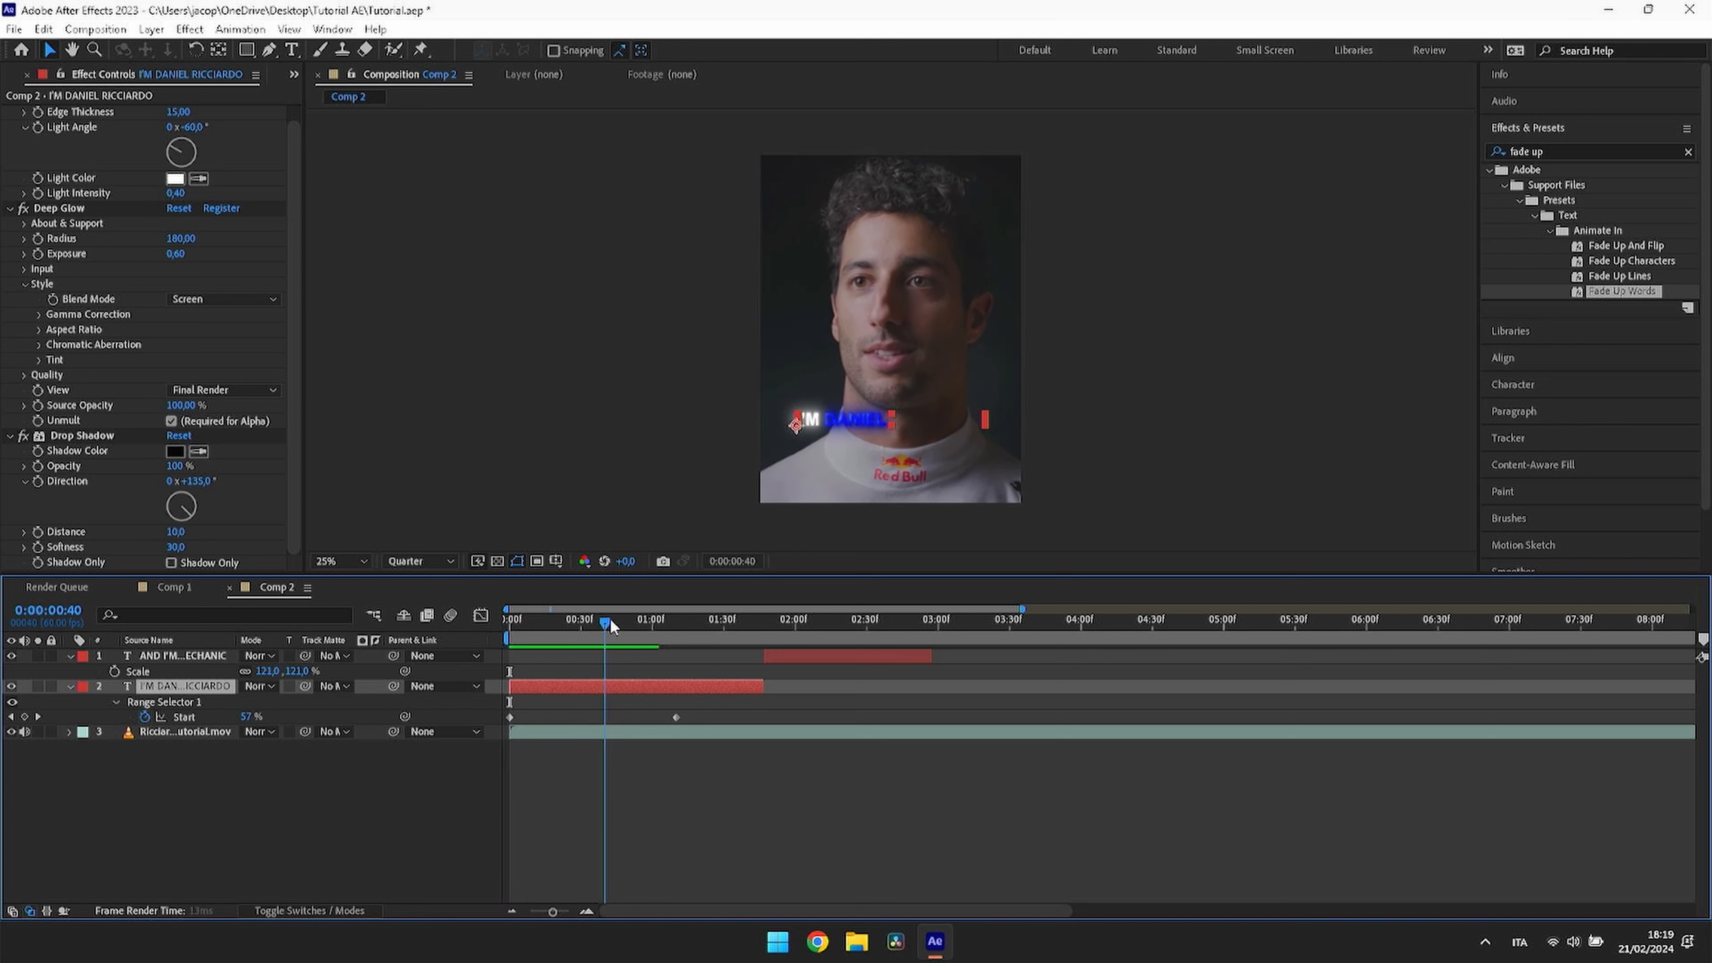
pyautogui.moveTo(511, 718); pyautogui.dragTo(602, 728)
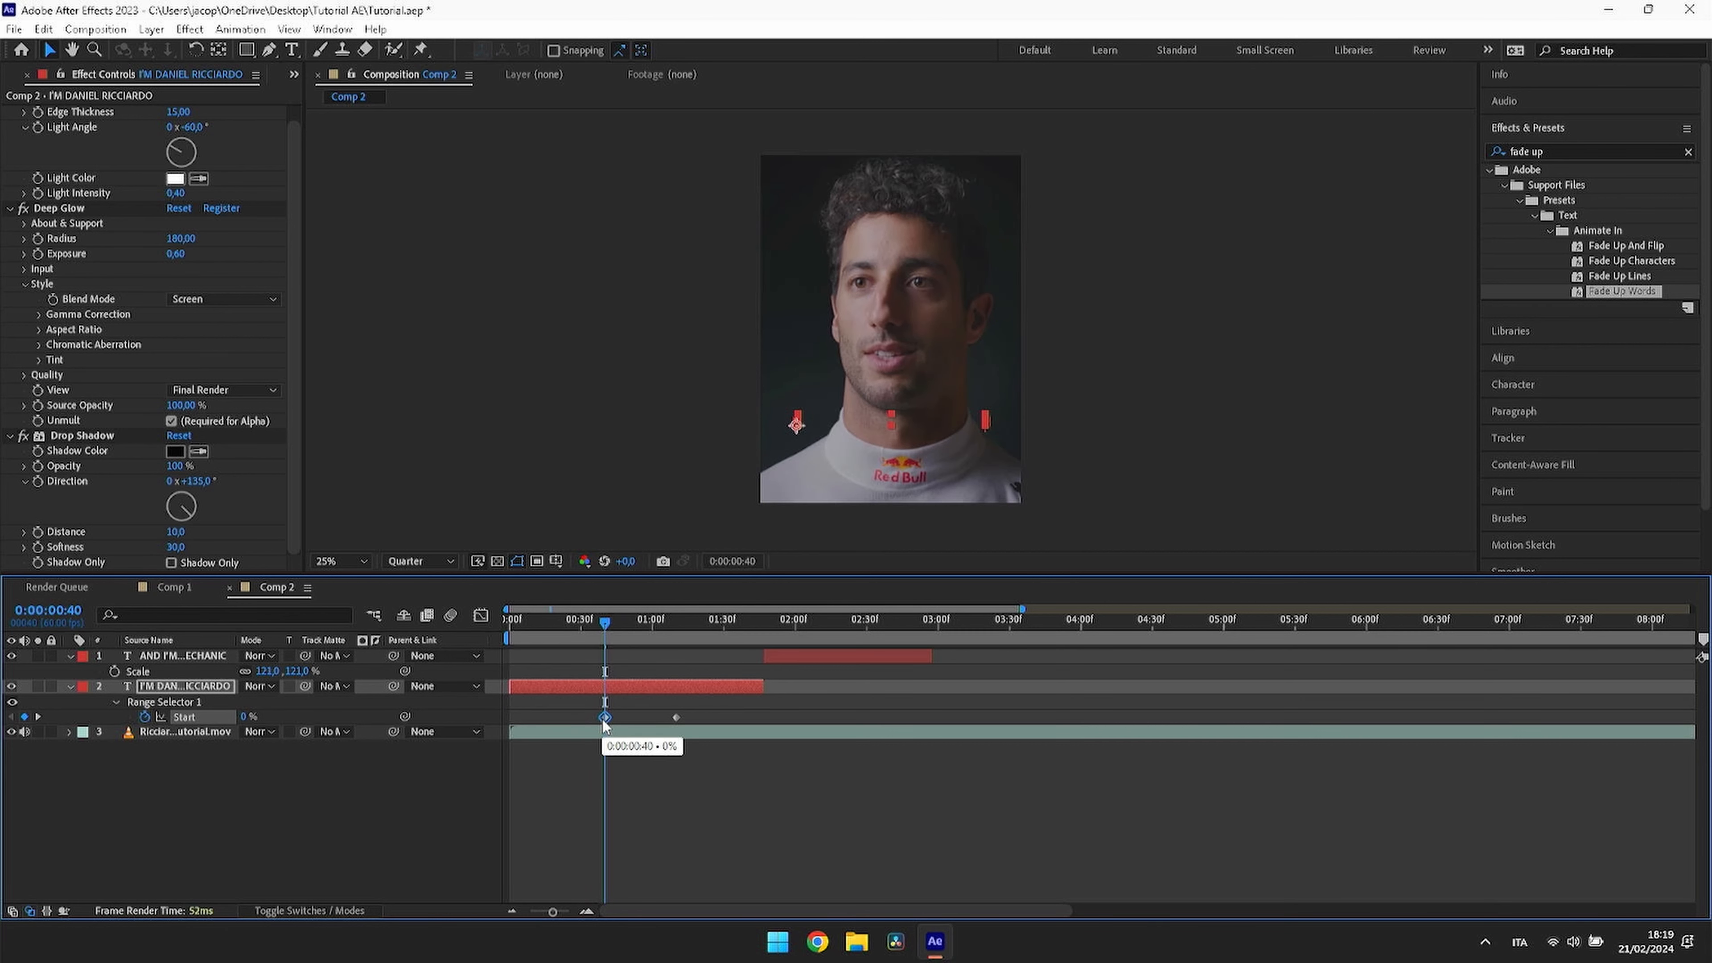
# Step: Play back the word reveal against the speech and move the final Range Selector Start keyframe to 0:00:01:12
pyautogui.click(611, 622)
pyautogui.moveTo(615, 629); pyautogui.dragTo(607, 669)
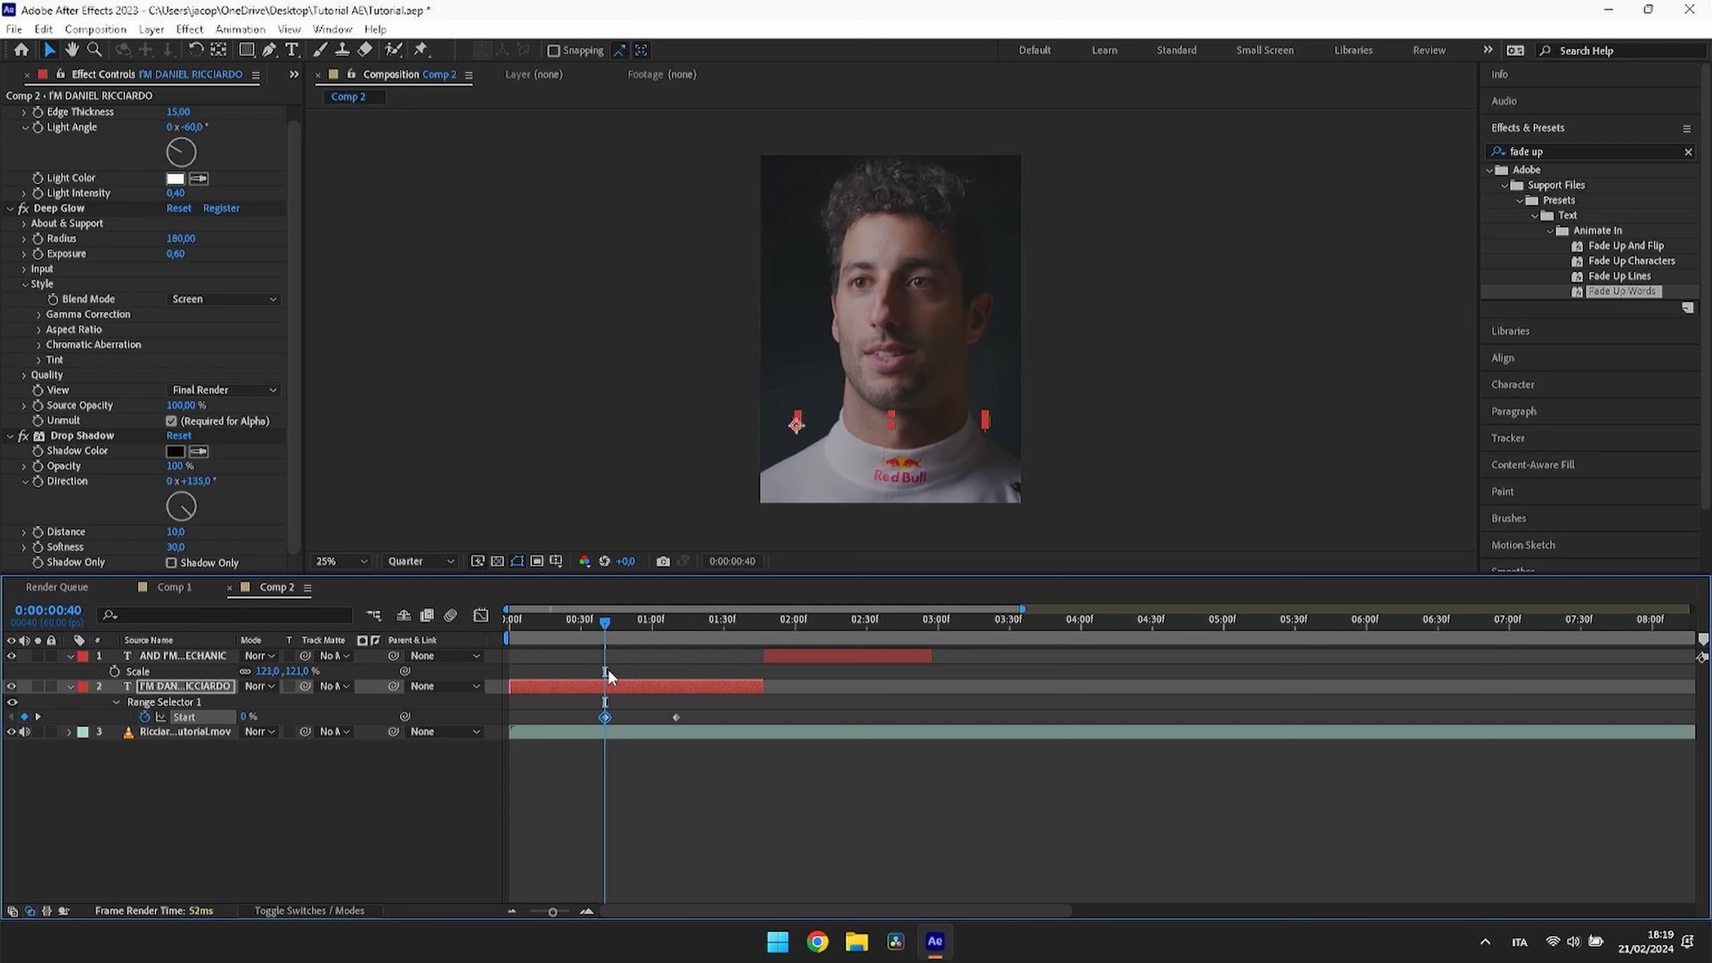
pyautogui.press('space')
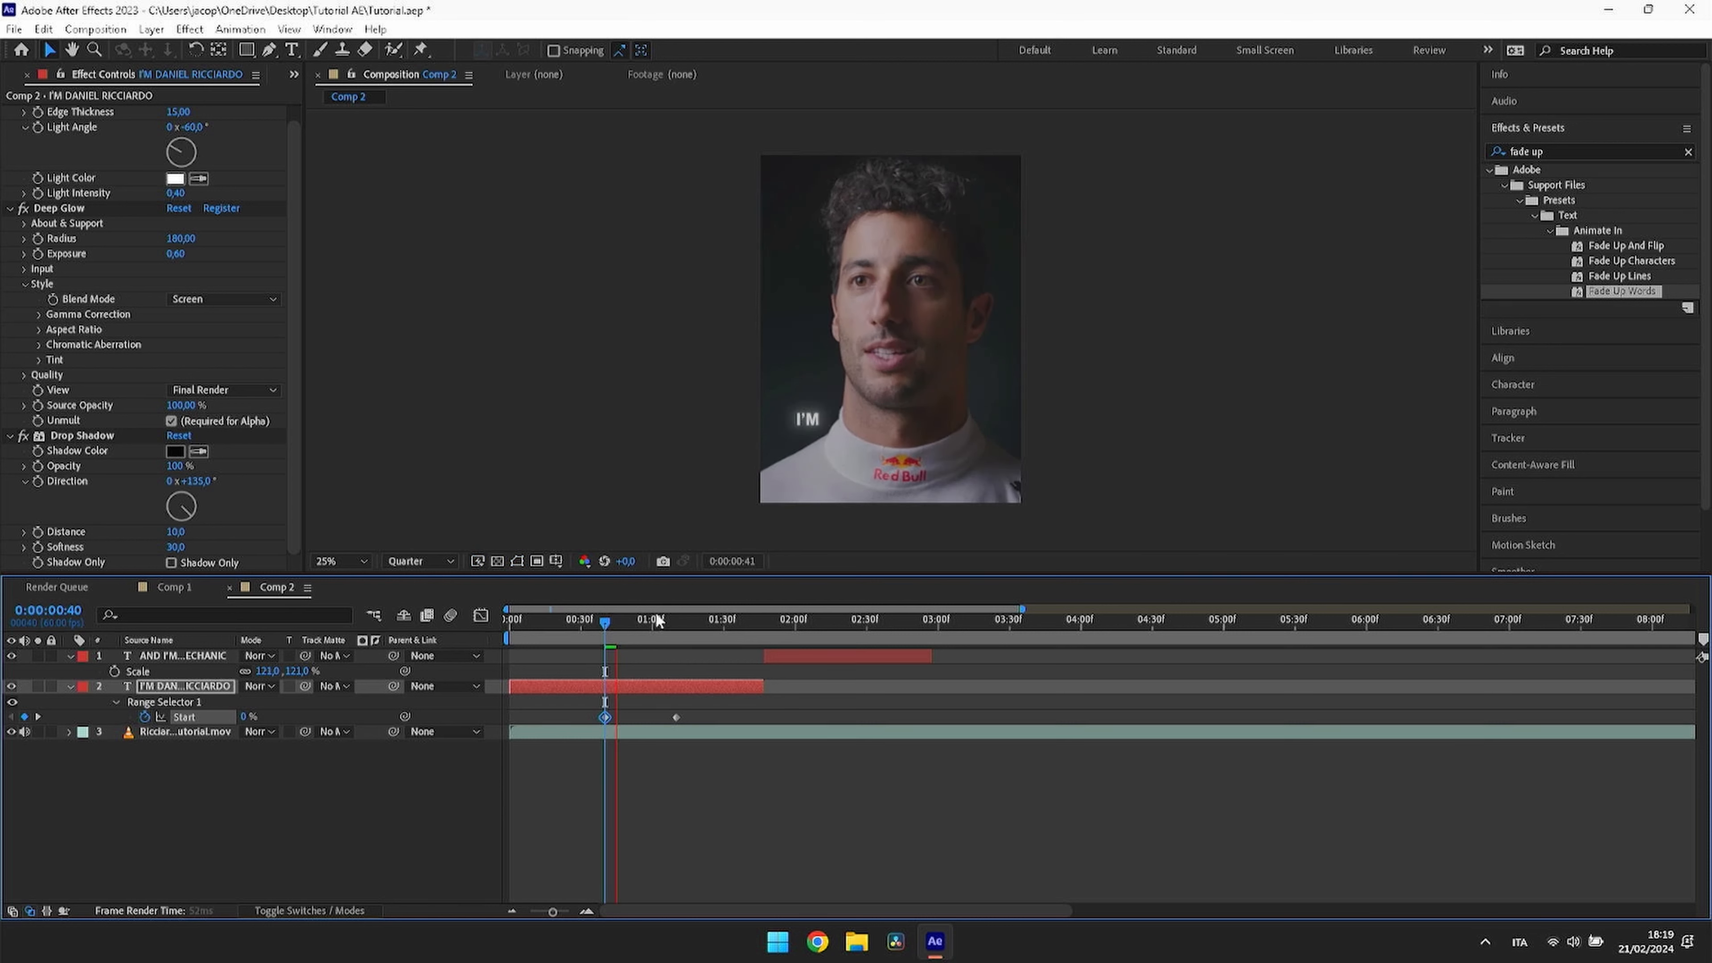
pyautogui.press('space')
pyautogui.moveTo(664, 622); pyautogui.dragTo(608, 637)
pyautogui.press('space')
pyautogui.press('space')
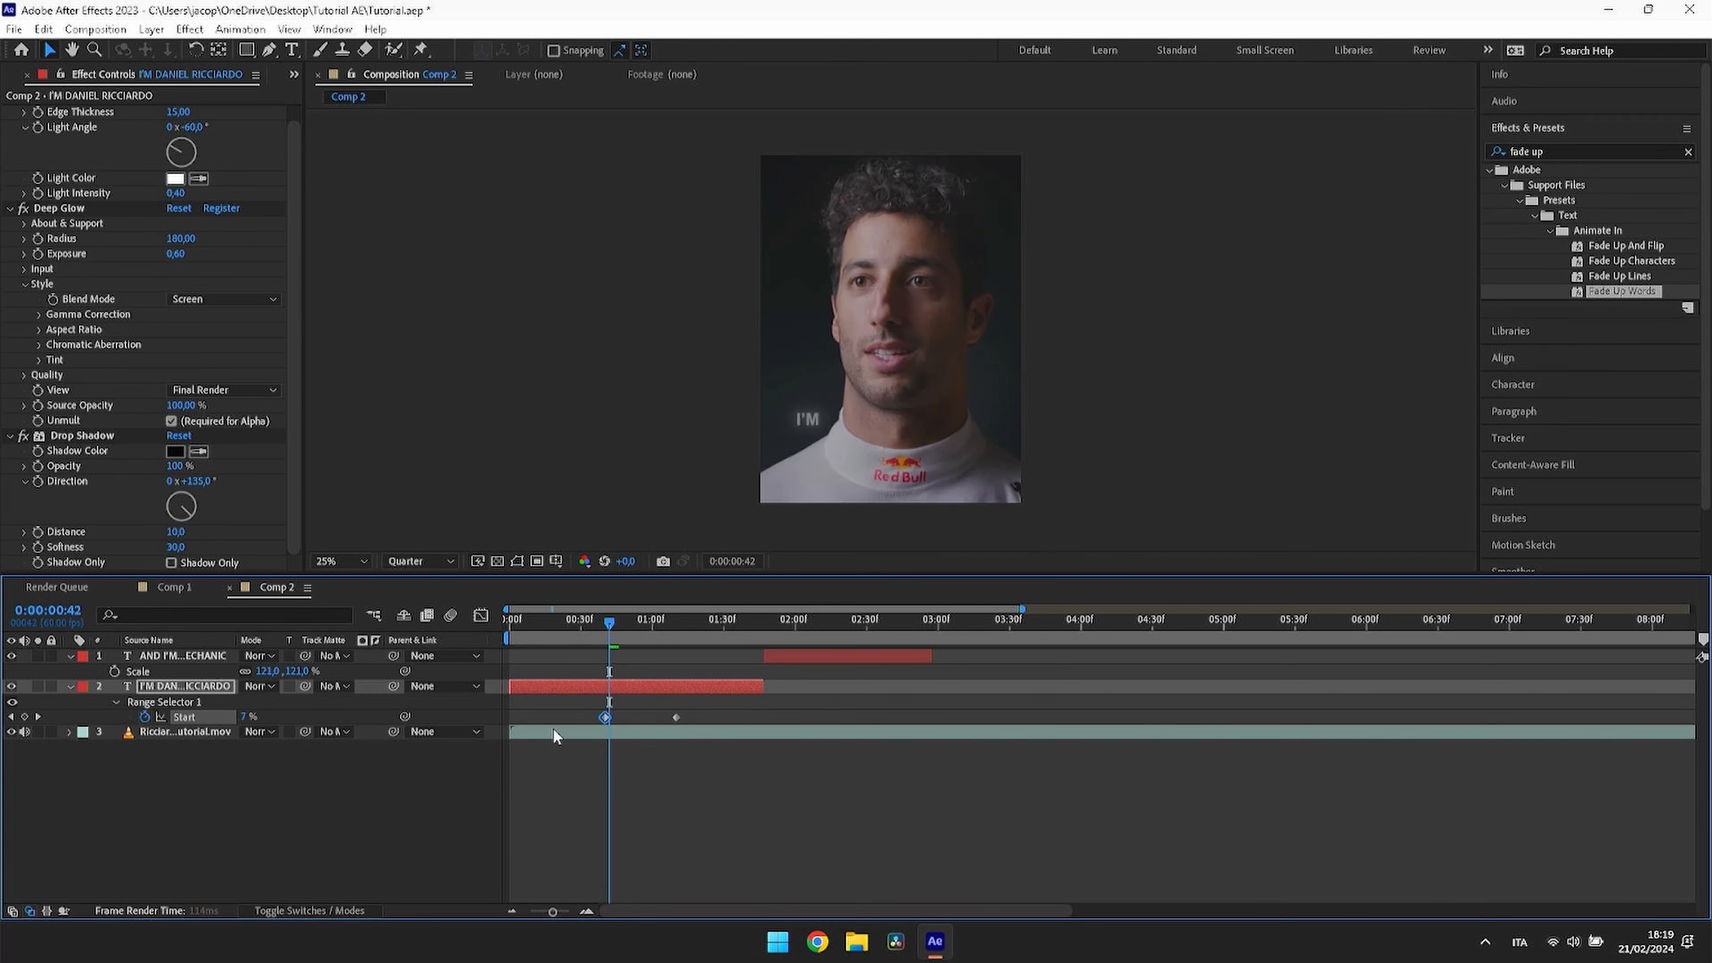
pyautogui.press('space')
pyautogui.moveTo(711, 624)
pyautogui.mouseDown()
pyautogui.moveTo(620, 654)
pyautogui.moveTo(609, 690)
pyautogui.moveTo(682, 640)
pyautogui.mouseUp()
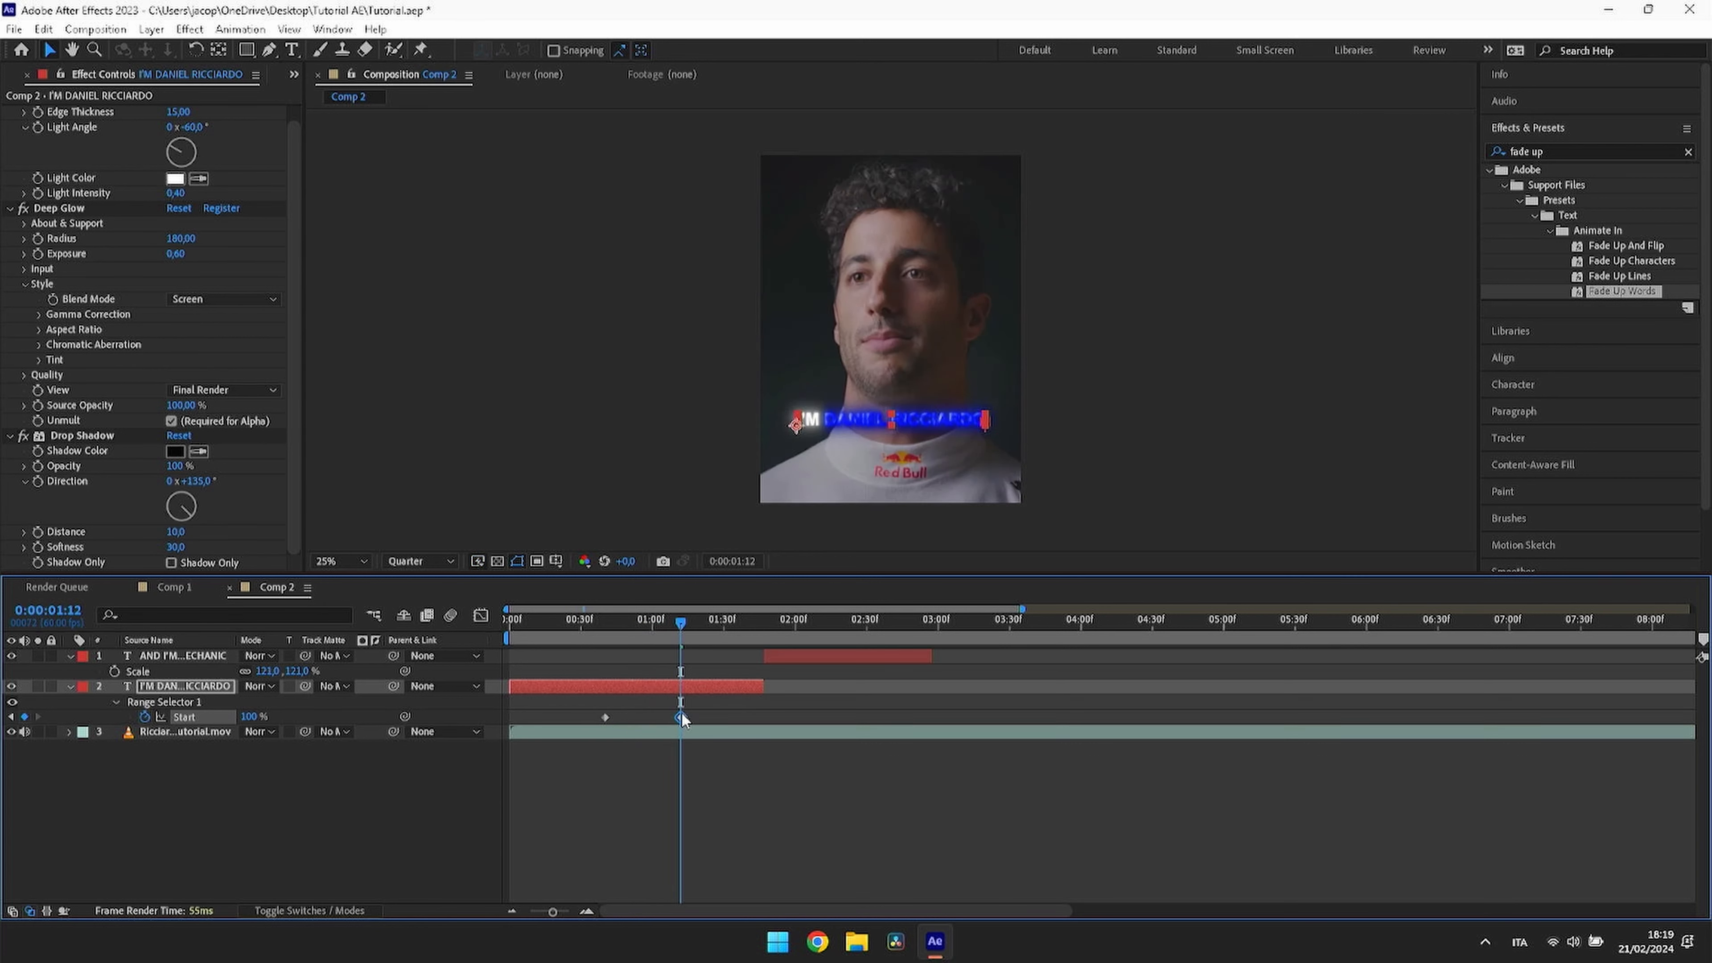
# Step: Preview the retimed caption from 0:00:00:40 and again from 0:00:01:20, dismissing the low memory warning in between
pyautogui.moveTo(679, 642); pyautogui.dragTo(604, 650)
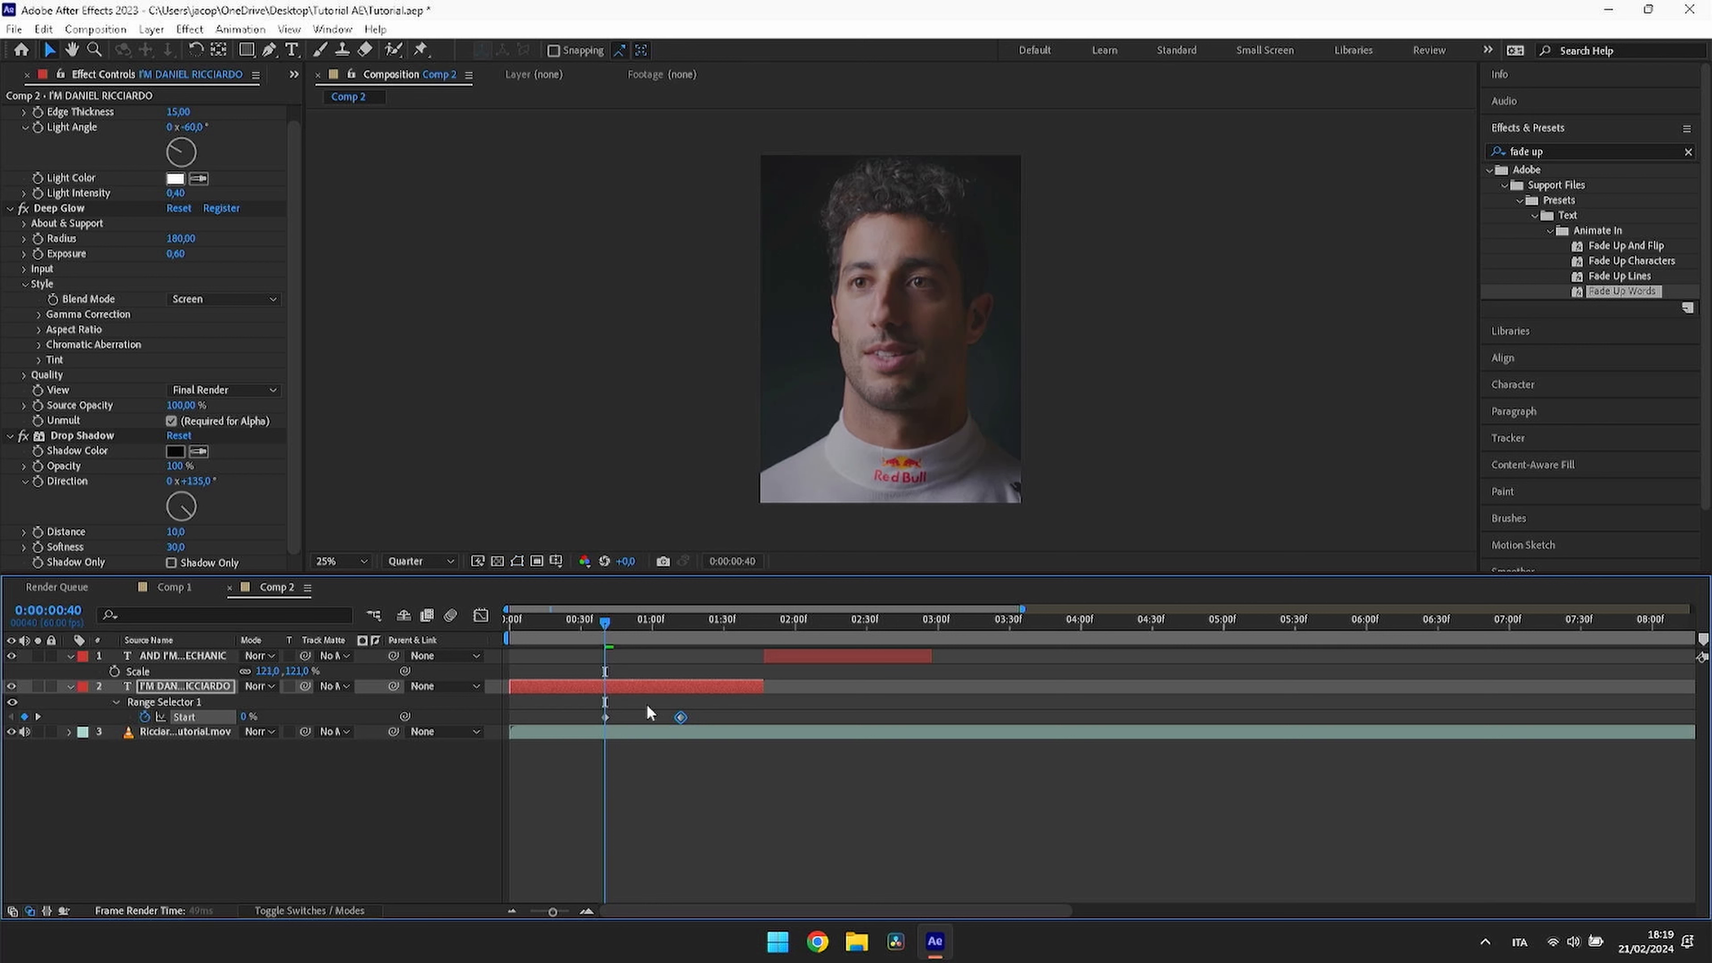
pyautogui.press('space')
pyautogui.press('space')
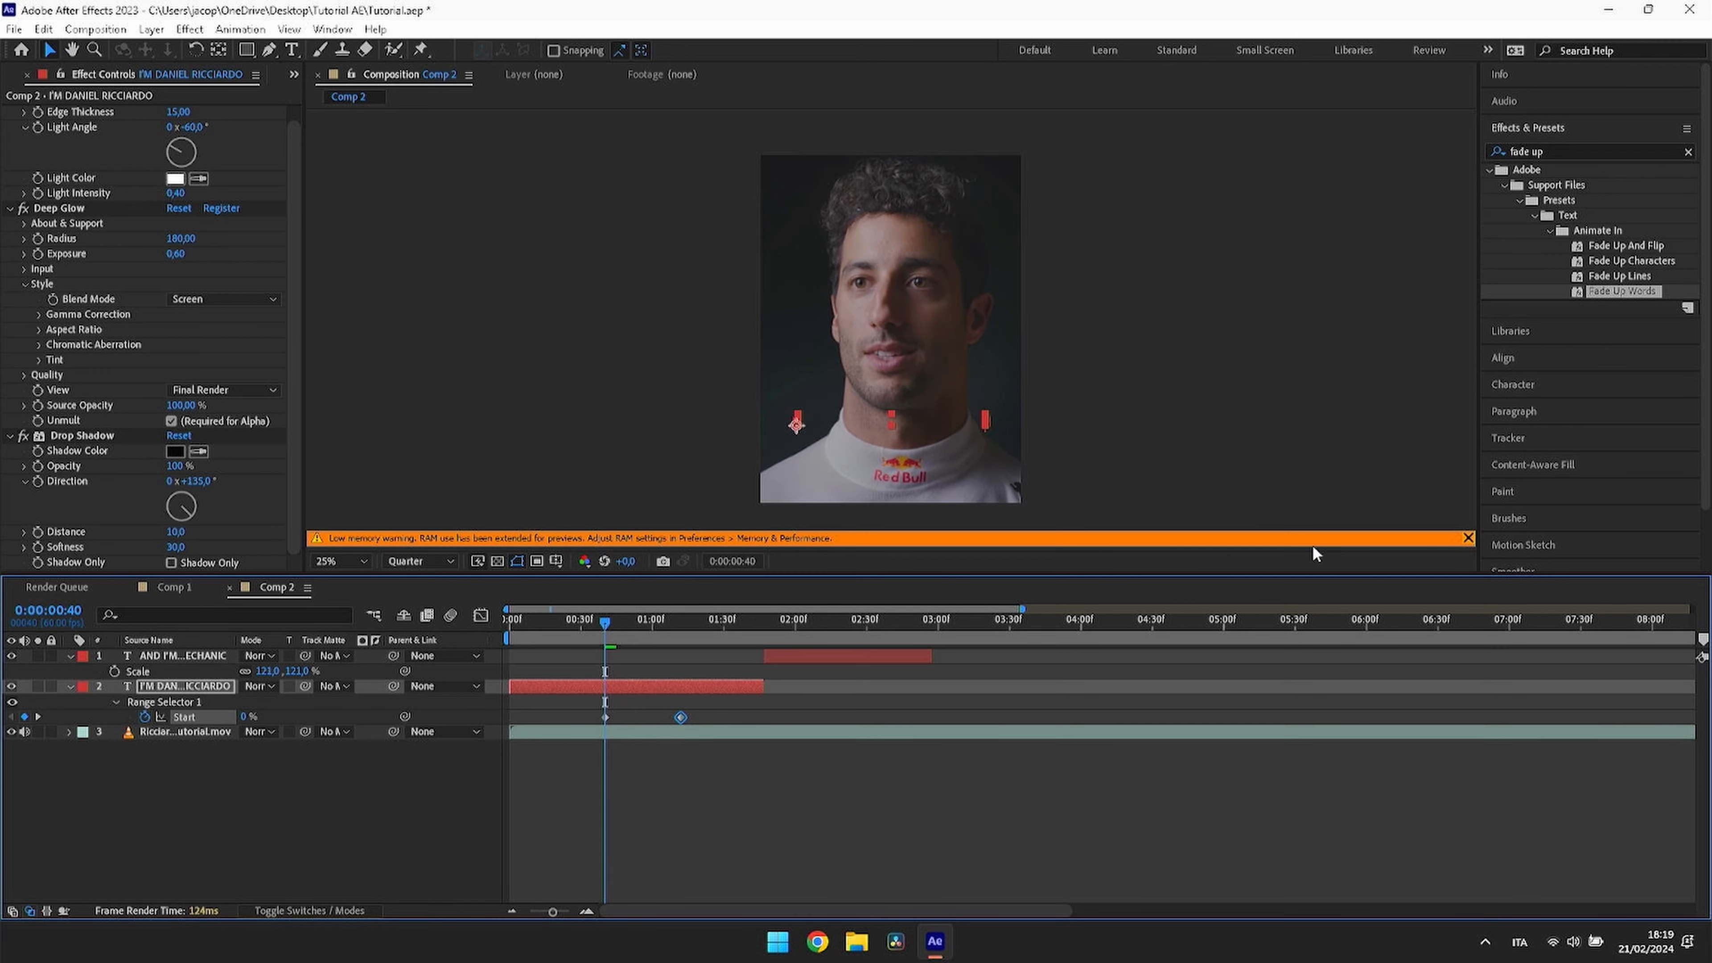
pyautogui.click(1468, 537)
pyautogui.moveTo(604, 629); pyautogui.dragTo(701, 669)
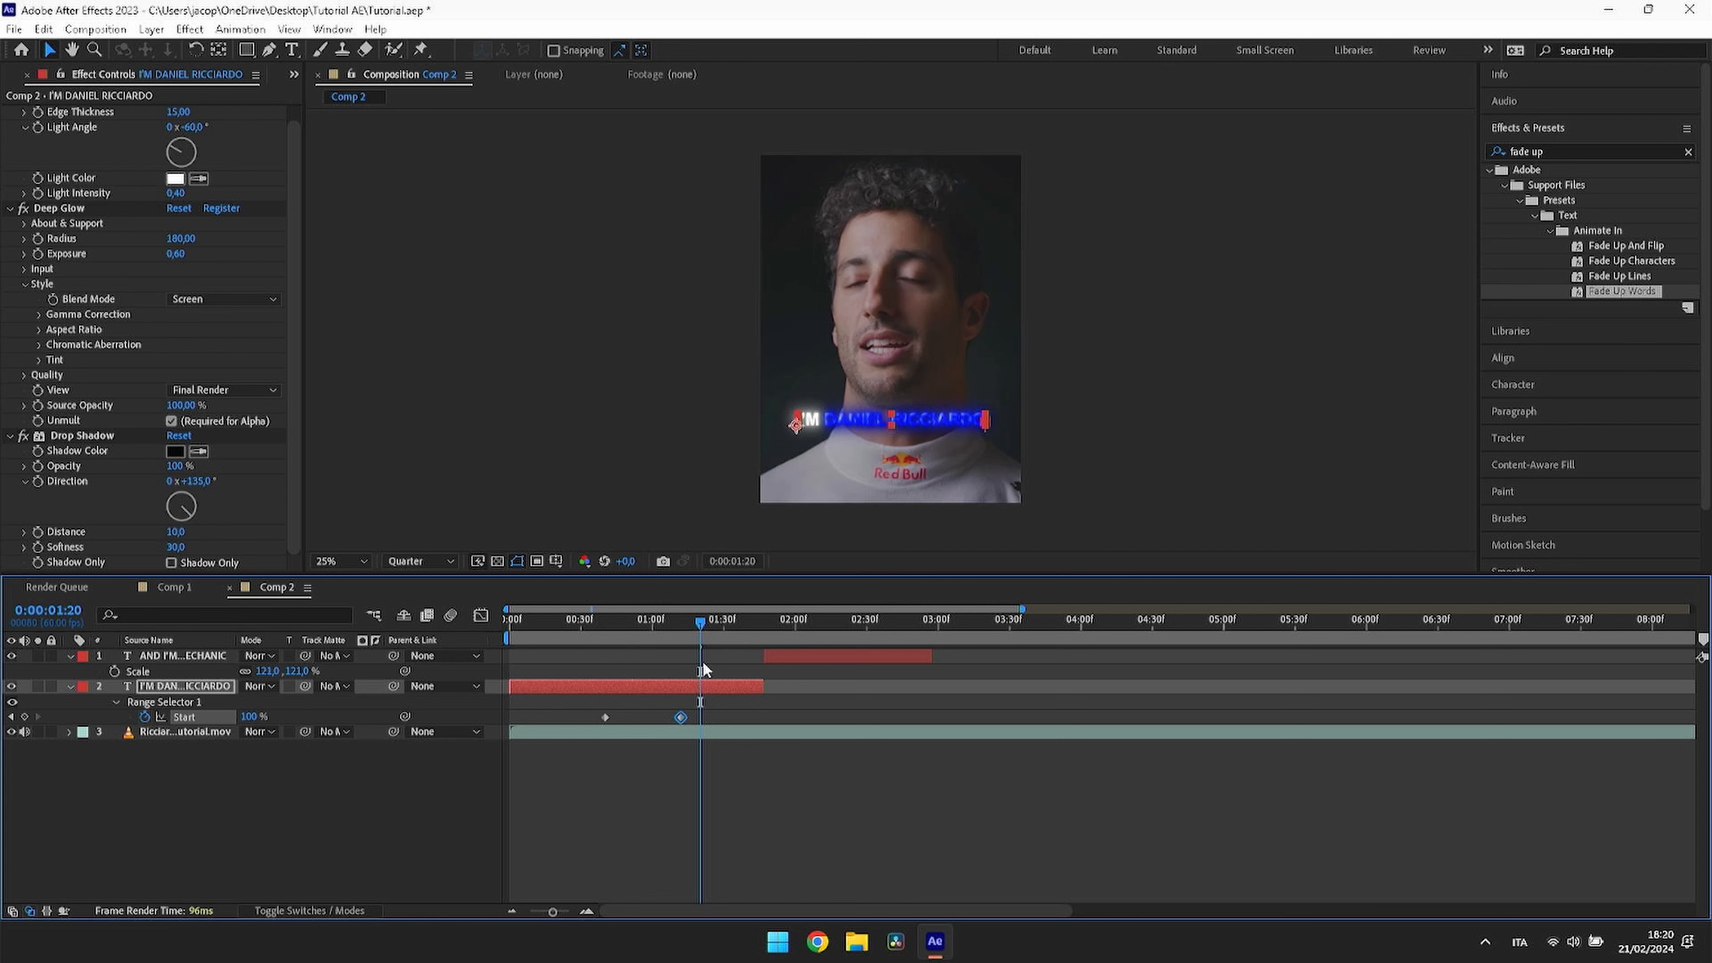
pyautogui.press('space')
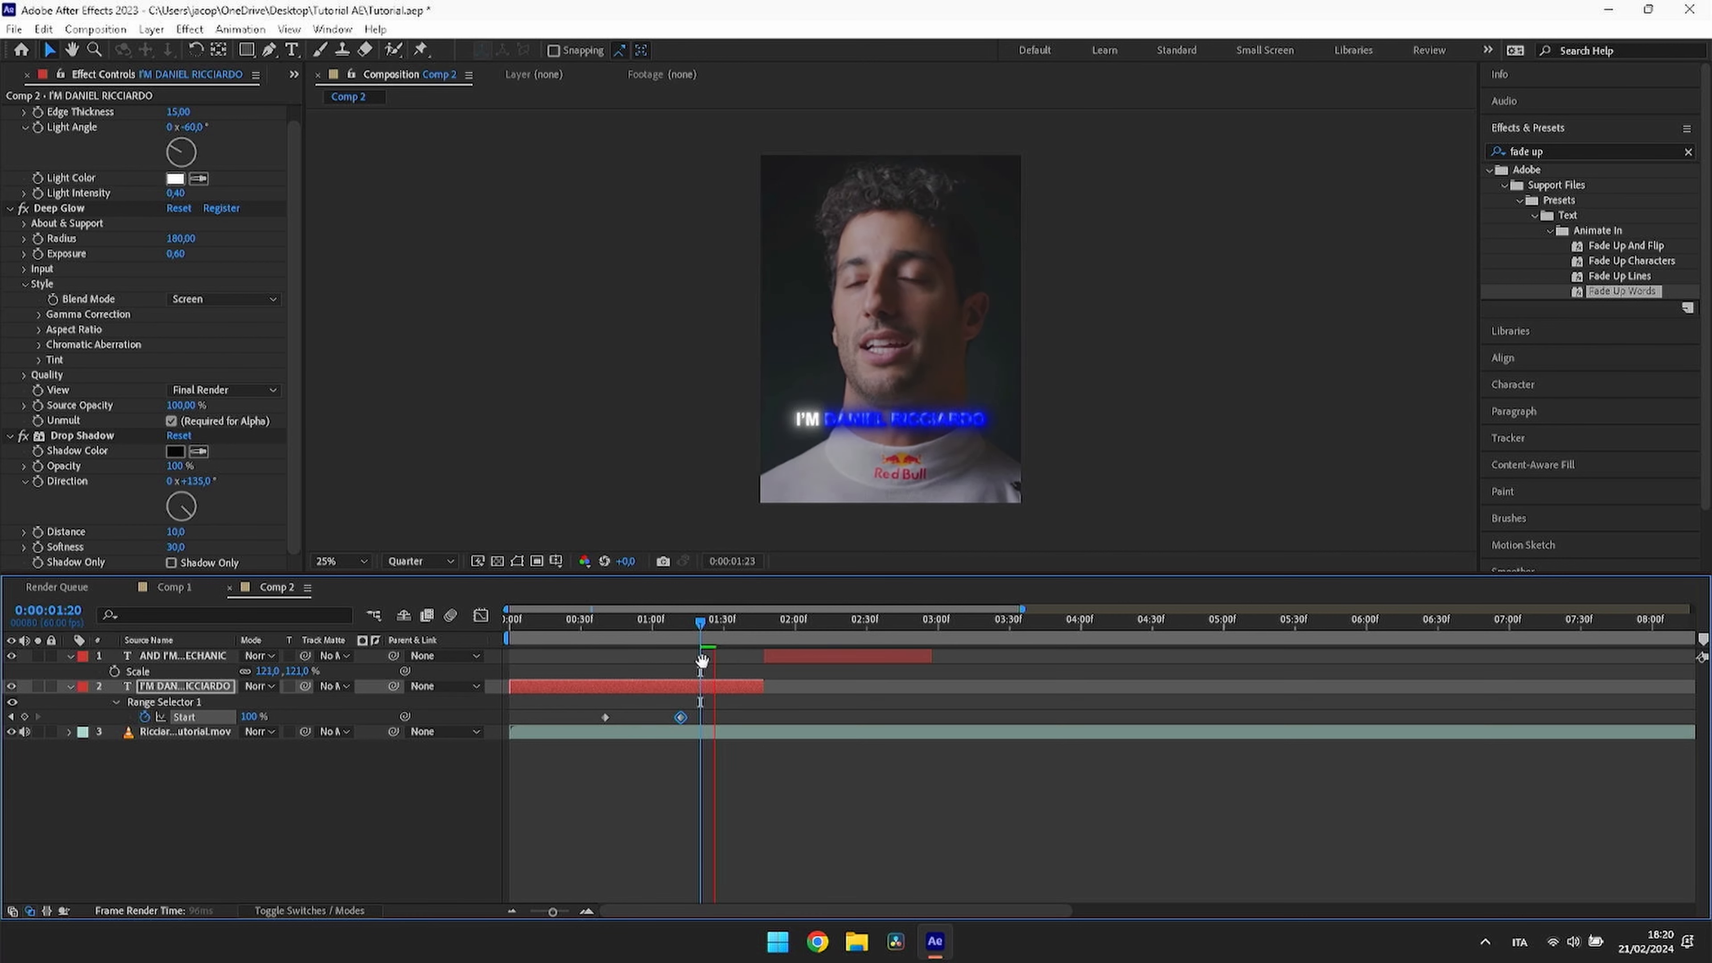
# Step: Move the final Range Selector Start keyframe of the "I'M DANIEL RICCIARDO" layer to the layer's end at 0:00:01:47
pyautogui.moveTo(723, 620); pyautogui.dragTo(765, 608)
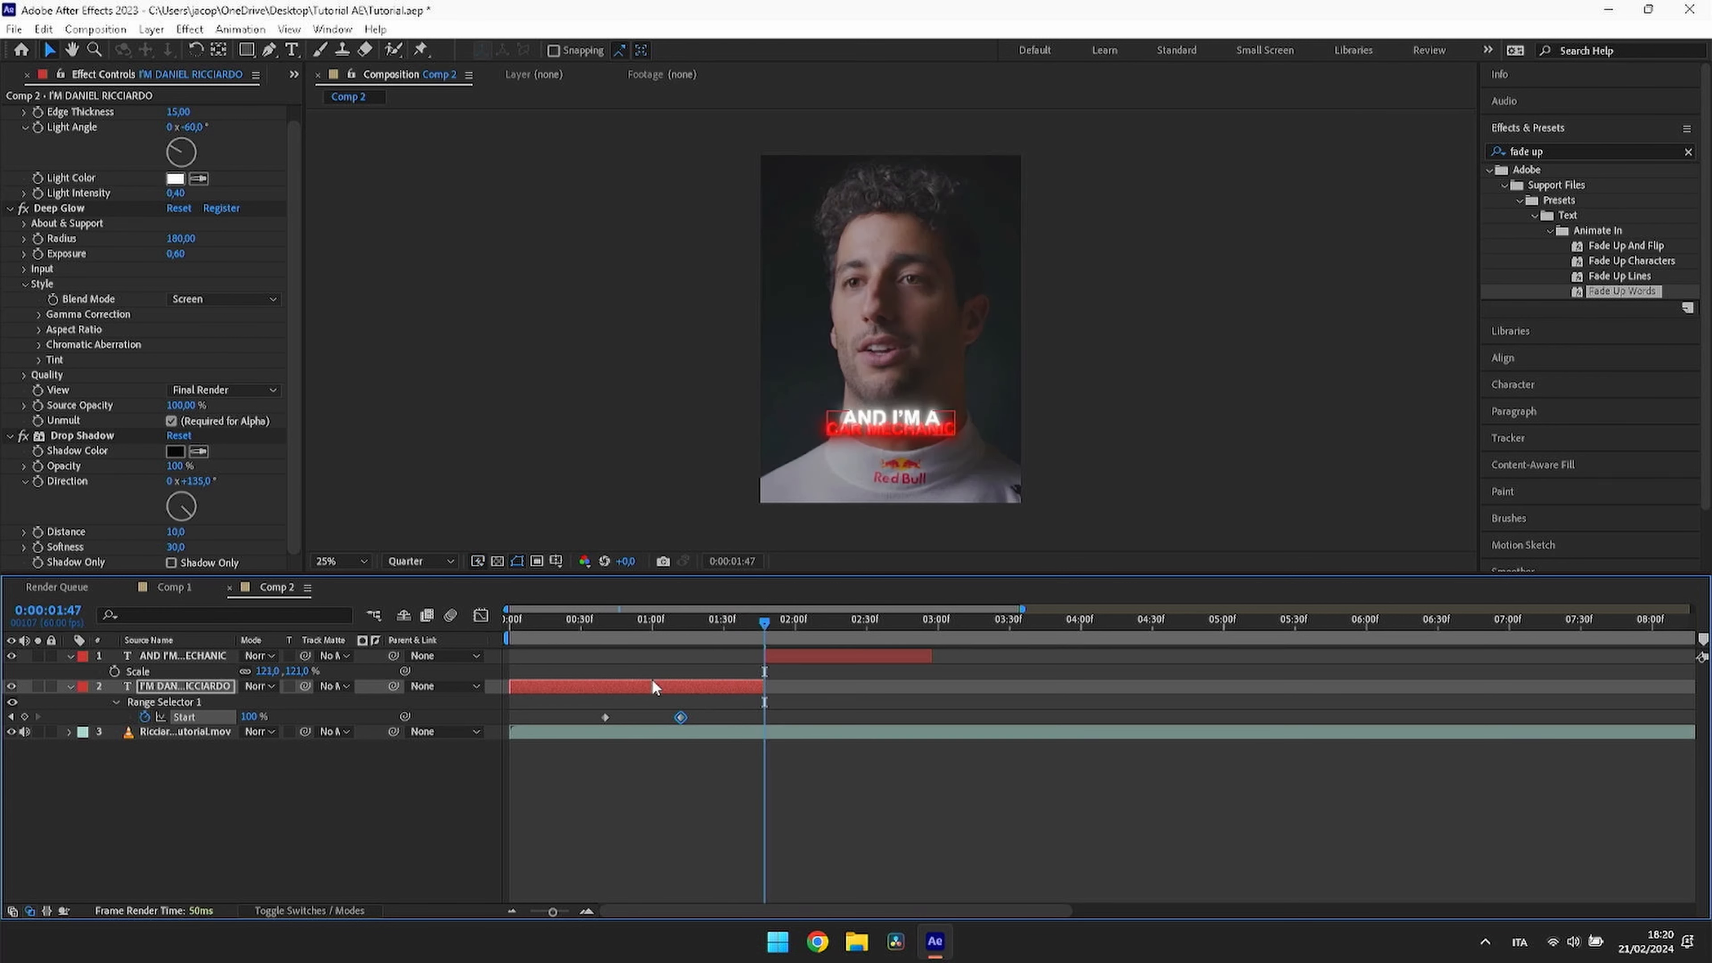
pyautogui.moveTo(734, 711); pyautogui.dragTo(765, 716)
# Step: Apply Fade Up Words to the "AND I'M A CAR MECHANIC" layer at 0:00:01:47 and retime its Start keyframes to finish at 0:00:02:50
pyautogui.click(805, 651)
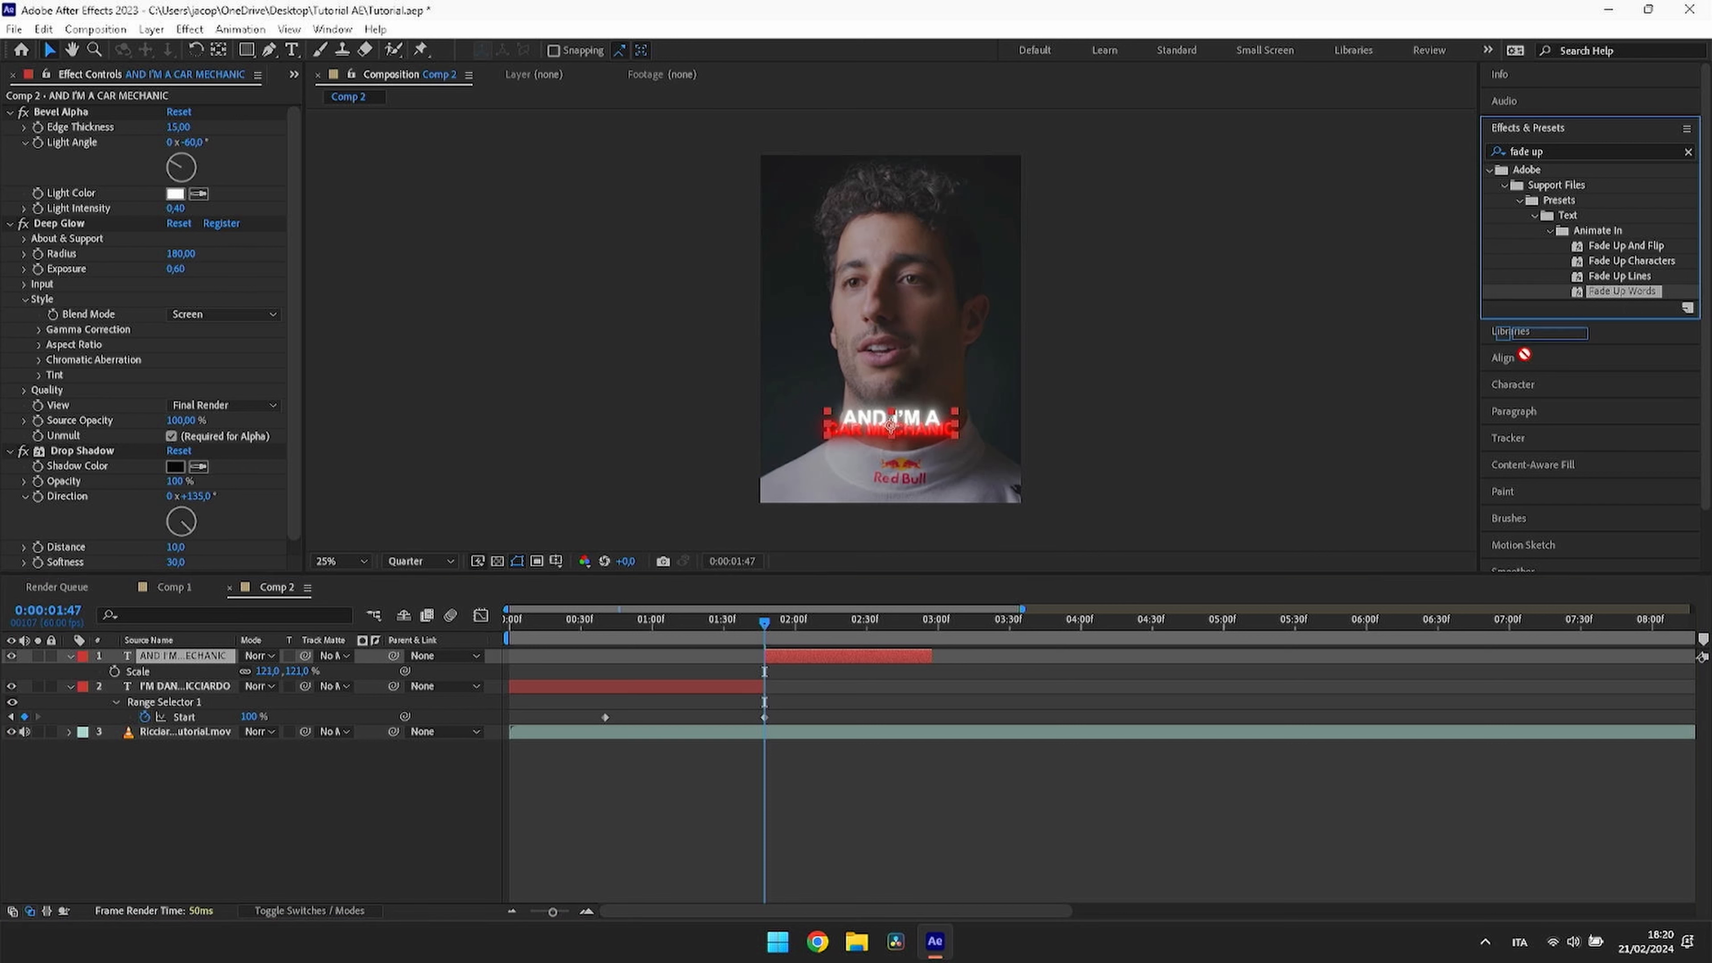
pyautogui.moveTo(1623, 291); pyautogui.dragTo(821, 665)
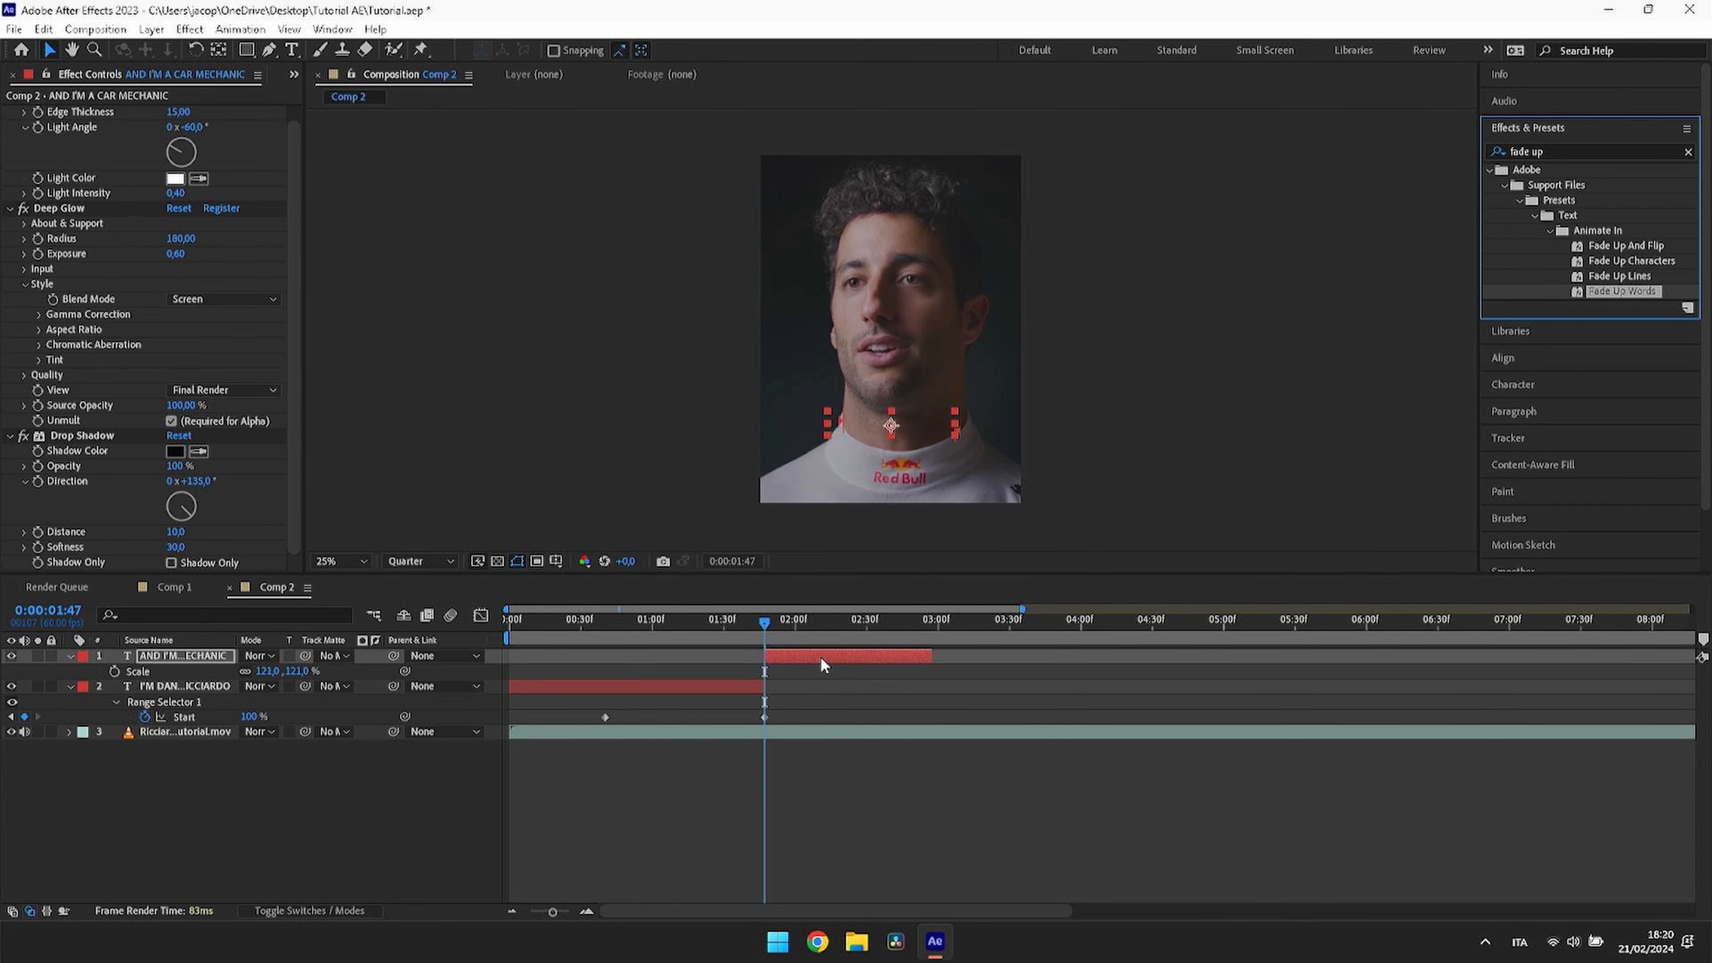
pyautogui.click(840, 658)
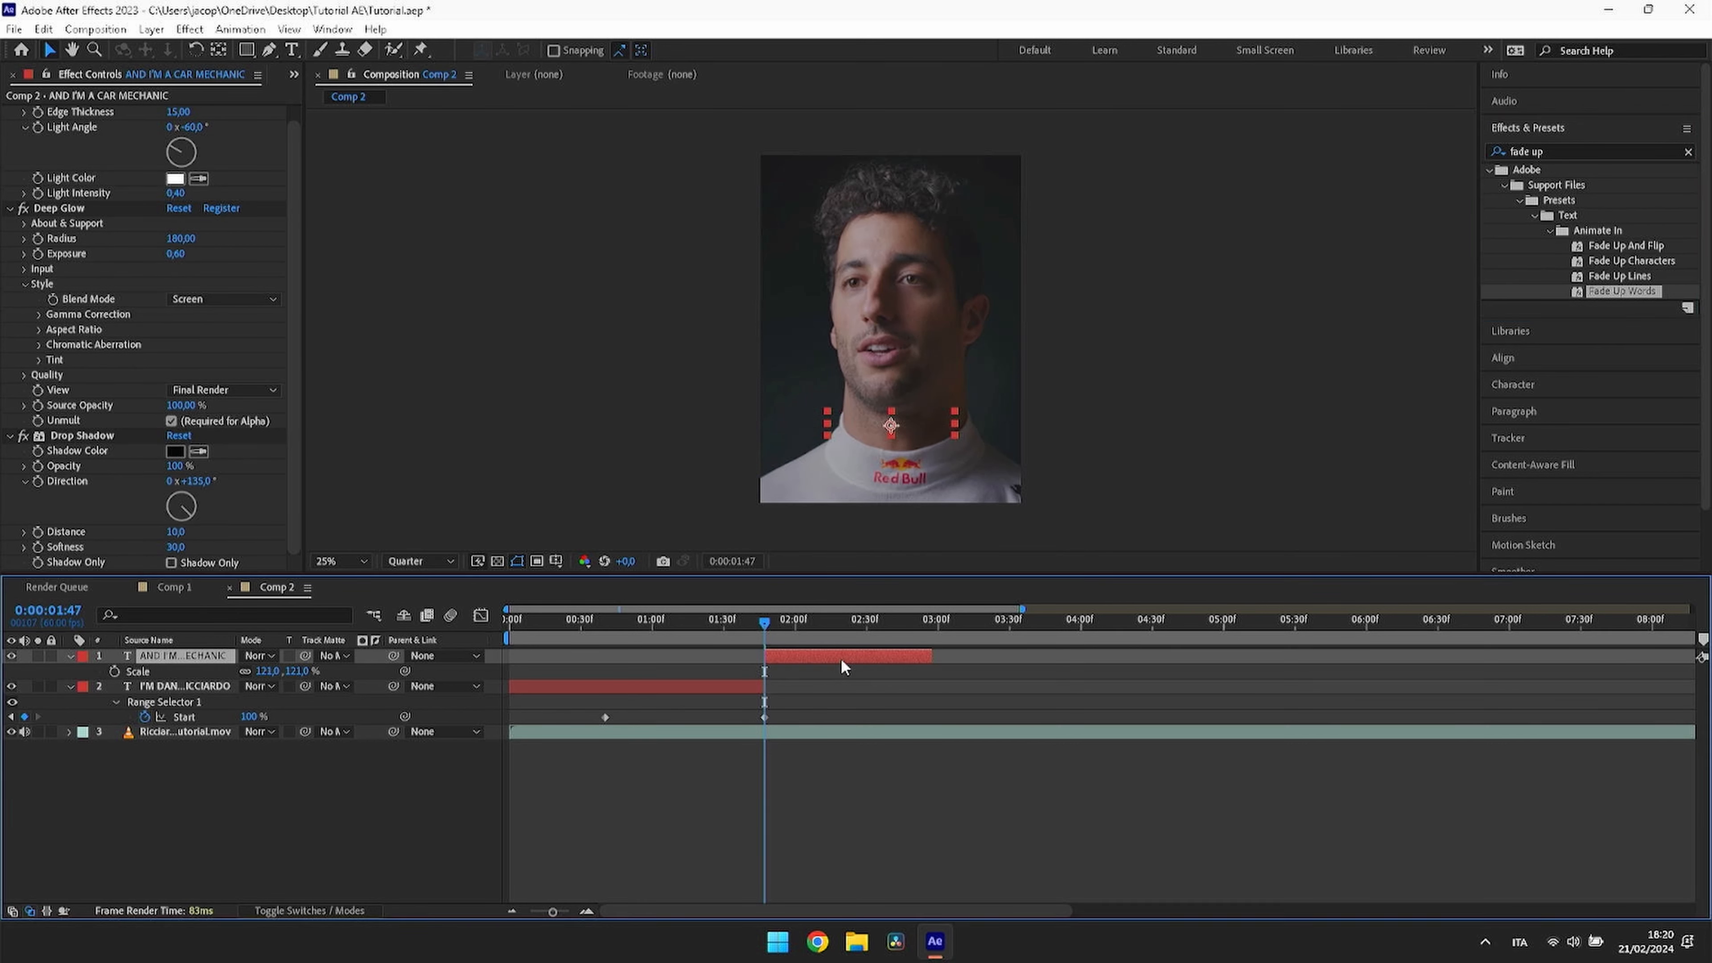
pyautogui.press('u')
pyautogui.moveTo(772, 632); pyautogui.dragTo(914, 686)
pyautogui.click(931, 686)
pyautogui.click(911, 637)
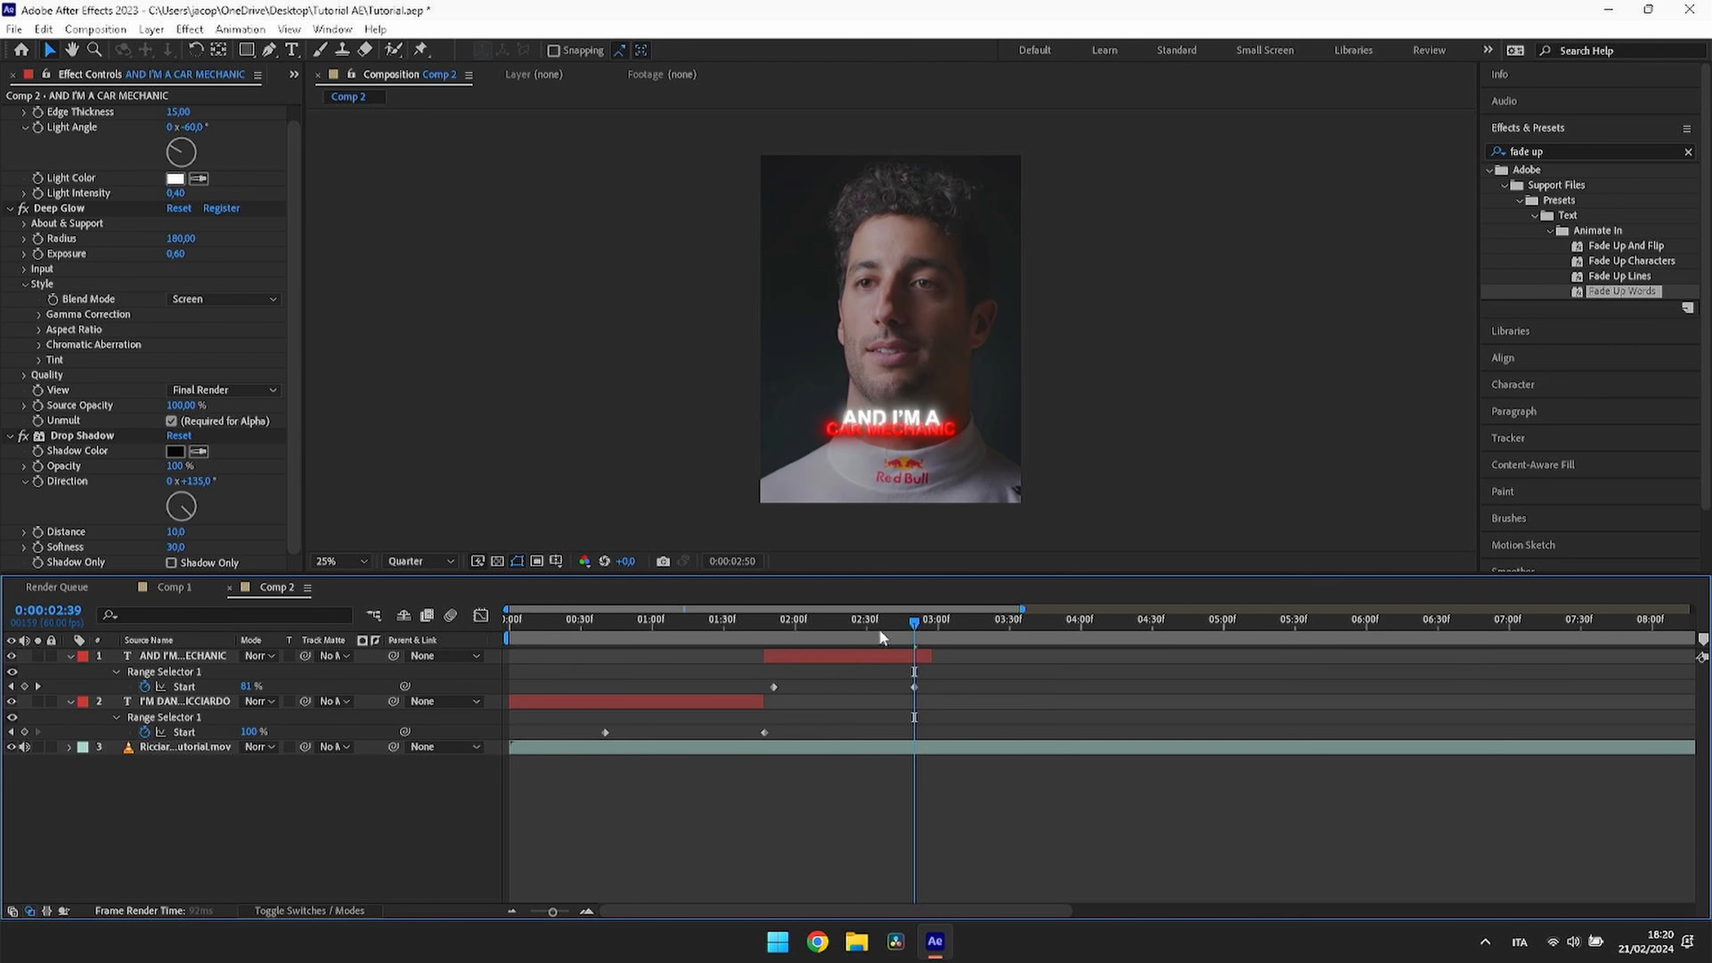
# Step: Save the project and review both caption reveals from the start through 0:00:02:50, dismissing the low memory warning
pyautogui.press('Home')
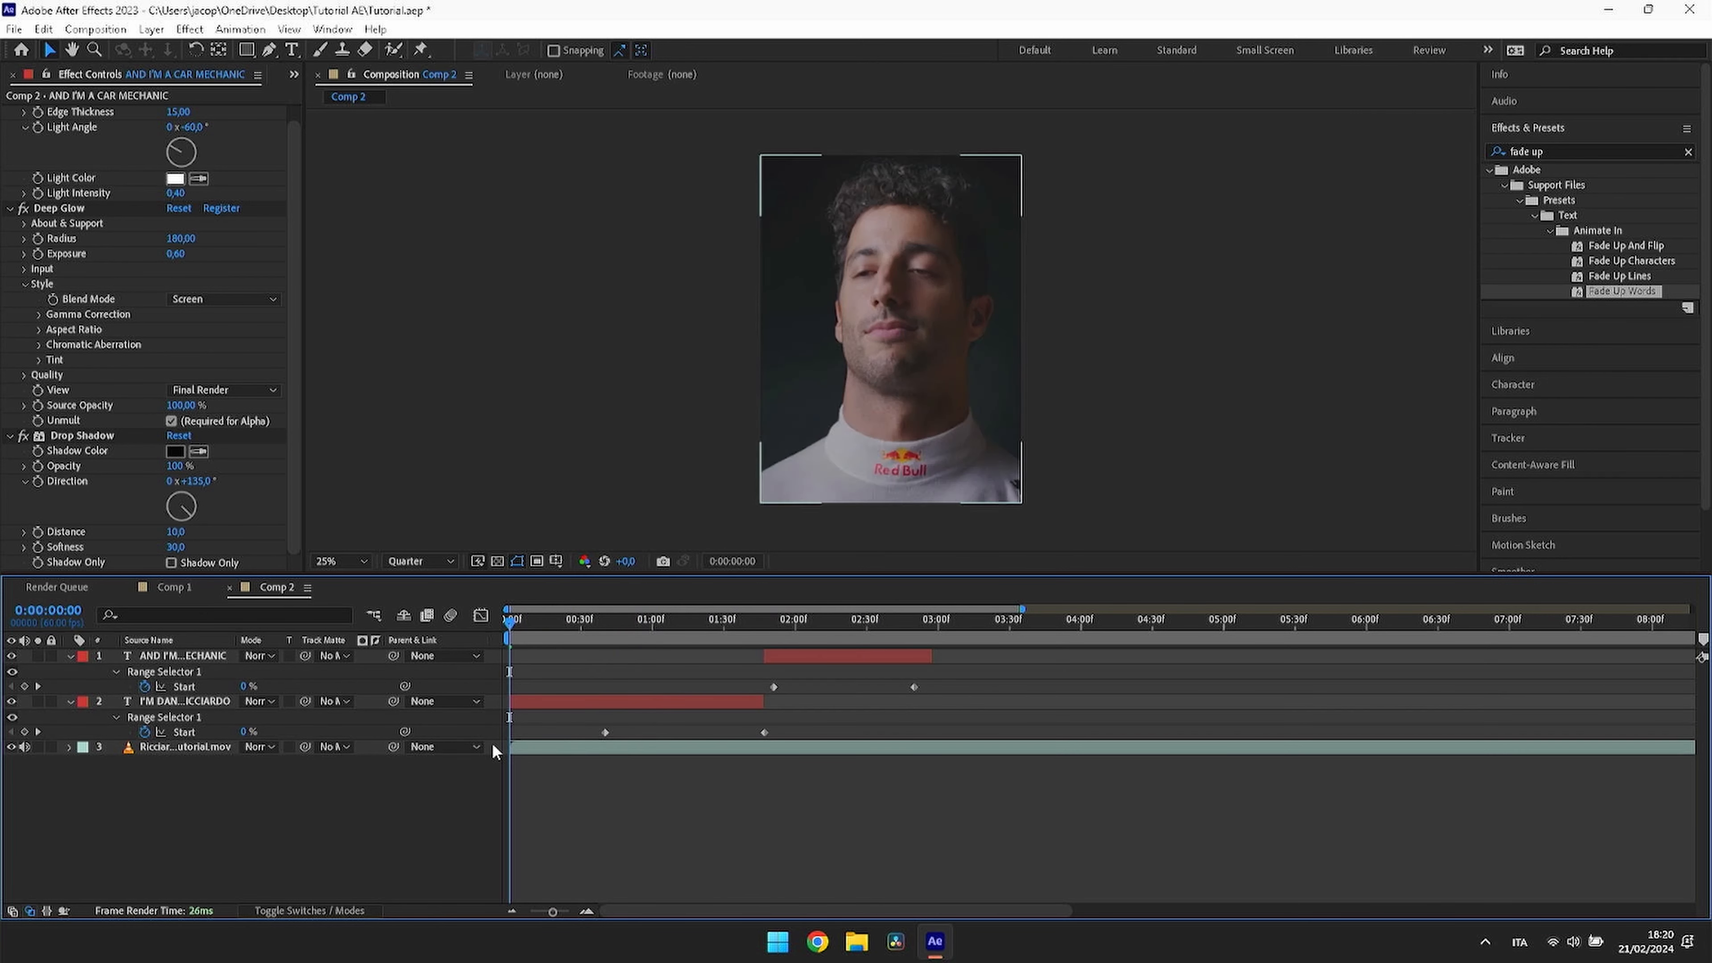
pyautogui.hotkey('ctrl', 's')
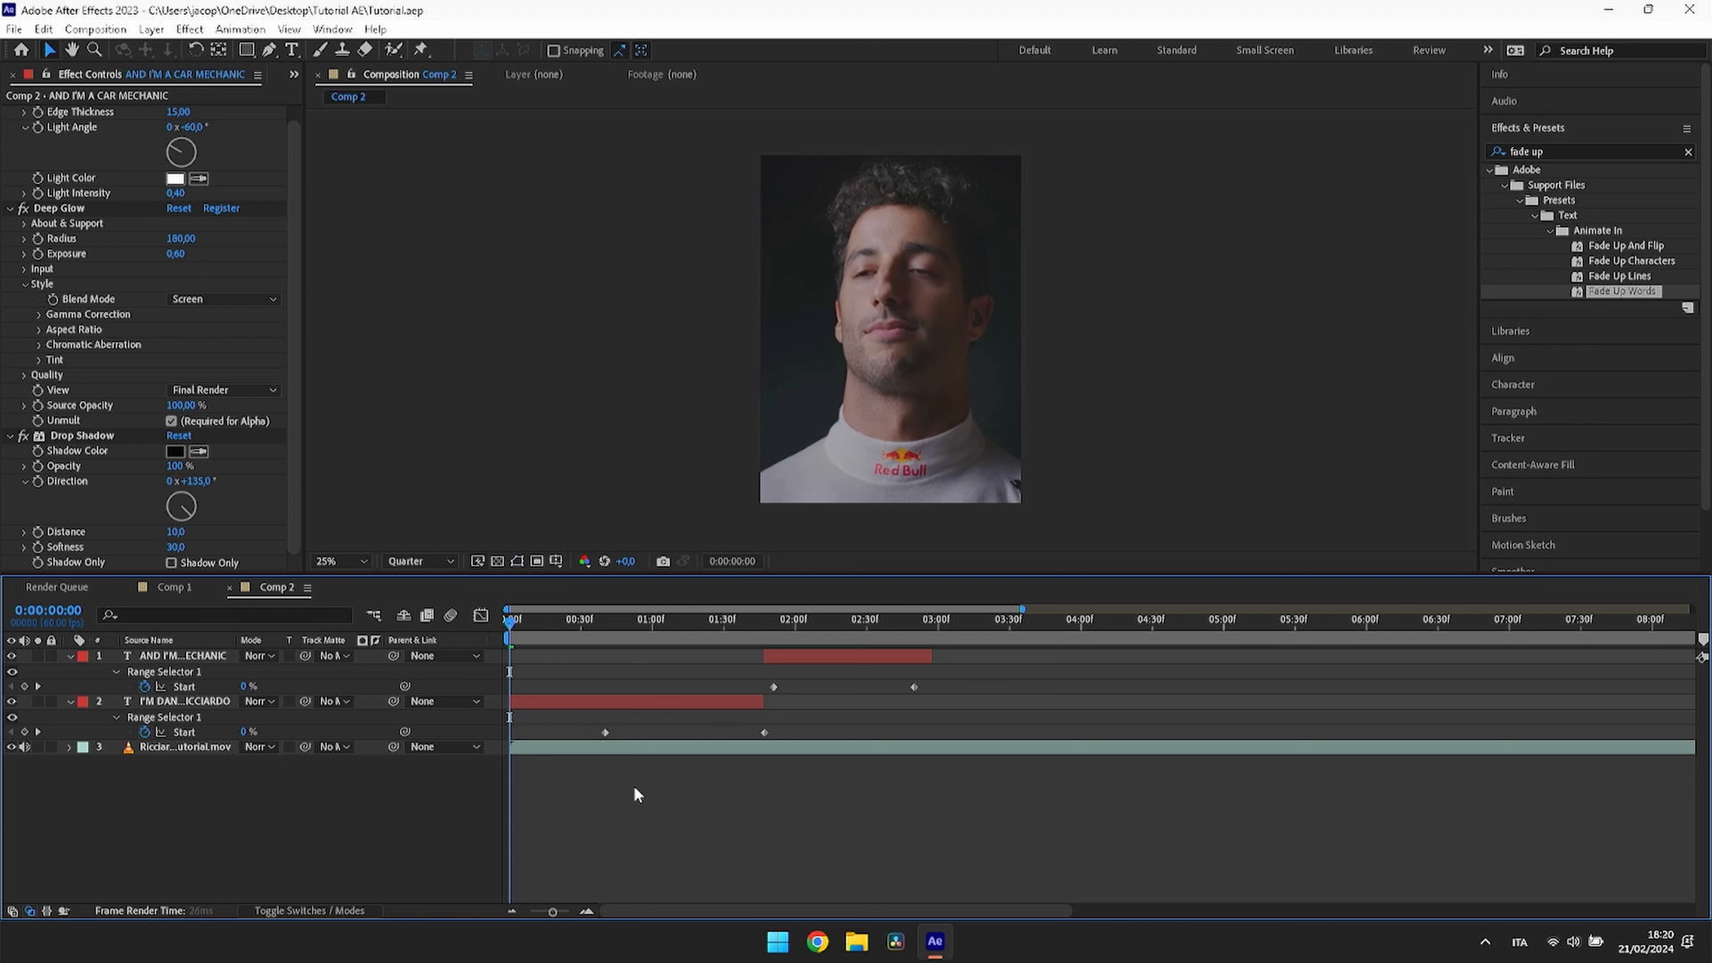
pyautogui.press('space')
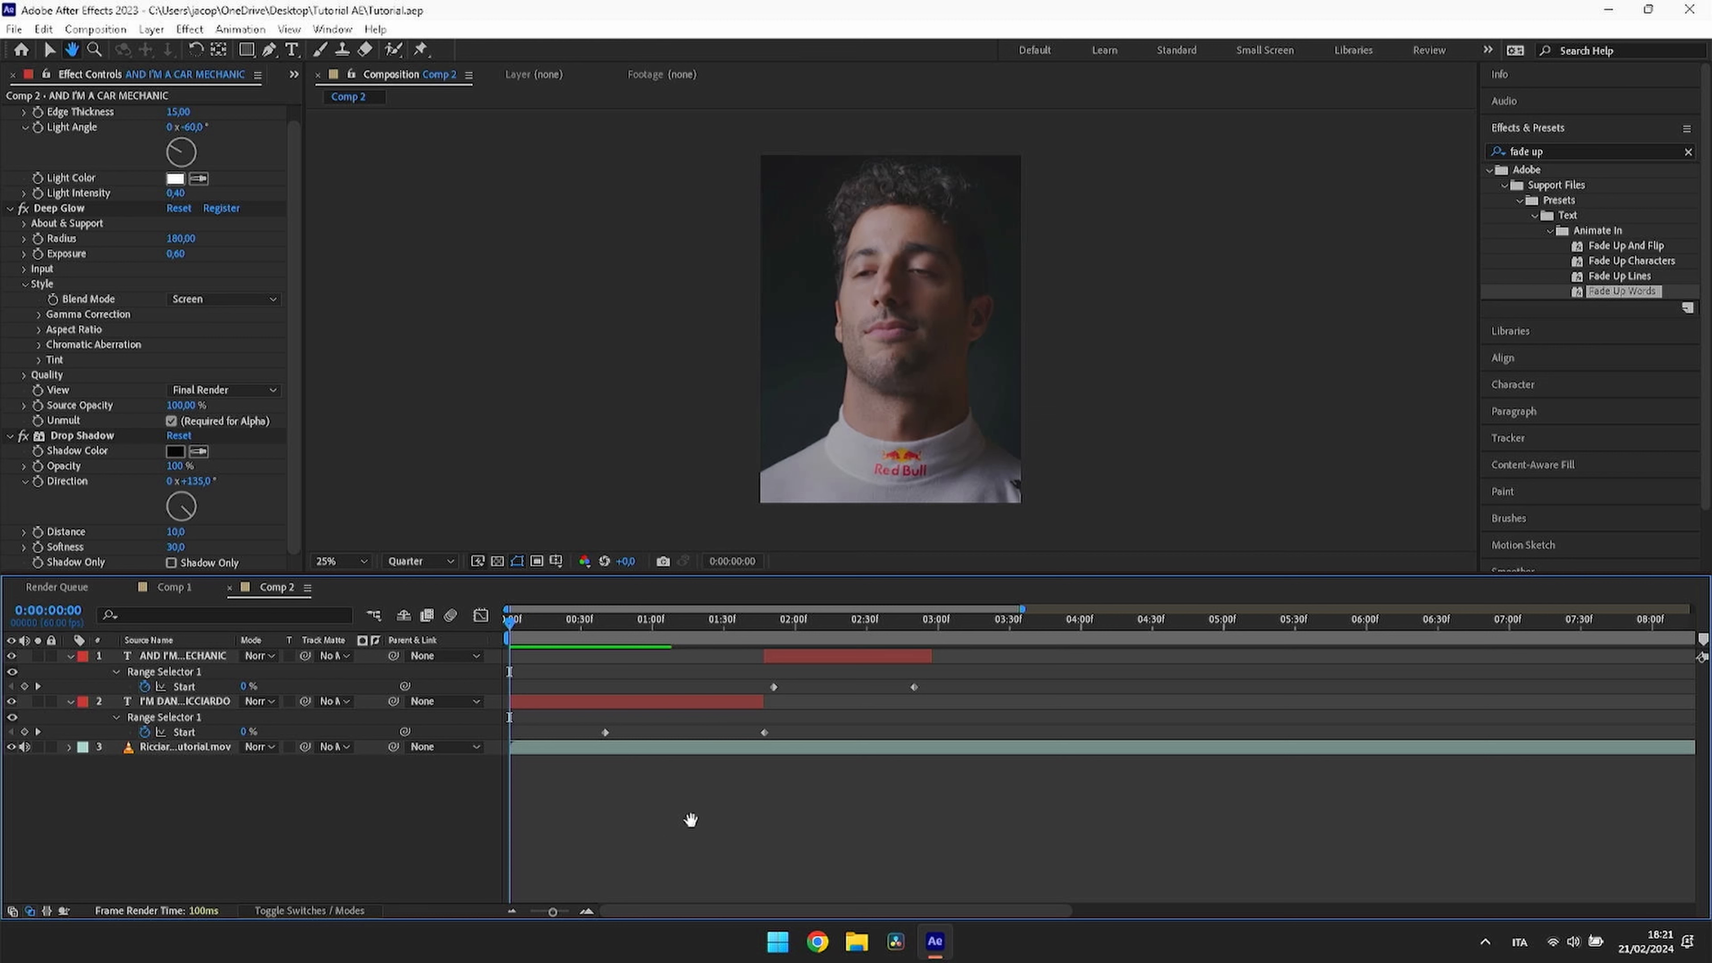
pyautogui.press('v')
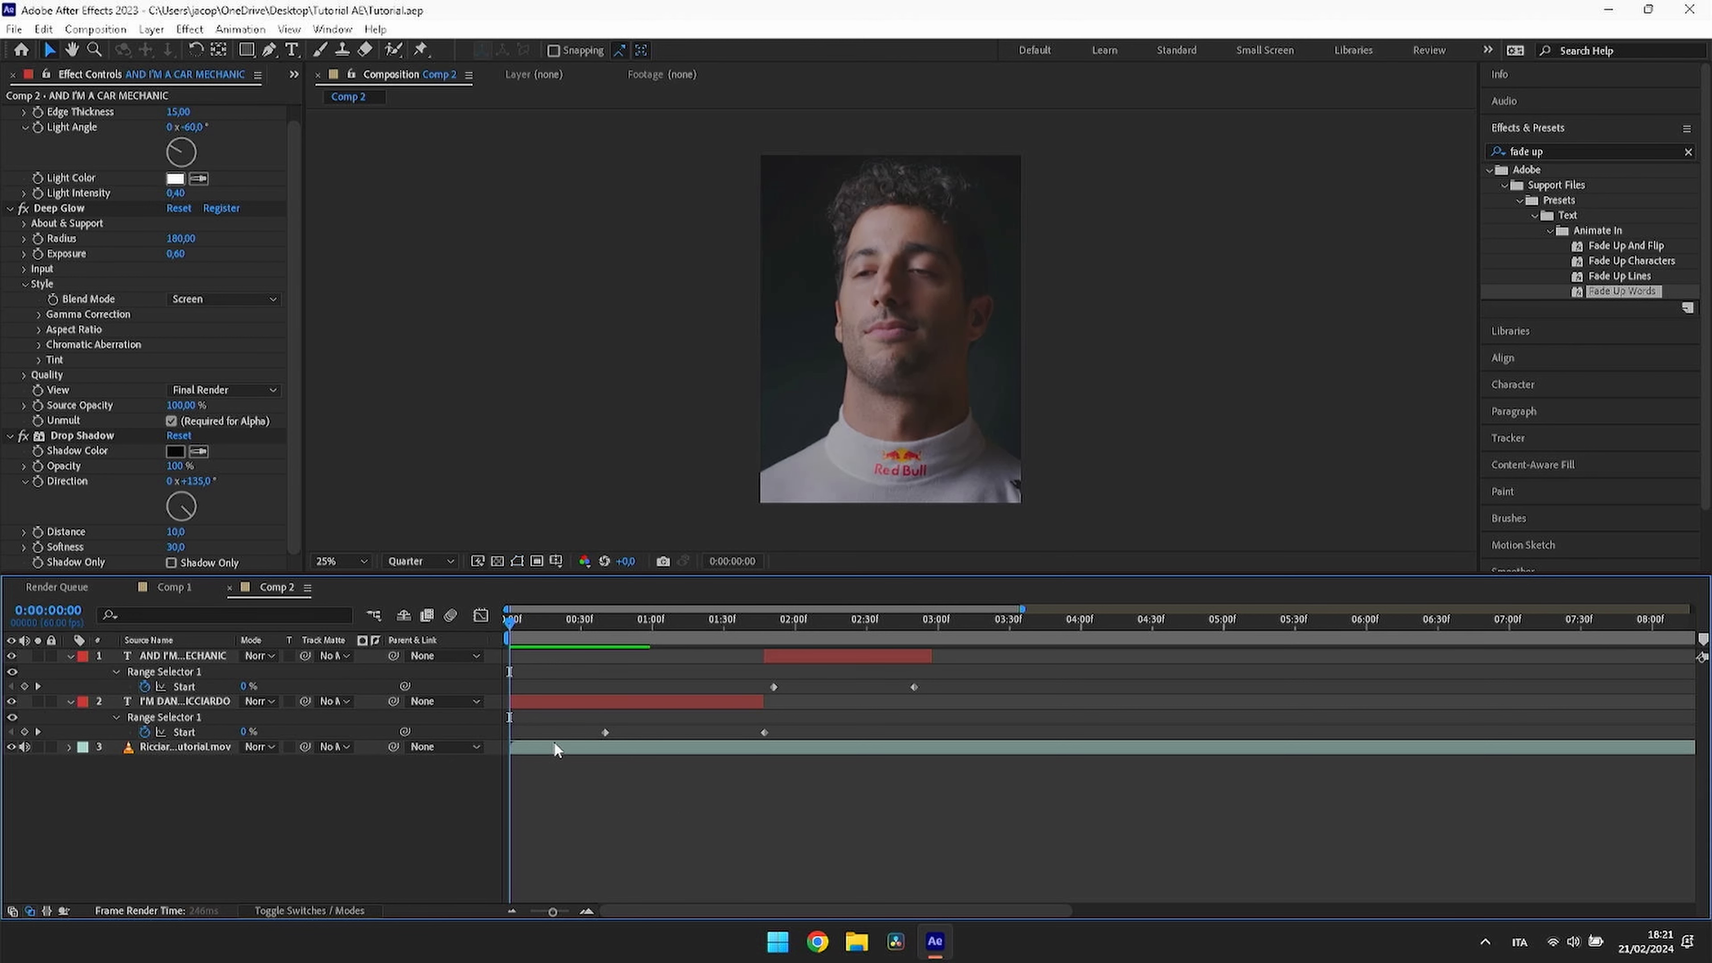
pyautogui.press('space')
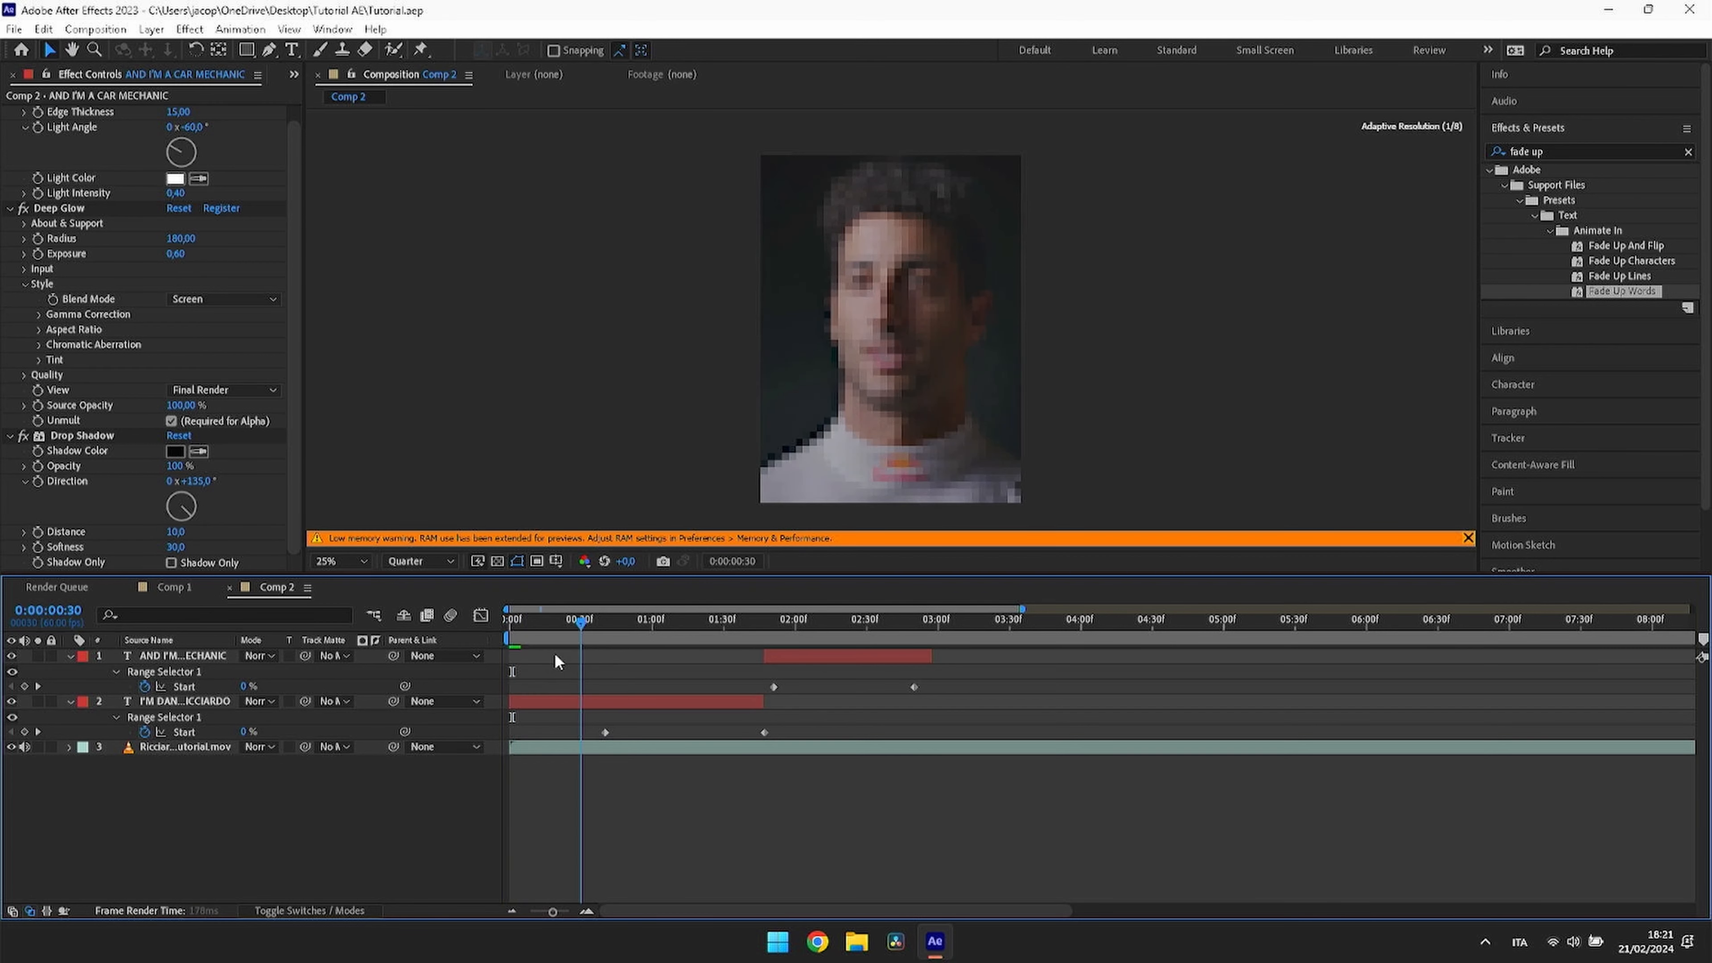
pyautogui.press('space')
pyautogui.click(1468, 537)
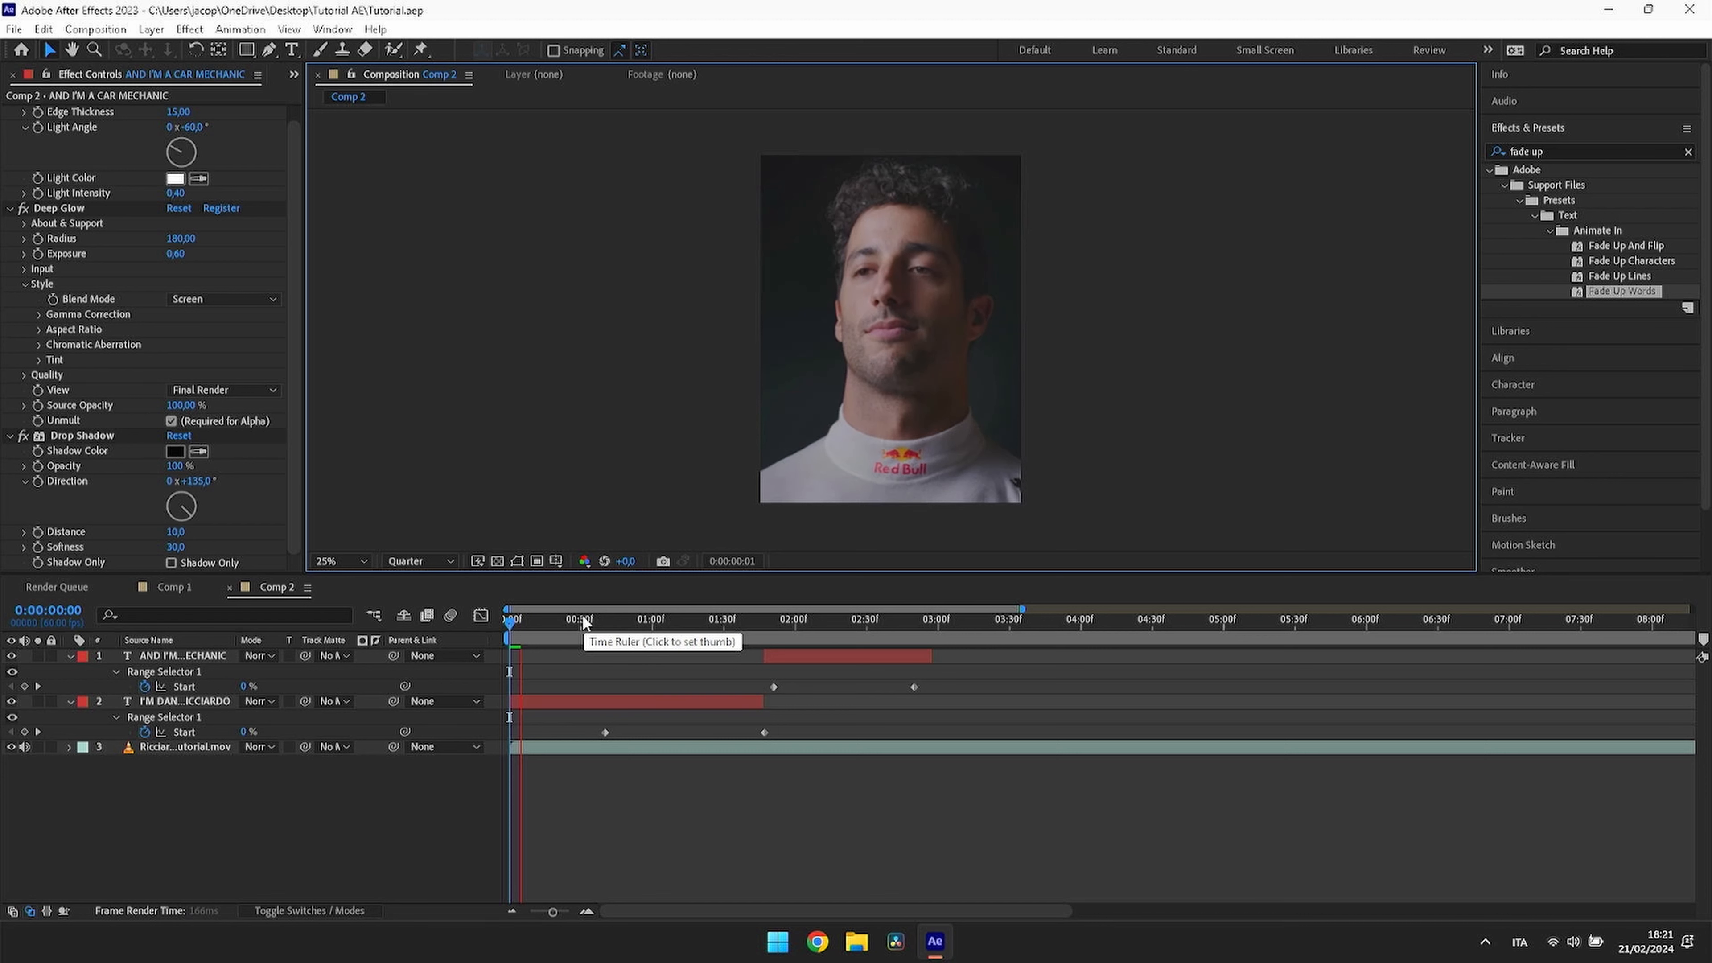
pyautogui.click(675, 619)
pyautogui.moveTo(678, 619); pyautogui.dragTo(913, 614)
pyautogui.click(806, 627)
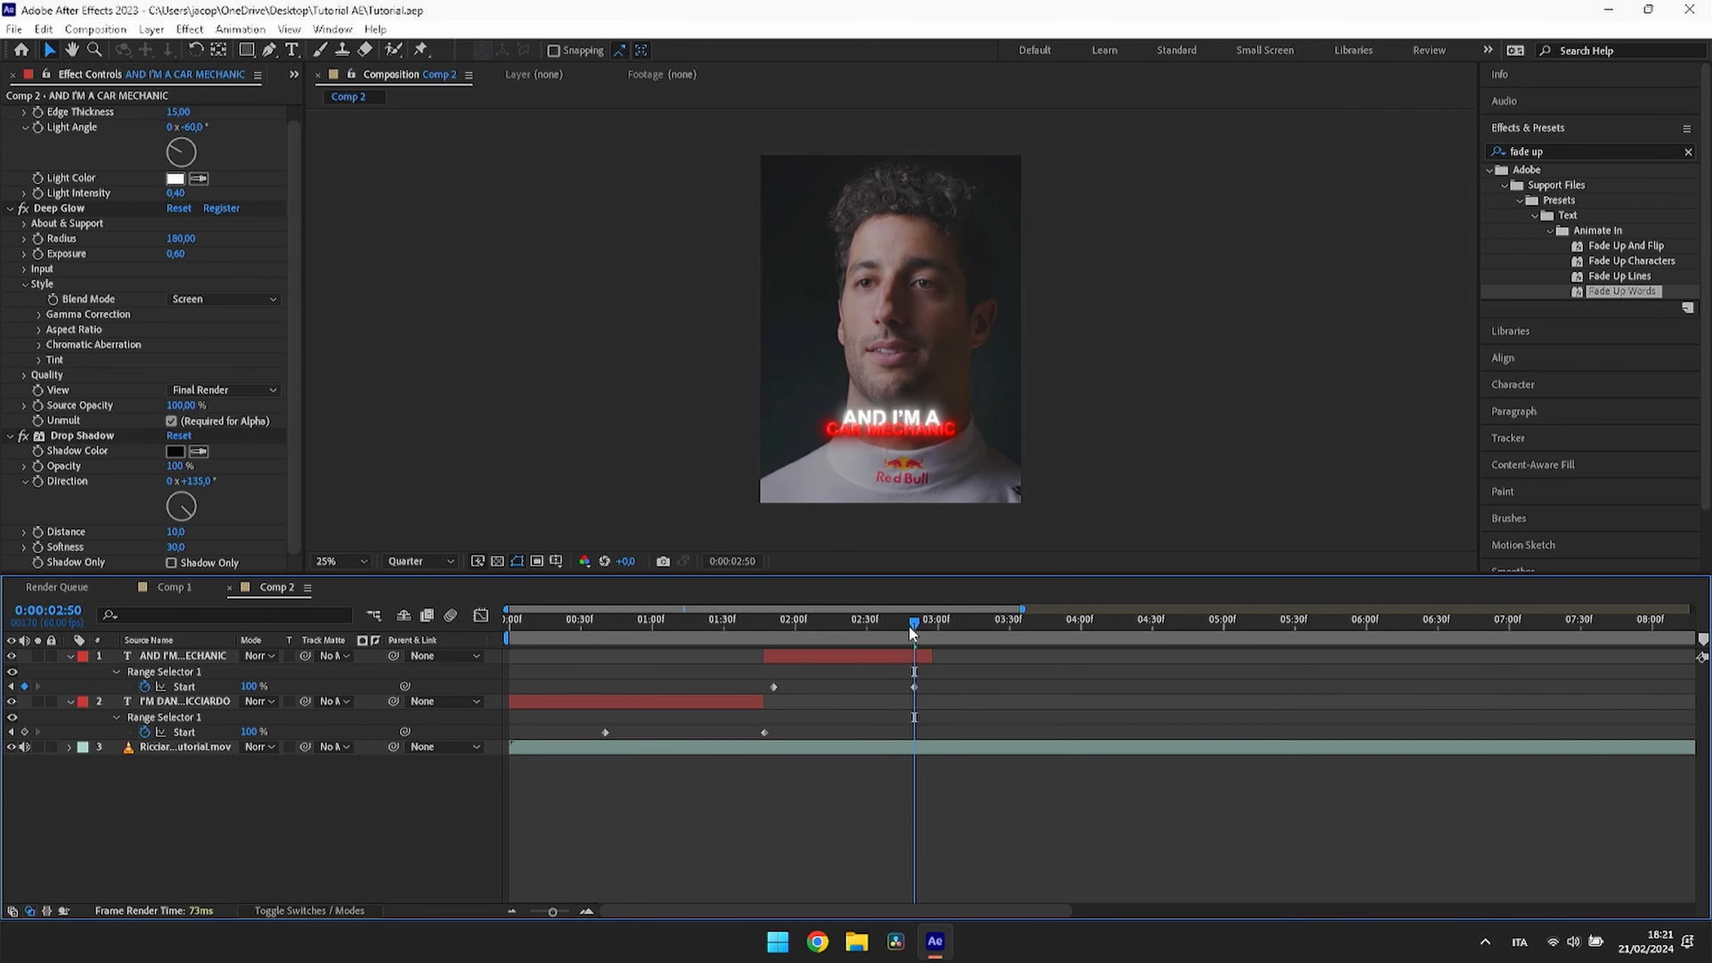
# Step: Set the leading of the whole "AND I'M A CAR MECHANIC" caption to 40 px
pyautogui.click(917, 658)
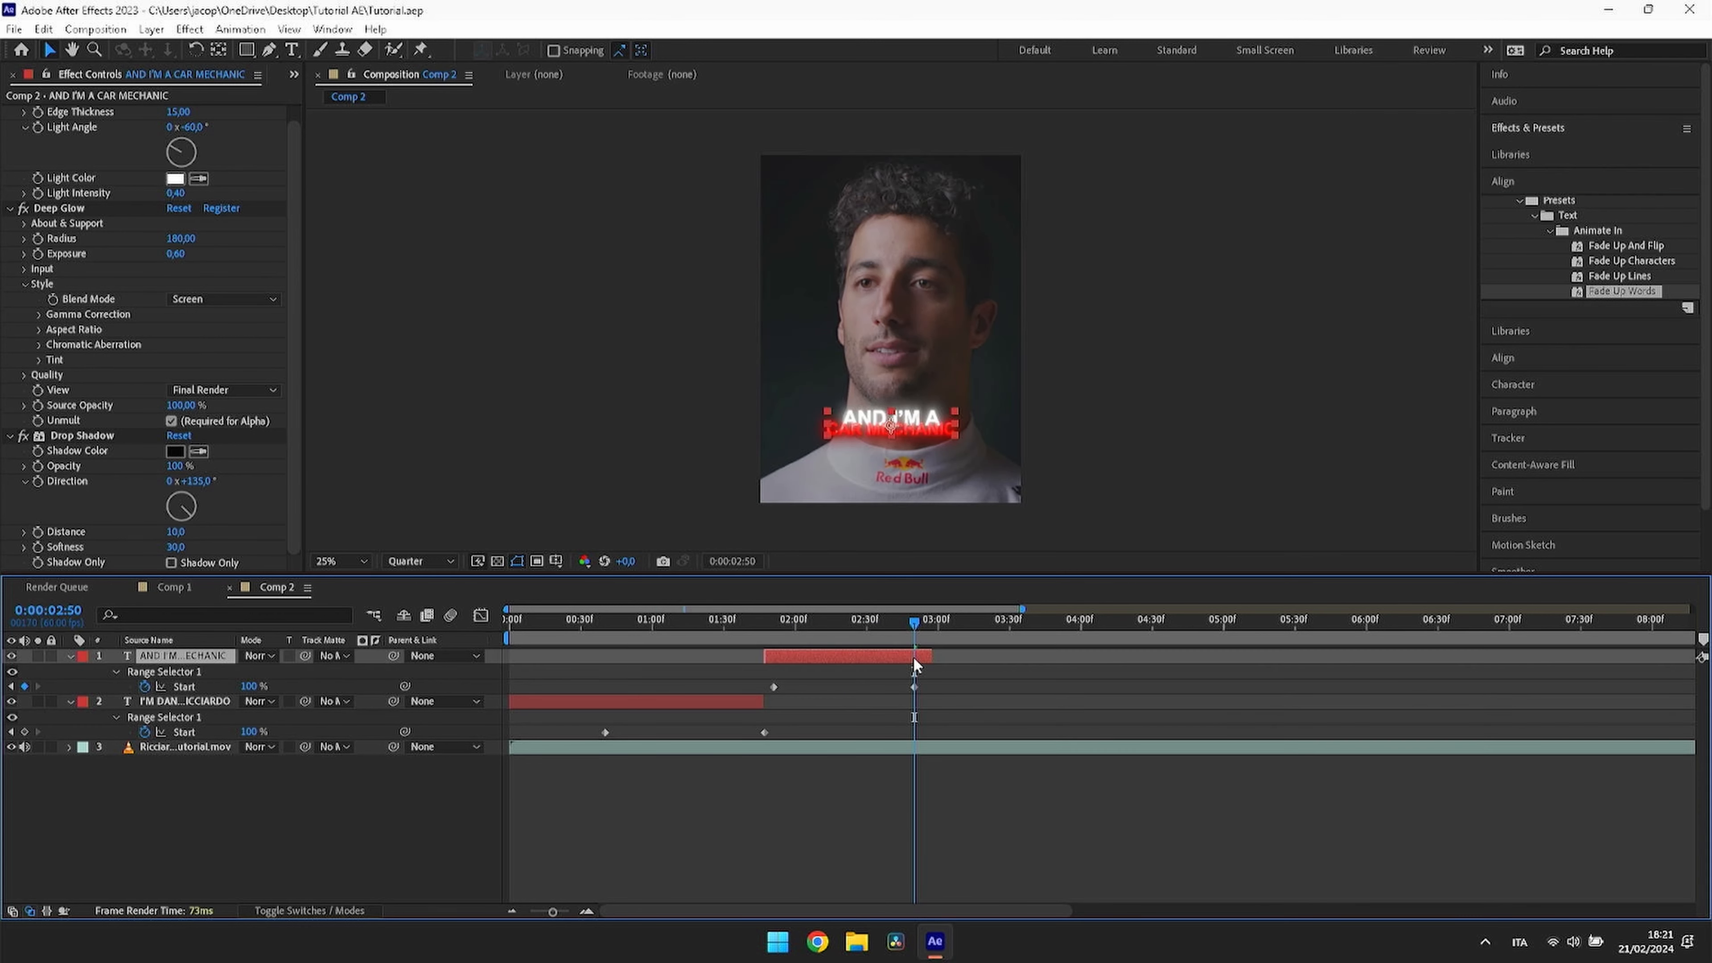
pyautogui.hotkey('ctrl', 't')
pyautogui.click(1610, 282)
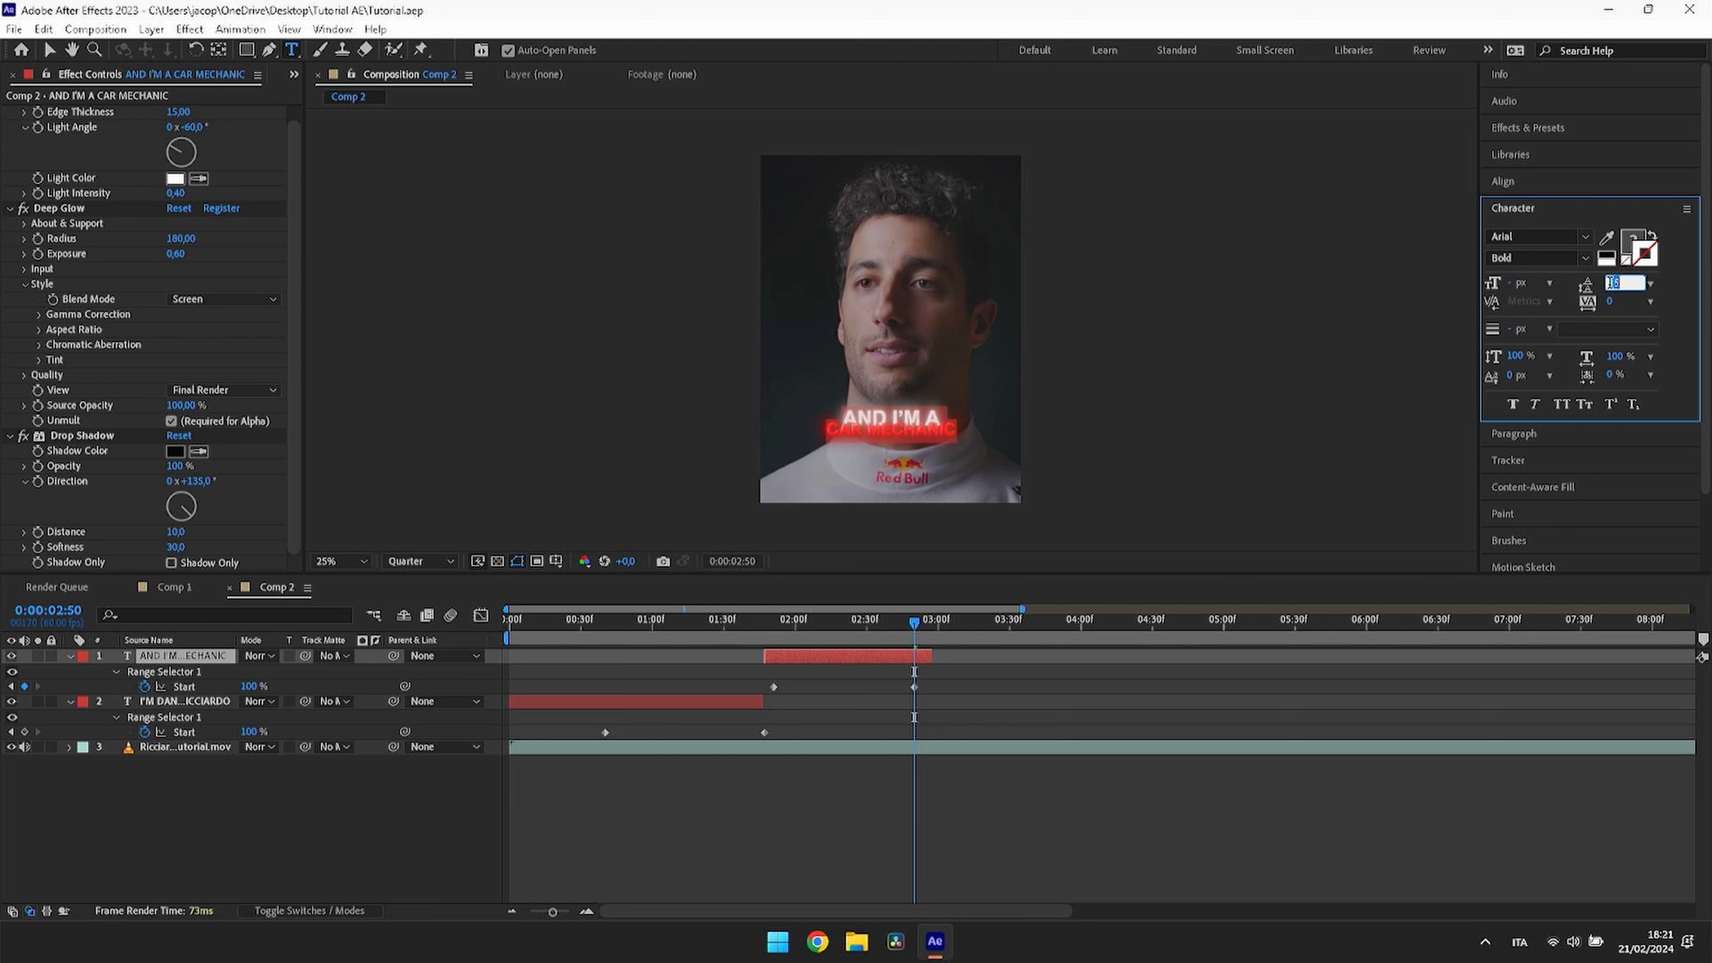
pyautogui.write('40')
pyautogui.press('Return')
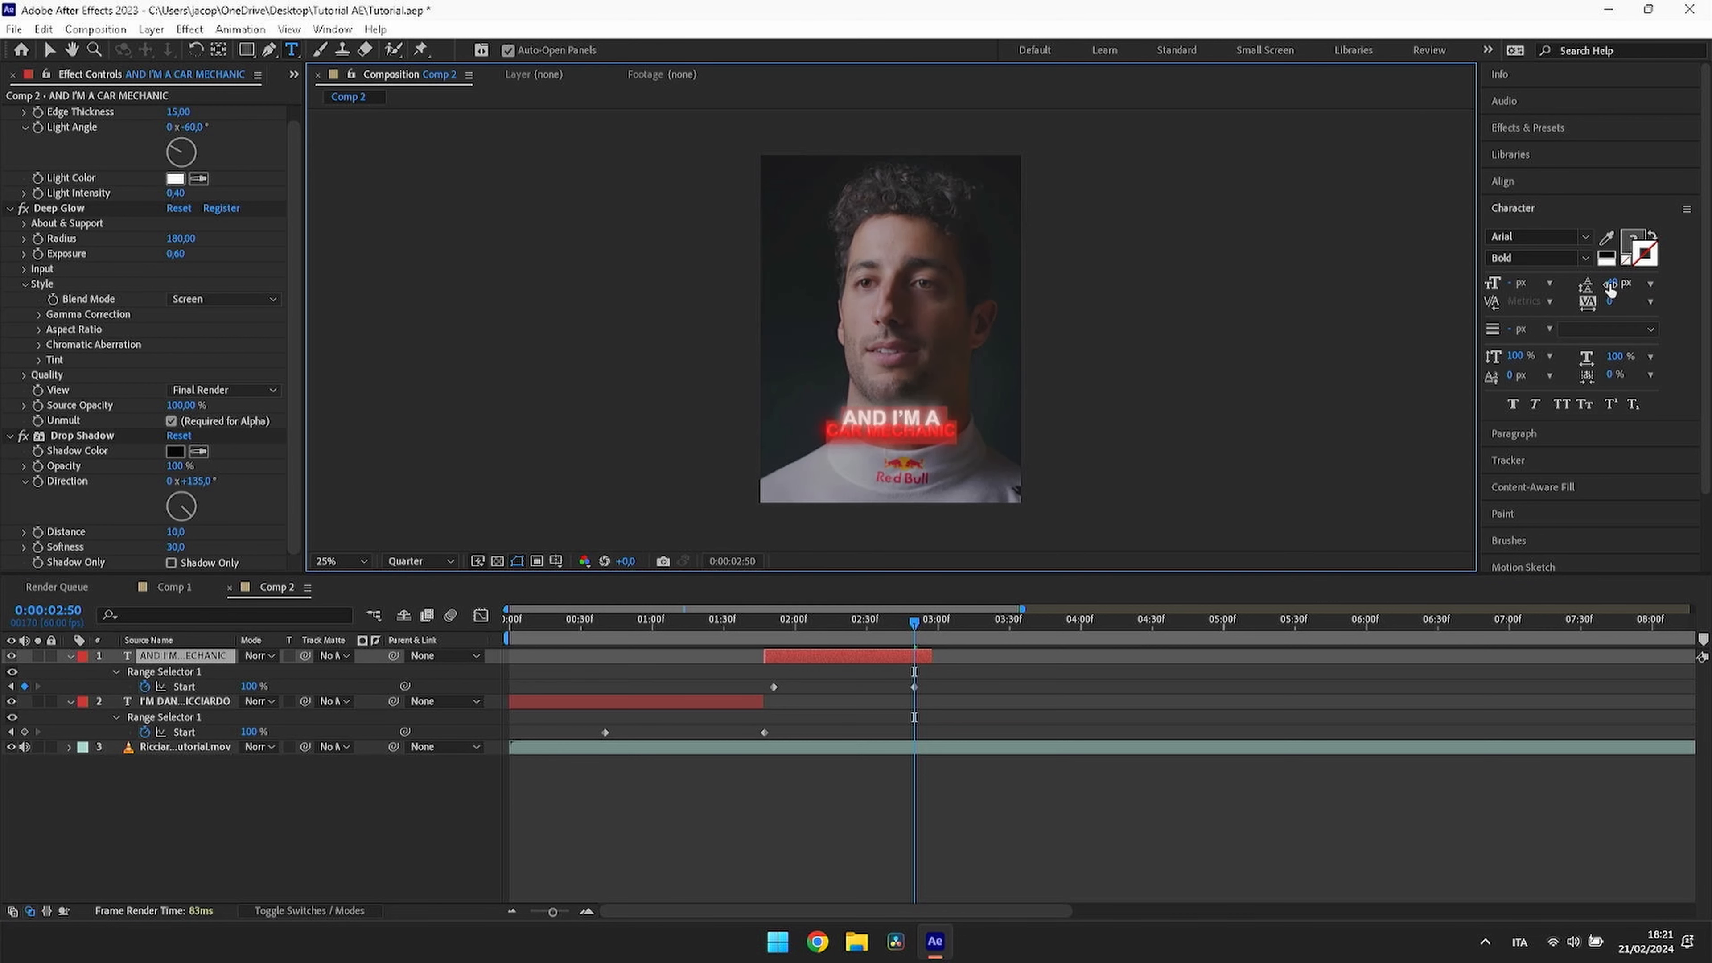
pyautogui.click(988, 433)
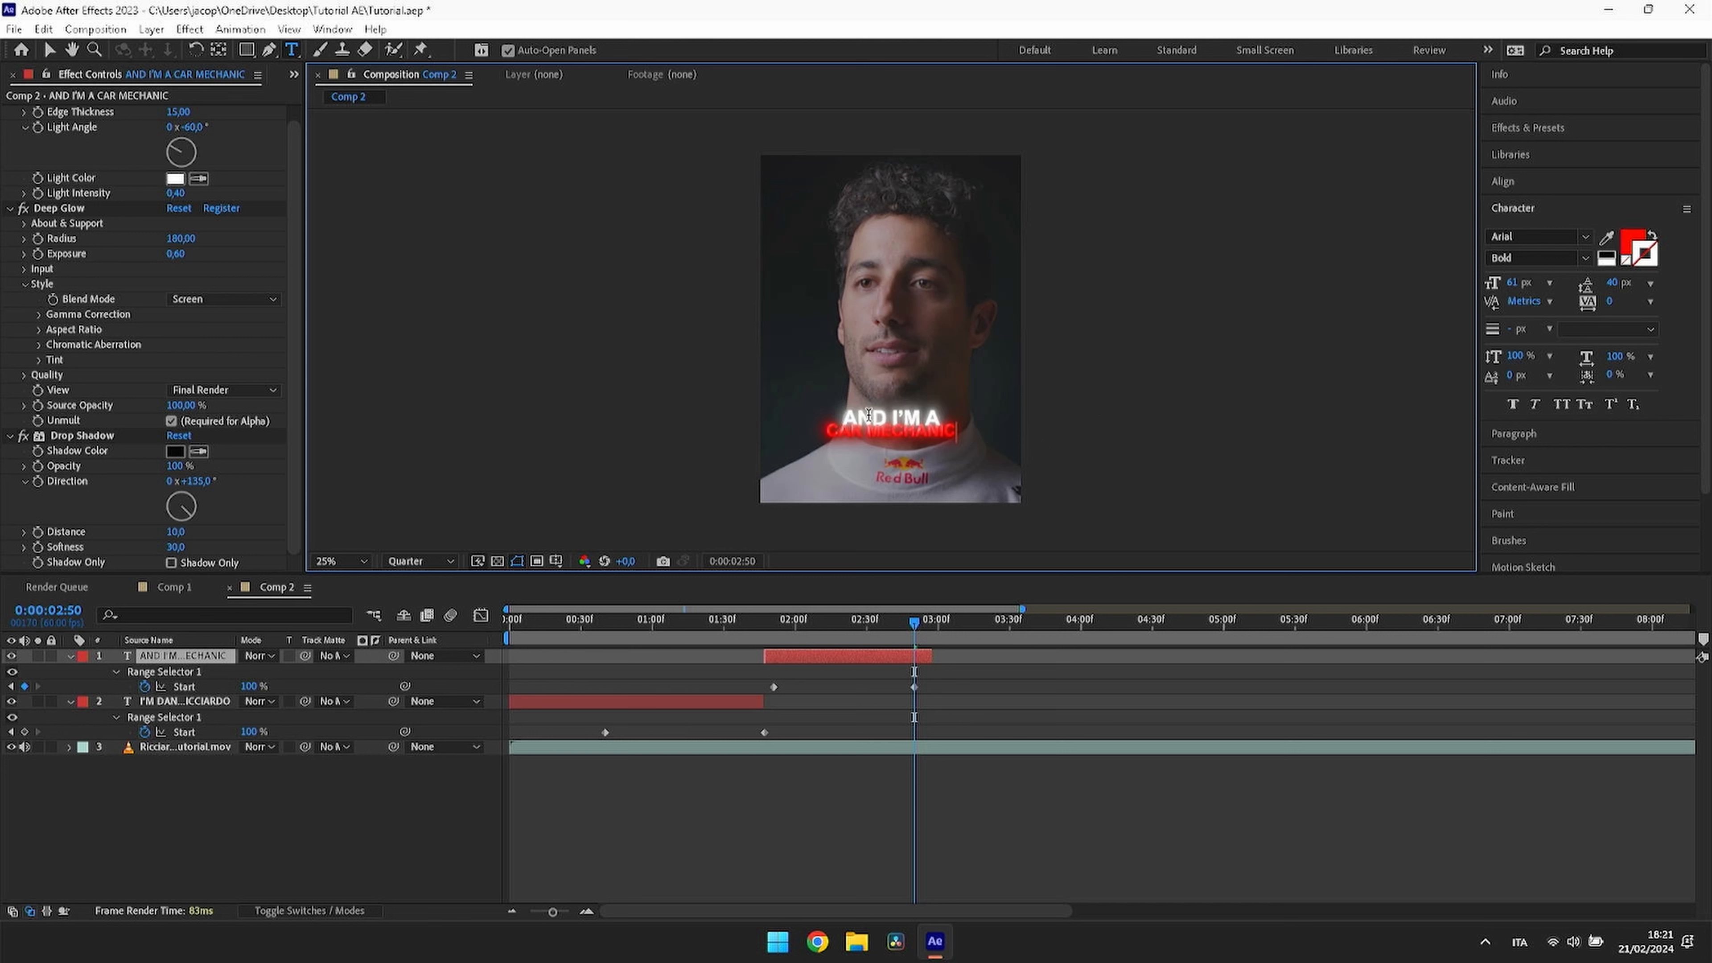
# Step: Set the leading of all text in the "AND I'M A CAR MECHANIC" caption to 42 px
pyautogui.hotkey('ctrl', 'a')
pyautogui.click(1612, 284)
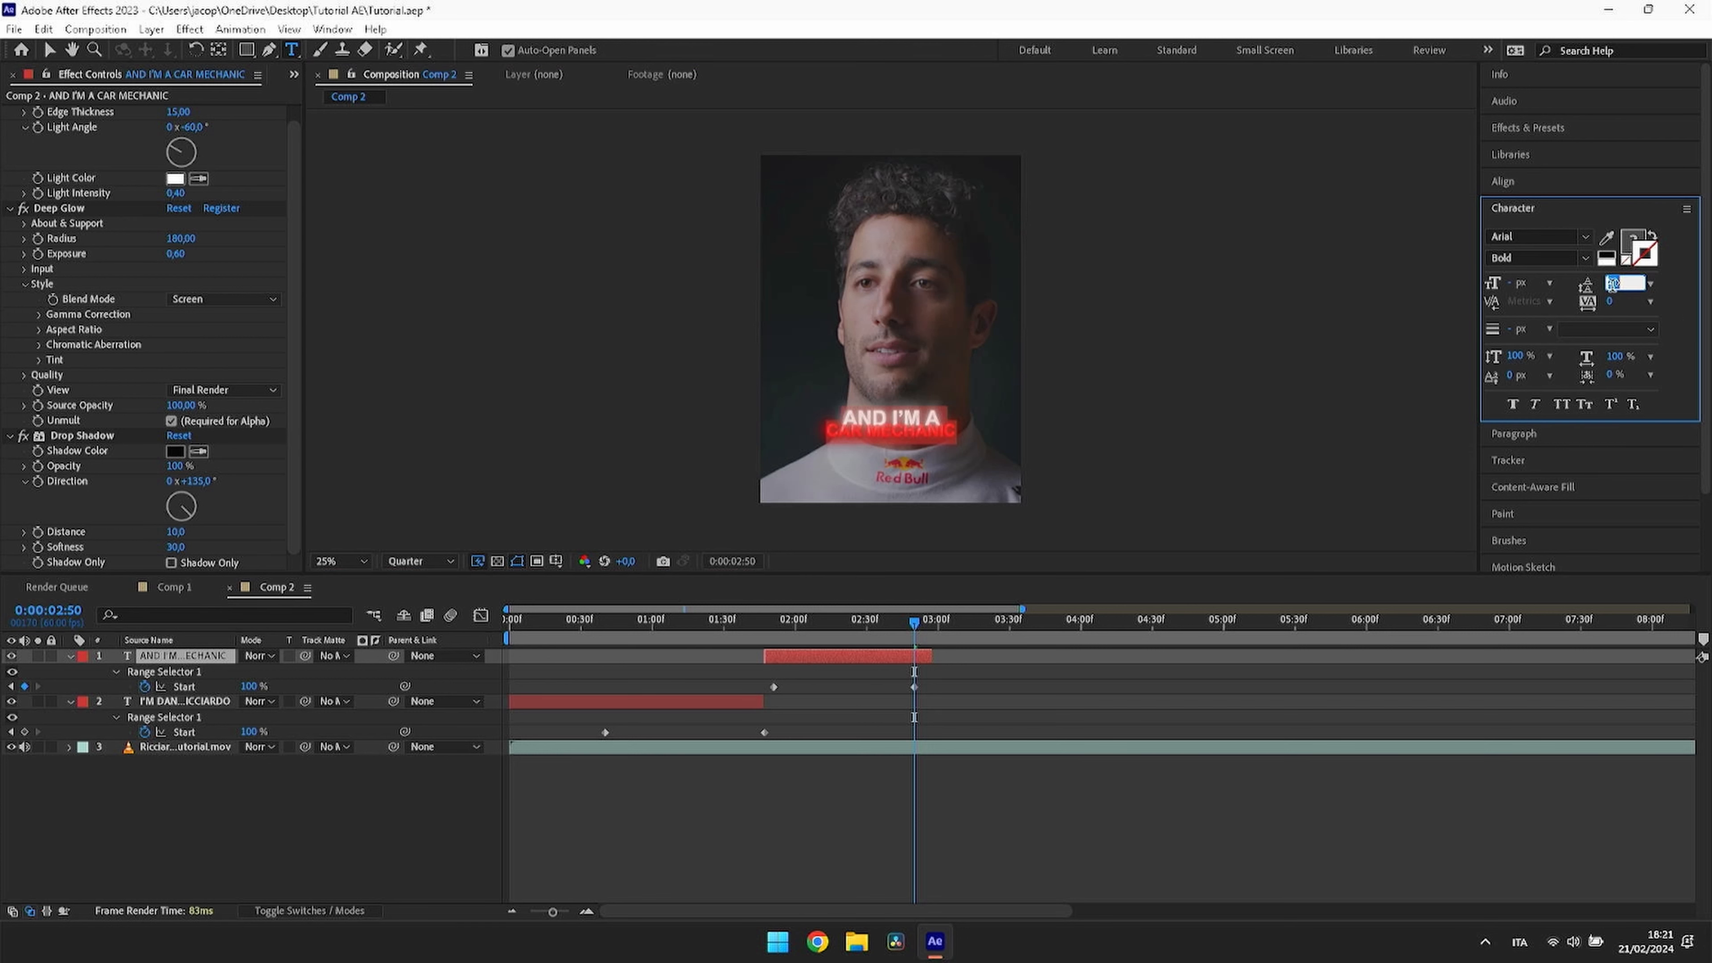
pyautogui.write('42')
pyautogui.press('Return')
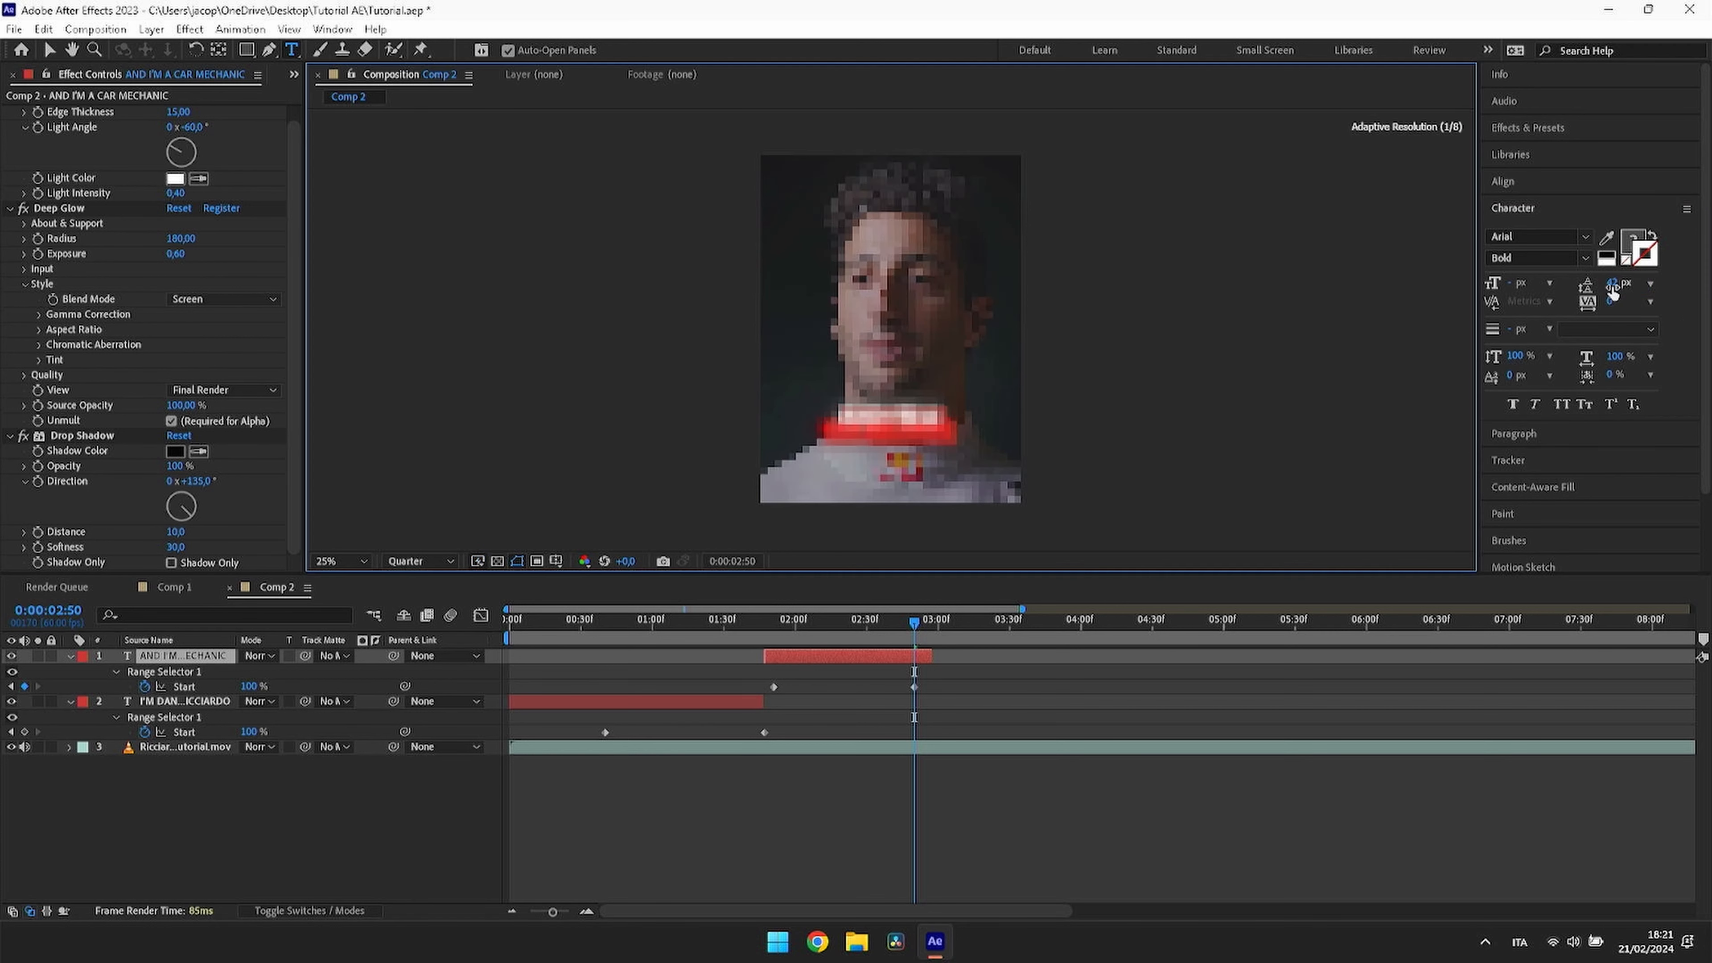
pyautogui.click(967, 416)
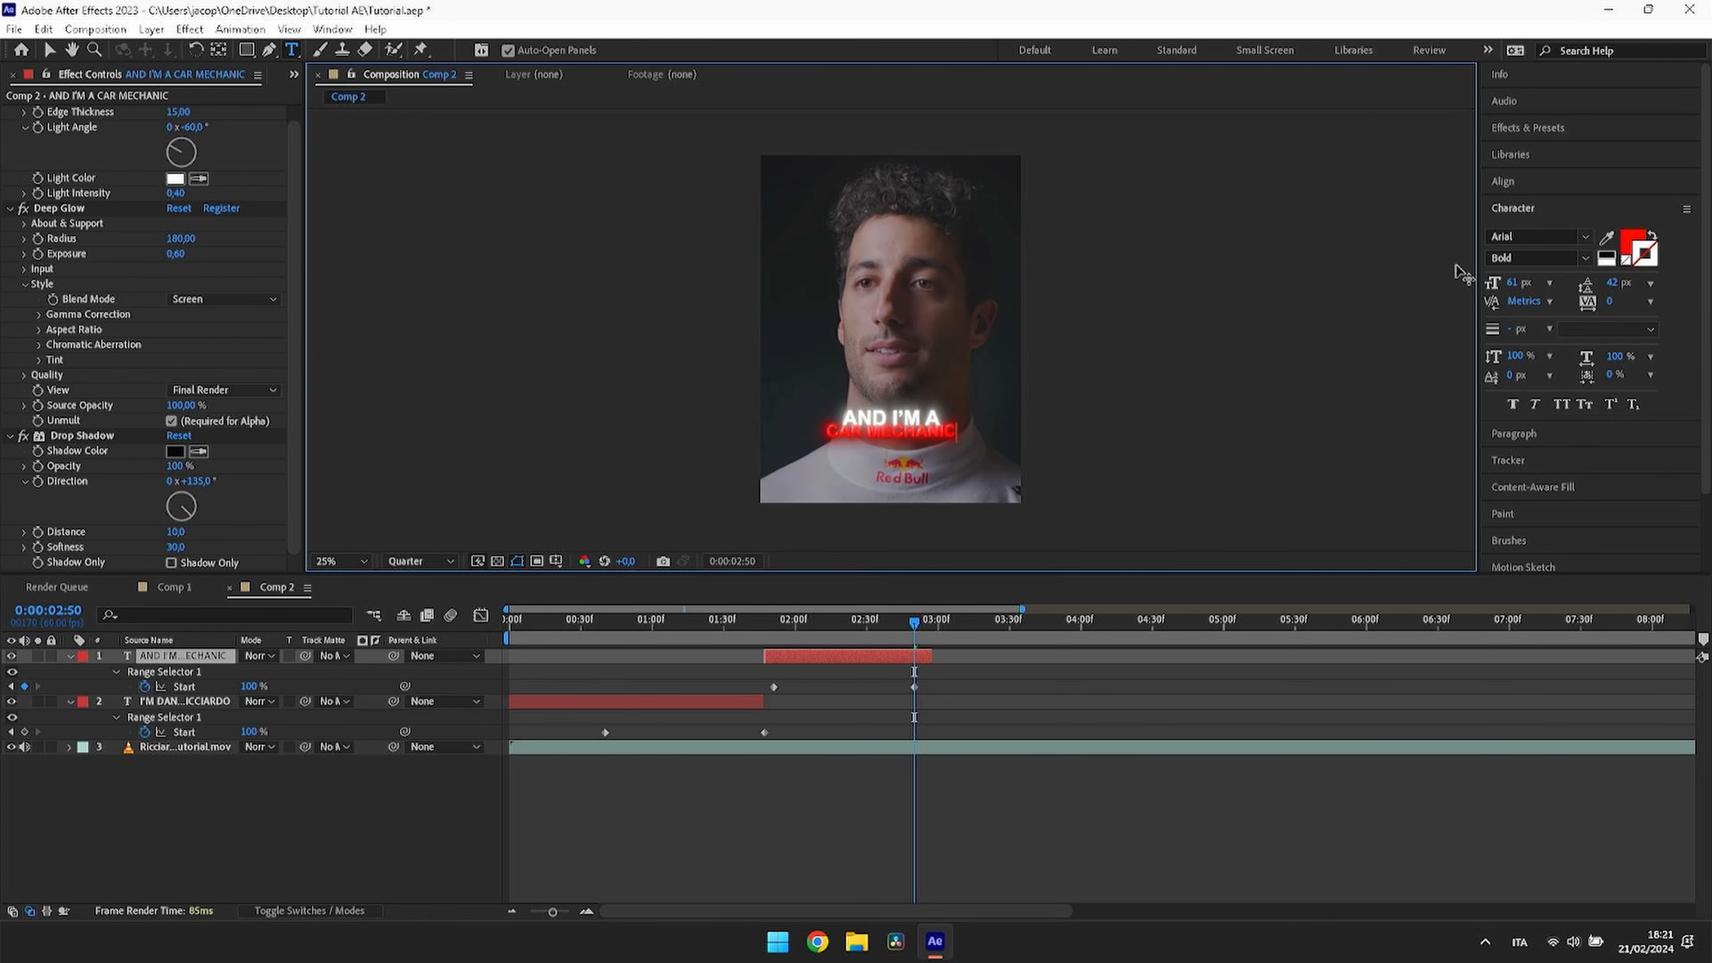
# Step: Search the presets for "fade out" and apply Fade Out Slow to the "I'M DANIEL RICCIARDO" layer
pyautogui.click(1530, 132)
pyautogui.click(1534, 152)
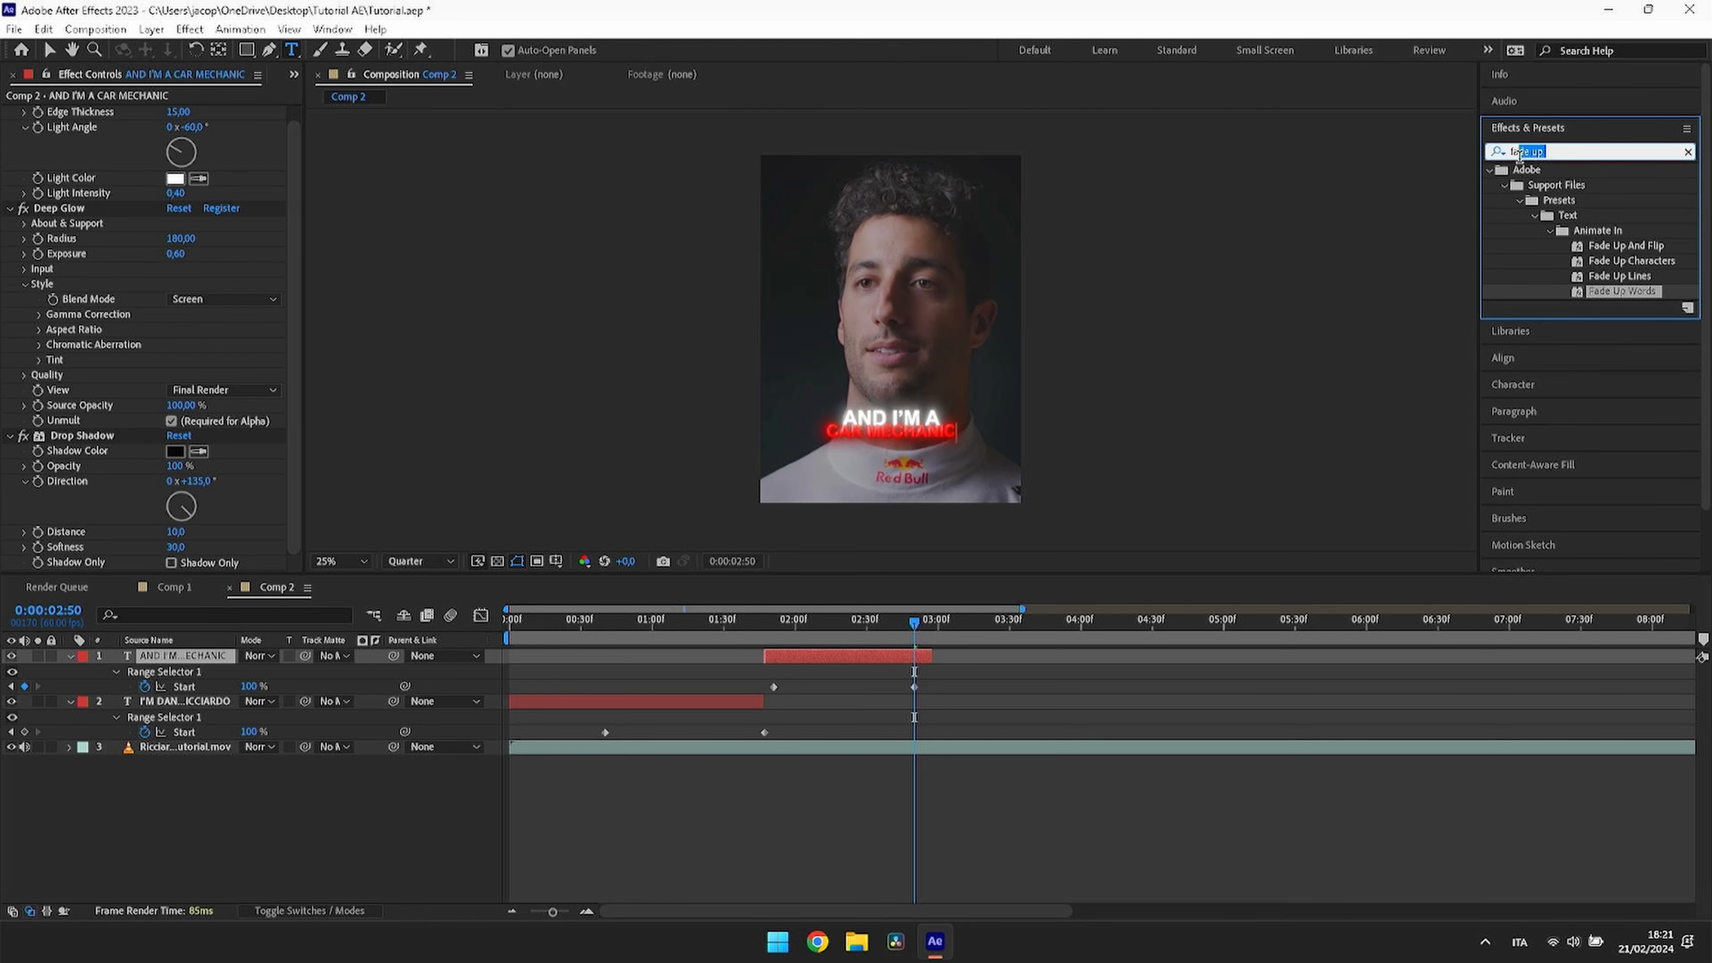
pyautogui.doubleClick(1534, 151)
pyautogui.write('out')
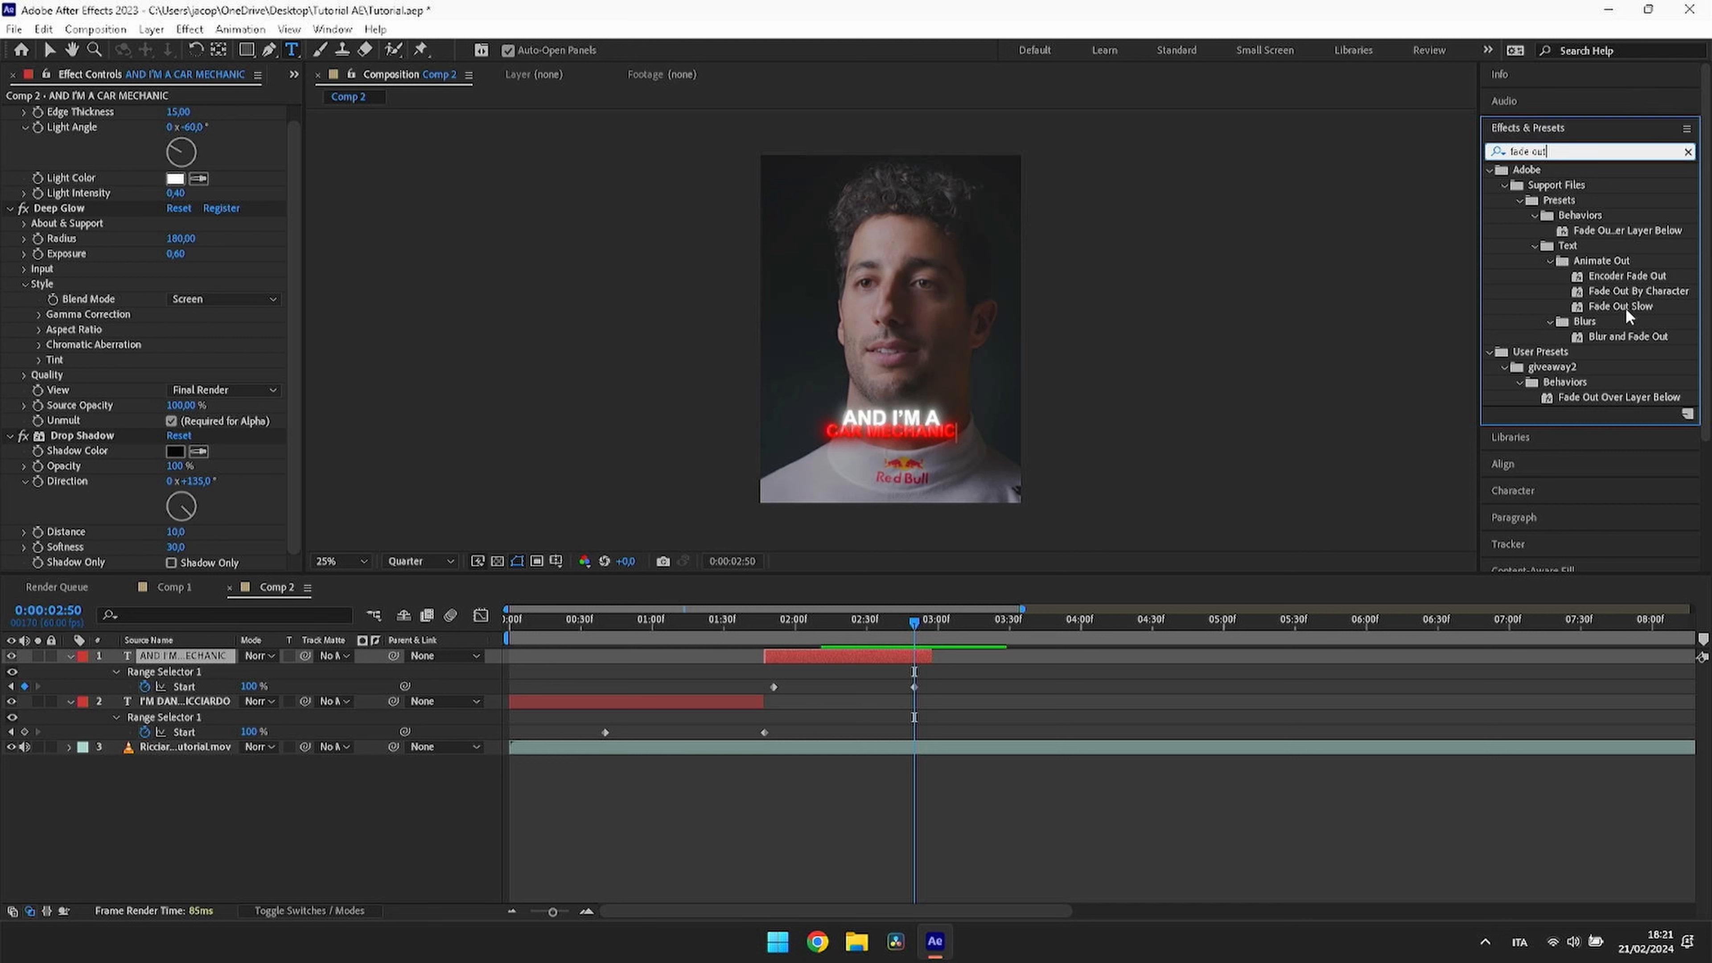
pyautogui.moveTo(1625, 312); pyautogui.dragTo(694, 712)
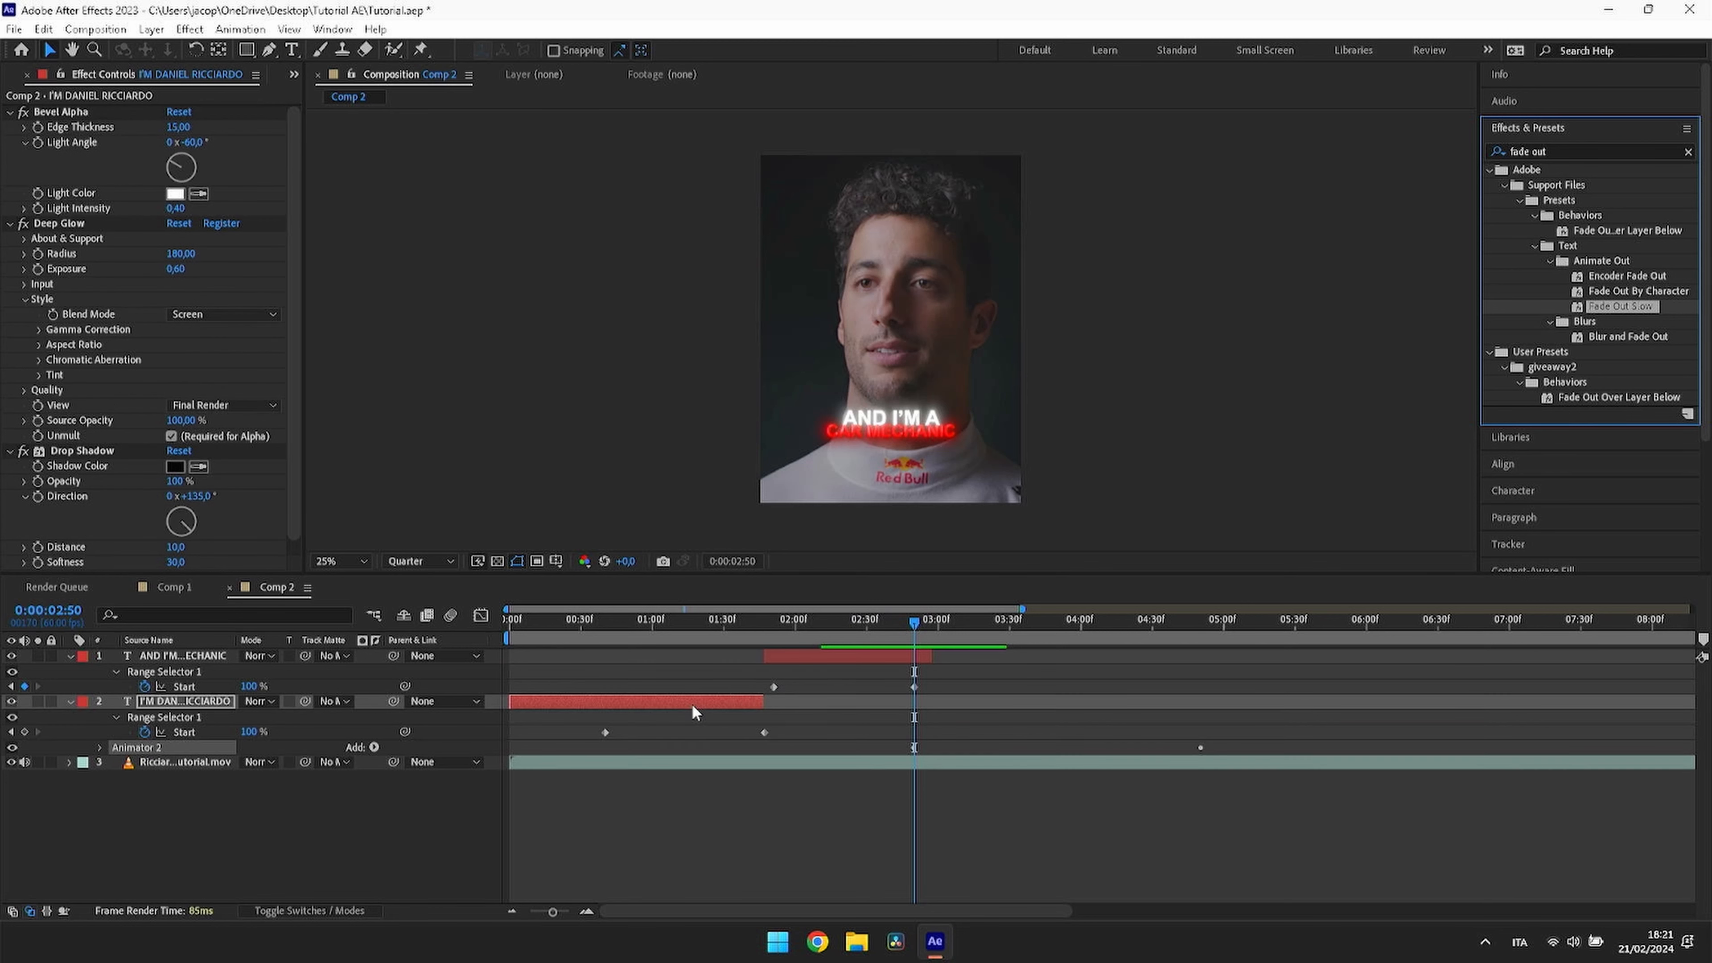
# Step: Reveal the "I'M DANIEL RICCIARDO" layer's keyframes and retime its Offset keyframes to run from about 0:00:01:14 to the layer's end
pyautogui.click(722, 705)
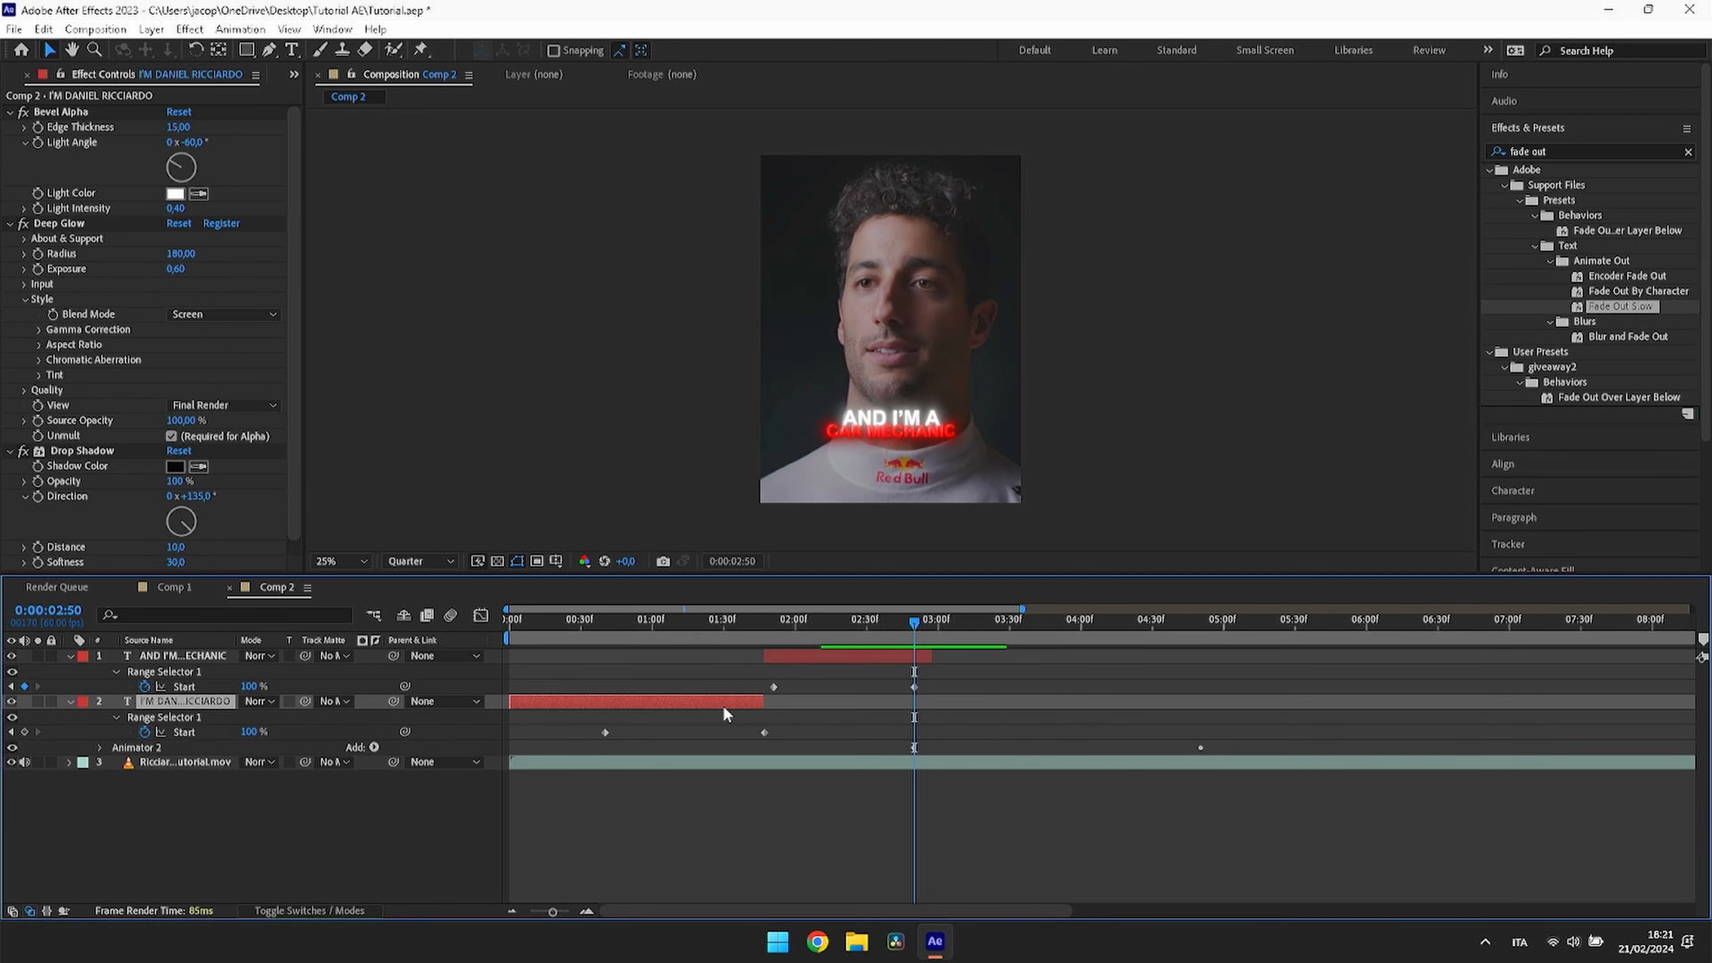
pyautogui.press('u')
pyautogui.moveTo(854, 736); pyautogui.dragTo(973, 787)
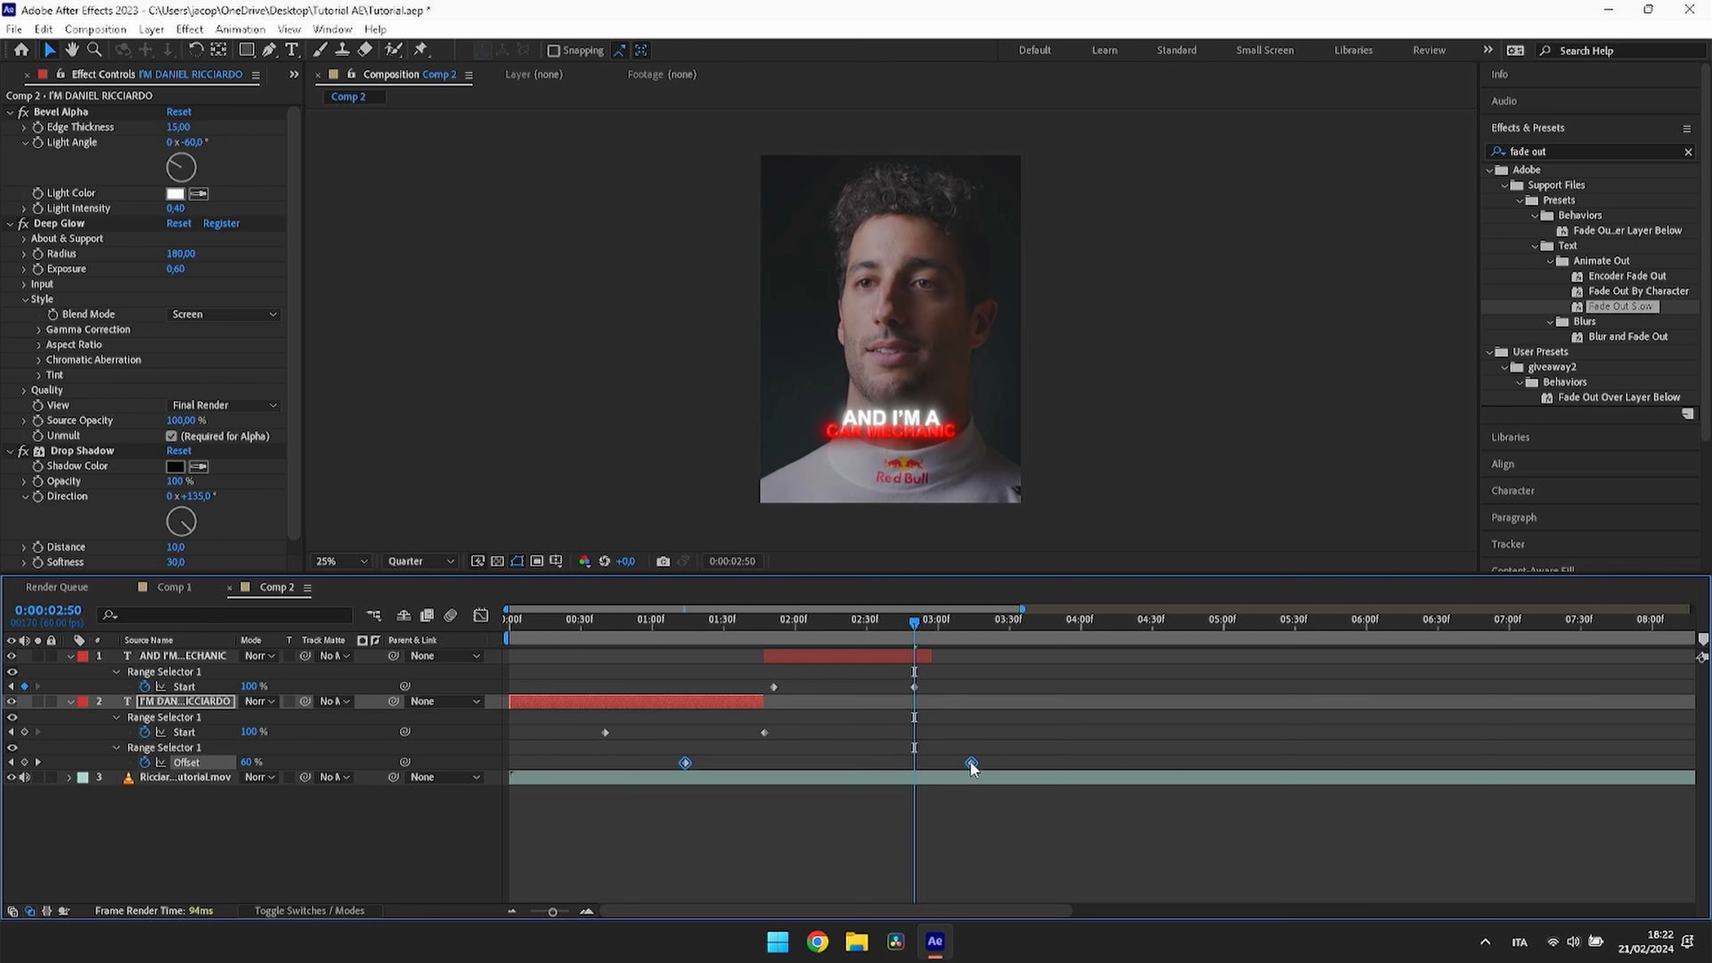
pyautogui.moveTo(971, 762); pyautogui.dragTo(764, 772)
# Step: Apply the Fade Out Slow preset to the "AND I'M A CAR MECHANIC" layer at 0:00:02:23 and reveal its modified properties
pyautogui.click(848, 643)
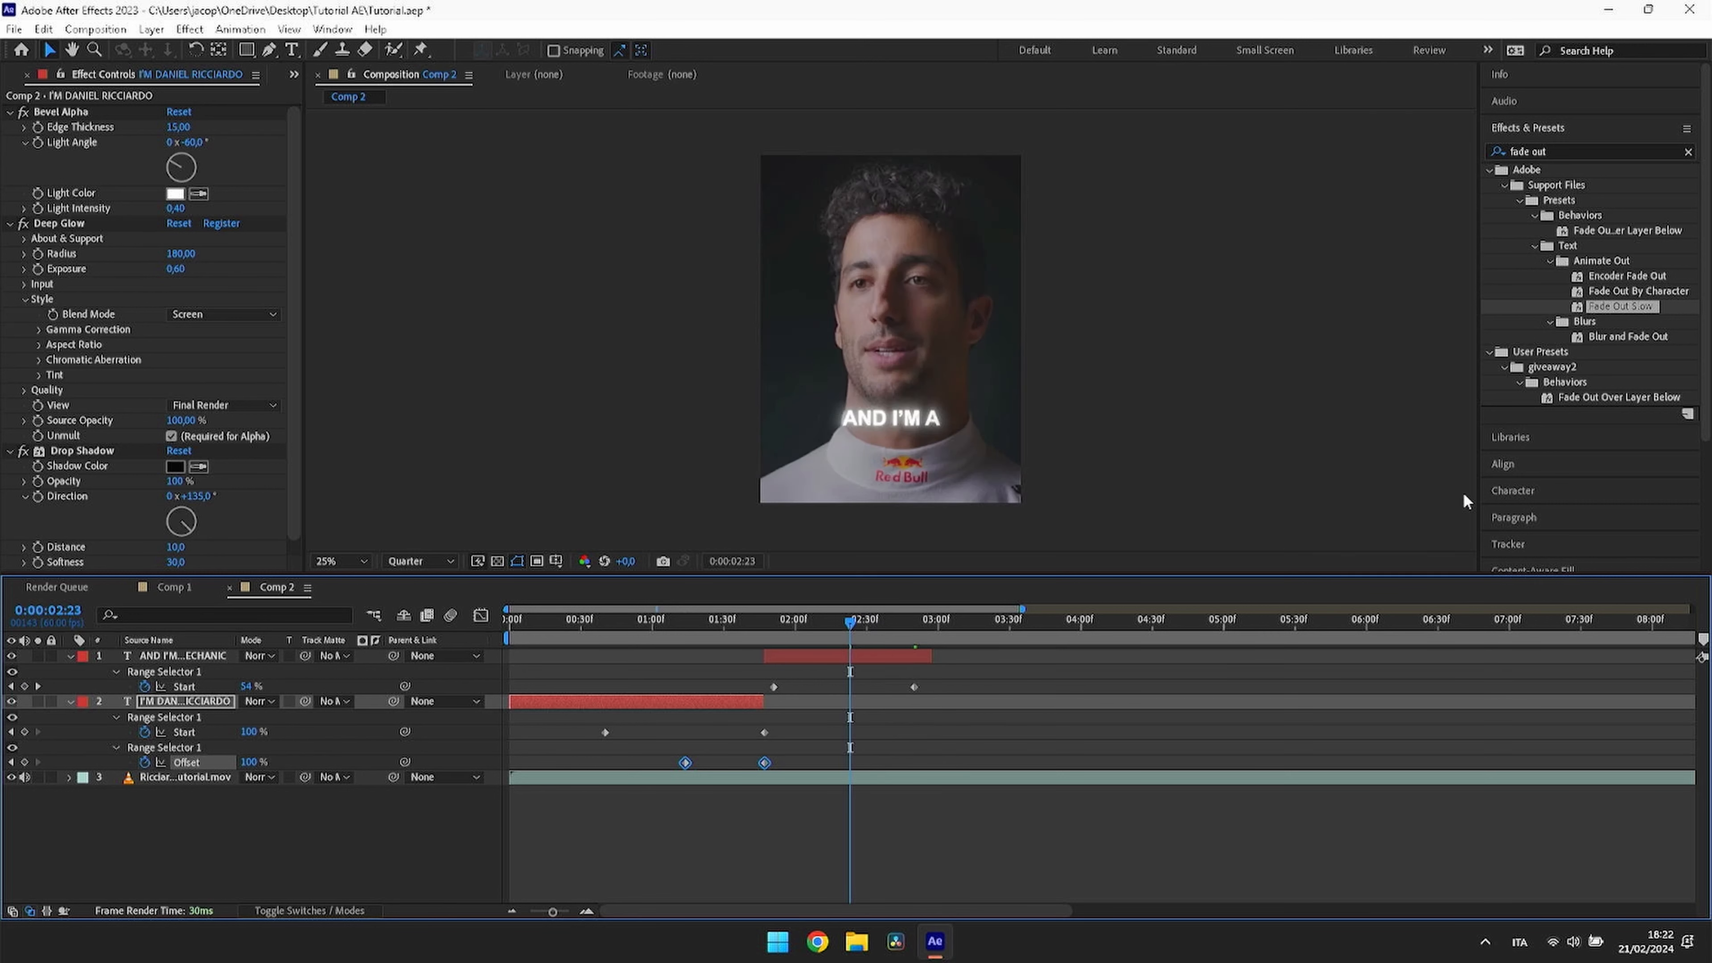
pyautogui.moveTo(1617, 307); pyautogui.dragTo(853, 656)
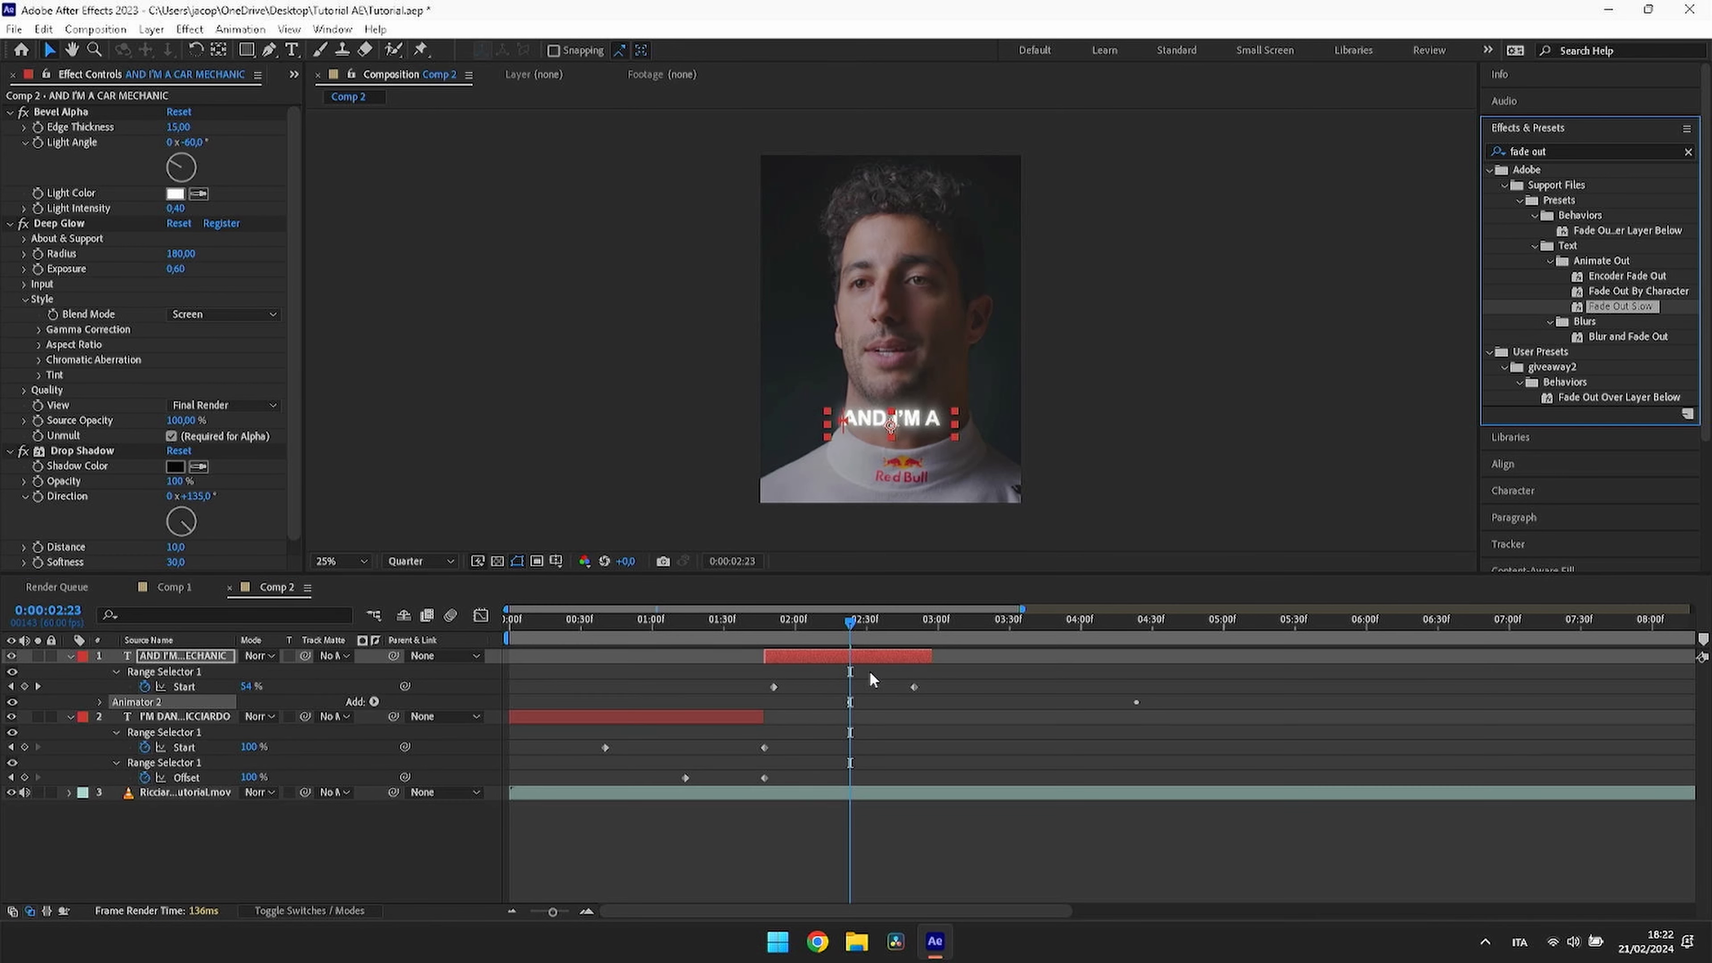
pyautogui.click(892, 650)
pyautogui.press('u')
pyautogui.press('u')
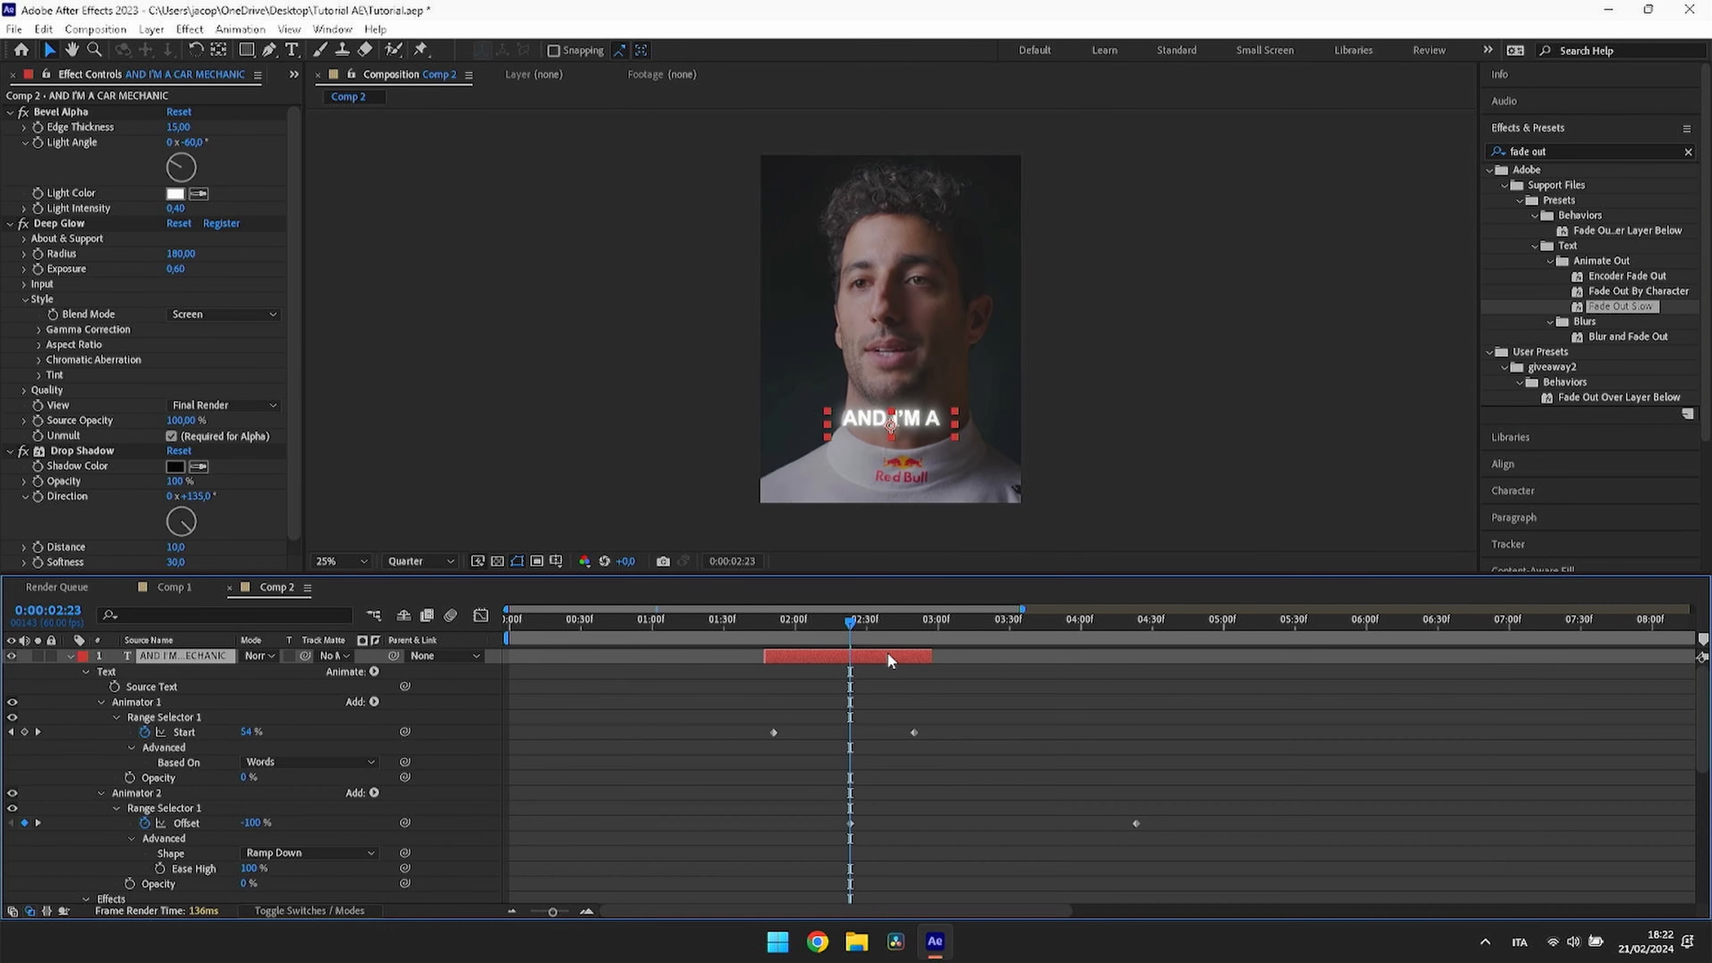
# Step: Move the final Animator 2 Offset keyframe of the "AND I'M A CAR MECHANIC" layer to the layer's end
pyautogui.scroll(-5, 853, 743)
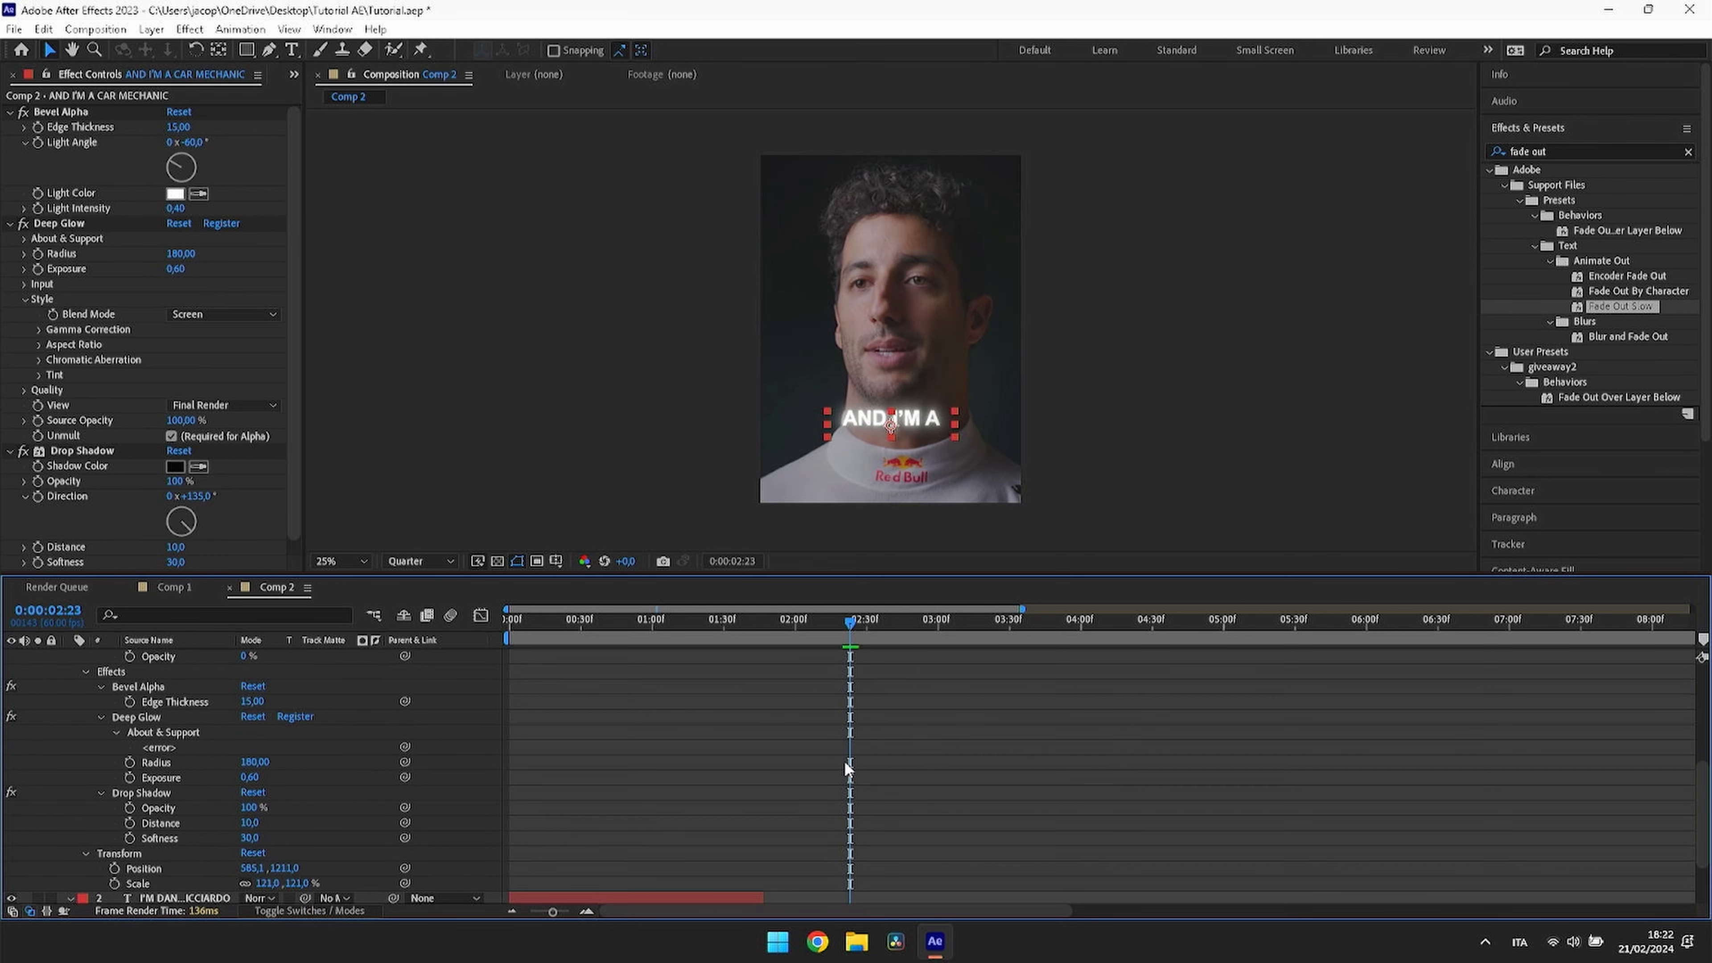
pyautogui.scroll(5, 847, 768)
pyautogui.moveTo(833, 715); pyautogui.dragTo(1138, 763)
pyautogui.scroll(3, 1138, 762)
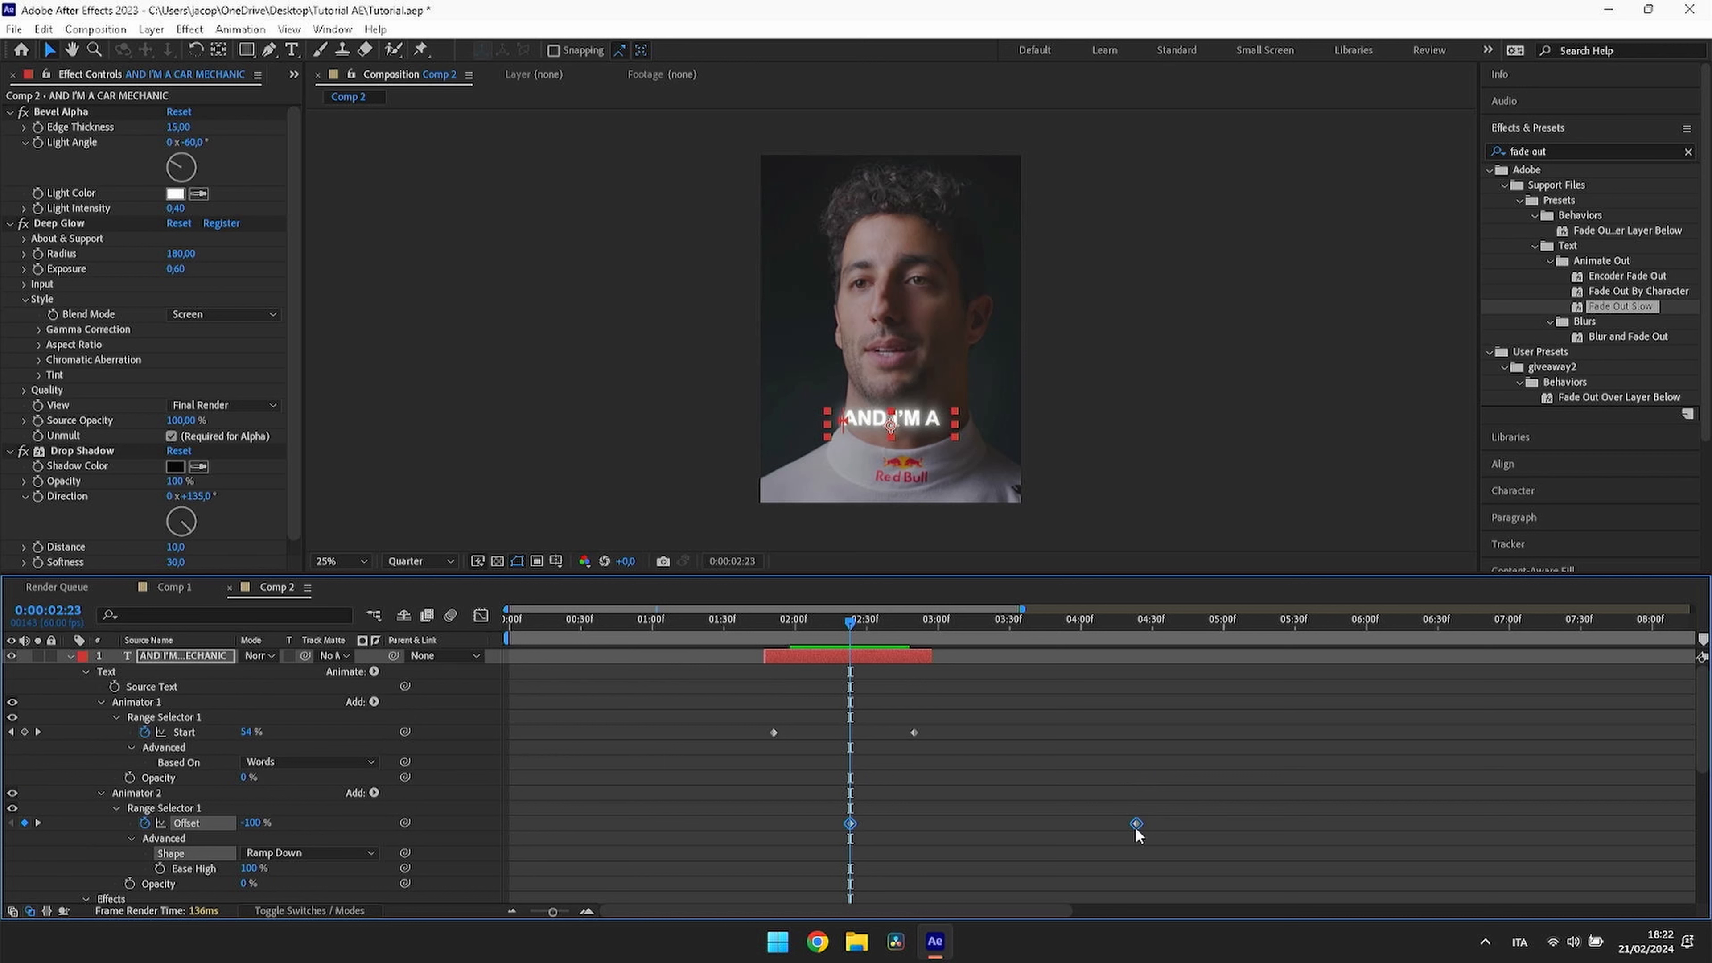
pyautogui.moveTo(1136, 831); pyautogui.dragTo(933, 840)
# Step: Collapse both caption layers' properties and scrub through the second caption from 0:00:01:40 to 0:00:02:26
pyautogui.moveTo(851, 620); pyautogui.dragTo(746, 653)
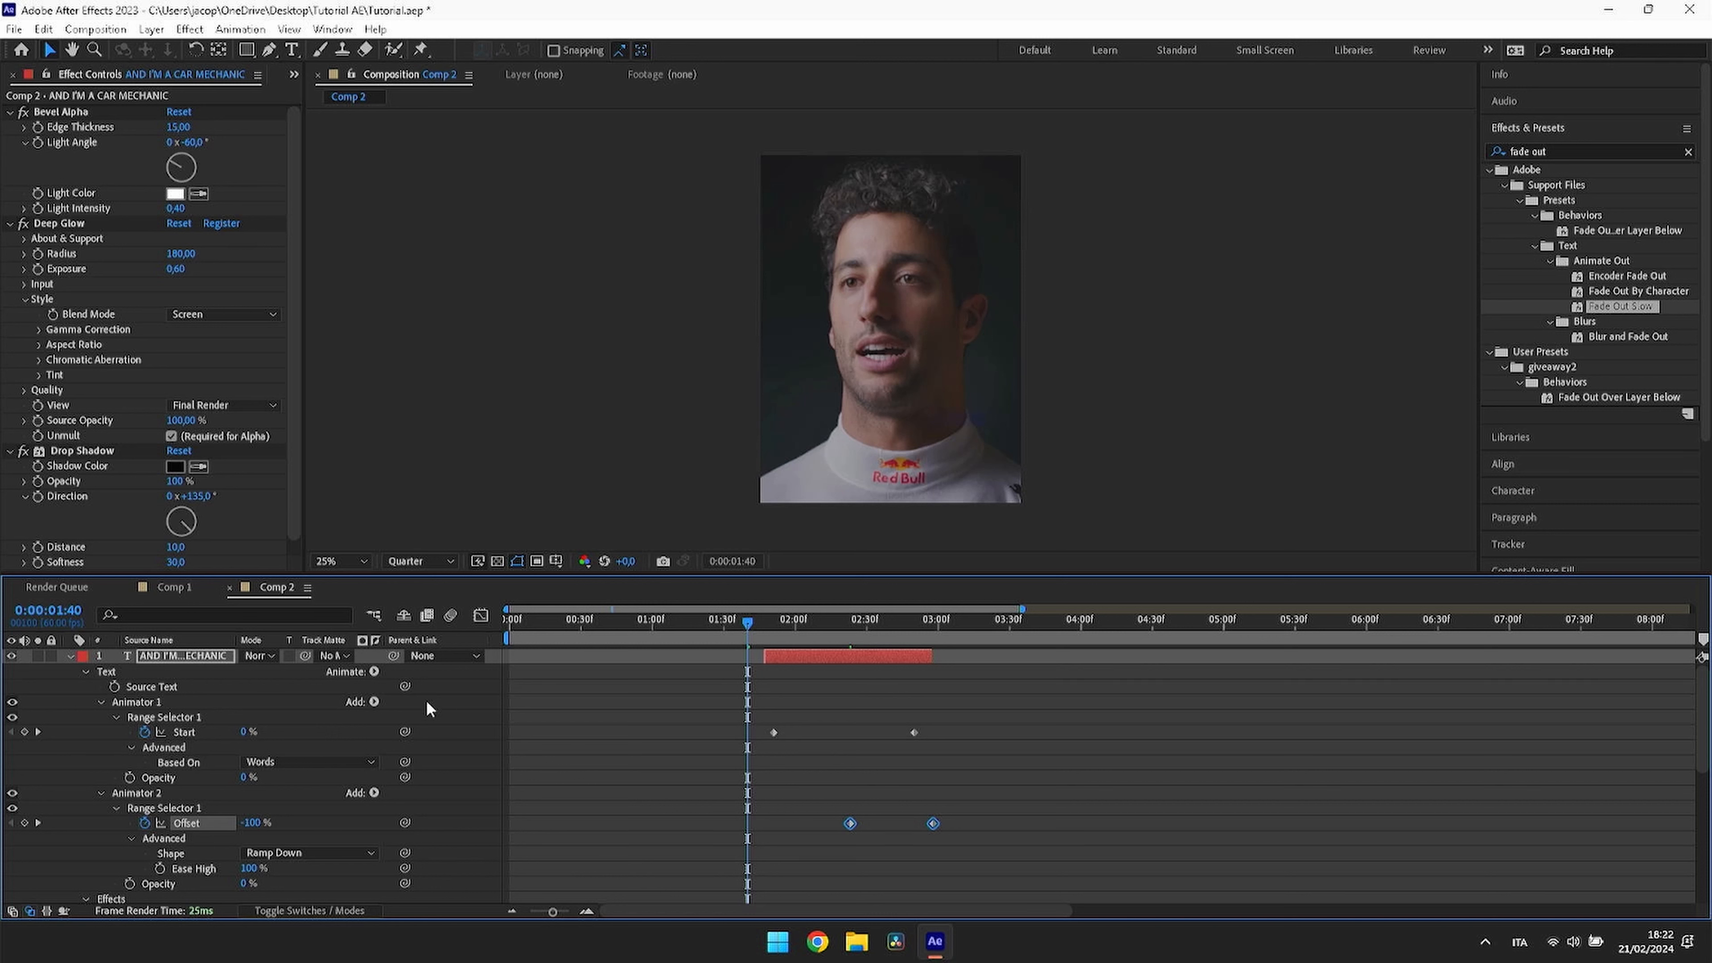
pyautogui.click(69, 658)
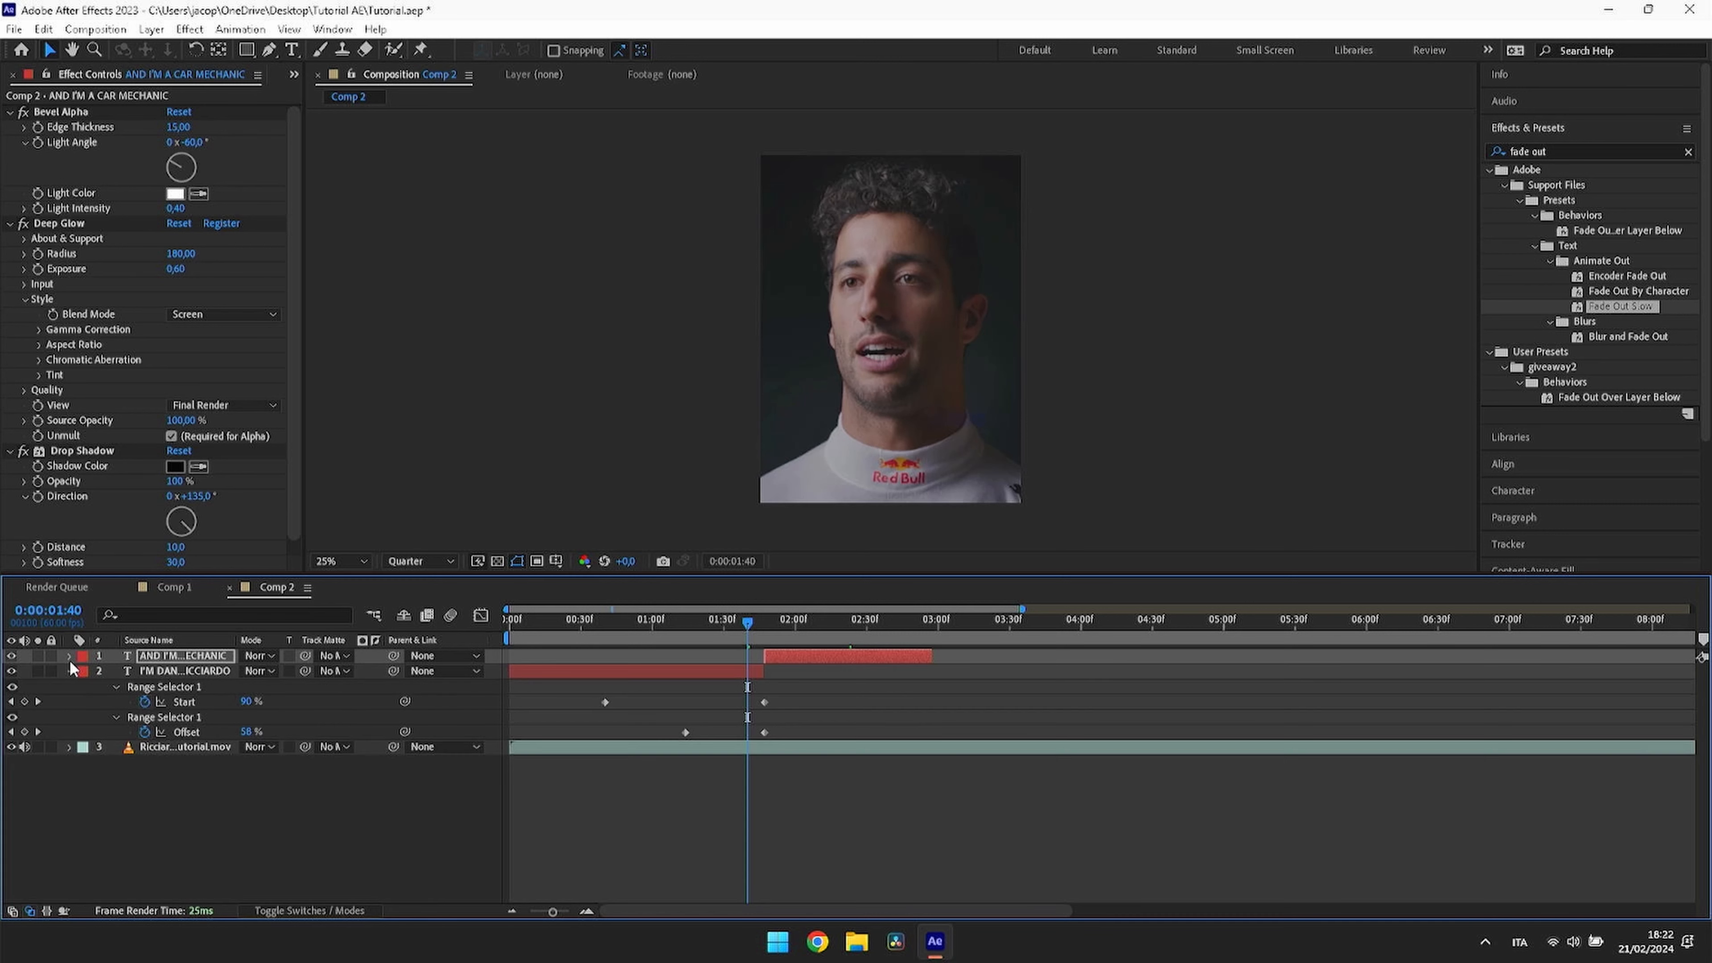
pyautogui.click(892, 740)
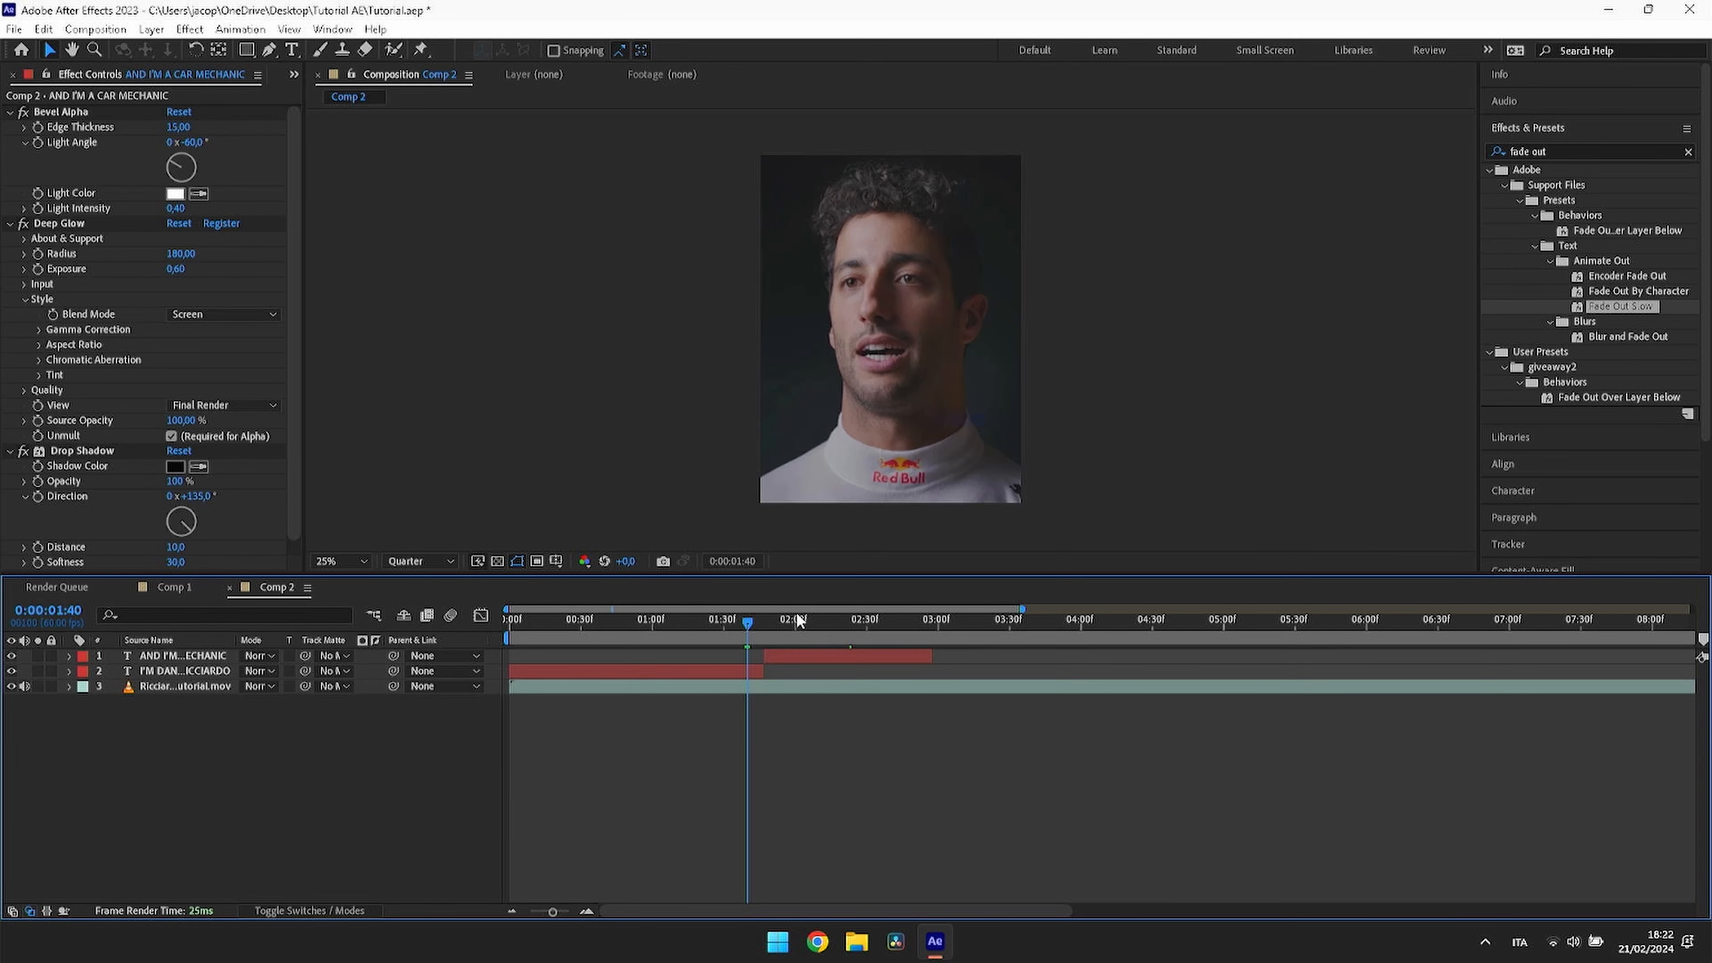
pyautogui.hscroll(3, 810, 625)
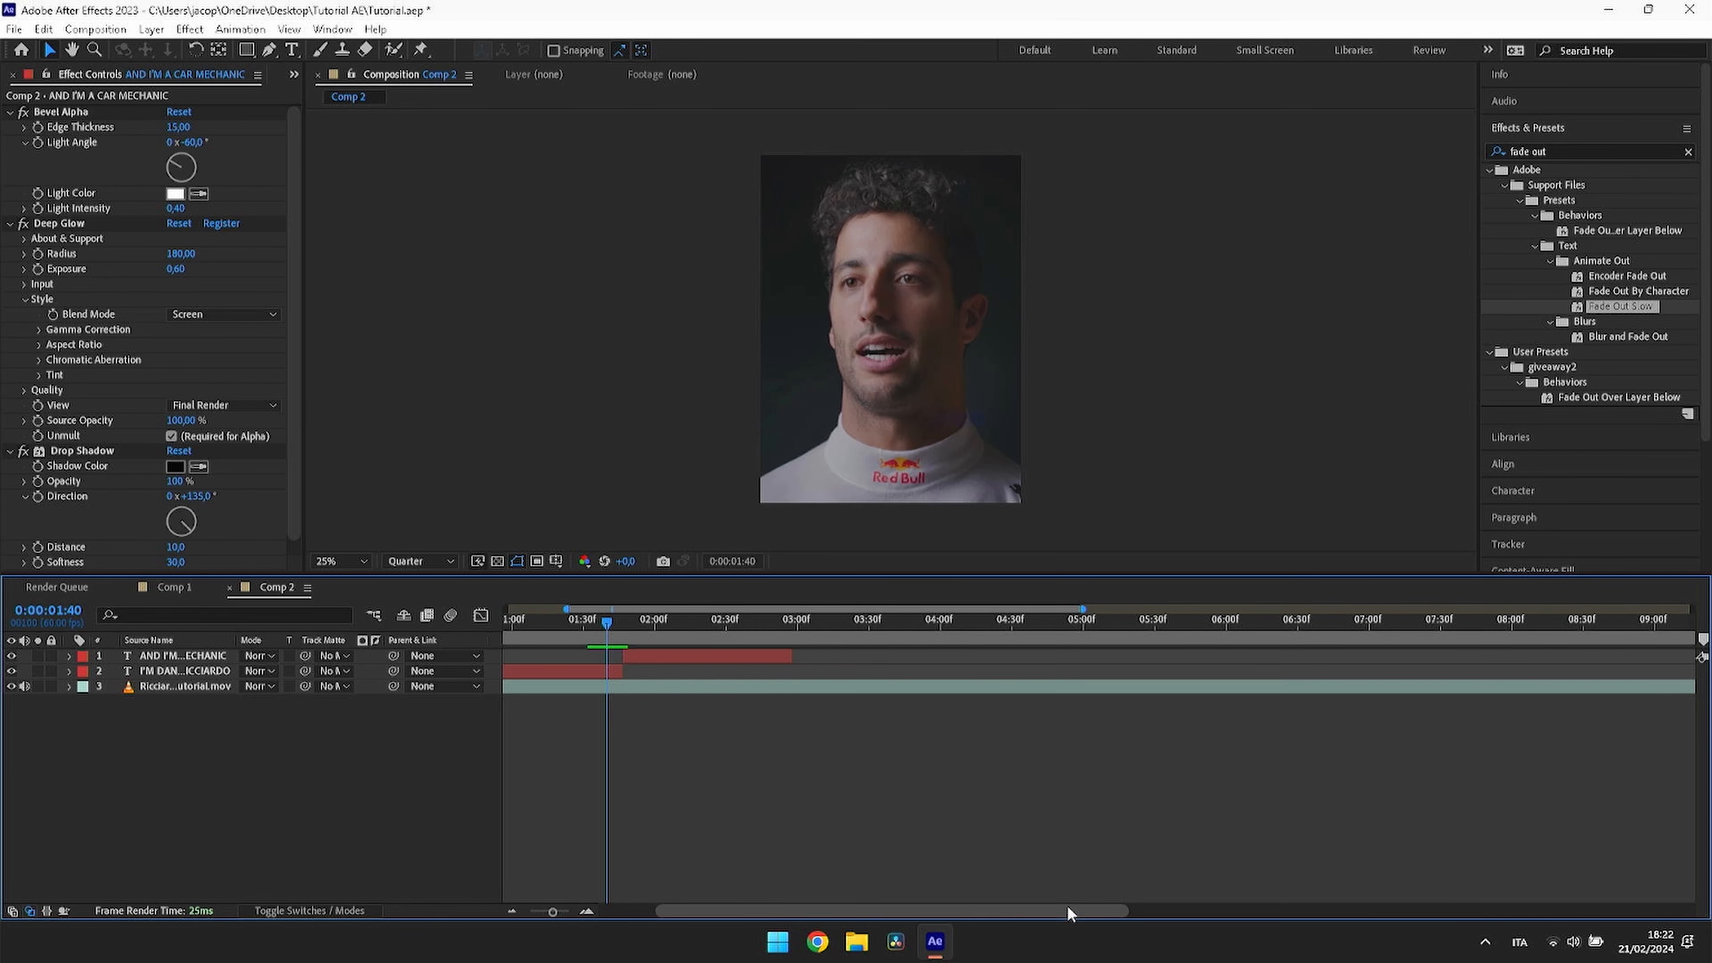
pyautogui.moveTo(1068, 906); pyautogui.dragTo(717, 897)
pyautogui.moveTo(745, 646); pyautogui.dragTo(856, 633)
# Step: Reveal the keyframes of the "AND I'M A CAR MECHANIC" layer and move its first Offset keyframe to about 0:00:02:40
pyautogui.click(887, 658)
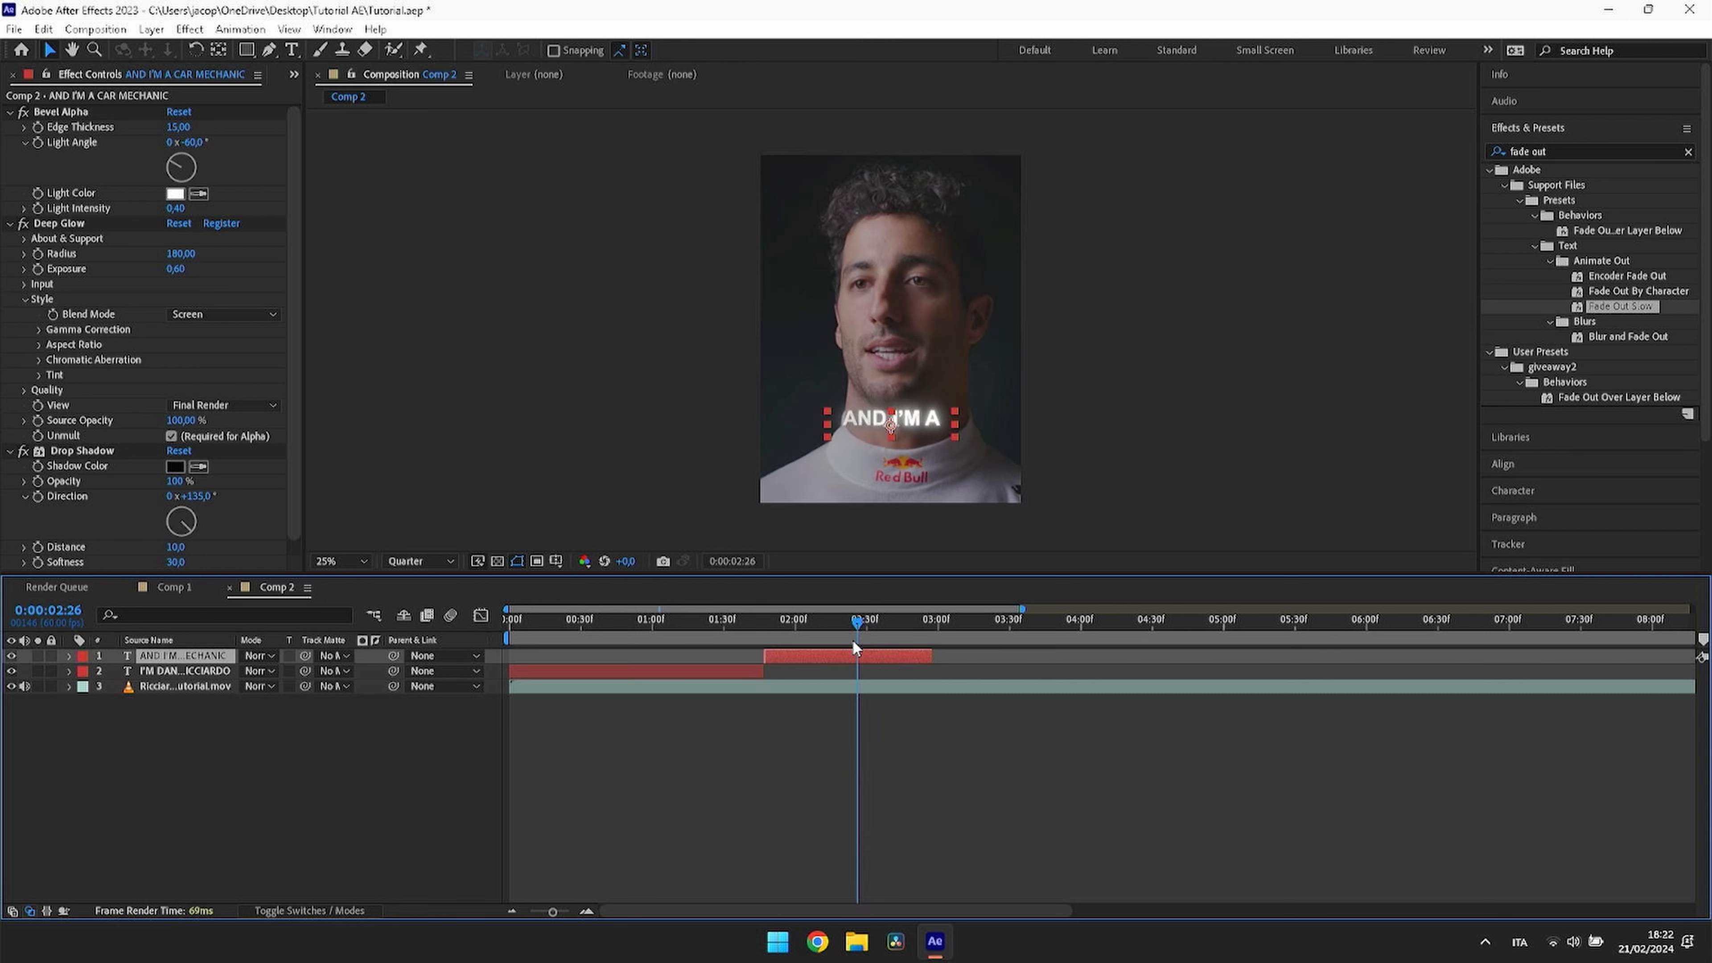
pyautogui.press('u')
pyautogui.moveTo(832, 705); pyautogui.dragTo(967, 745)
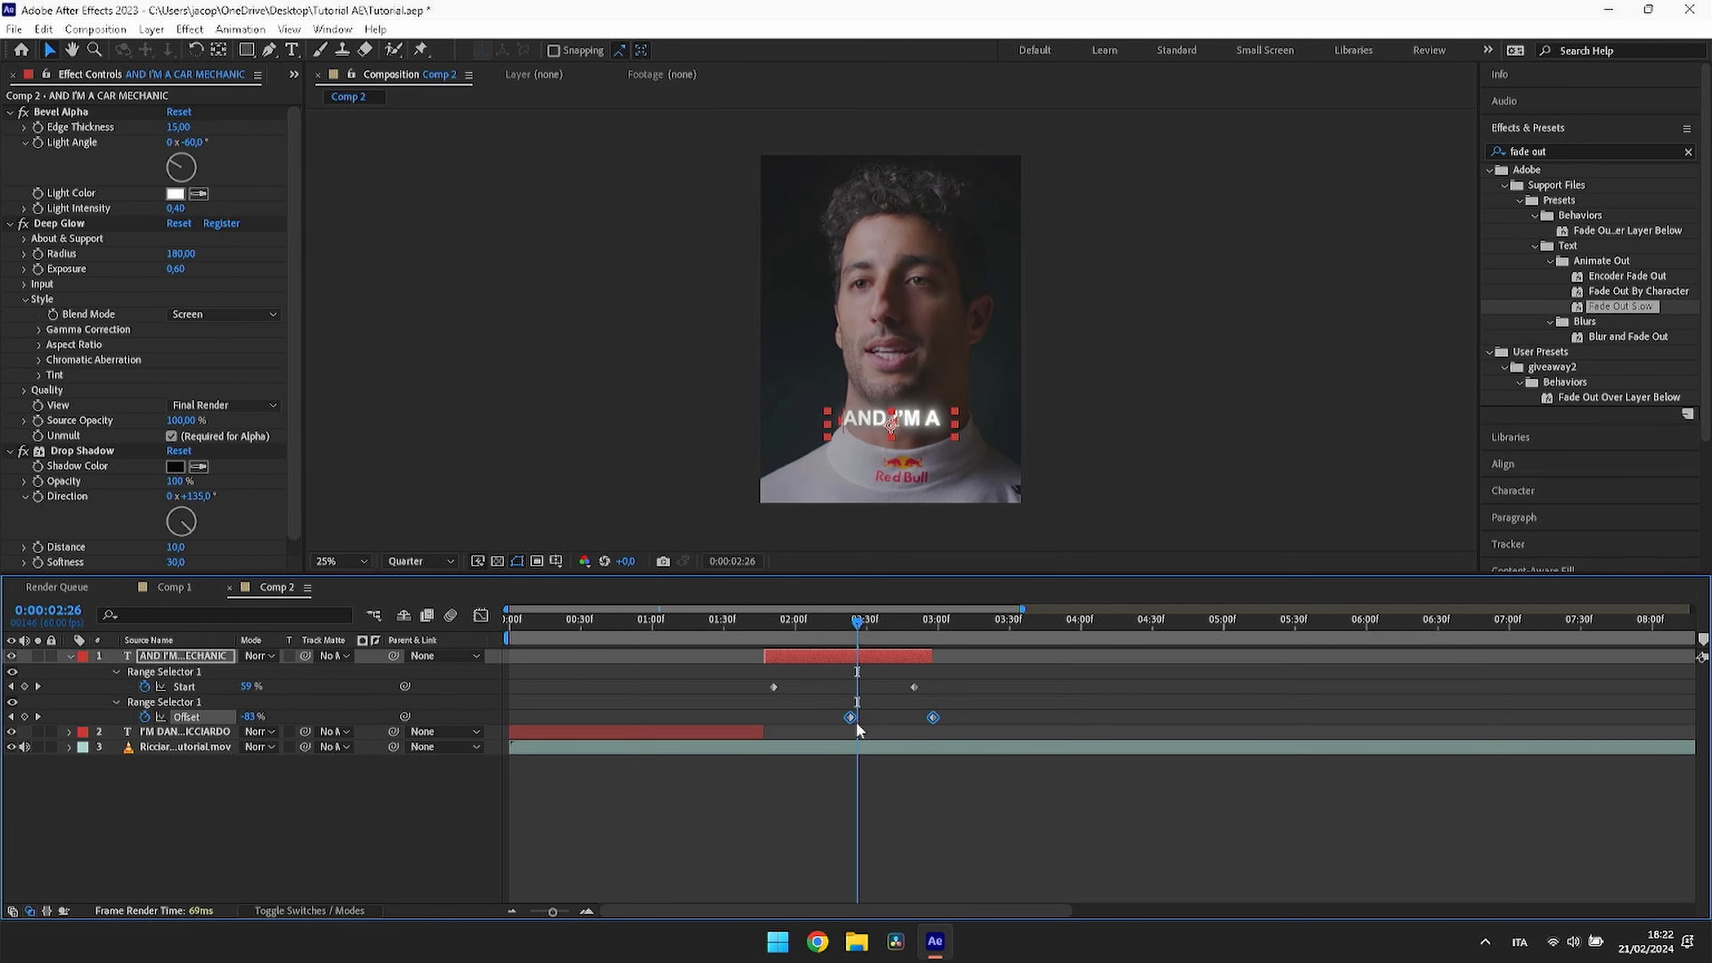
pyautogui.moveTo(848, 720); pyautogui.dragTo(888, 716)
# Step: Reveal the keyframes of the "I'M DANIEL RICCIARDO" layer and move its first Offset keyframe to about 0:00:01:28
pyautogui.click(693, 733)
pyautogui.press('u')
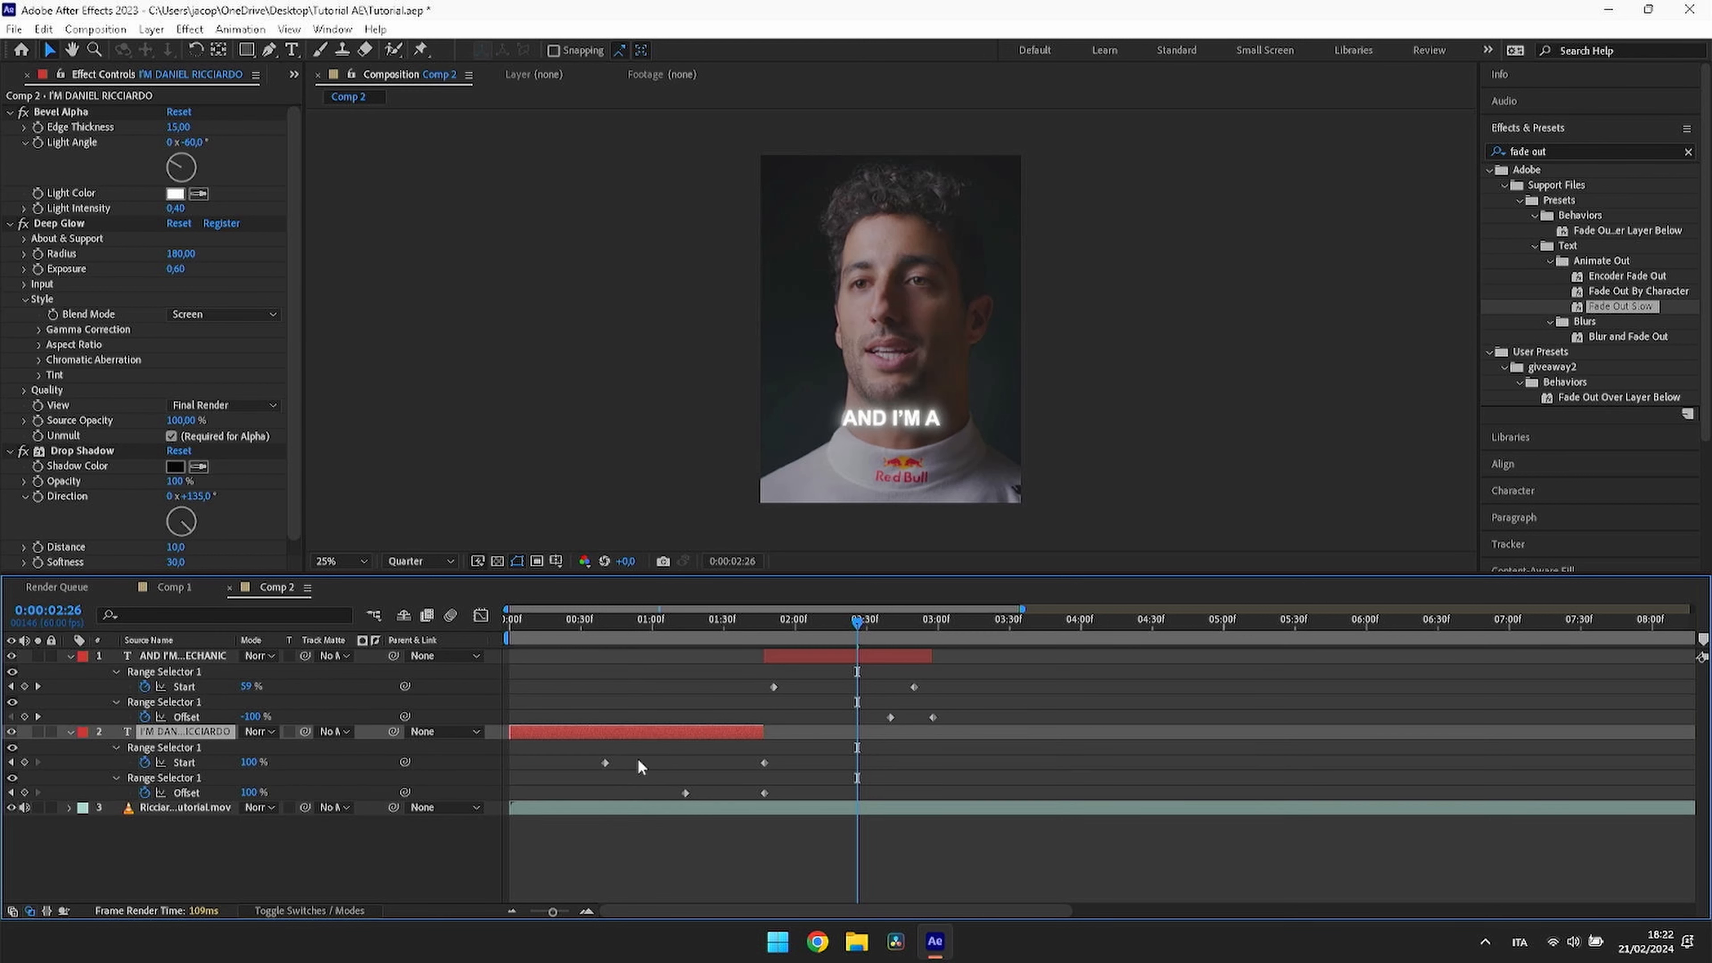
pyautogui.moveTo(663, 775); pyautogui.dragTo(719, 793)
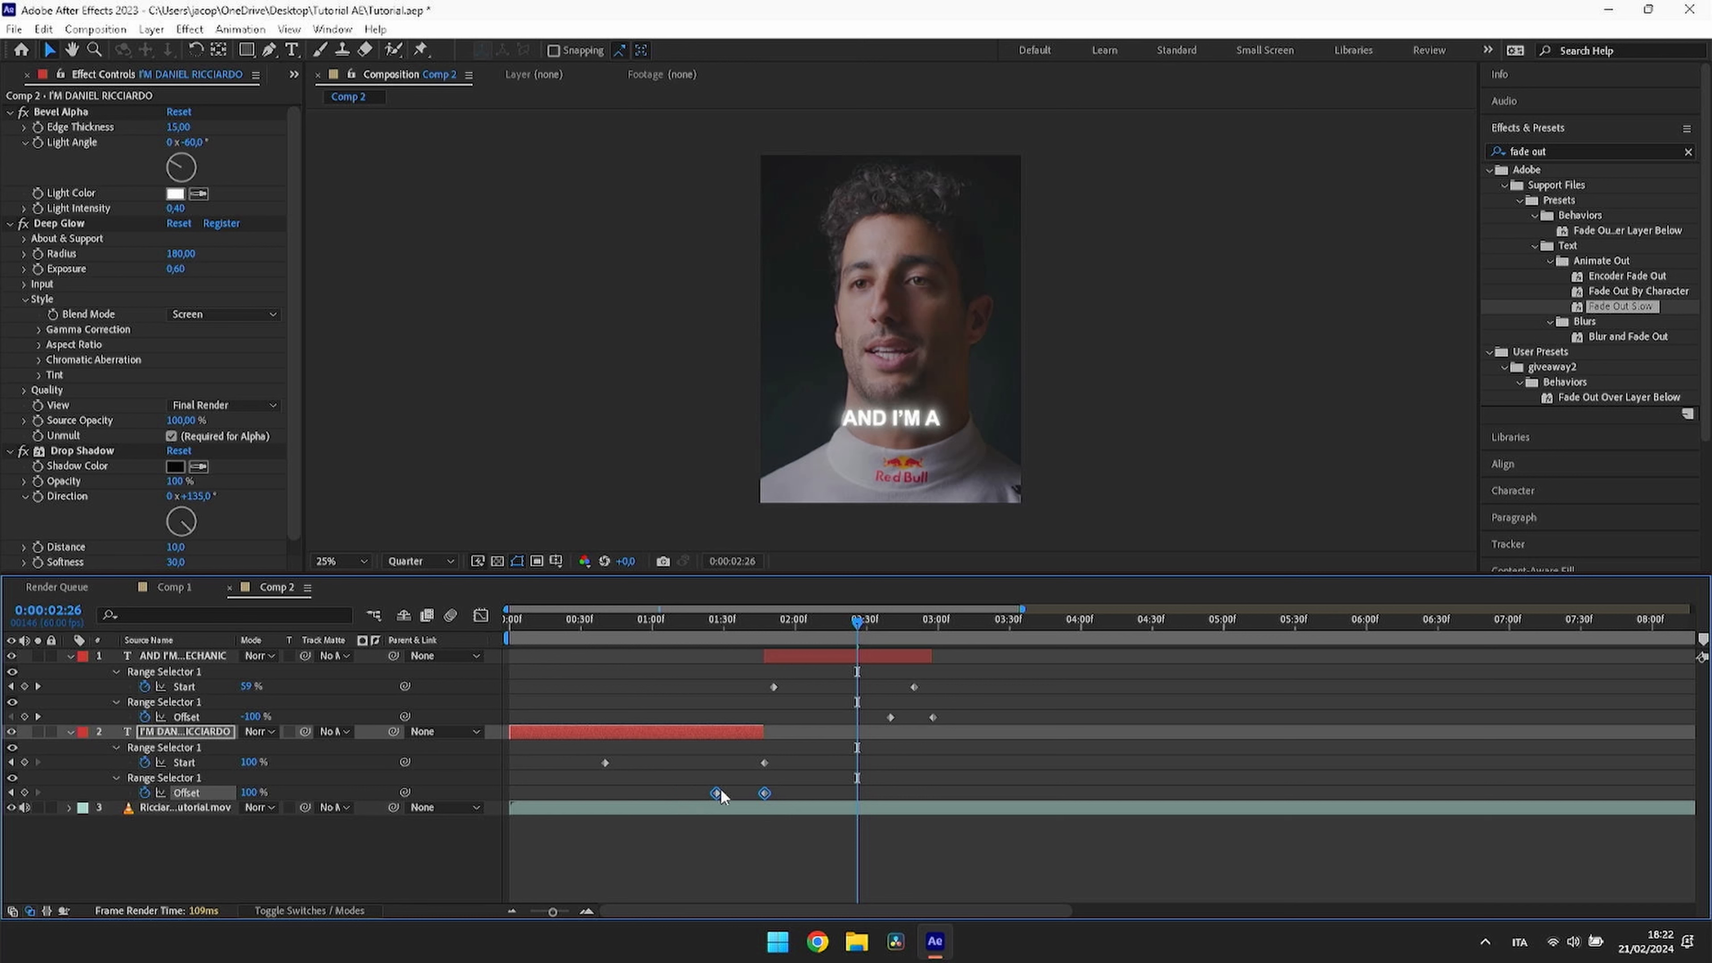
# Step: Extend the "I'M DANIEL RICCIARDO" layer to about 0:00:02:00 and move its last Offset keyframe to the new end
pyautogui.moveTo(861, 626); pyautogui.dragTo(958, 689)
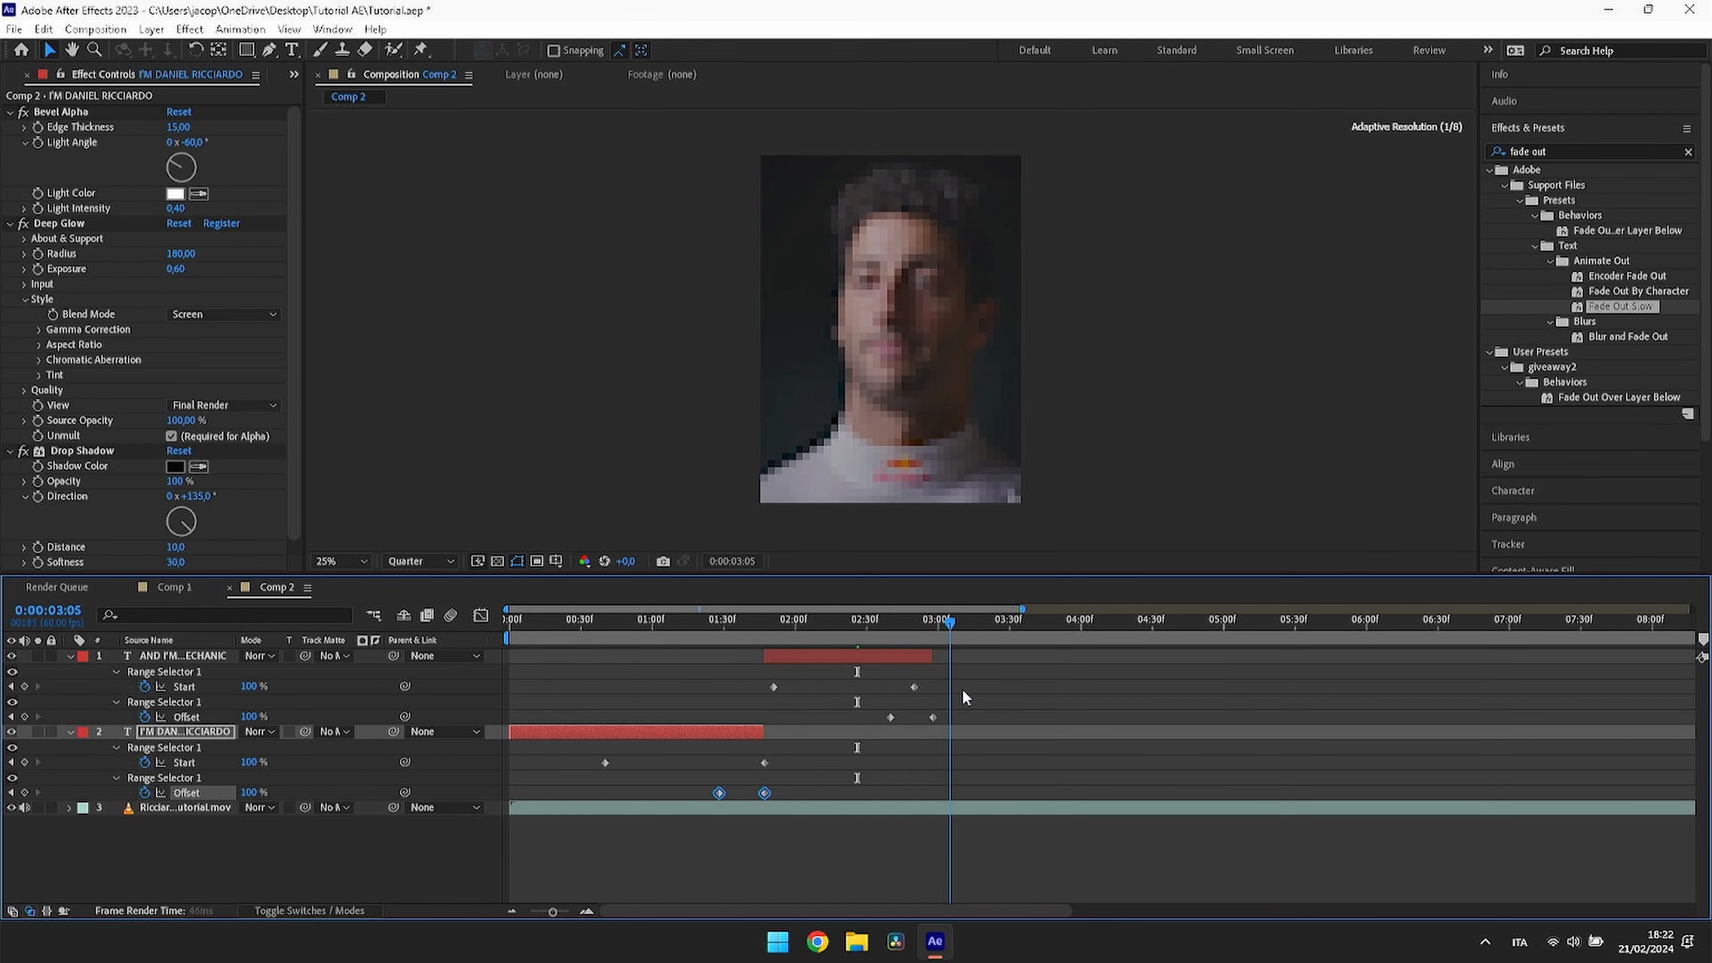
pyautogui.click(1006, 687)
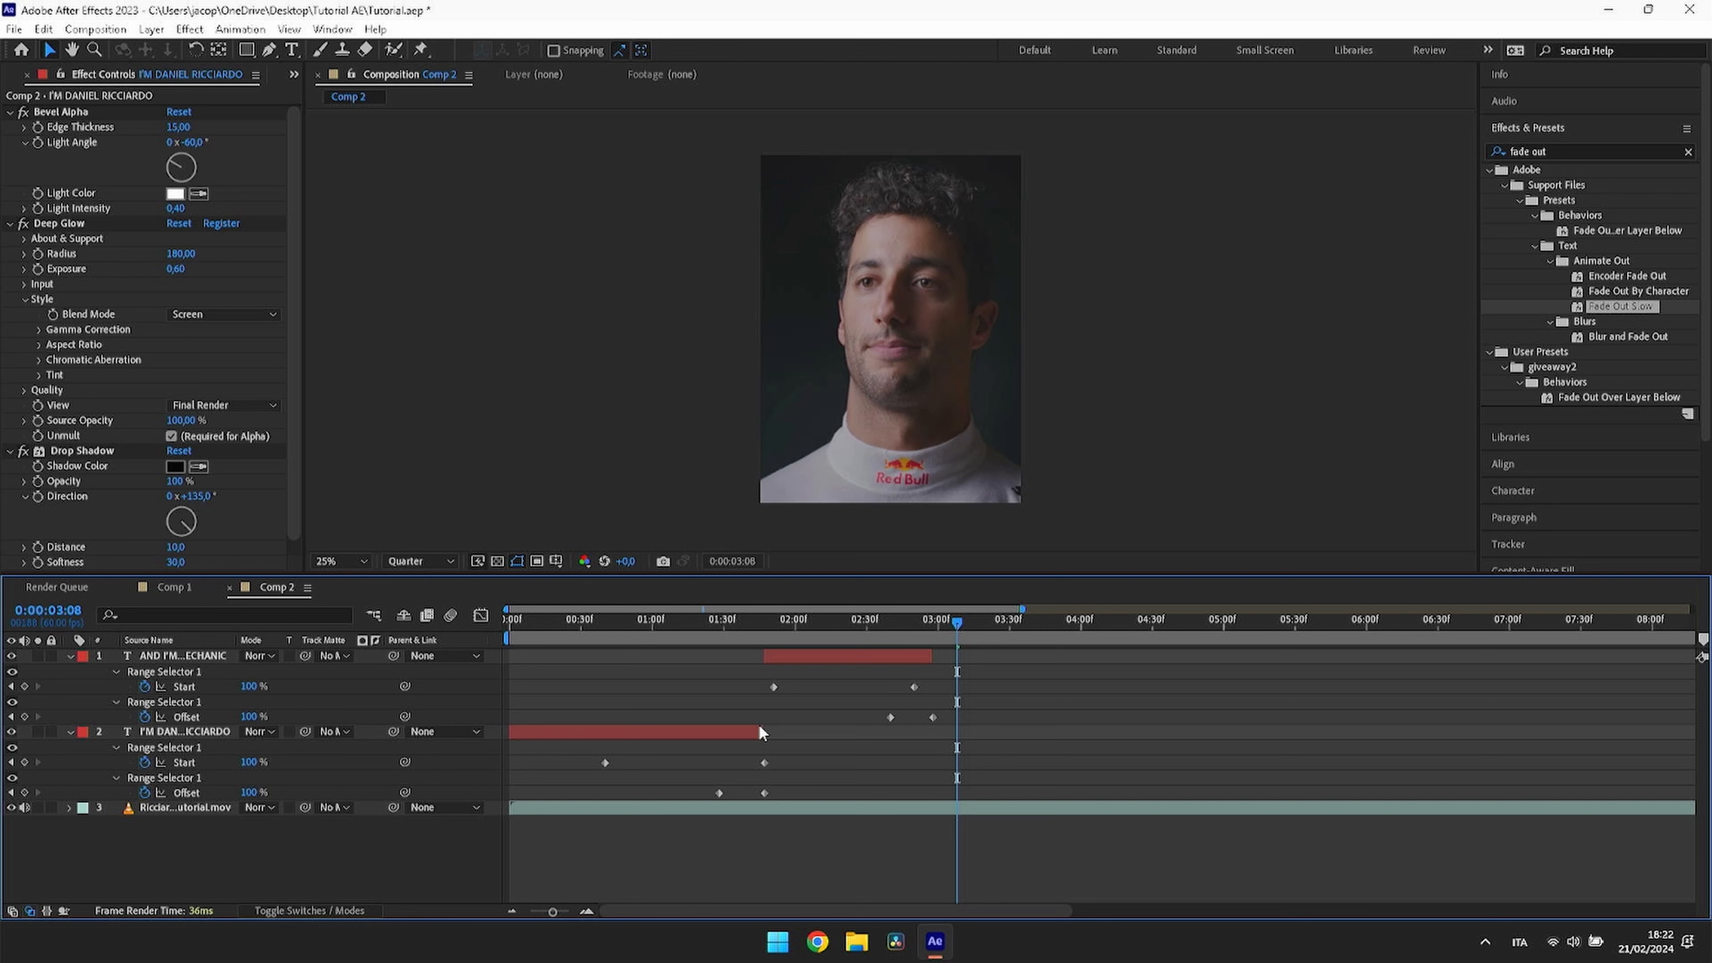
pyautogui.moveTo(763, 733); pyautogui.dragTo(788, 734)
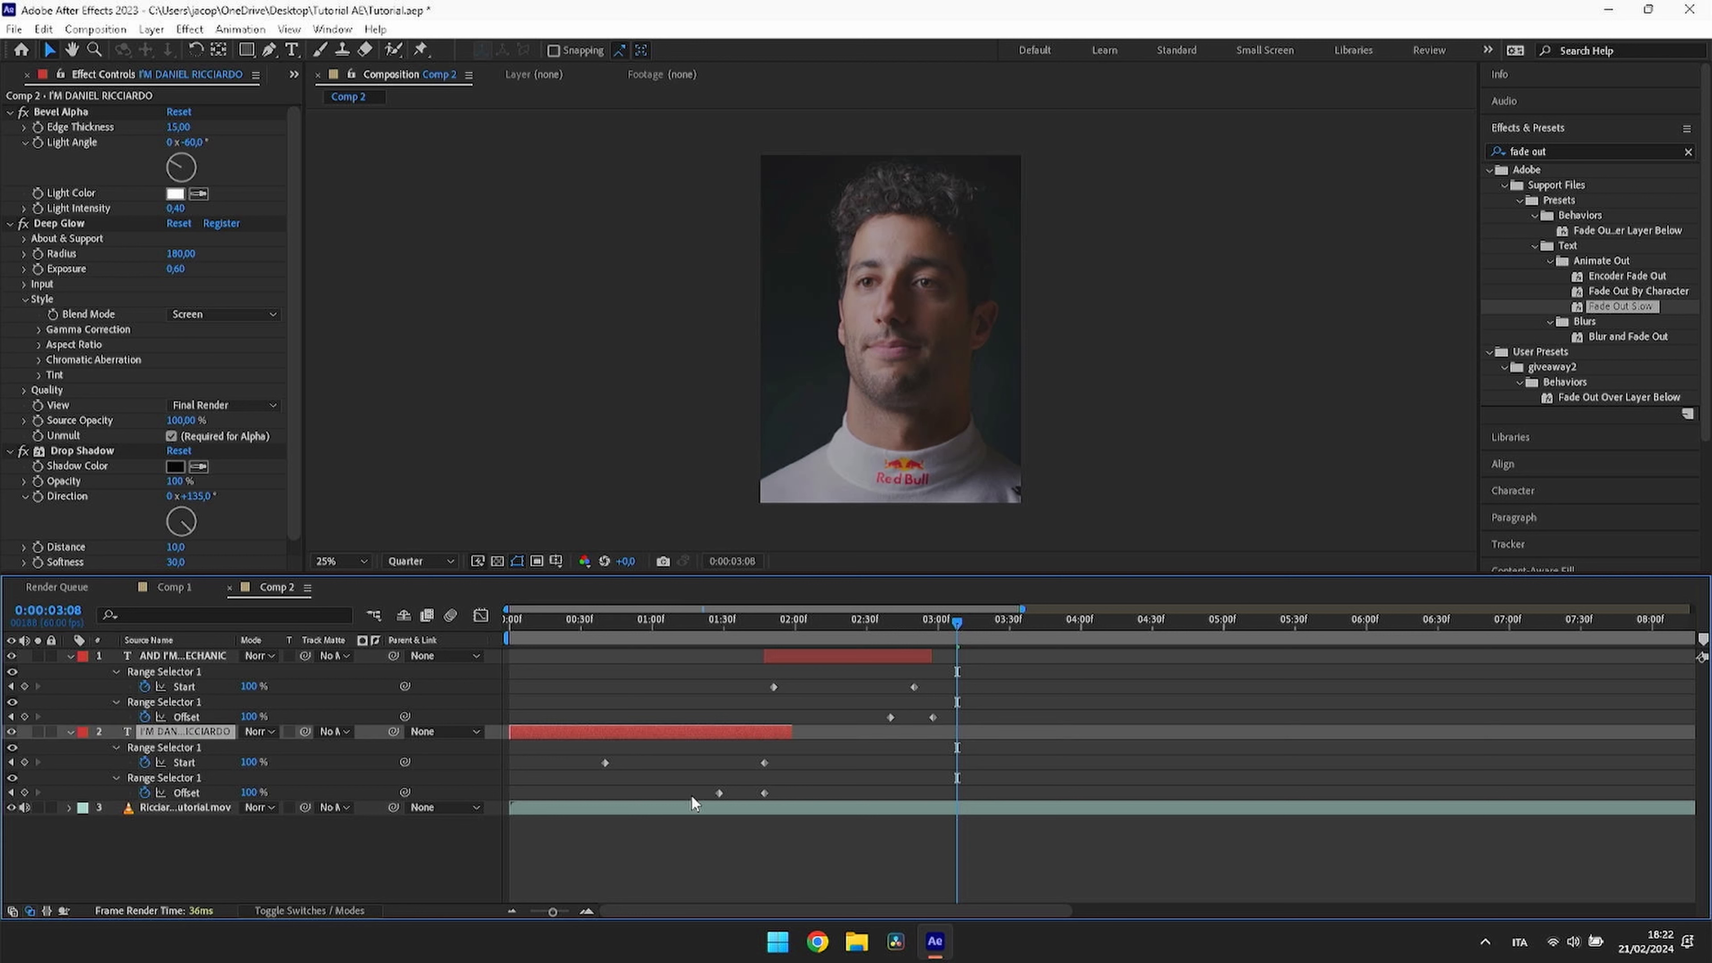
pyautogui.moveTo(698, 775); pyautogui.dragTo(793, 801)
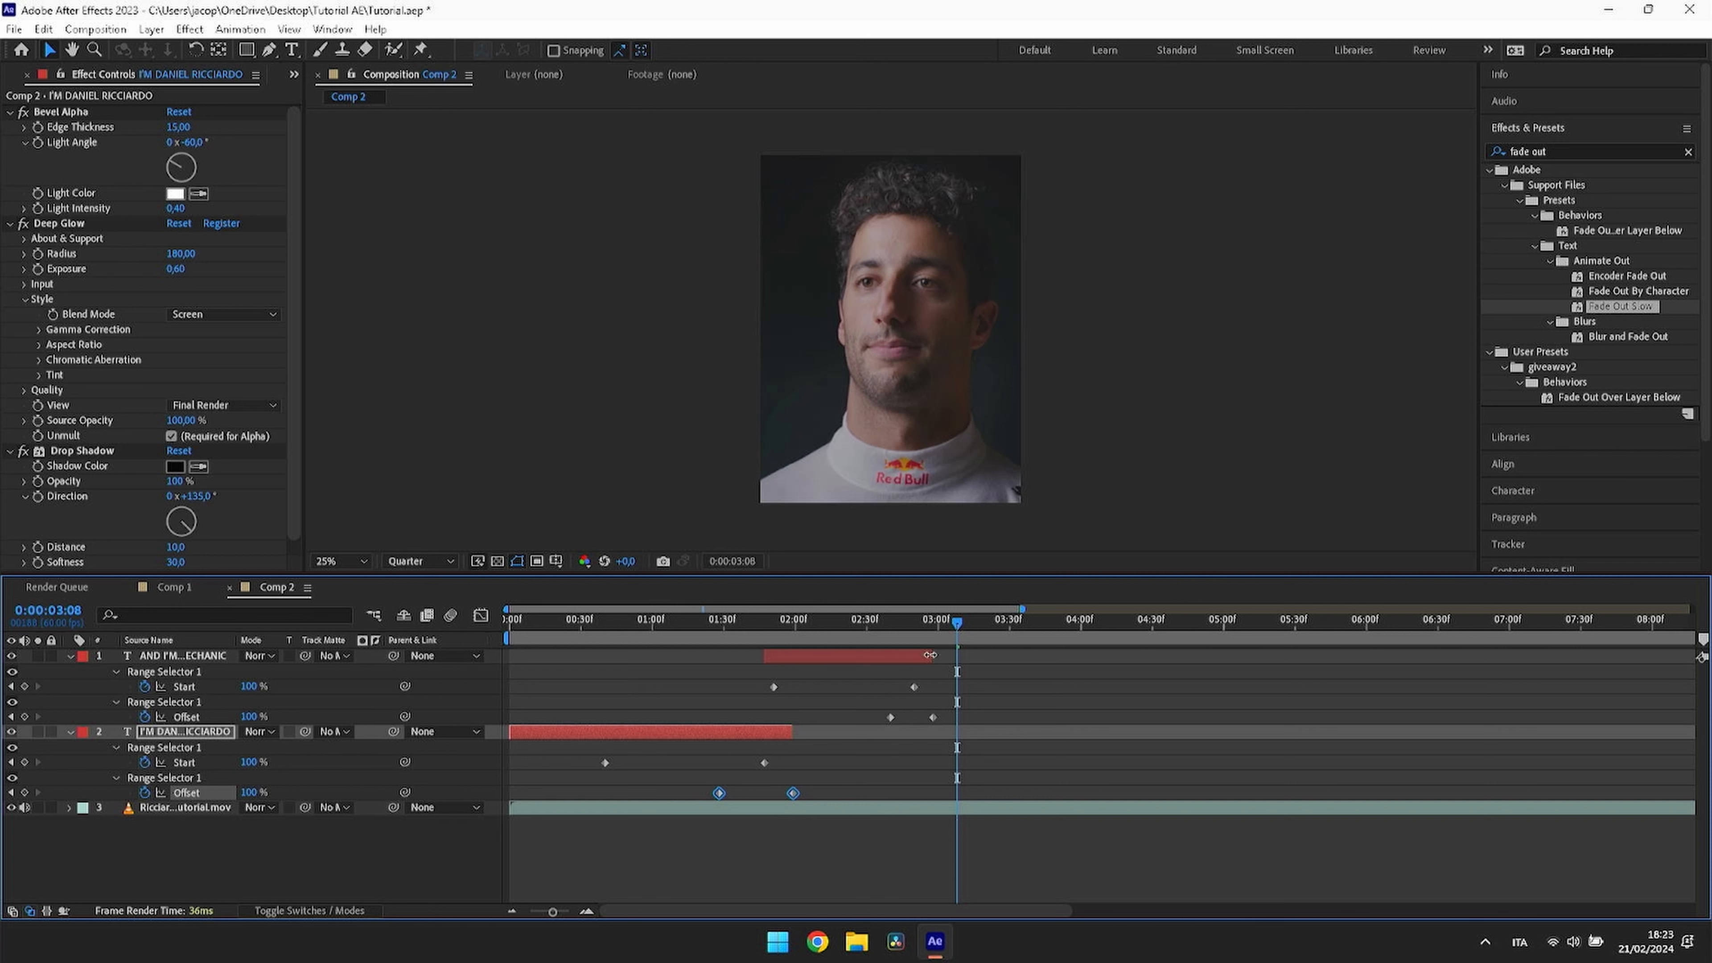
# Step: Extend the "AND I'M A CAR MECHANIC" layer to about 0:00:03:08 and move its last Offset keyframe to the layer's end
pyautogui.moveTo(930, 654); pyautogui.dragTo(940, 657)
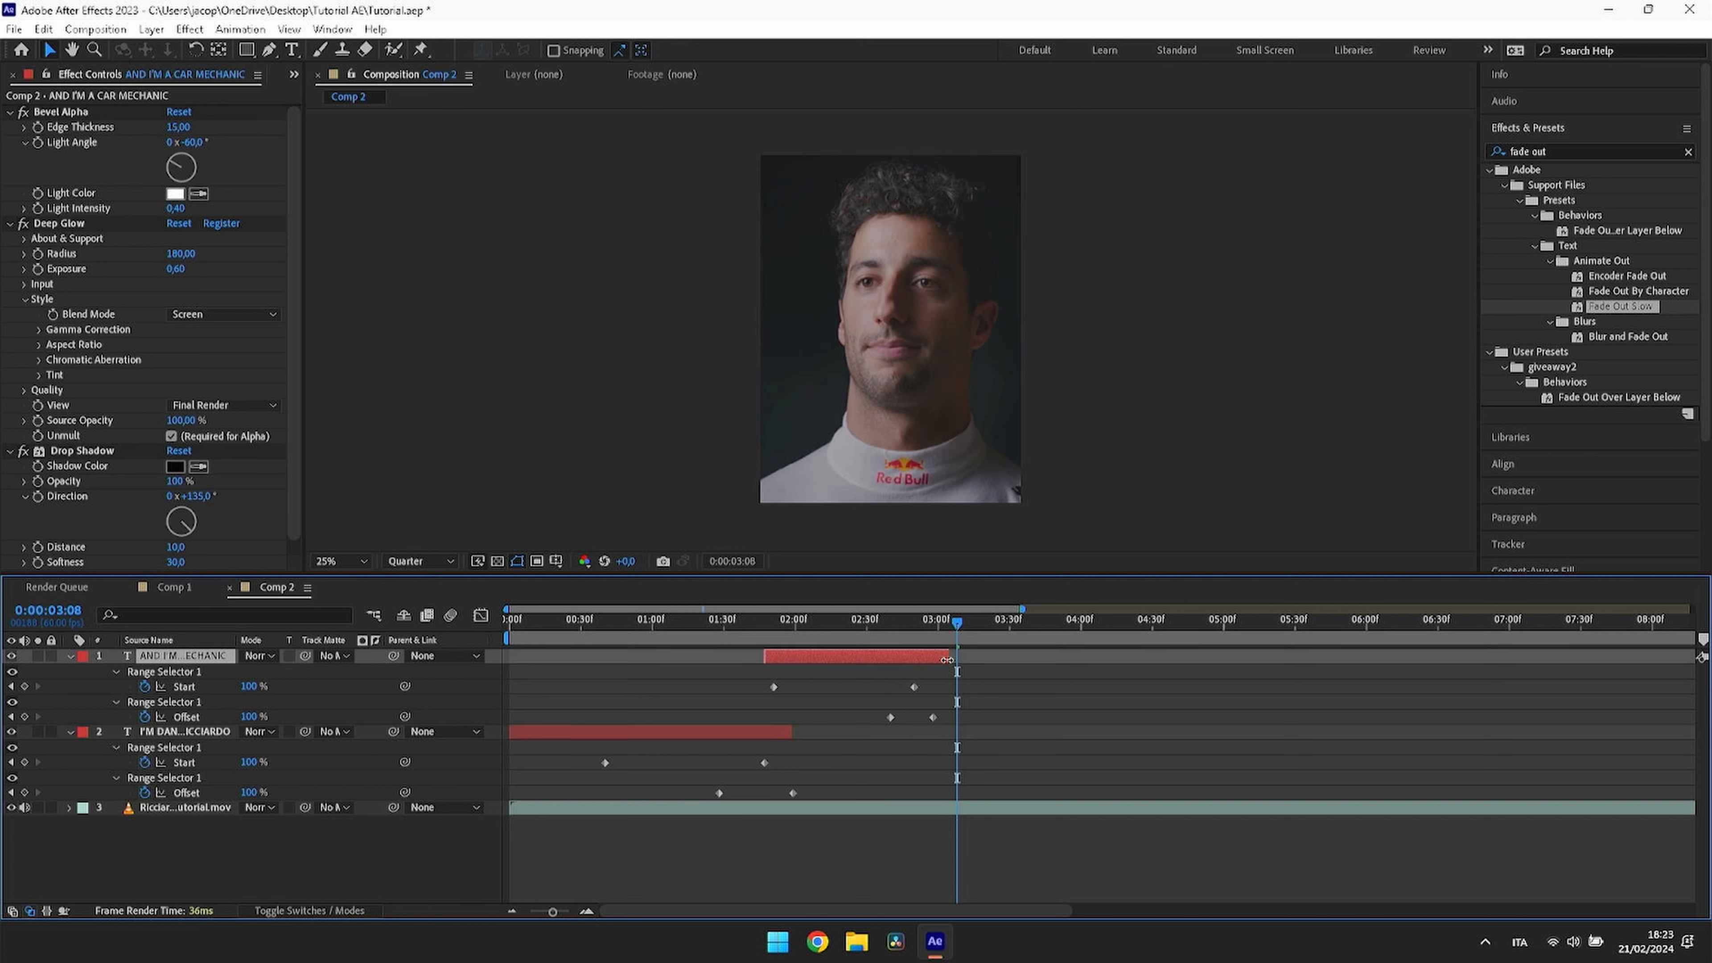
pyautogui.moveTo(863, 708); pyautogui.dragTo(954, 721)
pyautogui.click(965, 654)
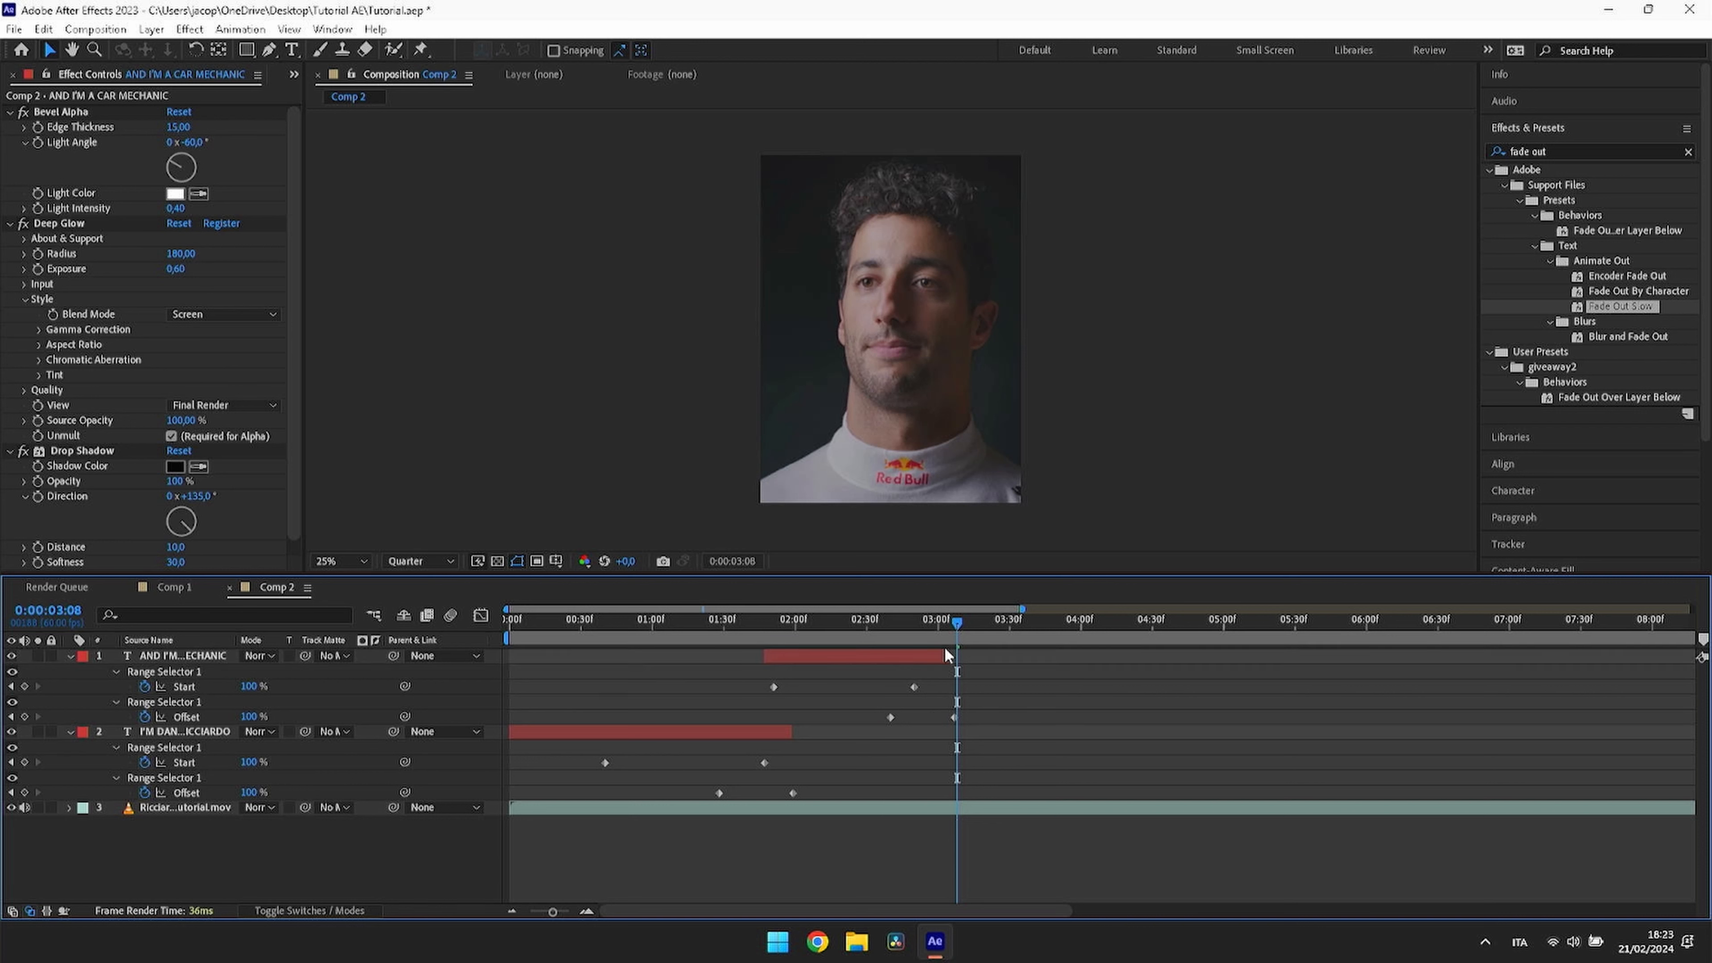
pyautogui.moveTo(946, 654); pyautogui.dragTo(873, 696)
pyautogui.click(979, 706)
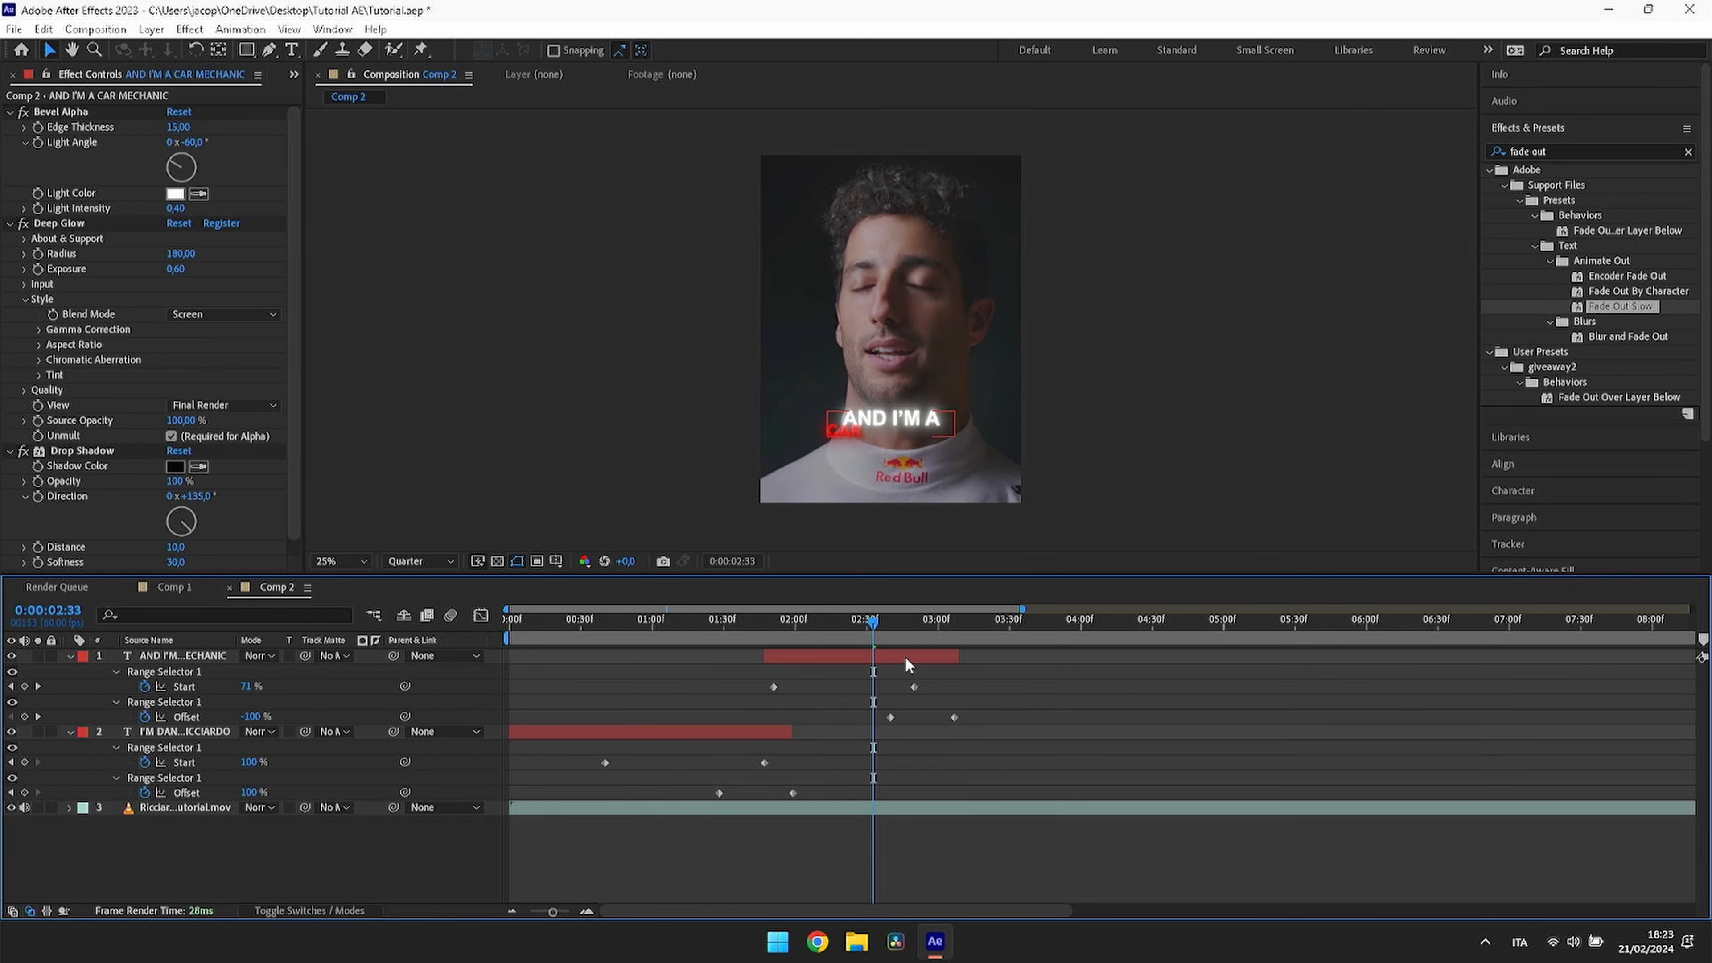
# Step: Return the playhead to 0:00:00:00 and collapse the properties of both caption layers
pyautogui.moveTo(868, 634); pyautogui.dragTo(1028, 654)
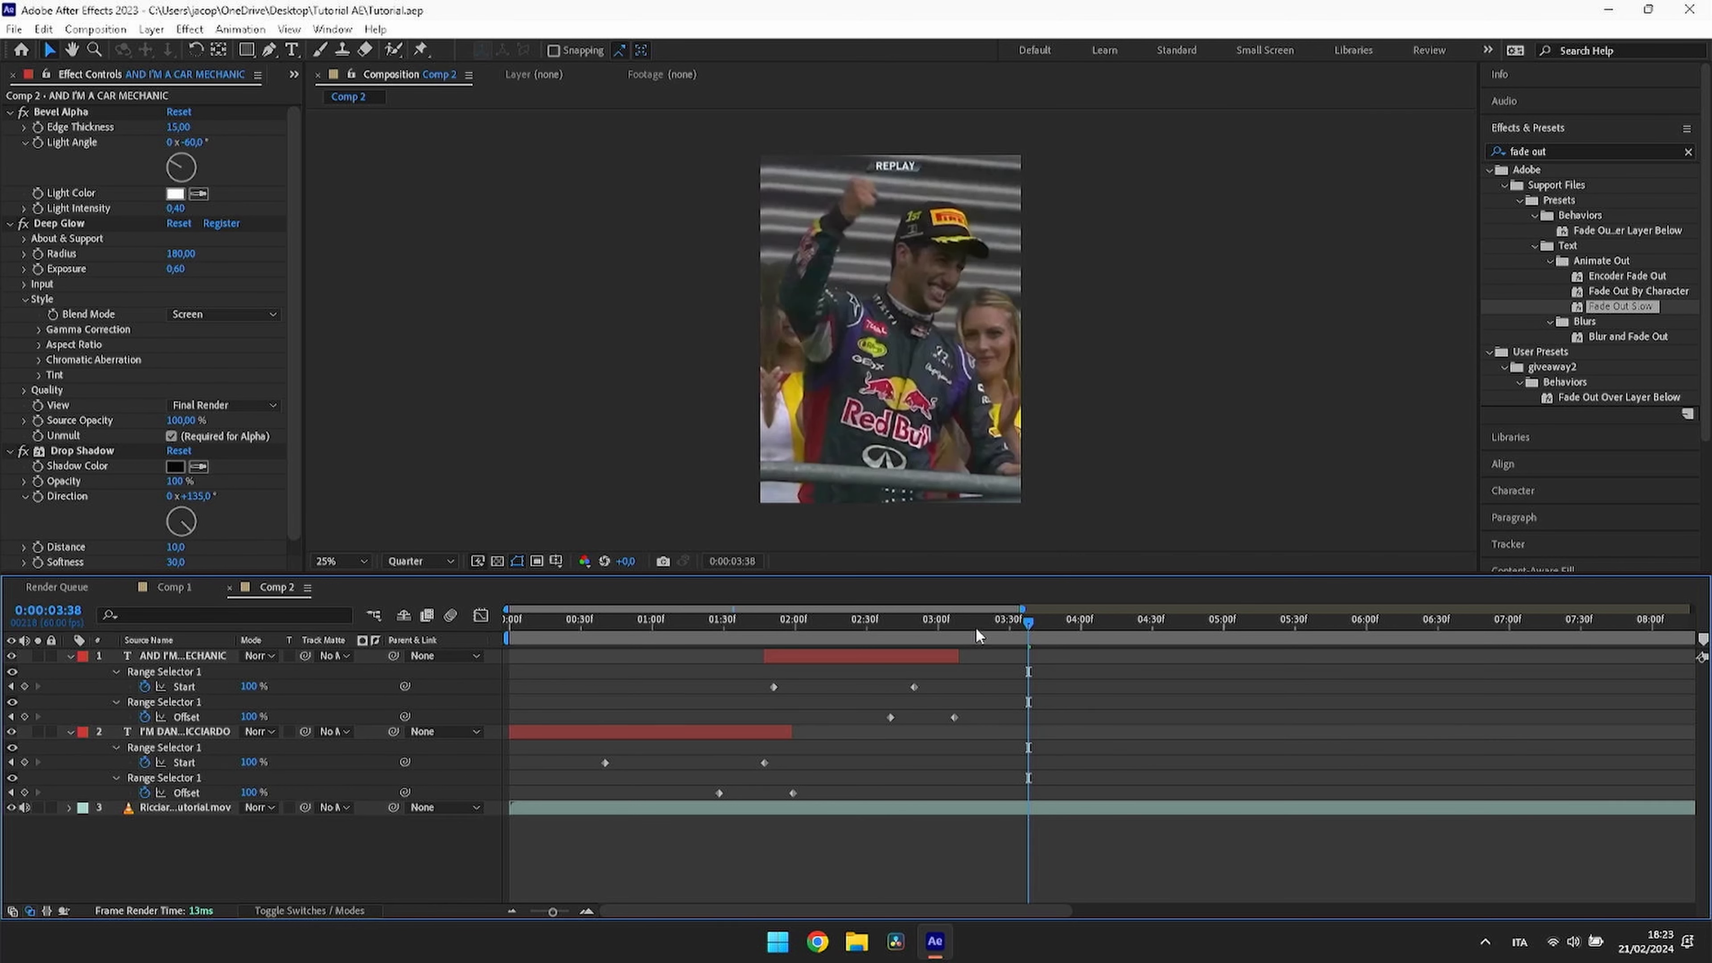
pyautogui.moveTo(975, 626); pyautogui.dragTo(458, 768)
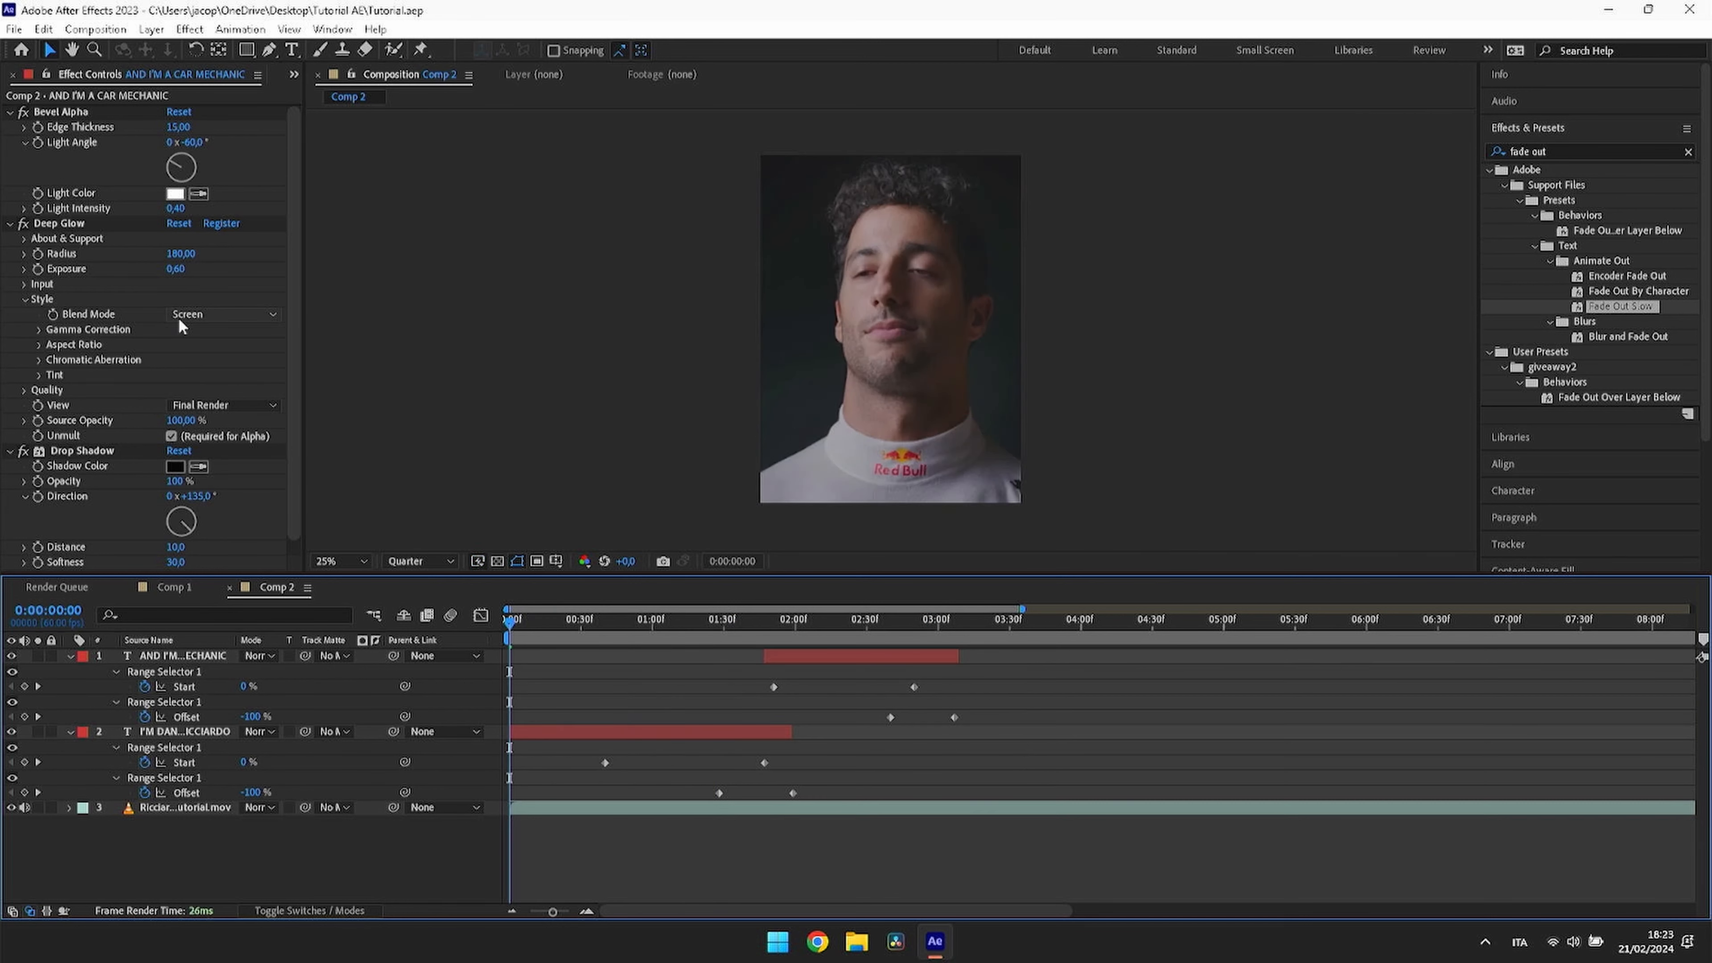
pyautogui.click(69, 654)
pyautogui.click(68, 672)
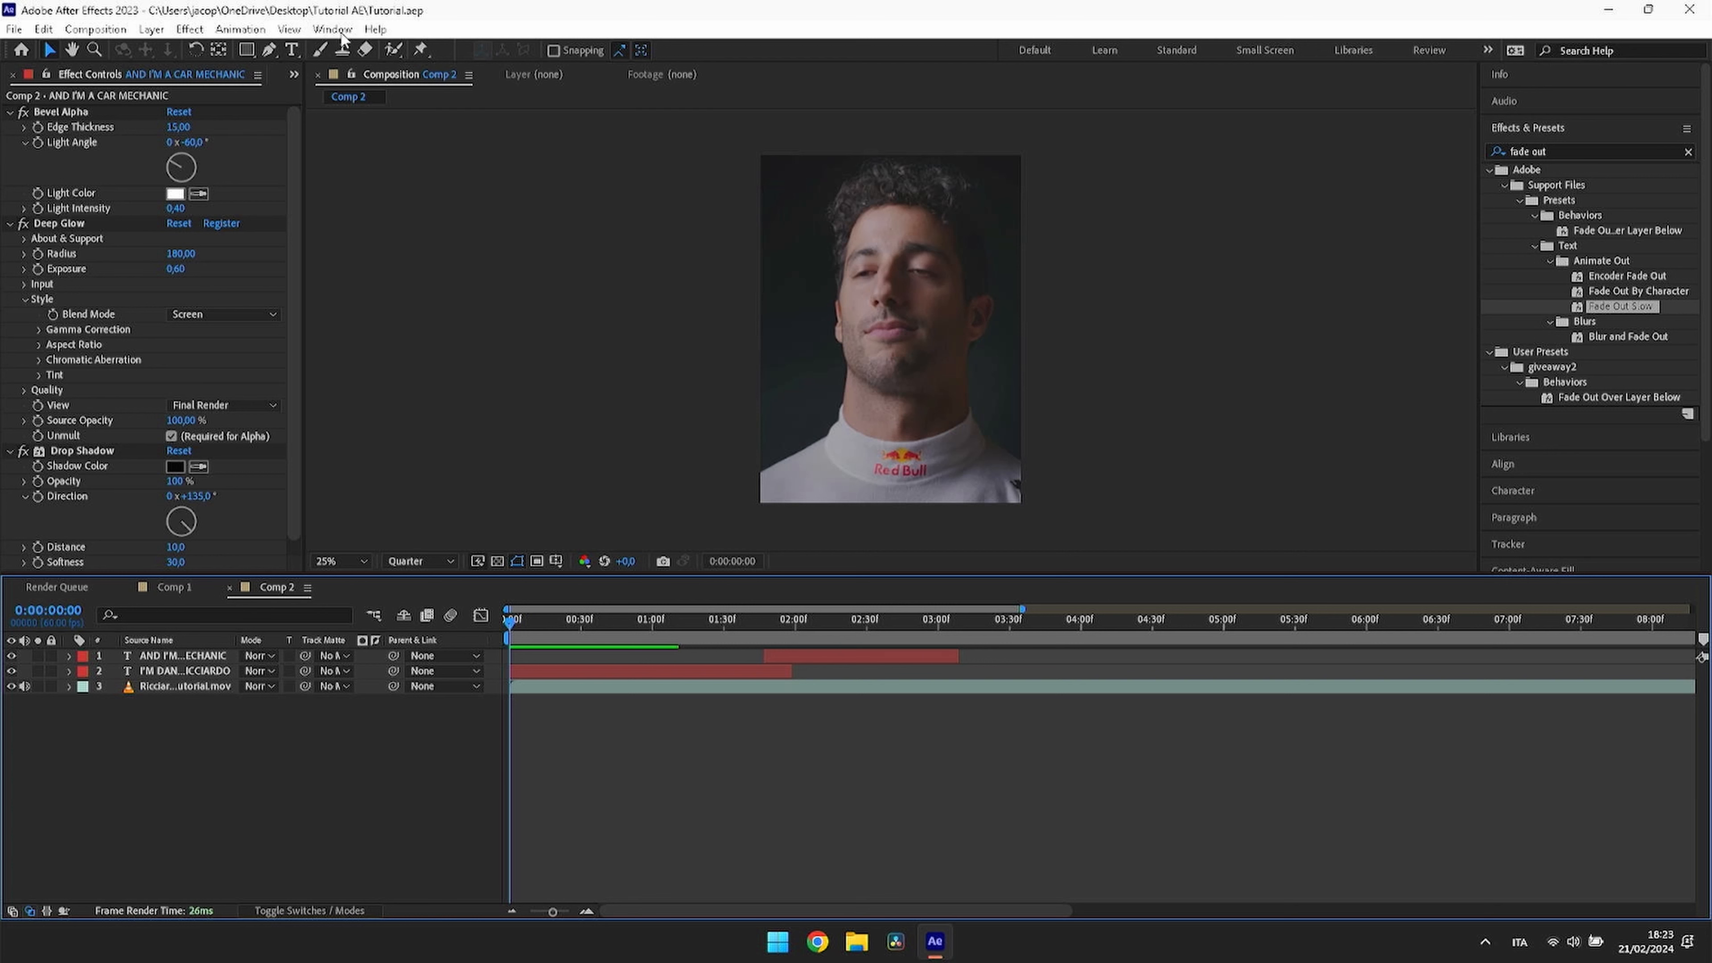
# Step: Collapse the Bevel Alpha, Deep Glow and Drop Shadow effect settings of the "AND I'M A CAR MECHANIC" layer
pyautogui.click(9, 112)
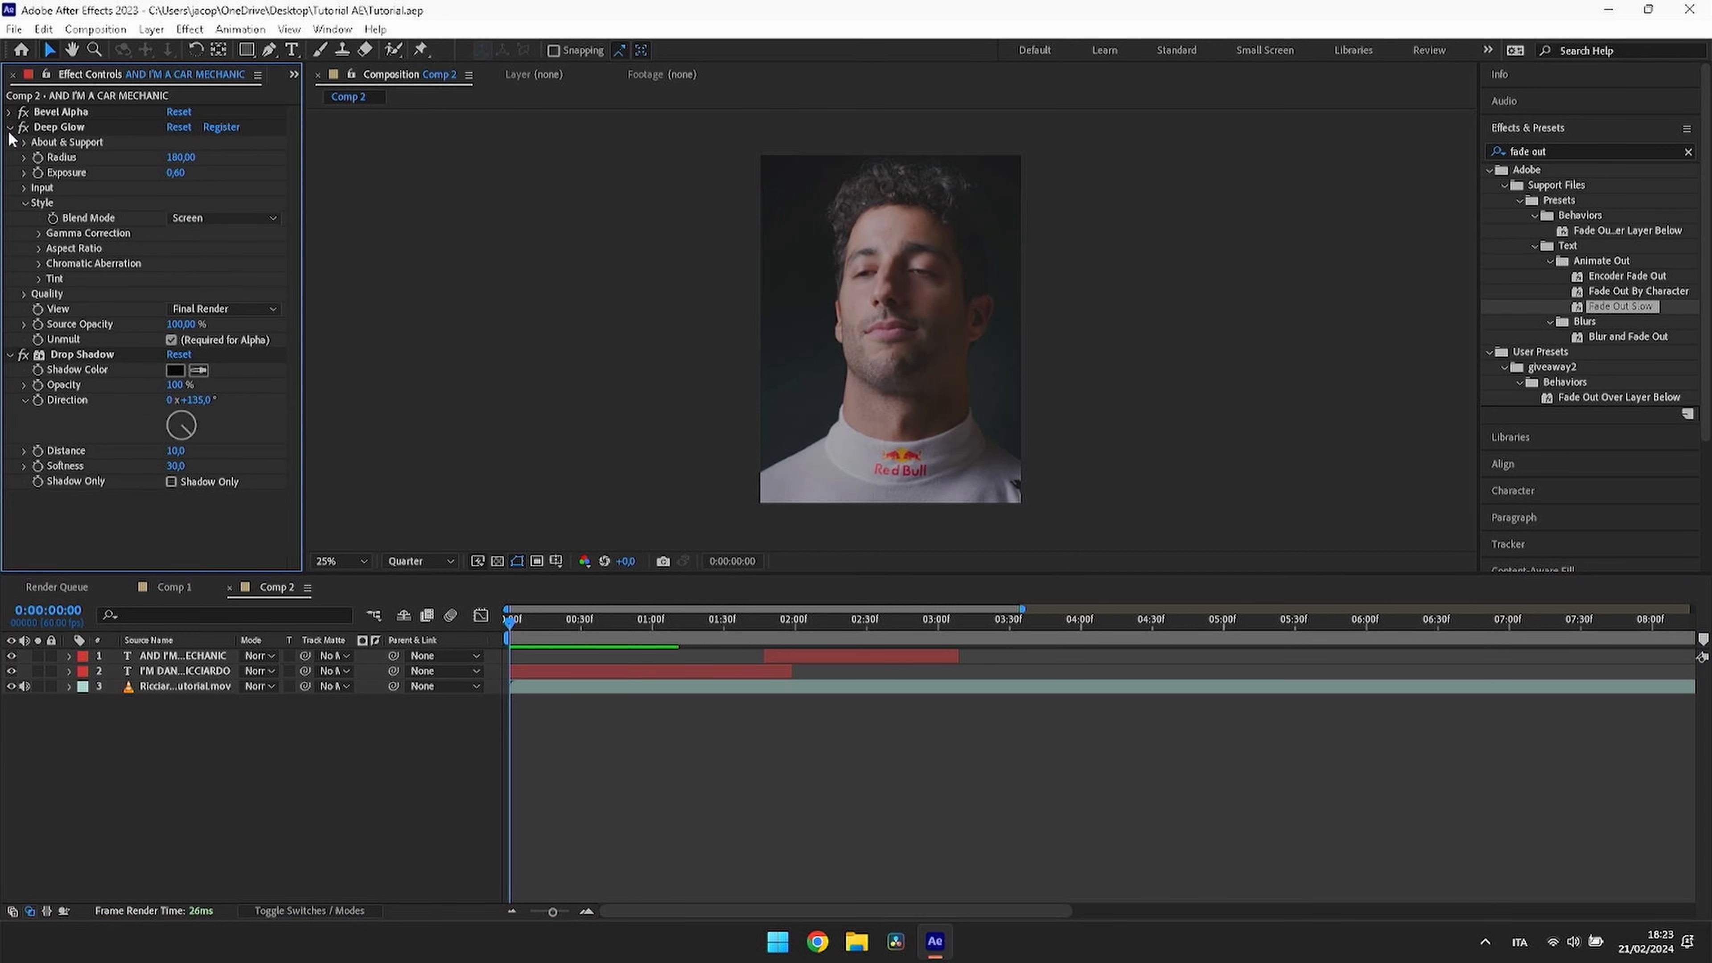
pyautogui.click(9, 126)
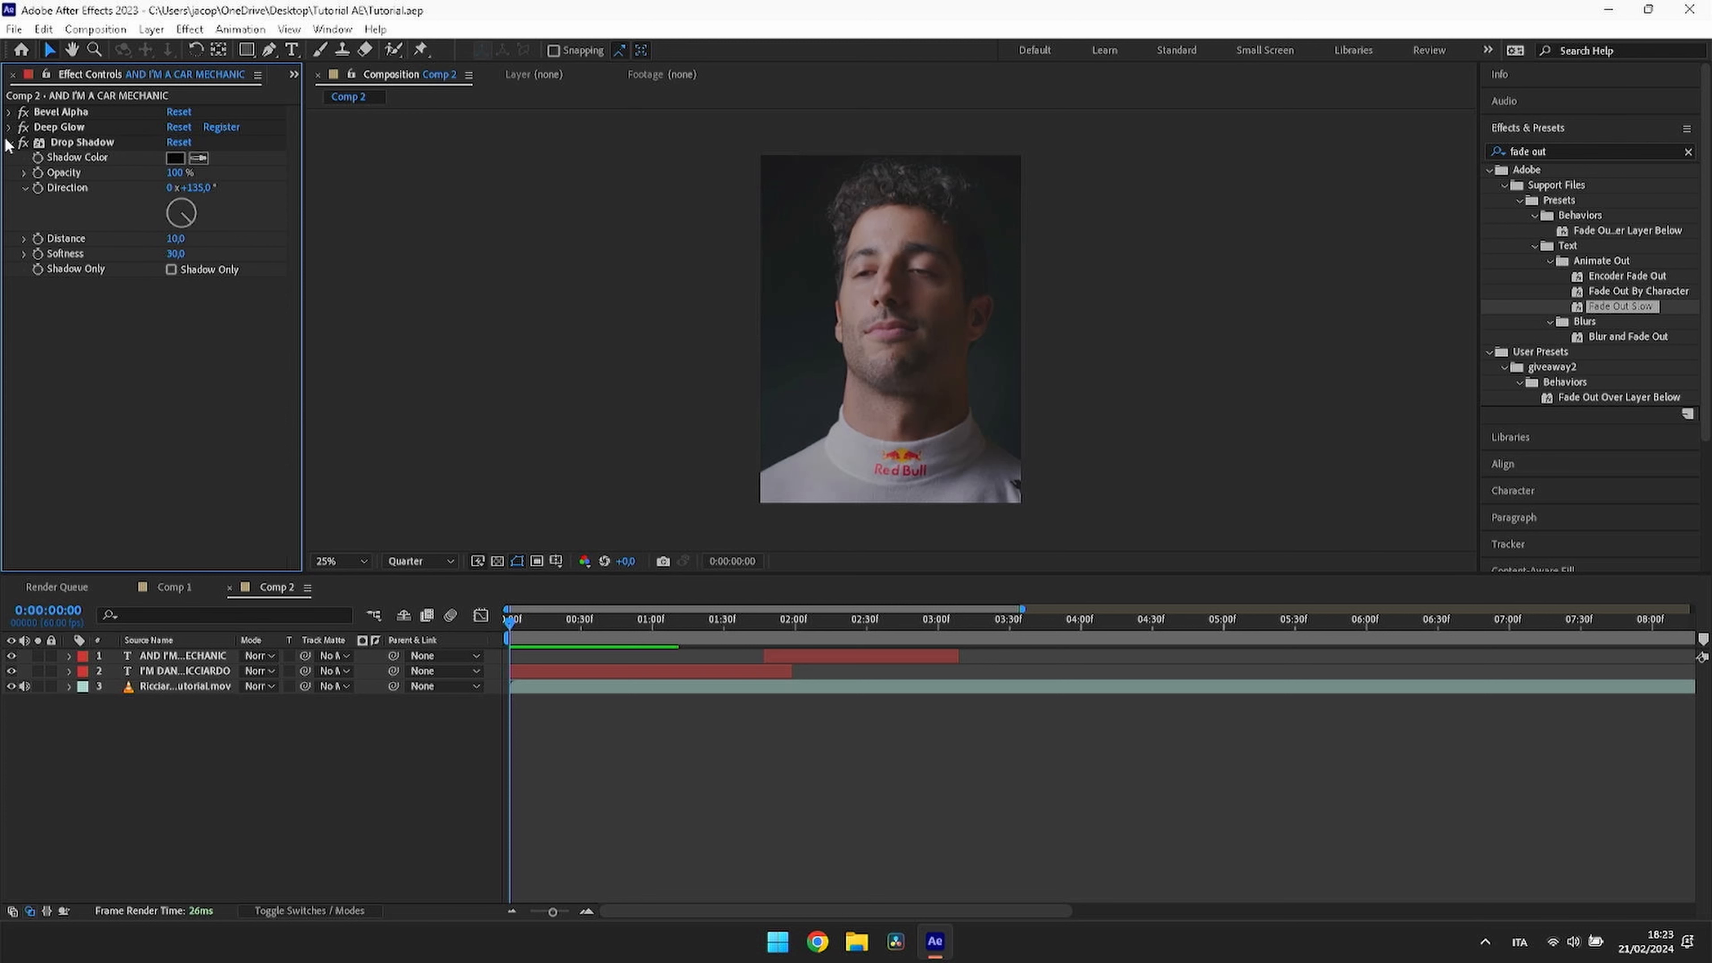
pyautogui.click(10, 142)
pyautogui.click(569, 740)
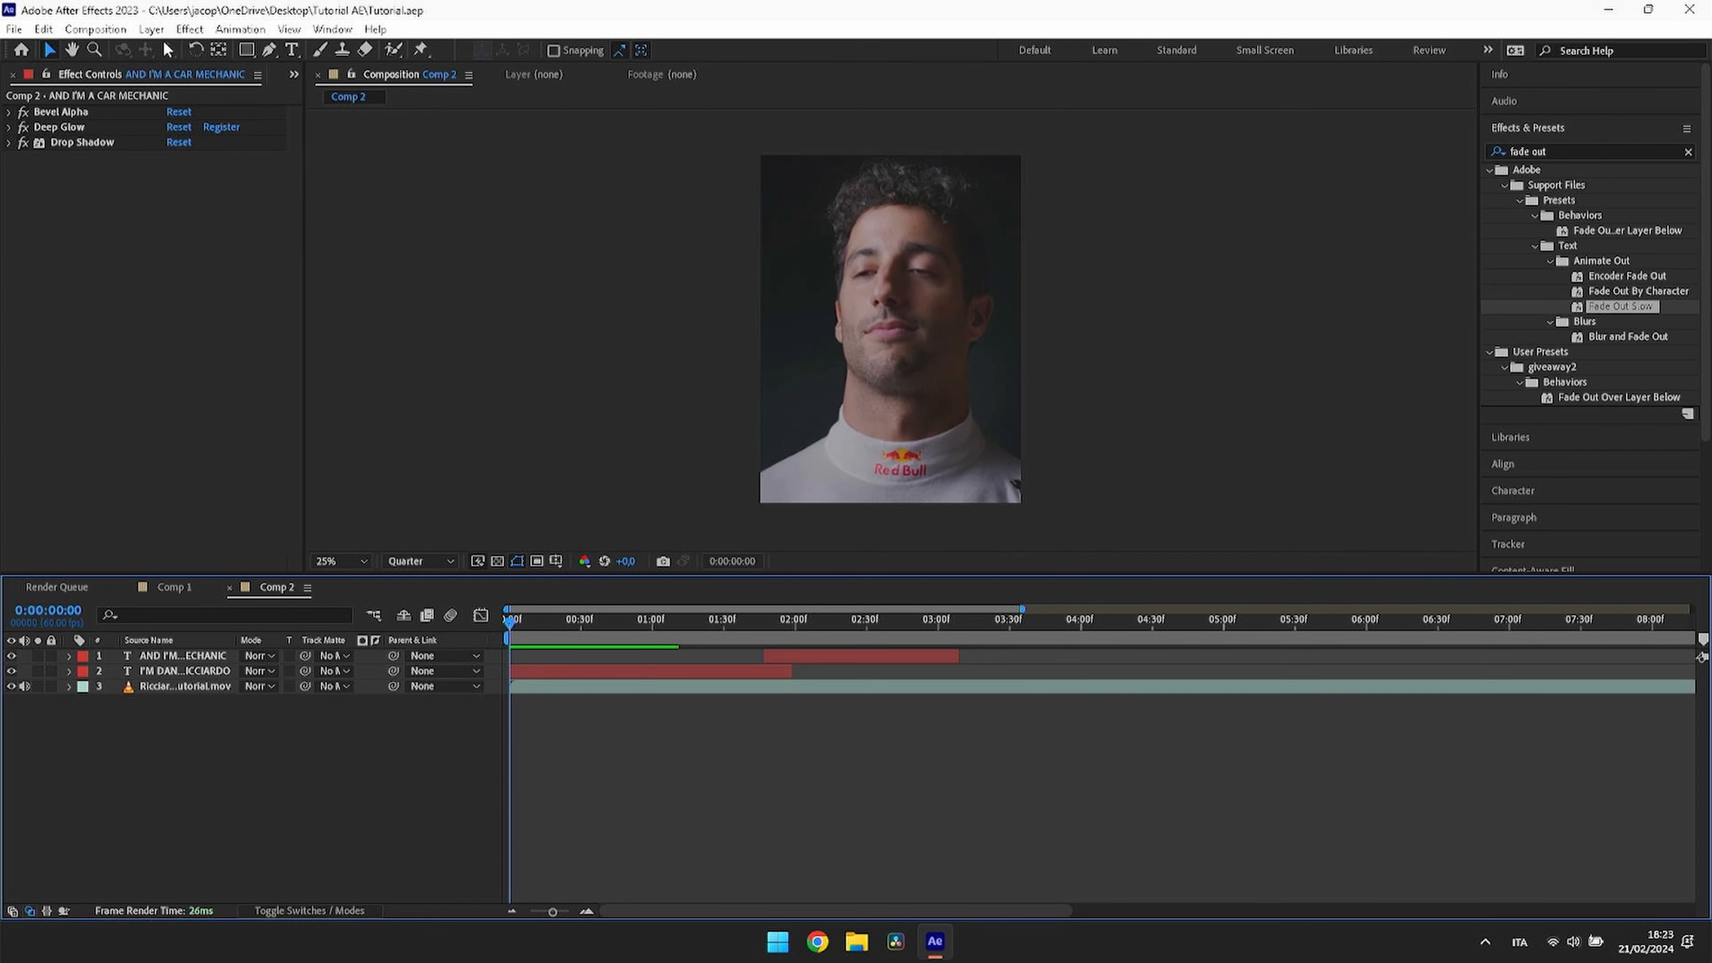
# Step: Add a new adjustment layer to Comp 2
pyautogui.rightClick(499, 658)
pyautogui.moveTo(536, 675)
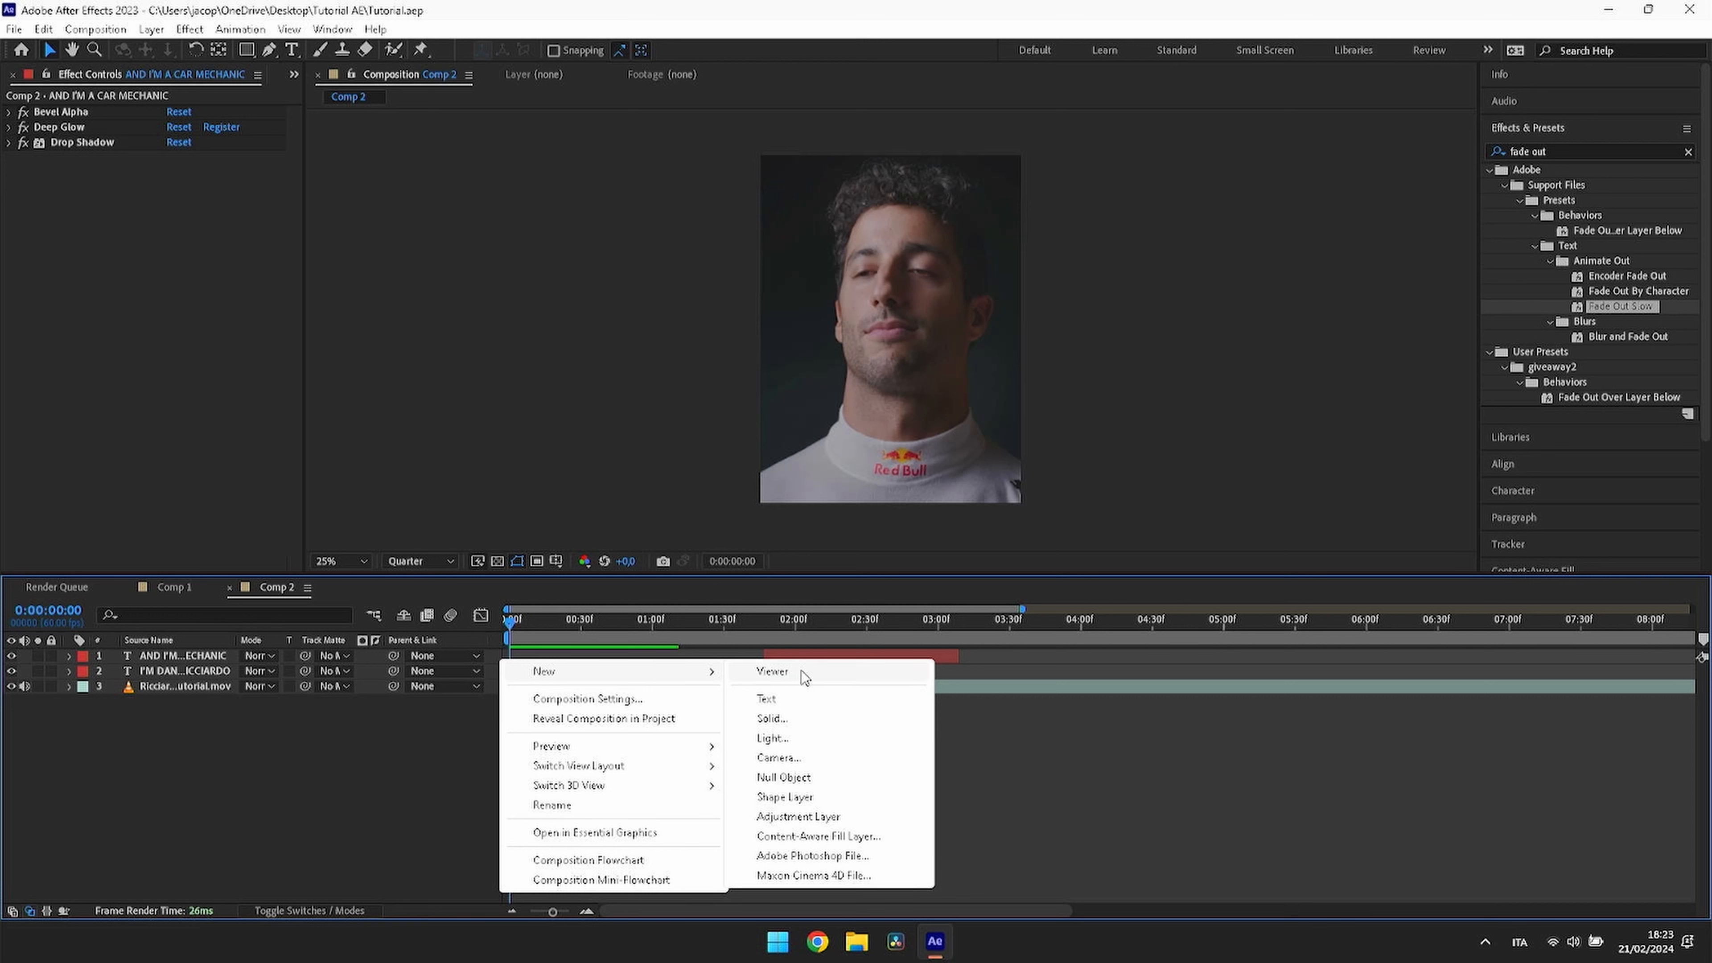
pyautogui.click(797, 816)
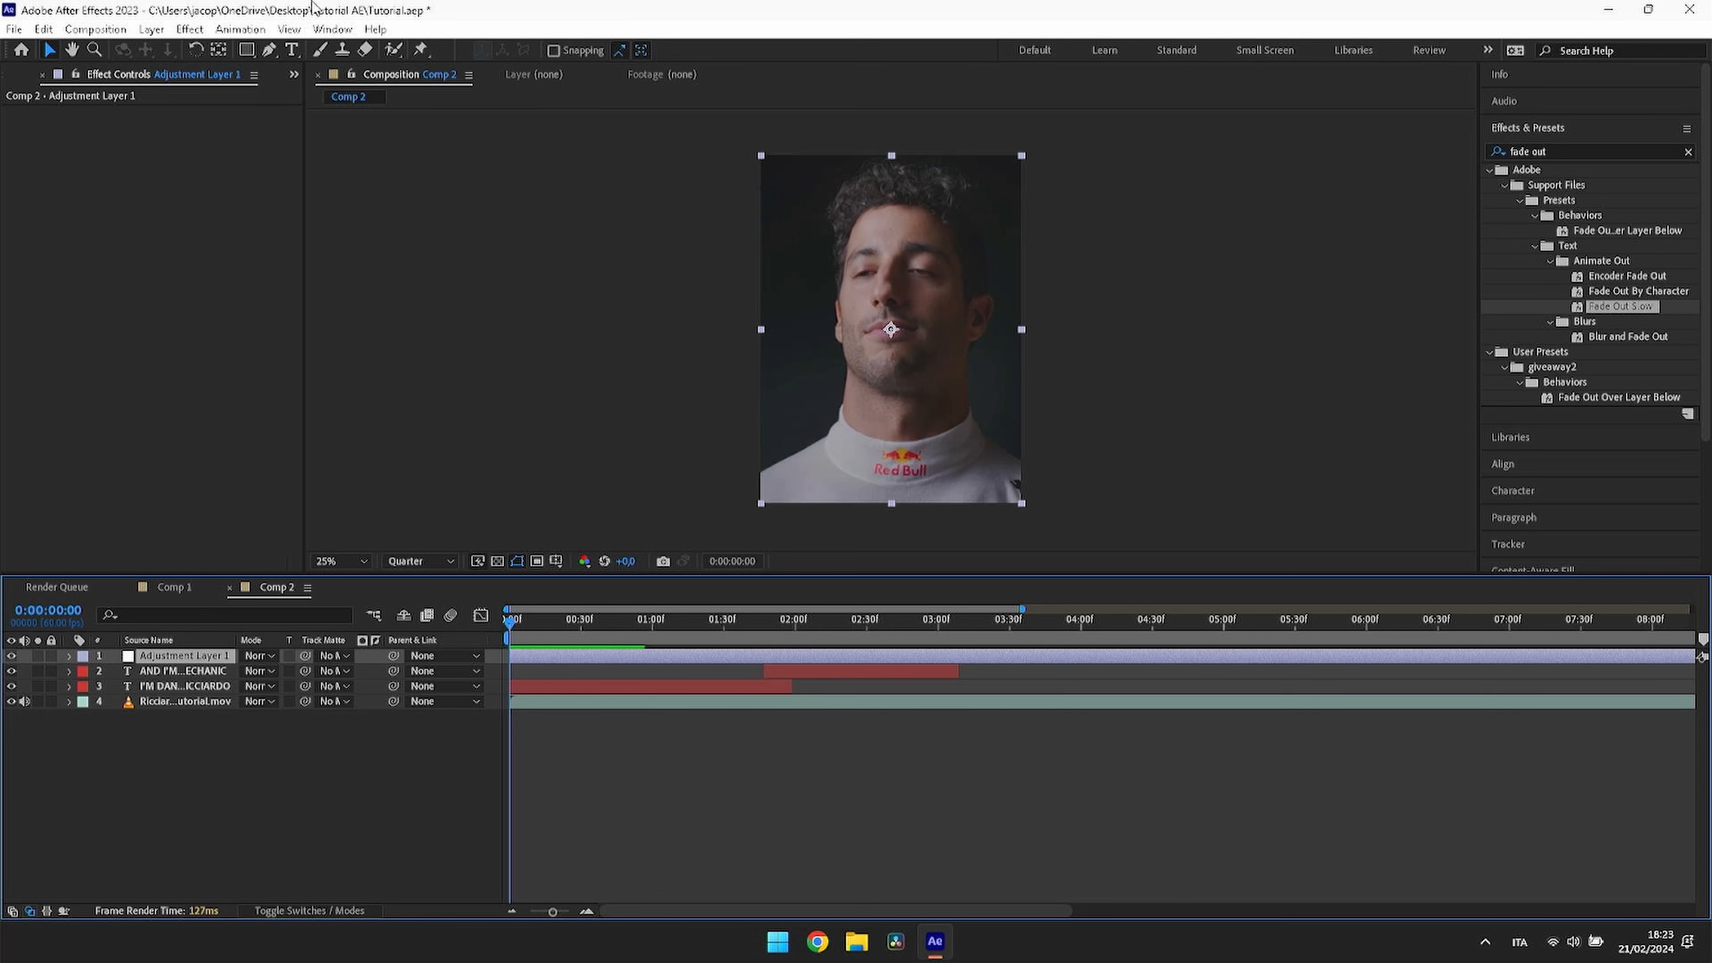
# Step: Apply the "4 - Minghe Orange CC.ffx" preset from the PAYHIP > After Effects > CC's folder to the adjustment layer
pyautogui.click(240, 30)
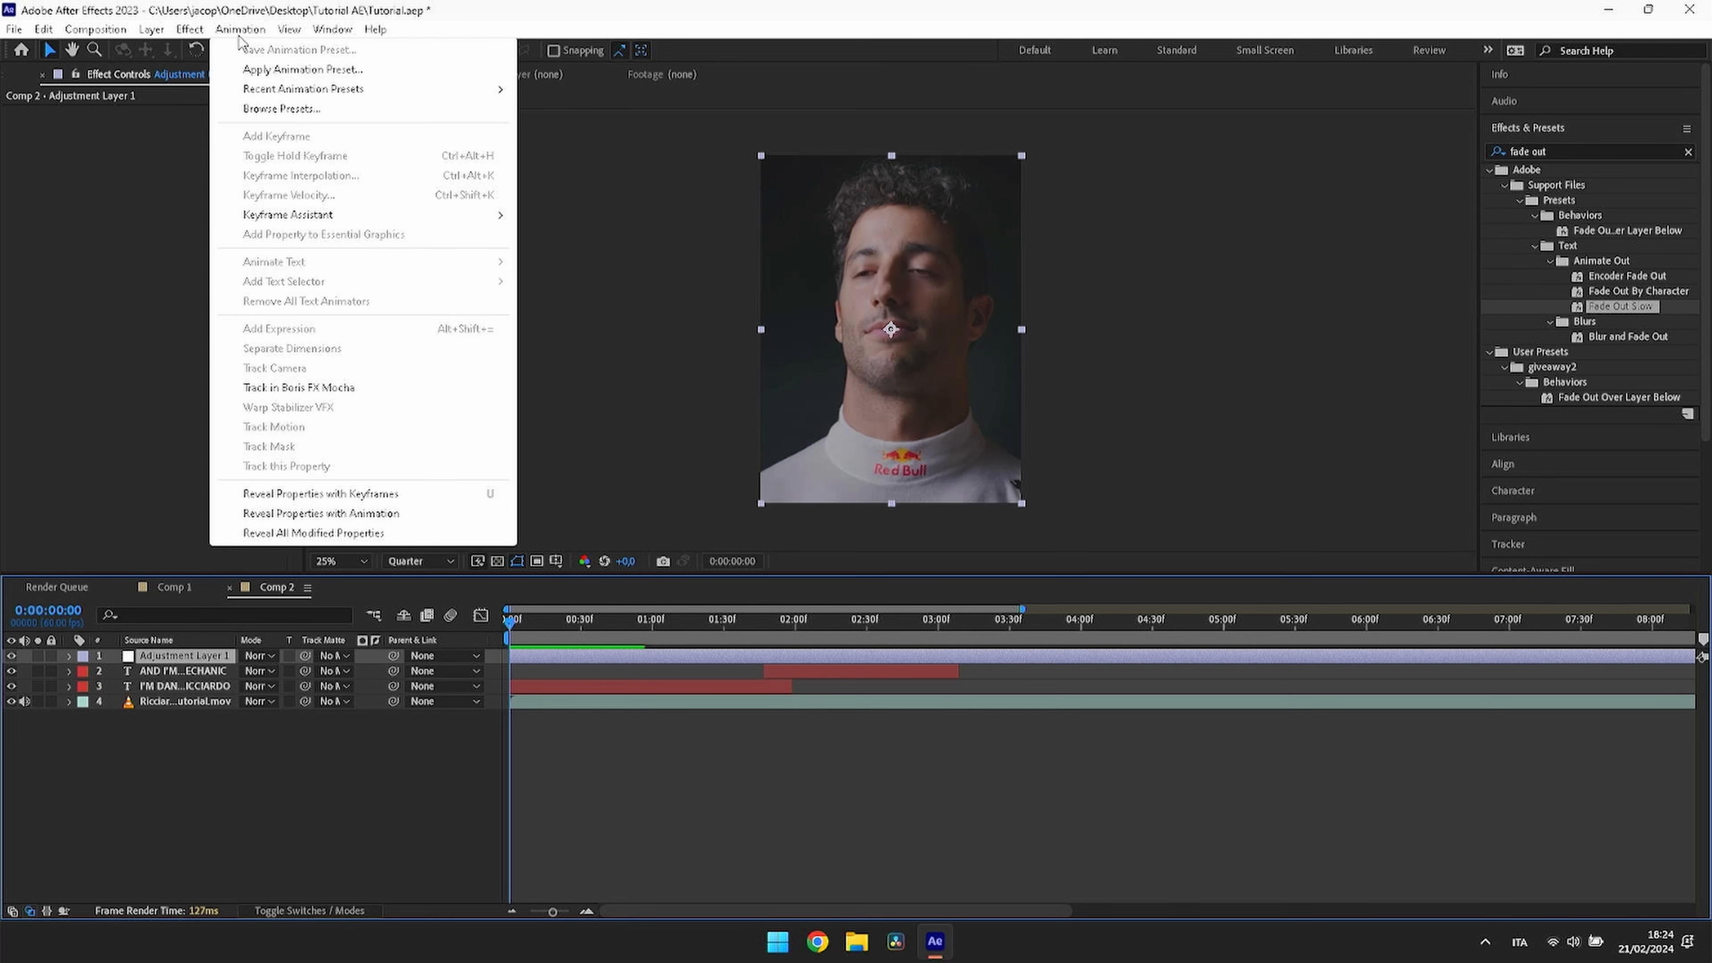
pyautogui.click(282, 72)
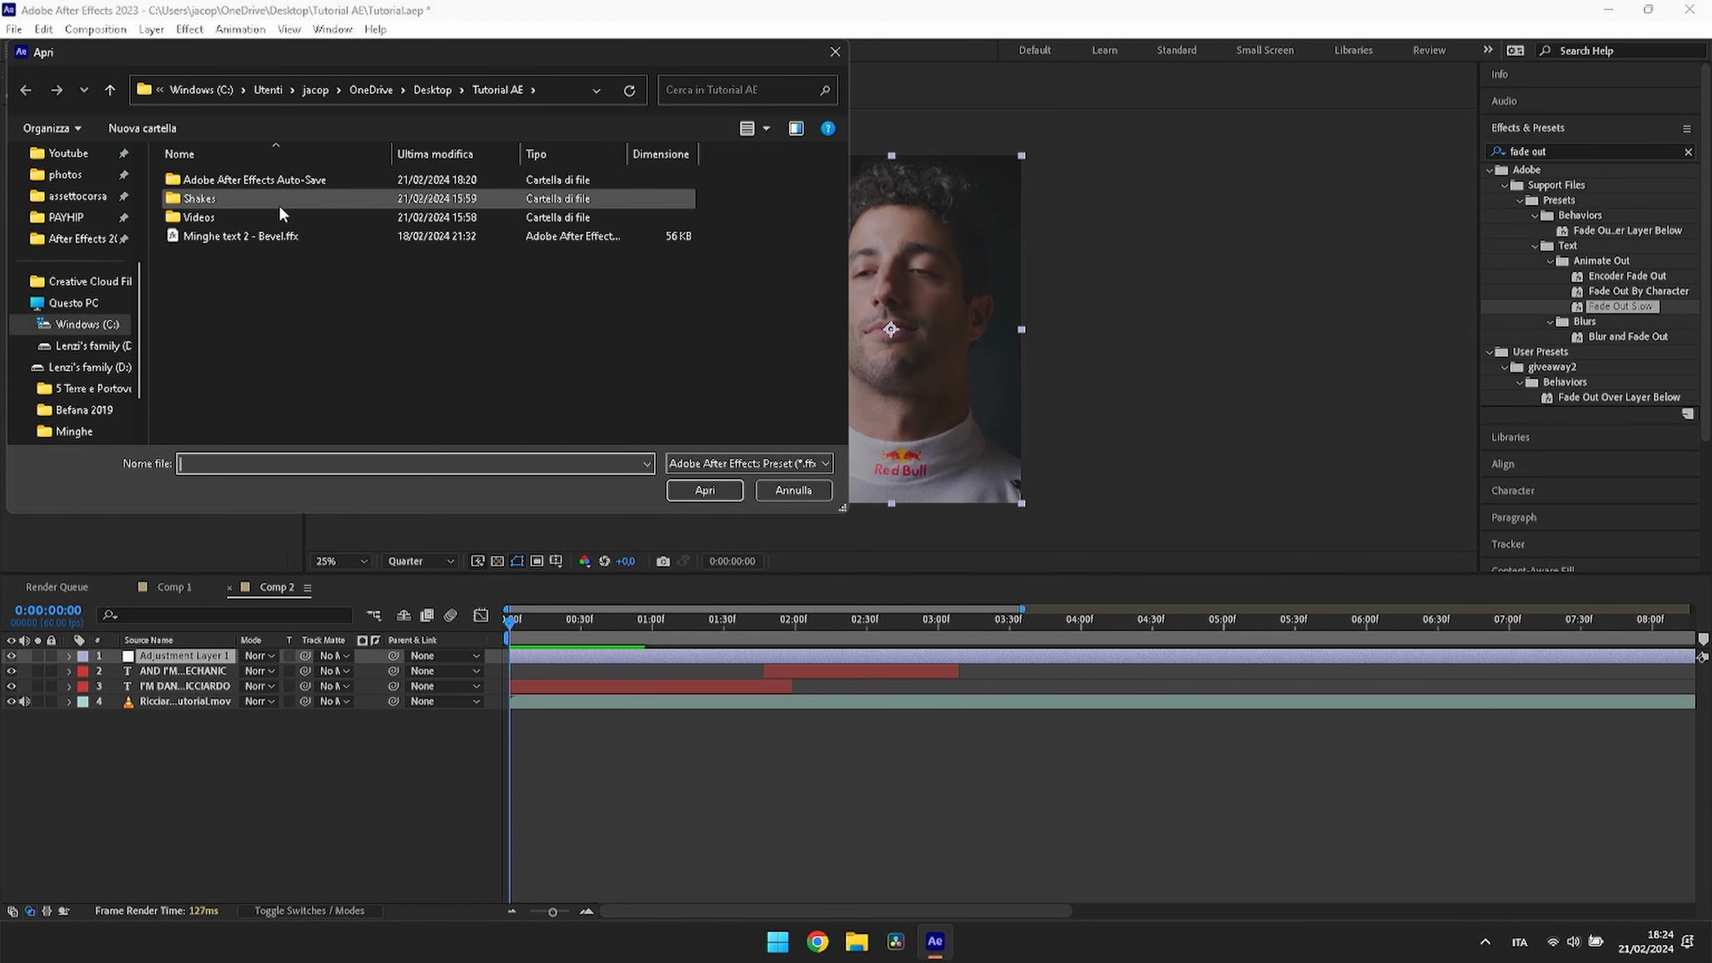
pyautogui.click(76, 217)
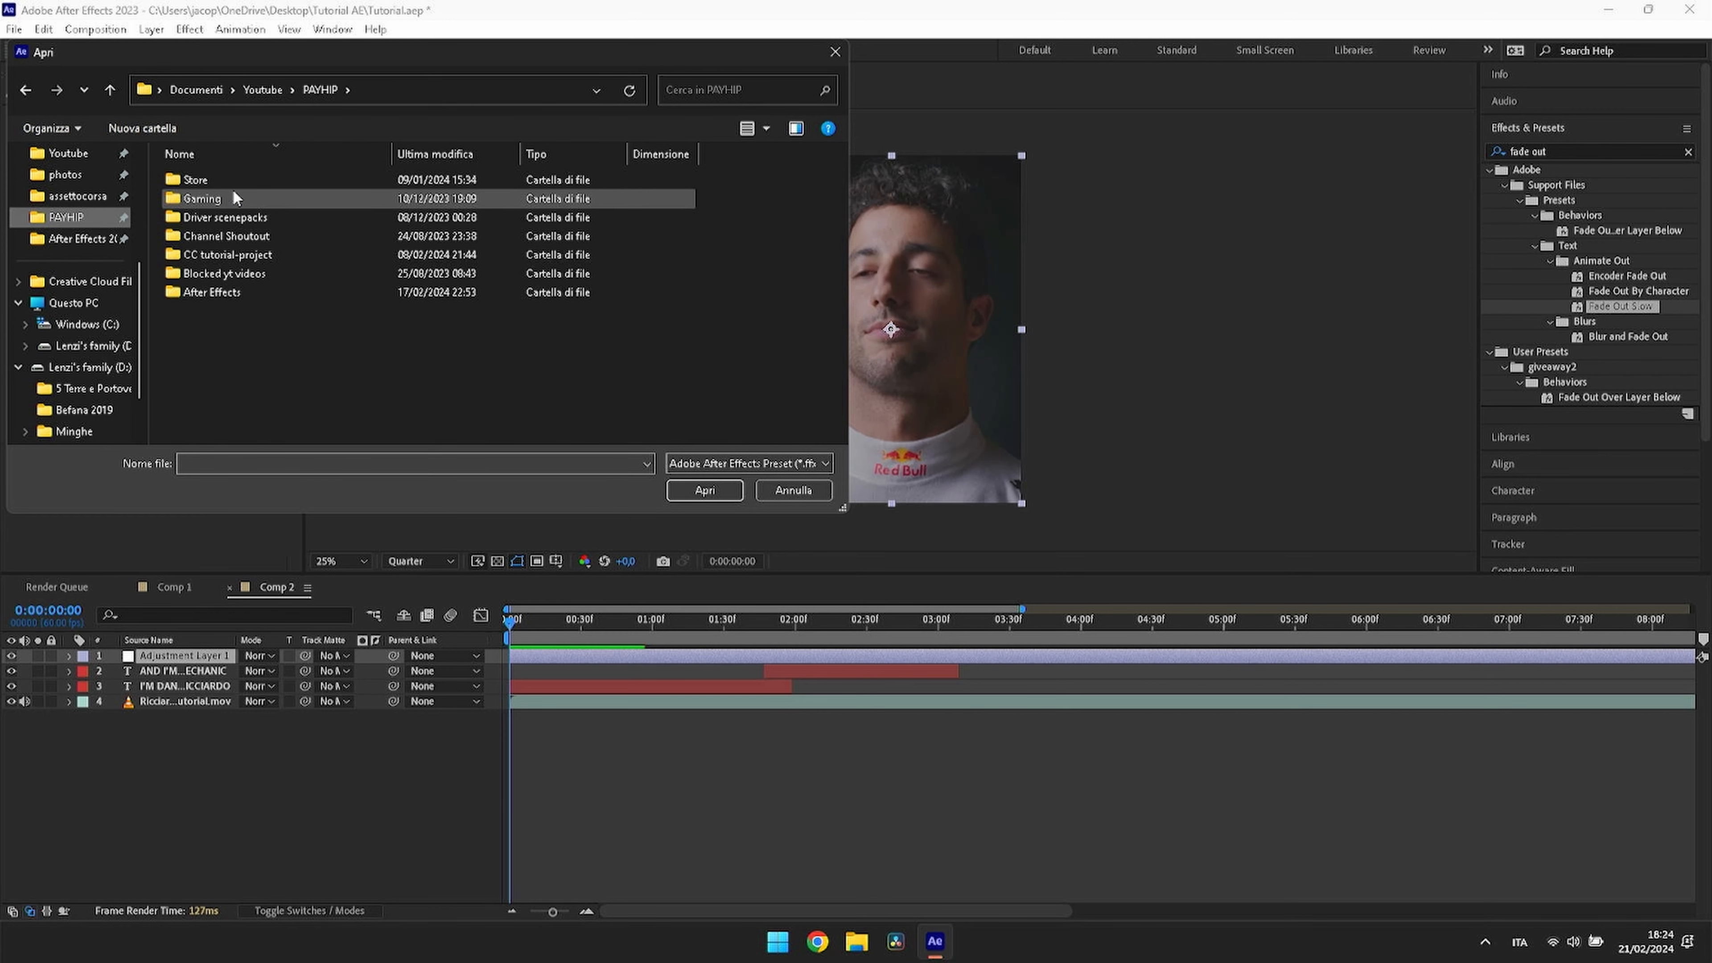
pyautogui.doubleClick(202, 292)
pyautogui.doubleClick(200, 188)
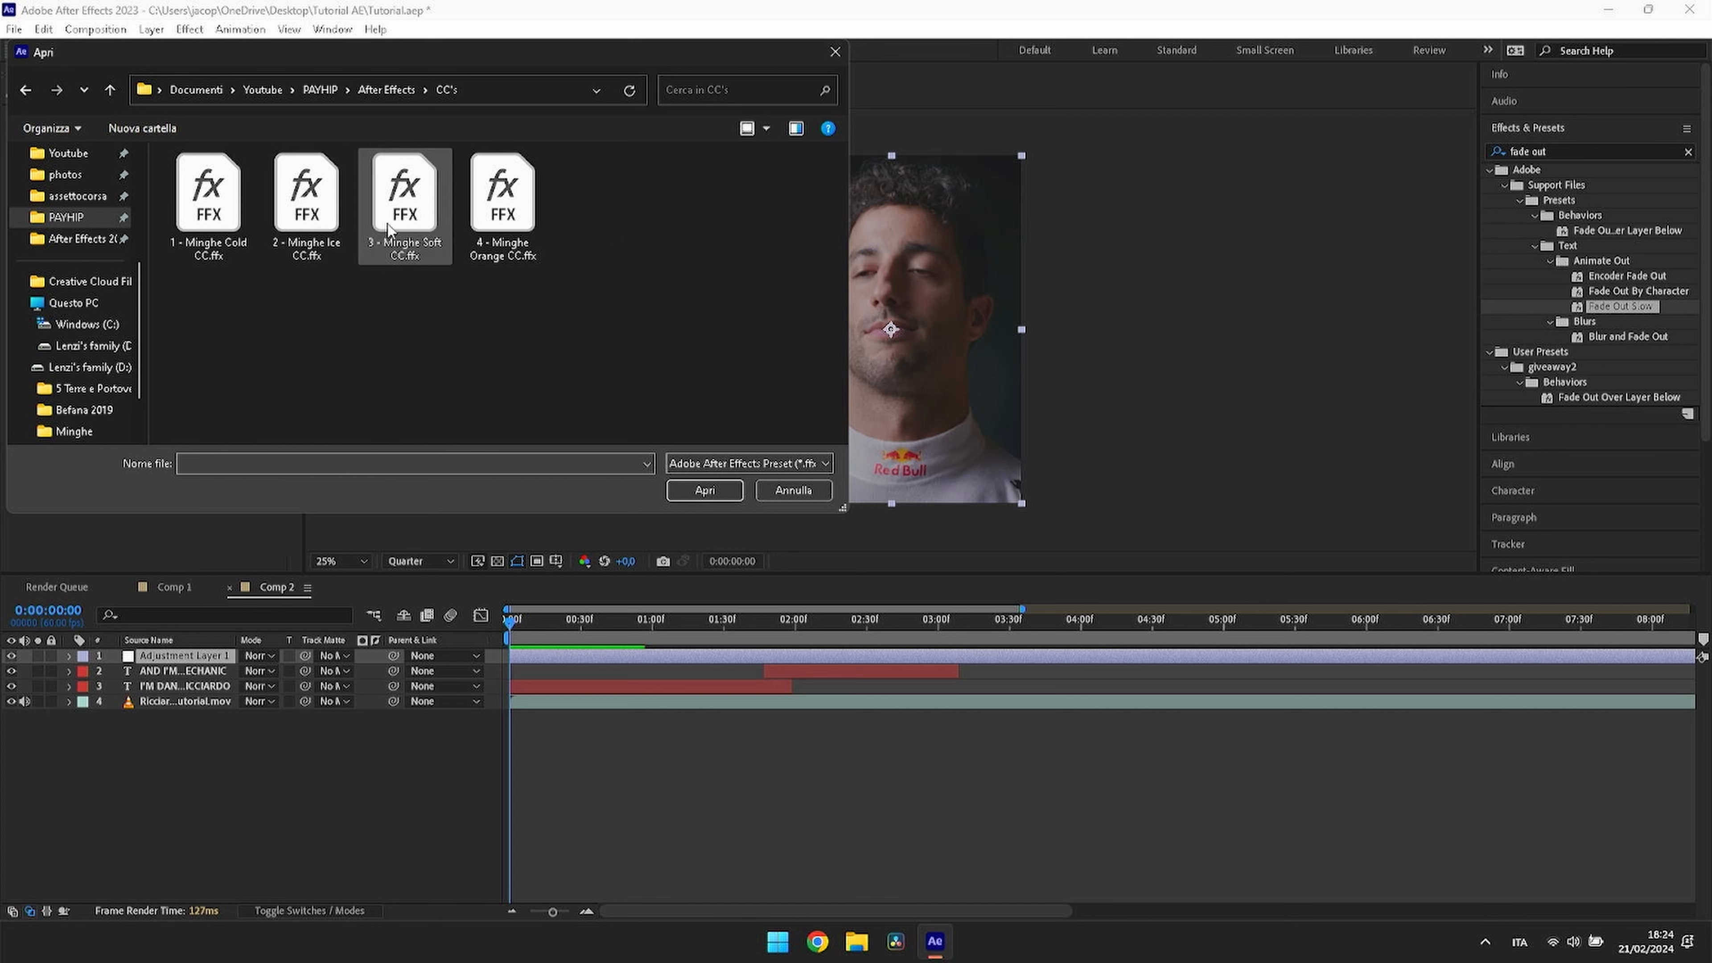
pyautogui.click(484, 227)
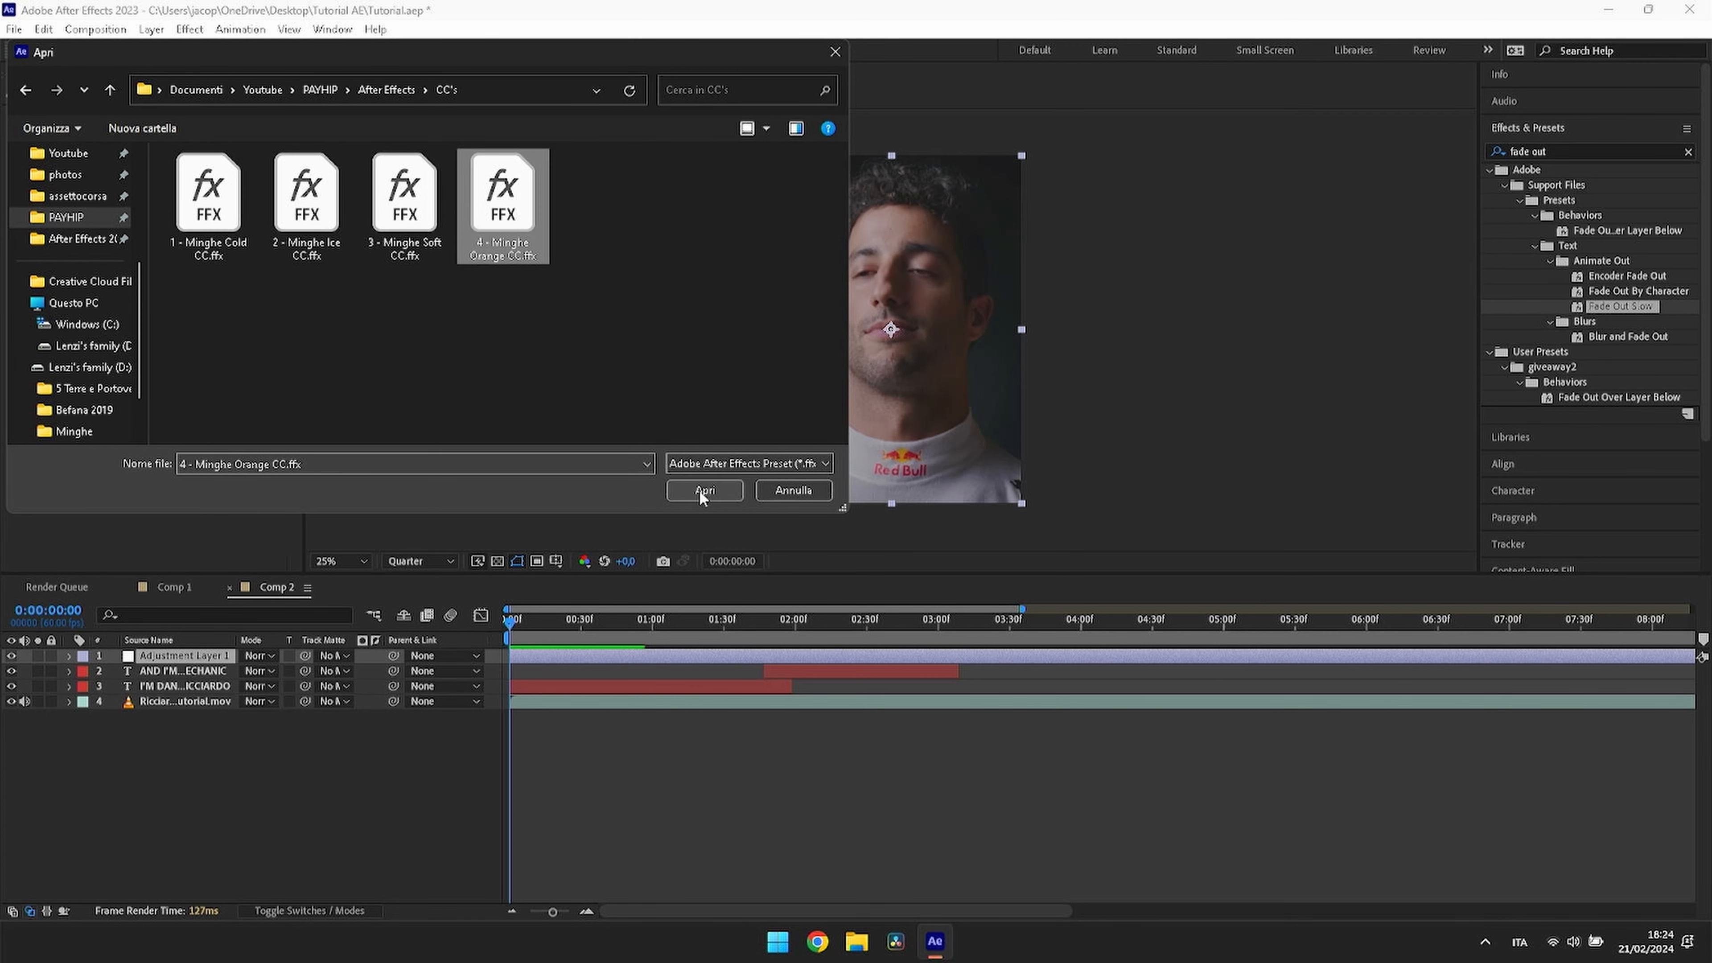
pyautogui.click(730, 497)
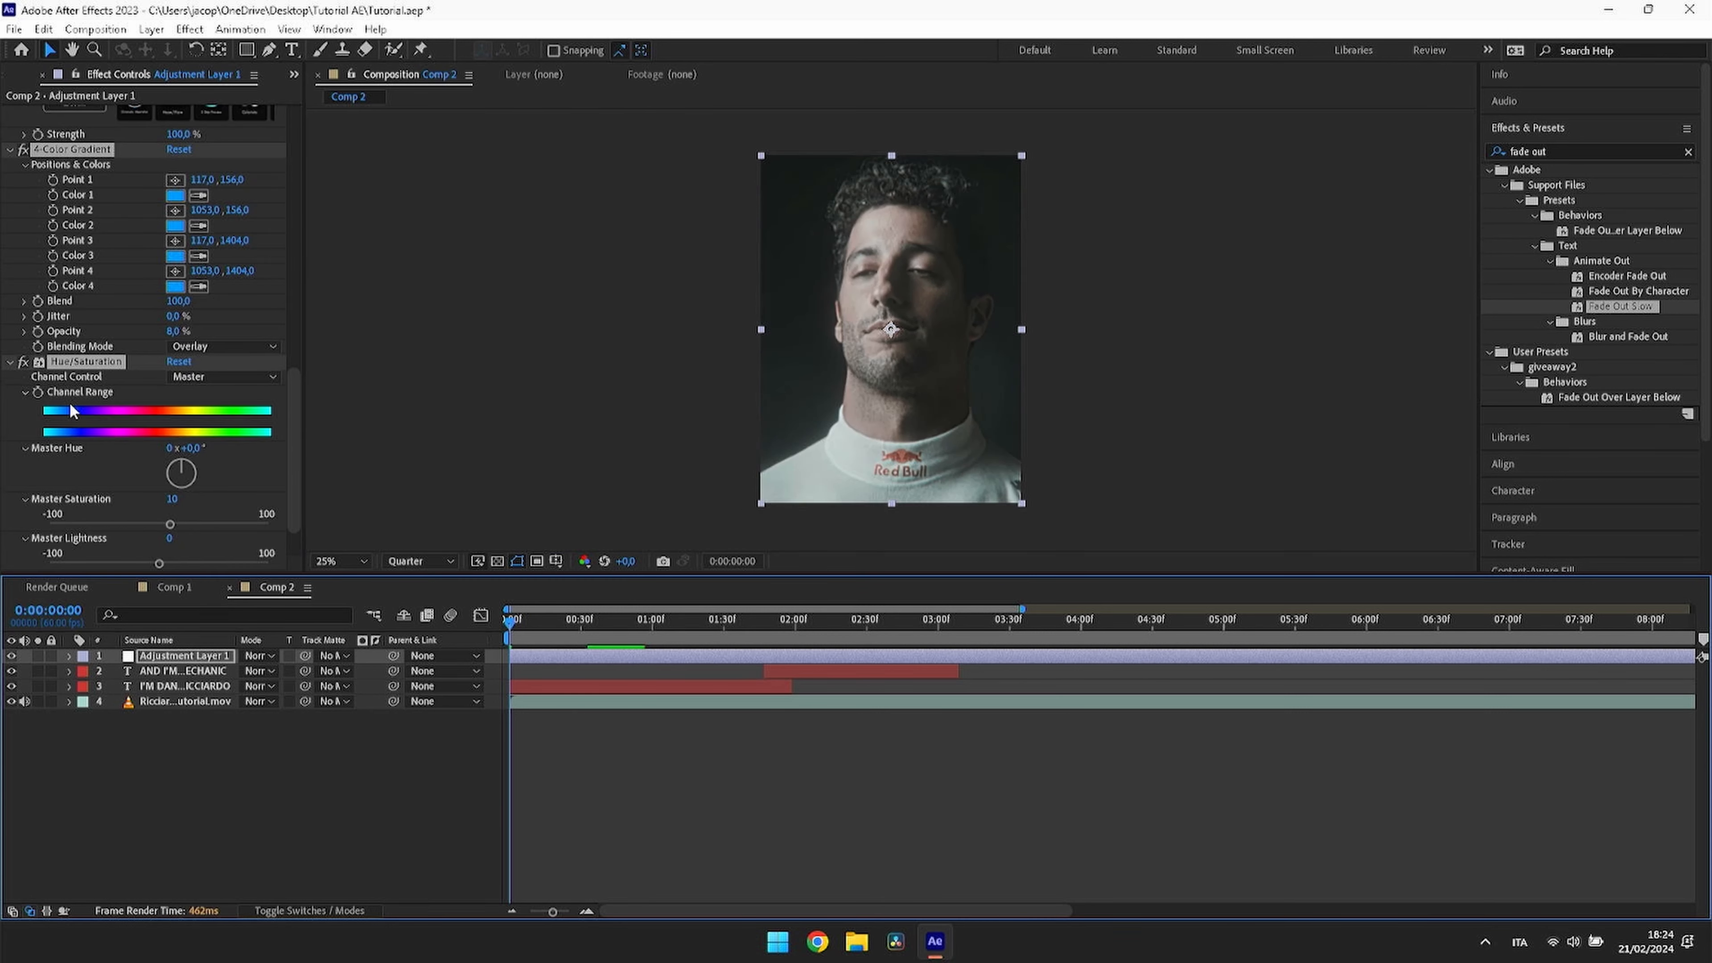
# Step: Bring the Project item list back into view and check the graded first caption at 0:00:00:32, 0:00:01:10 and 0:00:01:27
pyautogui.click(292, 77)
pyautogui.click(308, 98)
pyautogui.click(637, 827)
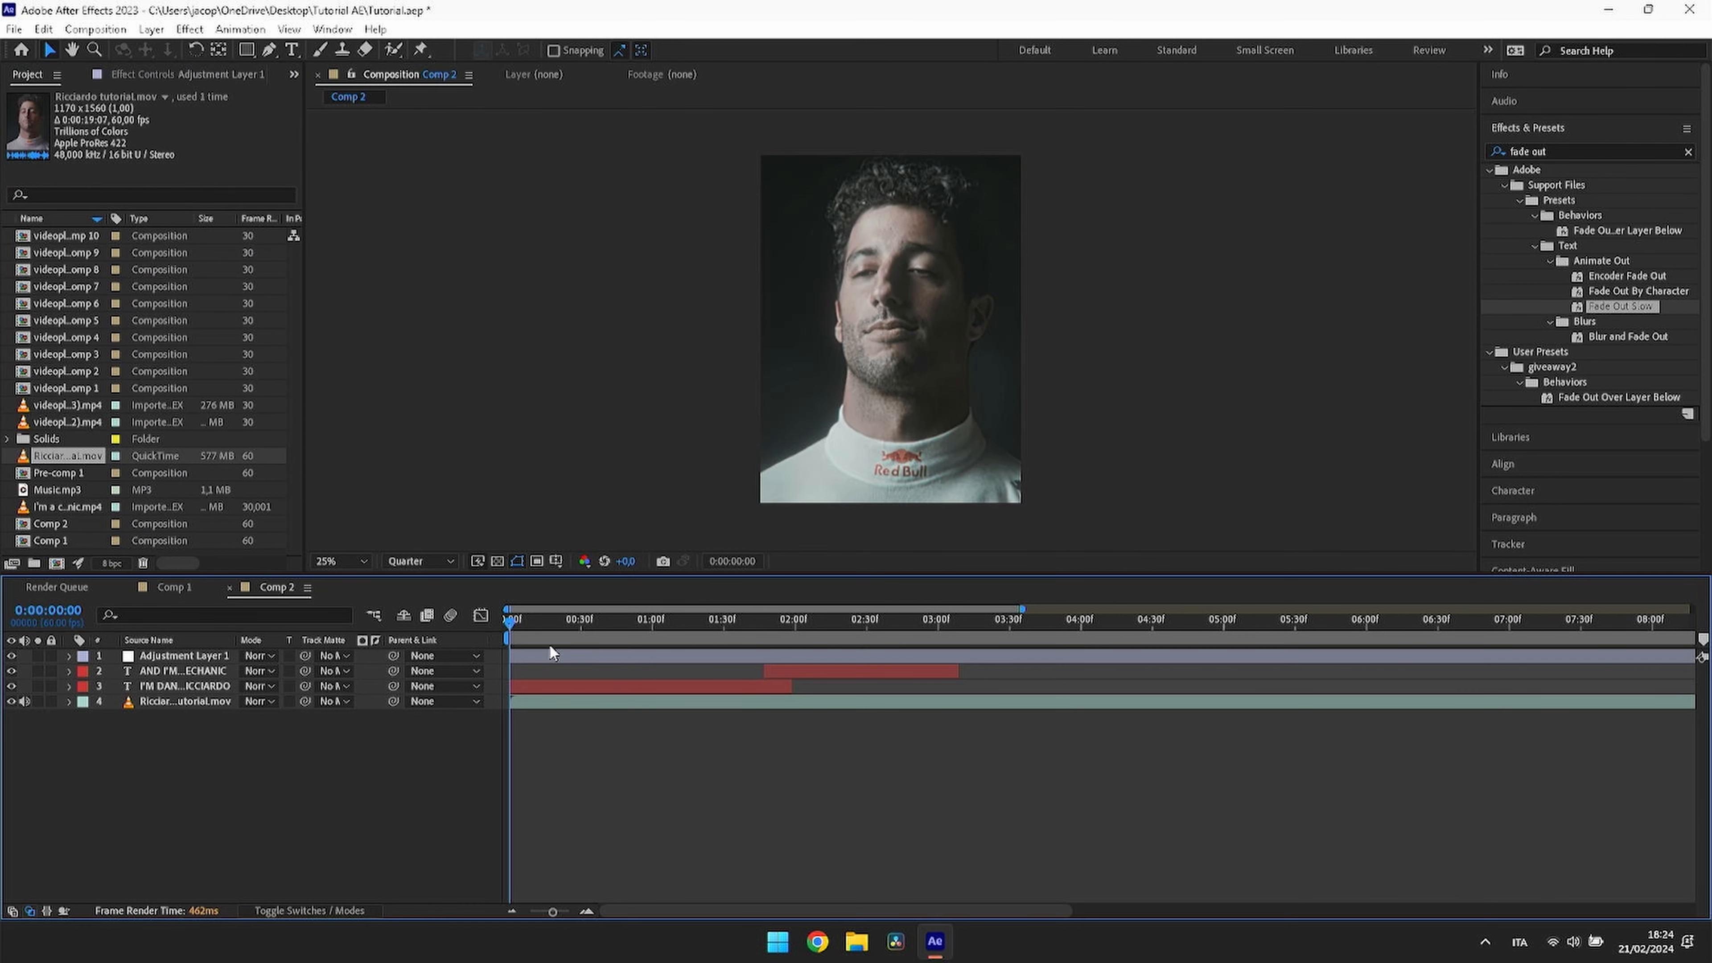
pyautogui.click(585, 620)
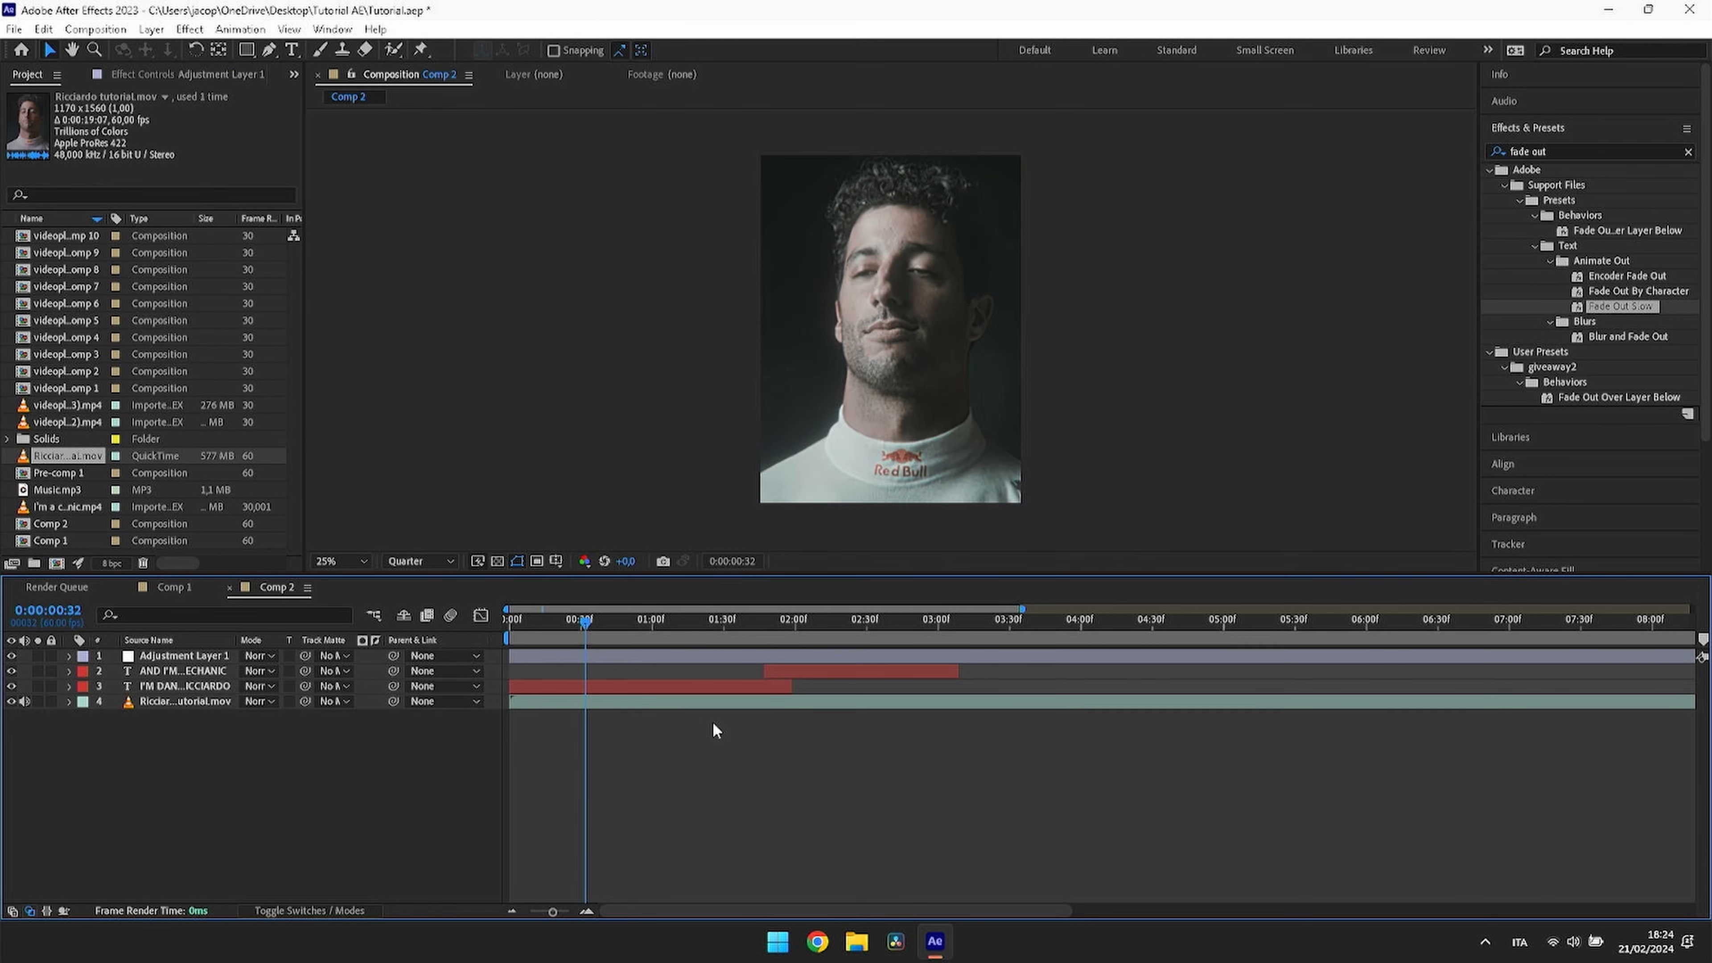
pyautogui.click(675, 626)
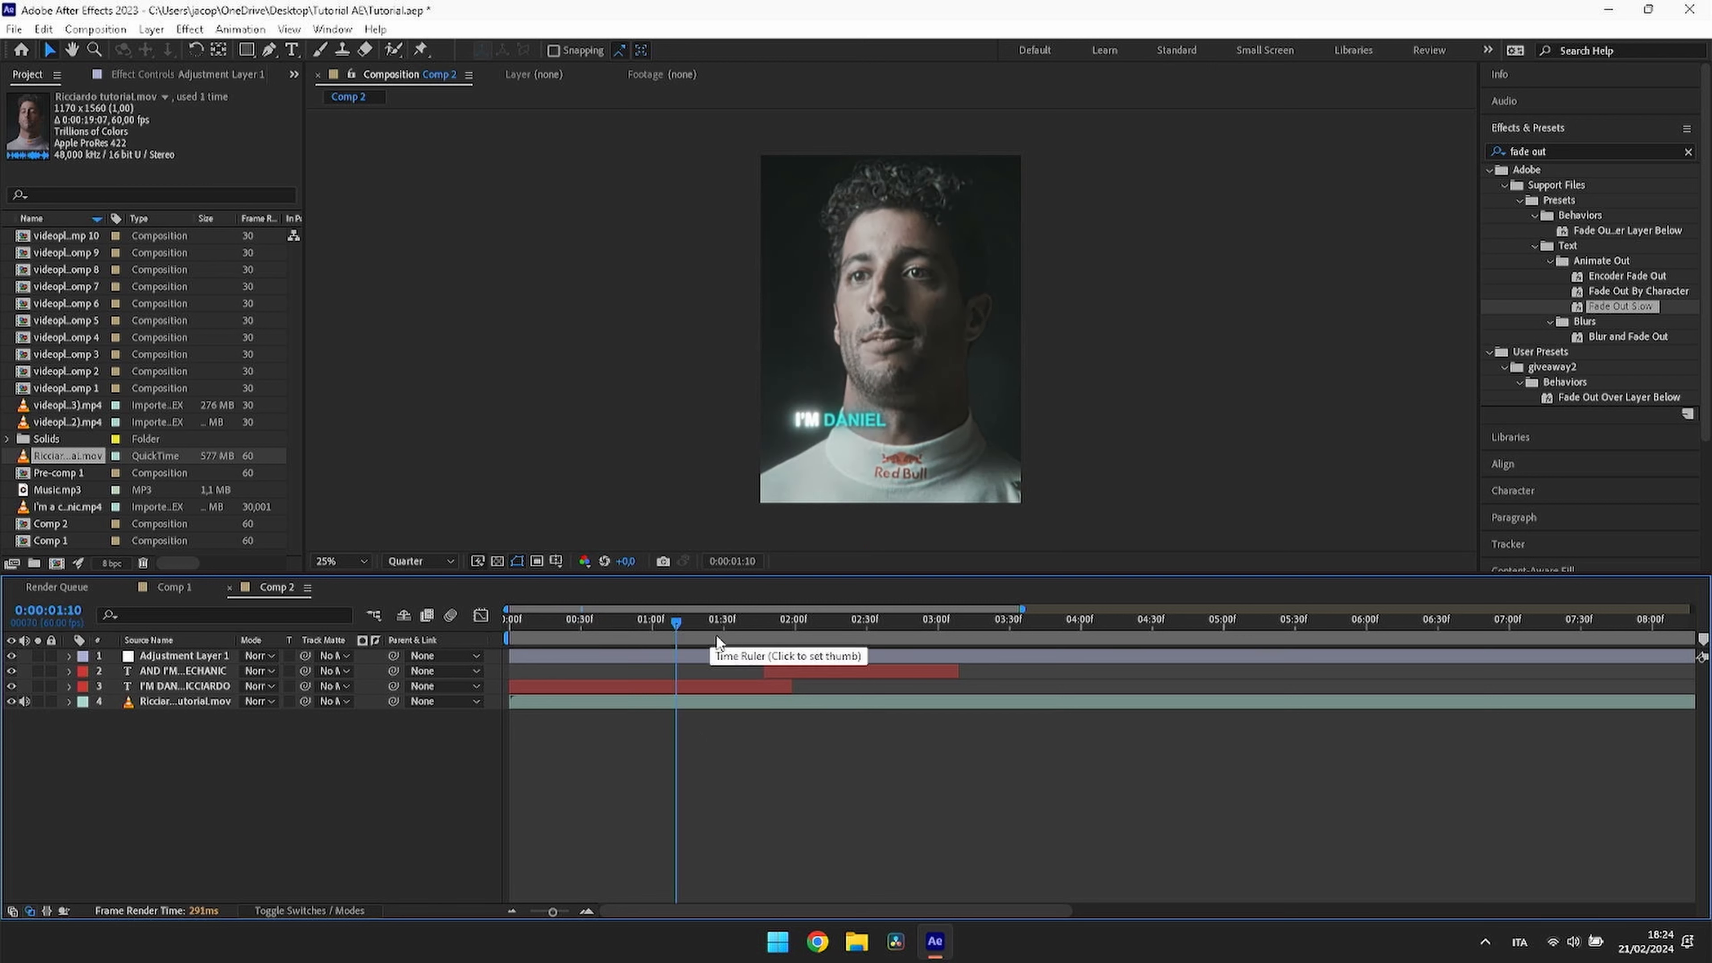
pyautogui.click(714, 621)
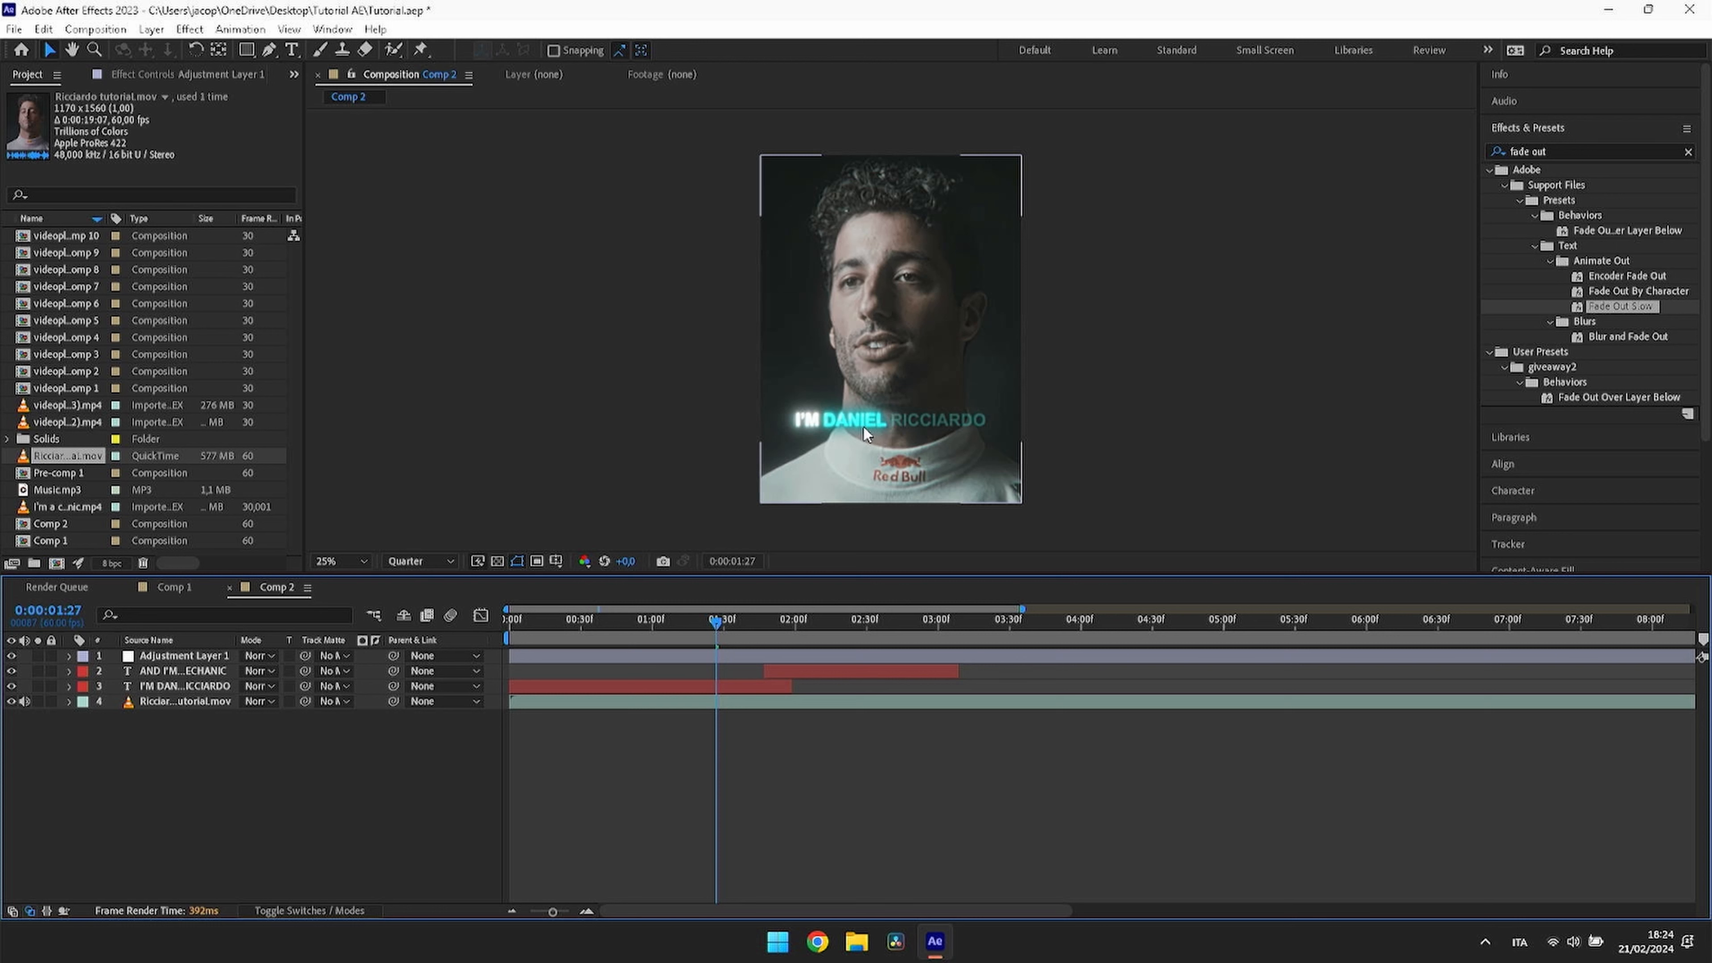
# Step: Move the adjustment layer below both caption layers, directly above the Ricciardo footage
pyautogui.click(172, 656)
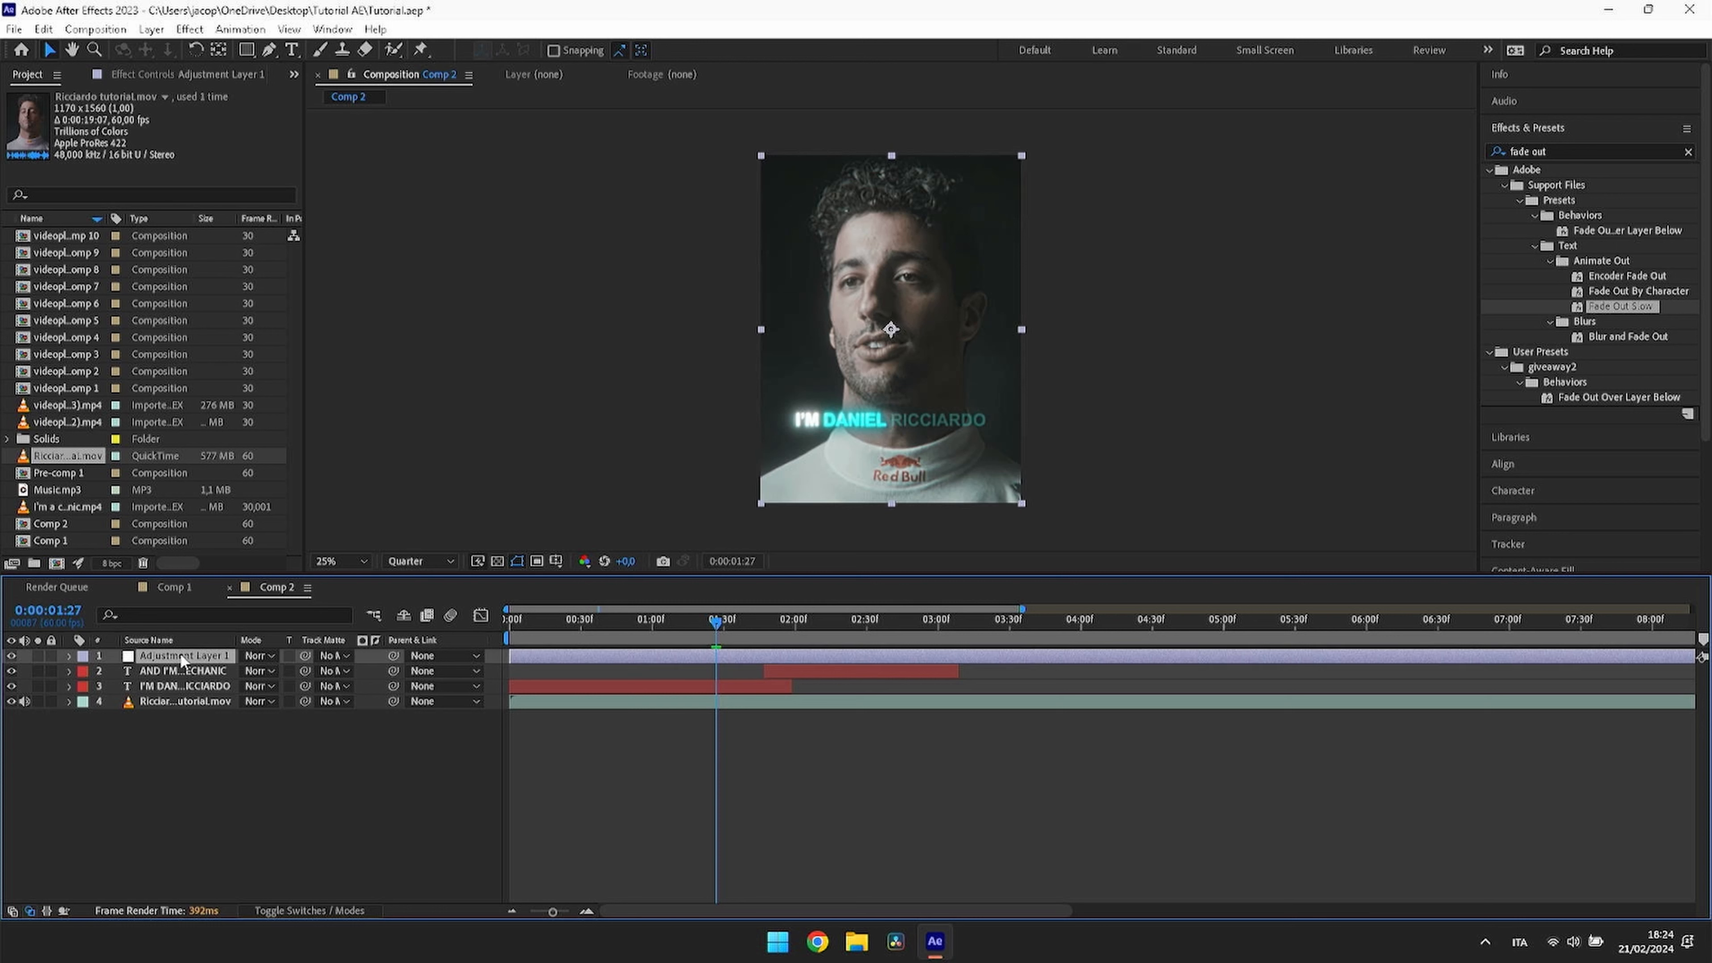
pyautogui.moveTo(181, 656); pyautogui.dragTo(172, 690)
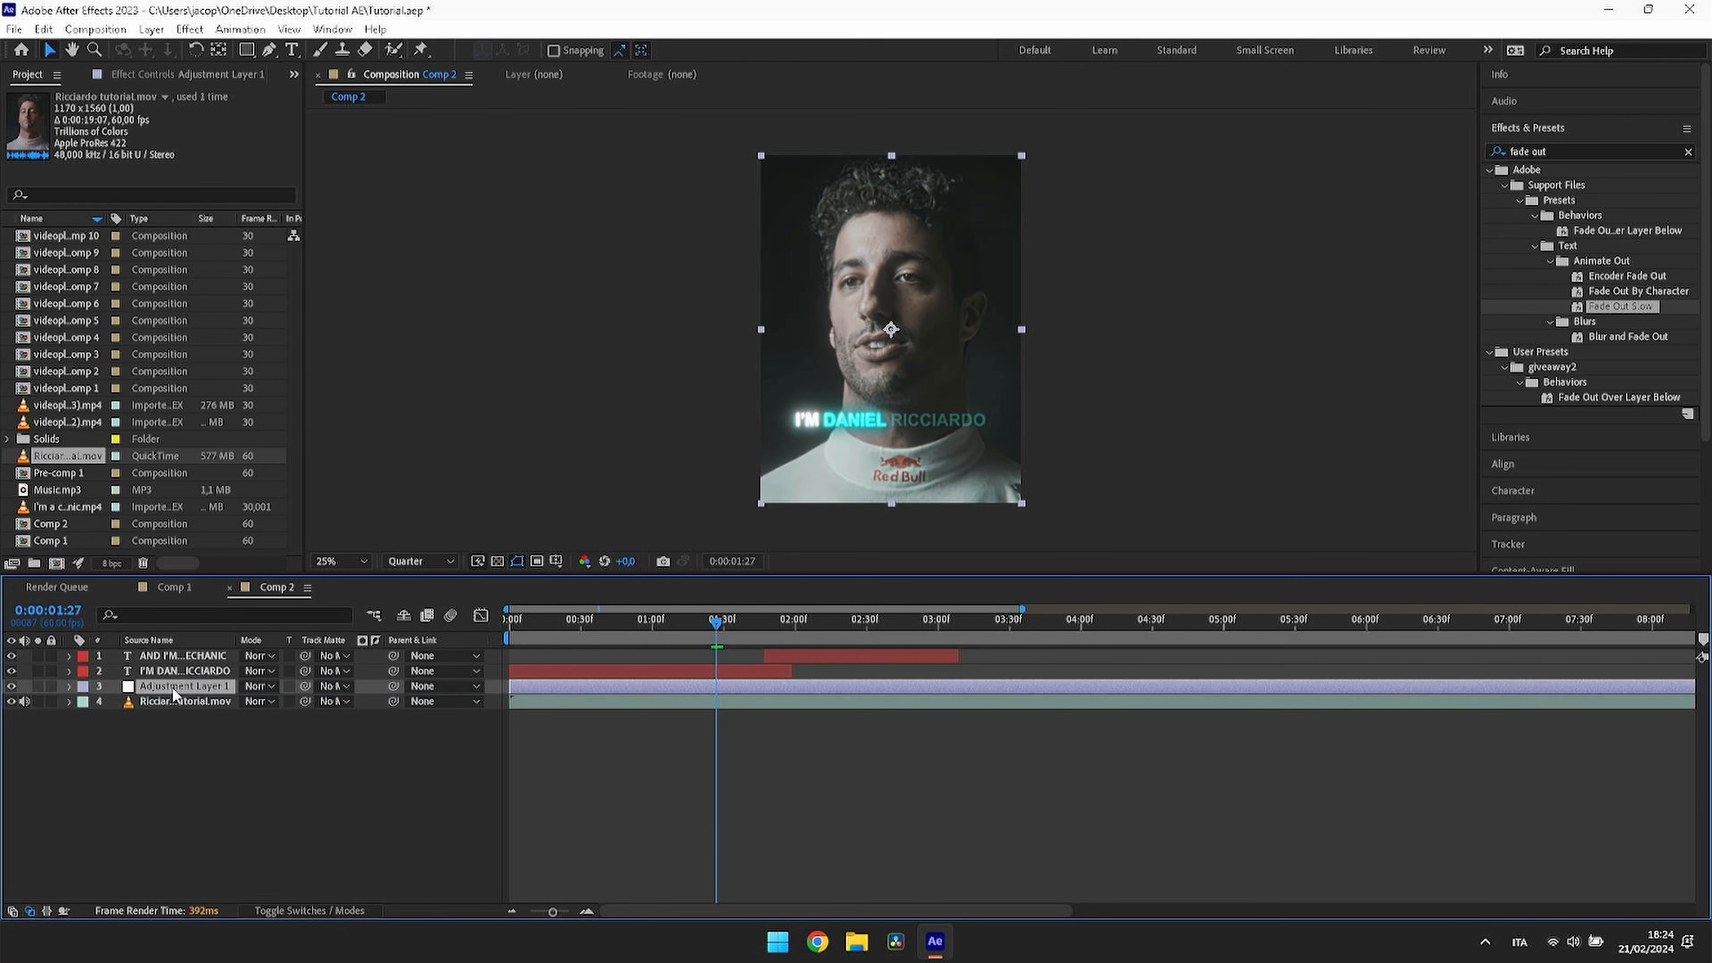
pyautogui.click(841, 759)
# Step: Check both captions over the graded footage at 0:00:01:35, 0:00:02:26 and 0:00:03:05
pyautogui.moveTo(728, 629); pyautogui.dragTo(744, 747)
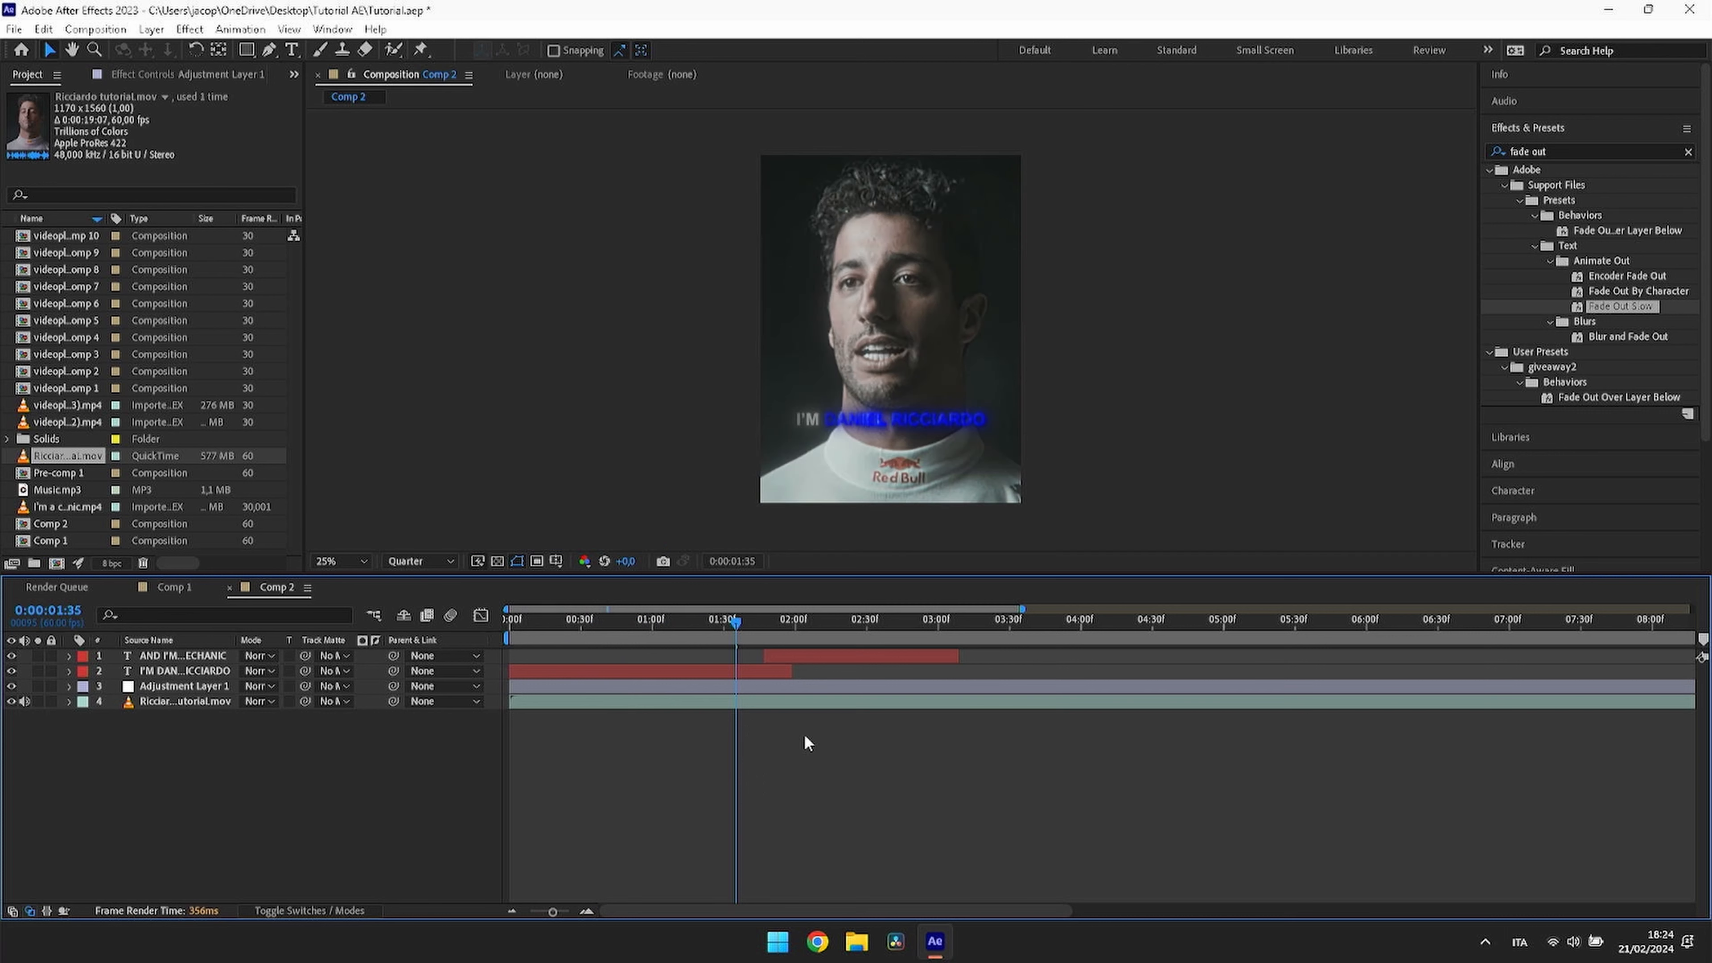
pyautogui.click(745, 701)
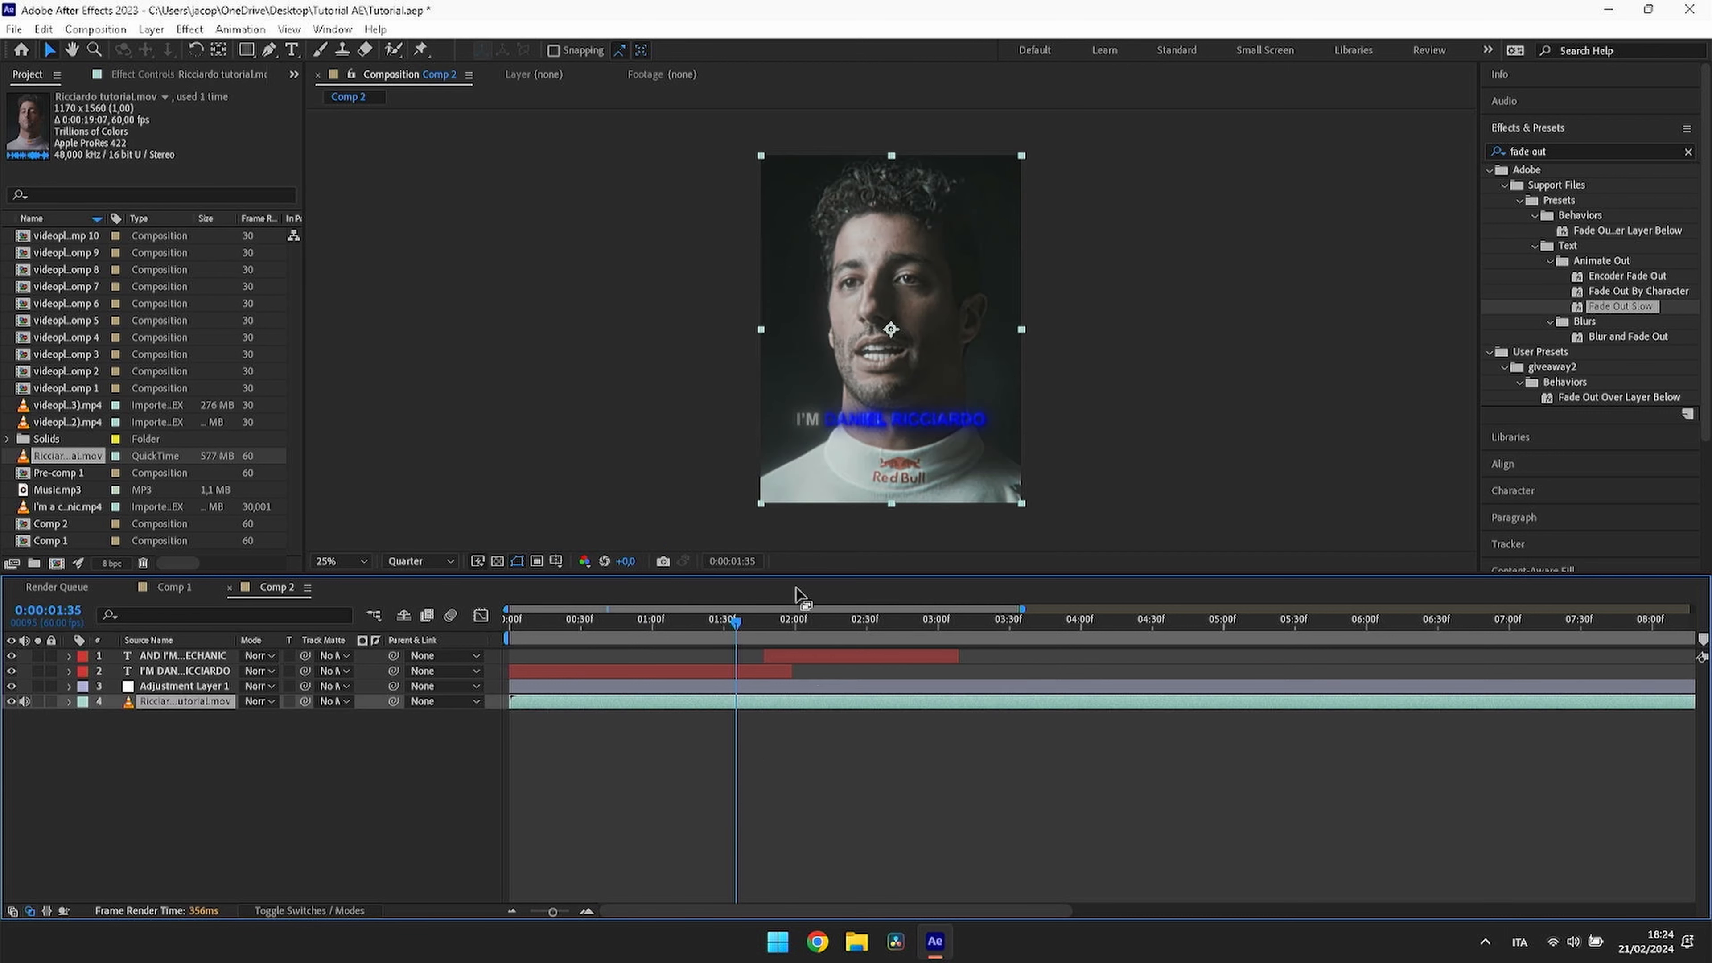
pyautogui.moveTo(782, 637); pyautogui.dragTo(856, 642)
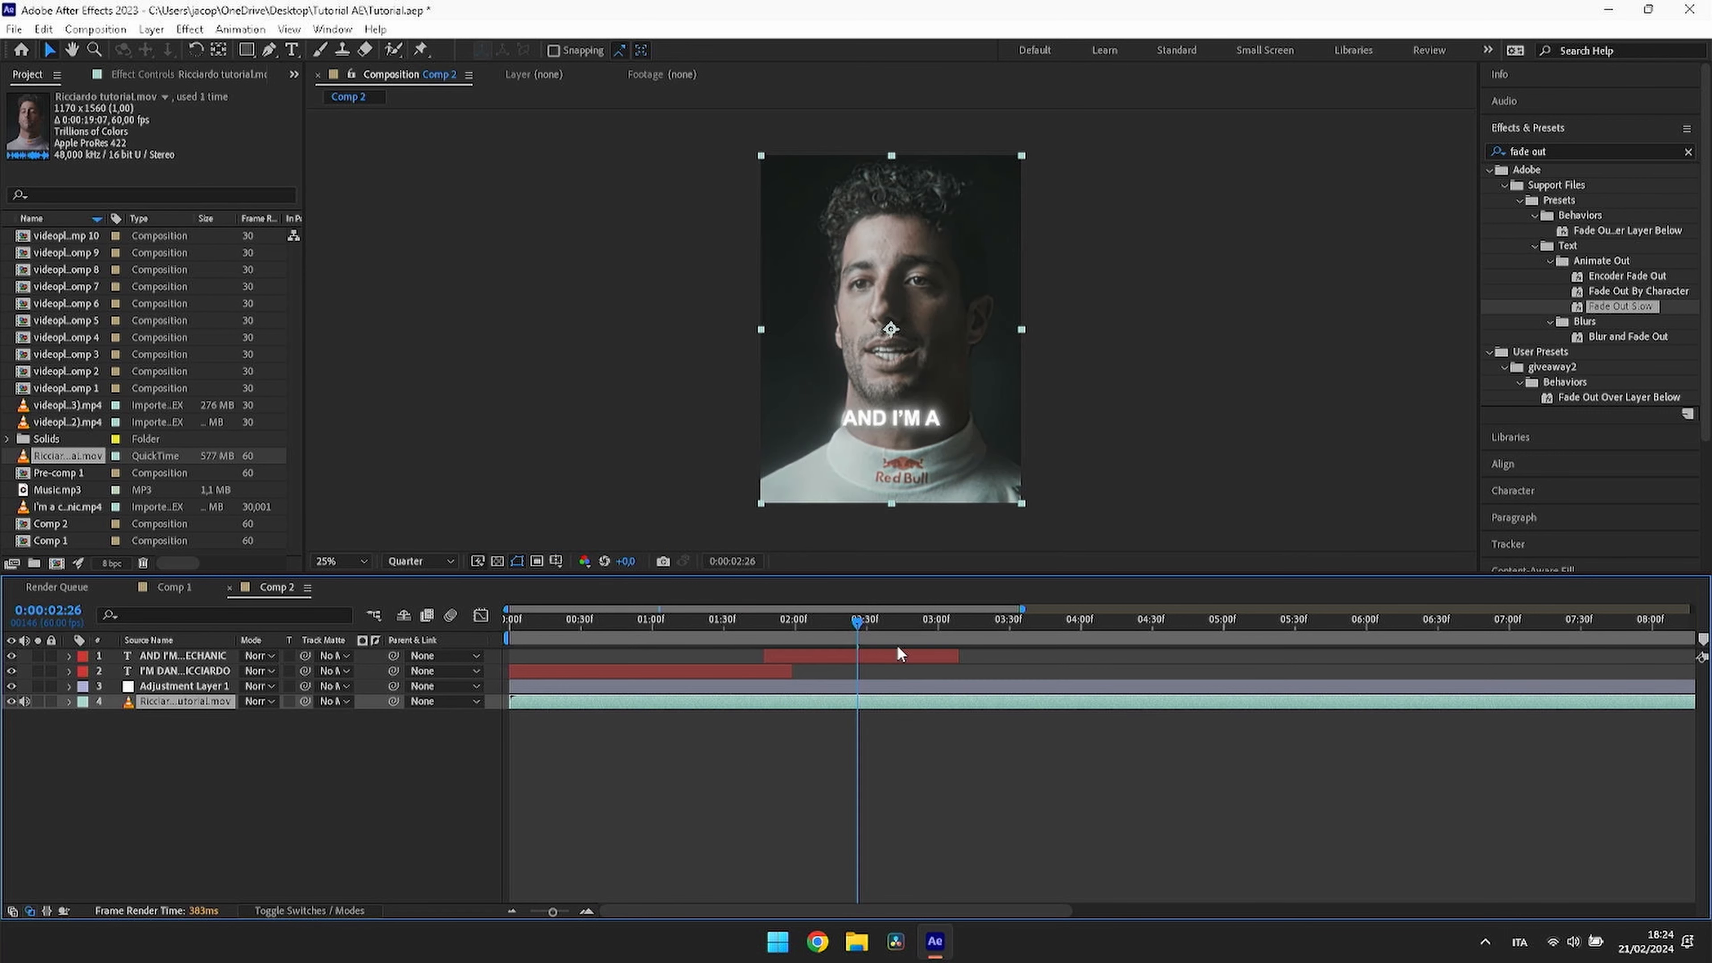
pyautogui.click(950, 619)
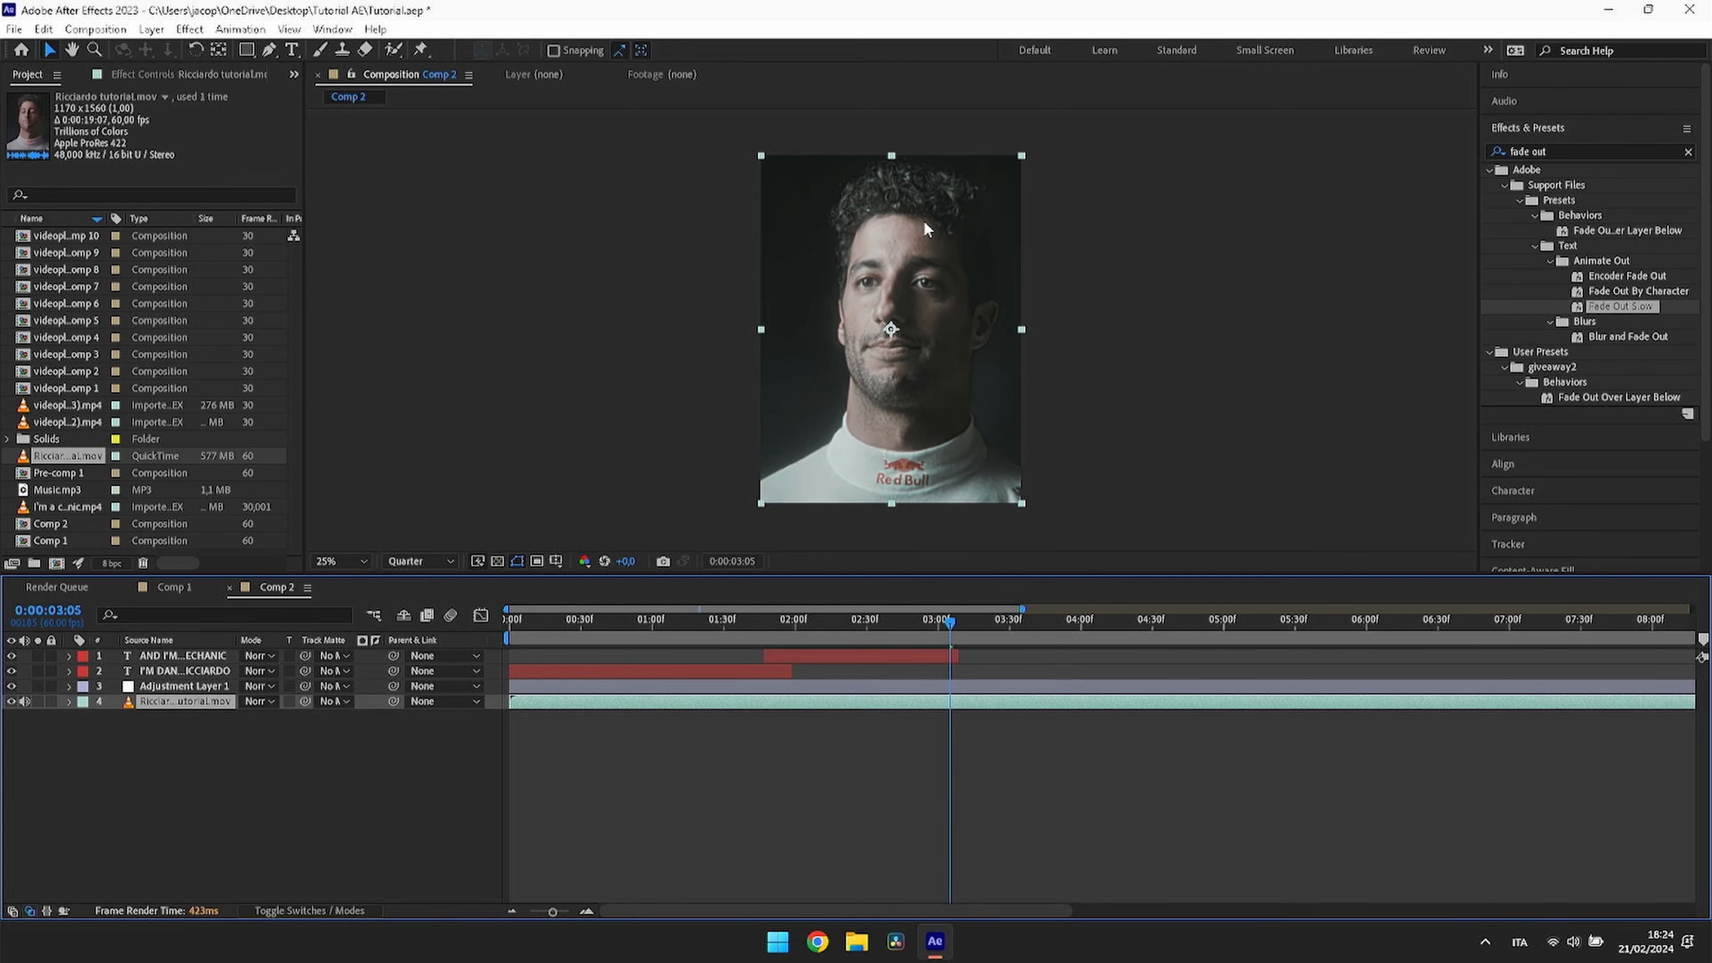
# Step: Inspect the graded close-up at Full preview resolution and 100% zoom, and return the preview to 25% and Quarter resolution
pyautogui.scroll(-3, 931, 308)
pyautogui.click(431, 563)
pyautogui.click(411, 603)
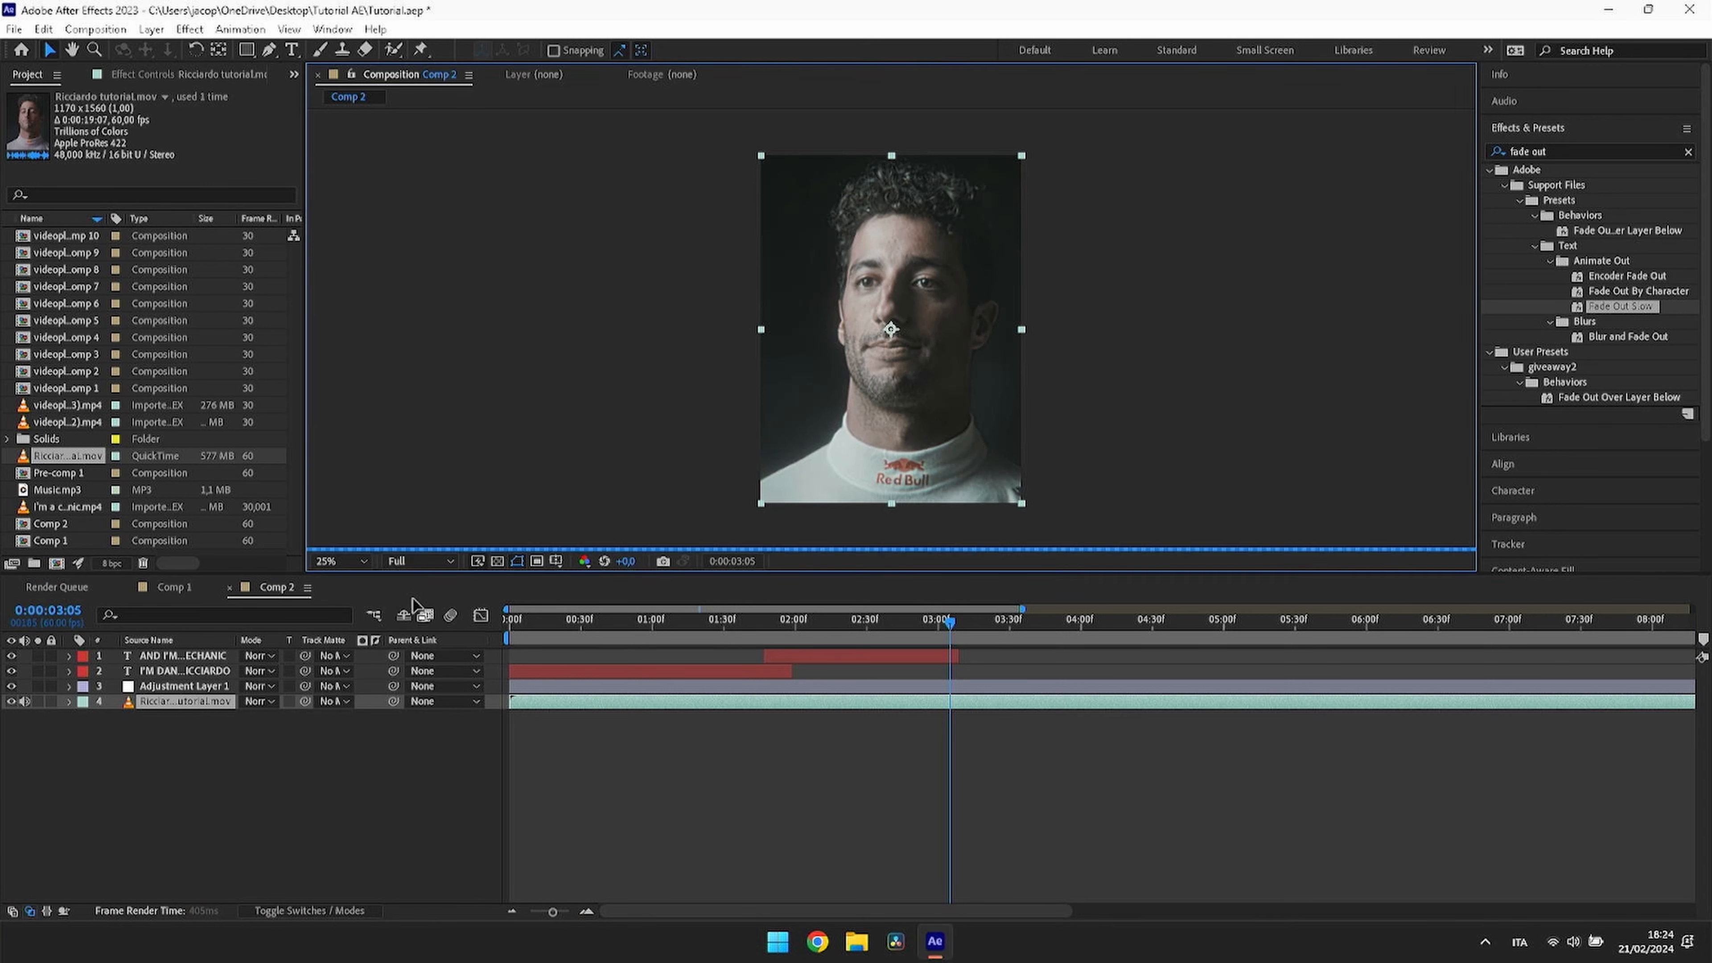
pyautogui.scroll(4, 885, 334)
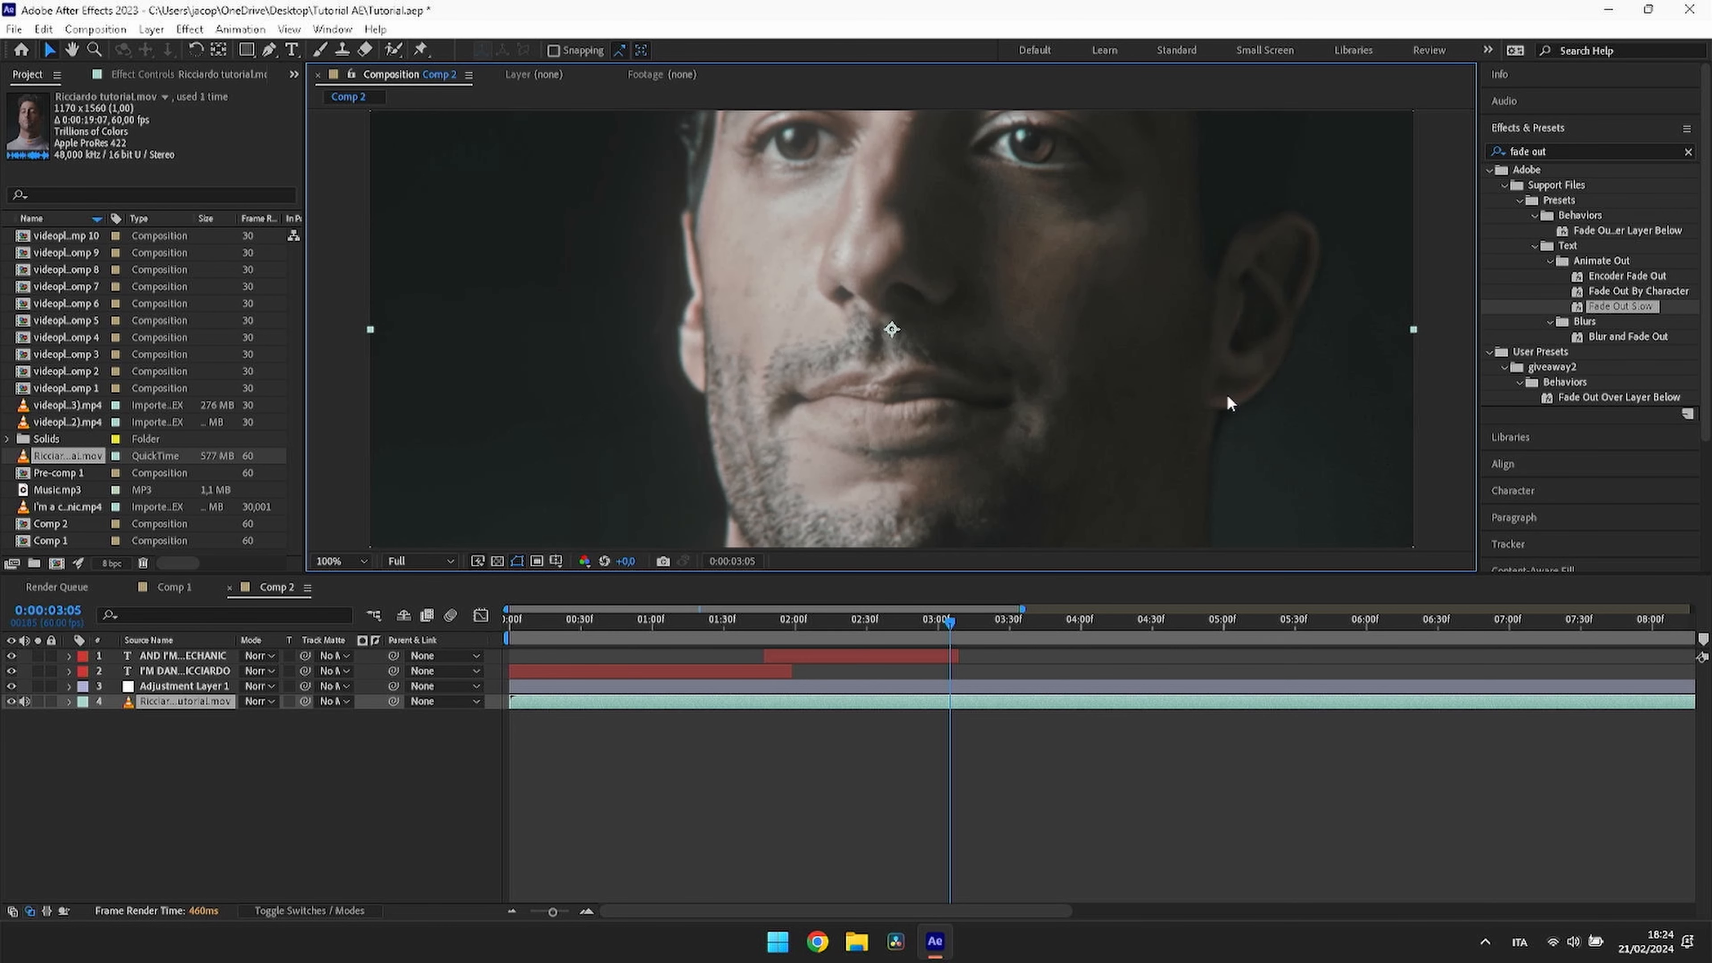
pyautogui.scroll(-2, 906, 317)
pyautogui.scroll(-2, 902, 309)
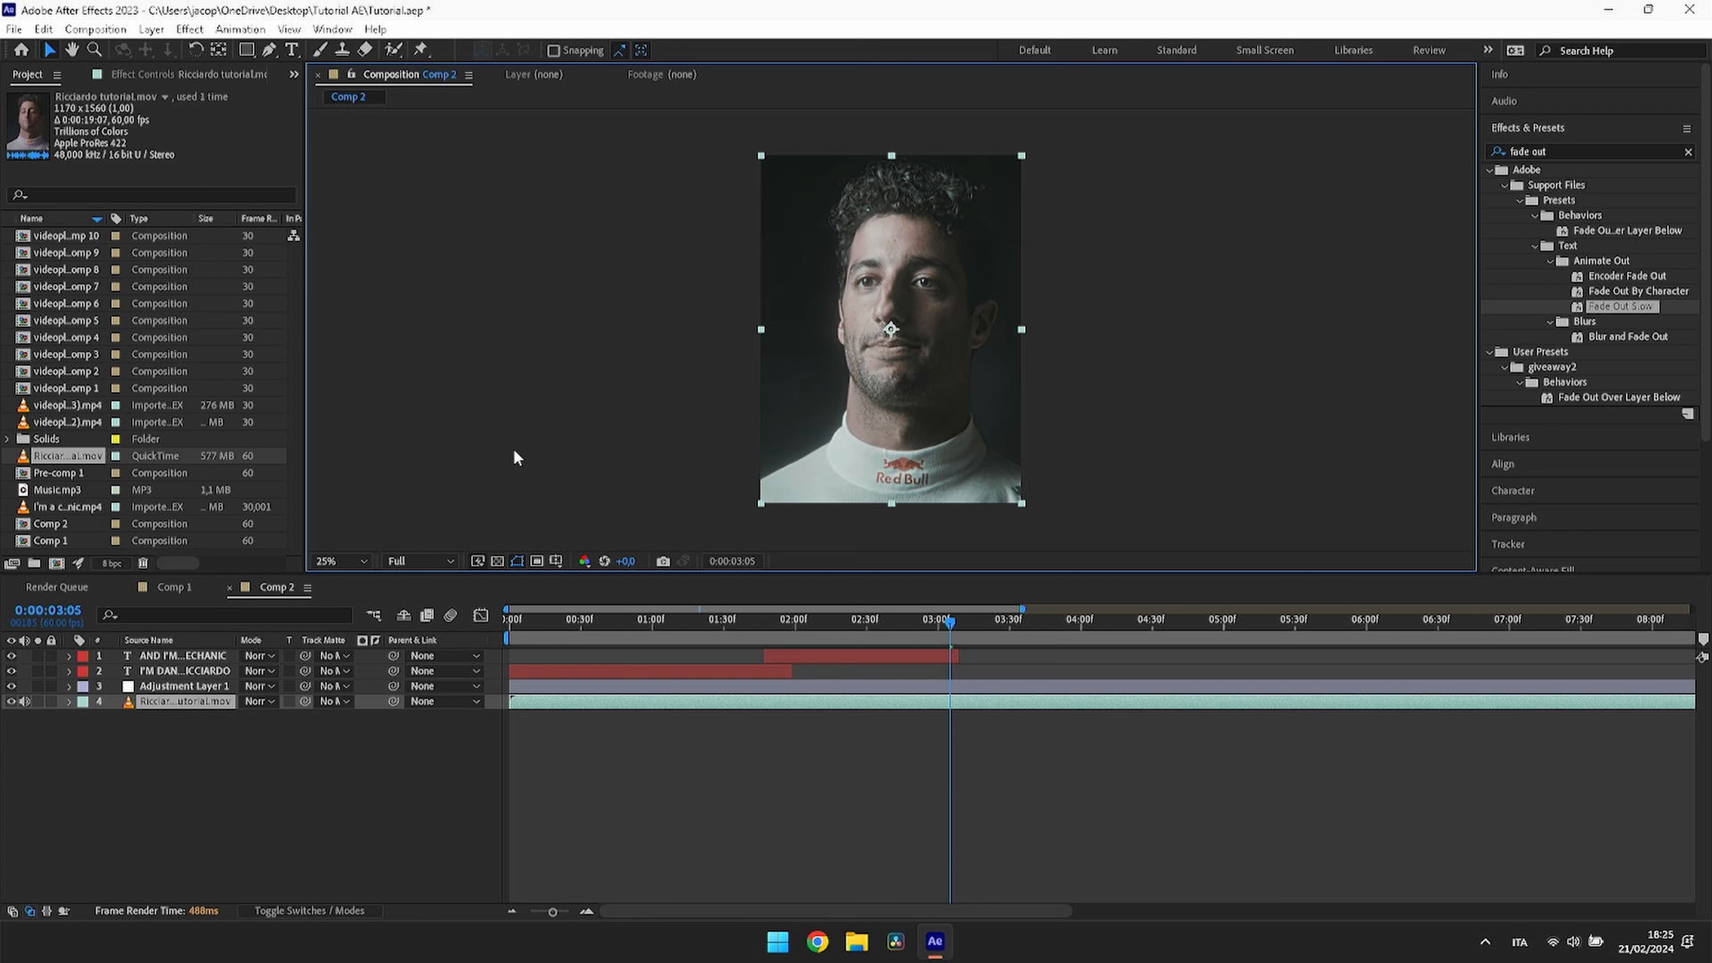
pyautogui.click(417, 562)
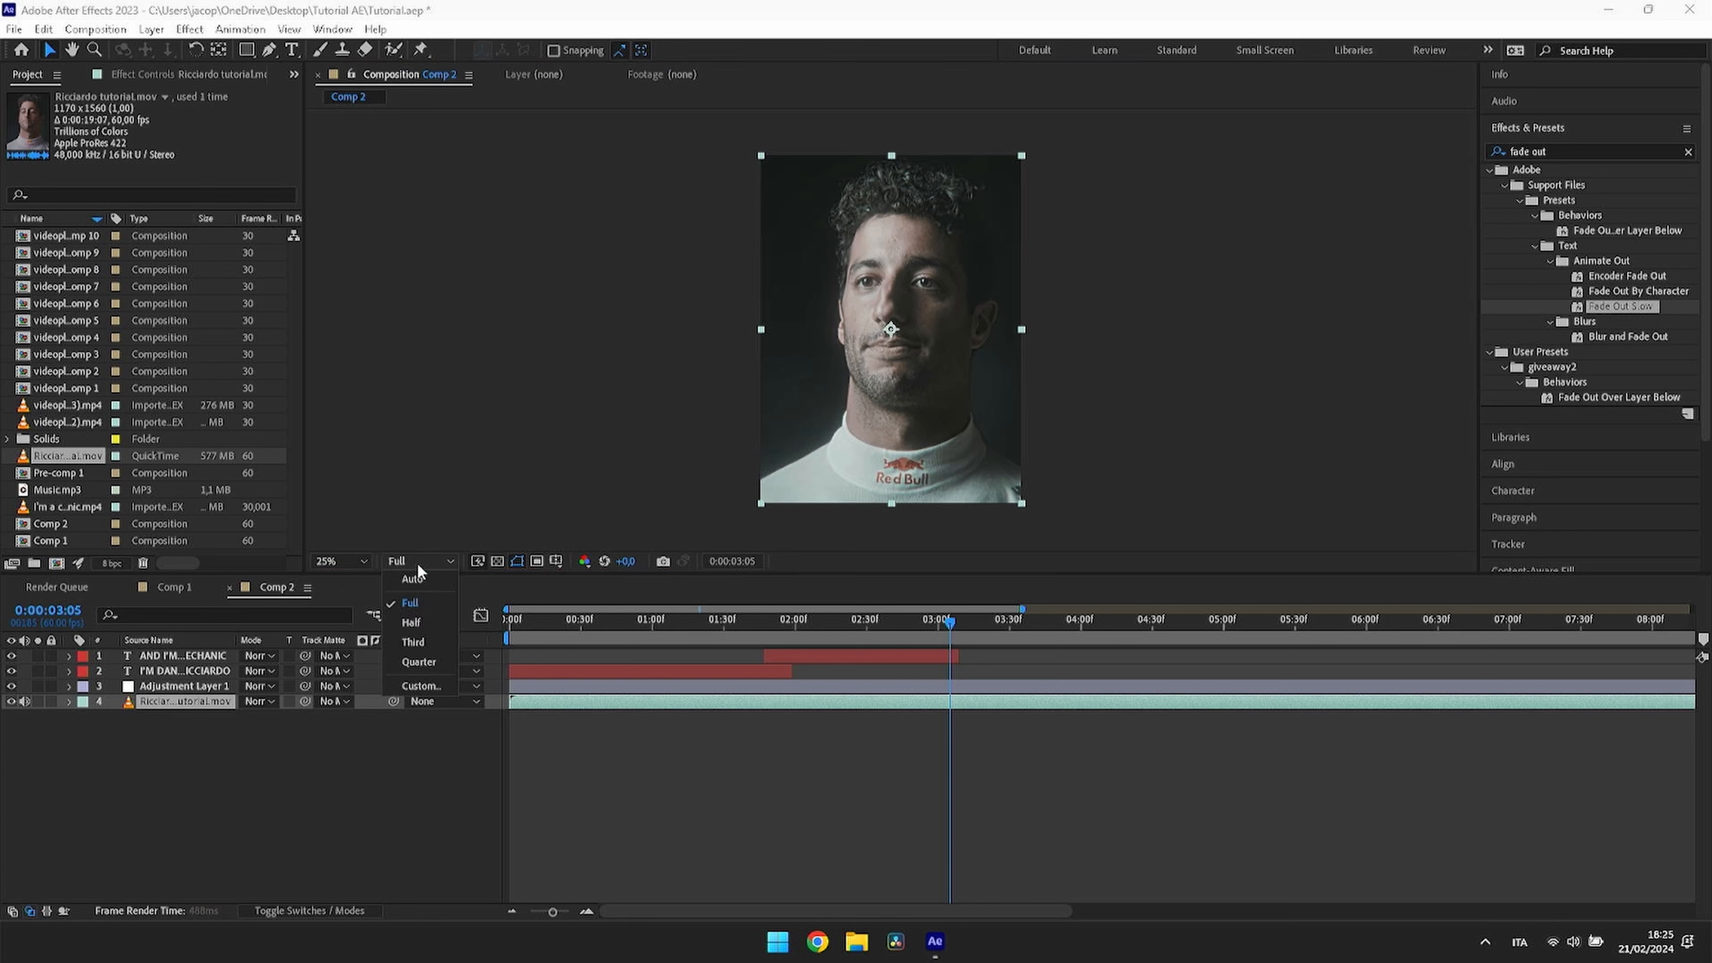
pyautogui.click(419, 663)
# Step: Check the graded footage at 0:00:03:29 and 0:00:03:57, and return to the start of the composition
pyautogui.click(995, 795)
pyautogui.moveTo(941, 623); pyautogui.dragTo(1005, 639)
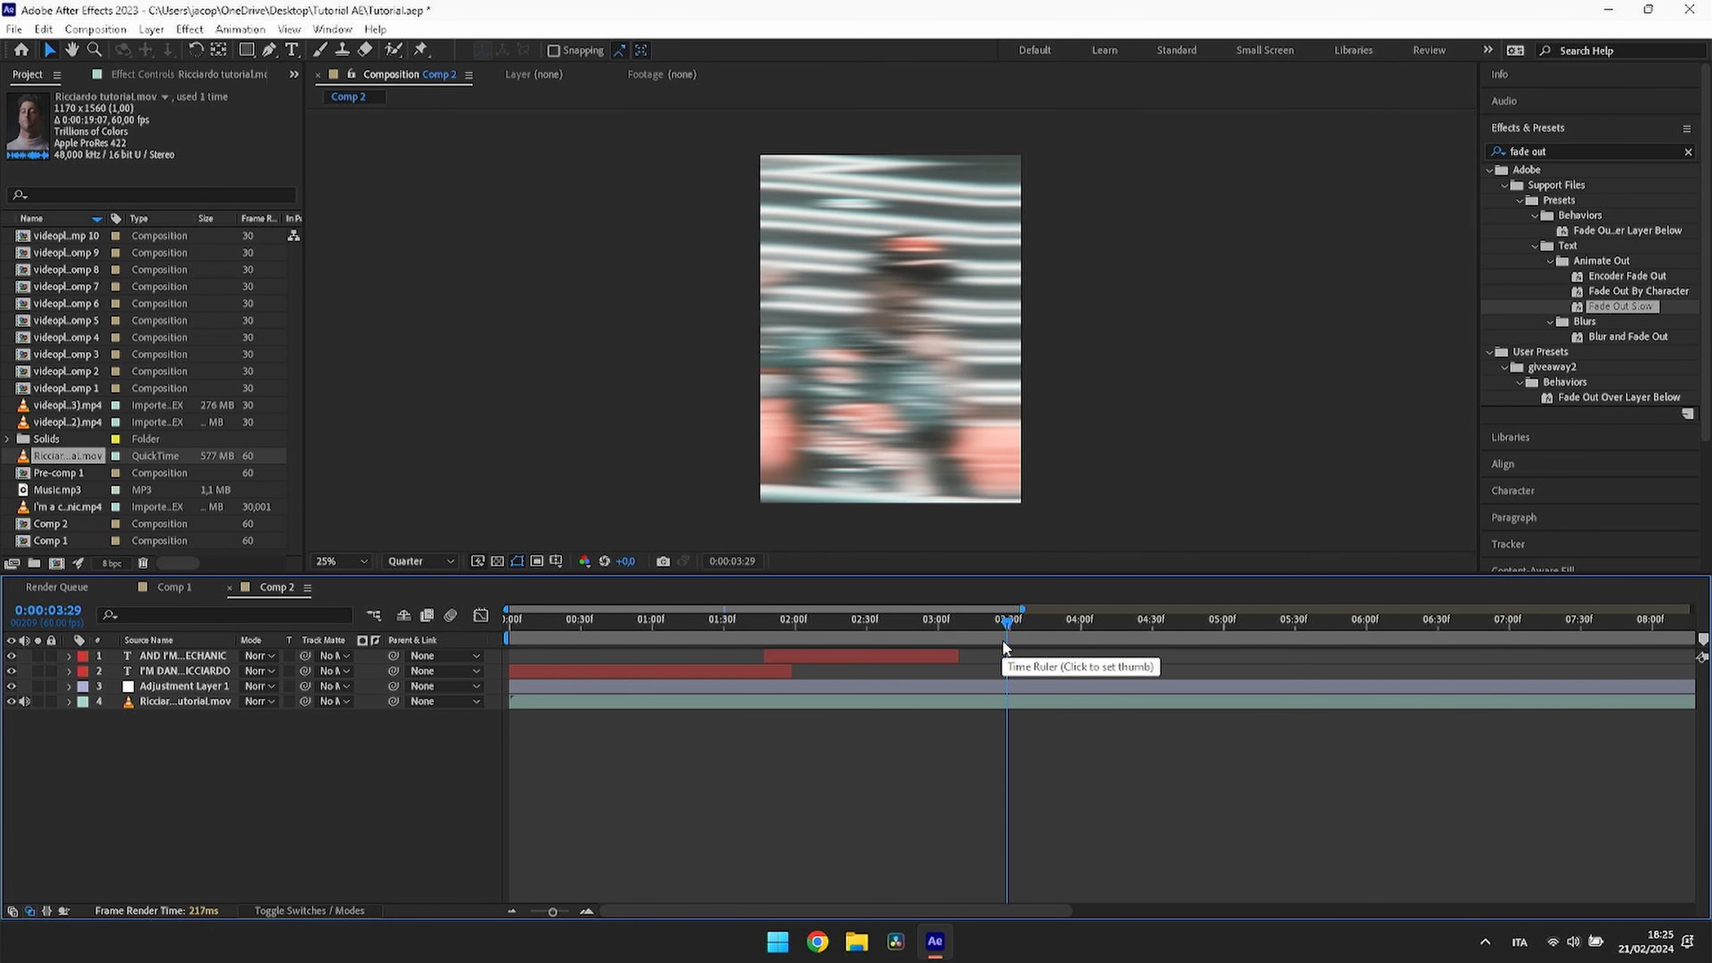
pyautogui.click(1072, 634)
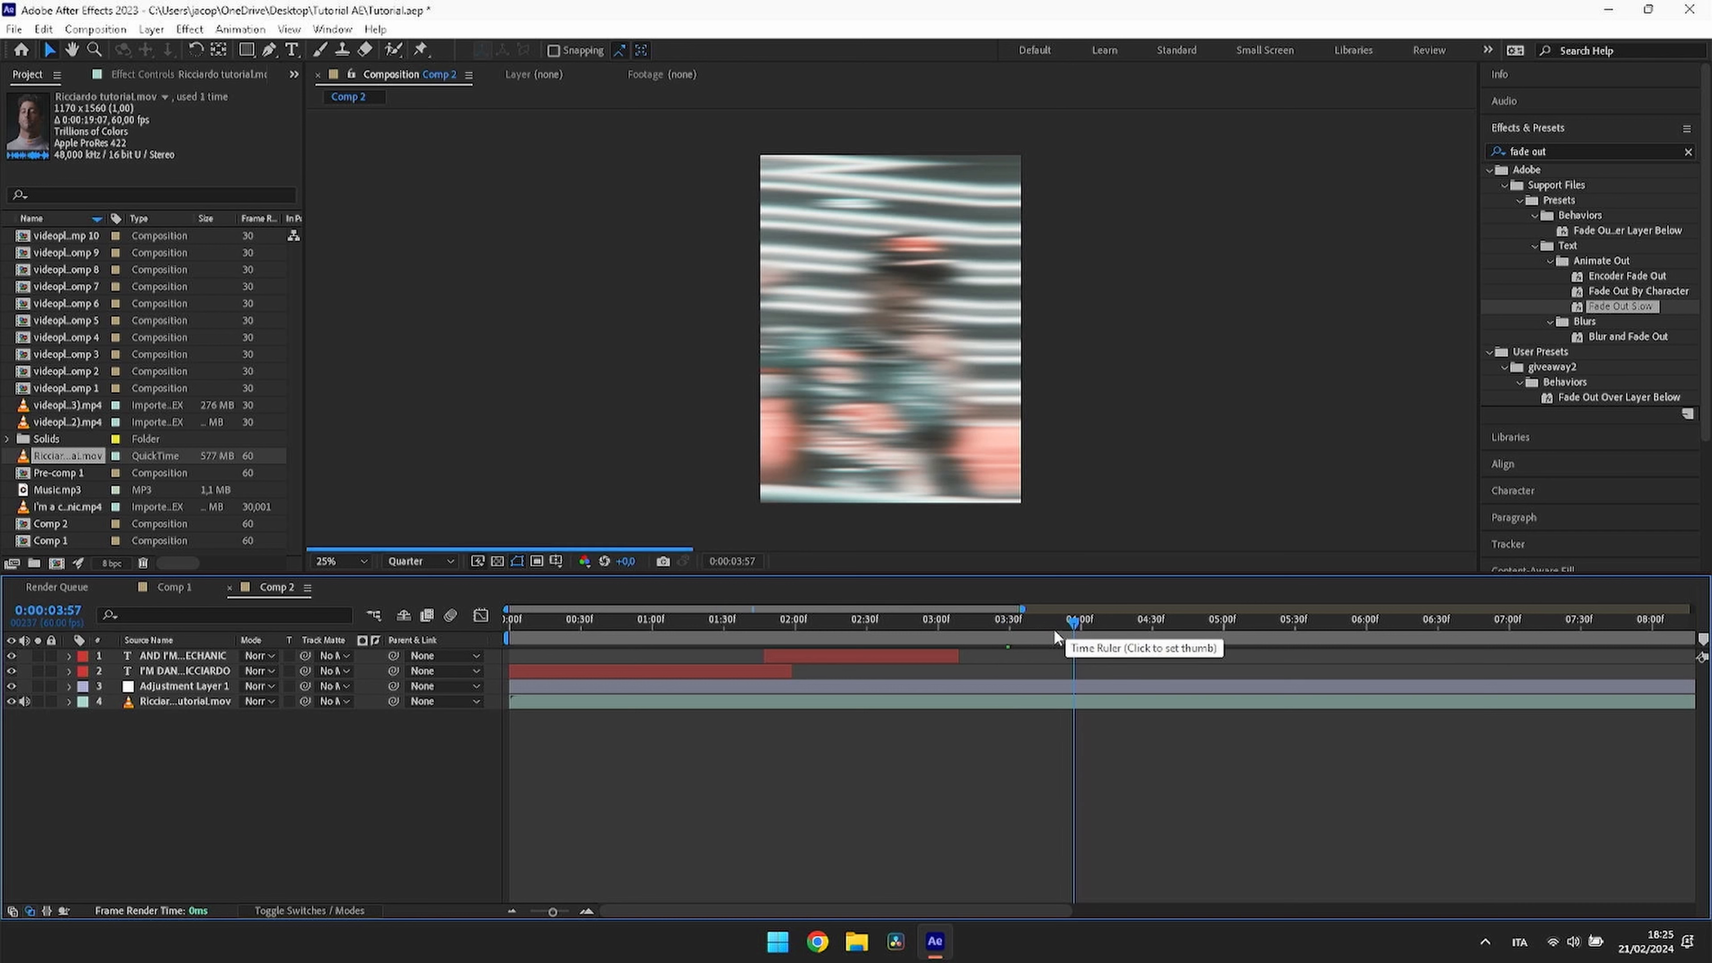
pyautogui.moveTo(1171, 613); pyautogui.dragTo(511, 674)
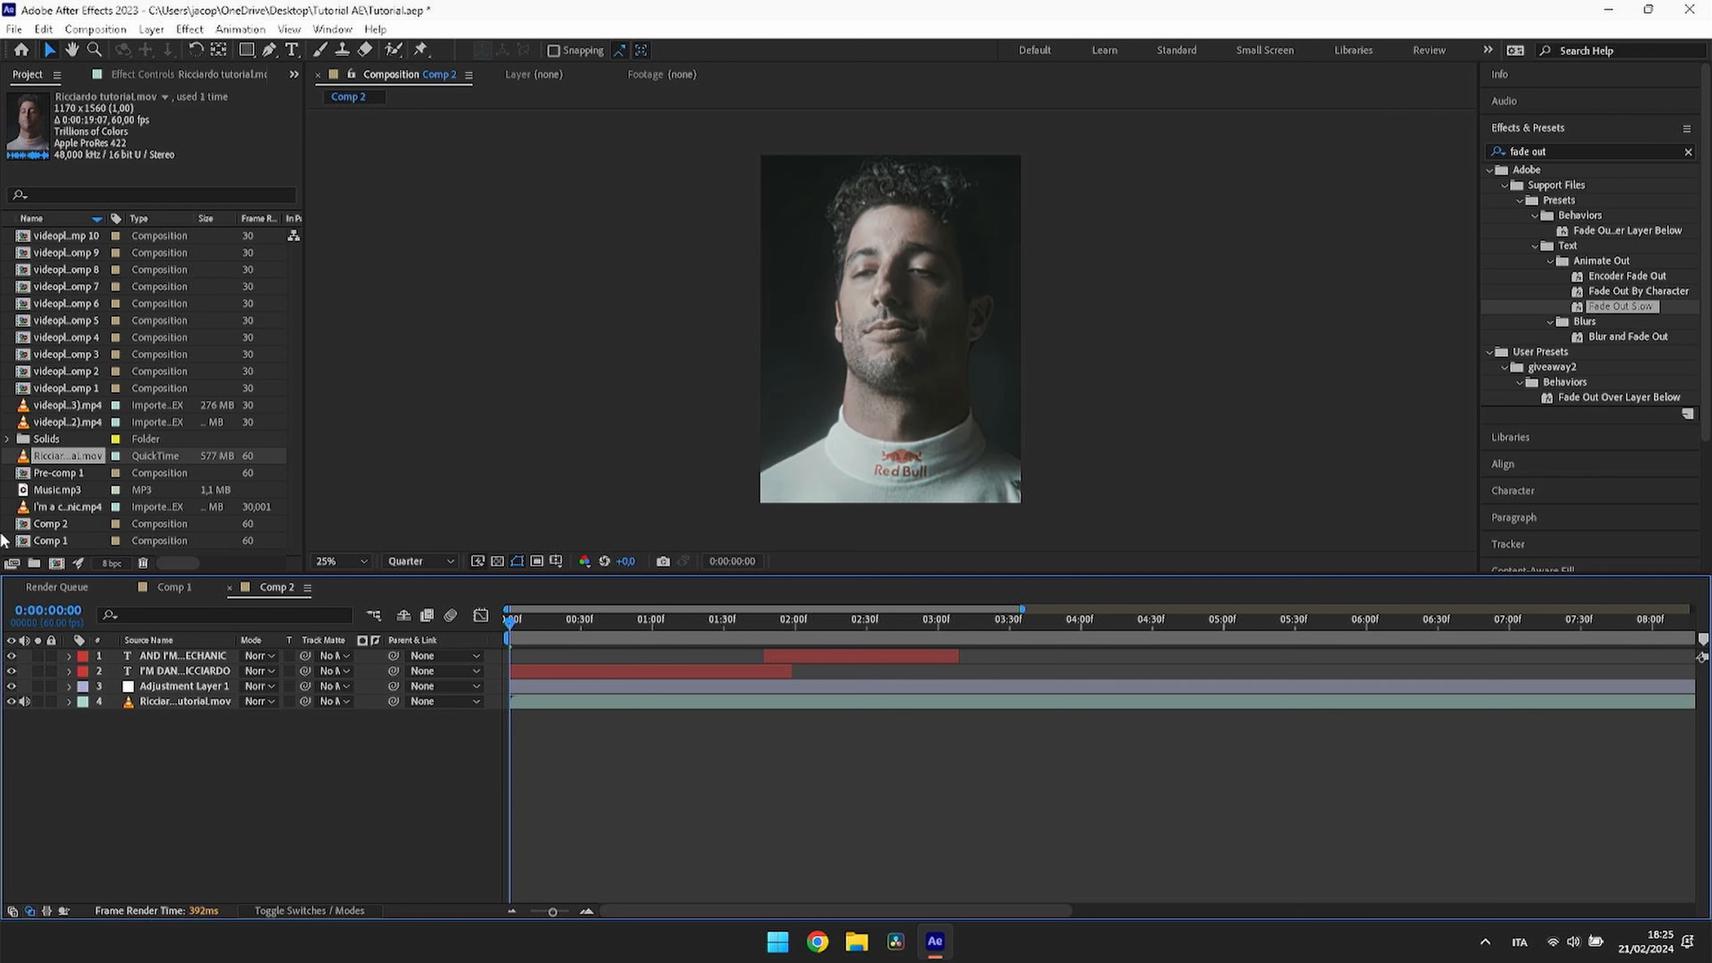
# Step: Add a new text layer reading "minghe_f1" over the middle of the frame at 0:00:00:01
pyautogui.click(291, 49)
pyautogui.click(886, 418)
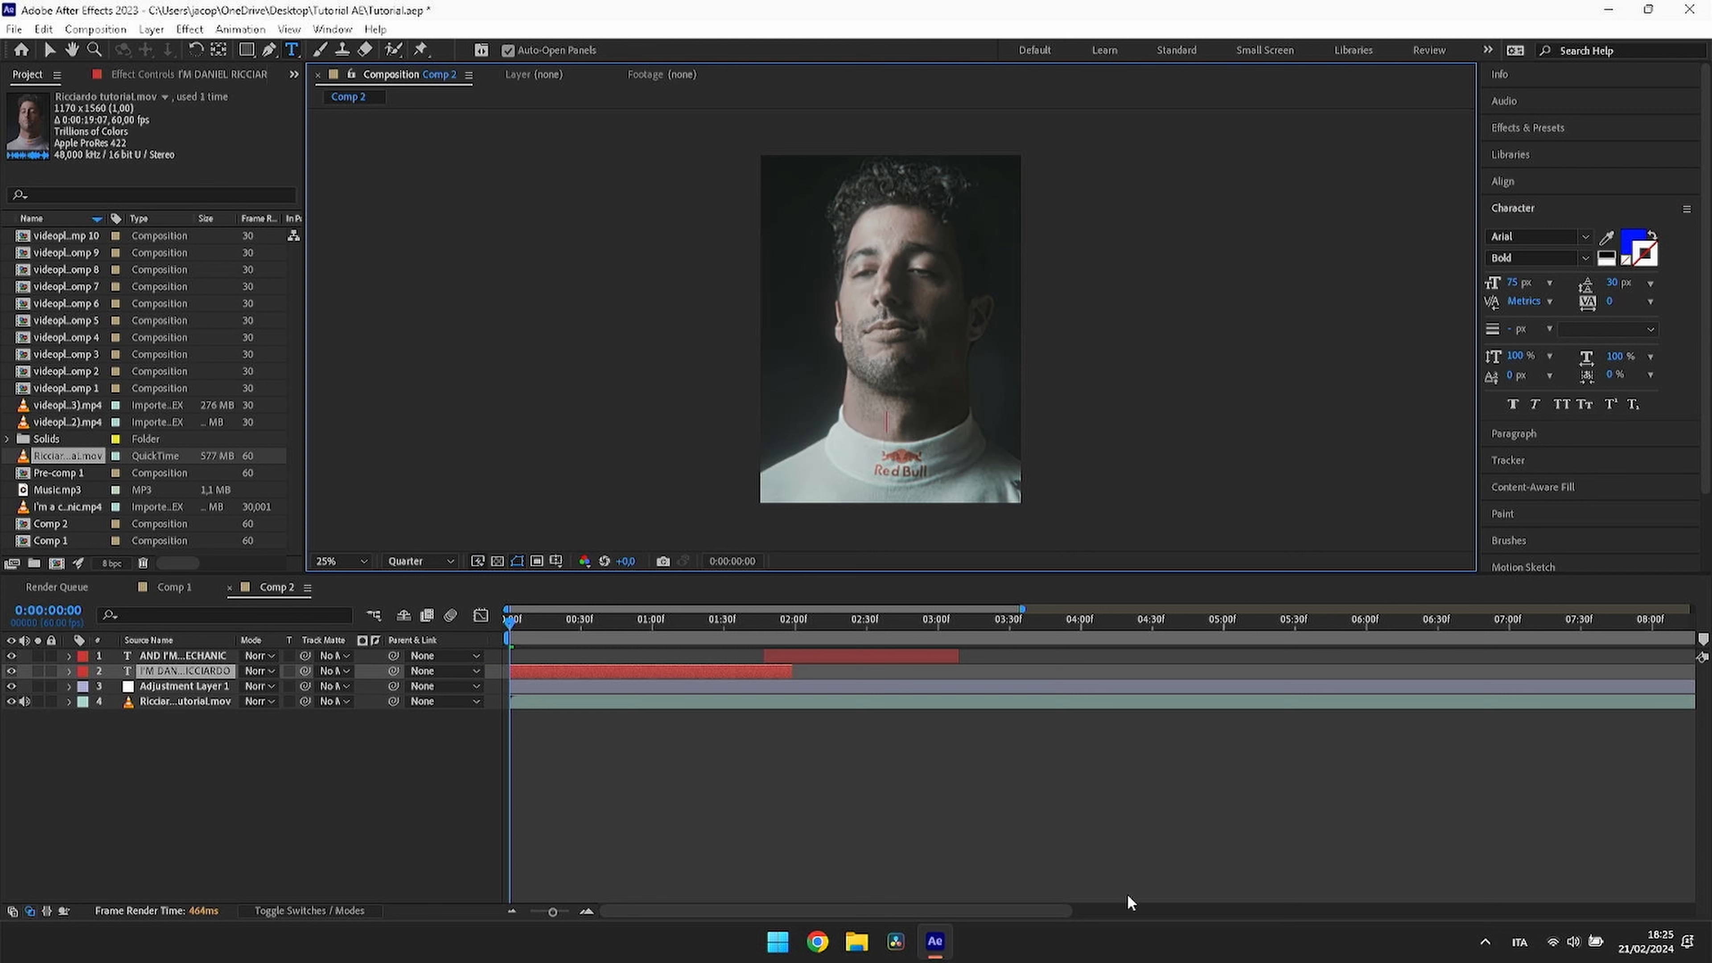
pyautogui.click(861, 825)
pyautogui.moveTo(666, 638); pyautogui.dragTo(512, 639)
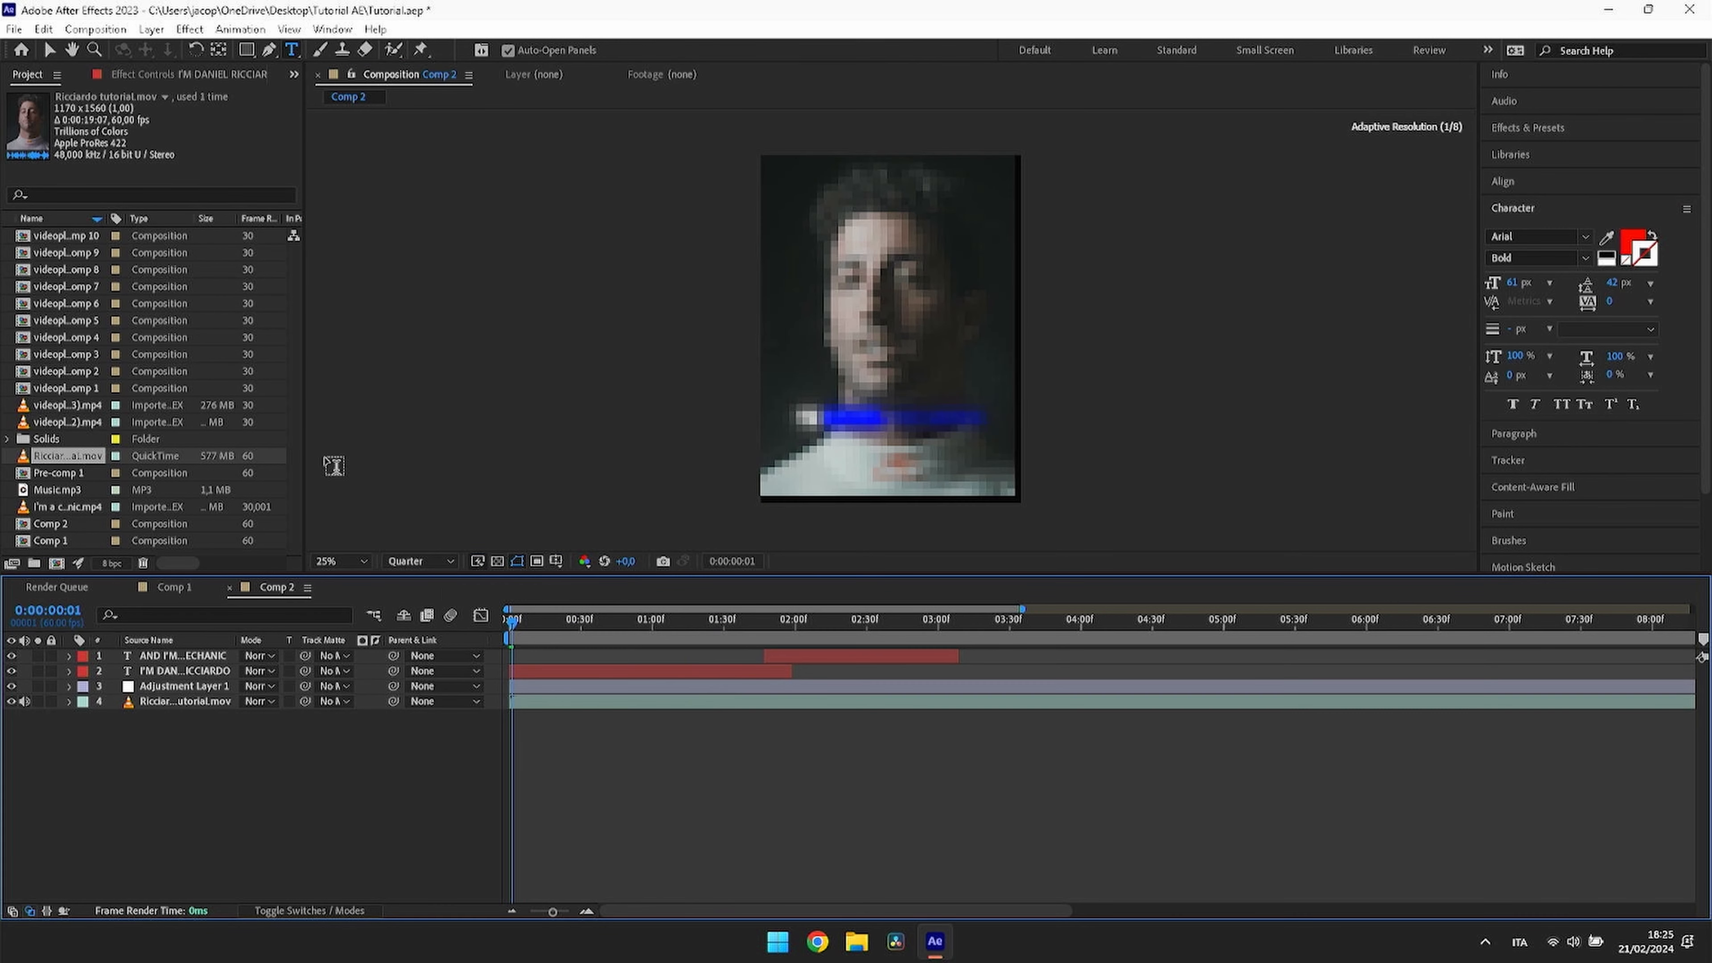
pyautogui.click(886, 333)
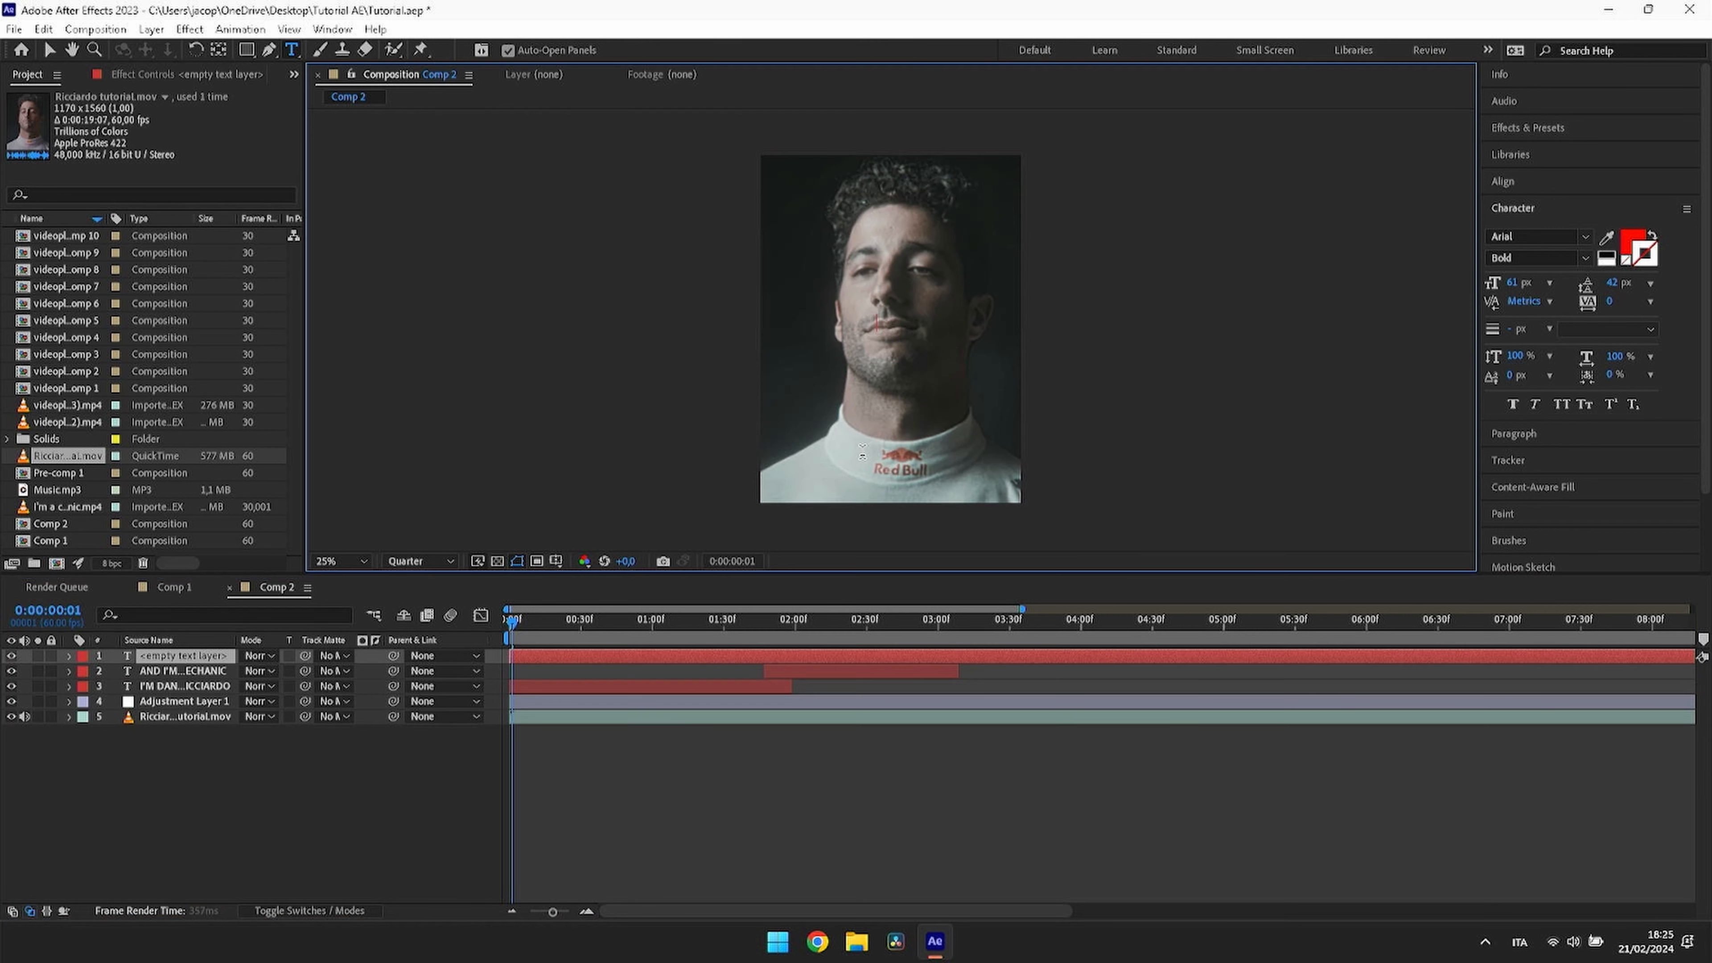
pyautogui.write('minghe_')
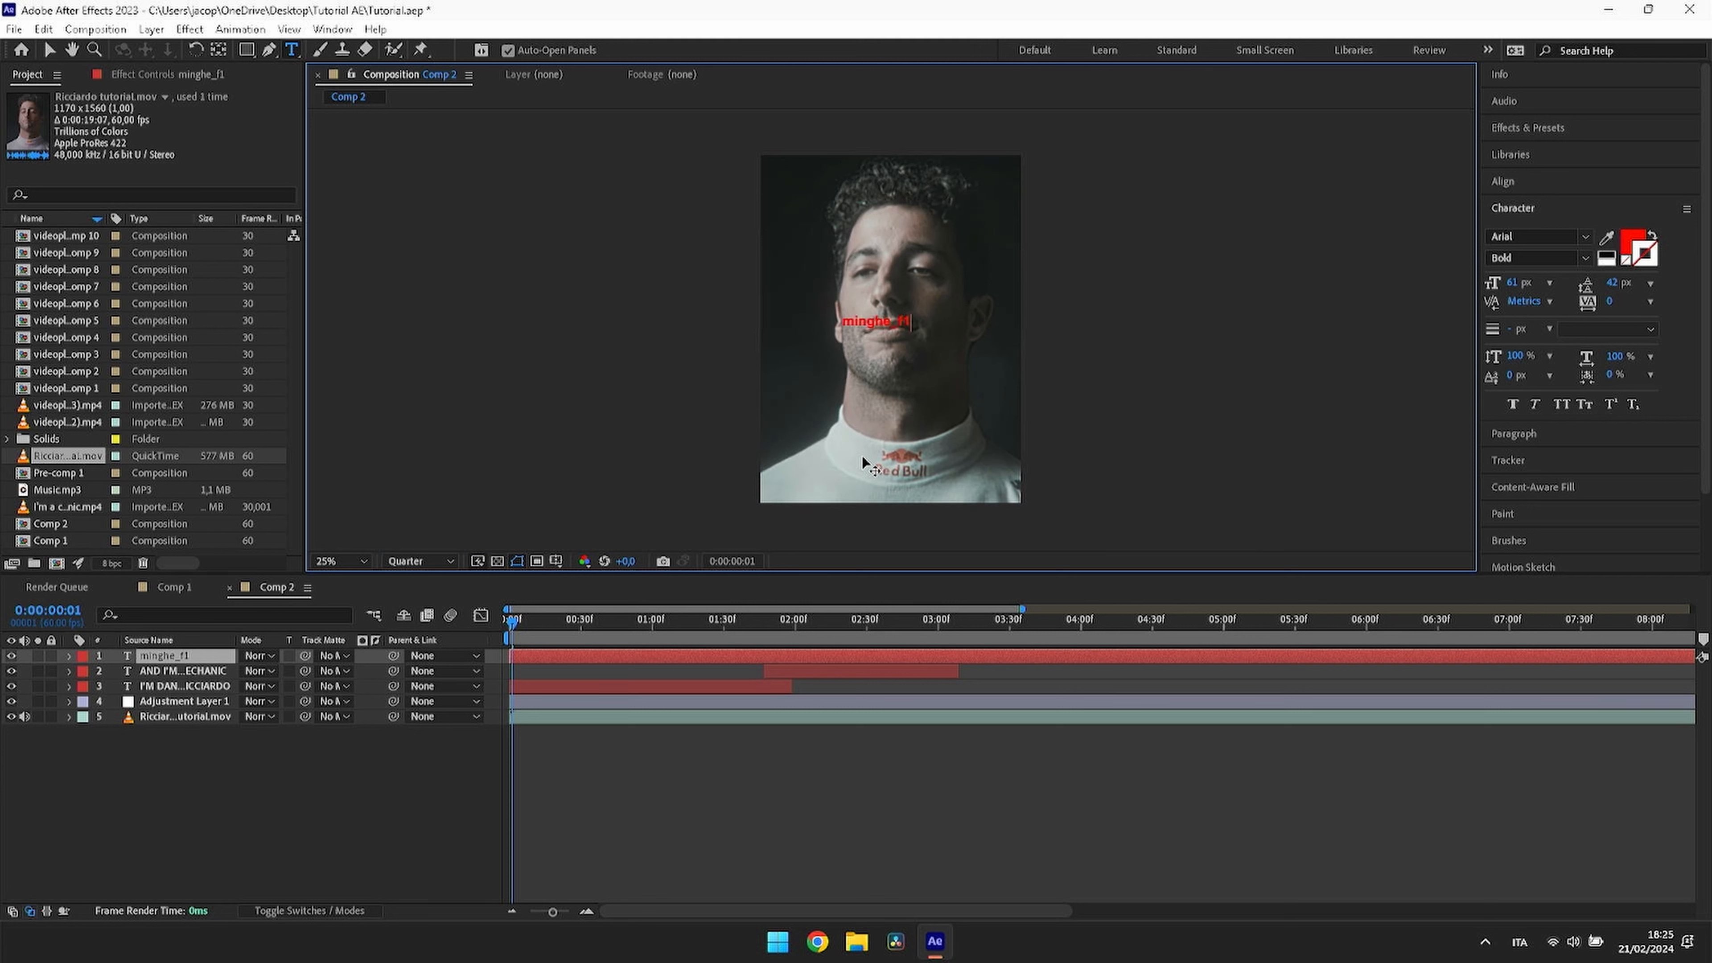
pyautogui.write('f1')
# Step: Set the "minghe_f1" text's horizontal scale to 85% and its fill colour to white
pyautogui.moveTo(918, 322); pyautogui.dragTo(789, 330)
pyautogui.click(1611, 283)
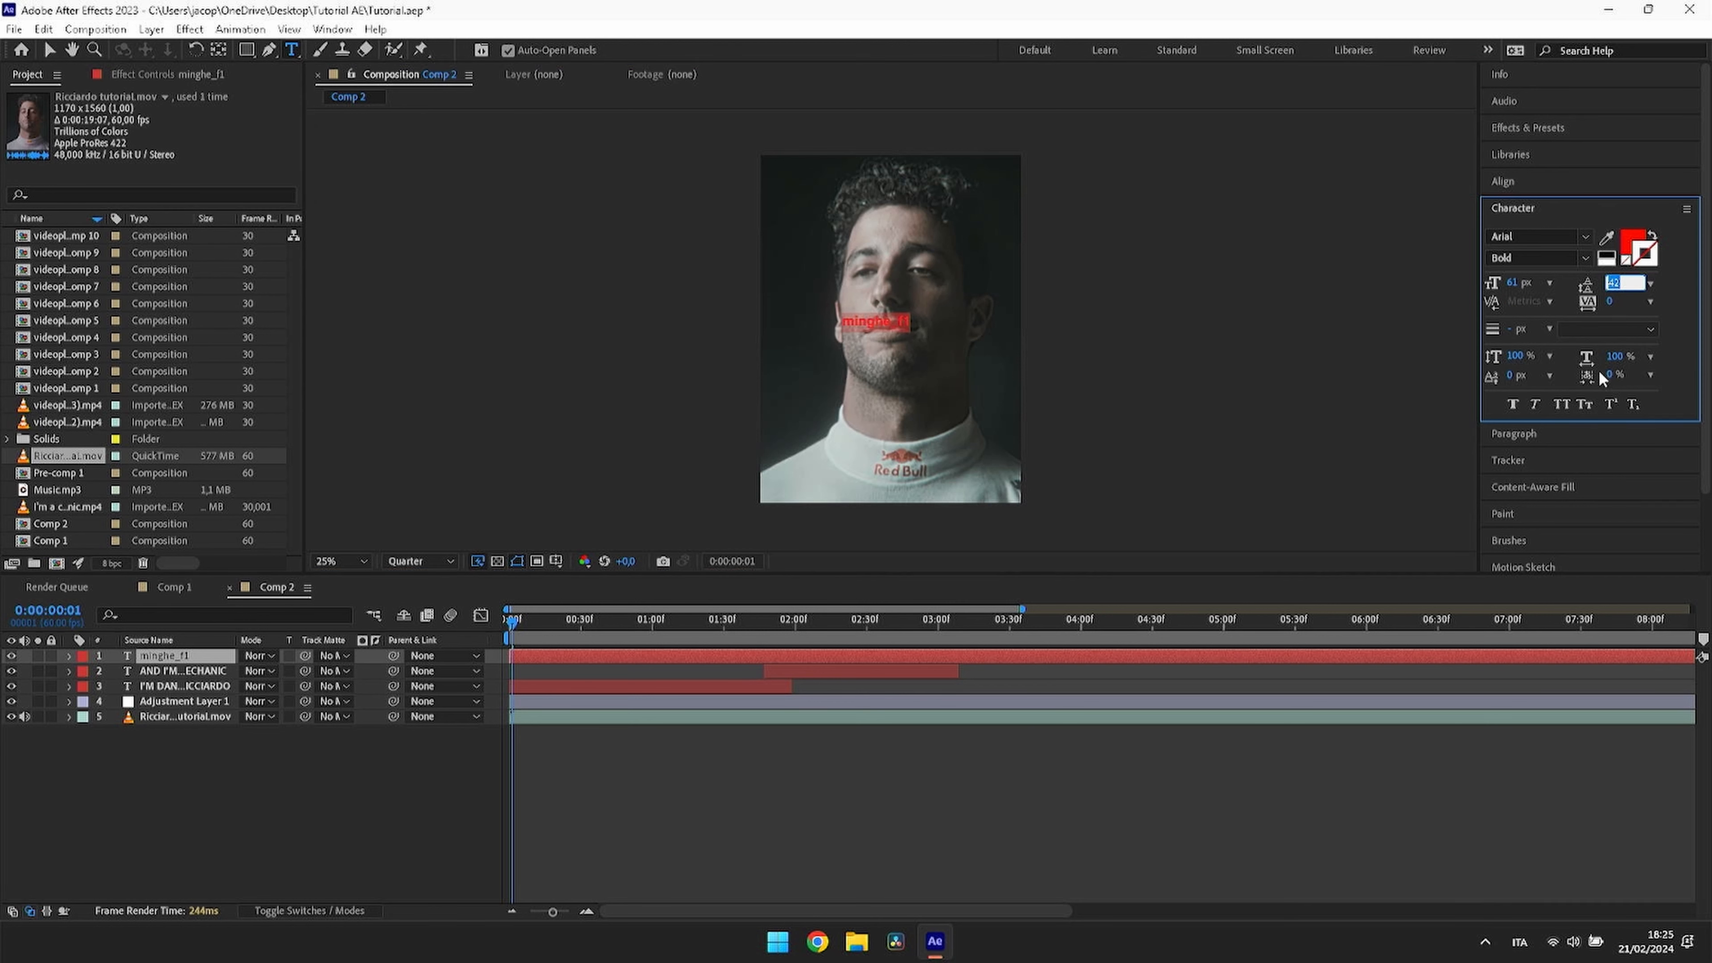
pyautogui.click(1615, 355)
pyautogui.write('85')
pyautogui.press('Return')
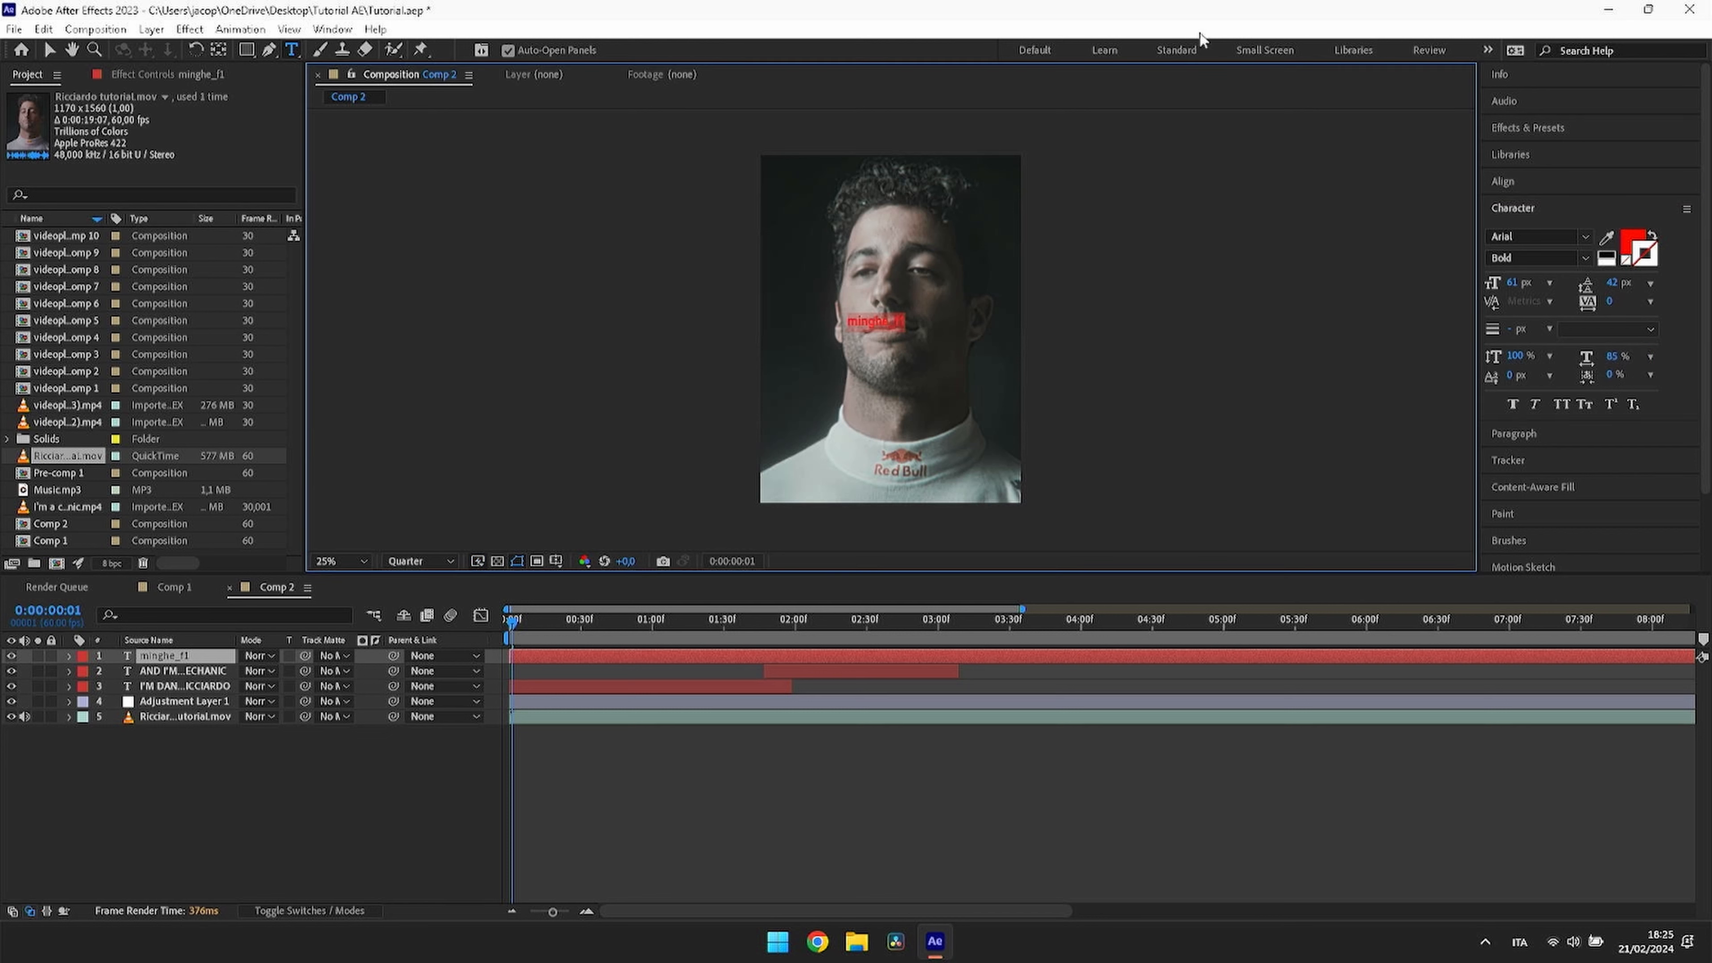
pyautogui.click(1631, 242)
pyautogui.click(644, 360)
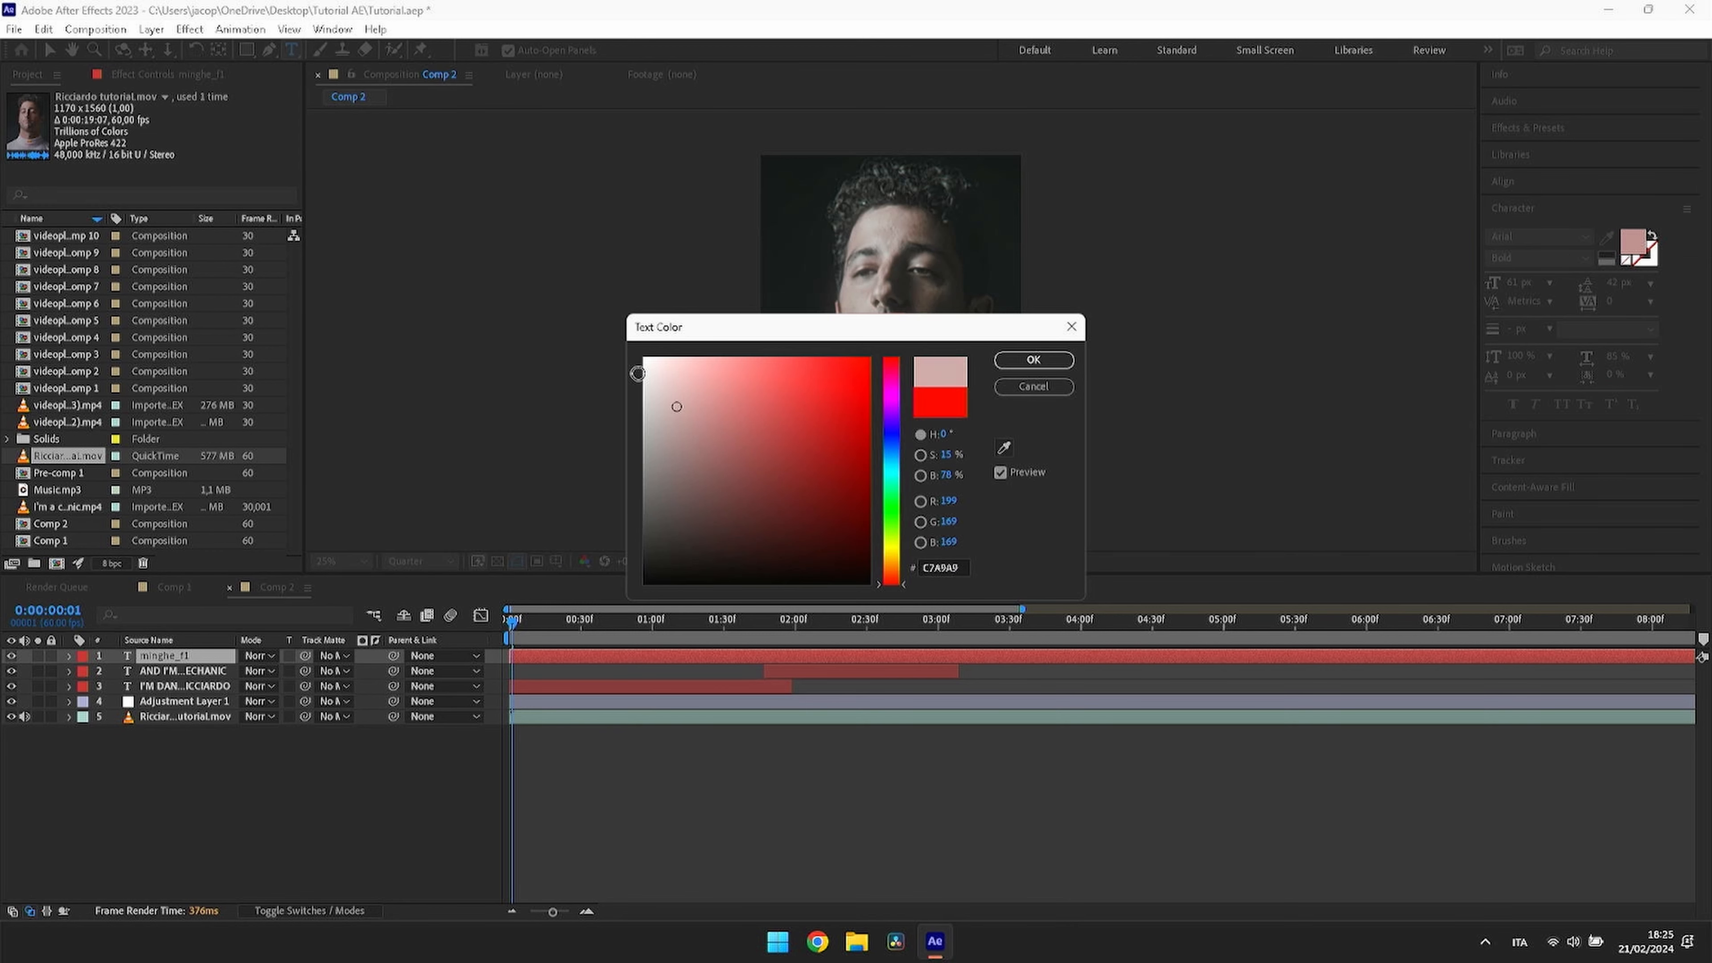
pyautogui.click(1034, 360)
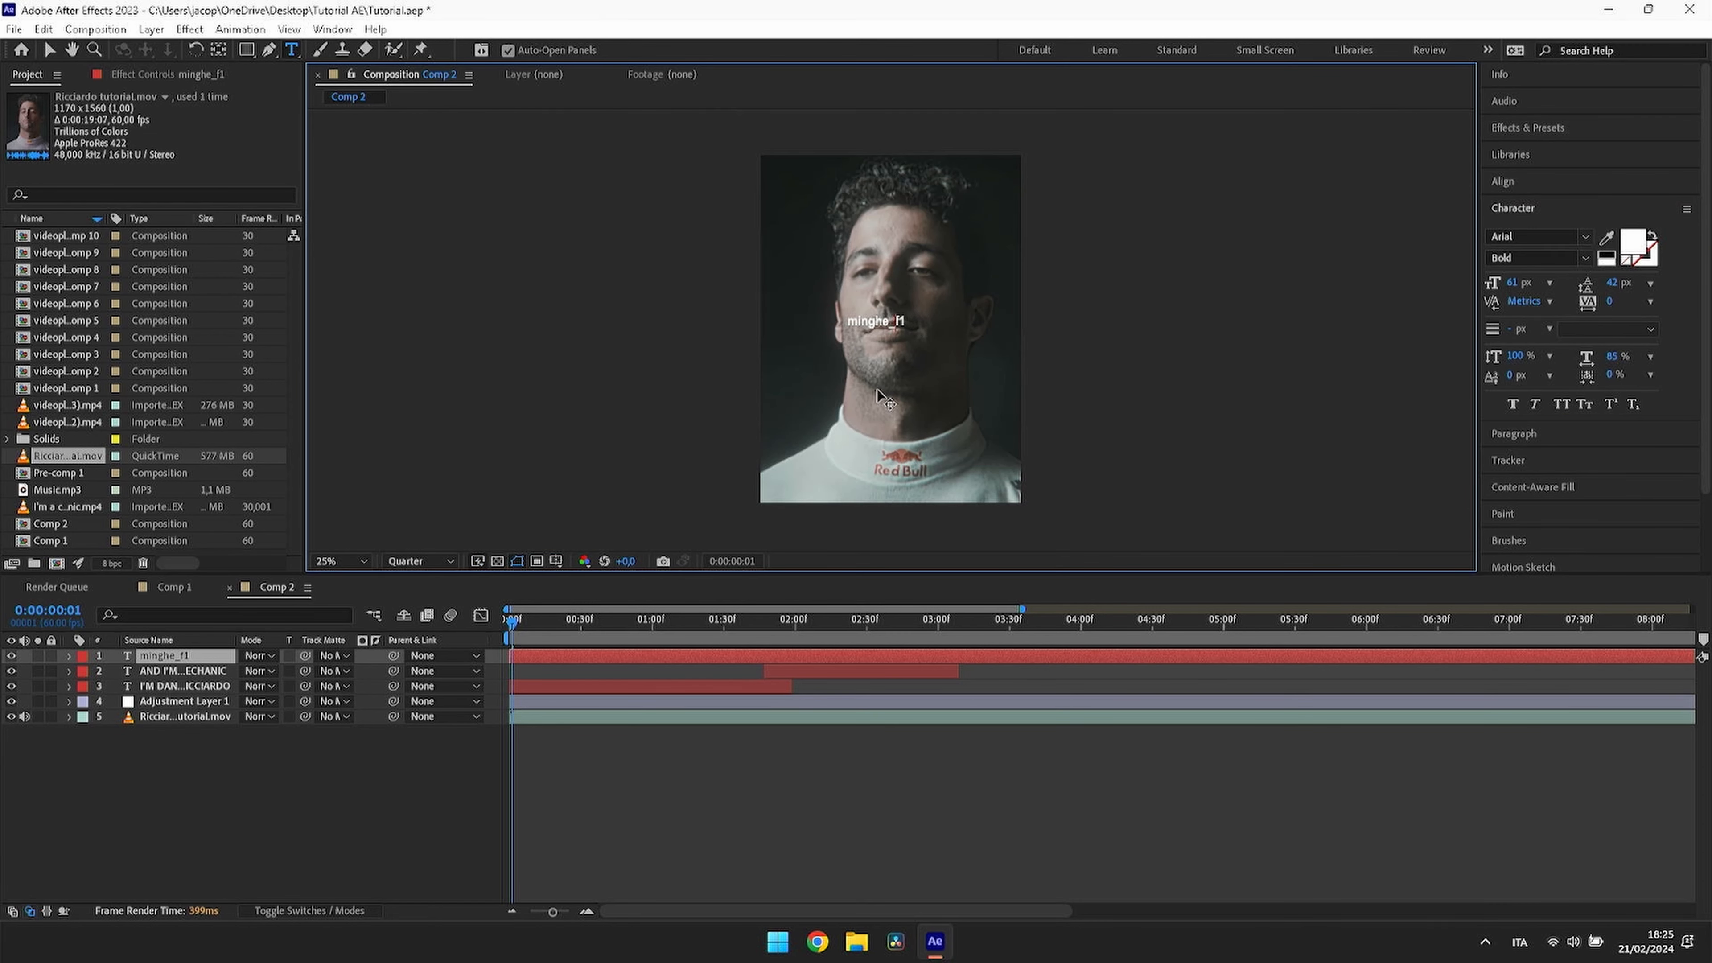
# Step: Centre the "minghe_f1" text horizontally in the composition and lower it onto the collar, just above the Red Bull logo
pyautogui.click(765, 649)
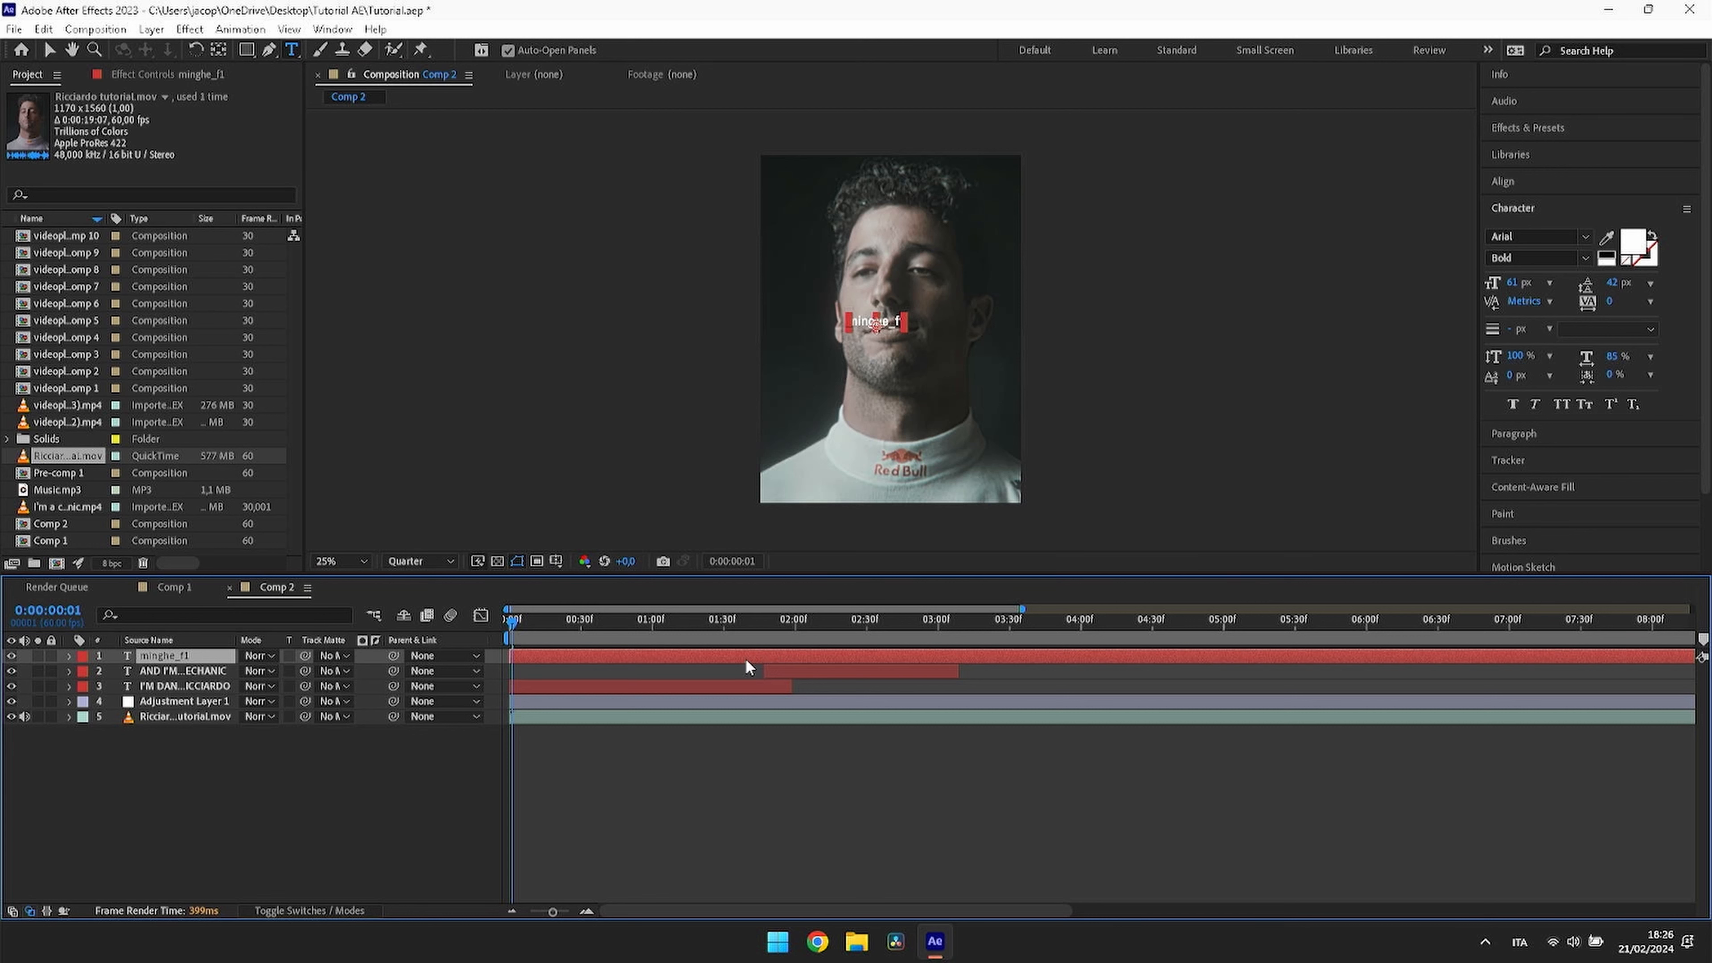
pyautogui.press('p')
pyautogui.moveTo(294, 675); pyautogui.dragTo(673, 659)
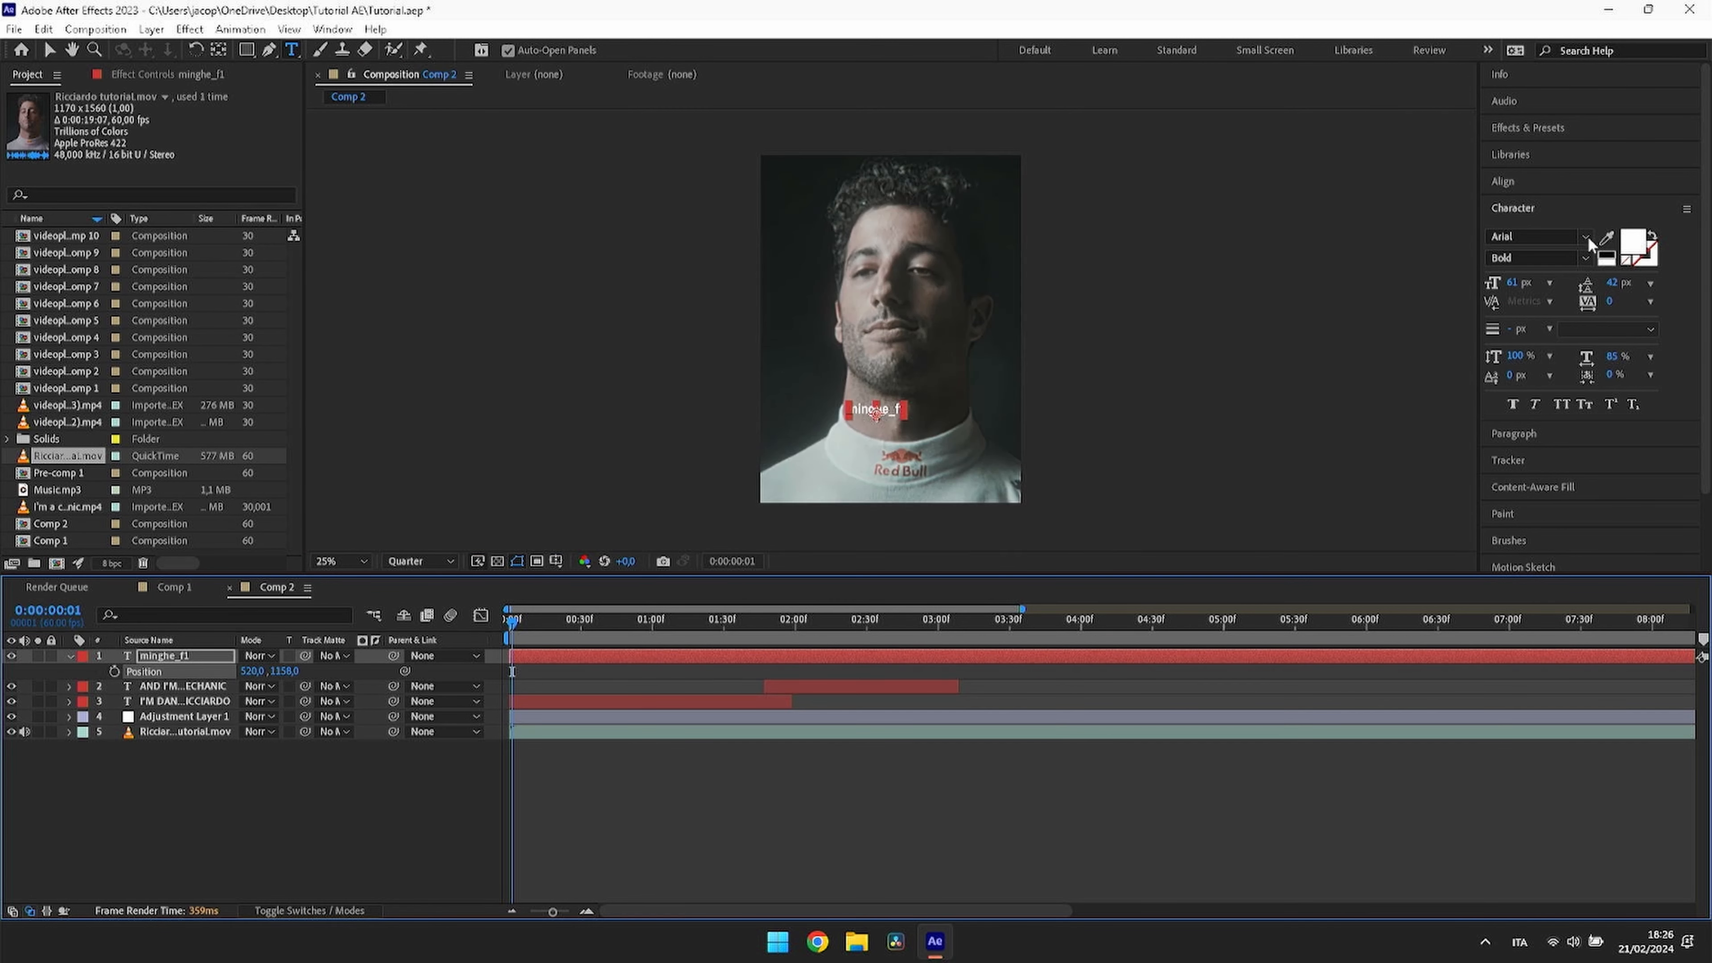
pyautogui.click(1506, 177)
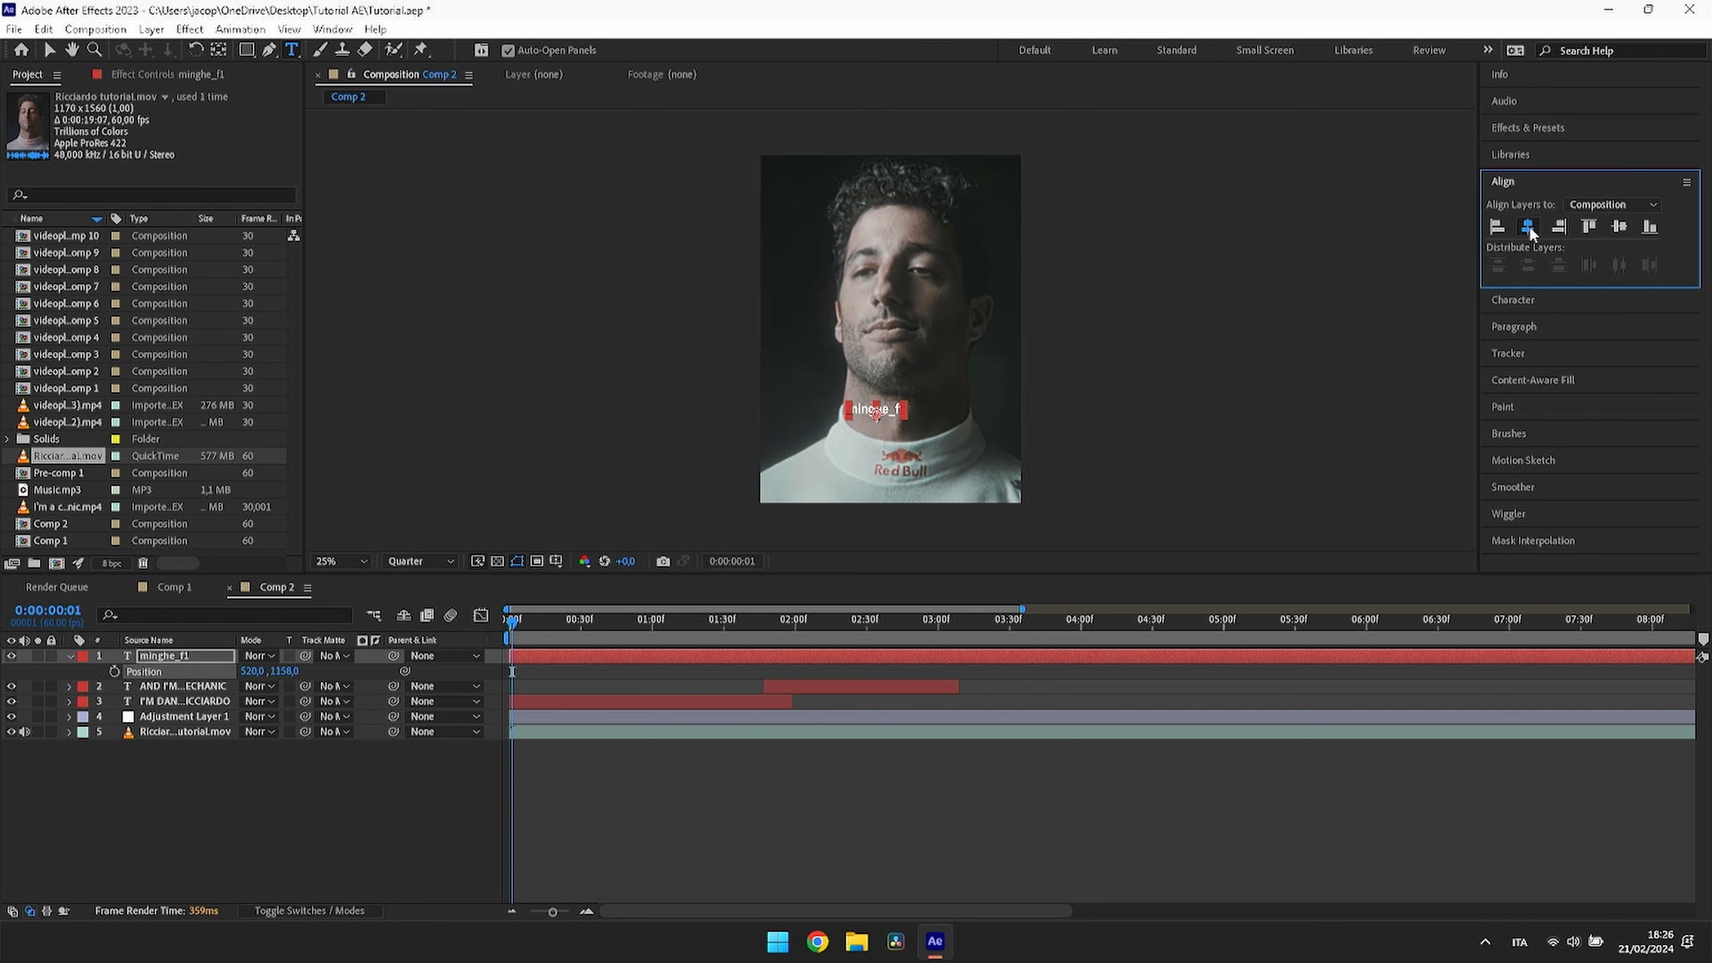
pyautogui.click(1528, 226)
pyautogui.moveTo(279, 671); pyautogui.dragTo(403, 701)
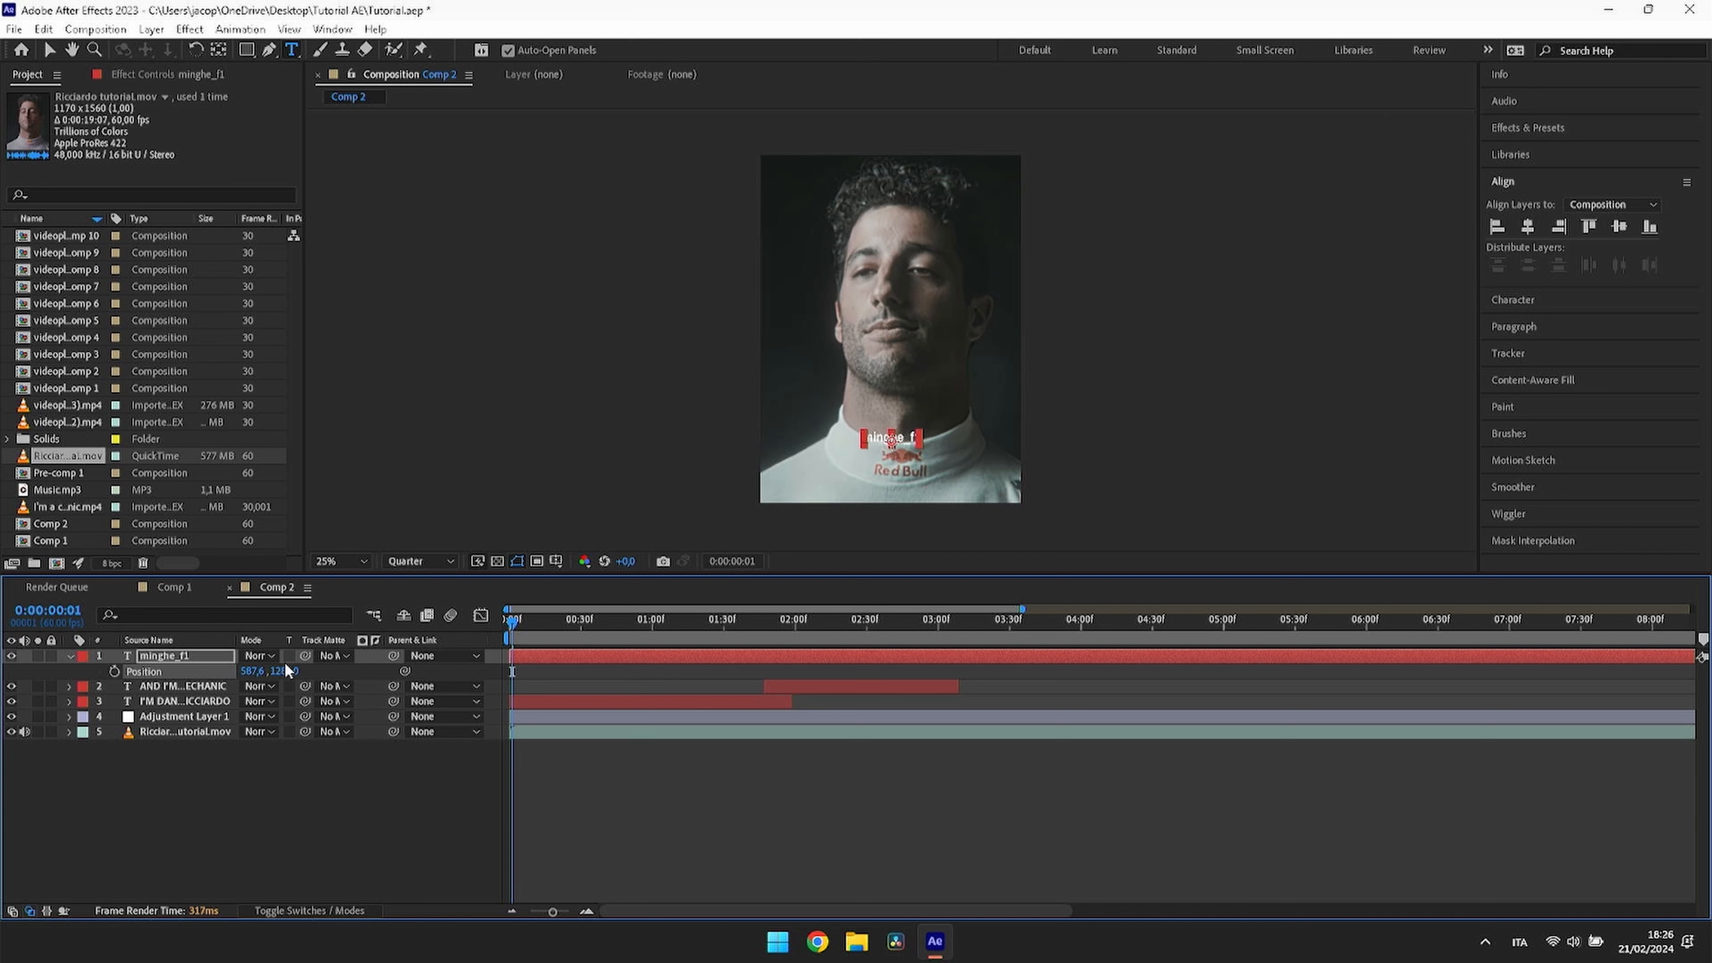
pyautogui.moveTo(294, 674); pyautogui.dragTo(283, 673)
# Step: Enlarge the "minghe_f1" text slightly with uniform scaling and set its vertical position to 1275
pyautogui.press('s')
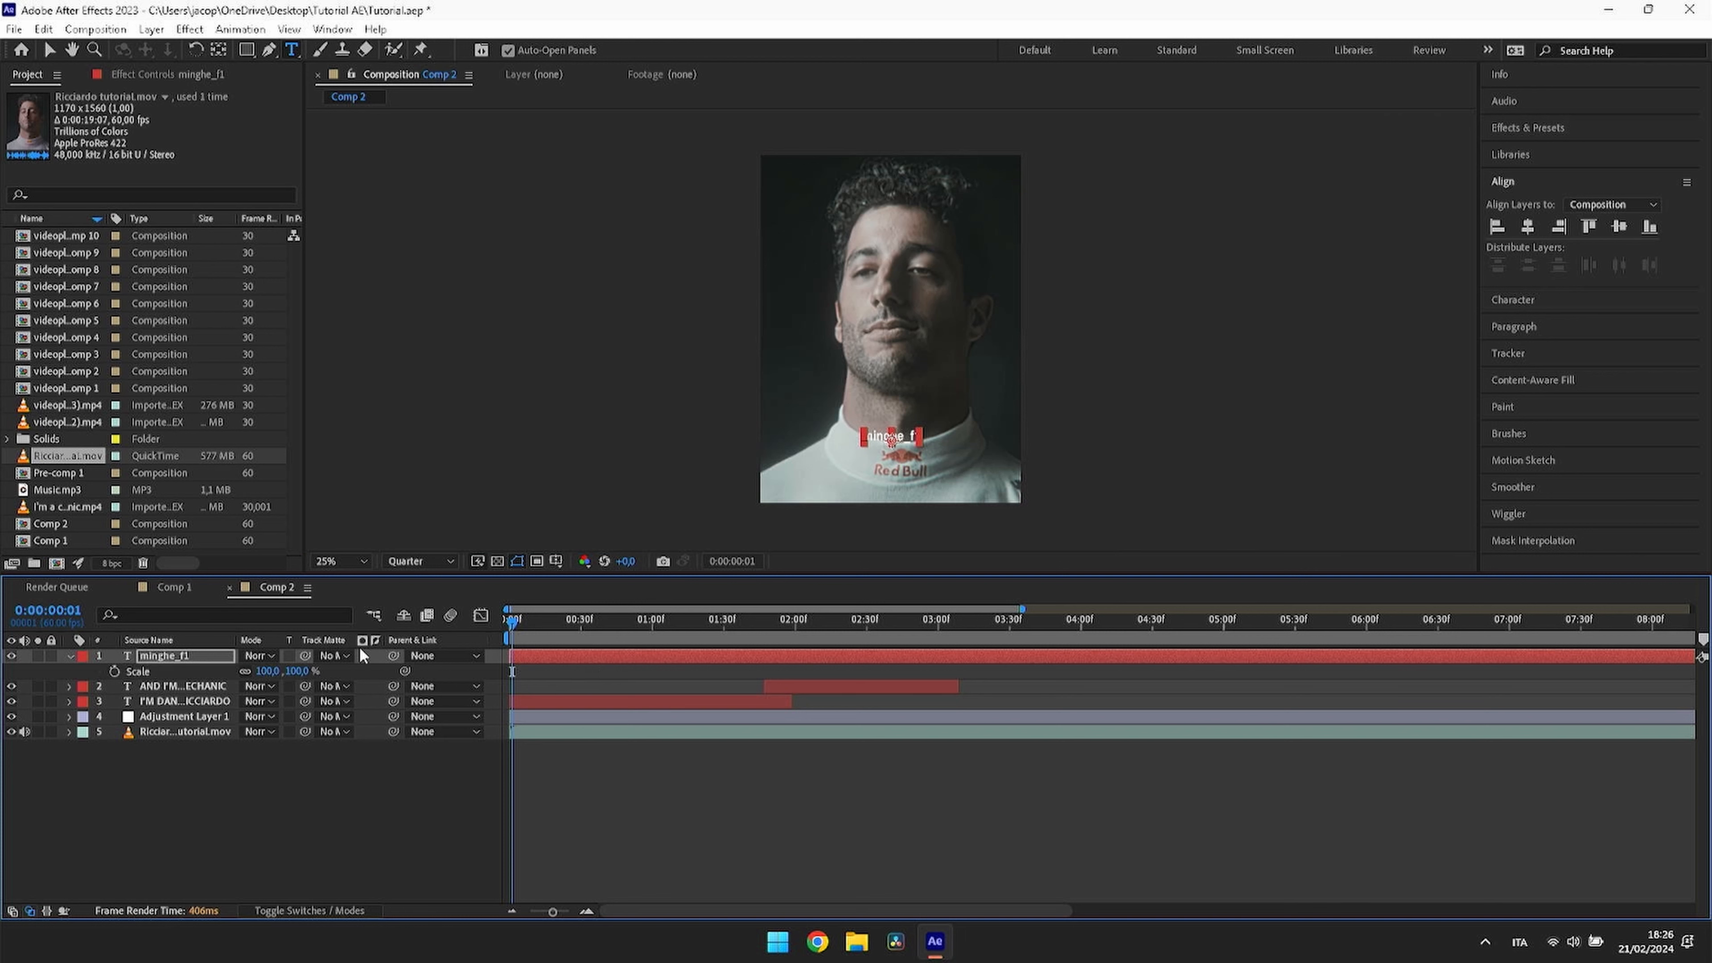
pyautogui.moveTo(292, 672); pyautogui.dragTo(314, 661)
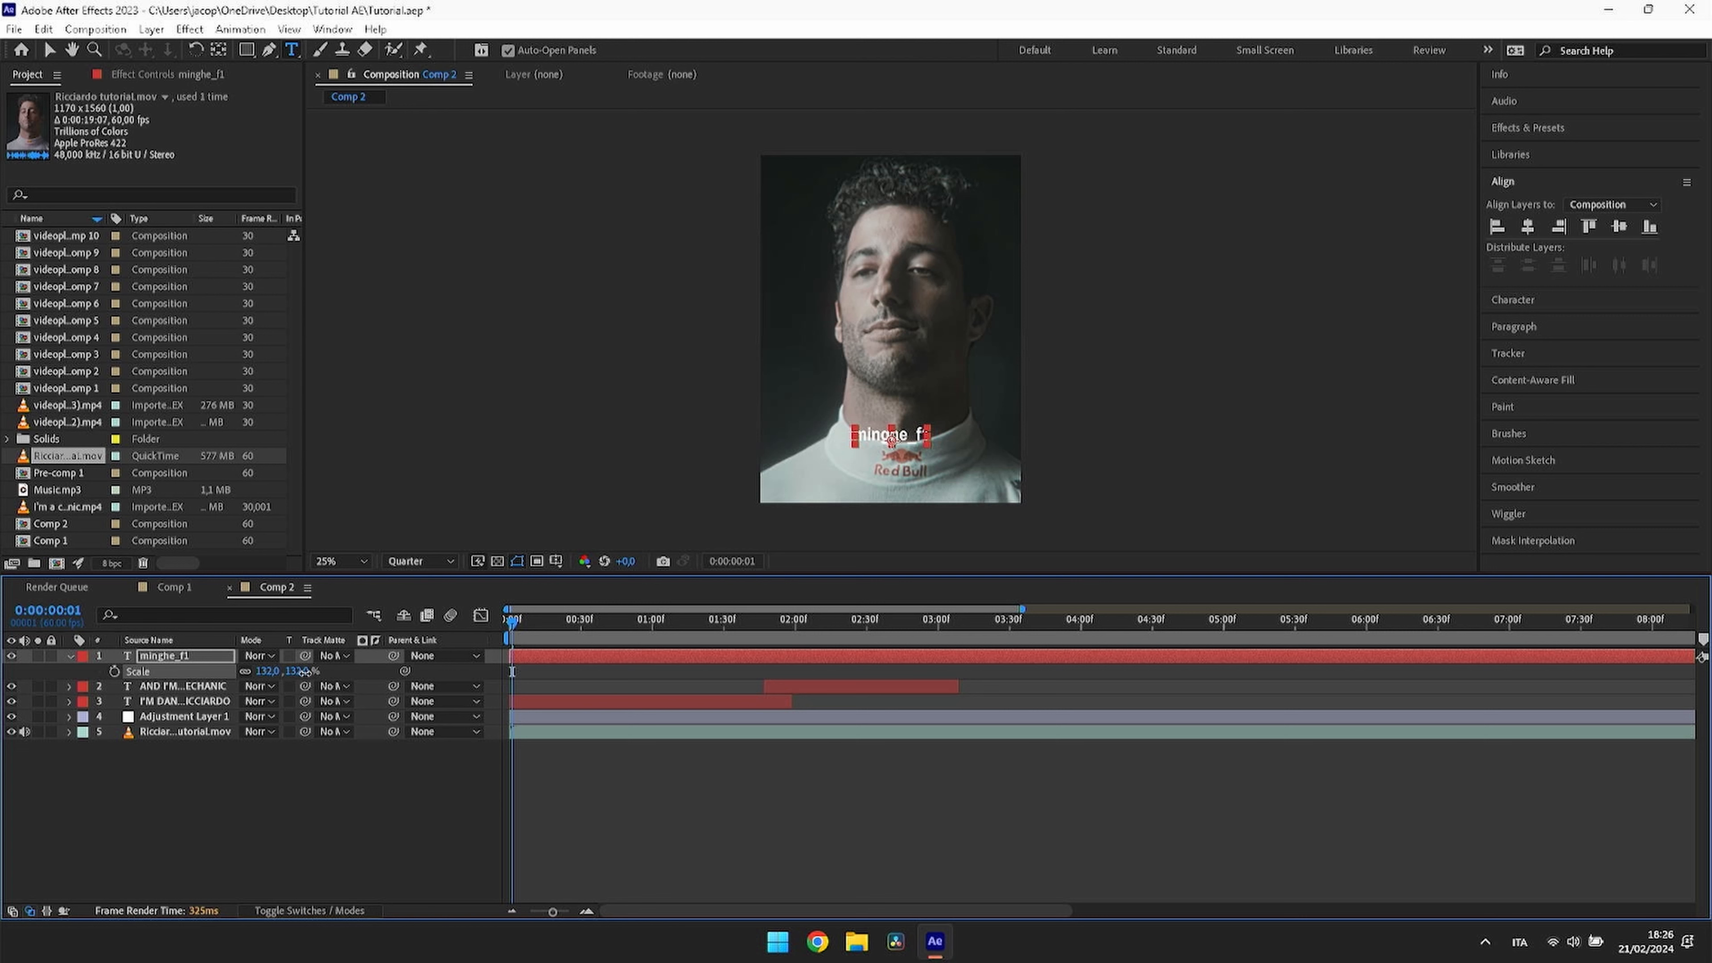
pyautogui.moveTo(305, 671); pyautogui.dragTo(299, 671)
pyautogui.press('p')
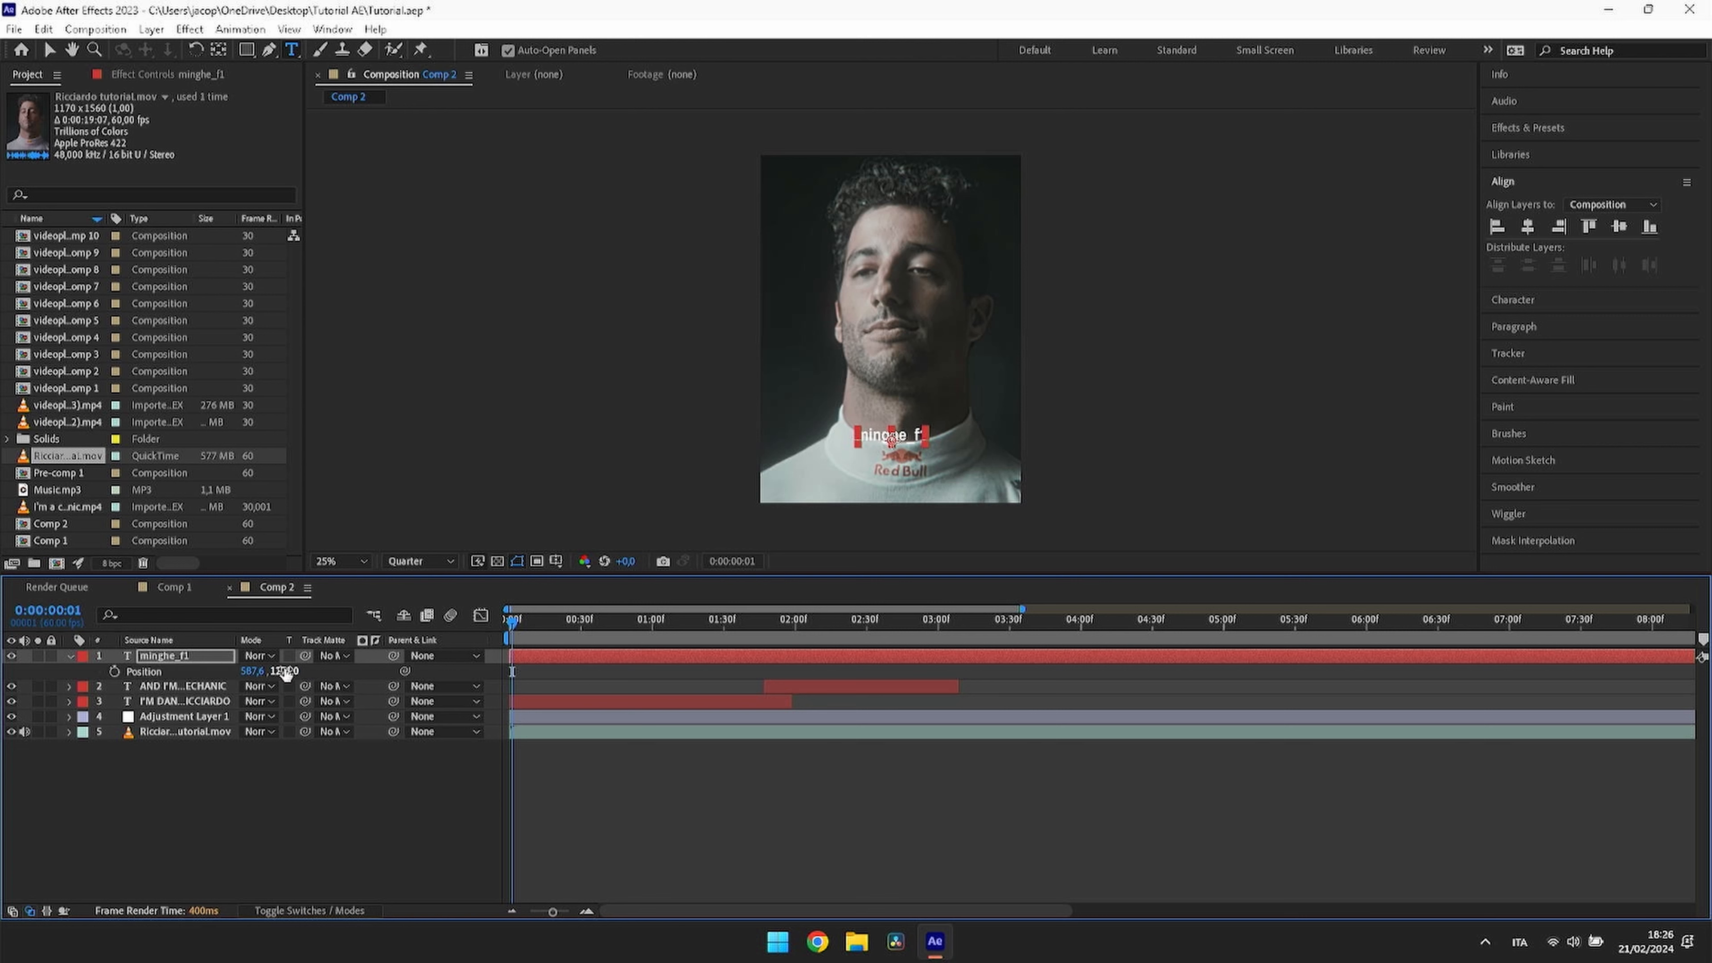
pyautogui.click(702, 813)
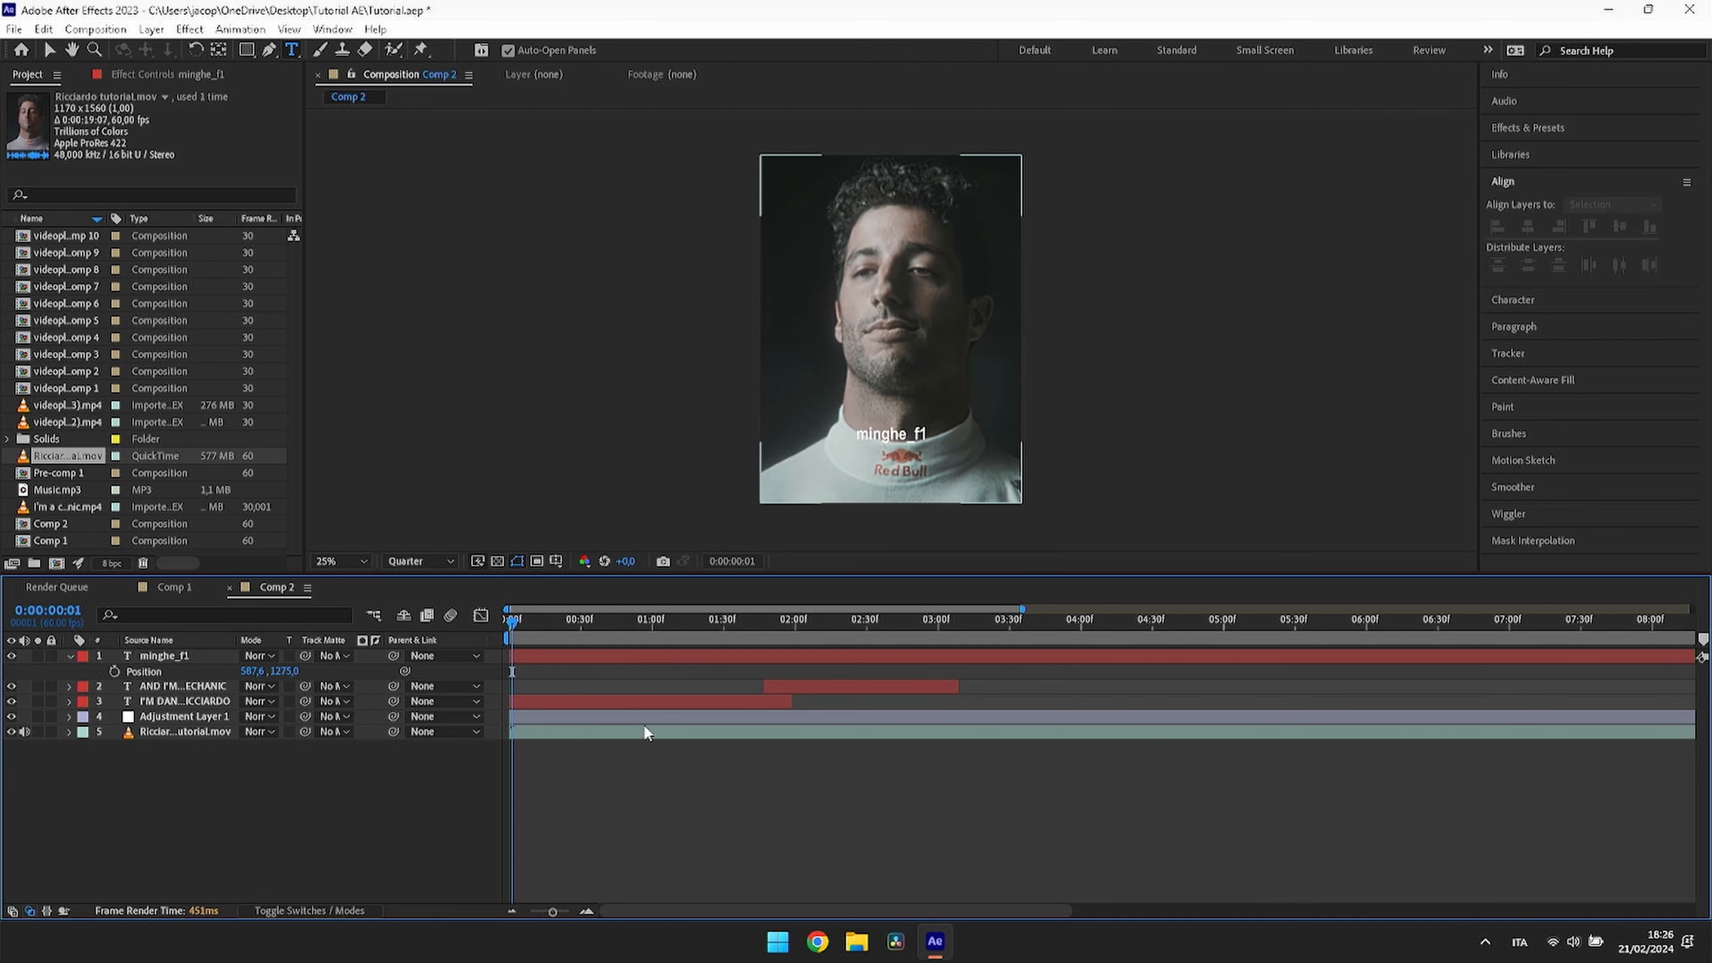
# Step: Apply the "watermark text.ffx" animation preset from the After Effects 2023 > User Presets folder to the "minghe_f1" layer
pyautogui.click(634, 655)
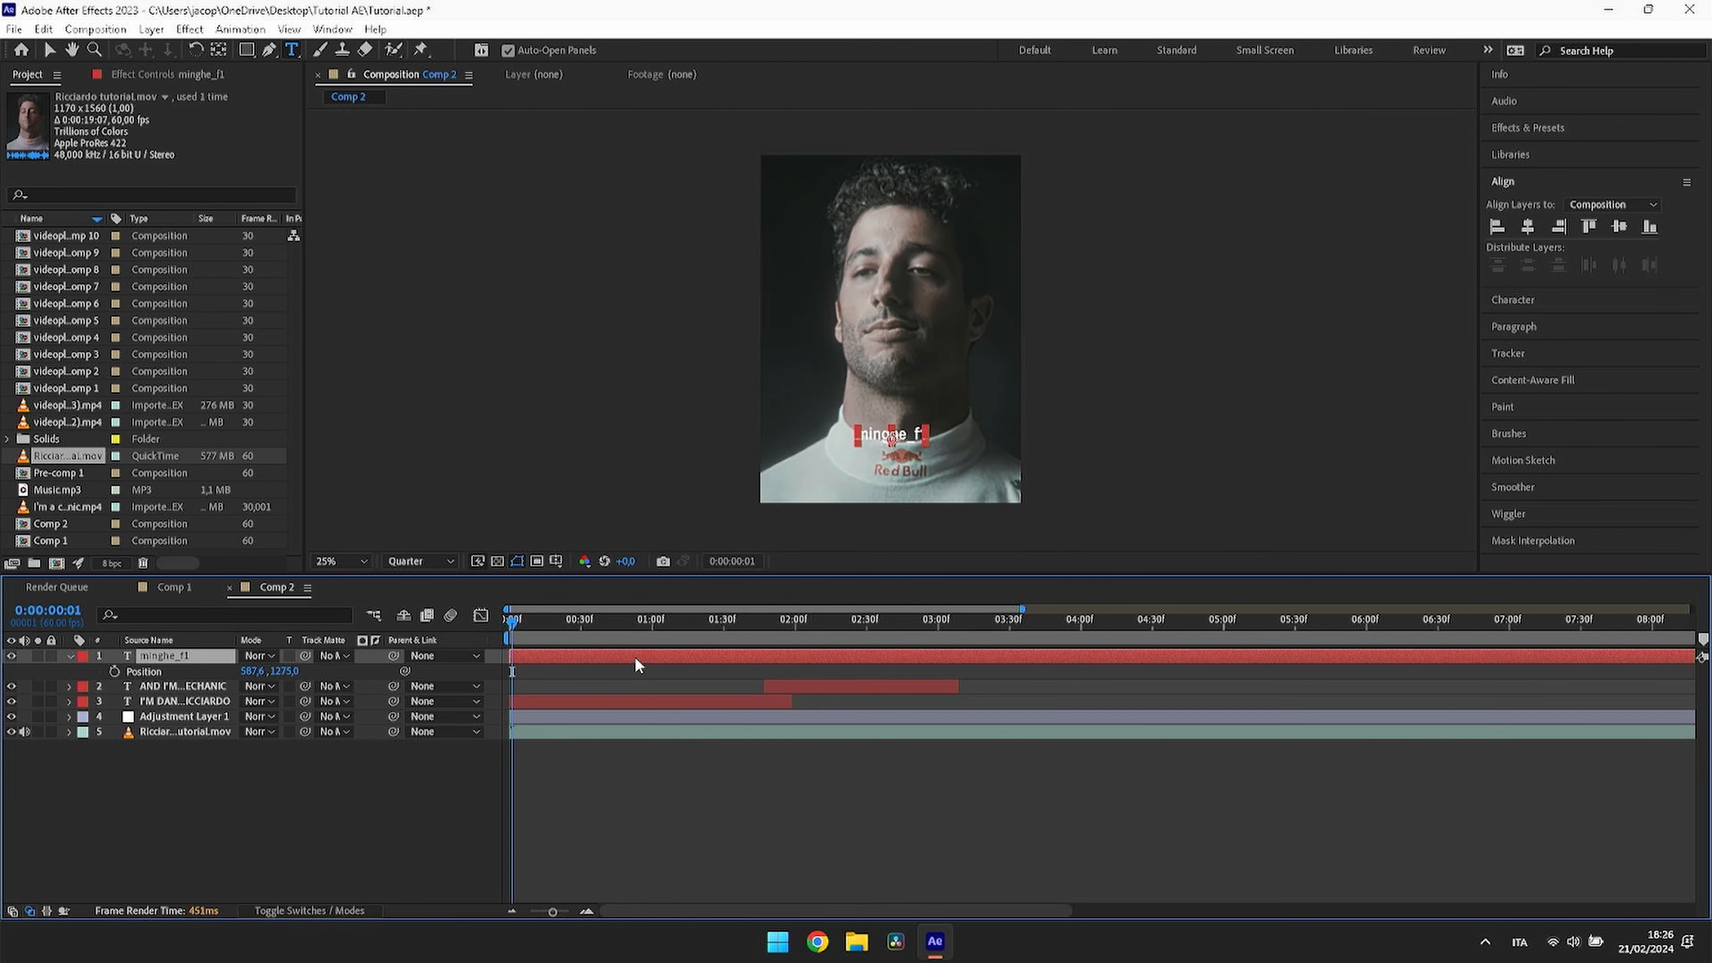
pyautogui.click(244, 30)
pyautogui.click(268, 66)
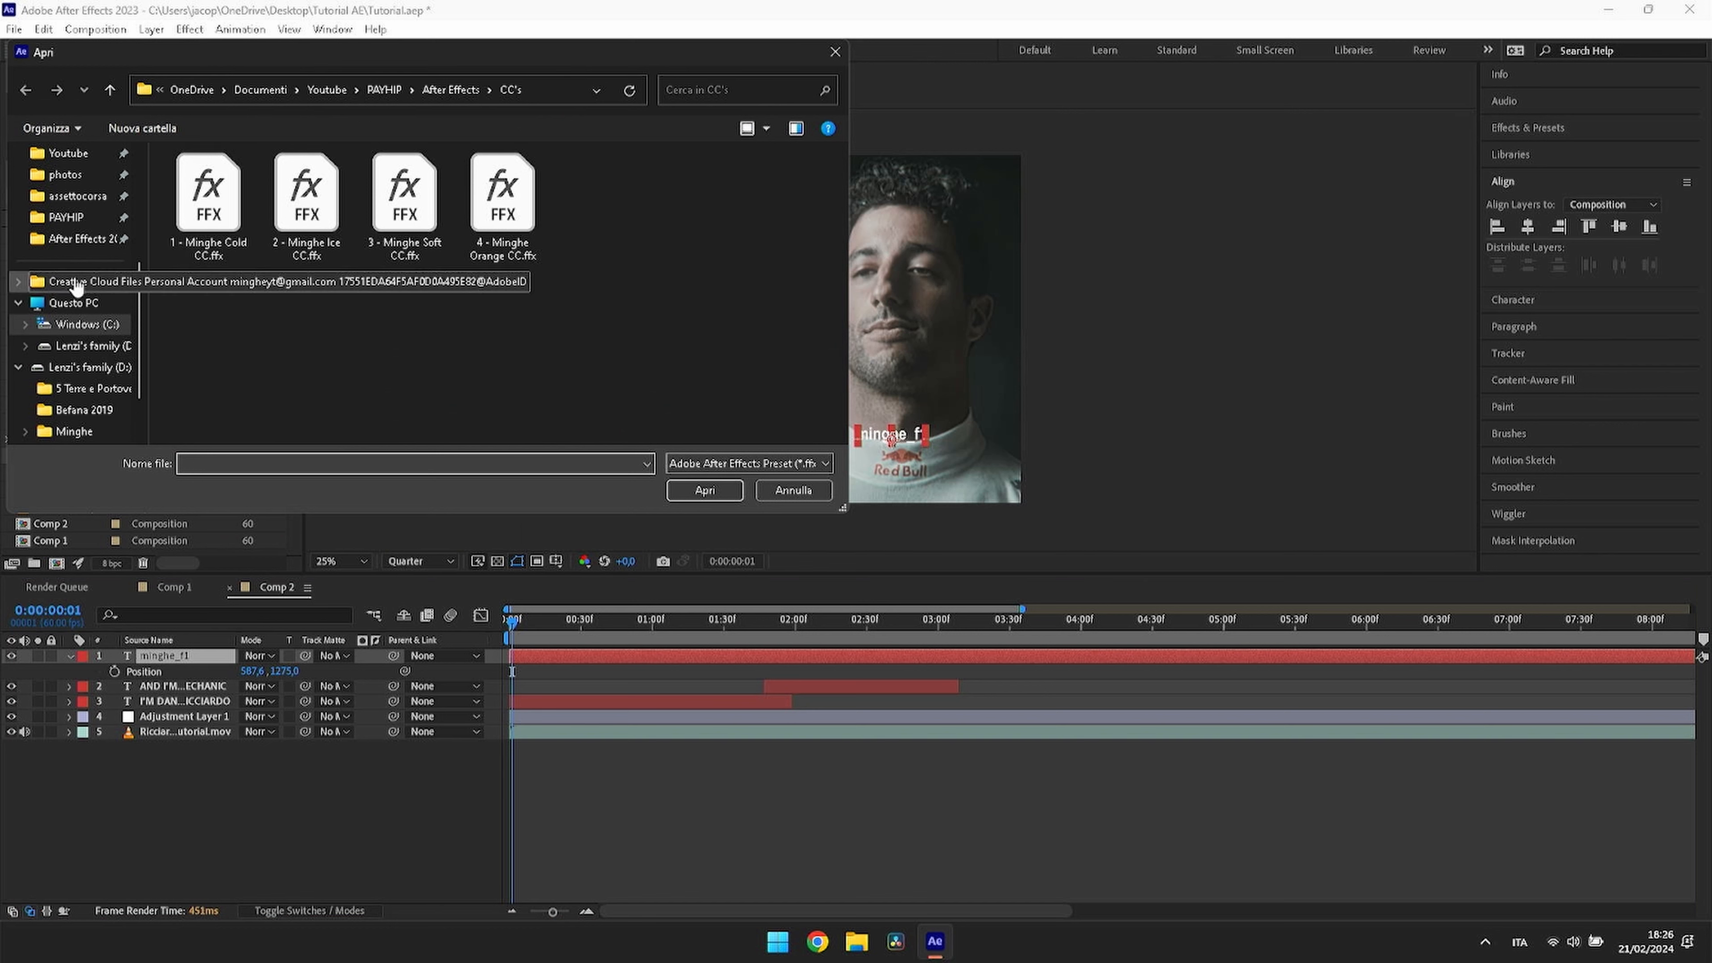
pyautogui.click(82, 238)
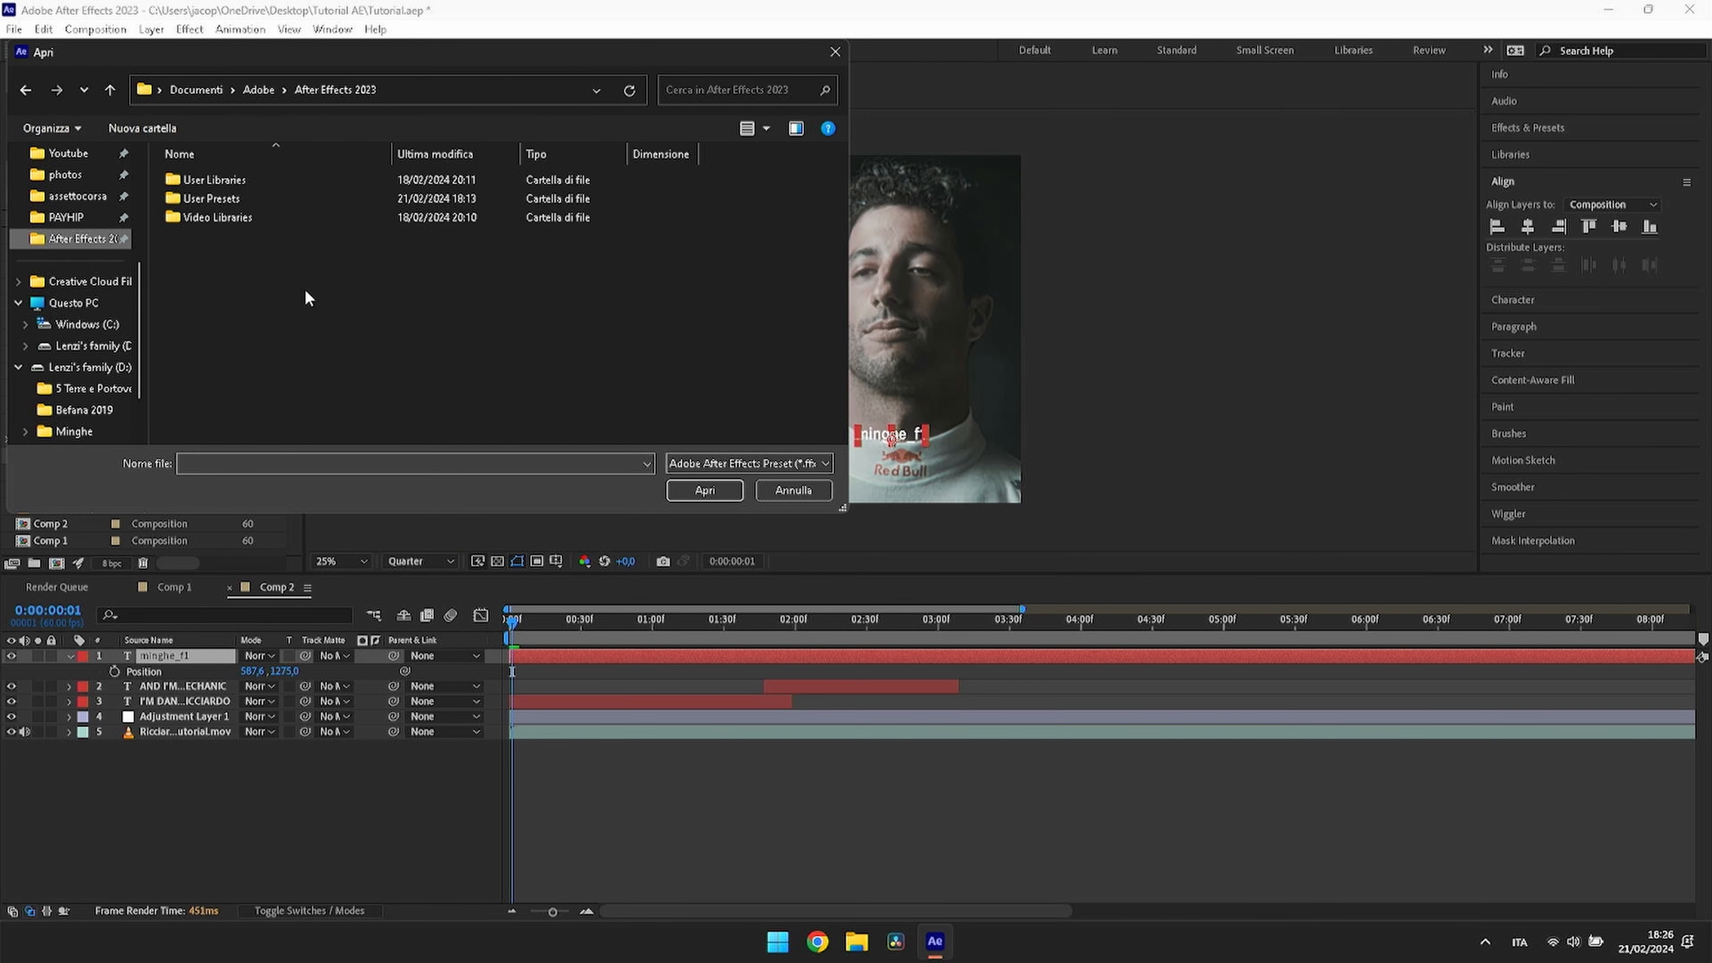
pyautogui.doubleClick(208, 199)
pyautogui.scroll(-5, 344, 284)
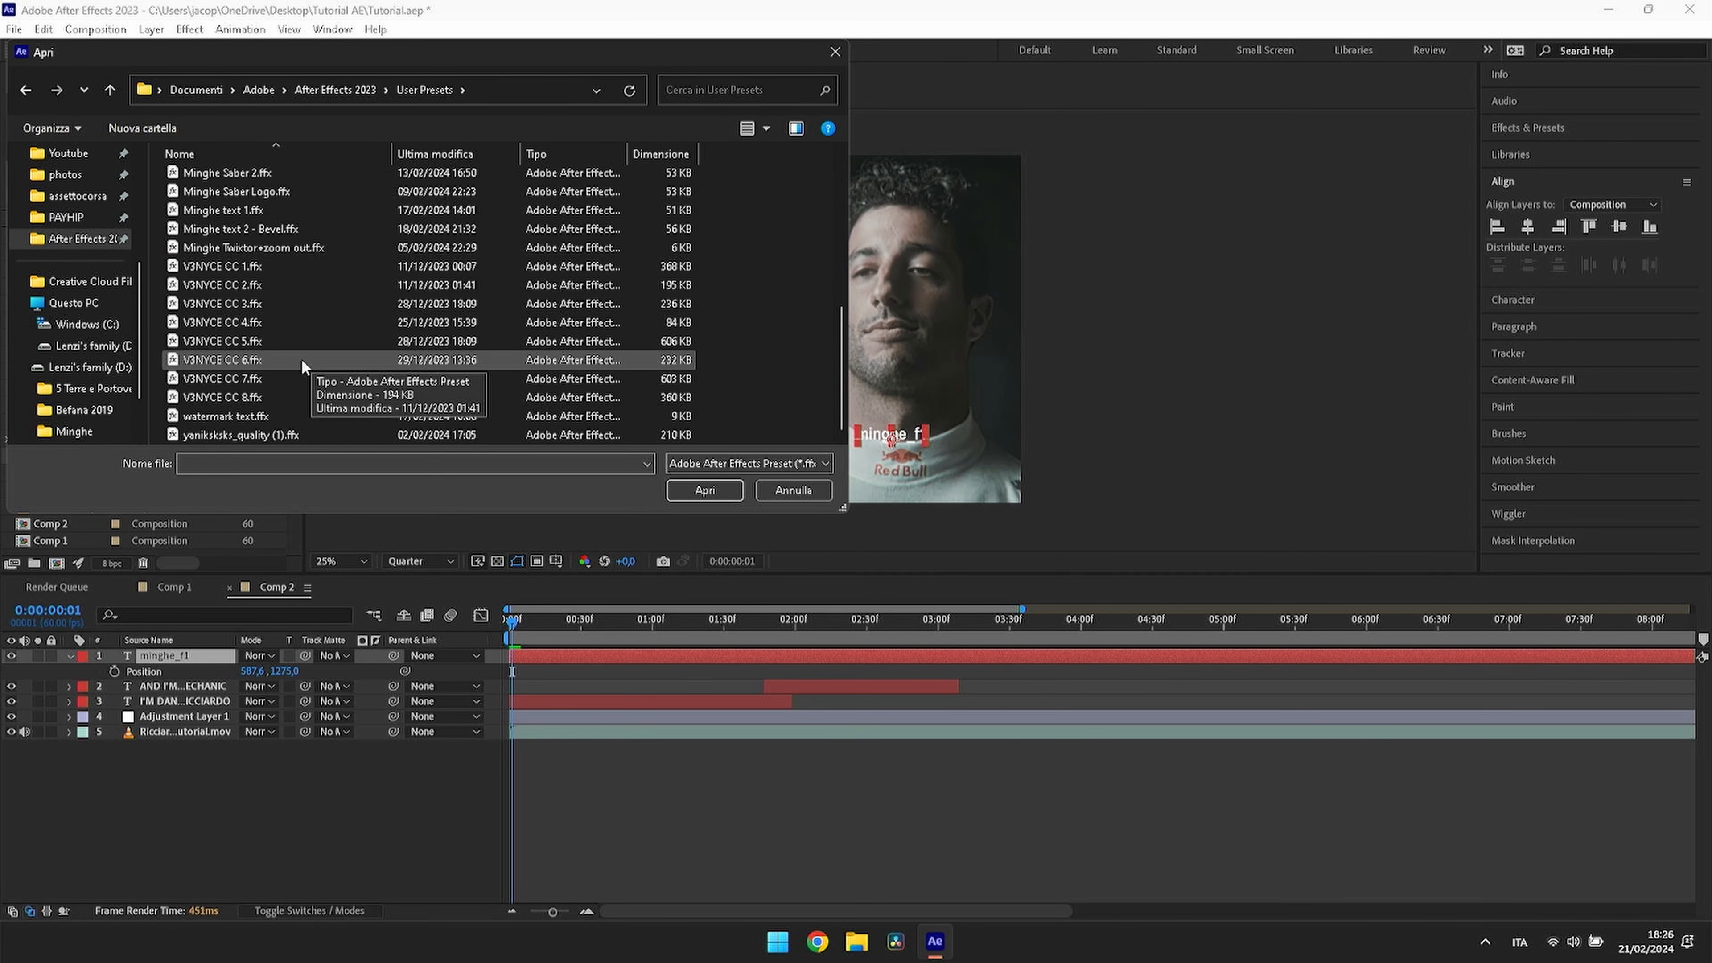
pyautogui.click(246, 415)
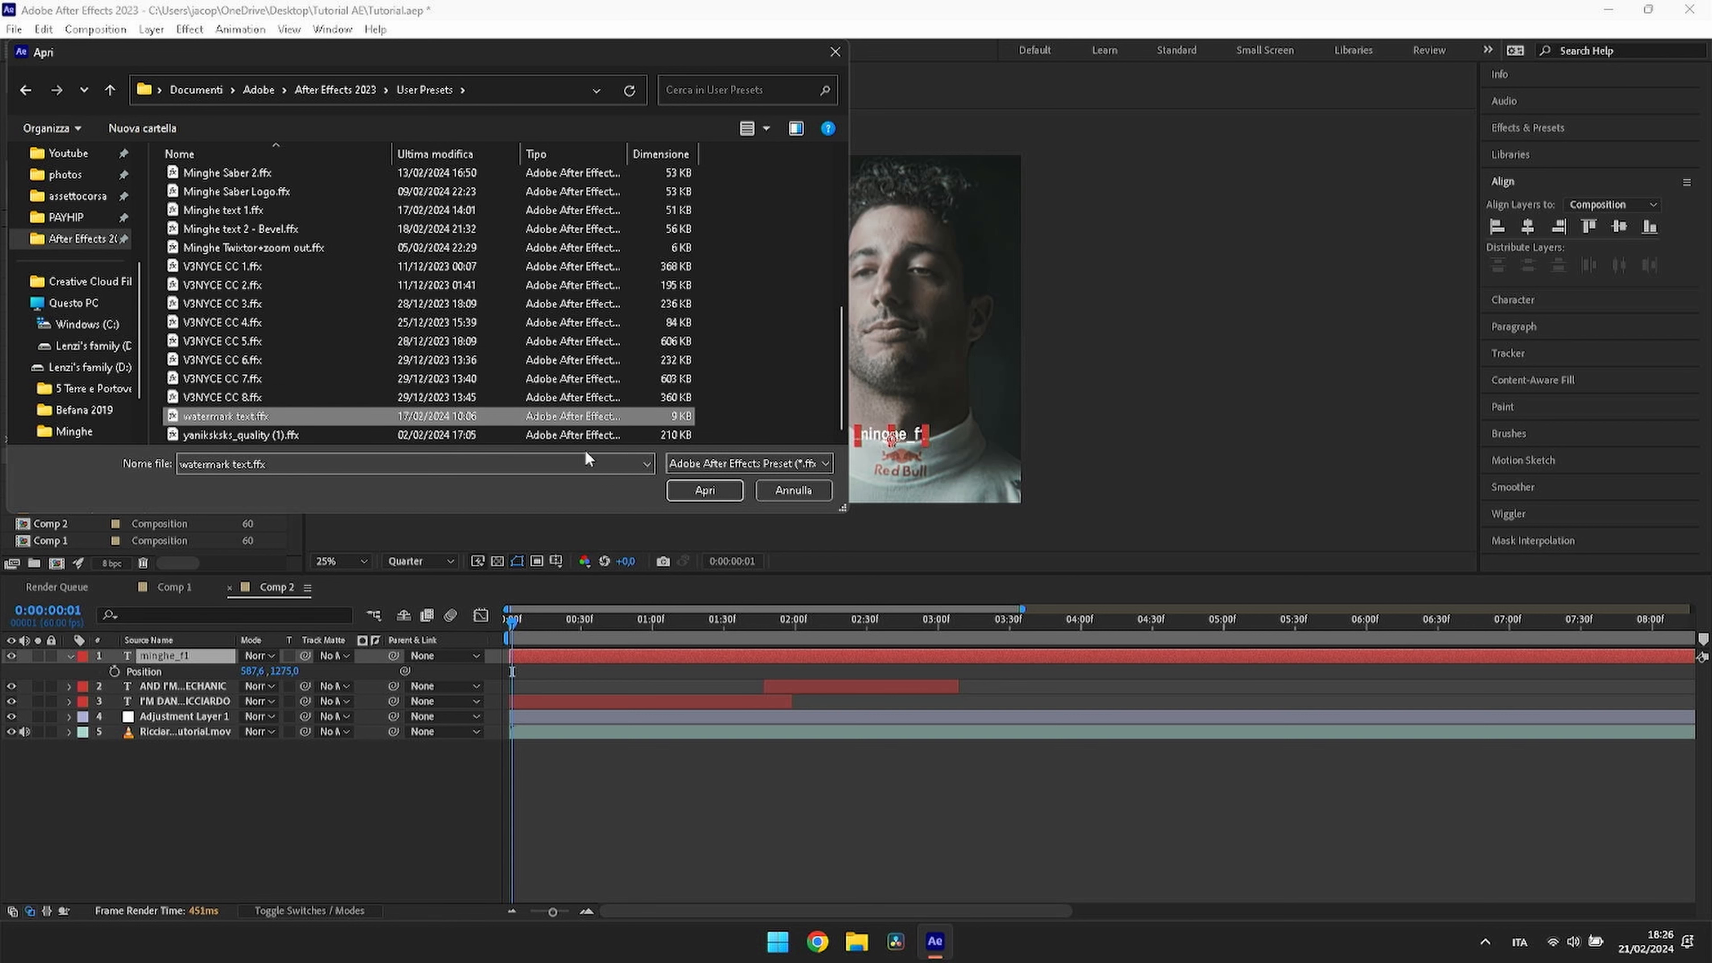
pyautogui.click(697, 487)
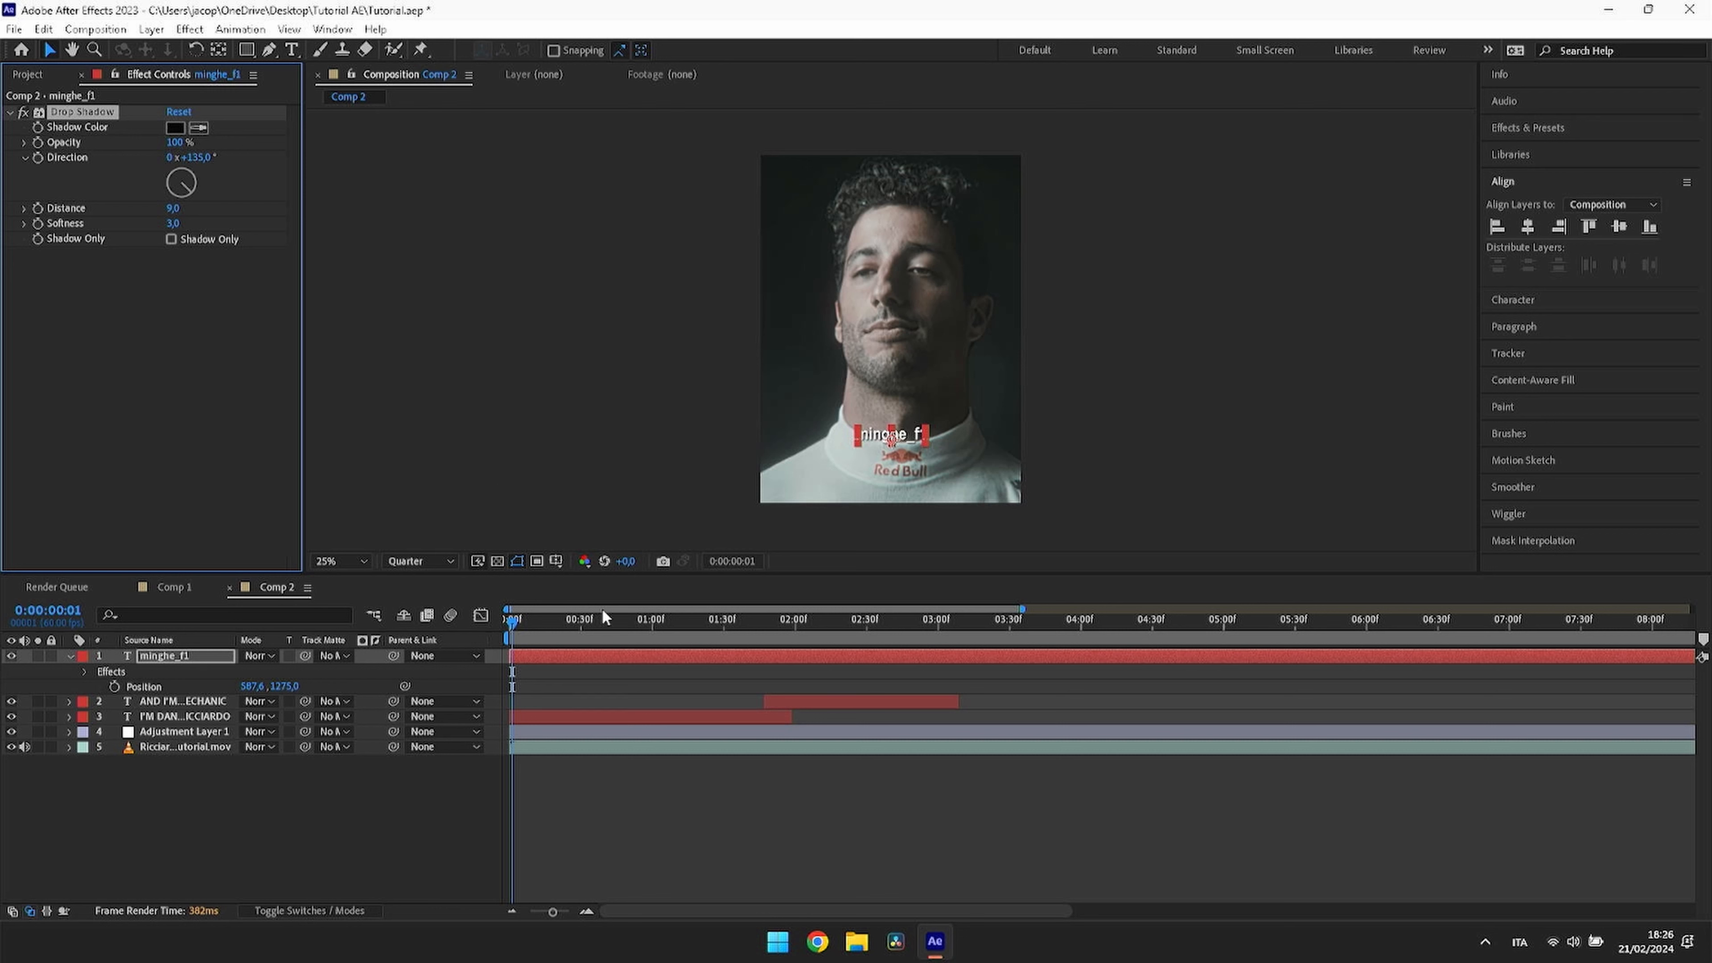
pyautogui.rightClick(586, 654)
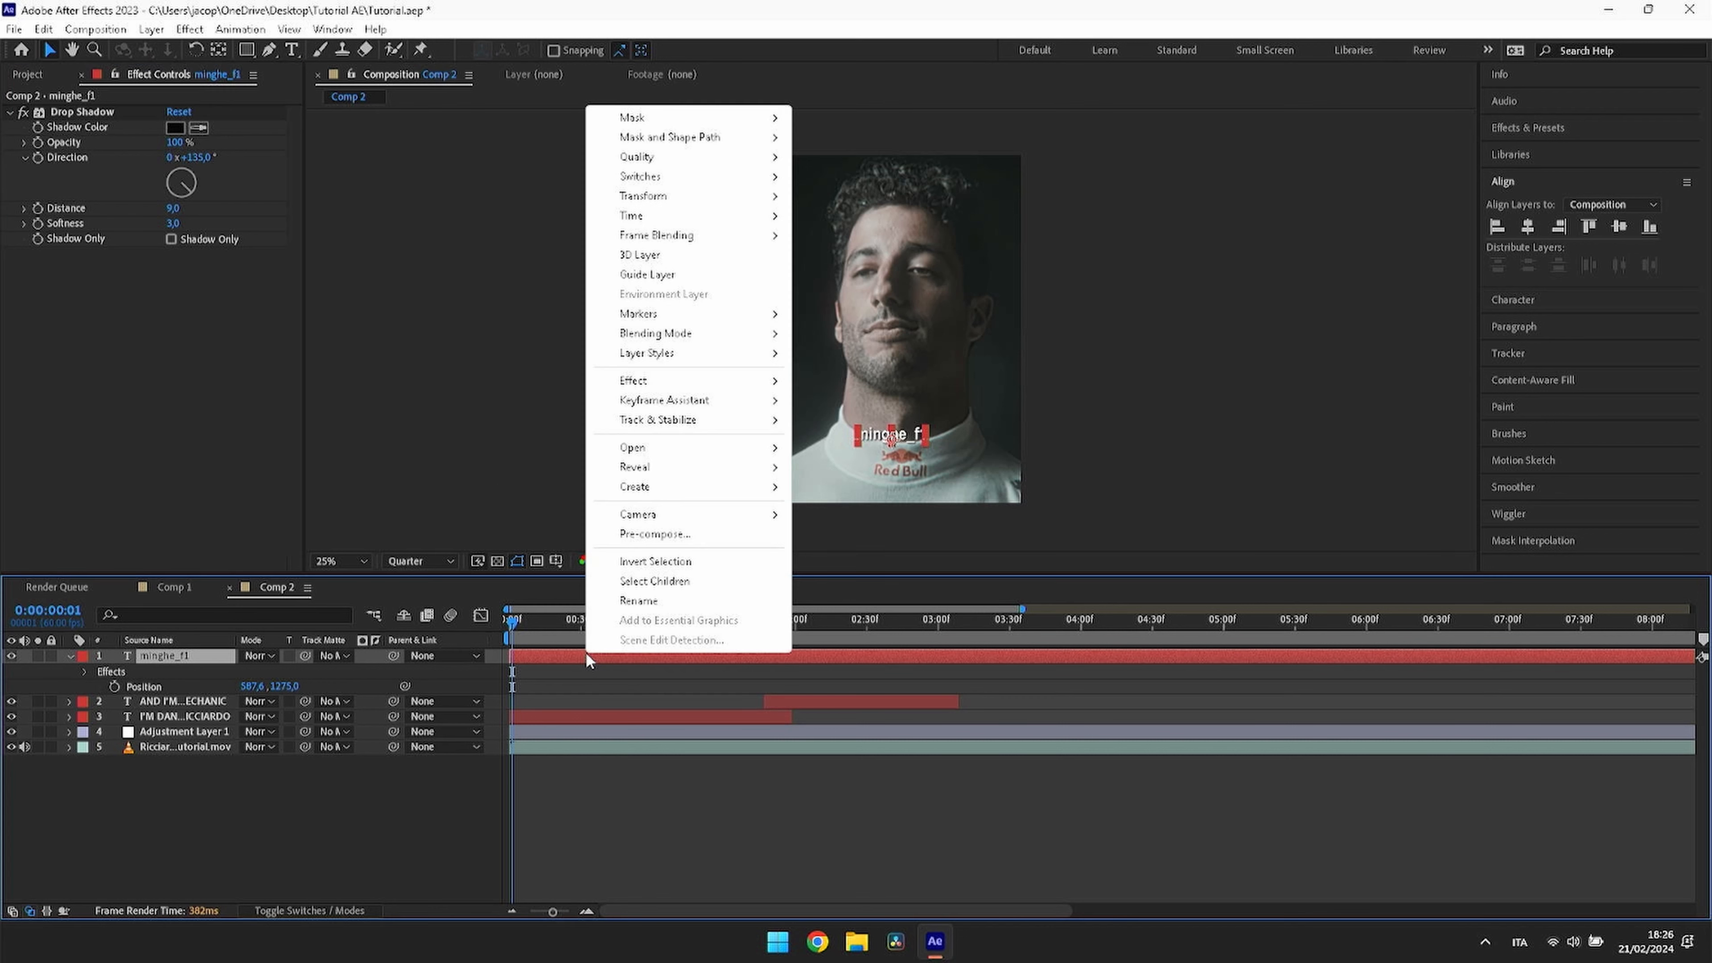
pyautogui.click(561, 680)
pyautogui.click(560, 652)
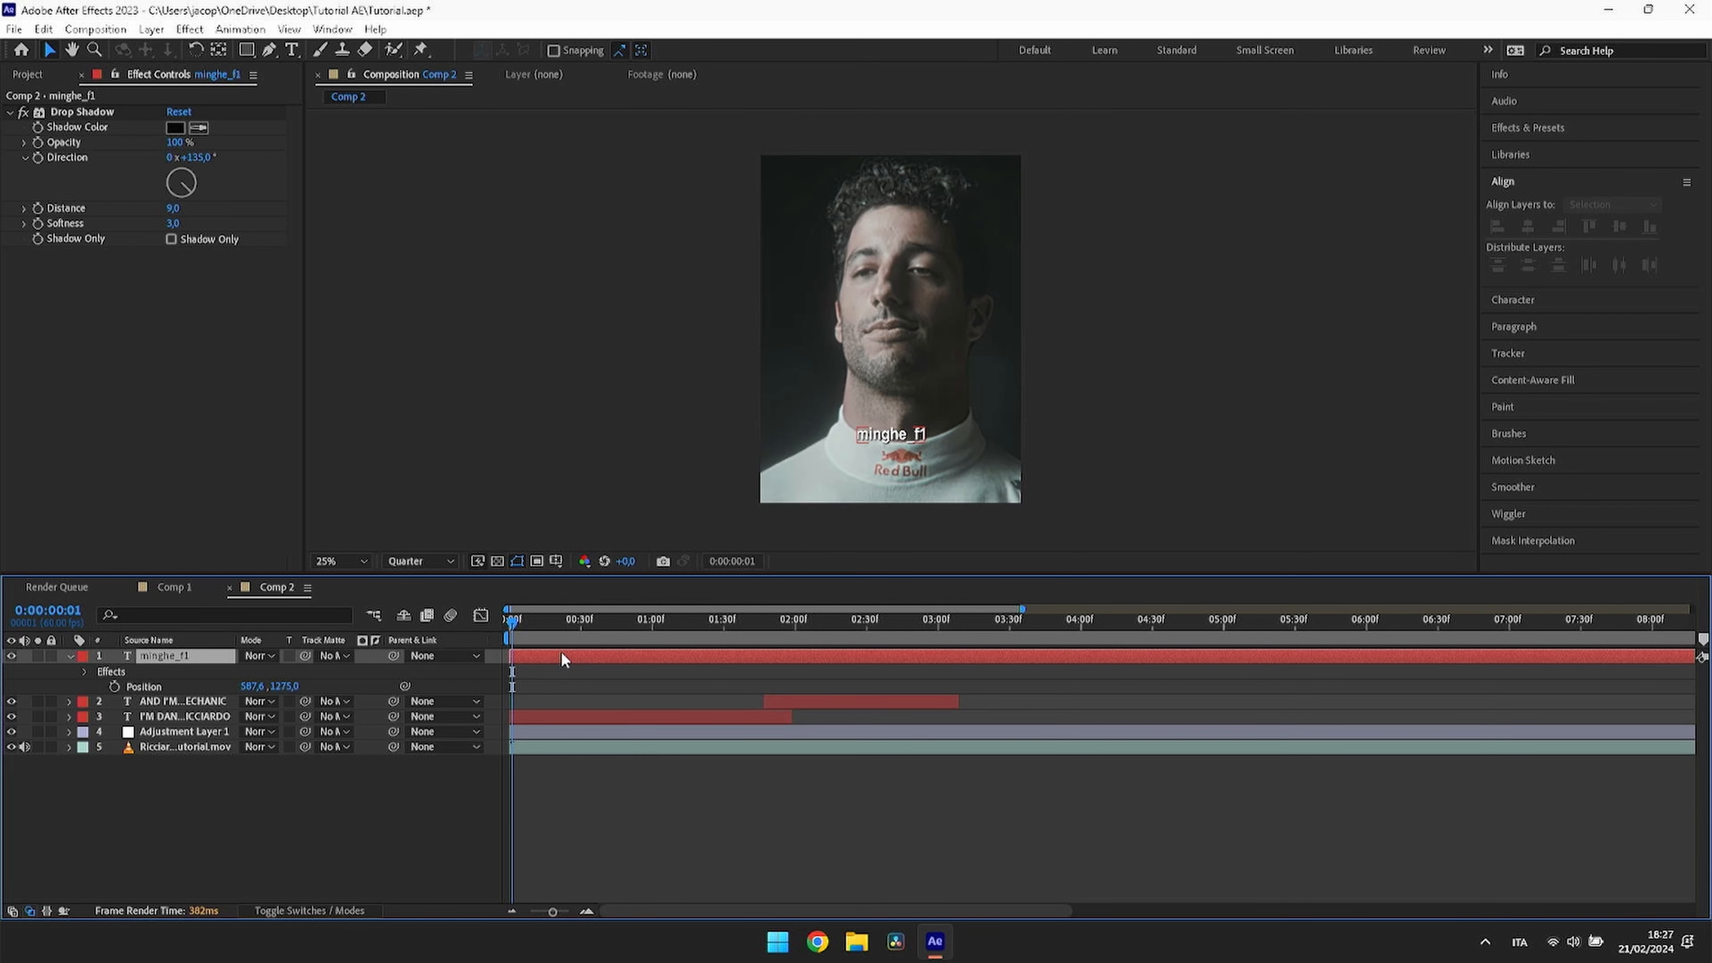
pyautogui.click(346, 655)
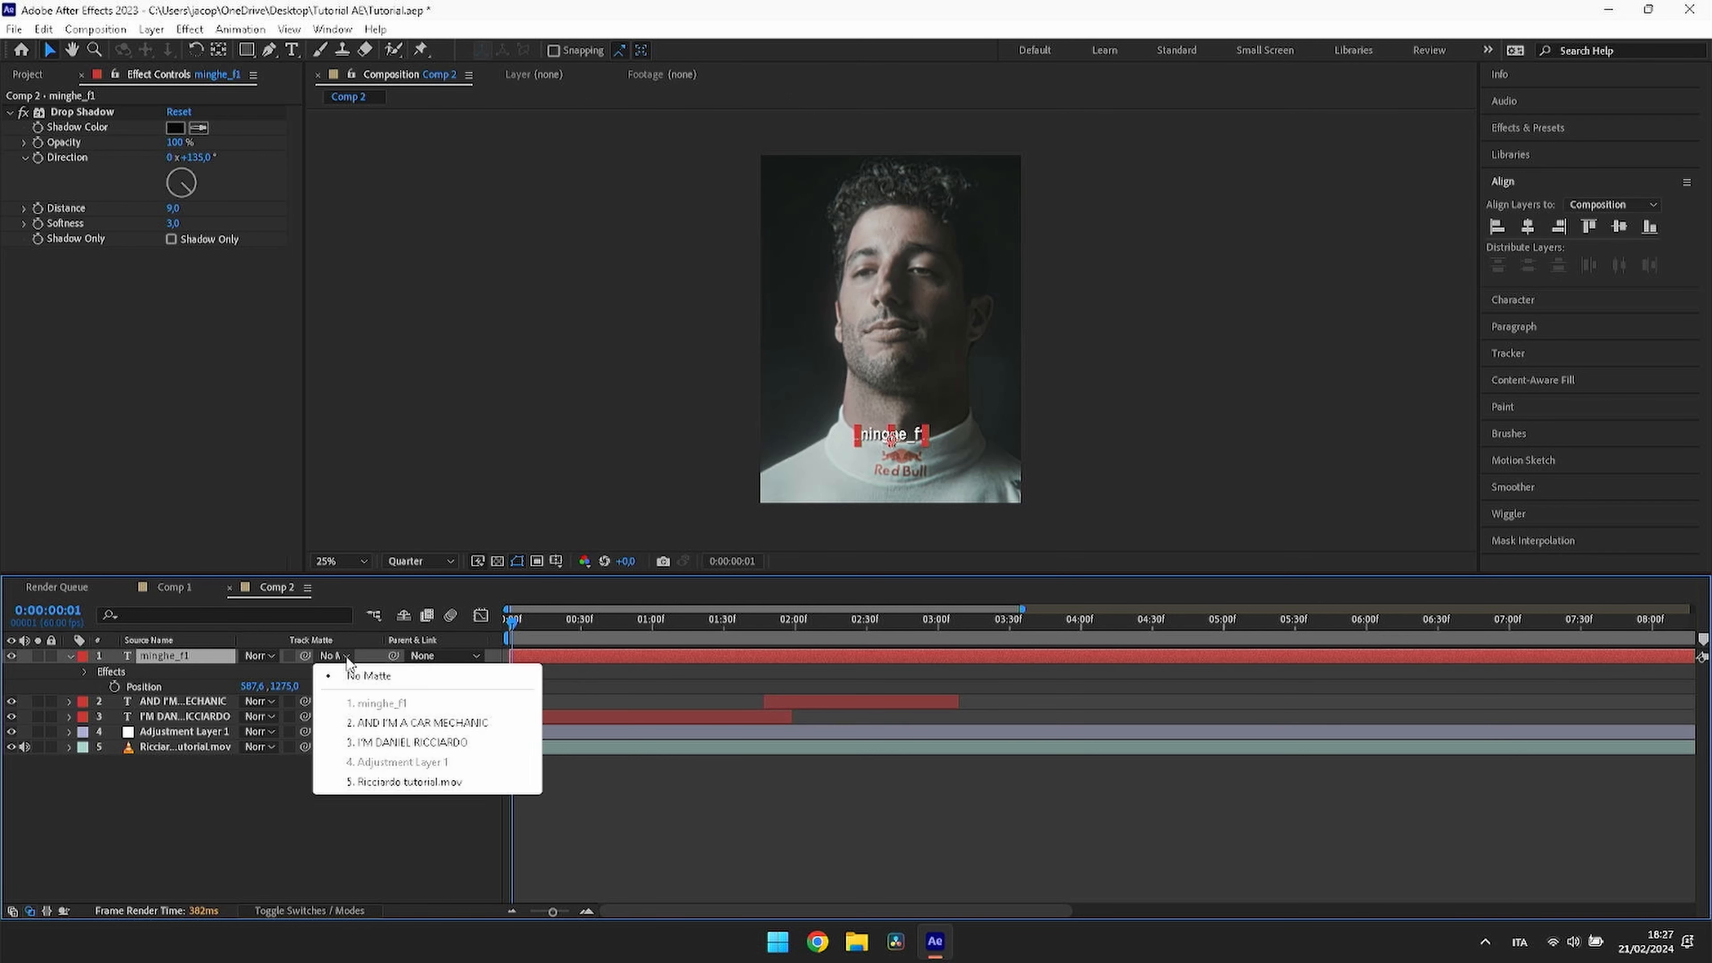
pyautogui.click(543, 653)
# Step: Set the blending mode of the "minghe_f1" text layer to Overlay
pyautogui.rightClick(545, 652)
pyautogui.moveTo(592, 382)
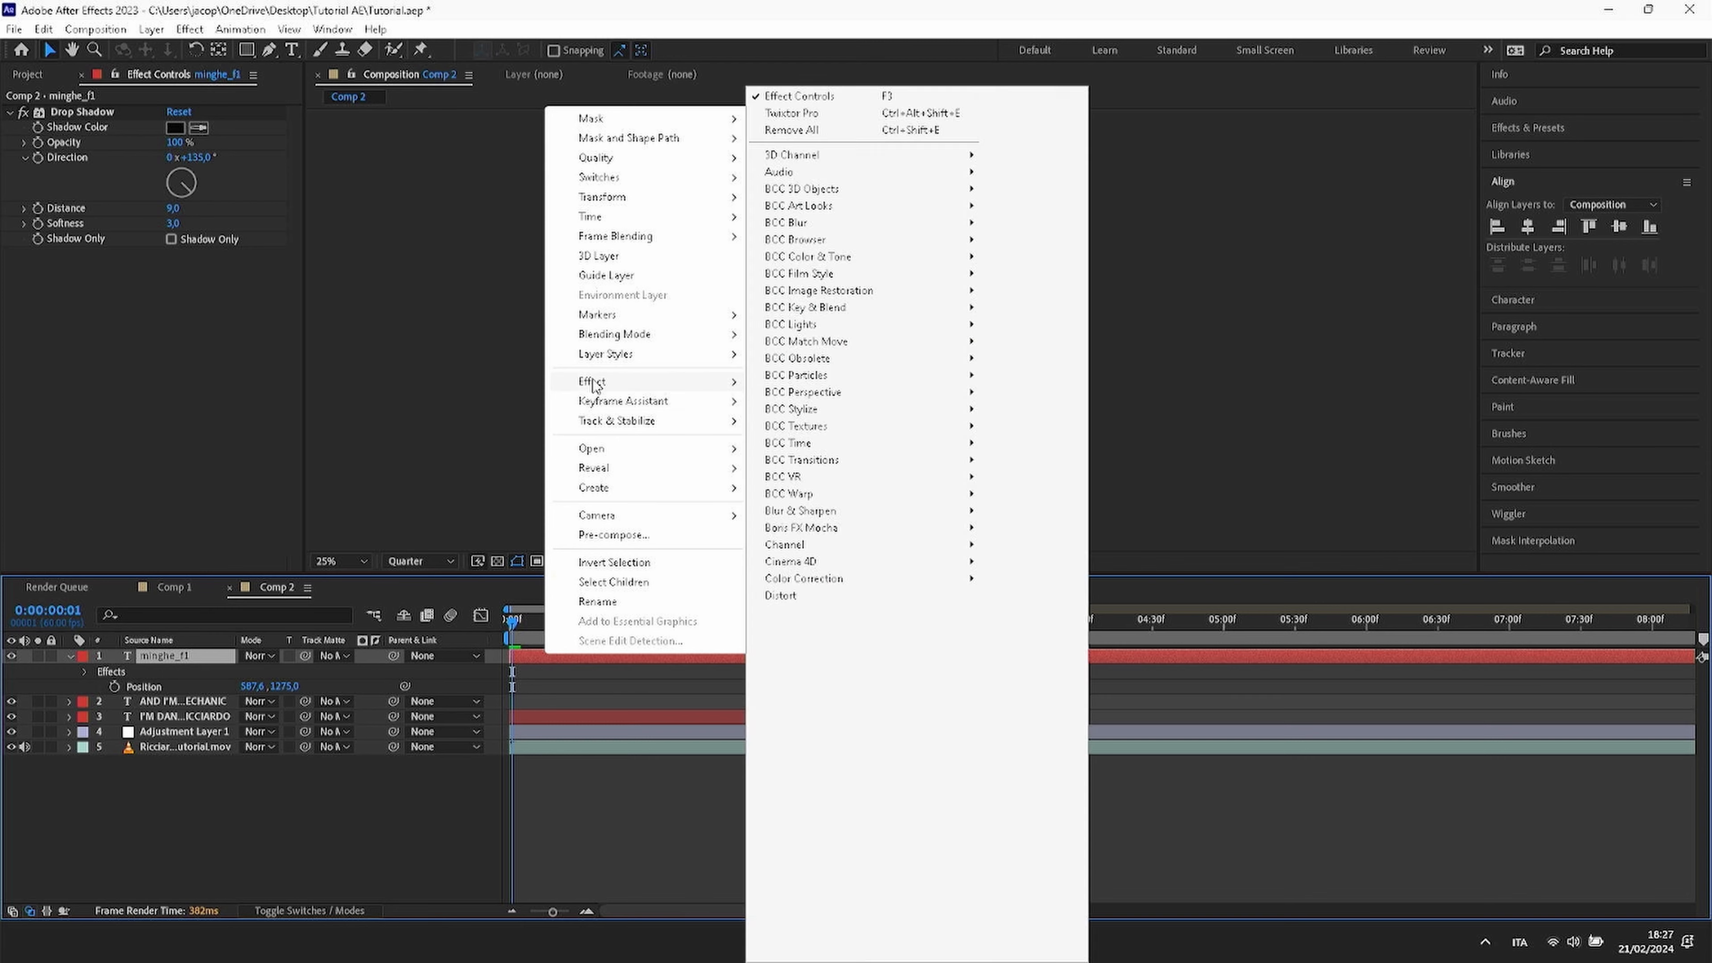
pyautogui.moveTo(639, 314)
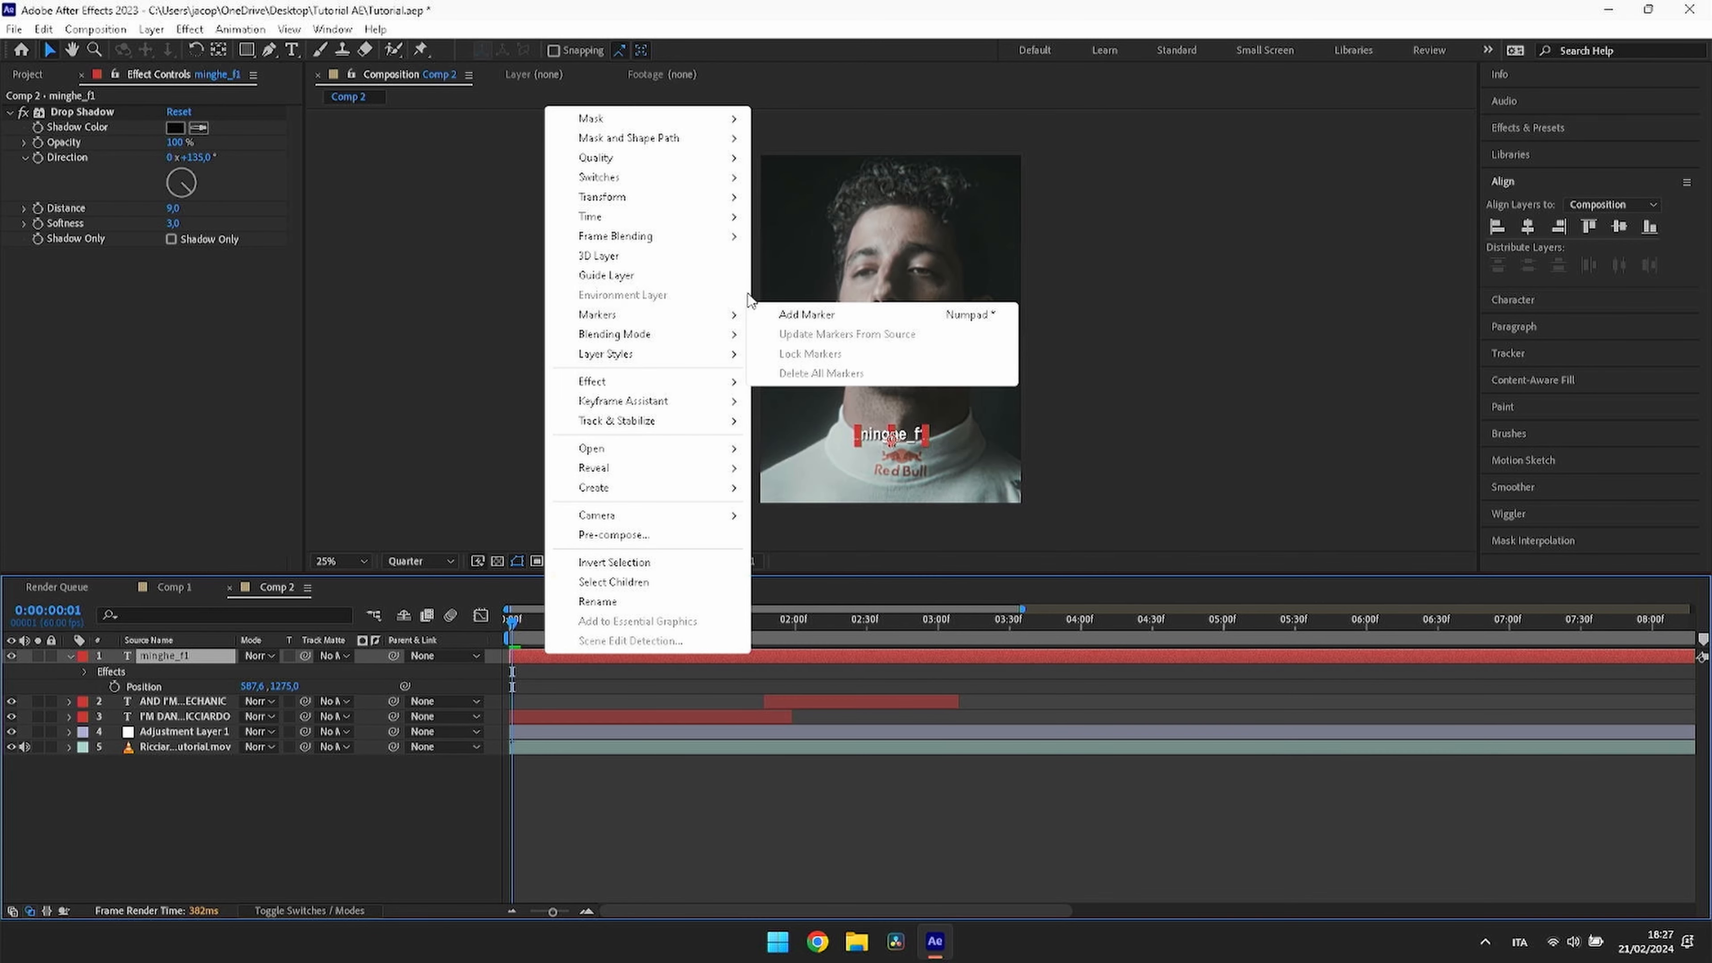
pyautogui.moveTo(724, 334)
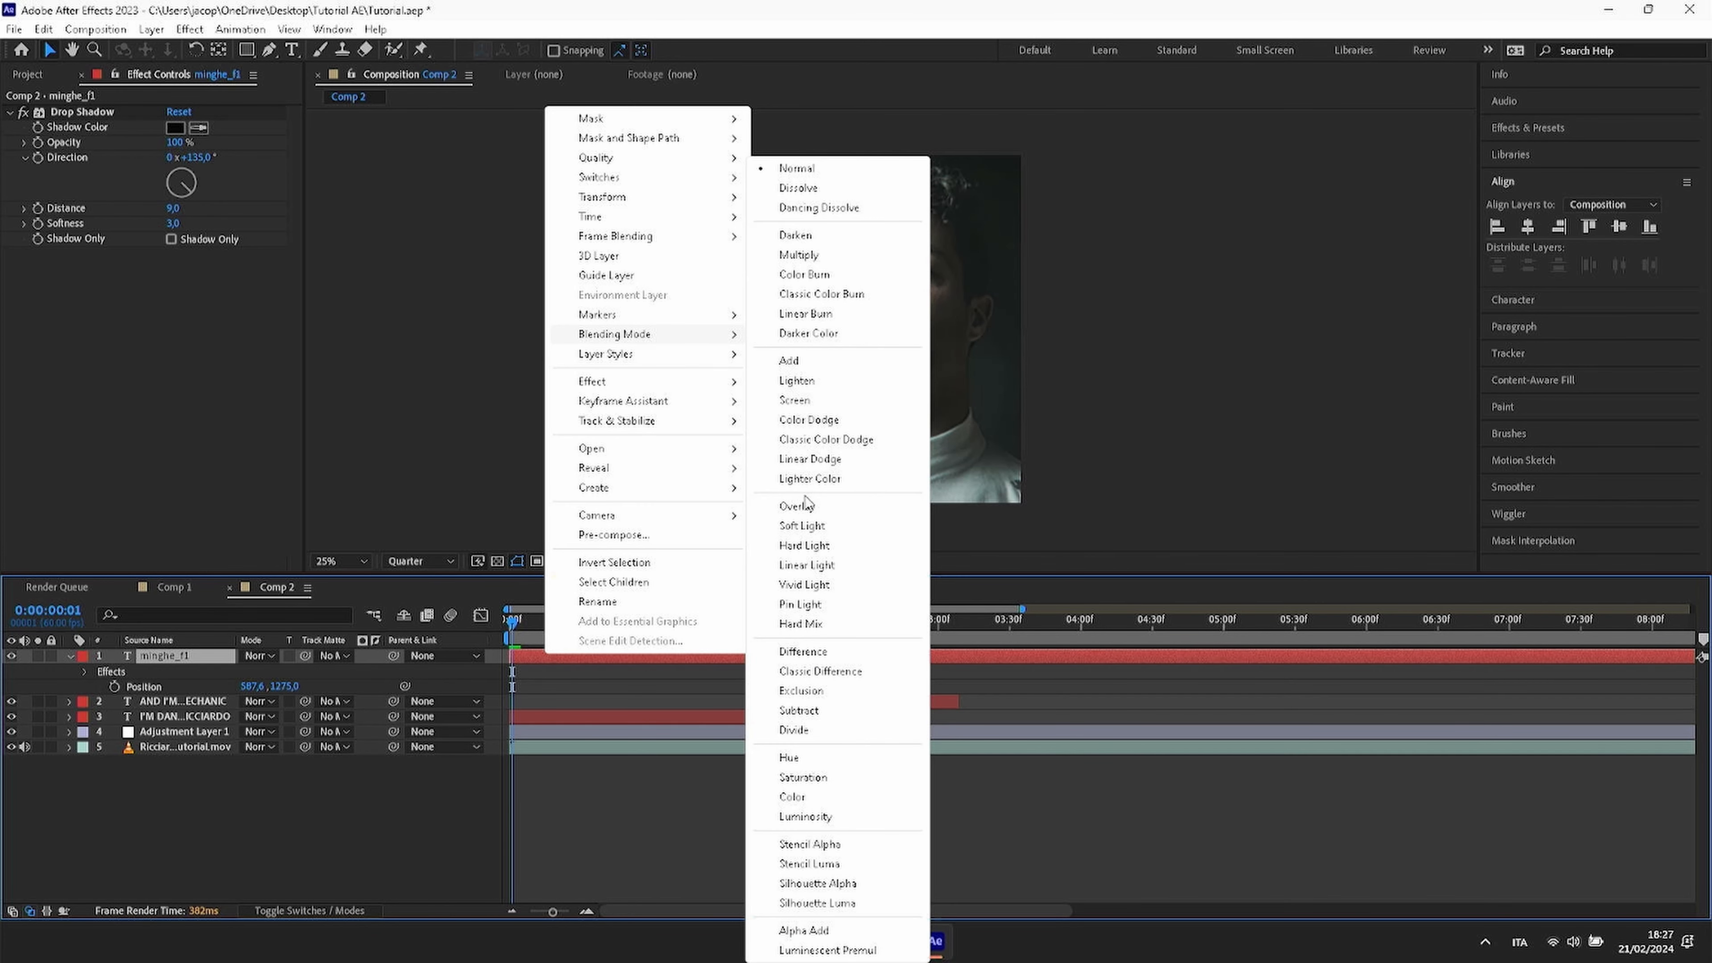
pyautogui.click(797, 510)
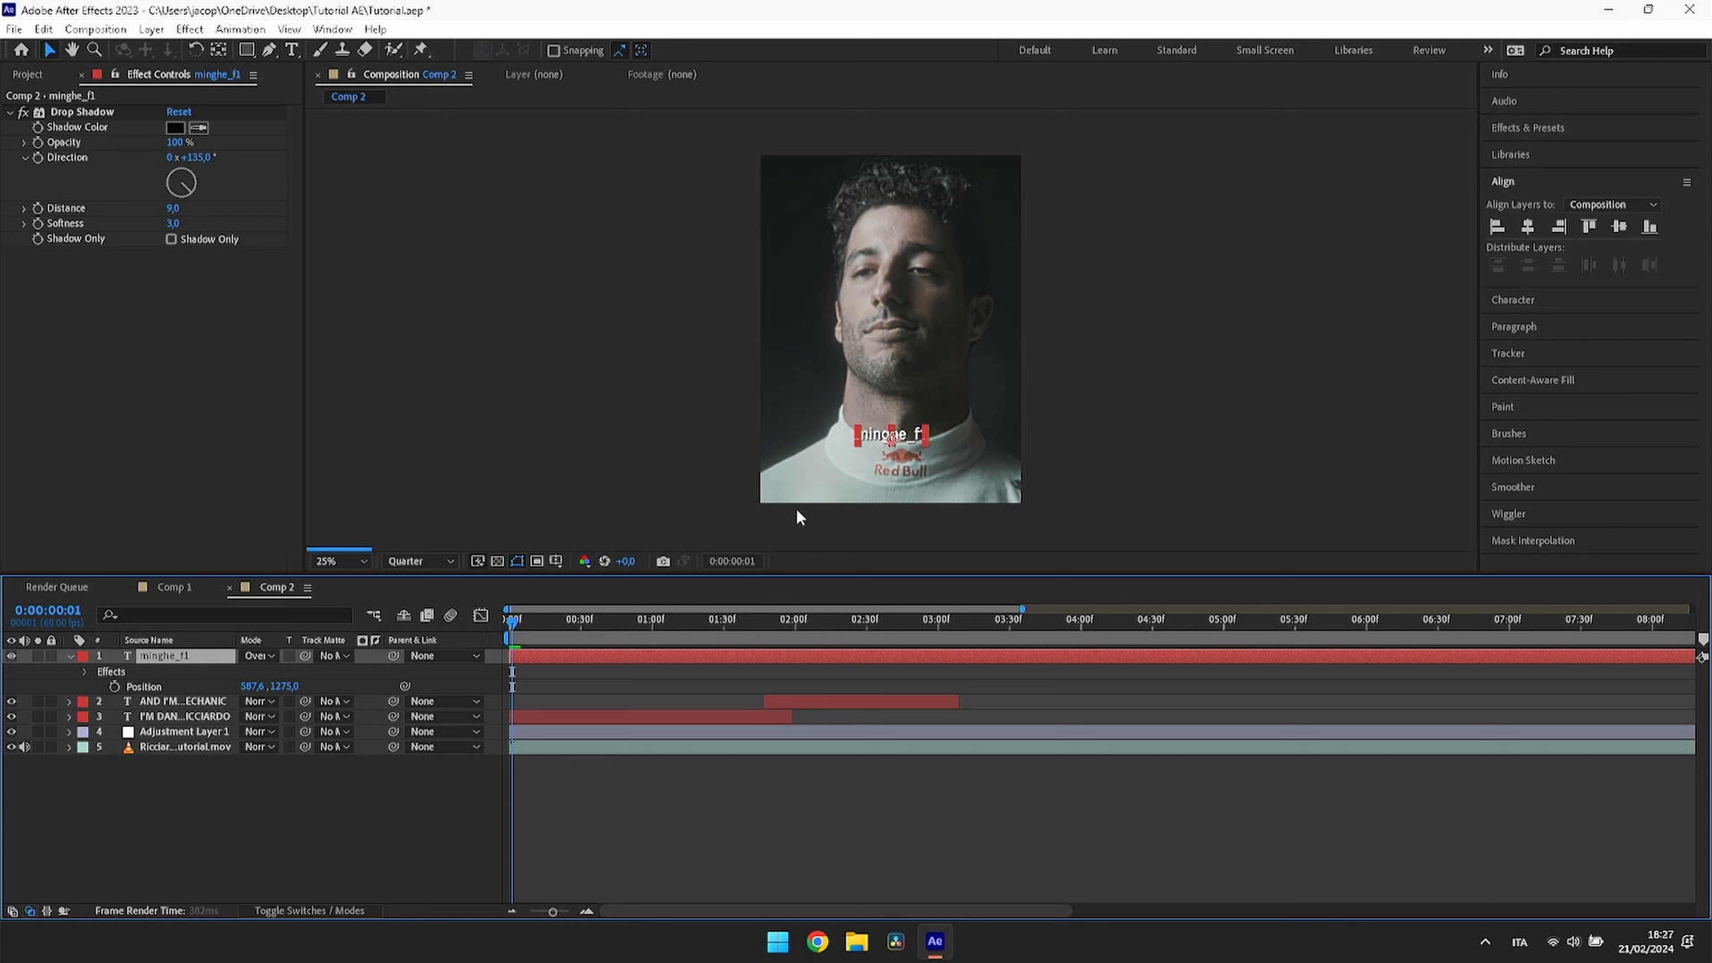
pyautogui.click(602, 836)
# Step: Lower the "minghe_f1" text below the "AND I'M" caption by setting its vertical position to 1345
pyautogui.moveTo(713, 619); pyautogui.dragTo(831, 619)
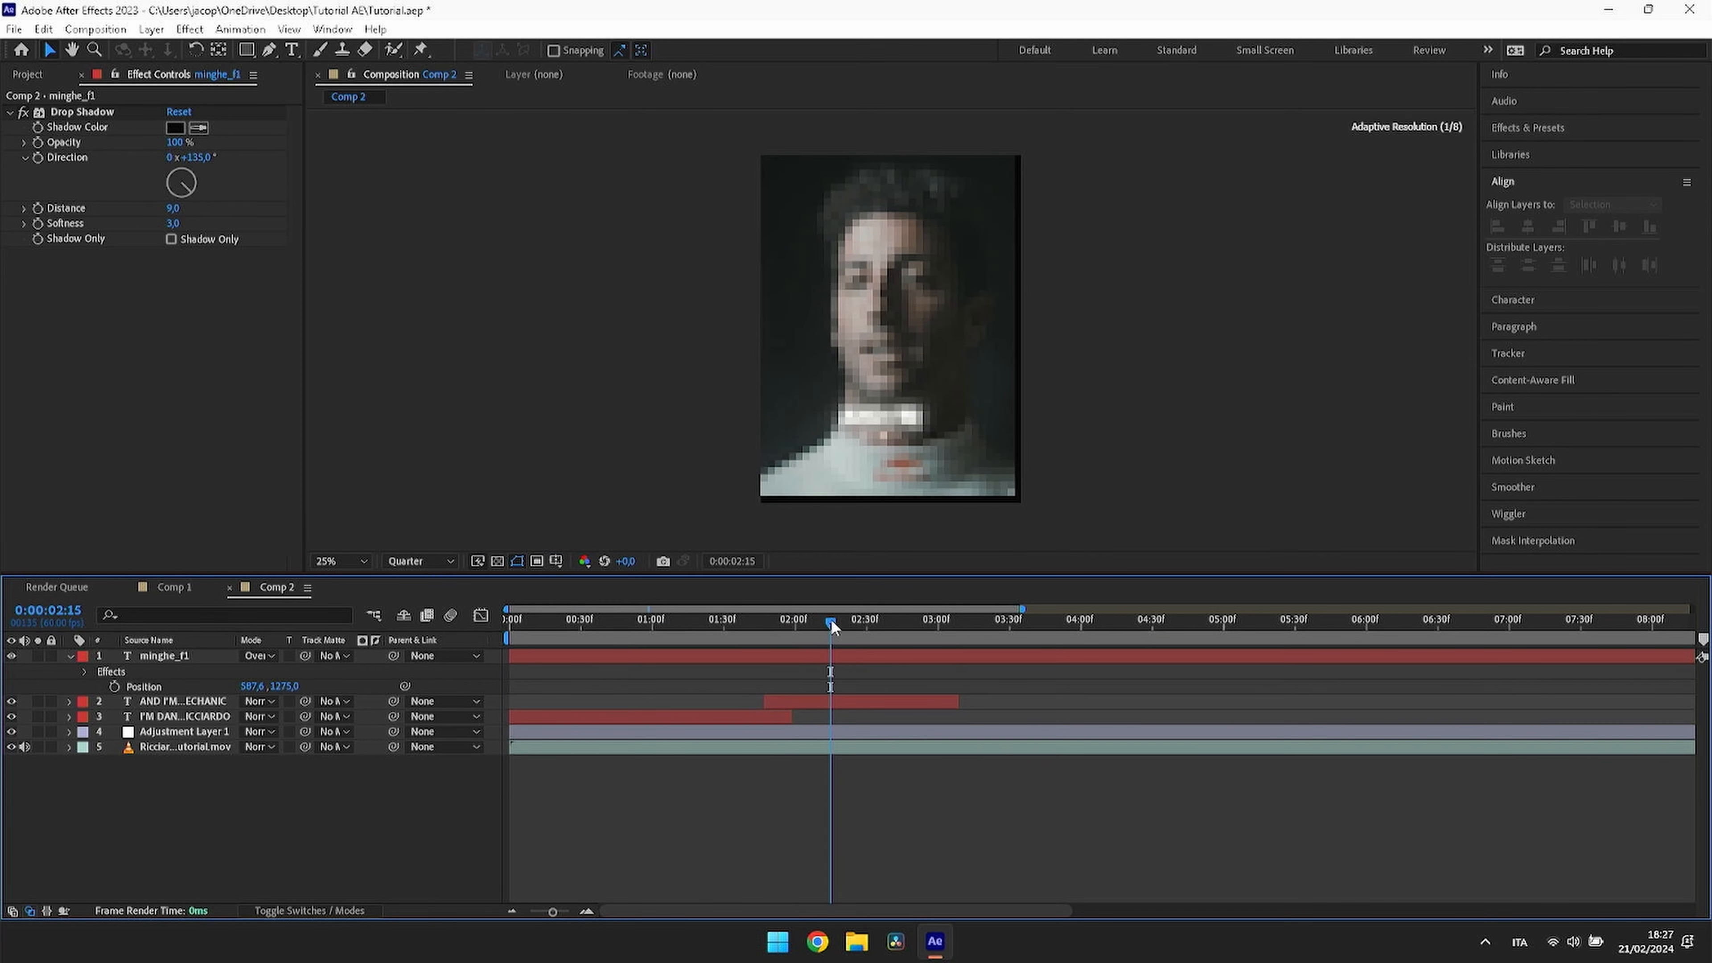
pyautogui.click(874, 657)
pyautogui.press('u')
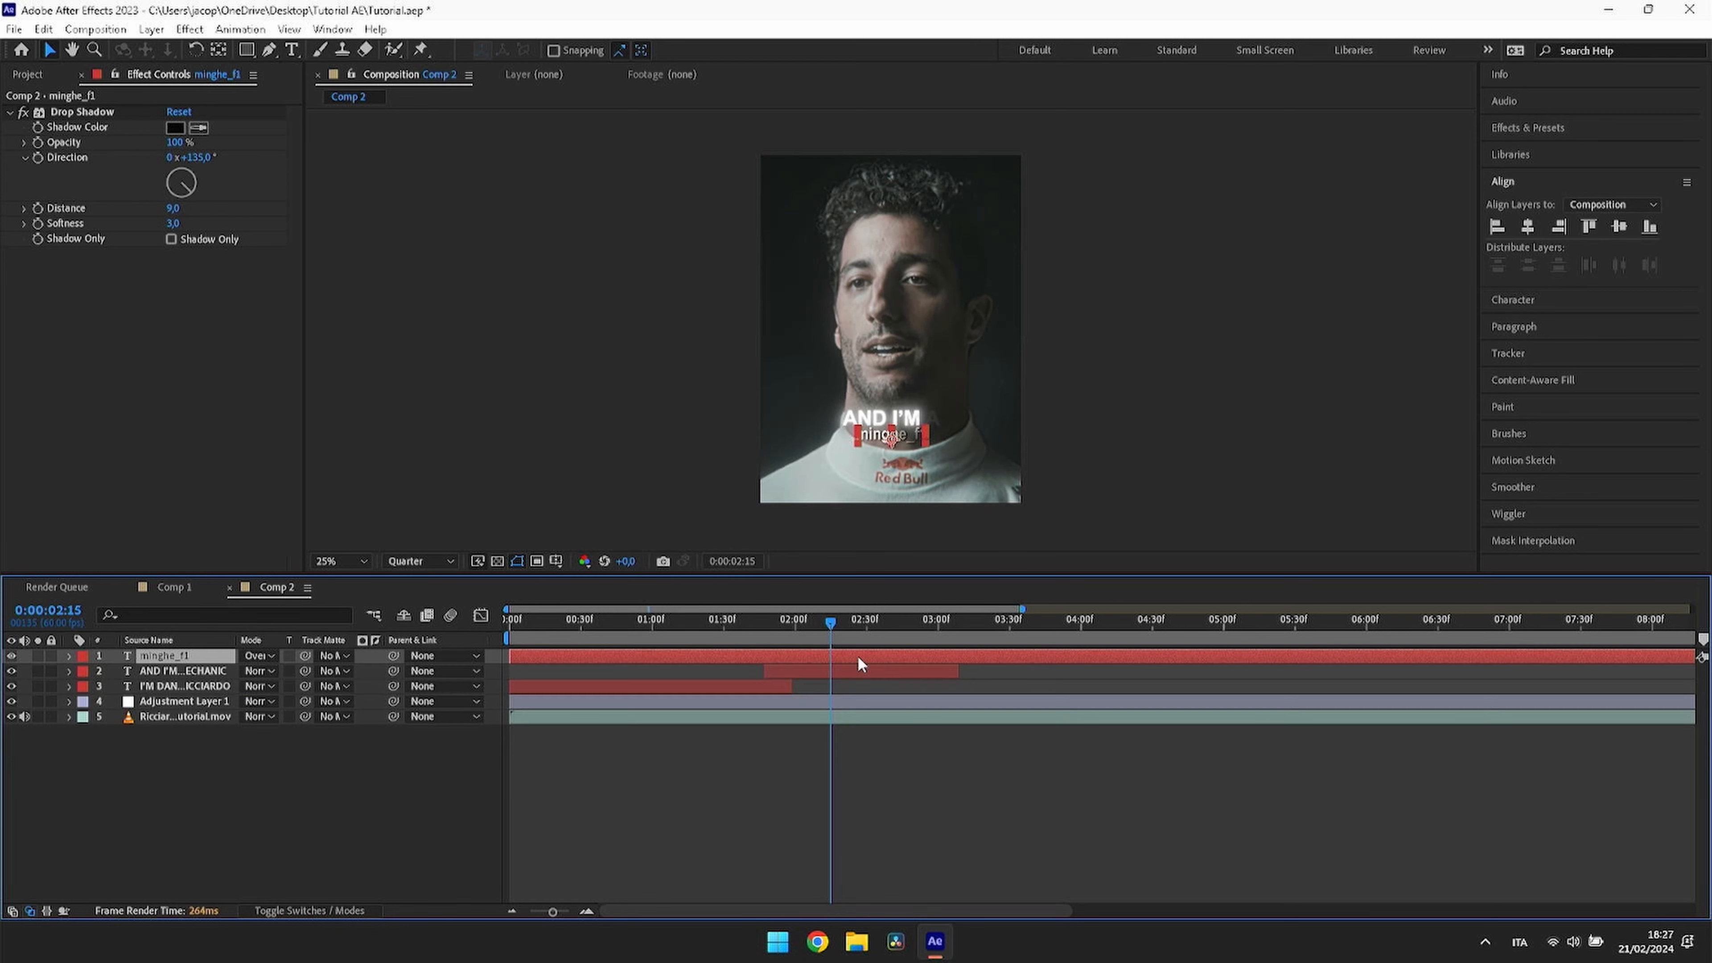
pyautogui.press('p')
pyautogui.moveTo(299, 675); pyautogui.dragTo(398, 645)
pyautogui.click(792, 825)
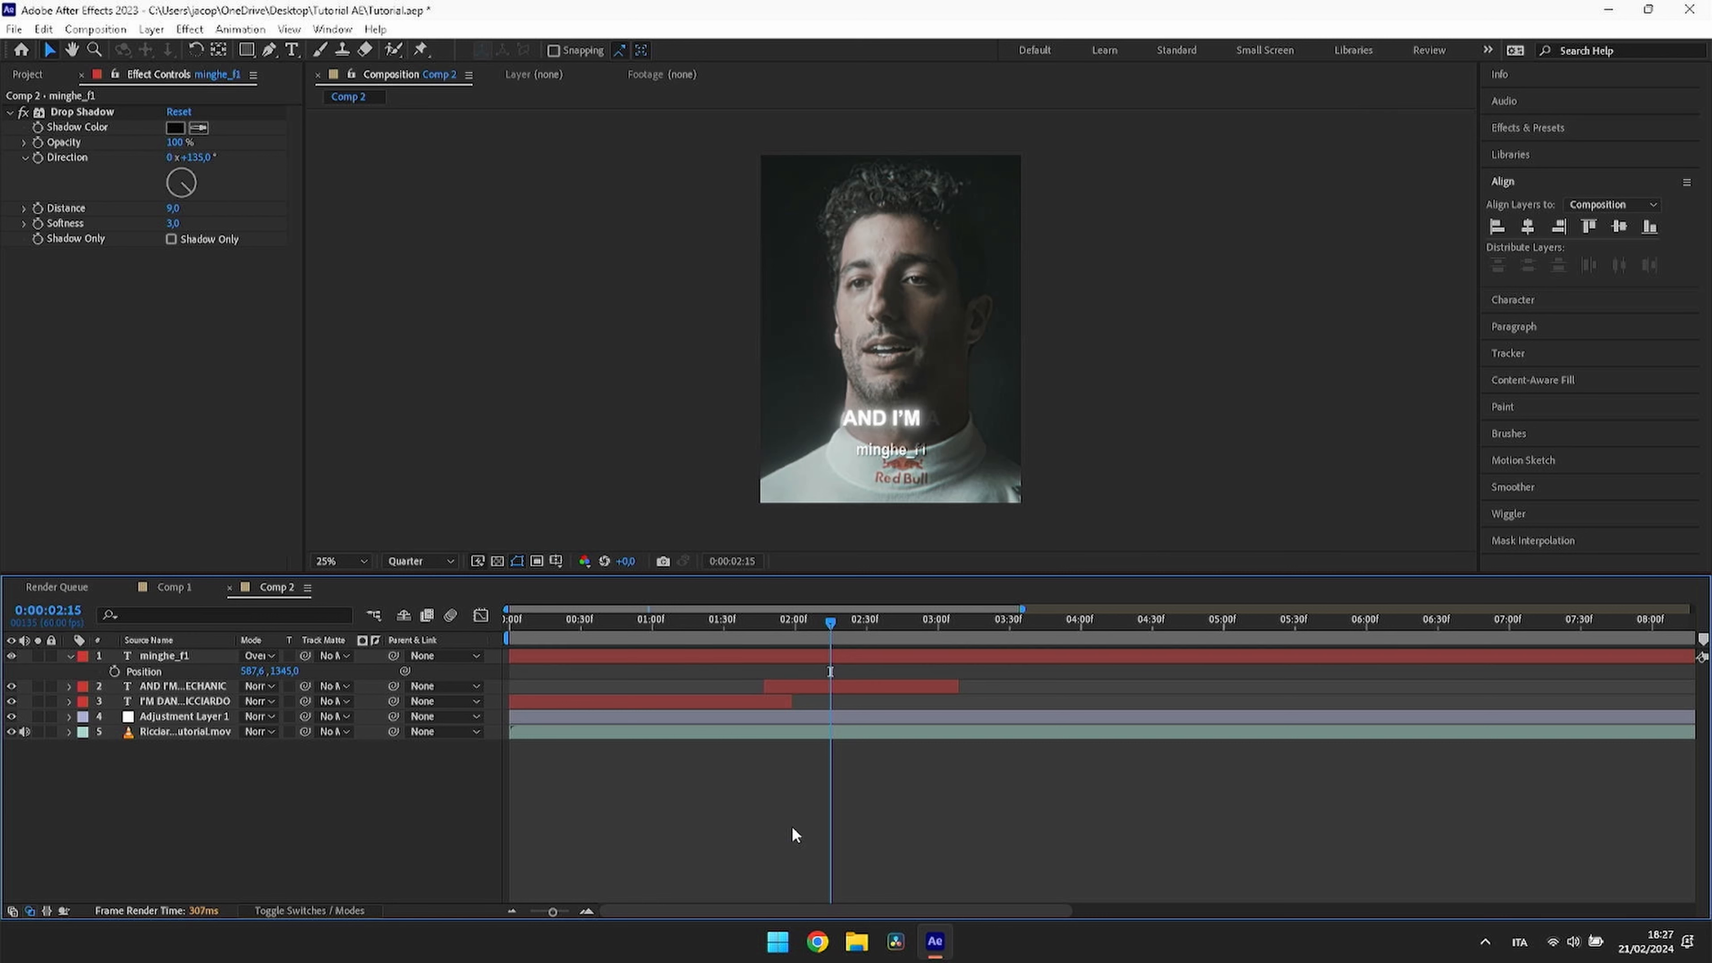
# Step: Move the "minghe_f1" text beside the driver's face, at position 205.6, 843
pyautogui.moveTo(846, 620); pyautogui.dragTo(891, 634)
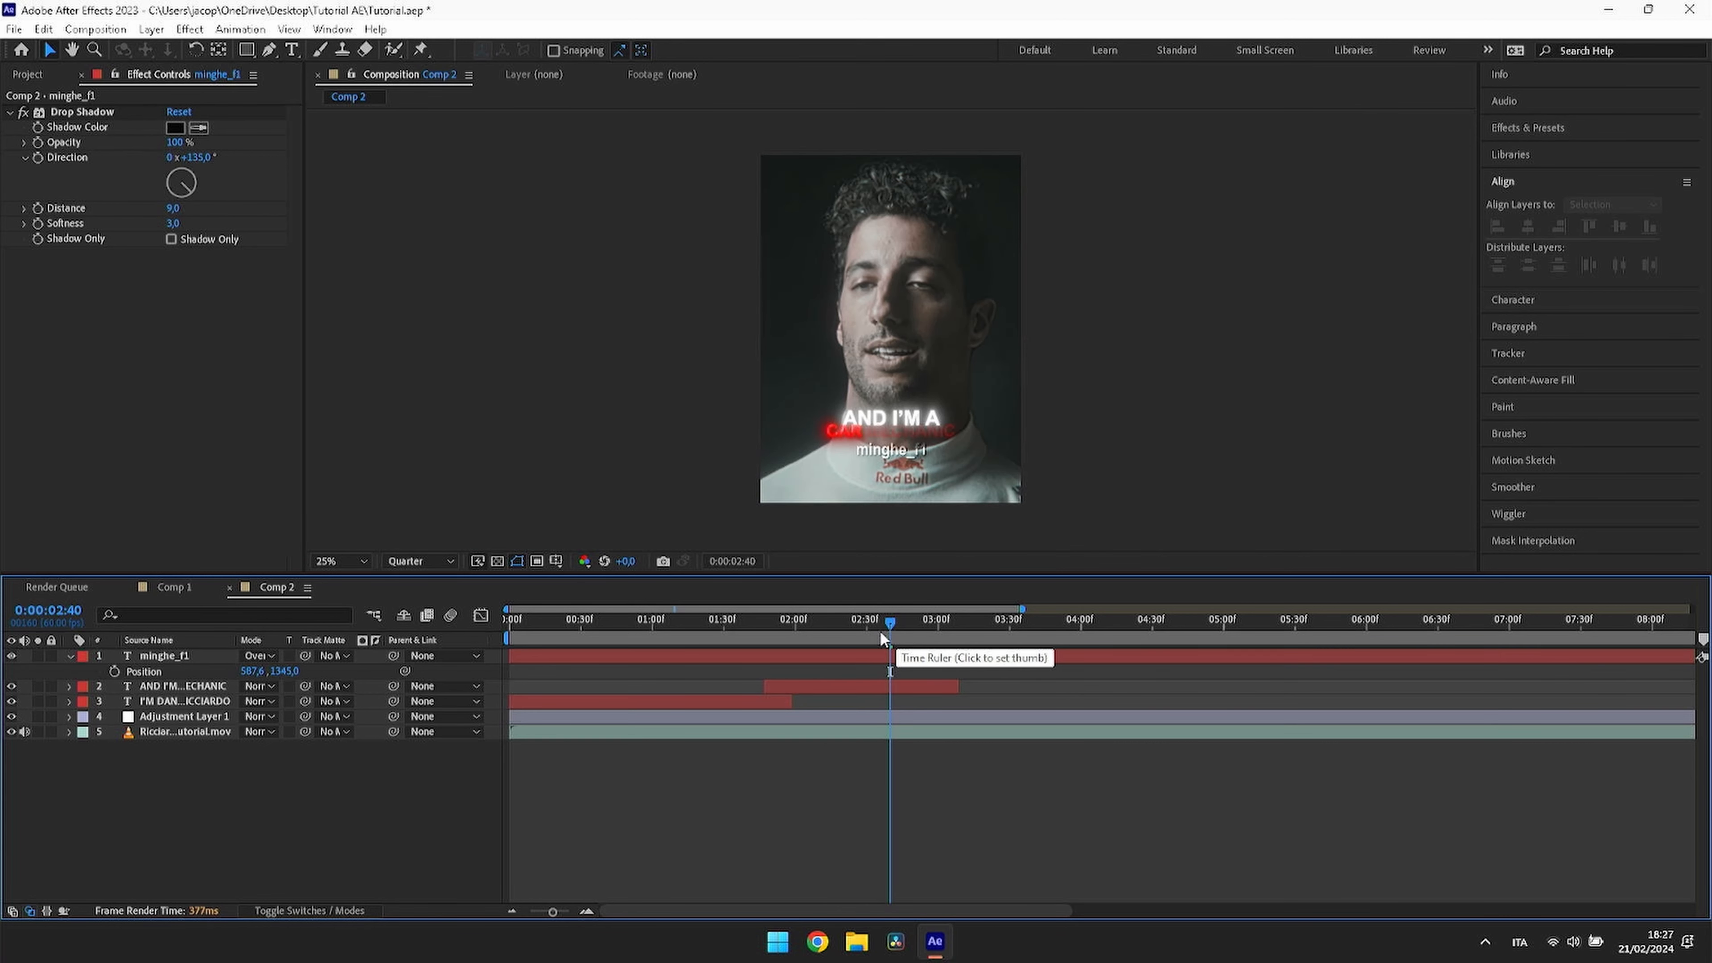
pyautogui.click(853, 657)
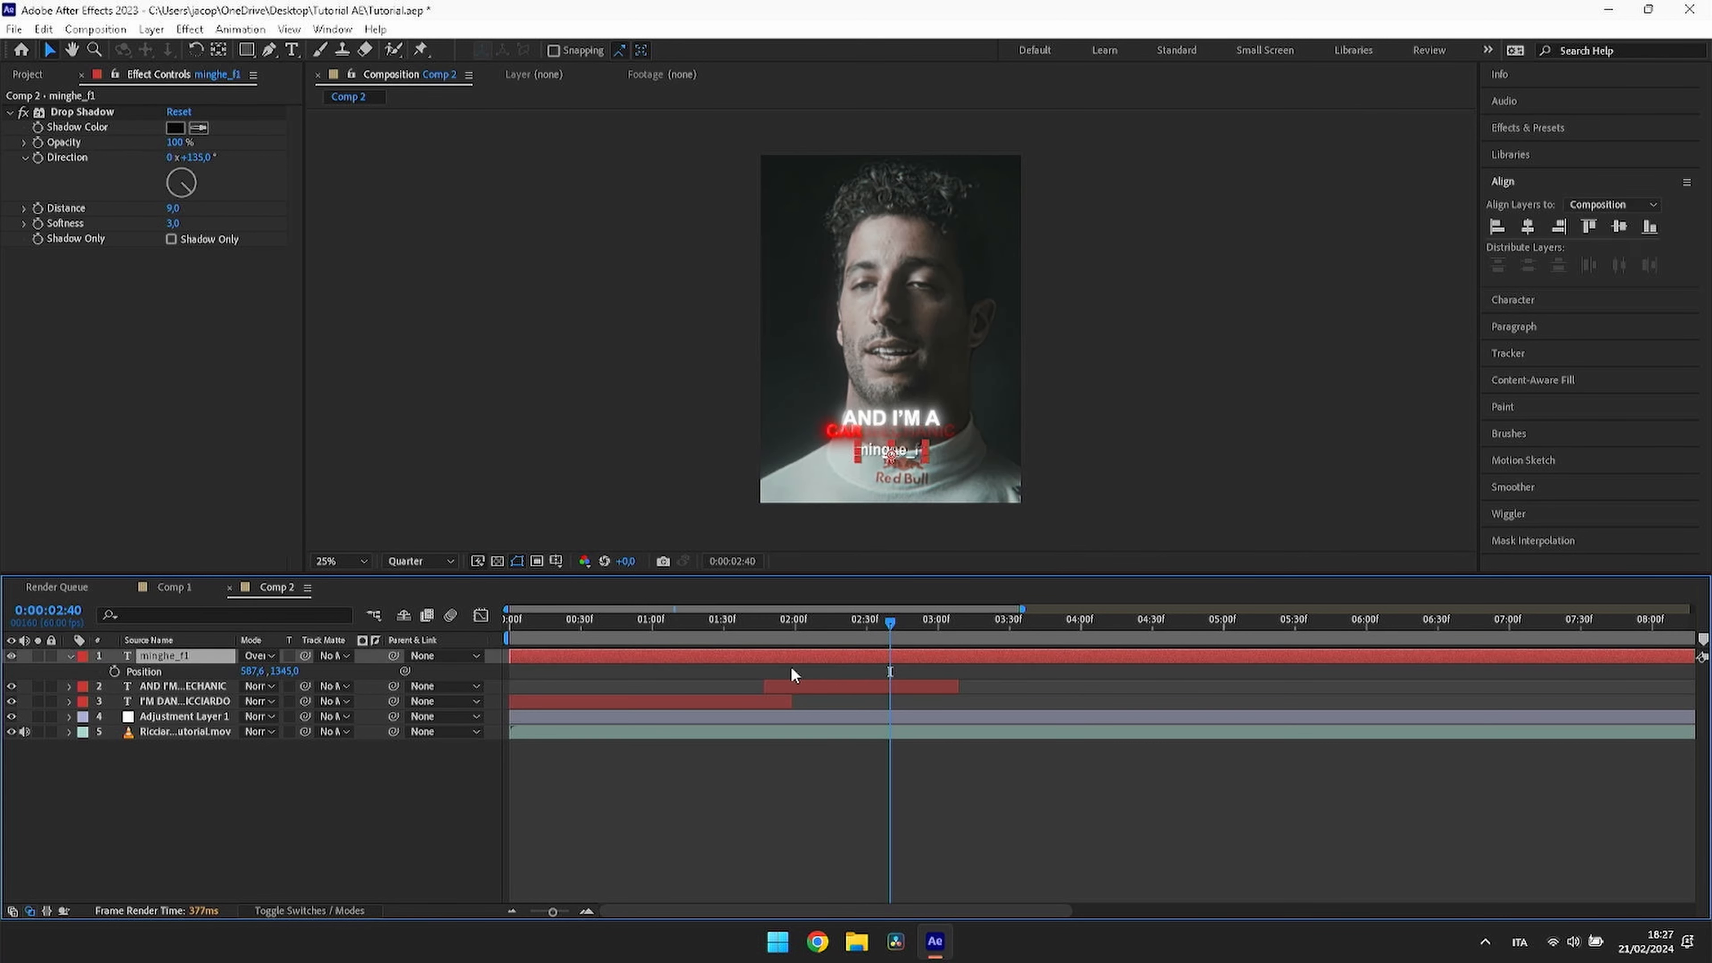
pyautogui.moveTo(287, 671); pyautogui.dragTo(38, 698)
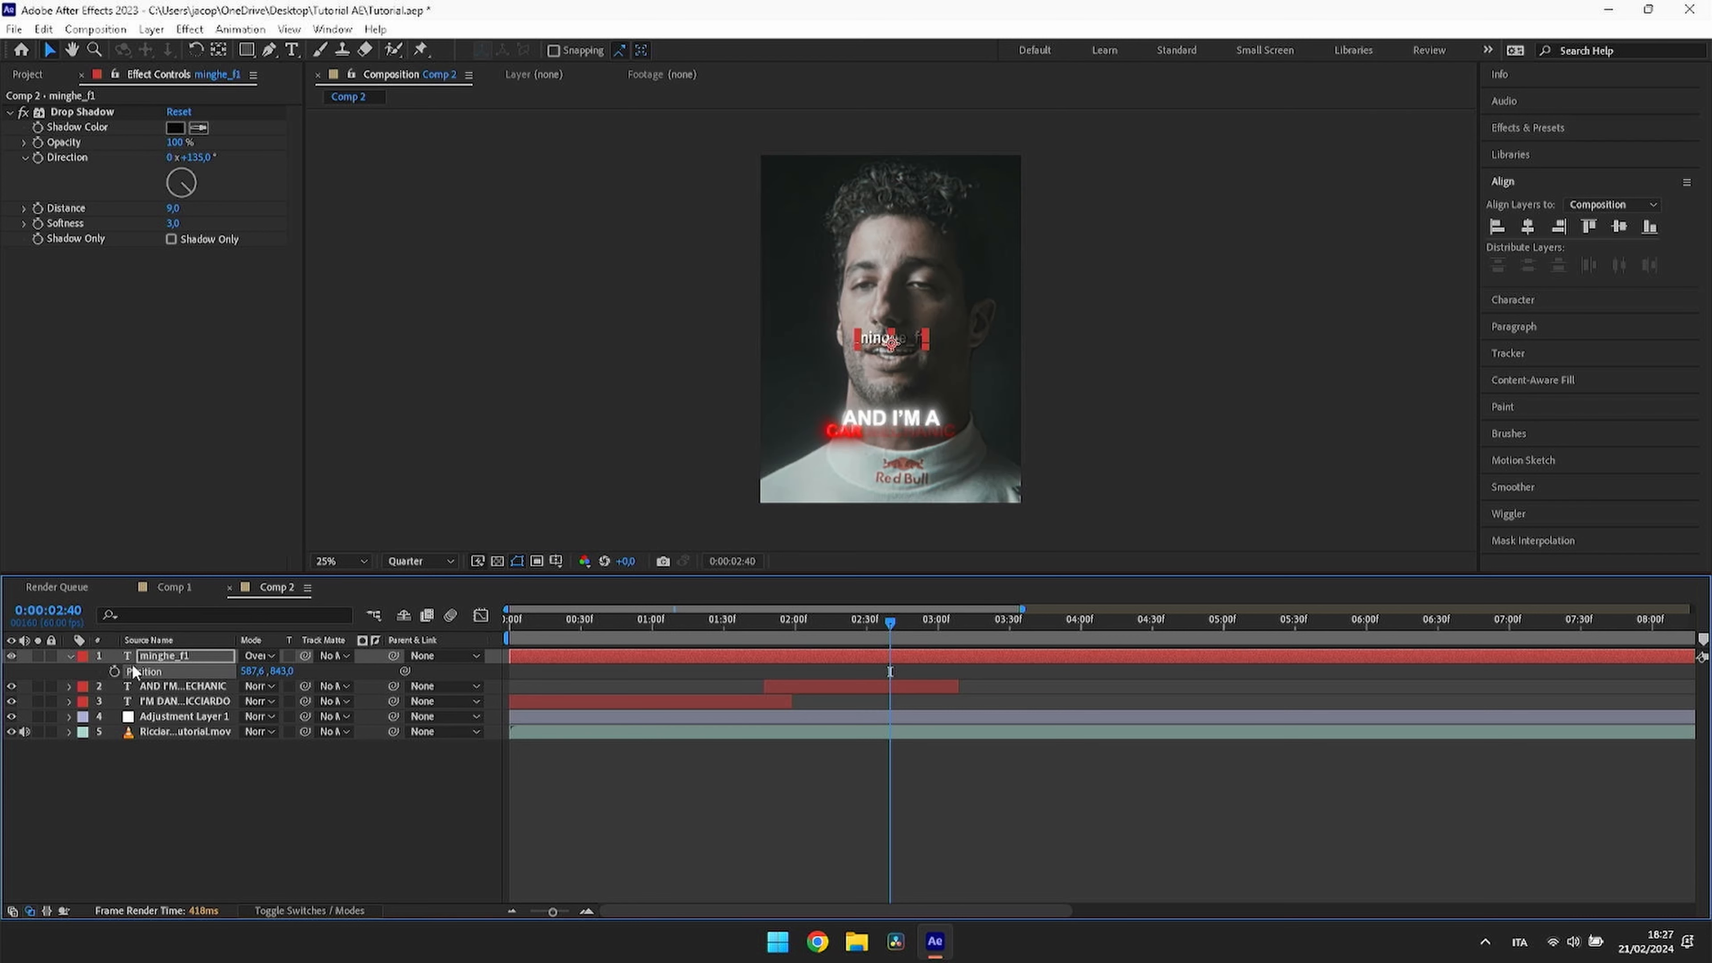
pyautogui.moveTo(249, 669); pyautogui.dragTo(3, 759)
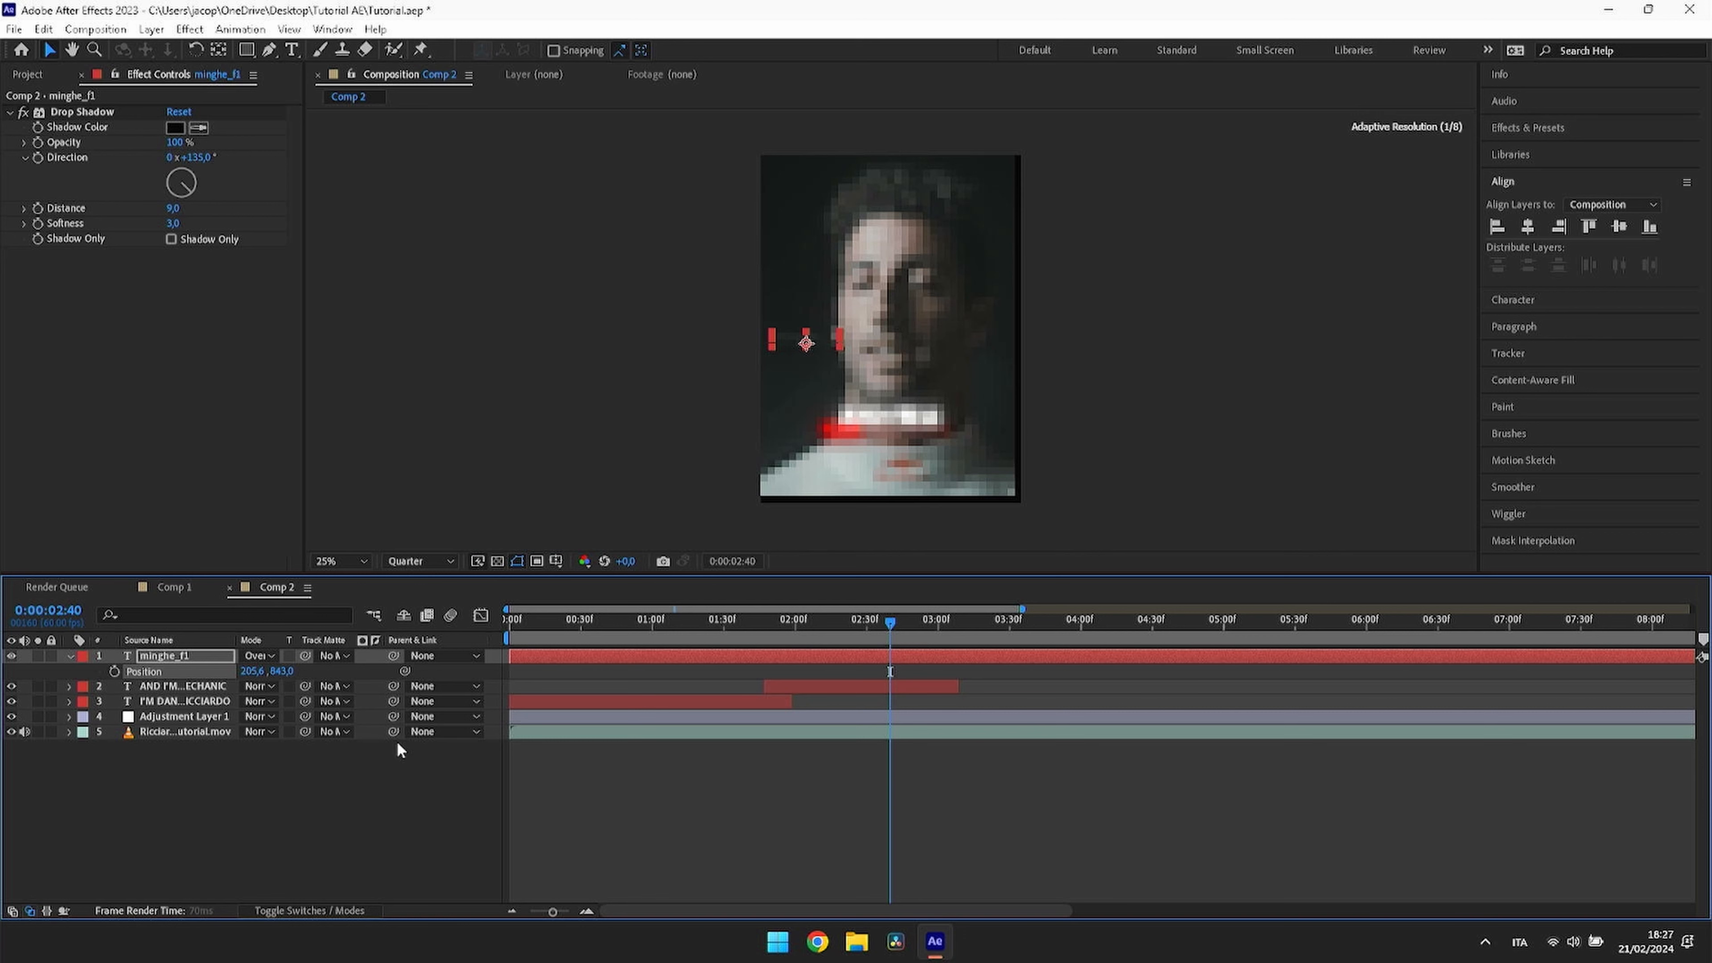
# Step: Set the scale of the "minghe_f1" text layer to 100%
pyautogui.press('s')
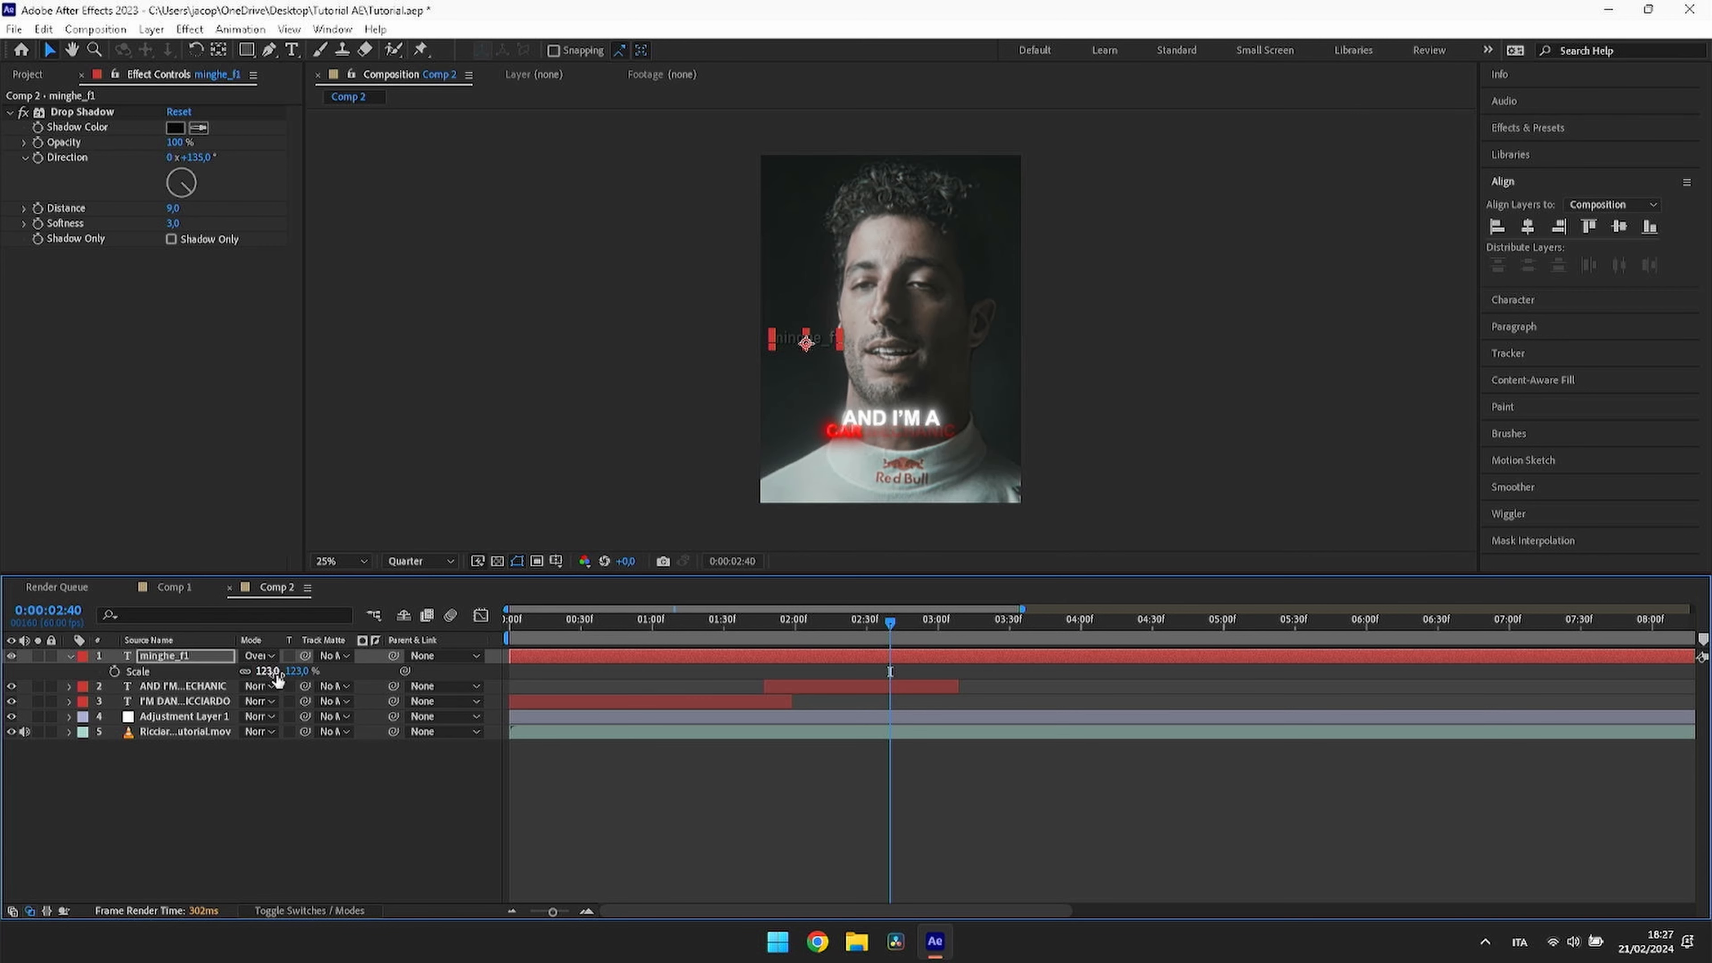
pyautogui.moveTo(278, 677); pyautogui.dragTo(268, 678)
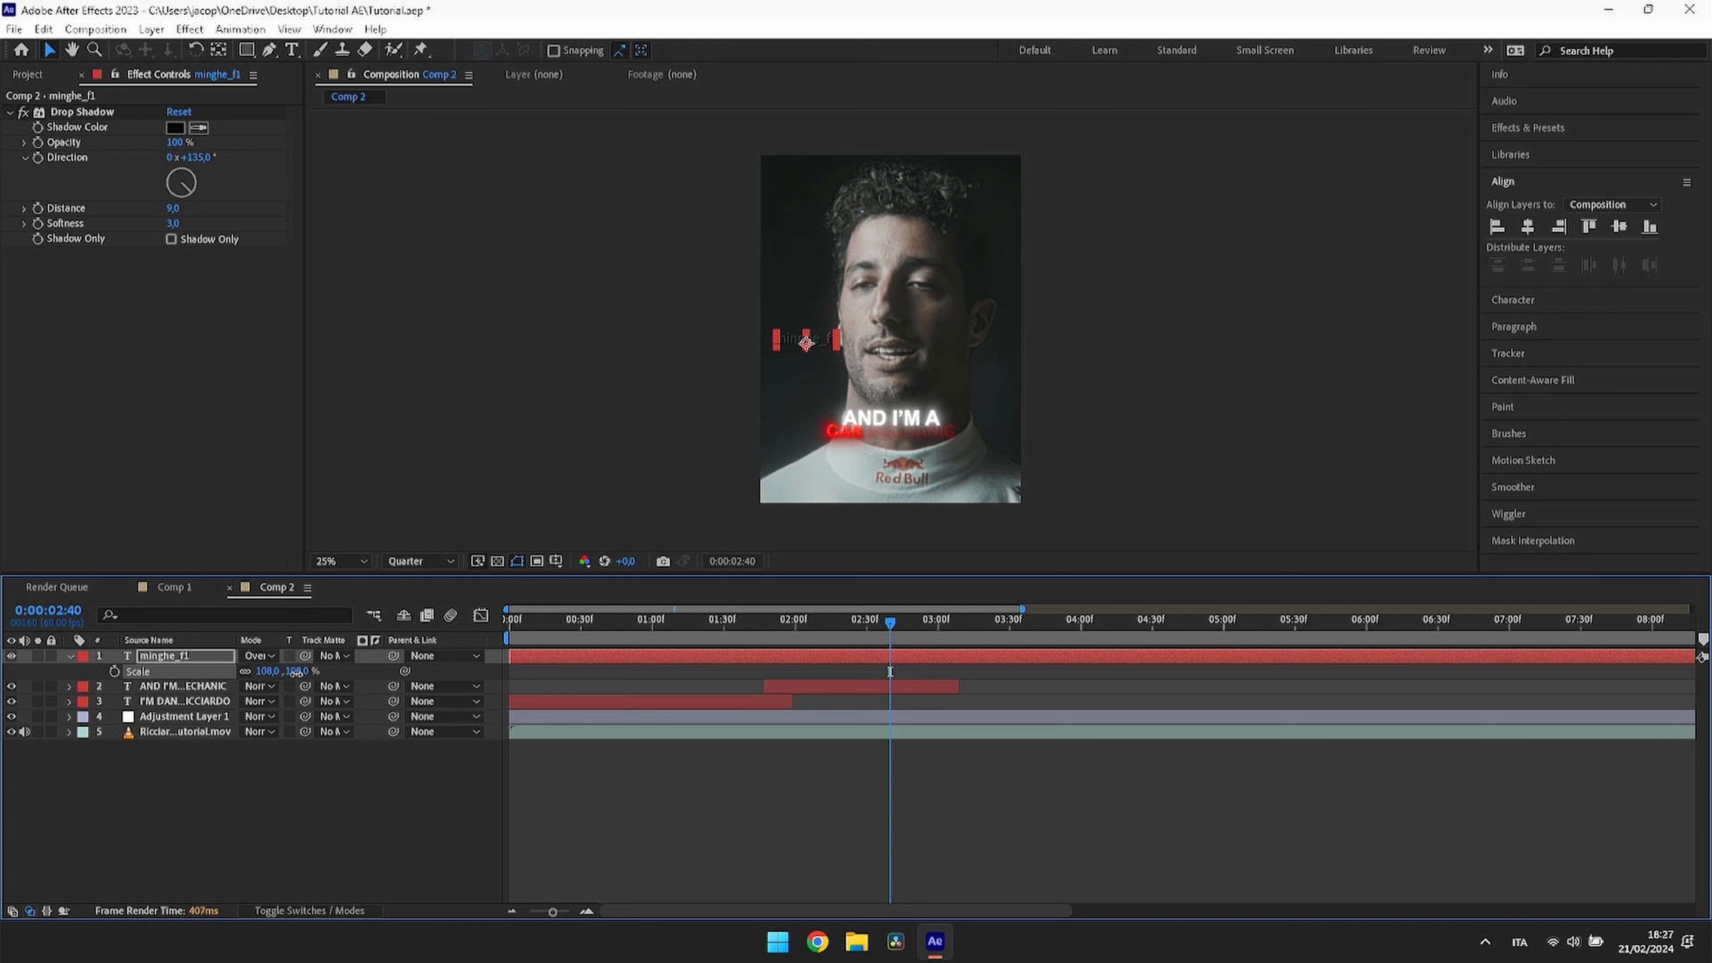
pyautogui.moveTo(296, 673); pyautogui.dragTo(291, 673)
pyautogui.click(768, 834)
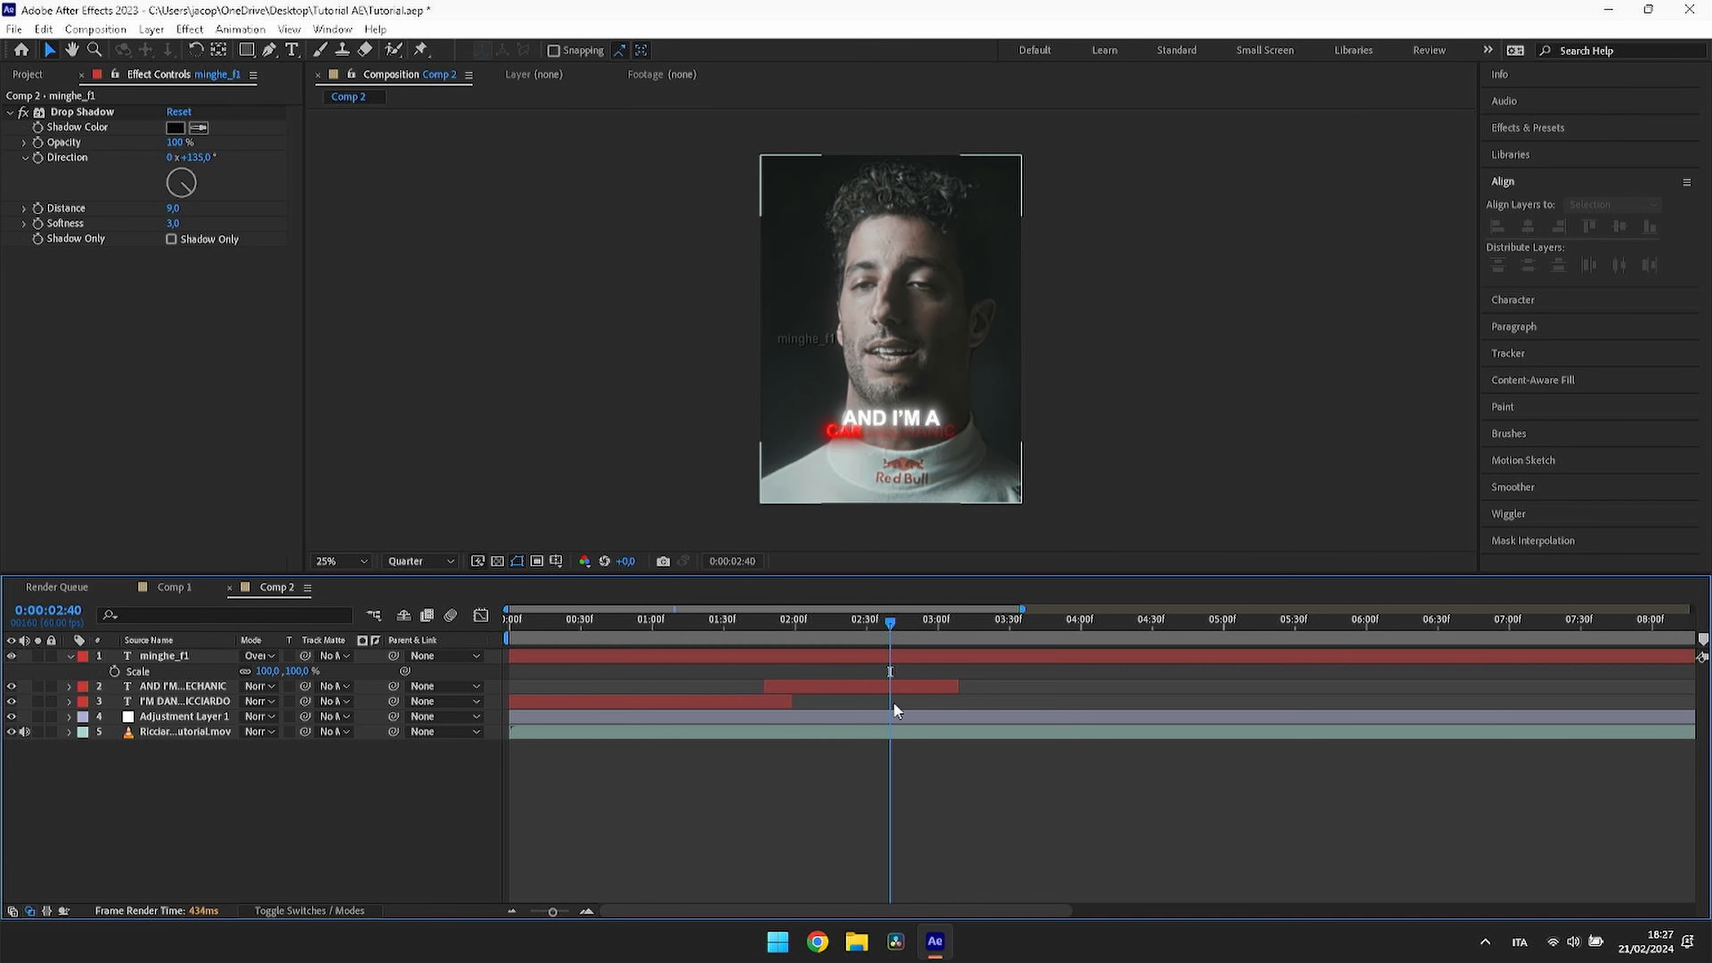
# Step: Review the watermark and captions over the footage from the start to about 11 seconds, and return to the first frame
pyautogui.moveTo(875, 642); pyautogui.dragTo(497, 671)
pyautogui.press('space')
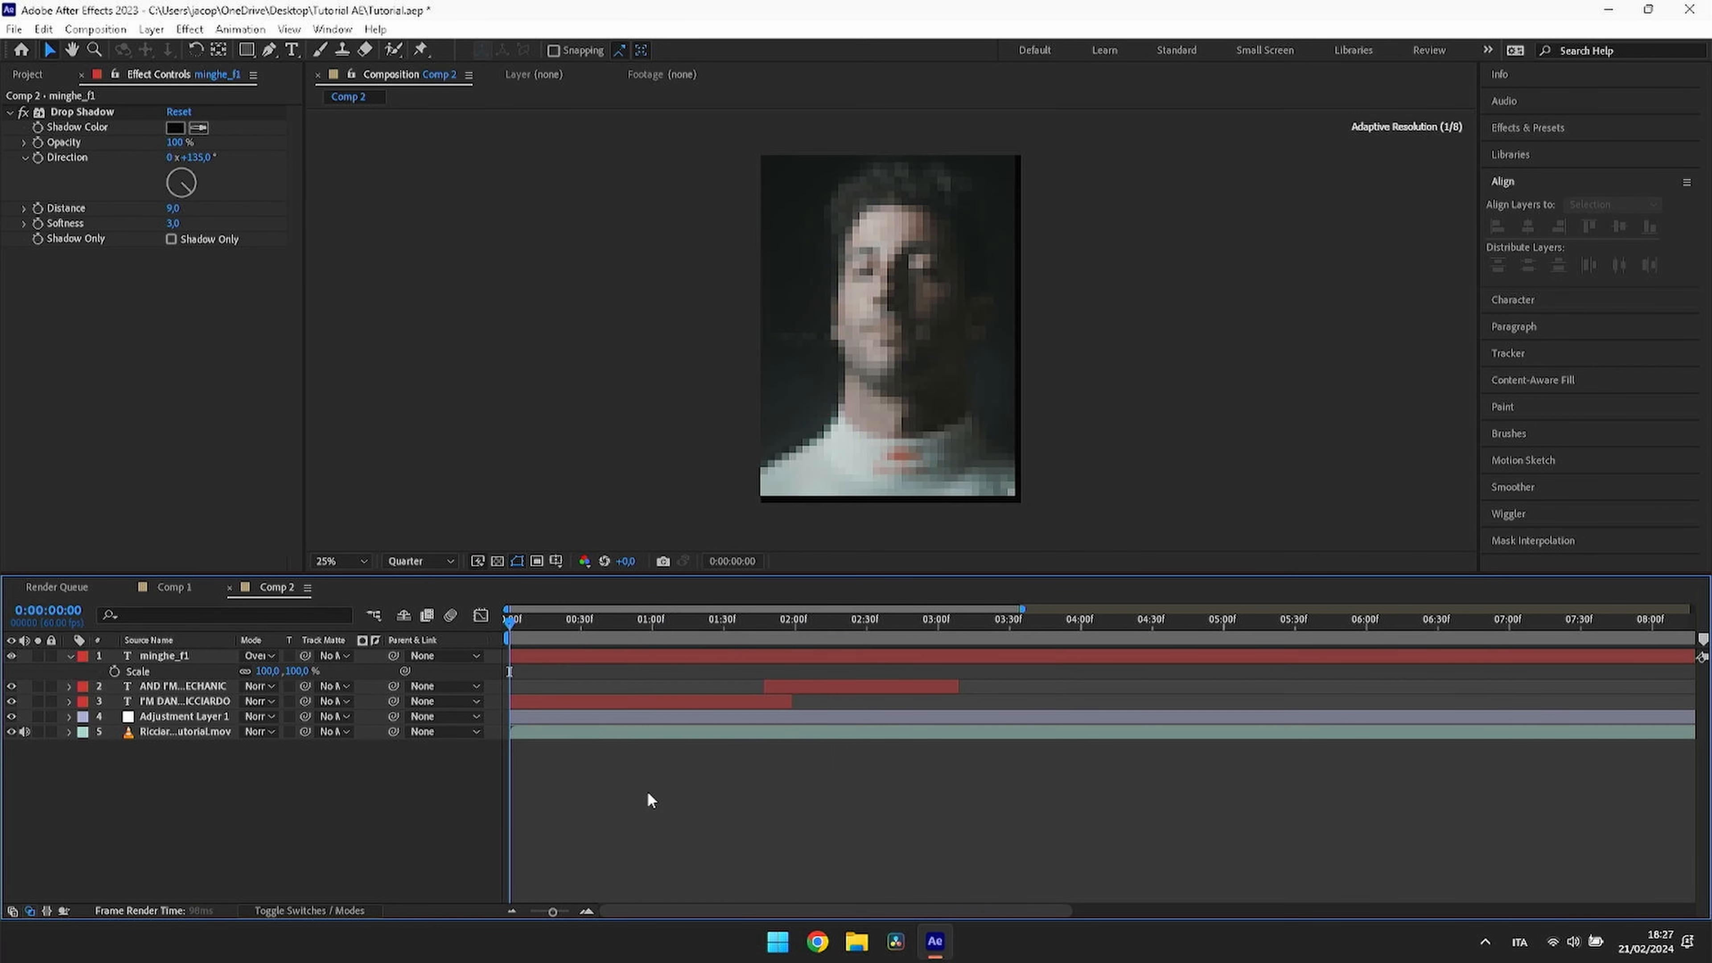
pyautogui.press('space')
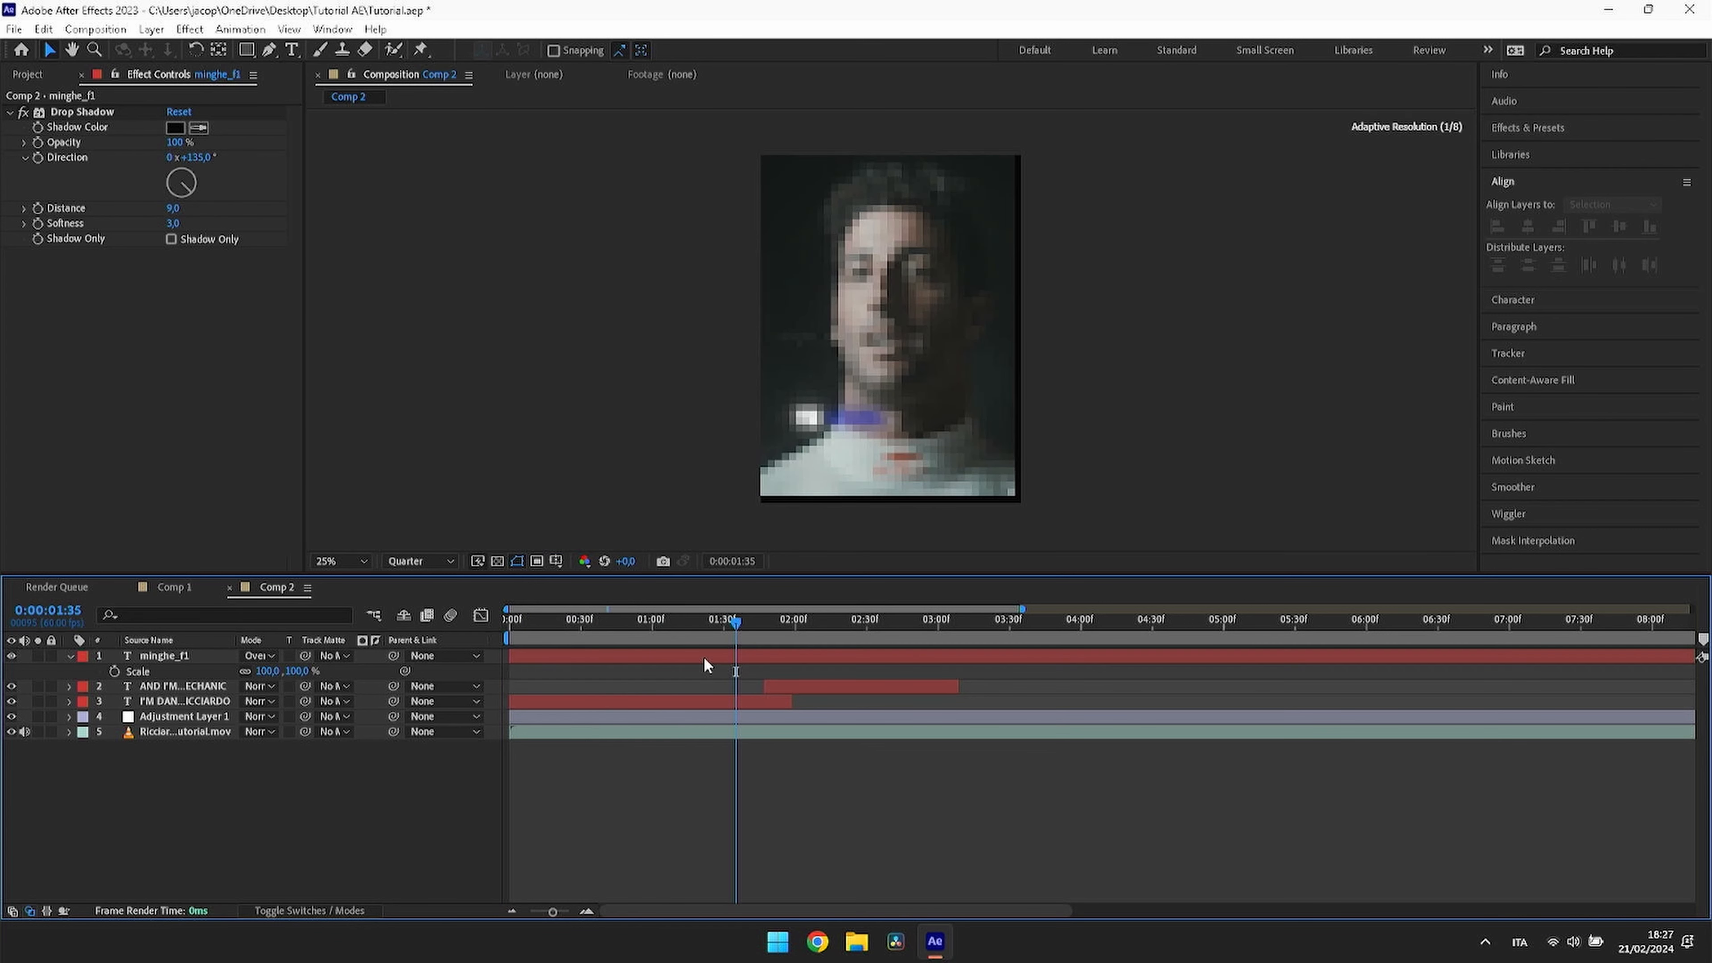
pyautogui.moveTo(754, 629); pyautogui.dragTo(1427, 675)
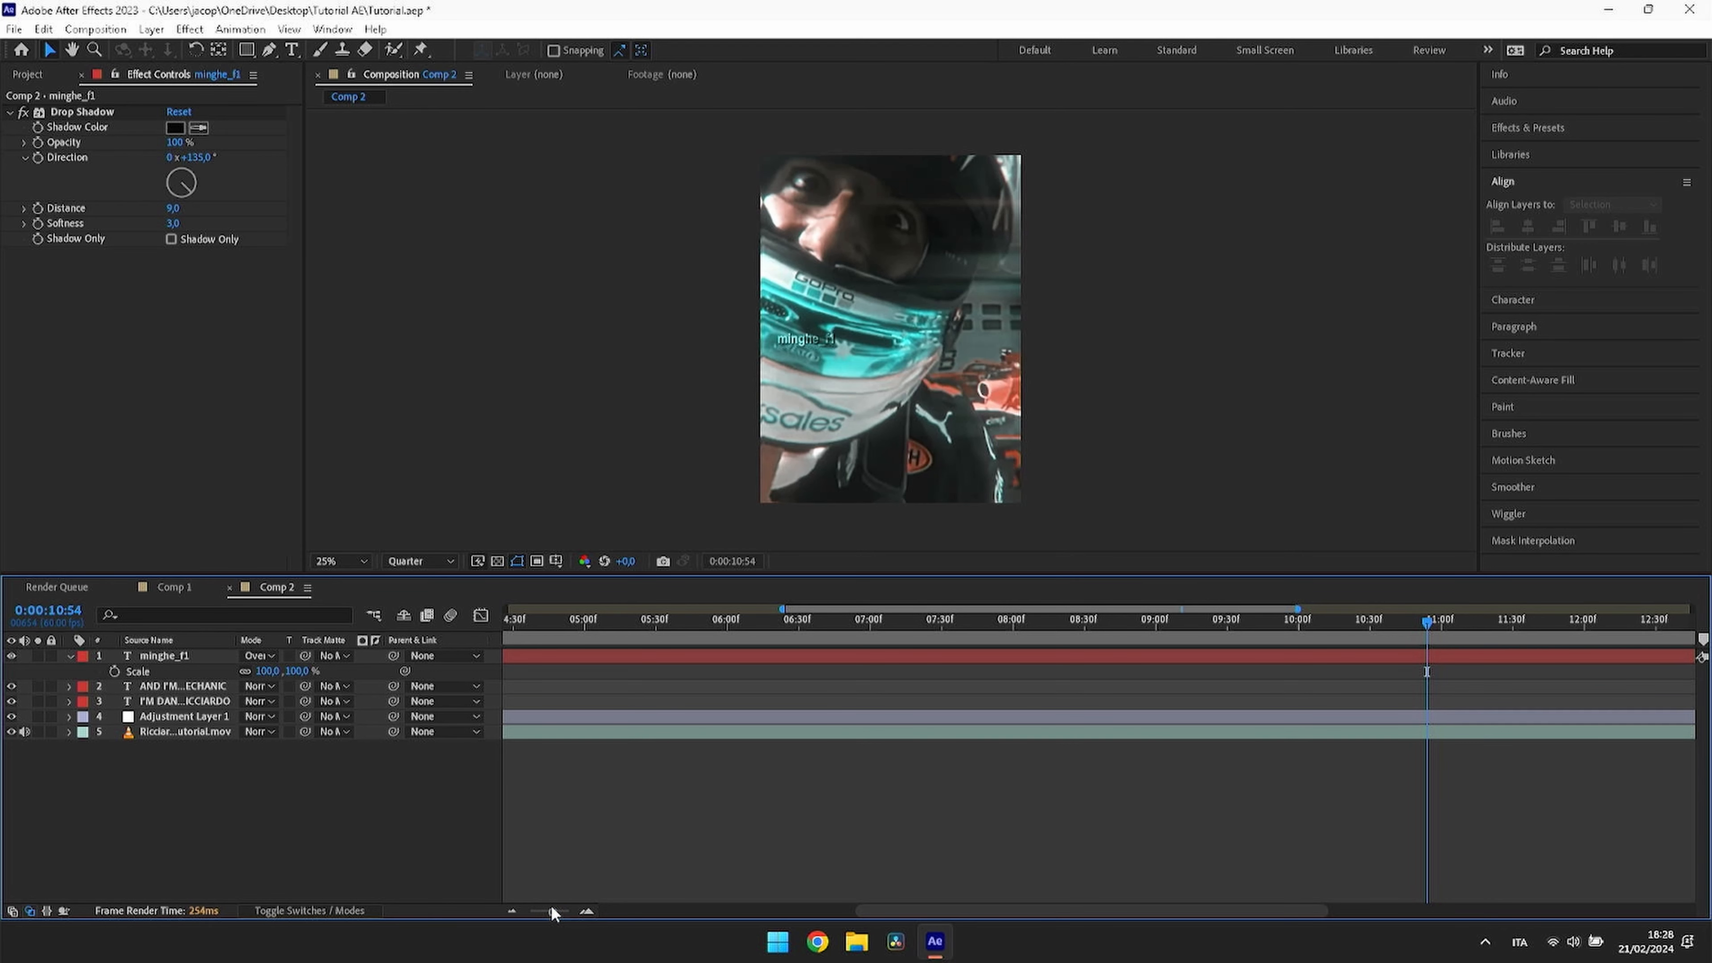
pyautogui.moveTo(553, 912); pyautogui.dragTo(528, 923)
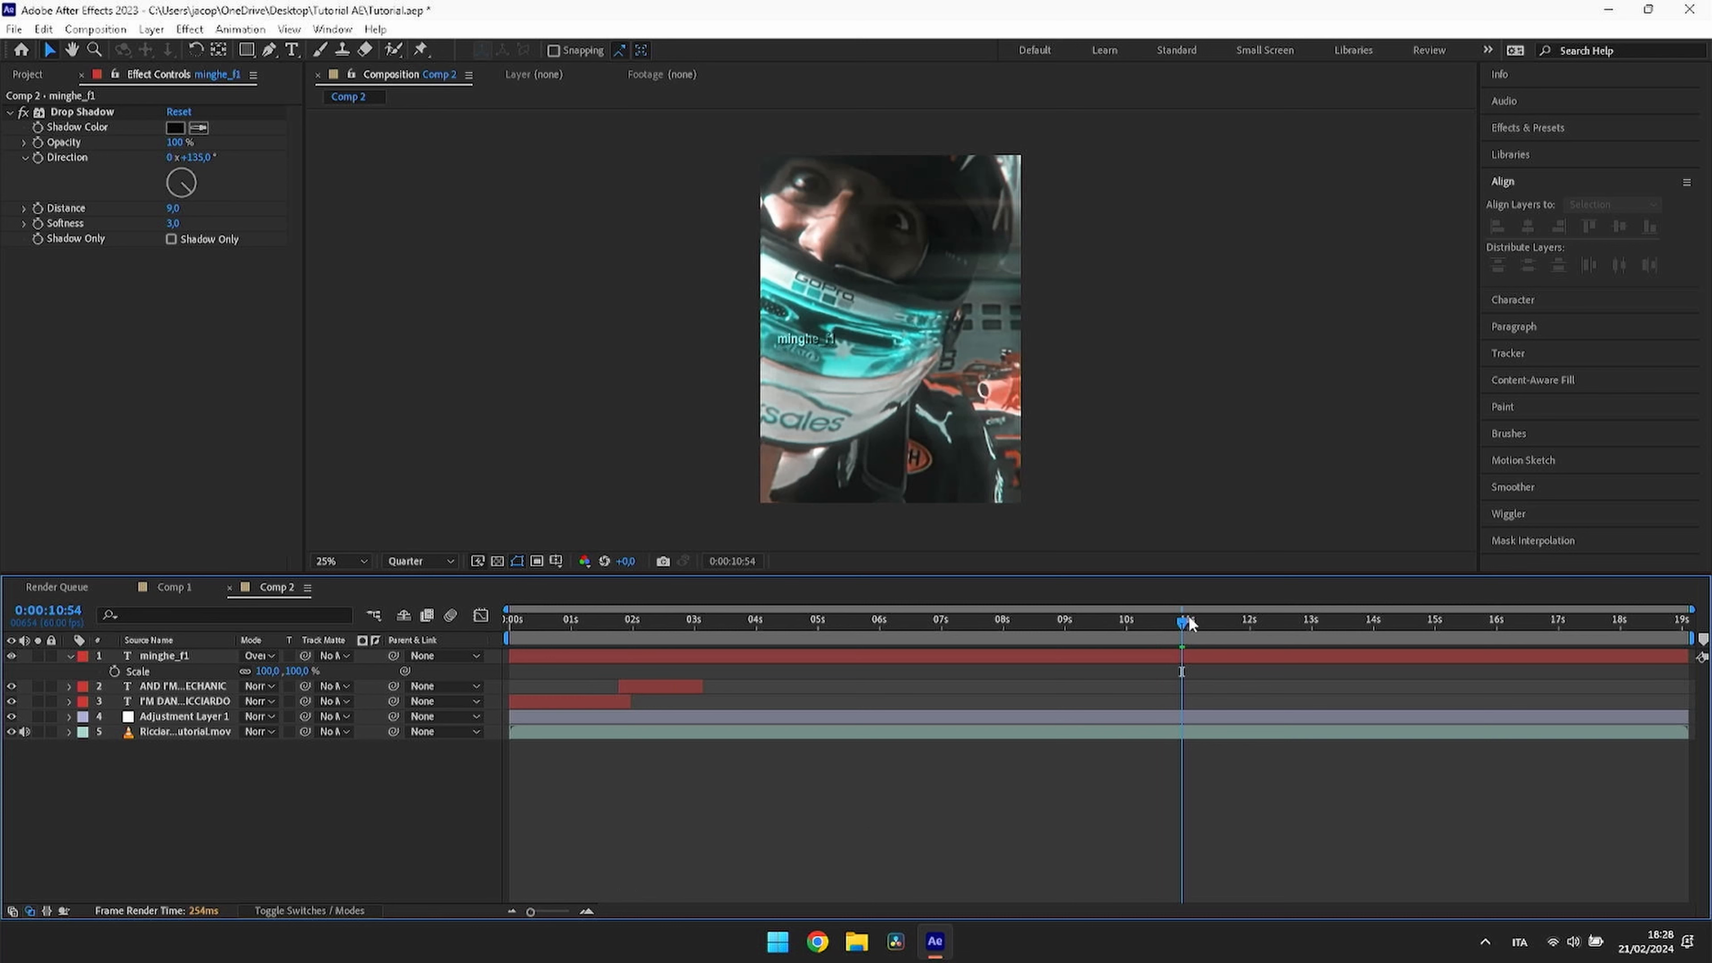
pyautogui.moveTo(1188, 623); pyautogui.dragTo(1186, 806)
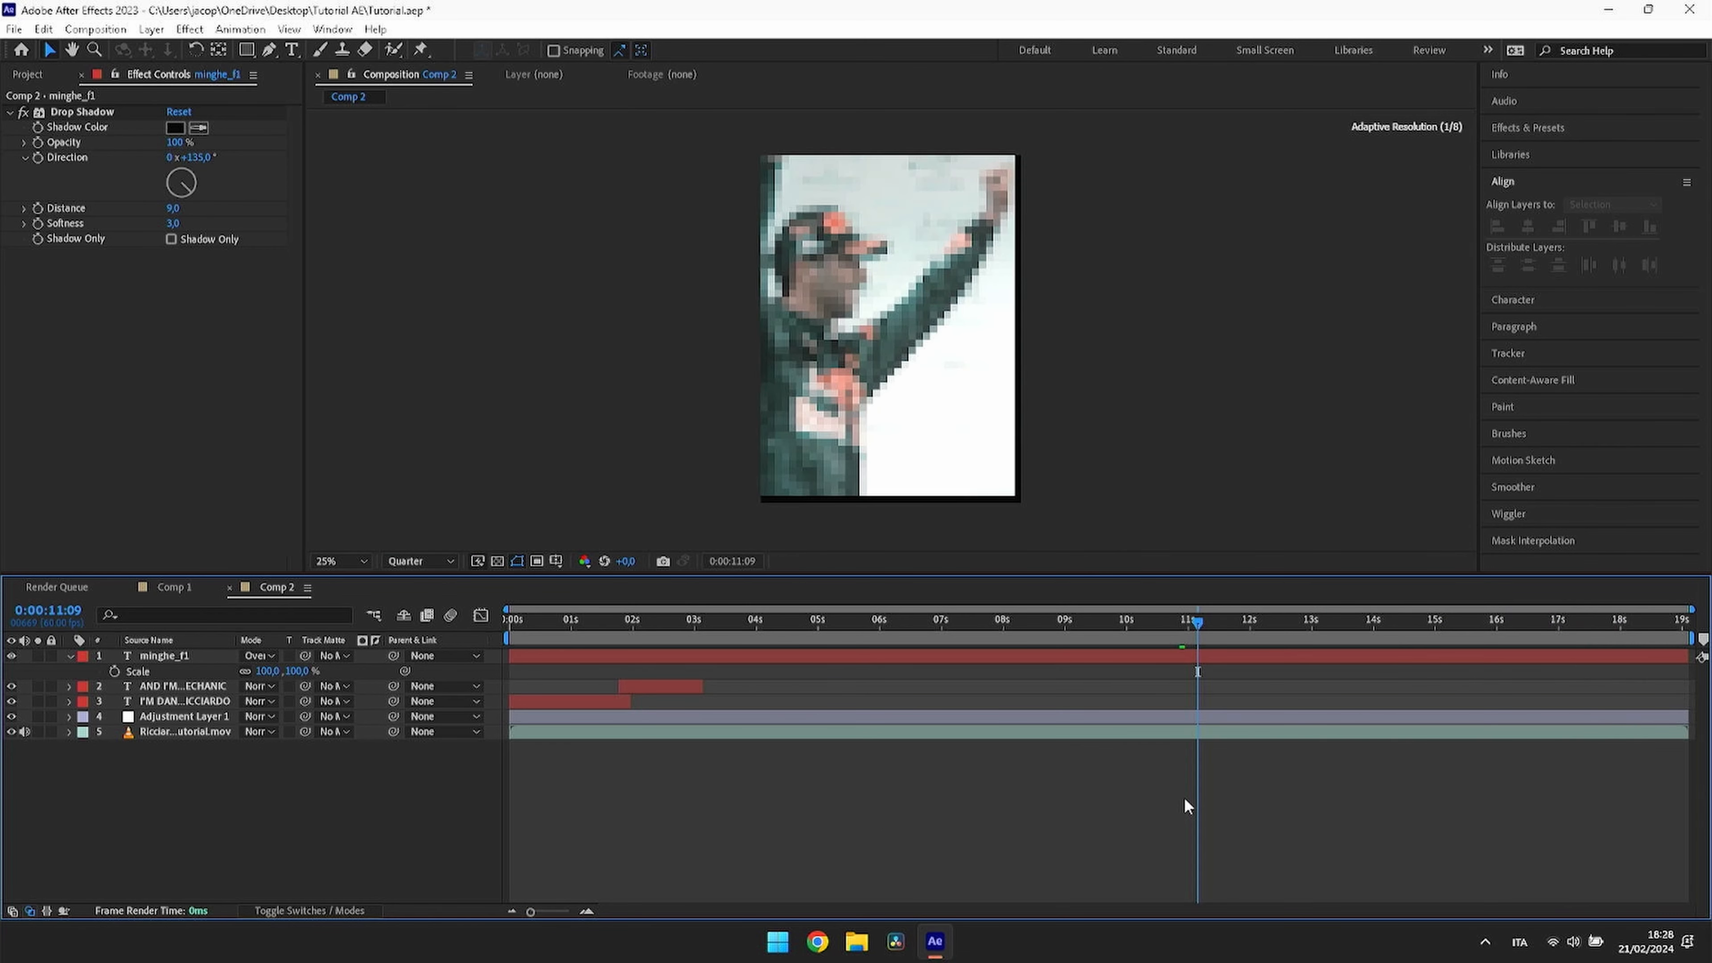
pyautogui.press('Home')
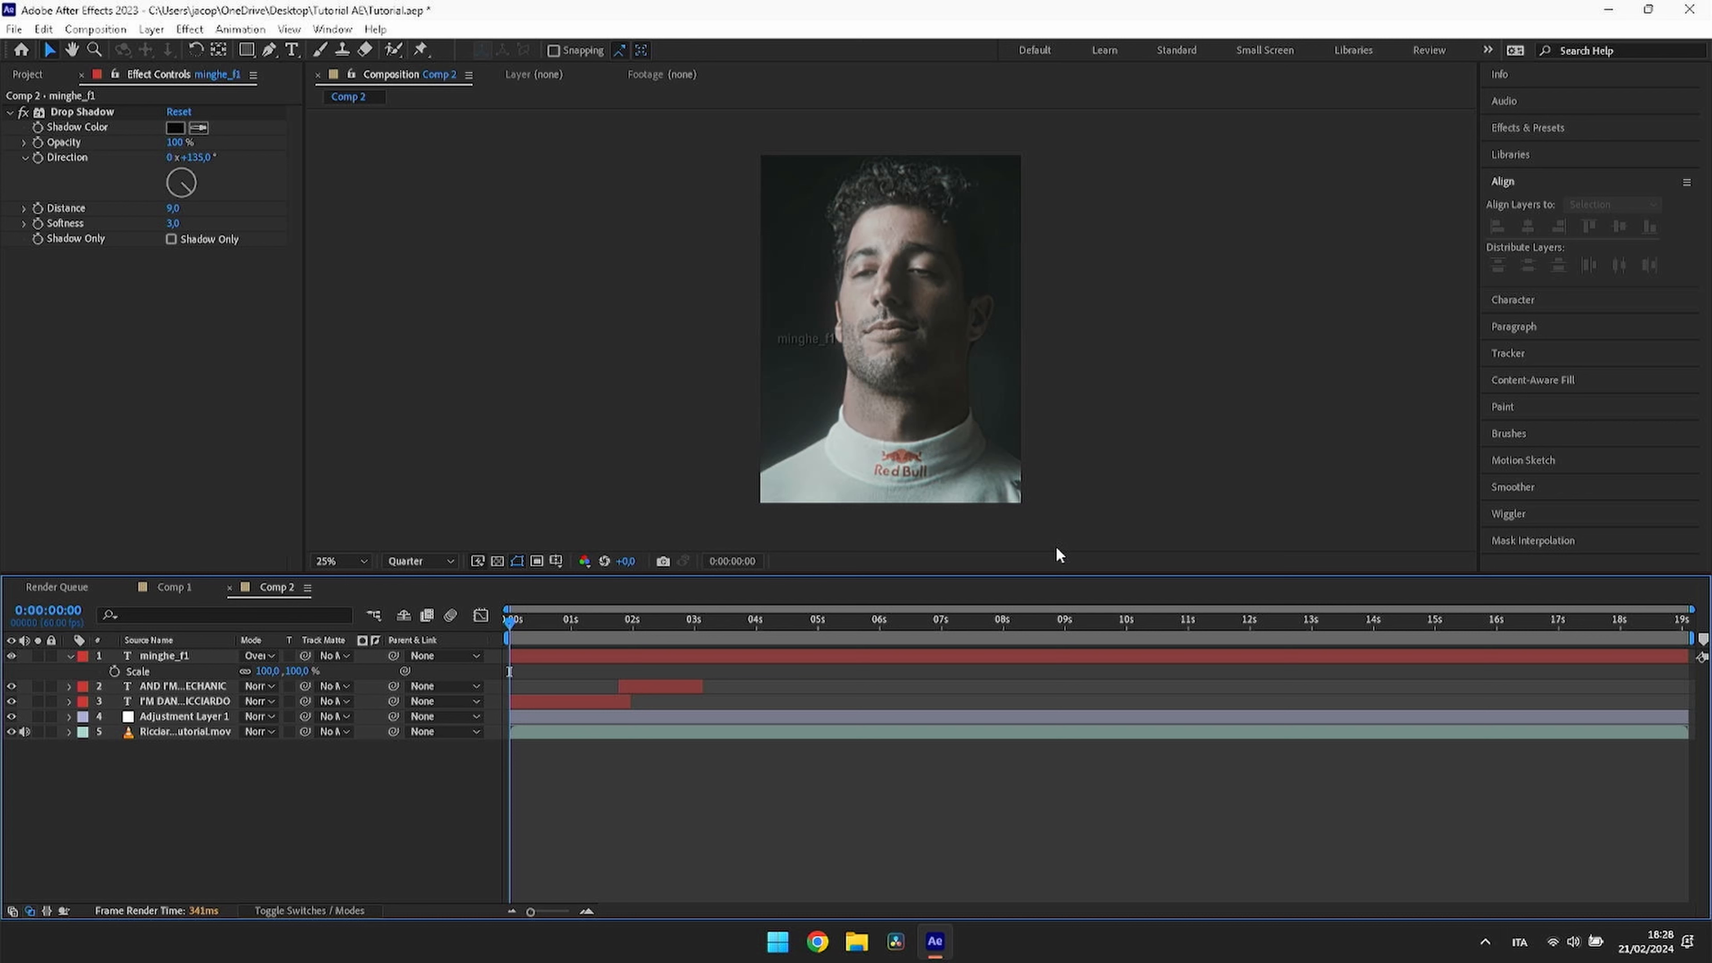
pyautogui.click(100, 31)
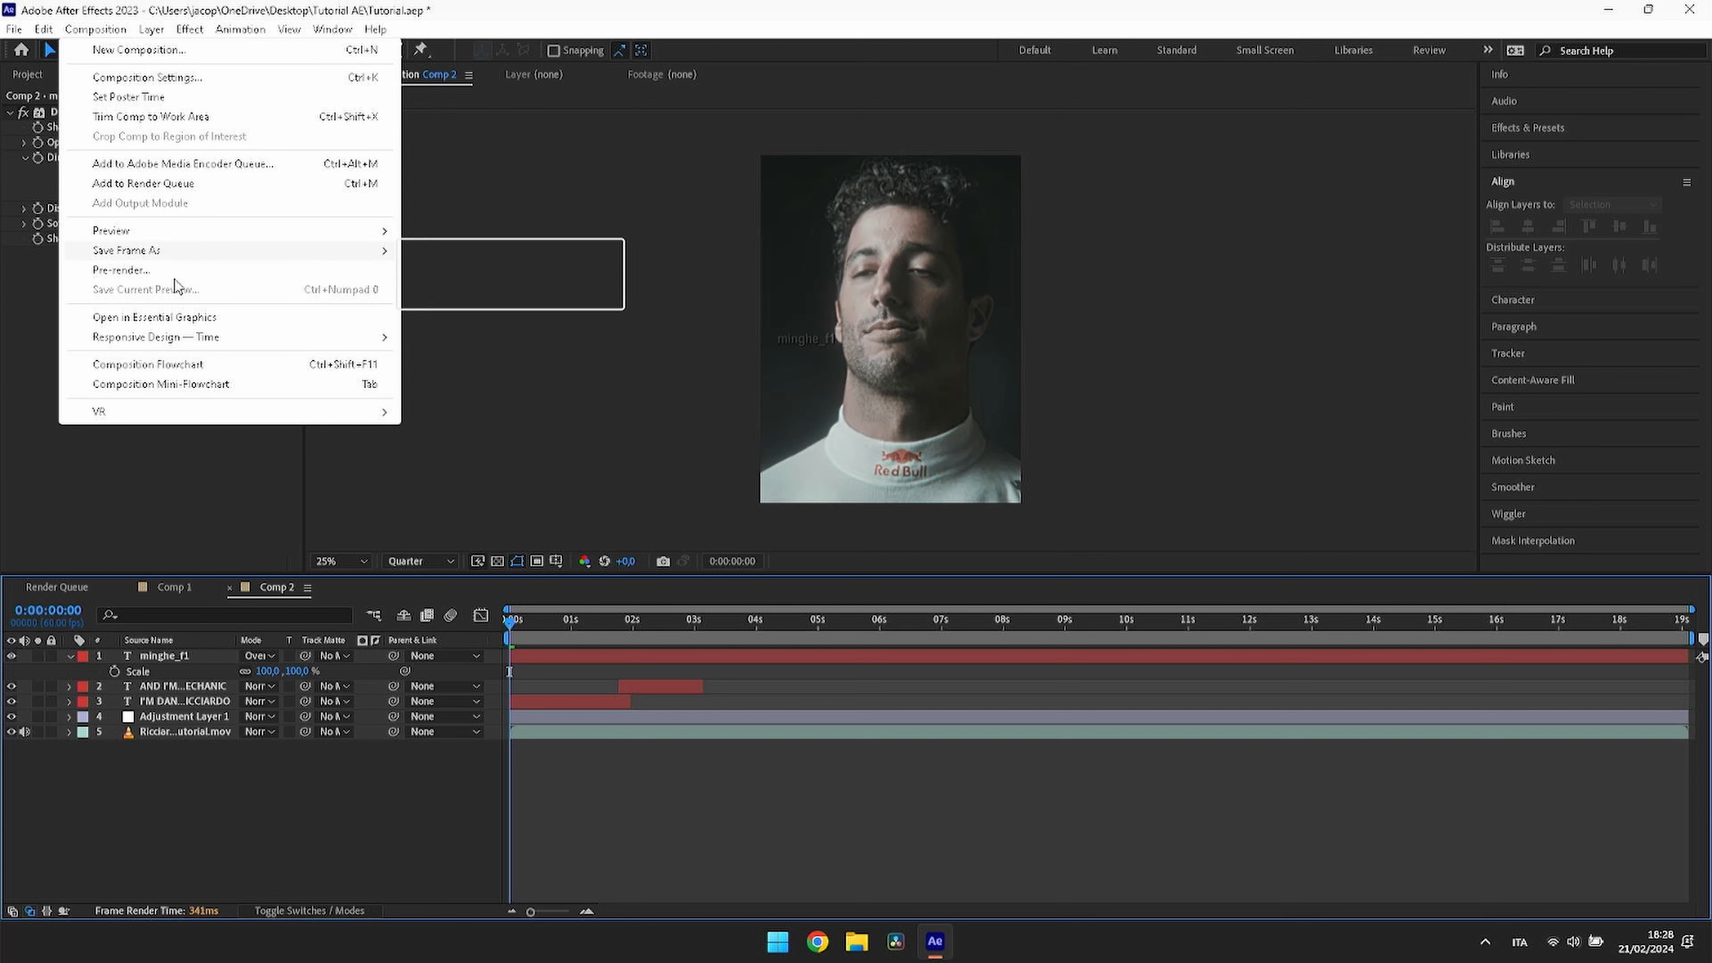
pyautogui.click(103, 184)
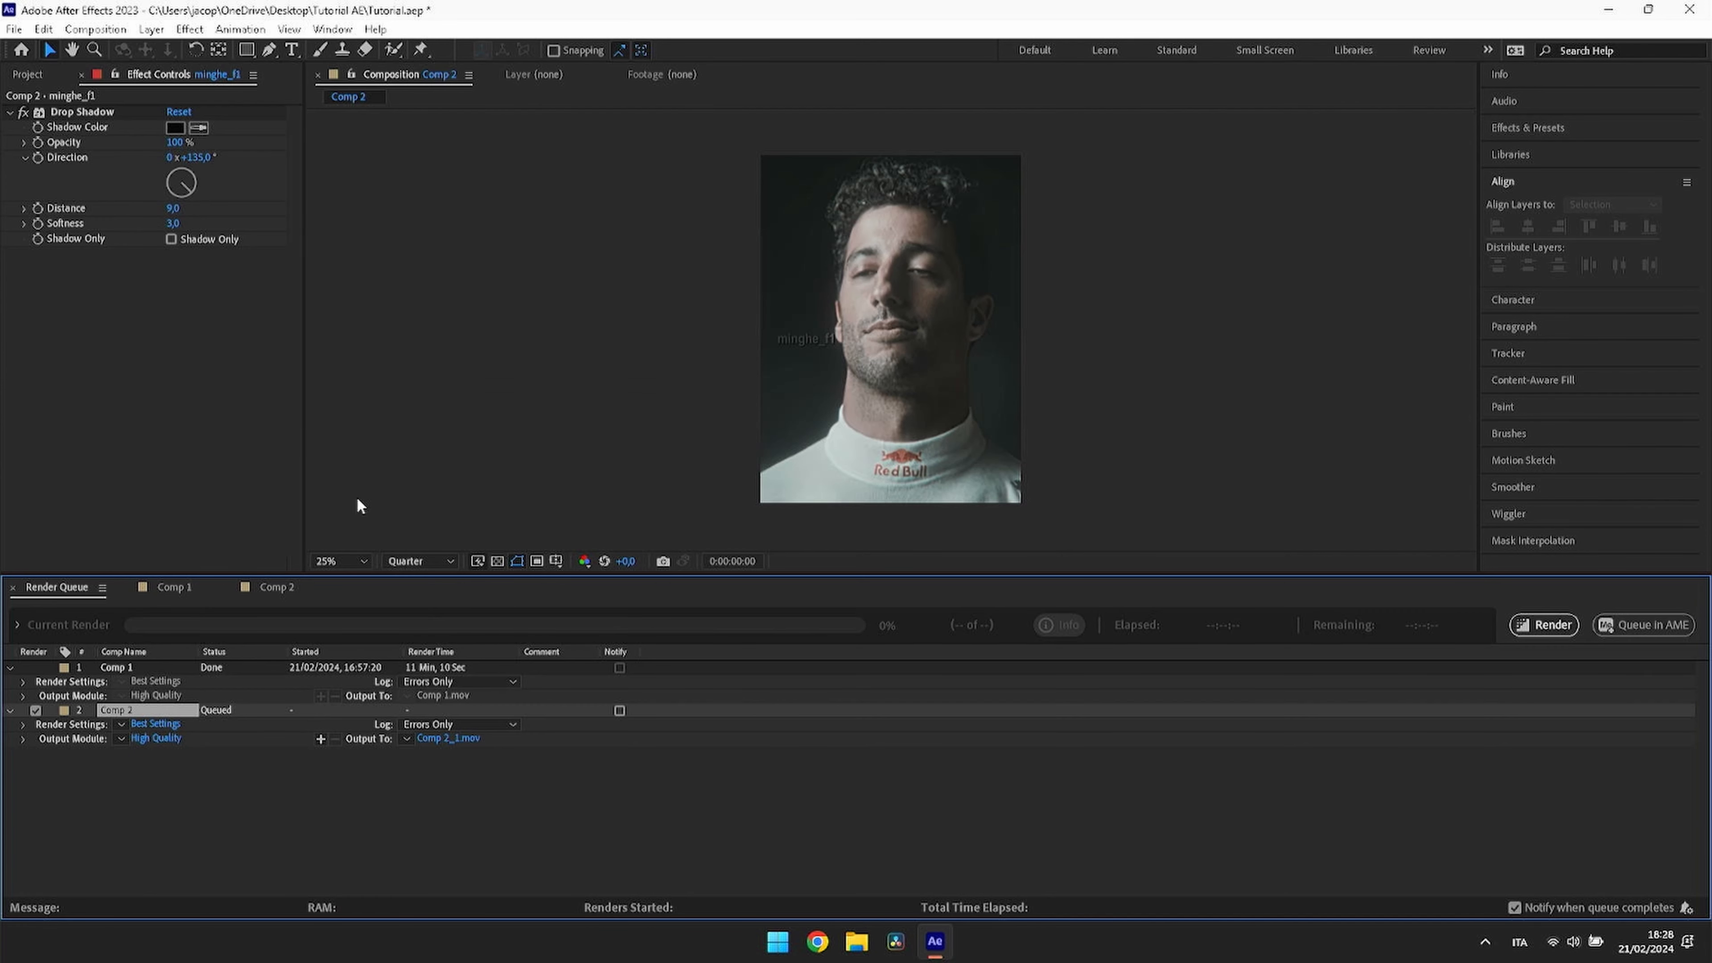
pyautogui.click(1538, 628)
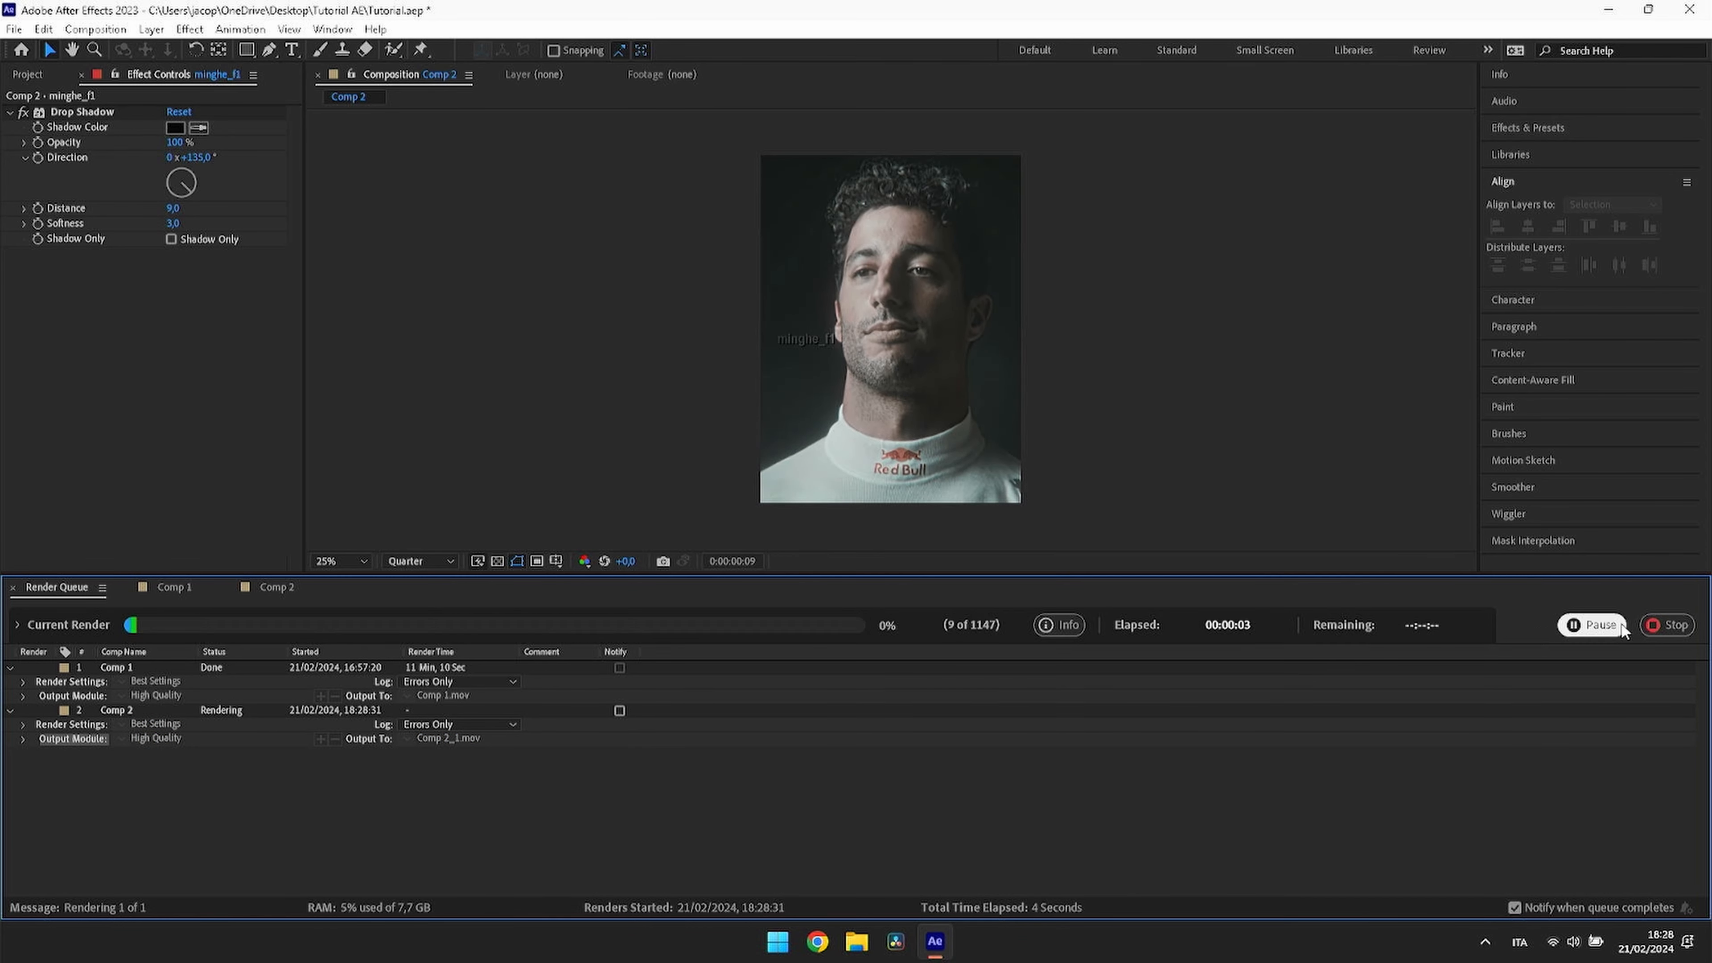
pyautogui.click(1591, 625)
pyautogui.click(1669, 623)
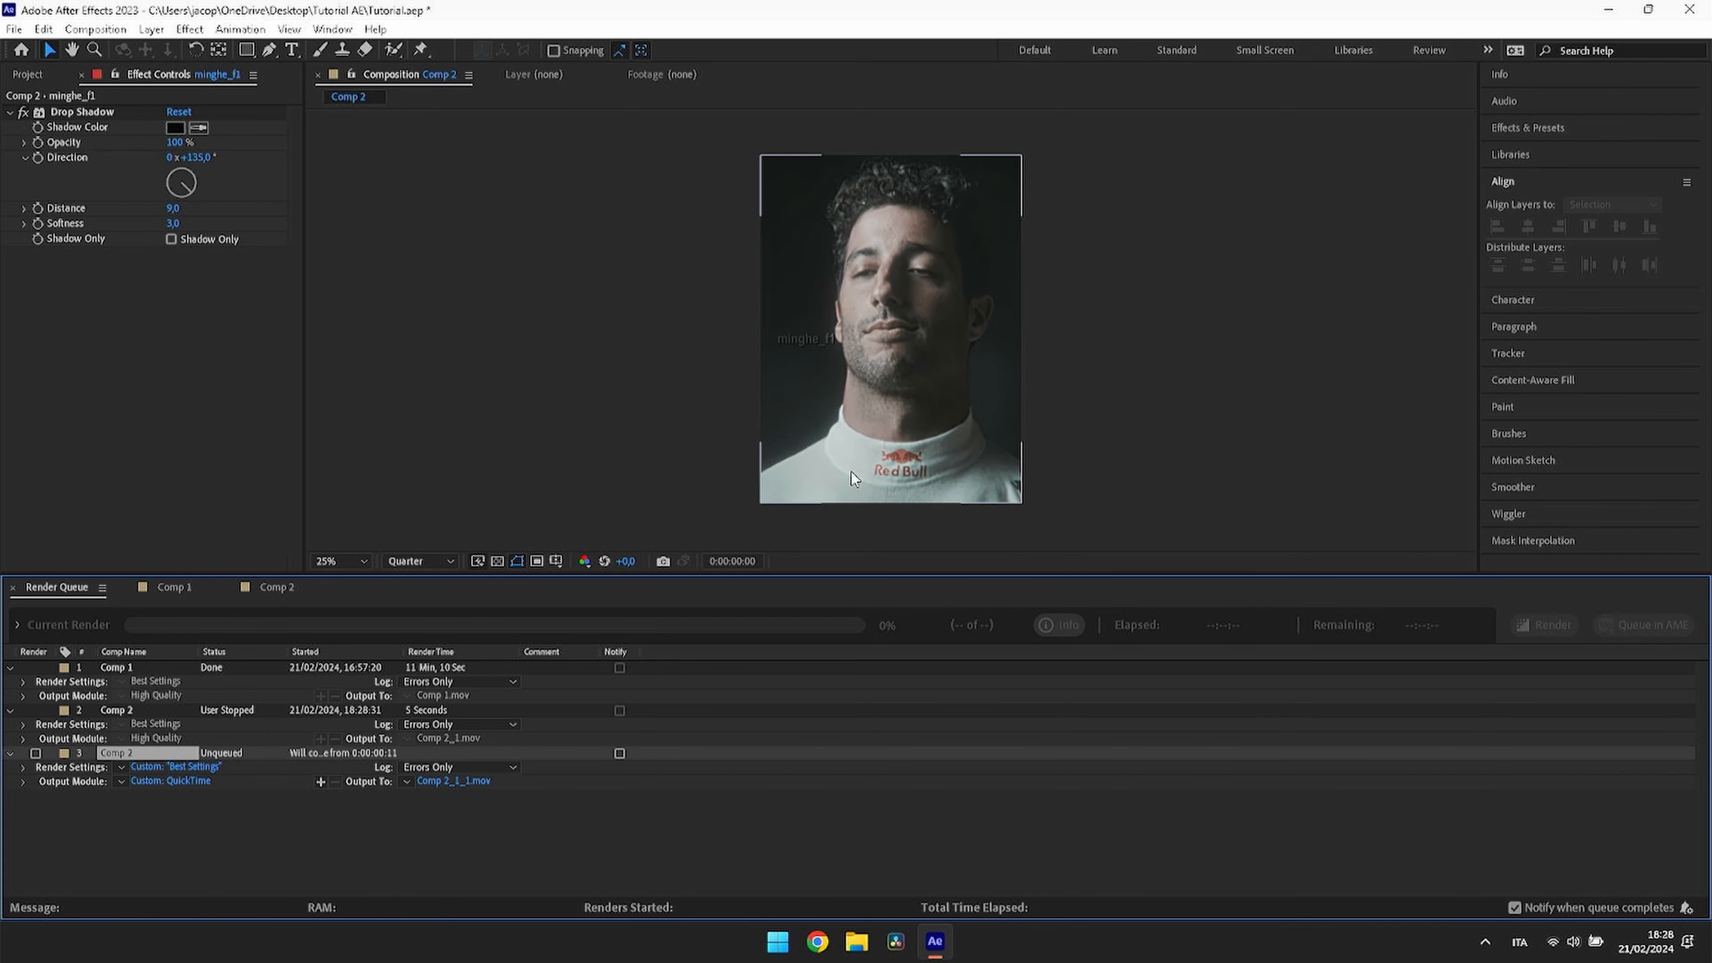
# Step: Set the composition's preview resolution to Full
pyautogui.click(436, 567)
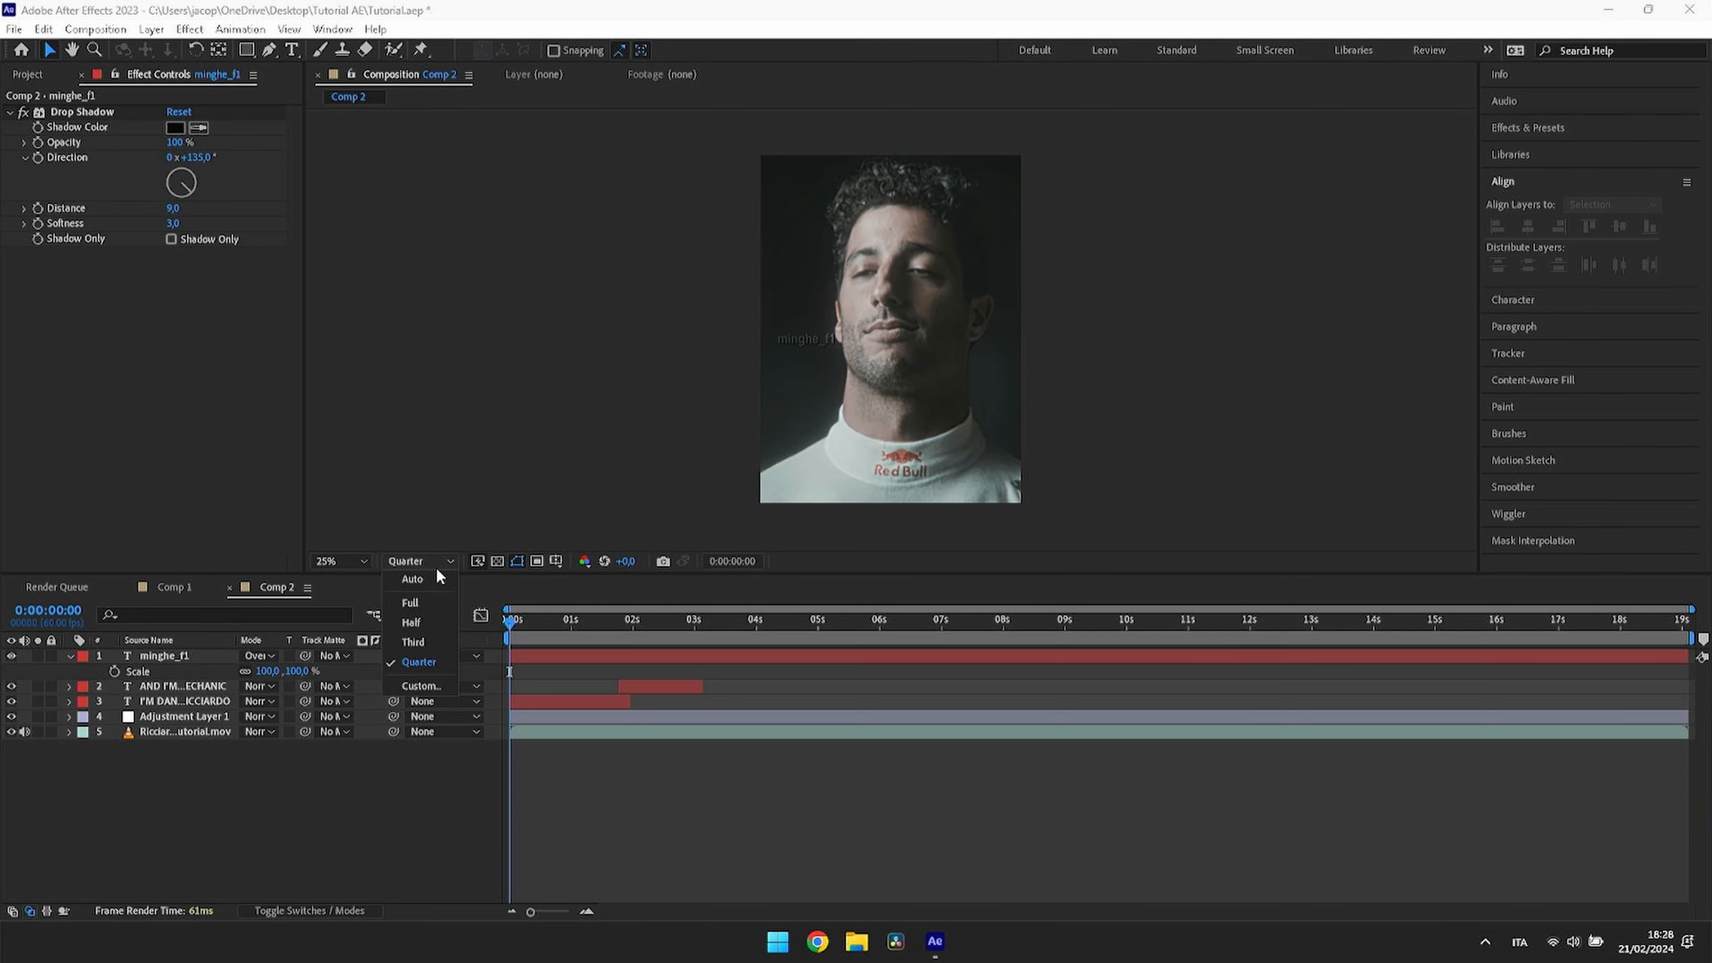
pyautogui.click(412, 606)
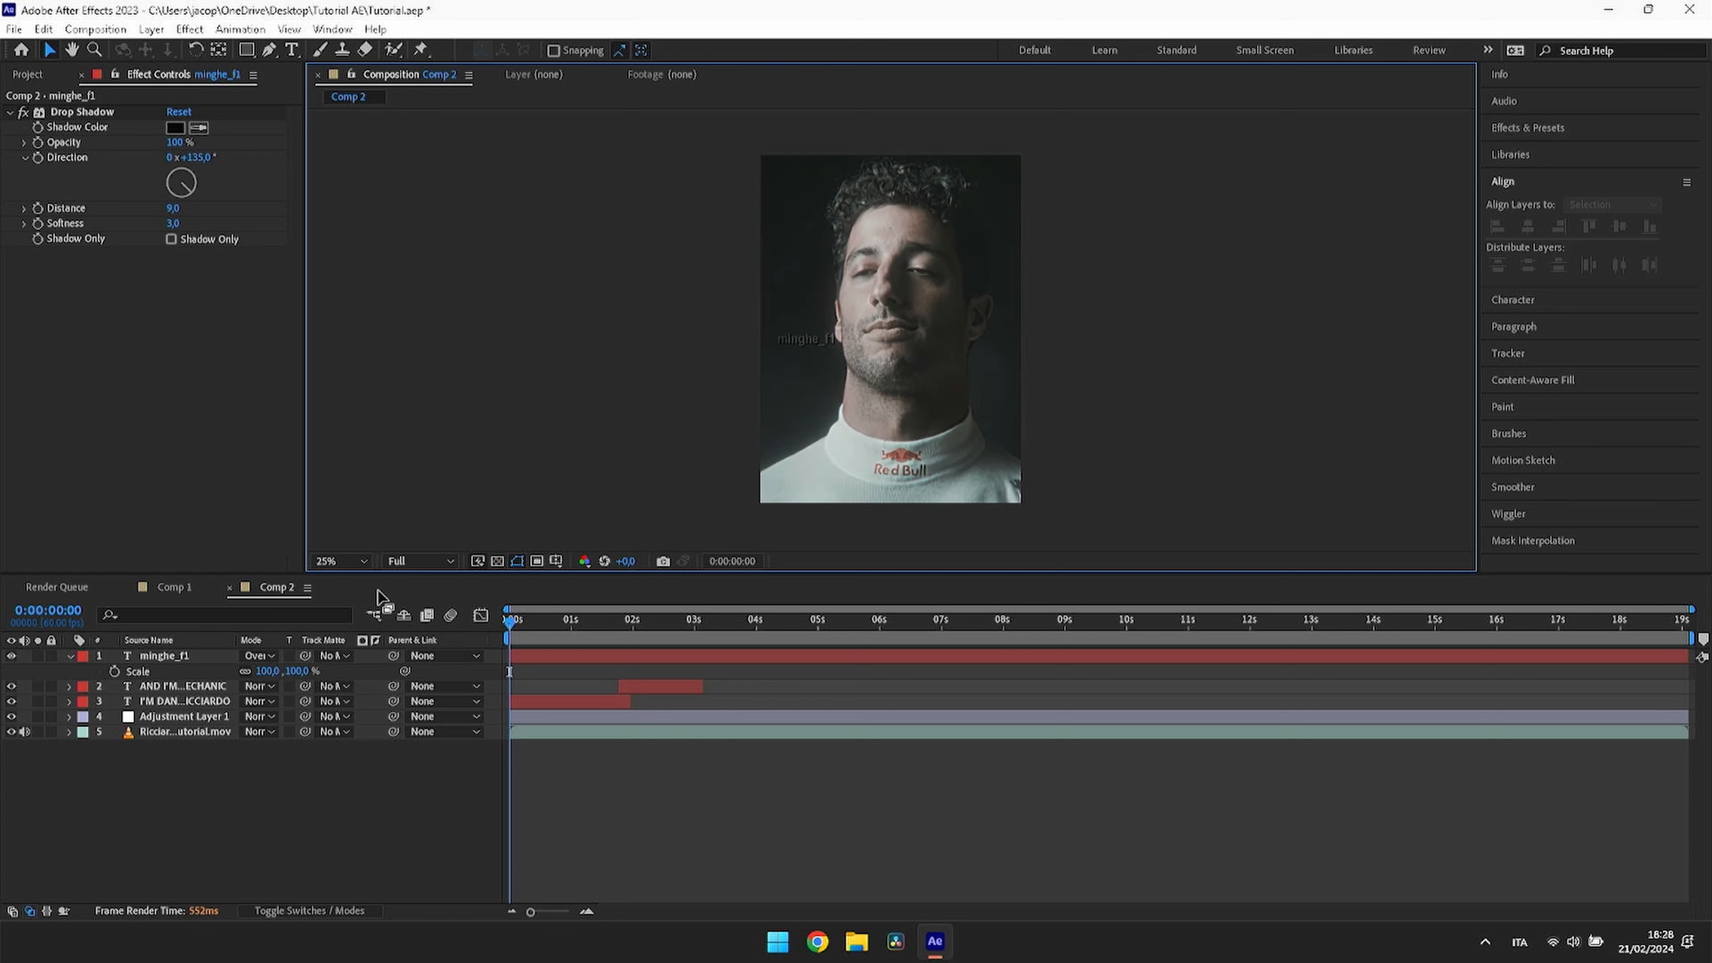
pyautogui.click(402, 565)
pyautogui.click(401, 655)
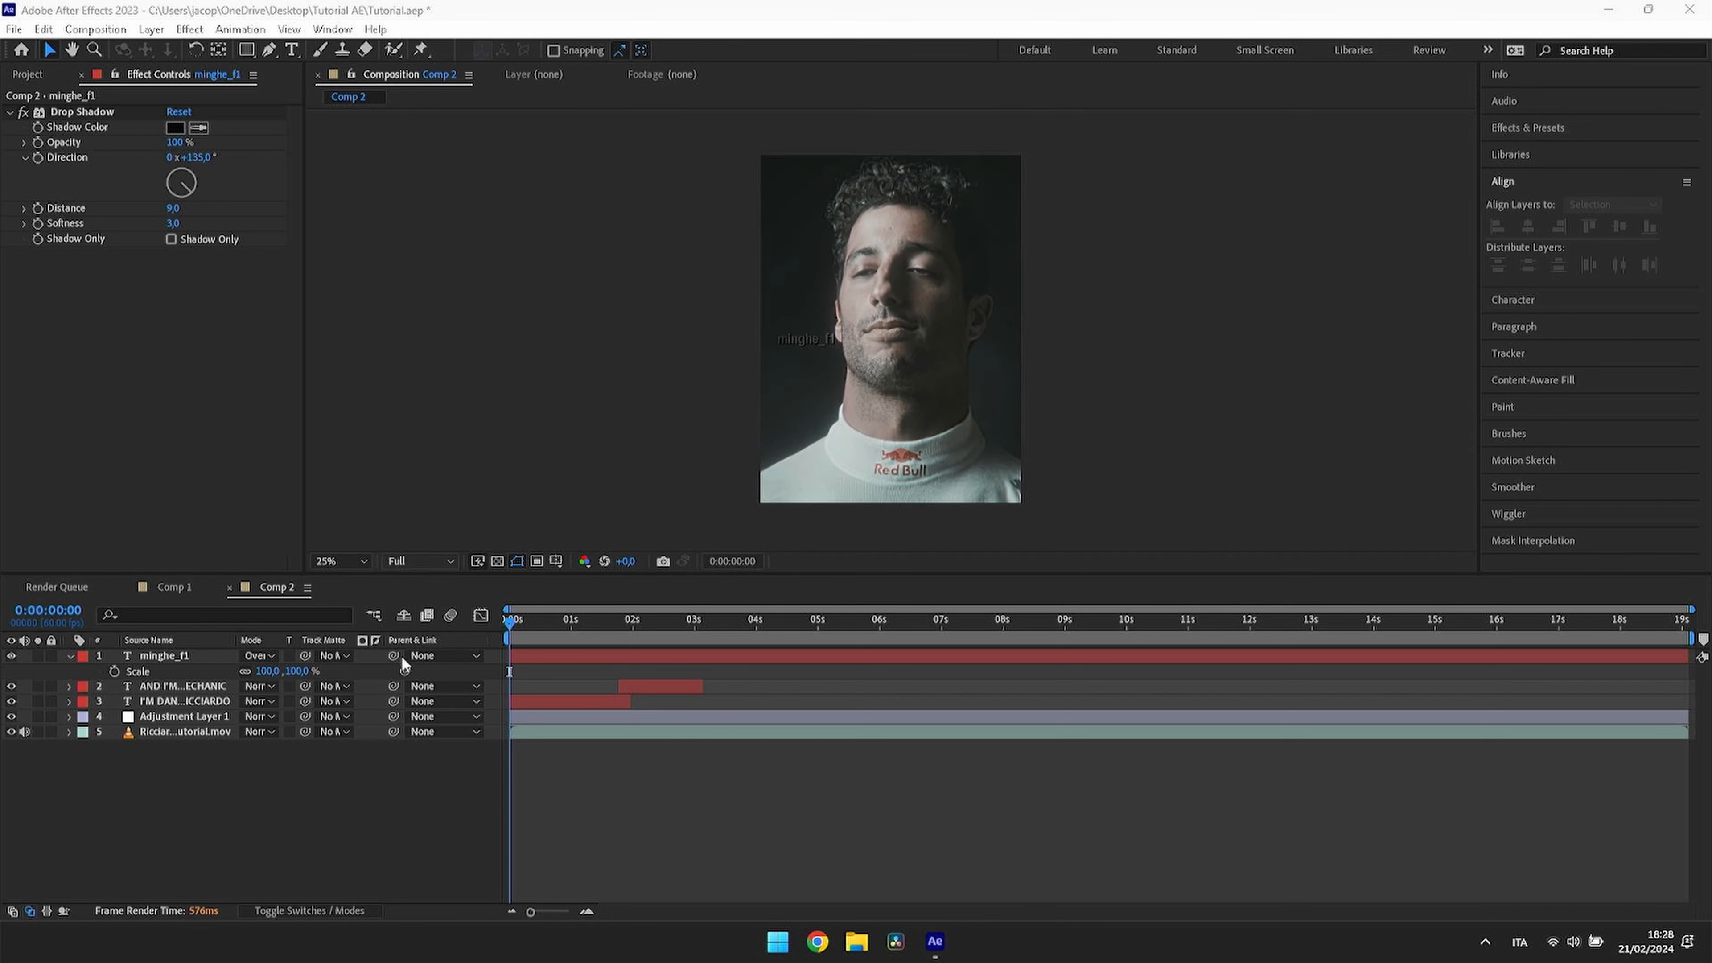
pyautogui.click(428, 560)
pyautogui.click(412, 607)
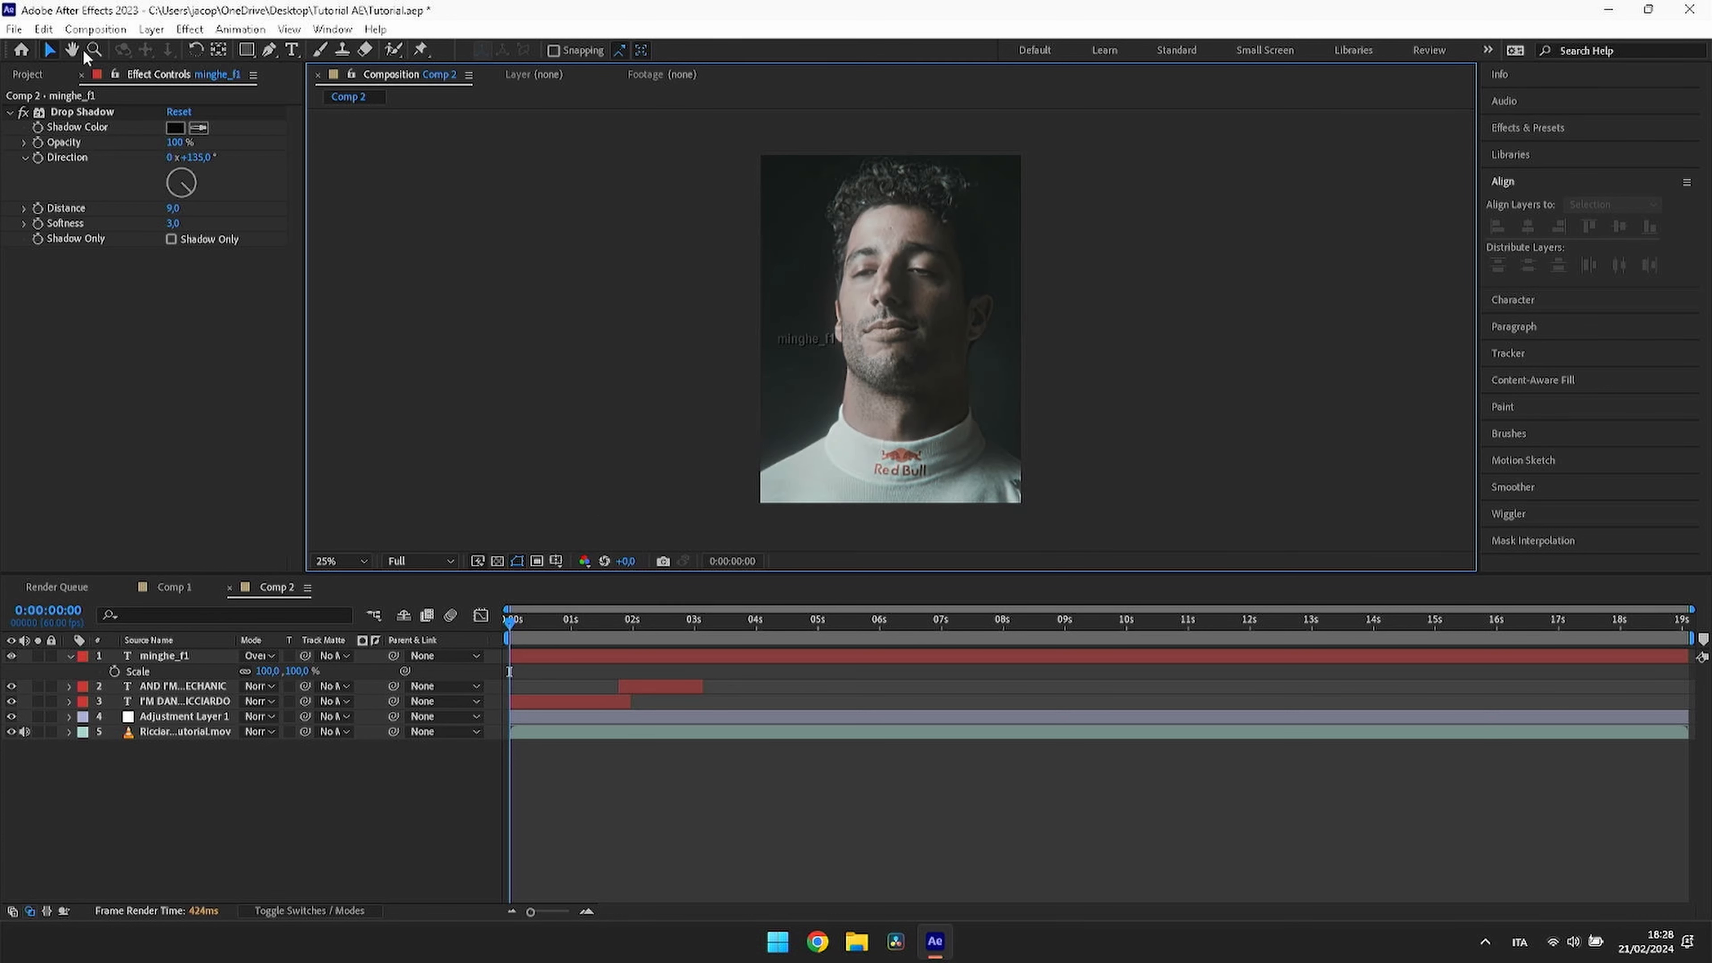
# Step: Add Comp 2 to the render queue again and enable the completion notification for this new item
pyautogui.click(95, 30)
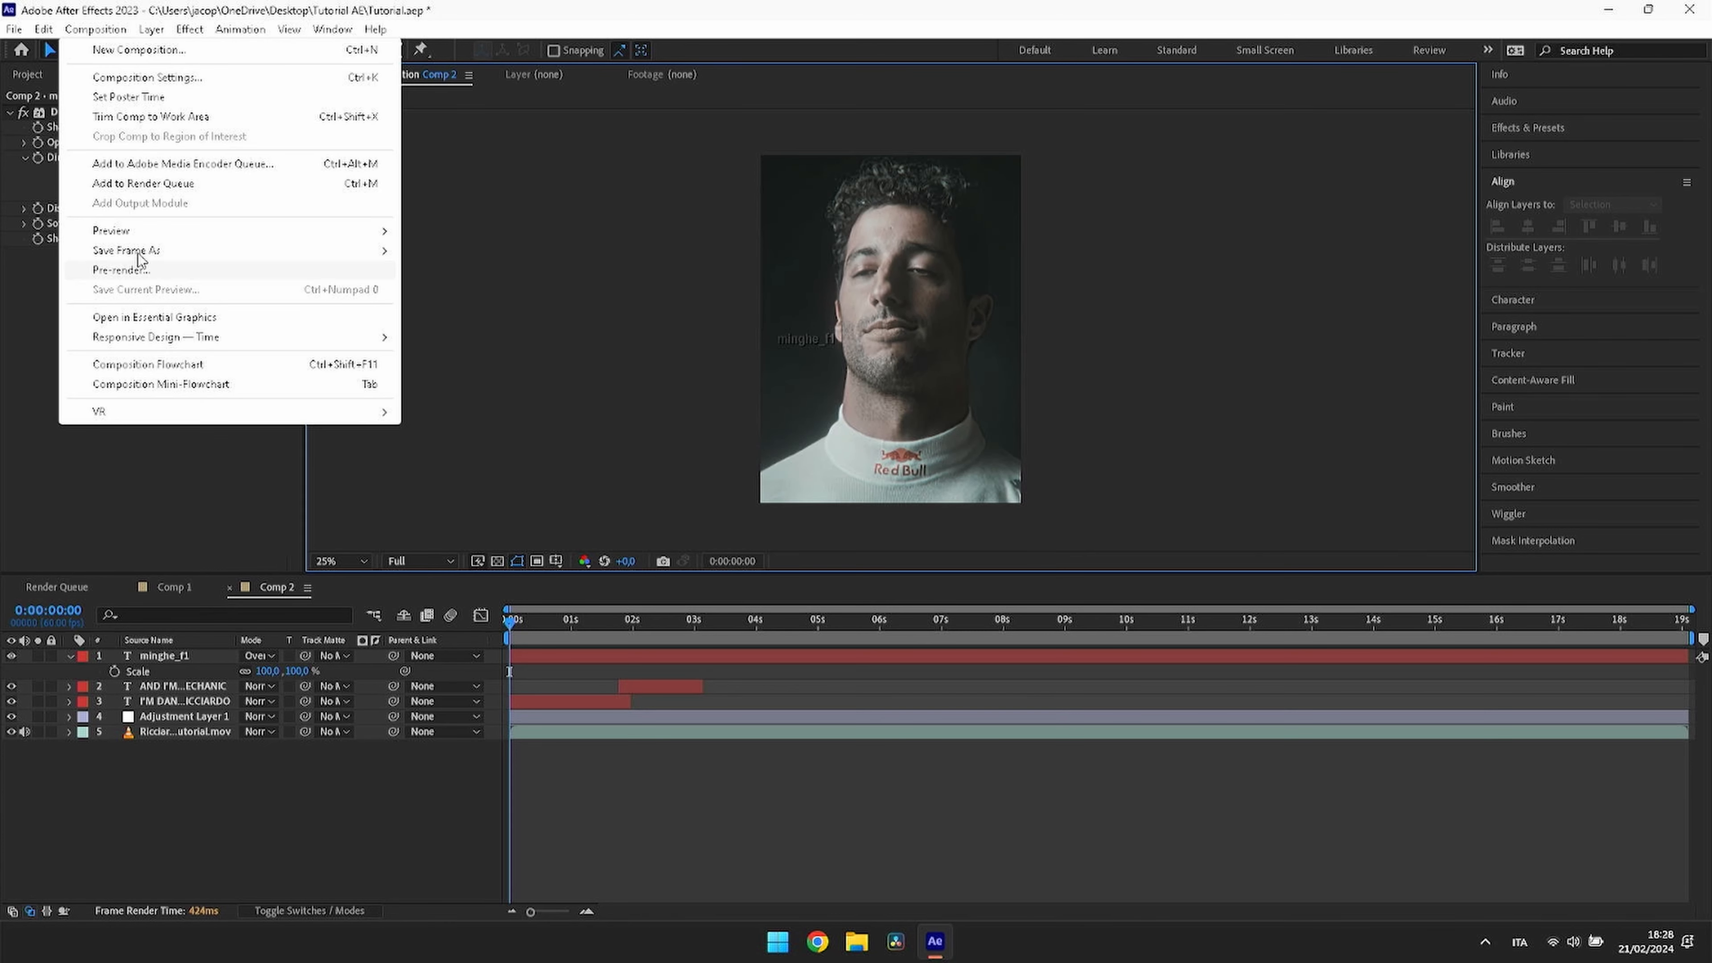
pyautogui.click(117, 184)
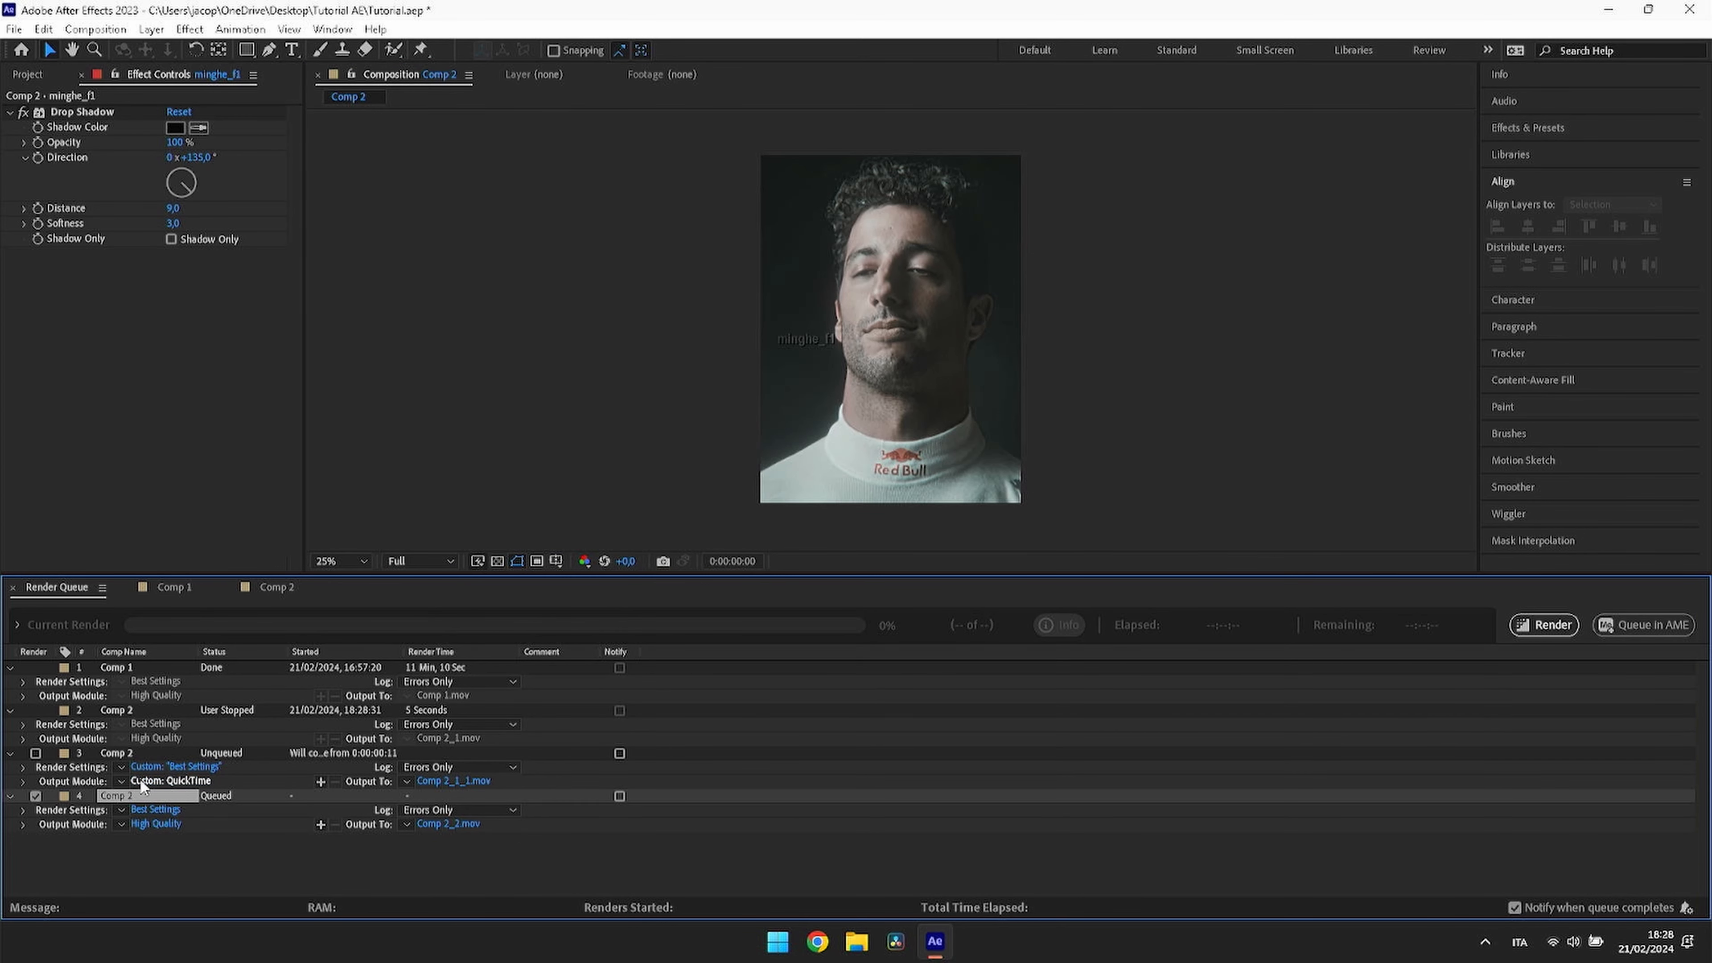
pyautogui.click(619, 795)
# Step: Name the output movie "I'm a car Mechanic - Tutorial" in the Download folder and start rendering the queued composition
pyautogui.click(447, 820)
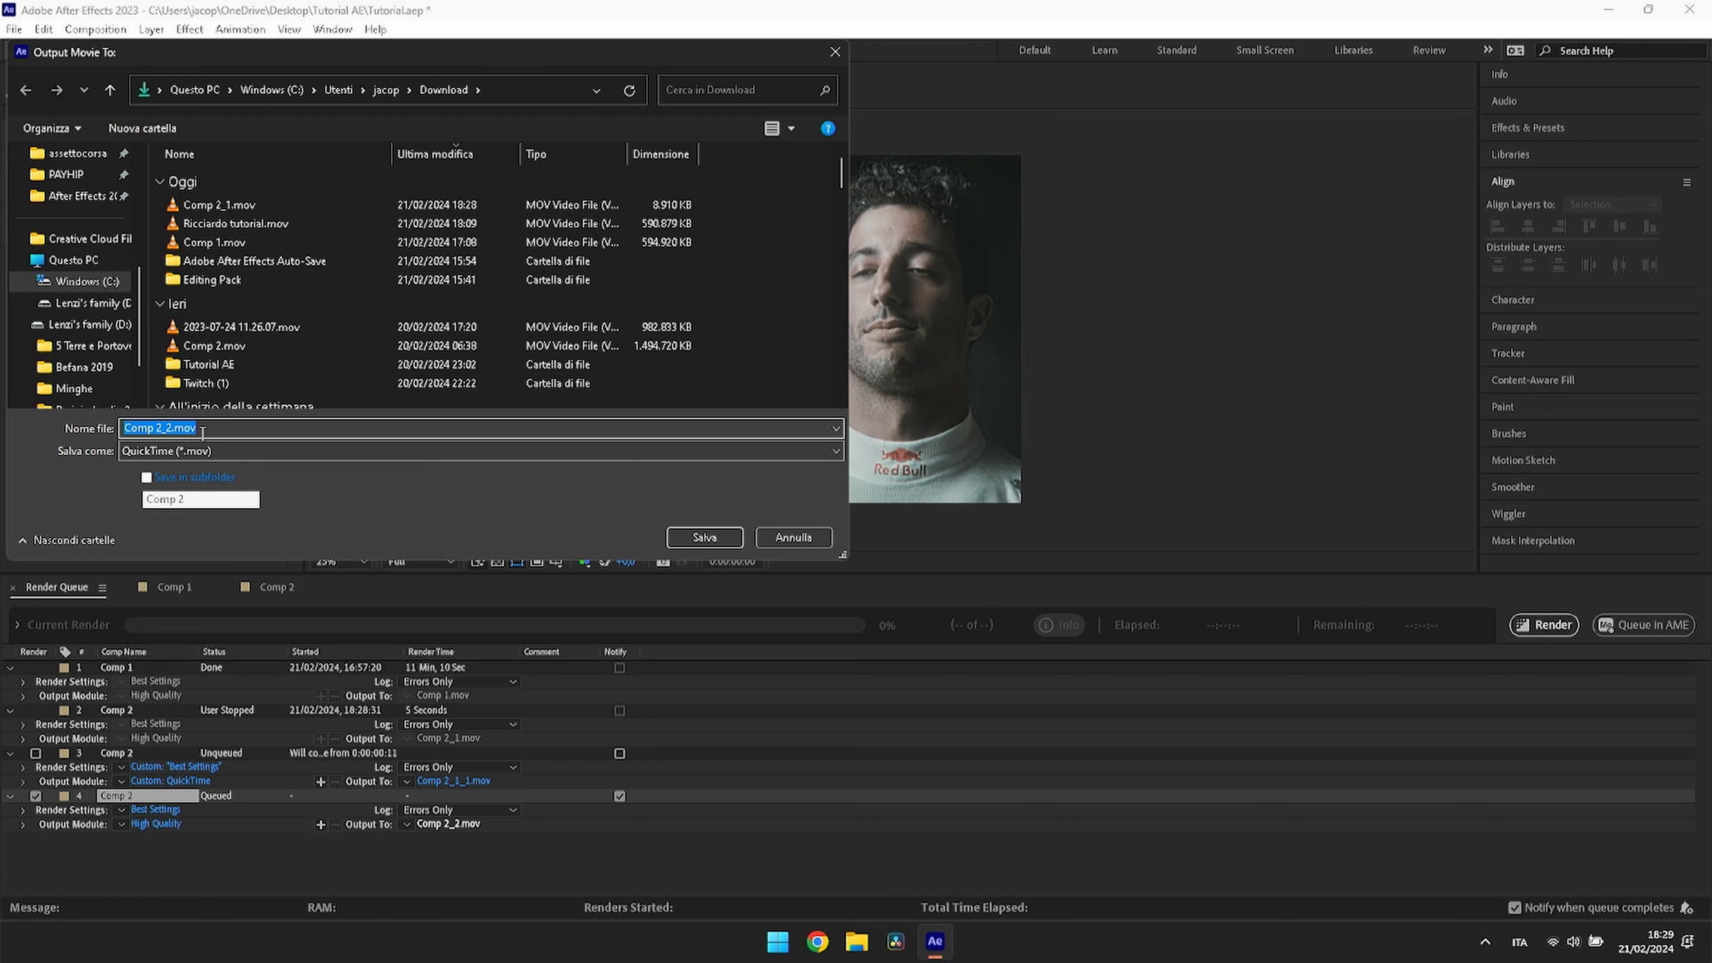
pyautogui.write('R')
pyautogui.press('BackSpace')
pyautogui.press('BackSpace')
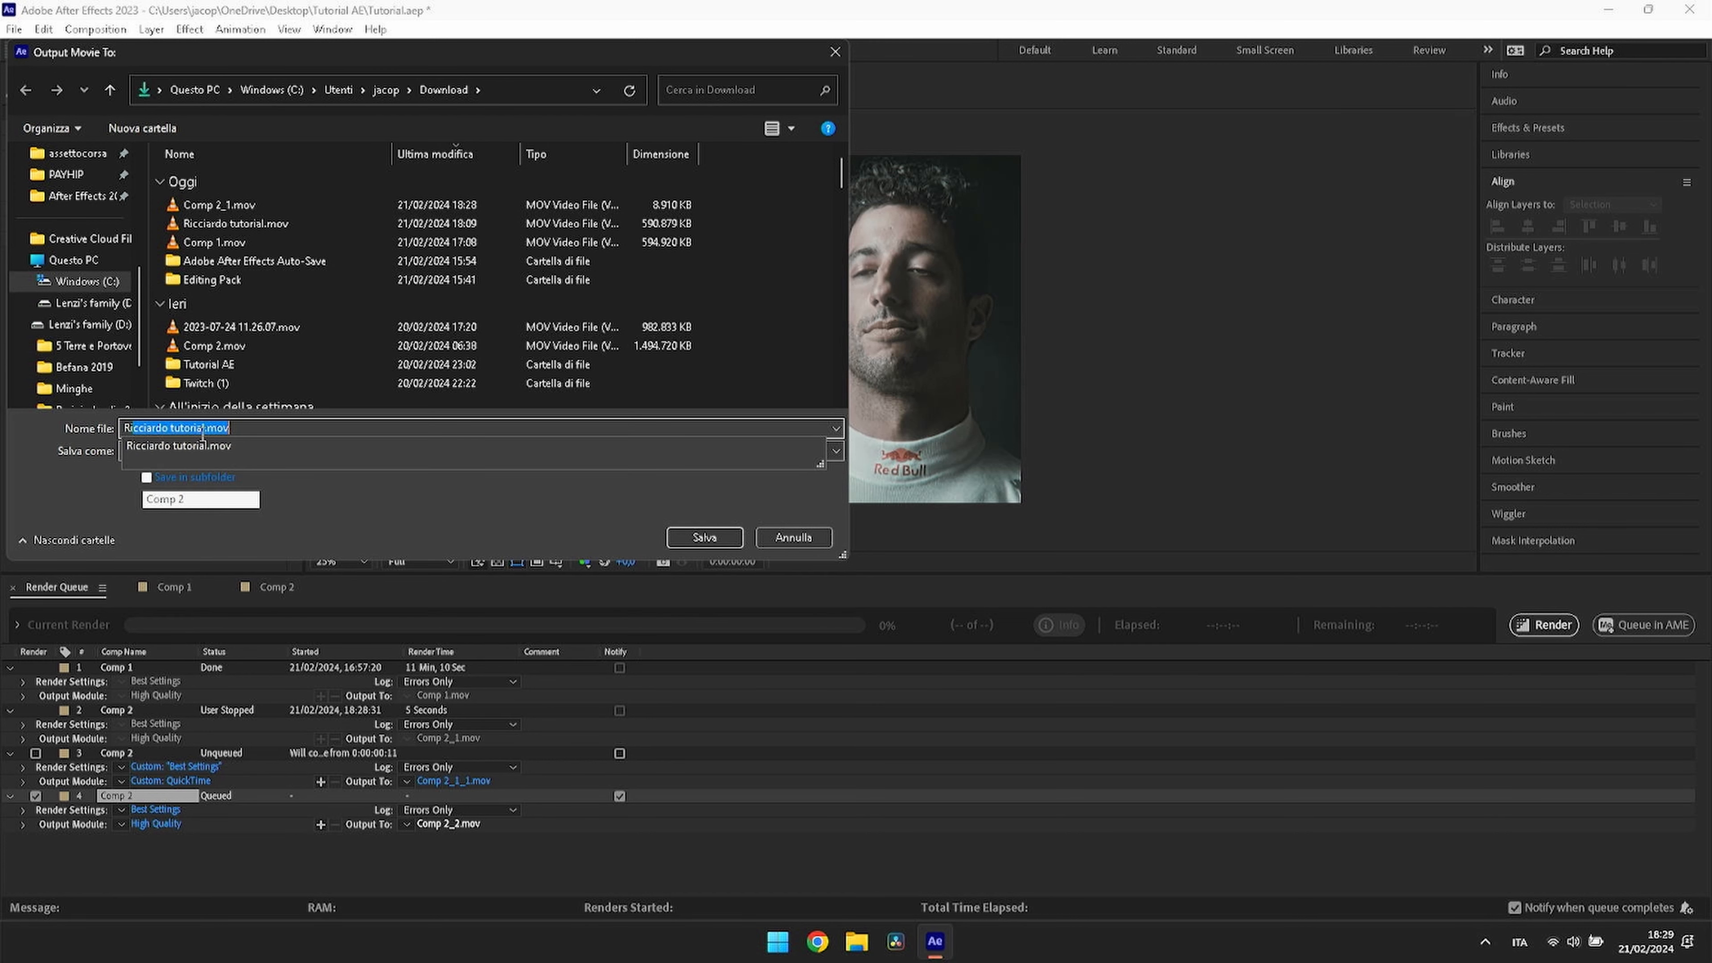
pyautogui.write("I'm a")
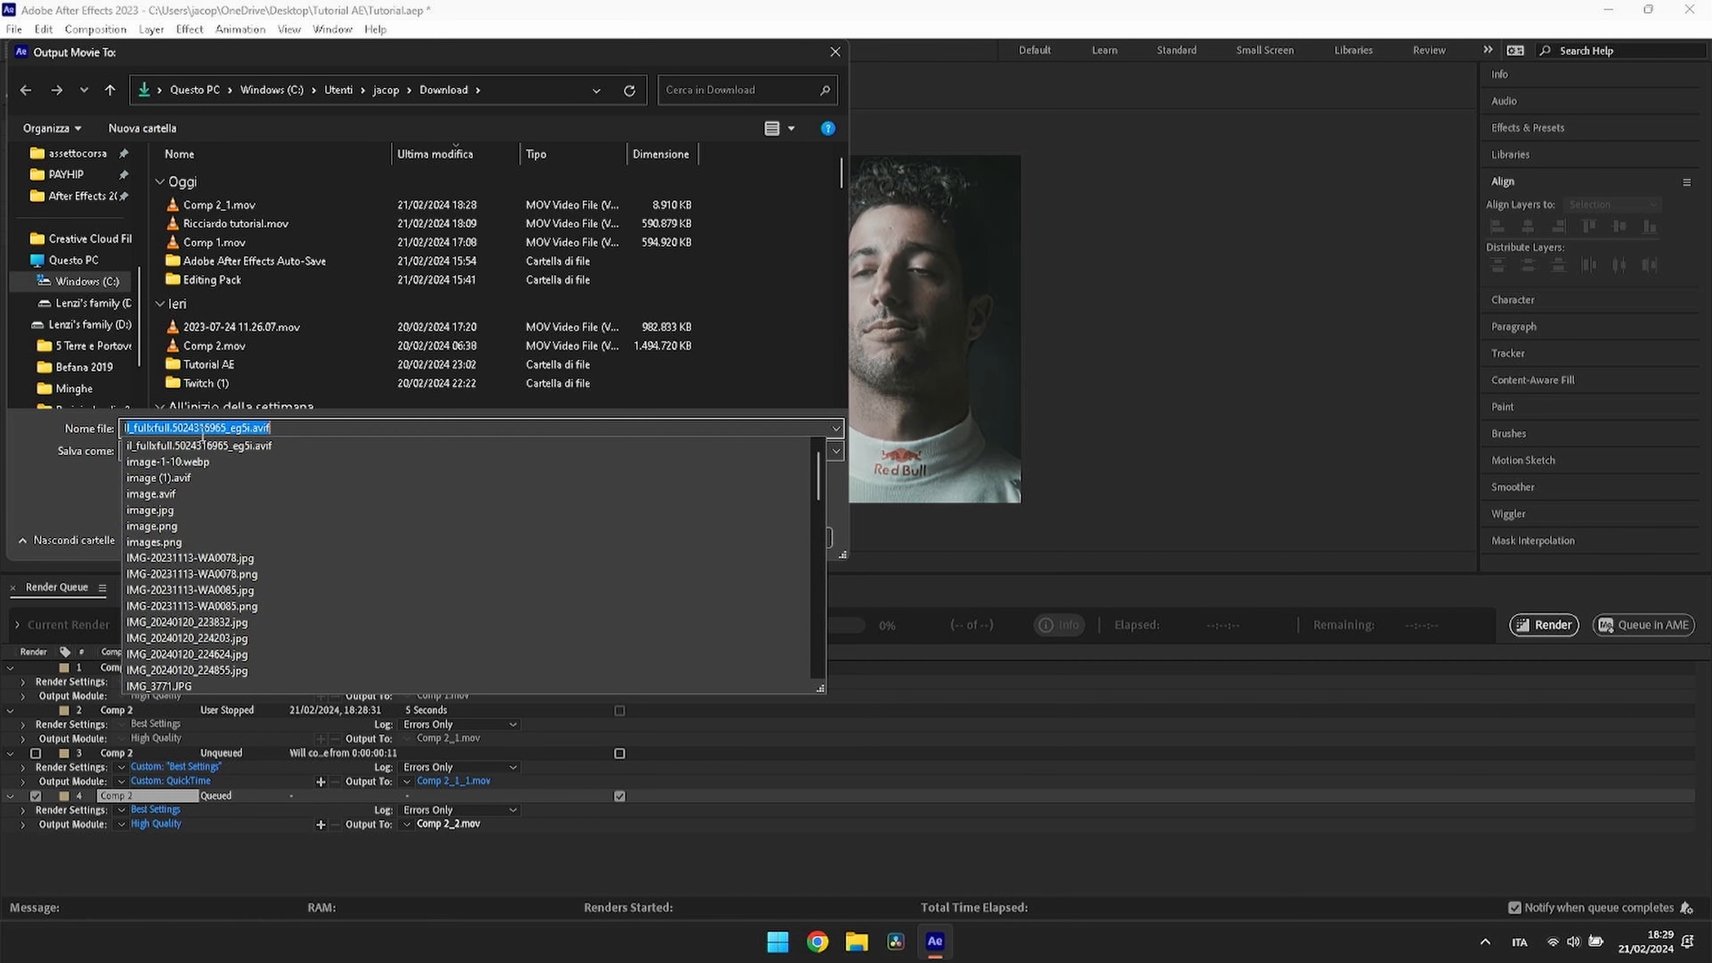
pyautogui.write(' ca')
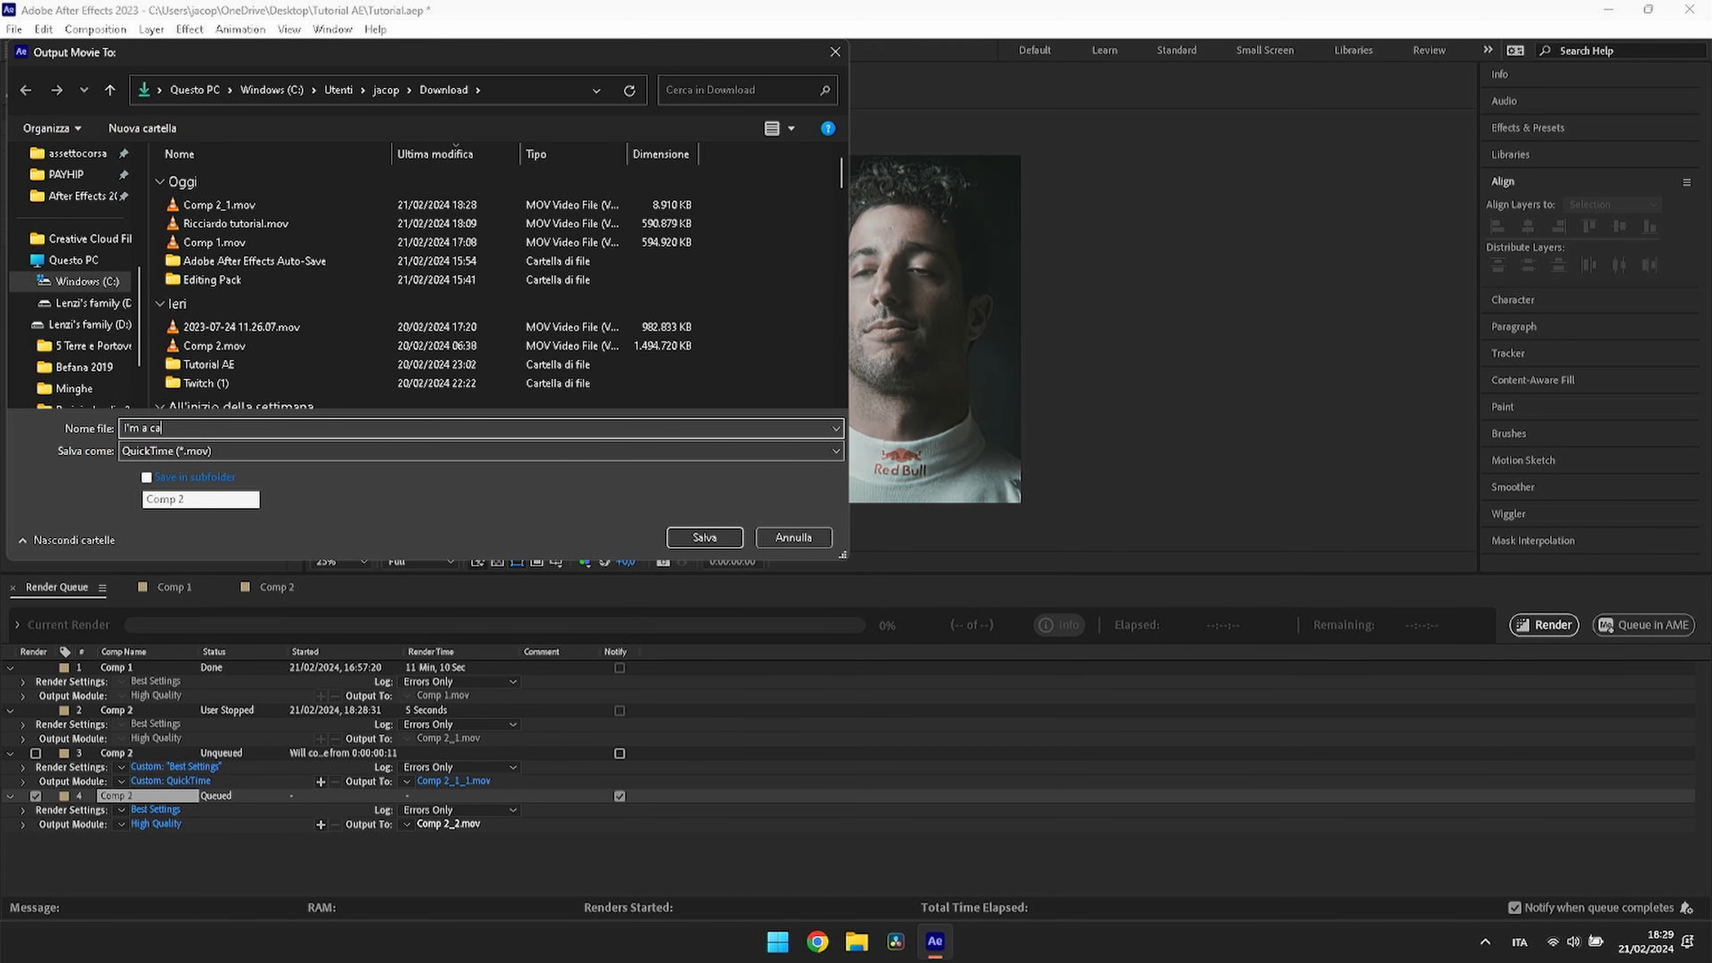
pyautogui.write('r Mechanic - Tutorial')
pyautogui.press('Return')
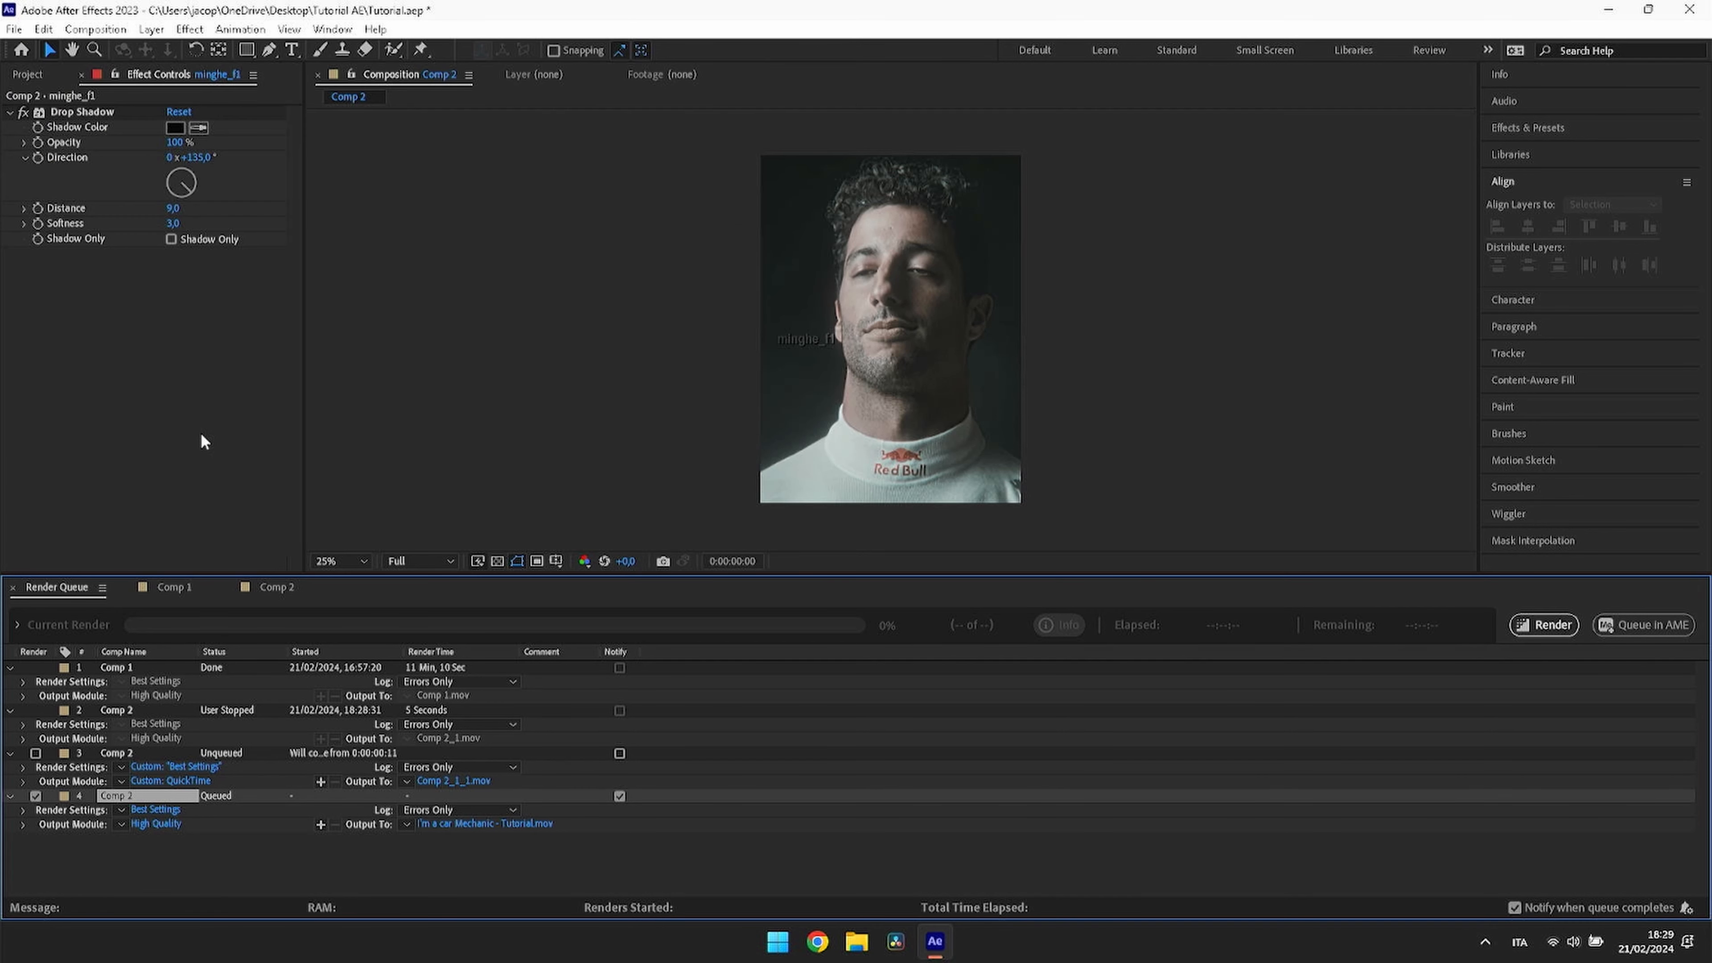
pyautogui.click(1538, 631)
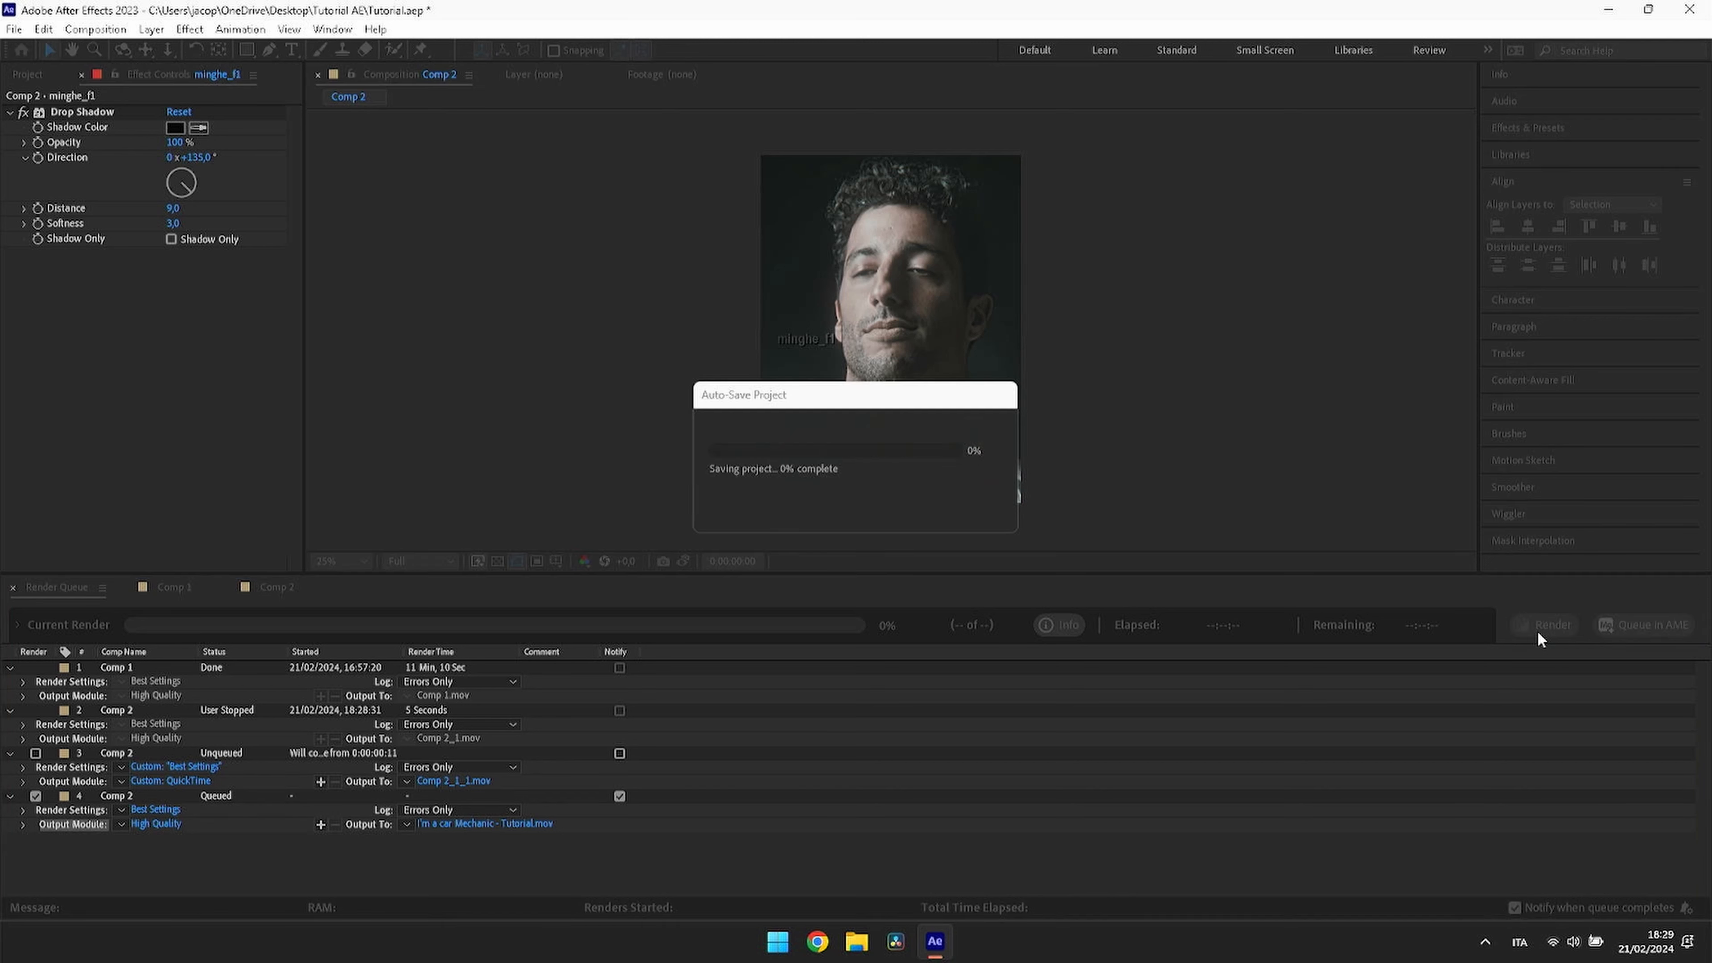